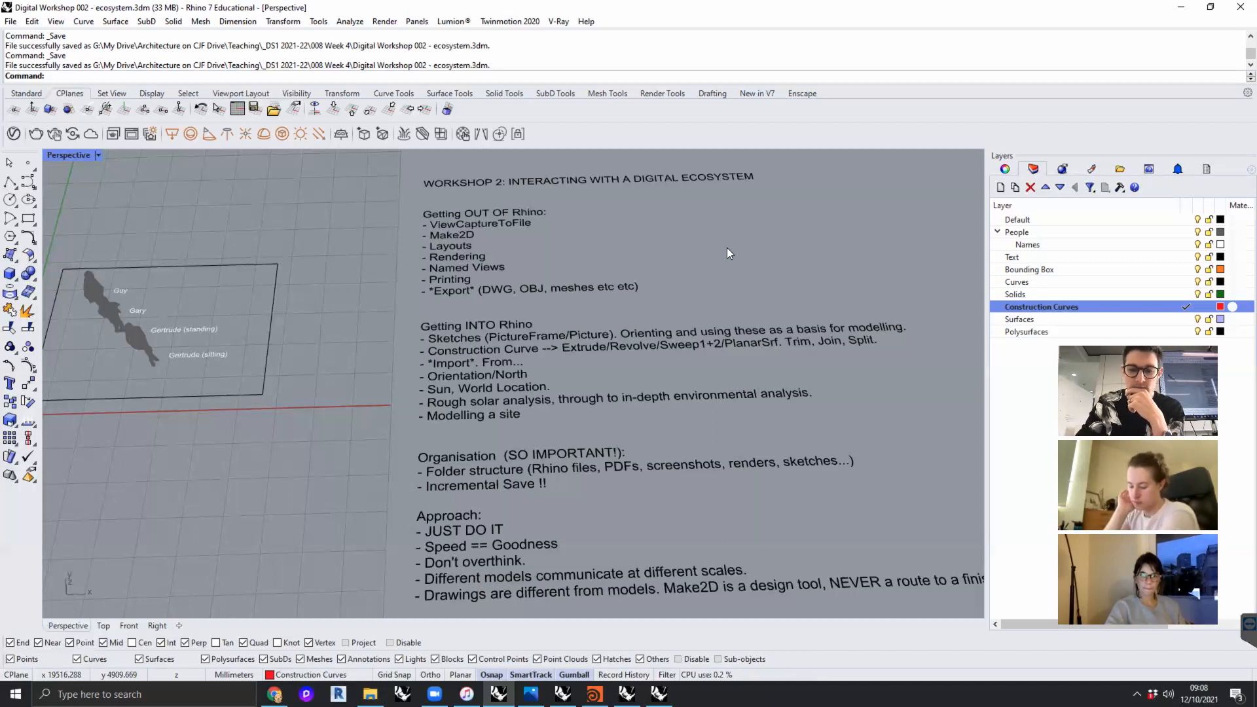
{"action": "key", "text": "XF86AudioMute"}
{"action": "key", "text": "XF86AudioMute"}
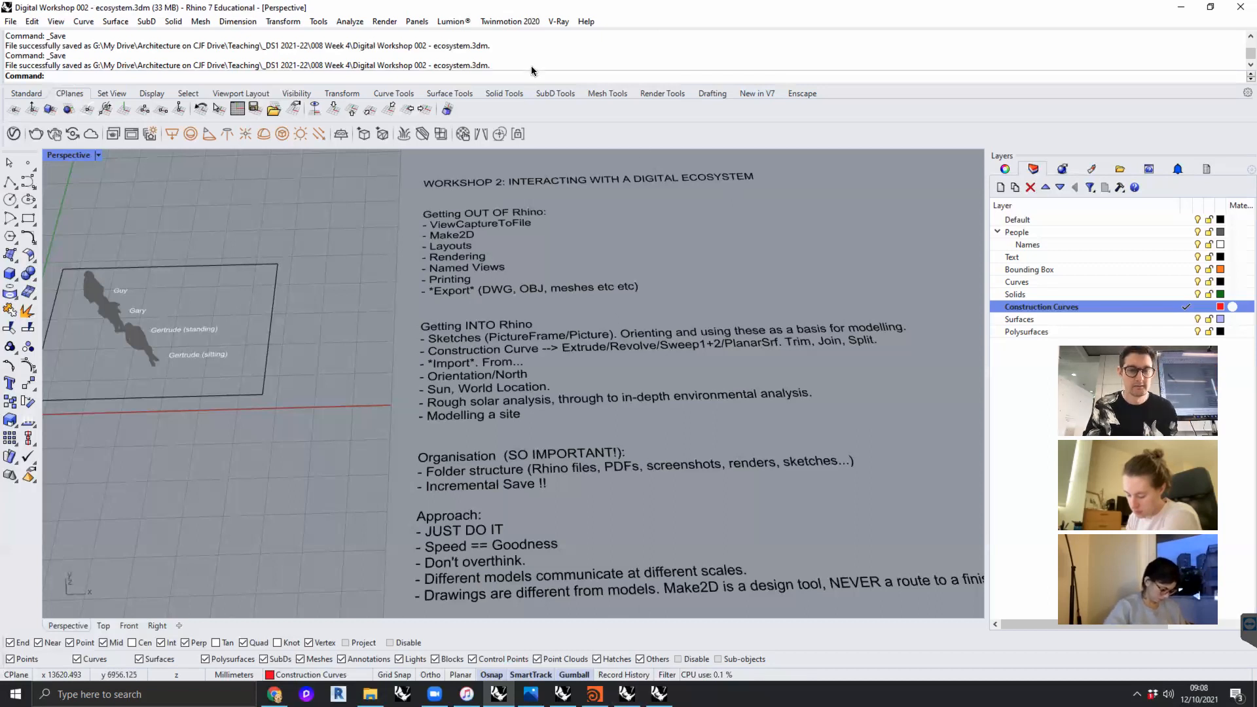
- Take the TeamViewer remote session window out of full screen
{"action": "mouse_move", "coordinate": [517, 2]}
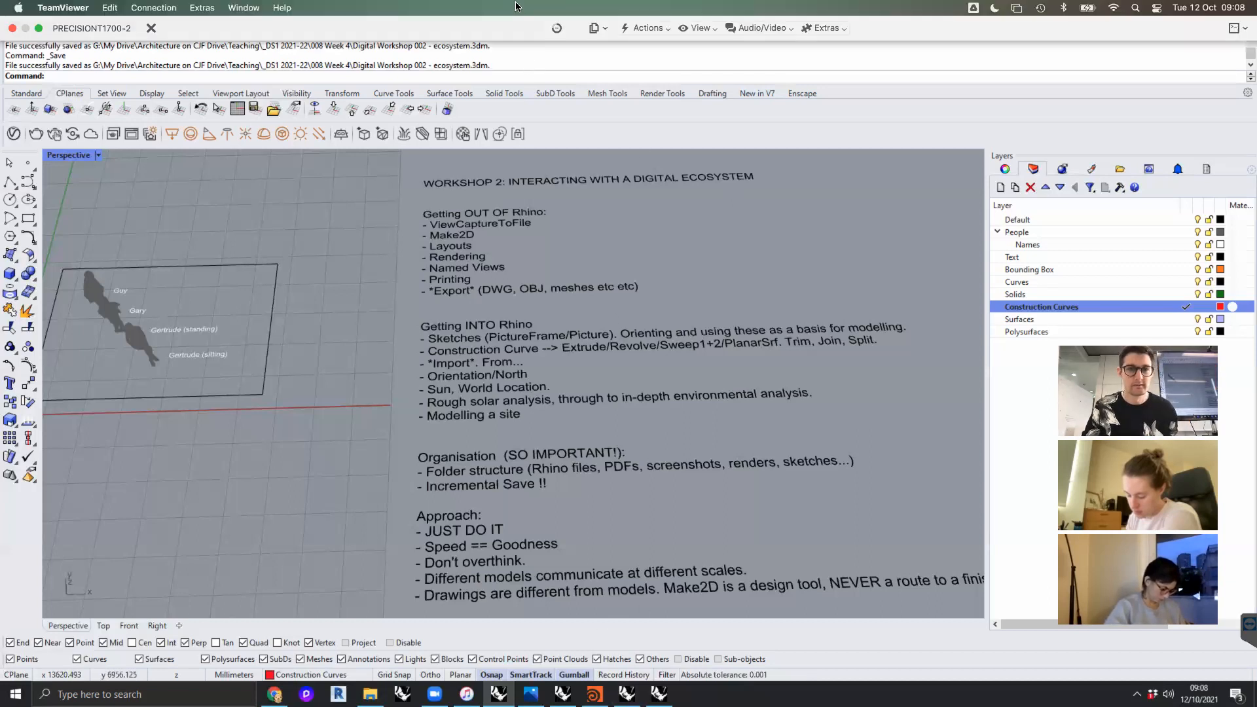
{"action": "left_click", "coordinate": [250, 6]}
{"action": "left_click", "coordinate": [251, 8]}
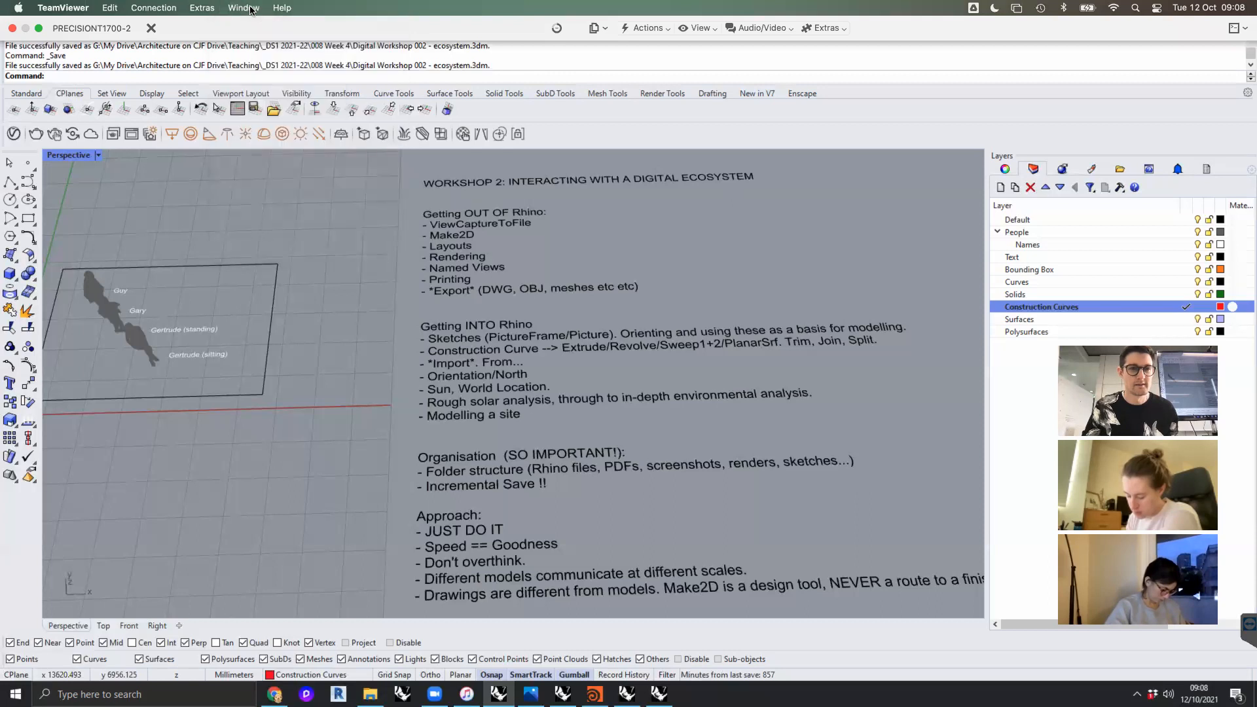
{"action": "left_click", "coordinate": [235, 7]}
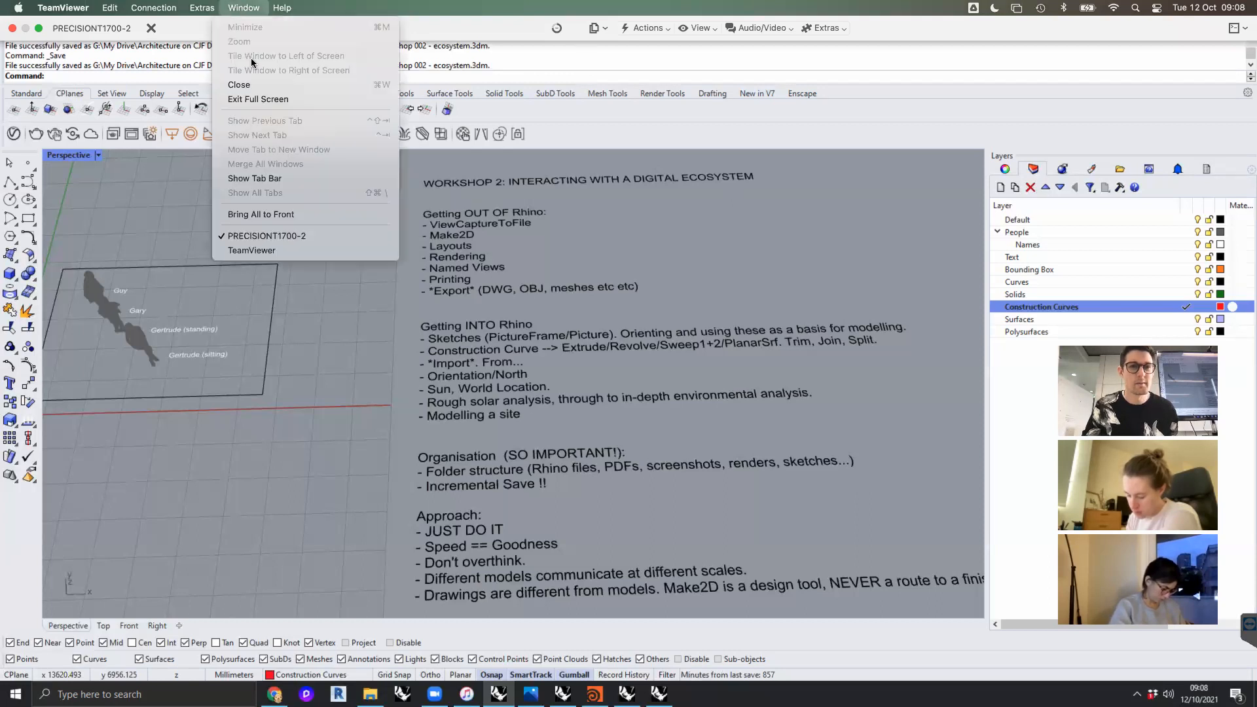
{"action": "left_click", "coordinate": [257, 99]}
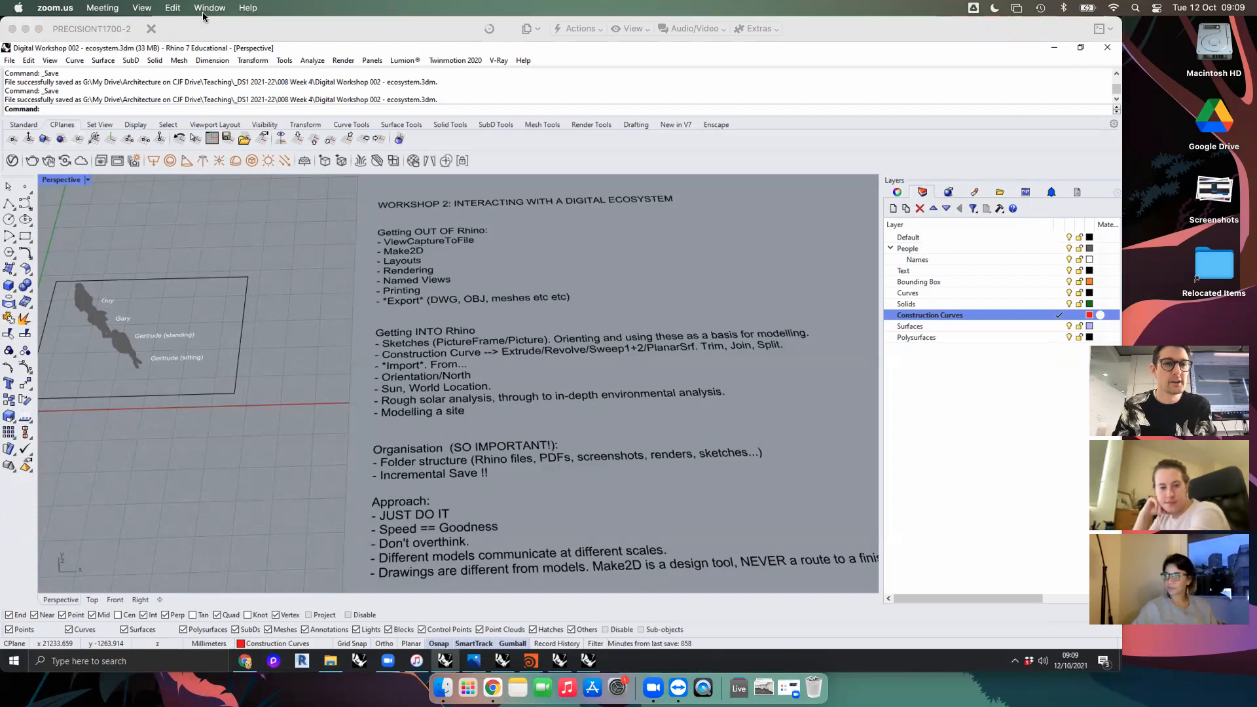
- Bring the TeamViewer remote session window back to full screen
{"action": "left_click", "coordinate": [209, 7]}
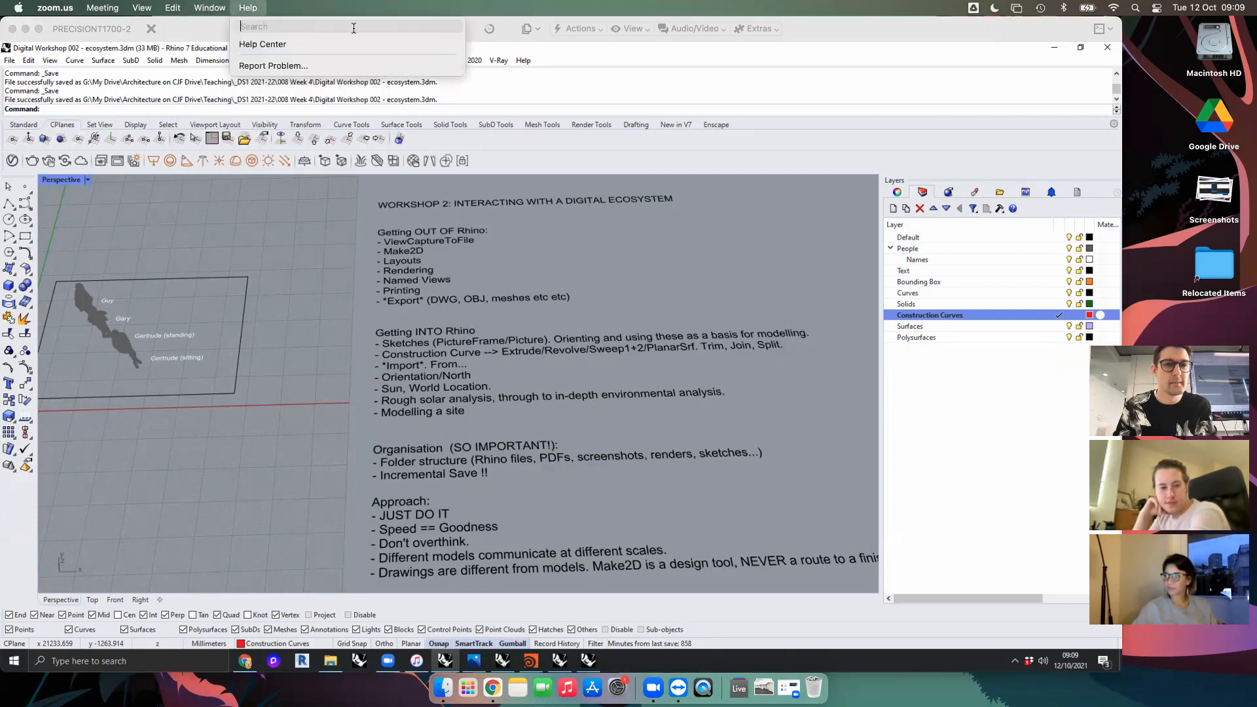
{"action": "left_click", "coordinate": [188, 30]}
{"action": "left_click", "coordinate": [244, 7]}
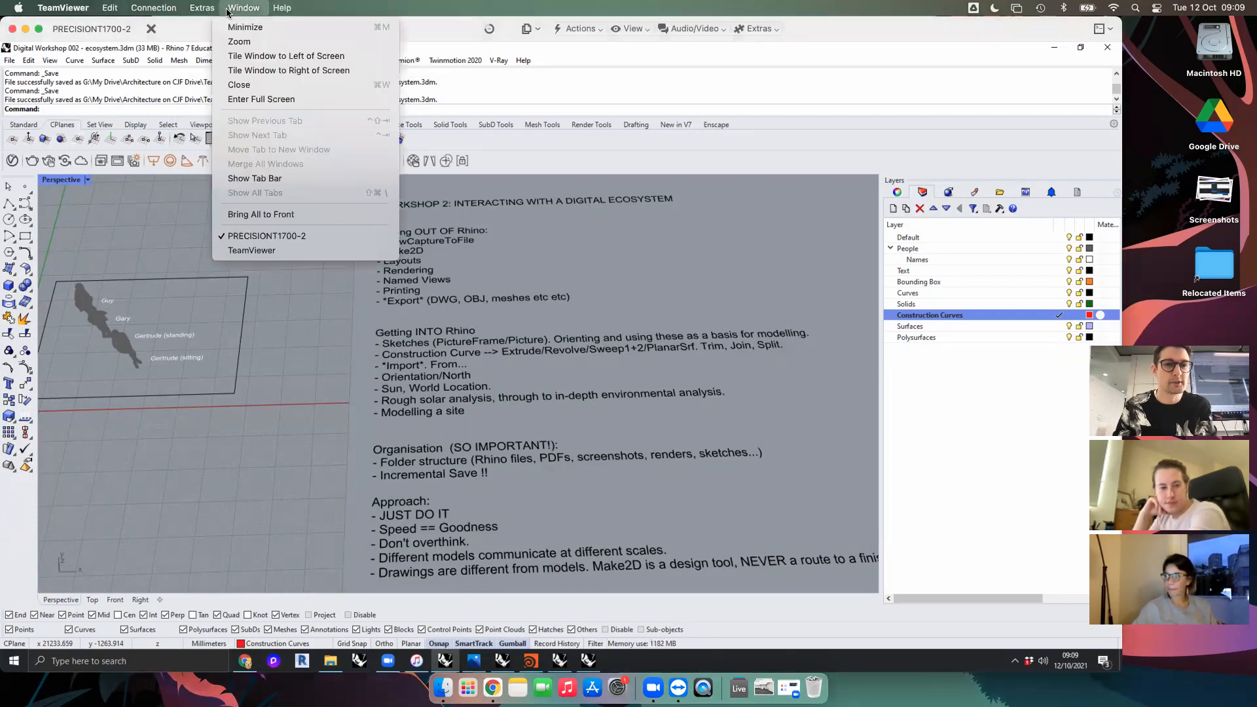
{"action": "left_click", "coordinate": [261, 98]}
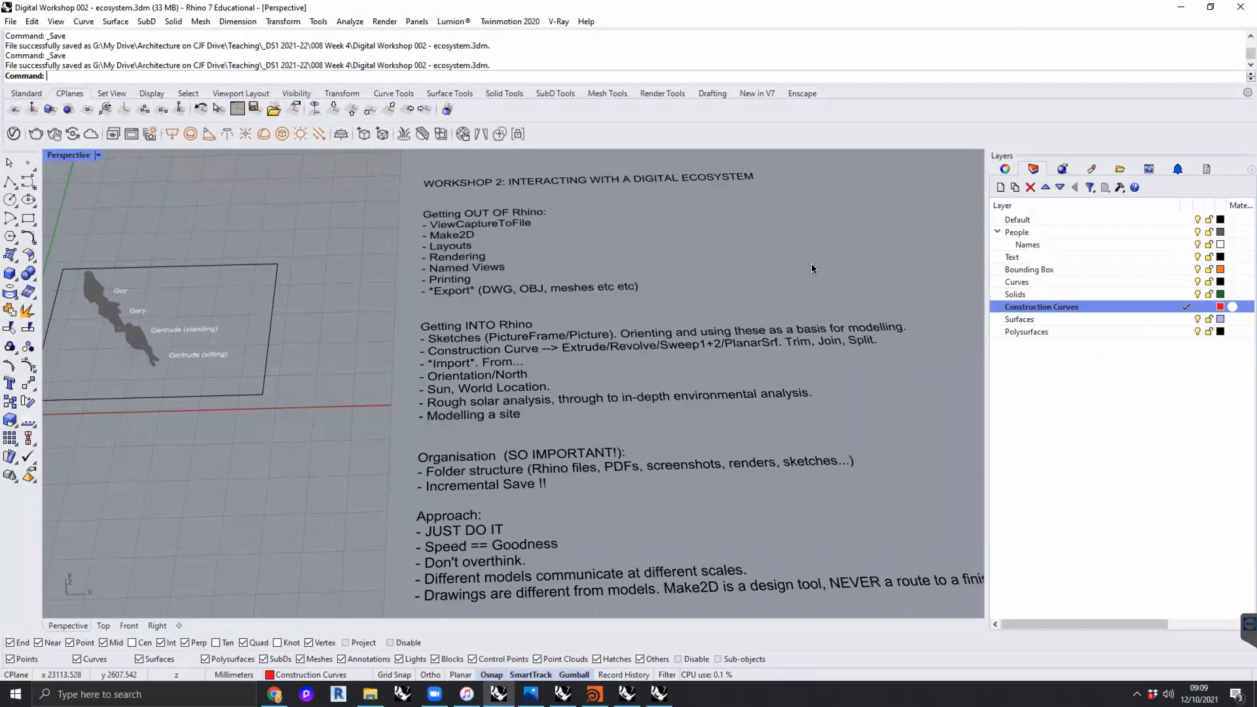
- Examine the workshop outline text and the water jug hand-sketch instructions in the Perspective view
{"action": "scroll", "coordinate": [806, 259], "scroll_direction": "down", "scroll_amount": 2}
{"action": "right_click_drag", "start_coordinate": [773, 258], "coordinate": [773, 261], "text": "shift"}
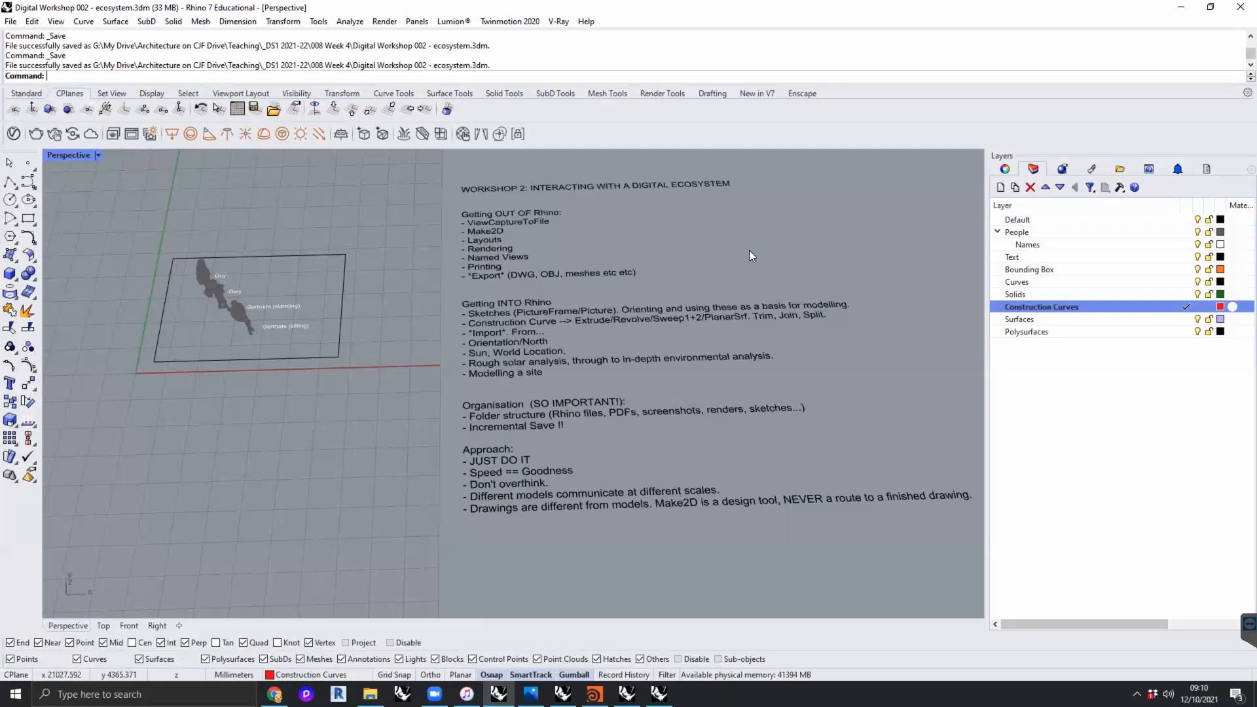
{"action": "scroll", "coordinate": [734, 245], "scroll_direction": "down", "scroll_amount": 4}
{"action": "mouse_move", "coordinate": [733, 246]}
{"action": "right_mouse_down", "text": "shift"}
{"action": "mouse_move", "coordinate": [356, 281]}
{"action": "mouse_move", "coordinate": [334, 272]}
{"action": "right_mouse_up", "text": "shift"}
{"action": "right_click_drag", "start_coordinate": [616, 321], "coordinate": [392, 330], "text": "shift"}
{"action": "scroll", "coordinate": [425, 288], "scroll_direction": "up", "scroll_amount": 3}
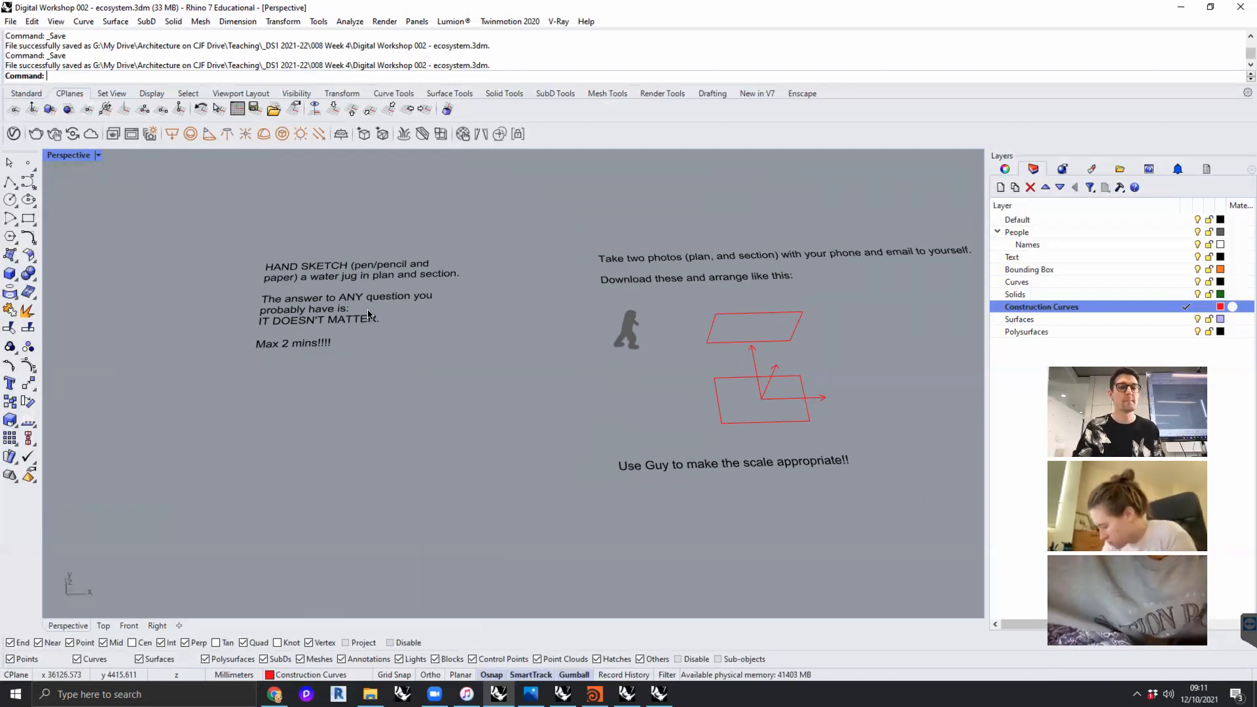
{"action": "scroll", "coordinate": [308, 298], "scroll_direction": "up", "scroll_amount": 3}
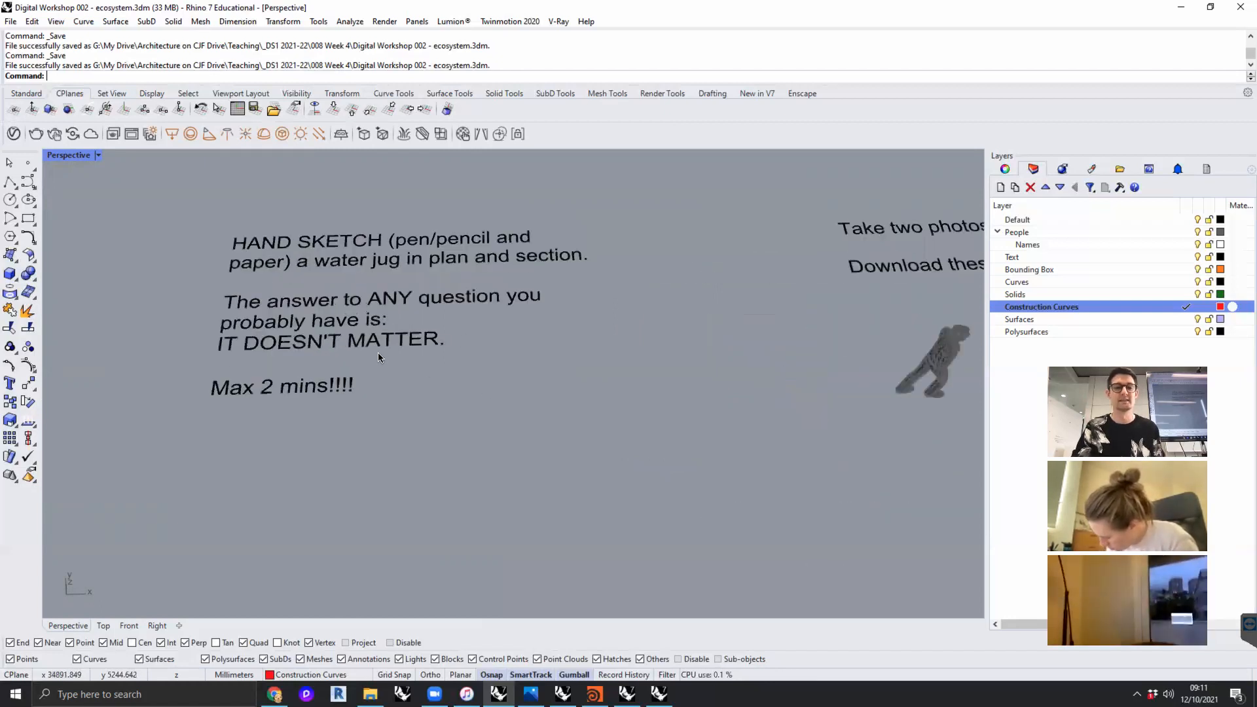
{"action": "scroll", "coordinate": [380, 355], "scroll_direction": "up", "scroll_amount": 3}
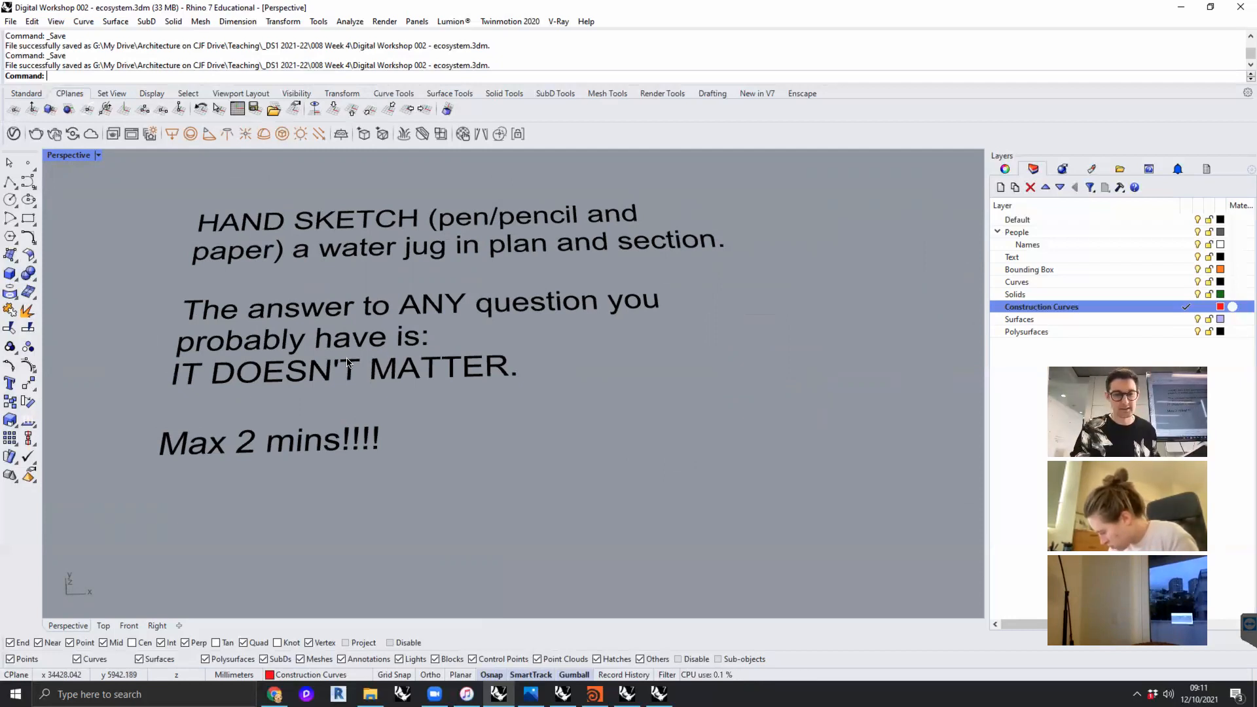
- Switch to Chrome and run a Google search for "2 minute timer" in a new tab
{"action": "left_click", "coordinate": [274, 694]}
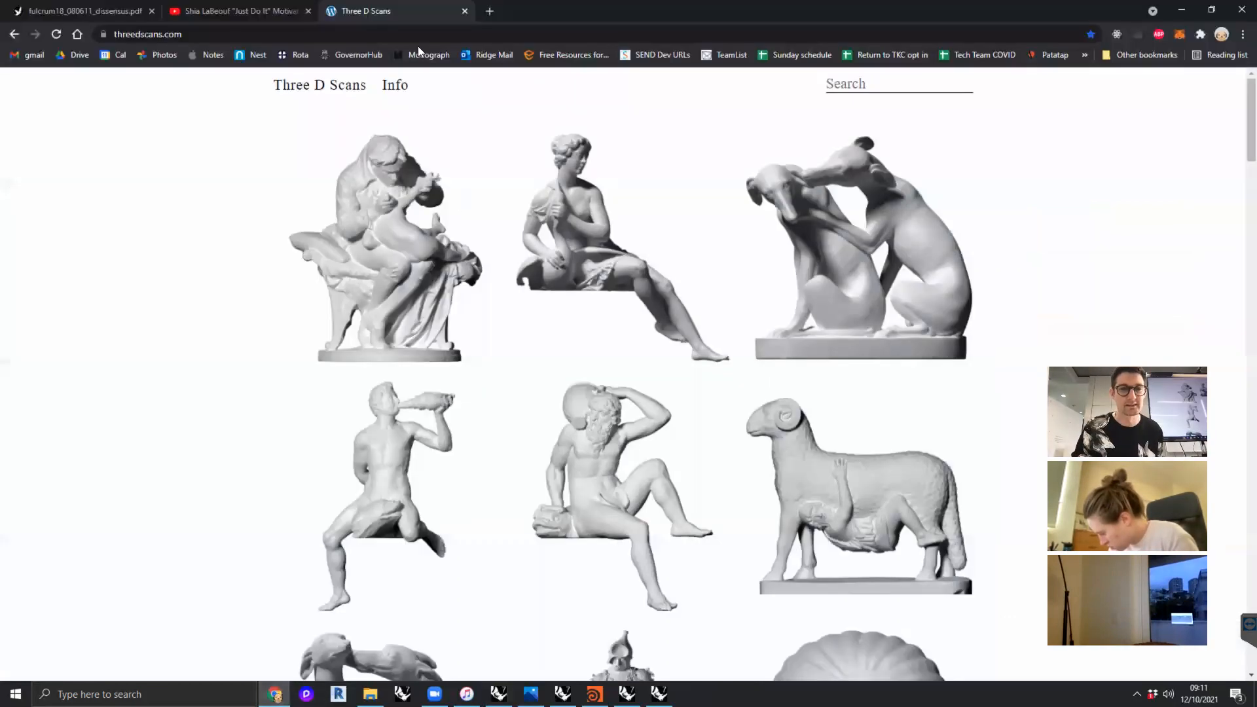
{"action": "left_click", "coordinate": [488, 12]}
{"action": "type", "text": "2 min tim"}
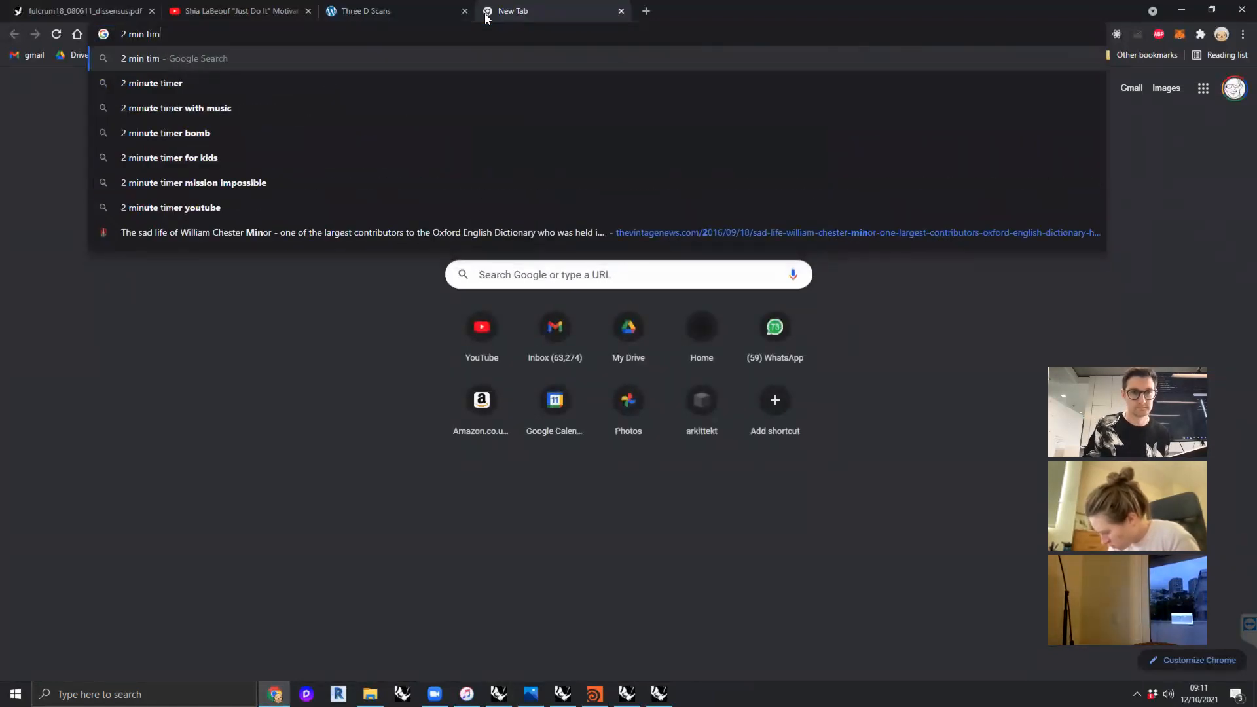
{"action": "key", "text": "Down"}
{"action": "key", "text": "Return"}
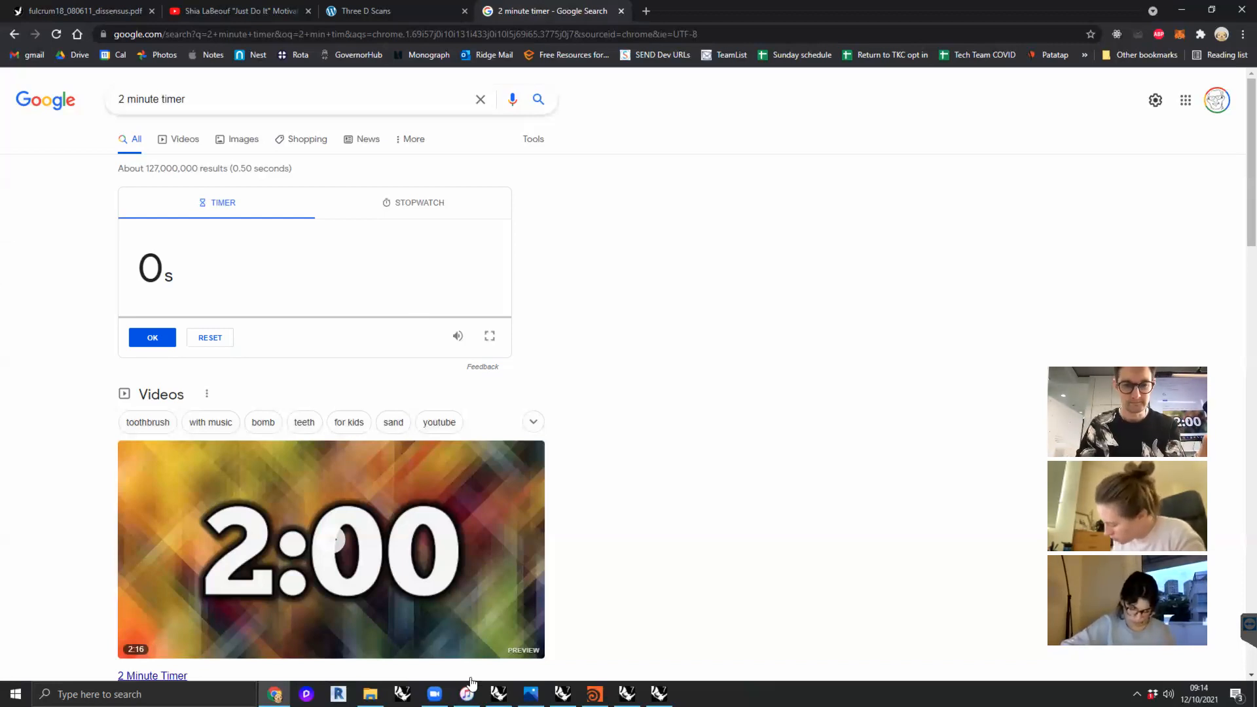
- Switch back to the Rhino workshop model and examine the area around the hand-sketch instructions
{"action": "mouse_move", "coordinate": [563, 694]}
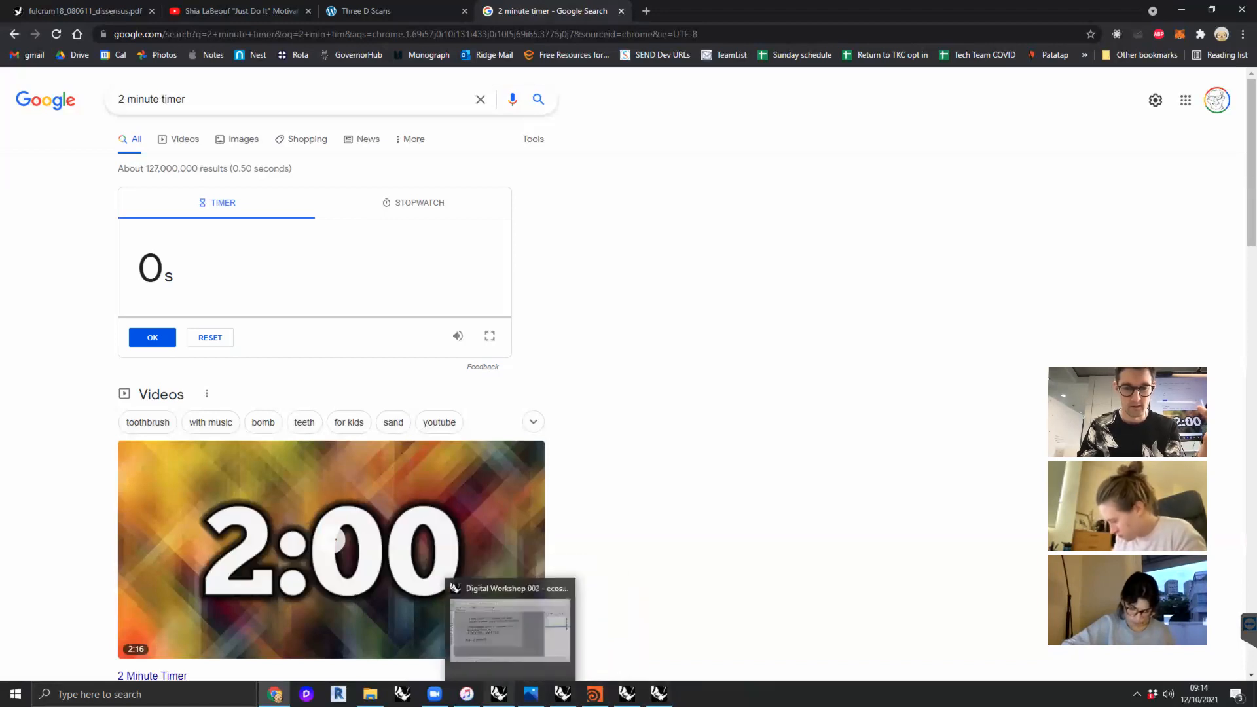
{"action": "left_click", "coordinate": [512, 603]}
{"action": "scroll", "coordinate": [545, 393], "scroll_direction": "down", "scroll_amount": 4}
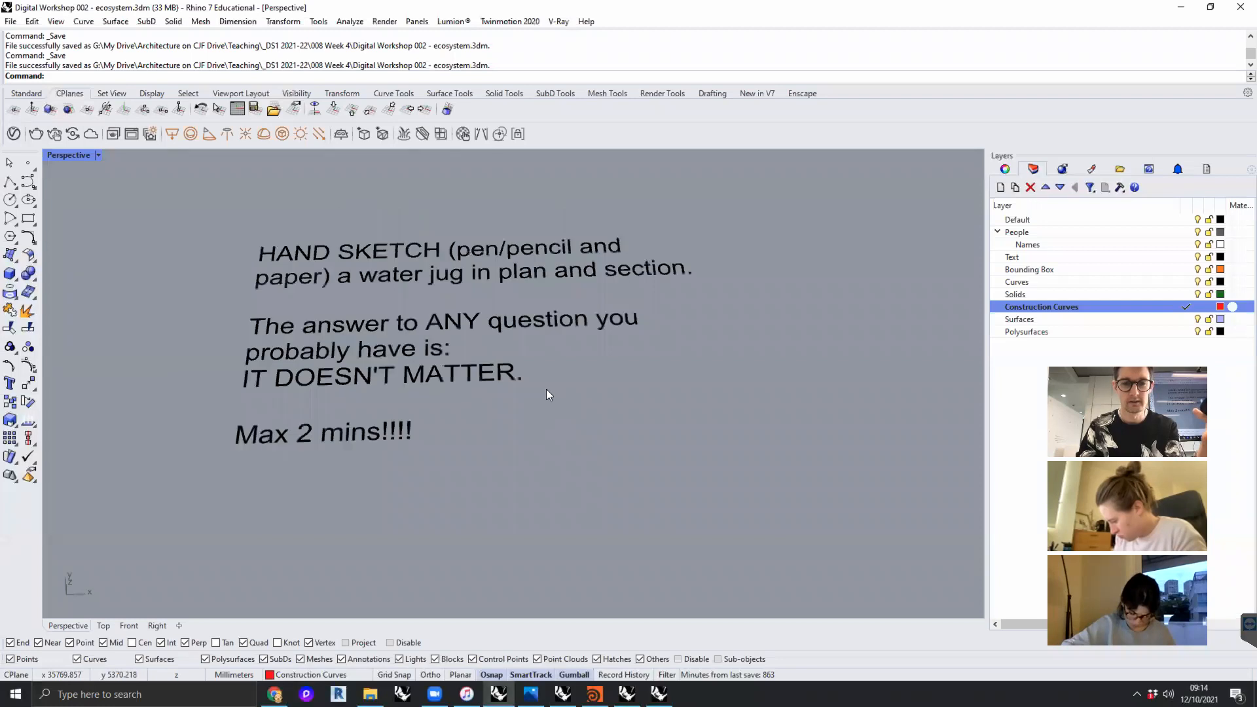
{"action": "scroll", "coordinate": [603, 414], "scroll_direction": "down", "scroll_amount": 3}
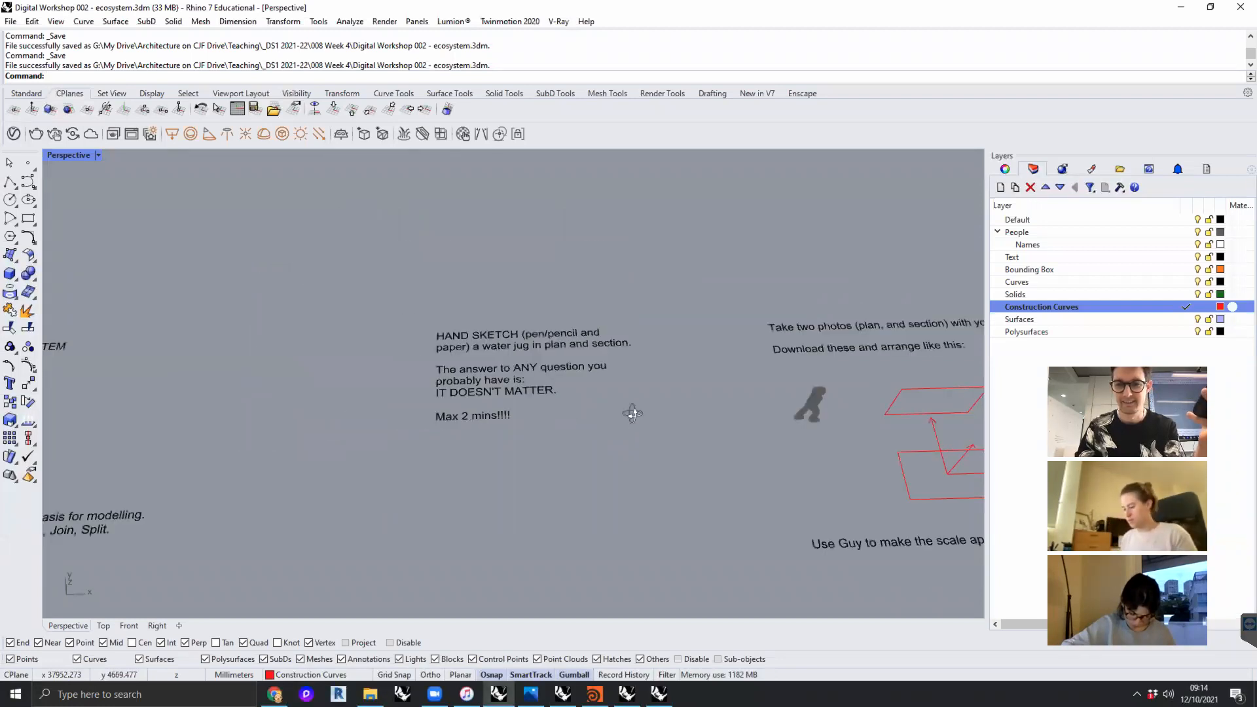
{"action": "right_click_drag", "start_coordinate": [631, 412], "coordinate": [622, 411]}
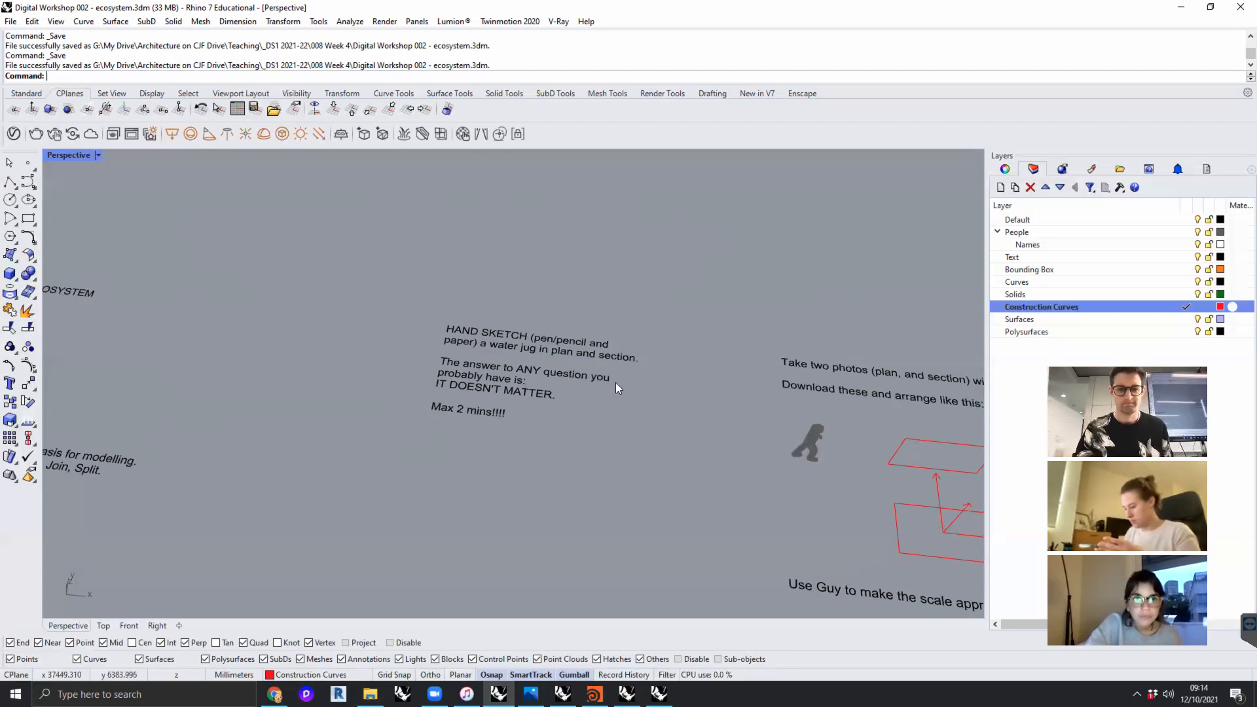
- Open Gmail in a new Chrome tab, switch to the university account's inbox and close the personal inbox tab
{"action": "left_click", "coordinate": [275, 694]}
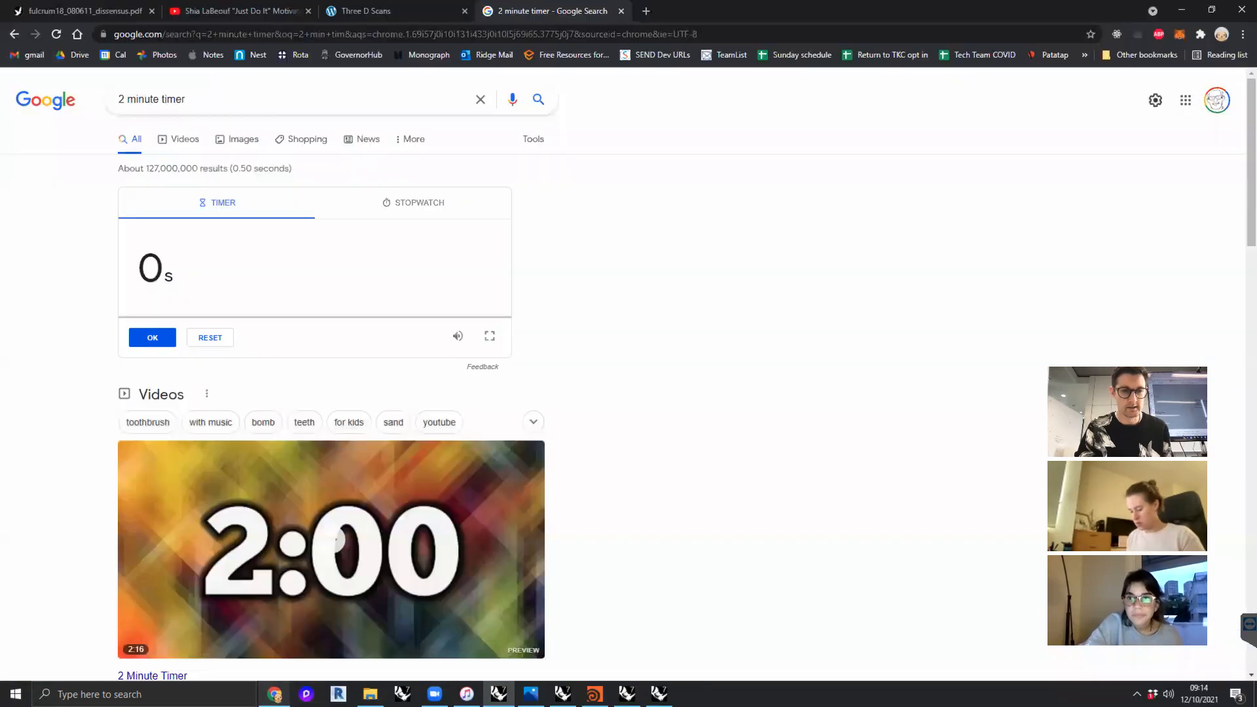
{"action": "left_click", "coordinate": [644, 11]}
{"action": "left_click", "coordinate": [43, 54]}
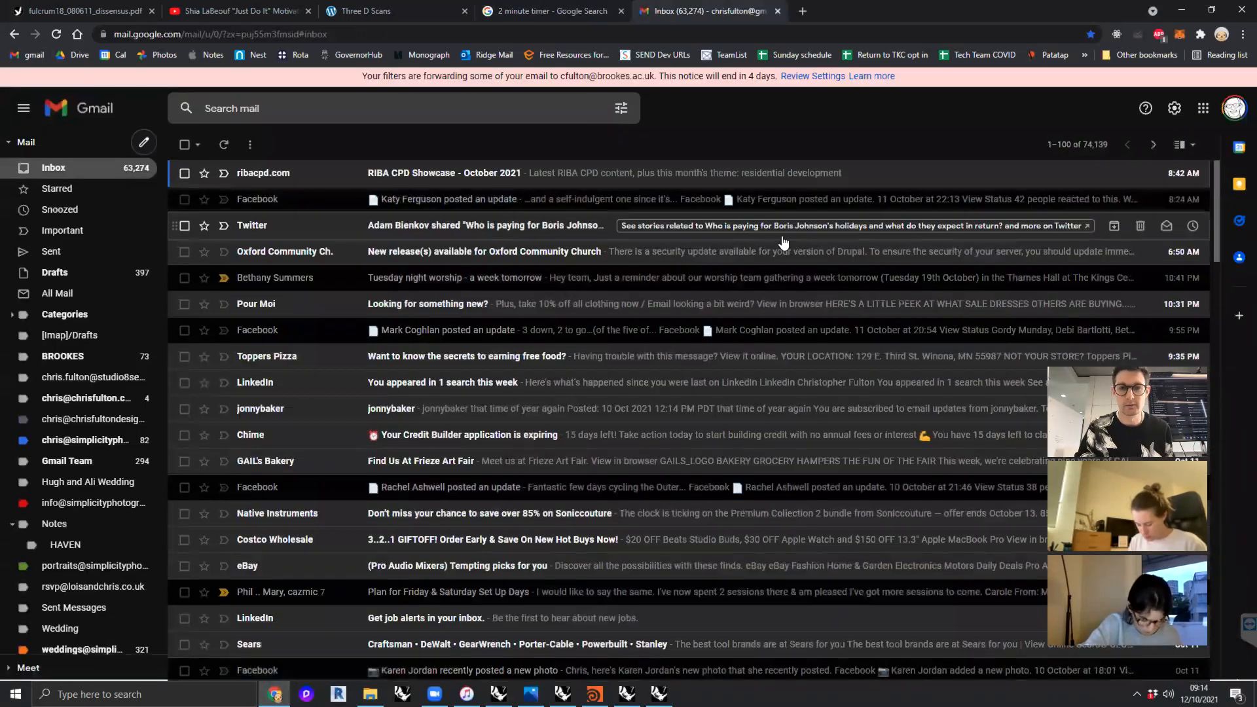
{"action": "left_click", "coordinate": [1231, 116]}
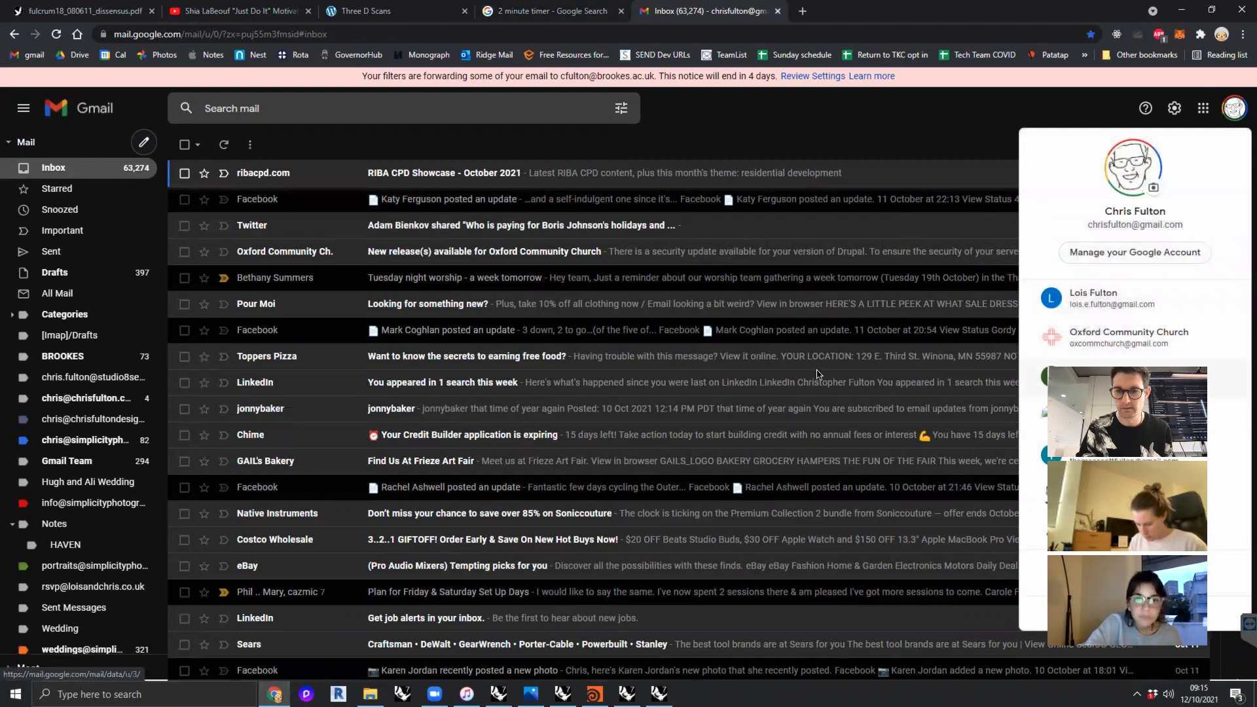
{"action": "left_click_drag", "start_coordinate": [1128, 412], "coordinate": [803, 423]}
{"action": "left_click", "coordinate": [1113, 495]}
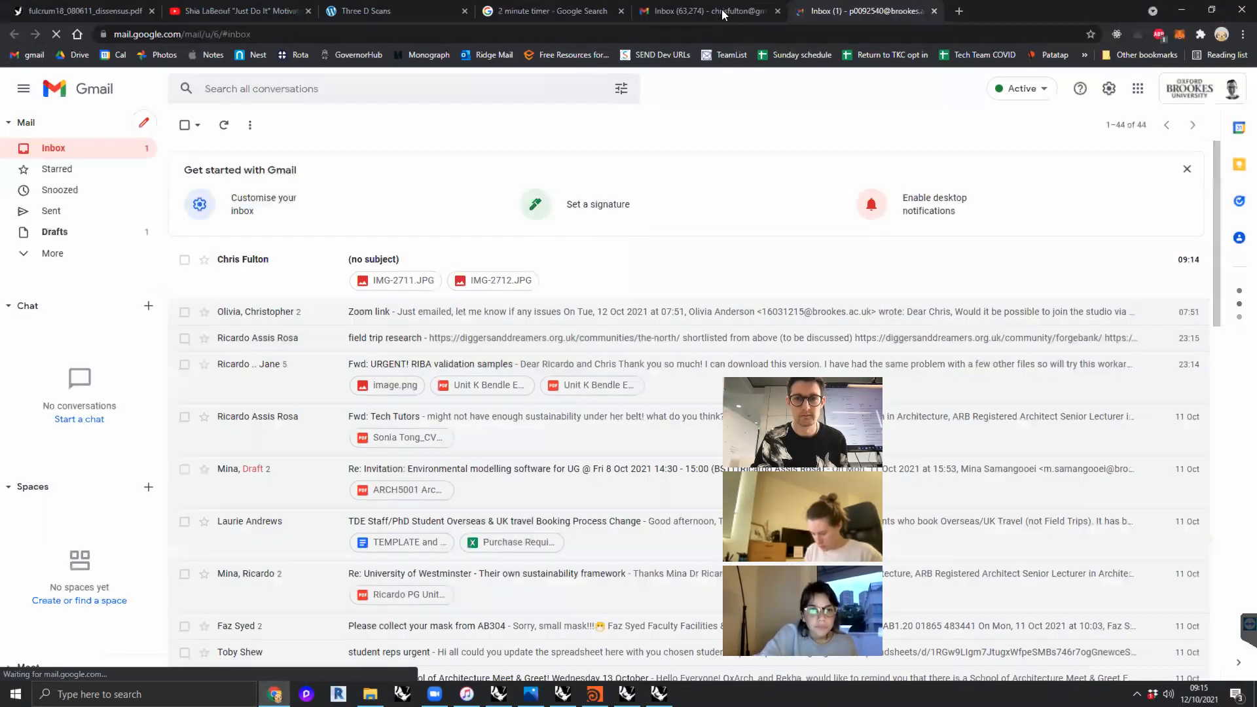
{"action": "middle_click", "coordinate": [720, 13]}
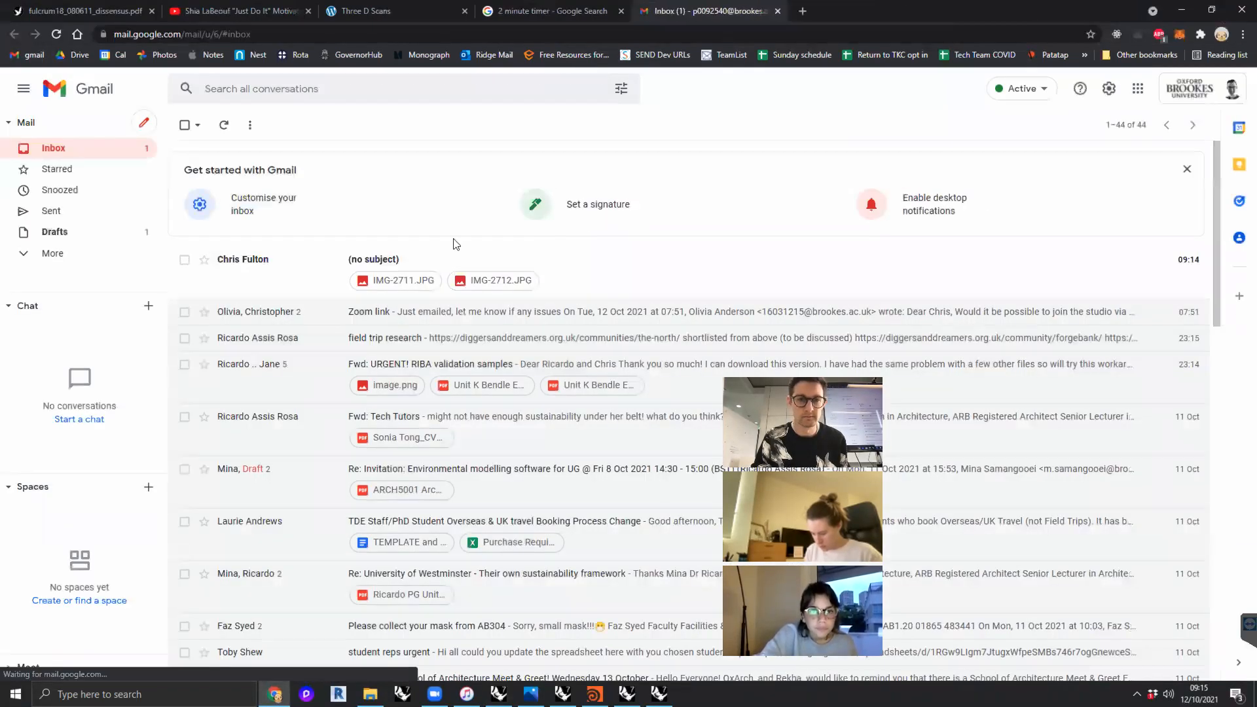
- Download the two sketch photos IMG-2711.JPG and IMG-2712.JPG from the email without a subject
{"action": "left_click", "coordinate": [391, 279]}
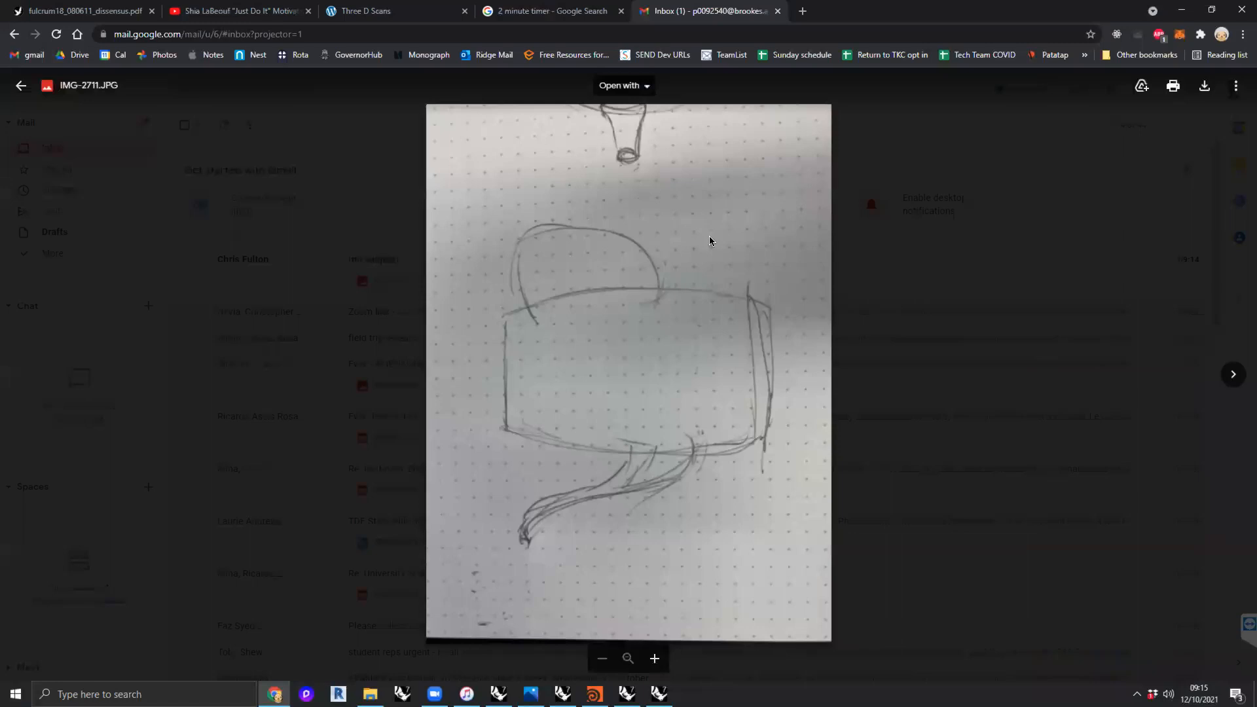
{"action": "left_click", "coordinate": [1203, 90]}
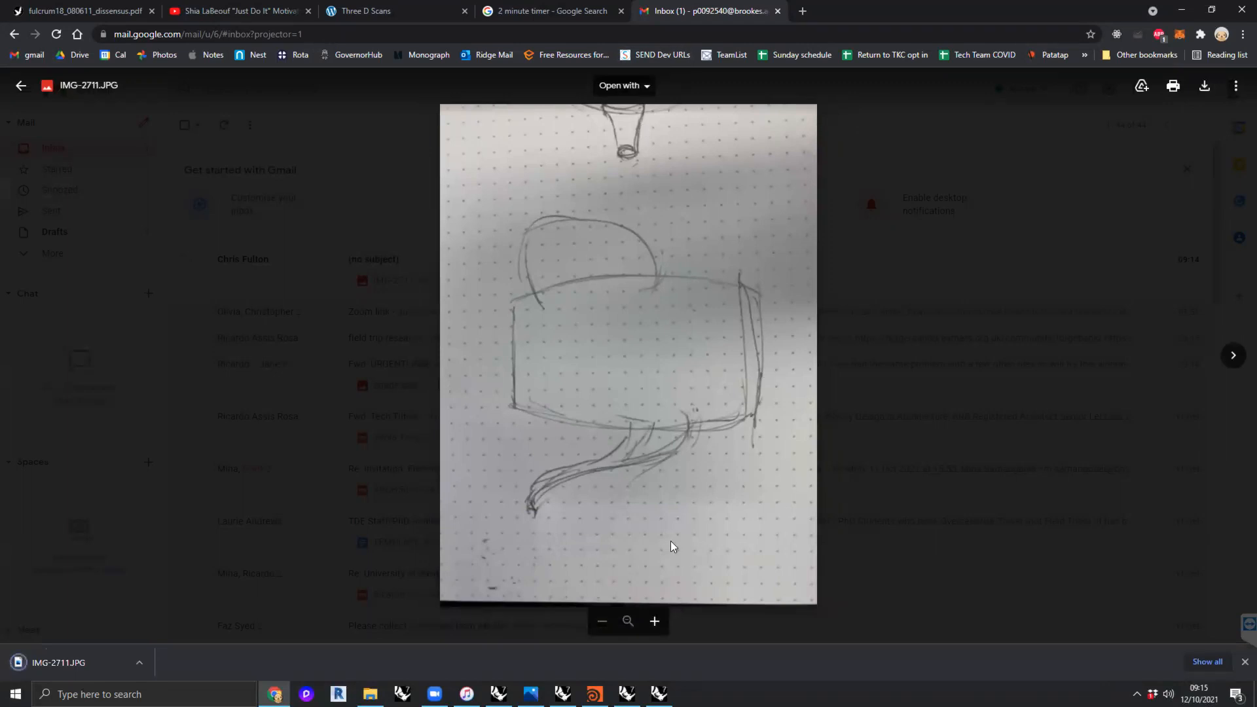
{"action": "left_click", "coordinate": [302, 174]}
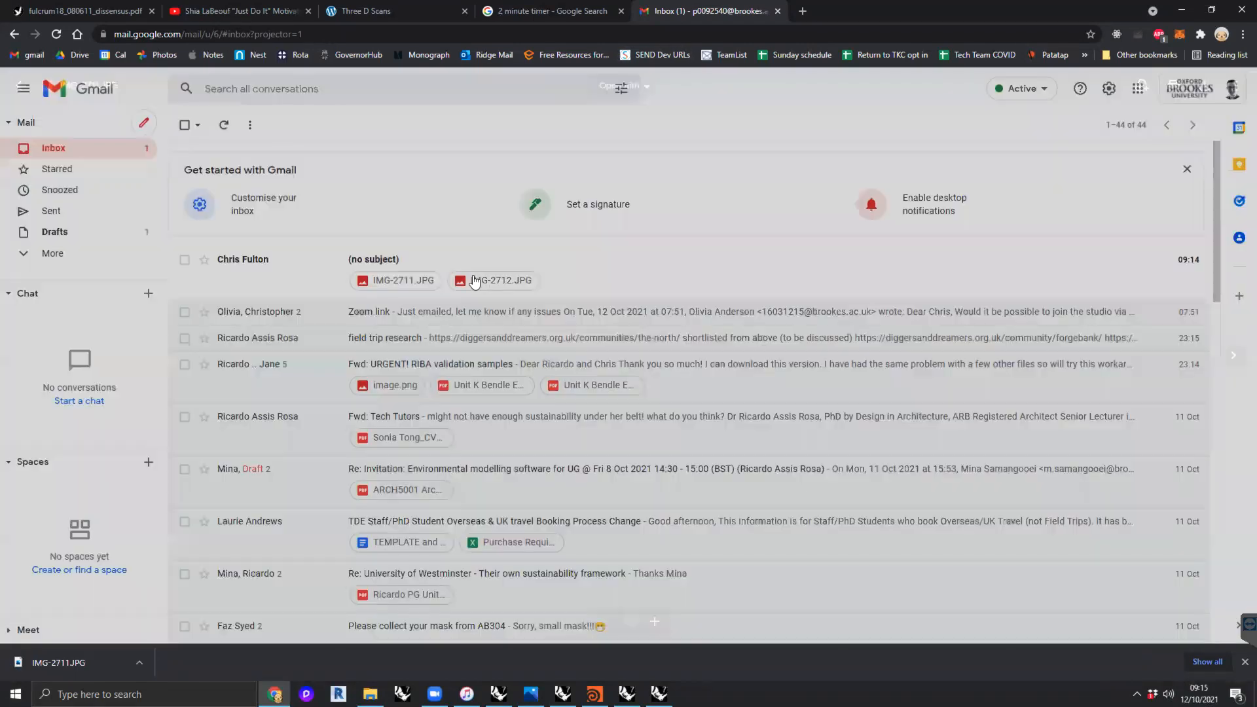
{"action": "left_click", "coordinate": [482, 281]}
{"action": "left_click", "coordinate": [1205, 87]}
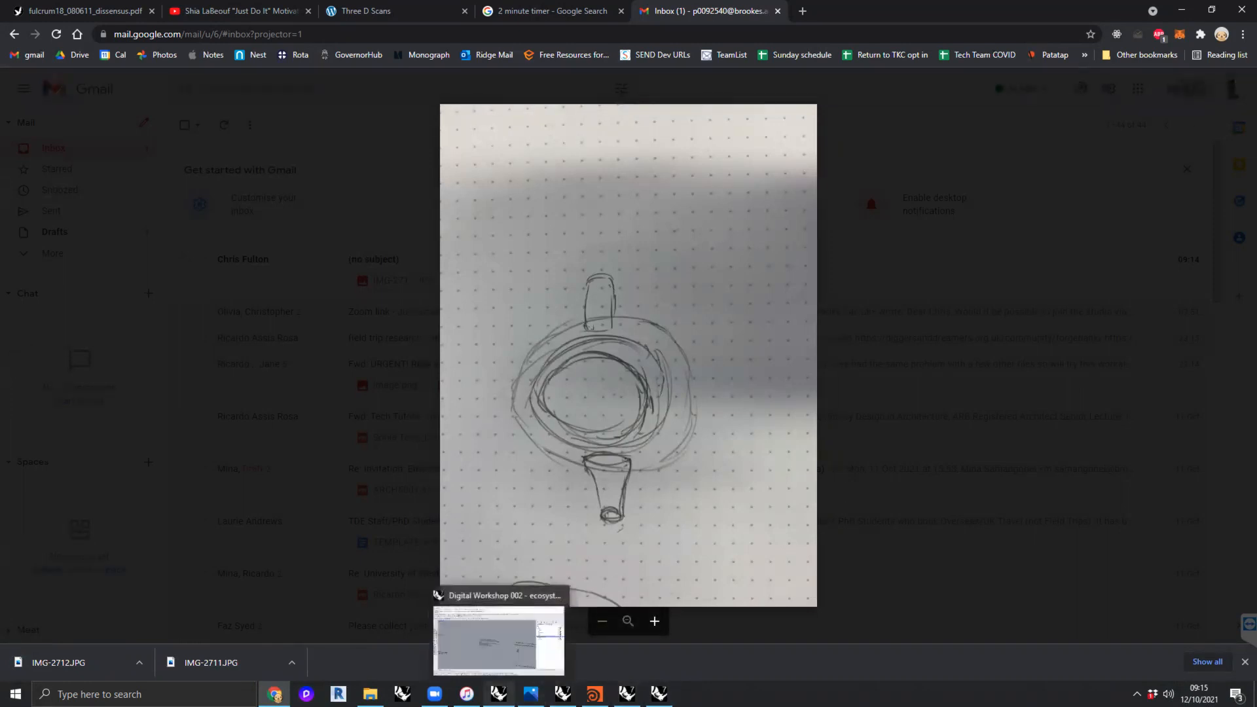
- Switch to the Rhino workshop model and examine the diagram for arranging the plan and section photos
{"action": "left_click", "coordinate": [498, 693]}
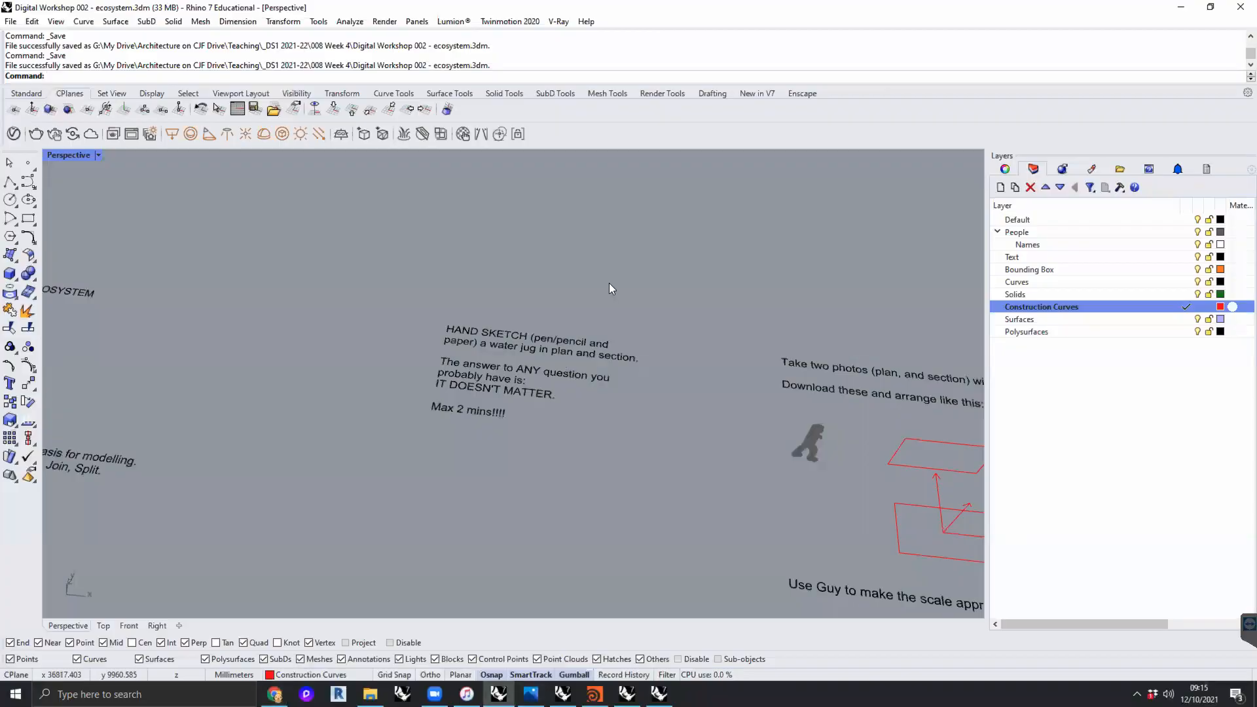
{"action": "scroll", "coordinate": [616, 354], "scroll_direction": "up", "scroll_amount": 5}
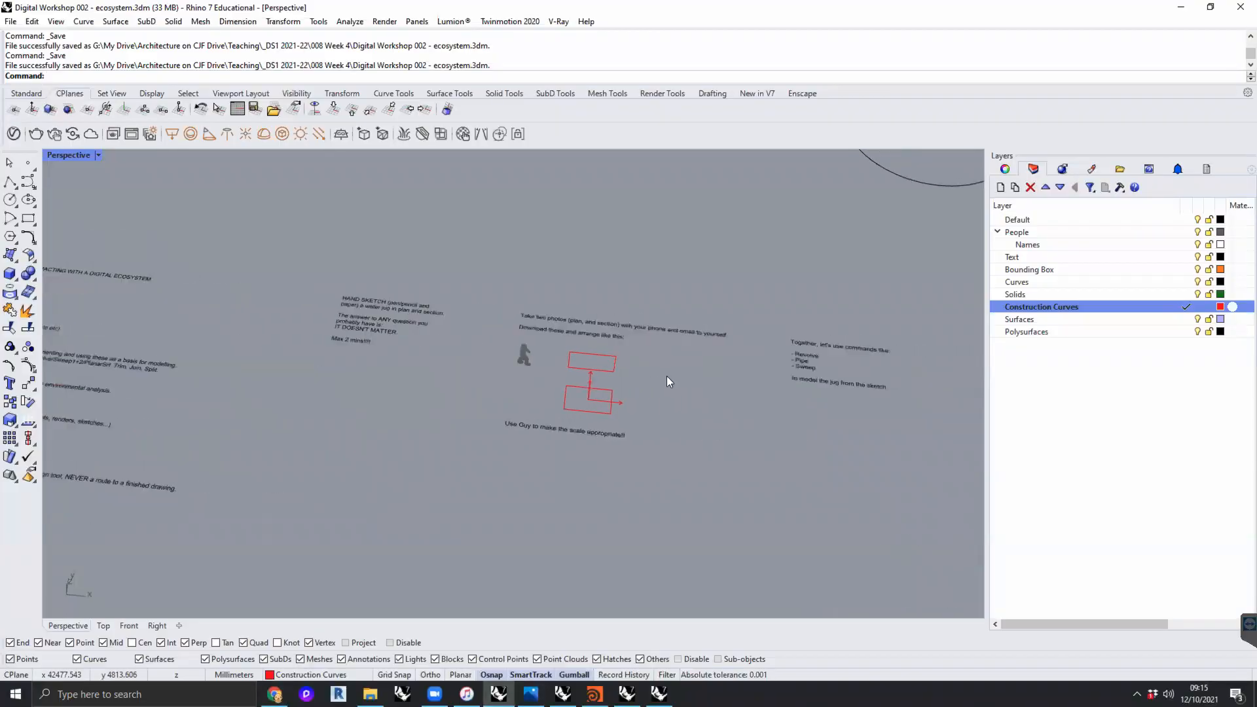
{"action": "scroll", "coordinate": [589, 356], "scroll_direction": "up", "scroll_amount": 3}
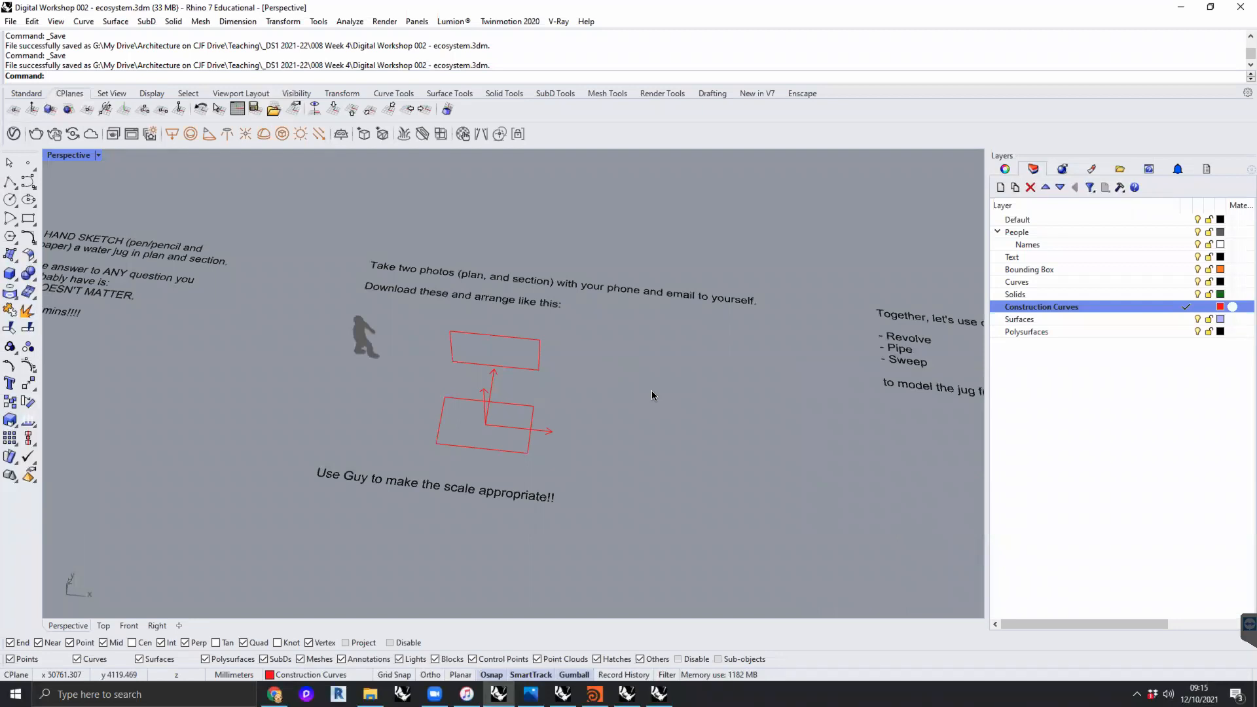
{"action": "type", "text": "In"}
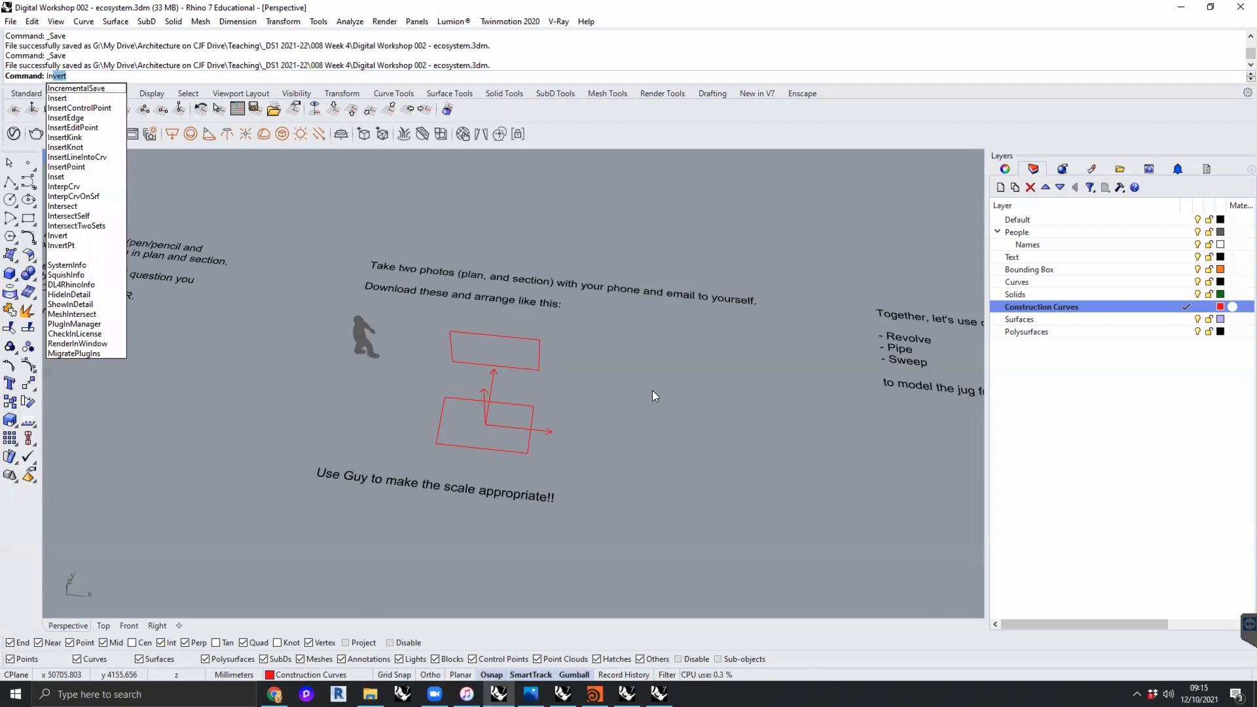
{"action": "key", "text": "BackSpace"}
{"action": "key", "text": "BackSpace"}
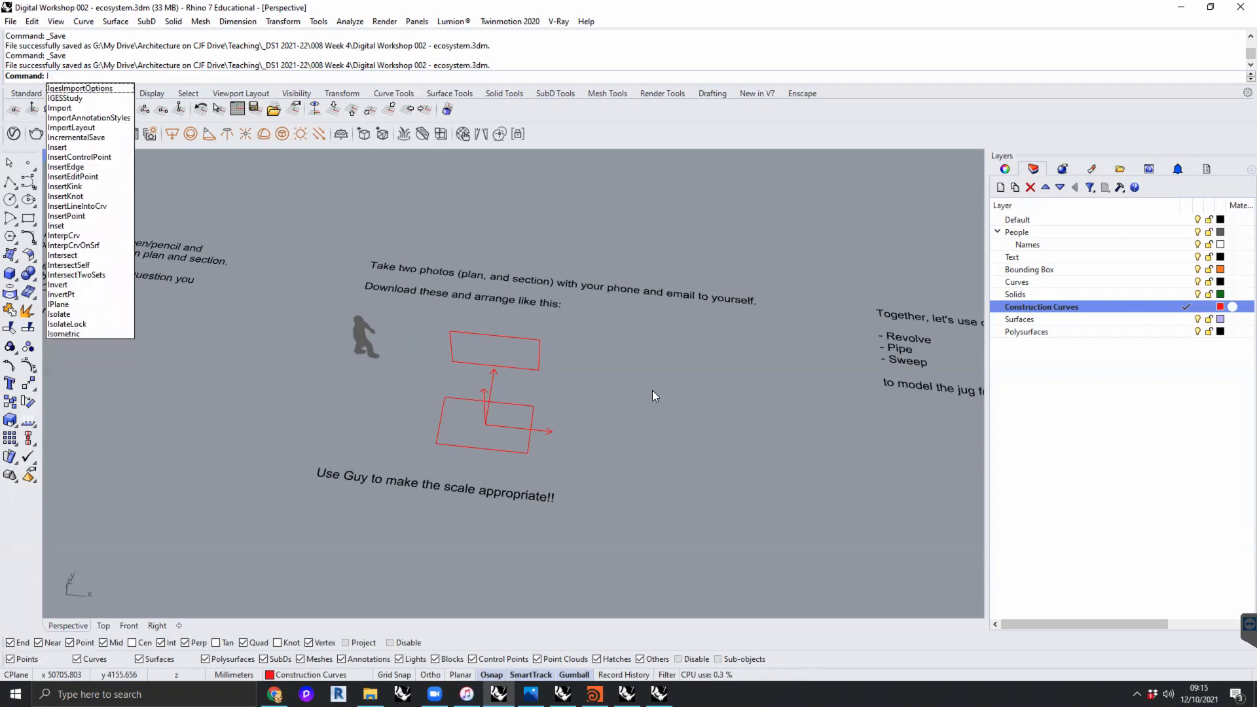
{"action": "type", "text": "mport"}
{"action": "key", "text": "Return"}
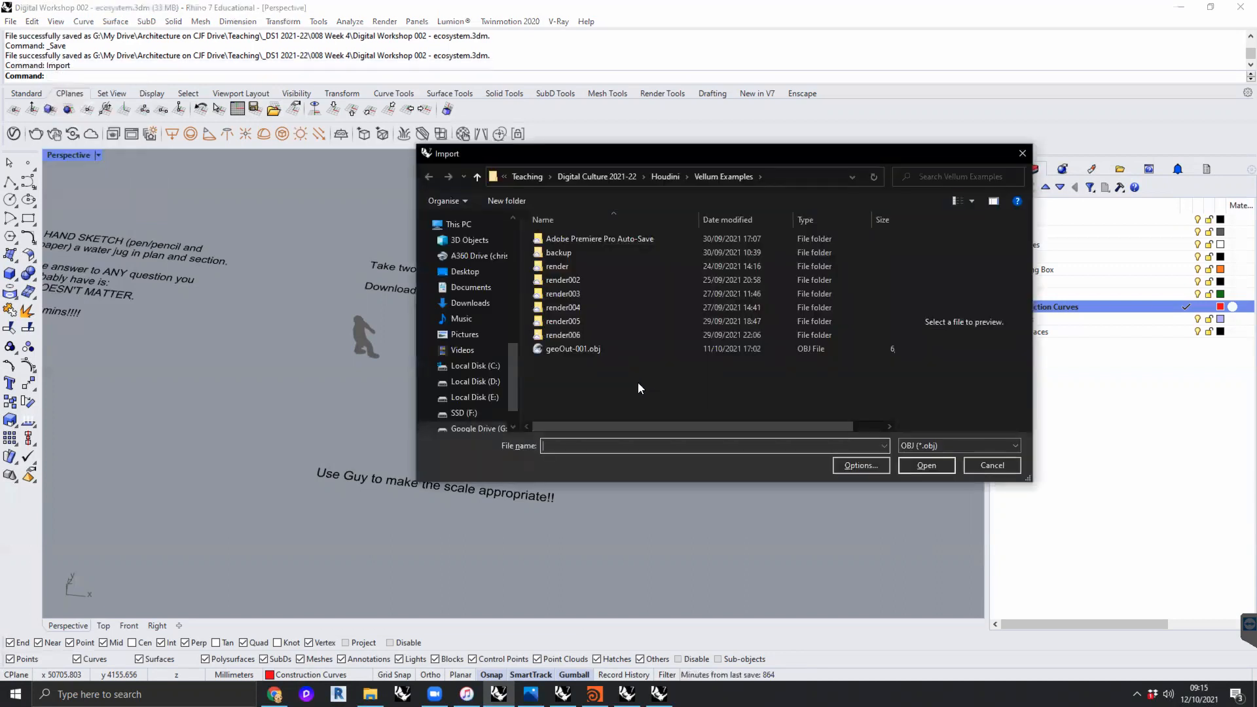
{"action": "left_click", "coordinate": [969, 446]}
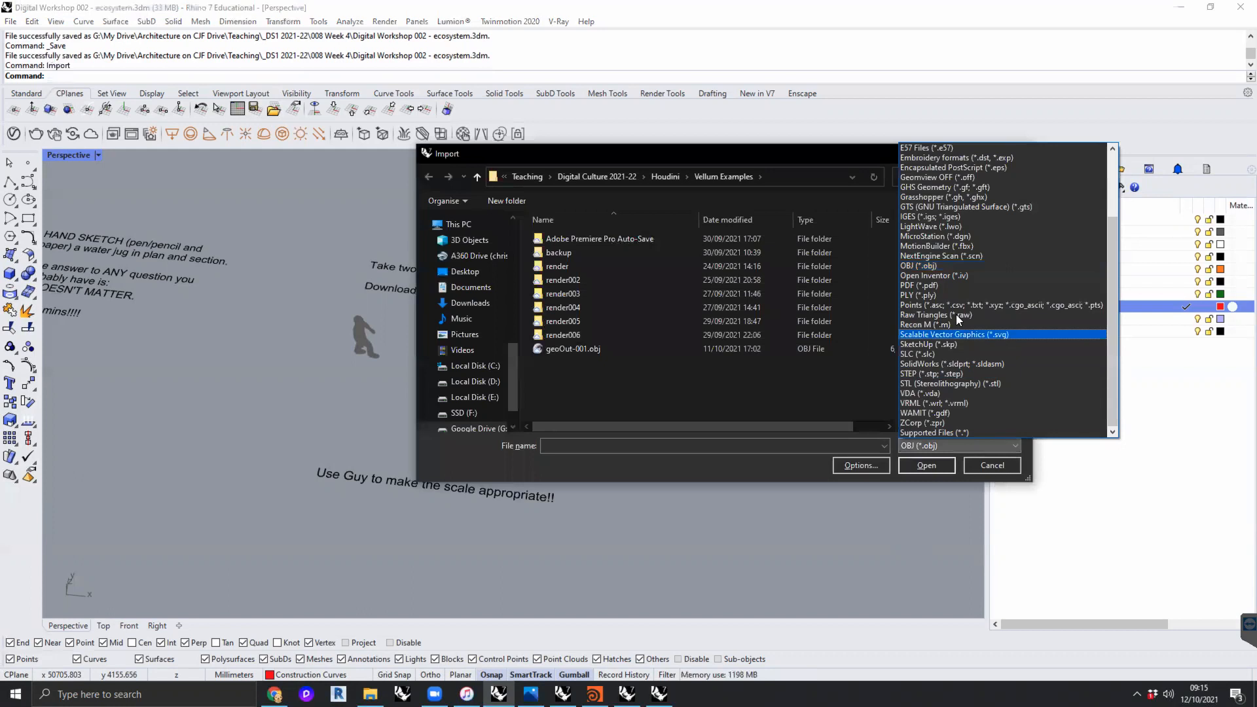
{"action": "scroll", "coordinate": [955, 237], "scroll_direction": "up", "scroll_amount": 3}
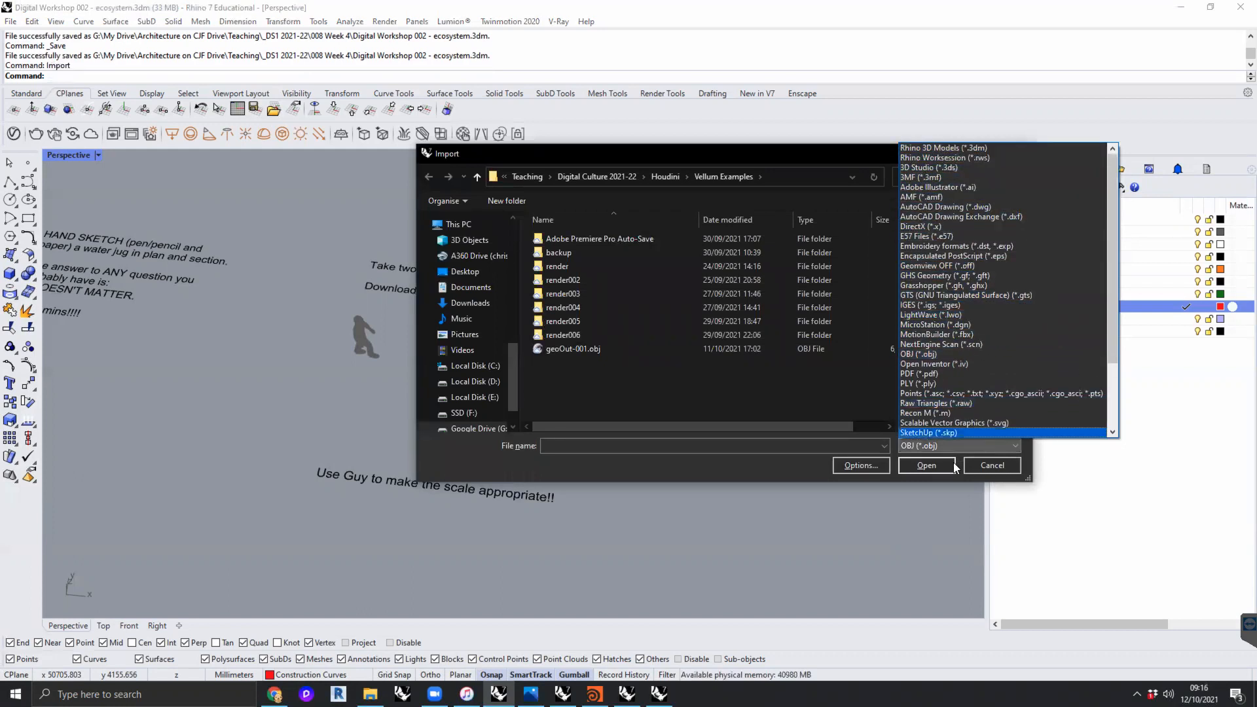
{"action": "left_click", "coordinate": [928, 488]}
{"action": "left_click", "coordinate": [1014, 466]}
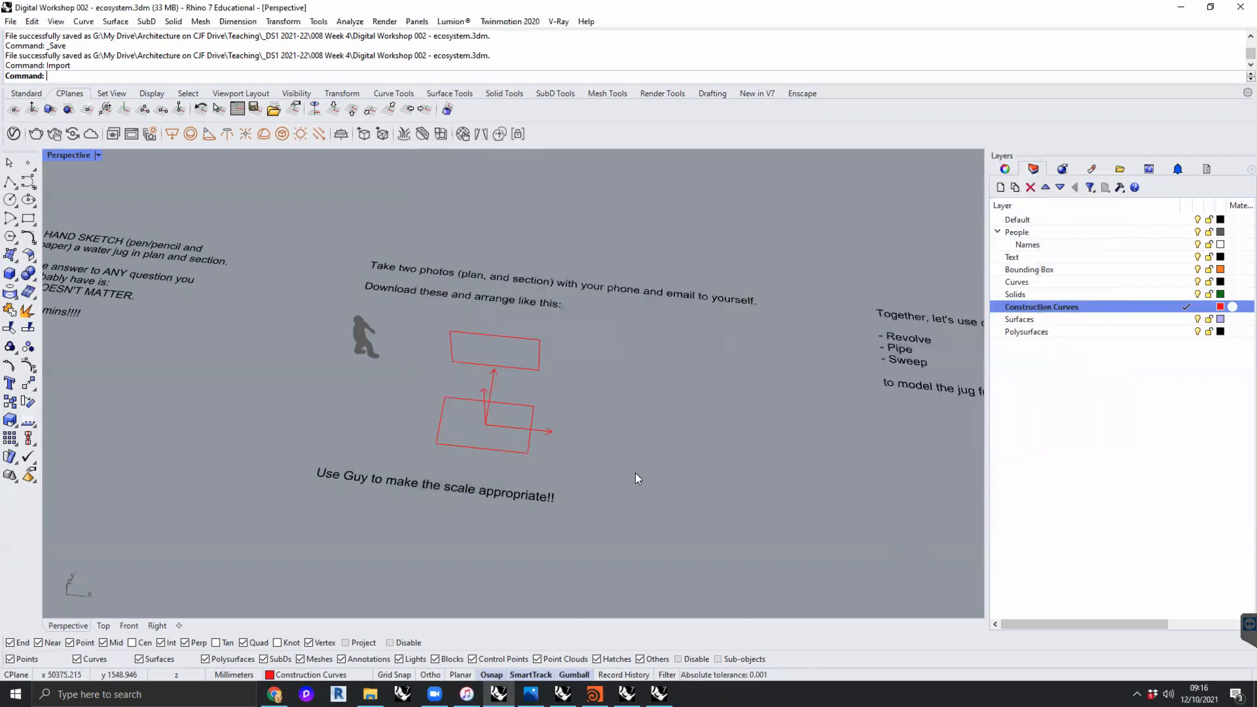
- Open the Downloads folder in File Explorer and shift its window clear of the red arrangement diagram in the model
{"action": "left_click", "coordinate": [370, 694]}
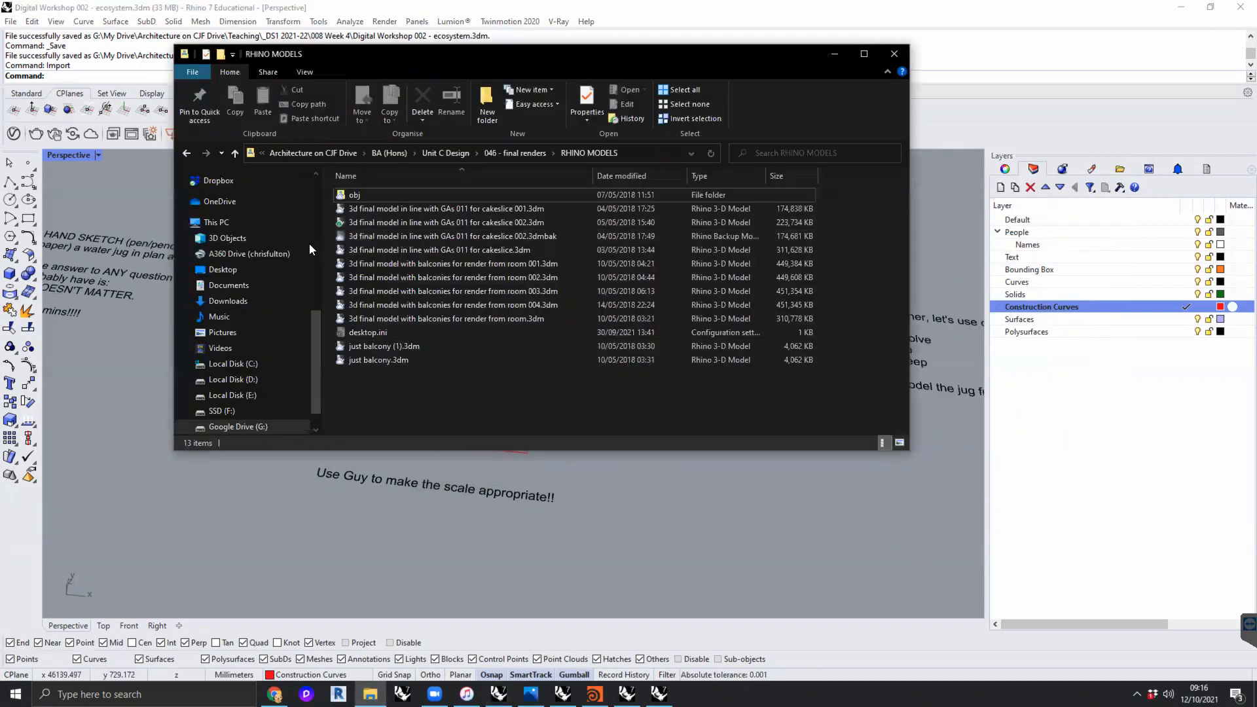
{"action": "left_click", "coordinate": [228, 301]}
{"action": "left_click", "coordinate": [392, 213]}
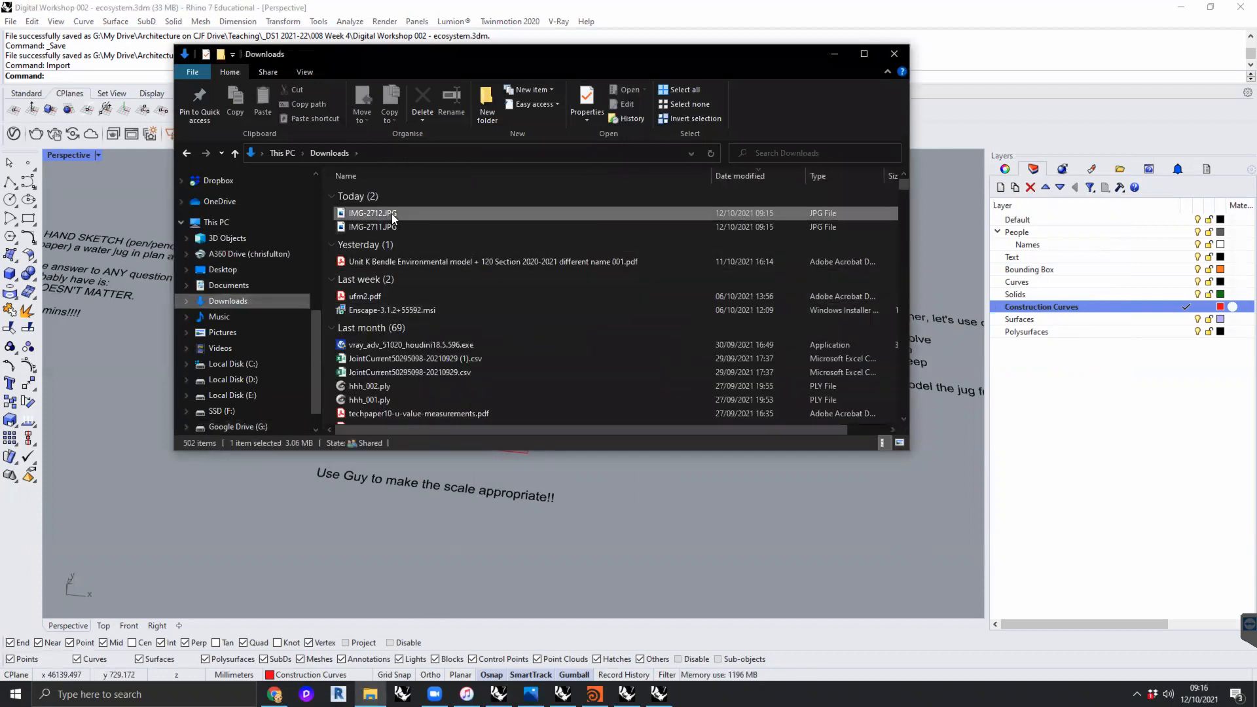
{"action": "left_click_drag", "start_coordinate": [523, 61], "coordinate": [896, 81]}
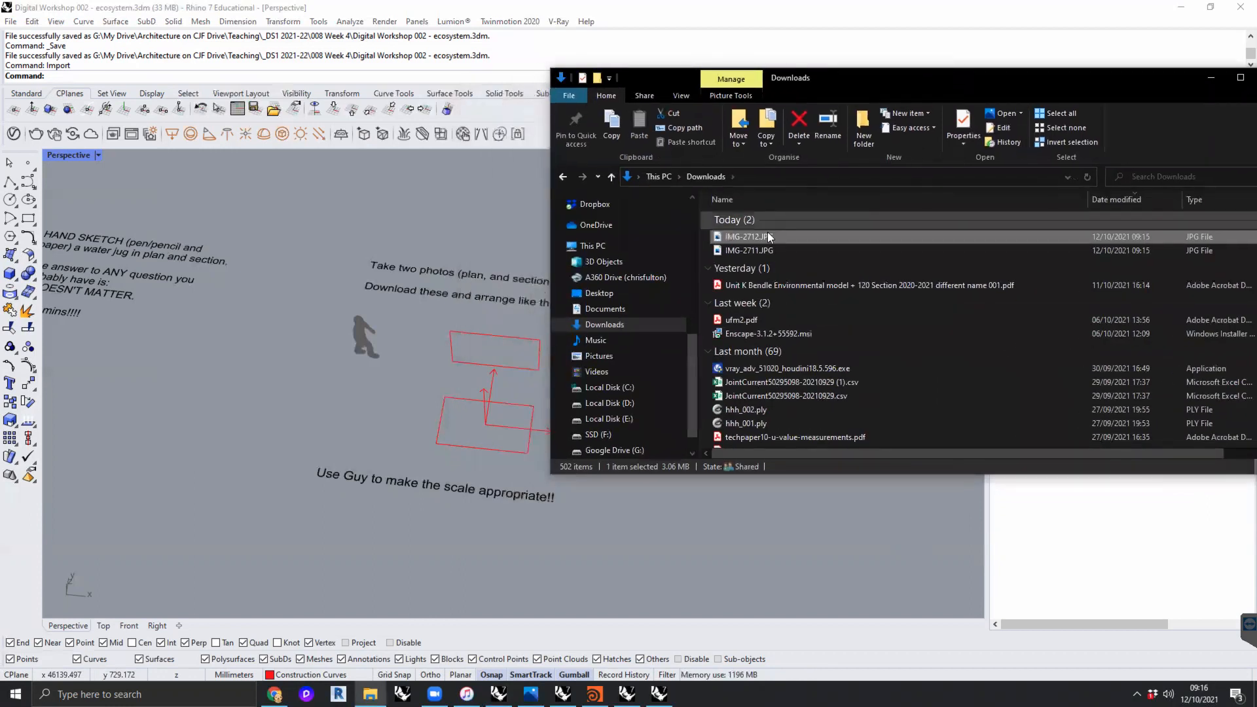
- Place the plan photo IMG-2712.JPG as a picture on the ground plane beside the red arrangement diagram
{"action": "left_click_drag", "start_coordinate": [764, 235], "coordinate": [373, 394]}
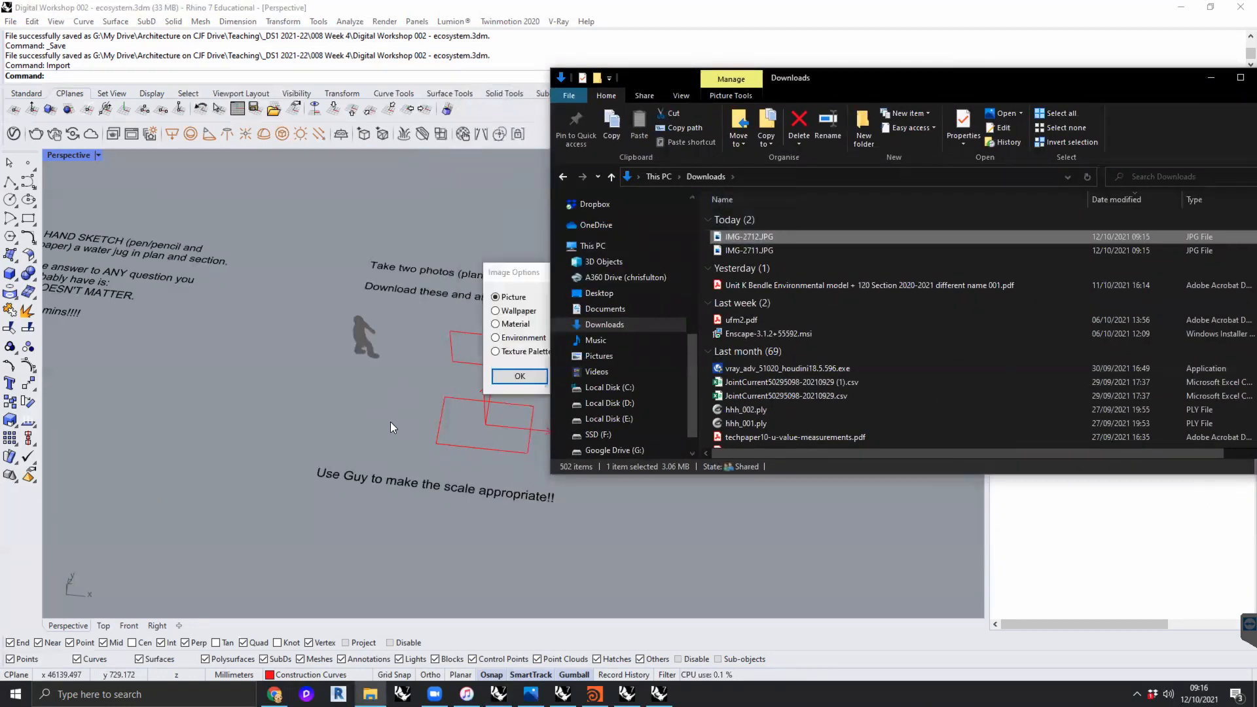
{"action": "left_click", "coordinate": [530, 278]}
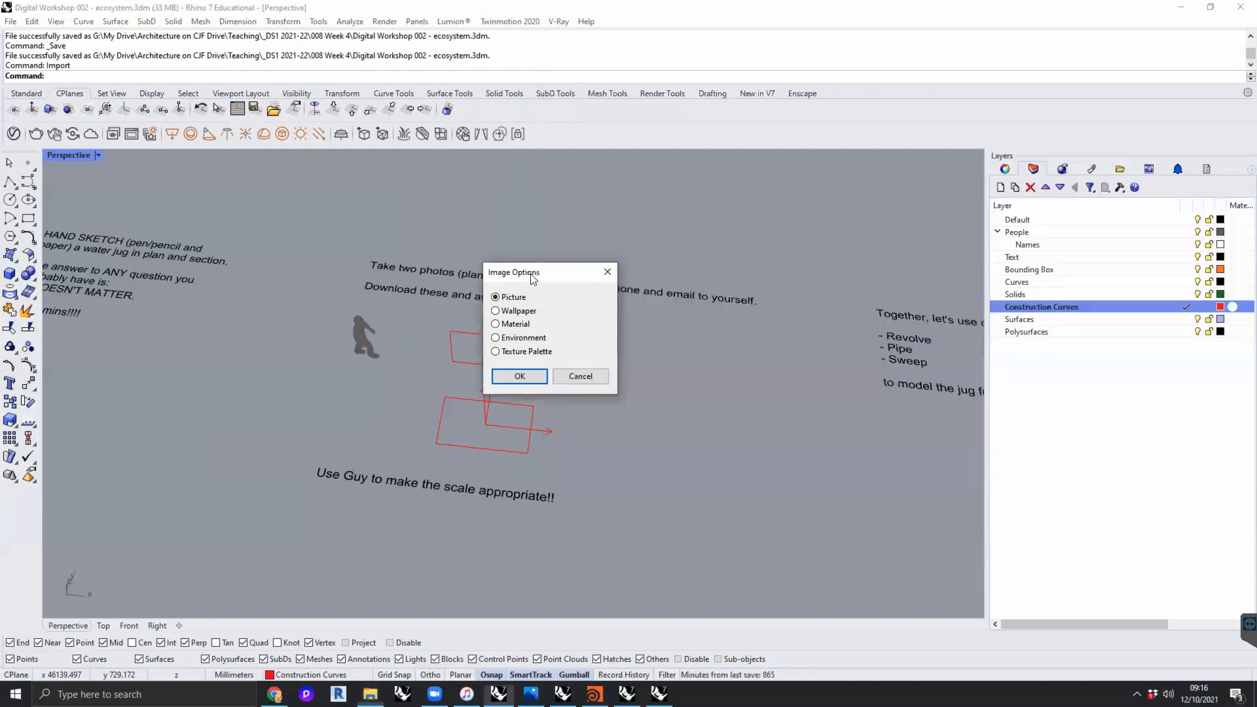
{"action": "left_click_drag", "start_coordinate": [558, 273], "coordinate": [667, 248]}
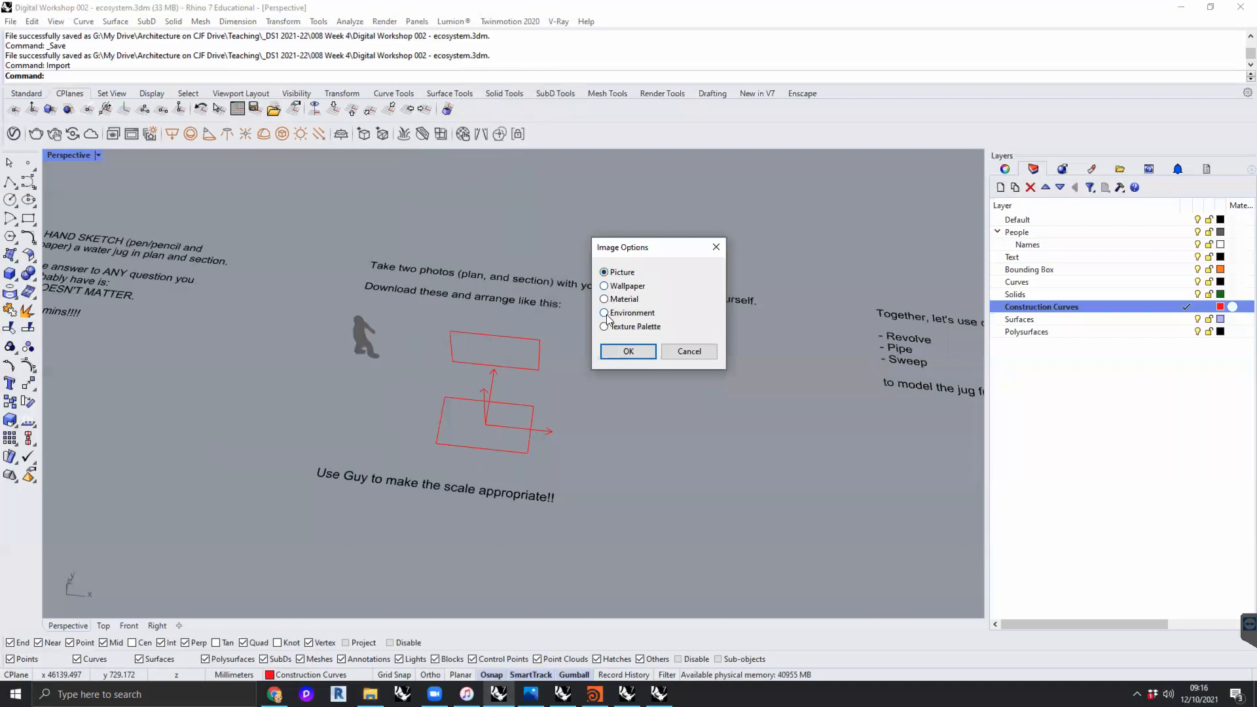
{"action": "left_click", "coordinate": [628, 353]}
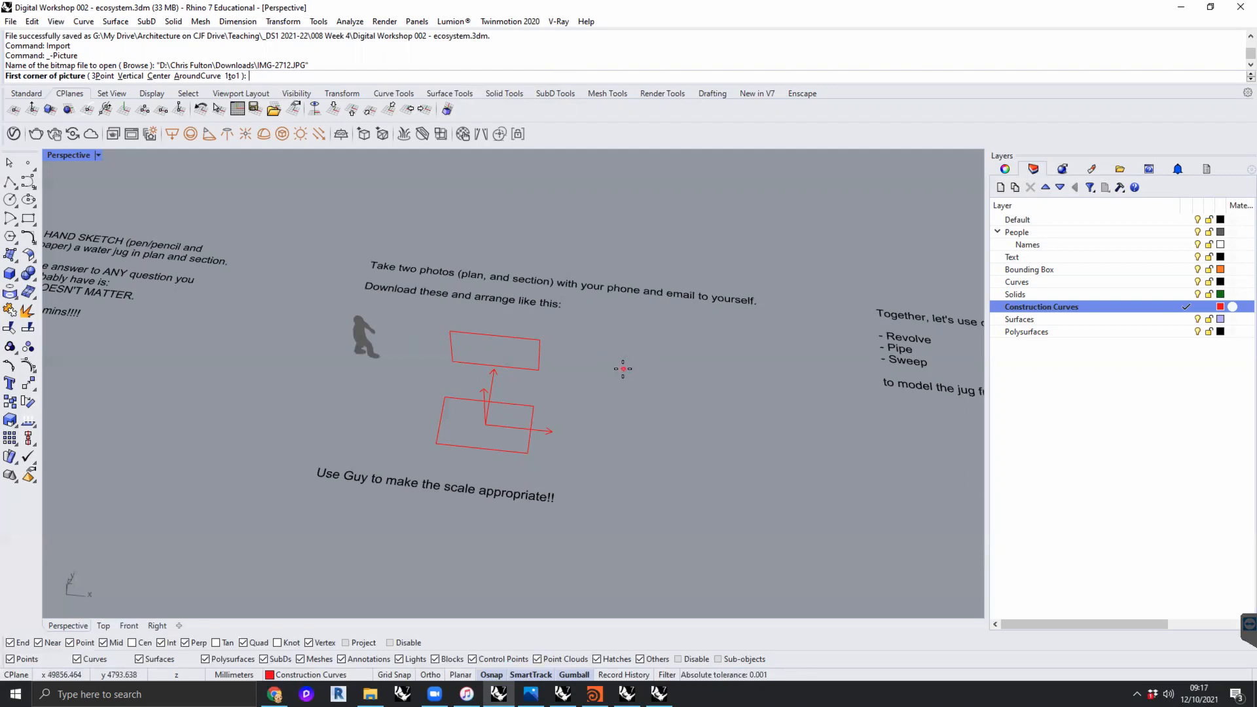
{"action": "left_click", "coordinate": [591, 381]}
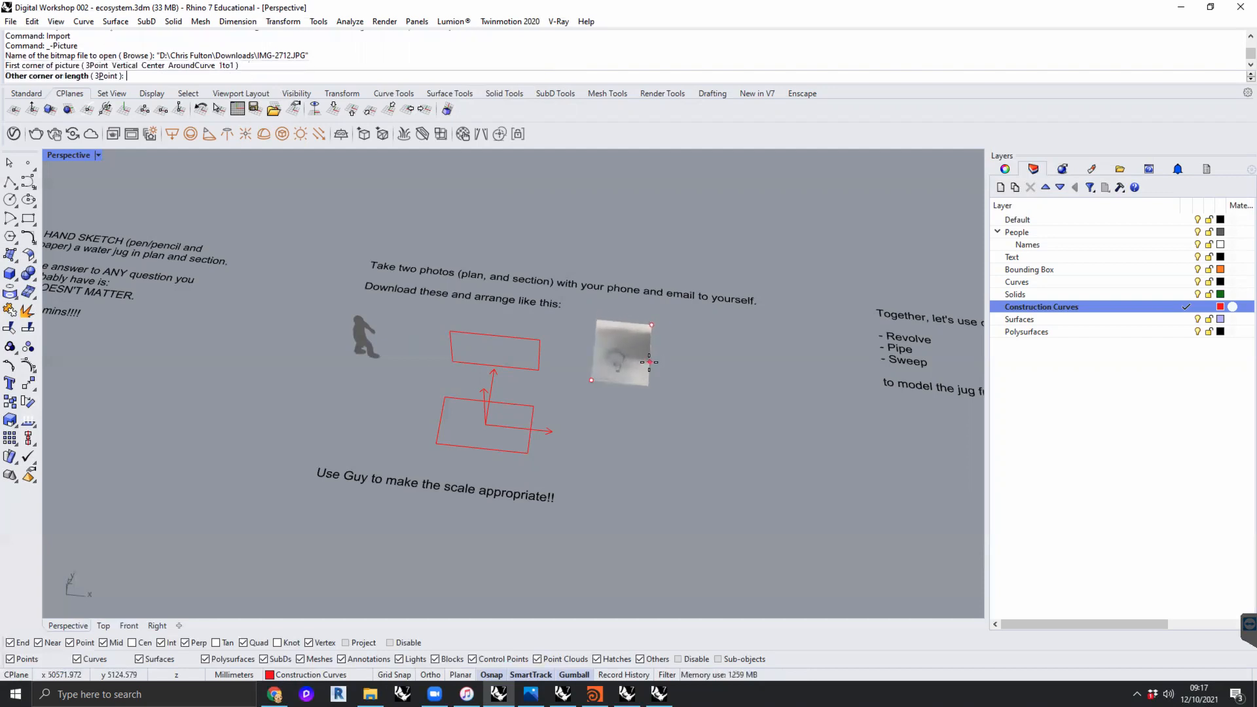
{"action": "left_click", "coordinate": [657, 385]}
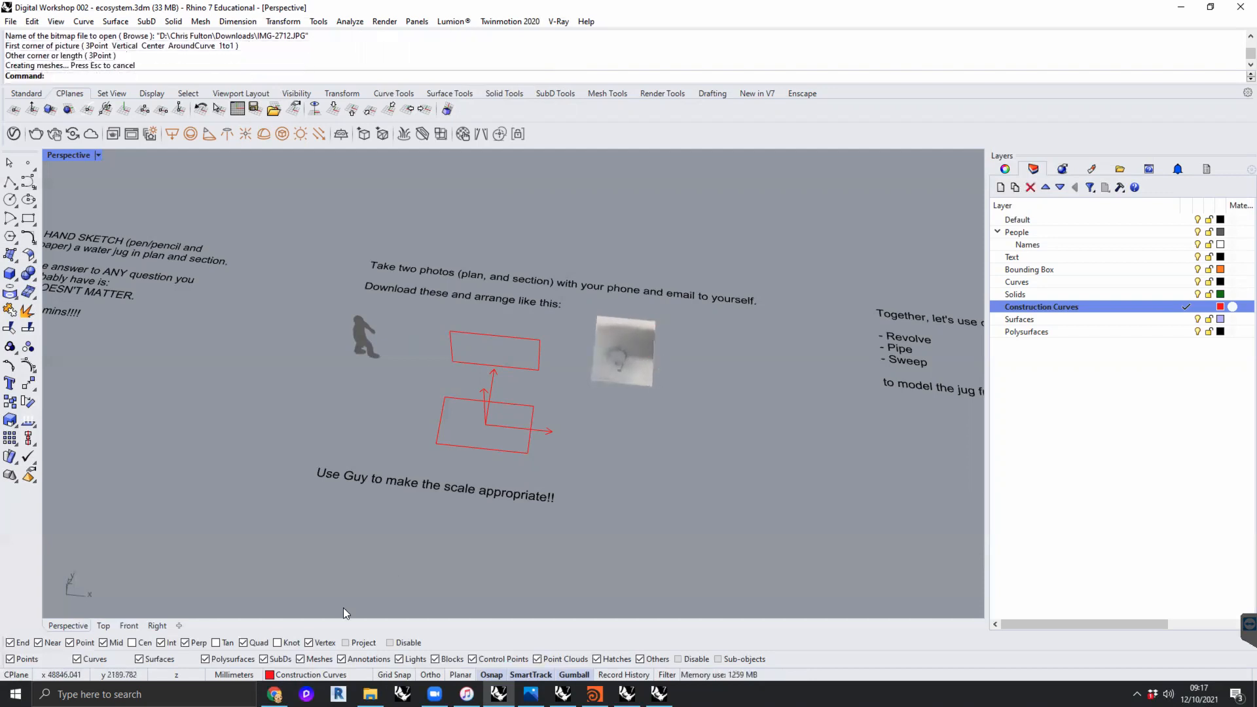
- Place the section photo IMG-2711.JPG as a picture in front of the plan photo and move it clear of it
{"action": "left_click", "coordinate": [370, 694]}
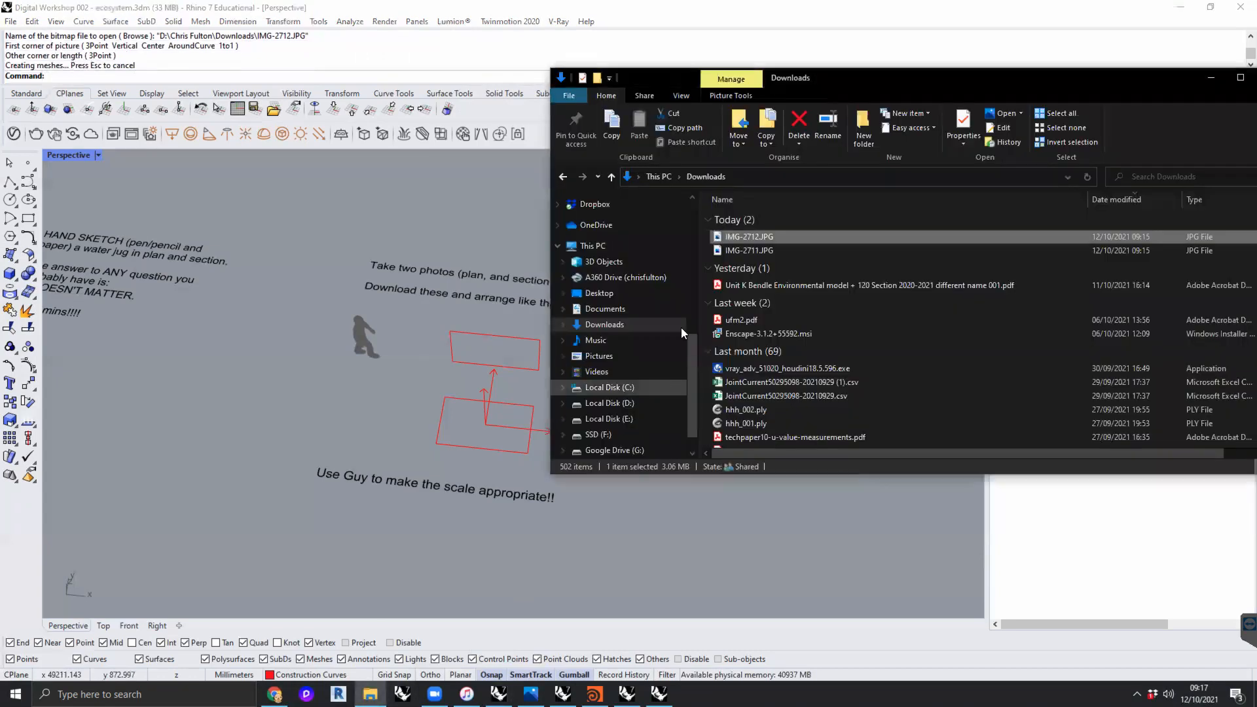
{"action": "left_click_drag", "start_coordinate": [746, 250], "coordinate": [615, 499]}
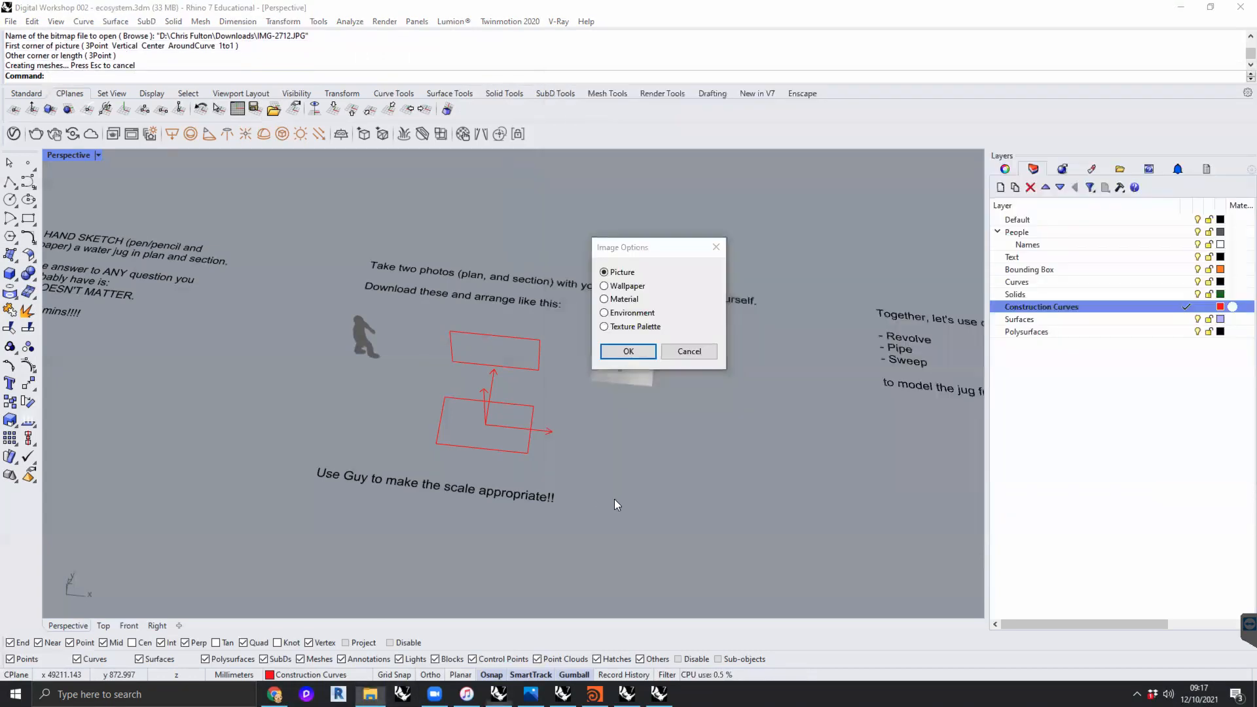
{"action": "left_click", "coordinate": [626, 353]}
{"action": "left_click", "coordinate": [590, 434]}
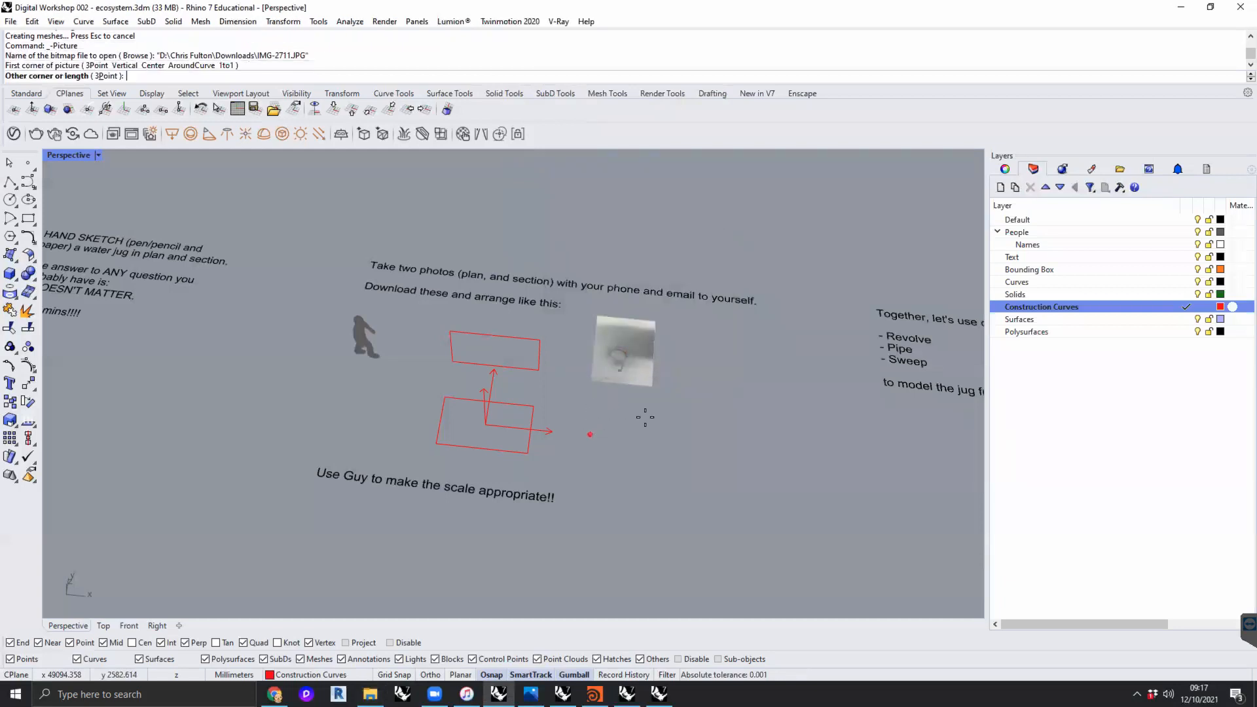
{"action": "left_click", "coordinate": [658, 413]}
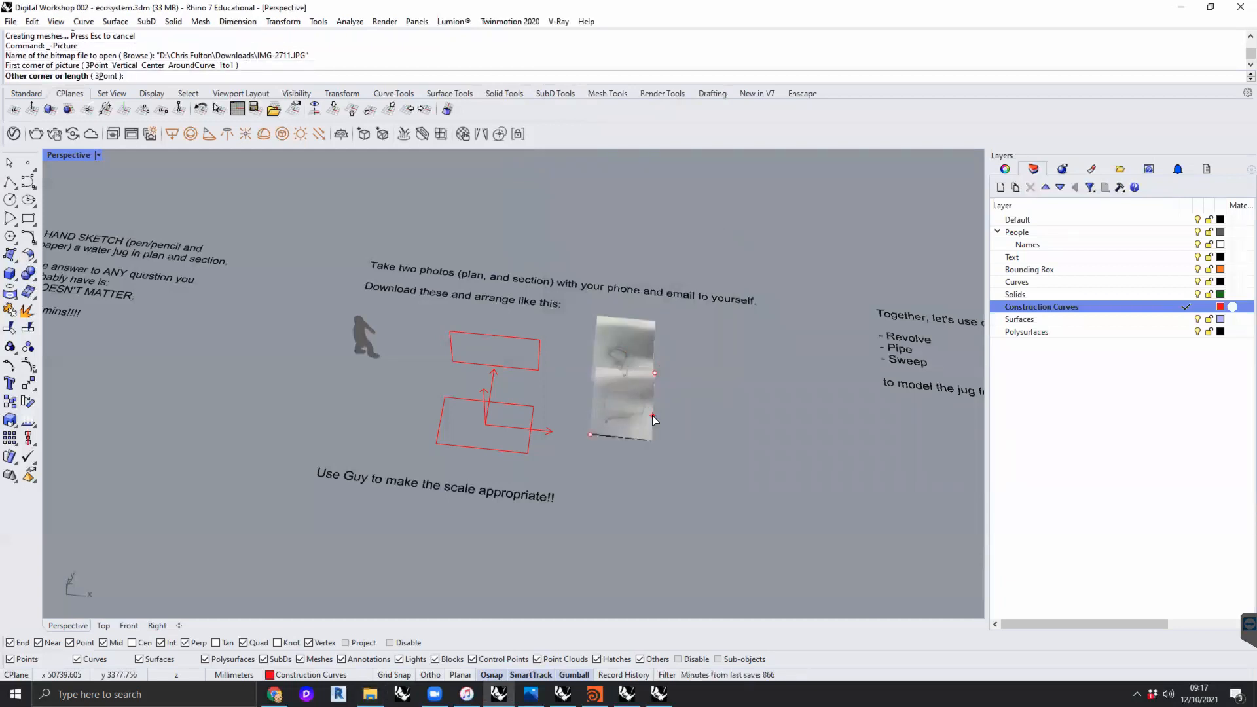
{"action": "left_click_drag", "start_coordinate": [653, 389], "coordinate": [685, 411]}
{"action": "left_click", "coordinate": [689, 413]}
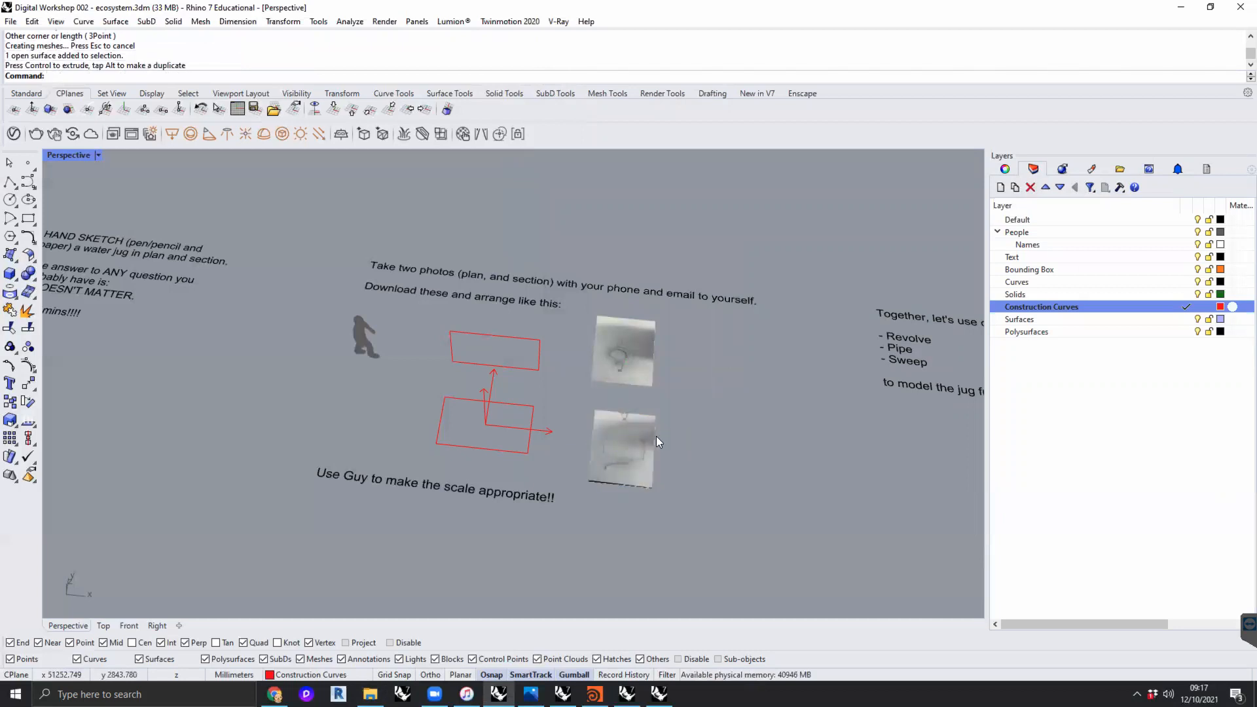
- Rotate both photos flat into landscape orientation and move them so the section photo lies behind the plan photo
{"action": "left_click", "coordinate": [640, 475]}
{"action": "right_click_drag", "start_coordinate": [629, 499], "coordinate": [591, 491]}
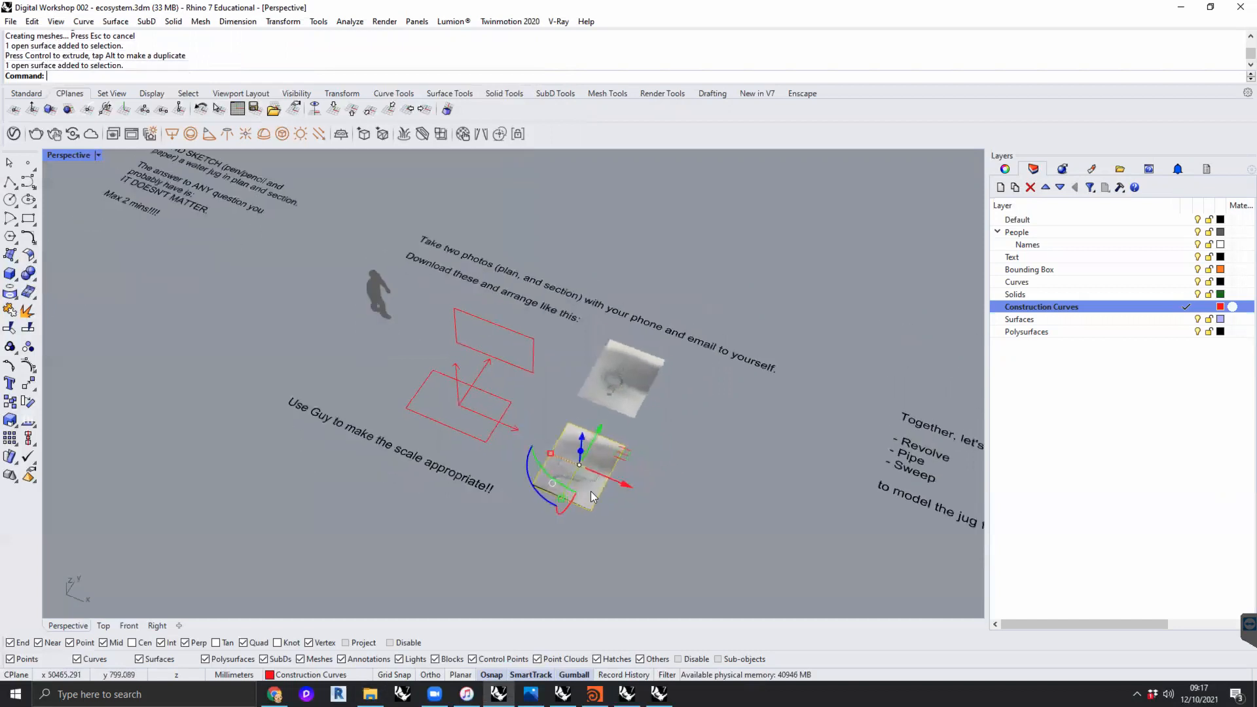
{"action": "left_click_drag", "start_coordinate": [539, 490], "coordinate": [535, 403]}
{"action": "scroll", "coordinate": [561, 436], "scroll_direction": "up", "scroll_amount": 3}
{"action": "right_click_drag", "start_coordinate": [560, 436], "coordinate": [586, 324]}
{"action": "left_click", "coordinate": [587, 323]}
{"action": "left_click_drag", "start_coordinate": [583, 341], "coordinate": [540, 297], "text": "shift"}
{"action": "left_click", "coordinate": [540, 297]}
{"action": "left_click", "coordinate": [628, 328]}
{"action": "right_click_drag", "start_coordinate": [631, 329], "coordinate": [674, 356]}
{"action": "left_click_drag", "start_coordinate": [656, 297], "coordinate": [647, 343]}
{"action": "right_click_drag", "start_coordinate": [685, 414], "coordinate": [596, 379]}
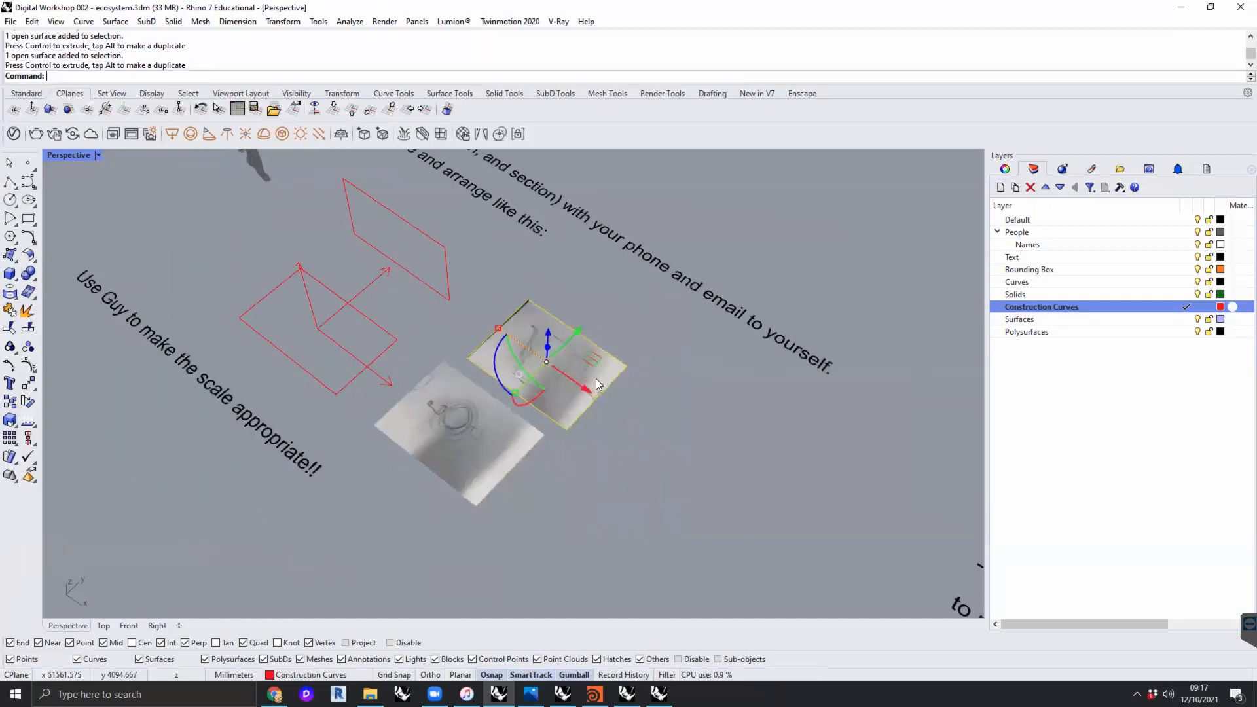
- Rotate the section photo so it stands upright, perpendicular to the flat plan photo
{"action": "left_click_drag", "start_coordinate": [546, 400], "coordinate": [573, 387]}
{"action": "left_click", "coordinate": [626, 452]}
{"action": "right_click_drag", "start_coordinate": [583, 437], "coordinate": [563, 380]}
{"action": "scroll", "coordinate": [524, 367], "scroll_direction": "up", "scroll_amount": 7}
- Move the upright section photo to the back edge of the plan photo, matching the red arrangement diagram
{"action": "left_click", "coordinate": [571, 360]}
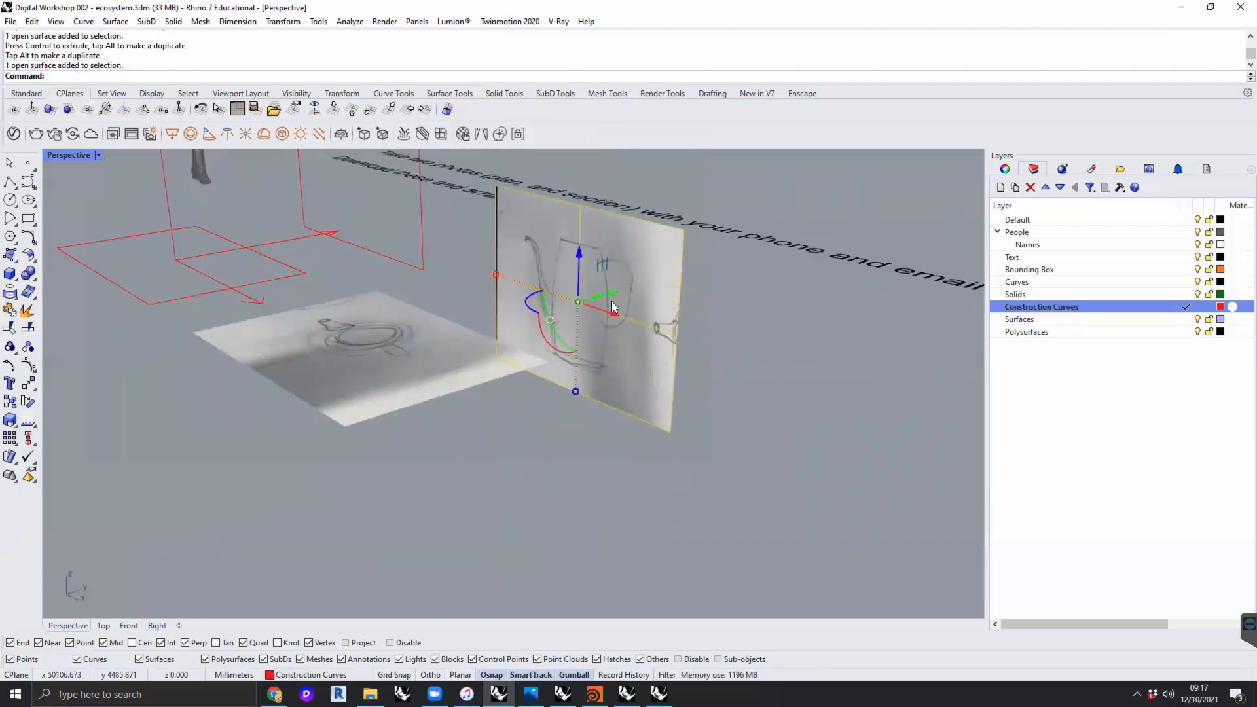
{"action": "left_click_drag", "start_coordinate": [613, 294], "coordinate": [457, 349]}
{"action": "right_click_drag", "start_coordinate": [459, 352], "coordinate": [604, 336]}
{"action": "left_click_drag", "start_coordinate": [568, 346], "coordinate": [633, 288]}
{"action": "right_click_drag", "start_coordinate": [688, 390], "coordinate": [673, 444], "text": "shift"}
{"action": "left_click", "coordinate": [673, 442]}
{"action": "scroll", "coordinate": [673, 441], "scroll_direction": "down", "scroll_amount": 3}
{"action": "right_click_drag", "start_coordinate": [606, 417], "coordinate": [659, 445]}
{"action": "scroll", "coordinate": [632, 431], "scroll_direction": "down", "scroll_amount": 6}
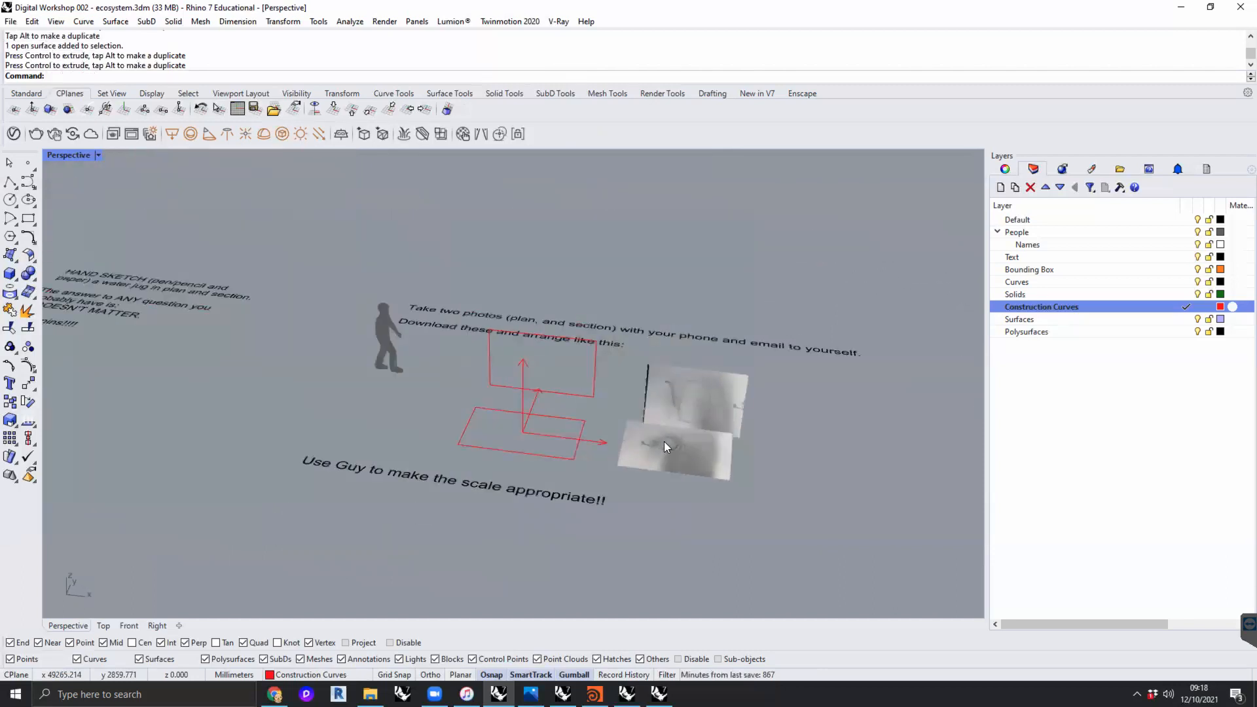
- Compare the size of the two sketch photos with the standing human figure
{"action": "left_click", "coordinate": [377, 336]}
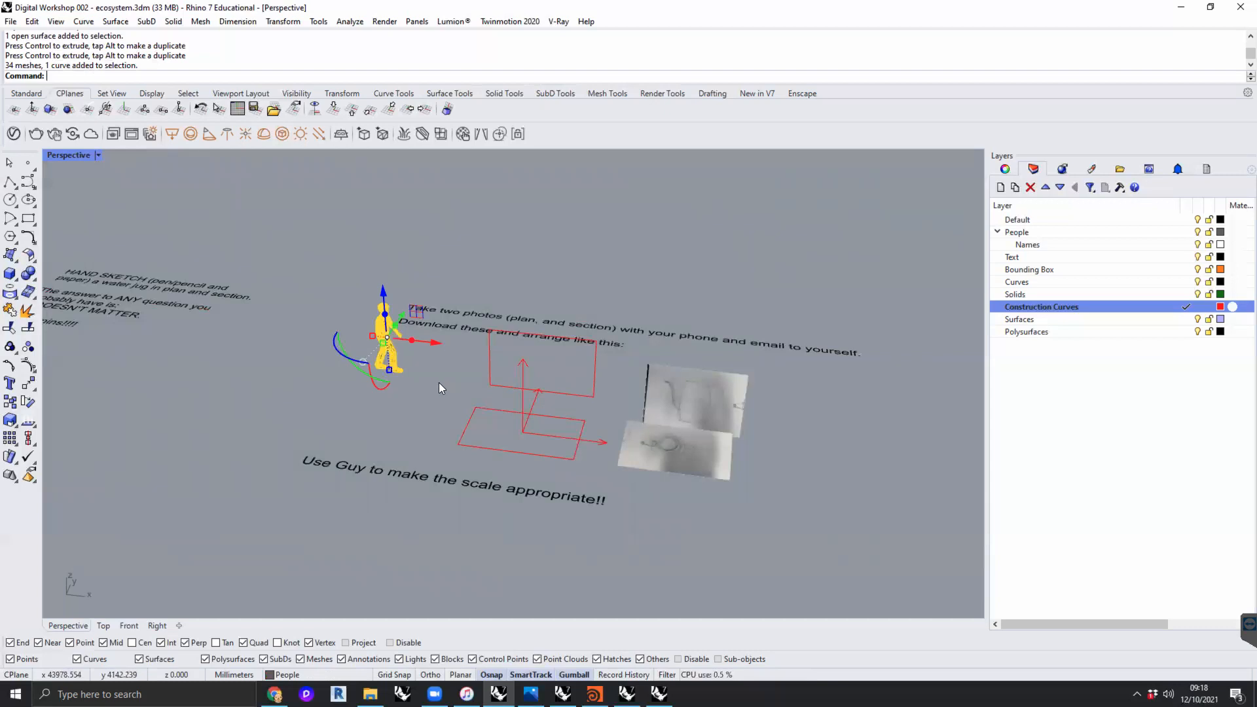
{"action": "left_click", "coordinate": [439, 382]}
{"action": "left_click", "coordinate": [694, 394]}
{"action": "scroll", "coordinate": [706, 417], "scroll_direction": "up", "scroll_amount": 5}
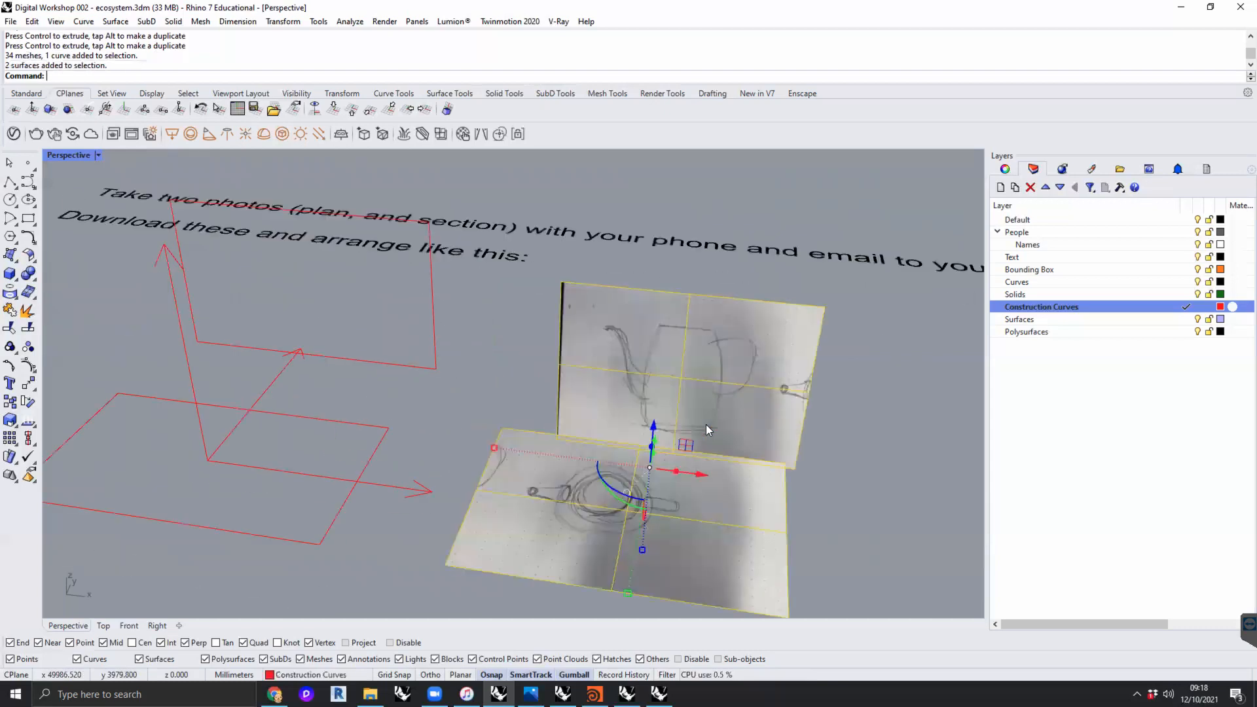
{"action": "scroll", "coordinate": [762, 422], "scroll_direction": "down", "scroll_amount": 2}
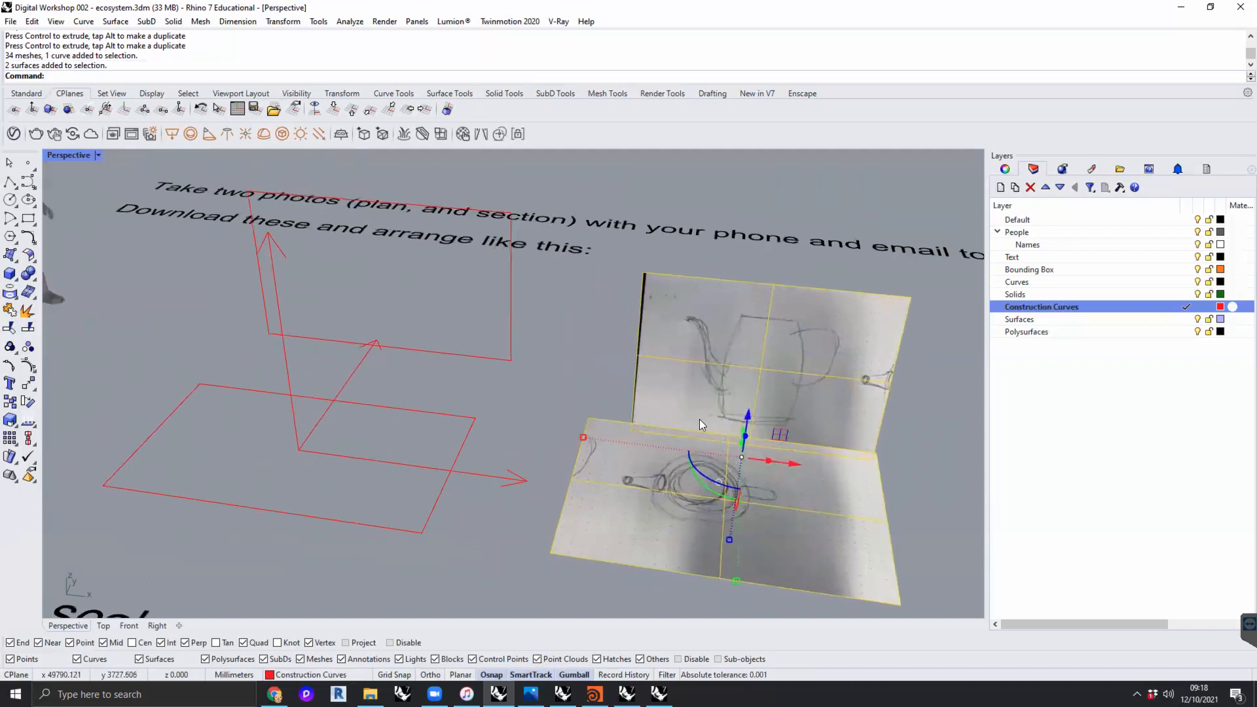
{"action": "scroll", "coordinate": [699, 419], "scroll_direction": "down", "scroll_amount": 3}
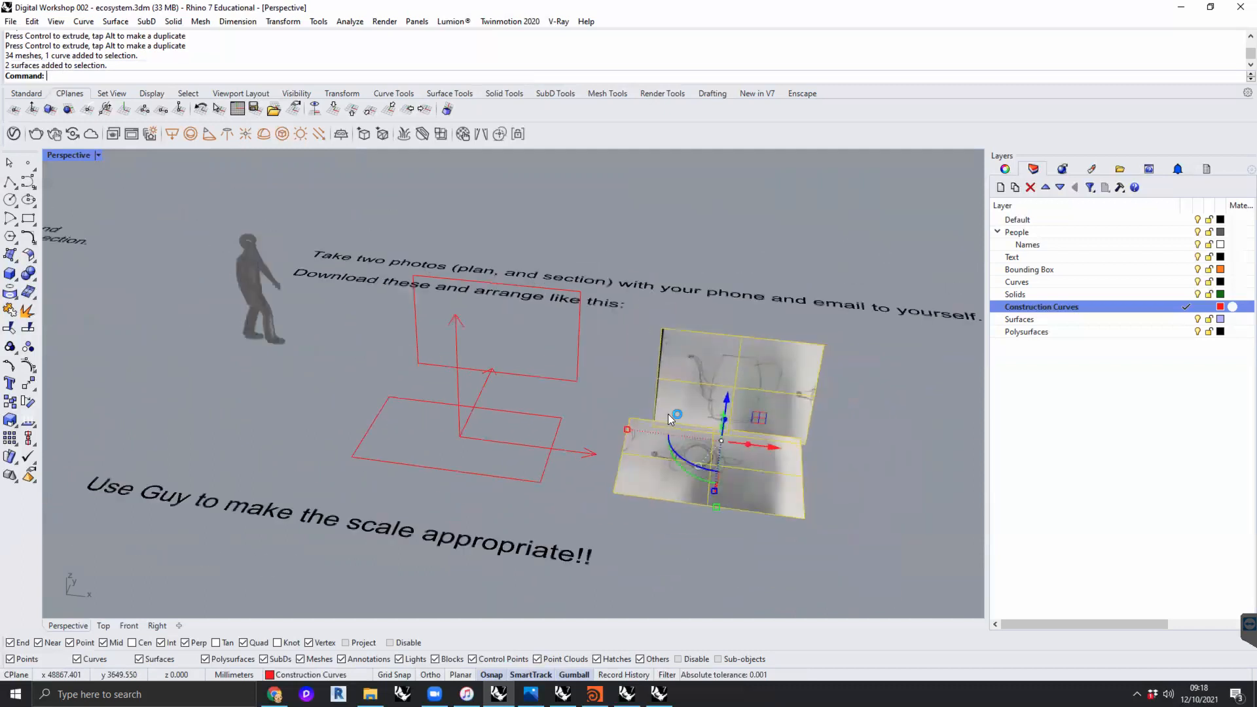
{"action": "left_click", "coordinate": [852, 451]}
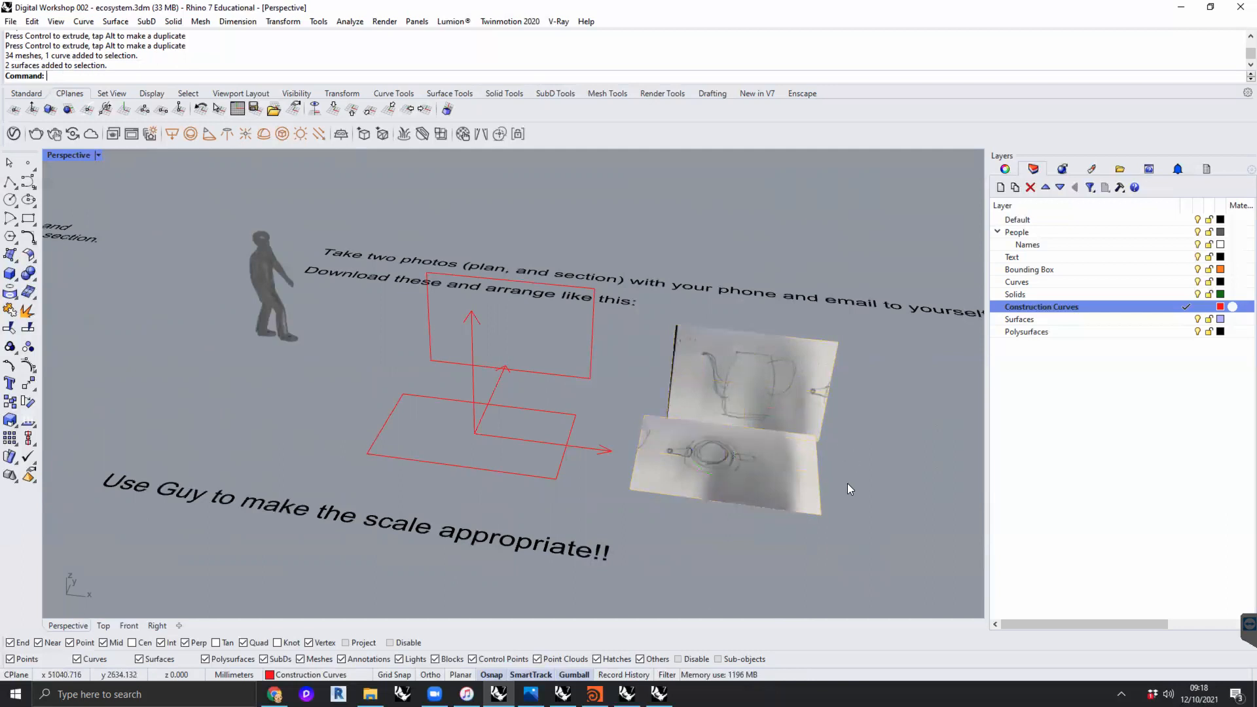
- Scale both sketch photos down together to suit the size of the human figure
{"action": "left_click", "coordinate": [744, 422]}
{"action": "left_click_drag", "start_coordinate": [641, 426], "coordinate": [685, 421]}
{"action": "left_click", "coordinate": [842, 473]}
{"action": "right_click_drag", "start_coordinate": [842, 472], "coordinate": [686, 474]}
{"action": "scroll", "coordinate": [686, 474], "scroll_direction": "up", "scroll_amount": 10}
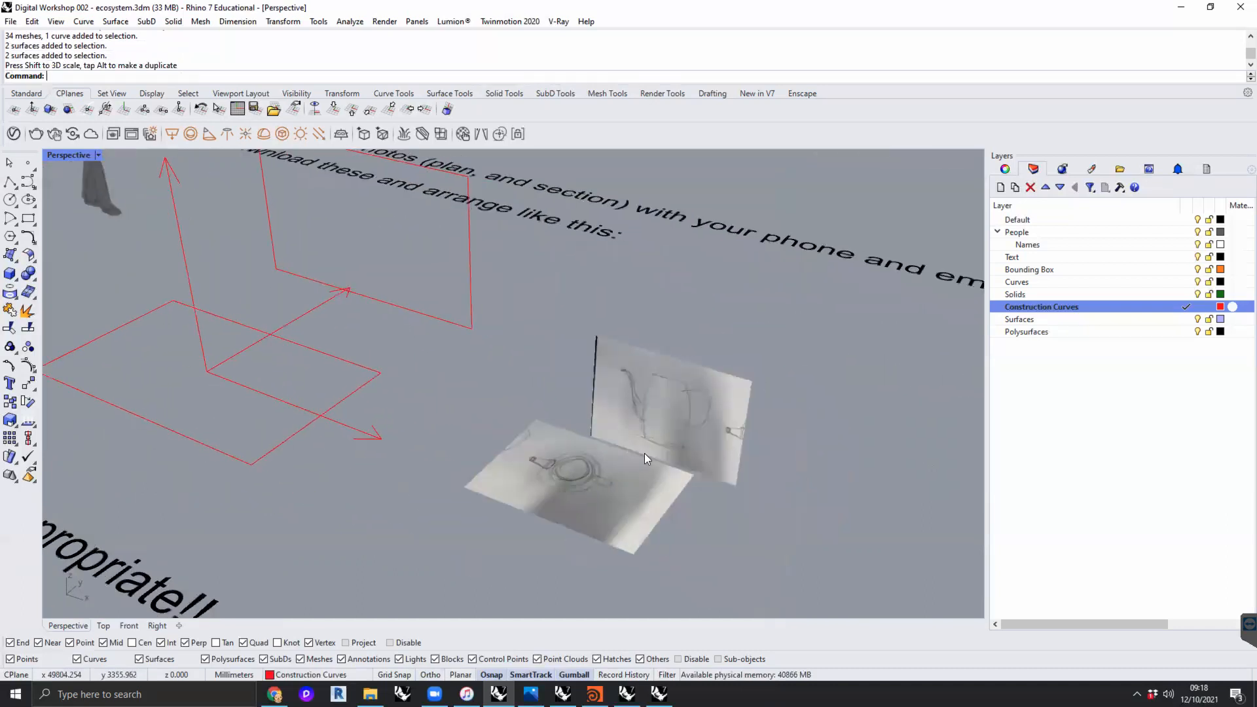
{"action": "scroll", "coordinate": [627, 465], "scroll_direction": "down", "scroll_amount": 4}
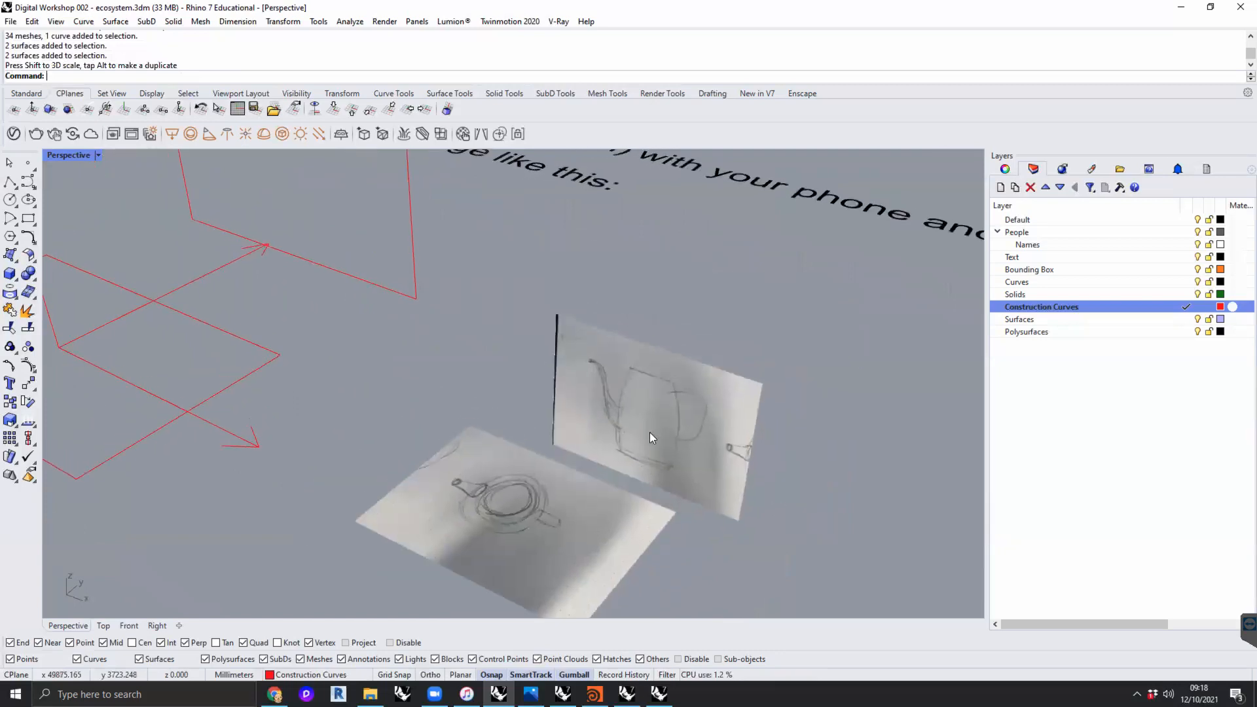
{"action": "left_click", "coordinate": [649, 430]}
{"action": "left_click", "coordinate": [568, 514]}
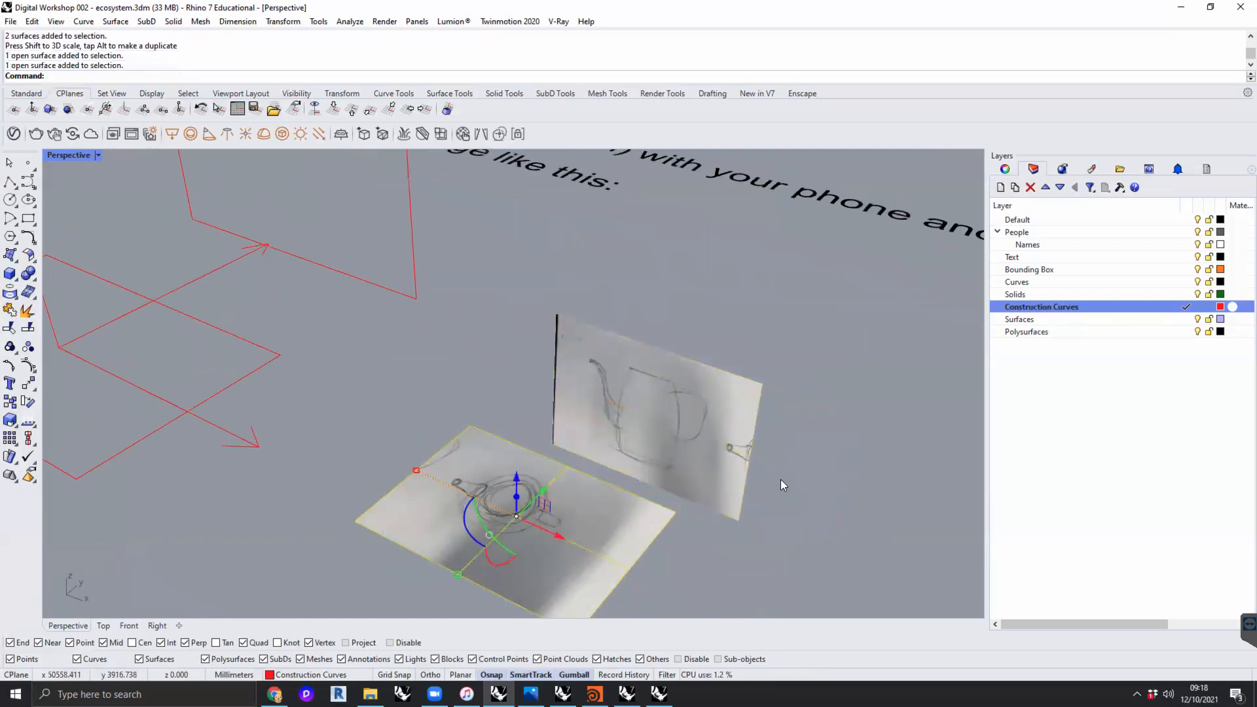
{"action": "left_click", "coordinate": [791, 495]}
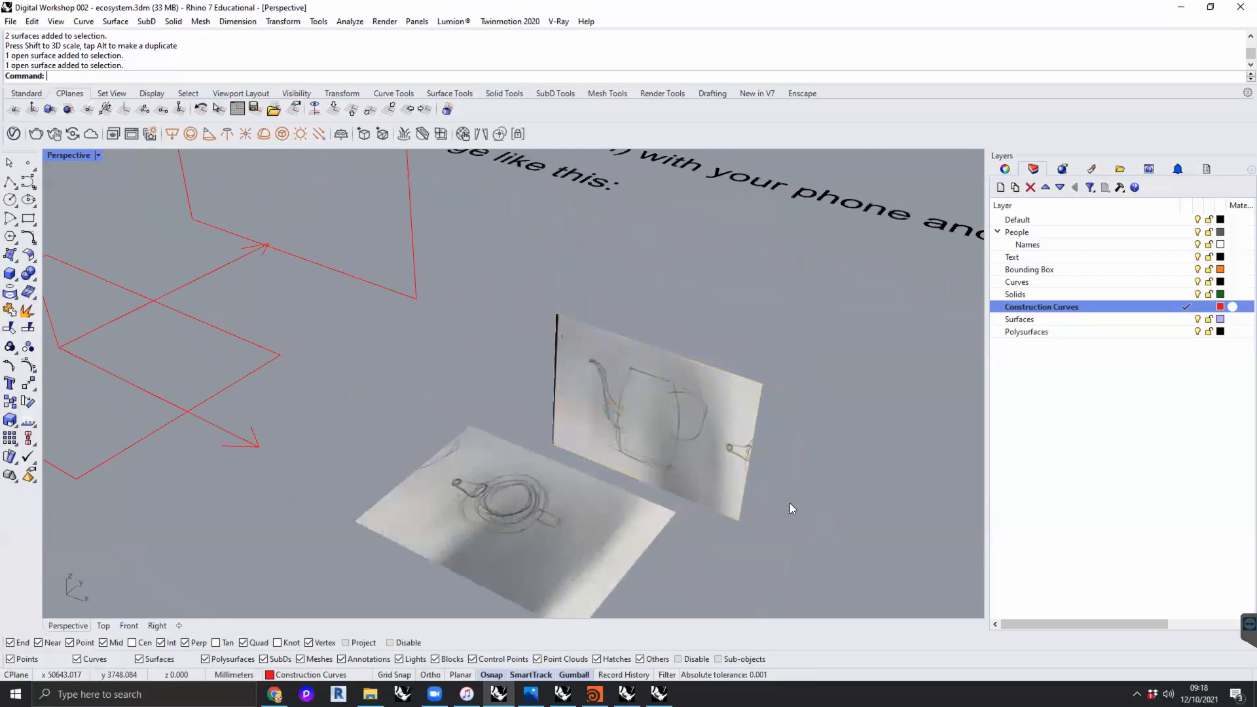
- Lower the upright section photo and move it forward so it crosses the plan photo through the middle of the jug
{"action": "left_click", "coordinate": [669, 441]}
{"action": "mouse_move", "coordinate": [703, 471]}
{"action": "right_mouse_down", "text": "shift"}
{"action": "mouse_move", "coordinate": [673, 436]}
{"action": "mouse_move", "coordinate": [739, 470]}
{"action": "mouse_move", "coordinate": [665, 391]}
{"action": "mouse_move", "coordinate": [703, 411]}
{"action": "right_mouse_up", "text": "shift"}
{"action": "left_click_drag", "start_coordinate": [704, 411], "coordinate": [668, 485]}
{"action": "right_click_drag", "start_coordinate": [668, 484], "coordinate": [676, 252], "text": "shift"}
{"action": "mouse_move", "coordinate": [675, 252]}
{"action": "left_mouse_down"}
{"action": "mouse_move", "coordinate": [657, 359]}
{"action": "mouse_move", "coordinate": [640, 365]}
{"action": "left_mouse_up"}
{"action": "scroll", "coordinate": [633, 423], "scroll_direction": "up", "scroll_amount": 5}
{"action": "mouse_move", "coordinate": [625, 396]}
{"action": "right_mouse_down"}
{"action": "mouse_move", "coordinate": [639, 420]}
{"action": "mouse_move", "coordinate": [618, 465]}
{"action": "right_mouse_up"}
{"action": "scroll", "coordinate": [626, 396], "scroll_direction": "down", "scroll_amount": 5}
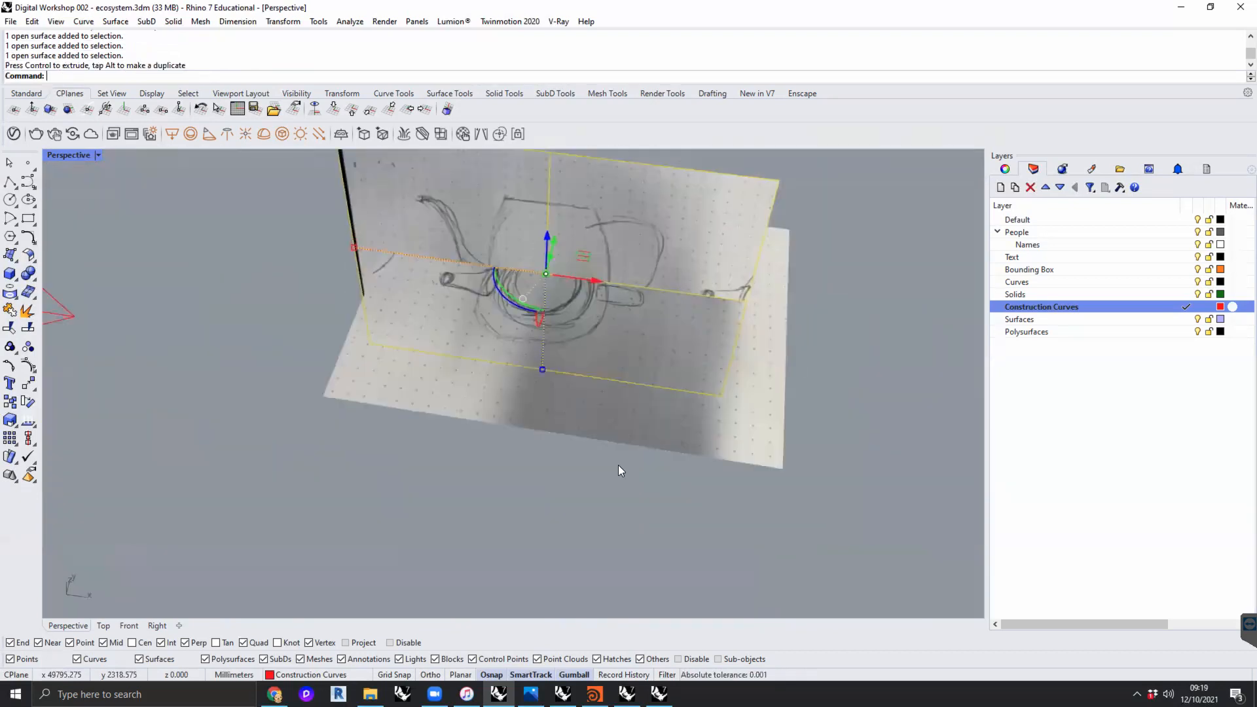
{"action": "left_click", "coordinate": [26, 93]}
{"action": "left_click", "coordinate": [274, 110]}
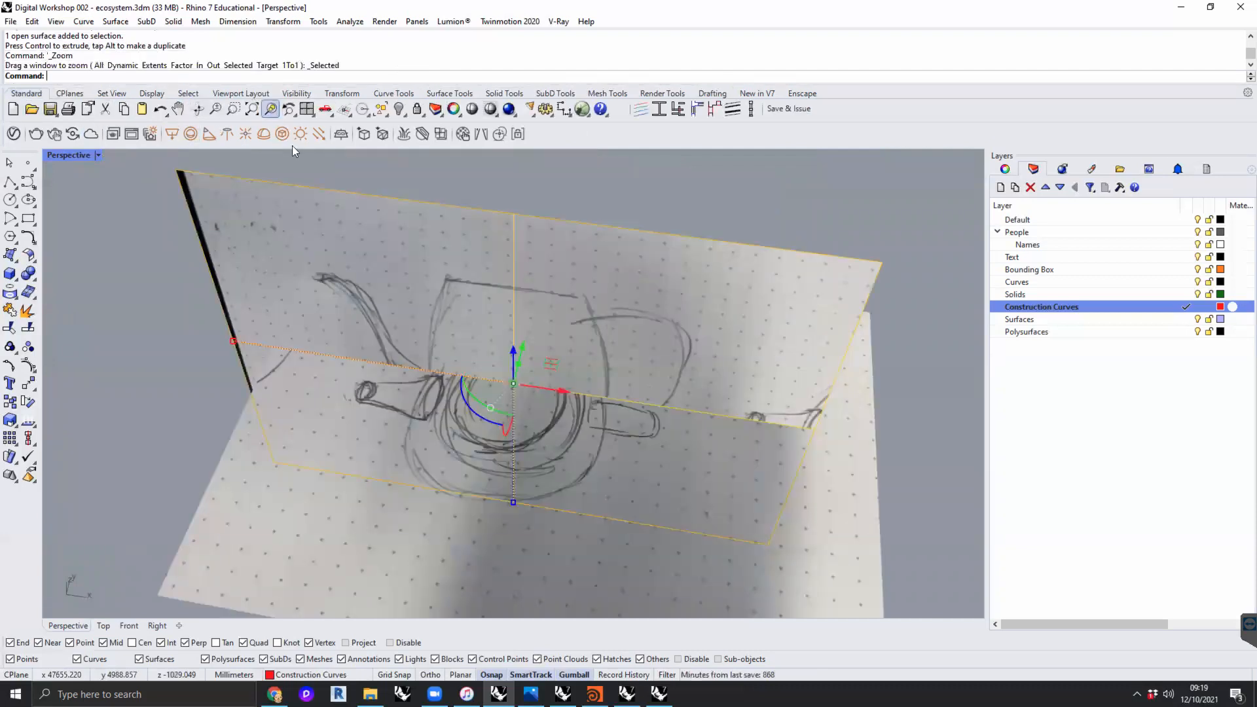
{"action": "mouse_move", "coordinate": [873, 390]}
{"action": "right_mouse_down"}
{"action": "mouse_move", "coordinate": [823, 384]}
{"action": "mouse_move", "coordinate": [892, 421]}
{"action": "mouse_move", "coordinate": [893, 437]}
{"action": "mouse_move", "coordinate": [939, 407]}
{"action": "right_mouse_up"}
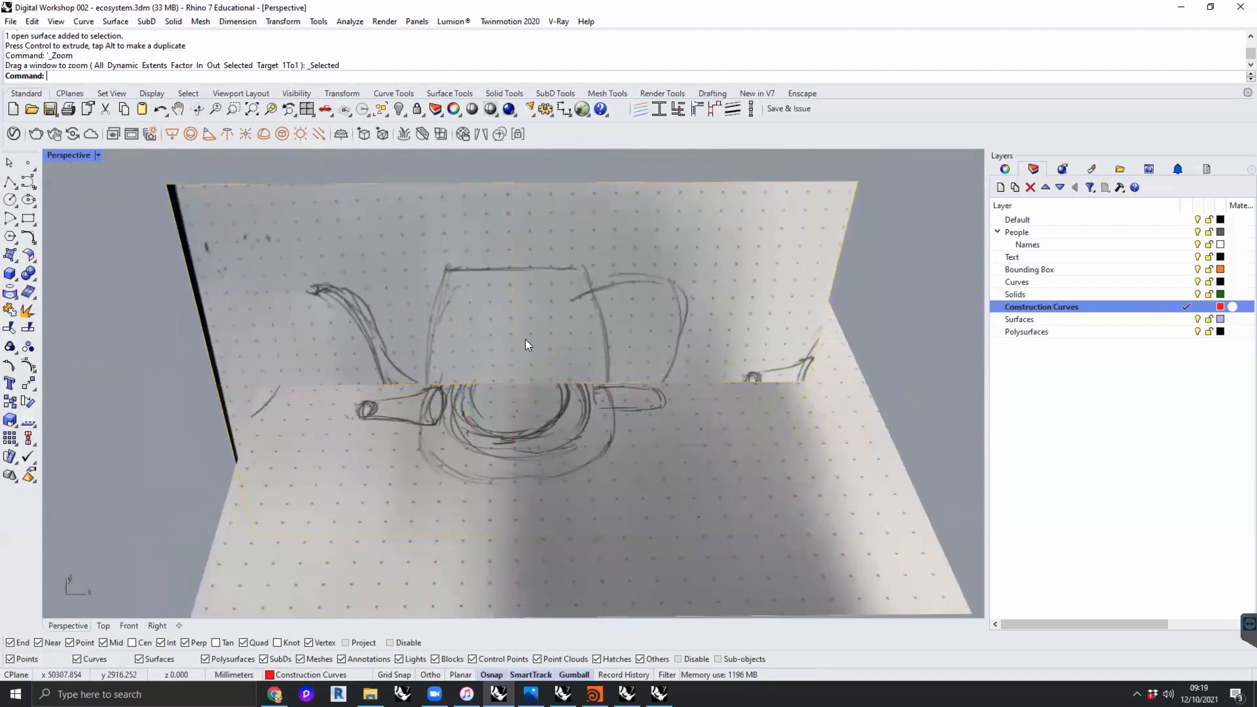
- Scale the section photo down uniformly and shift it slightly sideways so its jug lines up with the jug on the plan photo
{"action": "left_click", "coordinate": [514, 319]}
{"action": "left_click_drag", "start_coordinate": [219, 387], "coordinate": [270, 379]}
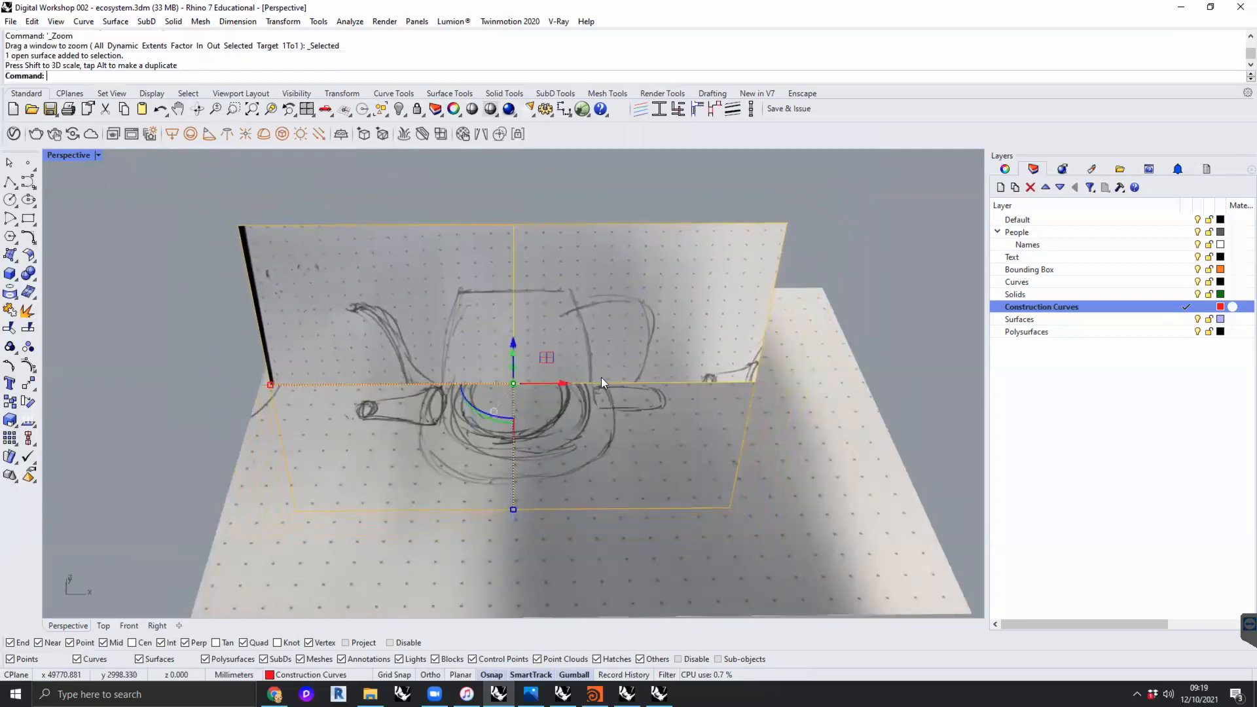
{"action": "left_click_drag", "start_coordinate": [567, 380], "coordinate": [563, 379]}
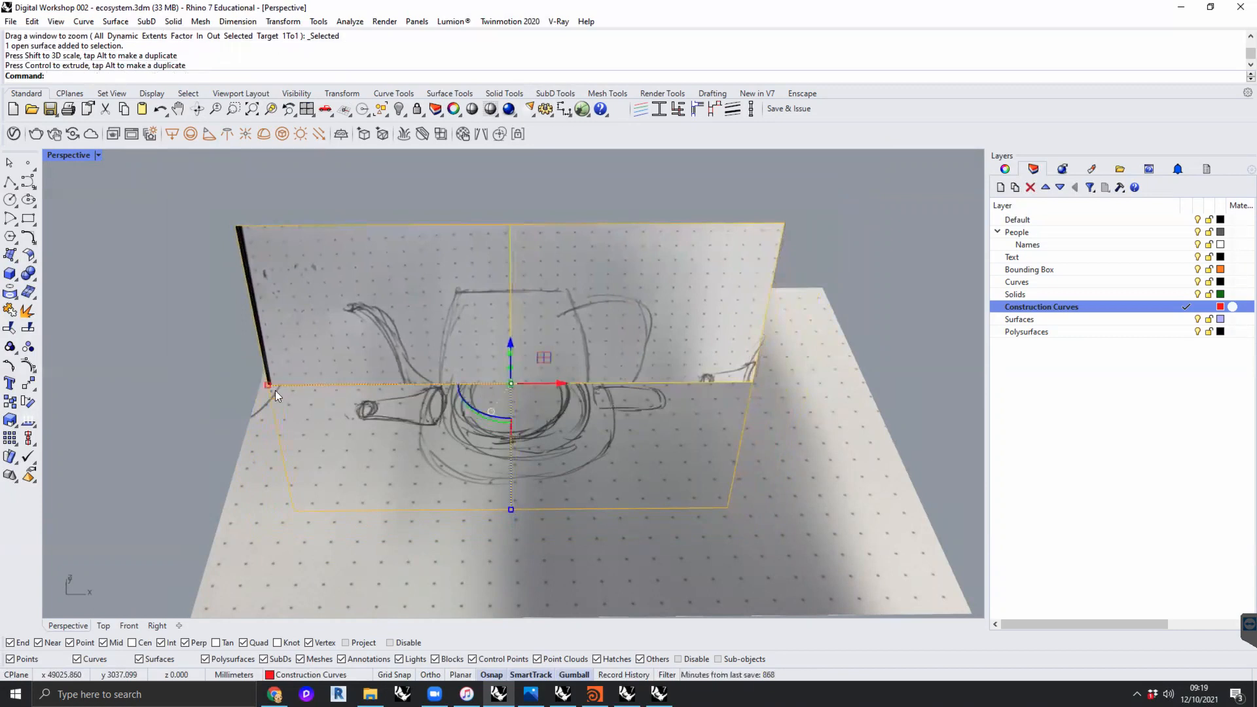
{"action": "left_click_drag", "start_coordinate": [268, 384], "coordinate": [256, 386]}
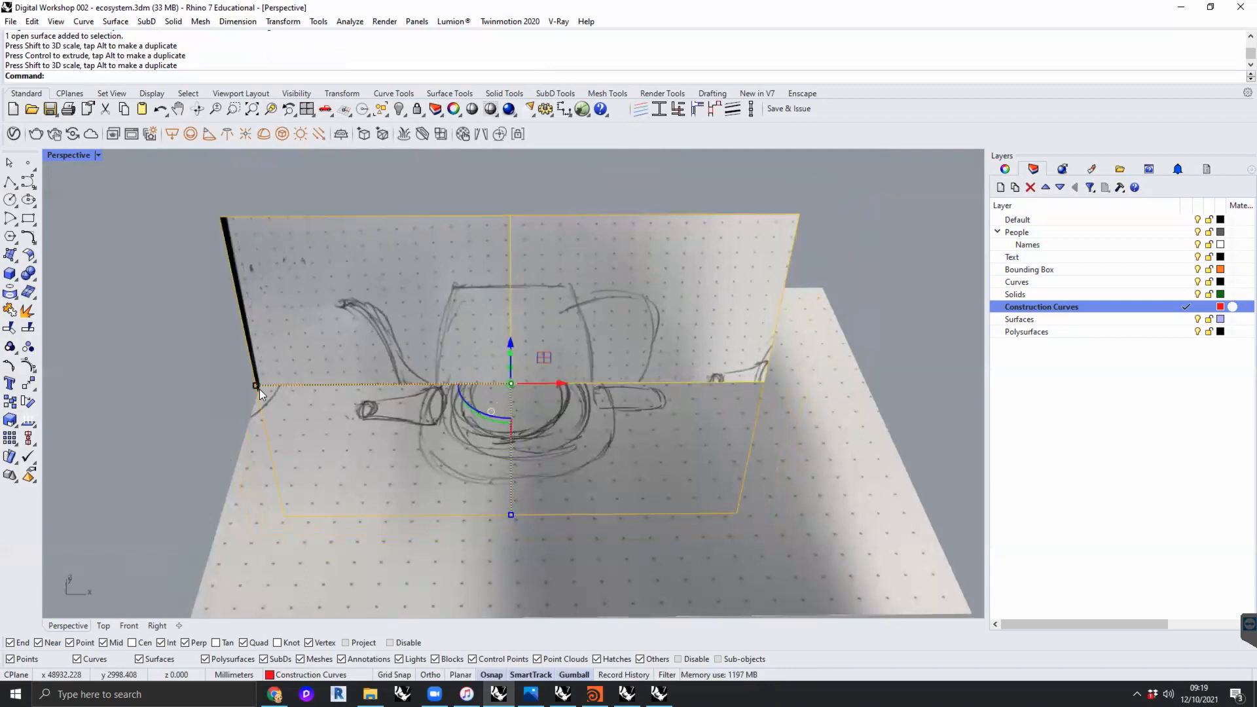
{"action": "left_click", "coordinate": [96, 362]}
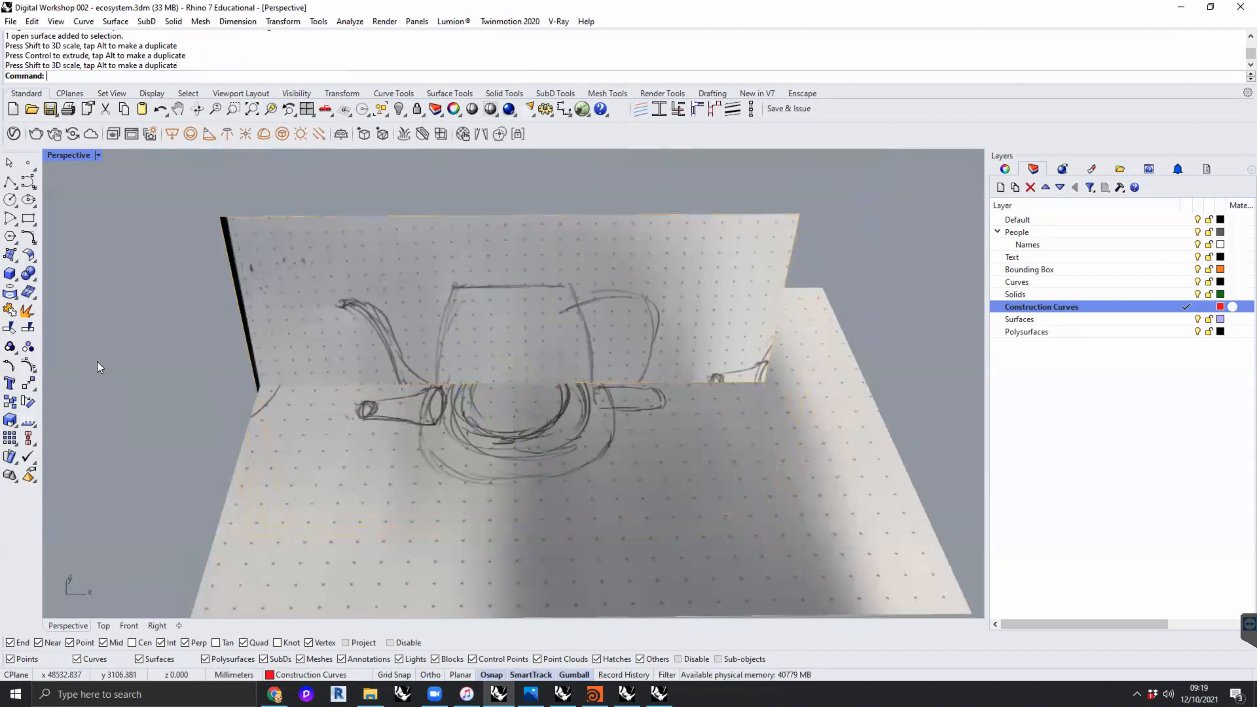
- Mirror the section photo across its width with a scale factor of -1, and flip it back with the same factor
{"action": "mouse_move", "coordinate": [300, 397]}
{"action": "right_mouse_down"}
{"action": "mouse_move", "coordinate": [344, 436]}
{"action": "mouse_move", "coordinate": [332, 427]}
{"action": "mouse_move", "coordinate": [468, 292]}
{"action": "right_mouse_up"}
{"action": "left_click", "coordinate": [415, 387]}
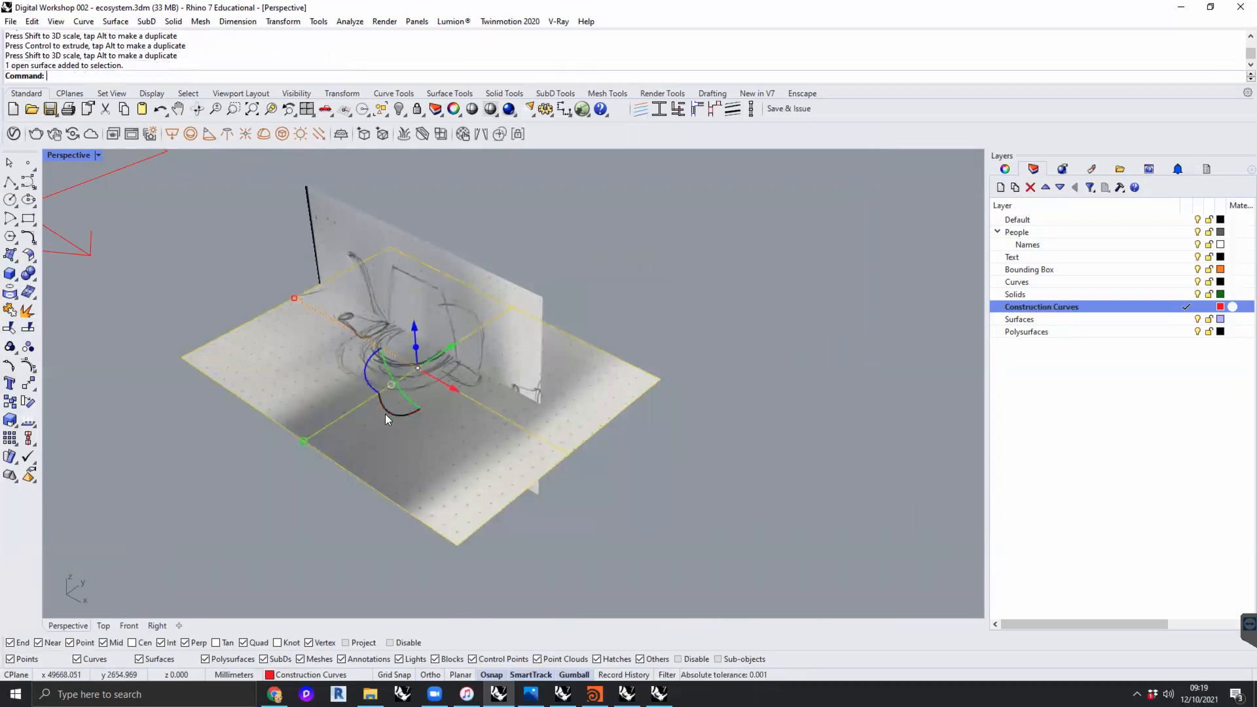
{"action": "left_click", "coordinate": [736, 430]}
{"action": "left_click", "coordinate": [475, 275]}
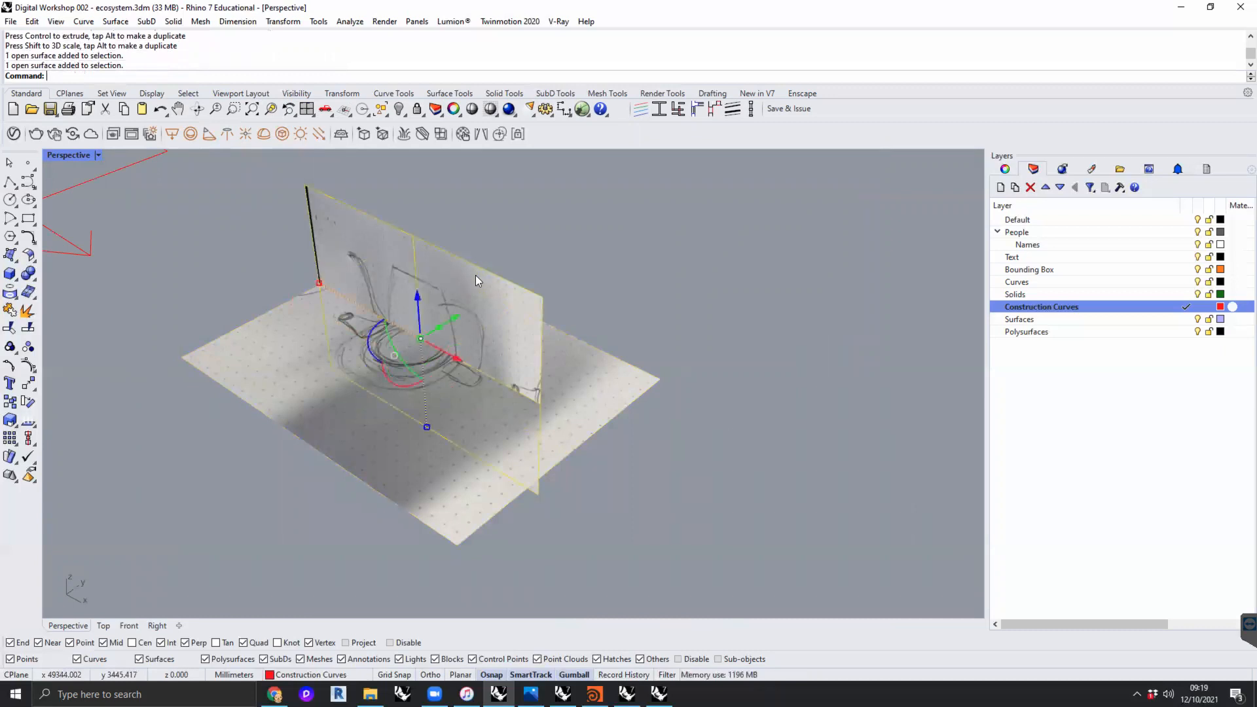
{"action": "left_click", "coordinate": [320, 283]}
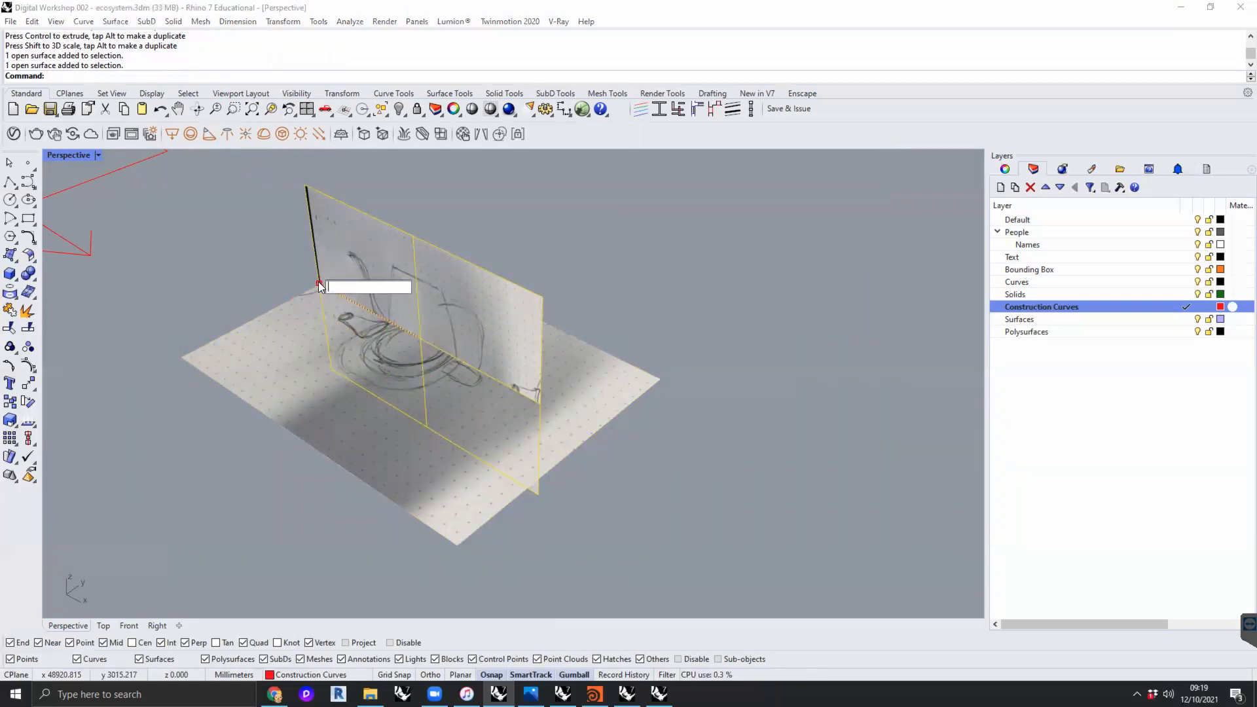
{"action": "type", "text": "-1"}
{"action": "key", "text": "Return"}
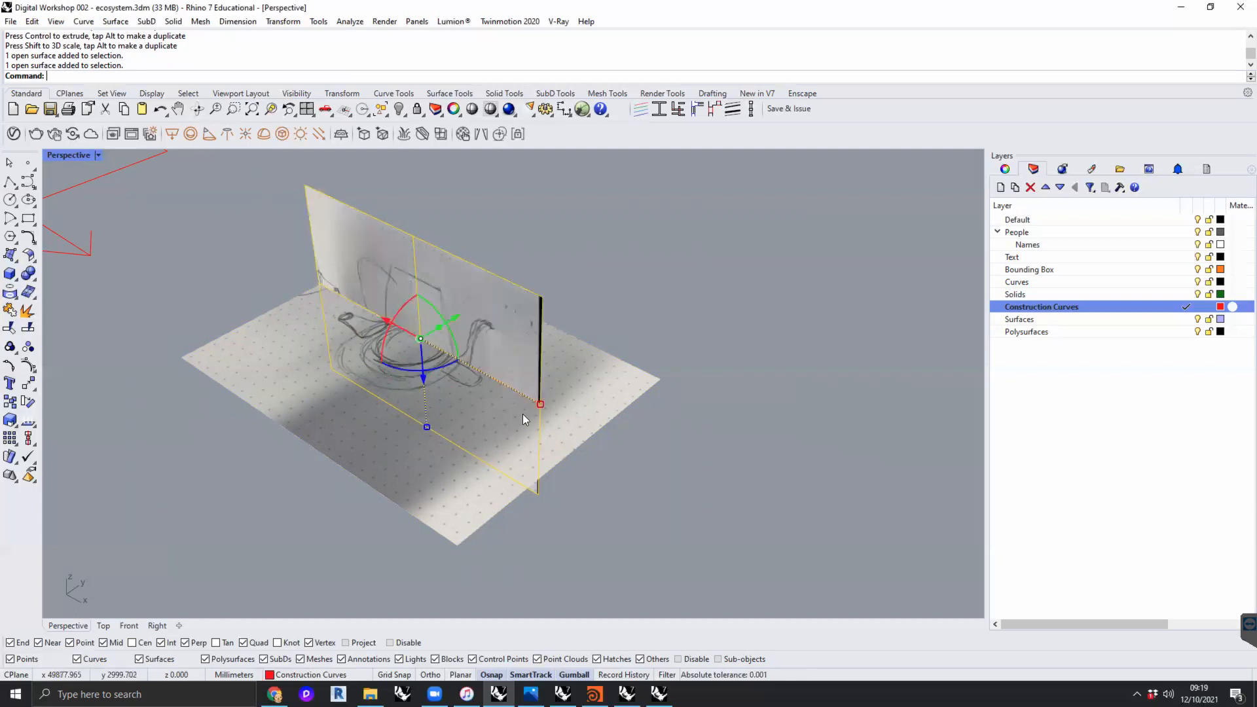
{"action": "left_click", "coordinate": [539, 405]}
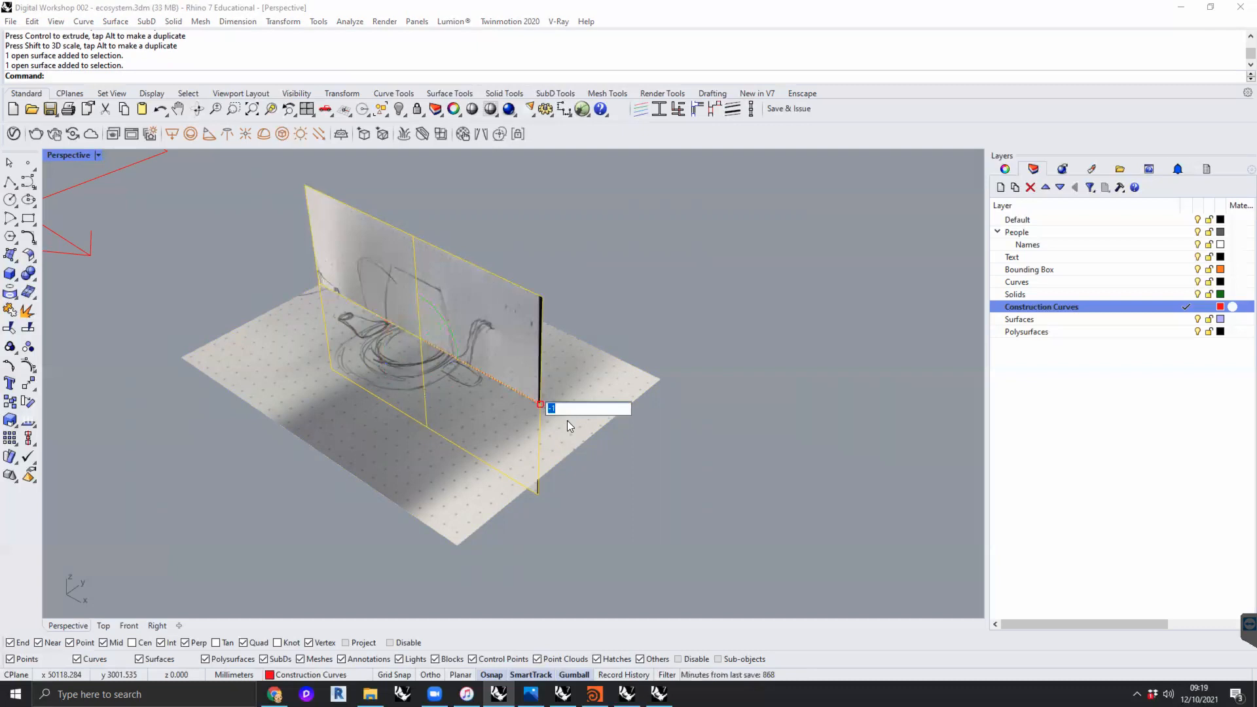
{"action": "key", "text": "Return"}
- Try to rotate the section photo about half a turn around its vertical axis, and undo the rotation
{"action": "left_click_drag", "start_coordinate": [370, 339], "coordinate": [514, 345]}
{"action": "left_click", "coordinate": [690, 418]}
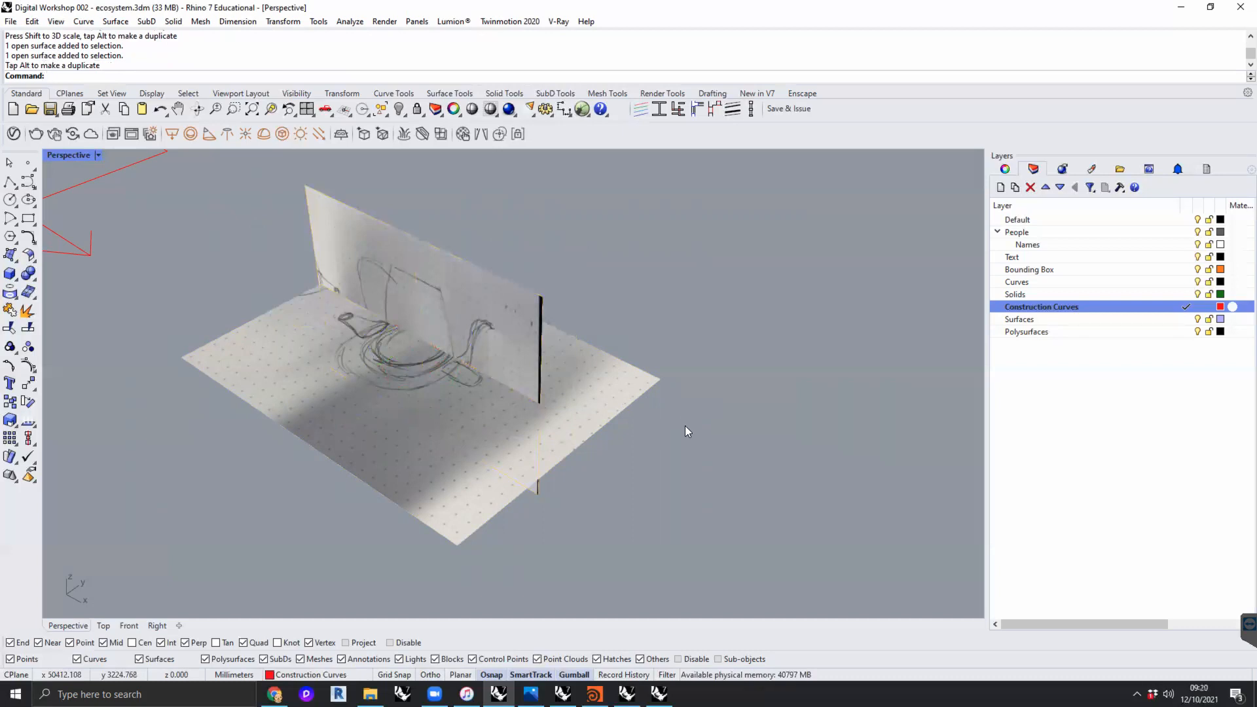
{"action": "key", "text": "ctrl+z"}
- Raise the section photo and move it back to the rear edge of the plan photo
{"action": "right_click_drag", "start_coordinate": [675, 426], "coordinate": [416, 320]}
{"action": "left_click", "coordinate": [416, 320]}
{"action": "right_click_drag", "start_coordinate": [592, 392], "coordinate": [569, 362]}
{"action": "left_click_drag", "start_coordinate": [527, 353], "coordinate": [535, 276]}
{"action": "right_click_drag", "start_coordinate": [614, 315], "coordinate": [579, 324]}
{"action": "left_click_drag", "start_coordinate": [582, 307], "coordinate": [690, 268]}
{"action": "left_click", "coordinate": [836, 391]}
- Compare the rearranged sketch photos with the red arrangement diagram and the standing human figure
{"action": "mouse_move", "coordinate": [787, 394]}
{"action": "right_mouse_down"}
{"action": "mouse_move", "coordinate": [669, 387]}
{"action": "mouse_move", "coordinate": [609, 417]}
{"action": "mouse_move", "coordinate": [615, 409]}
{"action": "right_mouse_up"}
{"action": "scroll", "coordinate": [635, 394], "scroll_direction": "down", "scroll_amount": 8}
{"action": "scroll", "coordinate": [616, 432], "scroll_direction": "up", "scroll_amount": 2}
{"action": "scroll", "coordinate": [657, 462], "scroll_direction": "up", "scroll_amount": 2}
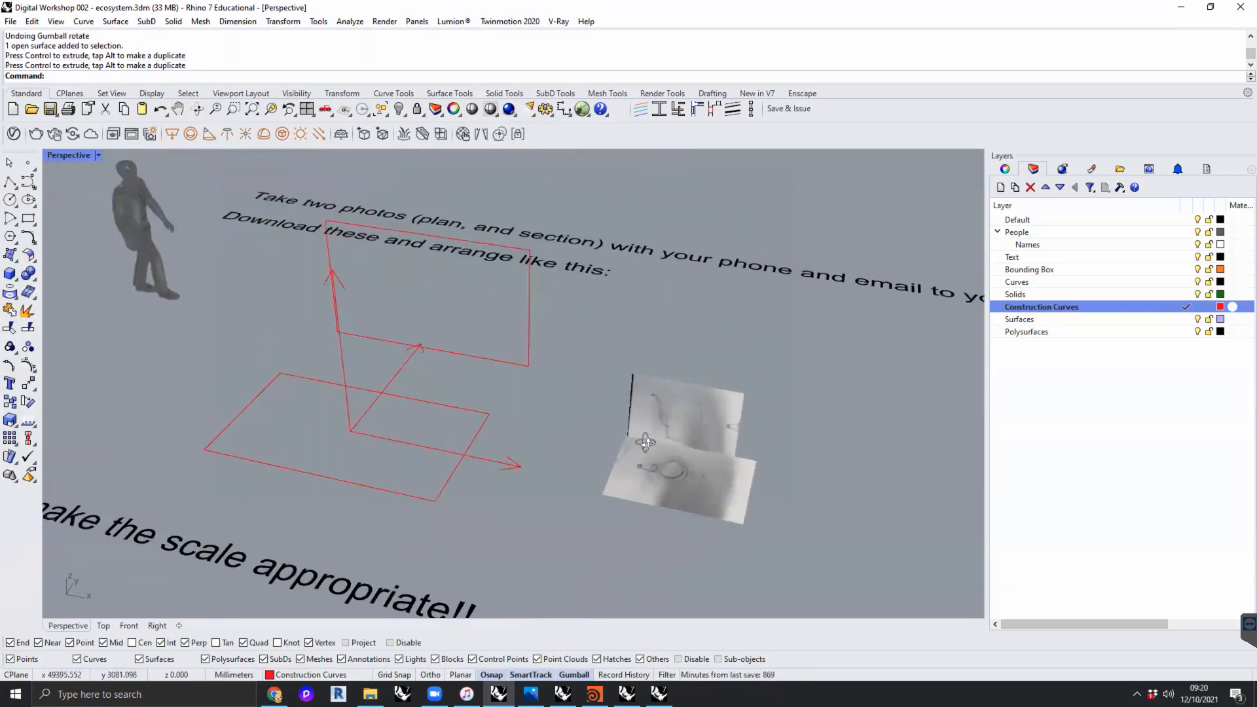
{"action": "scroll", "coordinate": [701, 481], "scroll_direction": "up", "scroll_amount": 3}
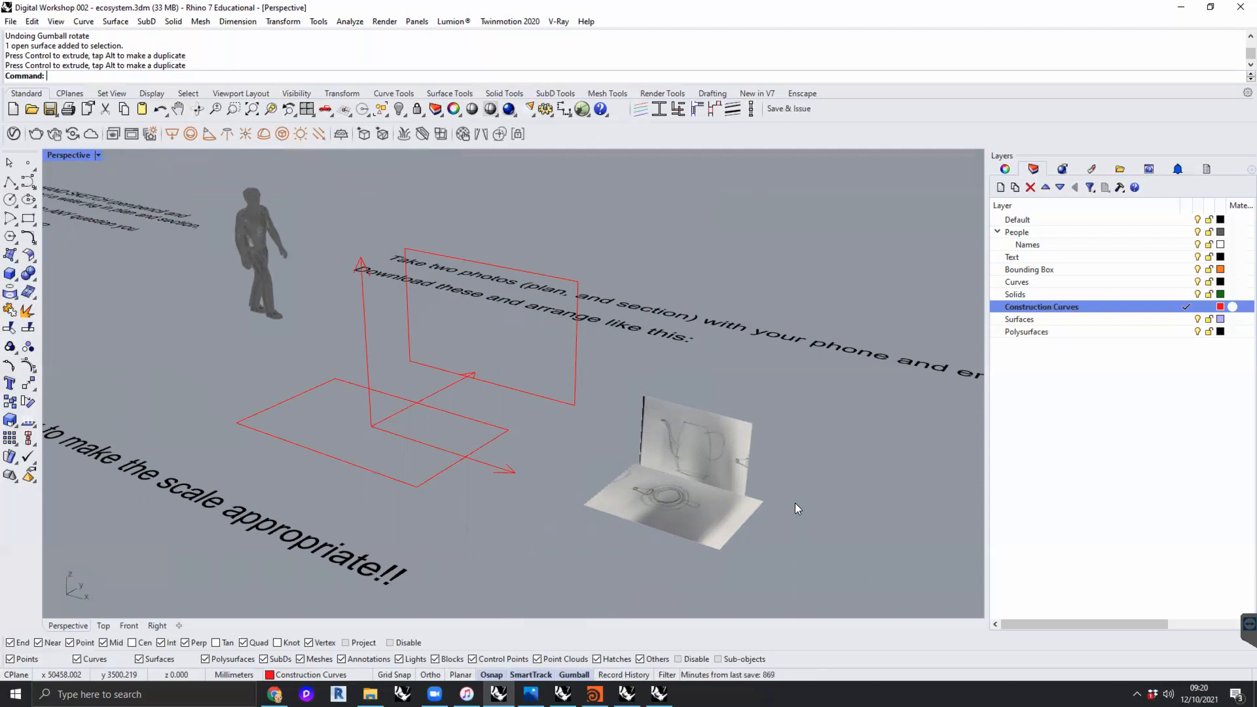
{"action": "scroll", "coordinate": [706, 495], "scroll_direction": "up", "scroll_amount": 3}
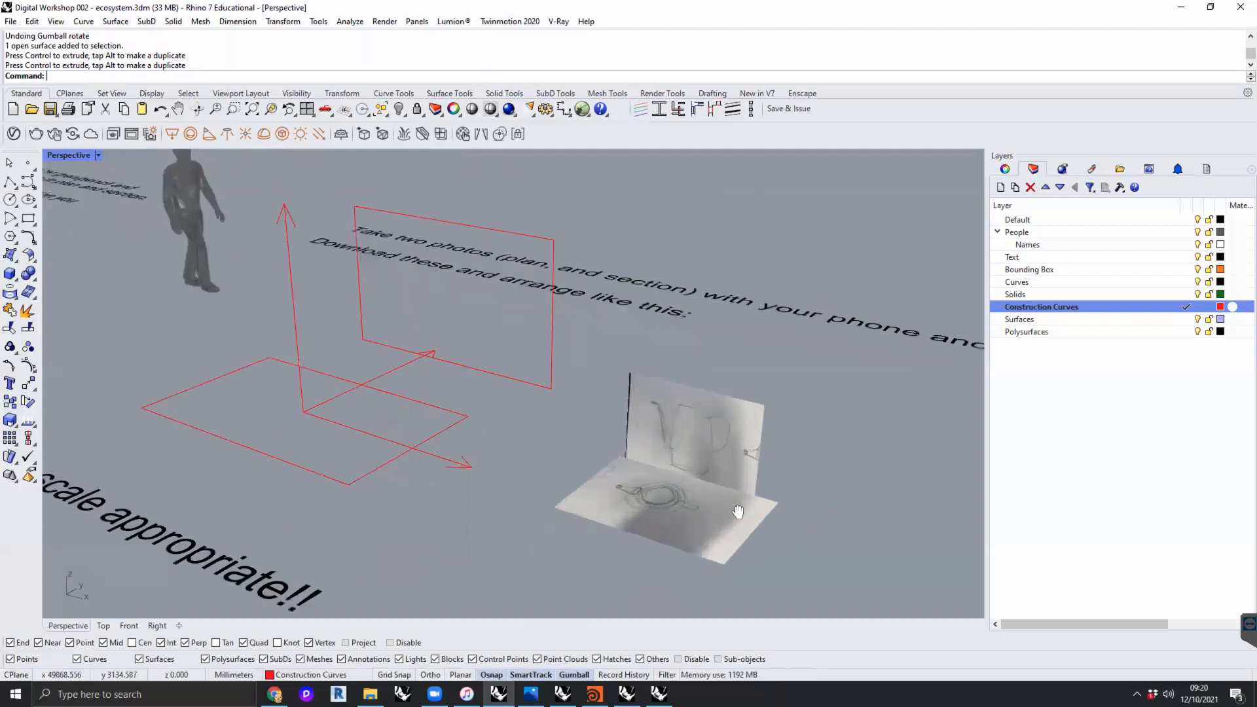
- Adjust the position of the upright section photo so it stands just behind the rear edge of the plan photo
{"action": "scroll", "coordinate": [713, 488], "scroll_direction": "down", "scroll_amount": 2}
{"action": "left_click", "coordinate": [715, 468]}
{"action": "scroll", "coordinate": [655, 436], "scroll_direction": "down", "scroll_amount": 2}
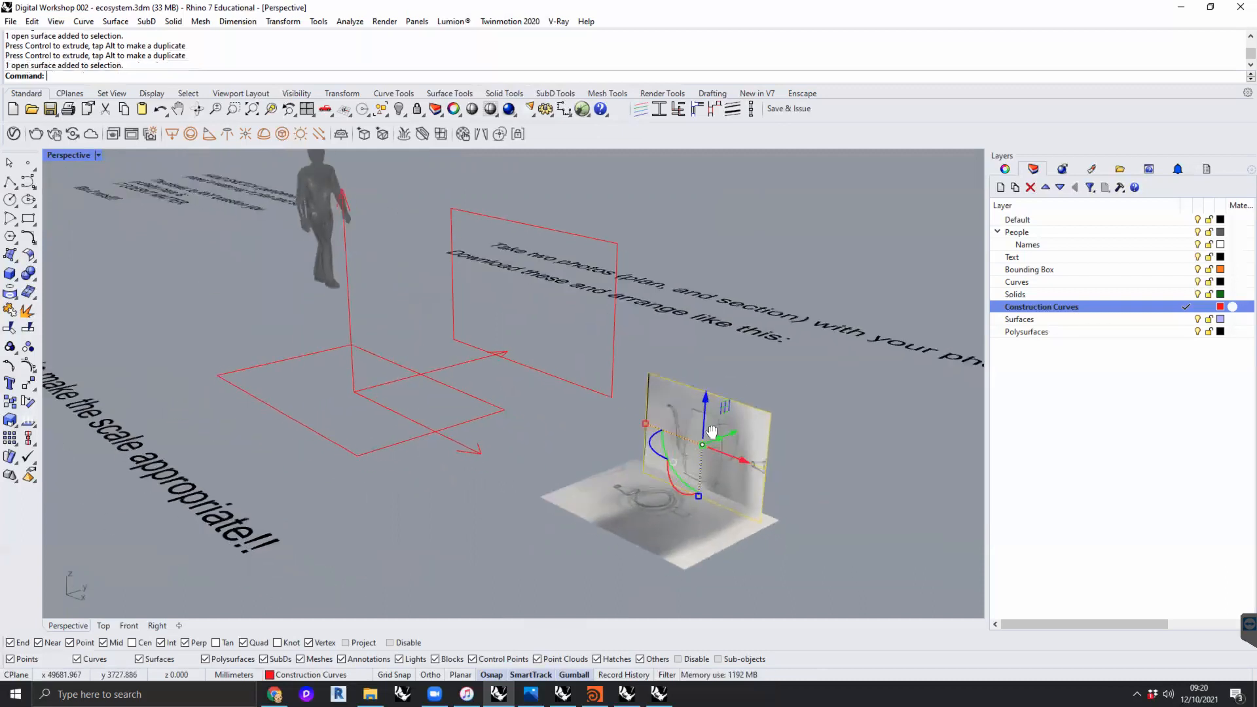
{"action": "right_click_drag", "start_coordinate": [653, 433], "coordinate": [625, 440]}
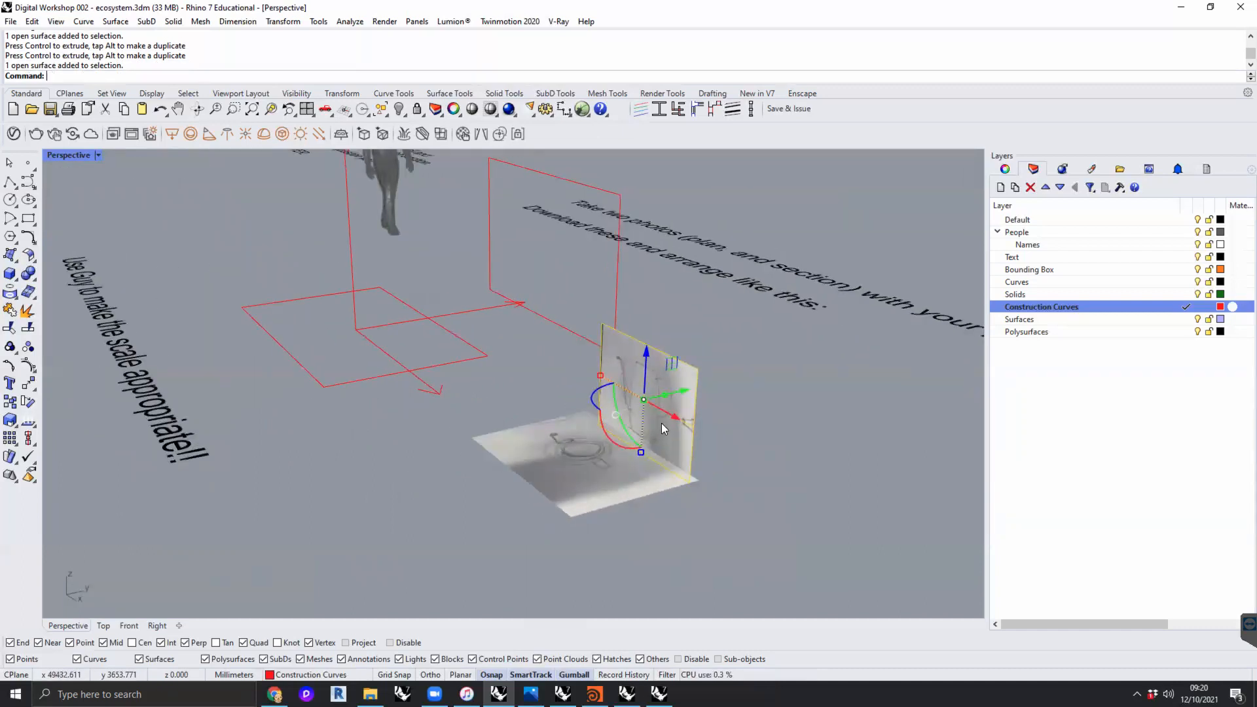
{"action": "scroll", "coordinate": [652, 406], "scroll_direction": "up", "scroll_amount": 1}
{"action": "scroll", "coordinate": [651, 405], "scroll_direction": "up", "scroll_amount": 2}
{"action": "left_click_drag", "start_coordinate": [637, 359], "coordinate": [614, 382]}
{"action": "left_click", "coordinate": [879, 426]}
{"action": "right_click_drag", "start_coordinate": [816, 440], "coordinate": [770, 467]}
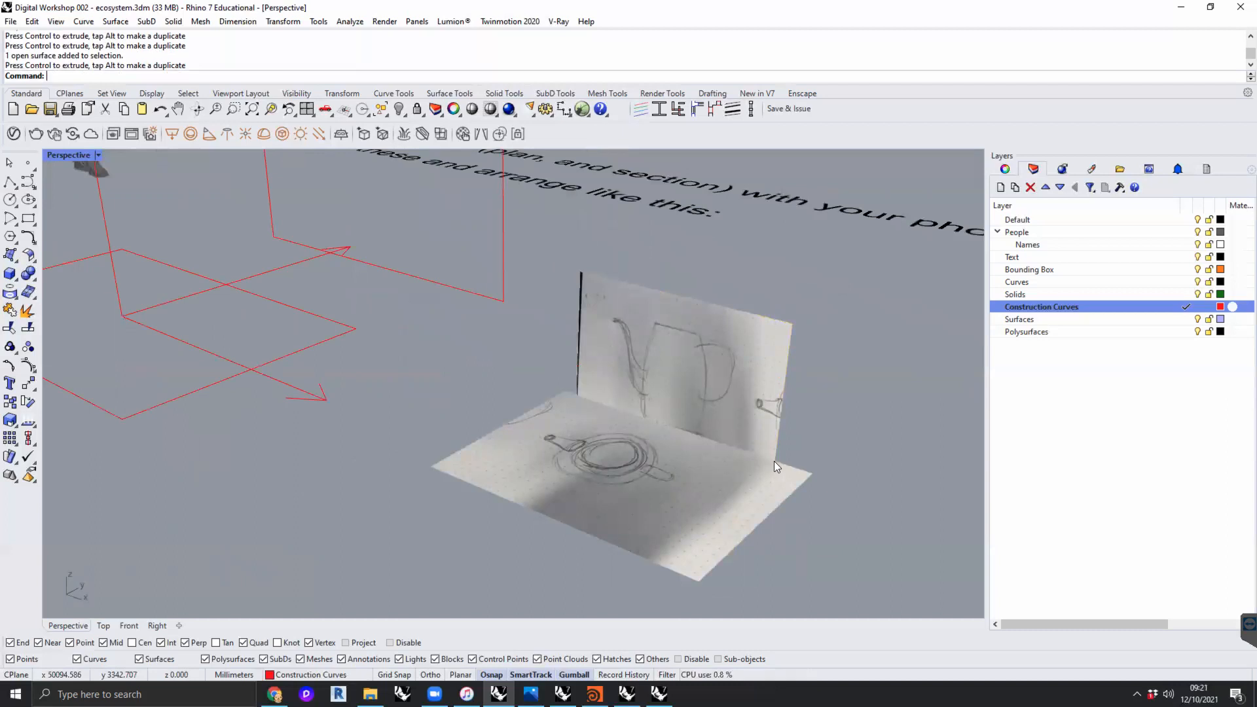
{"action": "left_click", "coordinate": [664, 349]}
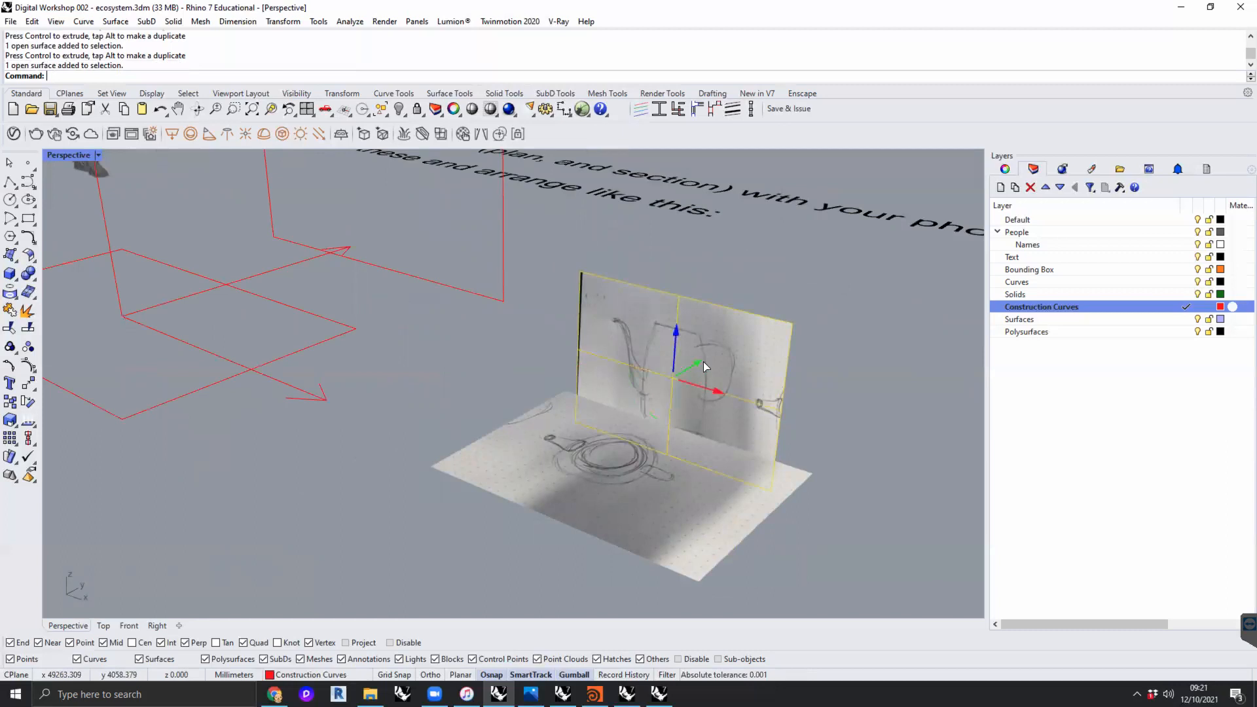
{"action": "left_click_drag", "start_coordinate": [704, 361], "coordinate": [732, 350]}
{"action": "left_click", "coordinate": [863, 414]}
- Try to scale both sketch photos down together uniformly with the gumball, and undo the scaling
{"action": "left_click_drag", "start_coordinate": [856, 514], "coordinate": [567, 320]}
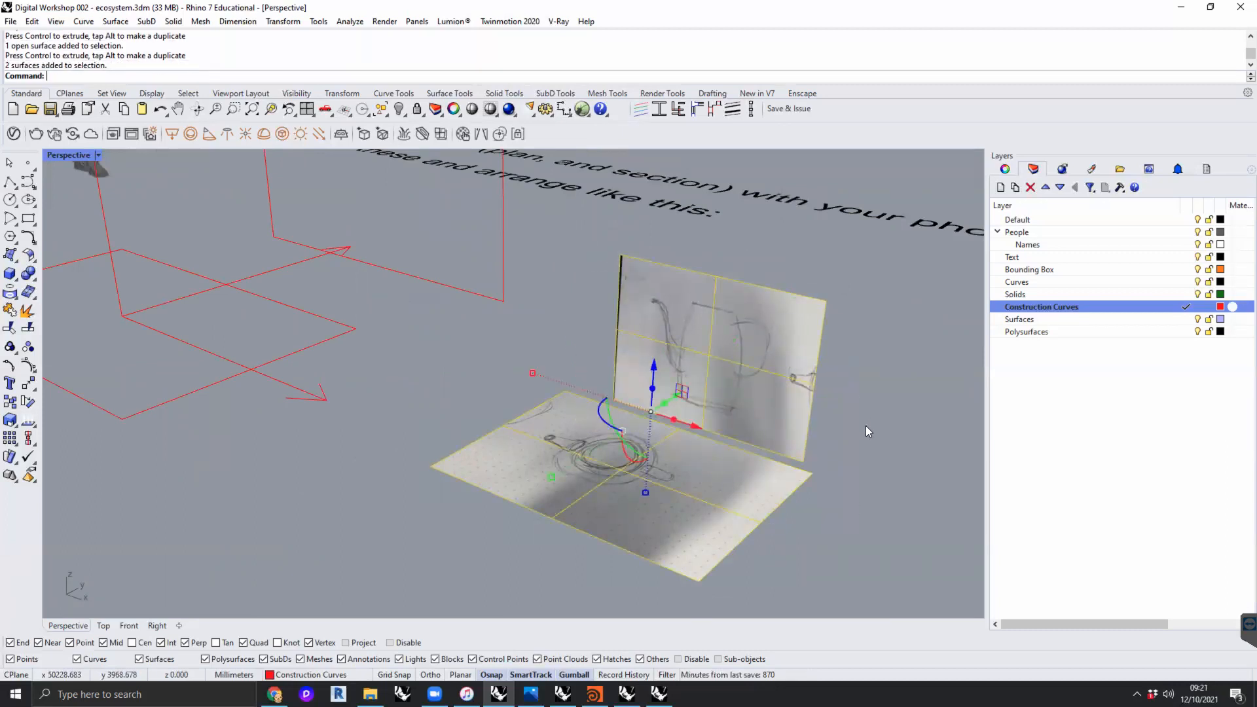
{"action": "left_click_drag", "start_coordinate": [877, 529], "coordinate": [568, 308]}
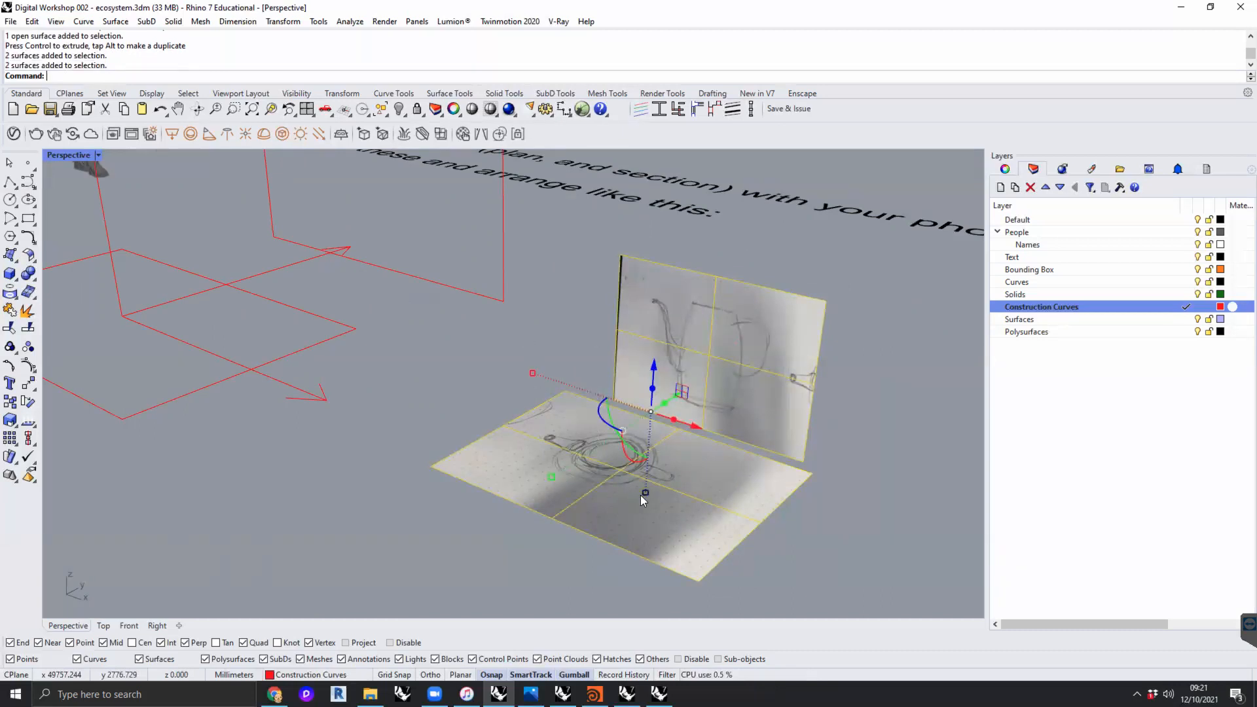
{"action": "mouse_move", "coordinate": [532, 374]}
{"action": "left_mouse_down"}
{"action": "mouse_move", "coordinate": [596, 378]}
{"action": "mouse_move", "coordinate": [547, 371]}
{"action": "left_mouse_up"}
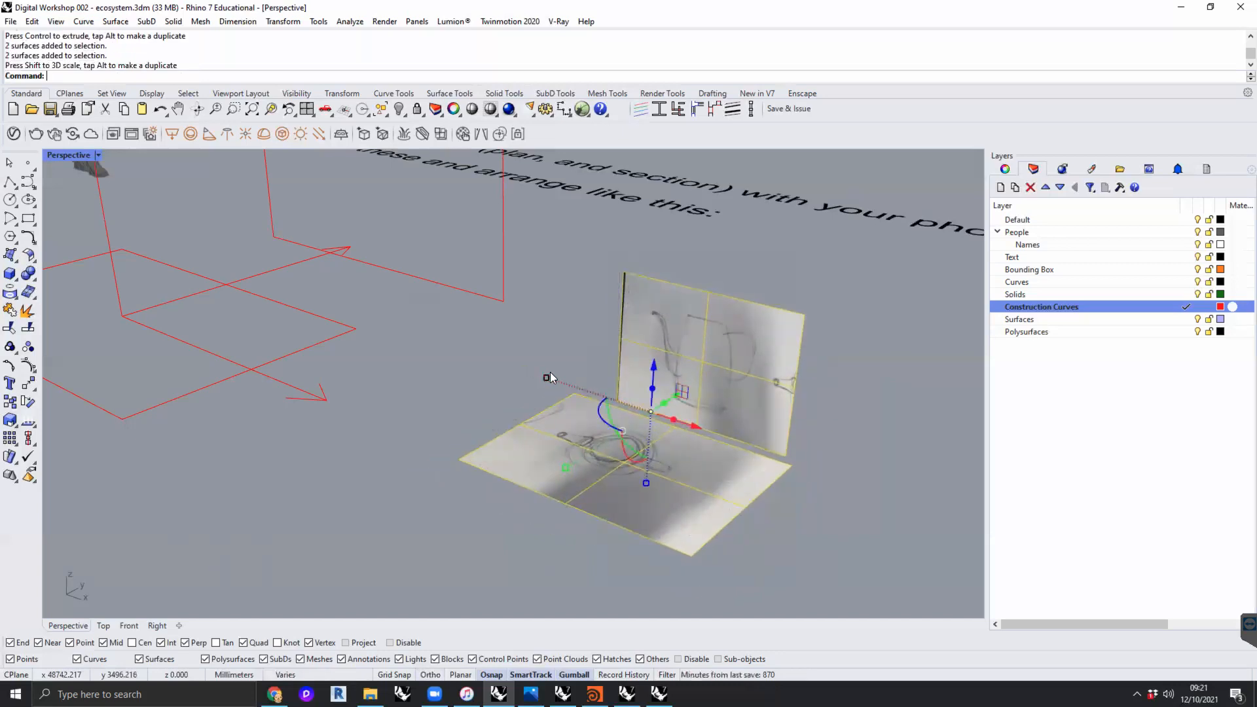
{"action": "key", "text": "ctrl+z"}
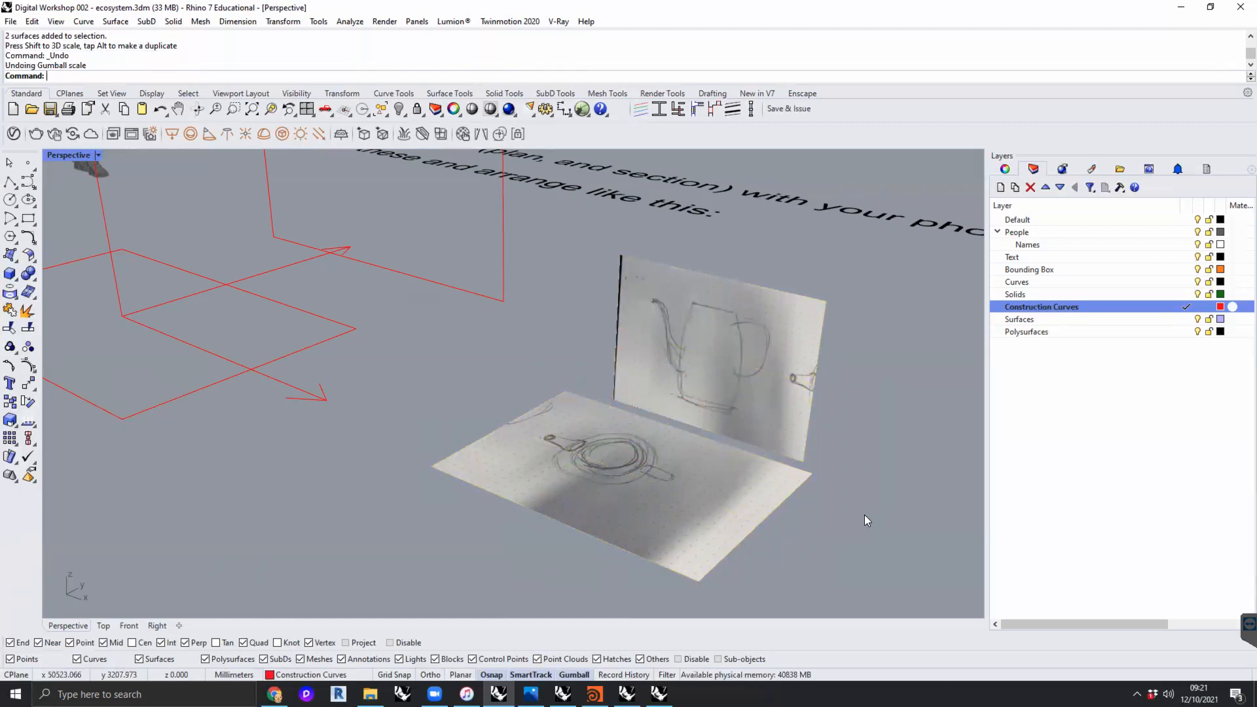
- Scale both photos down from the plan photo's front-left corner, using its left edge as the reference length, and undo the scaling
{"action": "left_click_drag", "start_coordinate": [859, 513], "coordinate": [697, 411]}
{"action": "type", "text": "Scale"}
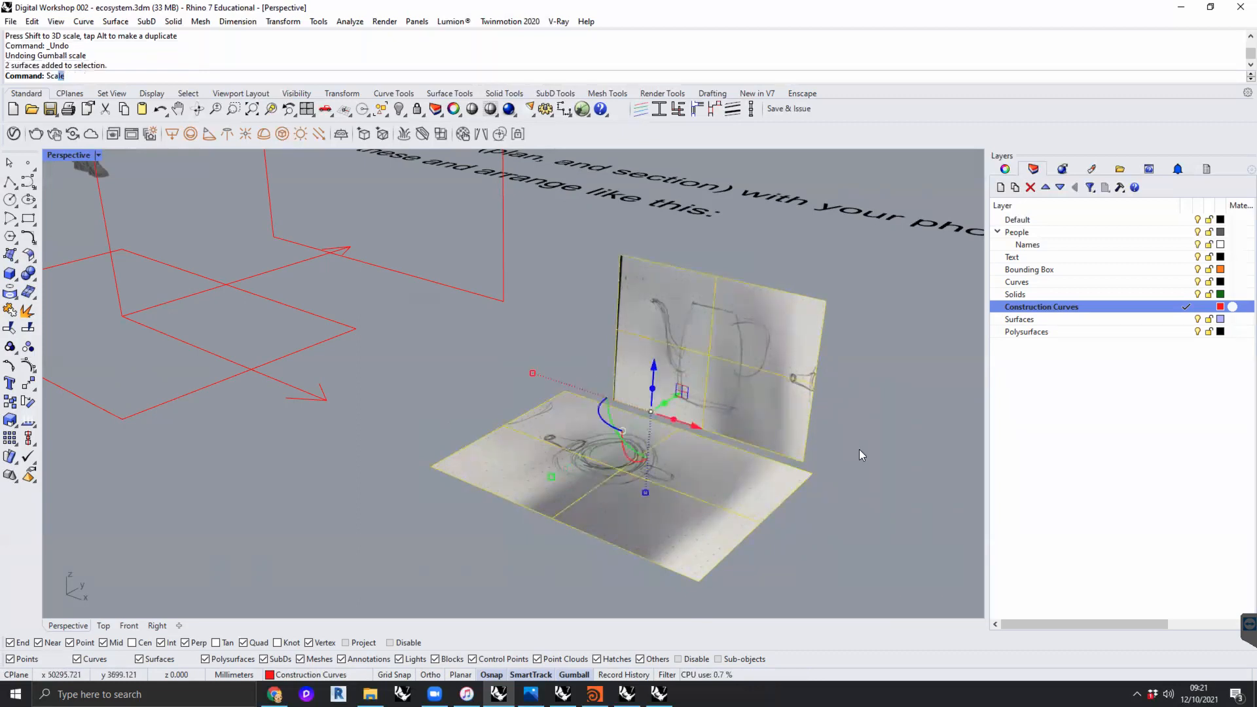
{"action": "key", "text": "Return"}
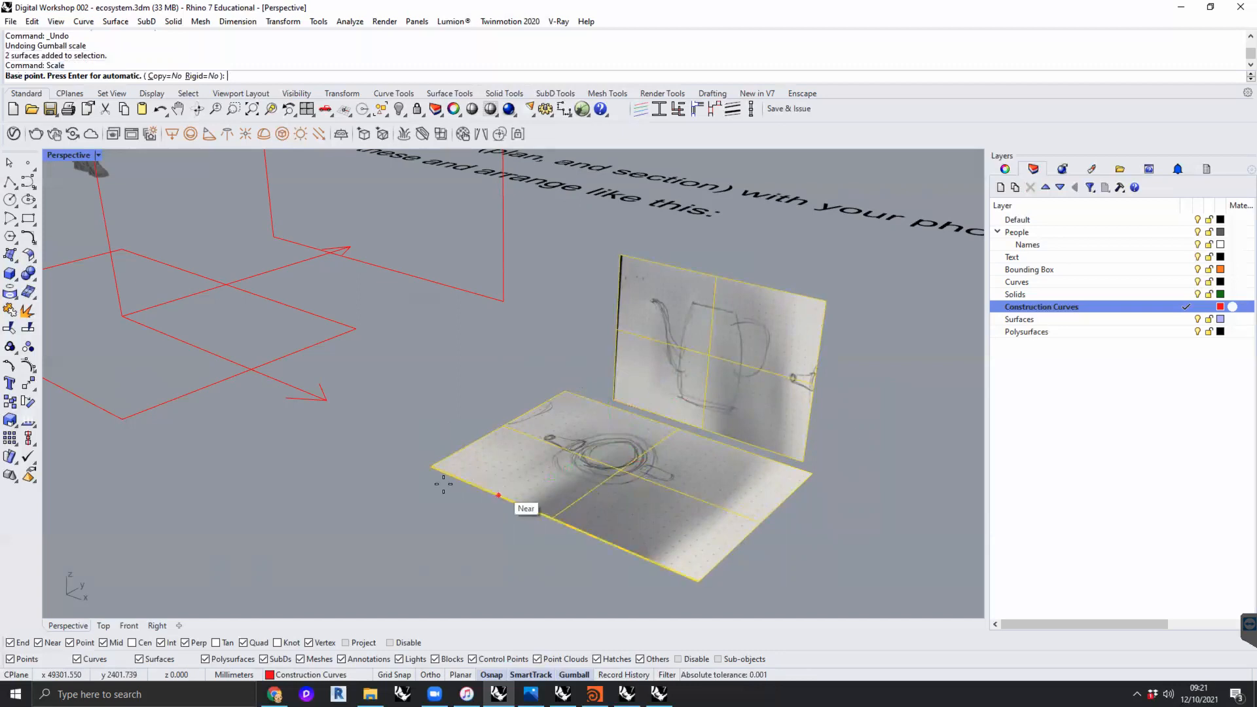
{"action": "left_click", "coordinate": [433, 463]}
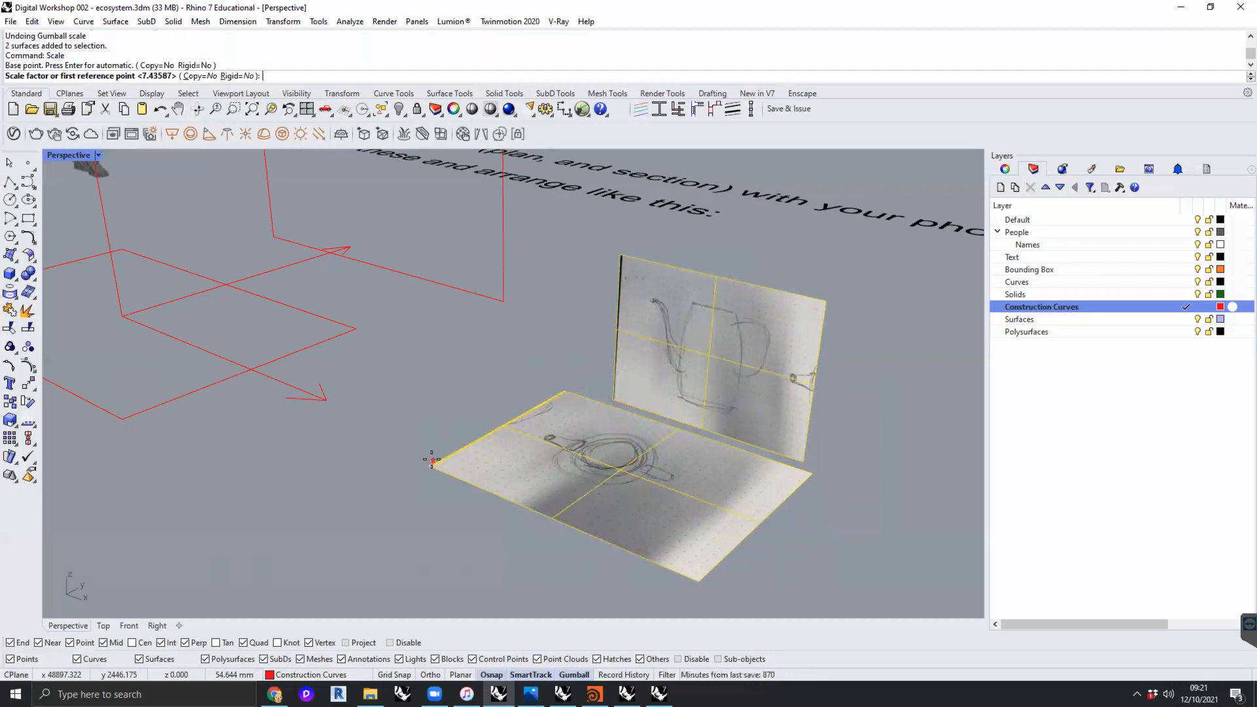
{"action": "left_click", "coordinate": [560, 386]}
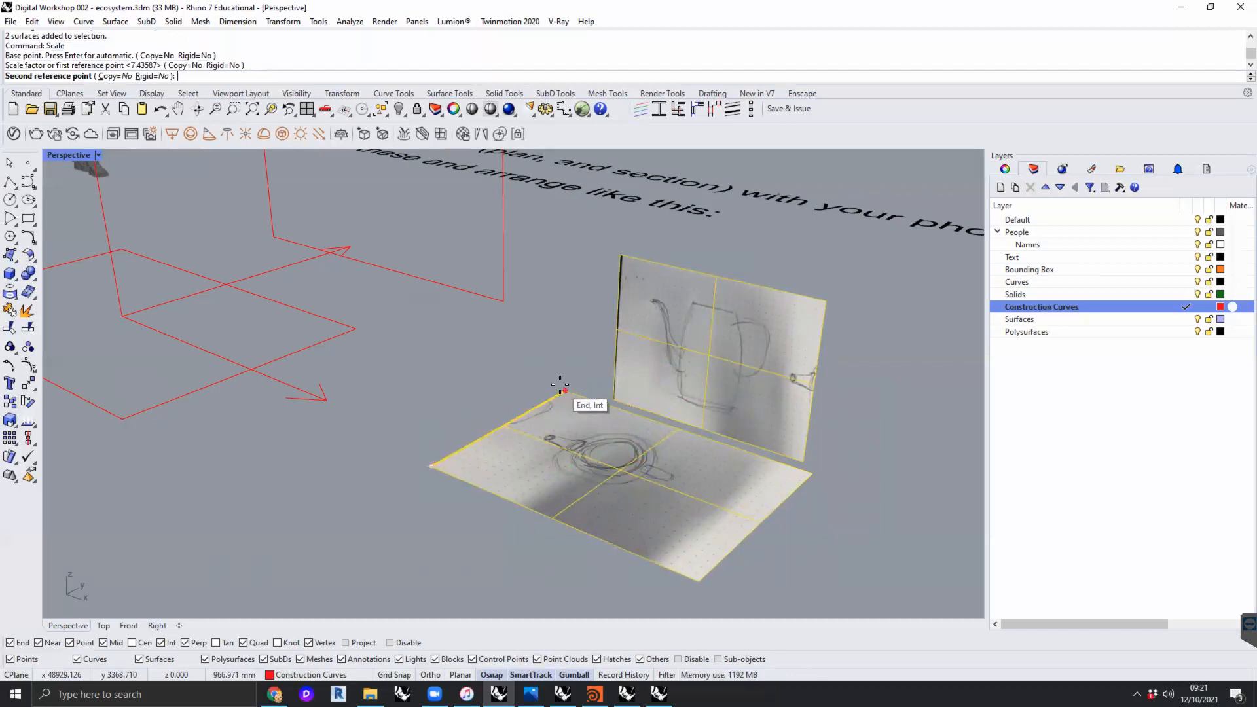
{"action": "left_click", "coordinate": [518, 402]}
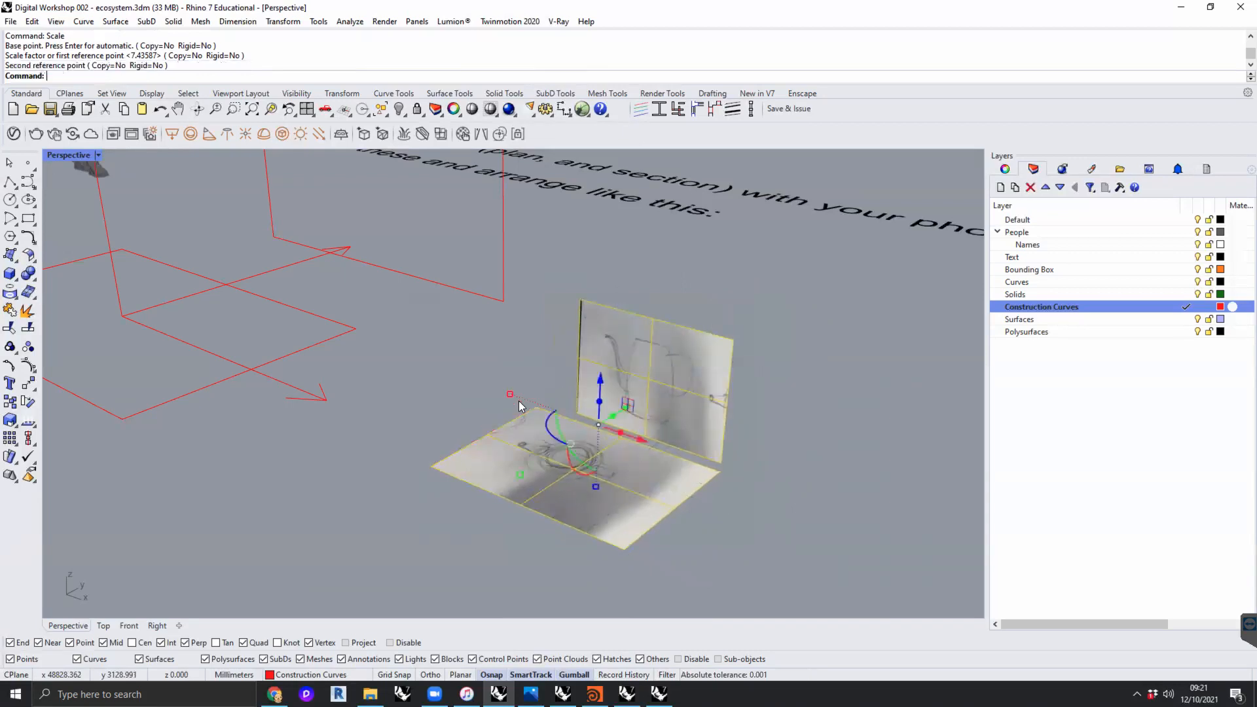
{"action": "key", "text": "ctrl+z"}
- Try to scale both photos down from the plan photo's front-left corner, using the diagonal to its opposite corner as the reference length
{"action": "key", "text": "Return"}
{"action": "left_click", "coordinate": [599, 509]}
{"action": "left_click", "coordinate": [616, 392]}
{"action": "key", "text": "Return"}
{"action": "left_click", "coordinate": [431, 466]}
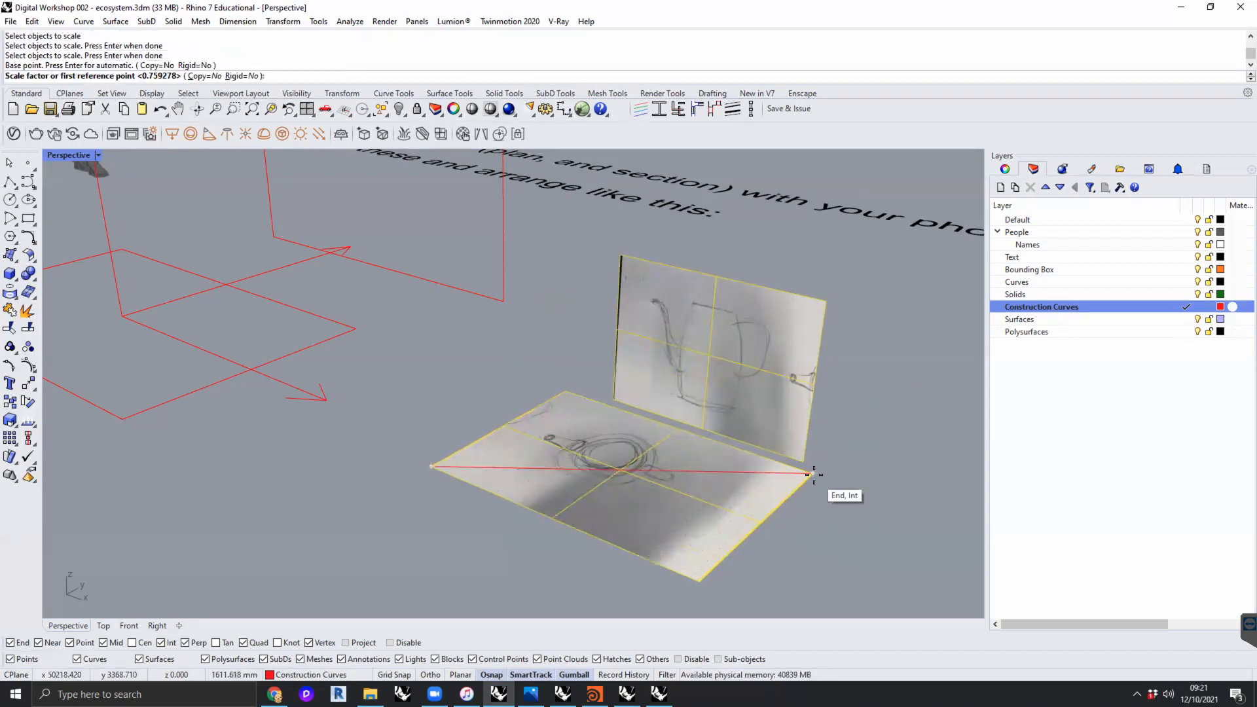
{"action": "left_click", "coordinate": [814, 474]}
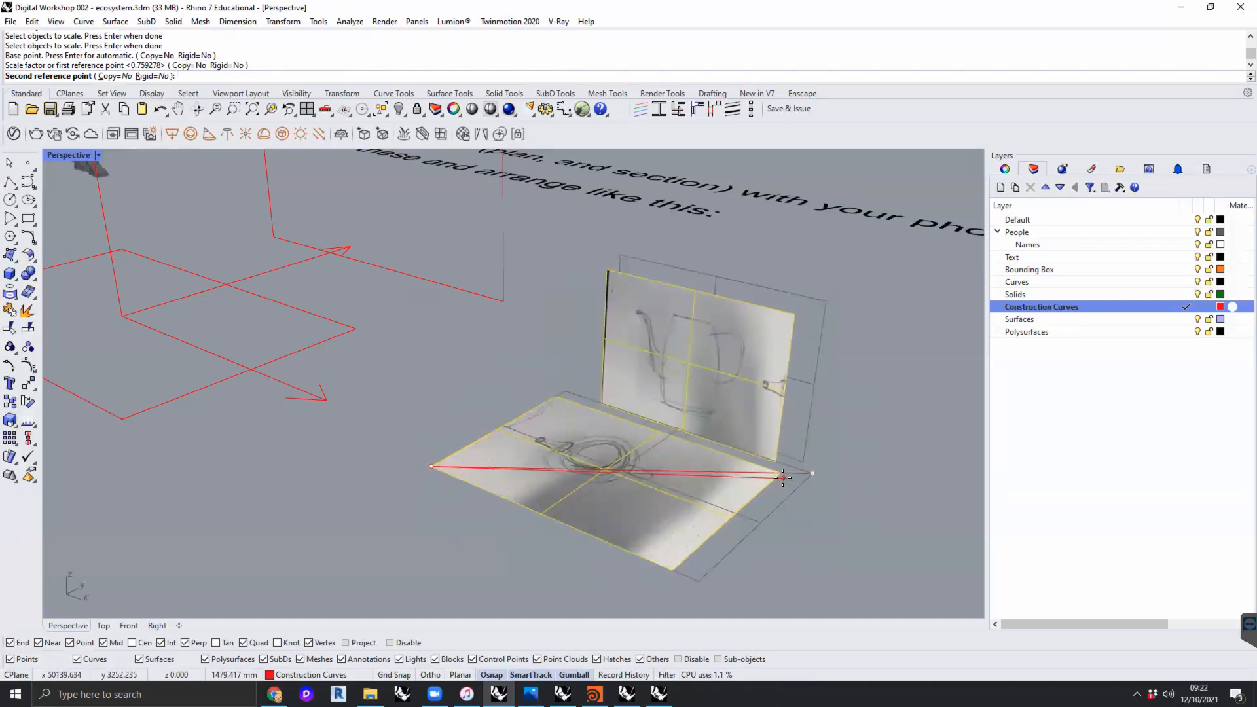
{"action": "left_click", "coordinate": [782, 478]}
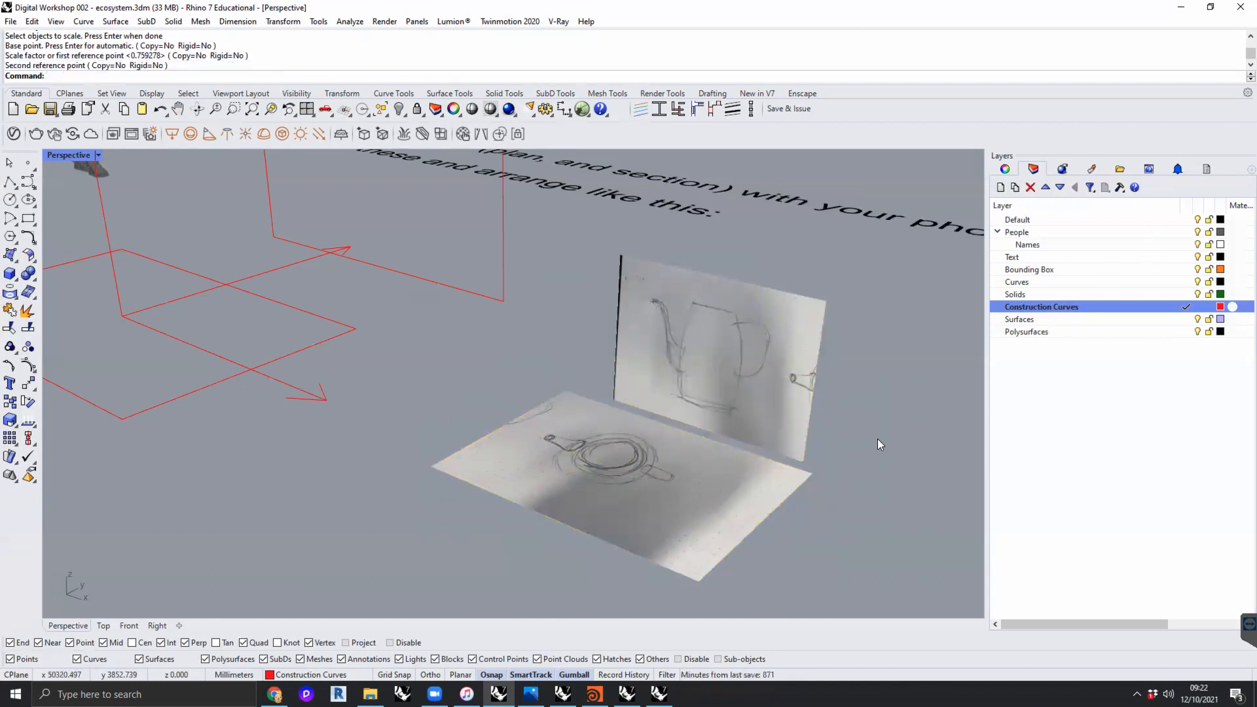
- Select both sketch photos and create a new layer named Sketch
{"action": "right_click_drag", "start_coordinate": [873, 435], "coordinate": [833, 461]}
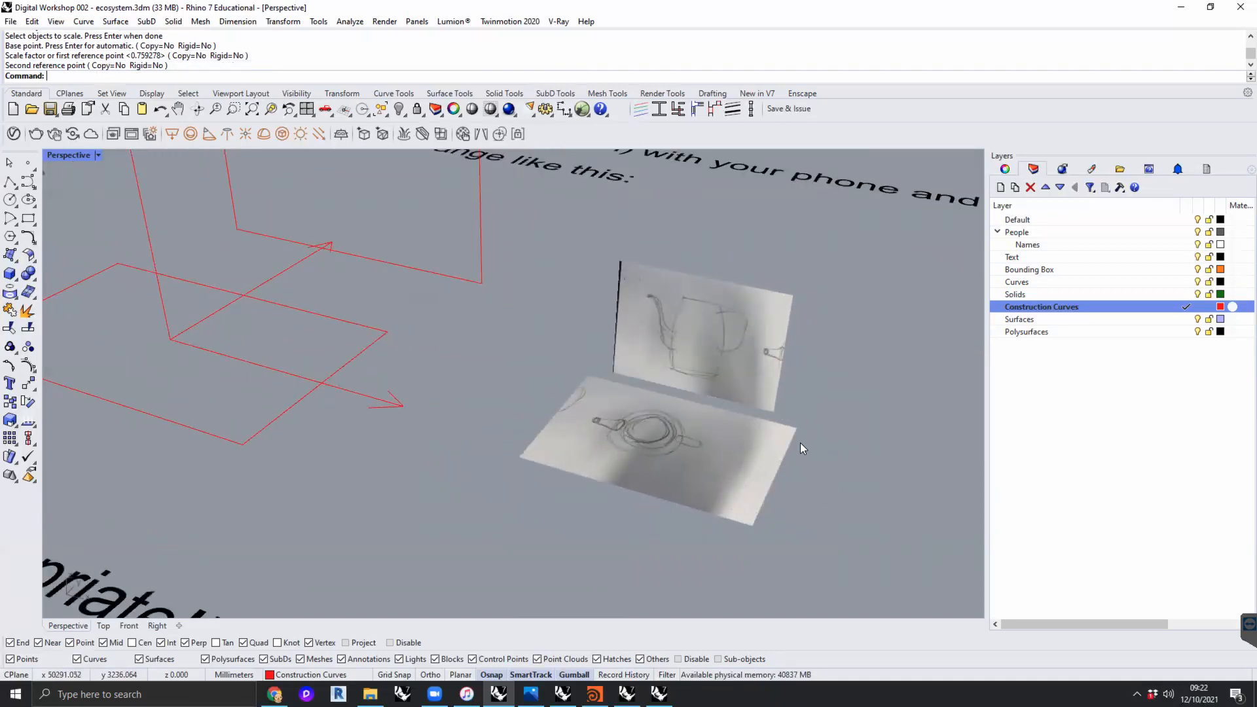
{"action": "right_click_drag", "start_coordinate": [798, 444], "coordinate": [607, 376]}
{"action": "left_click", "coordinate": [606, 376]}
{"action": "right_click", "coordinate": [1074, 375]}
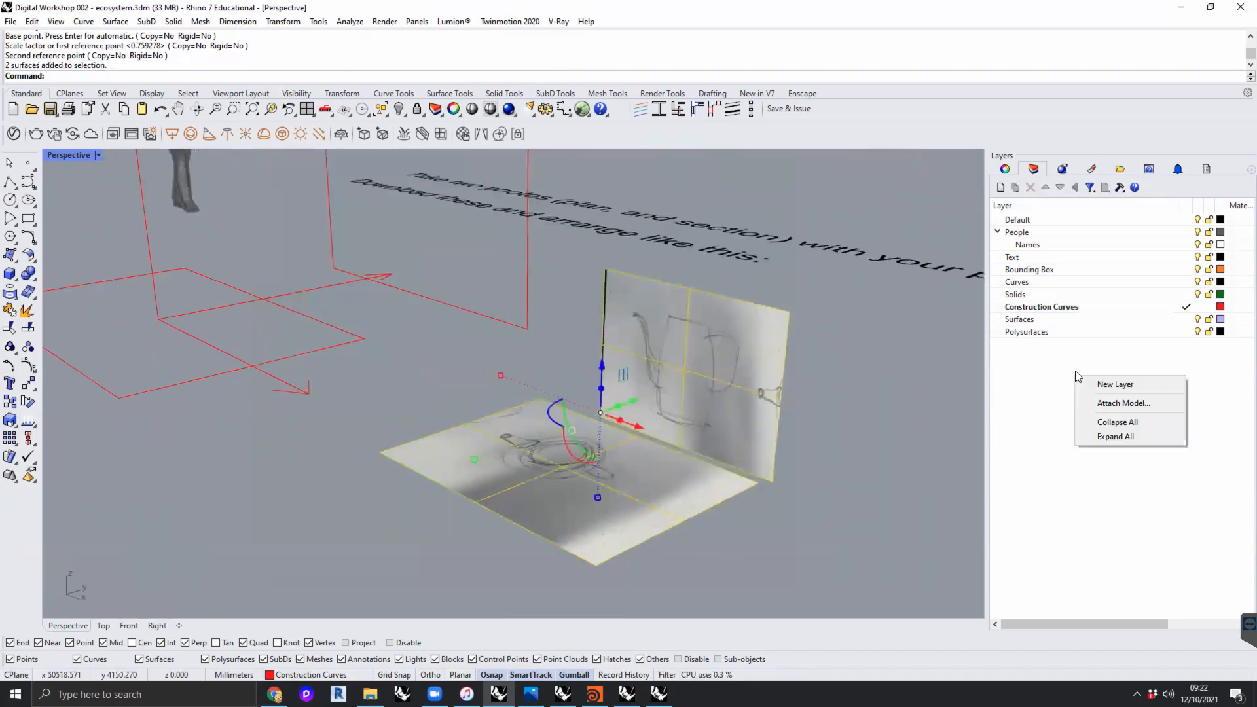
{"action": "left_click", "coordinate": [1101, 384]}
{"action": "type", "text": "Sketch"}
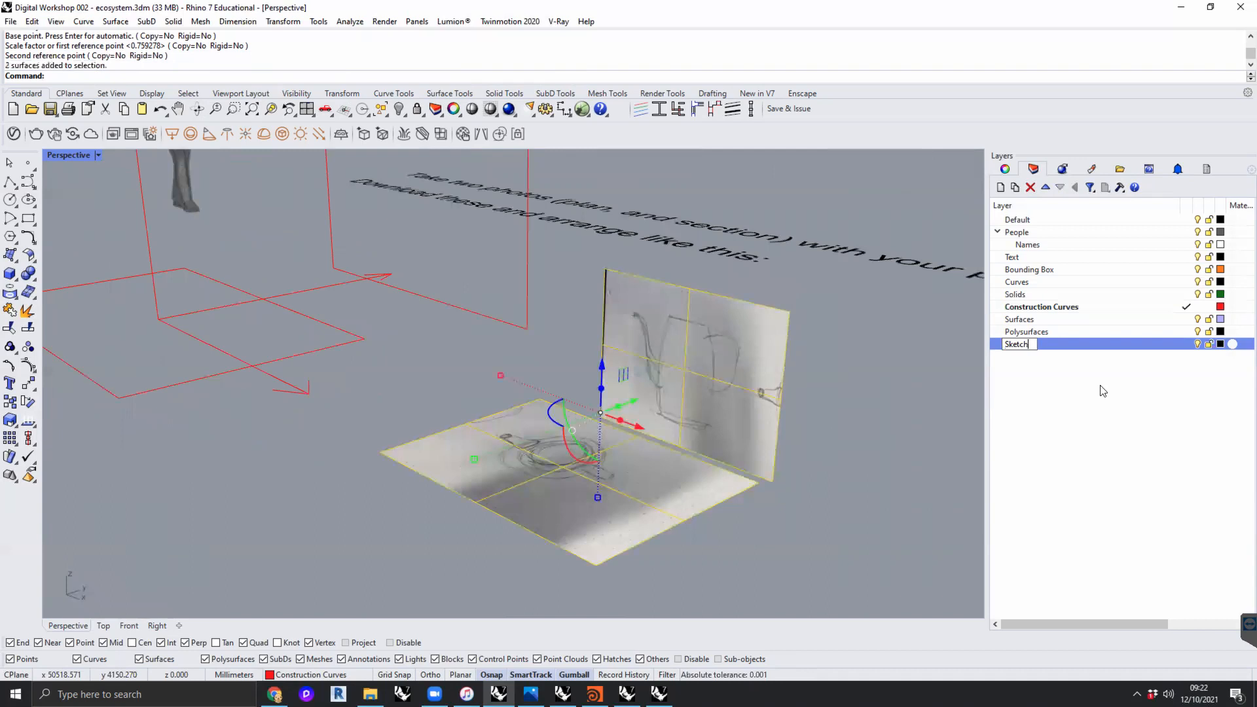
{"action": "key", "text": "Return"}
- Move the selected sketch photos to the Sketch layer and lock that layer
{"action": "right_click", "coordinate": [1054, 345]}
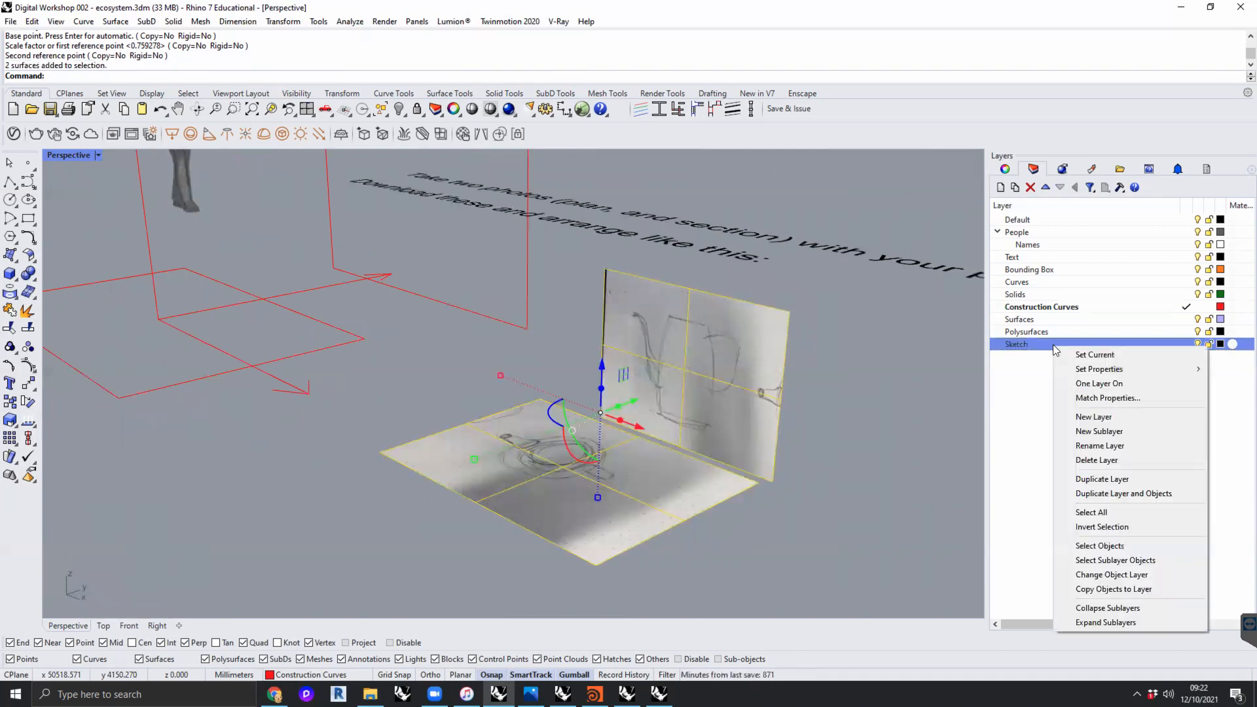
{"action": "left_click", "coordinate": [1084, 577]}
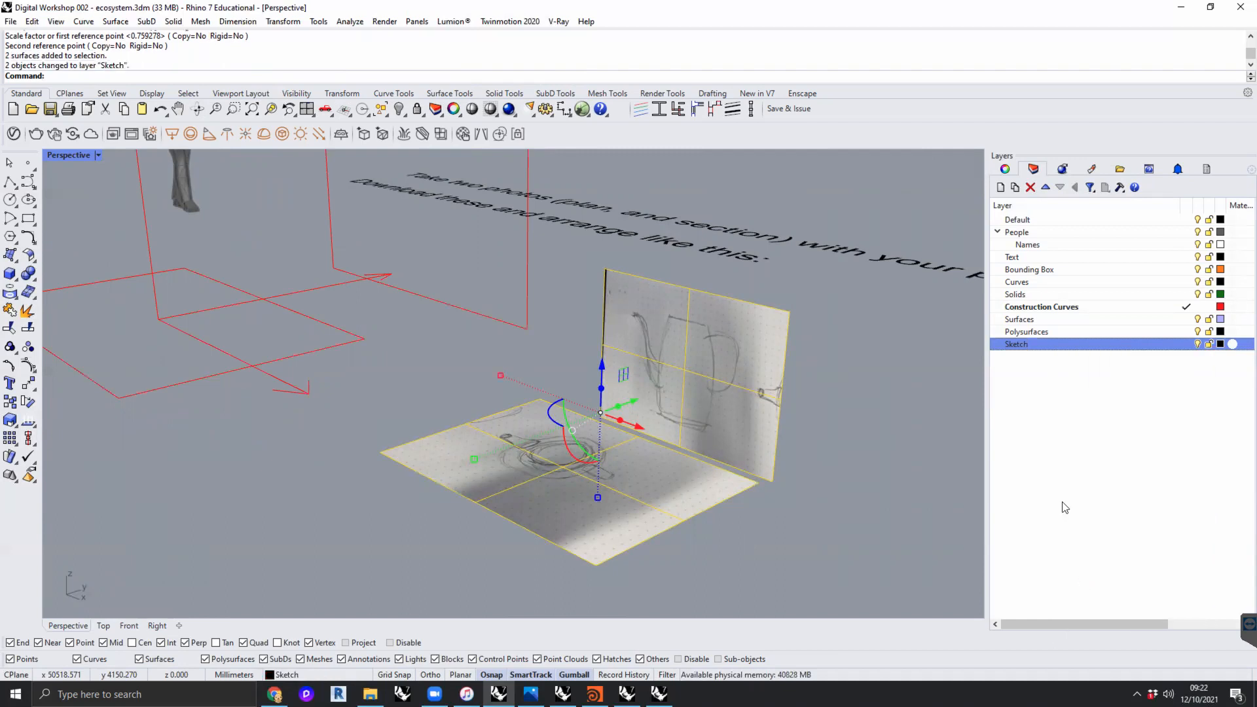
{"action": "left_click", "coordinate": [1209, 345]}
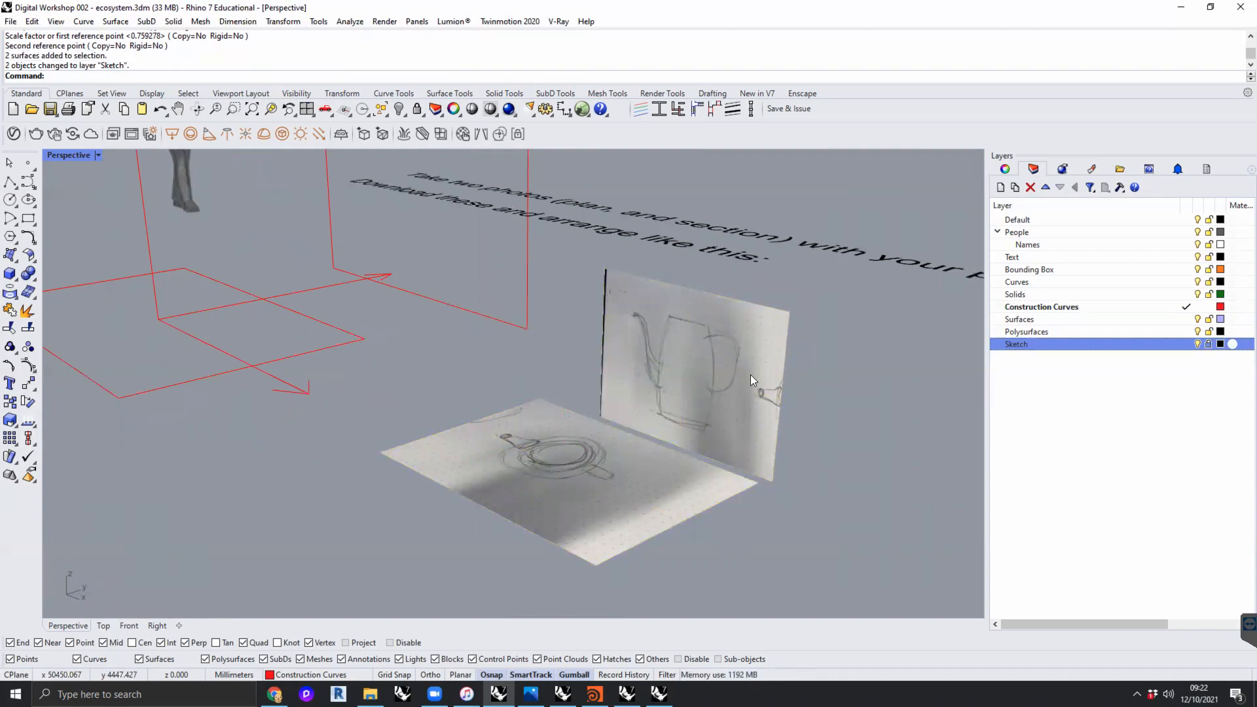
- Test the layer lock by window-selecting across the sketch photos, and inspect the plan and section sketches
{"action": "left_click_drag", "start_coordinate": [819, 415], "coordinate": [575, 515]}
{"action": "mouse_move", "coordinate": [721, 367]}
{"action": "left_mouse_down"}
{"action": "mouse_move", "coordinate": [541, 533]}
{"action": "mouse_move", "coordinate": [765, 339]}
{"action": "mouse_move", "coordinate": [526, 497]}
{"action": "left_mouse_up"}
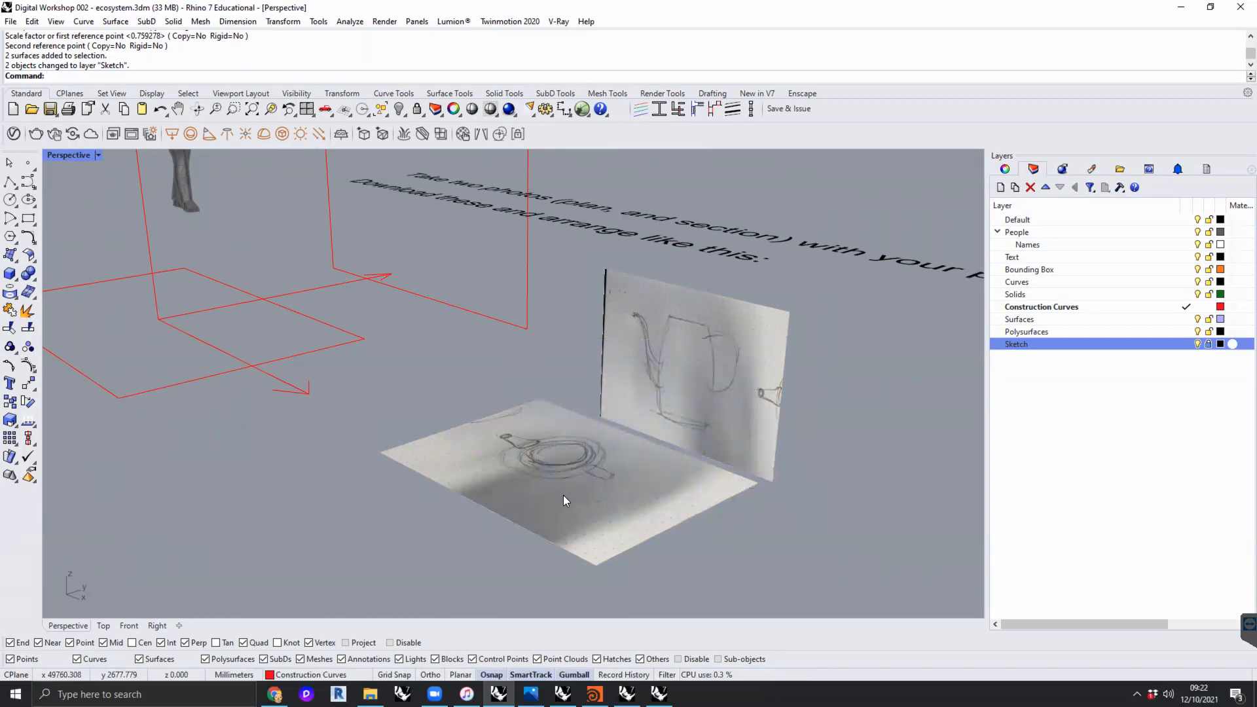
{"action": "scroll", "coordinate": [589, 454], "scroll_direction": "down", "scroll_amount": 4}
{"action": "right_click_drag", "start_coordinate": [593, 451], "coordinate": [588, 492], "text": "shift"}
{"action": "scroll", "coordinate": [587, 476], "scroll_direction": "up", "scroll_amount": 6}
{"action": "left_click_drag", "start_coordinate": [748, 385], "coordinate": [509, 504]}
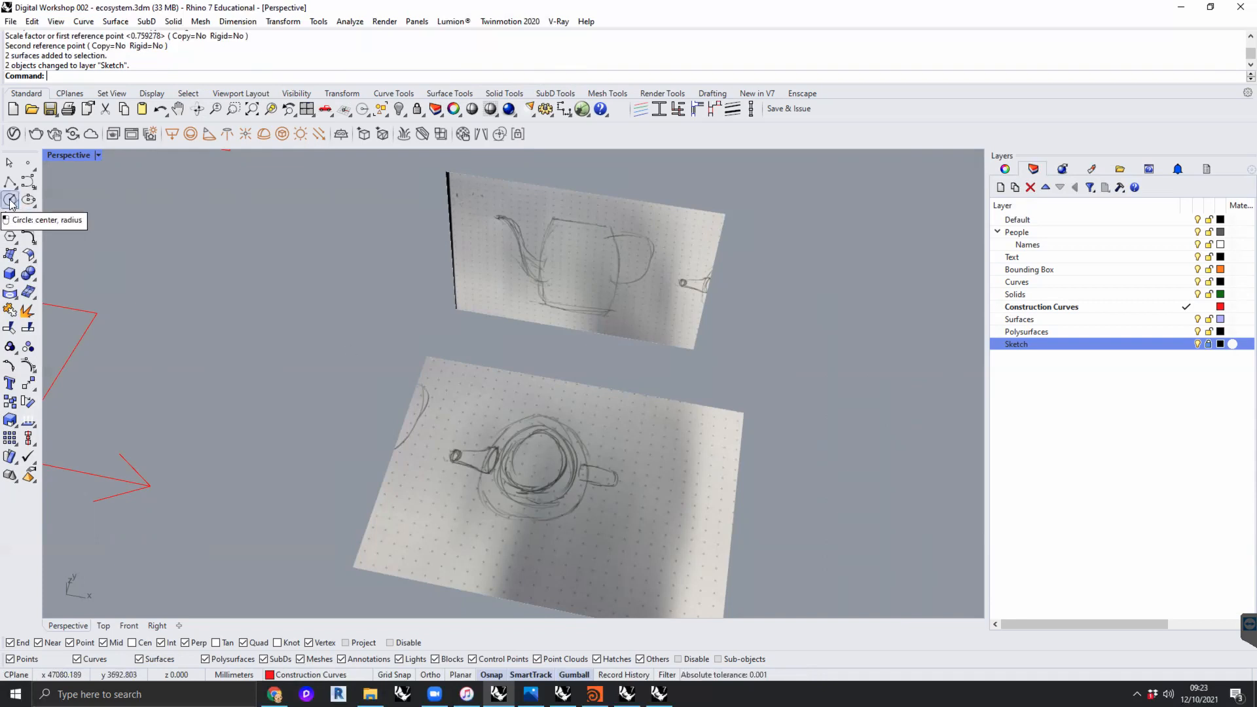
- On the Construction Curves layer, draw a circle of about 215 mm radius around the jug's body in the plan photo
{"action": "left_click", "coordinate": [1107, 307]}
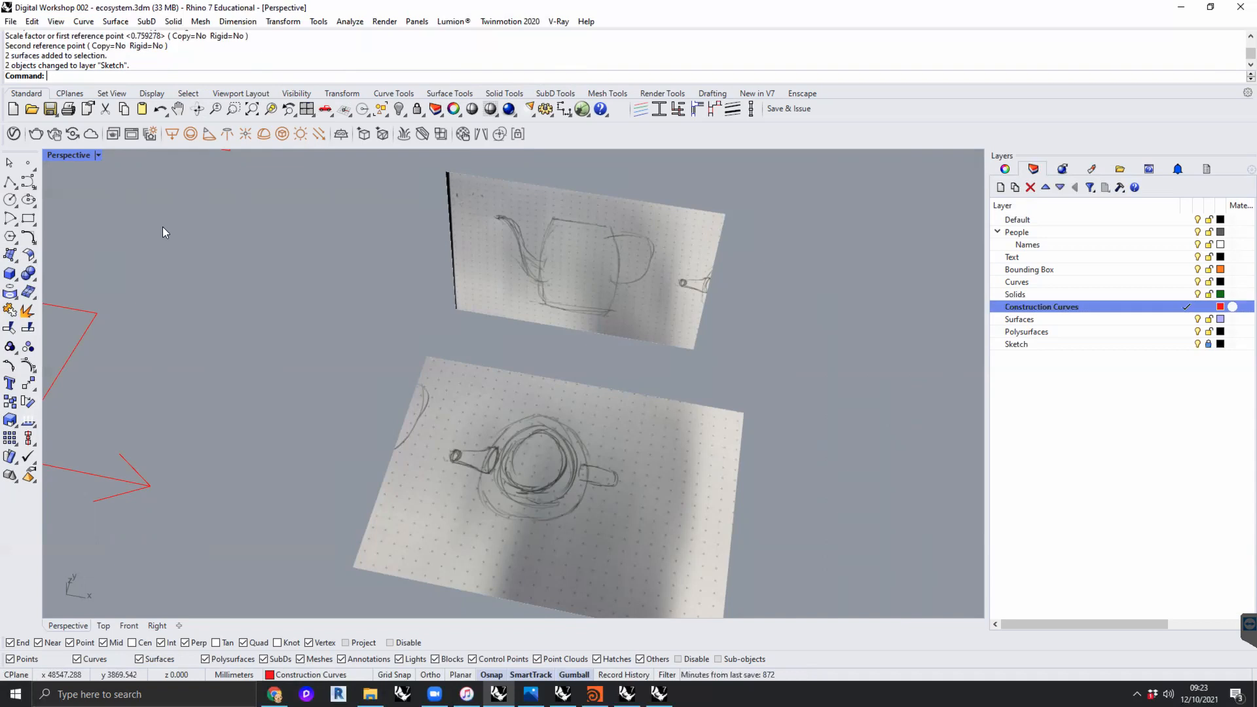
{"action": "left_click", "coordinate": [11, 200]}
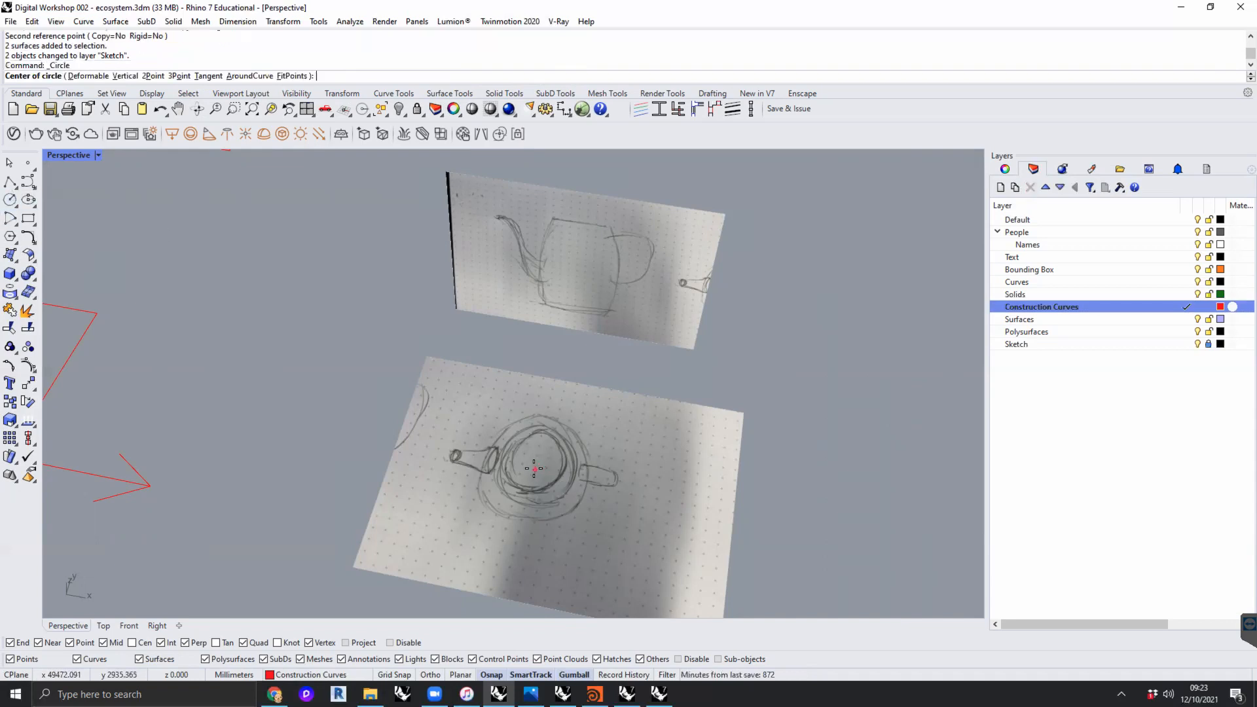
{"action": "left_click", "coordinate": [535, 469]}
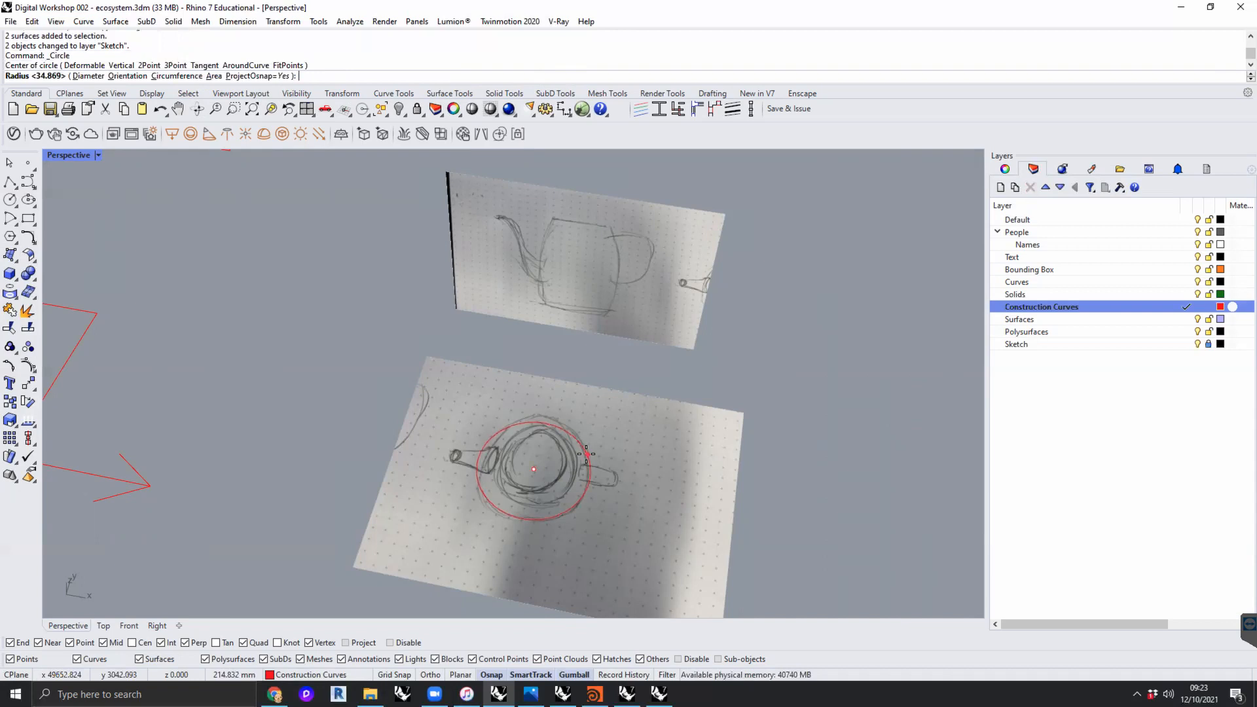
{"action": "left_click", "coordinate": [586, 455]}
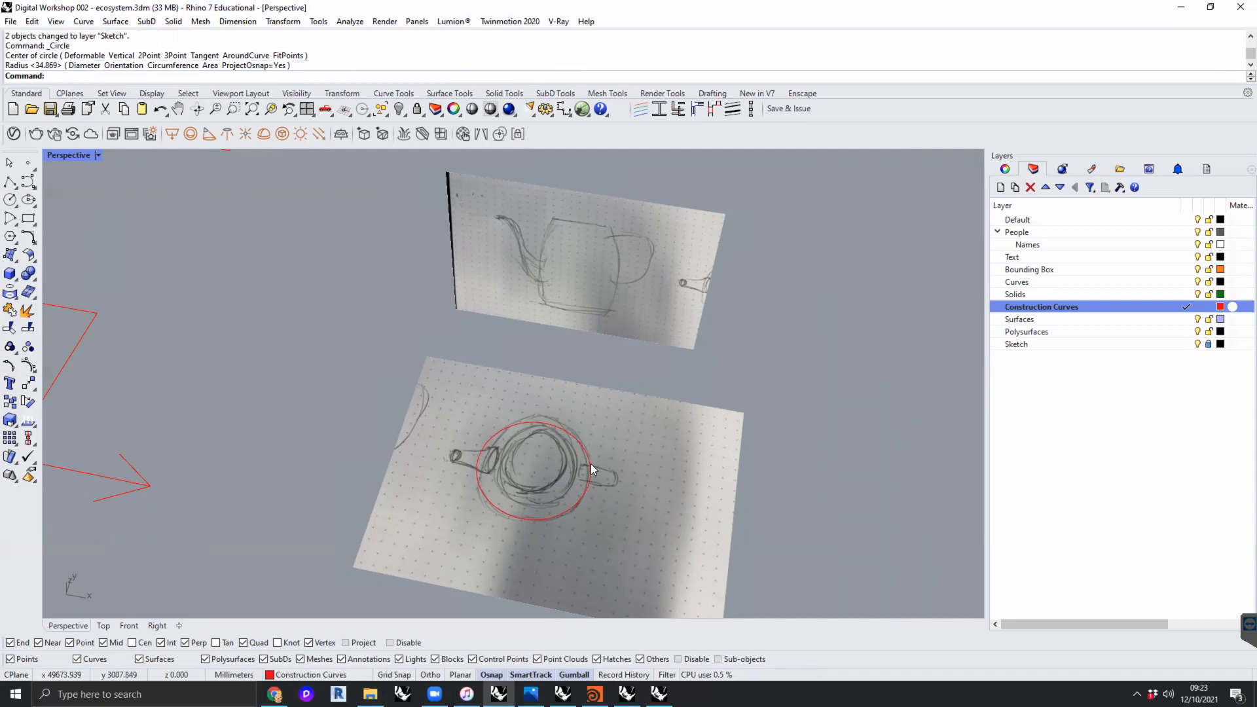
- Duplicate the plan circle in place and raise the copy vertically to mid-height of the jug's body
{"action": "left_click", "coordinate": [588, 455]}
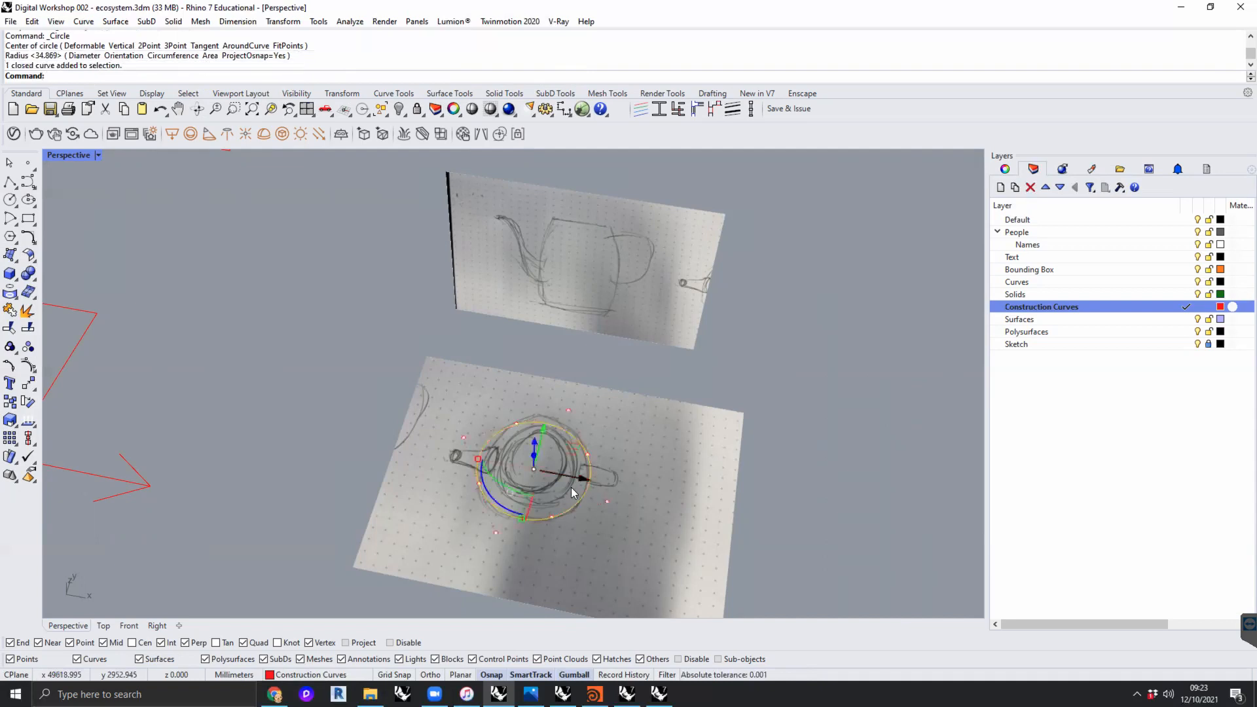
{"action": "right_click_drag", "start_coordinate": [576, 469], "coordinate": [513, 422]}
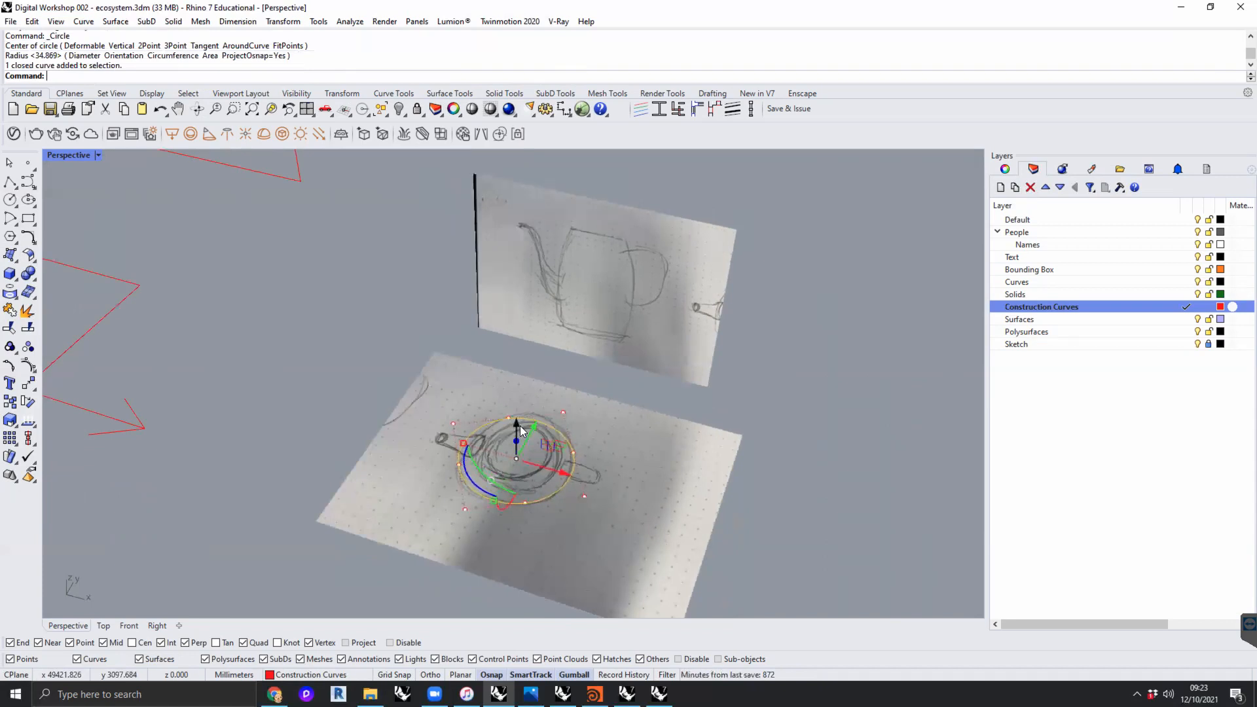
{"action": "key", "text": "ctrl+c"}
{"action": "key", "text": "ctrl+v"}
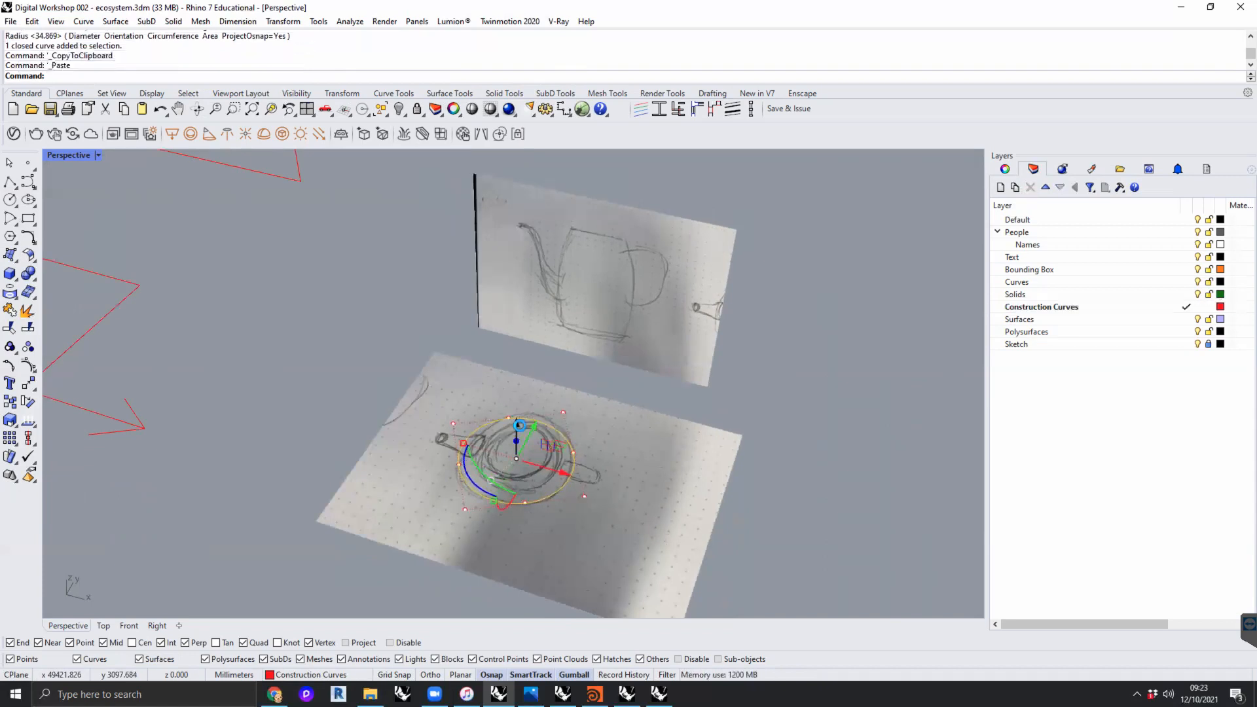
{"action": "left_click_drag", "start_coordinate": [517, 424], "coordinate": [516, 376]}
- Duplicate the raised circle and move the copy up about 170 mm, close to the jug's rim in the section photo
{"action": "right_click_drag", "start_coordinate": [619, 449], "coordinate": [640, 396]}
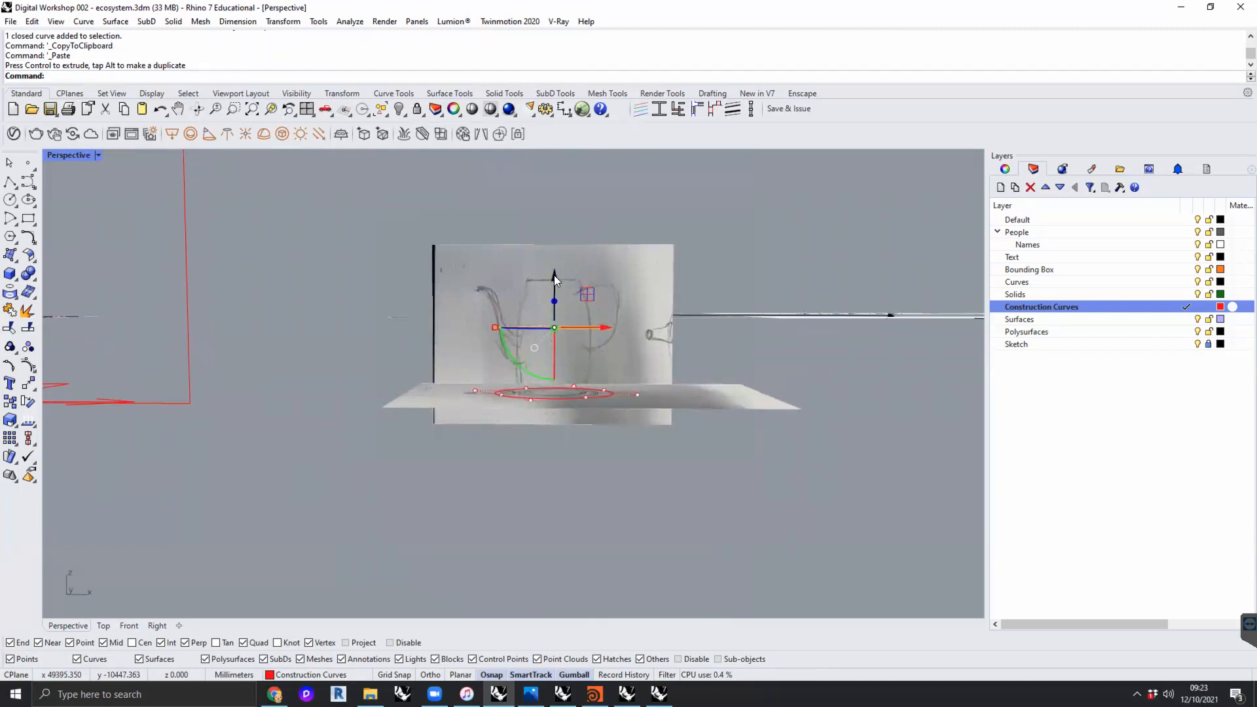
{"action": "key", "text": "ctrl+c"}
{"action": "key", "text": "ctrl+v"}
{"action": "left_click_drag", "start_coordinate": [557, 279], "coordinate": [554, 238]}
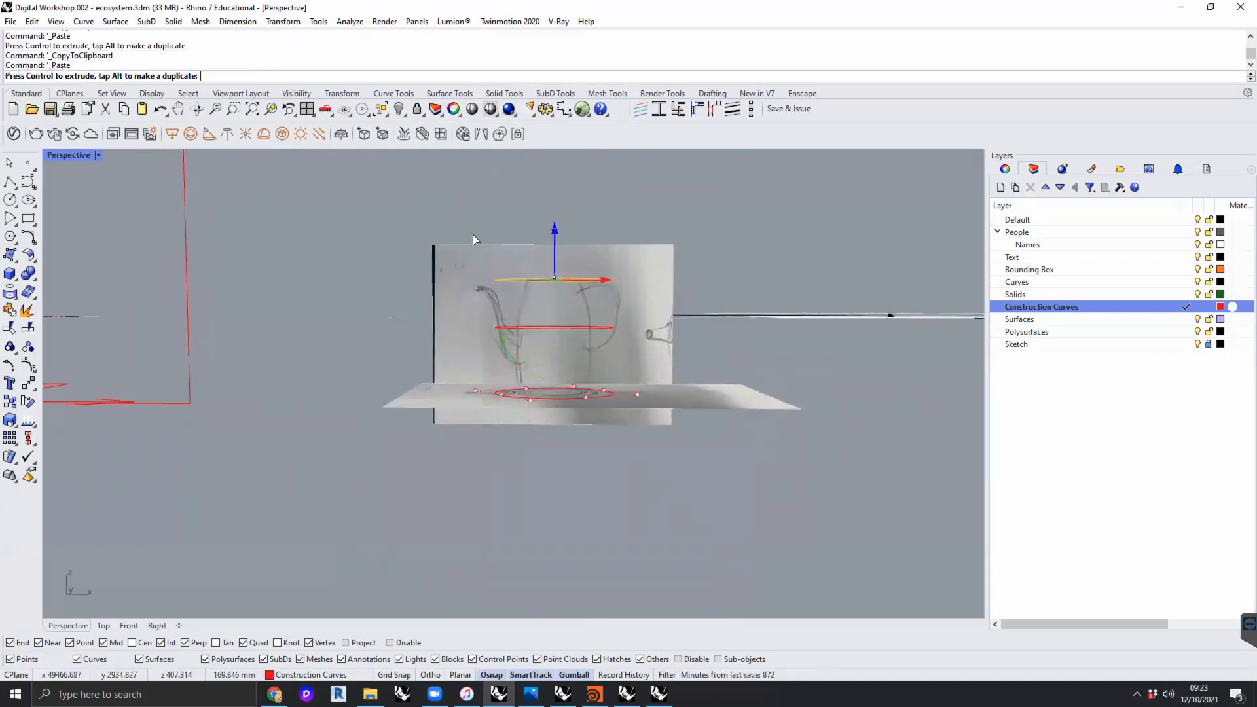
- Show all four viewports focused on the top circle and raise it about 22 mm onto the sketched rim line
{"action": "double_click", "coordinate": [74, 155]}
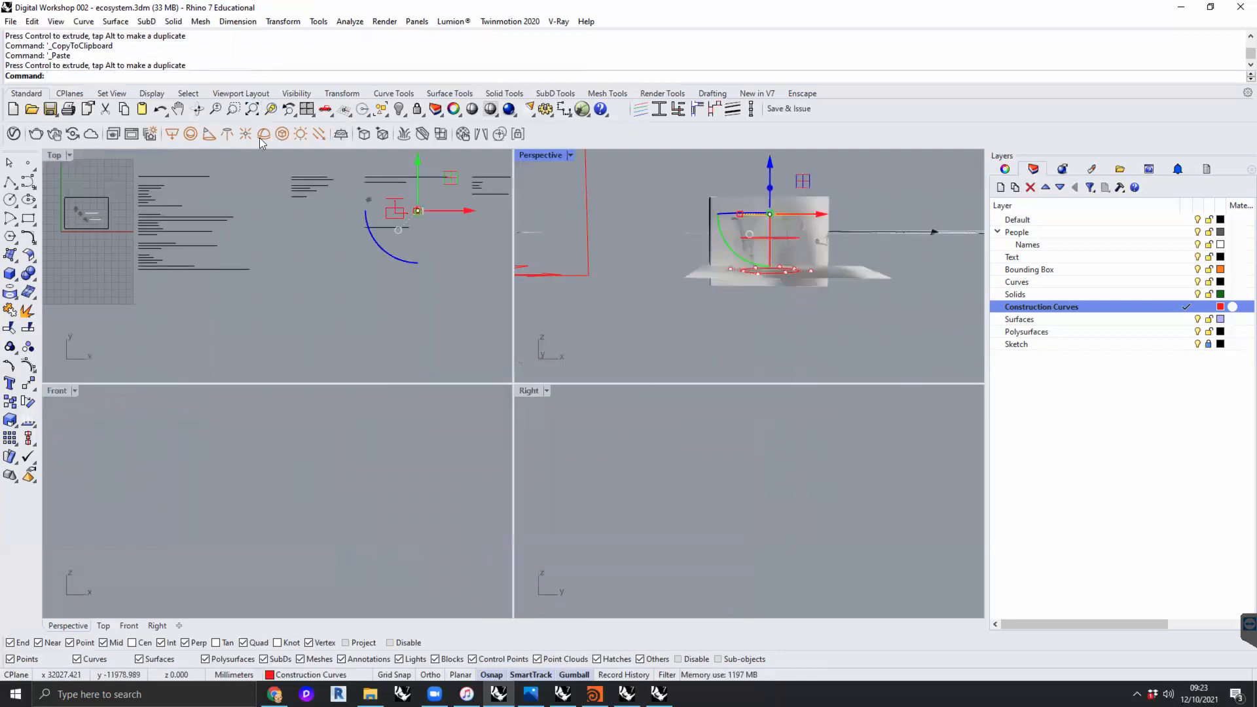
{"action": "left_click", "coordinate": [271, 109]}
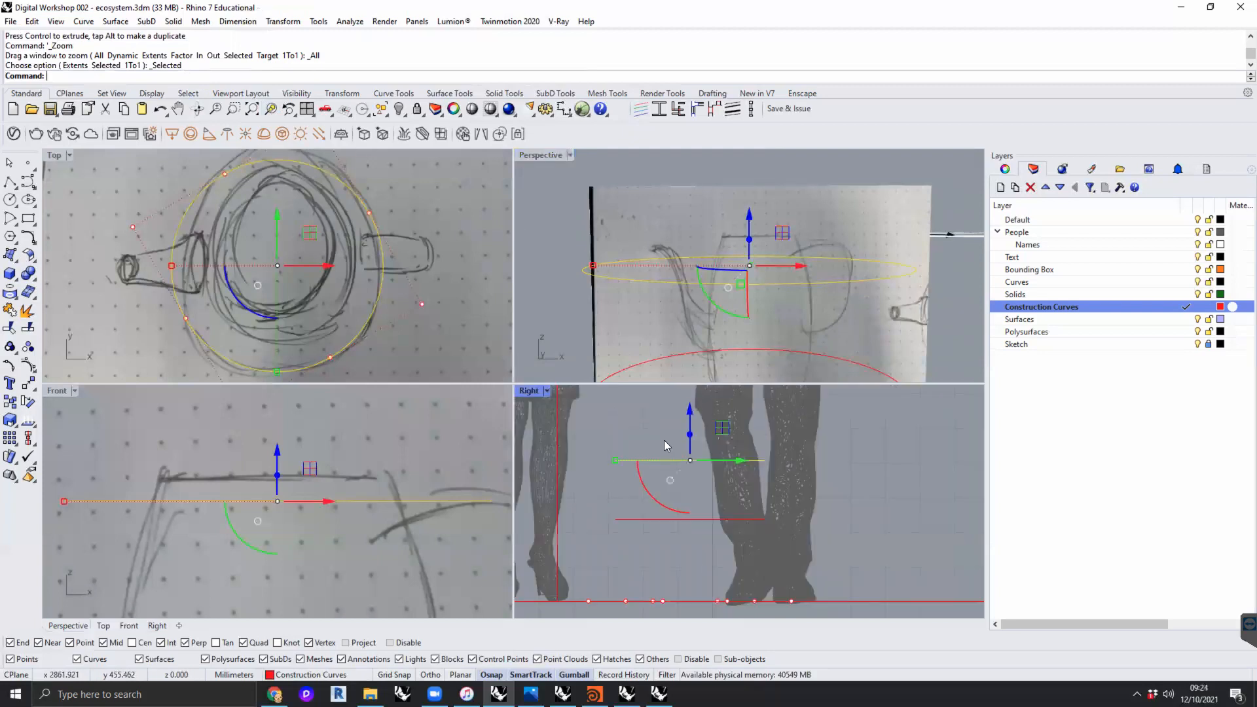
{"action": "scroll", "coordinate": [306, 495], "scroll_direction": "down", "scroll_amount": 9}
{"action": "scroll", "coordinate": [299, 482], "scroll_direction": "up", "scroll_amount": 9}
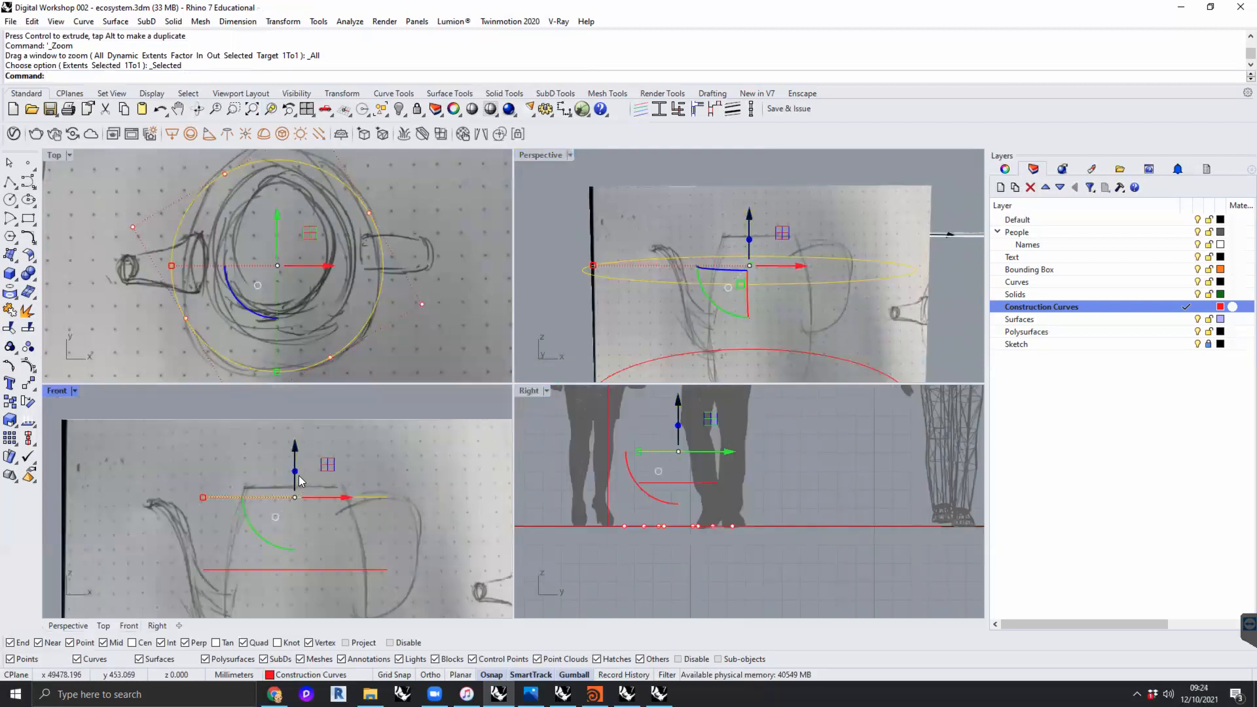
{"action": "left_click_drag", "start_coordinate": [291, 480], "coordinate": [292, 459]}
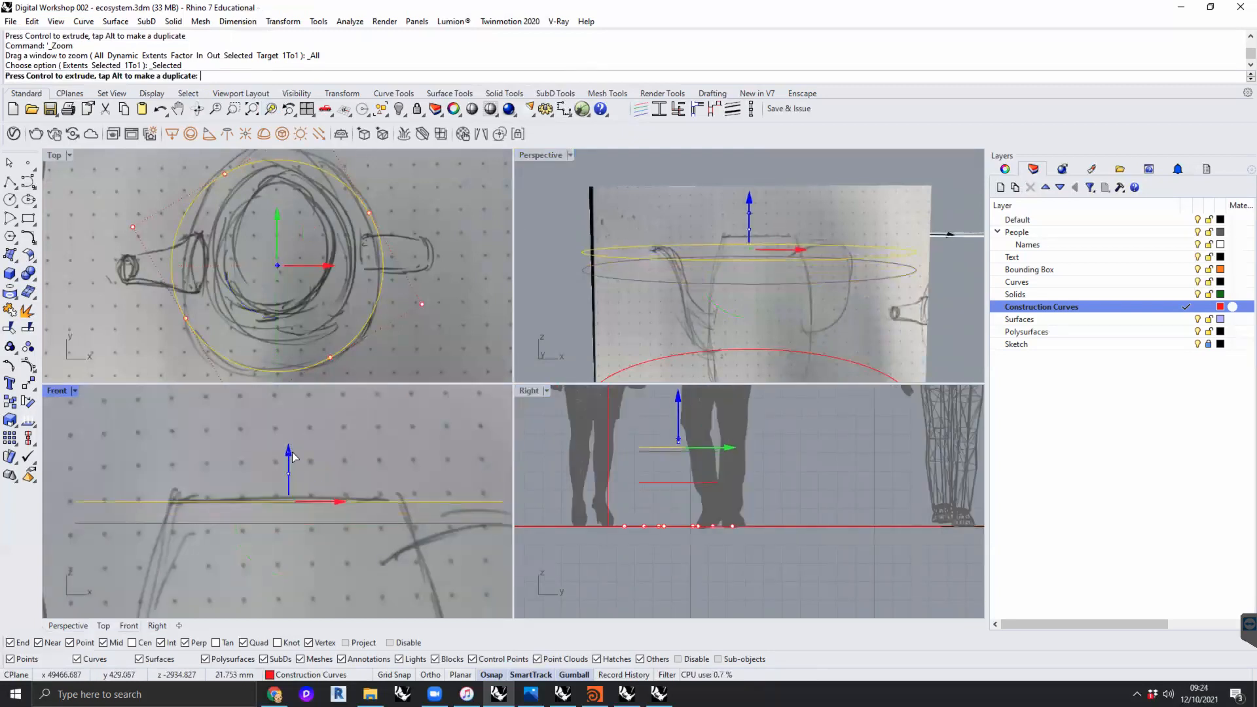
- Scale the middle circle down uniformly to match the width of the jug's body in the section photo
{"action": "scroll", "coordinate": [374, 487], "scroll_direction": "down", "scroll_amount": 5}
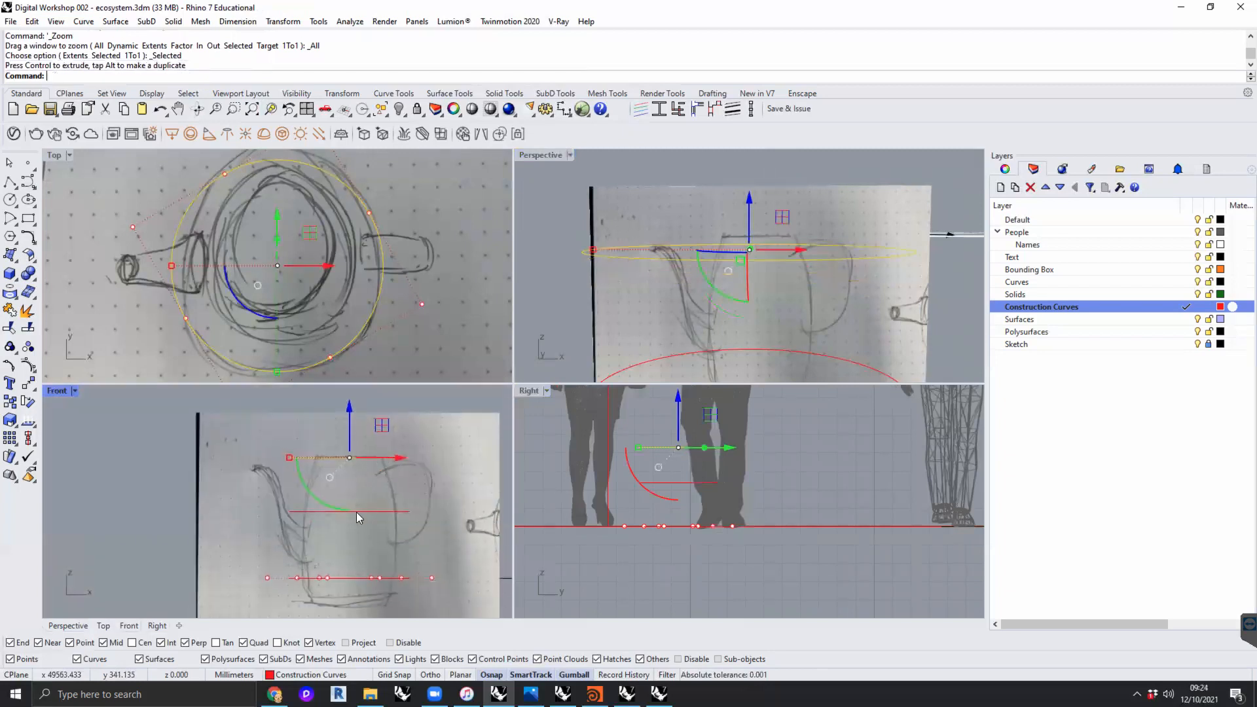
{"action": "left_click", "coordinate": [366, 512]}
{"action": "scroll", "coordinate": [348, 516], "scroll_direction": "up", "scroll_amount": 4}
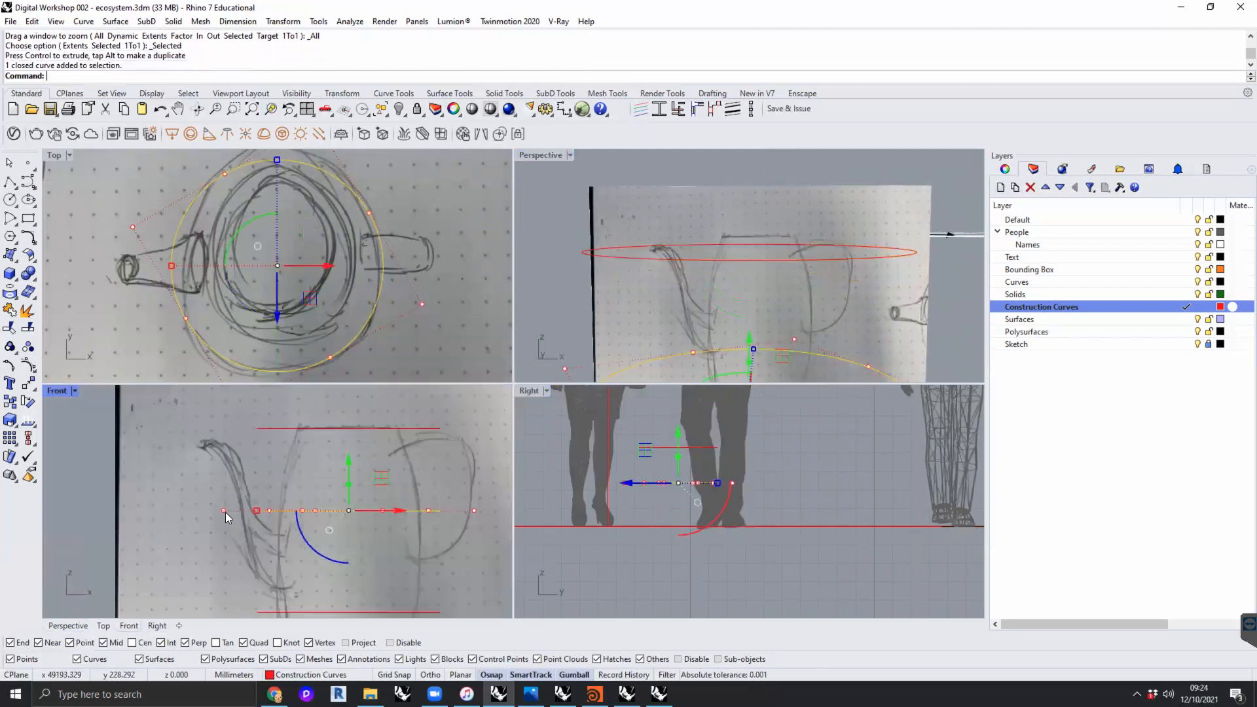
{"action": "left_click", "coordinate": [256, 511]}
{"action": "left_click_drag", "start_coordinate": [258, 512], "coordinate": [277, 511]}
- Scale the bottom circle down uniformly to match the width of the jug's lower body in the section photo
{"action": "scroll", "coordinate": [301, 596], "scroll_direction": "down", "scroll_amount": 3}
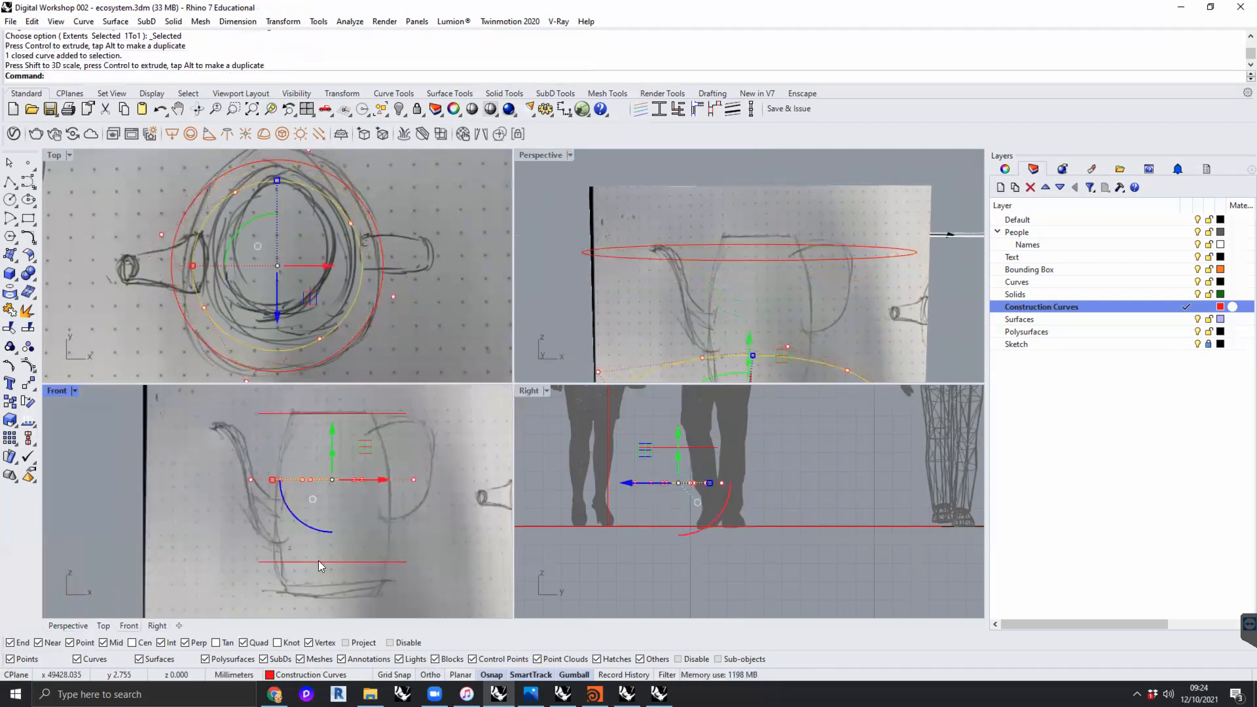
{"action": "left_click", "coordinate": [292, 560]}
{"action": "right_click", "coordinate": [291, 560]}
{"action": "scroll", "coordinate": [290, 563], "scroll_direction": "up", "scroll_amount": 8}
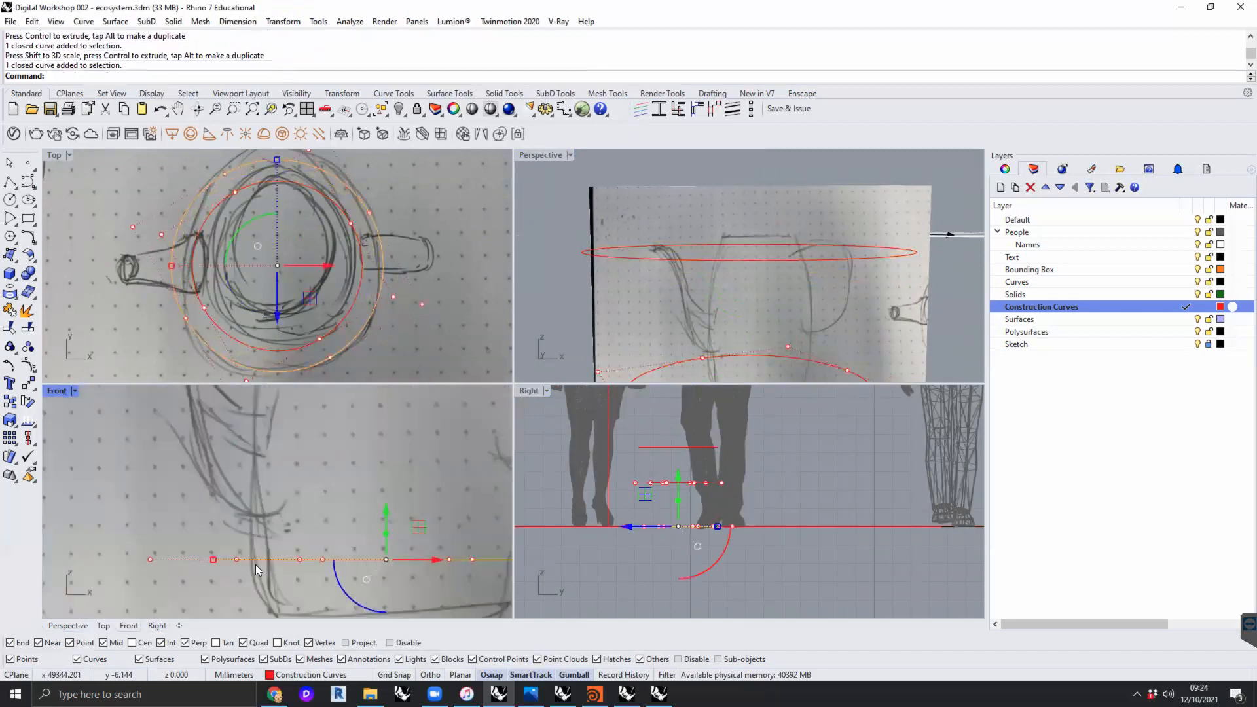
{"action": "left_click_drag", "start_coordinate": [213, 559], "coordinate": [249, 559], "text": "shift"}
- Scale the top circle down uniformly to a radius of about 128 mm, matching the sketched rim
{"action": "scroll", "coordinate": [287, 555], "scroll_direction": "down", "scroll_amount": 8}
{"action": "right_click_drag", "start_coordinate": [328, 563], "coordinate": [326, 639]}
{"action": "left_click", "coordinate": [304, 472]}
{"action": "left_click_drag", "start_coordinate": [243, 472], "coordinate": [267, 473]}
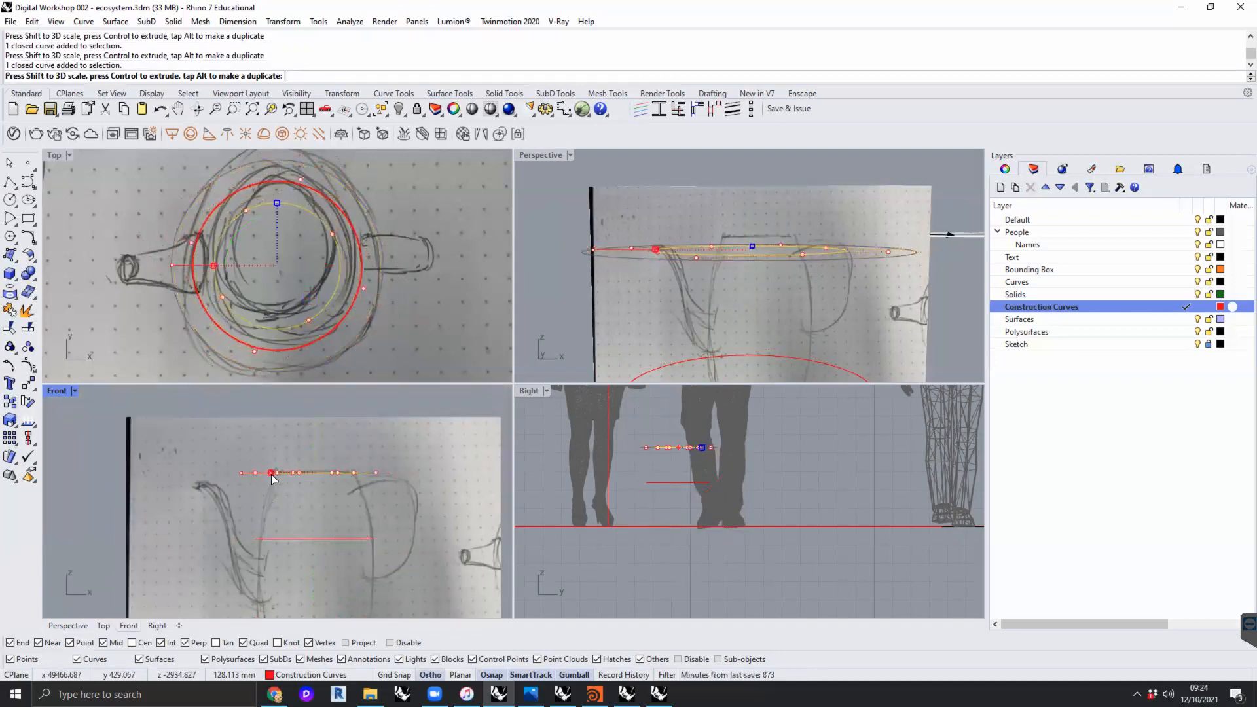
- Examine the three stacked circles in plan and perspective against the sketch photos
{"action": "left_click", "coordinate": [423, 317]}
{"action": "scroll", "coordinate": [417, 305], "scroll_direction": "down", "scroll_amount": 10}
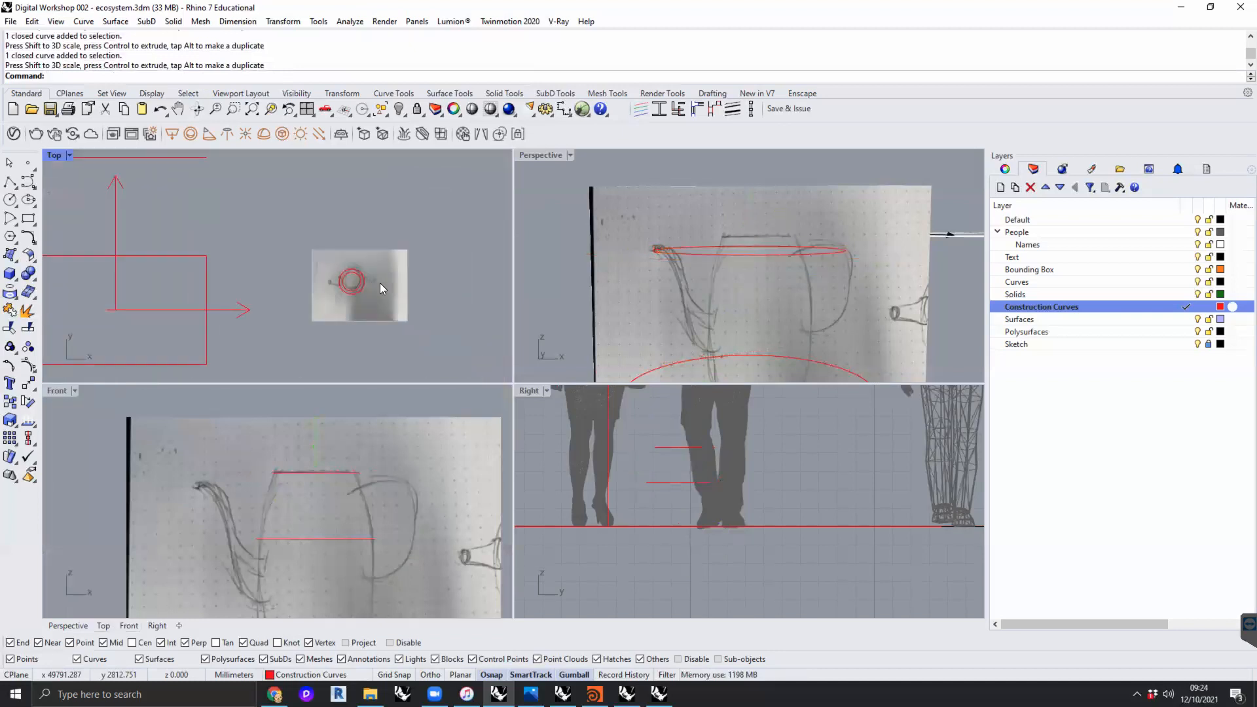
{"action": "right_click_drag", "start_coordinate": [380, 283], "coordinate": [355, 298]}
{"action": "scroll", "coordinate": [684, 314], "scroll_direction": "down", "scroll_amount": 1}
{"action": "right_click_drag", "start_coordinate": [715, 292], "coordinate": [707, 272], "text": "shift"}
{"action": "scroll", "coordinate": [711, 276], "scroll_direction": "down", "scroll_amount": 3}
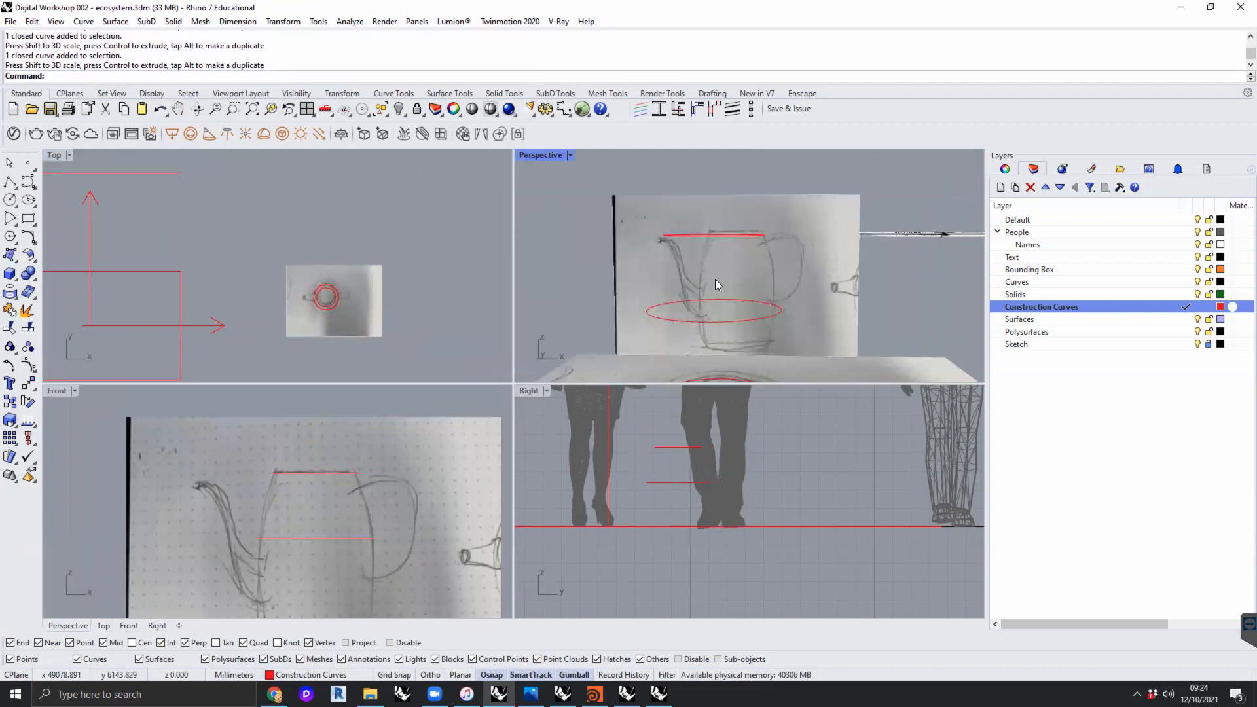
{"action": "scroll", "coordinate": [715, 279], "scroll_direction": "down", "scroll_amount": 3}
{"action": "right_click_drag", "start_coordinate": [729, 315], "coordinate": [727, 314]}
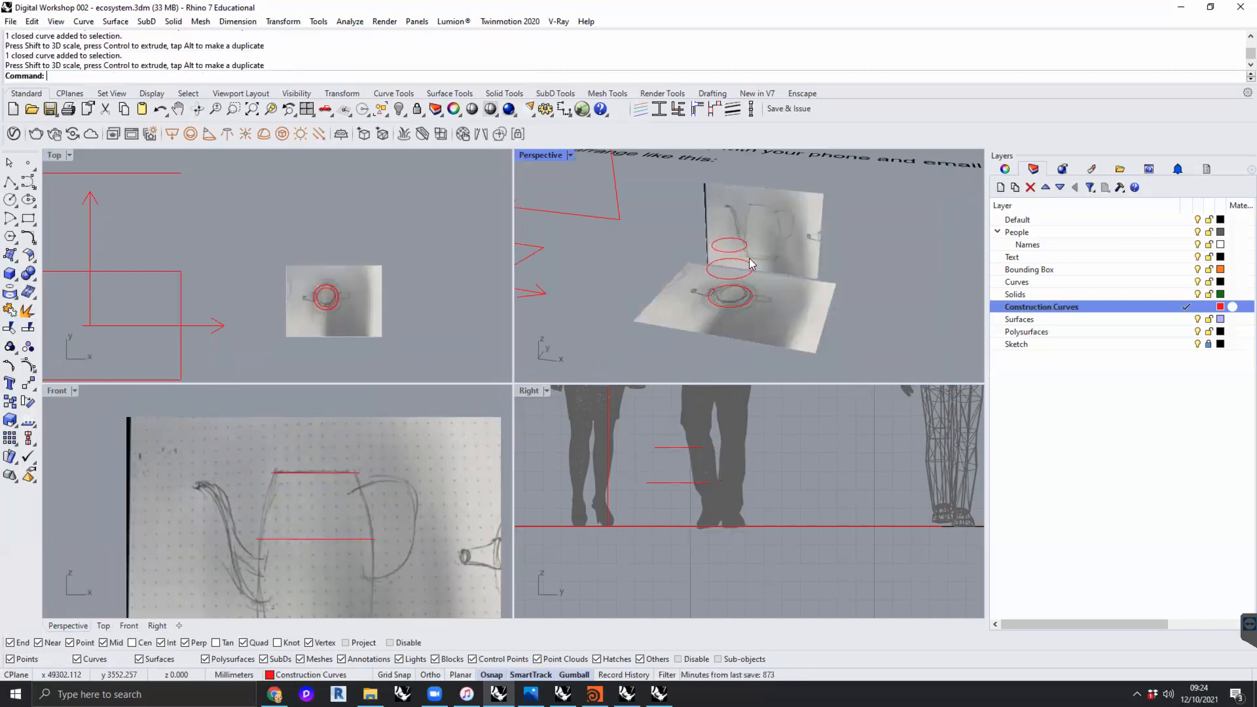
- Loft the three stacked circles into the jug's body with the Normal style and no simplification
{"action": "scroll", "coordinate": [756, 258], "scroll_direction": "up", "scroll_amount": 6}
{"action": "right_click_drag", "start_coordinate": [756, 275], "coordinate": [709, 368]}
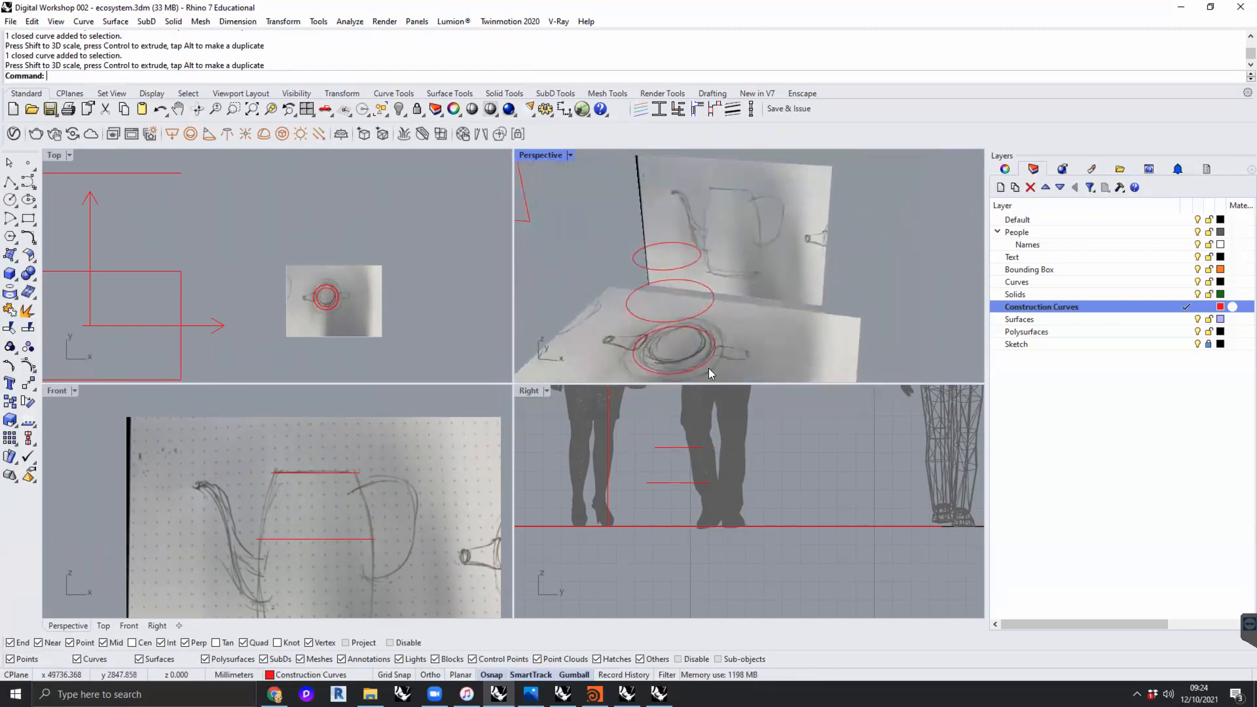
{"action": "left_click", "coordinate": [716, 353]}
{"action": "left_click", "coordinate": [712, 304], "text": "shift"}
{"action": "left_click", "coordinate": [700, 255], "text": "shift"}
{"action": "type", "text": "loft"}
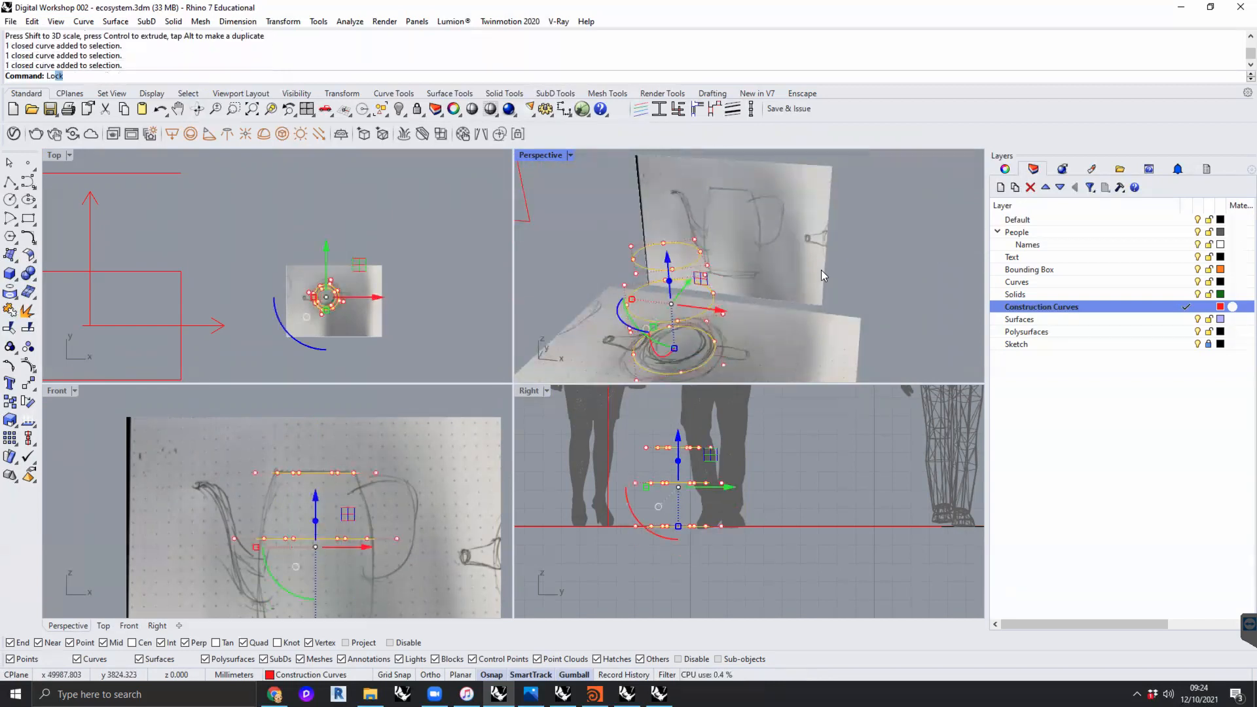
{"action": "key", "text": "Return"}
{"action": "key", "text": "Return"}
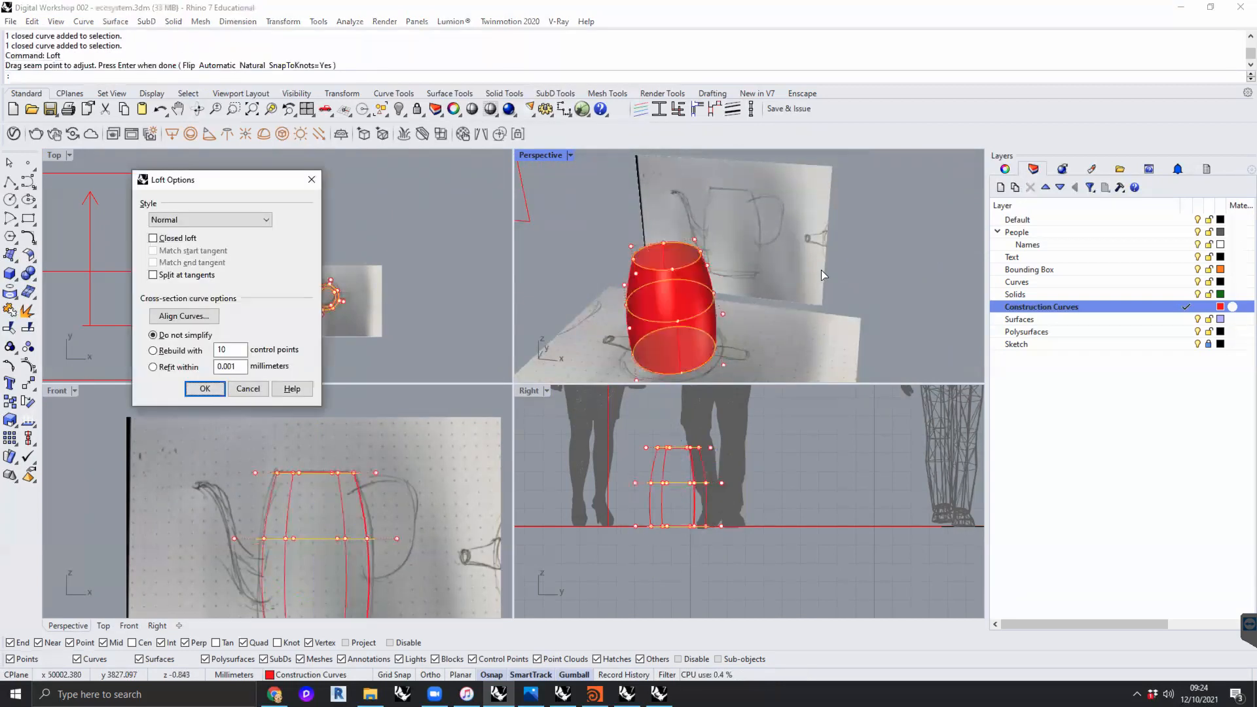
{"action": "key", "text": "Return"}
{"action": "mouse_move", "coordinate": [767, 300]}
{"action": "right_mouse_down"}
{"action": "mouse_move", "coordinate": [829, 279]}
{"action": "mouse_move", "coordinate": [774, 248]}
{"action": "mouse_move", "coordinate": [643, 223]}
{"action": "mouse_move", "coordinate": [692, 275]}
{"action": "mouse_move", "coordinate": [689, 301]}
{"action": "mouse_move", "coordinate": [730, 302]}
{"action": "mouse_move", "coordinate": [635, 268]}
{"action": "mouse_move", "coordinate": [707, 272]}
{"action": "mouse_move", "coordinate": [704, 287]}
{"action": "mouse_move", "coordinate": [734, 308]}
{"action": "right_mouse_up"}
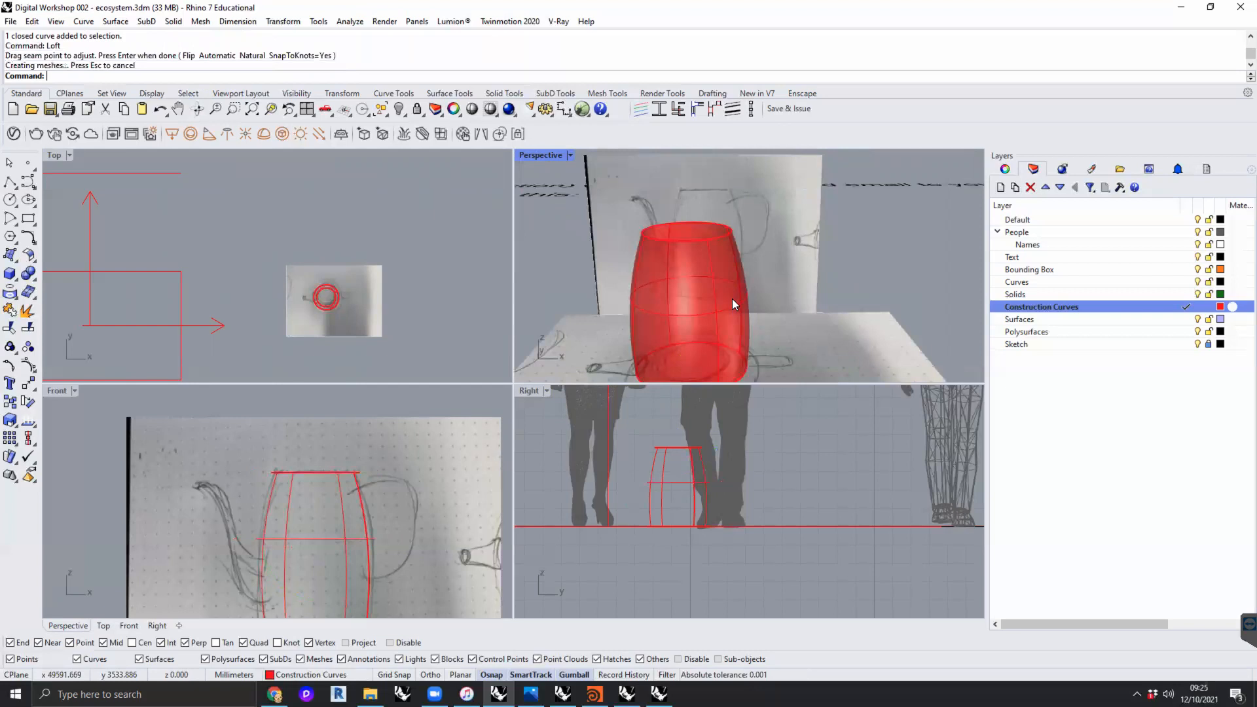
- Delete the lofted body surface and the three circles it was built from
{"action": "left_click", "coordinate": [733, 295]}
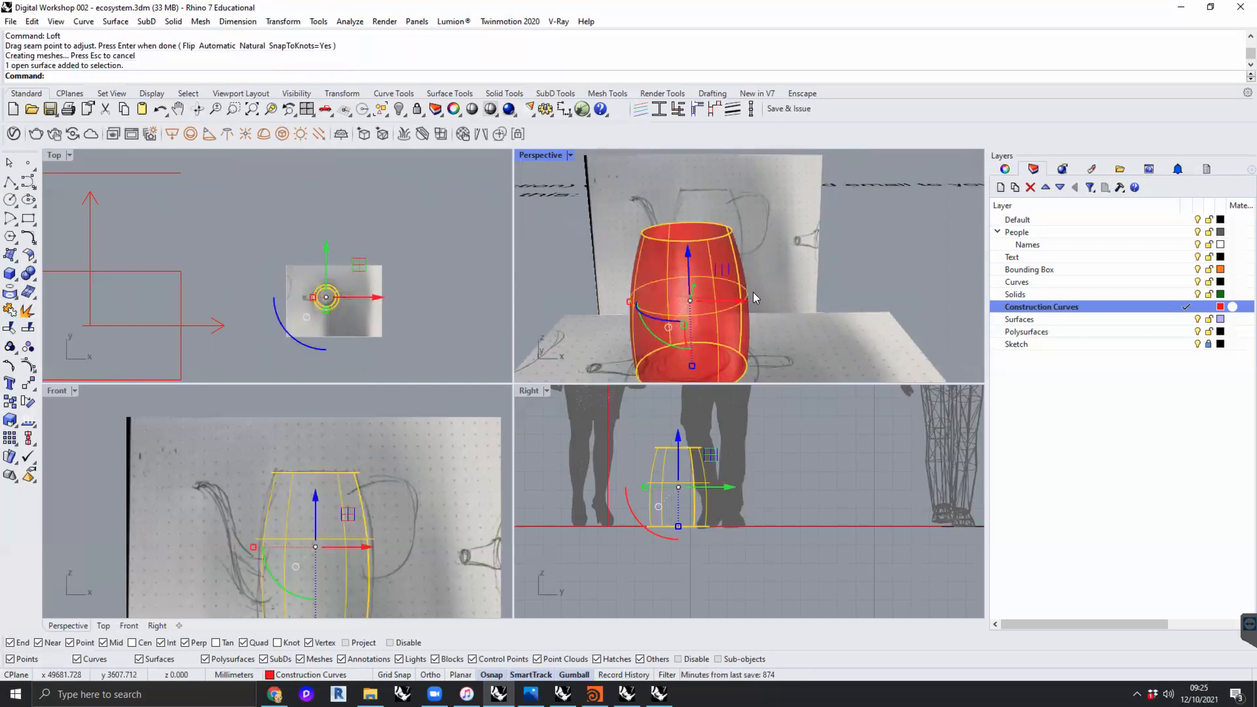
{"action": "key", "text": "Delete"}
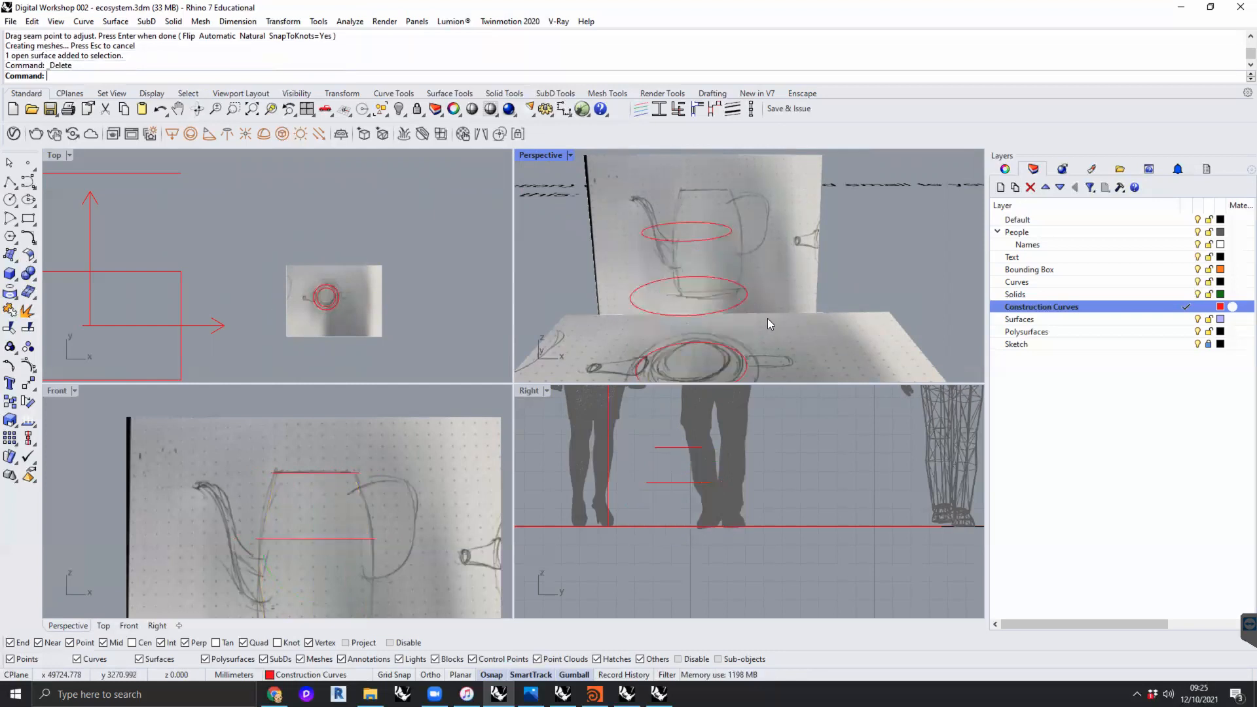
{"action": "left_click", "coordinate": [751, 365]}
{"action": "key", "text": "Delete"}
{"action": "left_click", "coordinate": [740, 300]}
{"action": "key", "text": "Delete"}
{"action": "left_click", "coordinate": [734, 240]}
{"action": "key", "text": "Delete"}
- Draw a horizontal construction line about 190 mm long from the jug's centre in the plan sketch out toward the handle
{"action": "scroll", "coordinate": [750, 282], "scroll_direction": "down", "scroll_amount": 2}
{"action": "mouse_move", "coordinate": [750, 281]}
{"action": "right_mouse_down", "text": "shift"}
{"action": "mouse_move", "coordinate": [759, 251]}
{"action": "mouse_move", "coordinate": [760, 276]}
{"action": "right_mouse_up", "text": "shift"}
{"action": "scroll", "coordinate": [745, 279], "scroll_direction": "up", "scroll_amount": 3}
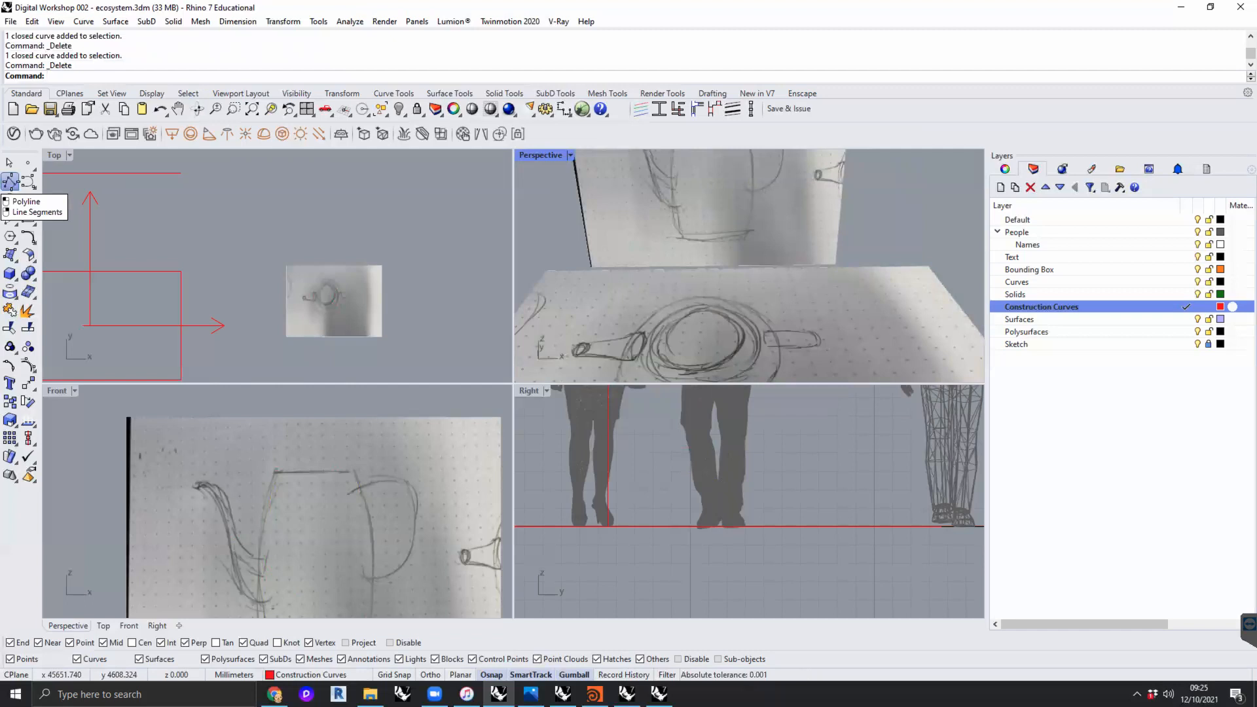
{"action": "left_click", "coordinate": [13, 185]}
{"action": "scroll", "coordinate": [329, 297], "scroll_direction": "up", "scroll_amount": 5}
{"action": "scroll", "coordinate": [329, 297], "scroll_direction": "up", "scroll_amount": 4}
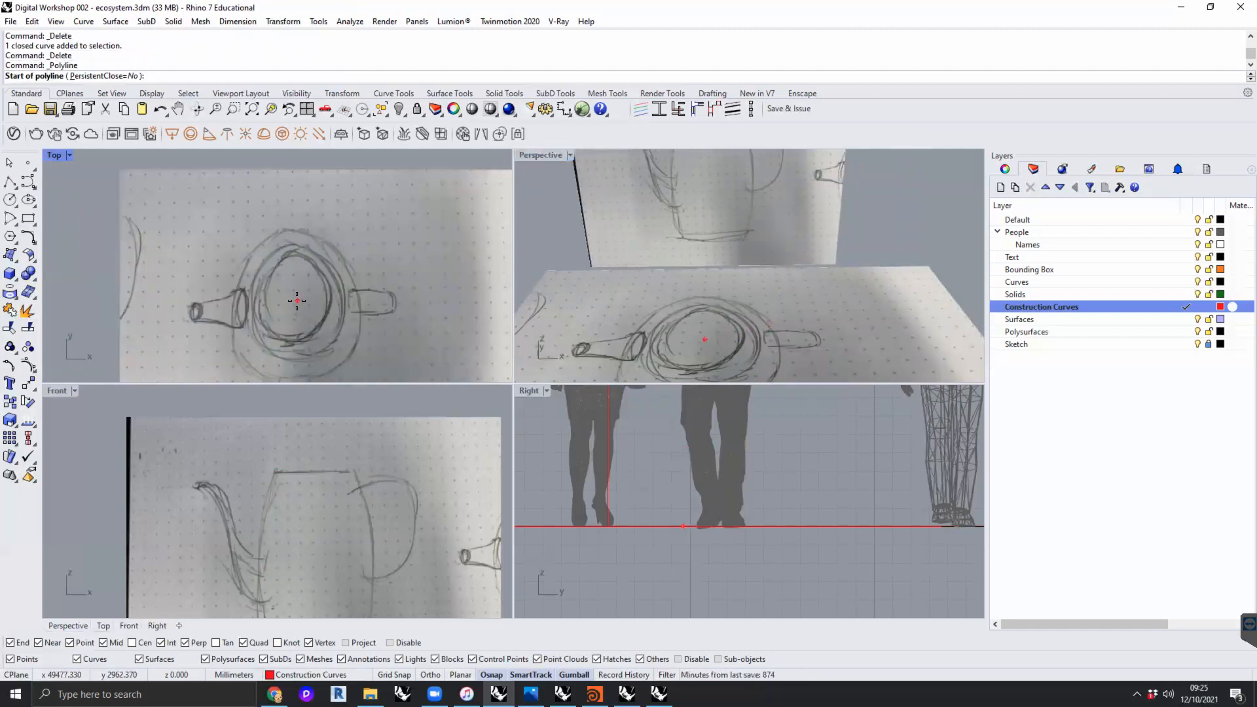
{"action": "left_click", "coordinate": [296, 300]}
{"action": "key", "text": "shift"}
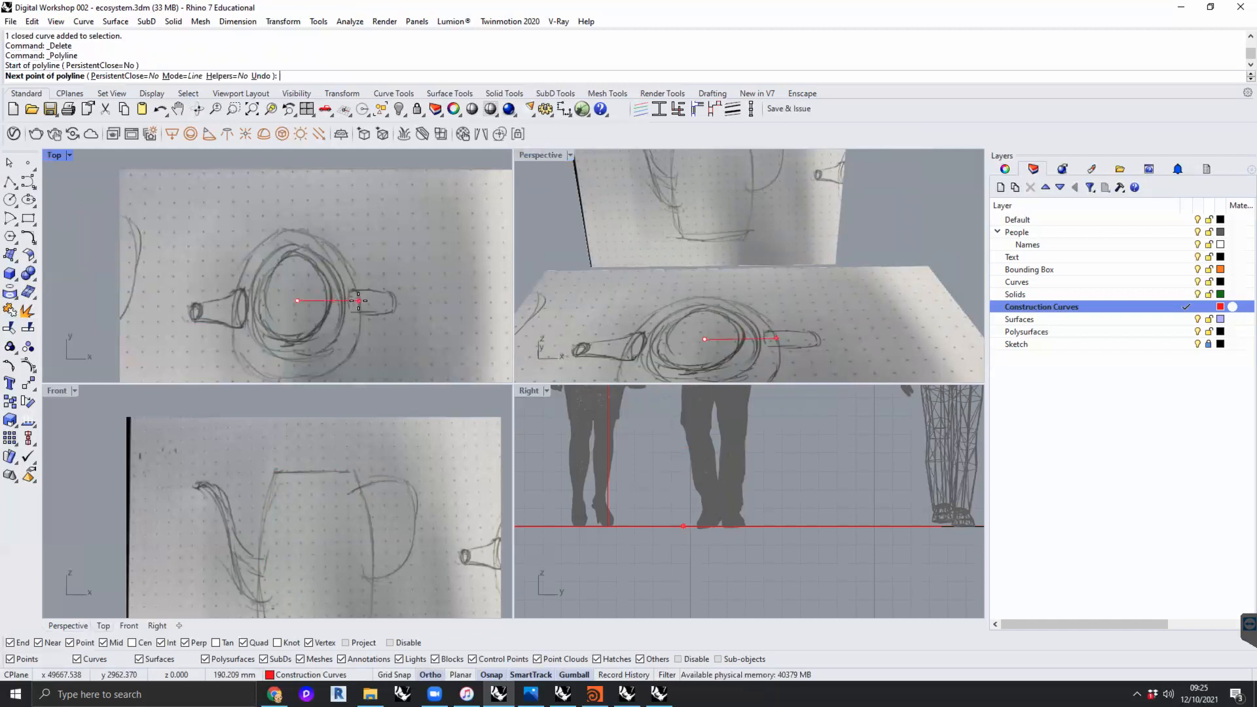
{"action": "left_click", "coordinate": [357, 301]}
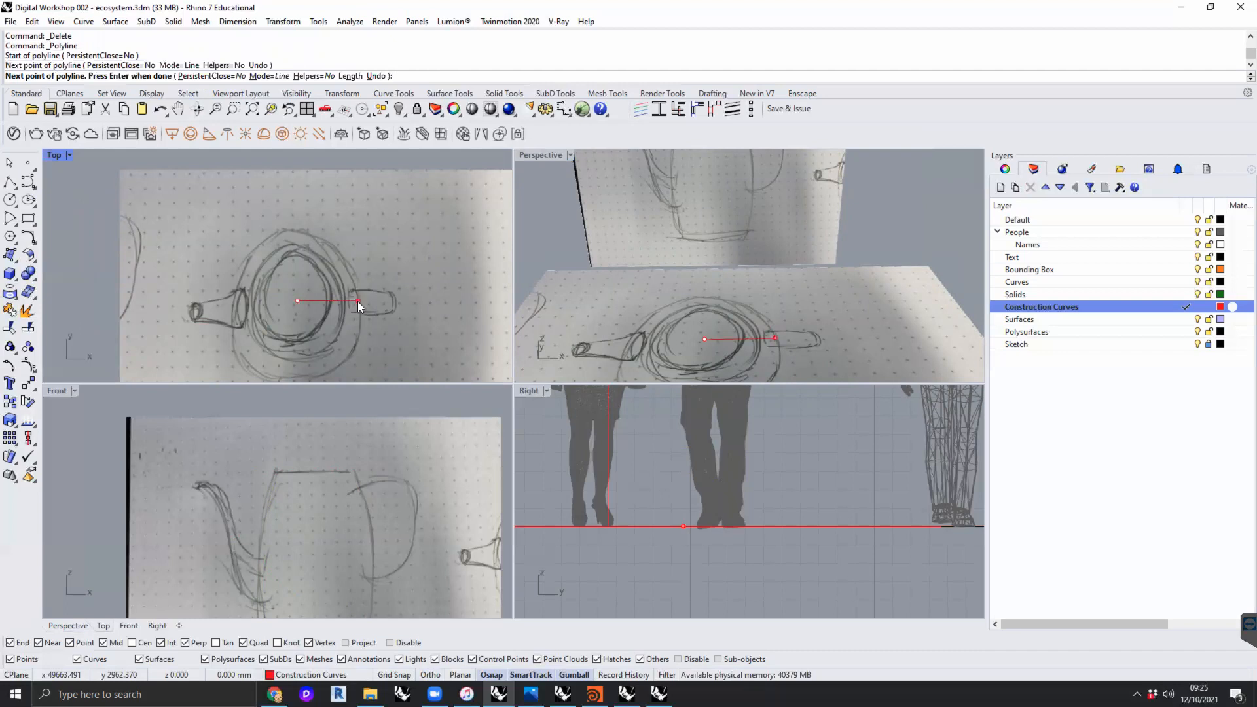
{"action": "key", "text": "Return"}
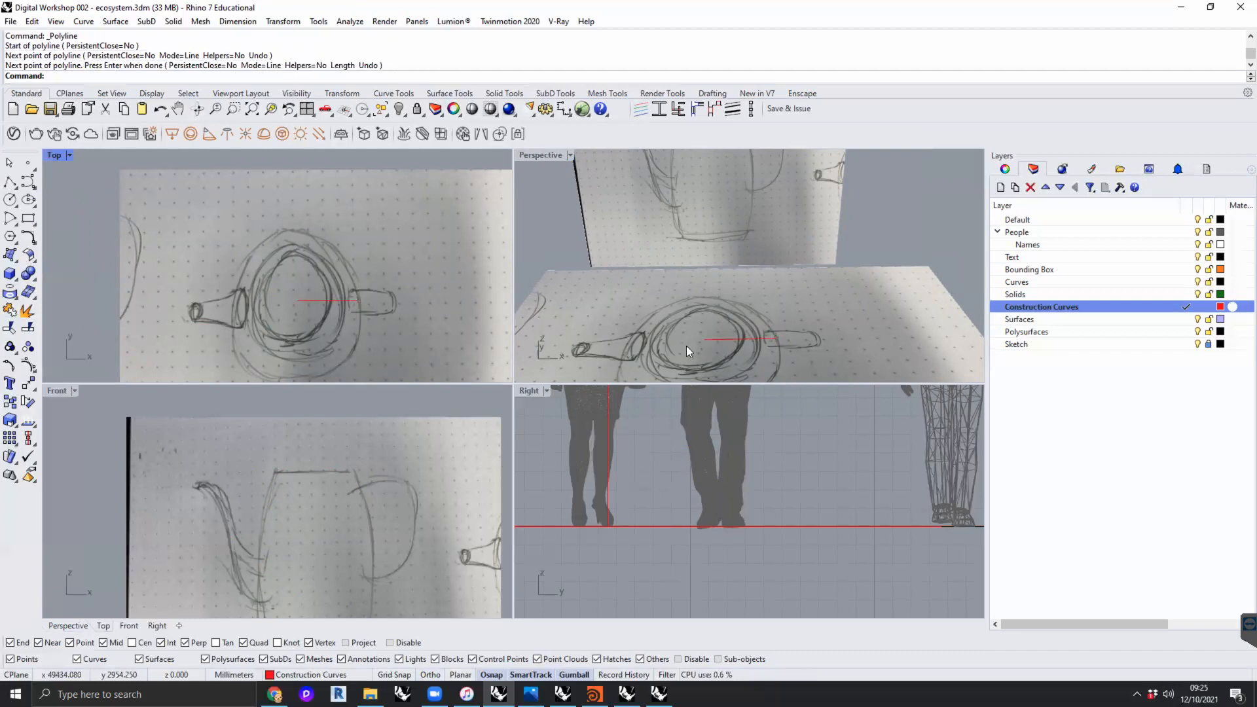
- Draw a vertical construction line about 425 mm tall from the jug's centre point up to the rim in the section sketch
{"action": "key", "text": "Return"}
{"action": "left_click", "coordinate": [706, 341]}
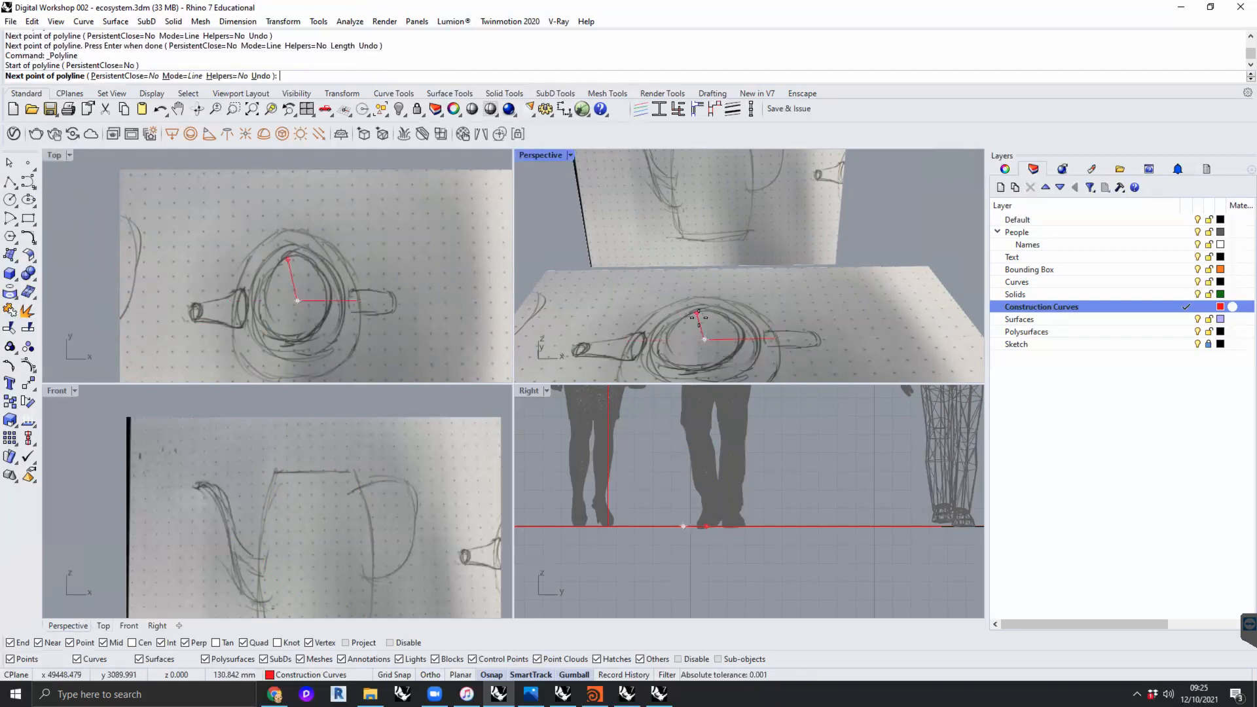
{"action": "key", "text": "F8"}
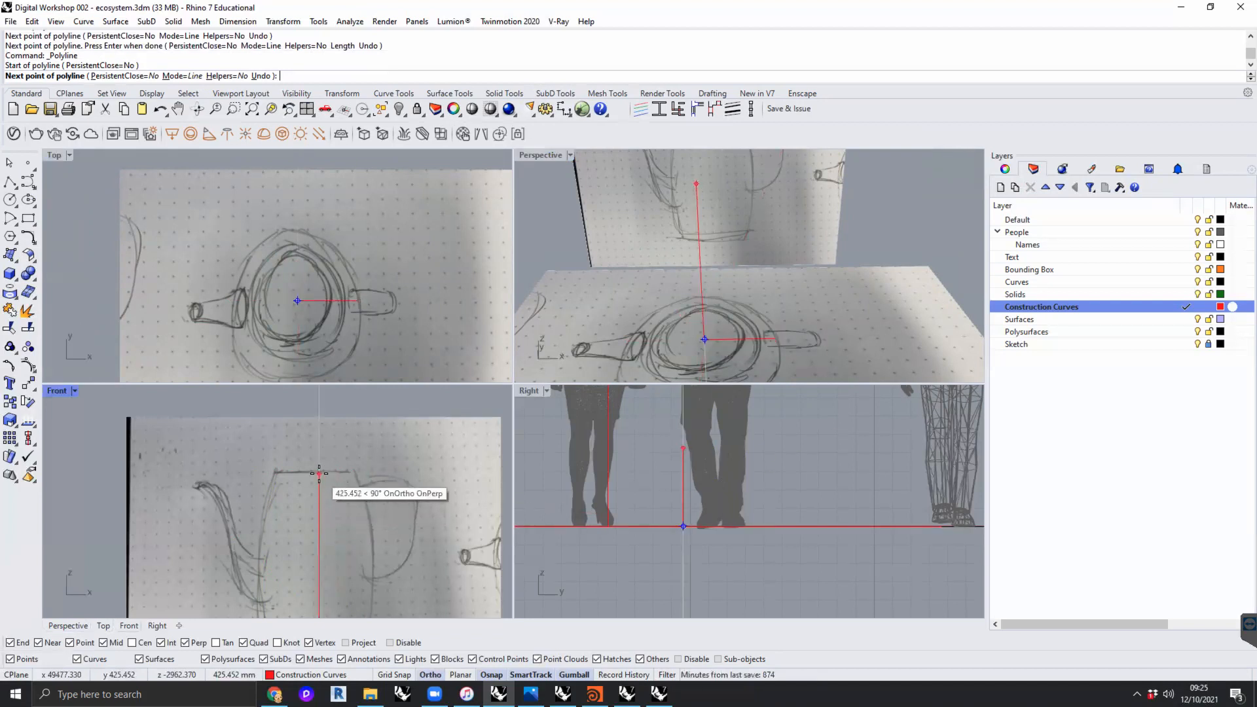
{"action": "left_click", "coordinate": [319, 472]}
{"action": "key", "text": "Return"}
- Sketch a degree-3 profile curve in the section plane, starting at the horizontal line's outer end, rising vertically and ending about 84 mm inward
{"action": "scroll", "coordinate": [335, 503], "scroll_direction": "down", "scroll_amount": 3}
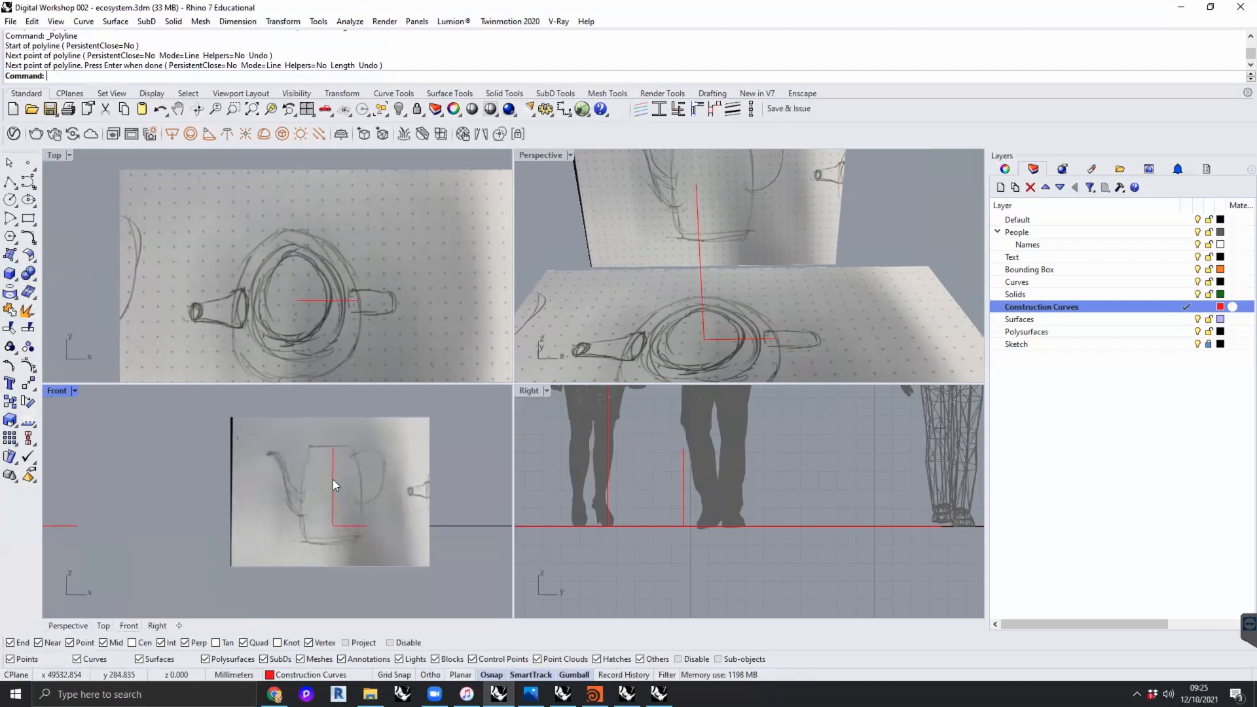
{"action": "right_click_drag", "start_coordinate": [351, 504], "coordinate": [342, 518]}
{"action": "scroll", "coordinate": [701, 235], "scroll_direction": "down", "scroll_amount": 2}
{"action": "mouse_move", "coordinate": [707, 245]}
{"action": "right_mouse_down"}
{"action": "mouse_move", "coordinate": [686, 247]}
{"action": "mouse_move", "coordinate": [749, 275]}
{"action": "mouse_move", "coordinate": [712, 296]}
{"action": "mouse_move", "coordinate": [729, 312]}
{"action": "mouse_move", "coordinate": [726, 288]}
{"action": "right_mouse_up"}
{"action": "scroll", "coordinate": [702, 277], "scroll_direction": "down", "scroll_amount": 4}
{"action": "scroll", "coordinate": [713, 296], "scroll_direction": "up", "scroll_amount": 8}
{"action": "scroll", "coordinate": [723, 280], "scroll_direction": "down", "scroll_amount": 4}
{"action": "scroll", "coordinate": [331, 483], "scroll_direction": "up", "scroll_amount": 4}
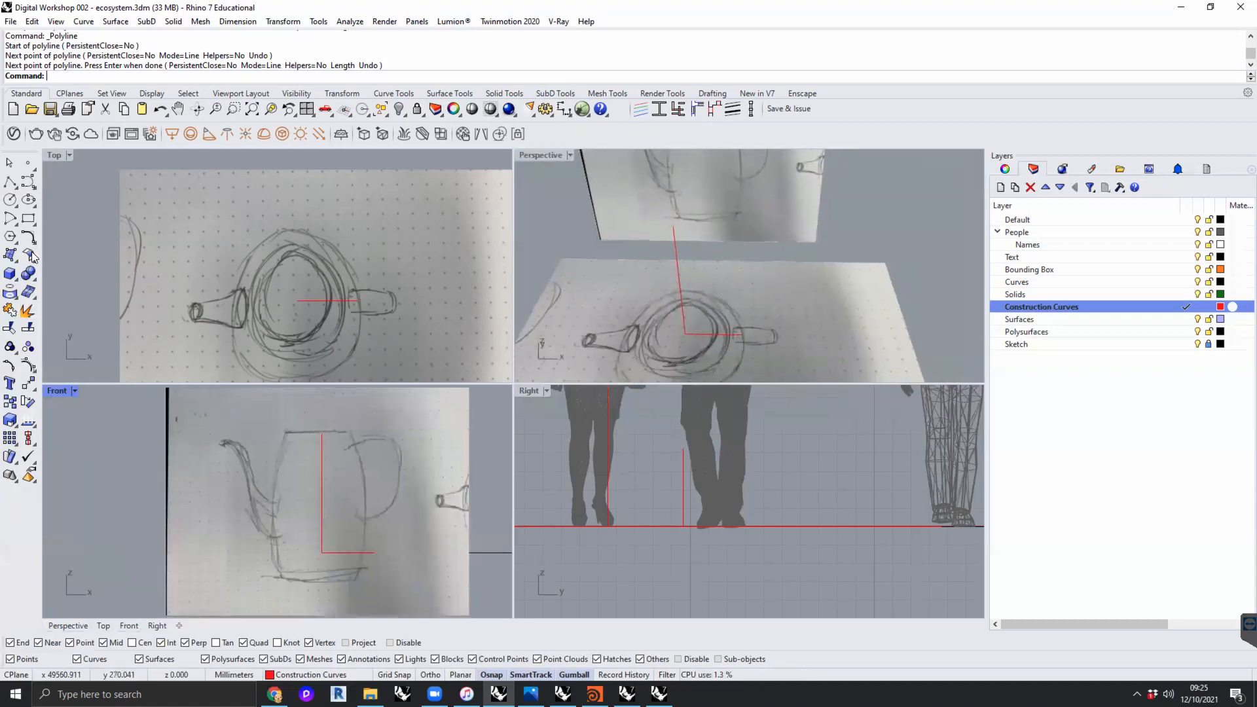
{"action": "left_click", "coordinate": [28, 182]}
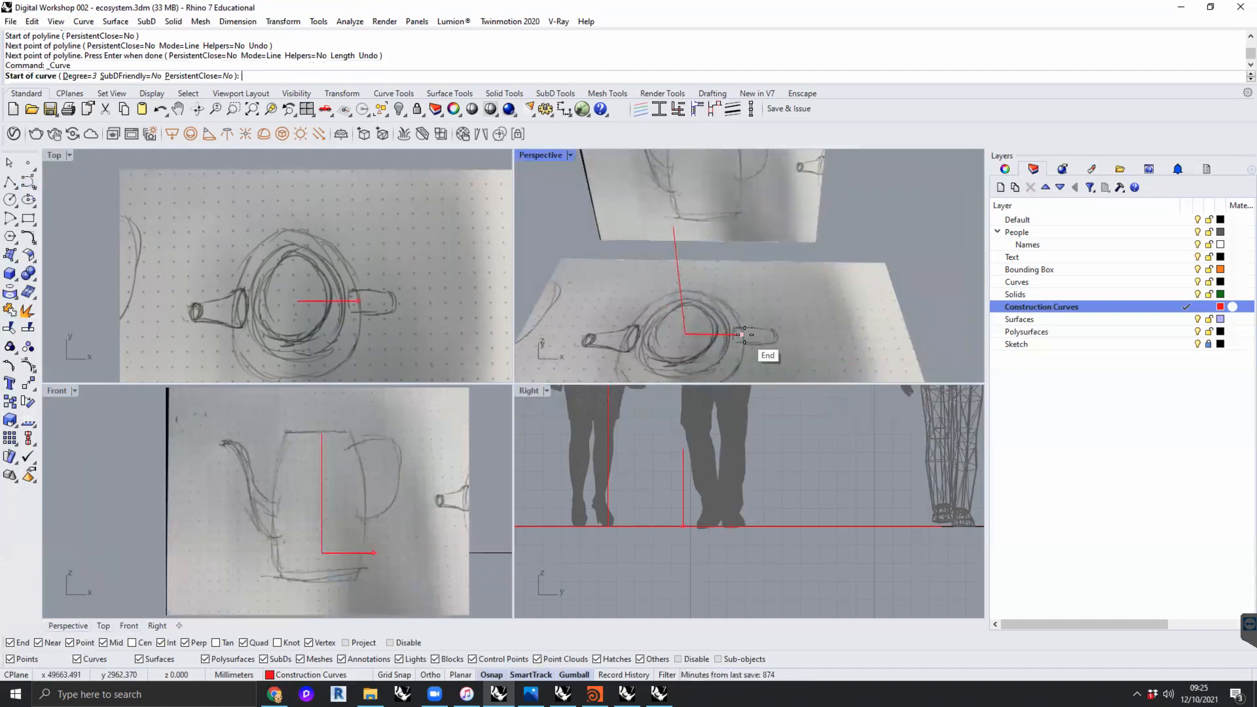
{"action": "left_click", "coordinate": [744, 335]}
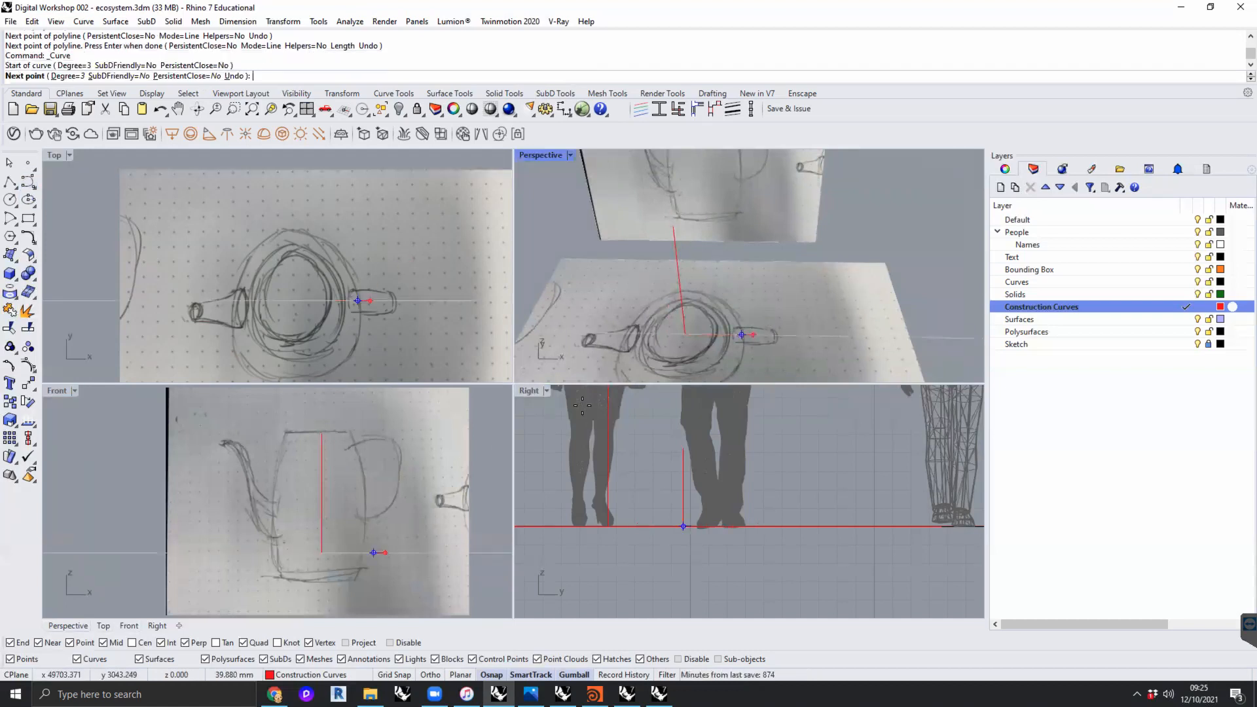
{"action": "left_click", "coordinate": [379, 470]}
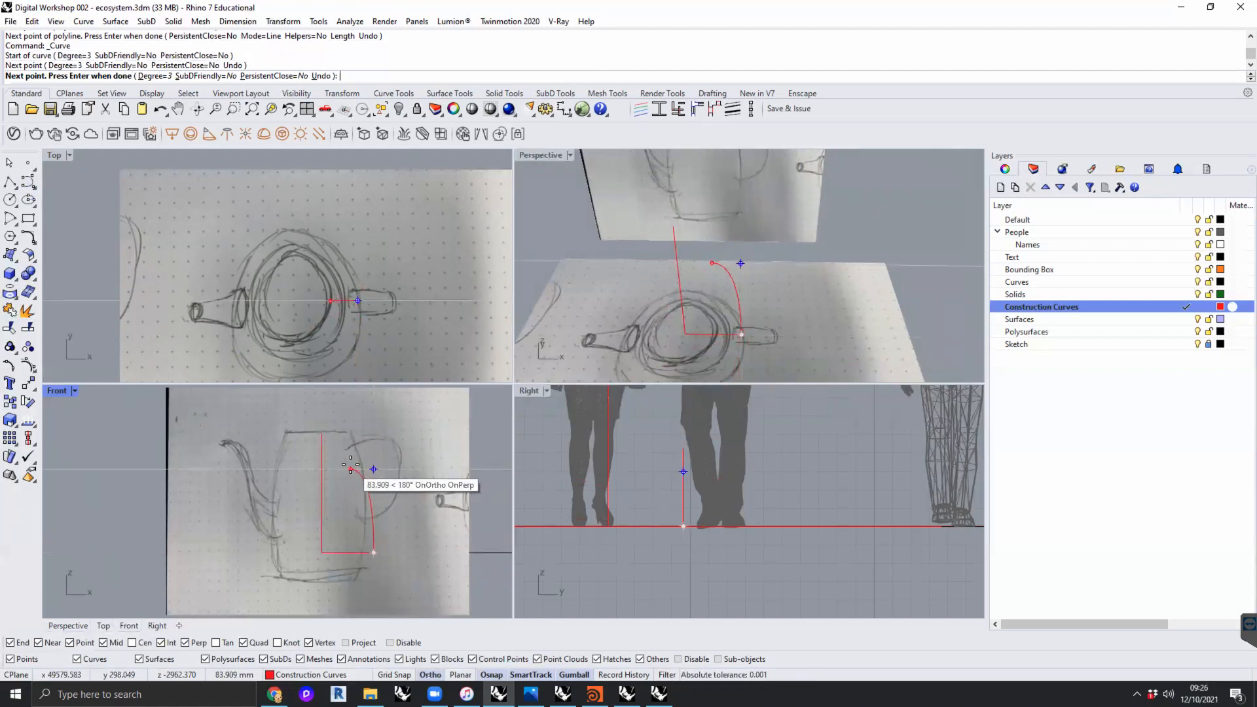
{"action": "left_click", "coordinate": [352, 468]}
{"action": "key", "text": "Return"}
- Move the profile curve's control points so it follows the handle-side wall of the jug from rim to base
{"action": "left_click", "coordinate": [363, 476]}
{"action": "left_click", "coordinate": [351, 469]}
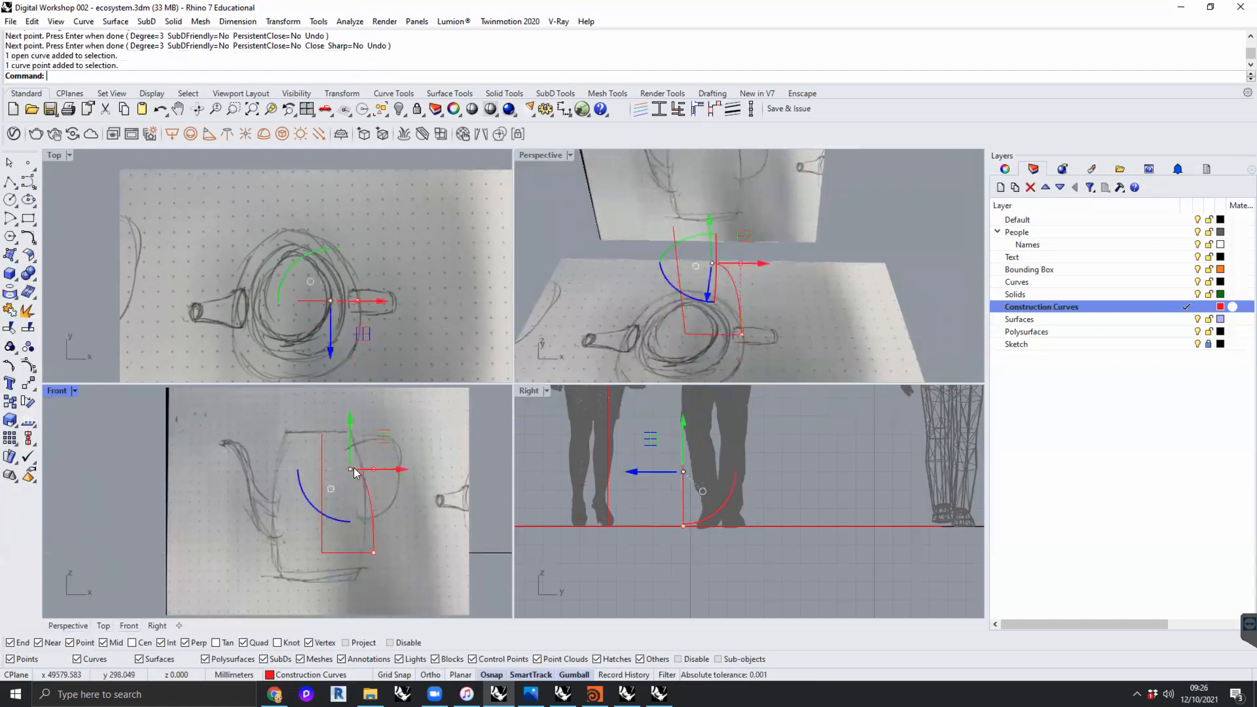
{"action": "left_click_drag", "start_coordinate": [351, 438], "coordinate": [350, 411]}
{"action": "left_click", "coordinate": [373, 470]}
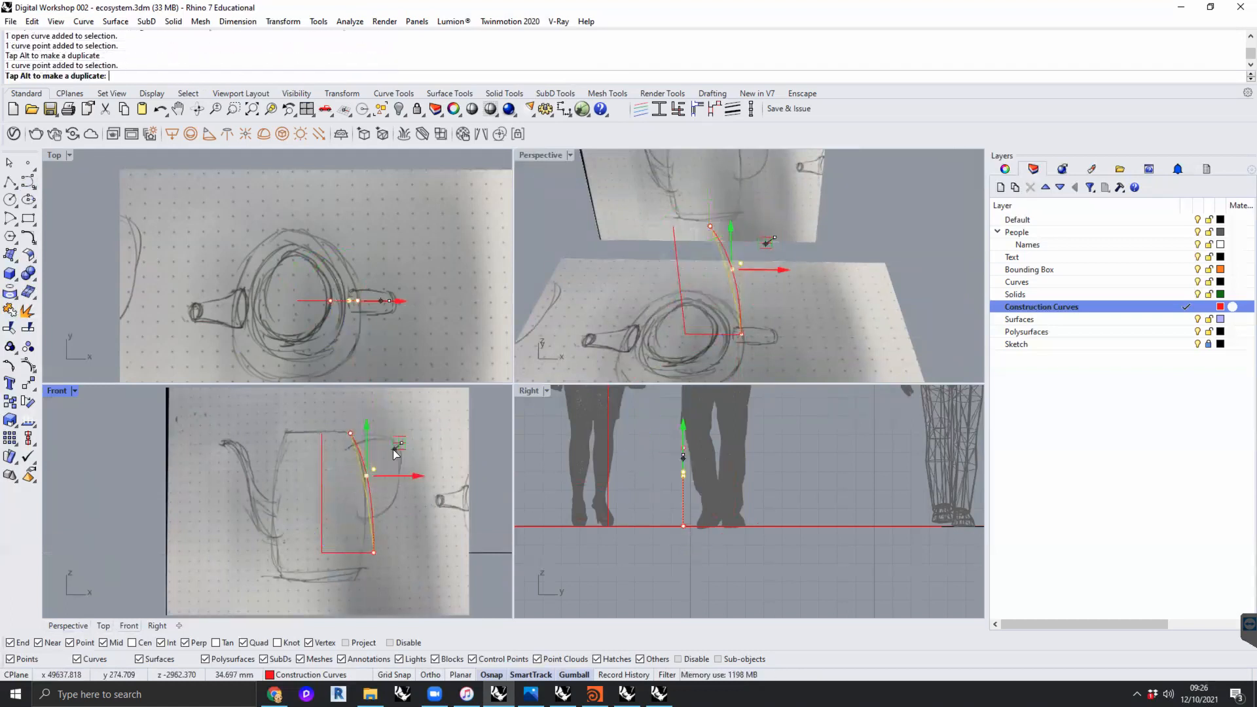
{"action": "mouse_move", "coordinate": [373, 552]}
{"action": "left_mouse_down"}
{"action": "mouse_move", "coordinate": [405, 524]}
{"action": "mouse_move", "coordinate": [395, 553]}
{"action": "left_mouse_up"}
{"action": "left_click", "coordinate": [399, 476]}
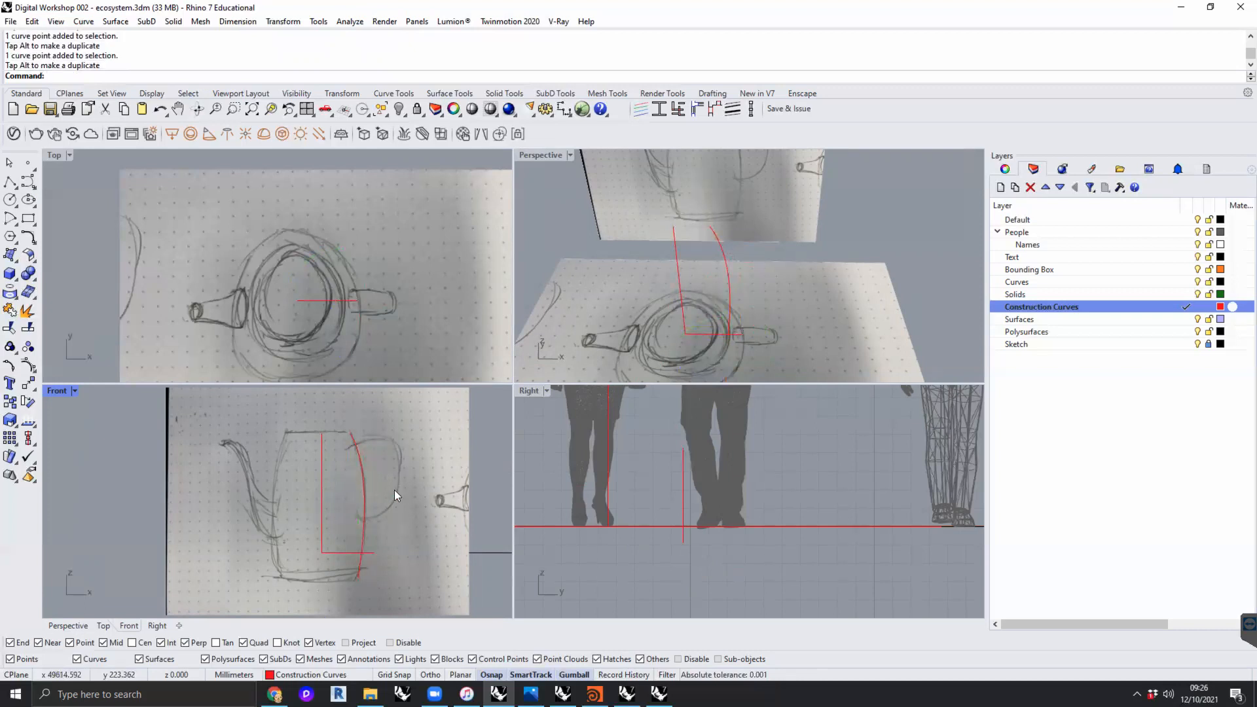
- Revolve the profile curve about the vertical construction line from a start angle of 0 through 360 degrees
{"action": "left_click", "coordinate": [728, 264]}
{"action": "mouse_move", "coordinate": [795, 262]}
{"action": "right_mouse_down"}
{"action": "mouse_move", "coordinate": [611, 259]}
{"action": "mouse_move", "coordinate": [682, 251]}
{"action": "mouse_move", "coordinate": [812, 281]}
{"action": "right_mouse_up"}
{"action": "key", "text": "Escape"}
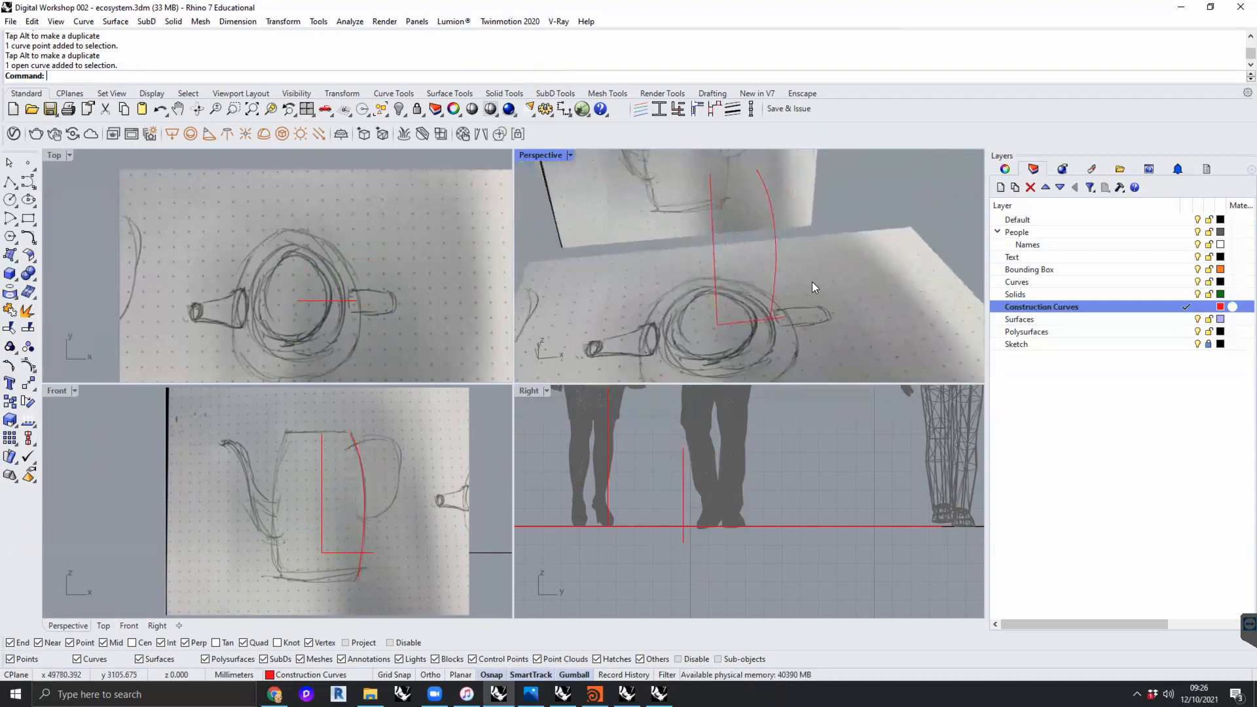
{"action": "type", "text": "Revolve"}
{"action": "key", "text": "Return"}
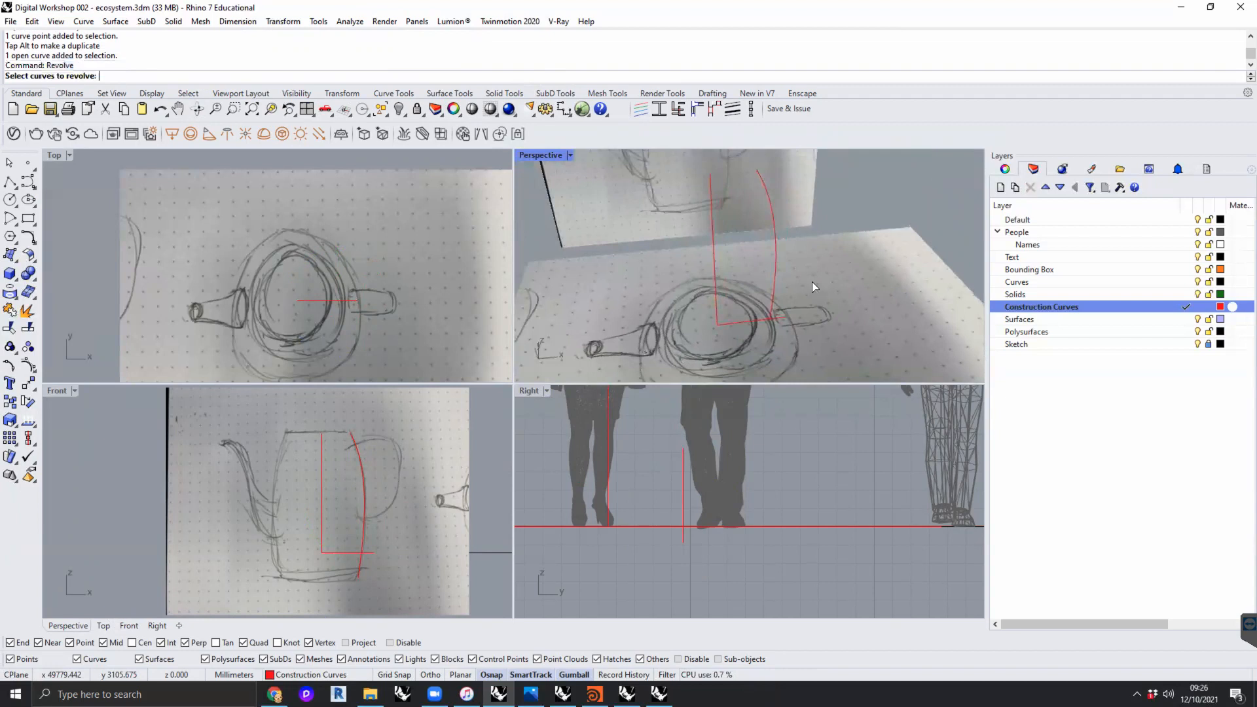
{"action": "left_click", "coordinate": [777, 274]}
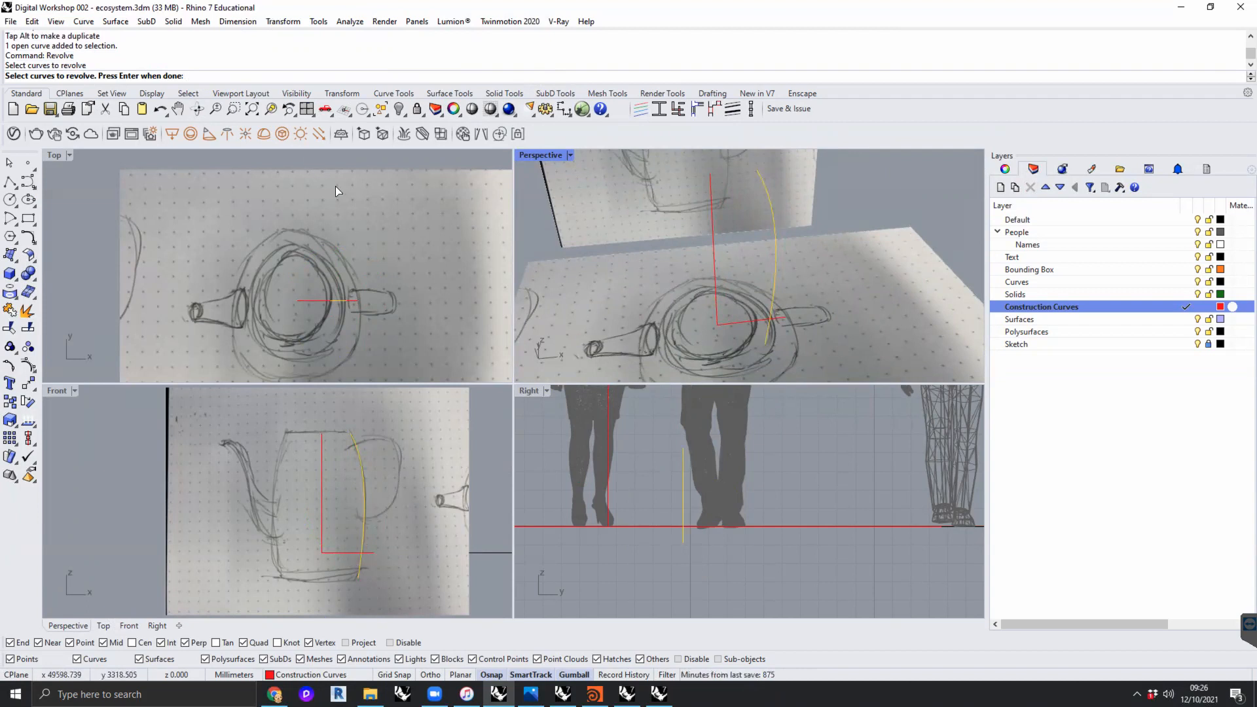
{"action": "key", "text": "Return"}
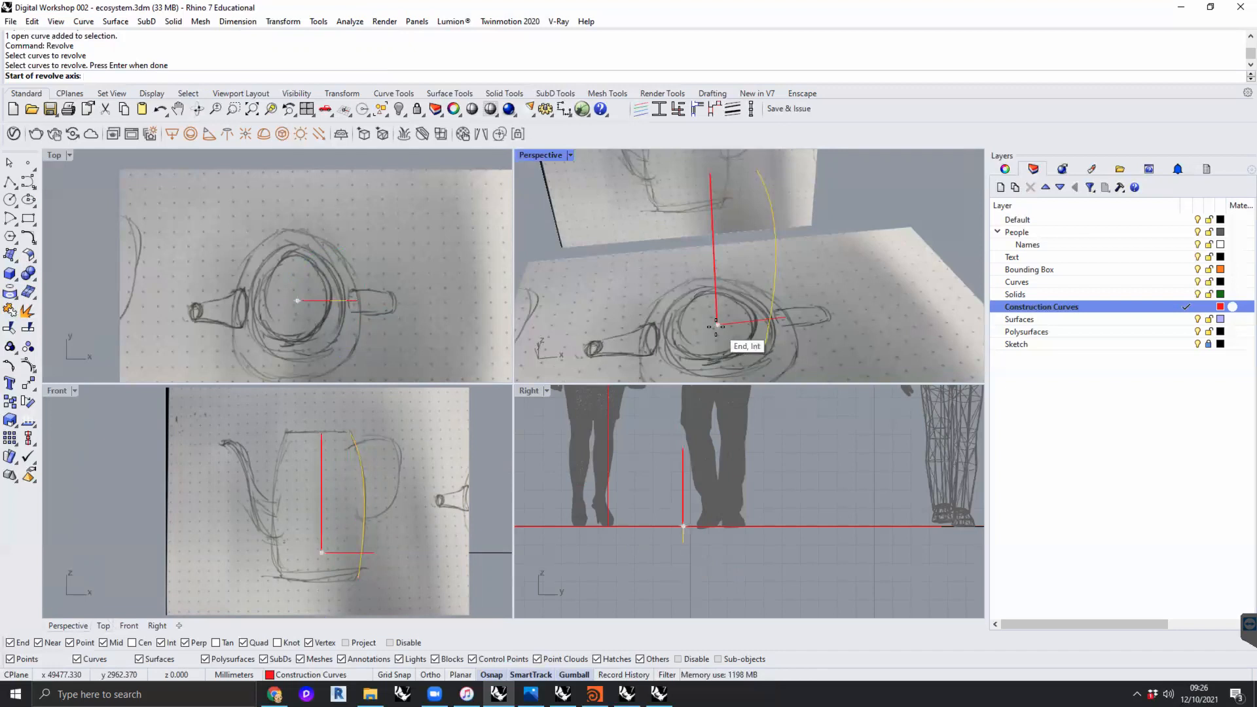
{"action": "left_click", "coordinate": [716, 326]}
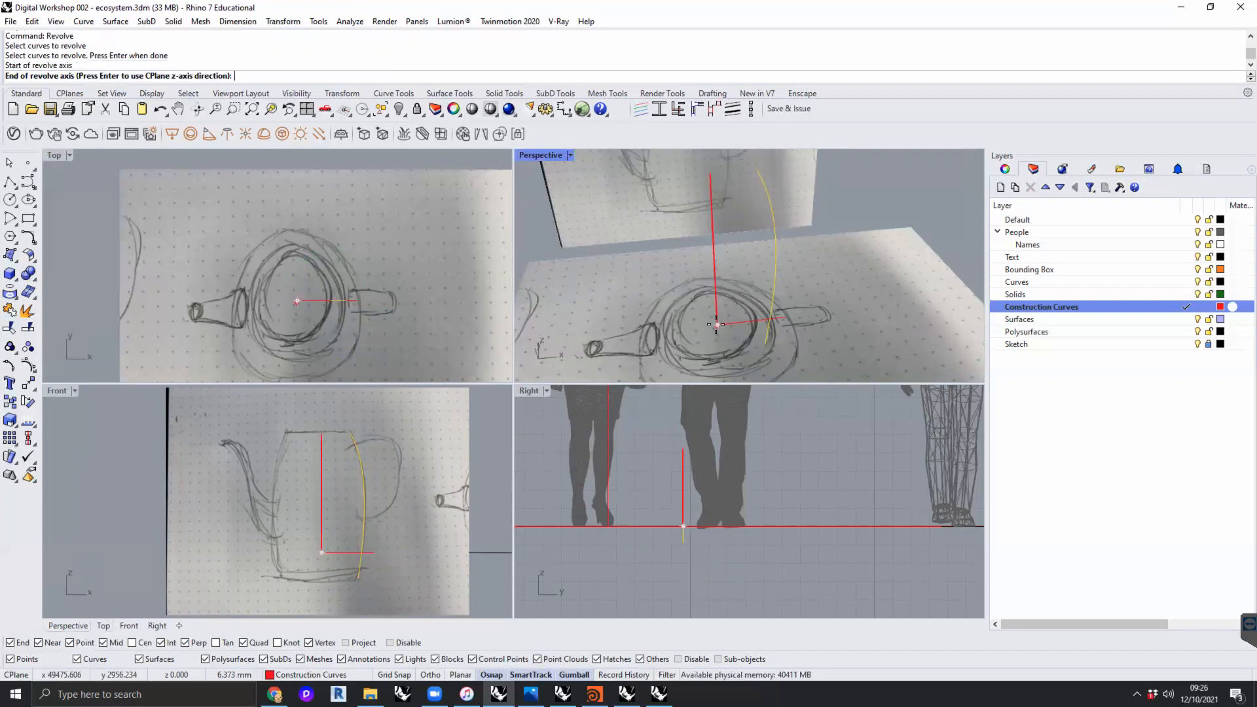
{"action": "left_click", "coordinate": [710, 174]}
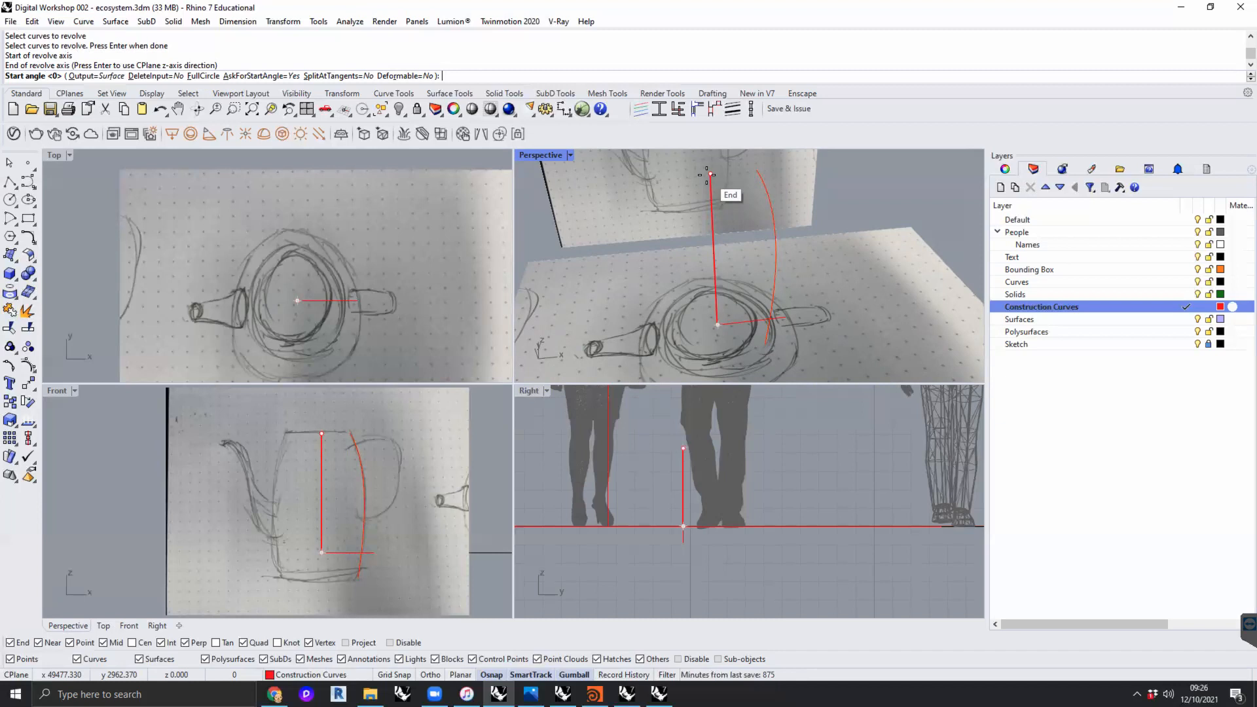
{"action": "key", "text": "Return"}
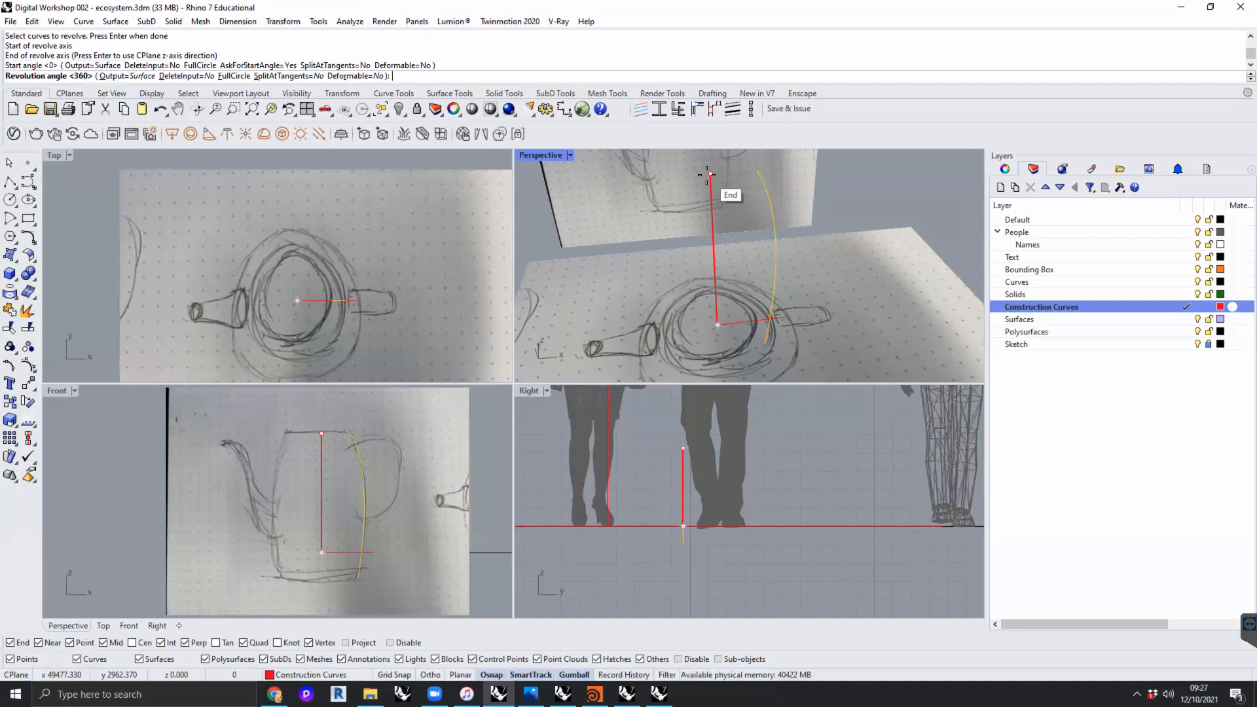
{"action": "key", "text": "Return"}
{"action": "right_click_drag", "start_coordinate": [745, 257], "coordinate": [794, 331]}
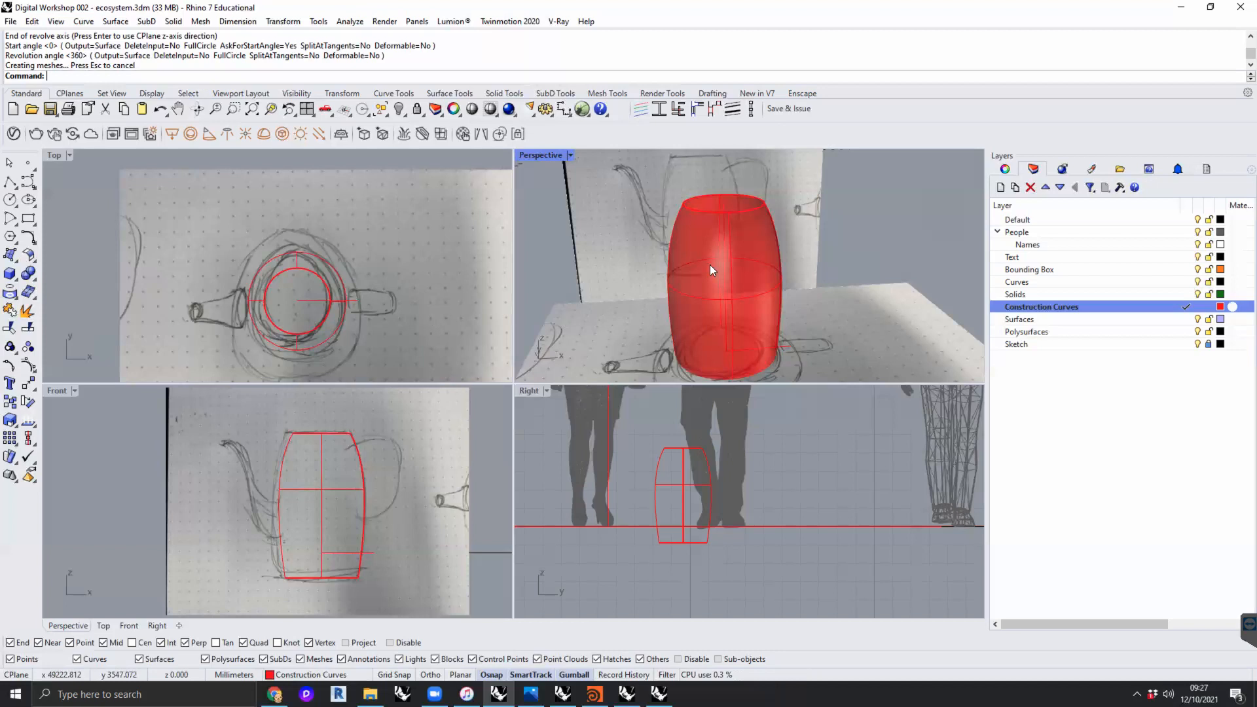
- Delete the revolved body surface and its profile curve, keeping the two construction lines
{"action": "right_click_drag", "start_coordinate": [391, 483], "coordinate": [405, 452]}
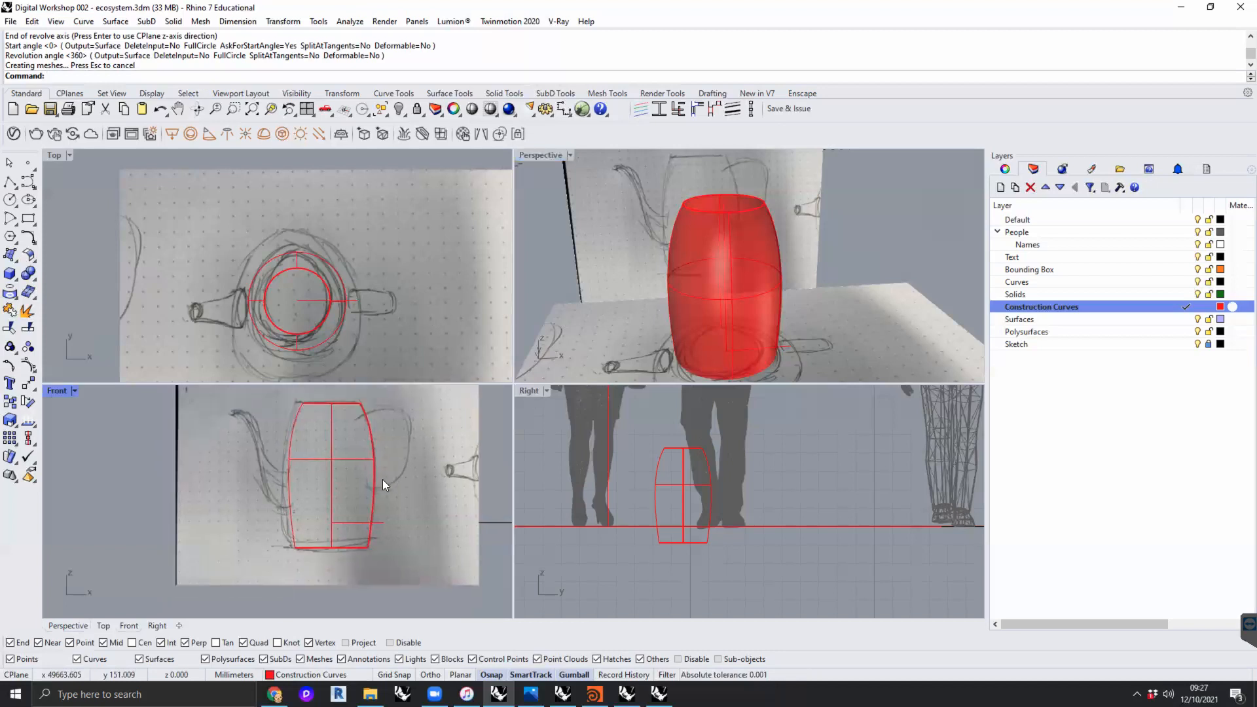
{"action": "scroll", "coordinate": [407, 472], "scroll_direction": "up", "scroll_amount": 2}
{"action": "right_click_drag", "start_coordinate": [169, 401], "coordinate": [126, 430]}
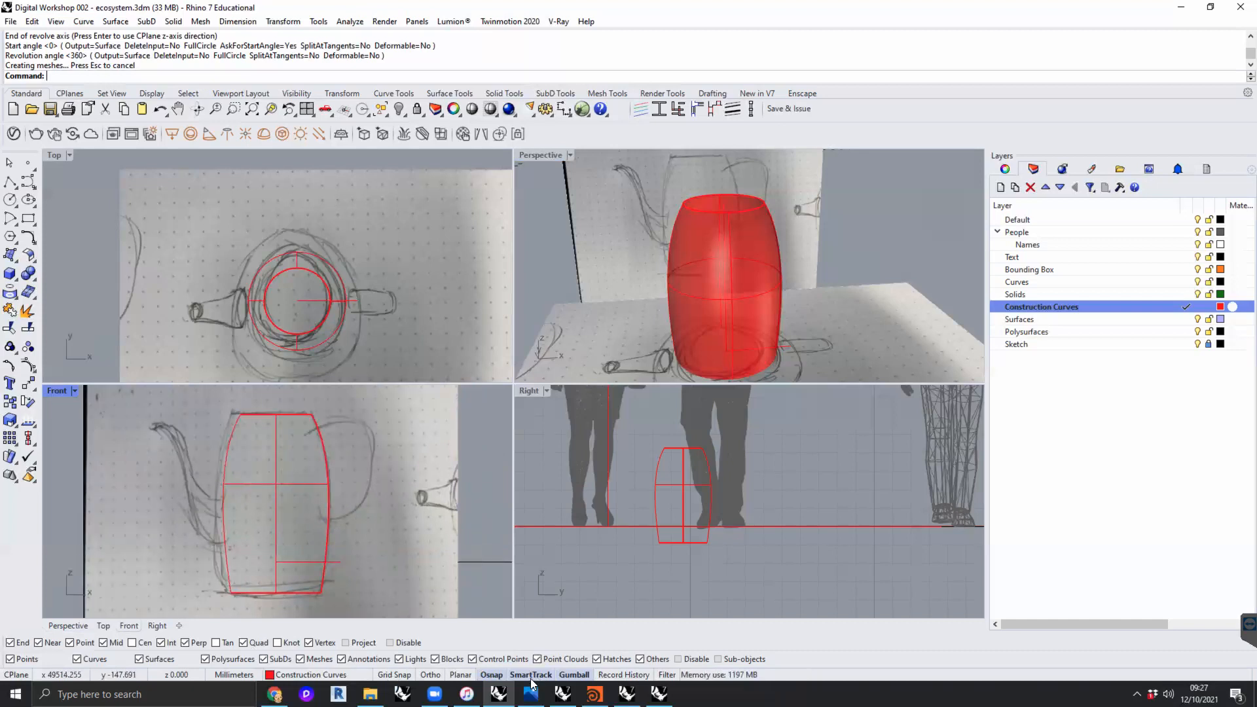
{"action": "left_click", "coordinate": [300, 485]}
{"action": "key", "text": "Delete"}
{"action": "left_click", "coordinate": [332, 500]}
{"action": "key", "text": "Delete"}
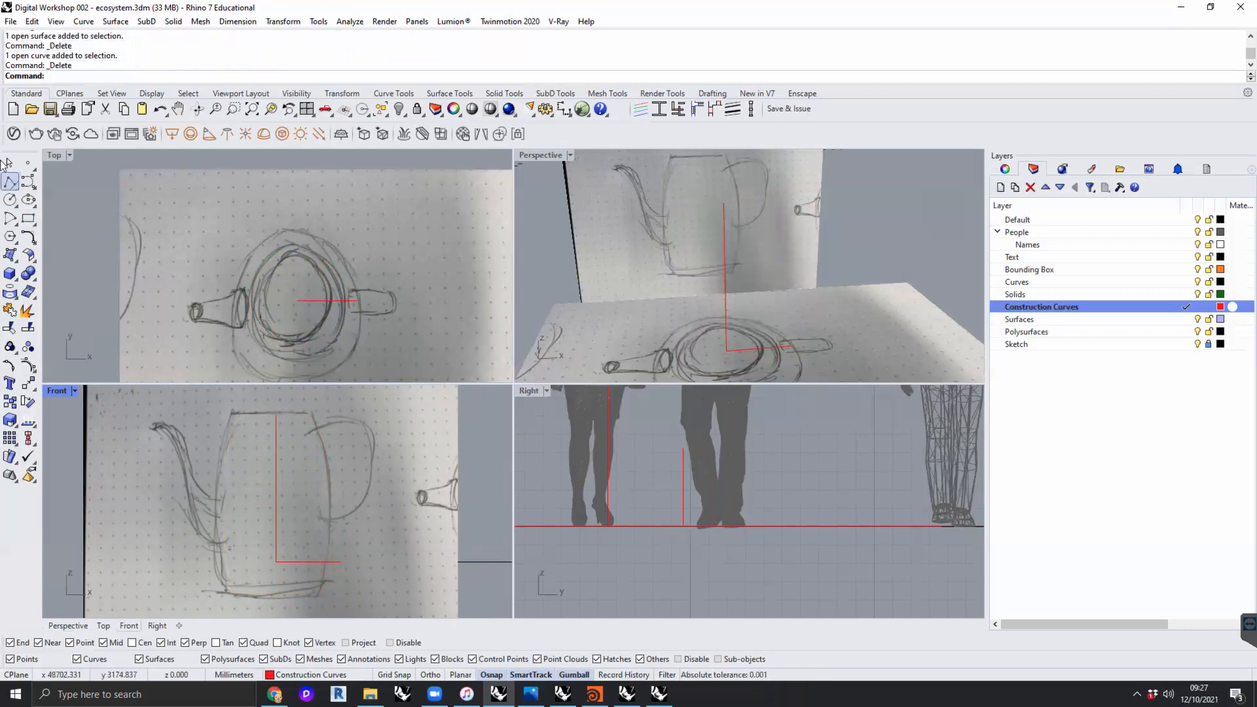
- Sketch a degree-3 curve from the horizontal construction line's outer end, rising vertically about 230 mm and ending about 80 mm inward
{"action": "left_click", "coordinate": [28, 181]}
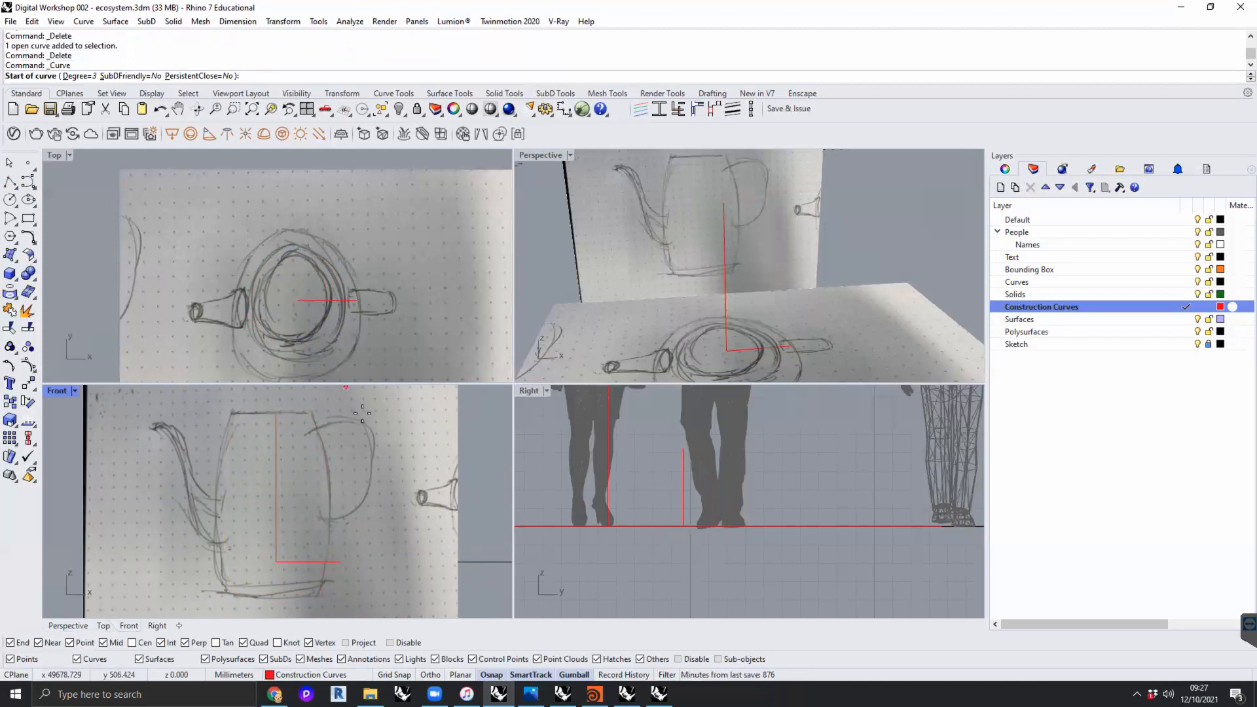
{"action": "left_click", "coordinate": [790, 345]}
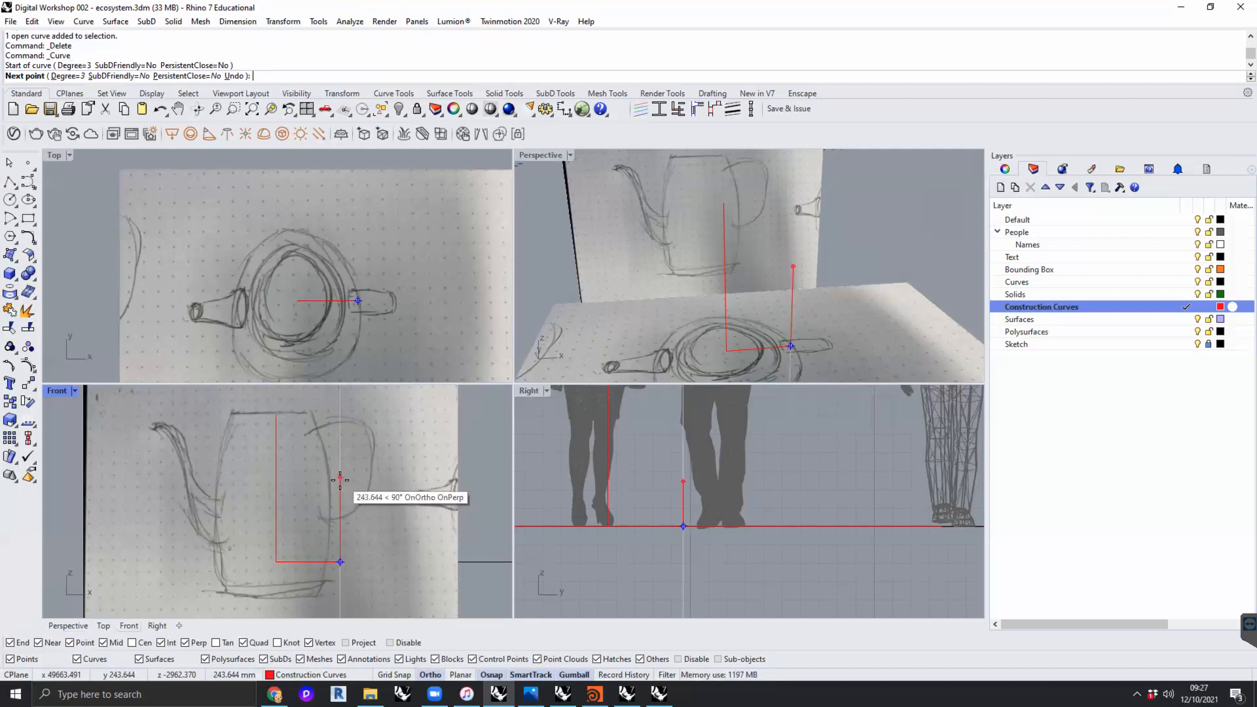
{"action": "left_click", "coordinate": [340, 481]}
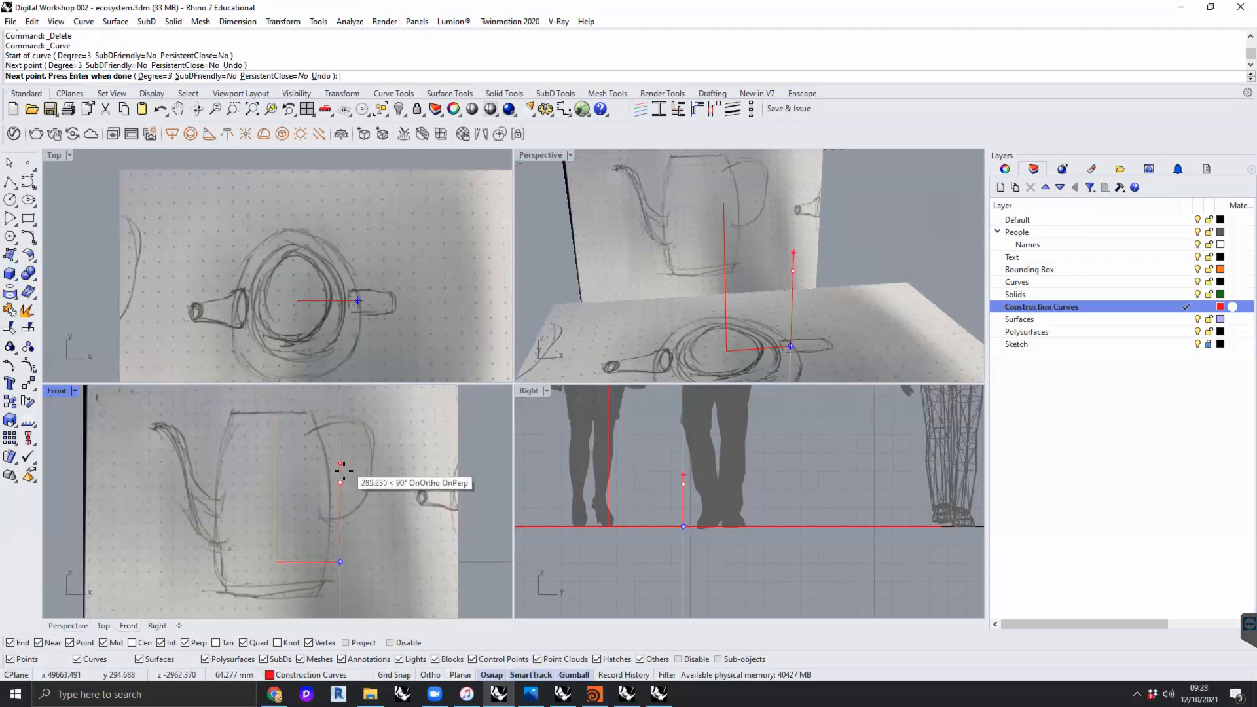
{"action": "key", "text": "shift"}
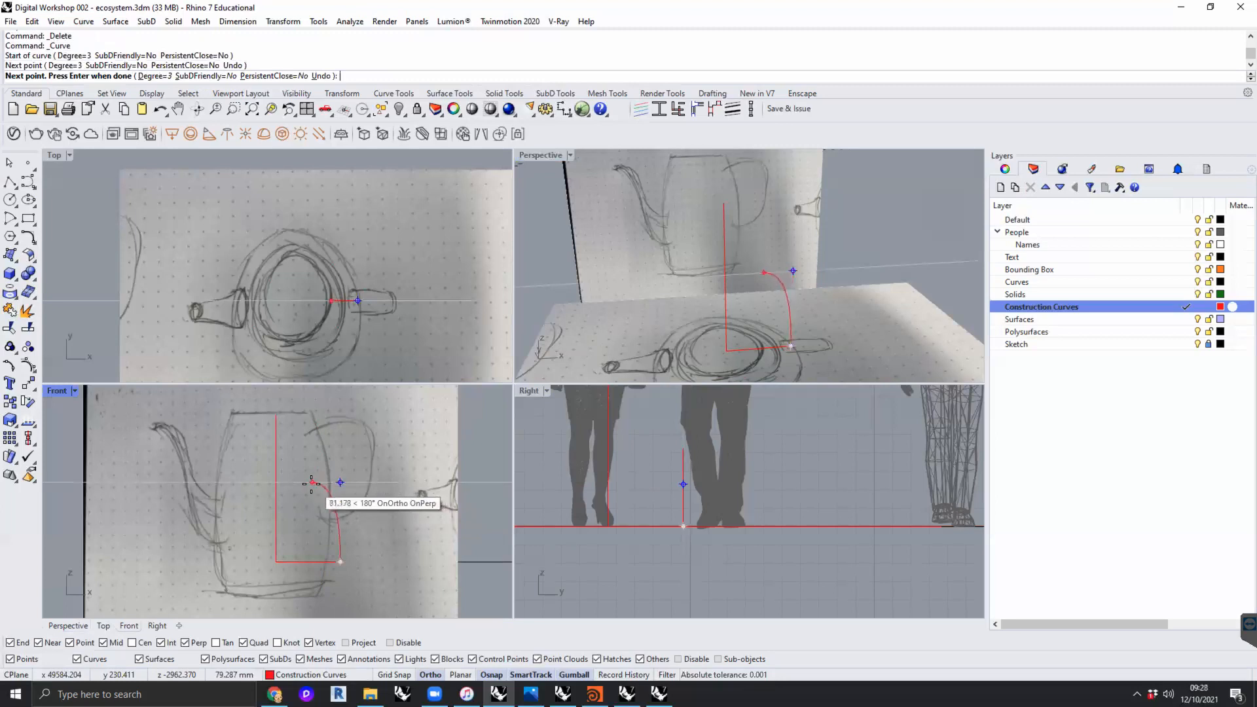
{"action": "left_click", "coordinate": [312, 483], "text": "shift"}
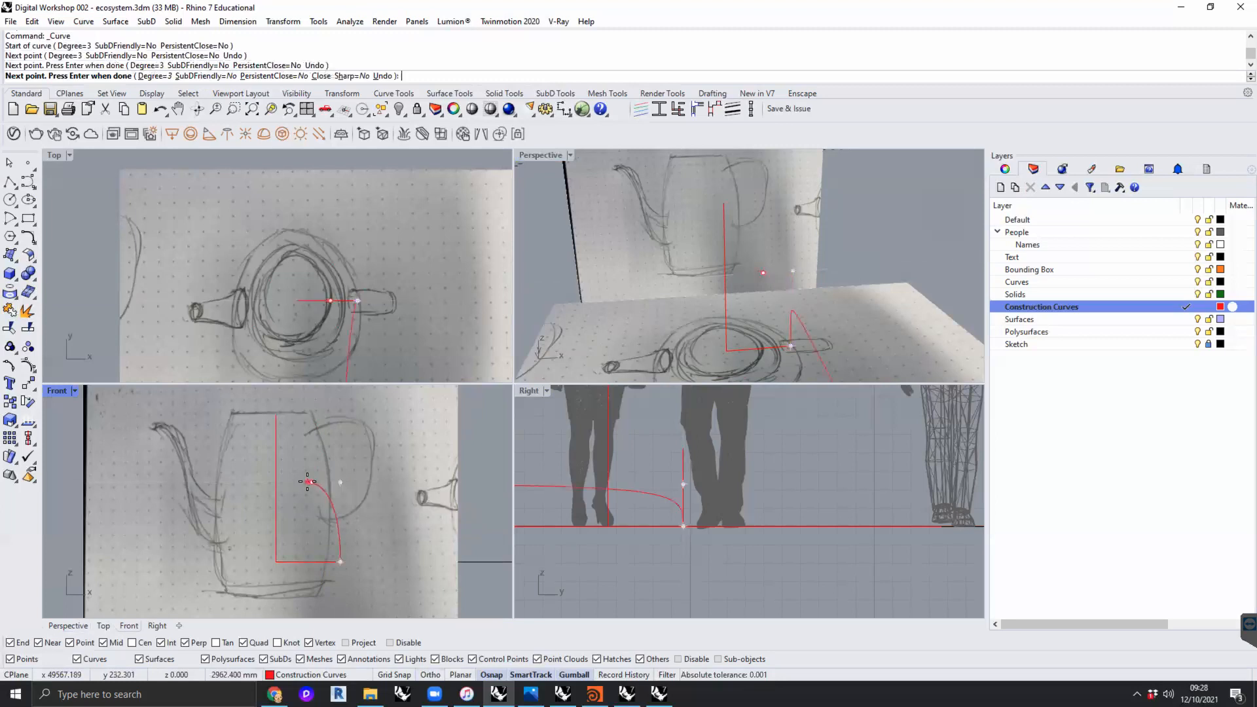
{"action": "key", "text": "Return"}
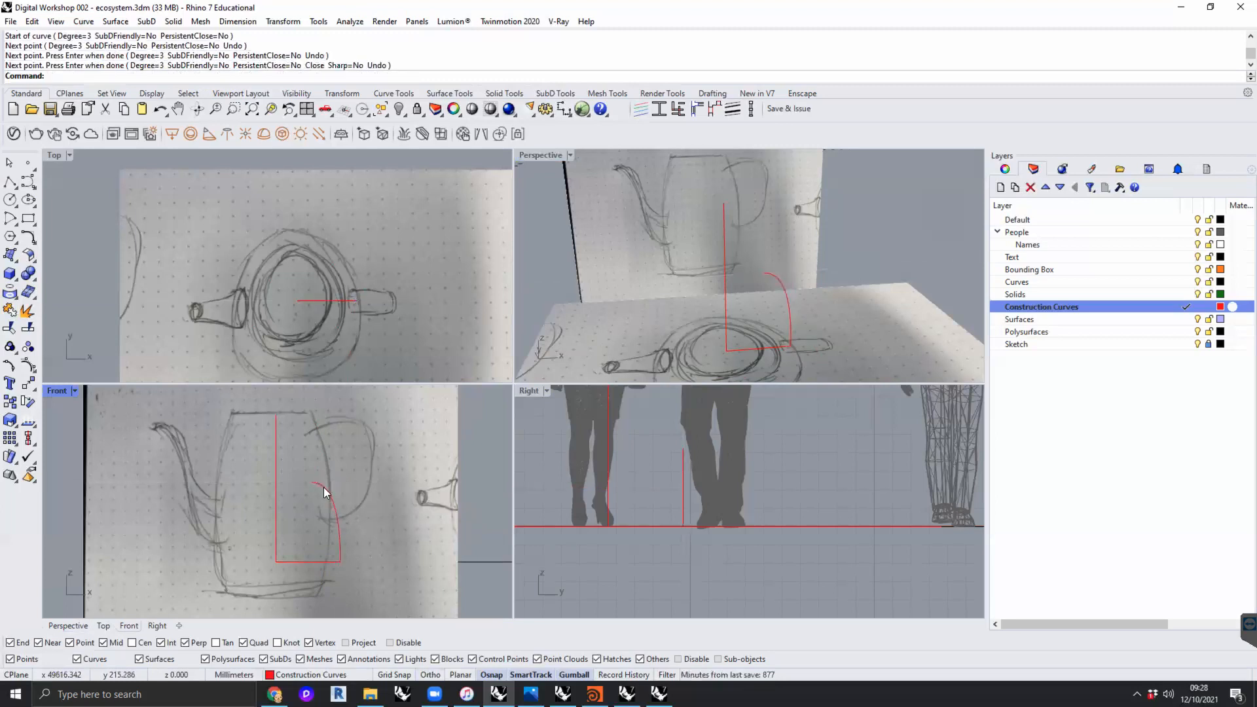
- Move the new curve's control points so it traces the handle-side wall of the section sketch from rim to base
{"action": "left_click", "coordinate": [323, 488]}
{"action": "left_click", "coordinate": [313, 482]}
{"action": "left_click_drag", "start_coordinate": [342, 438], "coordinate": [341, 387]}
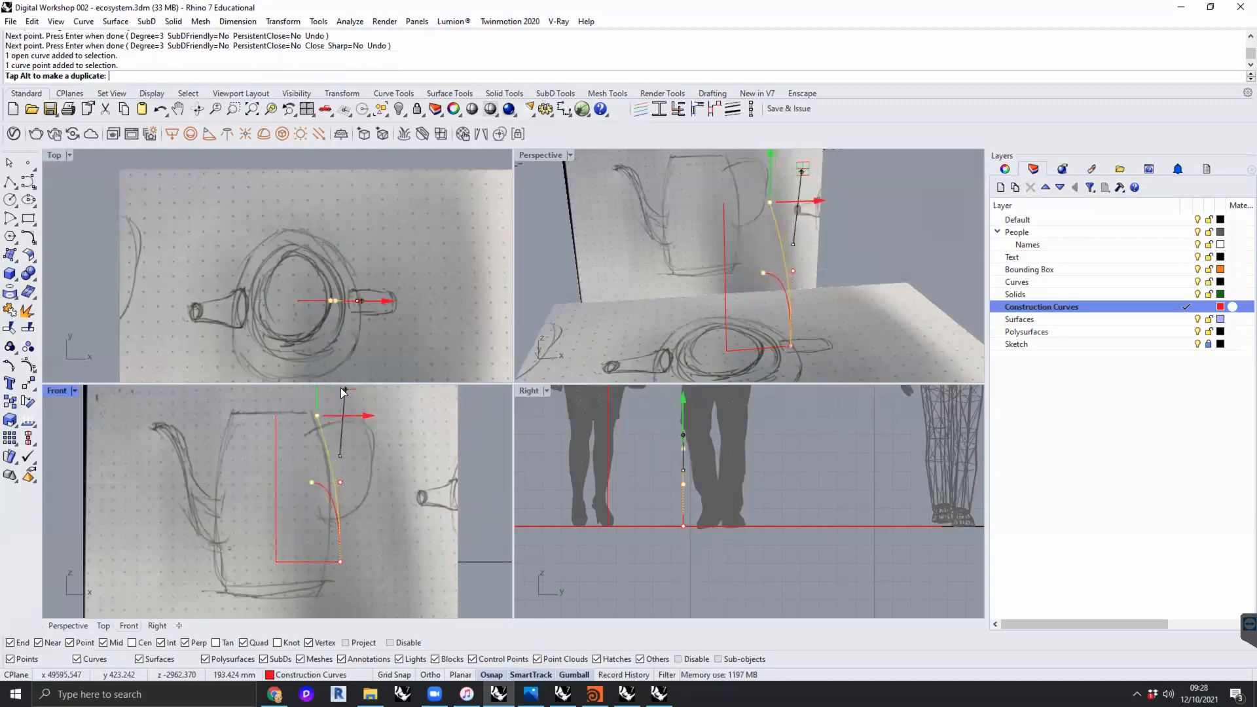
{"action": "left_click", "coordinate": [340, 482]}
{"action": "left_click_drag", "start_coordinate": [341, 483], "coordinate": [356, 563]}
{"action": "left_click", "coordinate": [406, 530]}
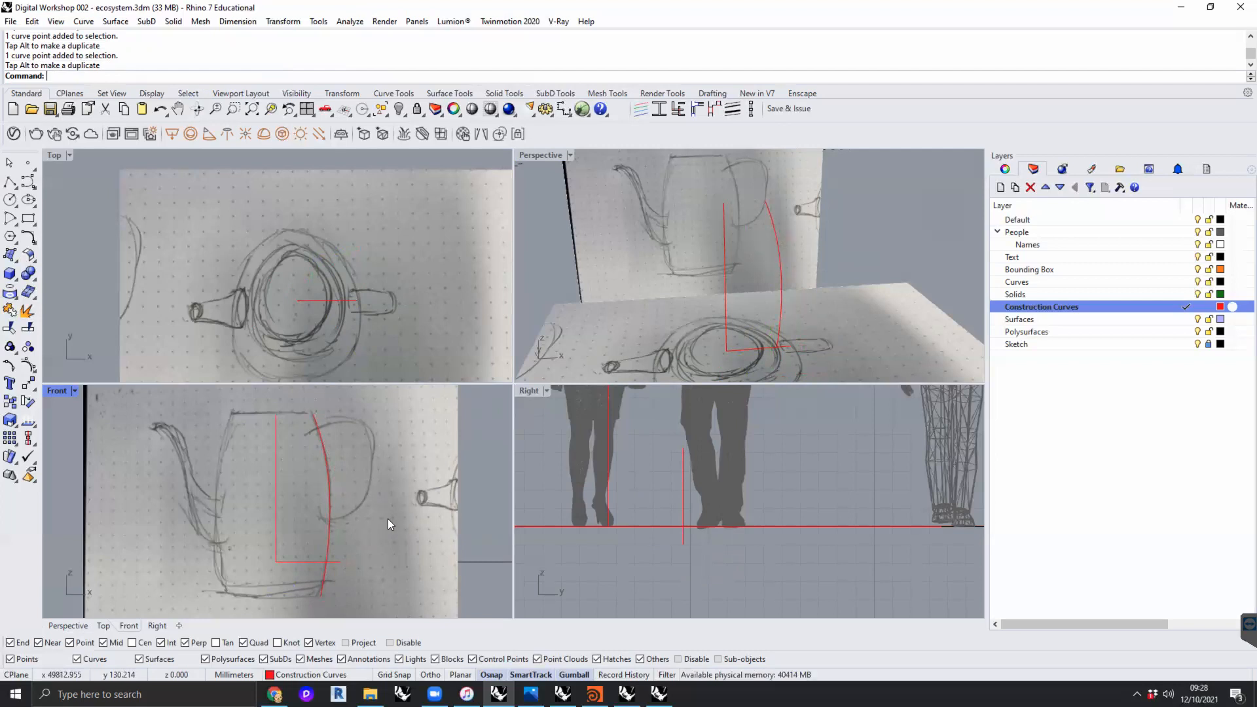
- Revolve the traced wall curve about the vertical construction line from a start angle of 0 through 360 degrees
{"action": "type", "text": "revolve"}
{"action": "key", "text": "Return"}
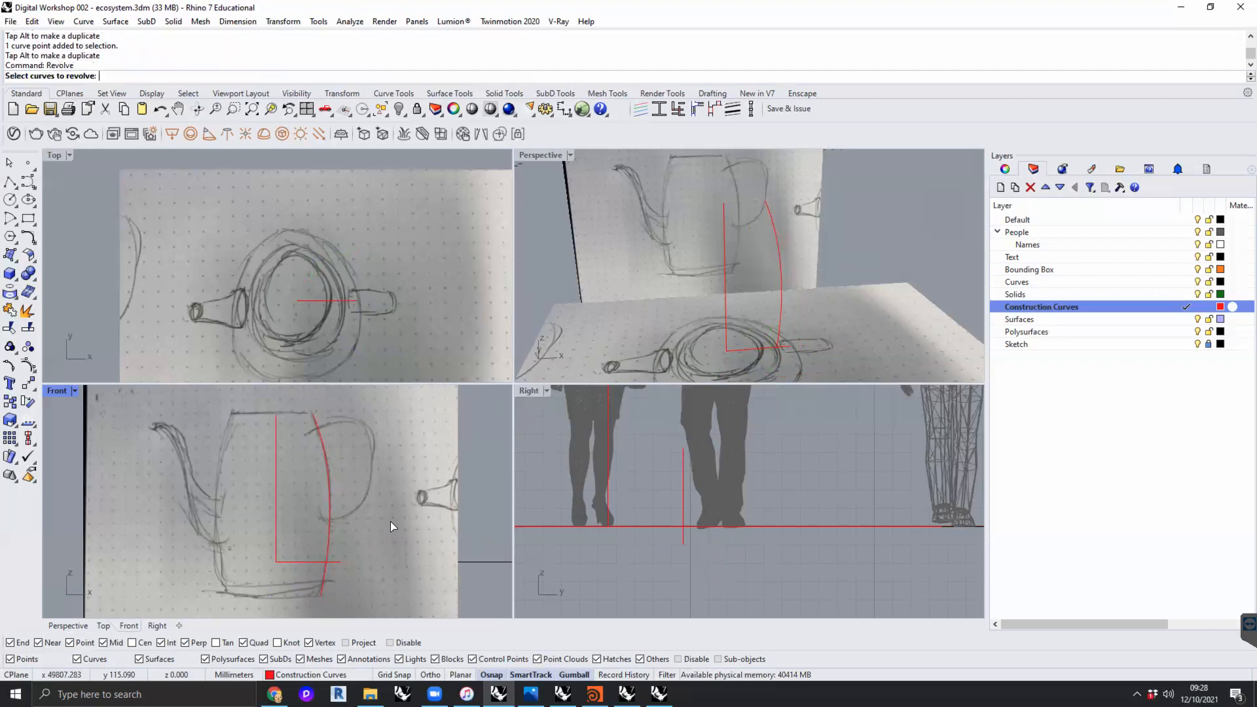
{"action": "left_click", "coordinate": [326, 492]}
{"action": "key", "text": "Return"}
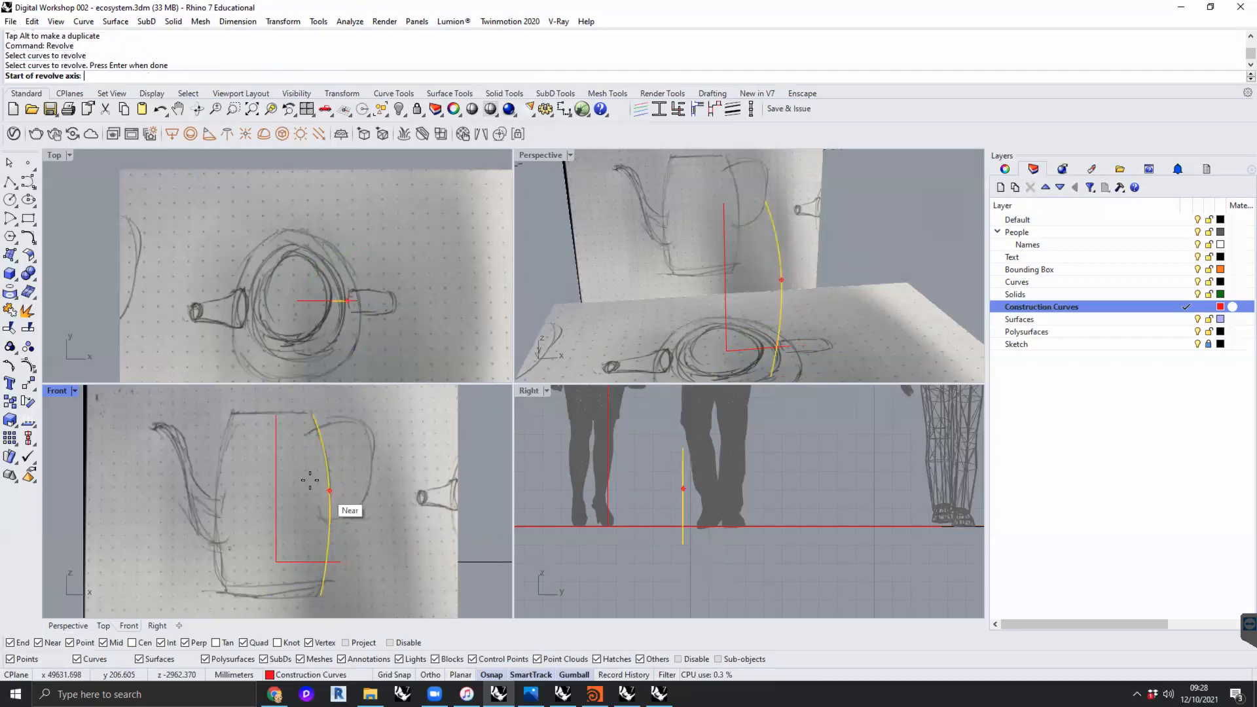
{"action": "left_click", "coordinate": [276, 561]}
{"action": "left_click", "coordinate": [277, 414]}
{"action": "key", "text": "Return"}
{"action": "key", "text": "Return"}
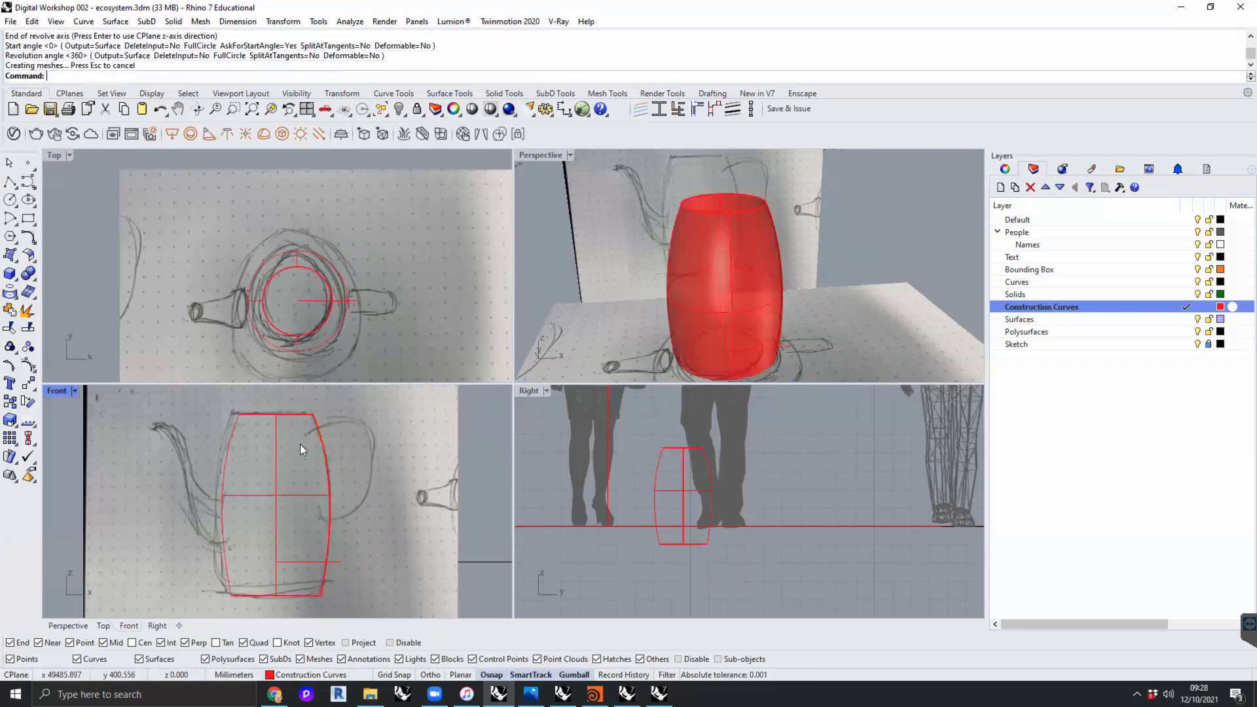
- Examine the revolved body and its profile curve against the plan and section sketches
{"action": "mouse_move", "coordinate": [819, 261]}
{"action": "right_mouse_down"}
{"action": "mouse_move", "coordinate": [796, 251]}
{"action": "mouse_move", "coordinate": [806, 275]}
{"action": "right_mouse_up"}
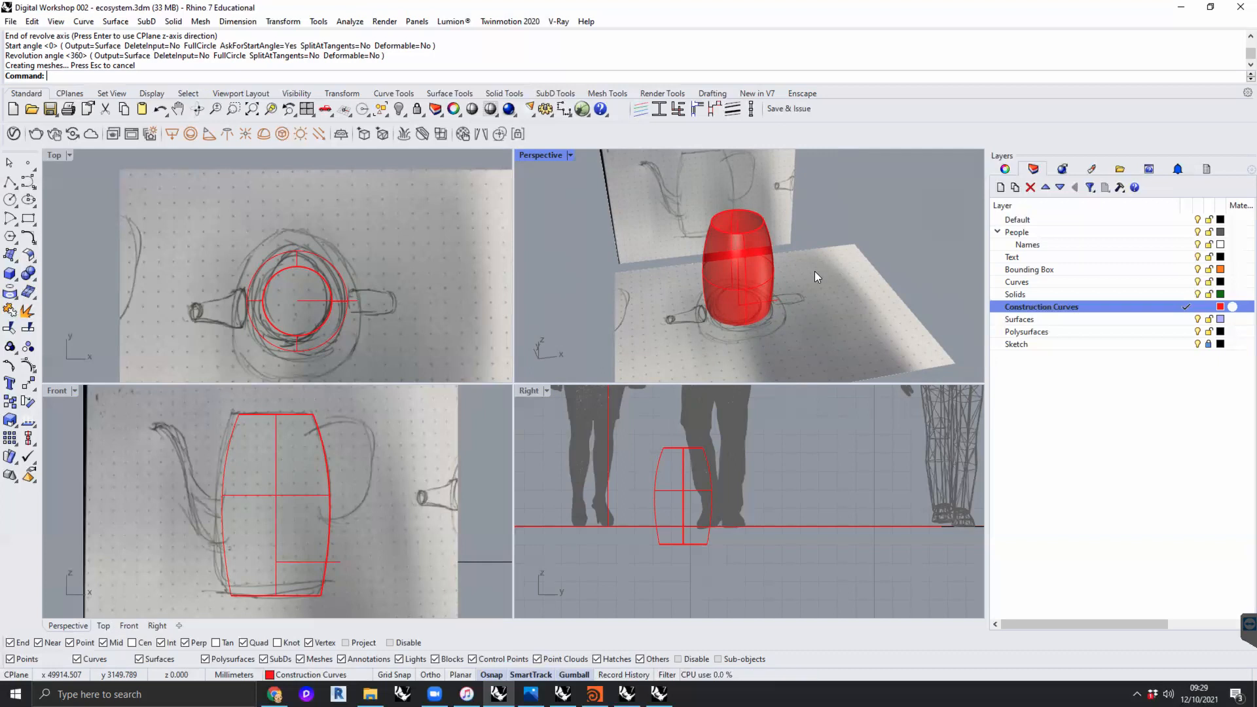
{"action": "left_click", "coordinate": [1087, 423]}
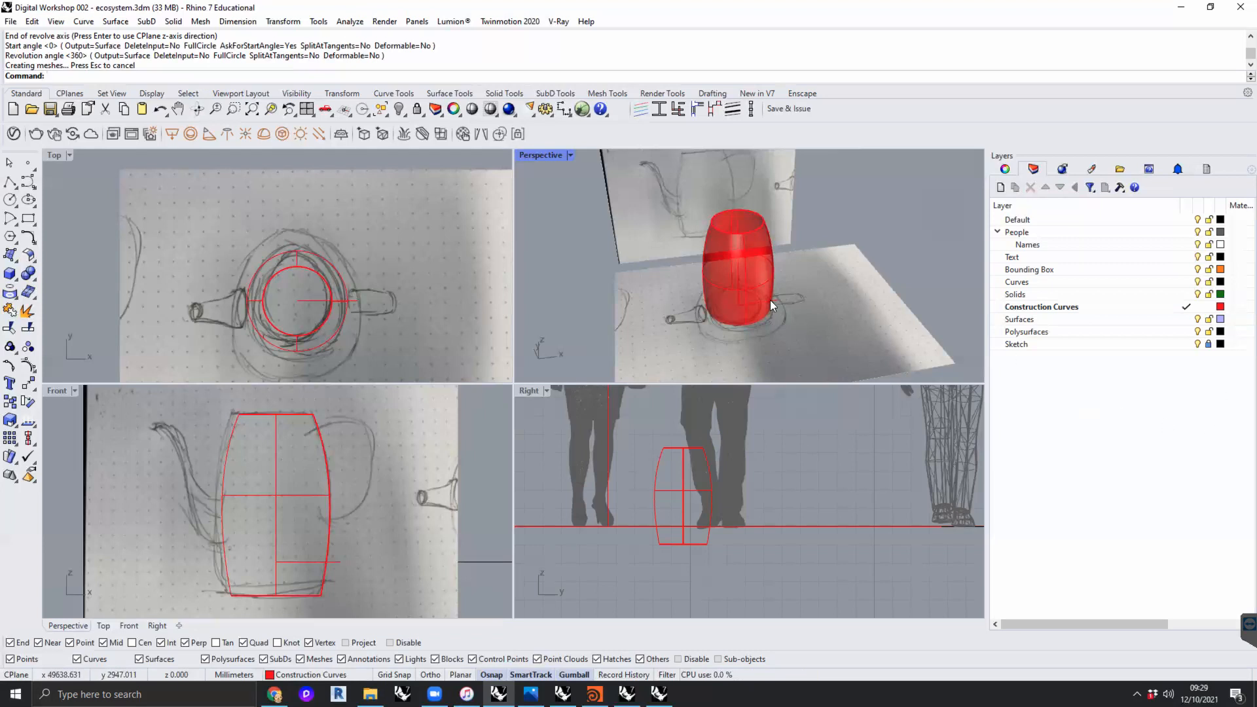
{"action": "scroll", "coordinate": [770, 300], "scroll_direction": "down", "scroll_amount": 4}
{"action": "scroll", "coordinate": [806, 286], "scroll_direction": "up", "scroll_amount": 8}
{"action": "right_click_drag", "start_coordinate": [792, 299], "coordinate": [749, 306]}
{"action": "scroll", "coordinate": [760, 316], "scroll_direction": "down", "scroll_amount": 3}
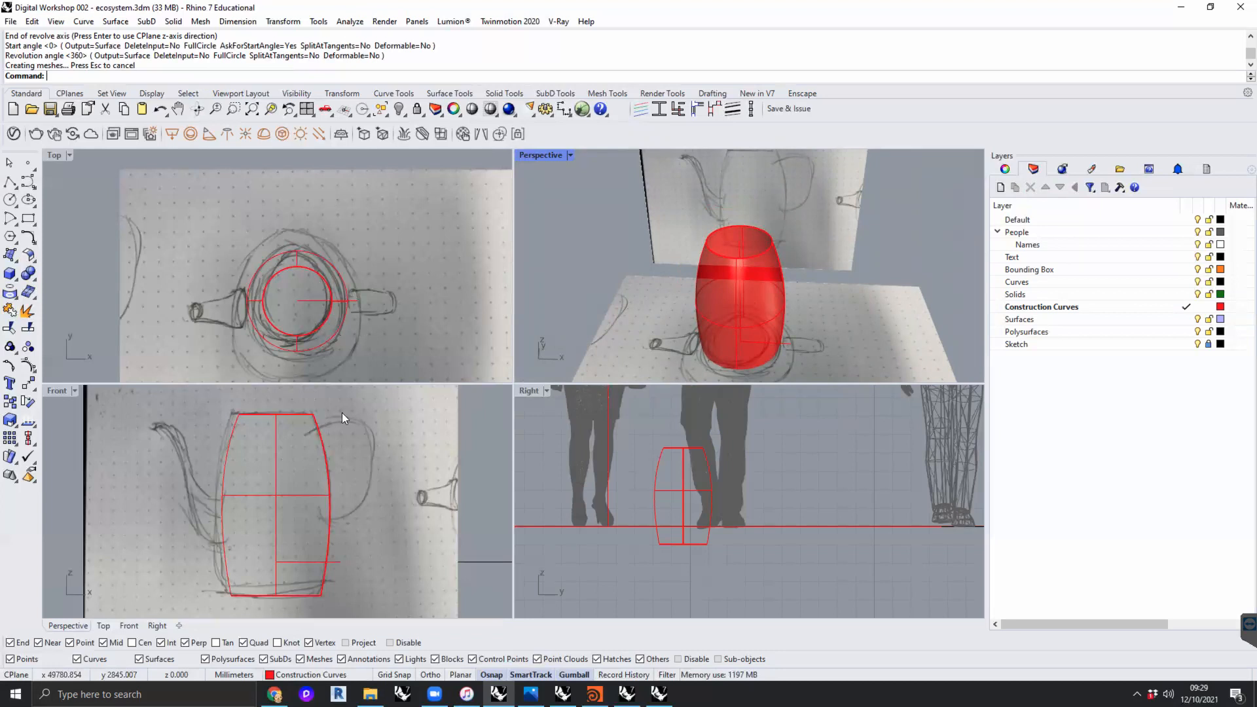
{"action": "left_click", "coordinate": [322, 449]}
{"action": "left_click", "coordinate": [376, 484]}
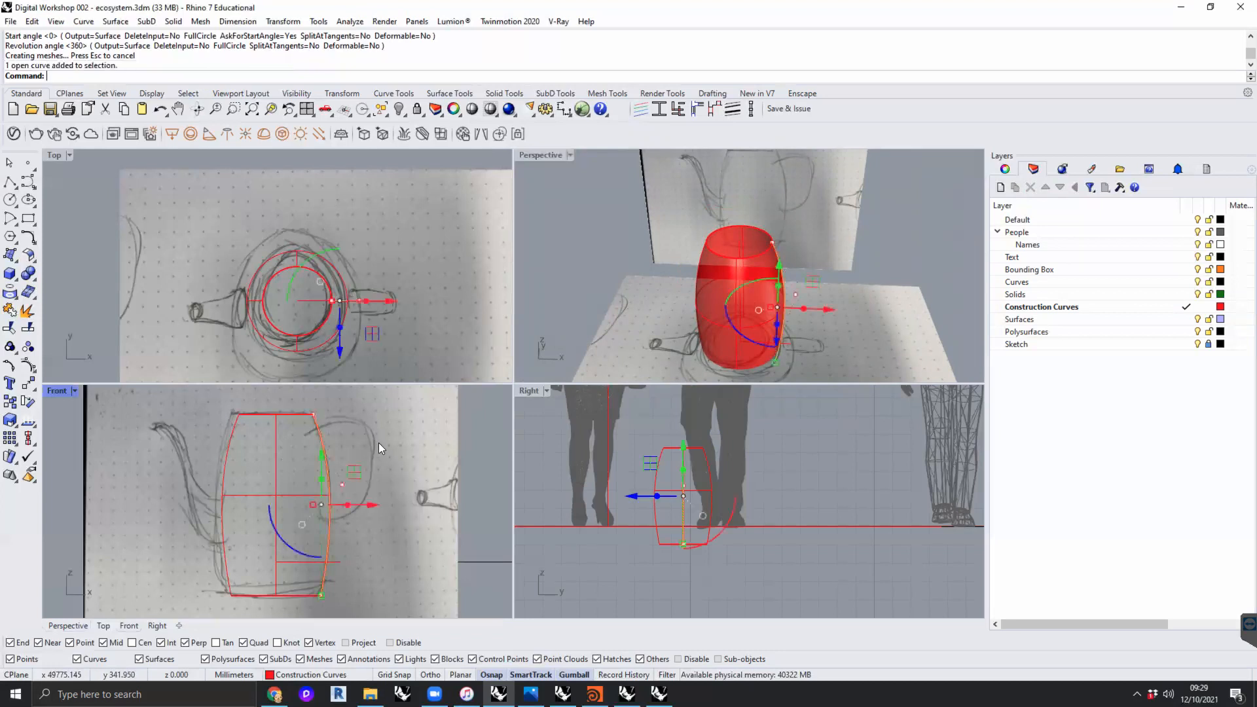
{"action": "left_click", "coordinate": [397, 444]}
{"action": "left_click", "coordinate": [323, 455]}
{"action": "left_click", "coordinate": [368, 488]}
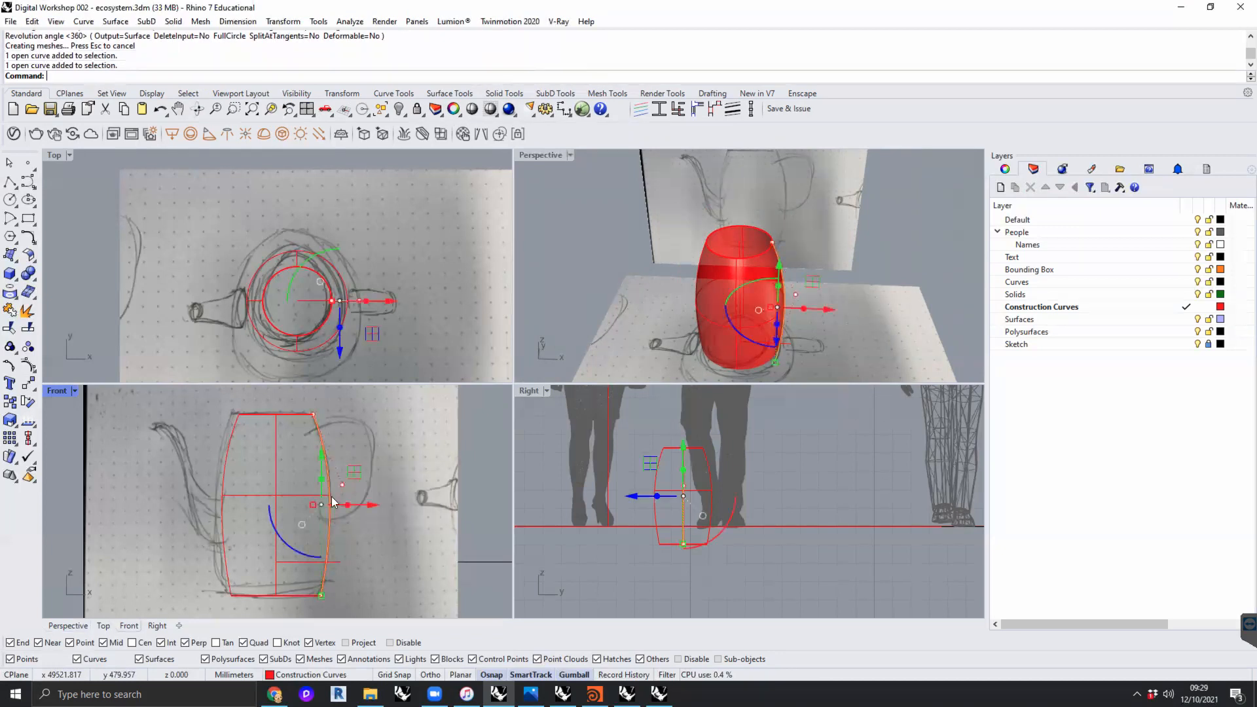
{"action": "mouse_move", "coordinate": [798, 280]}
{"action": "right_mouse_down"}
{"action": "mouse_move", "coordinate": [809, 283]}
{"action": "mouse_move", "coordinate": [787, 286]}
{"action": "mouse_move", "coordinate": [803, 288]}
{"action": "right_mouse_up"}
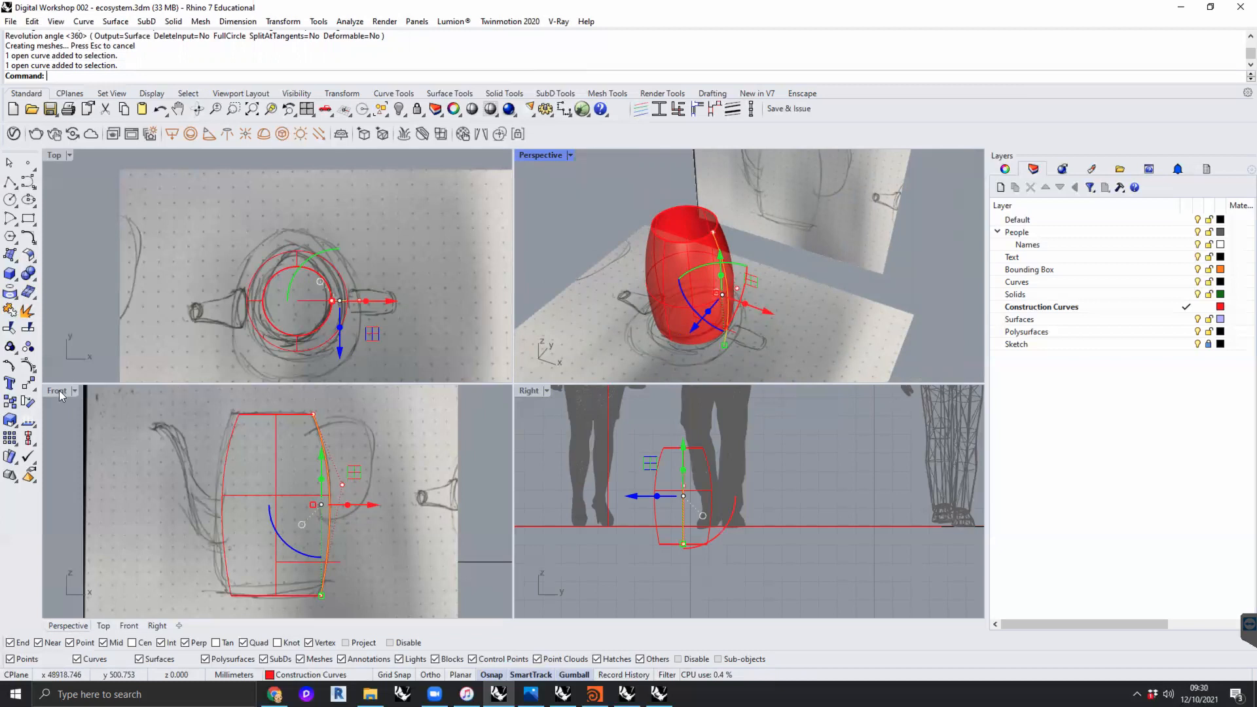
{"action": "left_click", "coordinate": [134, 526]}
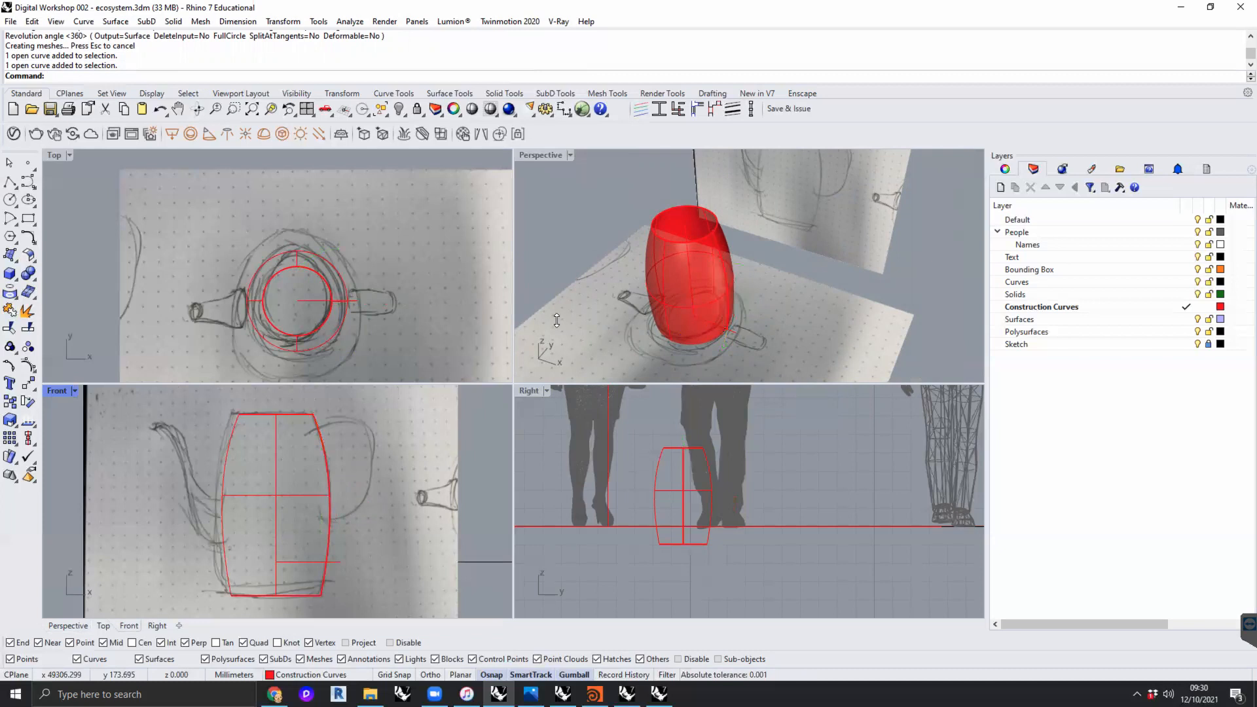
- Move the revolved body surface to the Surfaces layer, leaving the curves on Construction Curves
{"action": "left_click", "coordinate": [666, 244]}
{"action": "right_click", "coordinate": [1026, 320]}
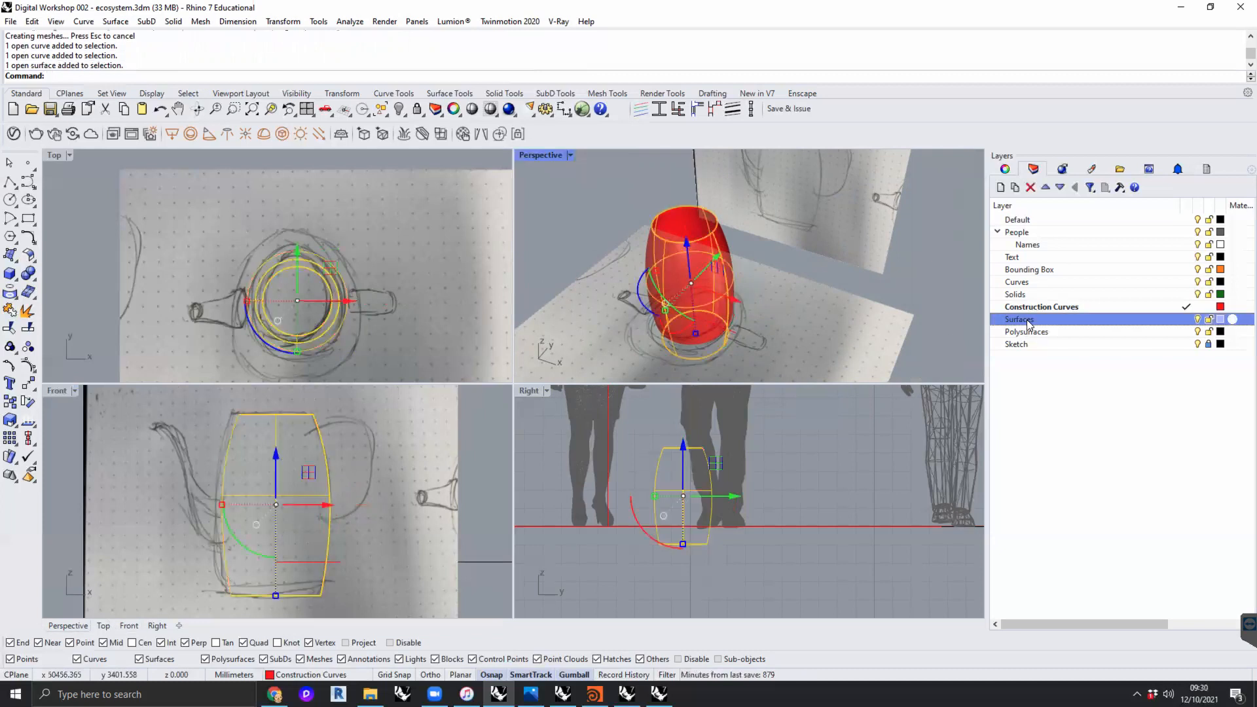
{"action": "left_click", "coordinate": [1085, 549]}
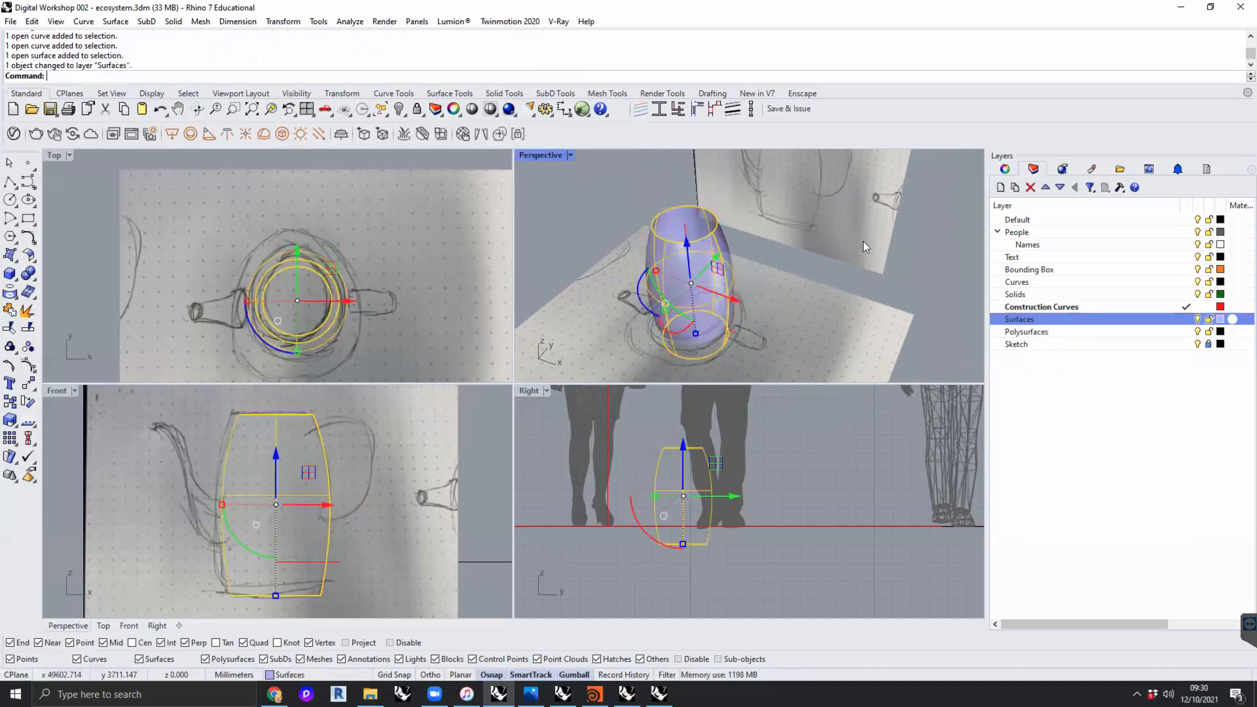
{"action": "left_click", "coordinate": [917, 254]}
{"action": "mouse_move", "coordinate": [704, 278]}
{"action": "right_mouse_down"}
{"action": "mouse_move", "coordinate": [736, 239]}
{"action": "mouse_move", "coordinate": [705, 272]}
{"action": "mouse_move", "coordinate": [750, 282]}
{"action": "mouse_move", "coordinate": [723, 284]}
{"action": "right_mouse_up"}
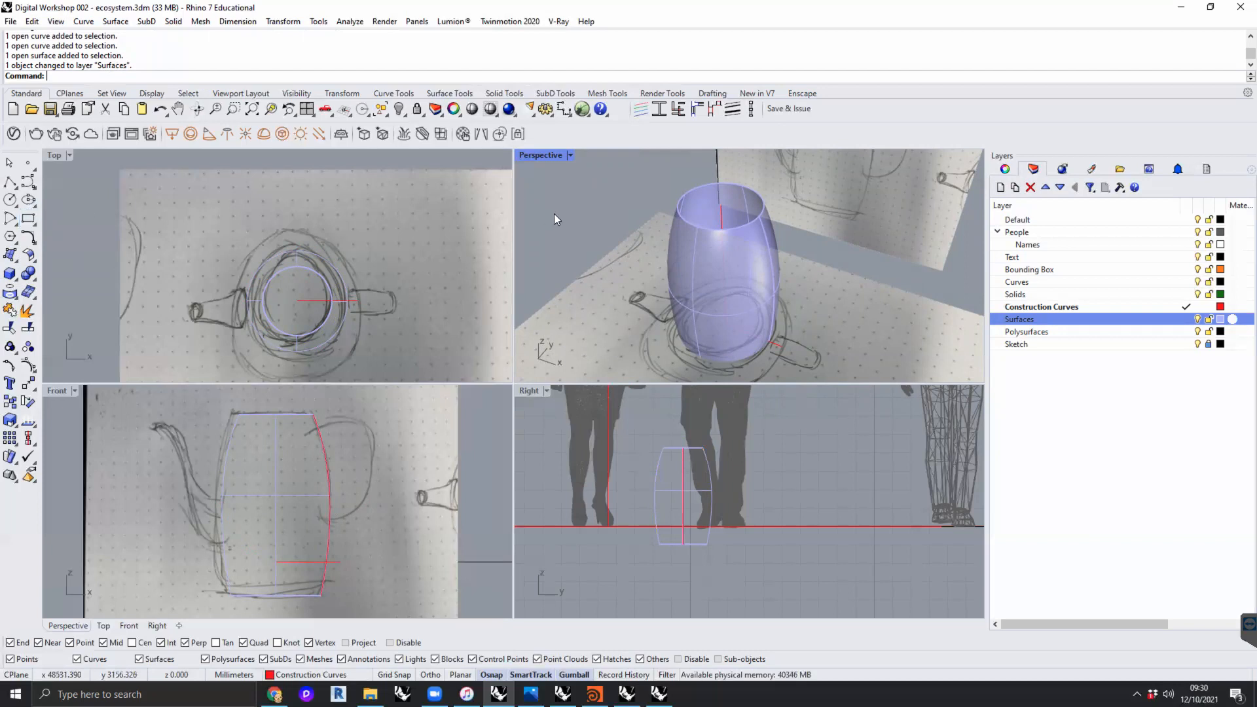
{"action": "right_click_drag", "start_coordinate": [599, 251], "coordinate": [571, 245], "text": "shift"}
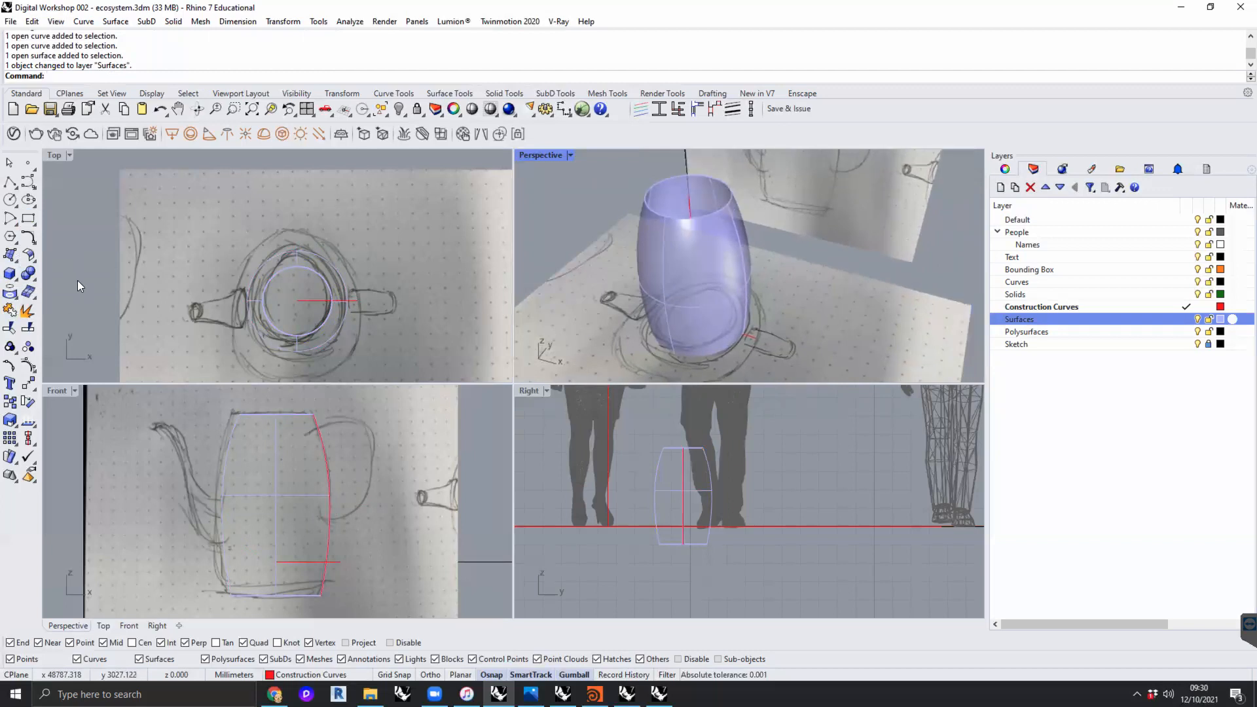
- Extrude the horizontal construction line upward about 550 mm to form an upright helper surface through the body's axis
{"action": "left_click", "coordinate": [752, 336]}
{"action": "scroll", "coordinate": [733, 336], "scroll_direction": "up", "scroll_amount": 5}
{"action": "right_click_drag", "start_coordinate": [756, 334], "coordinate": [822, 291]}
{"action": "type", "text": "ExtrudeCrv"}
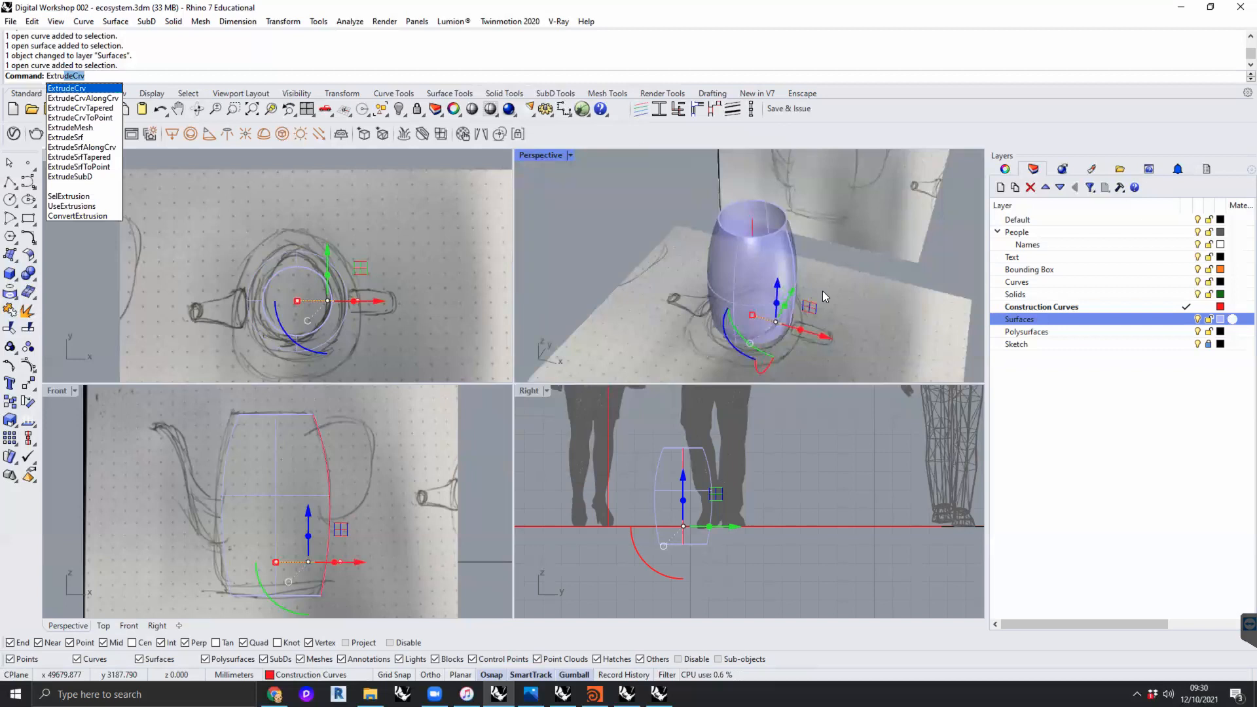
{"action": "key", "text": "Return"}
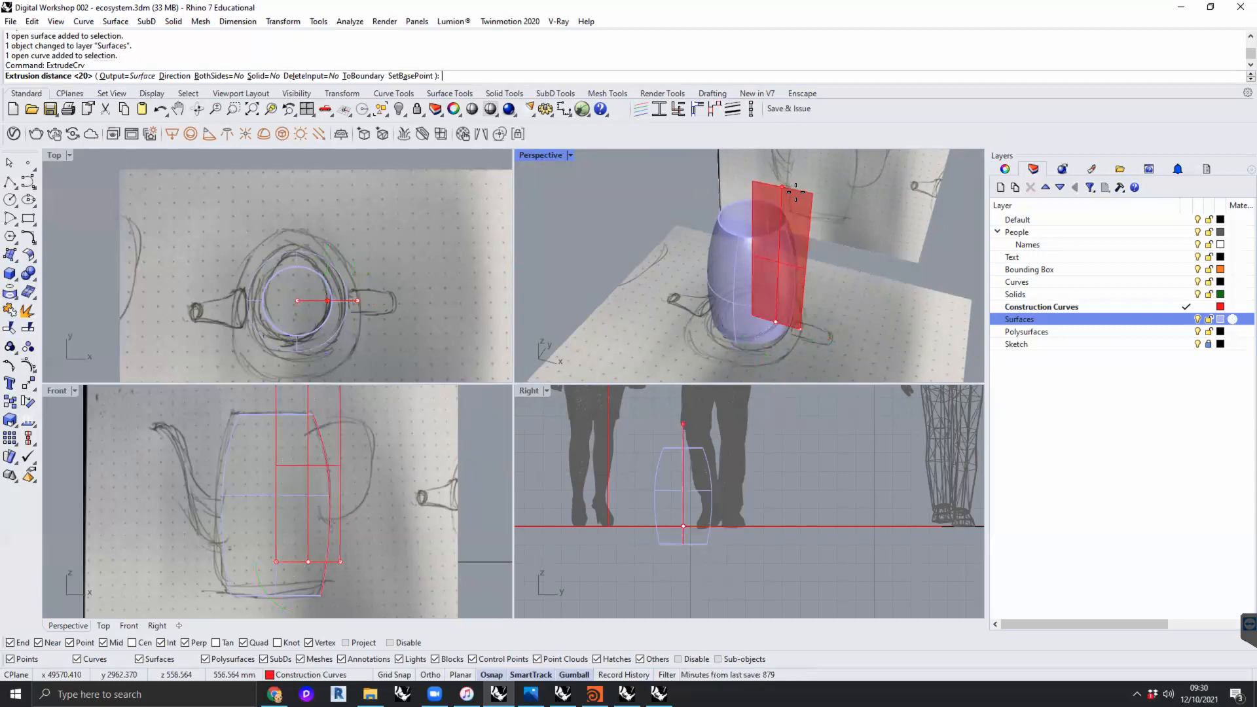
{"action": "left_click", "coordinate": [797, 193]}
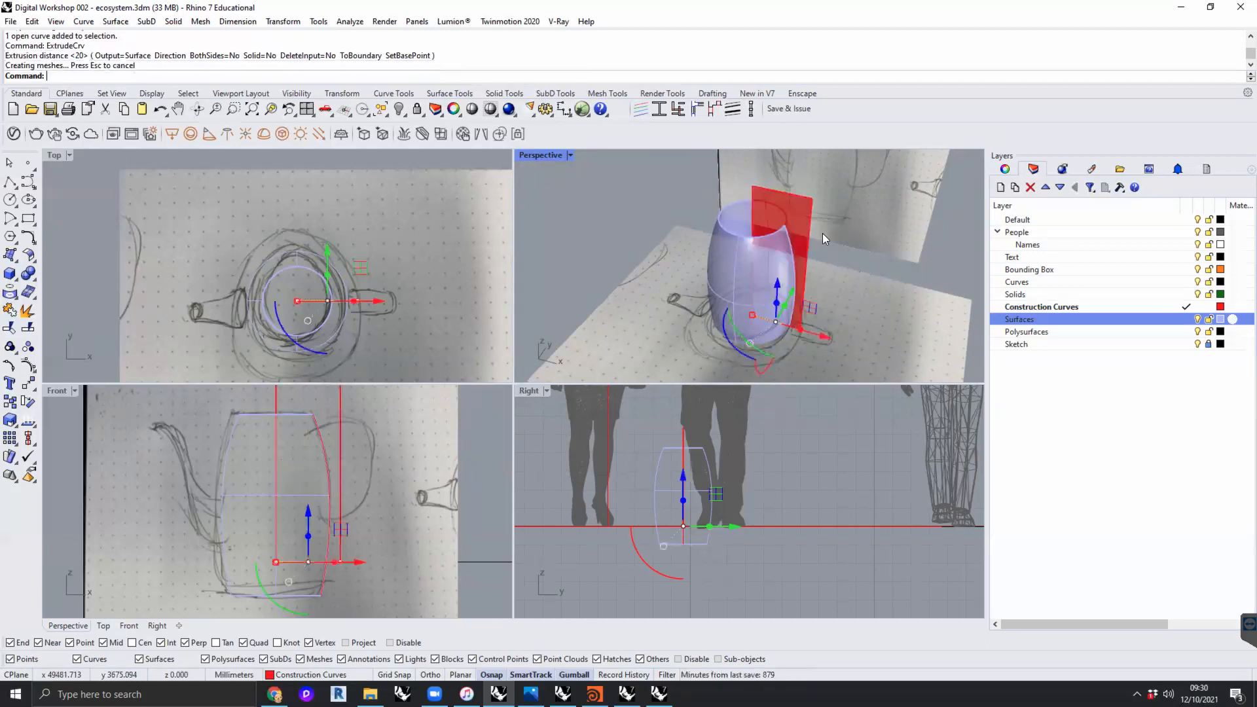
{"action": "right_click_drag", "start_coordinate": [822, 233], "coordinate": [795, 238]}
{"action": "left_click", "coordinate": [794, 238]}
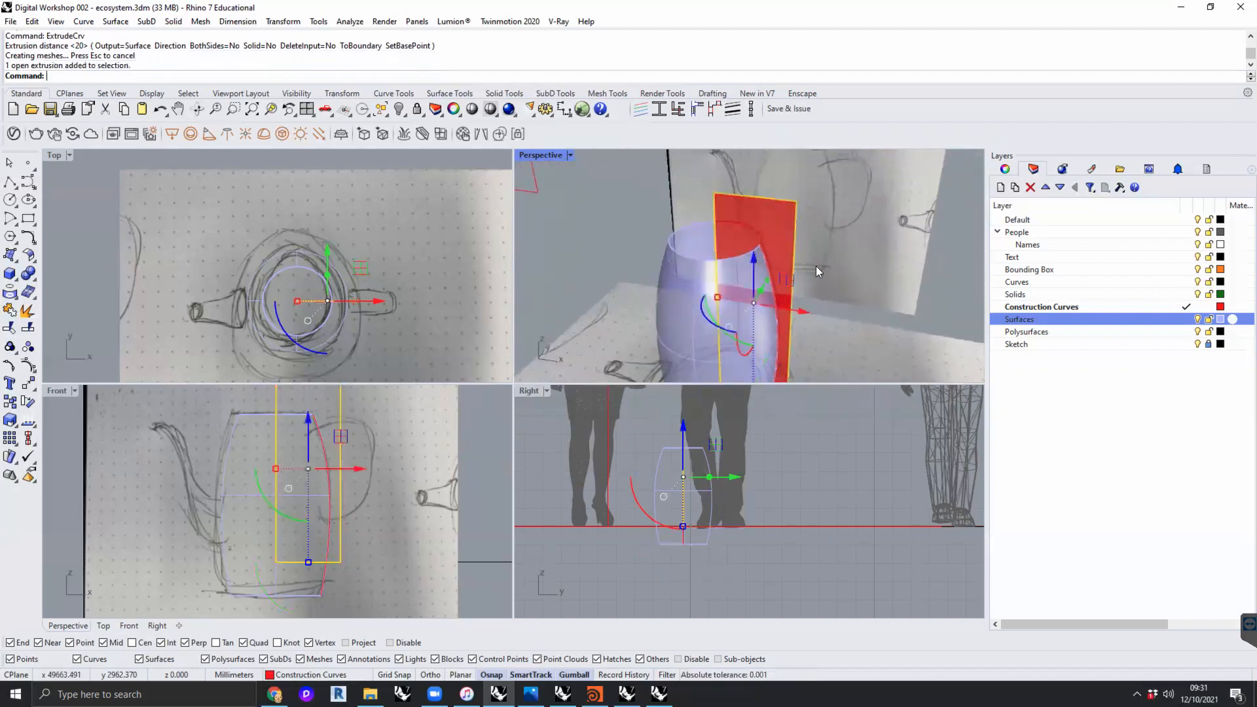
{"action": "key", "text": "Escape"}
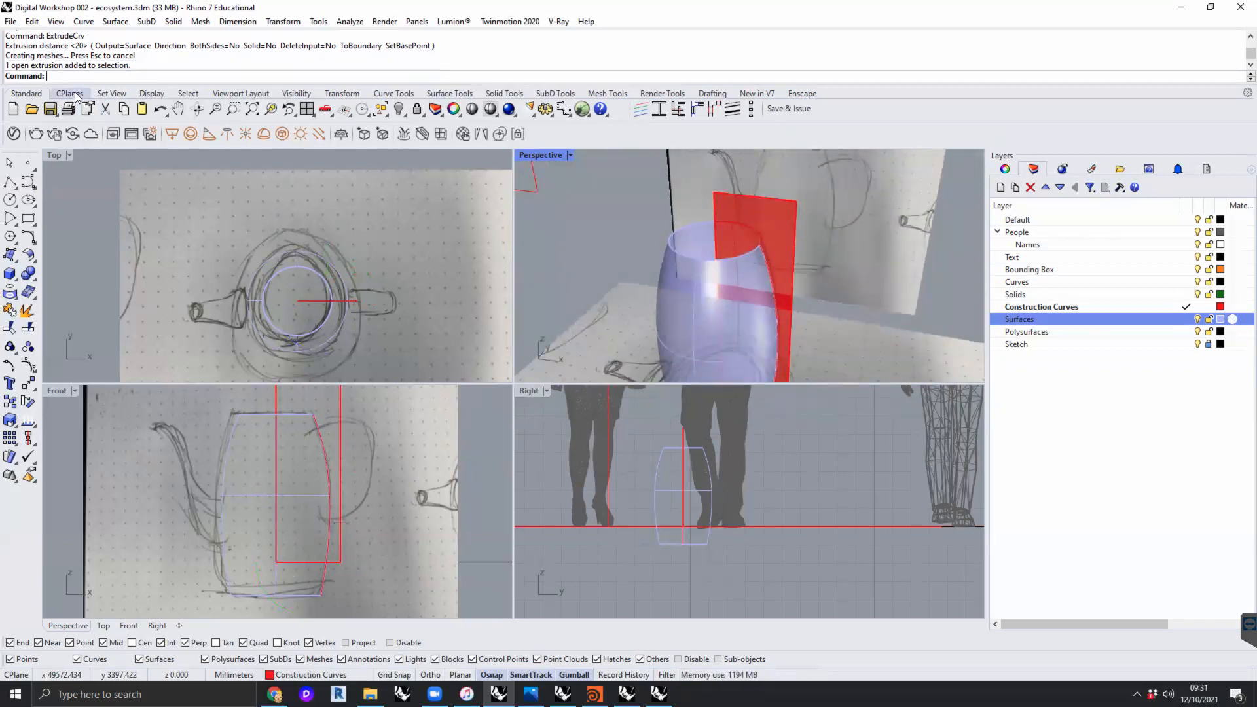
- Set the Perspective CPlane to the helper surface, with its origin where the construction lines meet and X along the horizontal line
{"action": "left_click", "coordinate": [72, 93]}
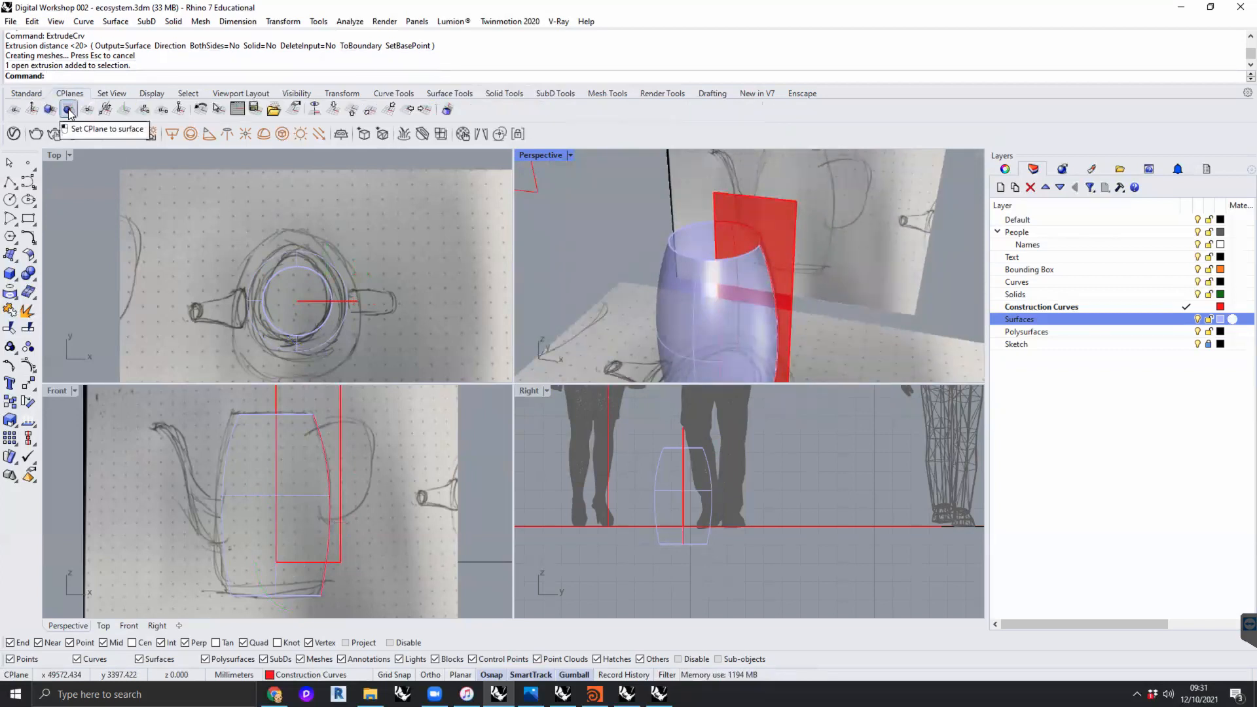
{"action": "left_click", "coordinate": [68, 110]}
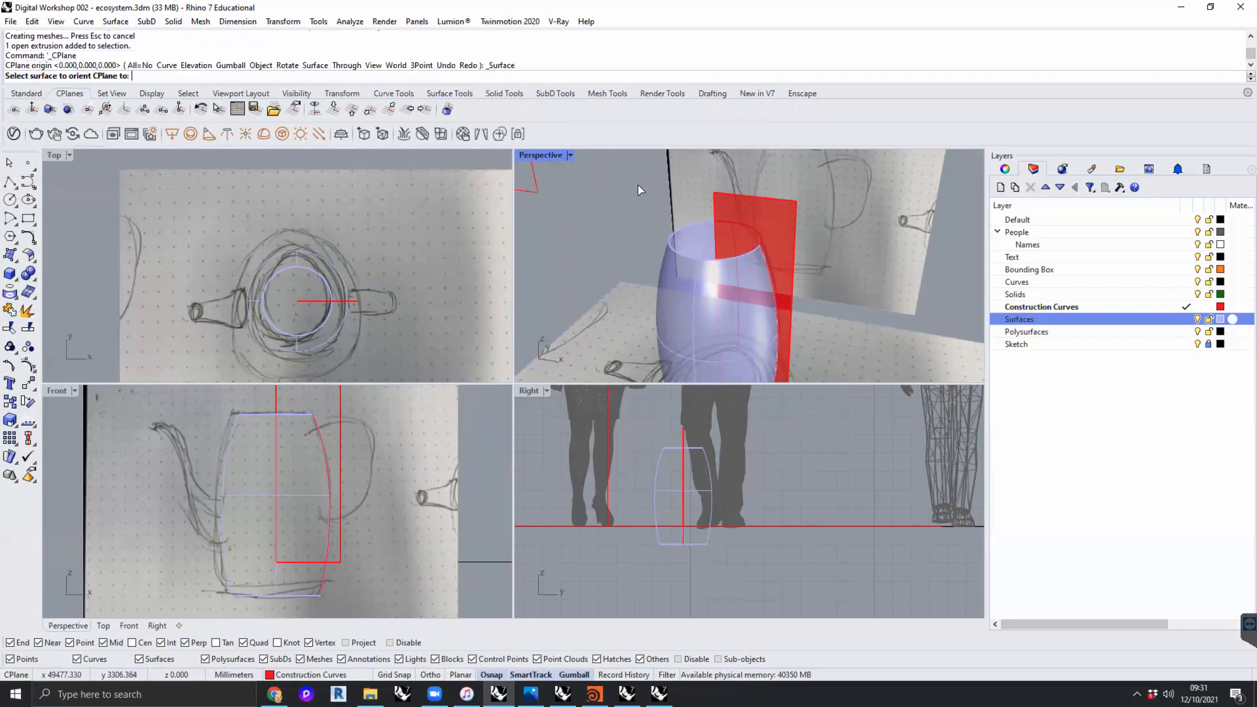
{"action": "left_click", "coordinate": [789, 231]}
{"action": "right_click_drag", "start_coordinate": [778, 259], "coordinate": [783, 185], "text": "shift"}
{"action": "right_click_drag", "start_coordinate": [721, 279], "coordinate": [727, 303]}
{"action": "scroll", "coordinate": [727, 303], "scroll_direction": "up", "scroll_amount": 5}
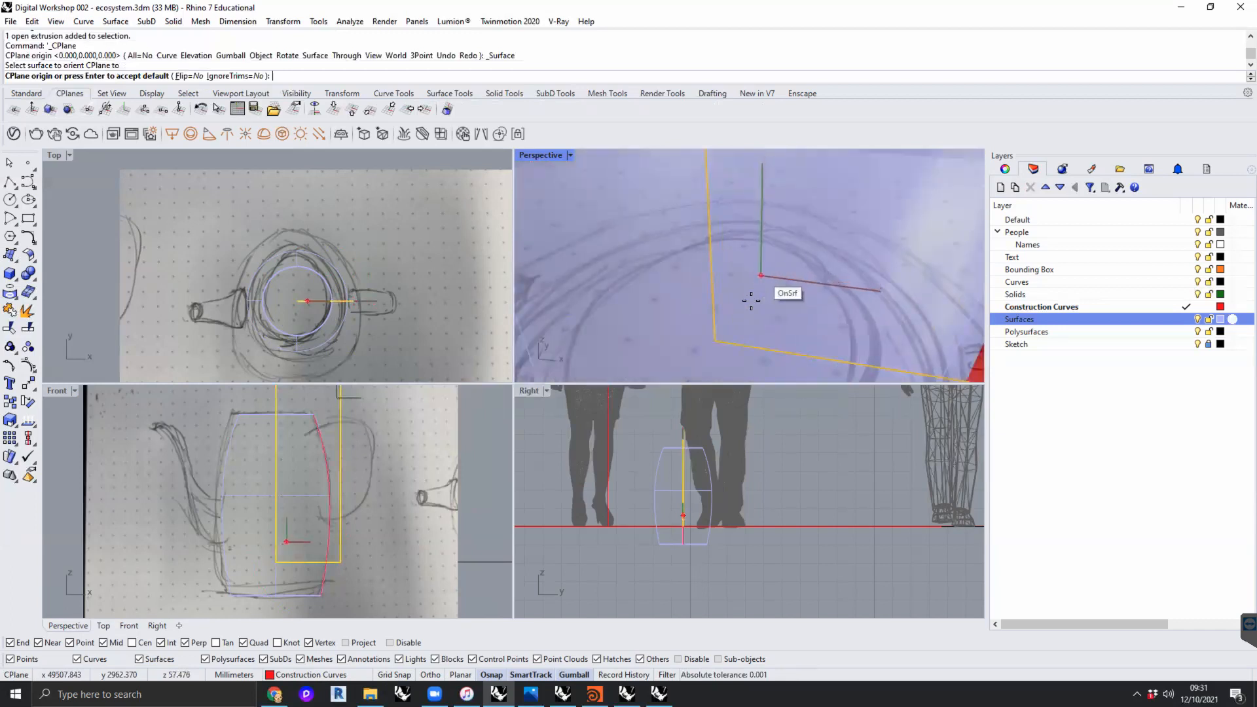
{"action": "left_click", "coordinate": [717, 339]}
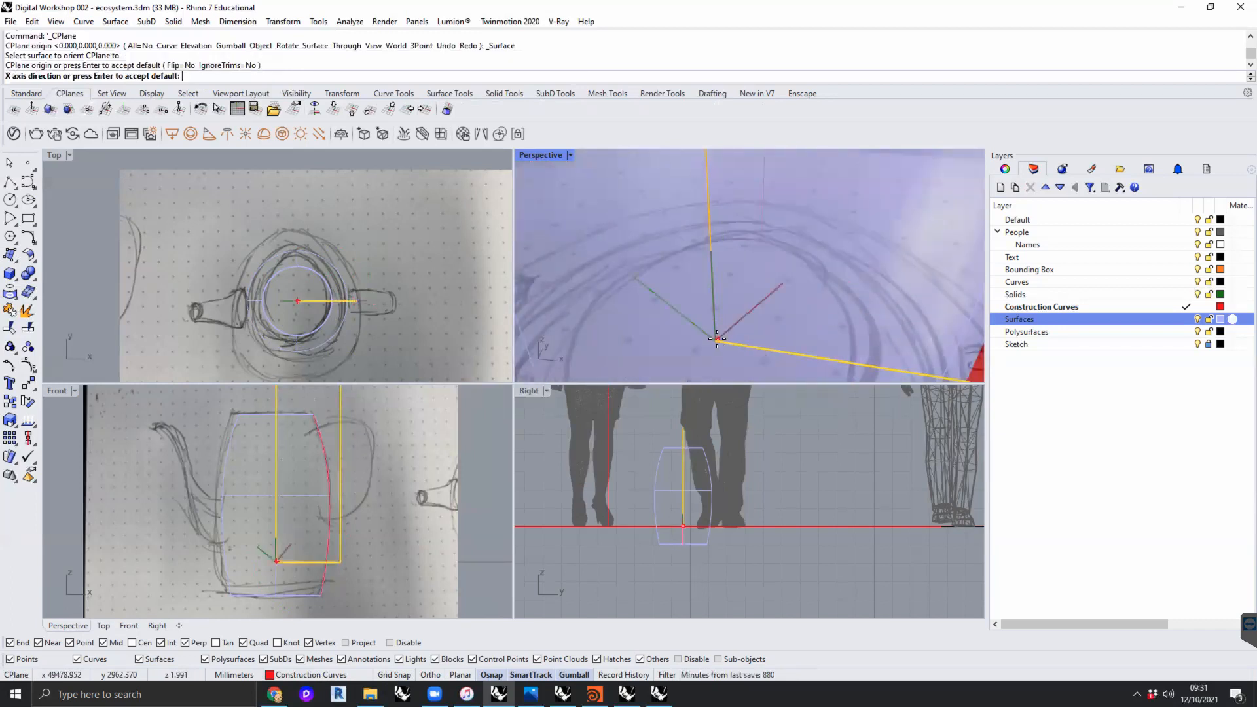
{"action": "scroll", "coordinate": [845, 354], "scroll_direction": "down", "scroll_amount": 3}
{"action": "right_click_drag", "start_coordinate": [846, 354], "coordinate": [750, 322], "text": "shift"}
{"action": "left_click", "coordinate": [839, 342]}
{"action": "right_click_drag", "start_coordinate": [839, 342], "coordinate": [734, 177]}
- Delete the extruded helper surface, keeping the construction lines and the jug body
{"action": "scroll", "coordinate": [734, 285], "scroll_direction": "up", "scroll_amount": 6}
{"action": "mouse_move", "coordinate": [736, 285]}
{"action": "right_mouse_down", "text": "shift"}
{"action": "mouse_move", "coordinate": [773, 288]}
{"action": "mouse_move", "coordinate": [713, 314]}
{"action": "mouse_move", "coordinate": [600, 316]}
{"action": "mouse_move", "coordinate": [769, 306]}
{"action": "mouse_move", "coordinate": [717, 291]}
{"action": "mouse_move", "coordinate": [735, 331]}
{"action": "mouse_move", "coordinate": [736, 273]}
{"action": "right_mouse_up", "text": "shift"}
{"action": "scroll", "coordinate": [731, 287], "scroll_direction": "down", "scroll_amount": 8}
{"action": "scroll", "coordinate": [726, 299], "scroll_direction": "up", "scroll_amount": 3}
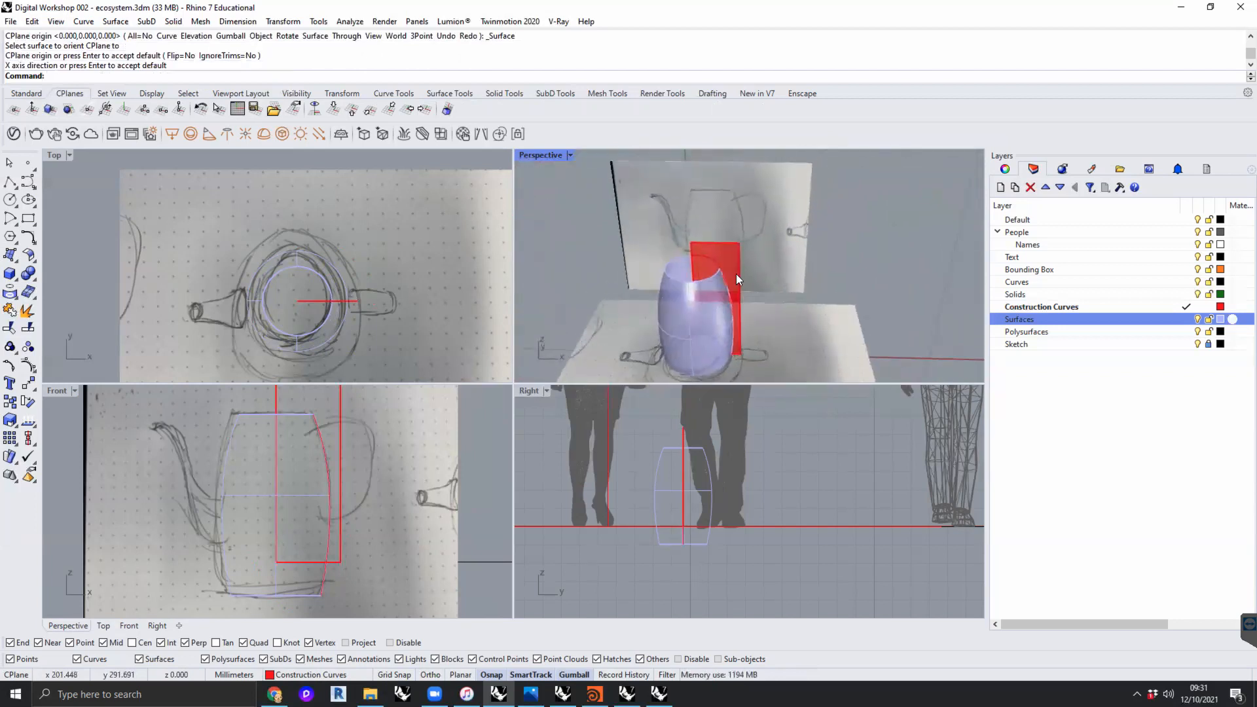
{"action": "left_click", "coordinate": [736, 274]}
{"action": "key", "text": "Delete"}
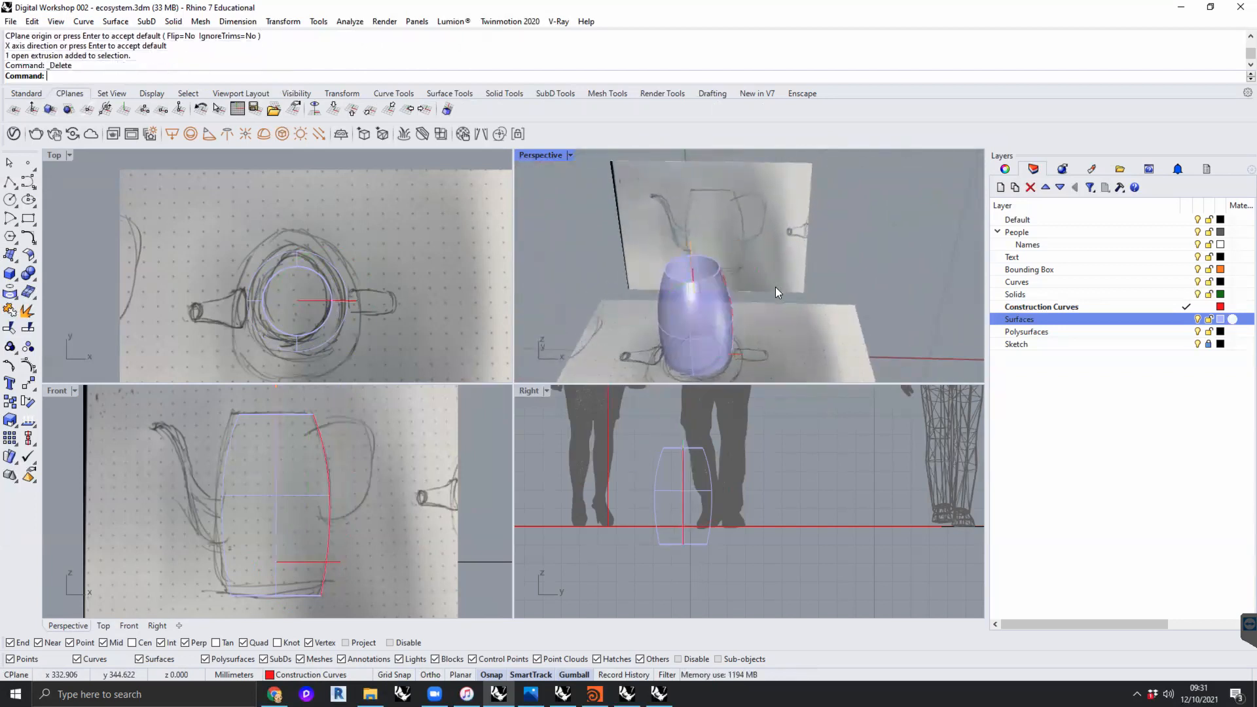
- Enable the centre object snap, leaving the vertical construction line deselected
{"action": "right_click_drag", "start_coordinate": [741, 328], "coordinate": [769, 310], "text": "shift"}
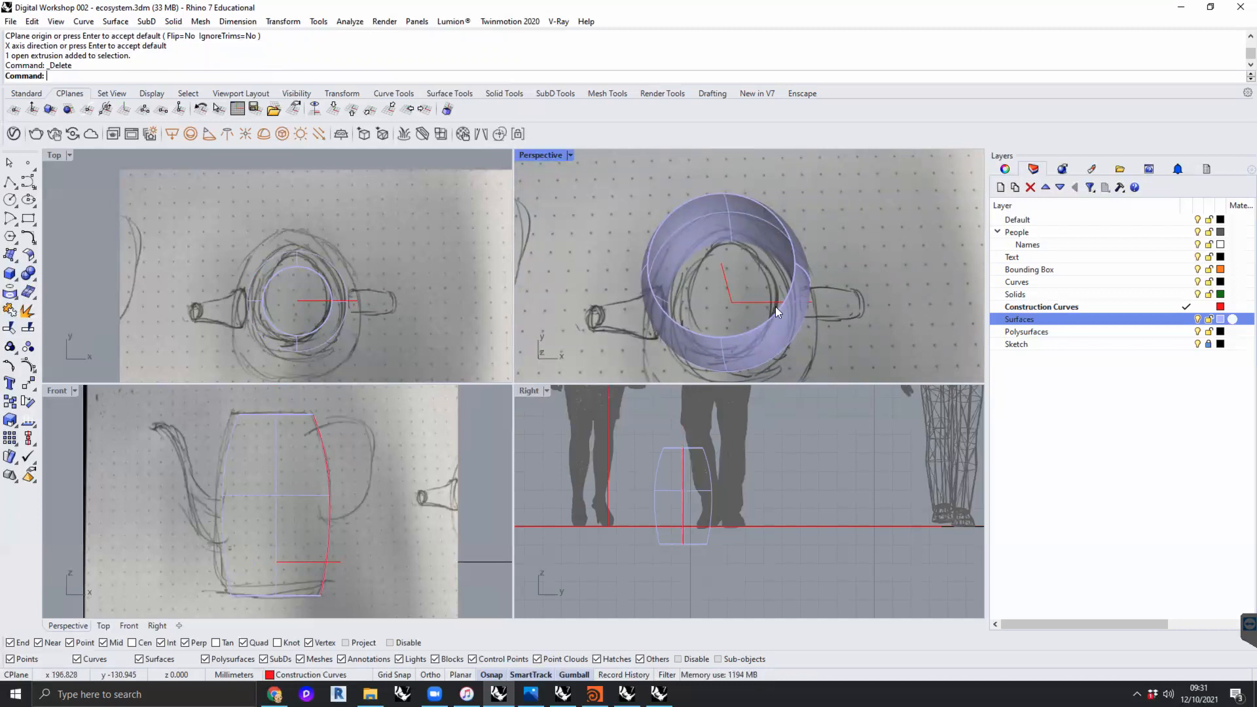
{"action": "left_click", "coordinate": [726, 286]}
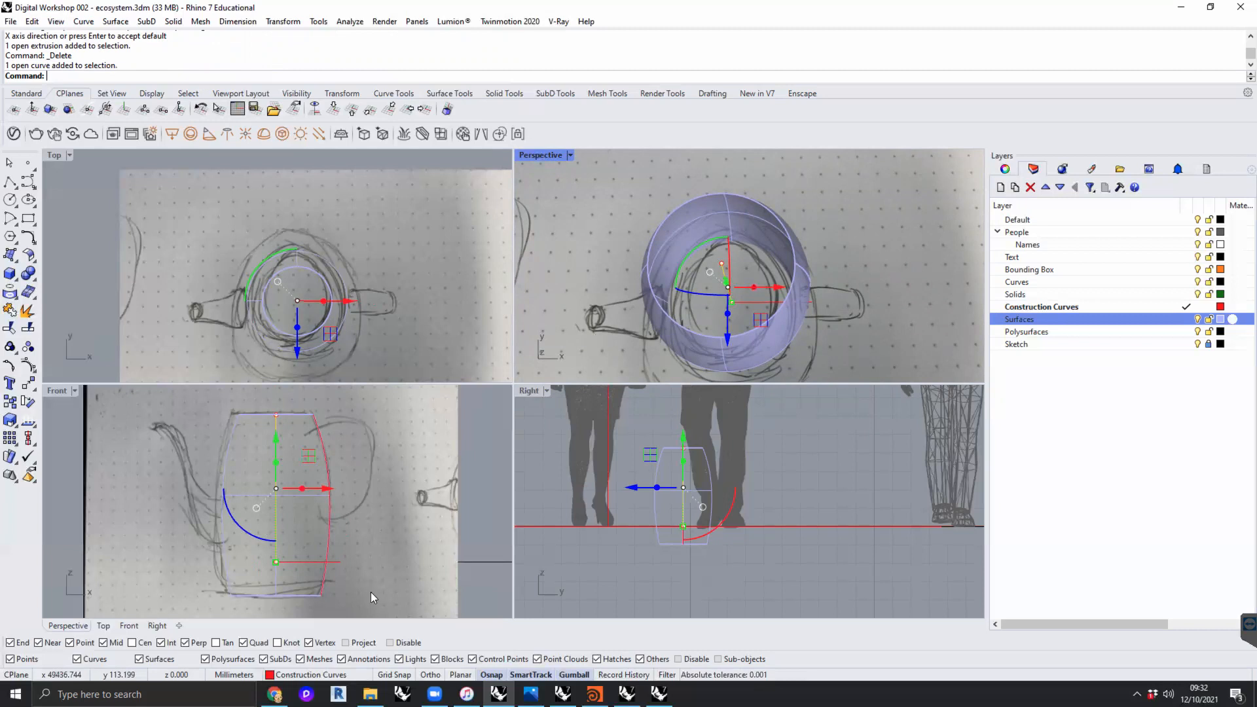
{"action": "left_click", "coordinate": [133, 643]}
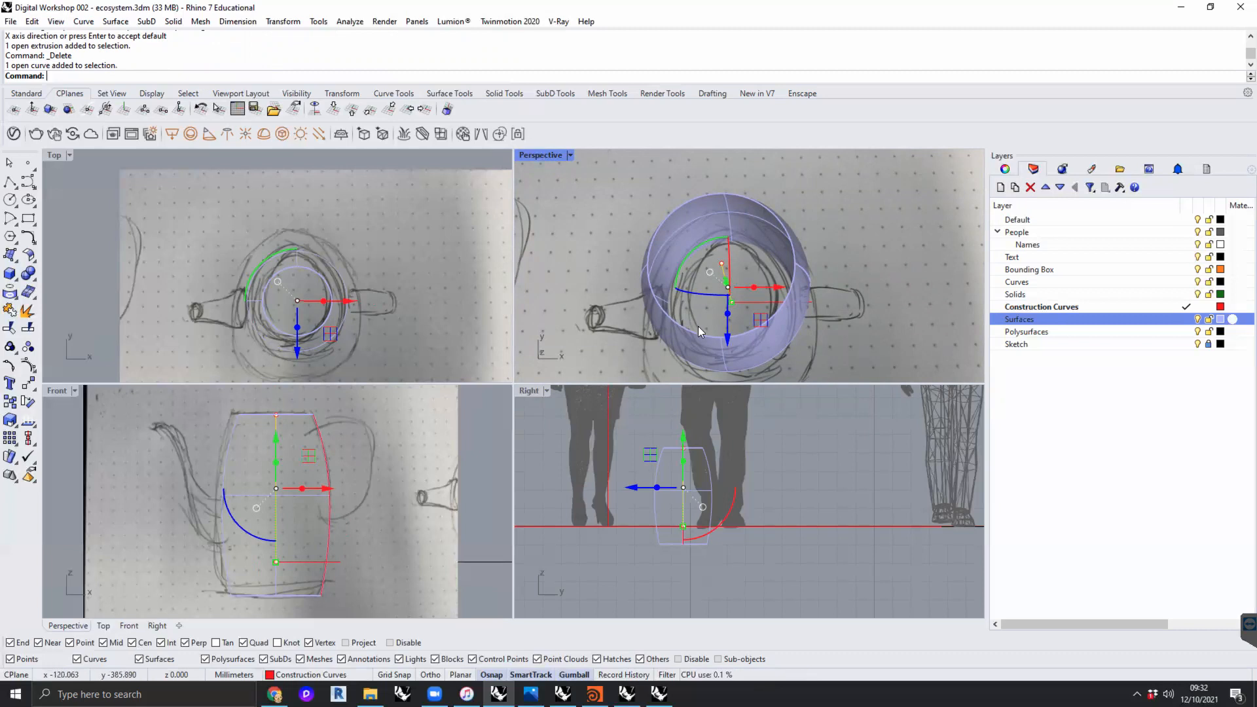
{"action": "right_click_drag", "start_coordinate": [820, 322], "coordinate": [862, 307]}
{"action": "left_click", "coordinate": [870, 249]}
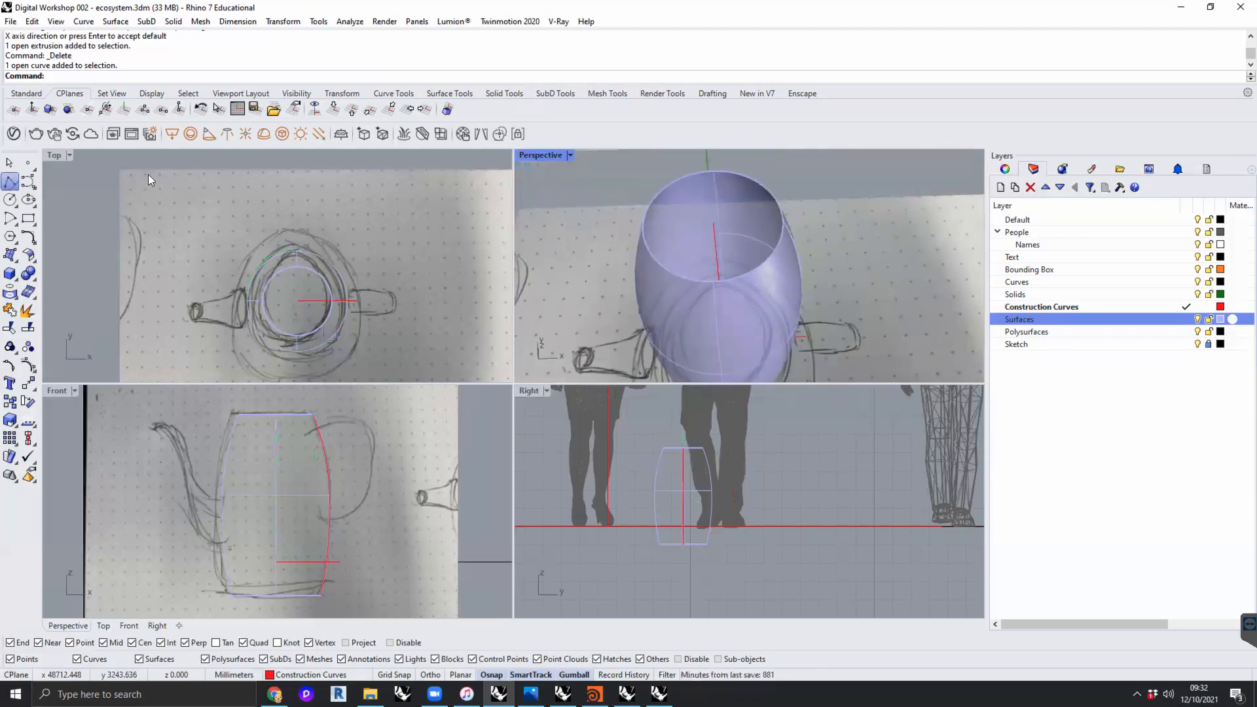
- Draw a straight horizontal polyline about 193 mm long from the centre of the body's top rim toward the handle side
{"action": "left_click", "coordinate": [9, 182]}
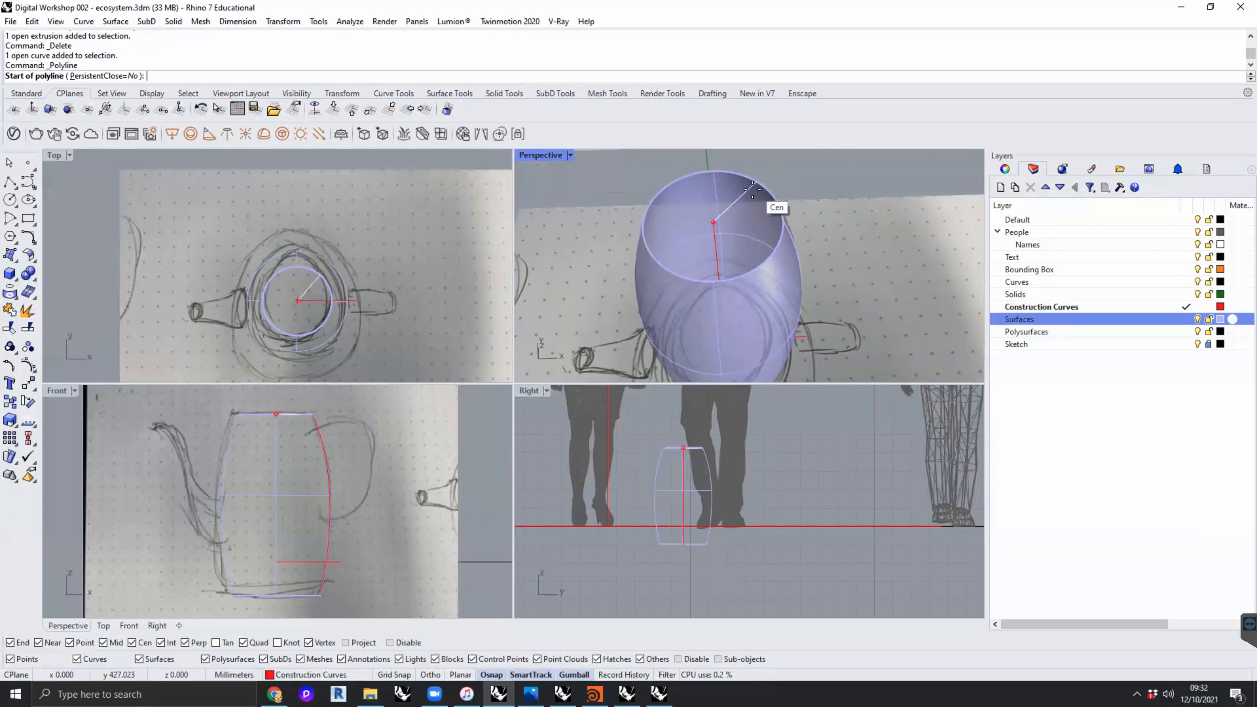
{"action": "left_click", "coordinate": [755, 187]}
{"action": "key", "text": "F8"}
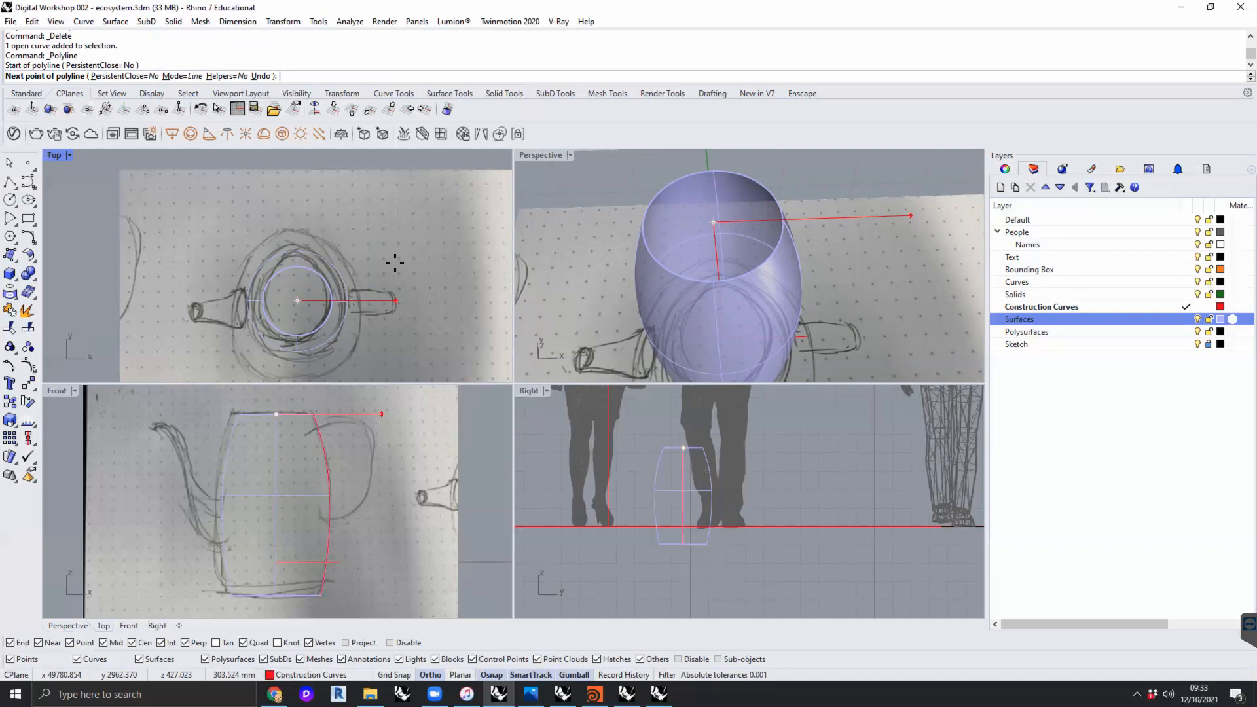
{"action": "key", "text": "F8"}
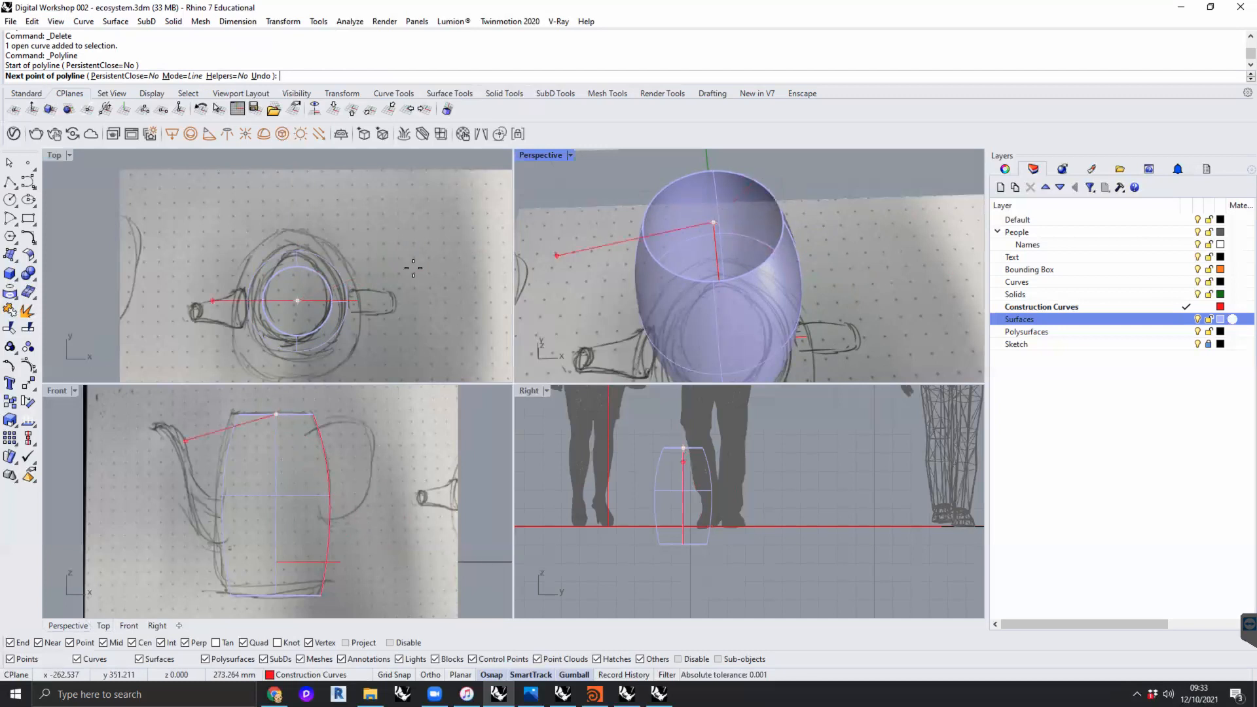
{"action": "key", "text": "shift"}
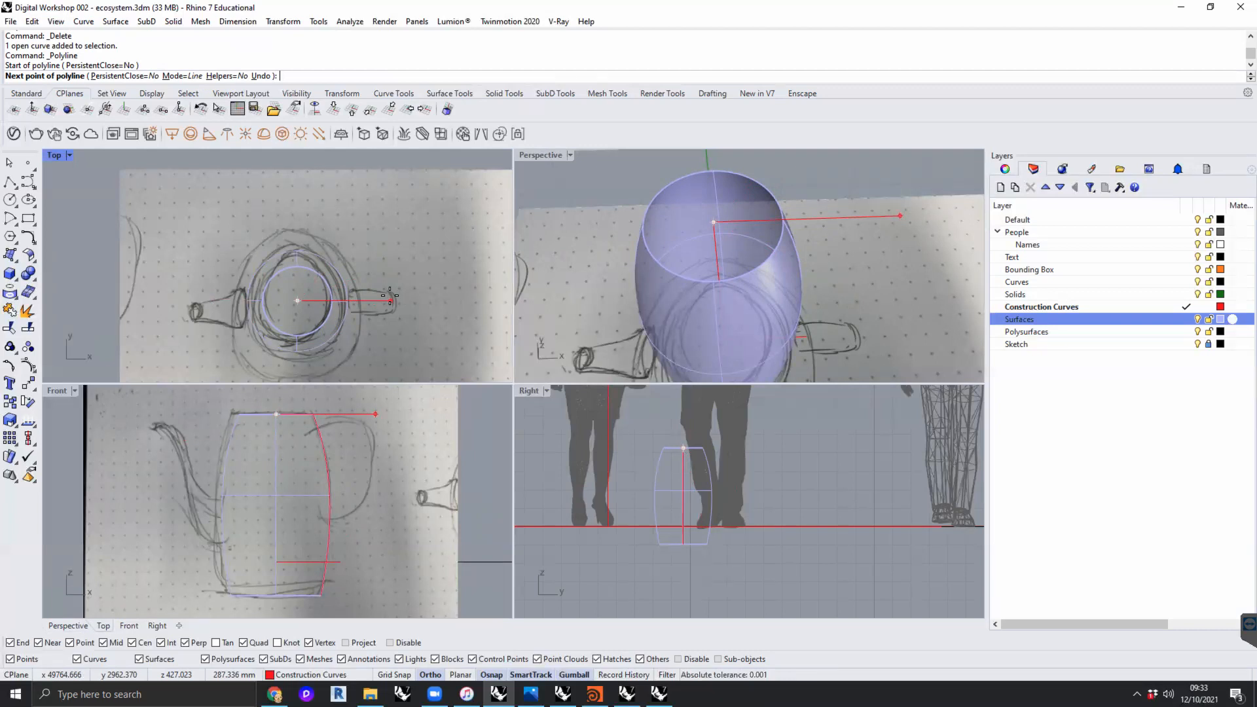
{"action": "key", "text": "F8"}
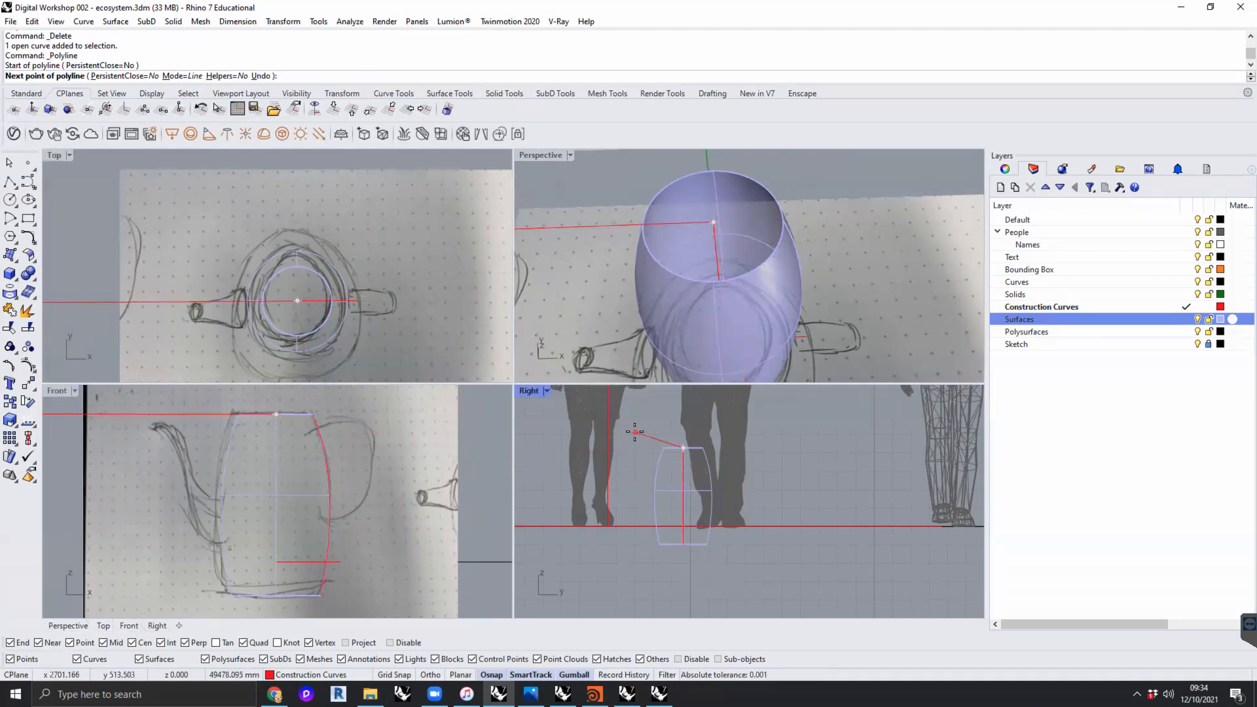
{"action": "right_click_drag", "start_coordinate": [667, 423], "coordinate": [661, 458], "text": "shift"}
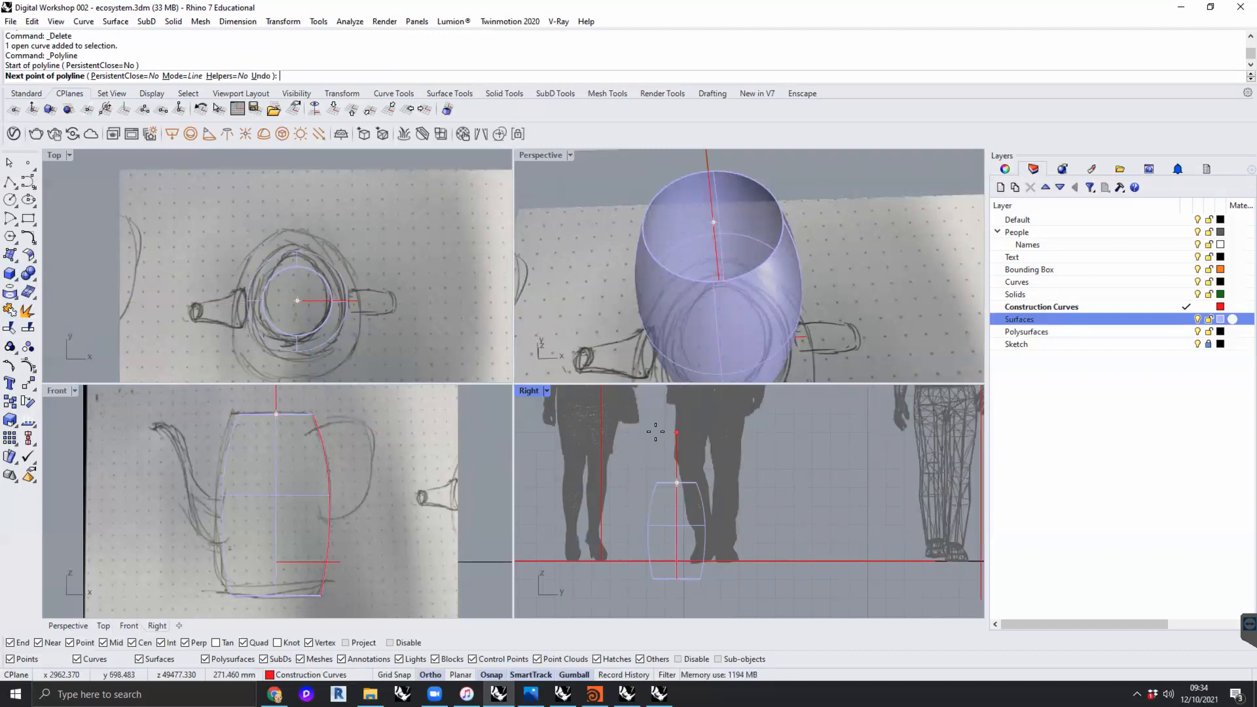
{"action": "key", "text": "F8"}
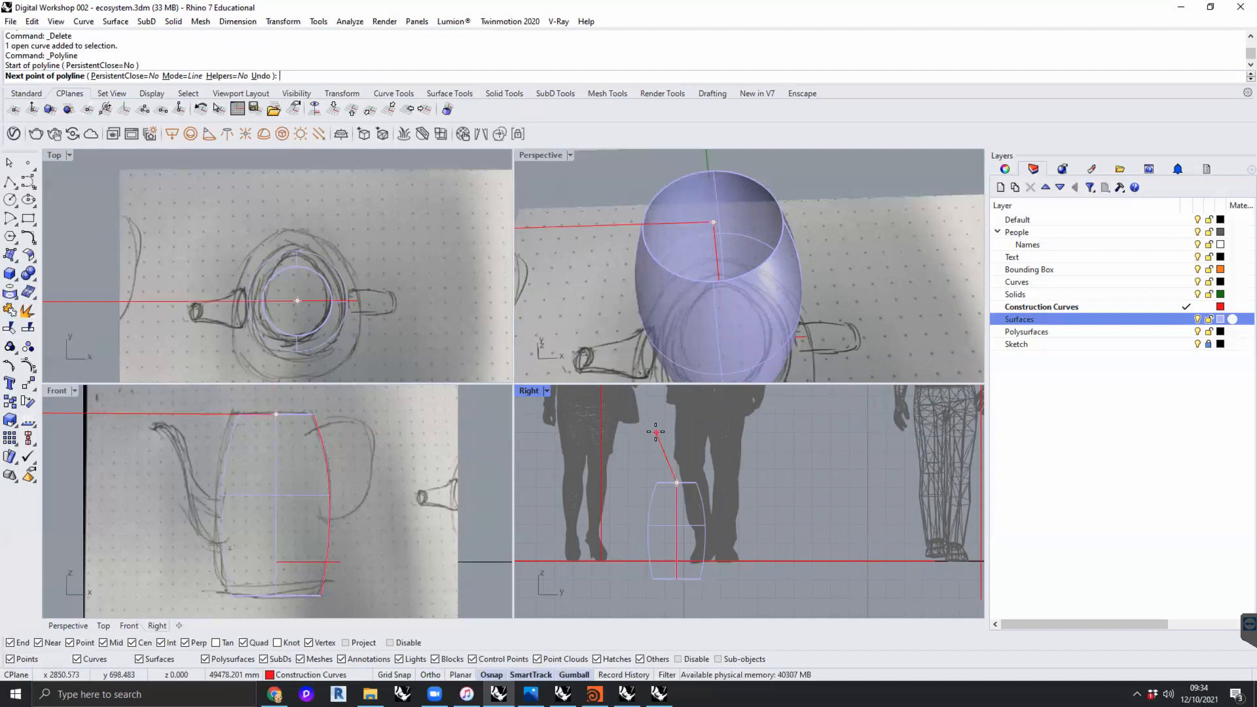
{"action": "key", "text": "shift"}
{"action": "left_click", "coordinate": [836, 224]}
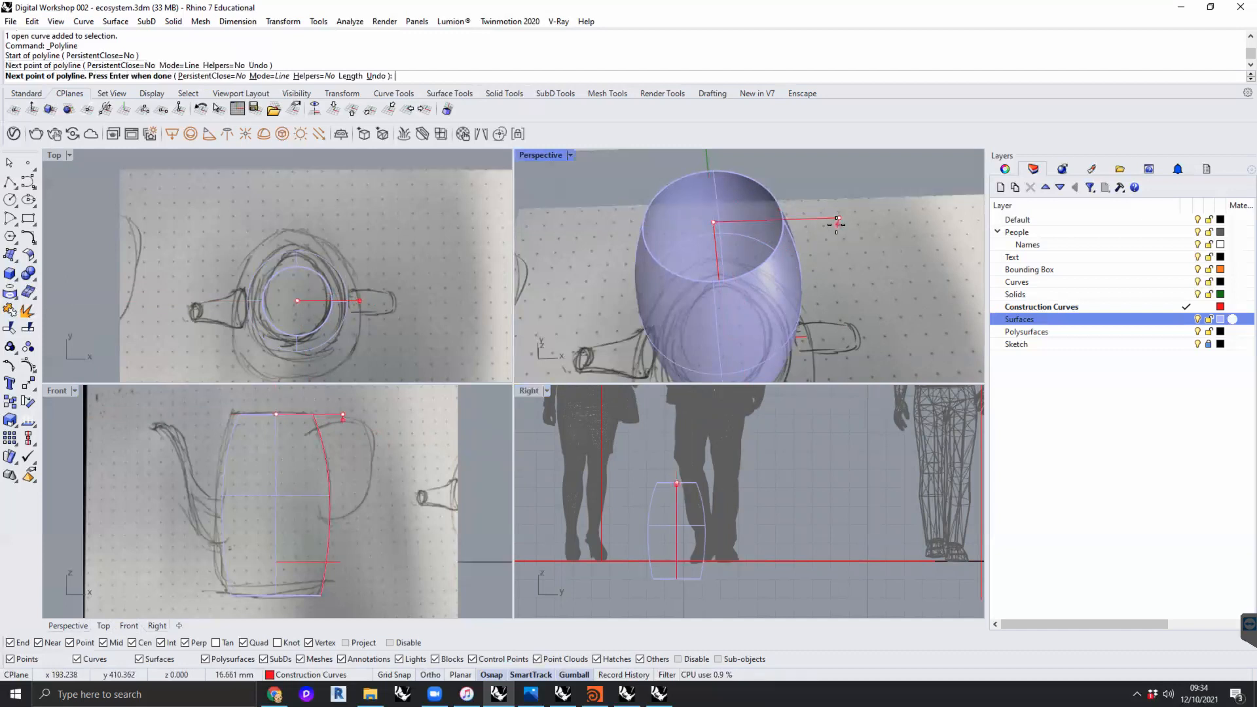
{"action": "key", "text": "Return"}
{"action": "scroll", "coordinate": [837, 252], "scroll_direction": "down", "scroll_amount": 3}
{"action": "mouse_move", "coordinate": [834, 245]}
{"action": "right_mouse_down"}
{"action": "mouse_move", "coordinate": [804, 247]}
{"action": "mouse_move", "coordinate": [789, 287]}
{"action": "right_mouse_up"}
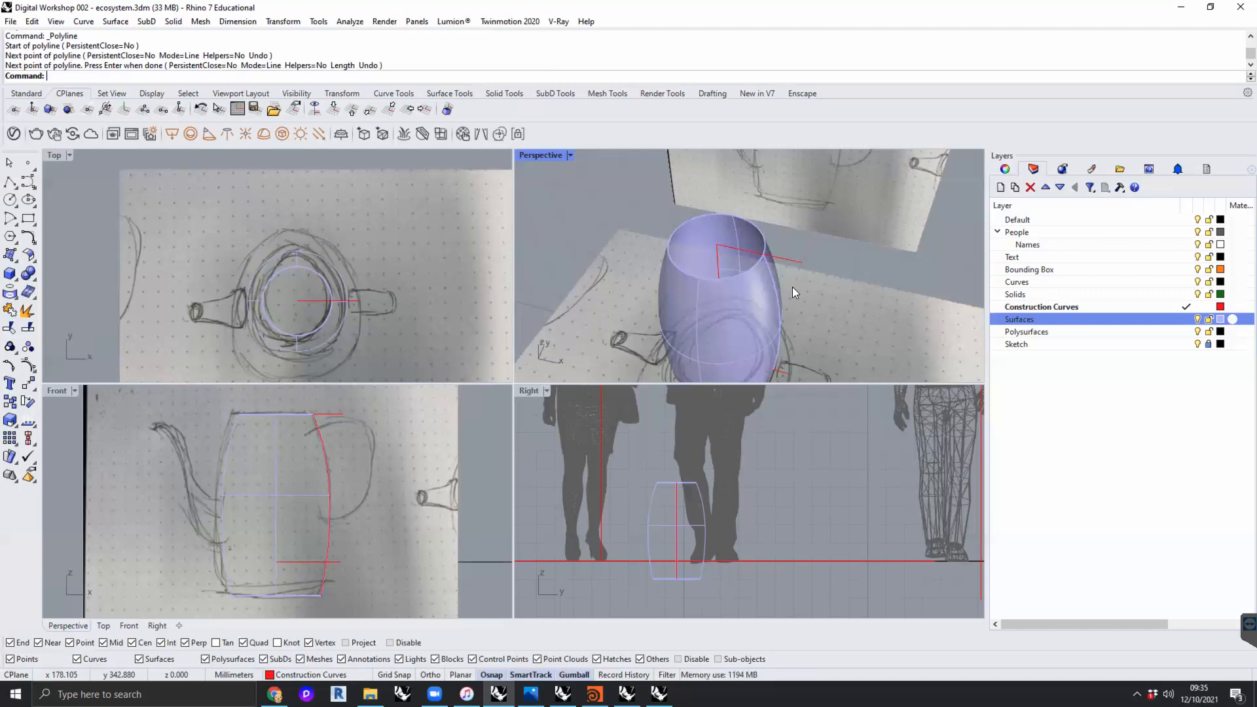
- Delete the horizontal construction line running from the centre of the jug's top rim
{"action": "scroll", "coordinate": [805, 264], "scroll_direction": "down", "scroll_amount": 5}
{"action": "mouse_move", "coordinate": [812, 283]}
{"action": "right_mouse_down", "text": "shift"}
{"action": "mouse_move", "coordinate": [800, 256]}
{"action": "mouse_move", "coordinate": [744, 227]}
{"action": "mouse_move", "coordinate": [782, 251]}
{"action": "mouse_move", "coordinate": [784, 269]}
{"action": "right_mouse_up", "text": "shift"}
{"action": "scroll", "coordinate": [776, 252], "scroll_direction": "up", "scroll_amount": 4}
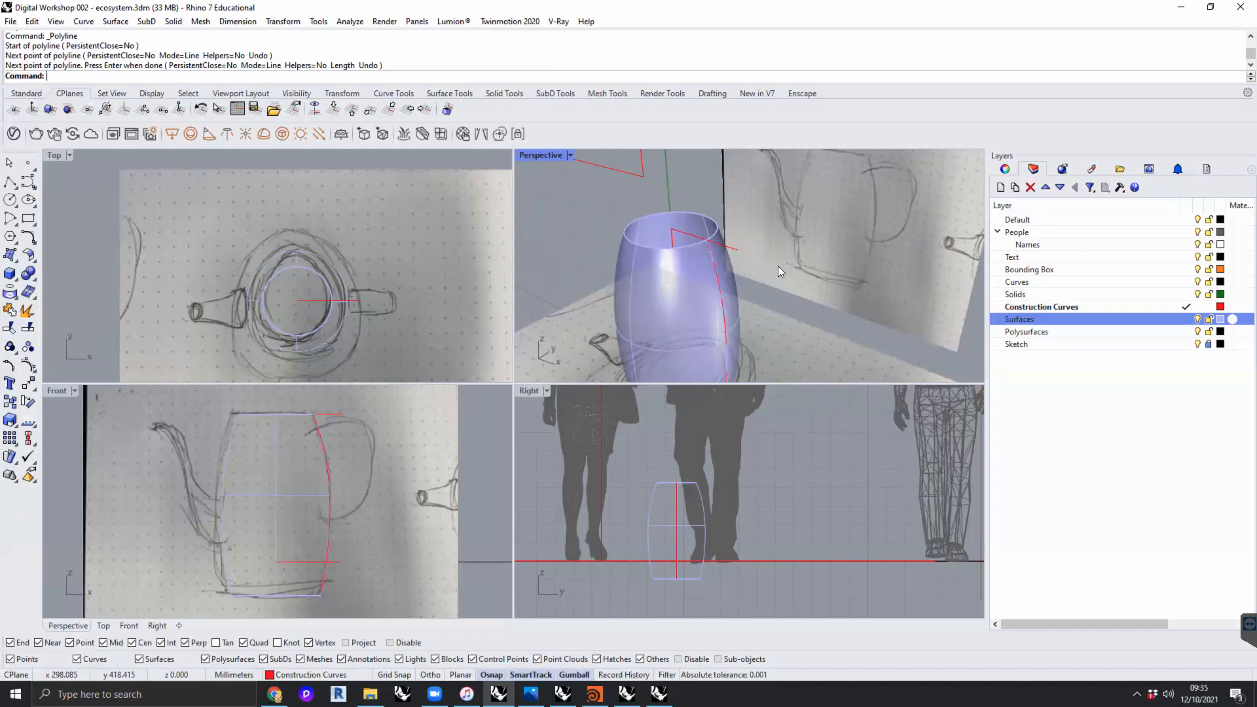
{"action": "left_click", "coordinate": [739, 250]}
{"action": "key", "text": "Delete"}
- Draw a degree-3 handle curve with four control points in Perspective, starting and ending inside the jug body's handle-side wall
{"action": "mouse_move", "coordinate": [747, 277]}
{"action": "right_mouse_down"}
{"action": "mouse_move", "coordinate": [819, 290]}
{"action": "mouse_move", "coordinate": [760, 286]}
{"action": "right_mouse_up"}
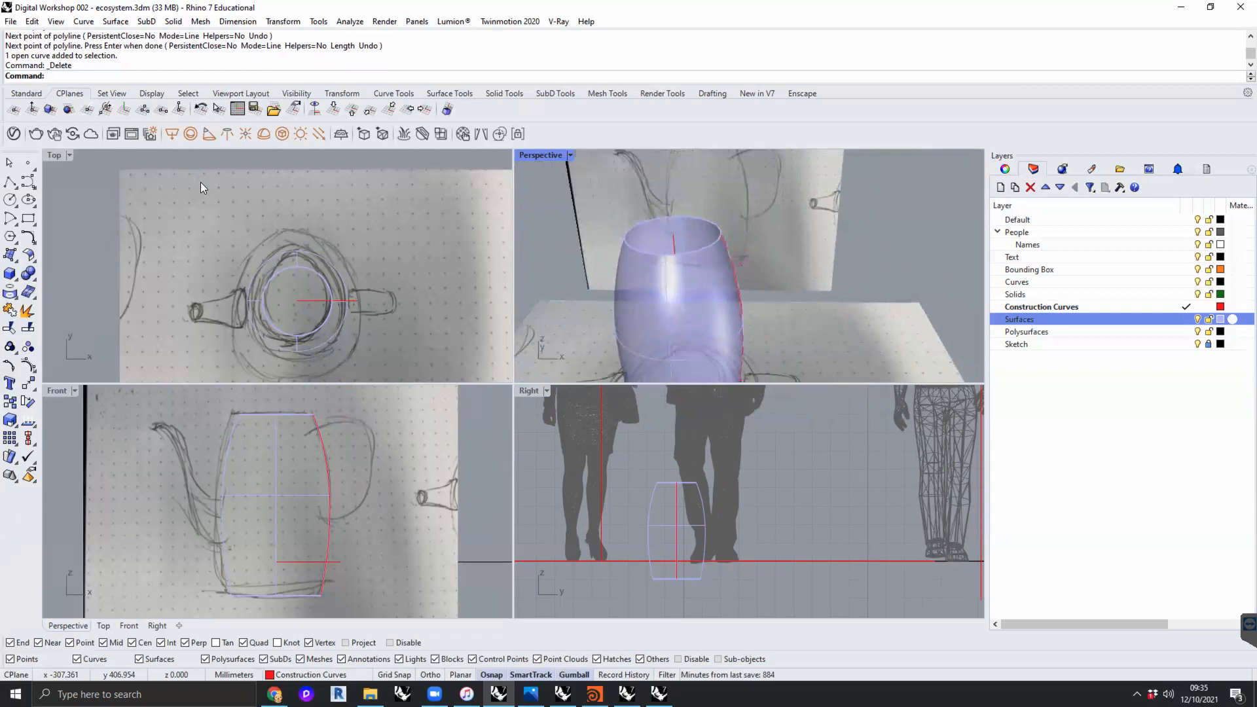
{"action": "left_click", "coordinate": [28, 182]}
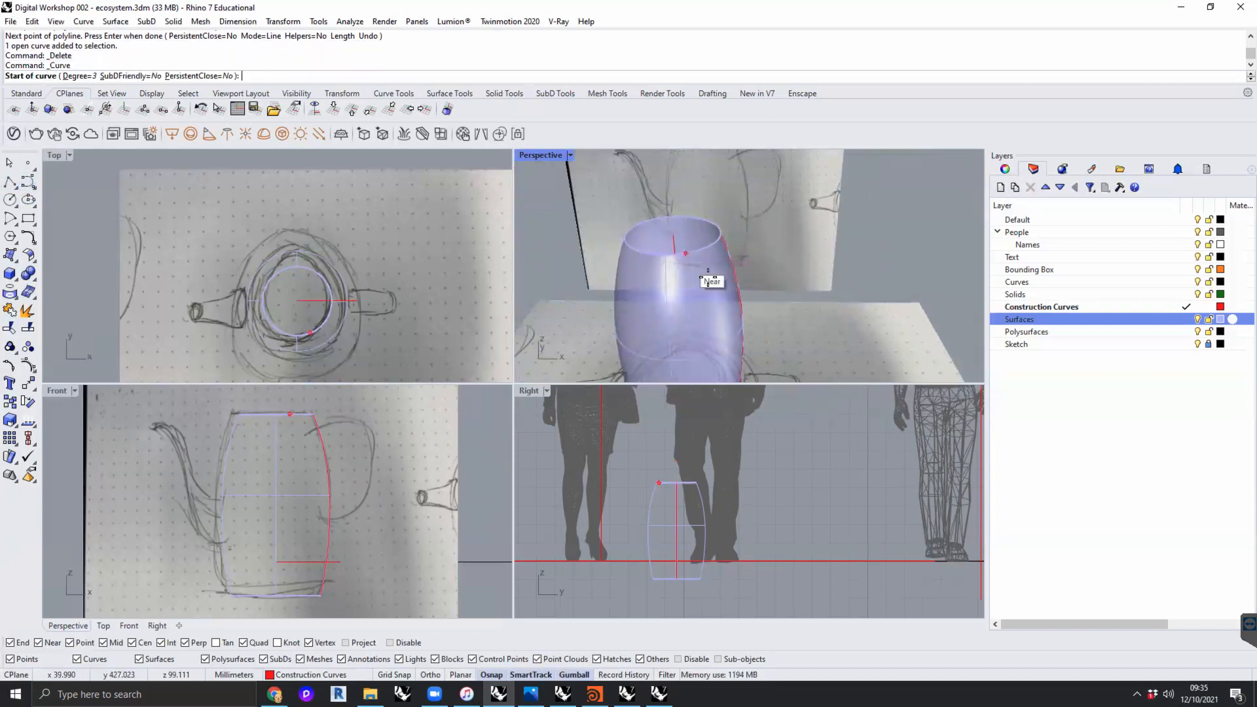
{"action": "right_click_drag", "start_coordinate": [708, 280], "coordinate": [634, 317]}
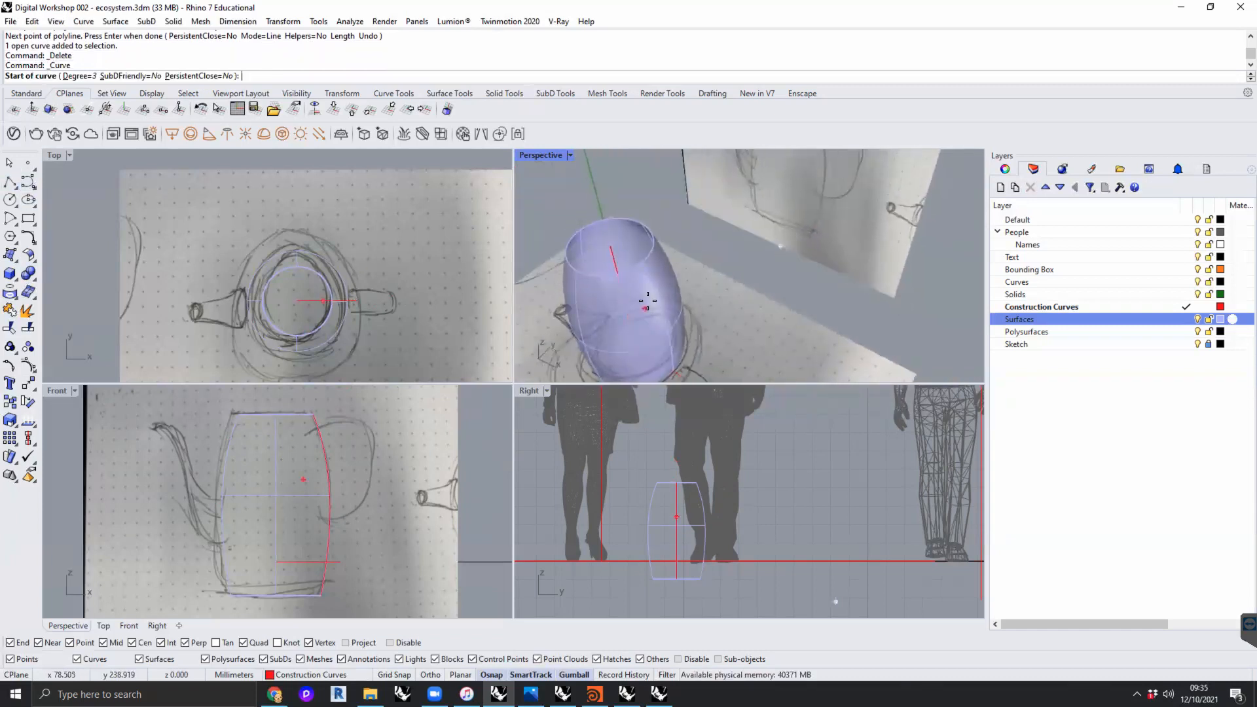
{"action": "scroll", "coordinate": [302, 451], "scroll_direction": "up", "scroll_amount": 6}
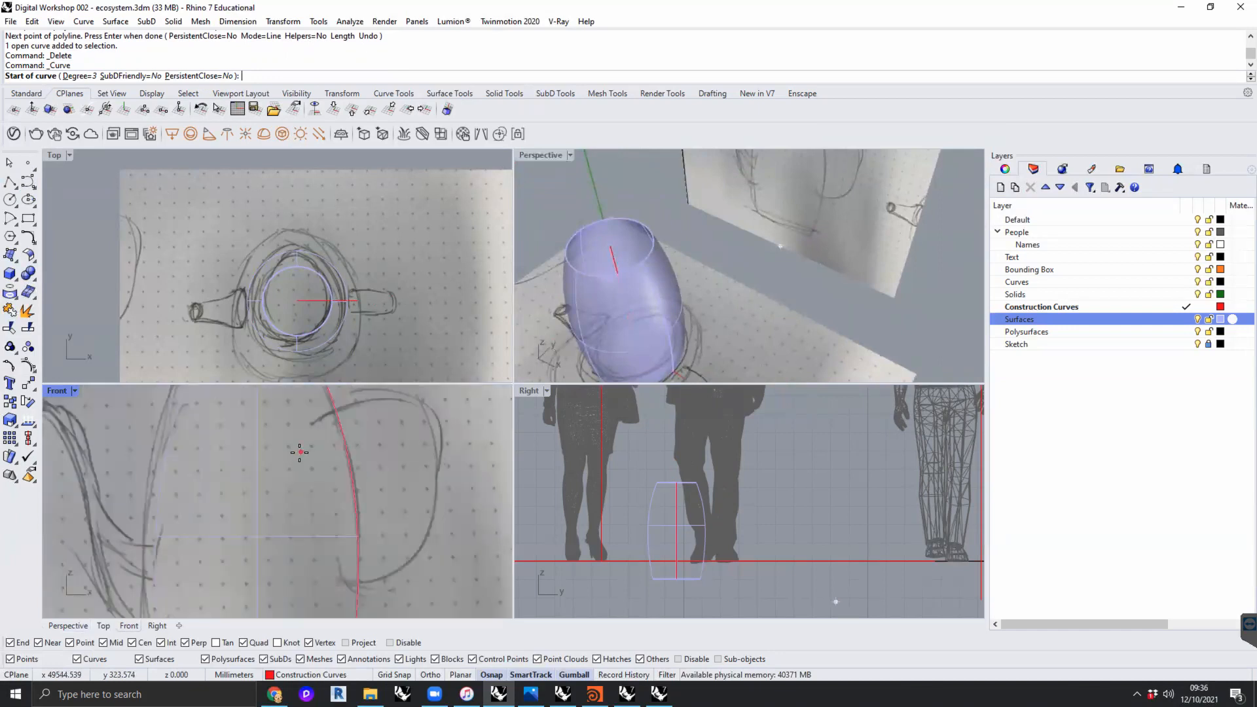
{"action": "scroll", "coordinate": [643, 298], "scroll_direction": "up", "scroll_amount": 5}
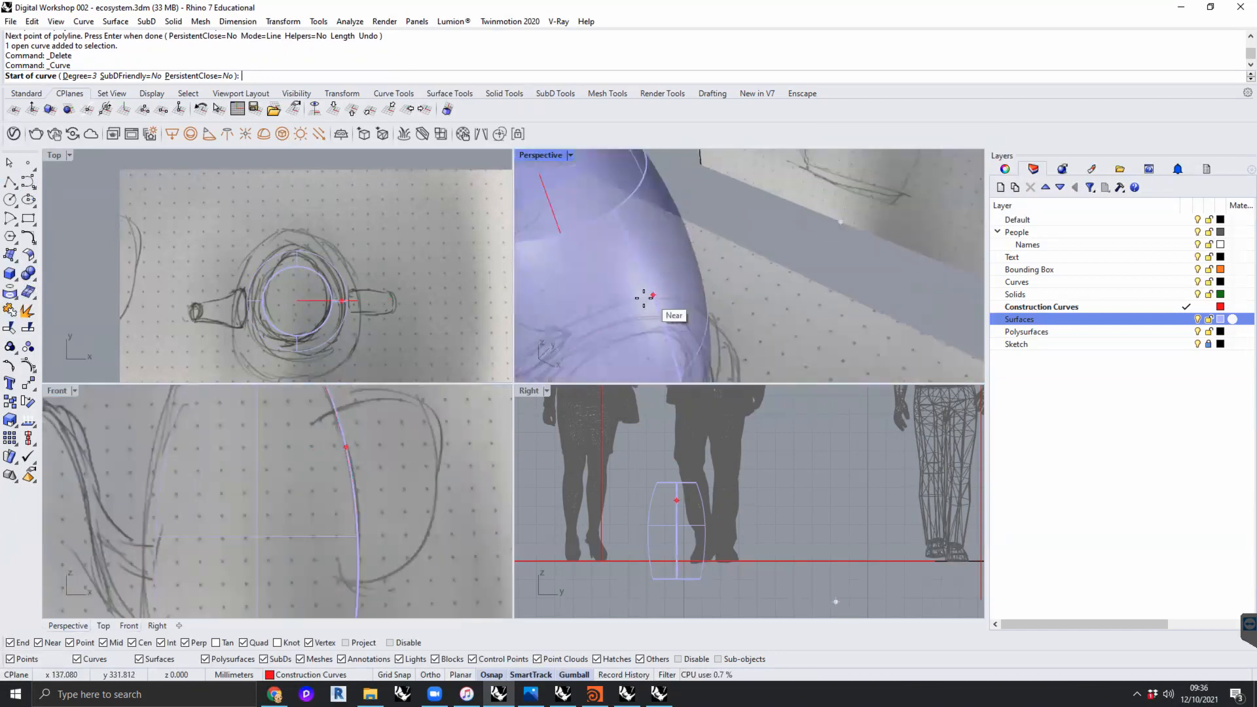
{"action": "right_click_drag", "start_coordinate": [652, 282], "coordinate": [725, 250]}
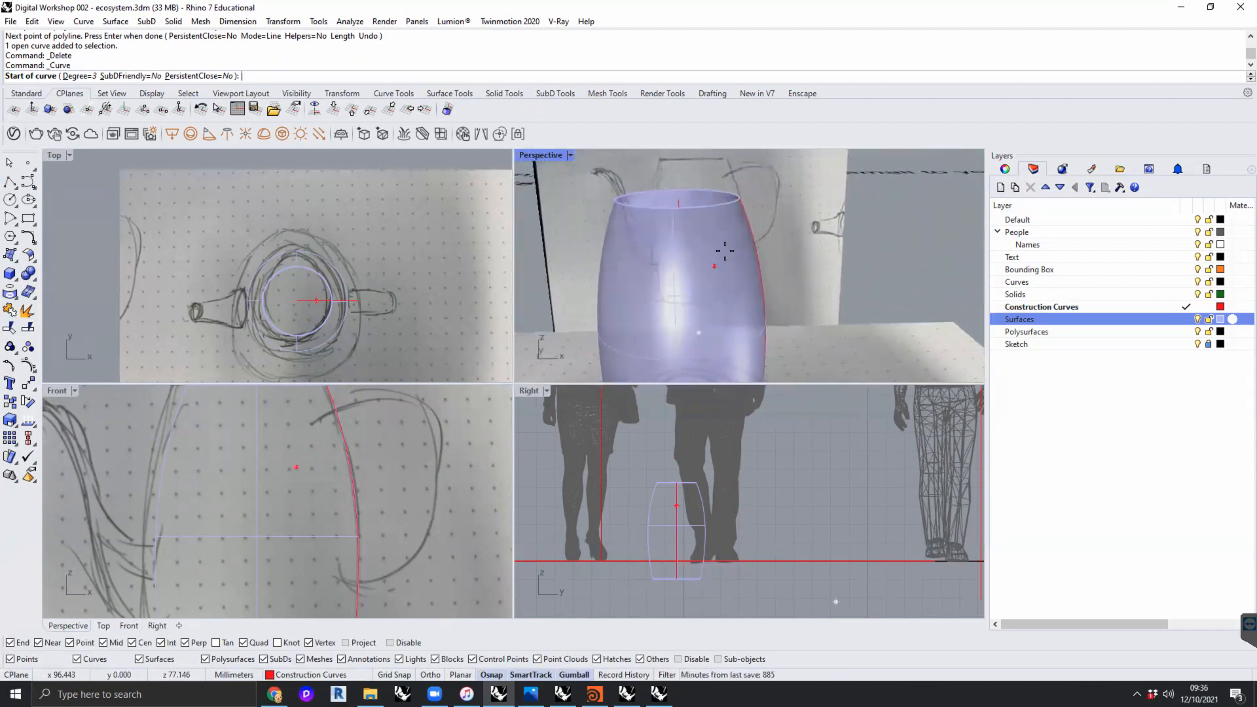
{"action": "left_click", "coordinate": [731, 237]}
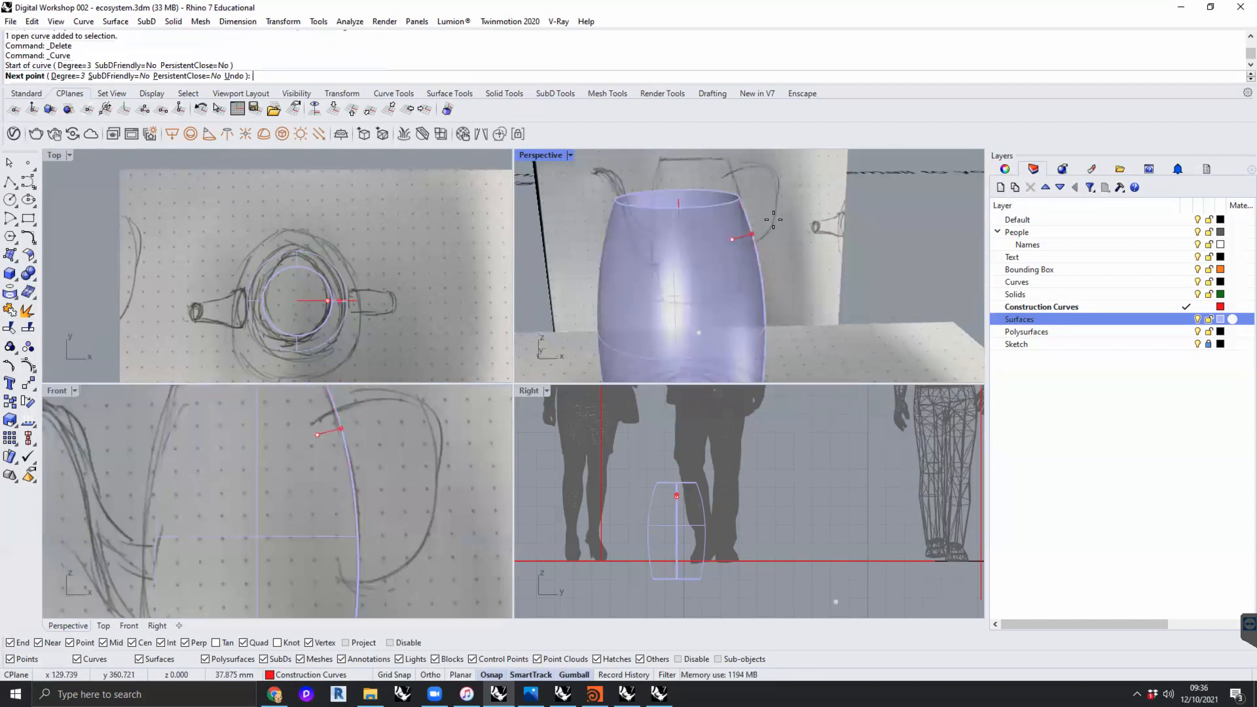
{"action": "left_click", "coordinate": [793, 208]}
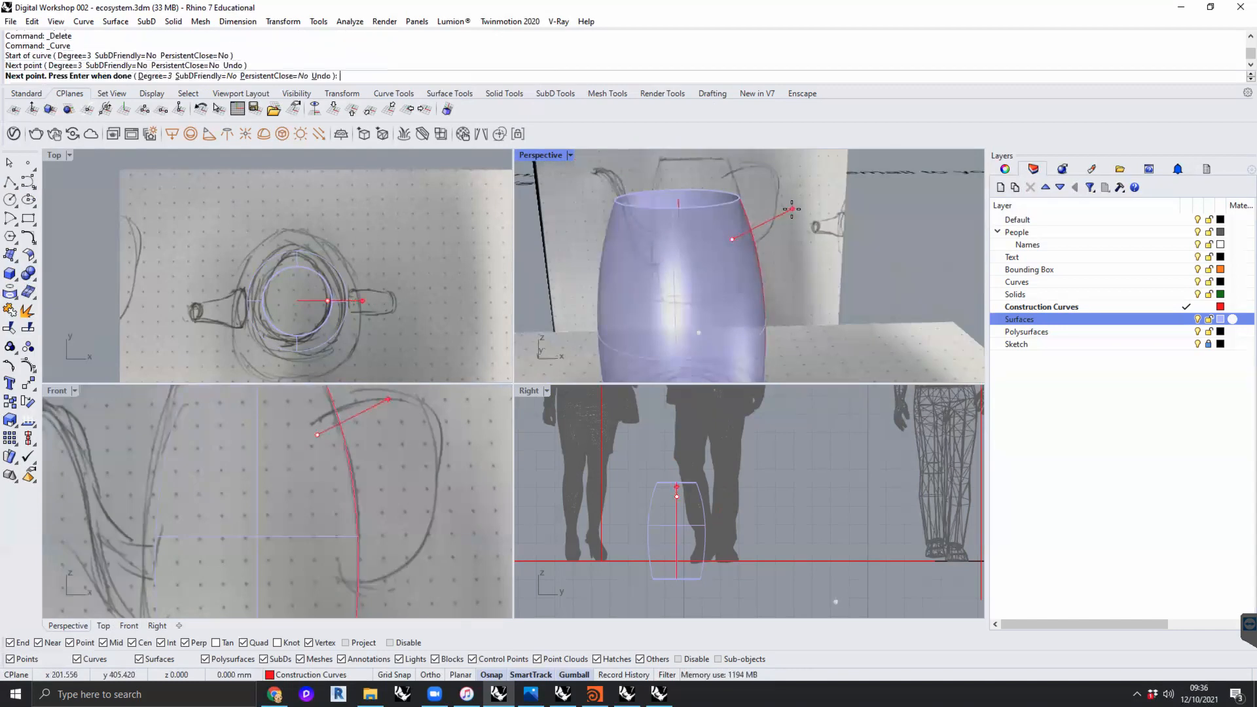
{"action": "left_click", "coordinate": [823, 301]}
{"action": "mouse_move", "coordinate": [703, 324]}
{"action": "right_mouse_down"}
{"action": "mouse_move", "coordinate": [682, 280]}
{"action": "mouse_move", "coordinate": [697, 293]}
{"action": "mouse_move", "coordinate": [621, 285]}
{"action": "mouse_move", "coordinate": [750, 304]}
{"action": "mouse_move", "coordinate": [738, 285]}
{"action": "mouse_move", "coordinate": [761, 260]}
{"action": "mouse_move", "coordinate": [711, 360]}
{"action": "right_mouse_up"}
{"action": "left_click", "coordinate": [634, 288]}
{"action": "key", "text": "Return"}
- Move the handle curve's control points in the Front view until it follows the sketched handle, then deselect it
{"action": "left_click", "coordinate": [763, 258]}
{"action": "left_click", "coordinate": [766, 193]}
{"action": "left_click_drag", "start_coordinate": [726, 258], "coordinate": [751, 230]}
{"action": "left_click", "coordinate": [430, 514]}
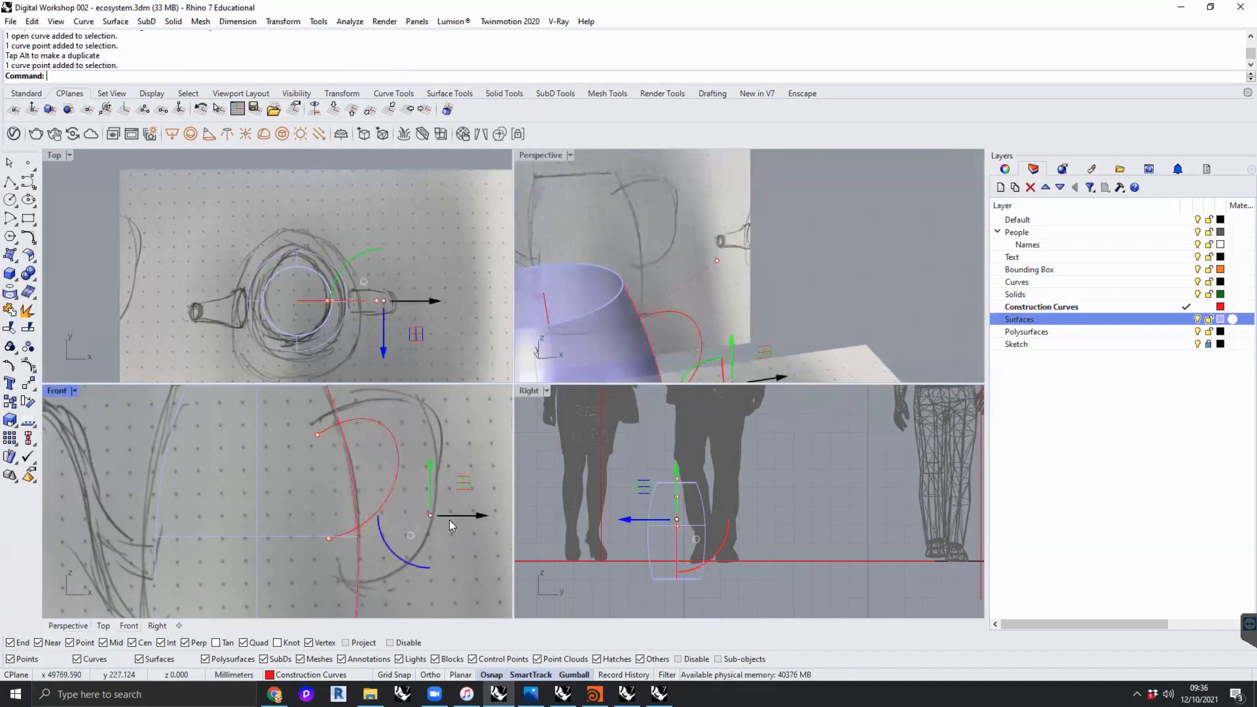
{"action": "scroll", "coordinate": [449, 520], "scroll_direction": "down", "scroll_amount": 4}
{"action": "right_click_drag", "start_coordinate": [449, 519], "coordinate": [403, 519]}
{"action": "left_click_drag", "start_coordinate": [416, 489], "coordinate": [463, 555]}
{"action": "left_click", "coordinate": [323, 533]}
{"action": "left_click_drag", "start_coordinate": [359, 503], "coordinate": [364, 533]}
{"action": "left_click", "coordinate": [324, 477]}
{"action": "left_click_drag", "start_coordinate": [339, 429], "coordinate": [332, 421]}
{"action": "left_click", "coordinate": [381, 422]}
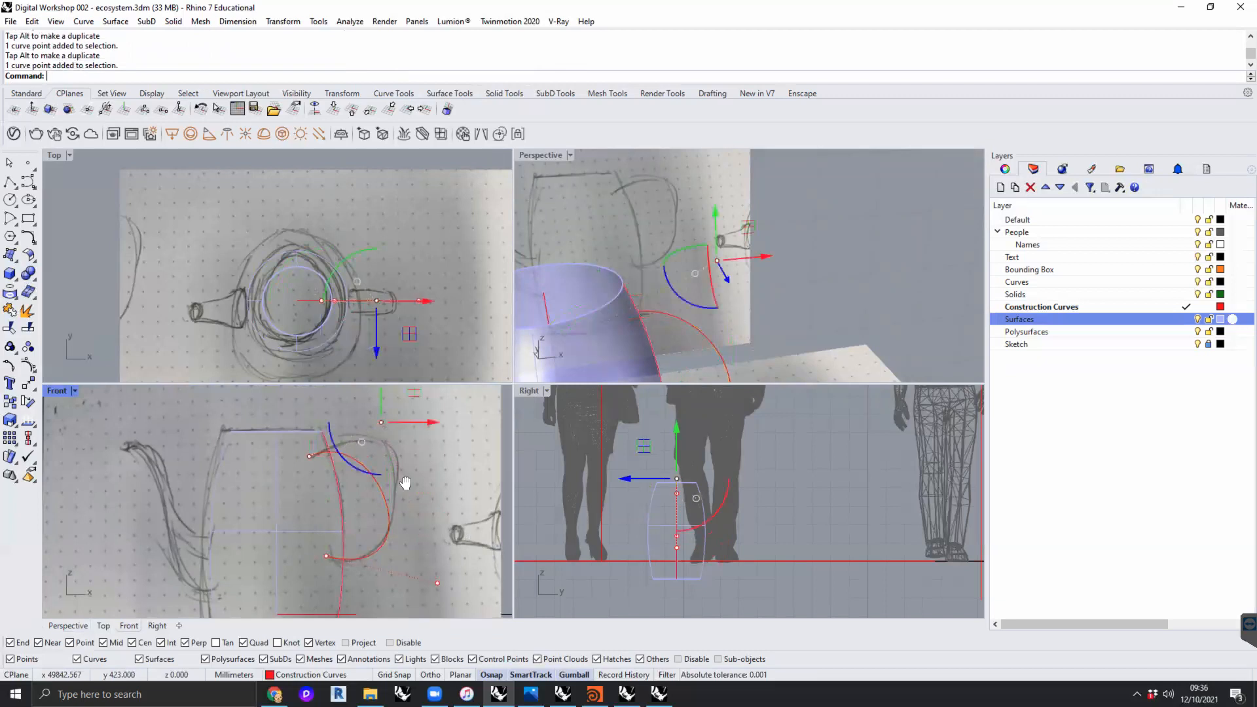
{"action": "right_click_drag", "start_coordinate": [403, 480], "coordinate": [367, 527]}
{"action": "left_click_drag", "start_coordinate": [377, 435], "coordinate": [414, 396]}
{"action": "right_click_drag", "start_coordinate": [413, 487], "coordinate": [407, 465]}
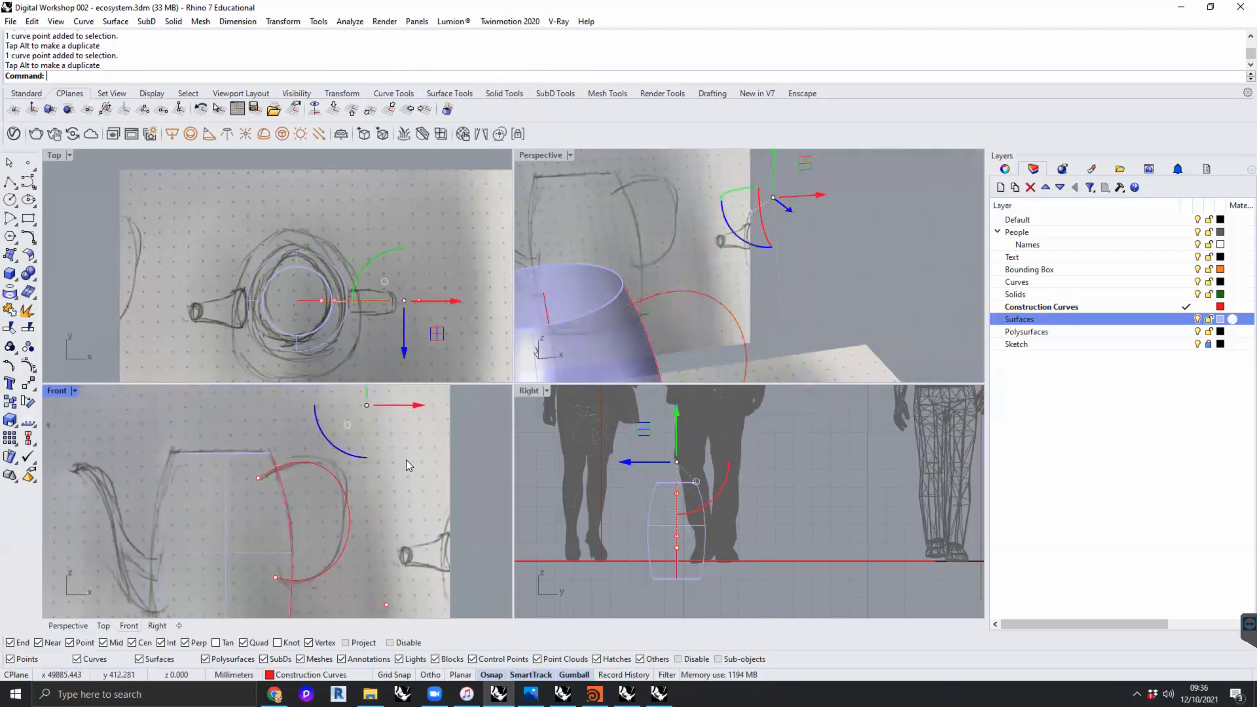
{"action": "left_click", "coordinate": [834, 257]}
- Delete the adjusted handle curve, keeping the jug body and its construction lines
{"action": "scroll", "coordinate": [833, 275], "scroll_direction": "down", "scroll_amount": 3}
{"action": "mouse_move", "coordinate": [833, 278]}
{"action": "right_mouse_down"}
{"action": "mouse_move", "coordinate": [814, 264]}
{"action": "mouse_move", "coordinate": [634, 251]}
{"action": "mouse_move", "coordinate": [659, 296]}
{"action": "mouse_move", "coordinate": [681, 301]}
{"action": "mouse_move", "coordinate": [771, 255]}
{"action": "mouse_move", "coordinate": [663, 321]}
{"action": "right_mouse_up"}
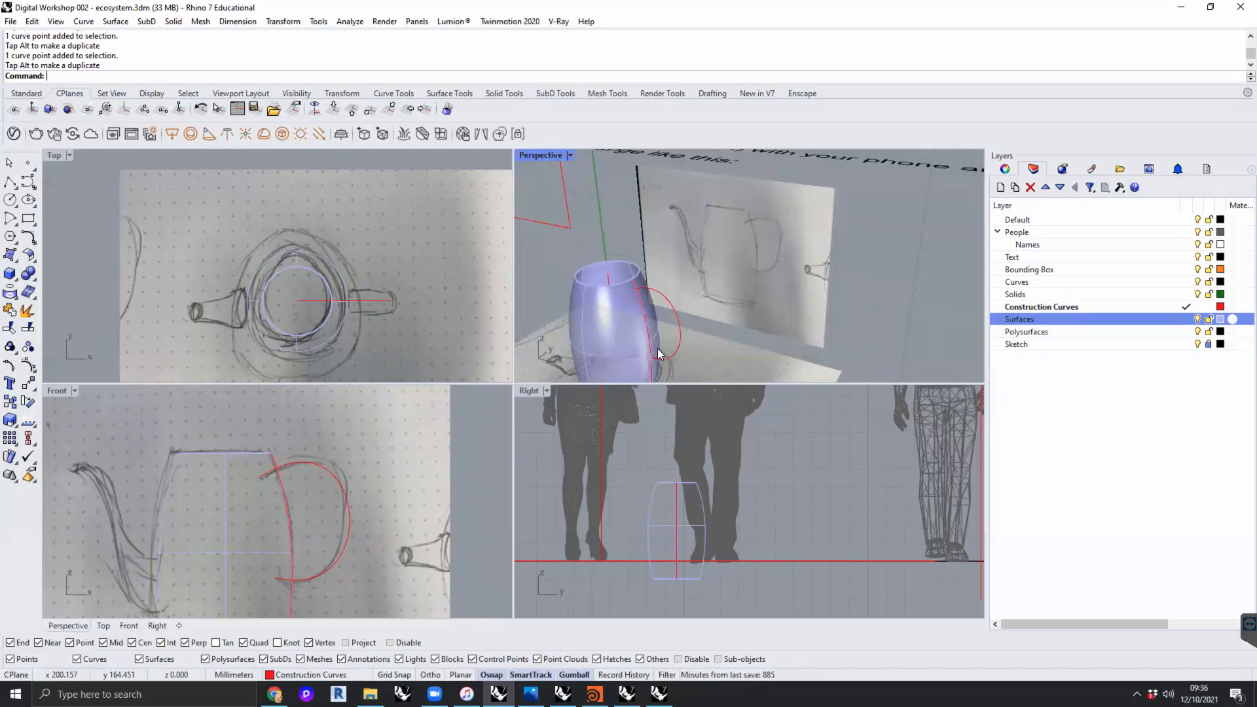
{"action": "left_click", "coordinate": [680, 340]}
{"action": "key", "text": "Delete"}
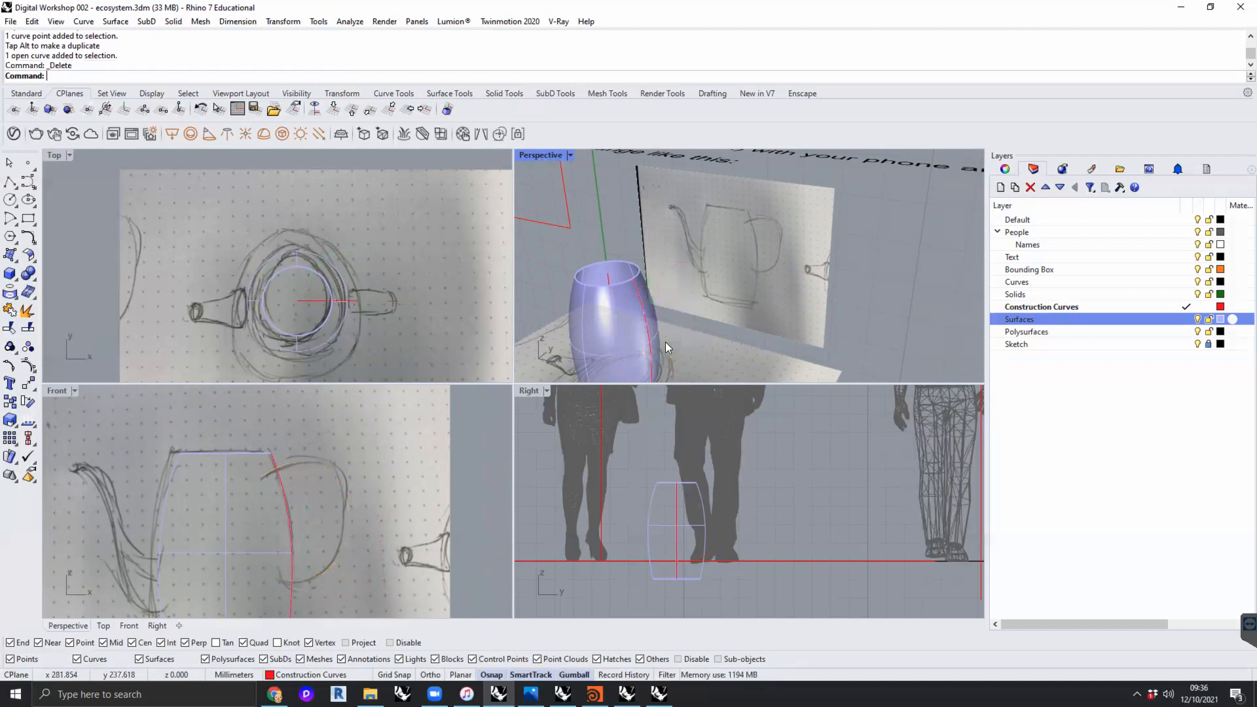
- Draw a trial degree-3 curve with five control points on the Perspective CPlane, in the empty space well beyond the jug
{"action": "mouse_move", "coordinate": [749, 304]}
{"action": "right_mouse_down"}
{"action": "mouse_move", "coordinate": [655, 244]}
{"action": "mouse_move", "coordinate": [721, 253]}
{"action": "mouse_move", "coordinate": [828, 306]}
{"action": "mouse_move", "coordinate": [731, 298]}
{"action": "mouse_move", "coordinate": [741, 305]}
{"action": "mouse_move", "coordinate": [667, 252]}
{"action": "mouse_move", "coordinate": [712, 272]}
{"action": "mouse_move", "coordinate": [675, 272]}
{"action": "right_mouse_up"}
{"action": "scroll", "coordinate": [681, 292], "scroll_direction": "up", "scroll_amount": 4}
{"action": "scroll", "coordinate": [728, 255], "scroll_direction": "down", "scroll_amount": 5}
{"action": "left_click", "coordinate": [28, 182]}
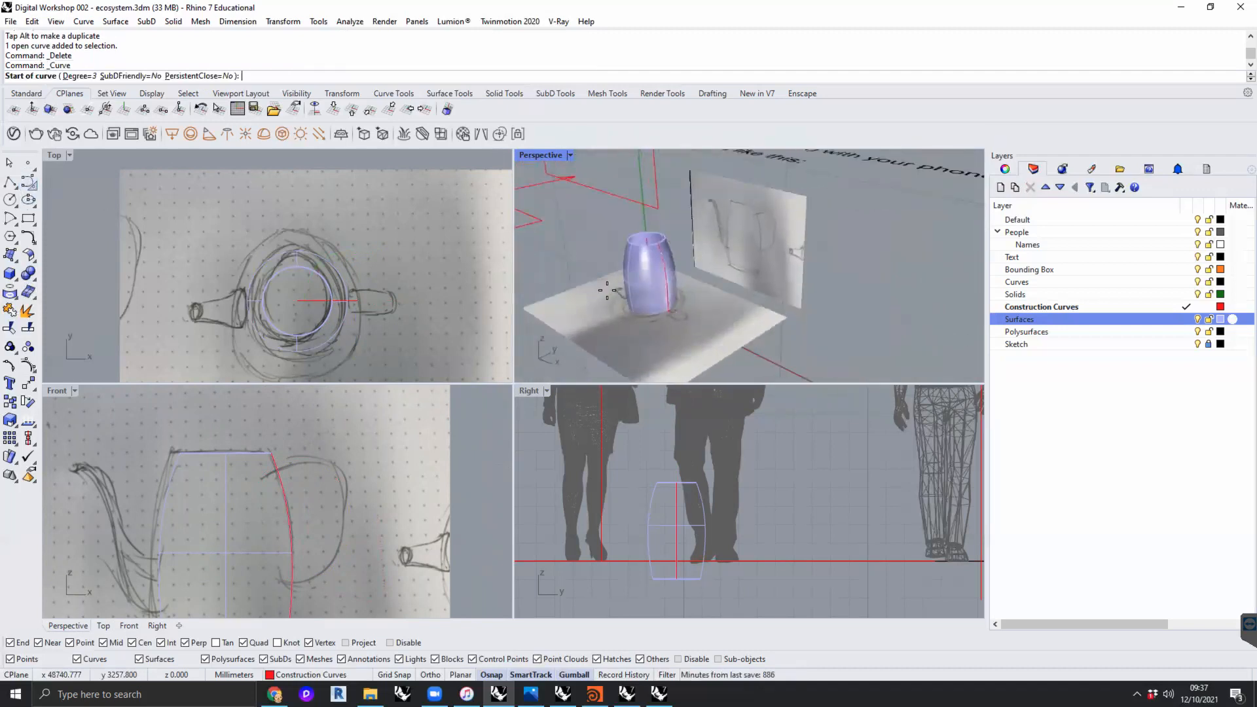
{"action": "scroll", "coordinate": [607, 290], "scroll_direction": "down", "scroll_amount": 5}
{"action": "left_click", "coordinate": [726, 284]}
{"action": "left_click", "coordinate": [764, 269]}
{"action": "left_click", "coordinate": [779, 313]}
{"action": "left_click", "coordinate": [728, 338]}
{"action": "left_click", "coordinate": [676, 321]}
{"action": "key", "text": "Return"}
- Delete the trial curve drawn beyond the jug
{"action": "right_click_drag", "start_coordinate": [750, 328], "coordinate": [835, 325]}
{"action": "left_click", "coordinate": [784, 302]}
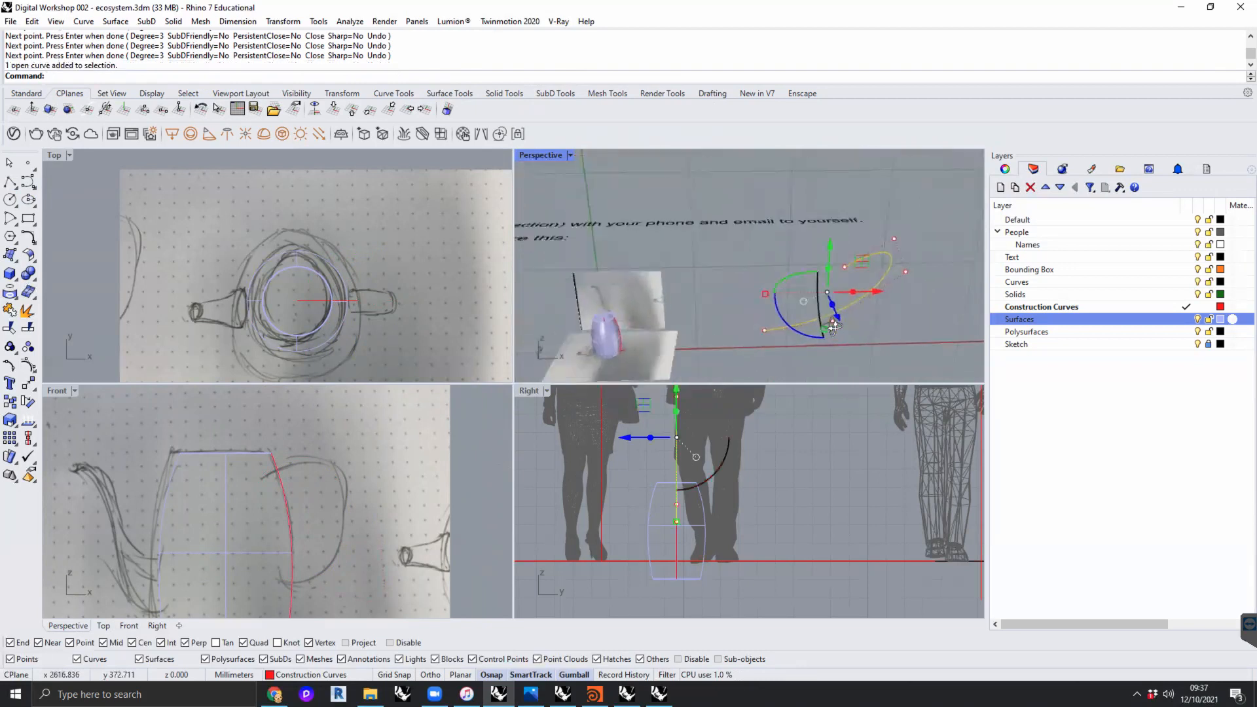
{"action": "key", "text": "Delete"}
- Examine the jug body and the horizontal construction line at its base in Perspective, leaving nothing selected
{"action": "scroll", "coordinate": [614, 335], "scroll_direction": "up", "scroll_amount": 12}
{"action": "right_click_drag", "start_coordinate": [614, 334], "coordinate": [691, 322], "text": "shift"}
{"action": "scroll", "coordinate": [652, 306], "scroll_direction": "down", "scroll_amount": 8}
{"action": "scroll", "coordinate": [692, 300], "scroll_direction": "down", "scroll_amount": 8}
{"action": "scroll", "coordinate": [692, 322], "scroll_direction": "up", "scroll_amount": 10}
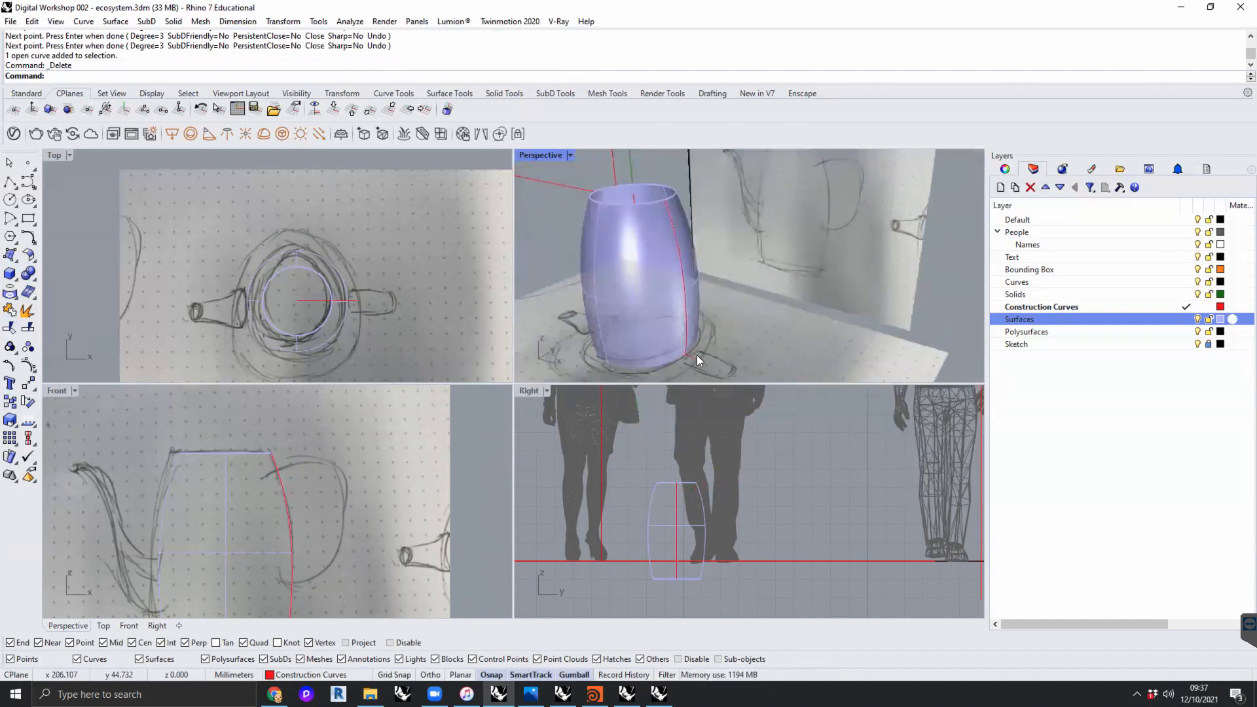
{"action": "left_click", "coordinate": [697, 357]}
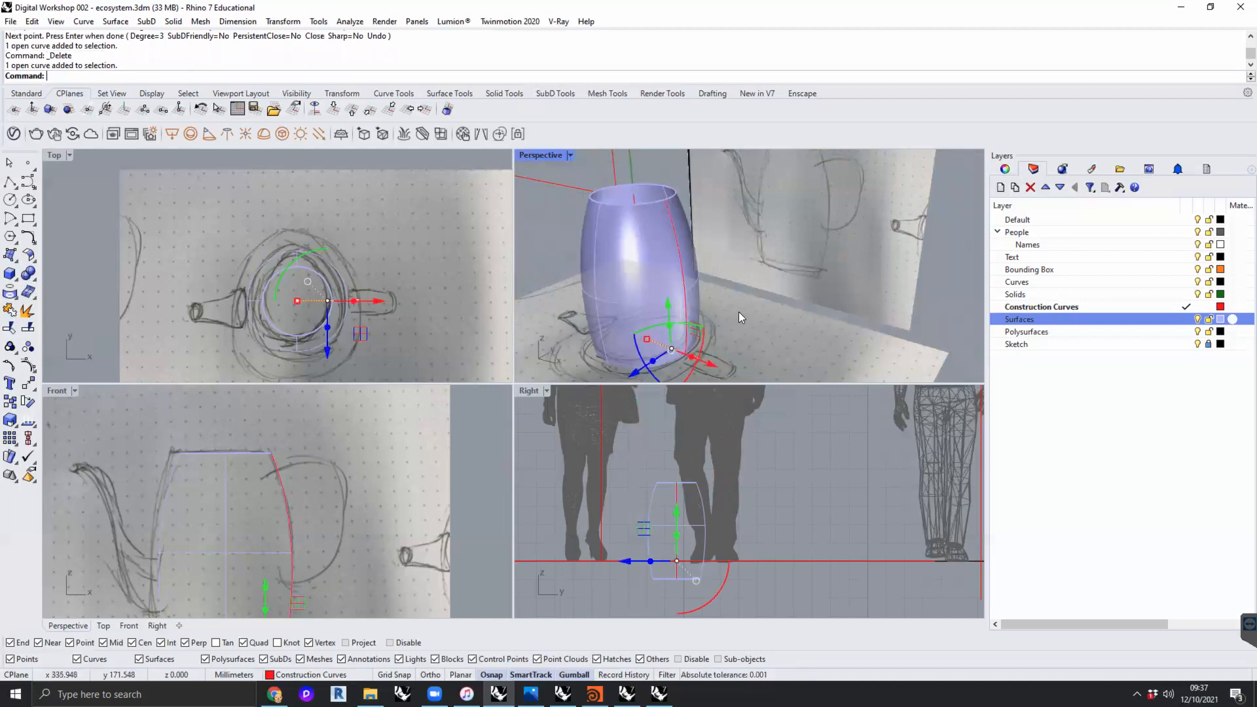
{"action": "left_click", "coordinate": [766, 316]}
{"action": "right_click_drag", "start_coordinate": [744, 326], "coordinate": [830, 267]}
{"action": "scroll", "coordinate": [852, 257], "scroll_direction": "down", "scroll_amount": 4}
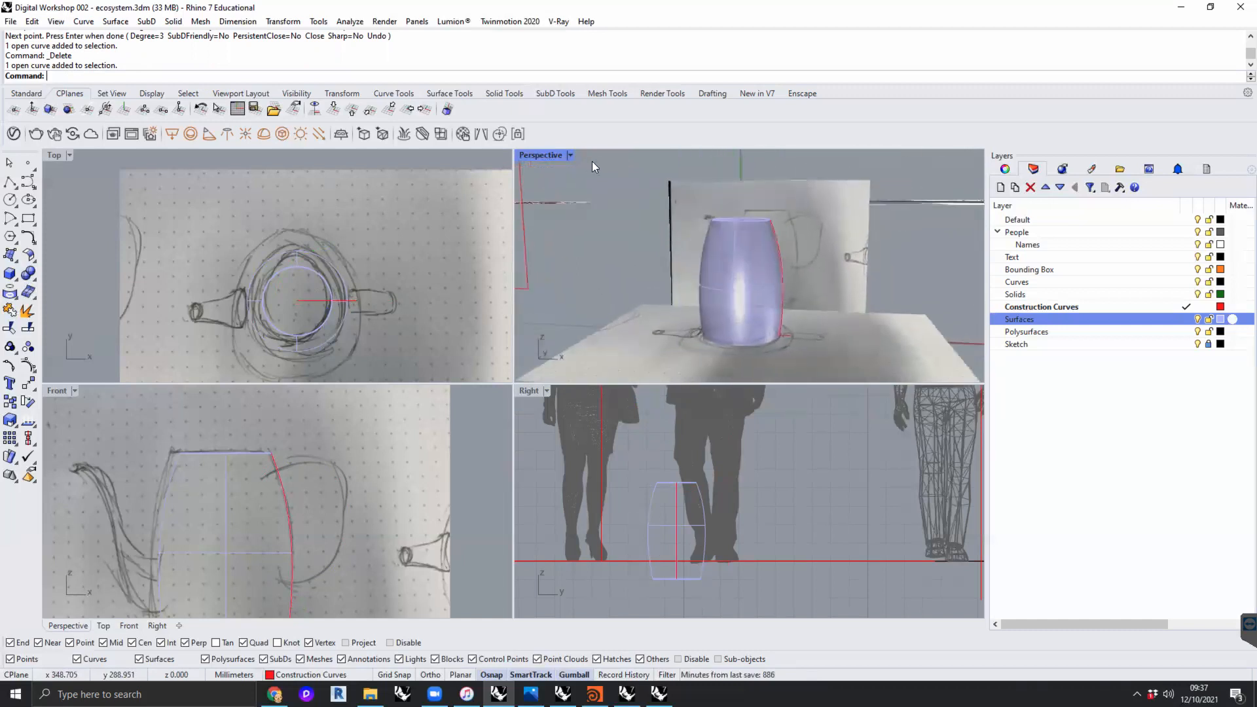
- Maximize the Perspective view and draw a four-point degree-3 handle curve that starts and ends inside the jug's handle-side wall
{"action": "double_click", "coordinate": [548, 159]}
{"action": "scroll", "coordinate": [589, 366], "scroll_direction": "up", "scroll_amount": 6}
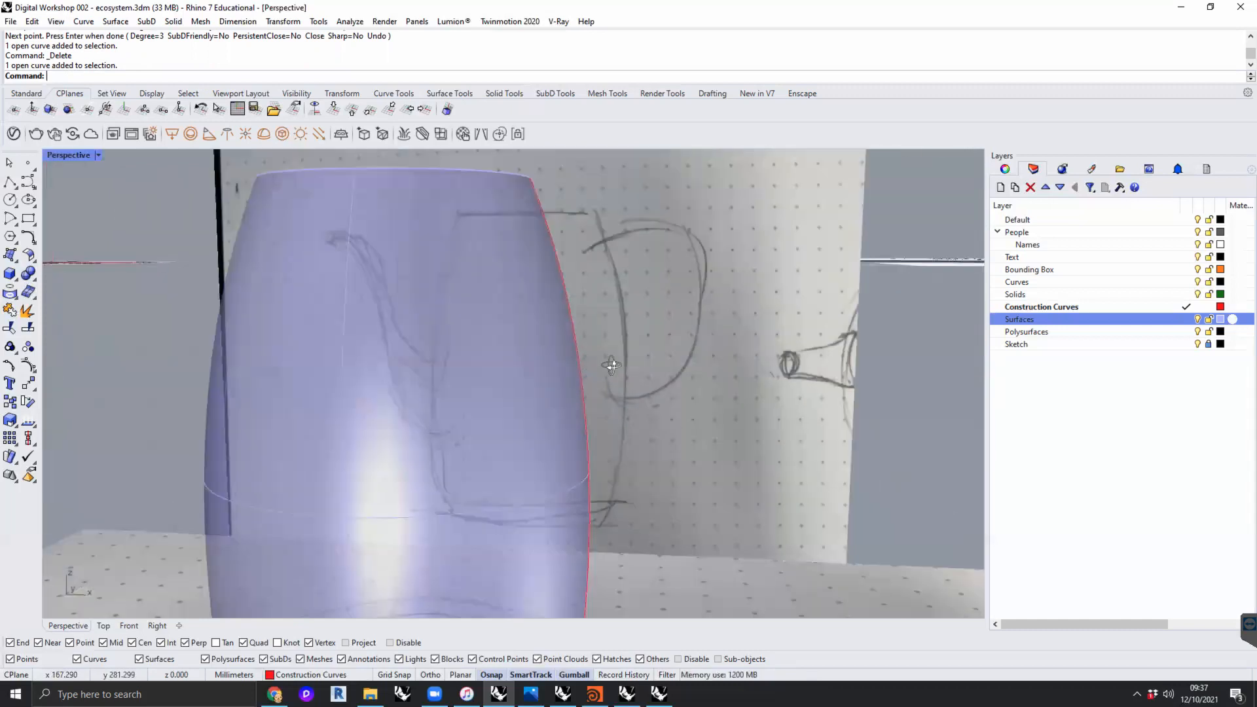
{"action": "scroll", "coordinate": [660, 367], "scroll_direction": "down", "scroll_amount": 6}
{"action": "right_click_drag", "start_coordinate": [660, 351], "coordinate": [559, 300]}
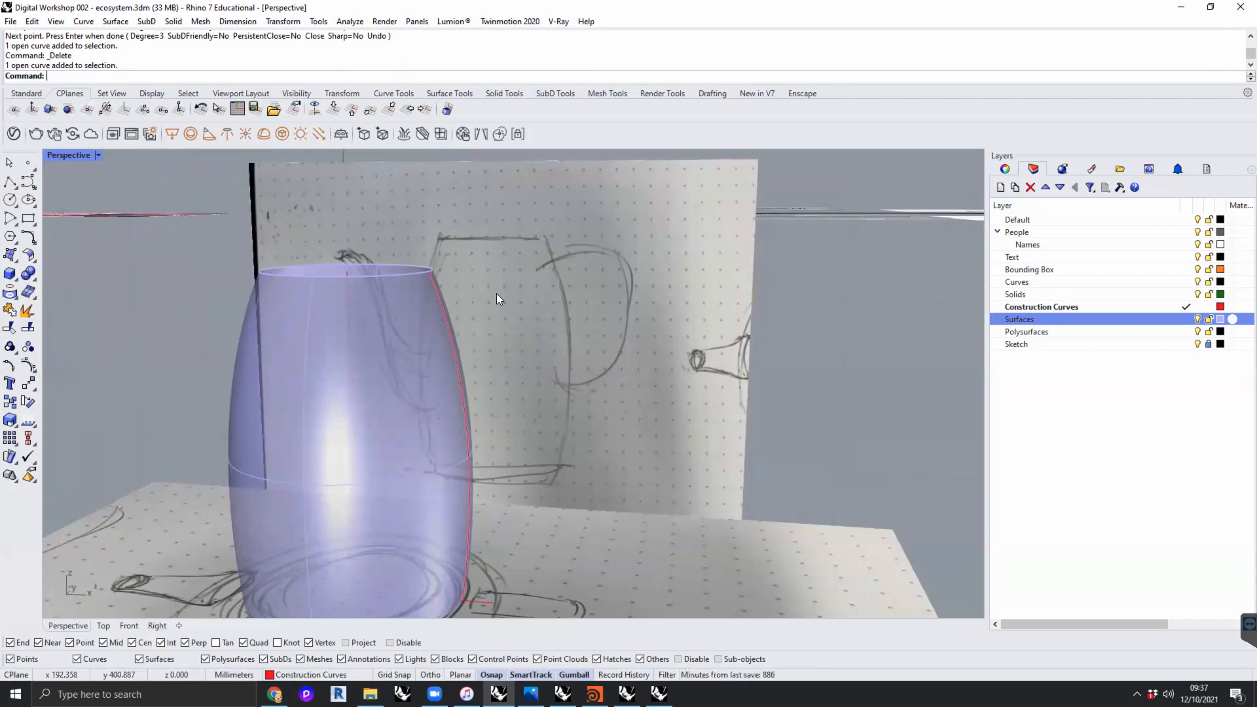
{"action": "left_click", "coordinate": [28, 181]}
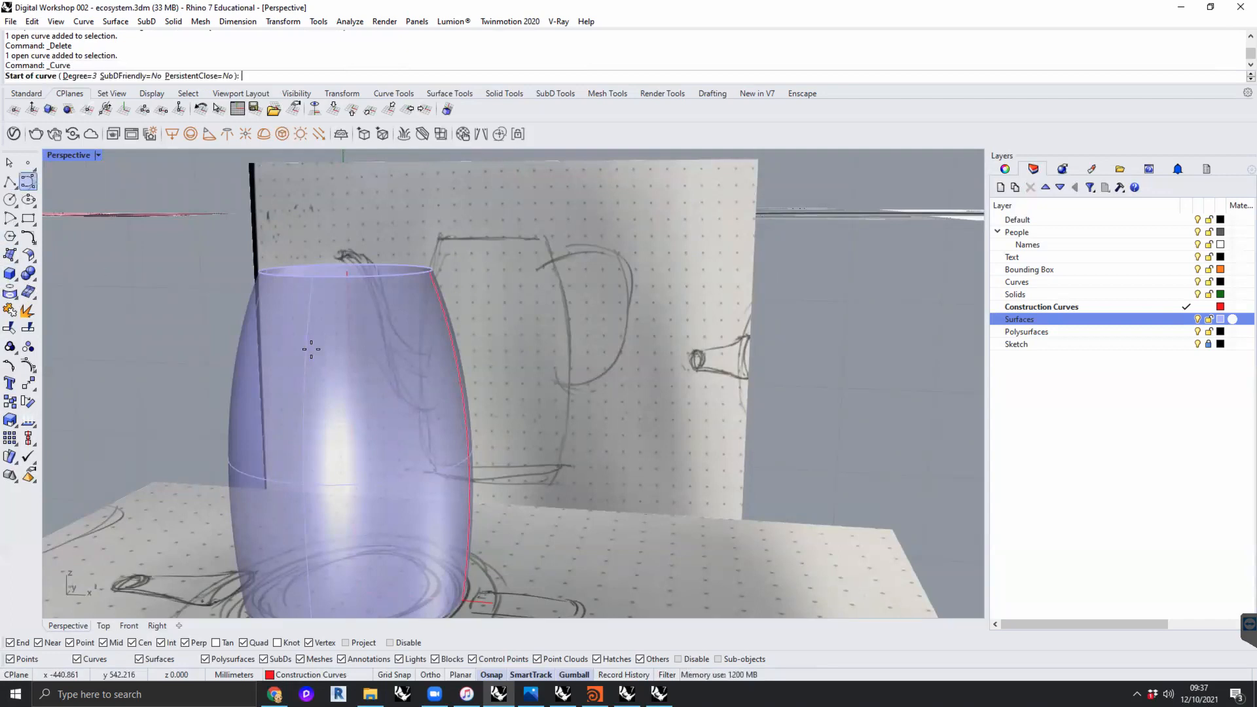
{"action": "left_click", "coordinate": [412, 327]}
{"action": "left_click", "coordinate": [552, 267]}
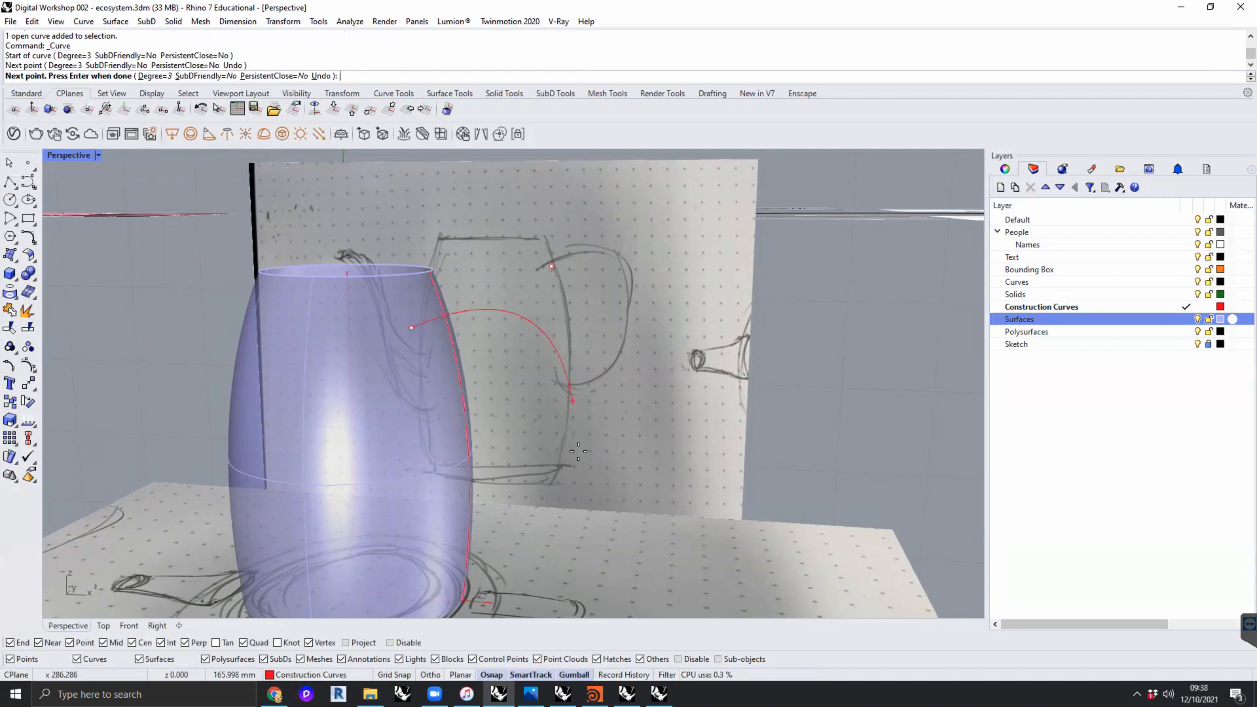
{"action": "left_click", "coordinate": [578, 457]}
{"action": "left_click", "coordinate": [427, 486]}
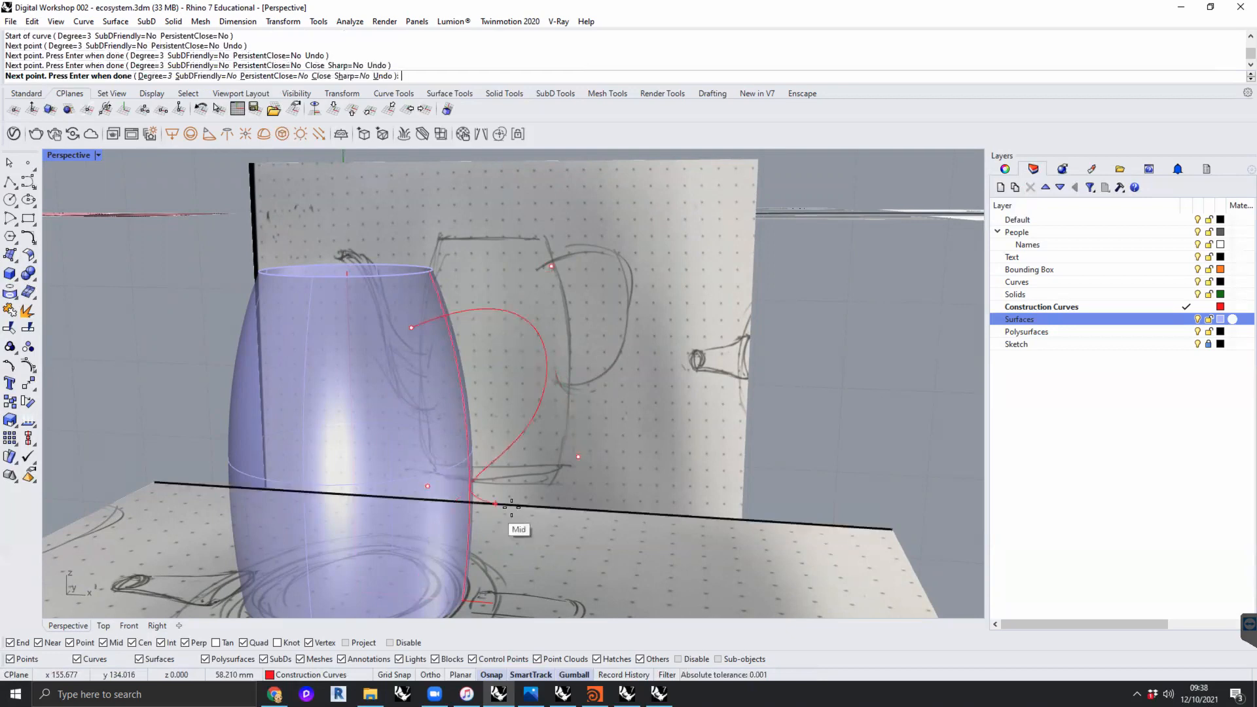
{"action": "right_click", "coordinate": [511, 505]}
{"action": "mouse_move", "coordinate": [555, 429]}
{"action": "right_mouse_down"}
{"action": "mouse_move", "coordinate": [543, 432]}
{"action": "mouse_move", "coordinate": [561, 436]}
{"action": "mouse_move", "coordinate": [533, 444]}
{"action": "mouse_move", "coordinate": [498, 433]}
{"action": "right_mouse_up"}
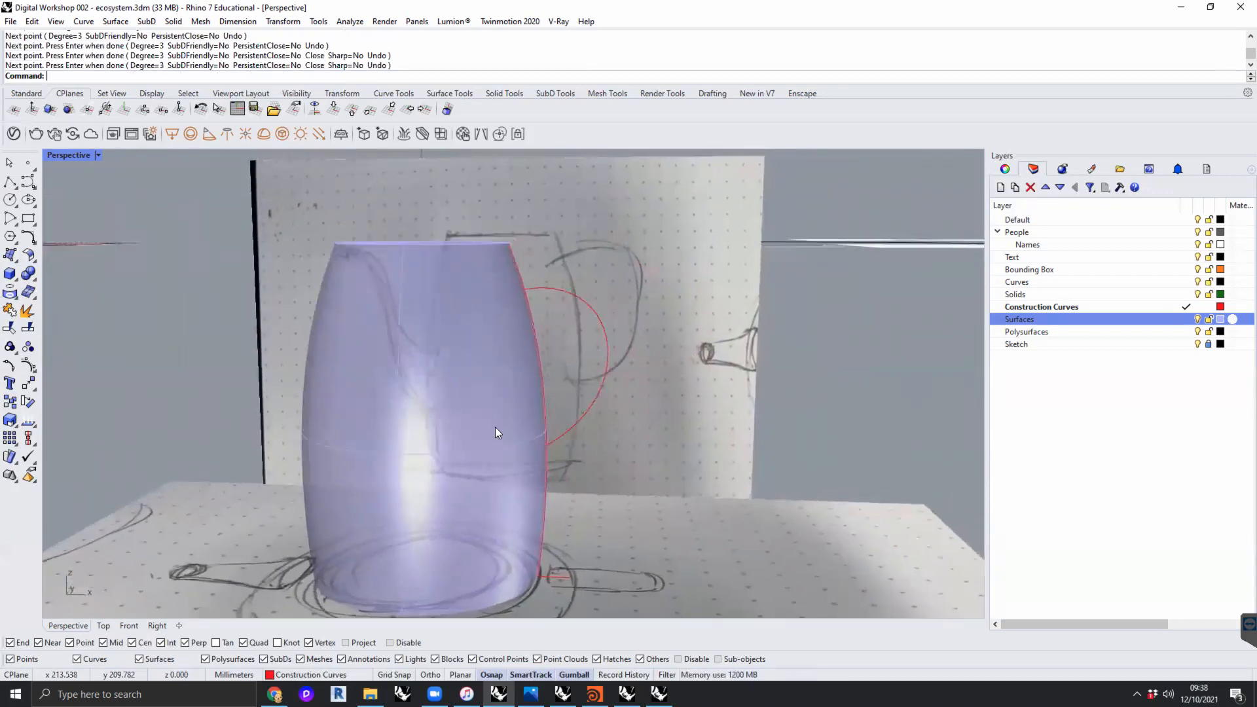
- Restore the four-view layout and move the handle curve's control points in the Front view to match the sketched handle
{"action": "double_click", "coordinate": [70, 155]}
{"action": "left_click", "coordinate": [319, 501]}
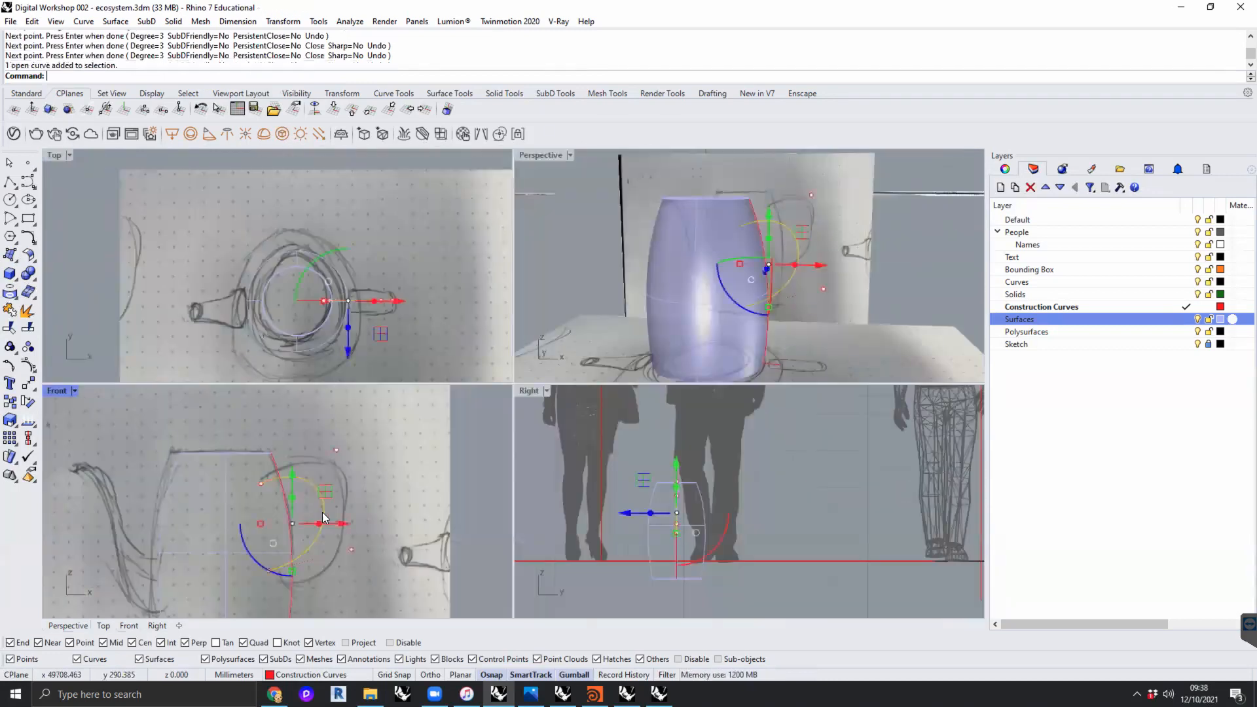
{"action": "left_click", "coordinate": [335, 449]}
{"action": "left_click_drag", "start_coordinate": [380, 411], "coordinate": [421, 379]}
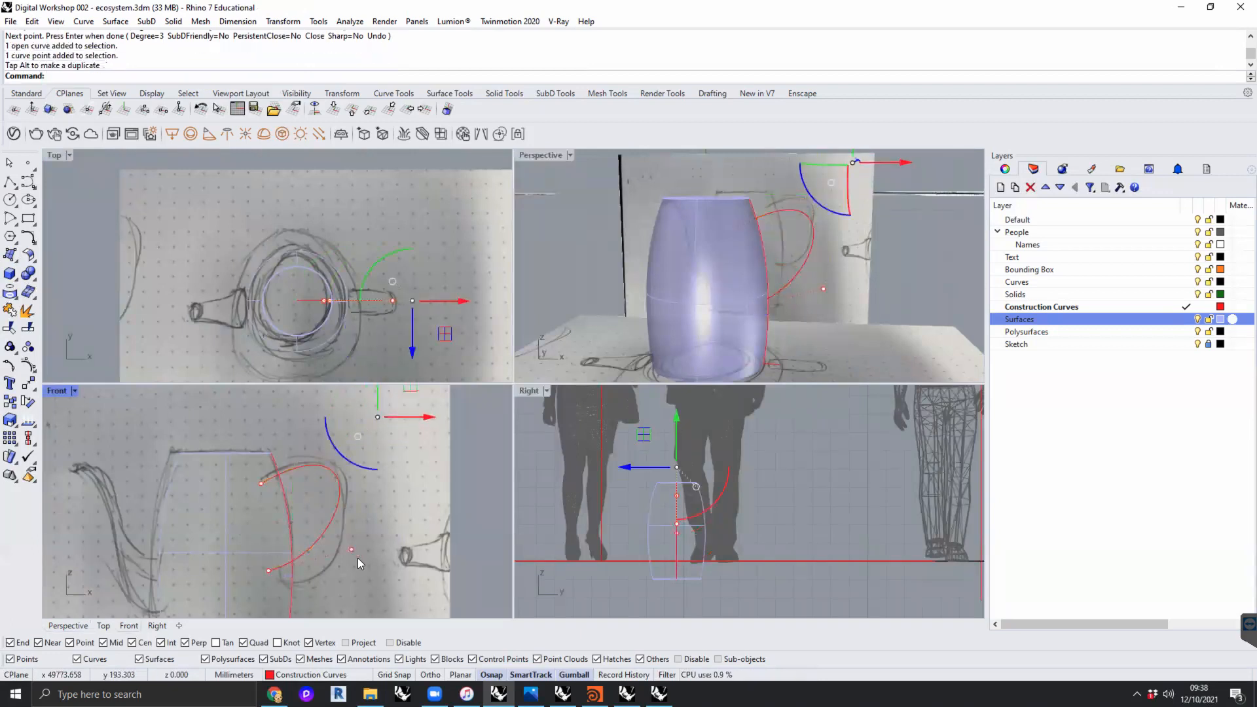
{"action": "left_click", "coordinate": [352, 550]}
{"action": "left_click_drag", "start_coordinate": [384, 516], "coordinate": [408, 576]}
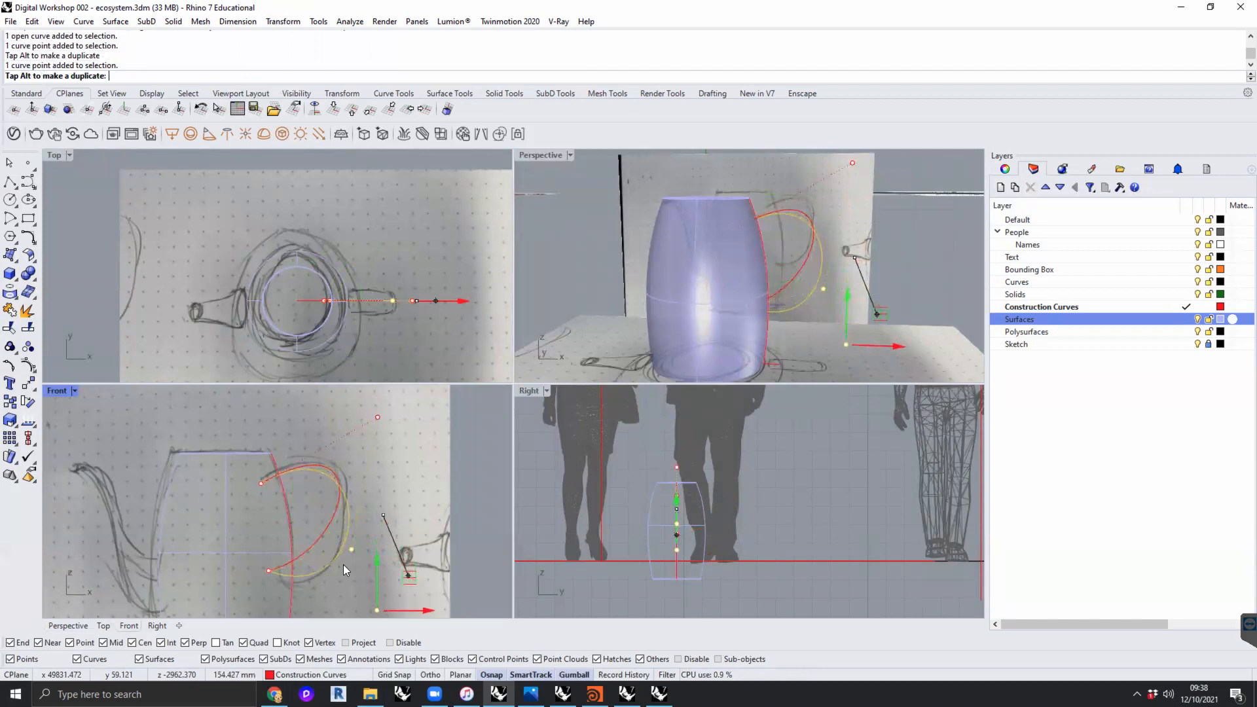
{"action": "mouse_move", "coordinate": [270, 571]}
{"action": "left_mouse_down"}
{"action": "mouse_move", "coordinate": [296, 547]}
{"action": "mouse_move", "coordinate": [263, 482]}
{"action": "mouse_move", "coordinate": [295, 446]}
{"action": "left_mouse_up"}
{"action": "left_click", "coordinate": [409, 475]}
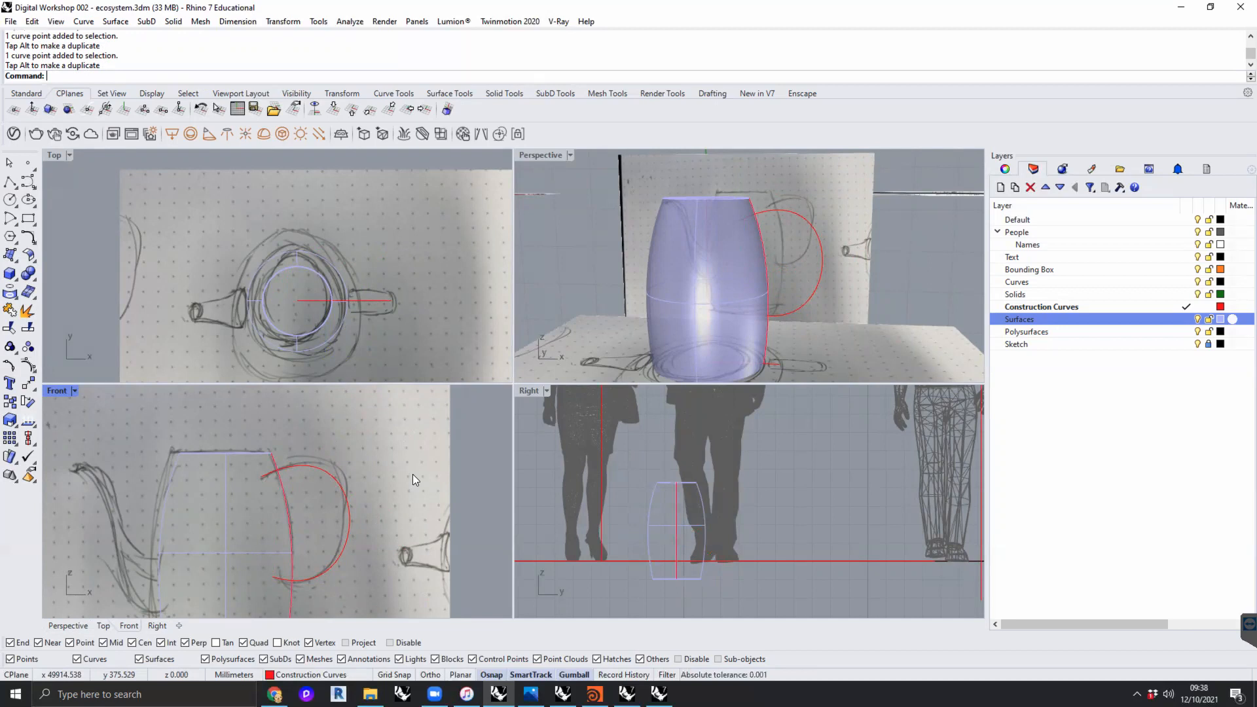
- Examine from several angles how the handle curve sits against the jug body and the base construction line, leaving nothing selected
{"action": "scroll", "coordinate": [753, 301], "scroll_direction": "down", "scroll_amount": 5}
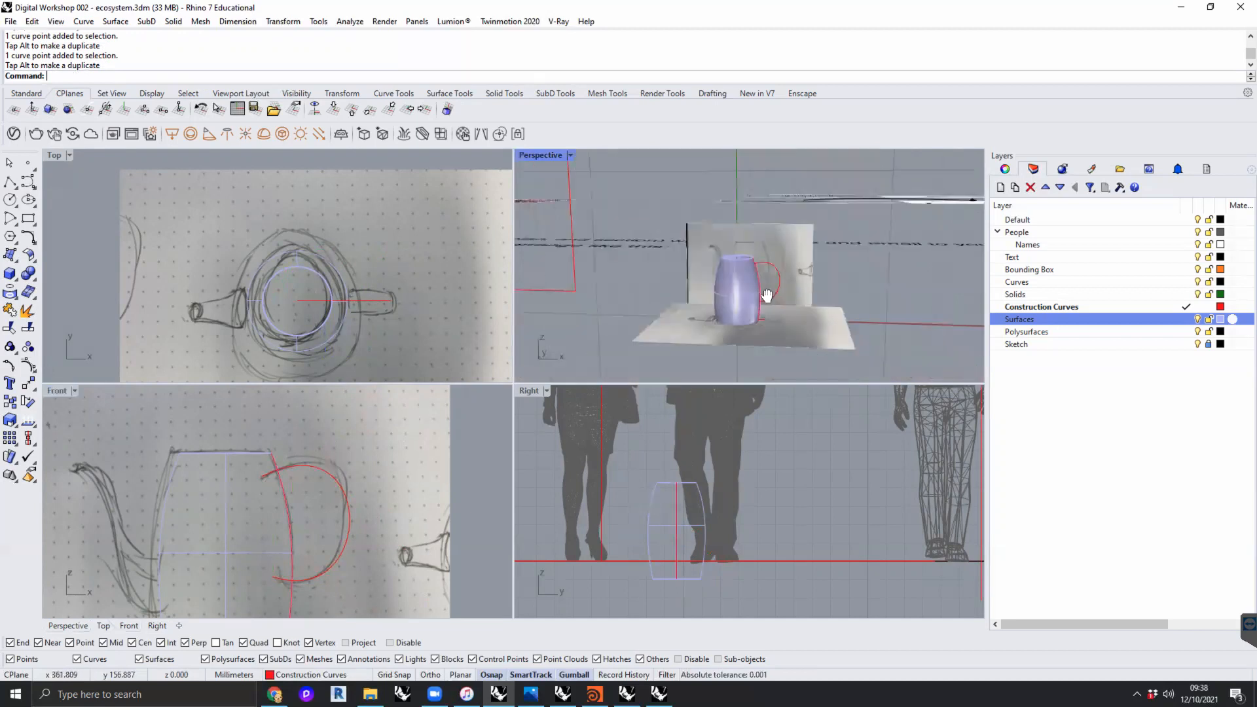
{"action": "right_click_drag", "start_coordinate": [758, 316], "coordinate": [694, 299]}
{"action": "scroll", "coordinate": [704, 299], "scroll_direction": "up", "scroll_amount": 5}
{"action": "left_click", "coordinate": [654, 276]}
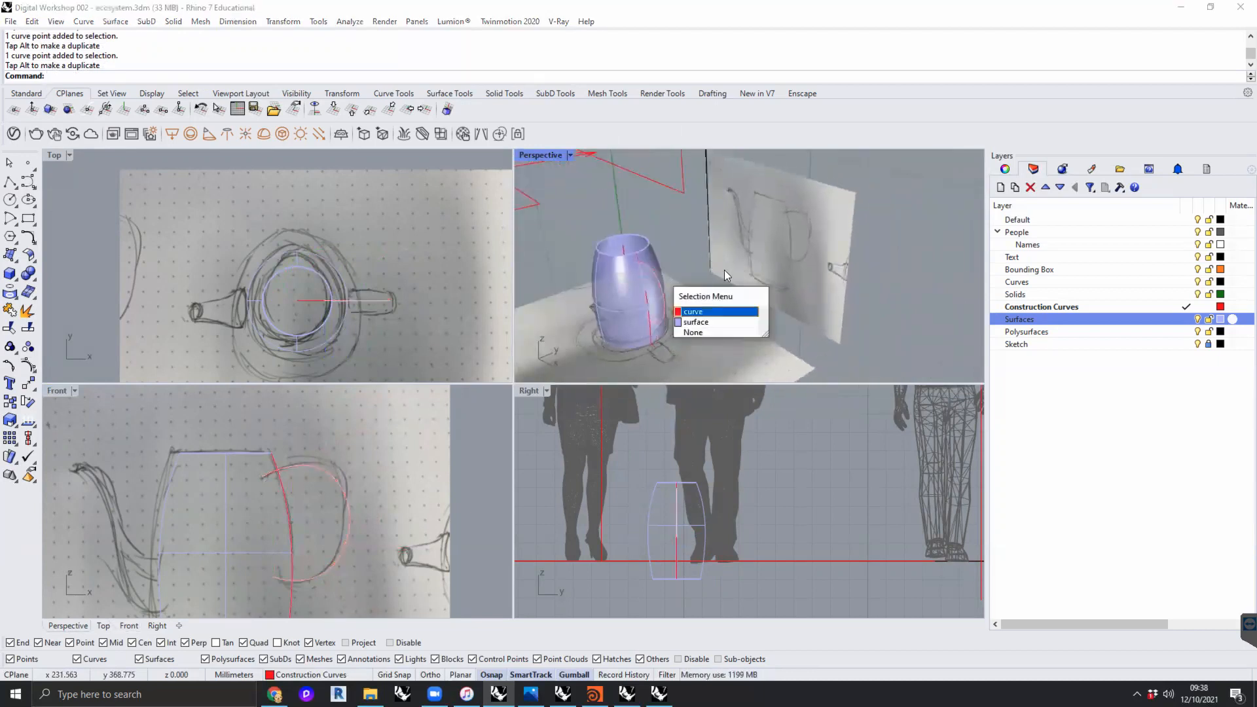
{"action": "left_click", "coordinate": [683, 312]}
{"action": "right_click_drag", "start_coordinate": [755, 284], "coordinate": [782, 222]}
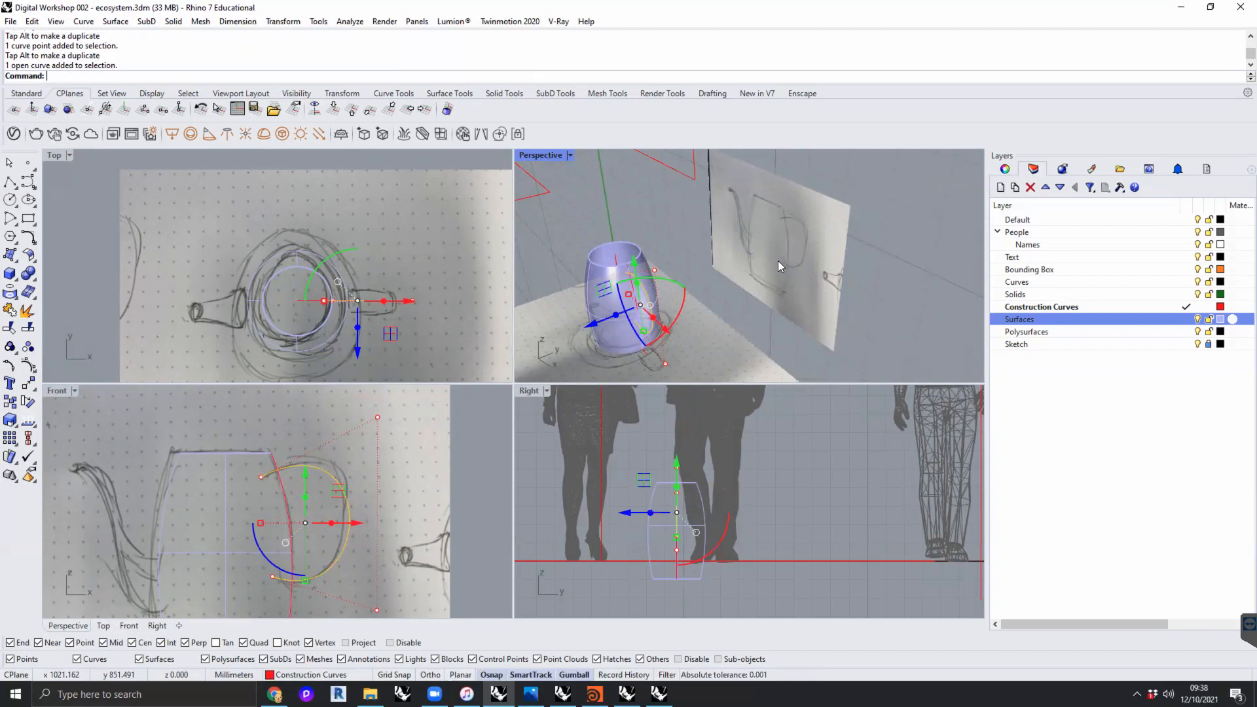
{"action": "left_click", "coordinate": [750, 276]}
{"action": "mouse_move", "coordinate": [753, 284]}
{"action": "right_mouse_down"}
{"action": "mouse_move", "coordinate": [669, 274]}
{"action": "mouse_move", "coordinate": [795, 299]}
{"action": "mouse_move", "coordinate": [729, 321]}
{"action": "mouse_move", "coordinate": [593, 251]}
{"action": "mouse_move", "coordinate": [675, 248]}
{"action": "mouse_move", "coordinate": [678, 262]}
{"action": "right_mouse_up"}
{"action": "left_click", "coordinate": [678, 262]}
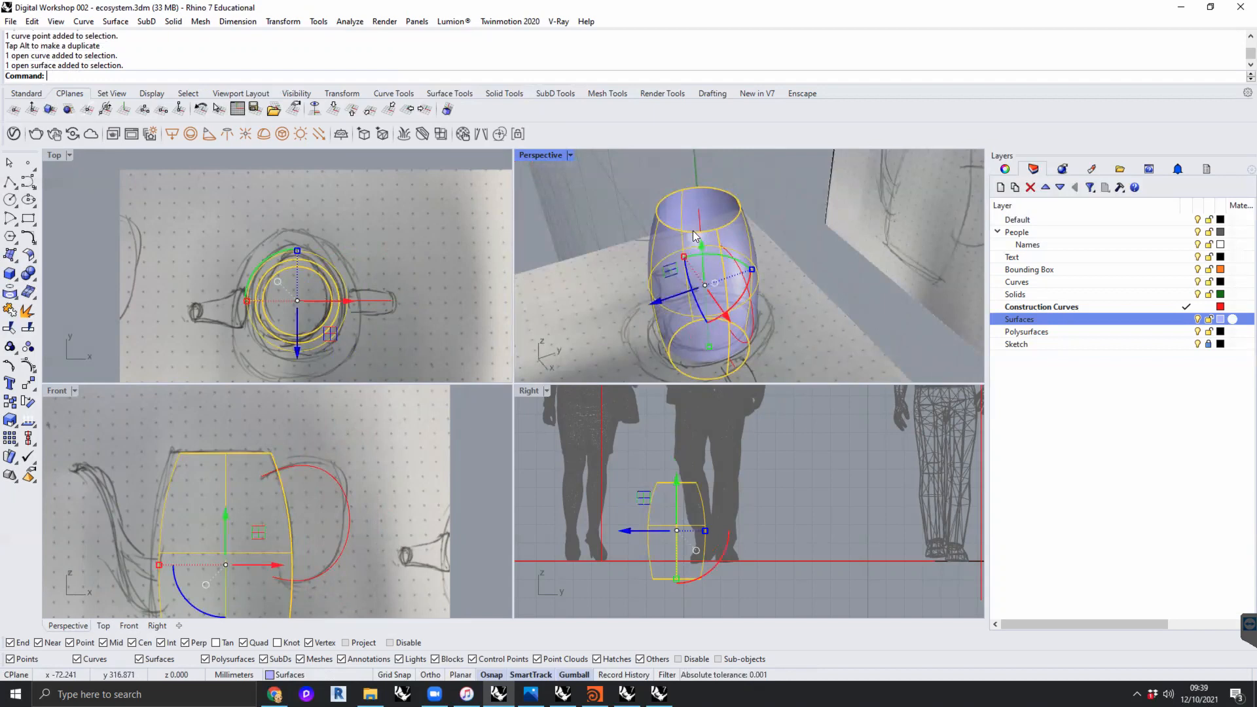
{"action": "left_click", "coordinate": [731, 263]}
{"action": "right_click_drag", "start_coordinate": [732, 264], "coordinate": [751, 325]}
{"action": "left_click", "coordinate": [738, 339]}
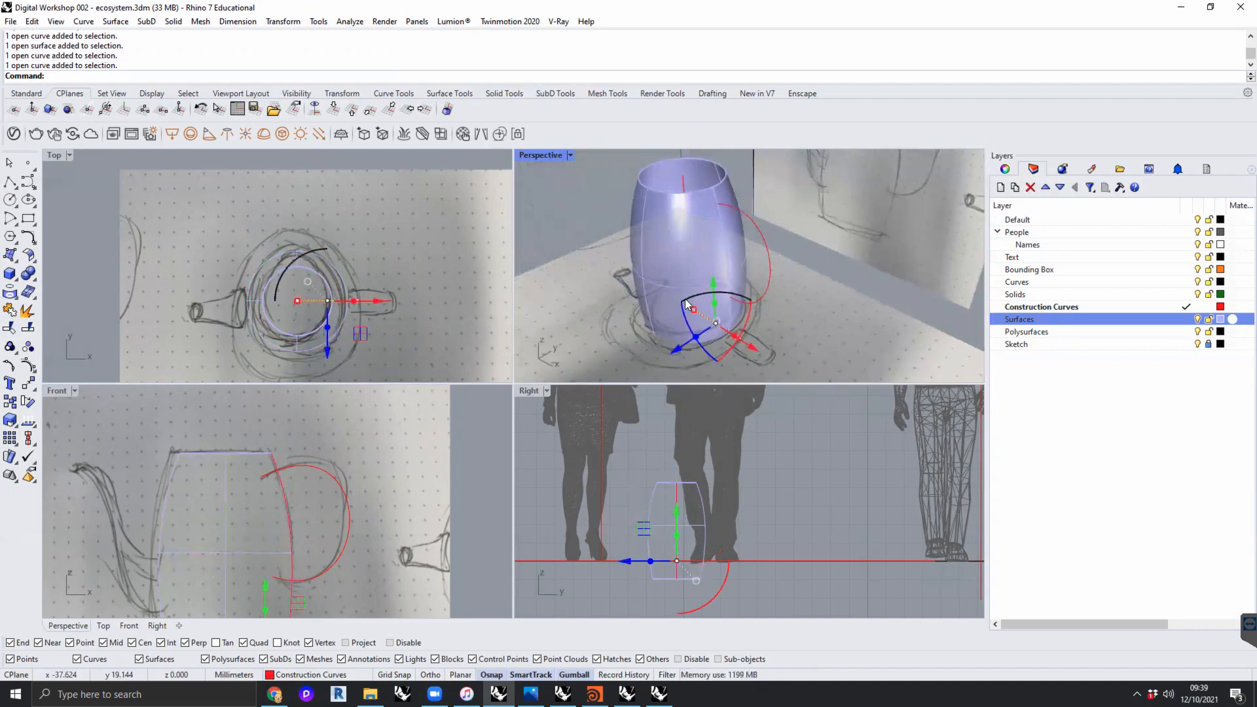
{"action": "key", "text": "Escape"}
{"action": "mouse_move", "coordinate": [805, 325]}
{"action": "right_mouse_down"}
{"action": "mouse_move", "coordinate": [815, 317]}
{"action": "mouse_move", "coordinate": [807, 328]}
{"action": "right_mouse_up"}
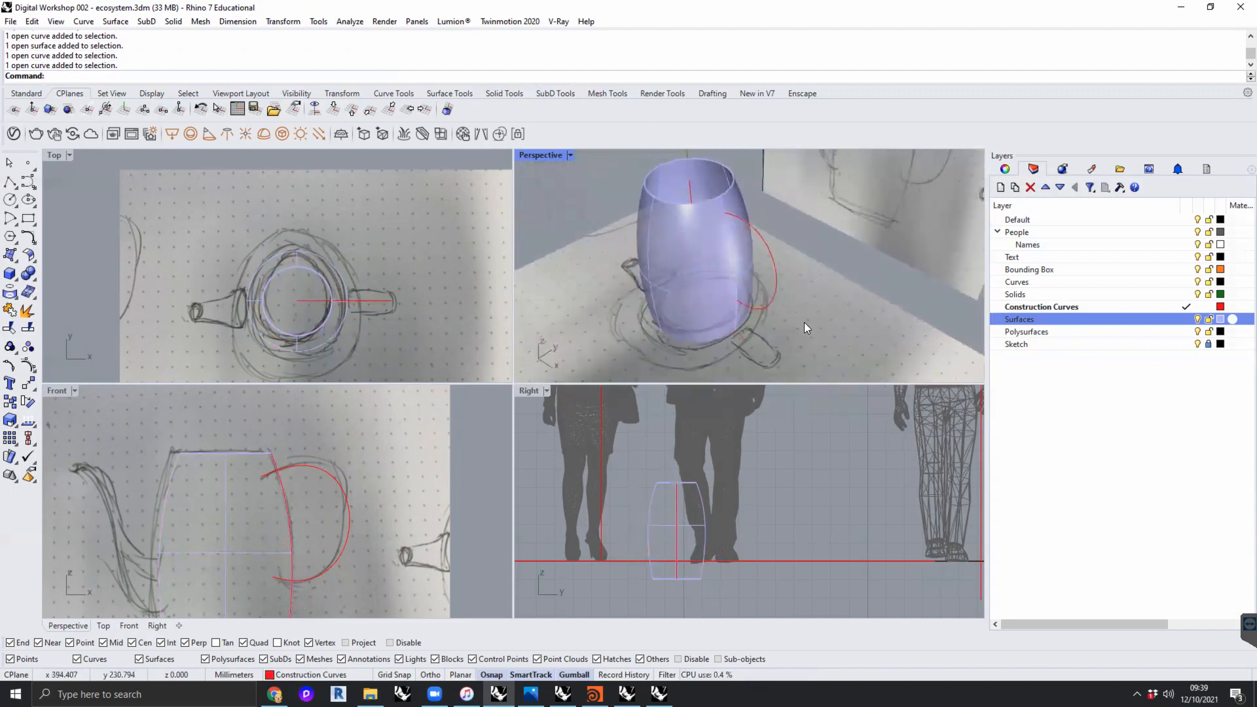
- Isolate the handle curve with the vertical and horizontal construction lines, hide the Sketch layer, and leave nothing selected
{"action": "scroll", "coordinate": [823, 308], "scroll_direction": "down", "scroll_amount": 3}
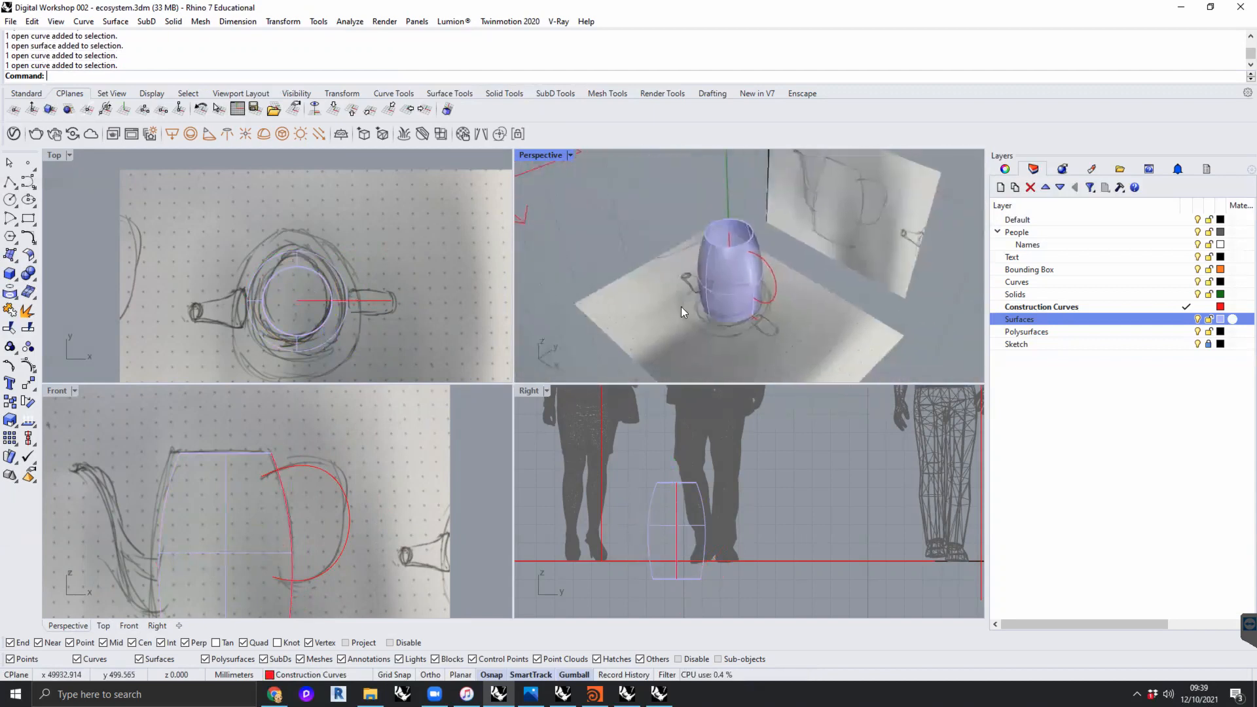
{"action": "mouse_move", "coordinate": [747, 258]}
{"action": "right_mouse_down"}
{"action": "mouse_move", "coordinate": [773, 271]}
{"action": "mouse_move", "coordinate": [749, 257]}
{"action": "right_mouse_up"}
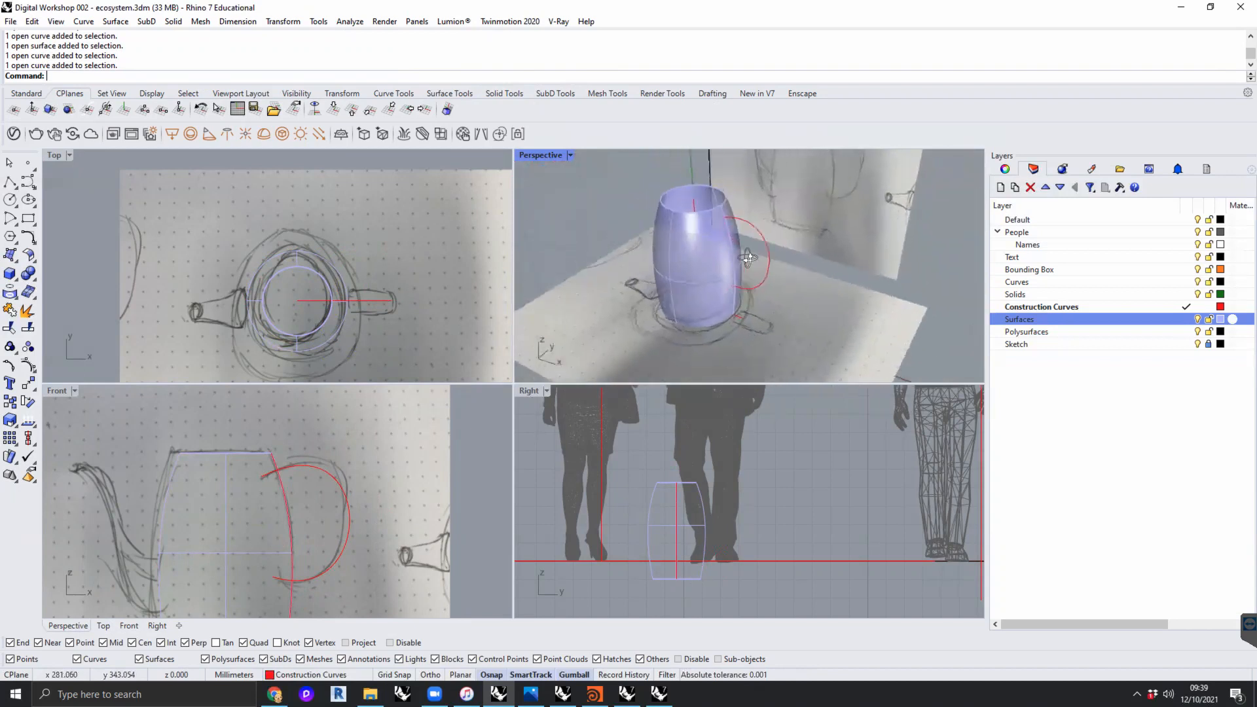
{"action": "left_click", "coordinate": [767, 244]}
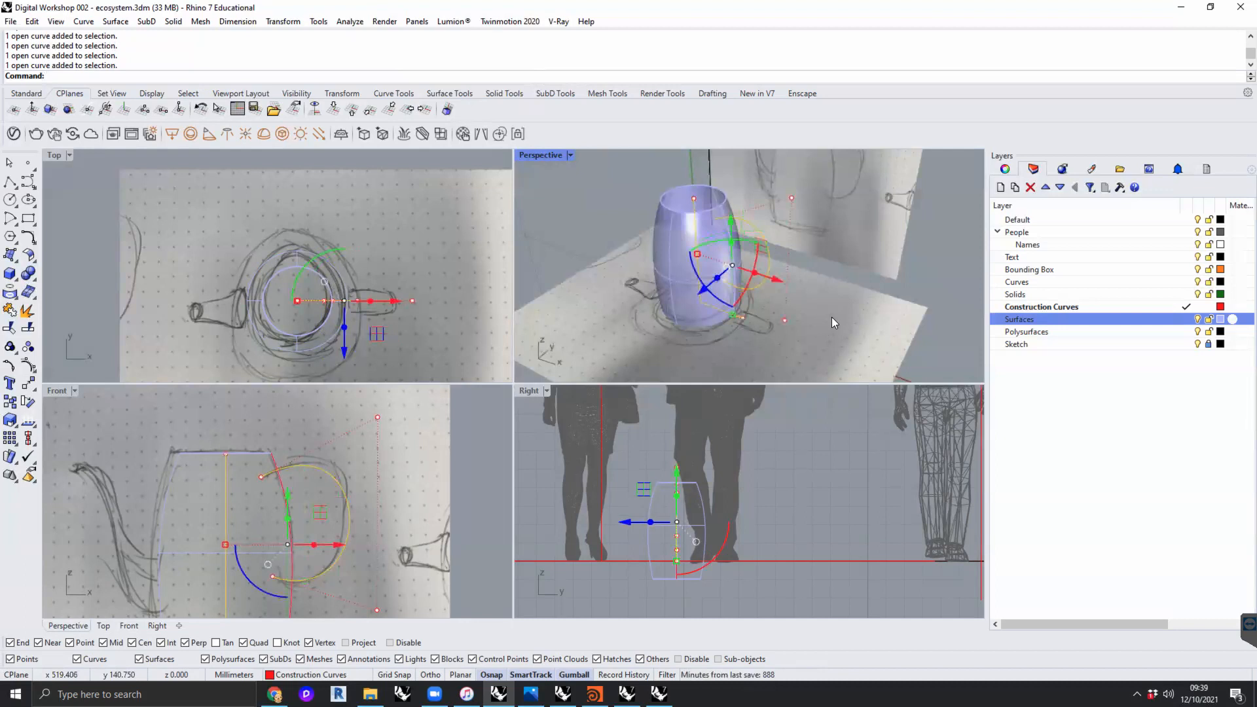
{"action": "key", "text": "ctrl+shift+h"}
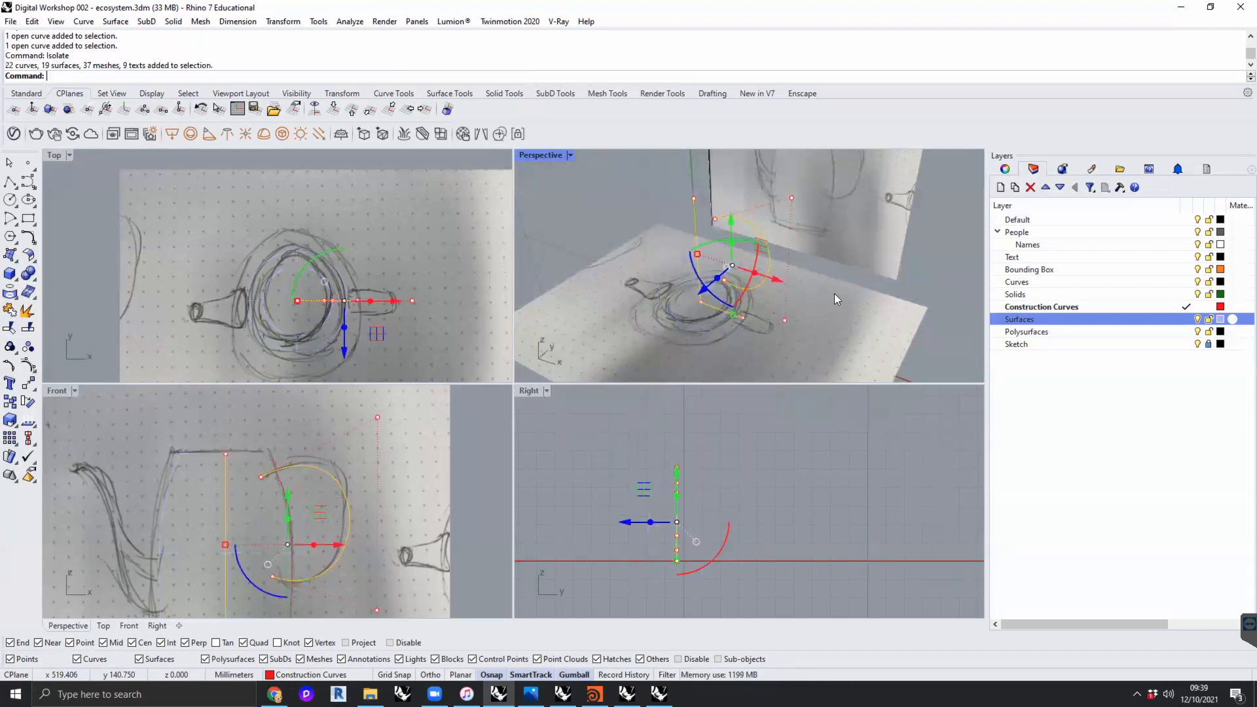
{"action": "left_click", "coordinate": [1198, 345]}
{"action": "left_click", "coordinate": [856, 280]}
{"action": "right_click_drag", "start_coordinate": [857, 280], "coordinate": [755, 225]}
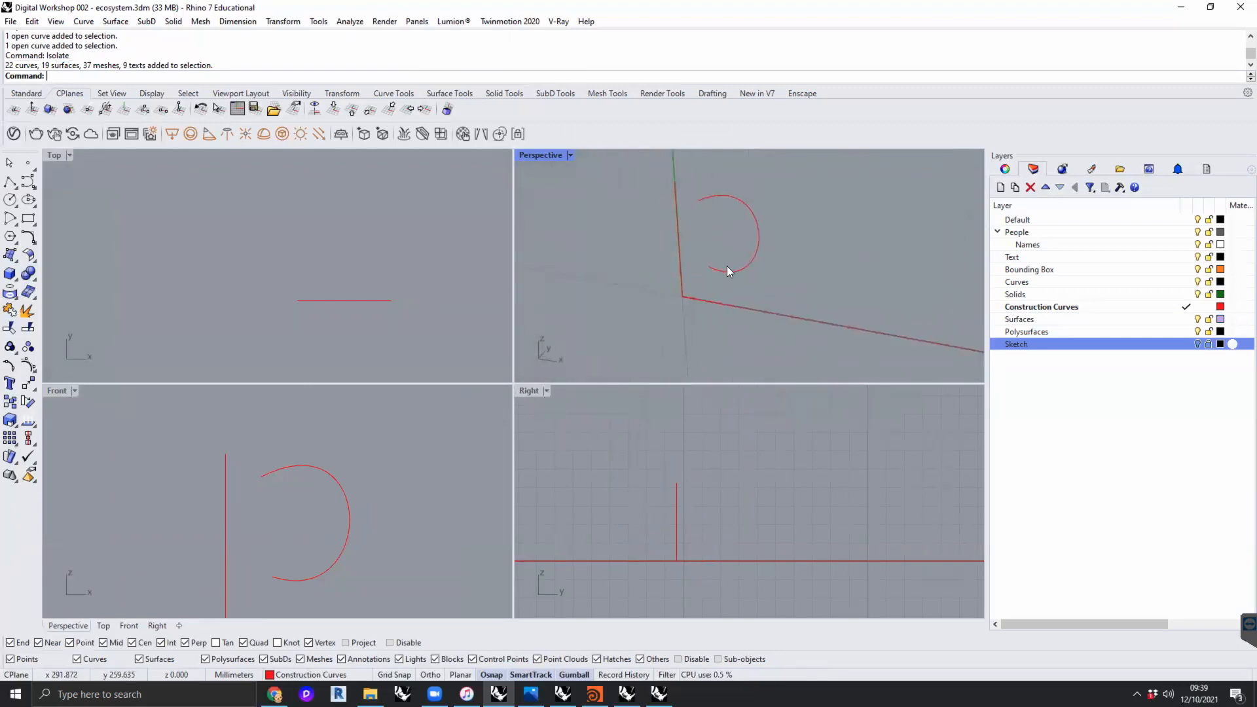
- Try to extrude the horizontal base line with ExtrudeCrv, picking the extrusion distance in the Front view
{"action": "right_click_drag", "start_coordinate": [816, 263], "coordinate": [653, 286]}
{"action": "left_click", "coordinate": [654, 285]}
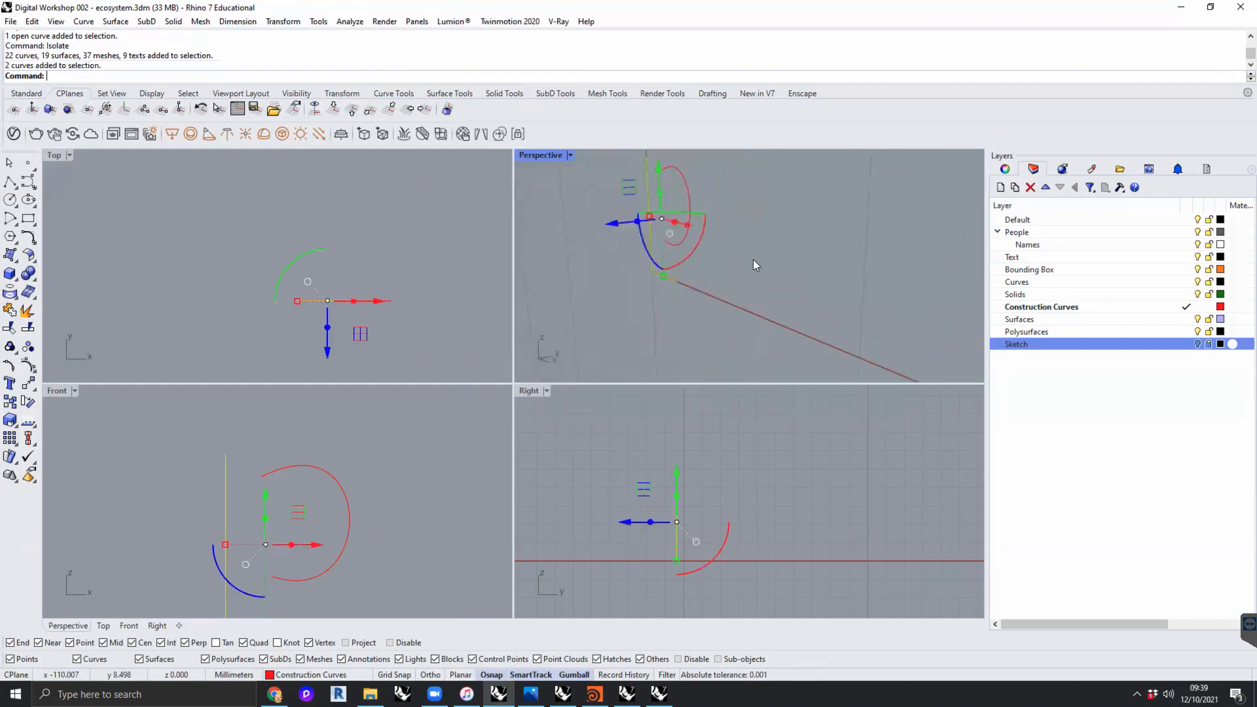
{"action": "right_click_drag", "start_coordinate": [806, 276], "coordinate": [836, 223]}
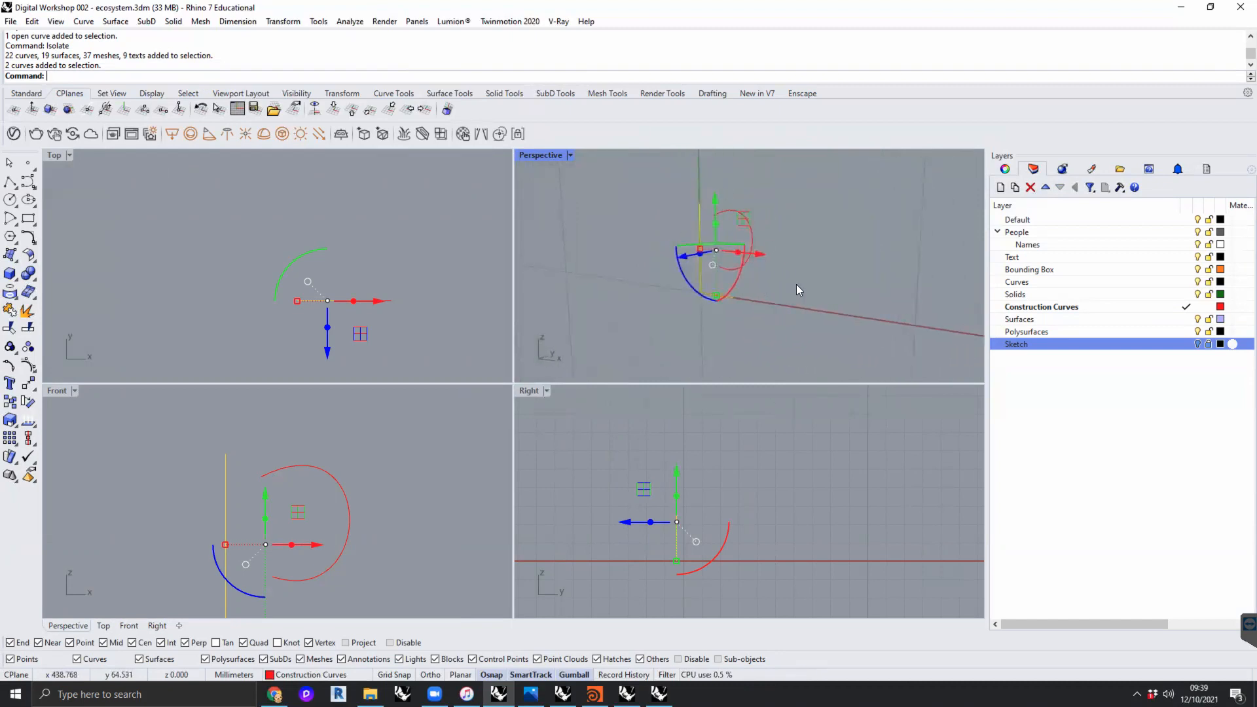
{"action": "key", "text": "Escape"}
{"action": "left_click", "coordinate": [727, 299]}
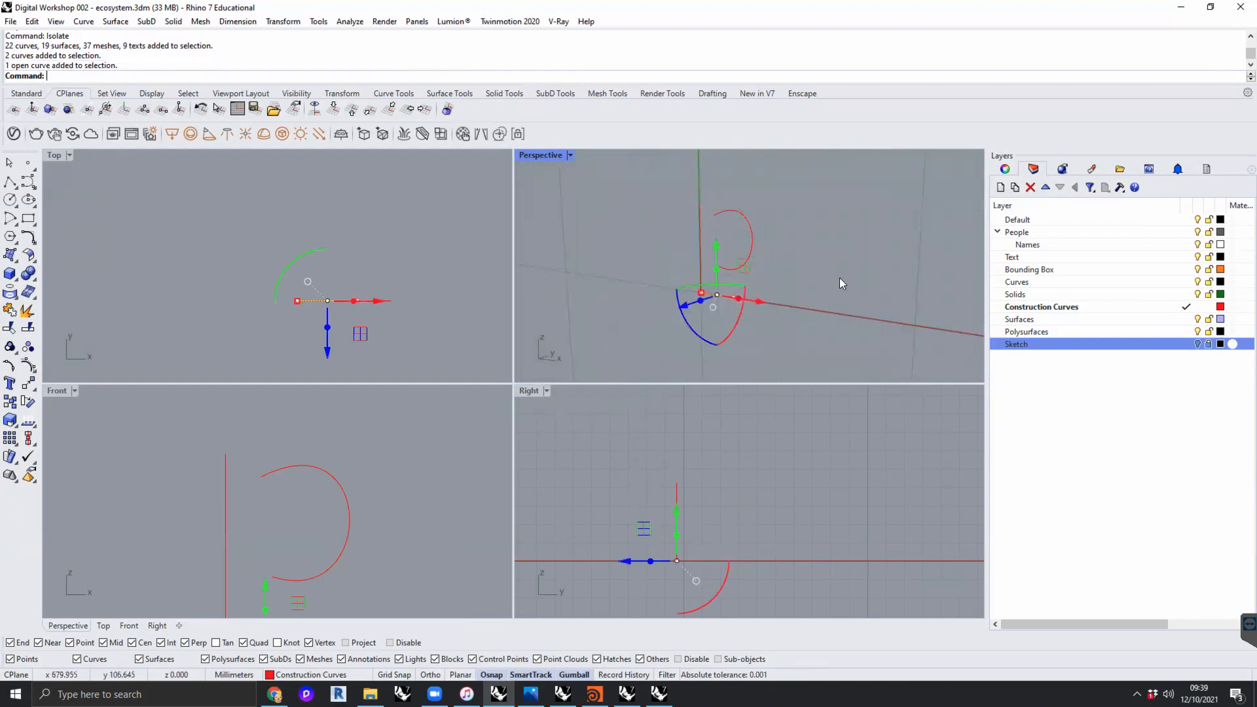
{"action": "right_click_drag", "start_coordinate": [815, 271], "coordinate": [811, 290]}
{"action": "scroll", "coordinate": [795, 298], "scroll_direction": "up", "scroll_amount": 3}
{"action": "type", "text": "ExtrudeCrv"}
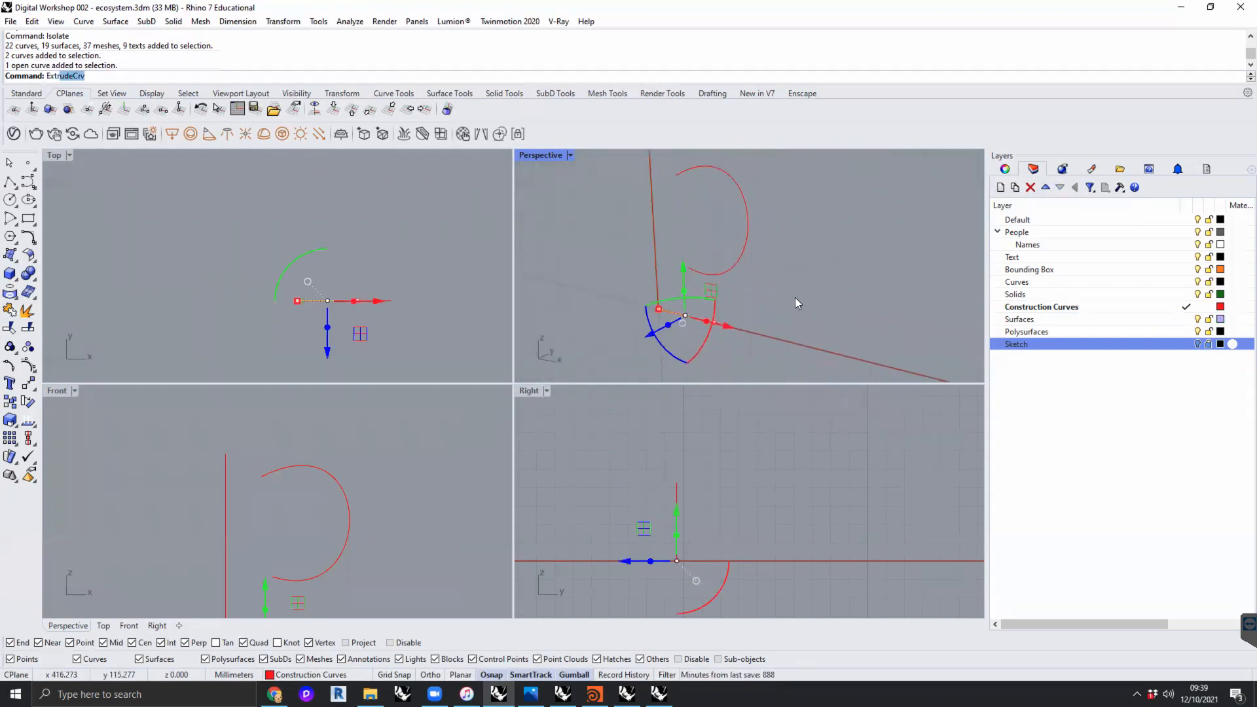
{"action": "key", "text": "Return"}
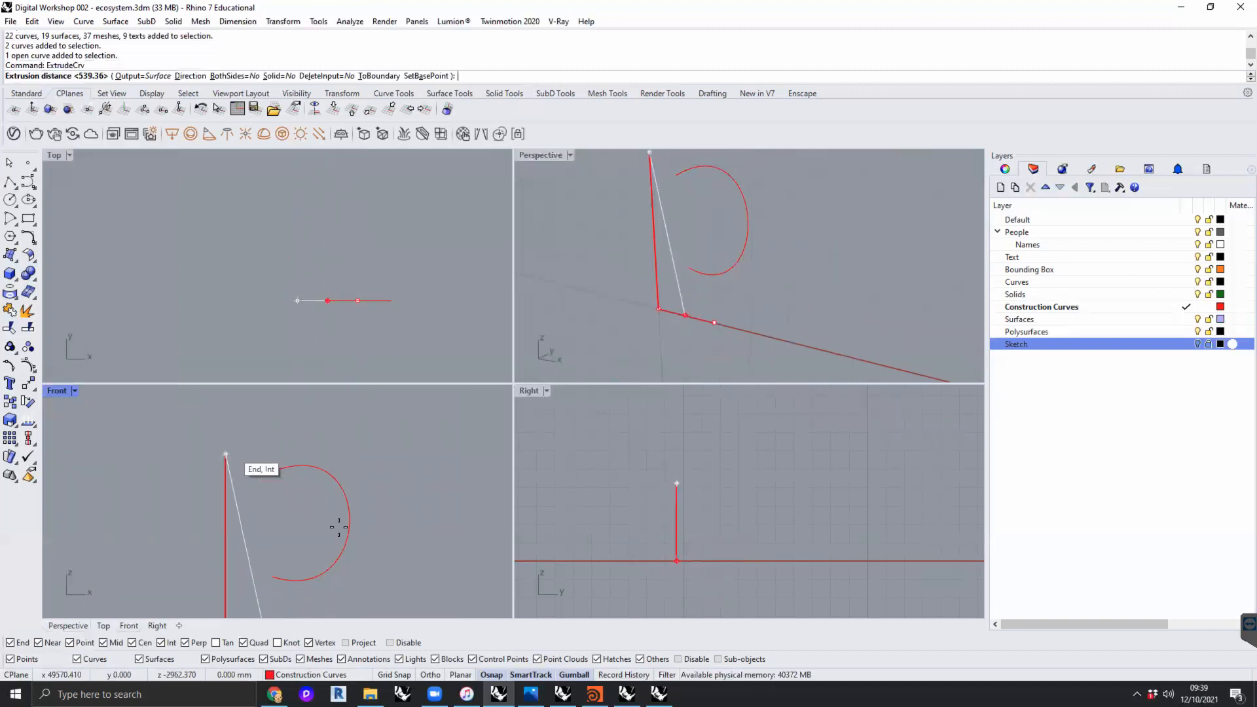
{"action": "right_click_drag", "start_coordinate": [234, 555], "coordinate": [277, 472]}
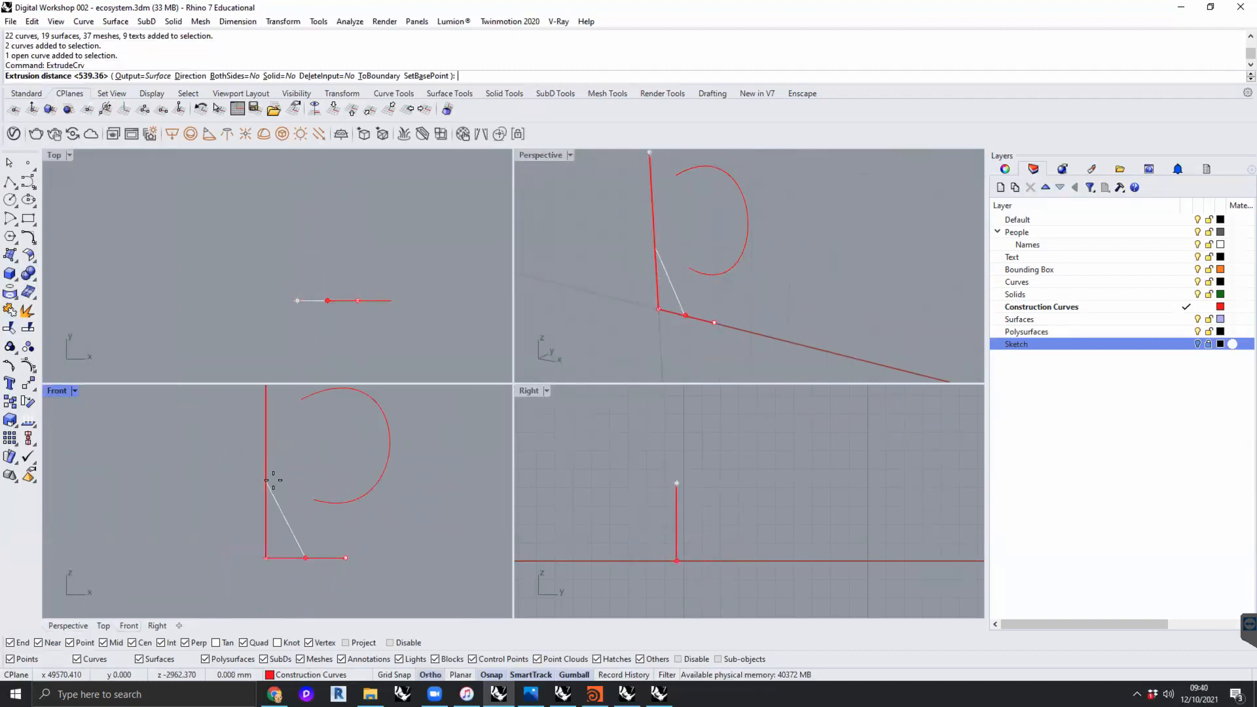
{"action": "left_click", "coordinate": [308, 552]}
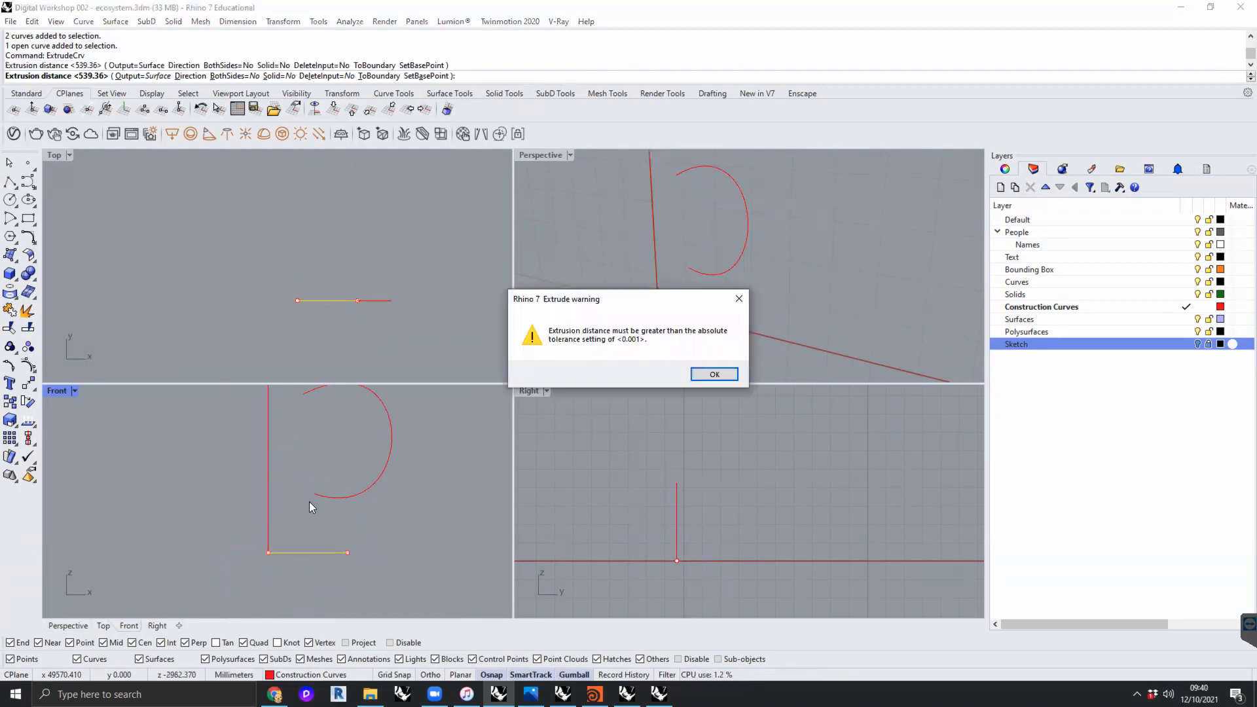
{"action": "left_click", "coordinate": [715, 373]}
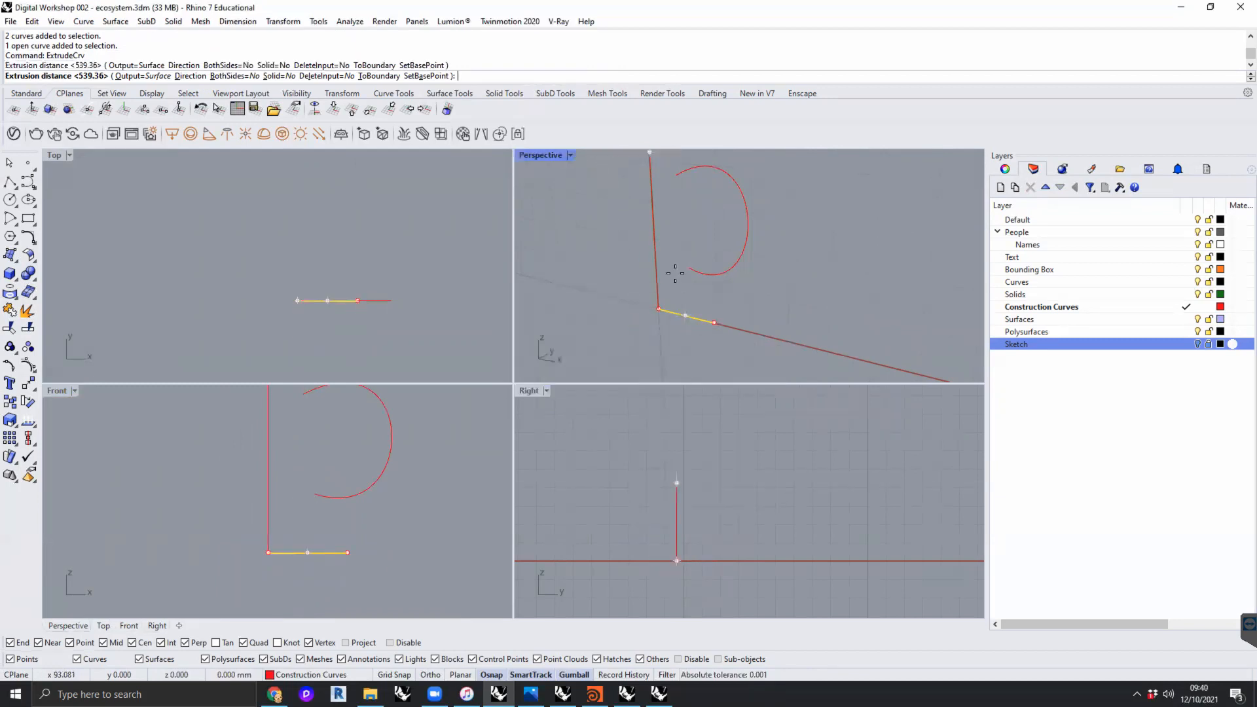
- Set a World Top CPlane during the extrusion, extrude the base line using the vertical line's midpoint, and delete the result
{"action": "left_click", "coordinate": [350, 109]}
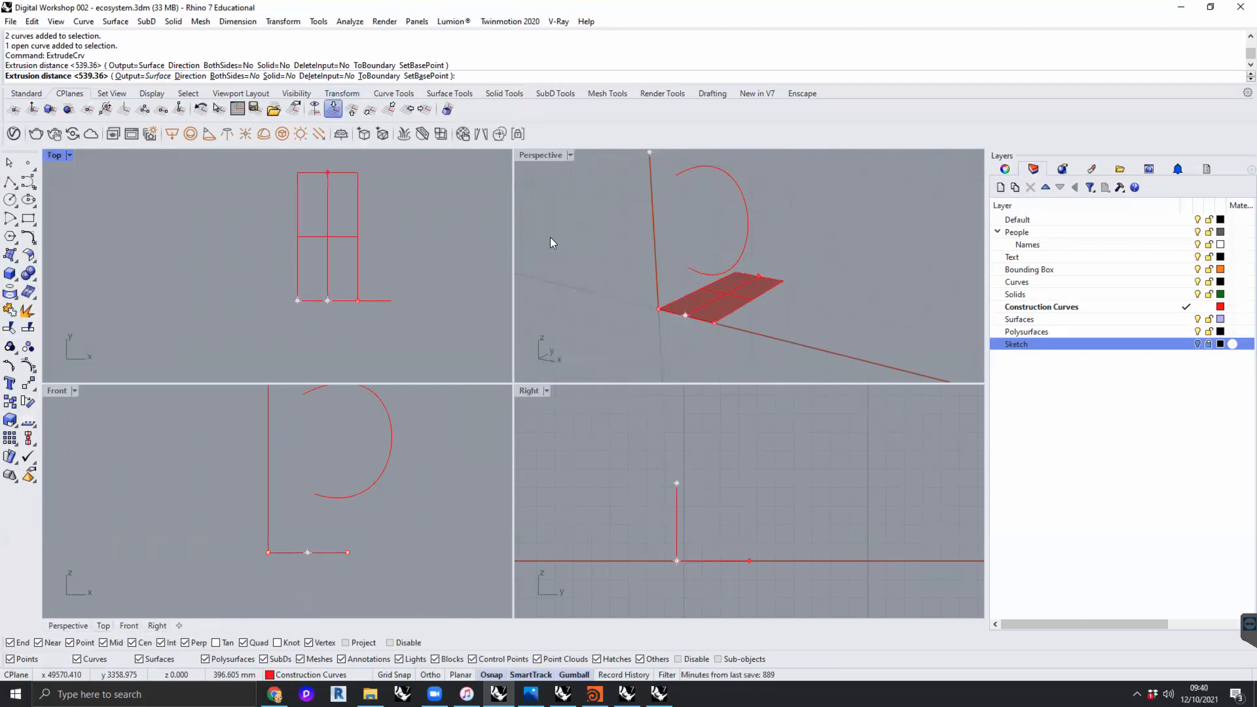
{"action": "left_click", "coordinate": [655, 234]}
{"action": "left_click_drag", "start_coordinate": [774, 215], "coordinate": [772, 213]}
{"action": "key", "text": "Delete"}
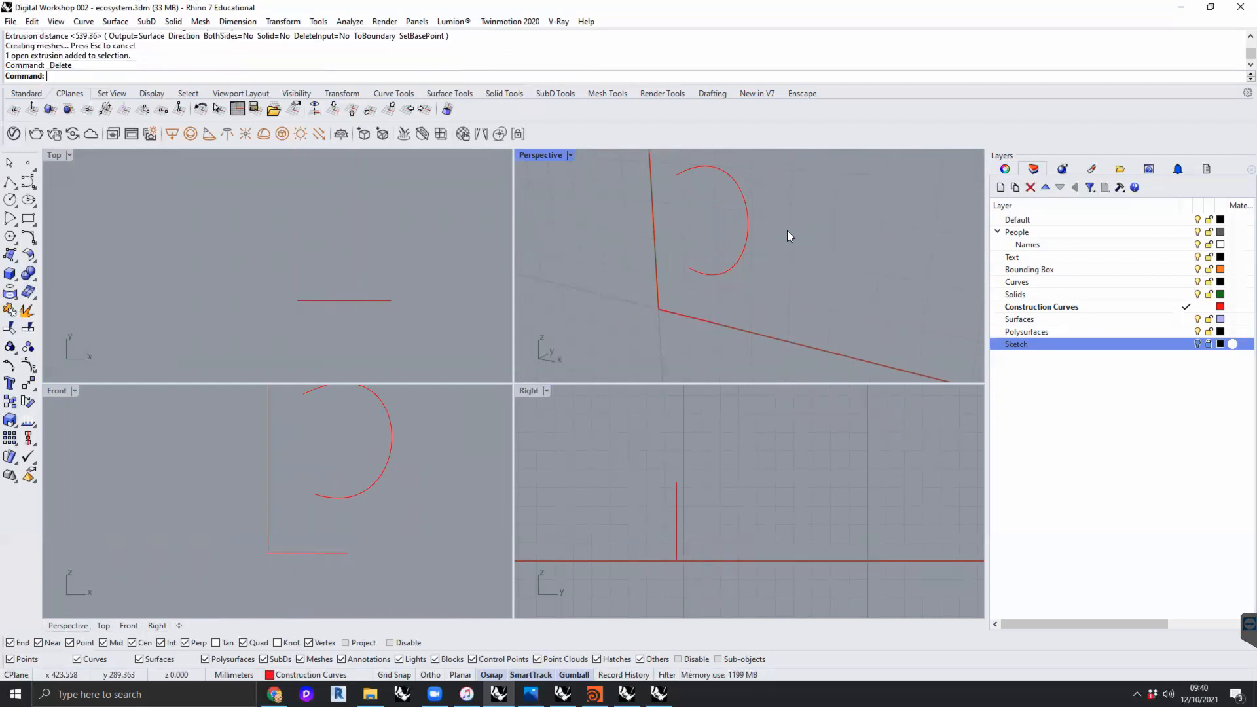
- Set the Perspective view's CPlane to World Top
{"action": "left_click", "coordinate": [331, 109]}
{"action": "scroll", "coordinate": [776, 316], "scroll_direction": "down", "scroll_amount": 4}
{"action": "scroll", "coordinate": [785, 304], "scroll_direction": "up", "scroll_amount": 4}
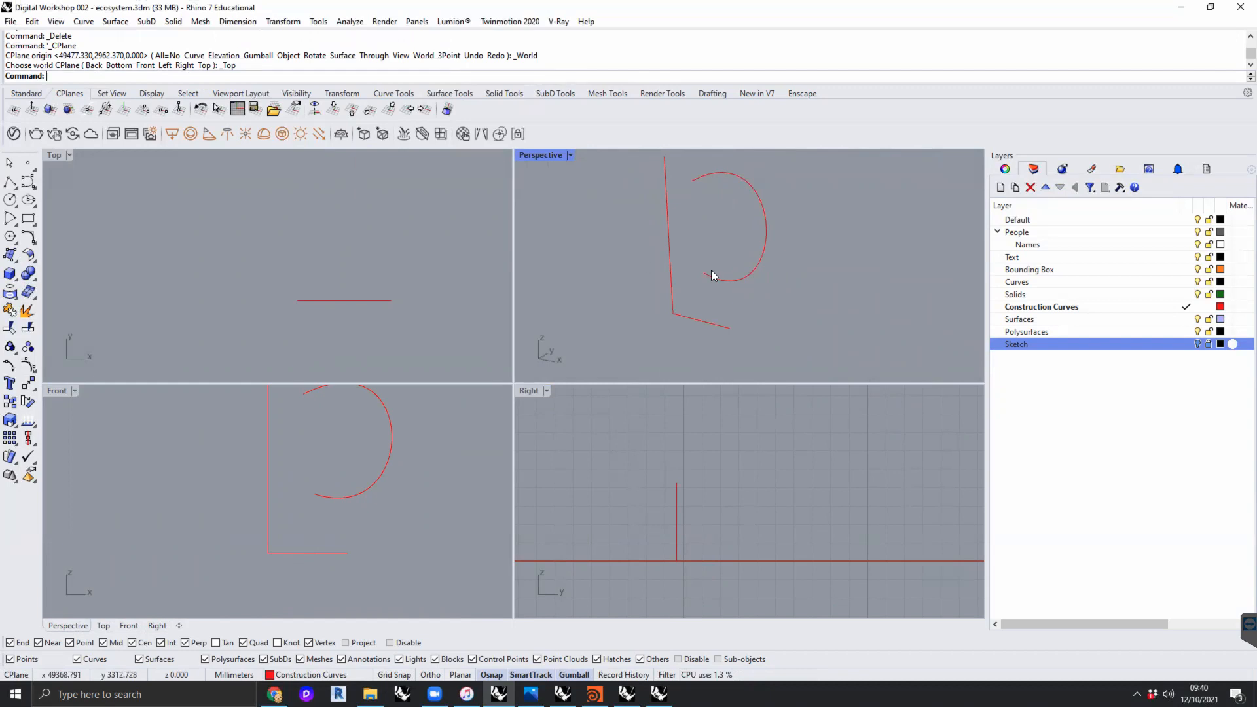
- Extrude the vertical construction line about 311 mm in the direction of the horizontal base line, leaving the surface unselected
{"action": "left_click", "coordinate": [670, 244]}
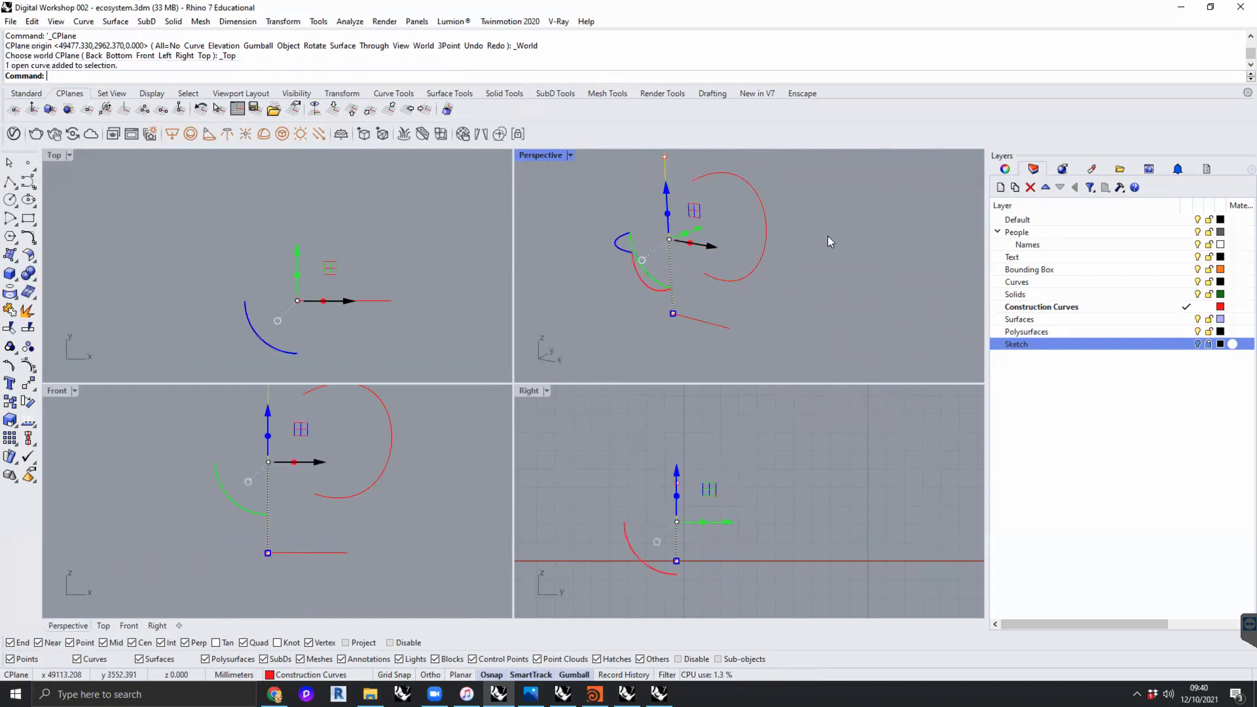
{"action": "type", "text": "Extrudecrv"}
{"action": "key", "text": "Return"}
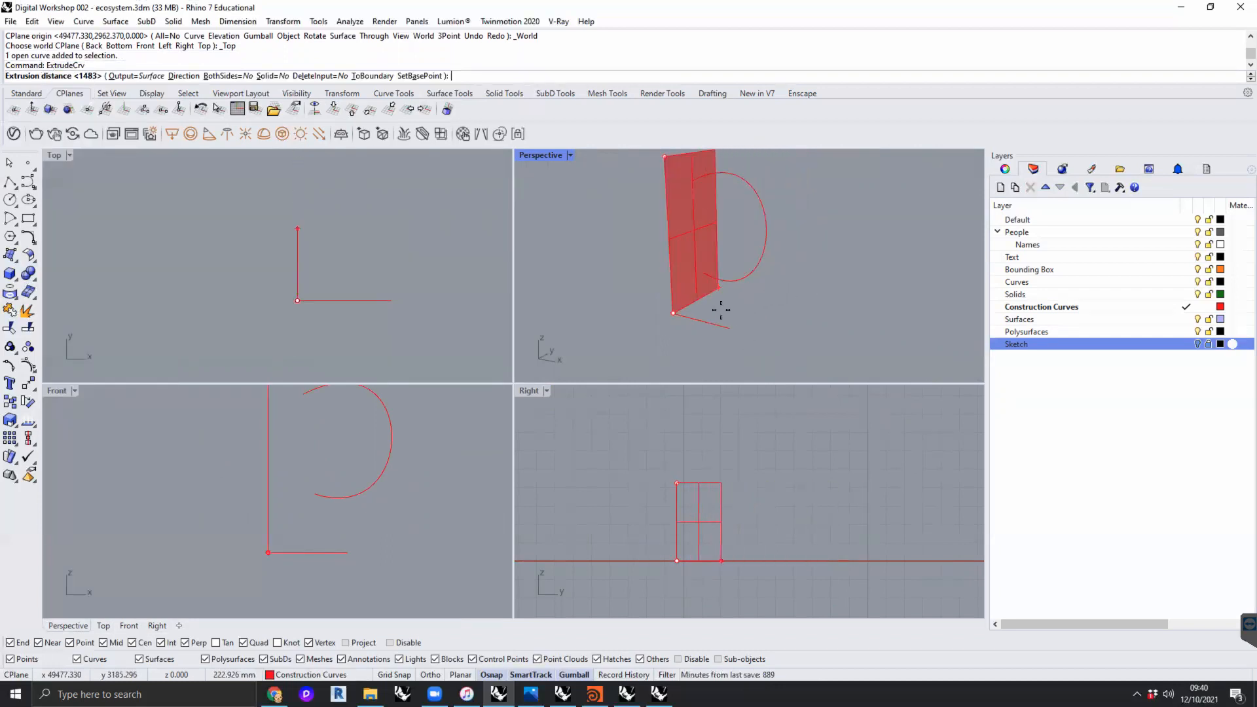
{"action": "left_click", "coordinate": [183, 77]}
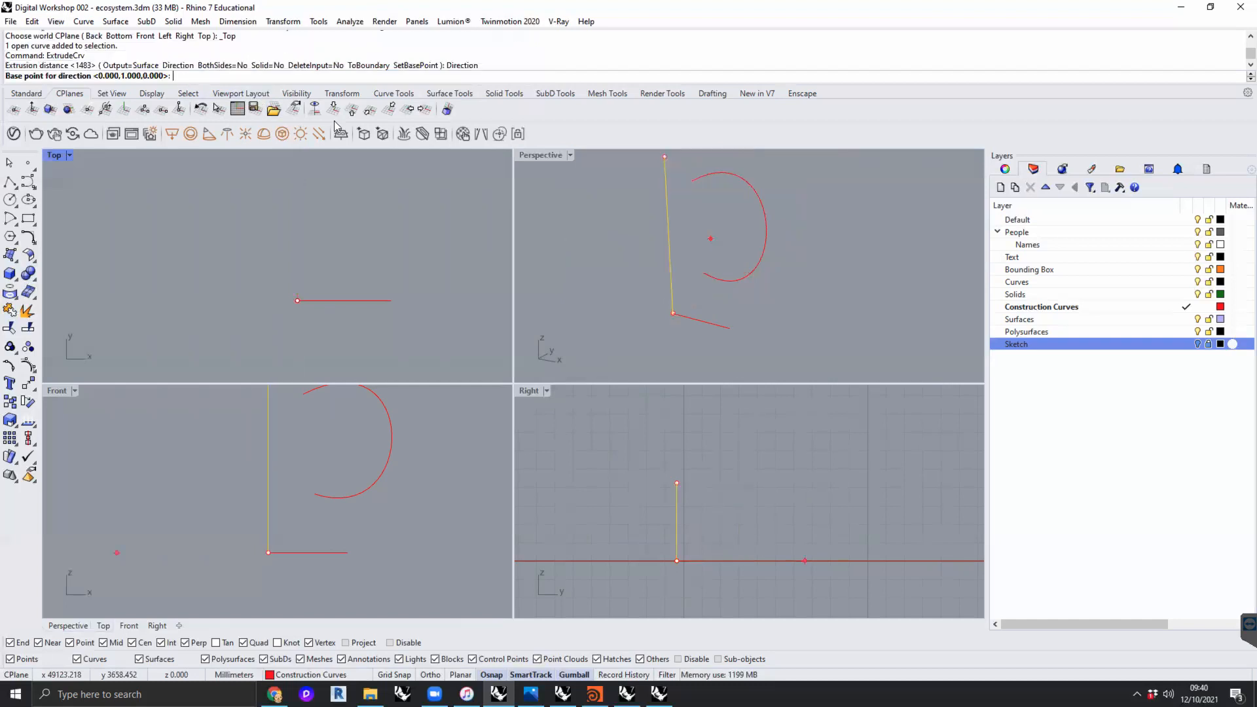
{"action": "left_click", "coordinate": [673, 313]}
{"action": "left_click", "coordinate": [715, 324]}
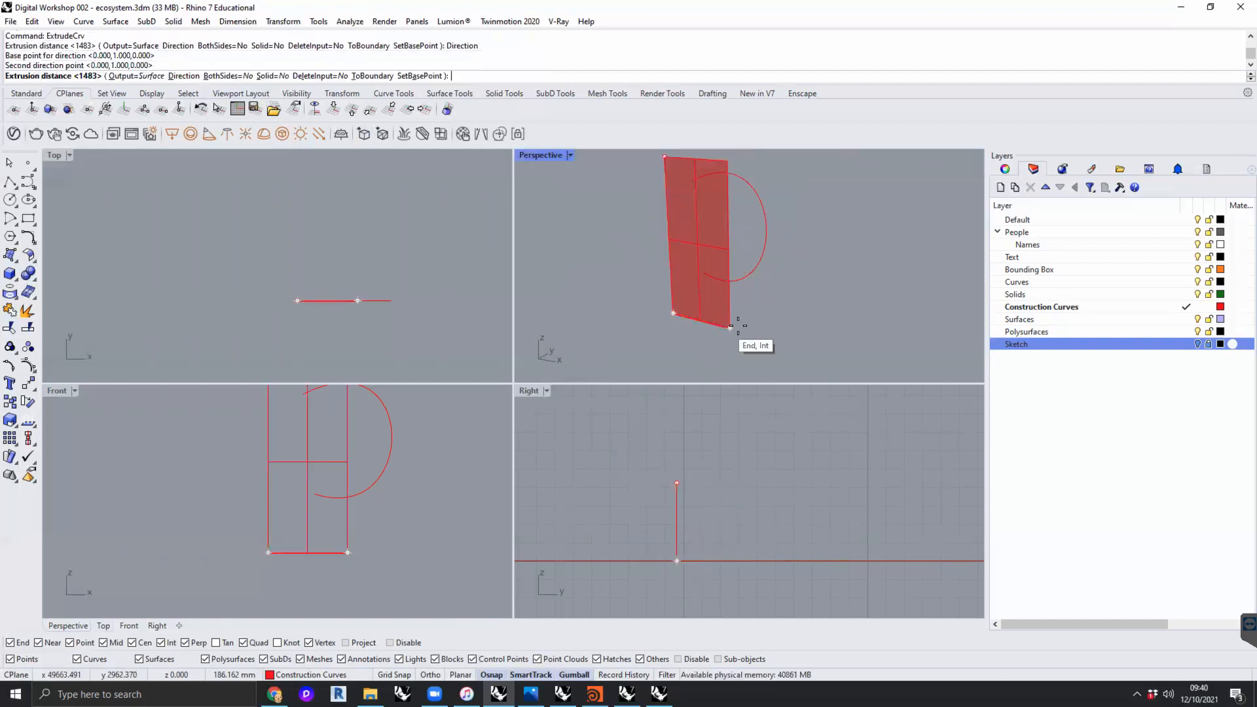
{"action": "left_click", "coordinate": [784, 338]}
{"action": "left_click", "coordinate": [814, 294]}
{"action": "mouse_move", "coordinate": [814, 295]}
{"action": "right_mouse_down"}
{"action": "mouse_move", "coordinate": [701, 297]}
{"action": "mouse_move", "coordinate": [822, 298]}
{"action": "right_mouse_up"}
{"action": "left_click", "coordinate": [781, 311]}
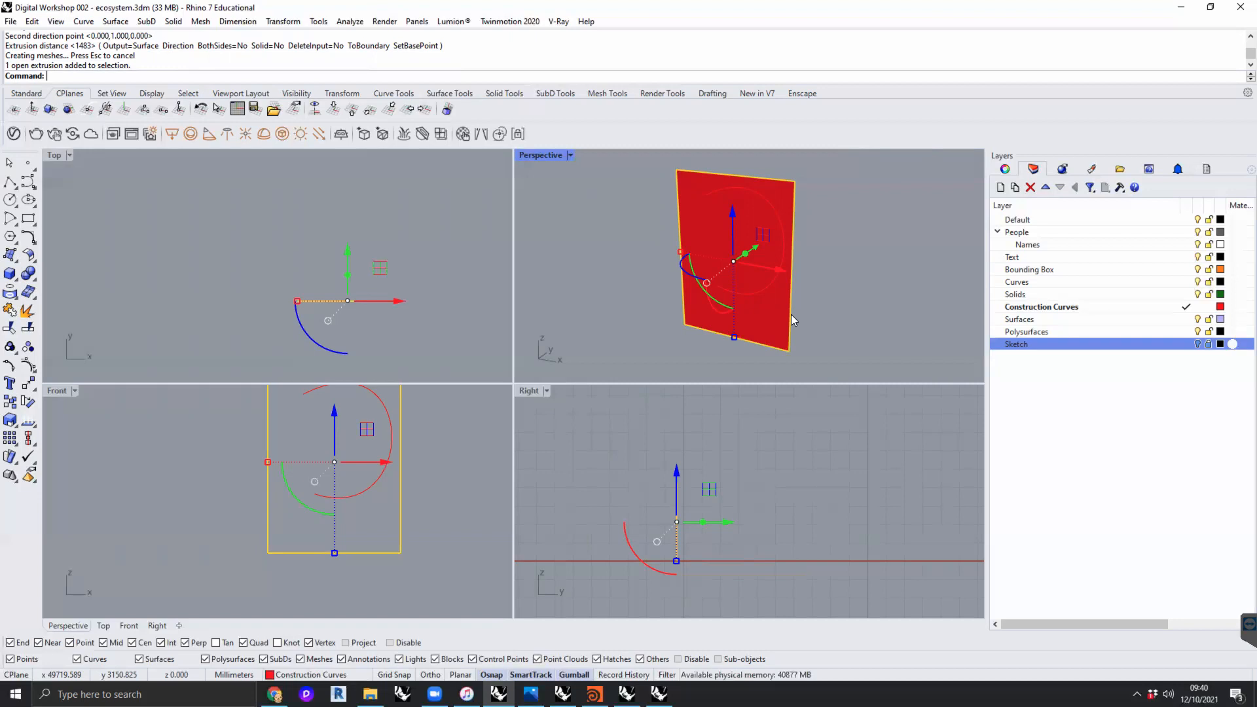
{"action": "left_click", "coordinate": [846, 296]}
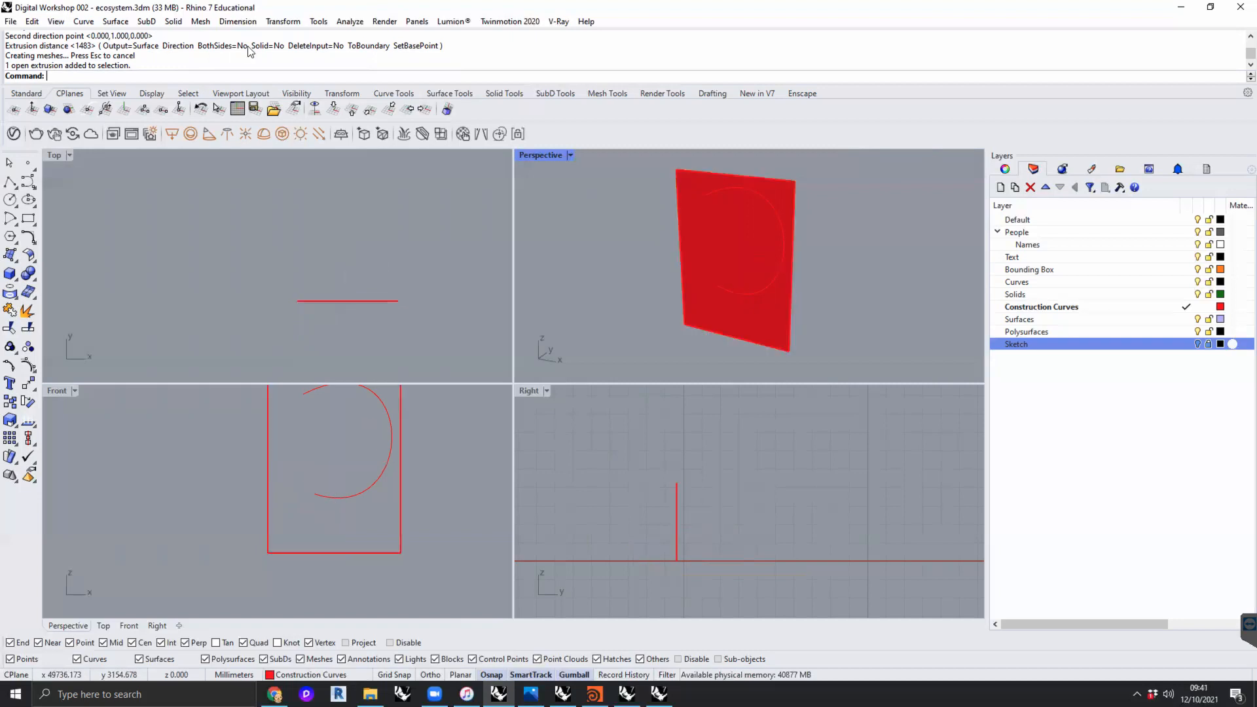
- Orient the Perspective CPlane to the extruded surface, with its origin at the construction lines' corner and X along the base, and delete the surface
{"action": "left_click", "coordinate": [68, 110]}
{"action": "left_click", "coordinate": [696, 298]}
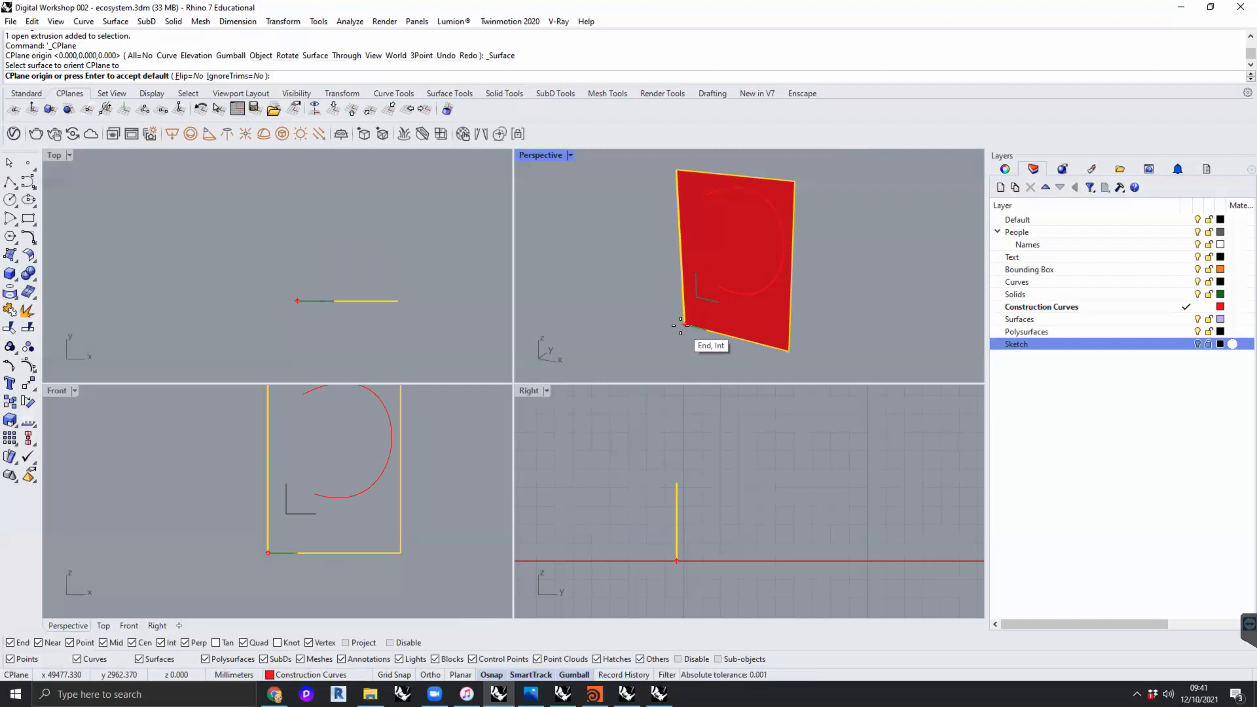
{"action": "left_click", "coordinate": [680, 325]}
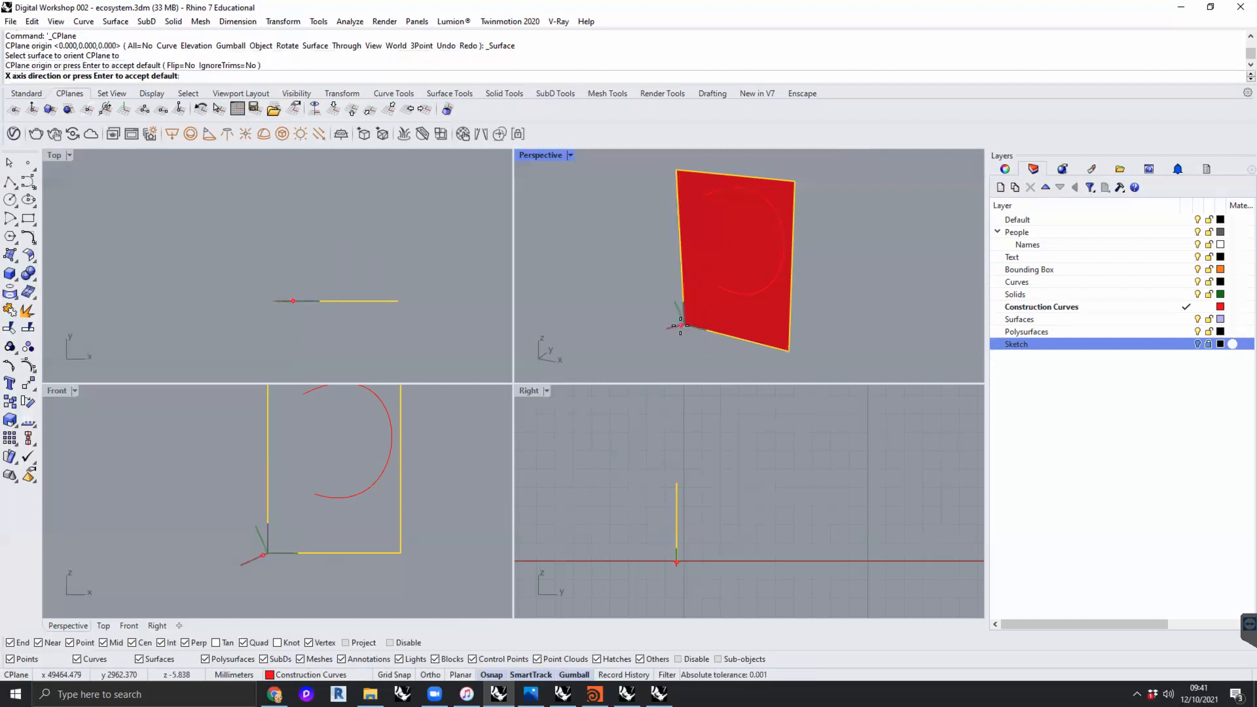
{"action": "left_click", "coordinate": [792, 352]}
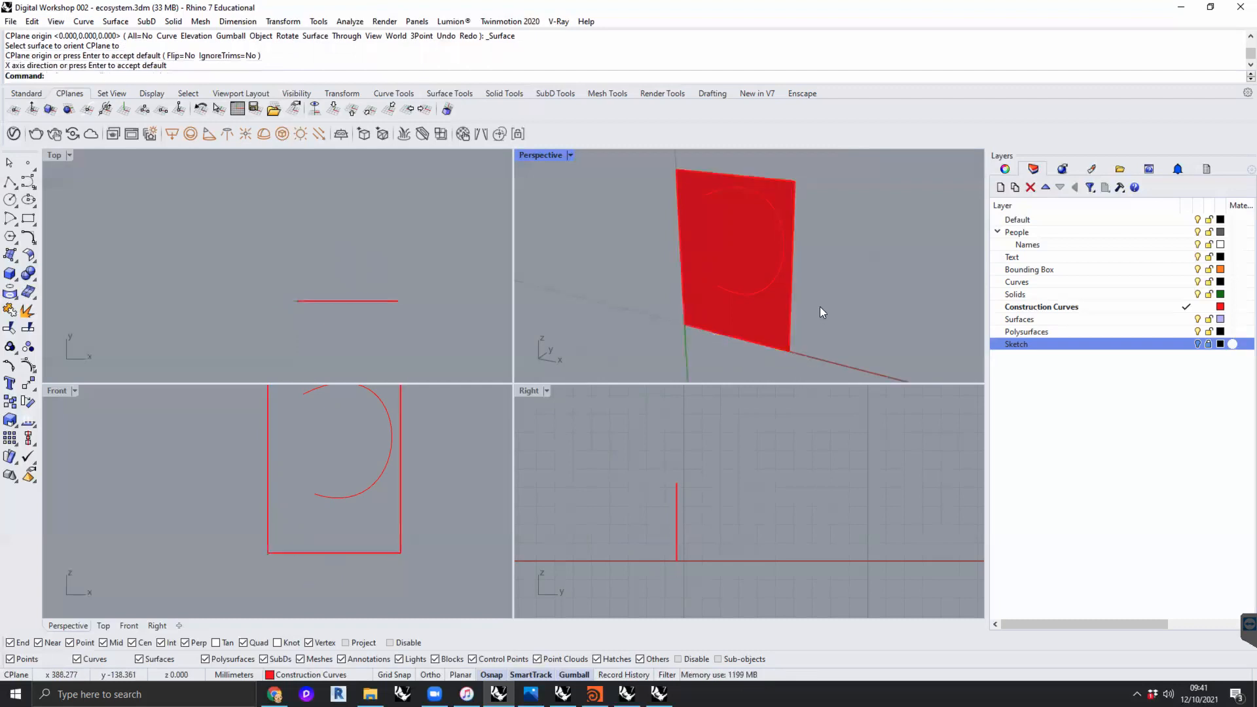
{"action": "scroll", "coordinate": [819, 306], "scroll_direction": "down", "scroll_amount": 5}
{"action": "right_click_drag", "start_coordinate": [775, 290], "coordinate": [768, 264]}
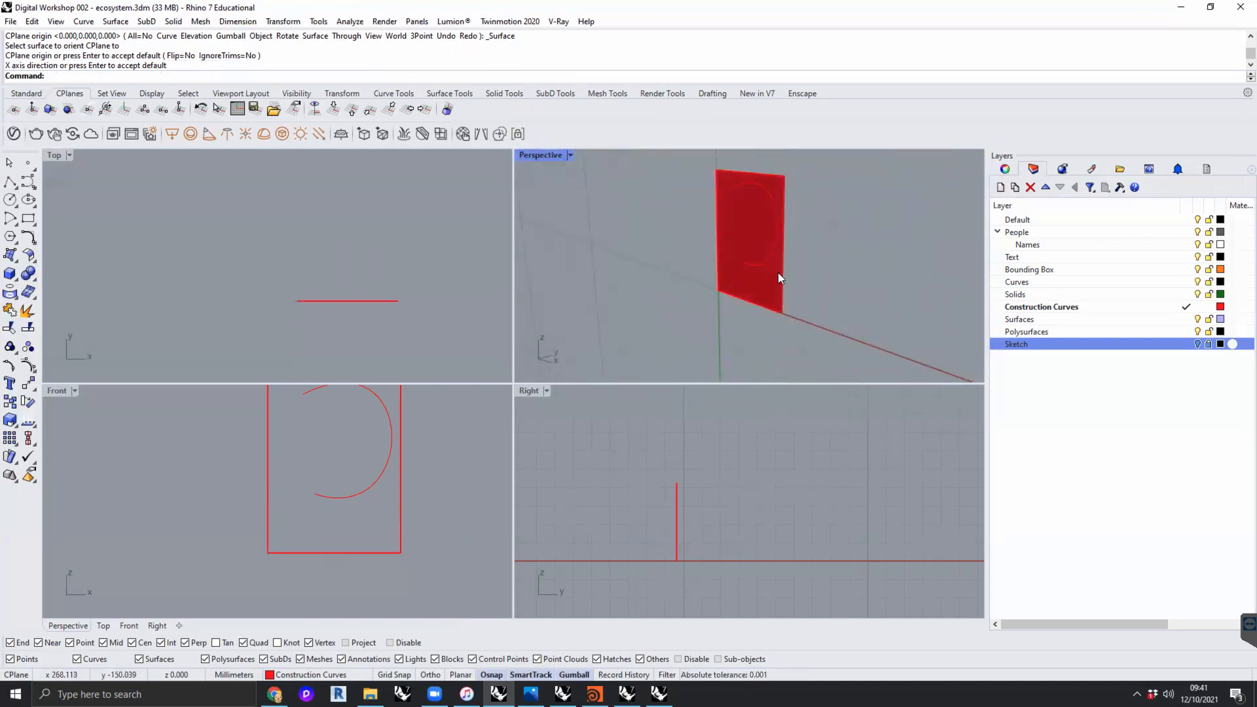
{"action": "left_click", "coordinate": [778, 272]}
{"action": "key", "text": "Delete"}
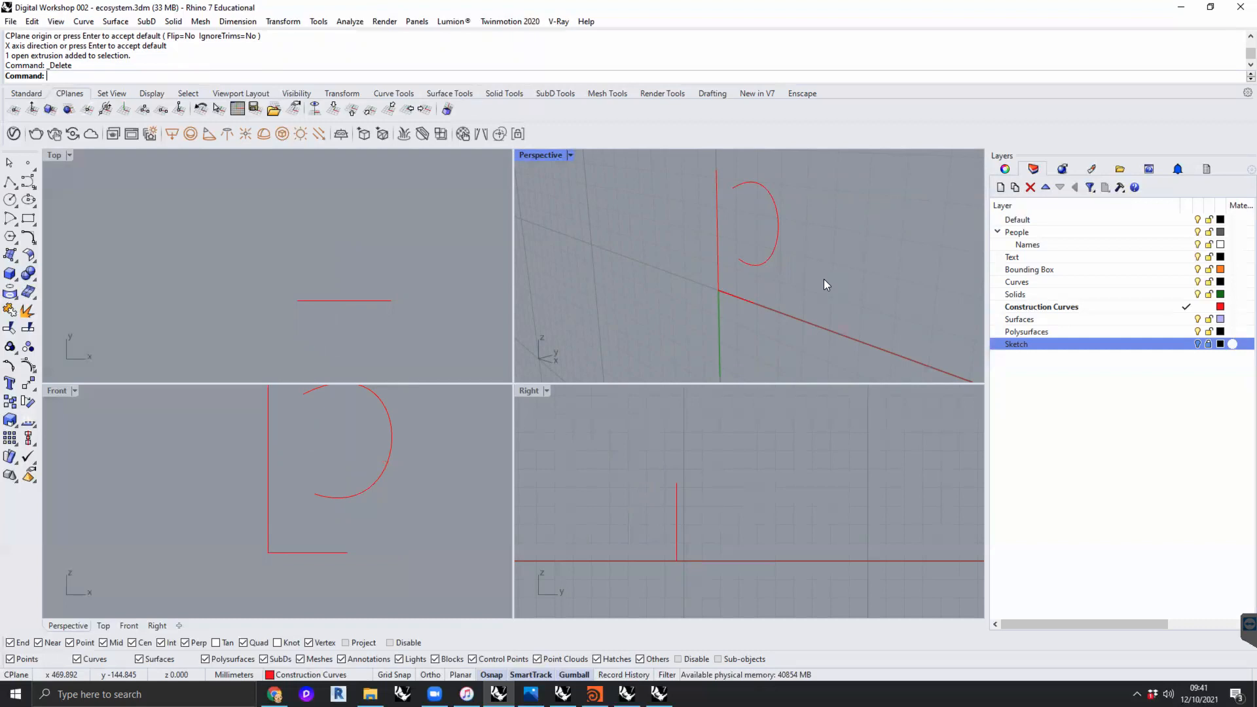
- Draw a four-point degree-3 test curve beside the handle curve on the new Perspective CPlane
{"action": "right_click_drag", "start_coordinate": [789, 250], "coordinate": [759, 275]}
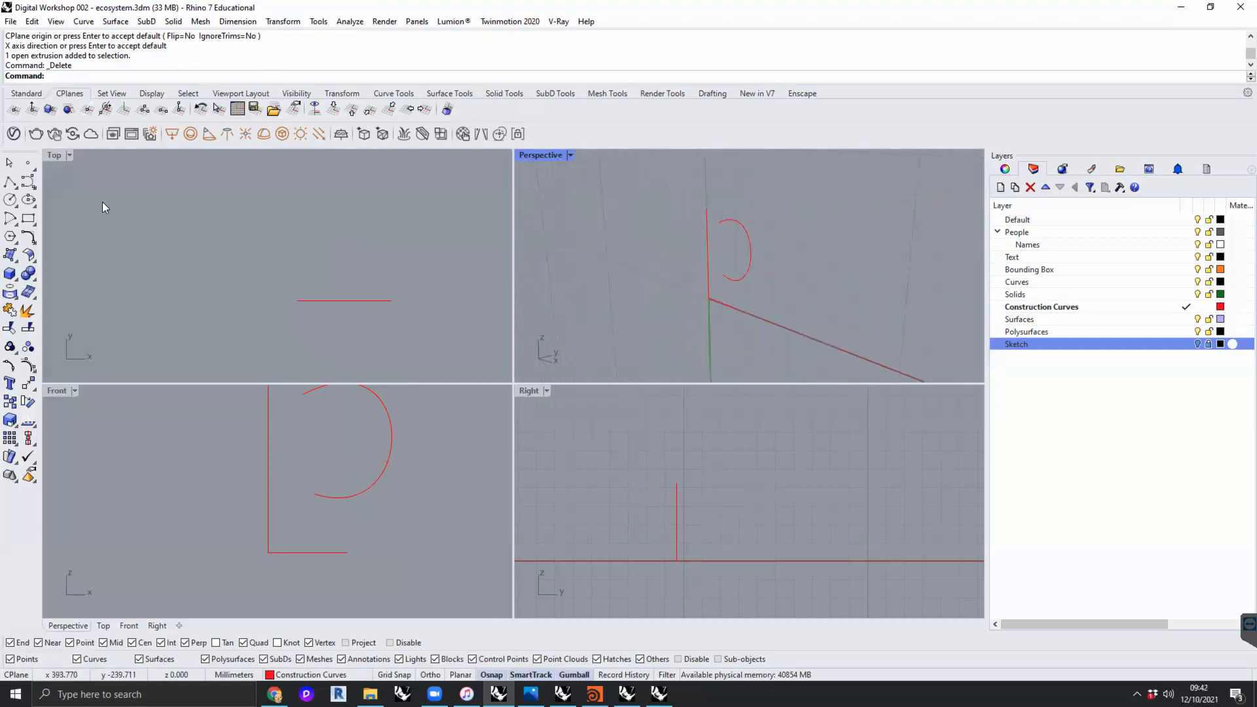
{"action": "left_click", "coordinate": [29, 181]}
{"action": "left_click", "coordinate": [892, 213]}
{"action": "left_click", "coordinate": [859, 286]}
{"action": "left_click", "coordinate": [791, 298]}
{"action": "right_click", "coordinate": [790, 300]}
{"action": "right_click_drag", "start_coordinate": [819, 288], "coordinate": [811, 248]}
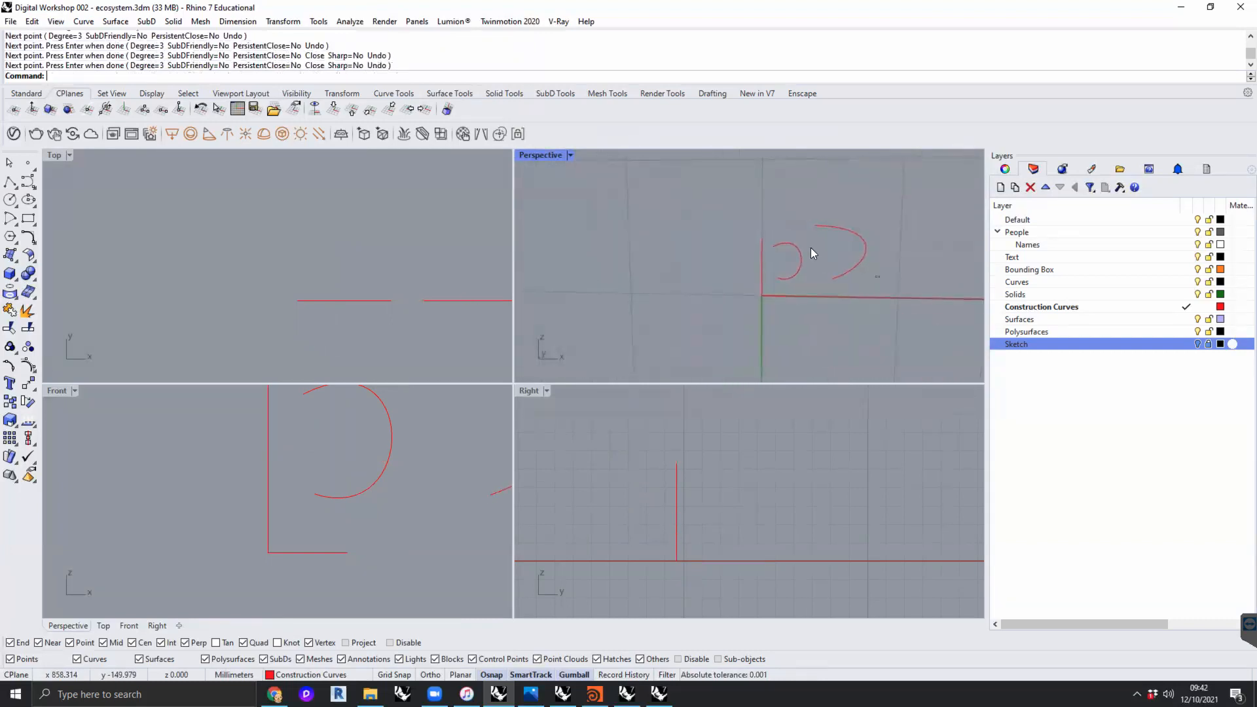
- Zoom to the selected test curve and maximize the Perspective view
{"action": "left_click", "coordinate": [810, 249]}
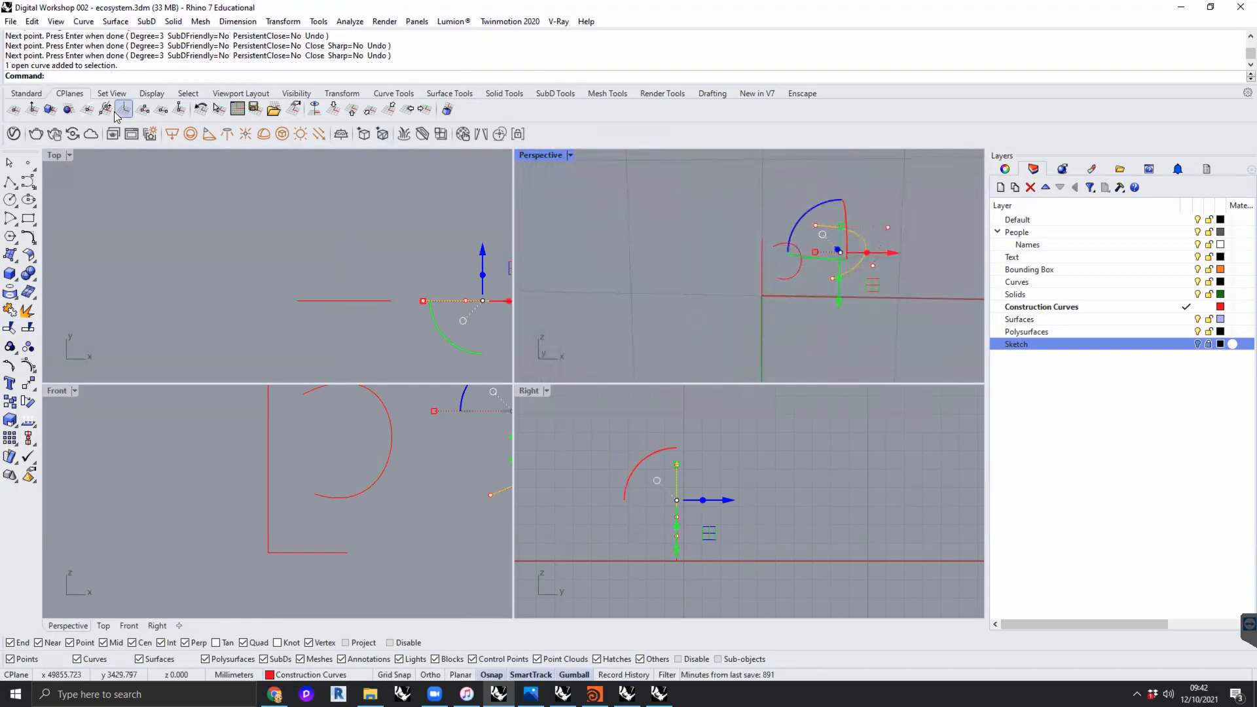
{"action": "left_click", "coordinate": [30, 93]}
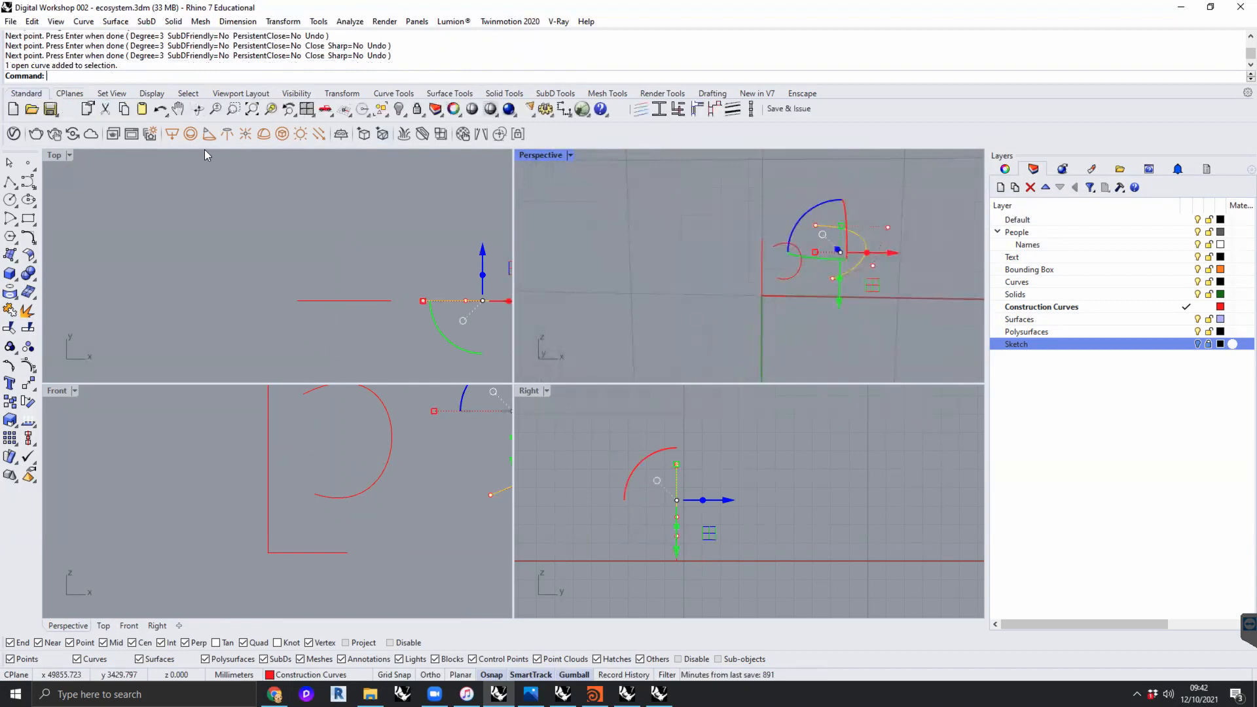
{"action": "left_click", "coordinate": [271, 109]}
{"action": "double_click", "coordinate": [535, 154]}
{"action": "scroll", "coordinate": [613, 265], "scroll_direction": "down", "scroll_amount": 6}
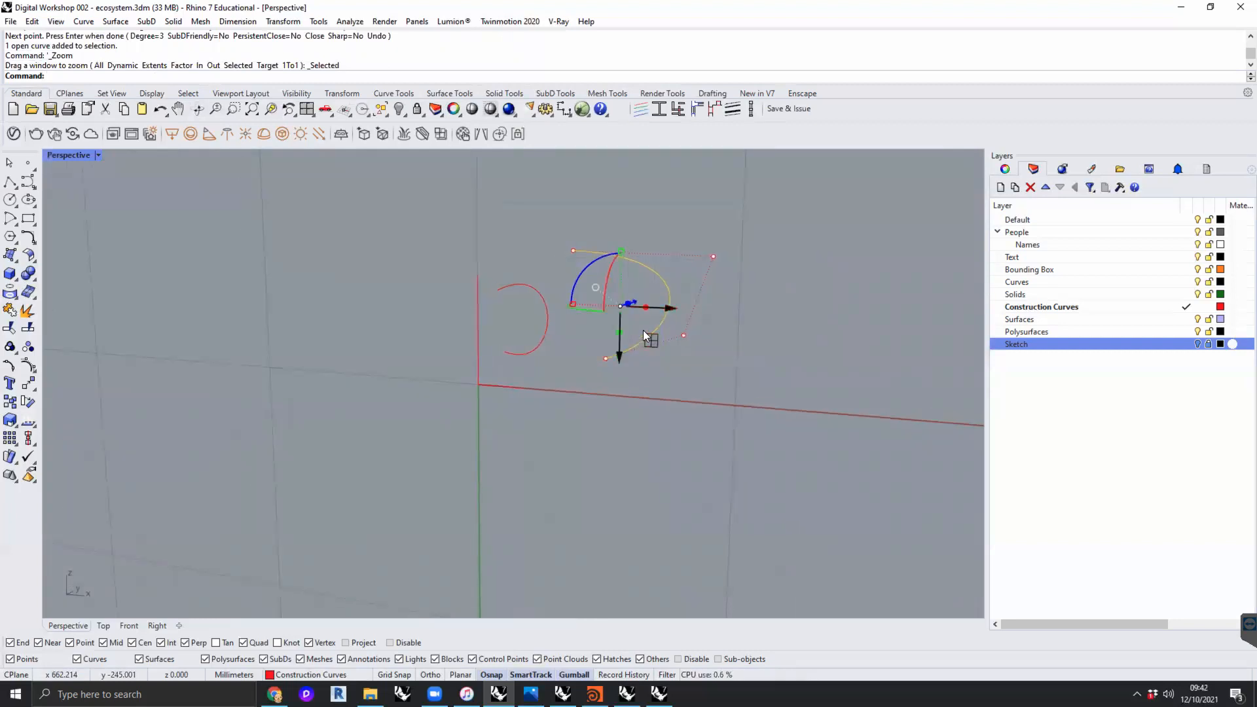
- Delete the test curve beside the handle curve
{"action": "mouse_move", "coordinate": [689, 354]}
{"action": "right_mouse_down"}
{"action": "mouse_move", "coordinate": [441, 357]}
{"action": "mouse_move", "coordinate": [623, 365]}
{"action": "mouse_move", "coordinate": [816, 334]}
{"action": "mouse_move", "coordinate": [590, 384]}
{"action": "mouse_move", "coordinate": [697, 375]}
{"action": "mouse_move", "coordinate": [639, 399]}
{"action": "mouse_move", "coordinate": [477, 385]}
{"action": "mouse_move", "coordinate": [374, 351]}
{"action": "mouse_move", "coordinate": [348, 373]}
{"action": "mouse_move", "coordinate": [604, 343]}
{"action": "mouse_move", "coordinate": [589, 351]}
{"action": "mouse_move", "coordinate": [597, 334]}
{"action": "mouse_move", "coordinate": [696, 366]}
{"action": "right_mouse_up"}
{"action": "left_click", "coordinate": [692, 362]}
{"action": "left_click_drag", "start_coordinate": [640, 360], "coordinate": [537, 322]}
{"action": "key", "text": "Delete"}
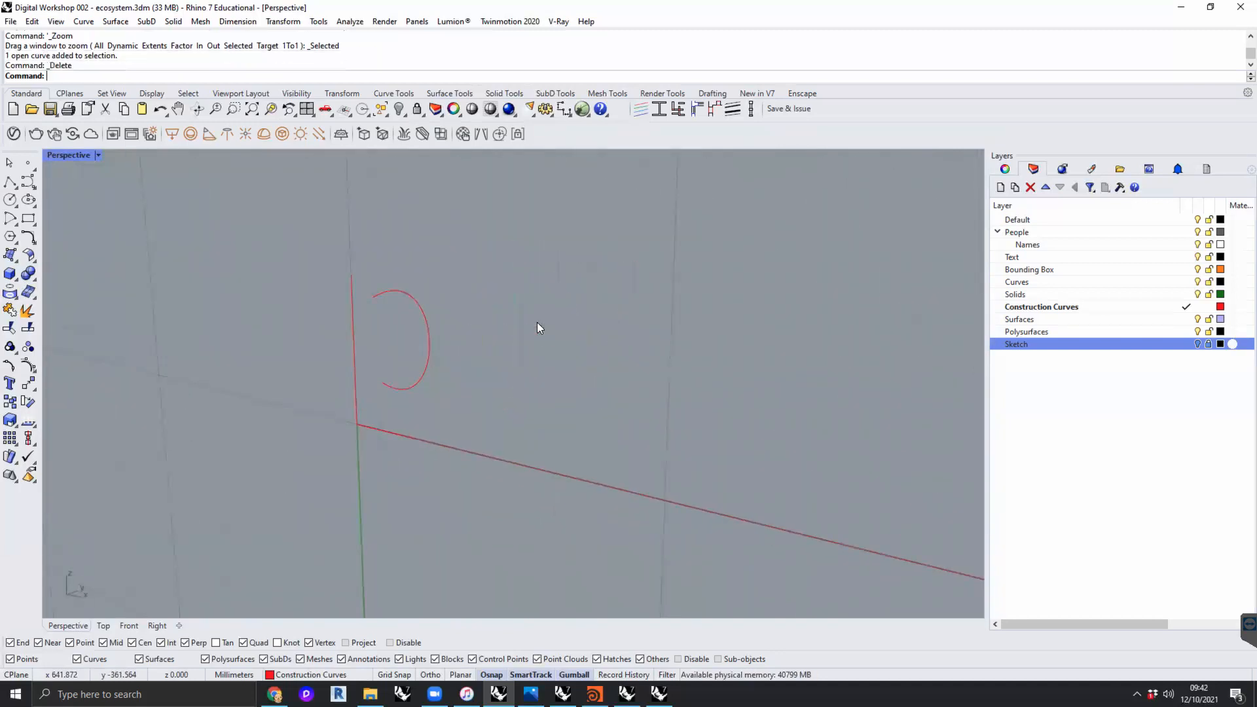
- Unisolate the model so the jug body is shown again together with the handle curve
{"action": "left_click", "coordinate": [425, 326]}
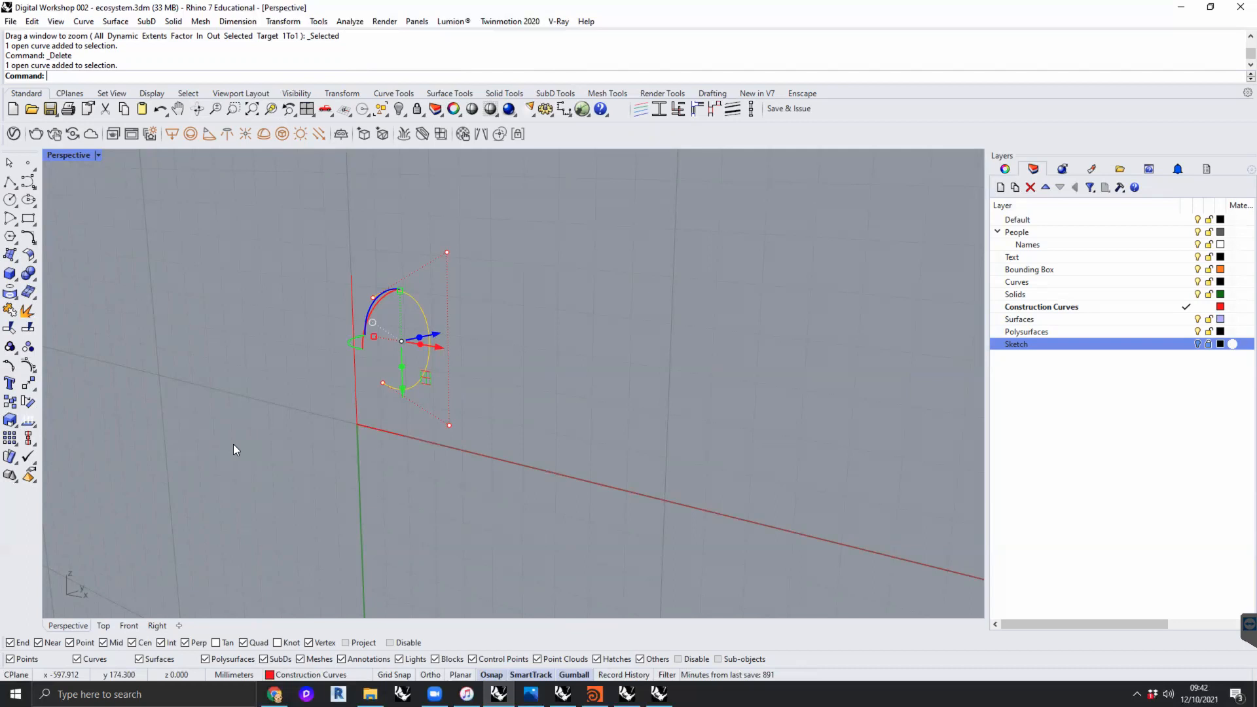
{"action": "left_click", "coordinate": [604, 337]}
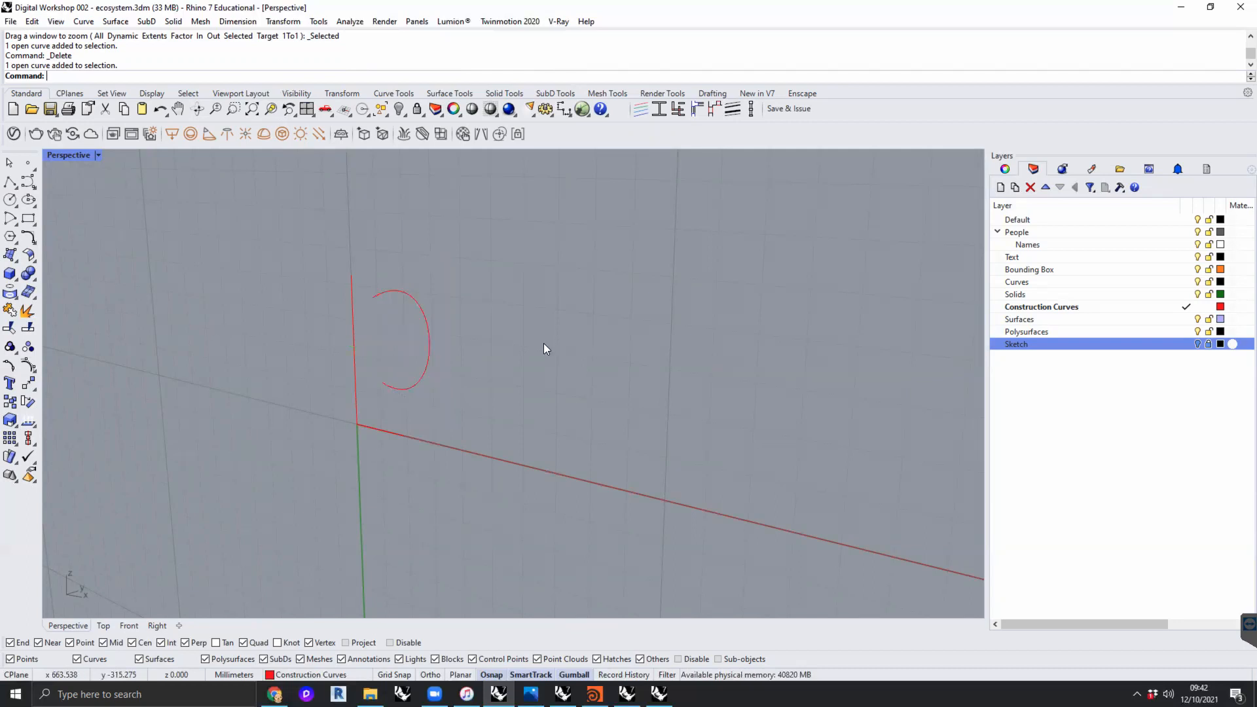
{"action": "right_click_drag", "start_coordinate": [558, 356], "coordinate": [537, 359]}
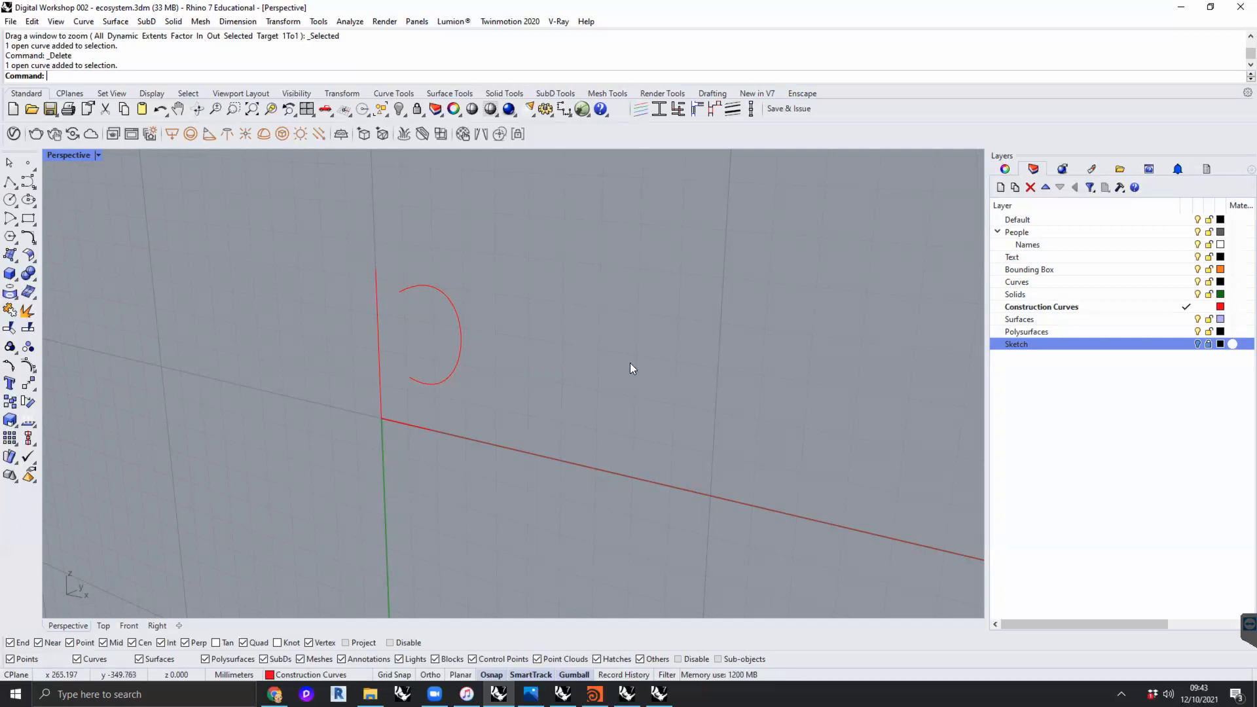
{"action": "type", "text": "Unisolate"}
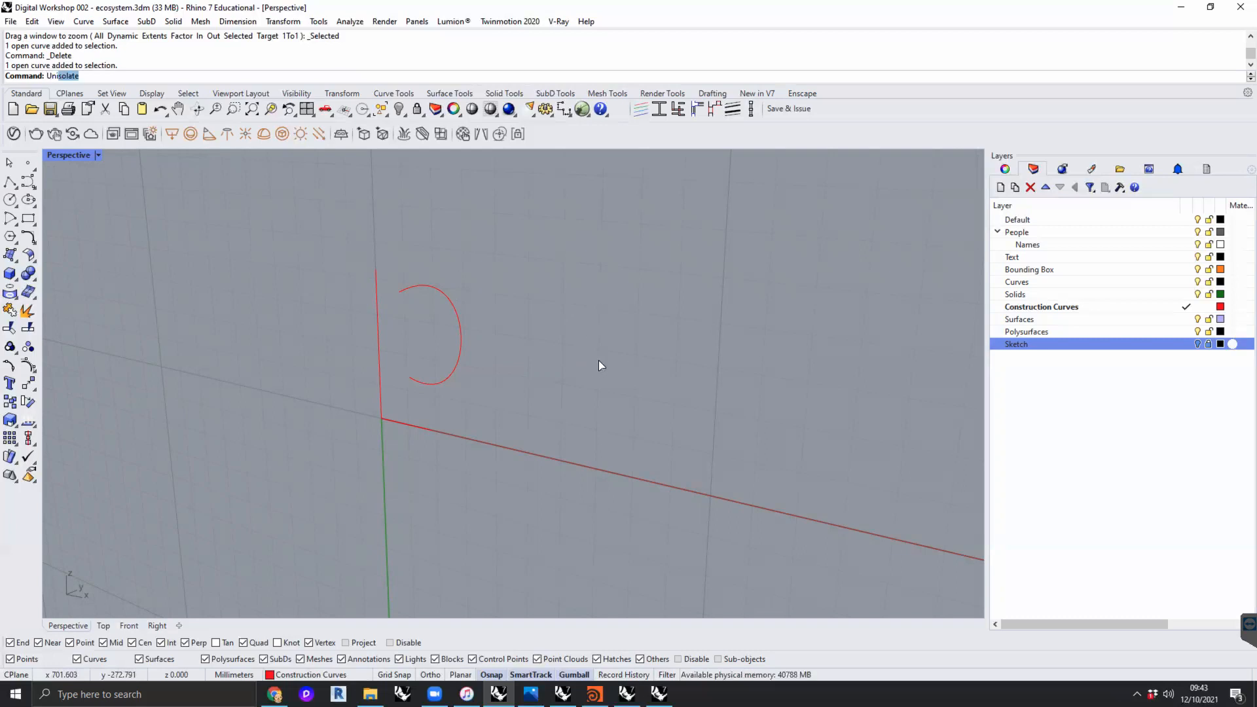
{"action": "key", "text": "Return"}
{"action": "right_click_drag", "start_coordinate": [548, 374], "coordinate": [512, 372]}
{"action": "scroll", "coordinate": [585, 427], "scroll_direction": "up", "scroll_amount": 2}
{"action": "mouse_move", "coordinate": [585, 427]}
{"action": "right_mouse_down"}
{"action": "mouse_move", "coordinate": [556, 373]}
{"action": "mouse_move", "coordinate": [542, 416]}
{"action": "mouse_move", "coordinate": [677, 379]}
{"action": "mouse_move", "coordinate": [623, 393]}
{"action": "right_mouse_up"}
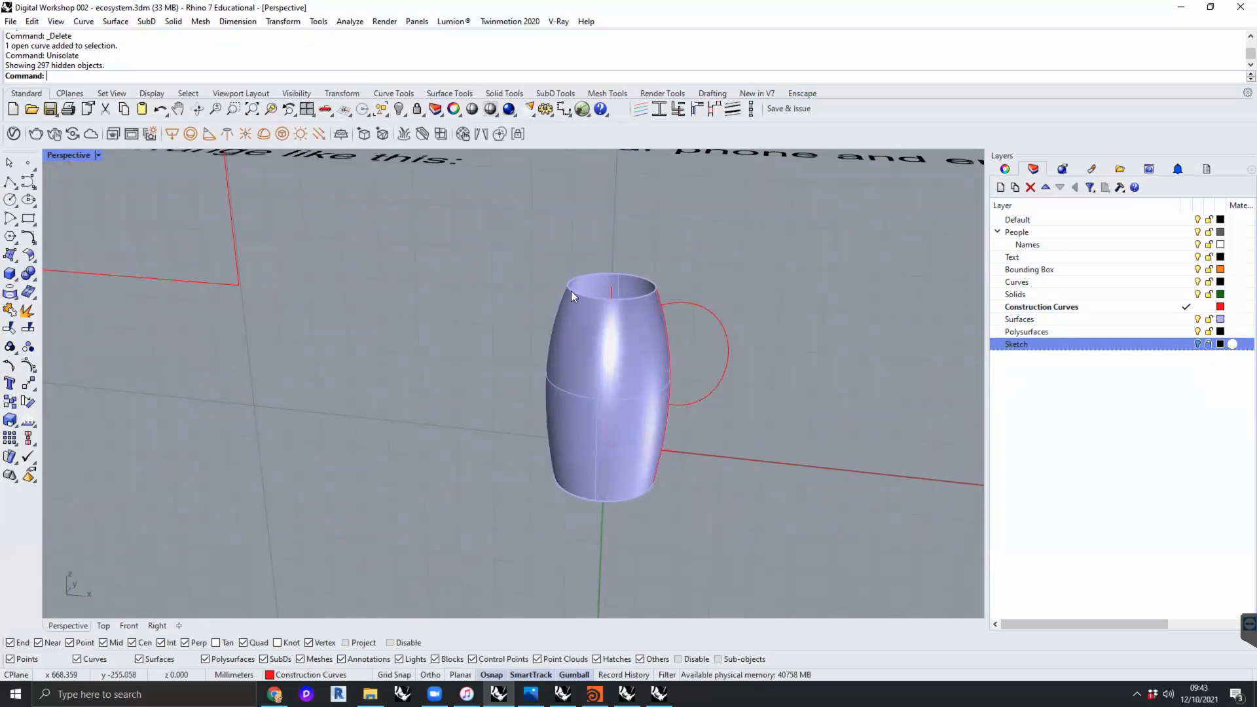
{"action": "right_click_drag", "start_coordinate": [803, 325], "coordinate": [679, 396]}
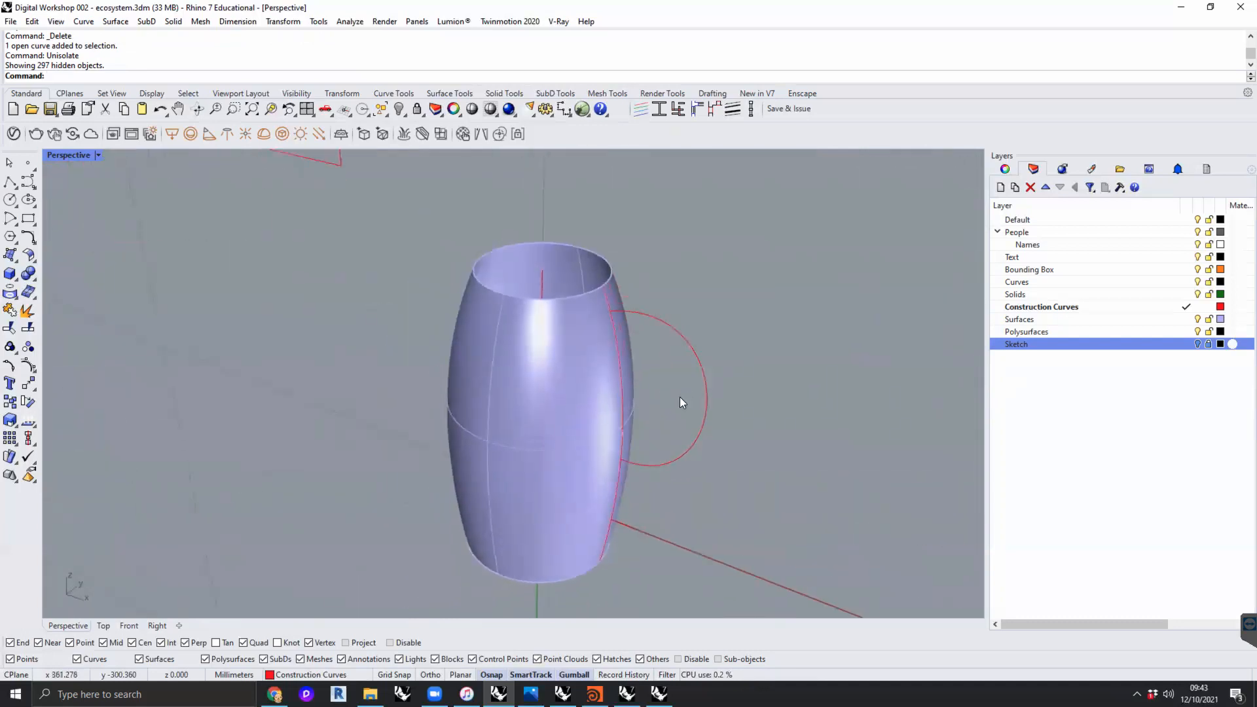
- Pipe the handle curve with a start radius of about 22 mm, an end radius of about 23 mm and a mid-curve radius of about 36 mm
{"action": "left_click", "coordinate": [706, 423]}
{"action": "right_click_drag", "start_coordinate": [769, 416], "coordinate": [736, 397]}
{"action": "left_click", "coordinate": [722, 414]}
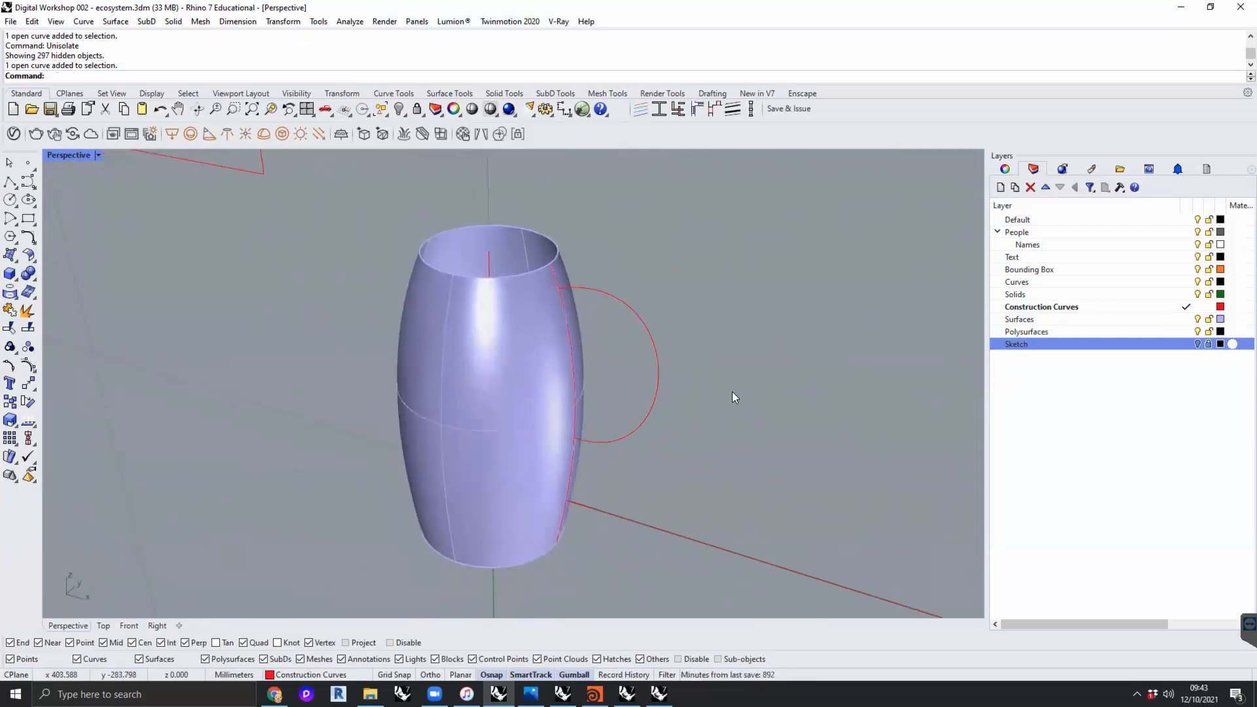
{"action": "left_click", "coordinate": [658, 368]}
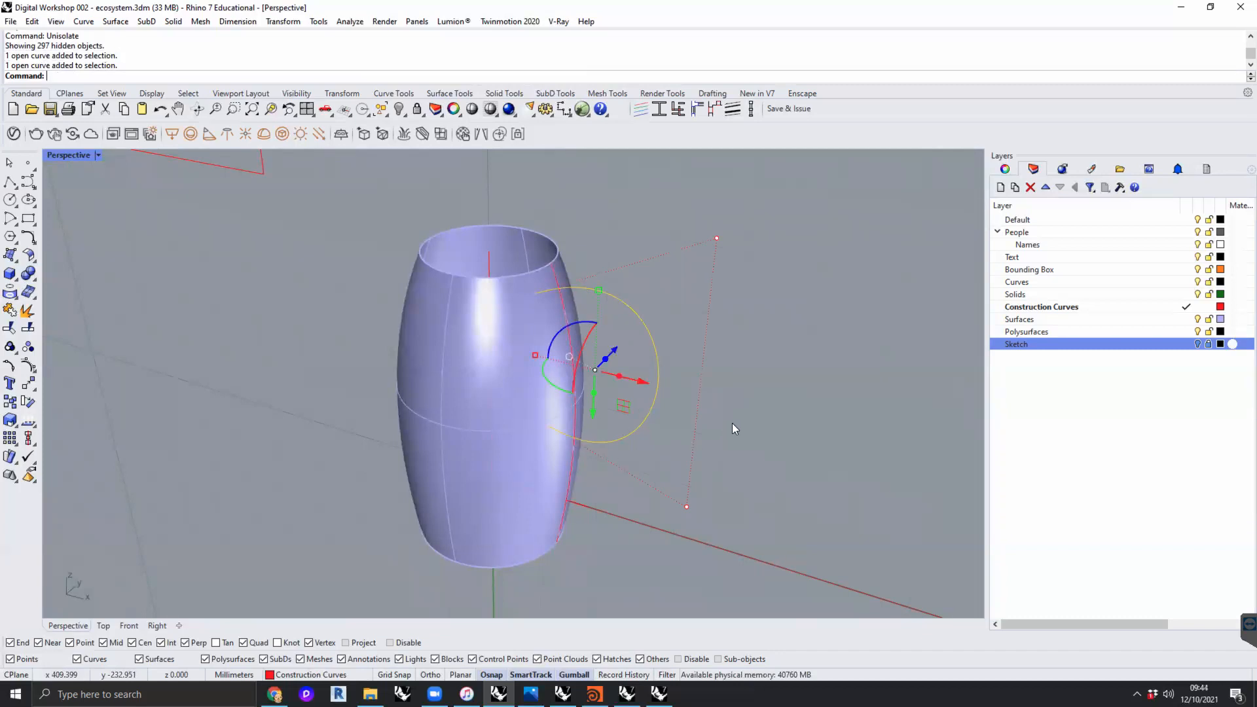
{"action": "type", "text": "pipe"}
{"action": "key", "text": "Return"}
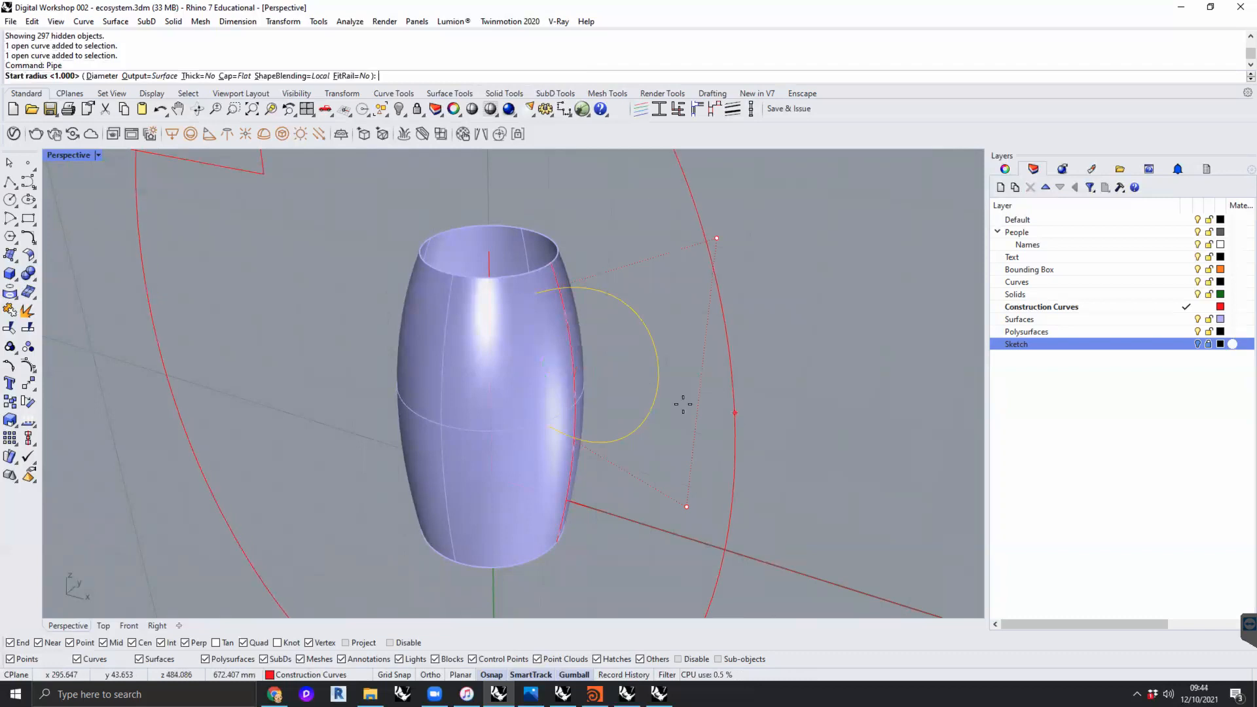
{"action": "scroll", "coordinate": [540, 300], "scroll_direction": "up", "scroll_amount": 2}
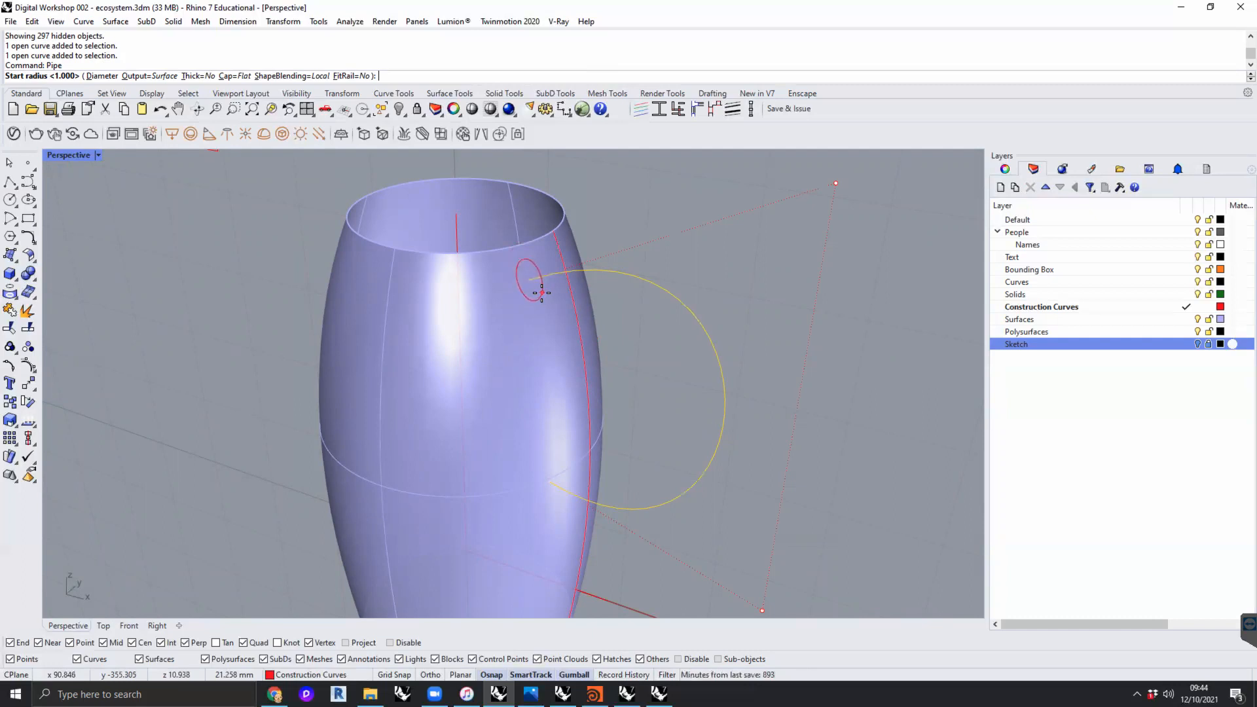
{"action": "left_click", "coordinate": [543, 293]}
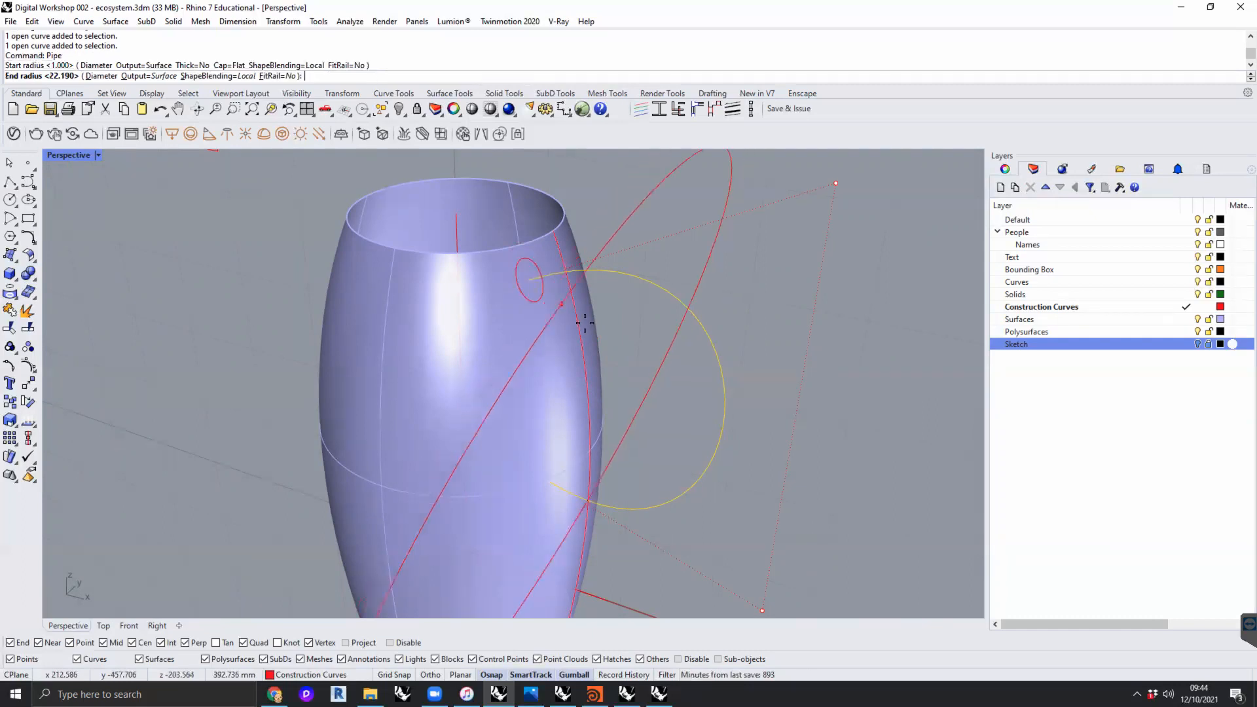
{"action": "left_click", "coordinate": [560, 463]}
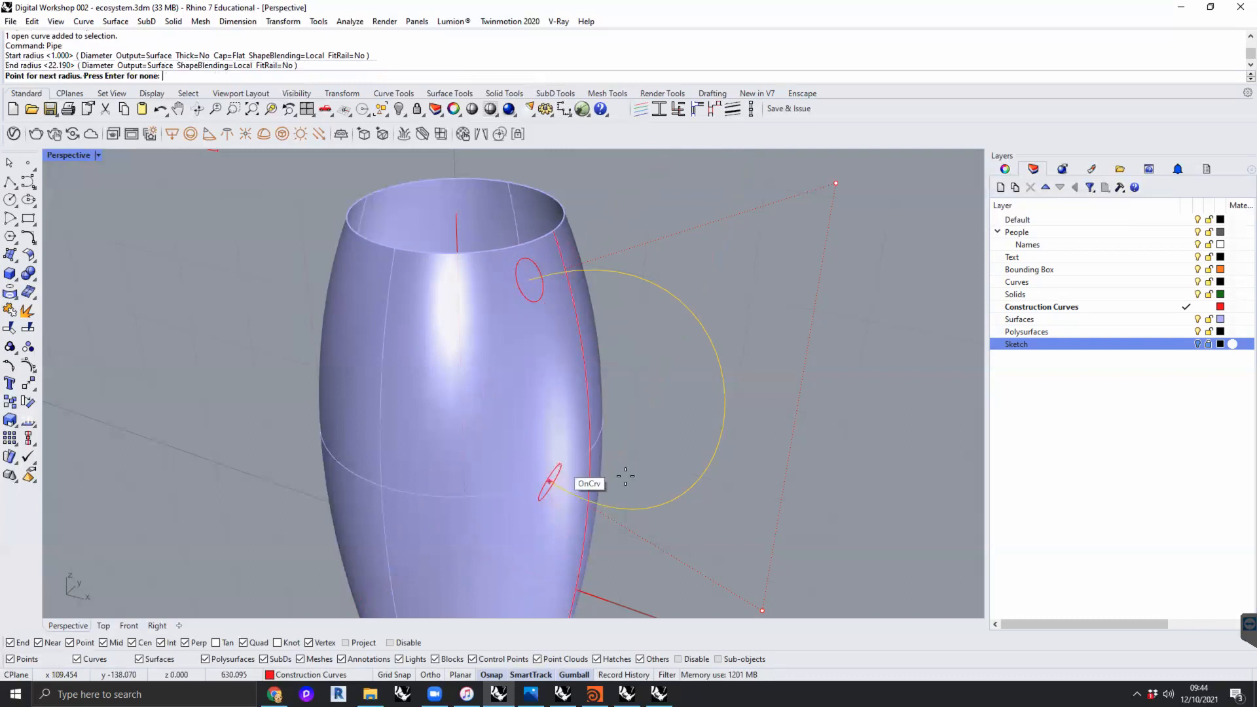
{"action": "left_click", "coordinate": [724, 398]}
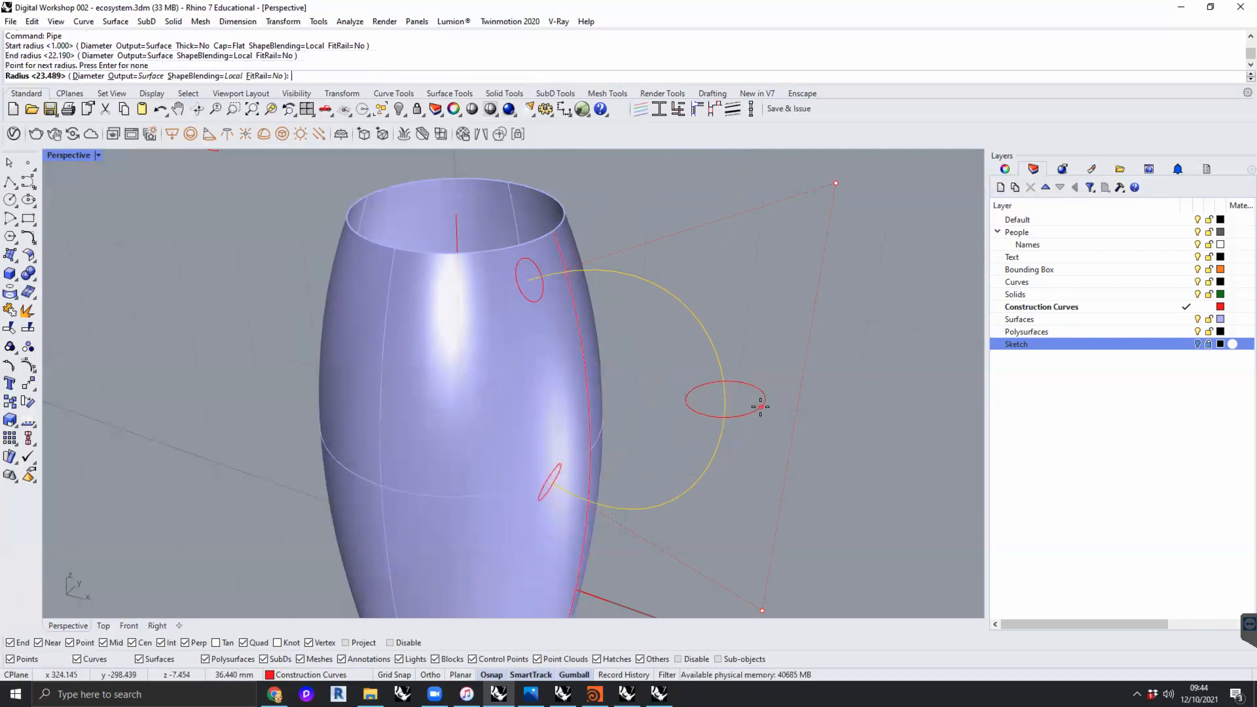
{"action": "left_click", "coordinate": [760, 407]}
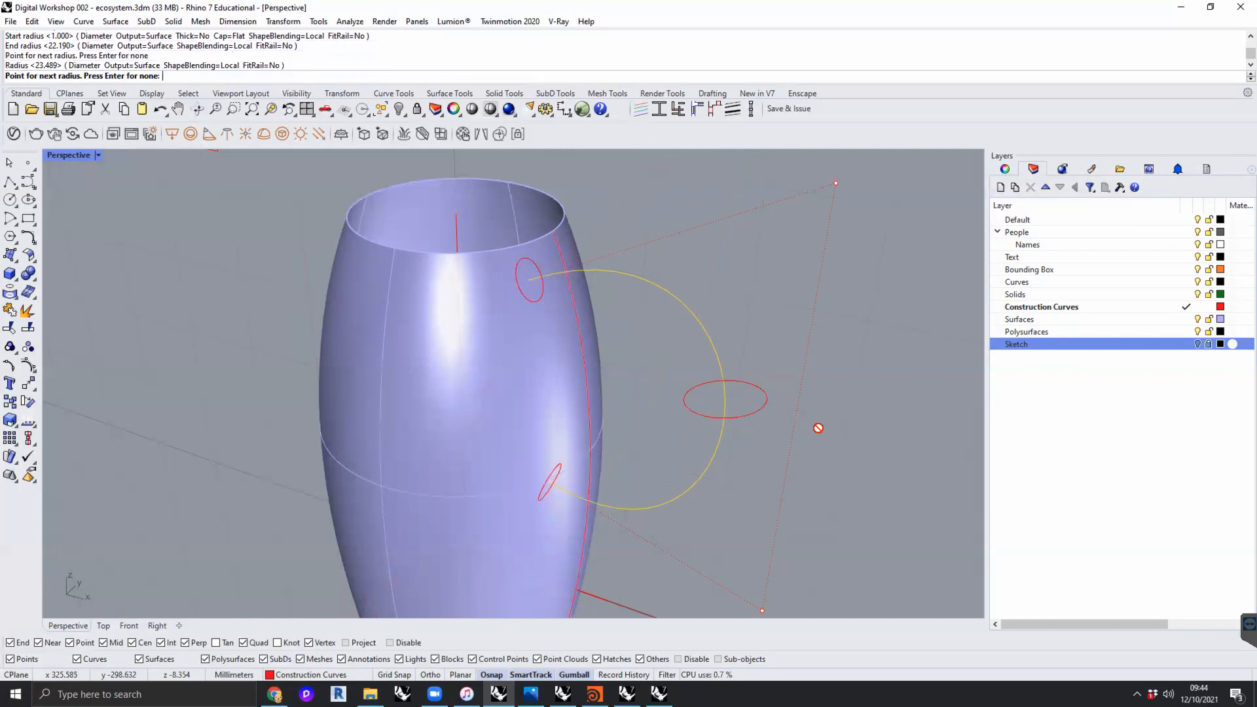
{"action": "key", "text": "Return"}
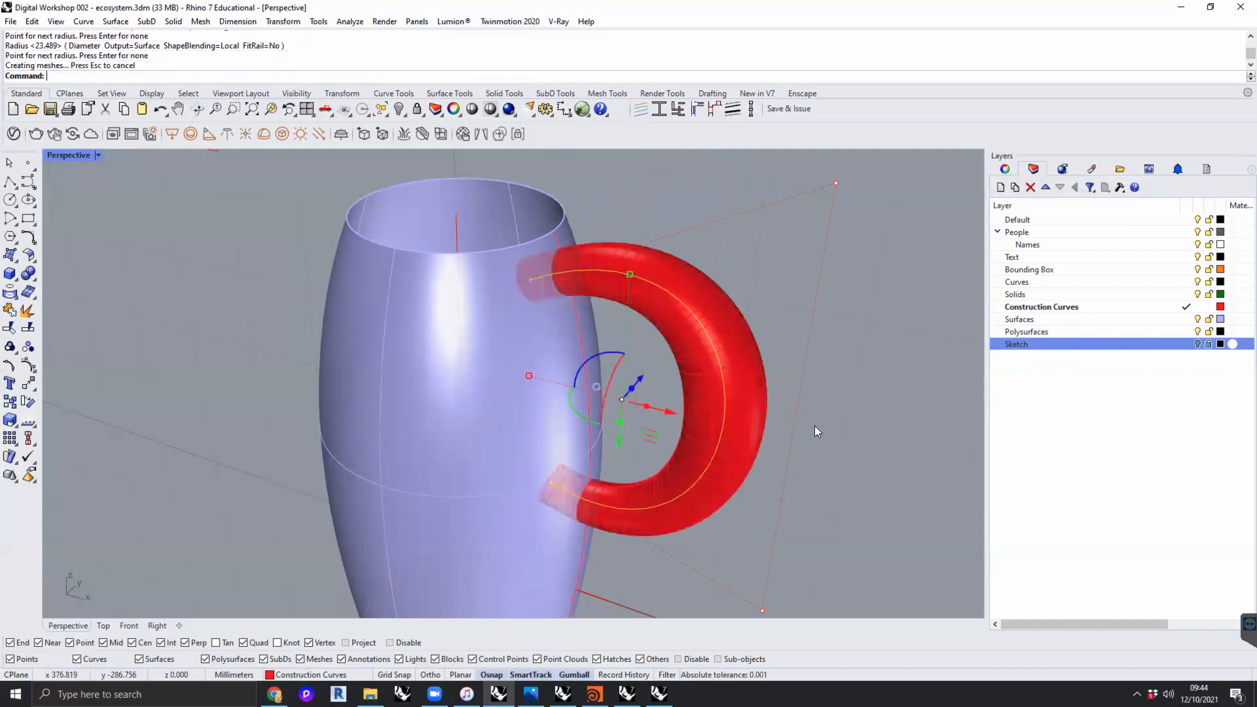
- Move the piped handle to the Surfaces layer
{"action": "right_click_drag", "start_coordinate": [852, 411], "coordinate": [753, 443]}
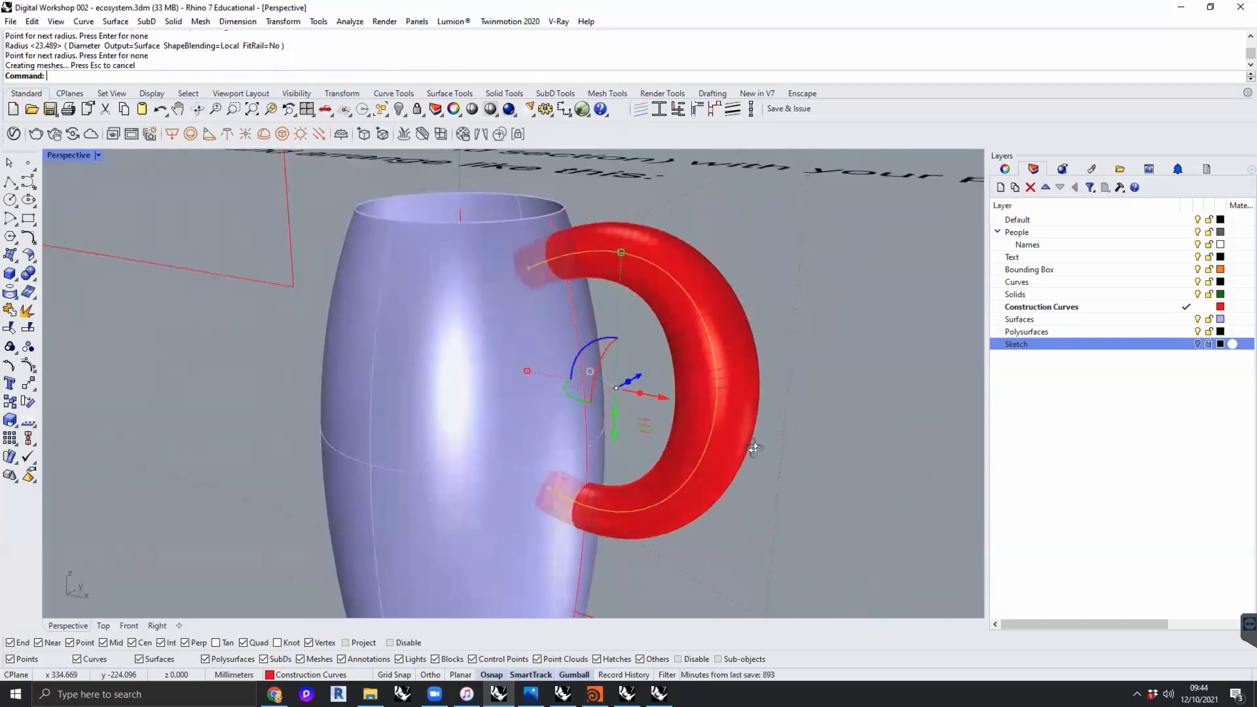
{"action": "left_click", "coordinate": [823, 427]}
{"action": "left_click", "coordinate": [738, 386]}
{"action": "right_click", "coordinate": [1036, 319]}
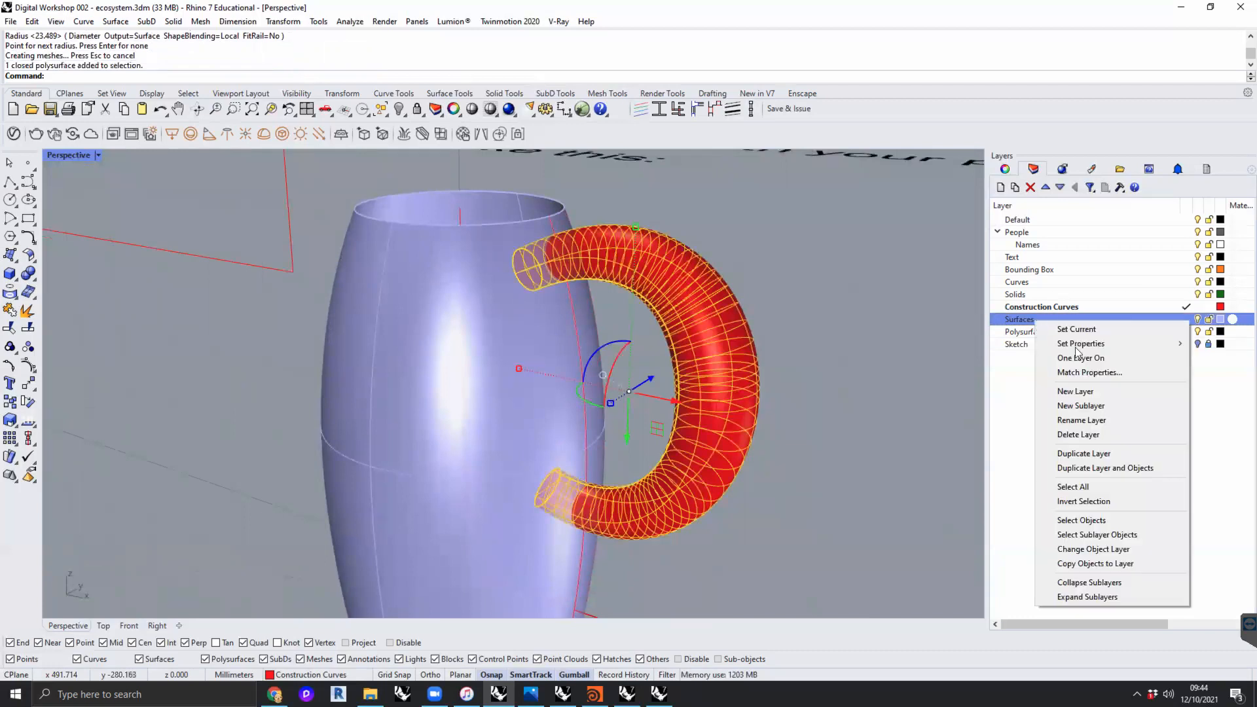
{"action": "left_click", "coordinate": [1091, 549]}
{"action": "left_click", "coordinate": [858, 398]}
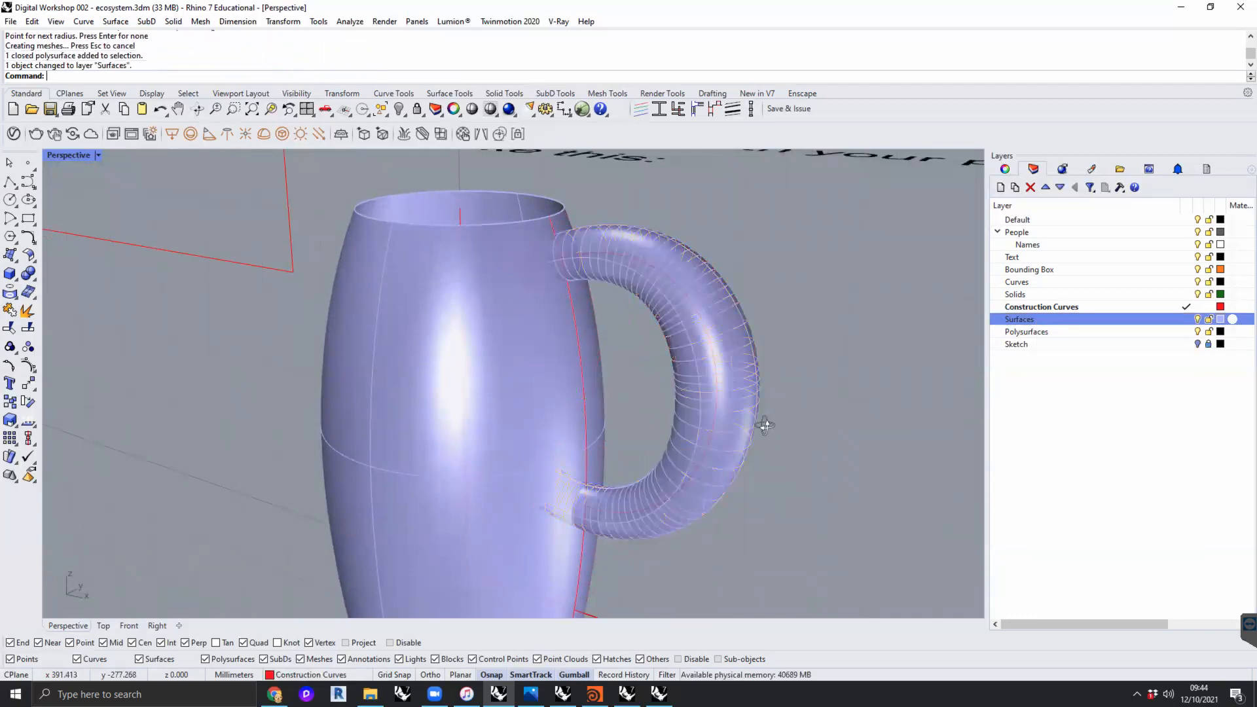
{"action": "right_click_drag", "start_coordinate": [667, 418], "coordinate": [851, 401]}
{"action": "scroll", "coordinate": [774, 401], "scroll_direction": "down", "scroll_amount": 5}
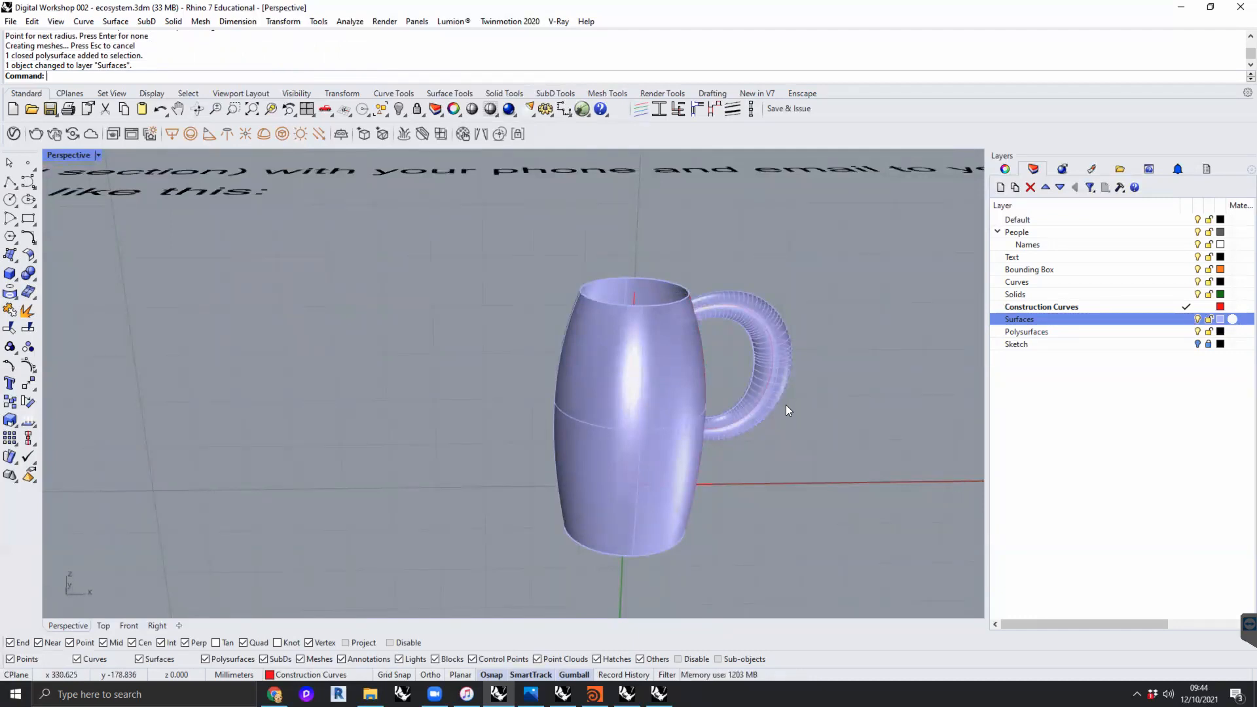
- Reset the Perspective CPlane to World Top
{"action": "right_click_drag", "start_coordinate": [794, 410], "coordinate": [818, 415]}
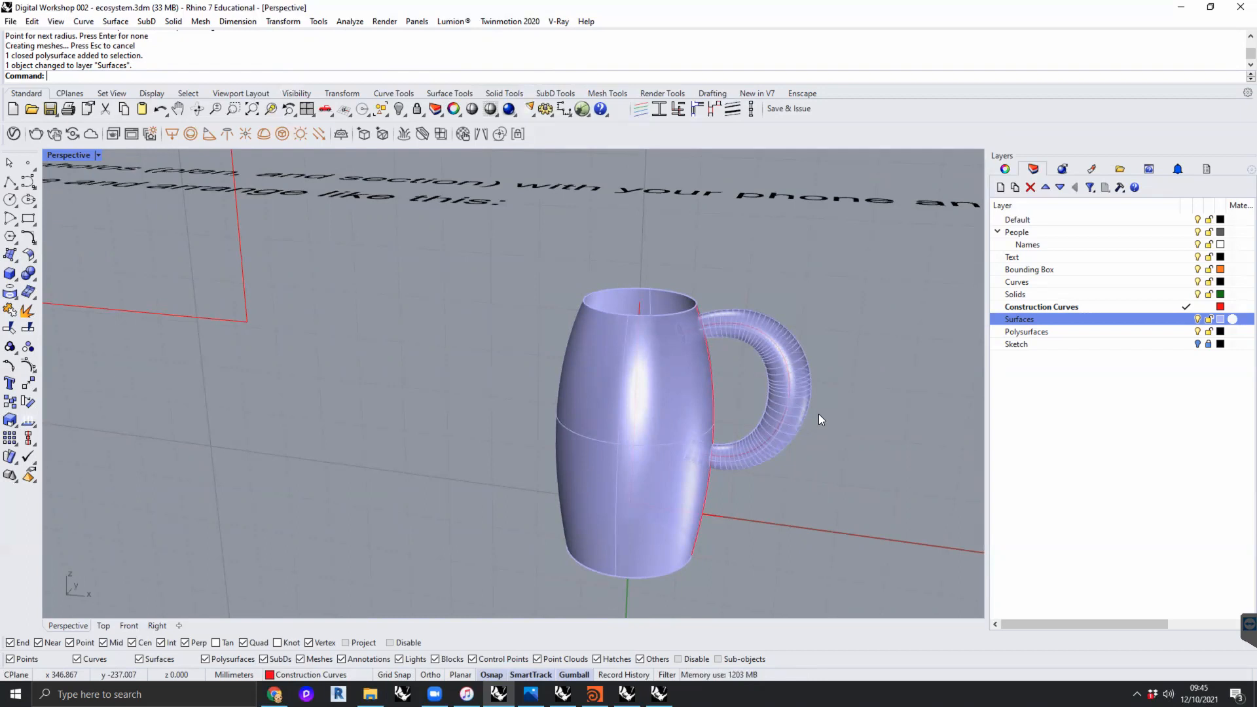
{"action": "right_click_drag", "start_coordinate": [821, 423], "coordinate": [675, 423]}
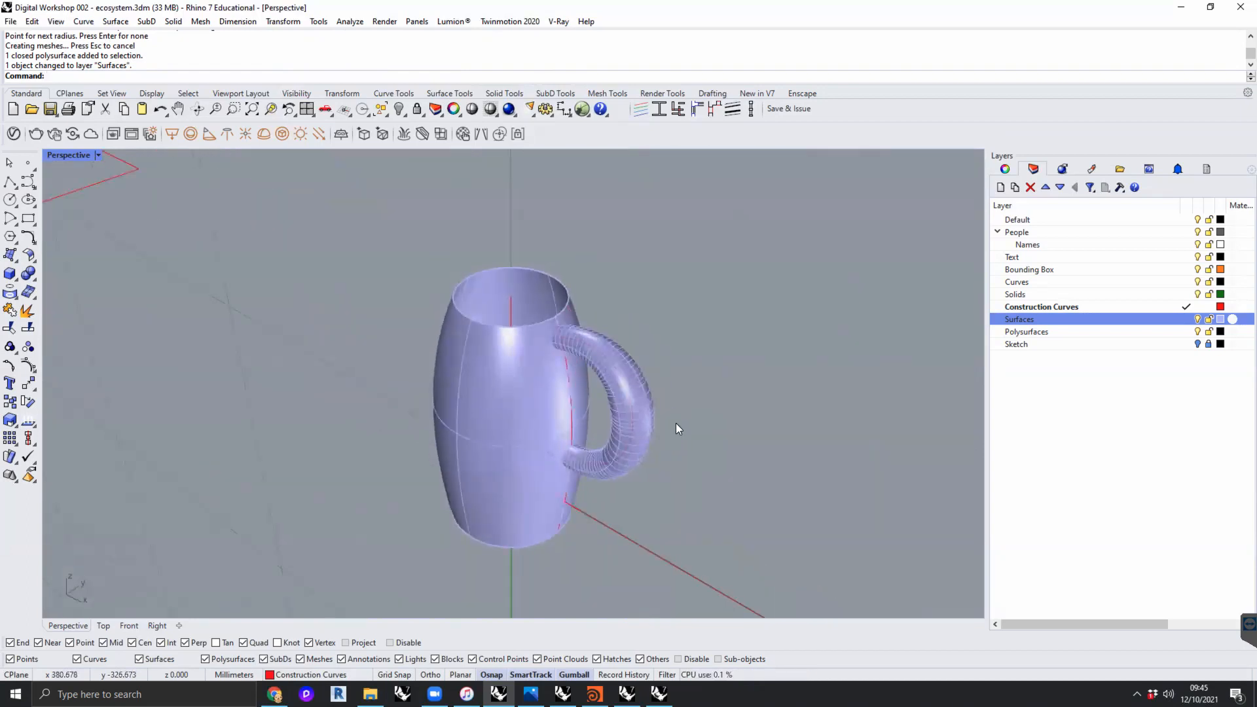
{"action": "left_click", "coordinate": [70, 93]}
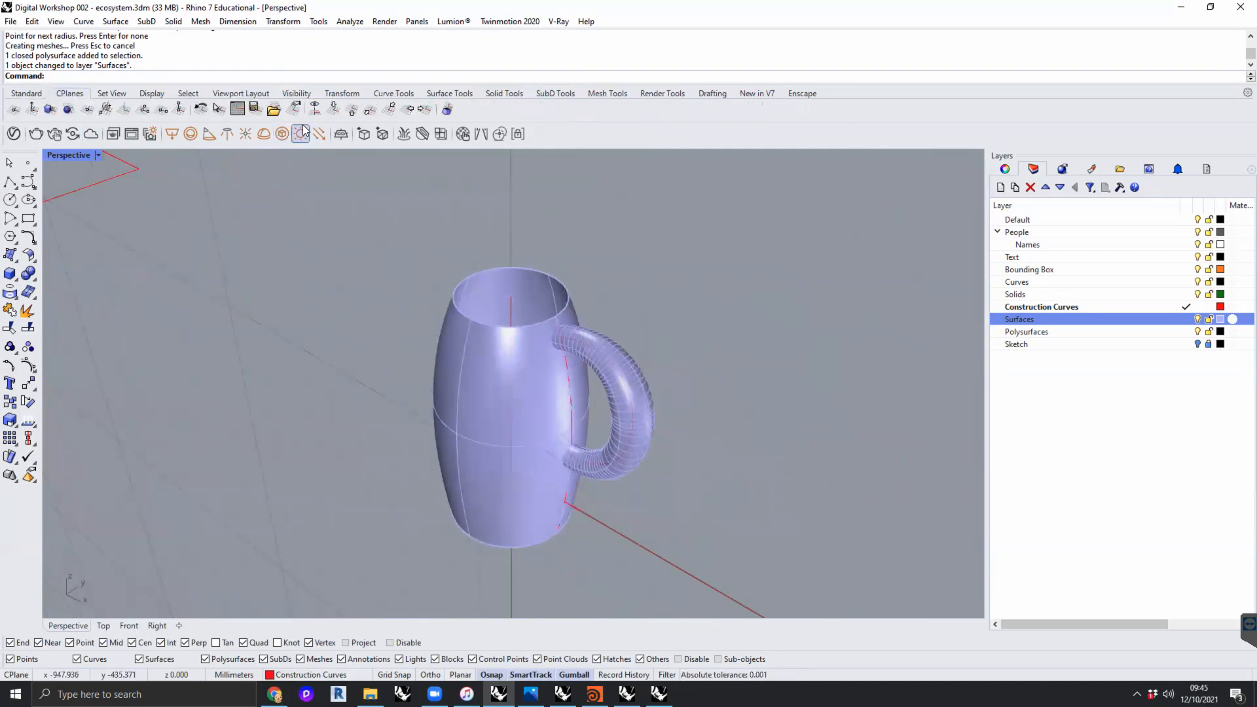
{"action": "left_click", "coordinate": [341, 134]}
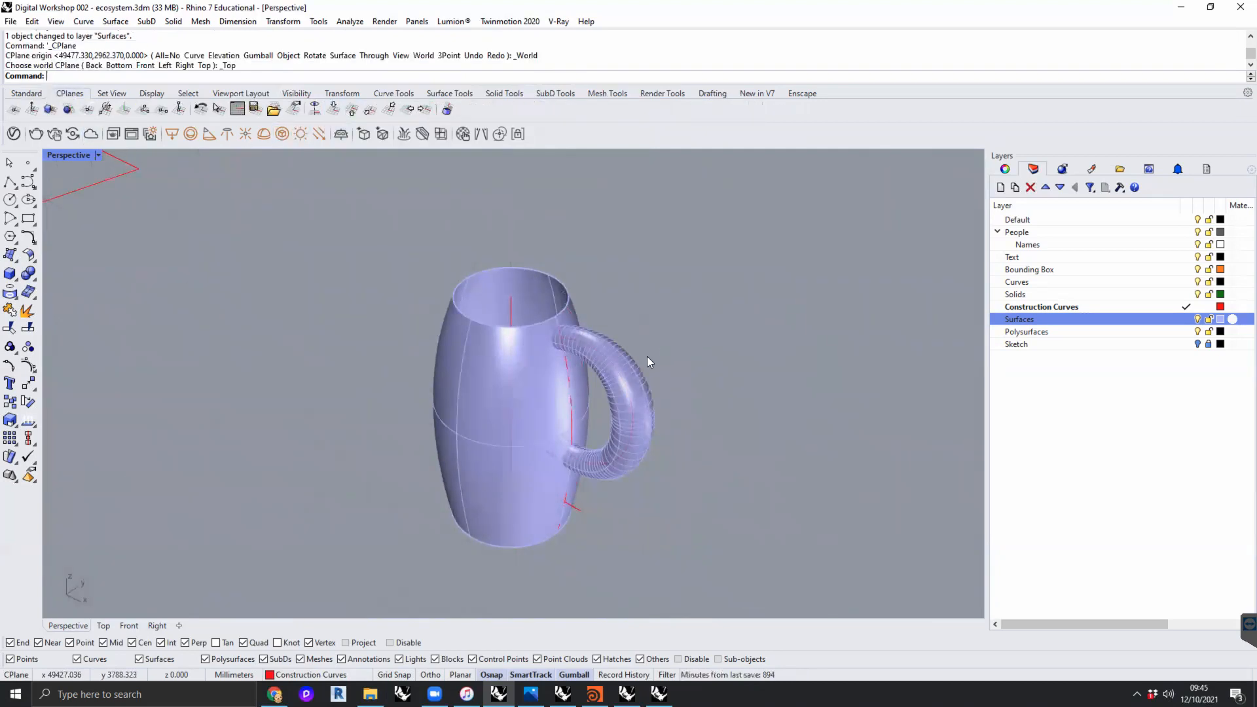
- Delete the piped handle and the handle curve inside it
{"action": "left_click", "coordinate": [635, 388]}
{"action": "key", "text": "Delete"}
{"action": "left_click", "coordinate": [630, 400]}
{"action": "key", "text": "Delete"}
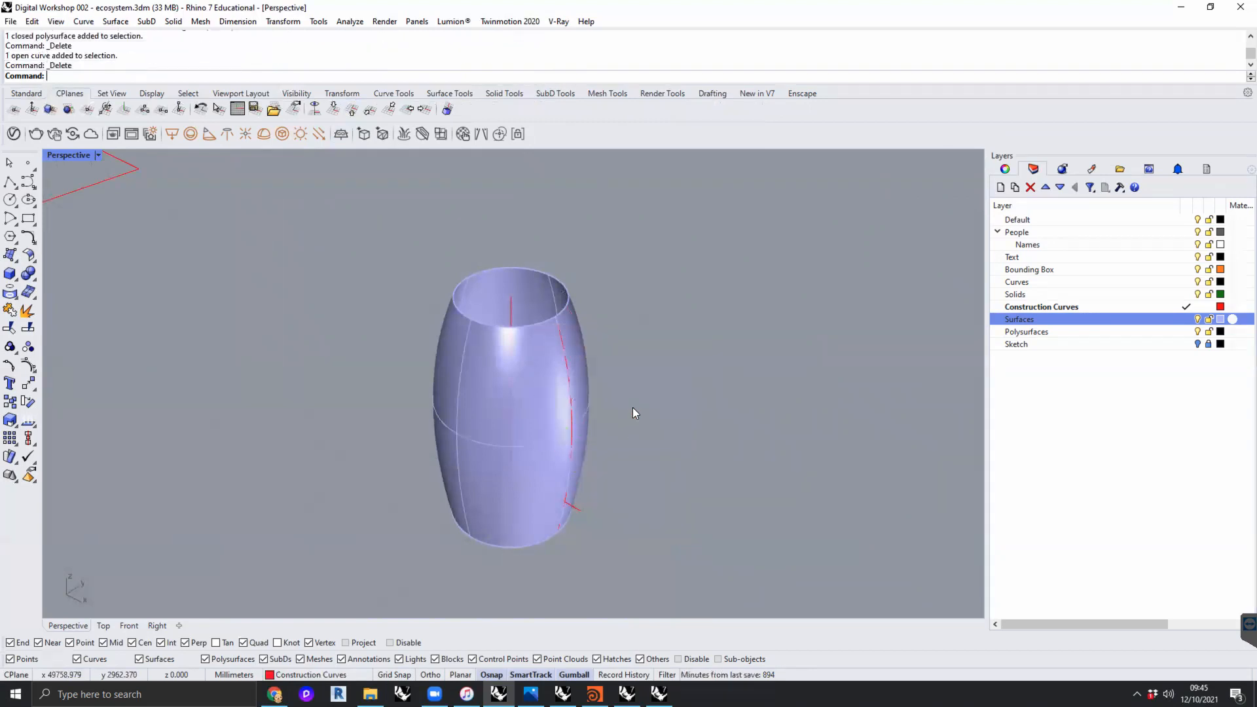
- Draw a four-point degree-3 handle curve in Perspective, starting on the jug's upper profile, bulging outward and ending near its lower part
{"action": "mouse_move", "coordinate": [619, 420]}
{"action": "right_mouse_down"}
{"action": "mouse_move", "coordinate": [580, 405]}
{"action": "mouse_move", "coordinate": [654, 418]}
{"action": "mouse_move", "coordinate": [606, 401]}
{"action": "right_mouse_up"}
{"action": "scroll", "coordinate": [606, 419], "scroll_direction": "up", "scroll_amount": 3}
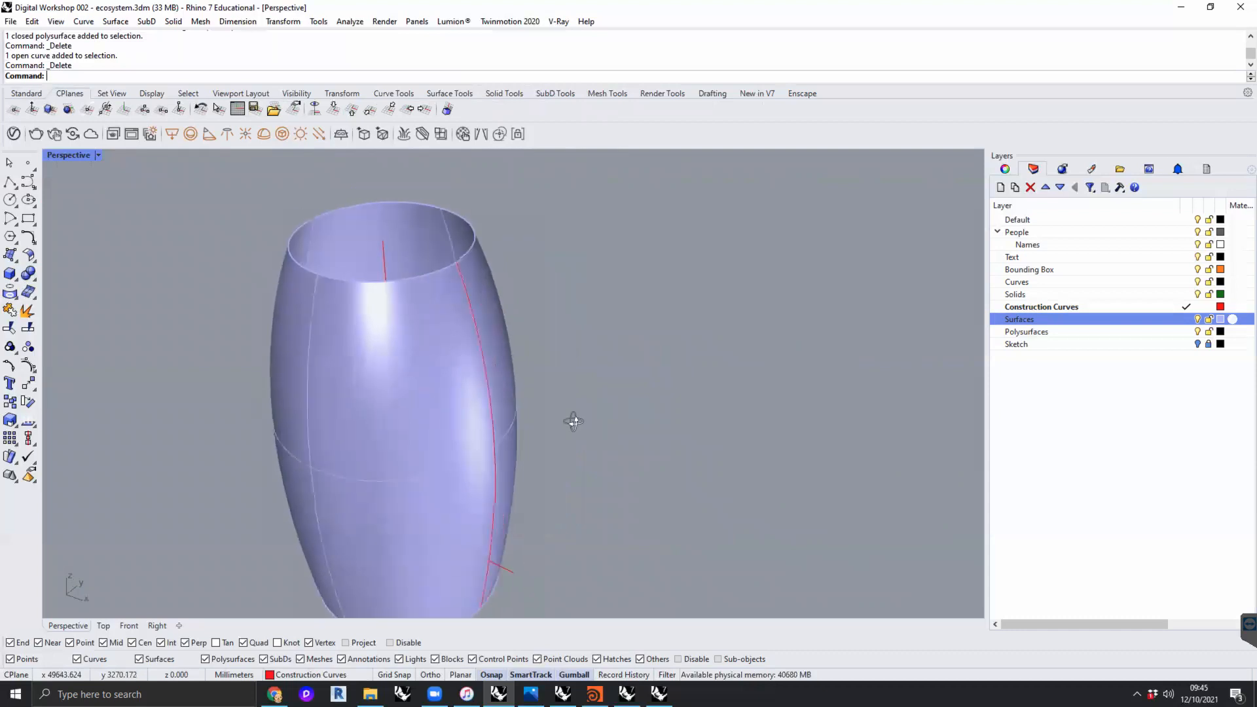
{"action": "scroll", "coordinate": [572, 421], "scroll_direction": "down", "scroll_amount": 4}
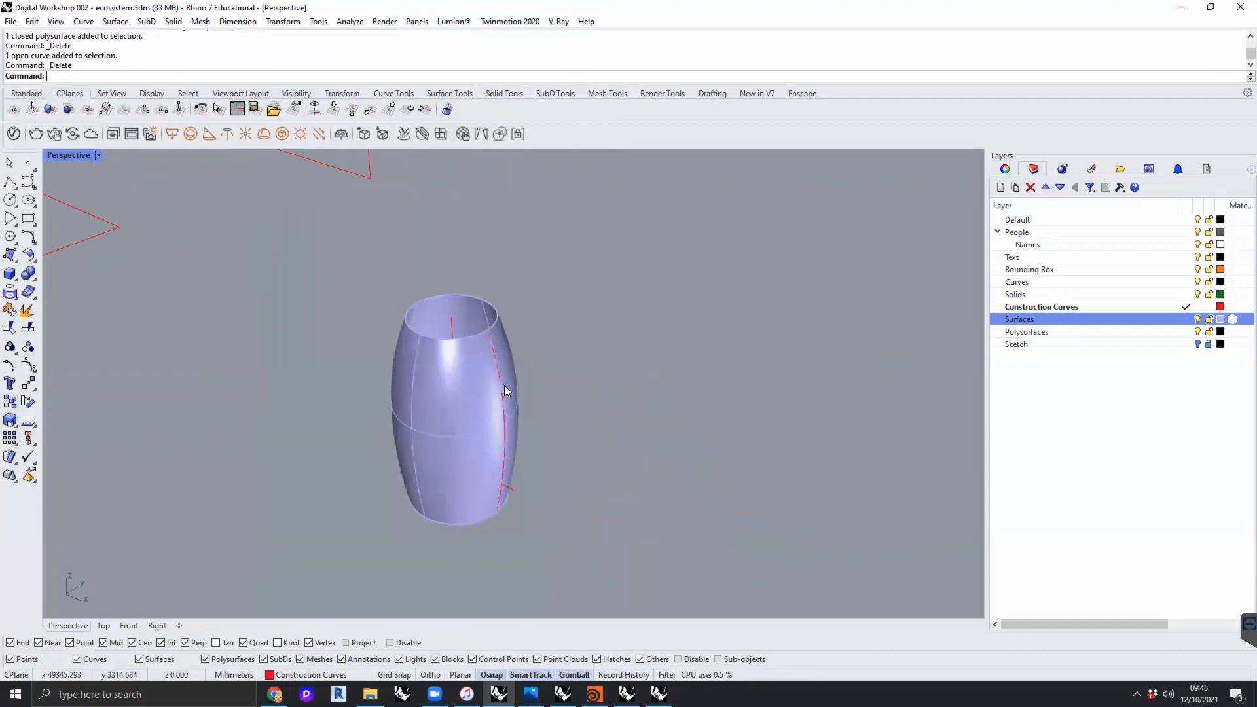
{"action": "left_click", "coordinate": [28, 183]}
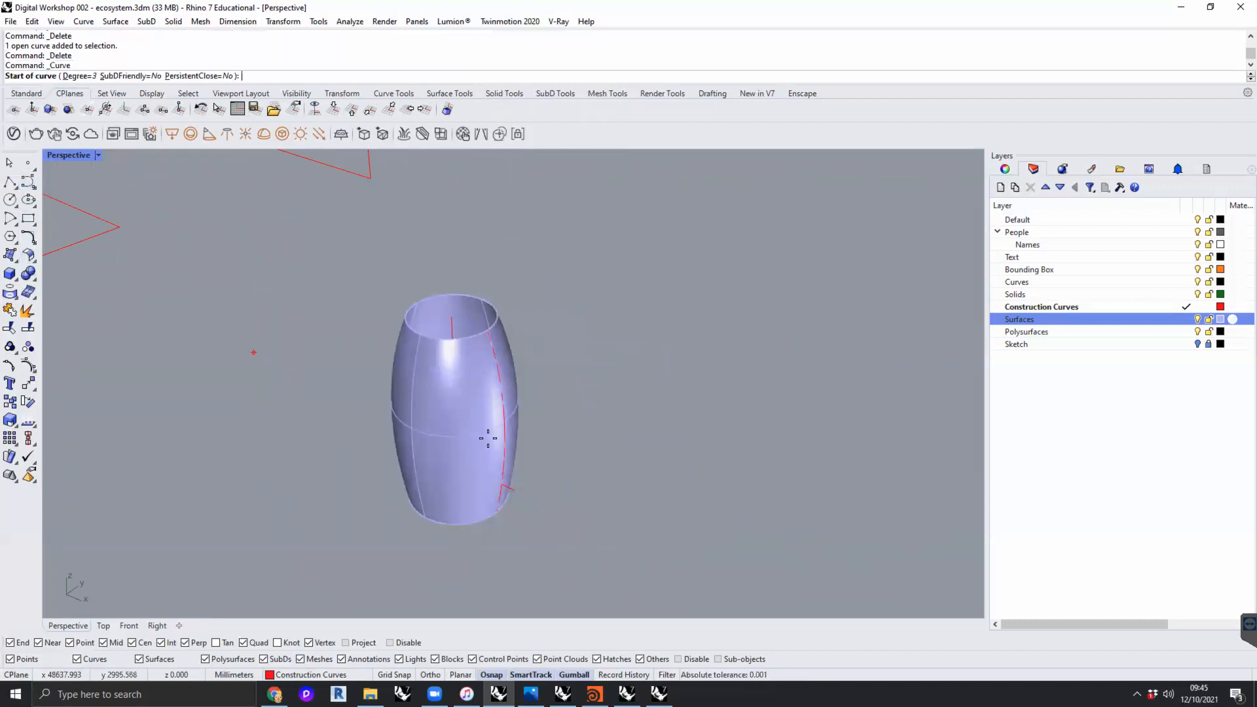
{"action": "left_click", "coordinate": [498, 367]}
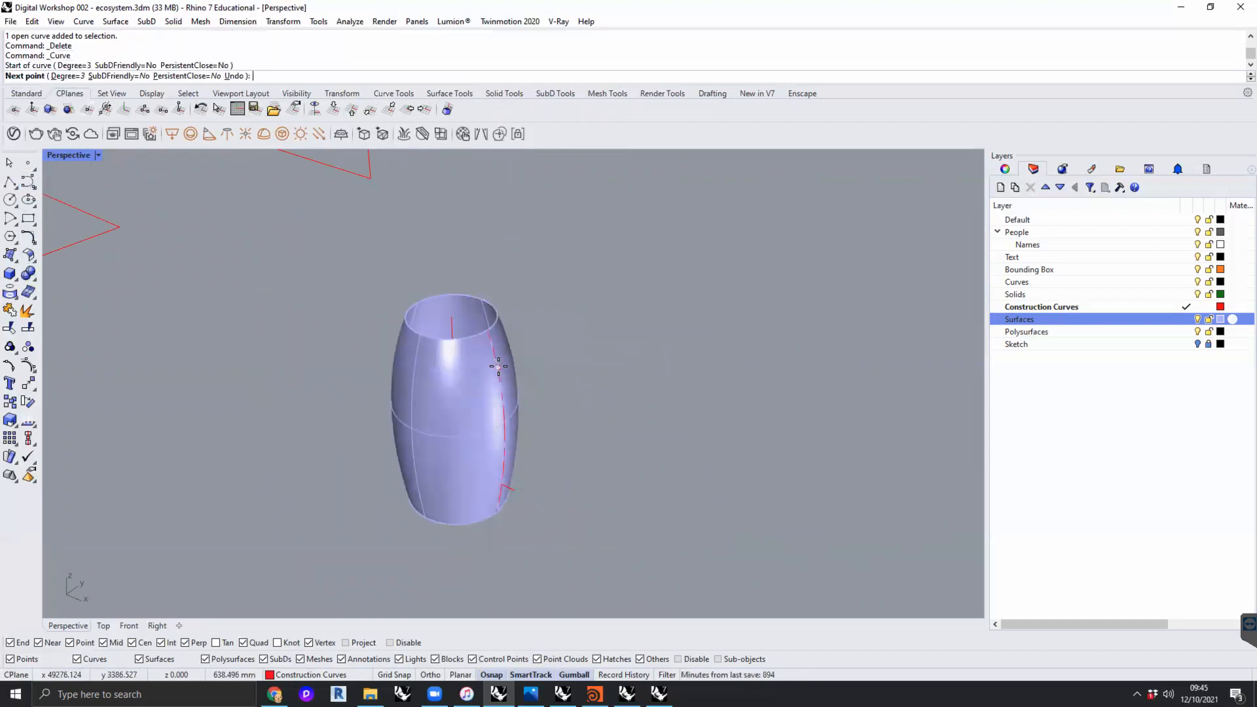
{"action": "left_click", "coordinate": [562, 381]}
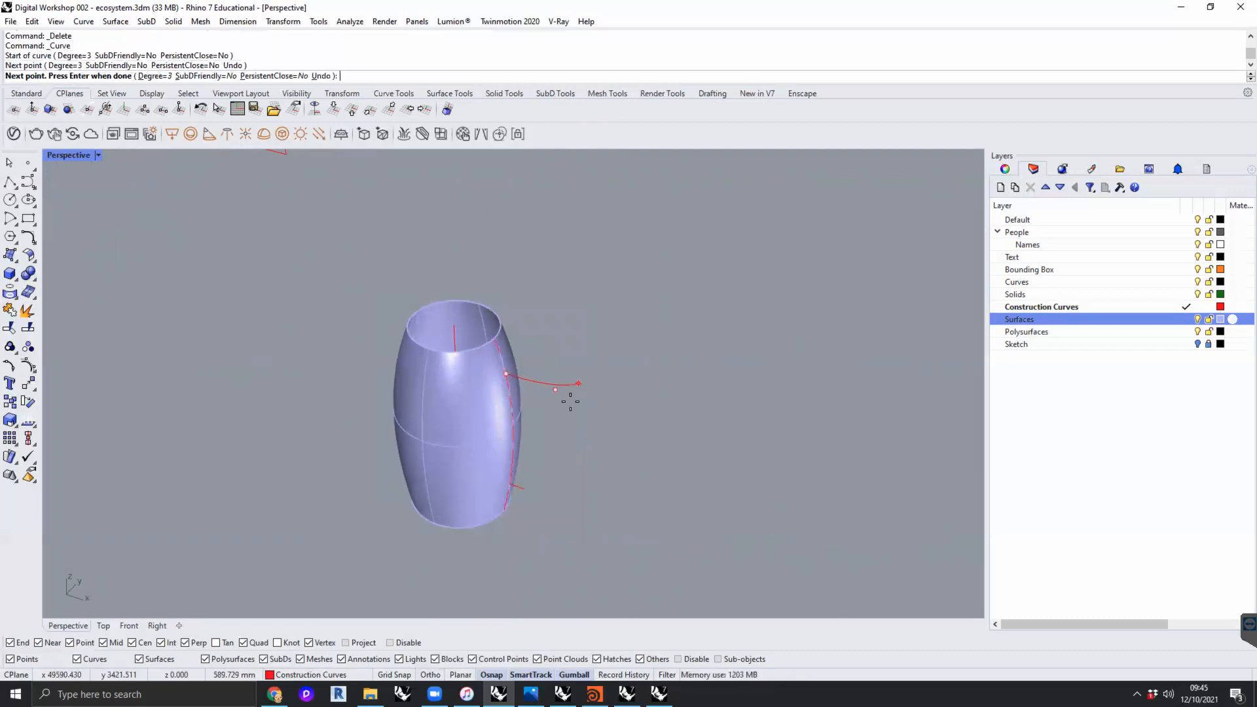
{"action": "right_click_drag", "start_coordinate": [556, 457], "coordinate": [484, 486]}
{"action": "right_click_drag", "start_coordinate": [567, 477], "coordinate": [597, 475]}
{"action": "scroll", "coordinate": [590, 468], "scroll_direction": "up", "scroll_amount": 4}
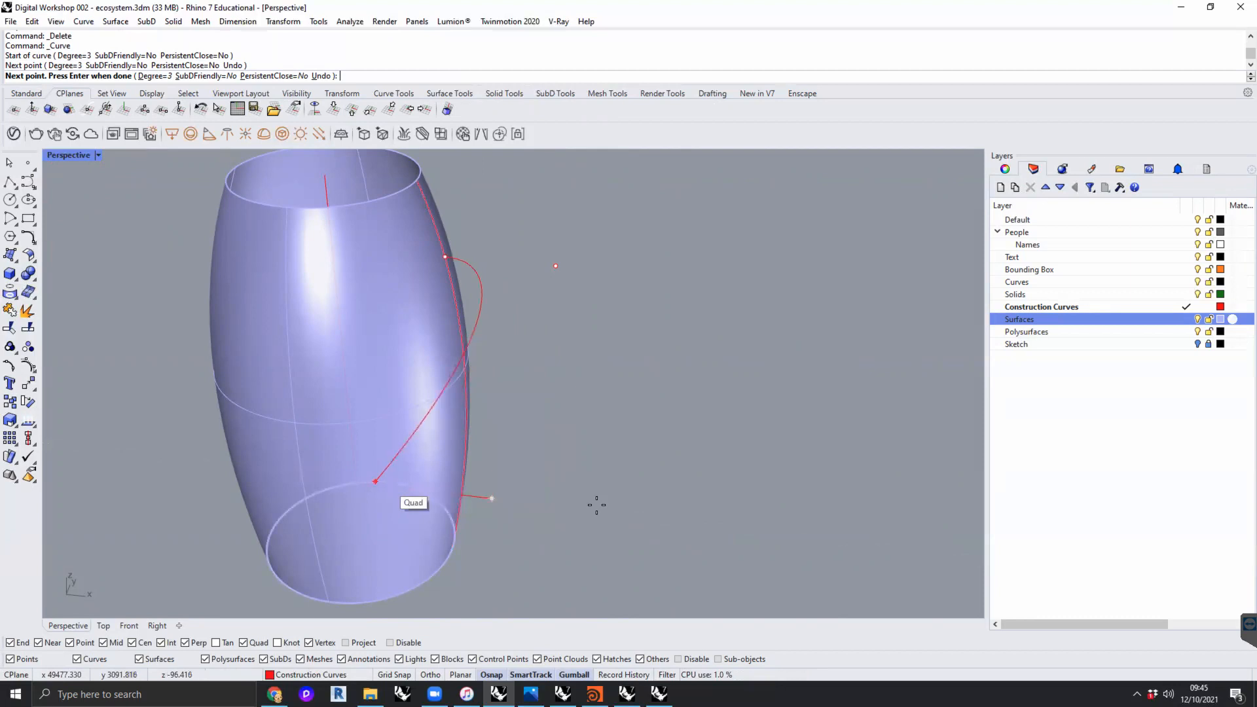
{"action": "left_click", "coordinate": [529, 498]}
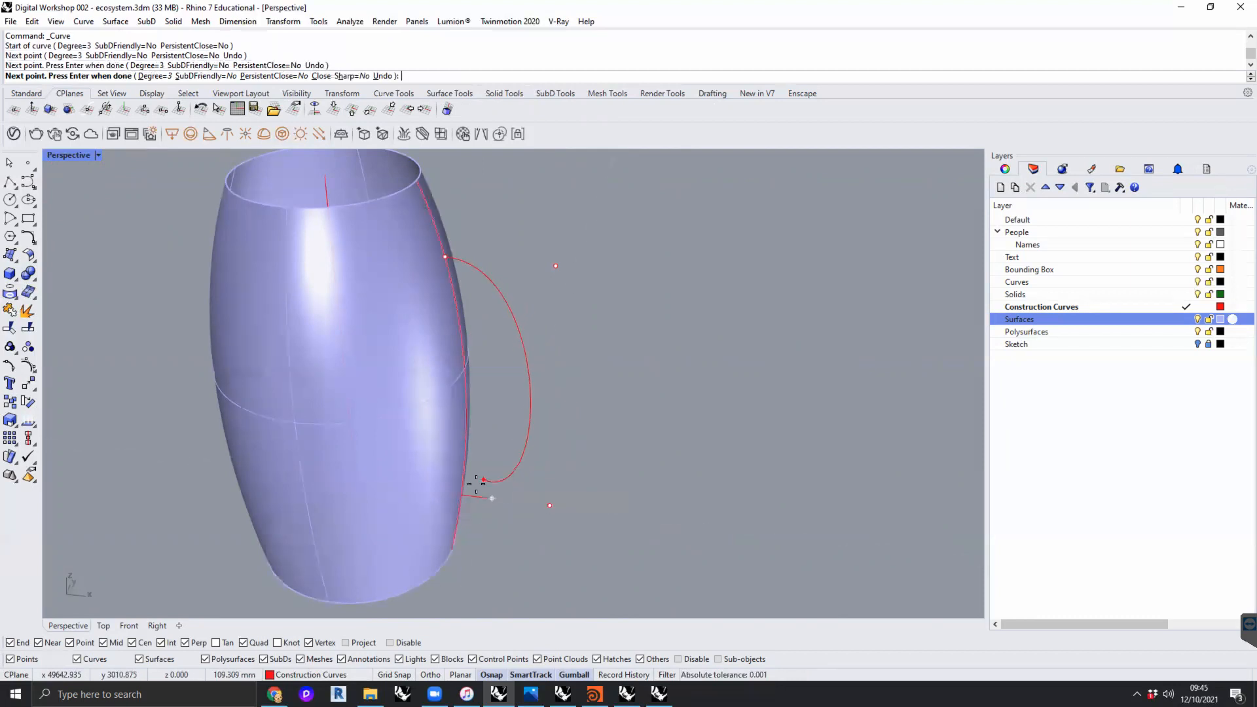
{"action": "right_click_drag", "start_coordinate": [475, 482], "coordinate": [414, 493]}
{"action": "left_click", "coordinate": [443, 468]}
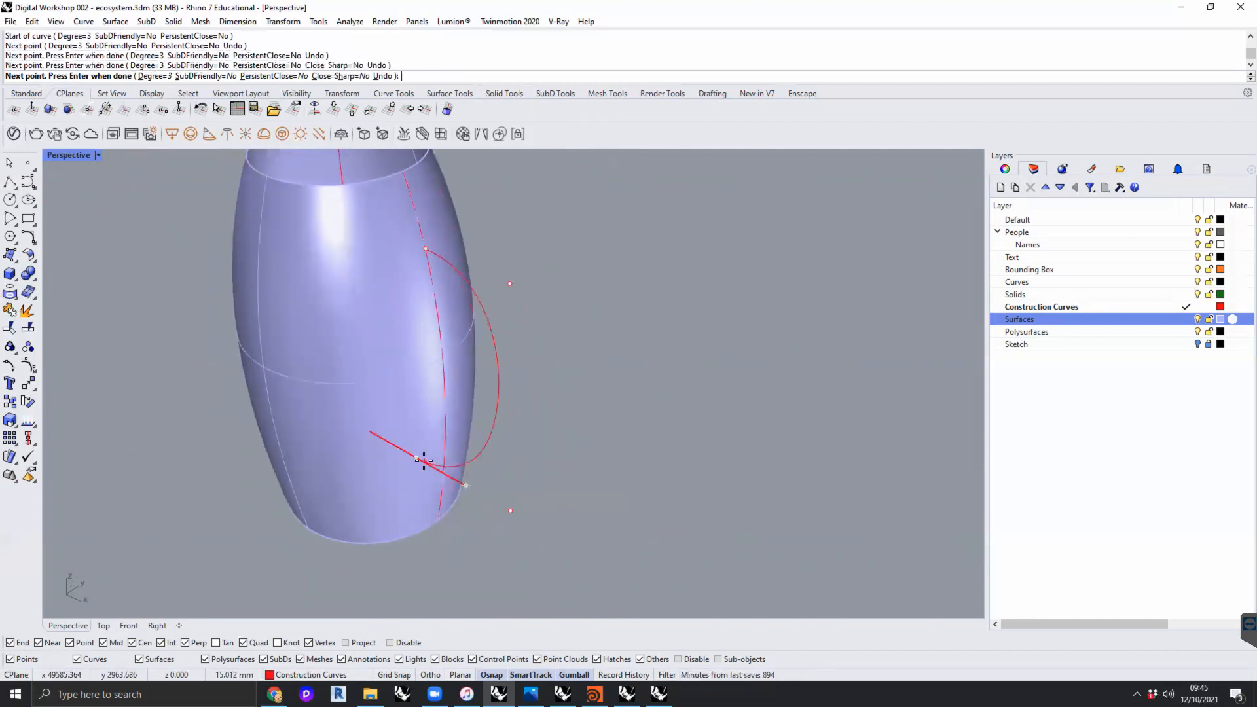
{"action": "key", "text": "Return"}
- Move the new handle curve's upper outer control point outward and up, and shift its top end point into the jug body
{"action": "right_click_drag", "start_coordinate": [548, 454], "coordinate": [596, 323]}
{"action": "left_click", "coordinate": [496, 411]}
{"action": "left_click", "coordinate": [606, 313]}
{"action": "right_click_drag", "start_coordinate": [701, 349], "coordinate": [730, 383]}
{"action": "left_click_drag", "start_coordinate": [668, 317], "coordinate": [668, 269]}
{"action": "left_click", "coordinate": [530, 326]}
{"action": "left_click_drag", "start_coordinate": [559, 303], "coordinate": [532, 307]}
- Move the handle curve's lower outer control point outward and up, and raise its bottom end point along the jug body
{"action": "right_click_drag", "start_coordinate": [639, 475], "coordinate": [645, 454]}
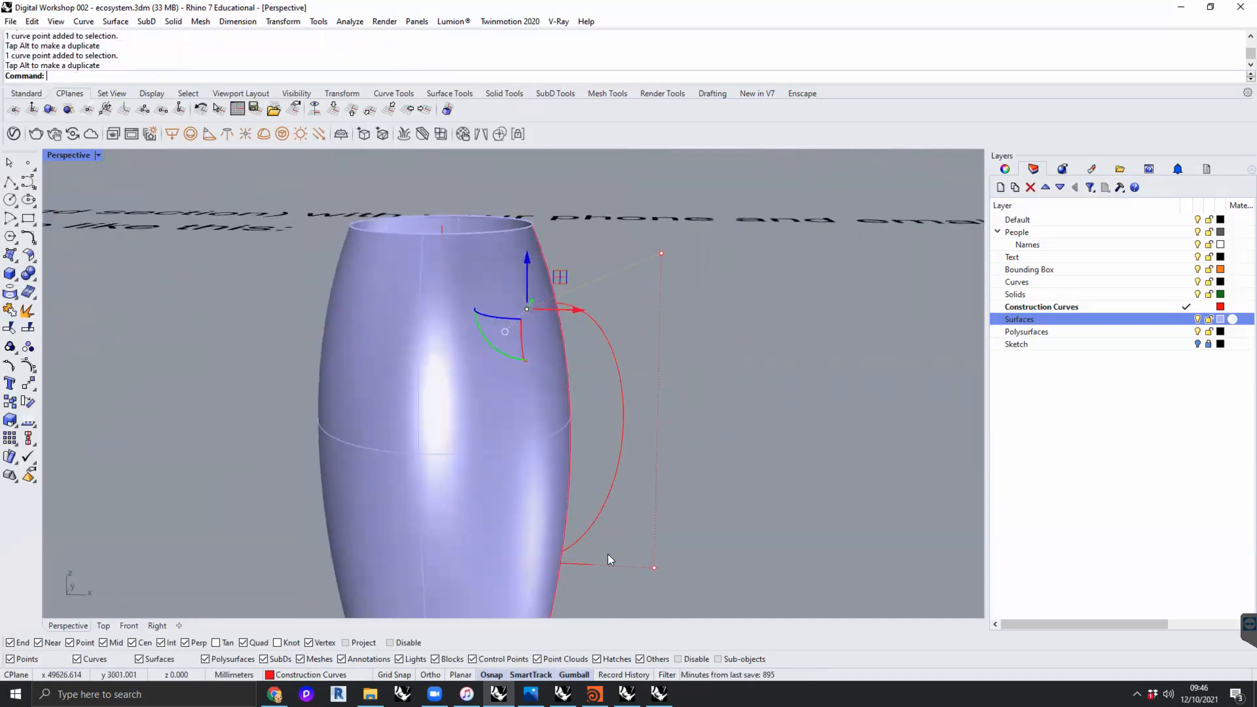
{"action": "left_click_drag", "start_coordinate": [653, 569], "coordinate": [748, 484]}
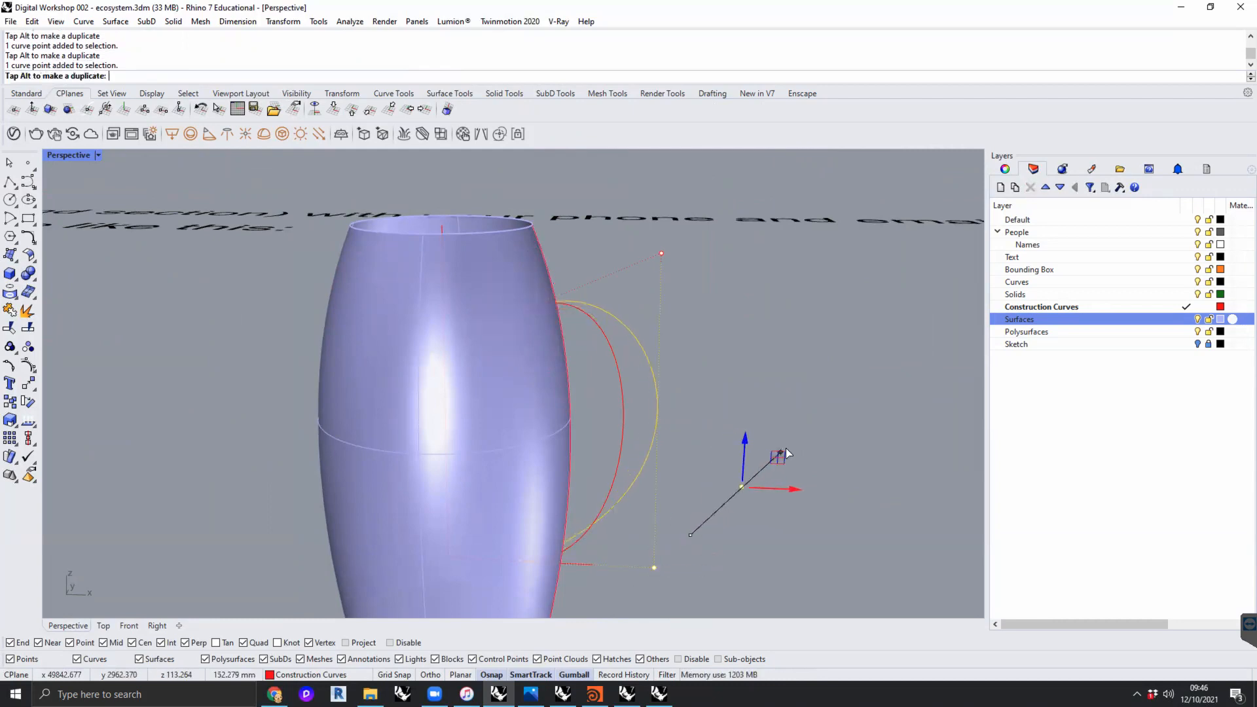
{"action": "left_click", "coordinate": [519, 563]}
{"action": "left_click_drag", "start_coordinate": [556, 531], "coordinate": [569, 460]}
{"action": "right_click_drag", "start_coordinate": [764, 426], "coordinate": [740, 415]}
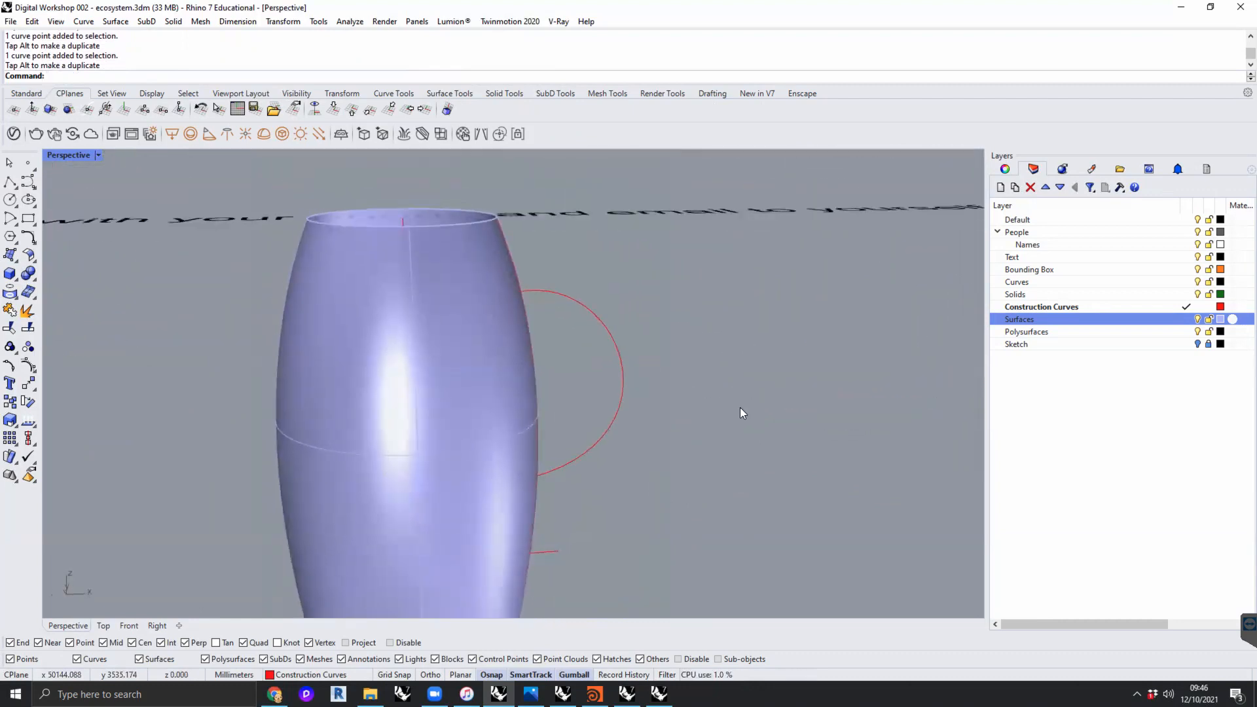
- Reposition the handle curve's upper outer control point to refine the curve's outward bulge
{"action": "right_click_drag", "start_coordinate": [739, 412], "coordinate": [603, 356]}
{"action": "left_click", "coordinate": [604, 357]}
{"action": "left_click", "coordinate": [614, 235]}
{"action": "right_click_drag", "start_coordinate": [701, 355], "coordinate": [701, 379]}
{"action": "left_click_drag", "start_coordinate": [650, 315], "coordinate": [683, 288]}
{"action": "right_click_drag", "start_coordinate": [777, 396], "coordinate": [569, 472]}
- Pipe the handle curve with flat caps, radius about 29.6 mm at the start, 17.9 mm at the end and 25 mm midway
{"action": "left_click", "coordinate": [570, 472]}
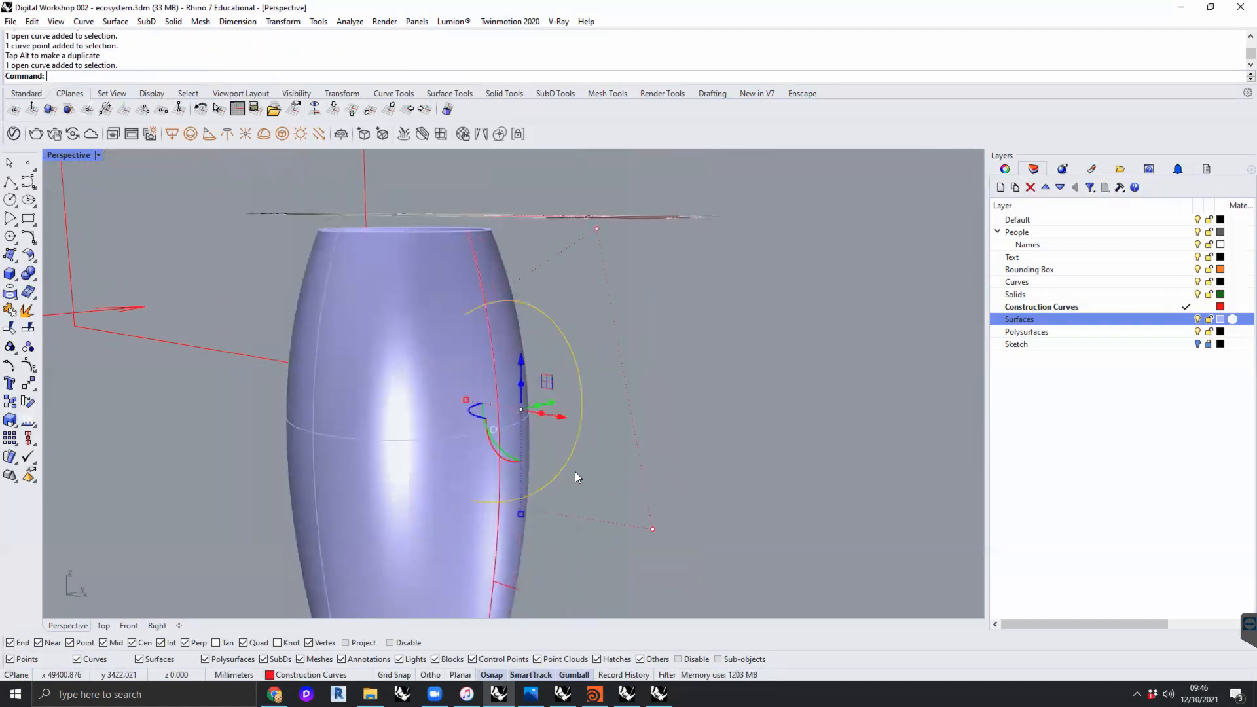
{"action": "type", "text": "Pipe"}
{"action": "key", "text": "Return"}
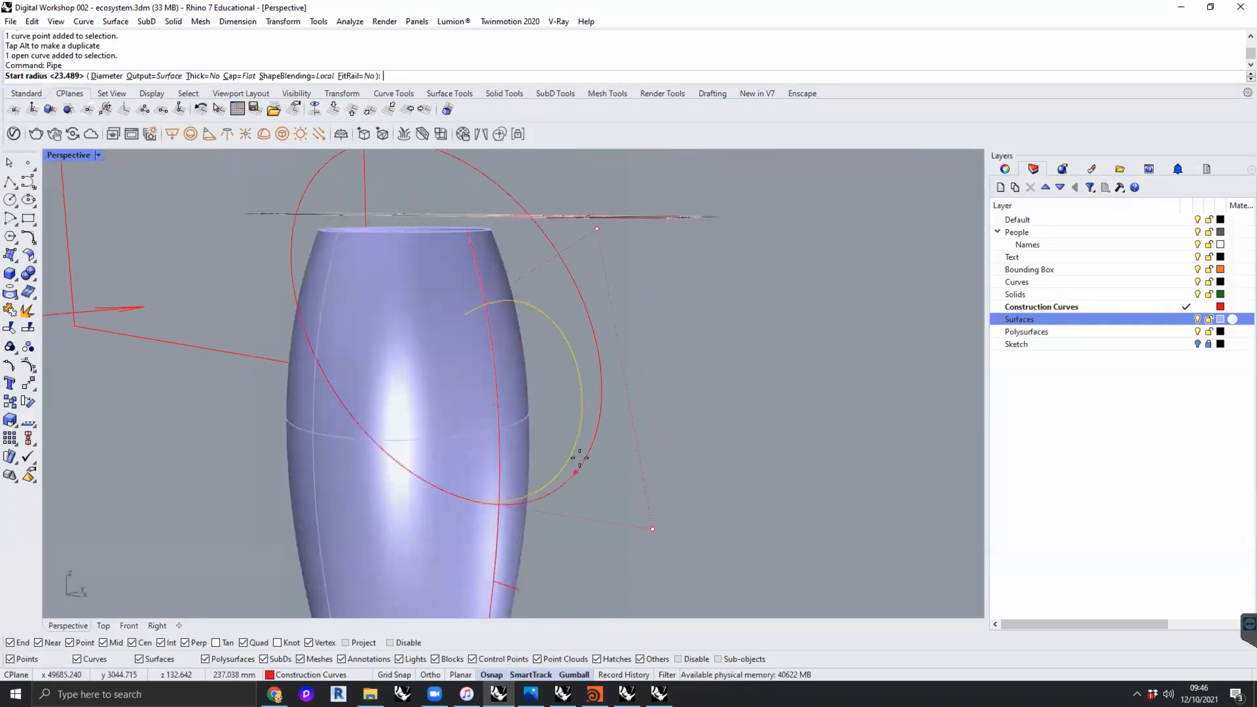
{"action": "left_click", "coordinate": [483, 327]}
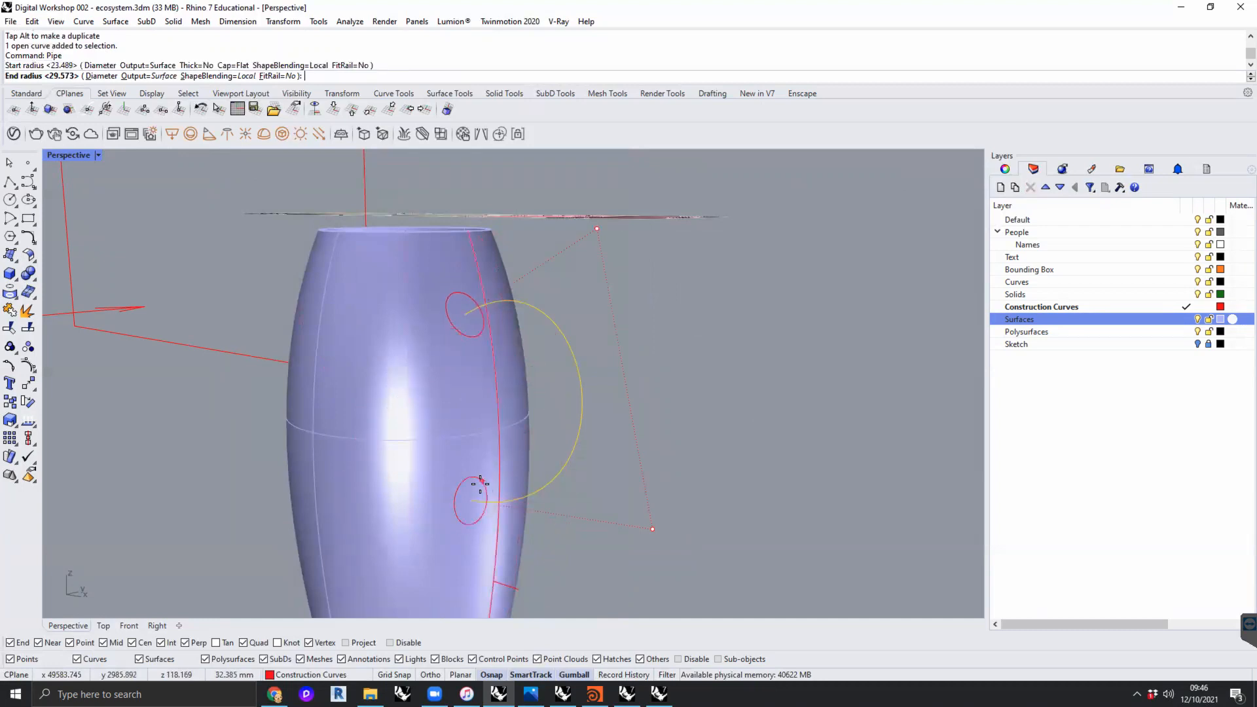
{"action": "left_click", "coordinate": [478, 491]}
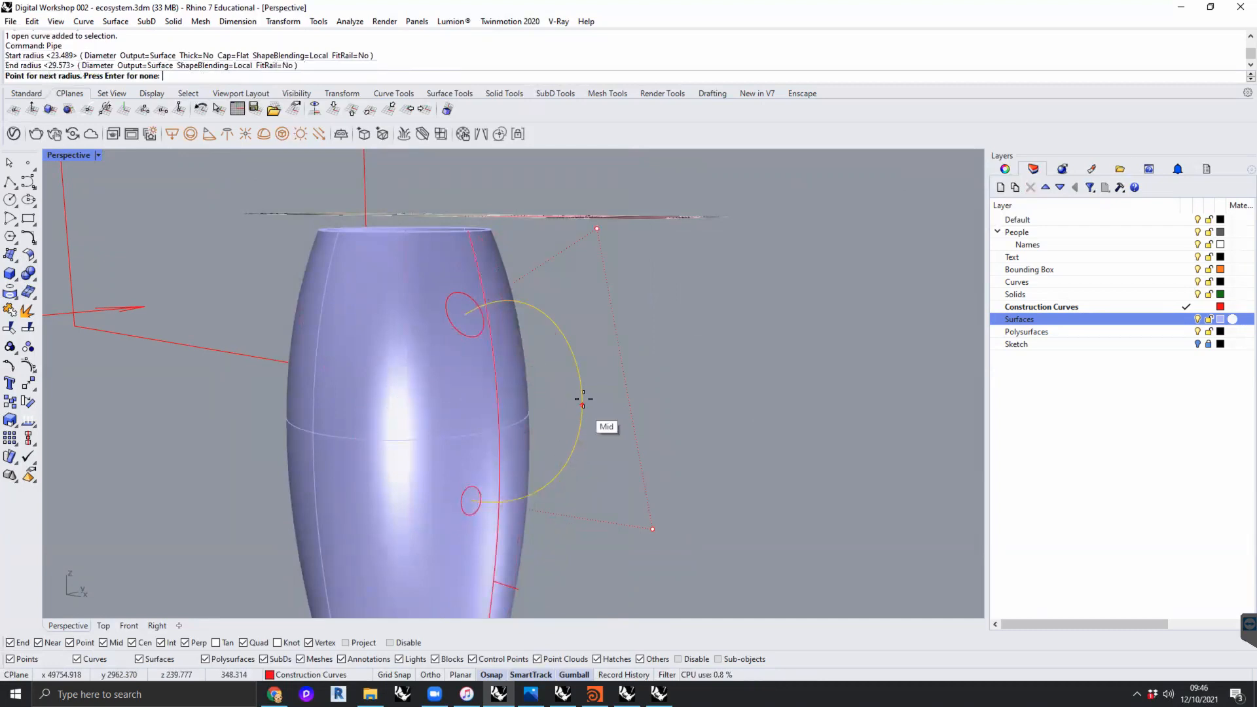
{"action": "scroll", "coordinate": [594, 396], "scroll_direction": "up", "scroll_amount": 4}
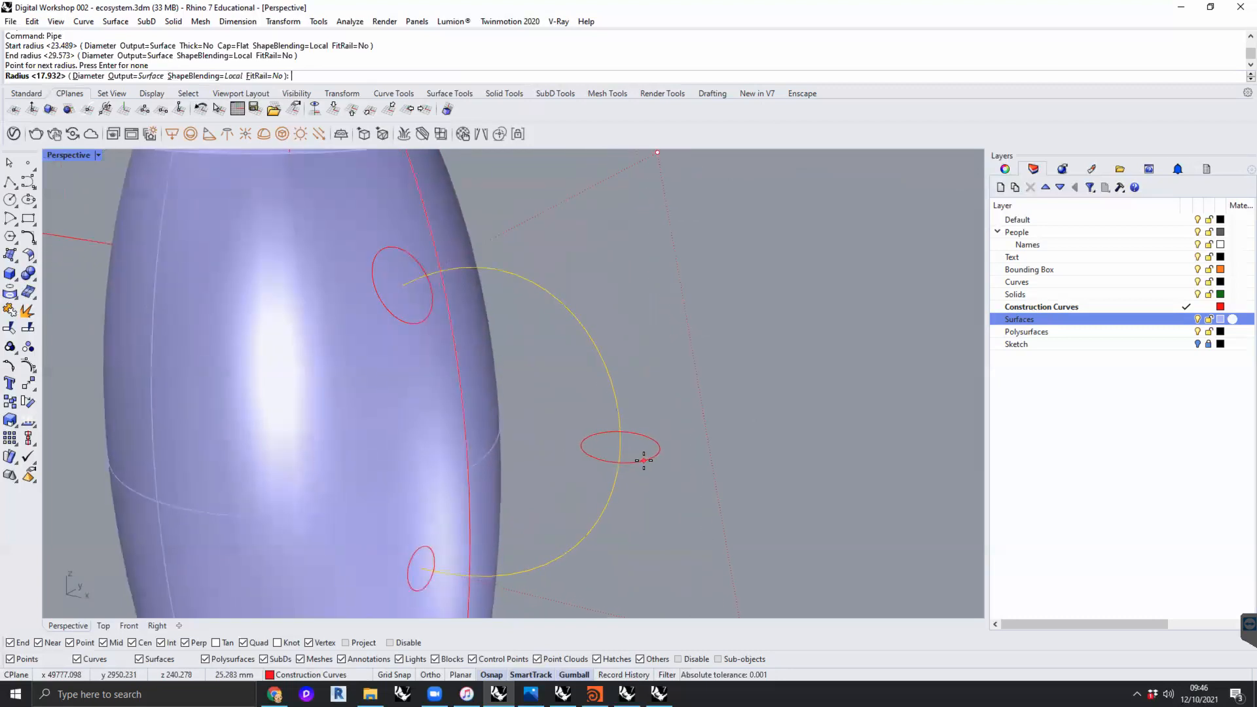
{"action": "left_click", "coordinate": [645, 462]}
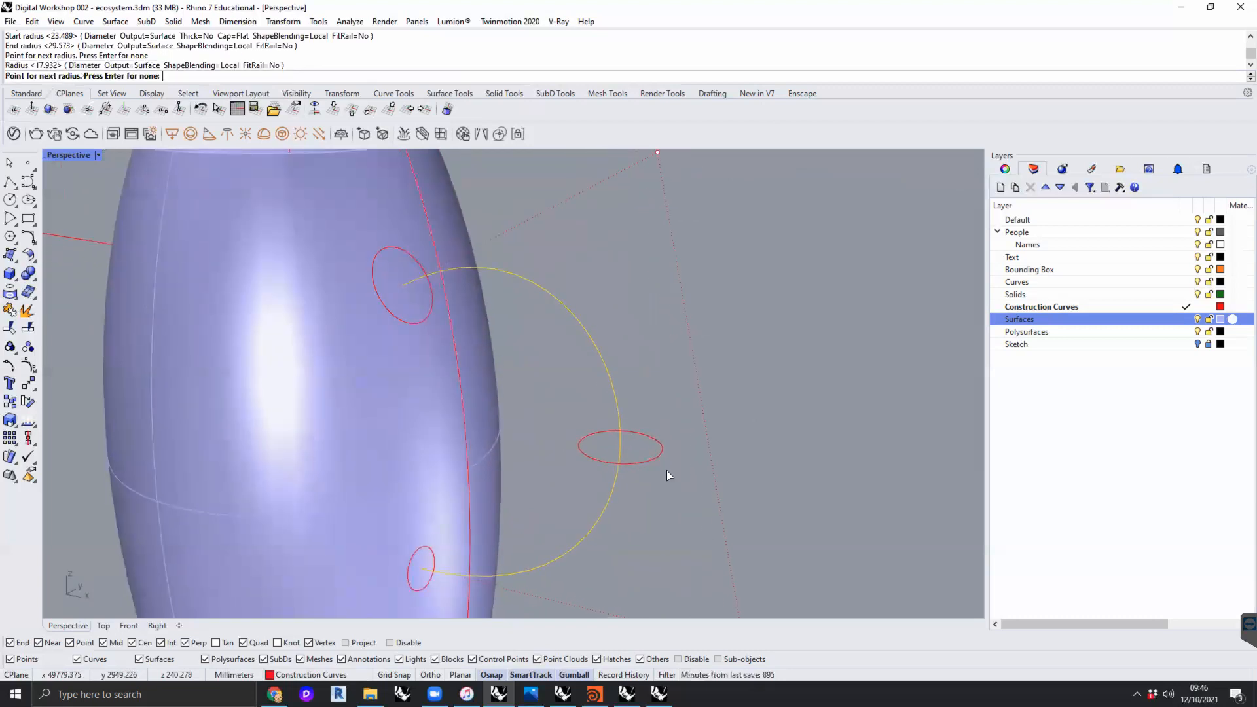
{"action": "key", "text": "Return"}
{"action": "right_click_drag", "start_coordinate": [677, 470], "coordinate": [751, 458]}
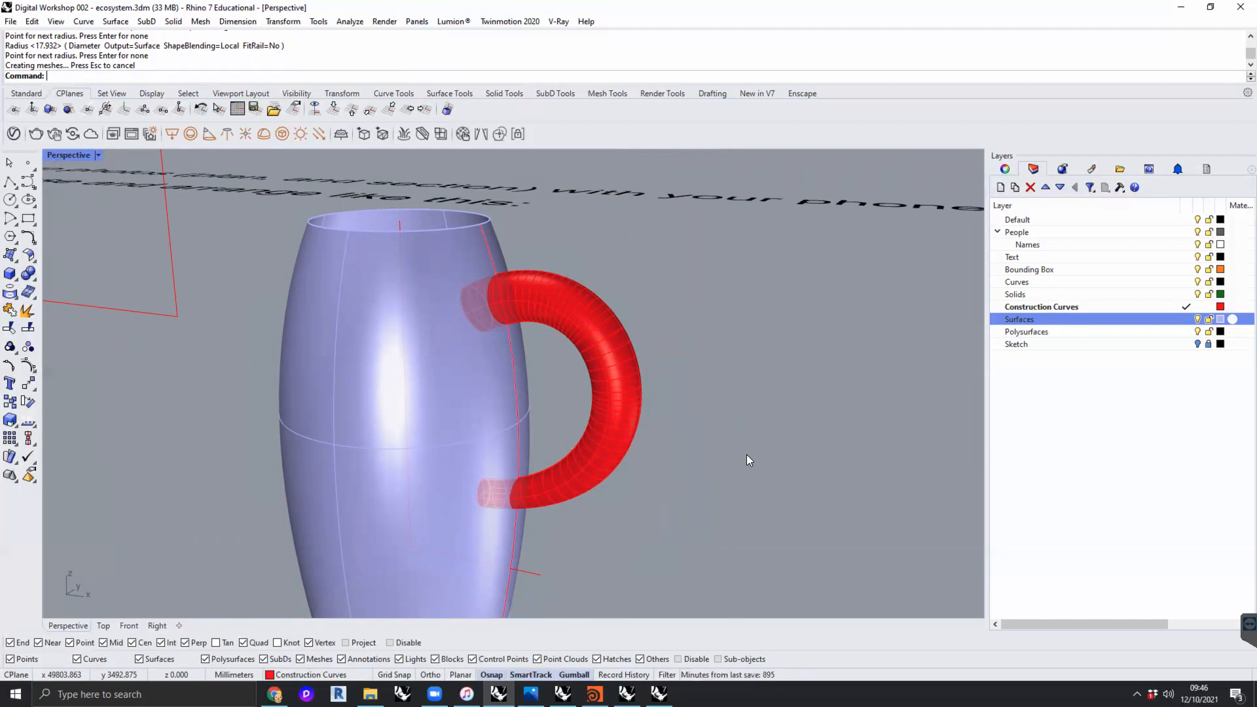
- Move the piped handle to the Surfaces layer
{"action": "left_click", "coordinate": [636, 361]}
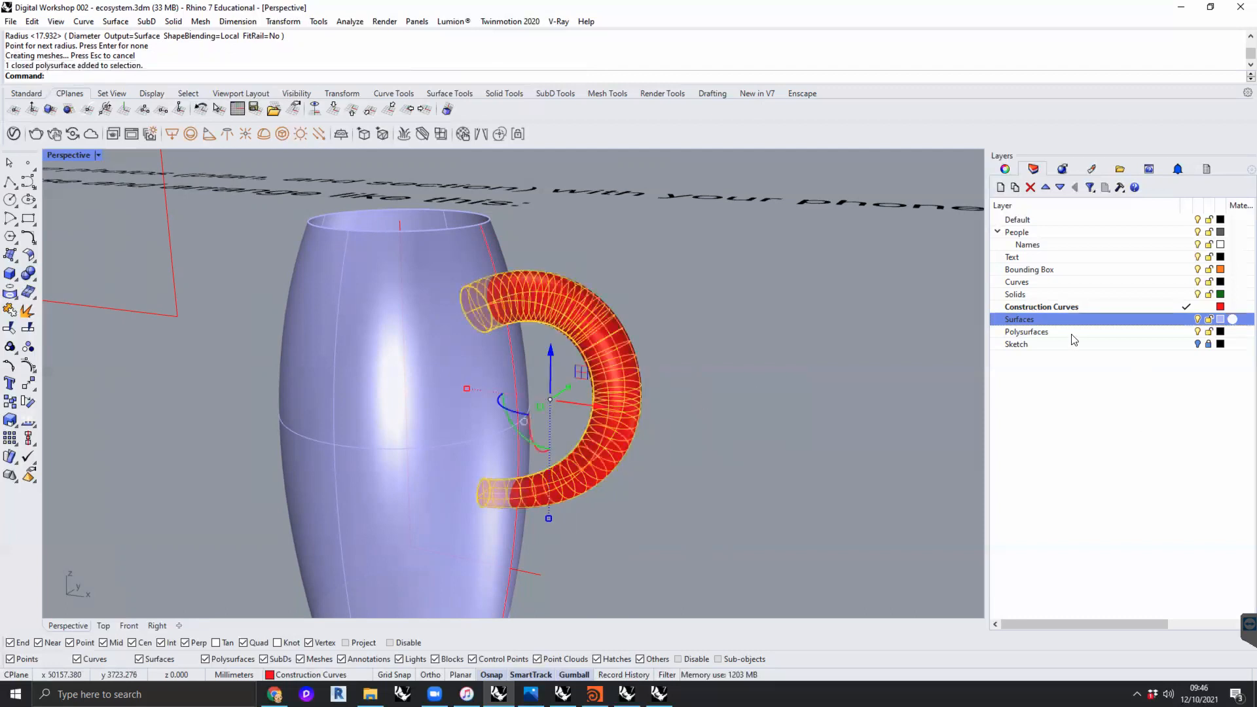
{"action": "right_click", "coordinate": [1041, 322]}
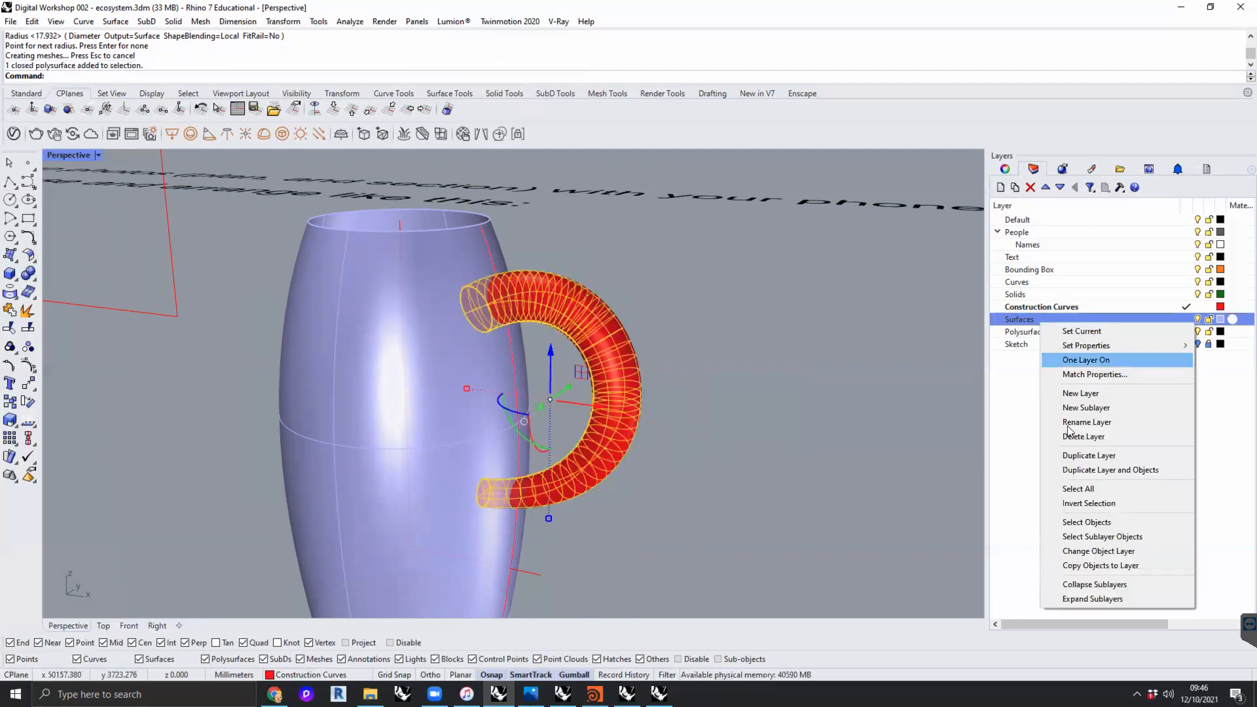
{"action": "left_click", "coordinate": [1105, 551]}
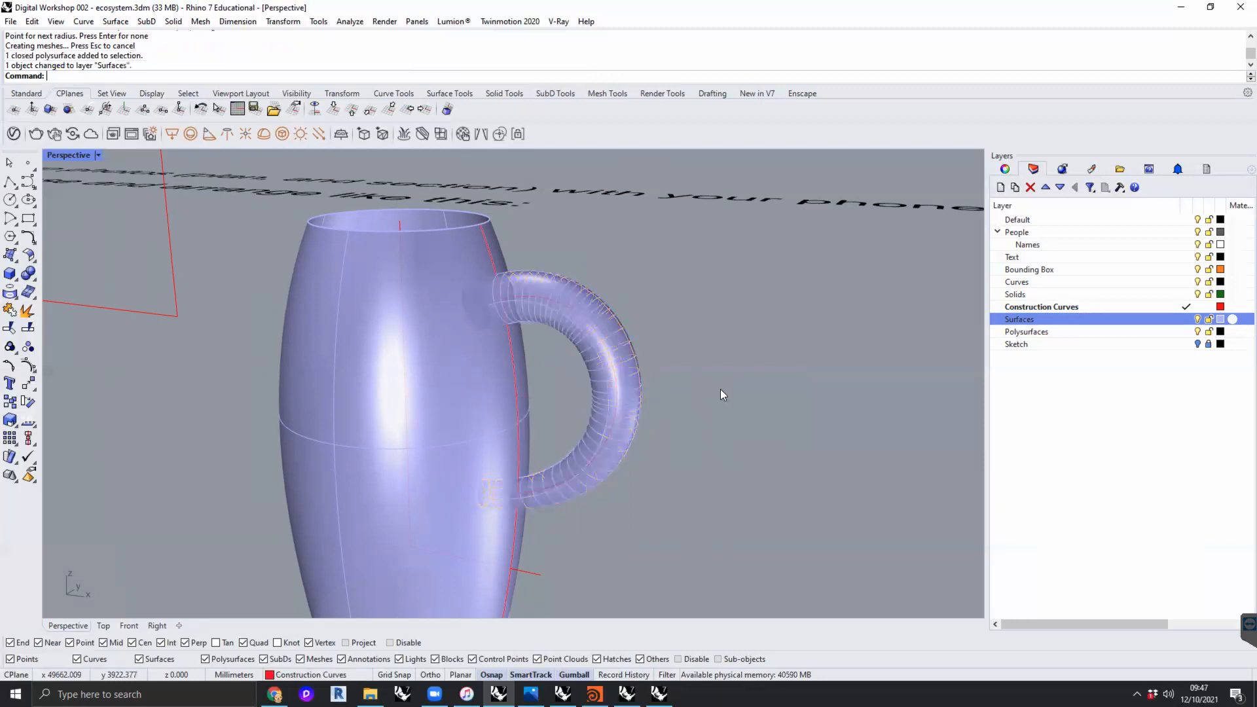
- Examine the piped handle, the curve inside it and where its two ends pass into the jug's interior
{"action": "scroll", "coordinate": [723, 394], "scroll_direction": "down", "scroll_amount": 3}
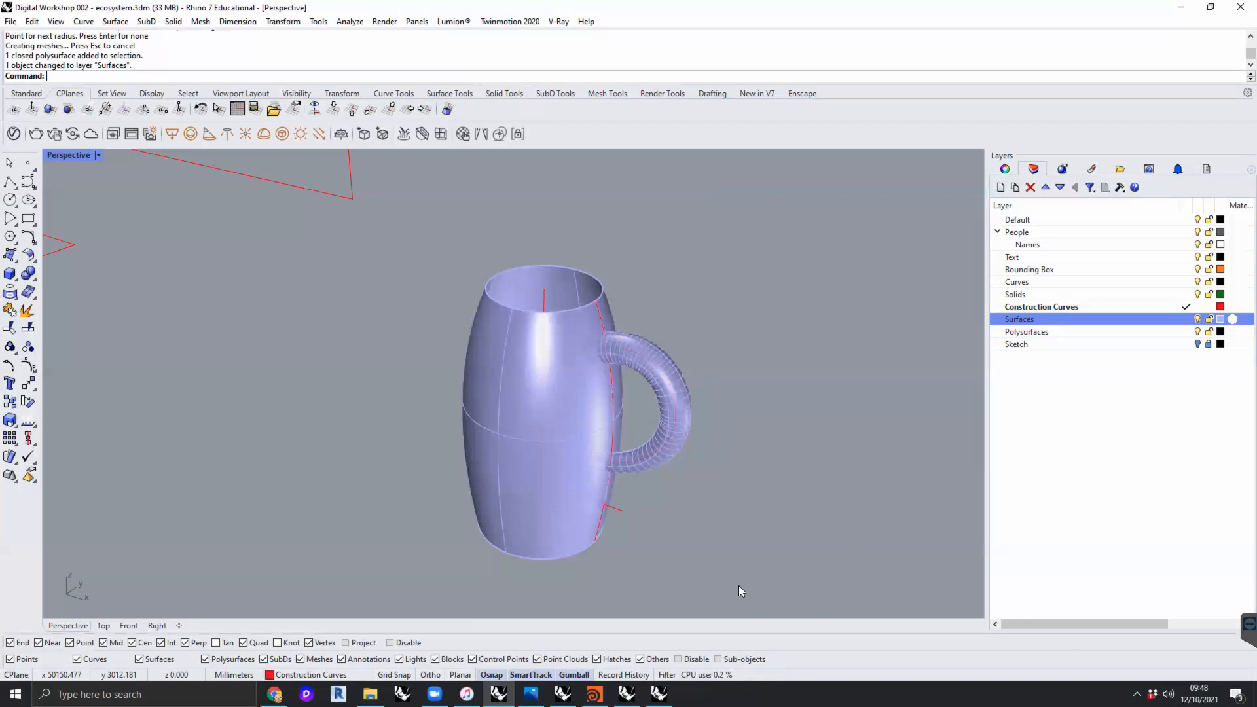
{"action": "scroll", "coordinate": [596, 356], "scroll_direction": "up", "scroll_amount": 4}
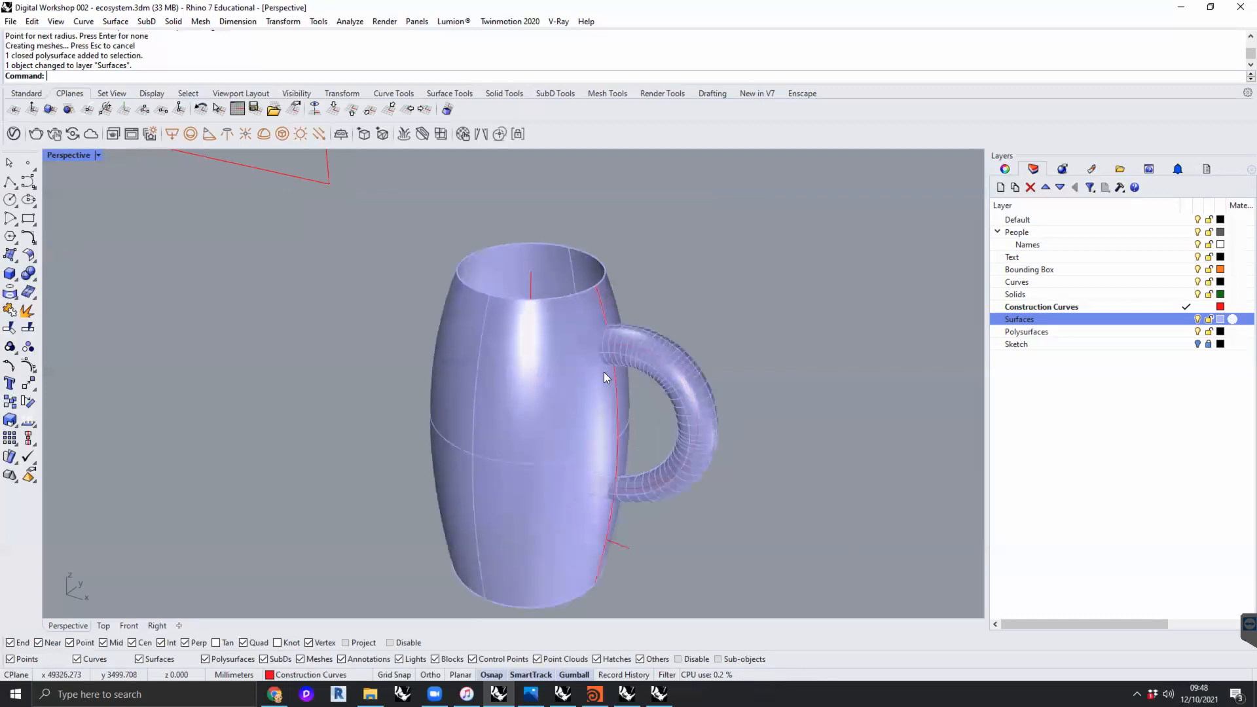
{"action": "right_click_drag", "start_coordinate": [581, 370], "coordinate": [541, 331], "text": "shift"}
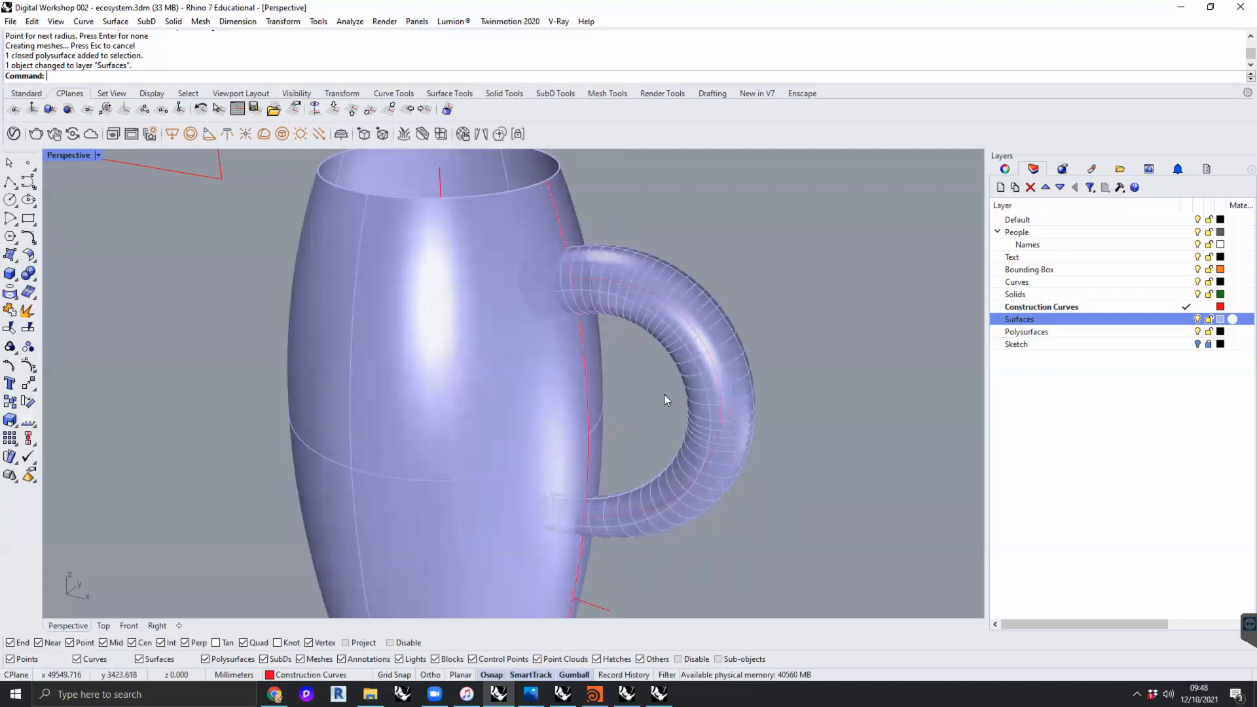
{"action": "left_click", "coordinate": [608, 280]}
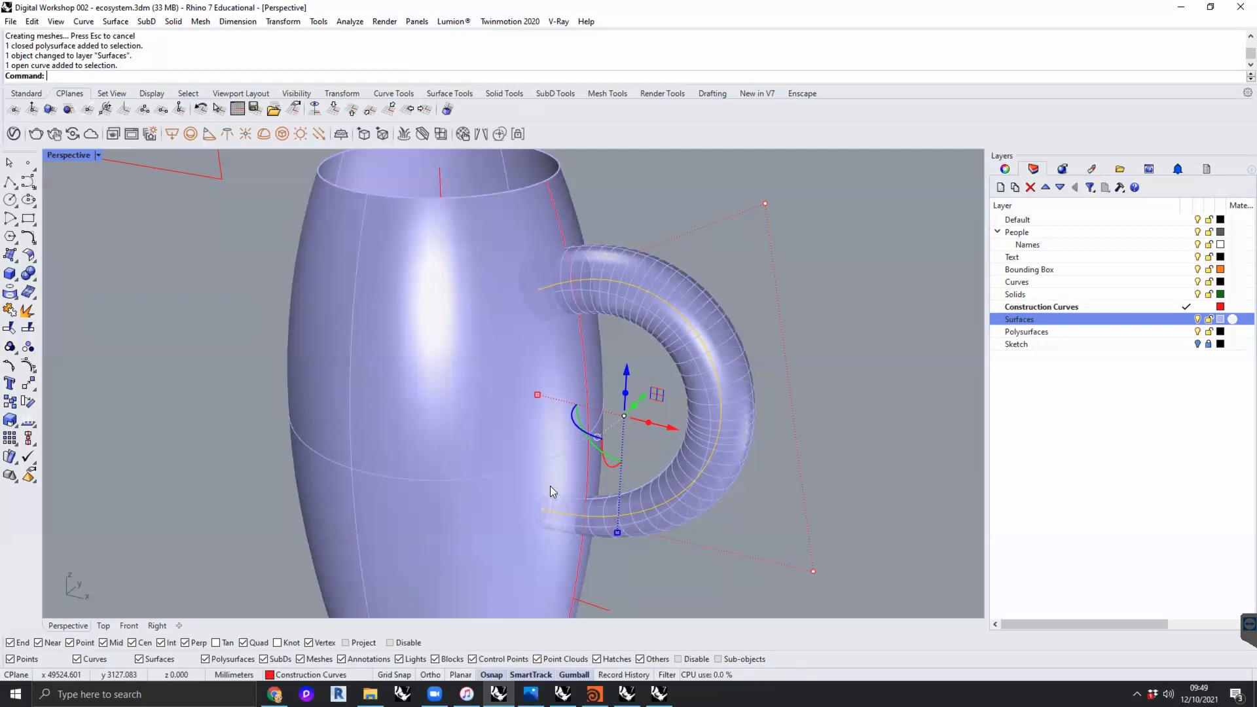
{"action": "left_click", "coordinate": [687, 210]}
{"action": "right_click_drag", "start_coordinate": [560, 320], "coordinate": [652, 397], "text": "shift"}
{"action": "scroll", "coordinate": [573, 277], "scroll_direction": "up", "scroll_amount": 4}
{"action": "scroll", "coordinate": [712, 370], "scroll_direction": "up", "scroll_amount": 3}
{"action": "scroll", "coordinate": [656, 383], "scroll_direction": "down", "scroll_amount": 4}
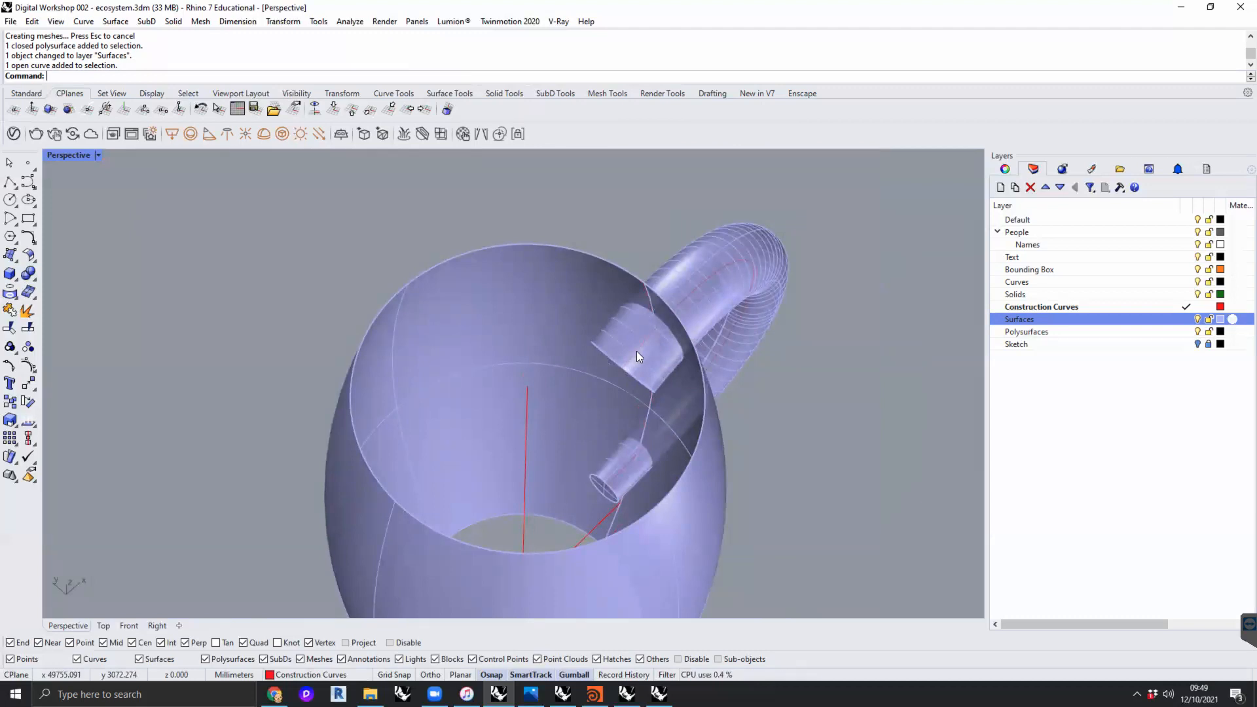
- Trim off both handle ends inside the jug, using the jug body as the cutting object
{"action": "left_click", "coordinate": [704, 417]}
{"action": "left_click", "coordinate": [775, 421]}
{"action": "right_click_drag", "start_coordinate": [775, 421], "coordinate": [767, 388]}
{"action": "left_click", "coordinate": [690, 433]}
{"action": "type", "text": "Trim"}
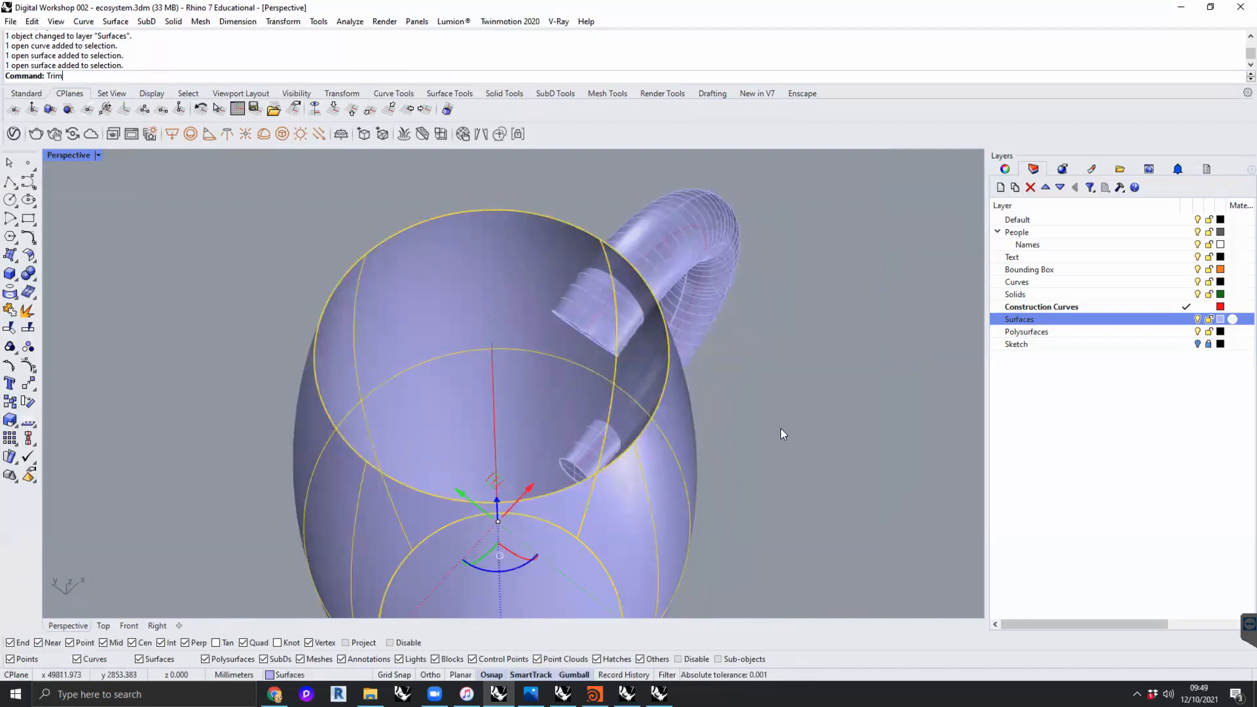
{"action": "key", "text": "Return"}
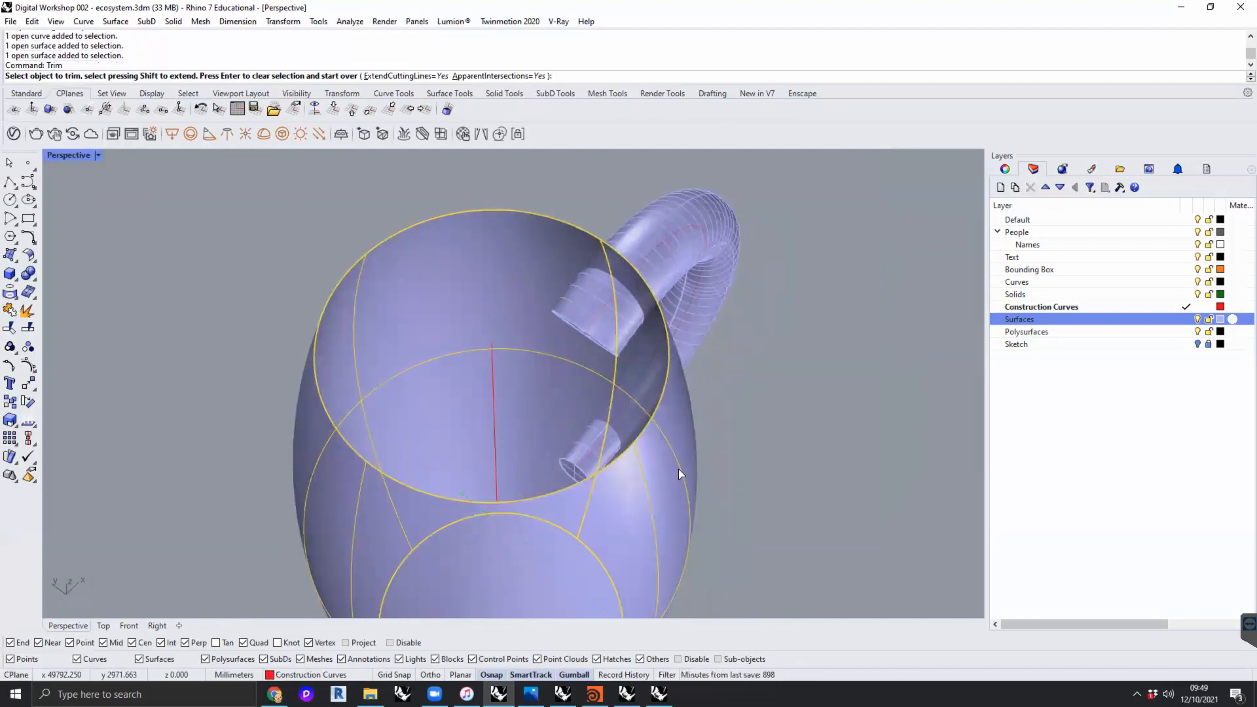
{"action": "mouse_move", "coordinate": [669, 452]}
{"action": "right_mouse_down"}
{"action": "mouse_move", "coordinate": [528, 384]}
{"action": "mouse_move", "coordinate": [575, 360]}
{"action": "mouse_move", "coordinate": [671, 470]}
{"action": "right_mouse_up"}
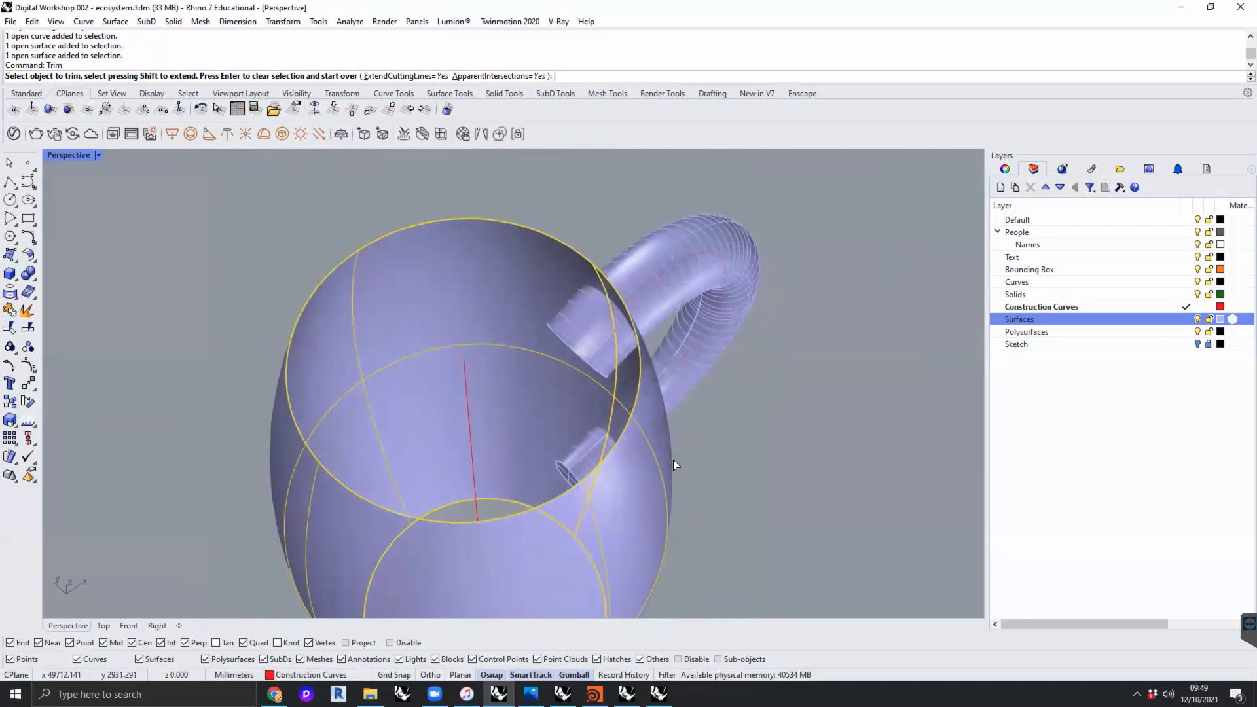
{"action": "left_click", "coordinate": [562, 330]}
{"action": "left_click", "coordinate": [574, 459]}
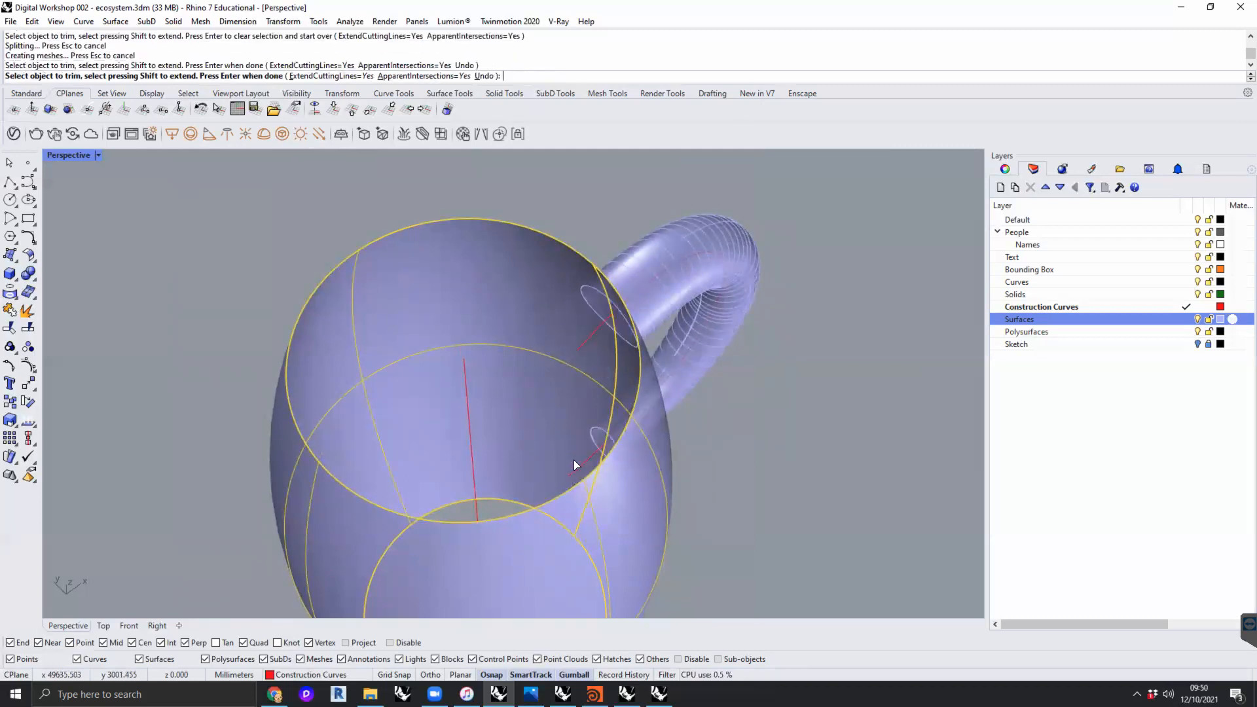
- Inspect the handle's upper joint with the jug body from outside, finish the trim, and undo it
{"action": "right_click_drag", "start_coordinate": [614, 409], "coordinate": [471, 354]}
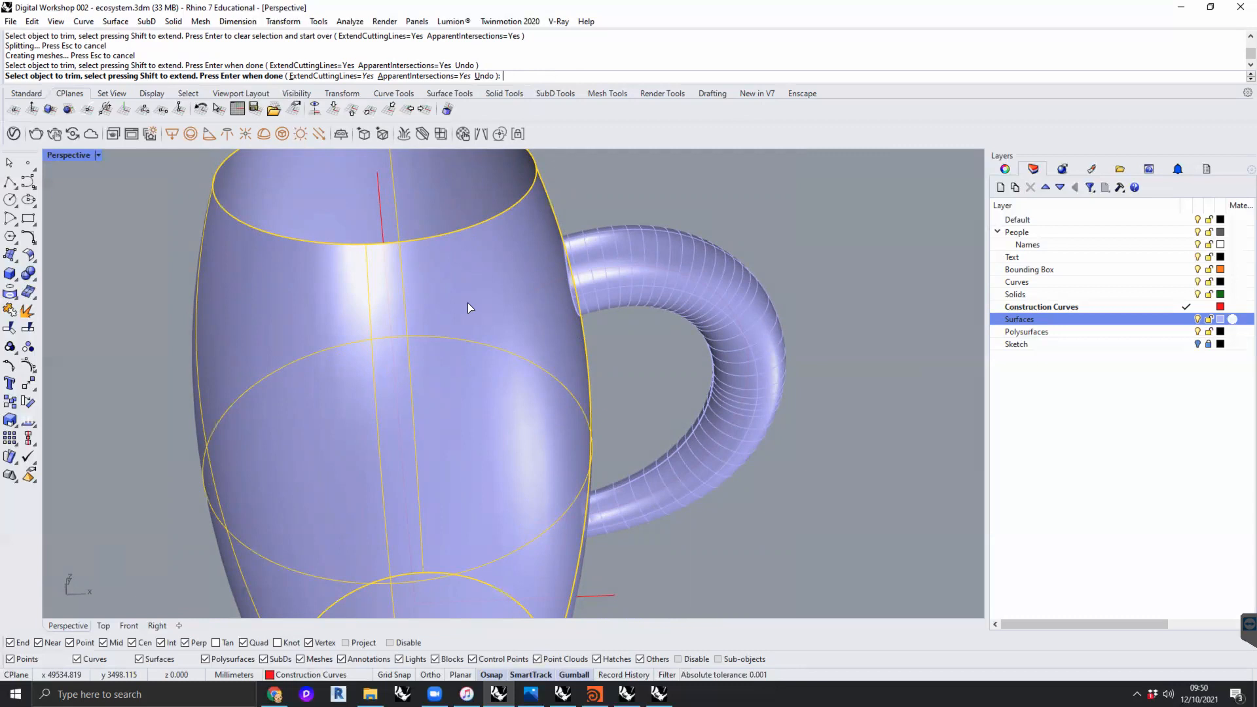
{"action": "right_click_drag", "start_coordinate": [532, 333], "coordinate": [419, 318]}
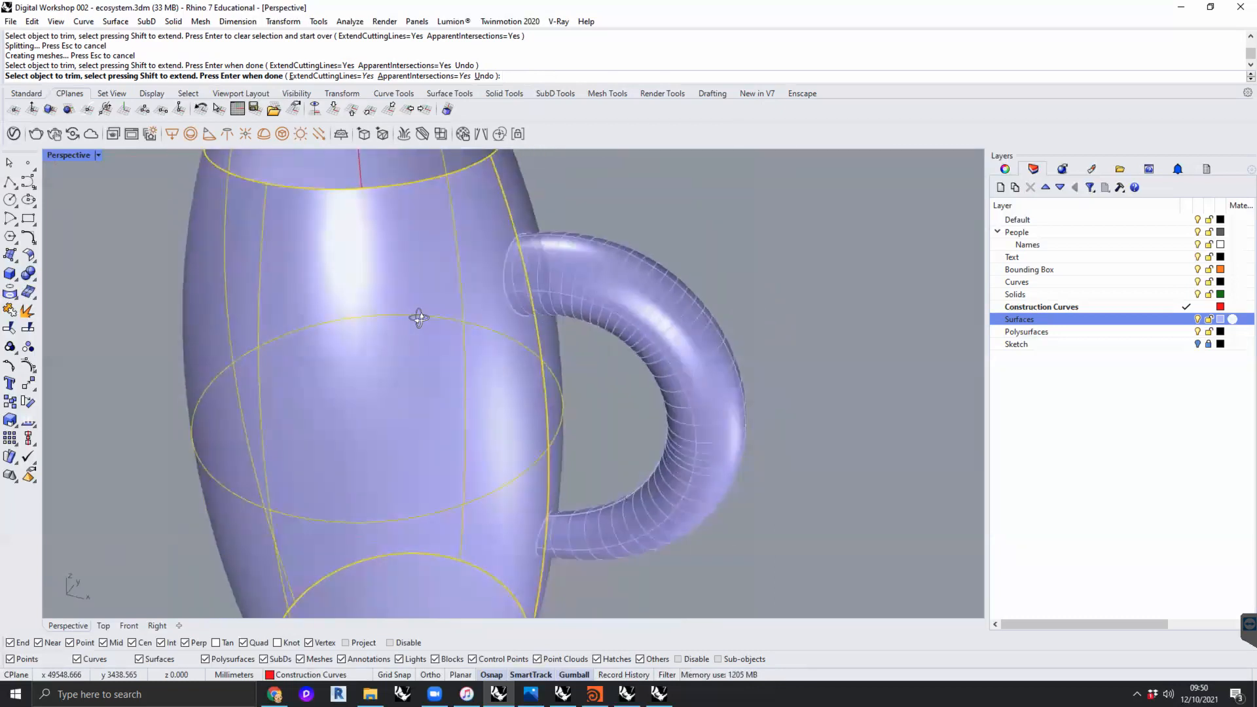
{"action": "scroll", "coordinate": [504, 278], "scroll_direction": "up", "scroll_amount": 5}
{"action": "right_click_drag", "start_coordinate": [516, 307], "coordinate": [675, 315]}
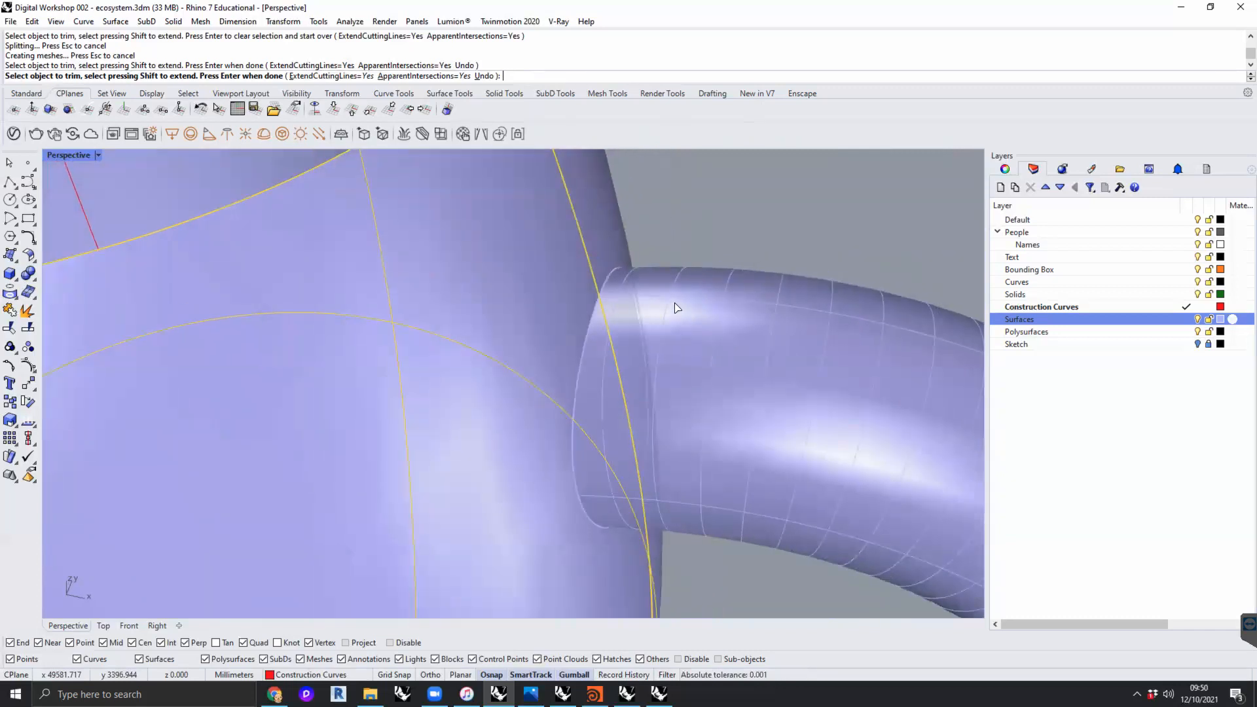
{"action": "key", "text": "Return"}
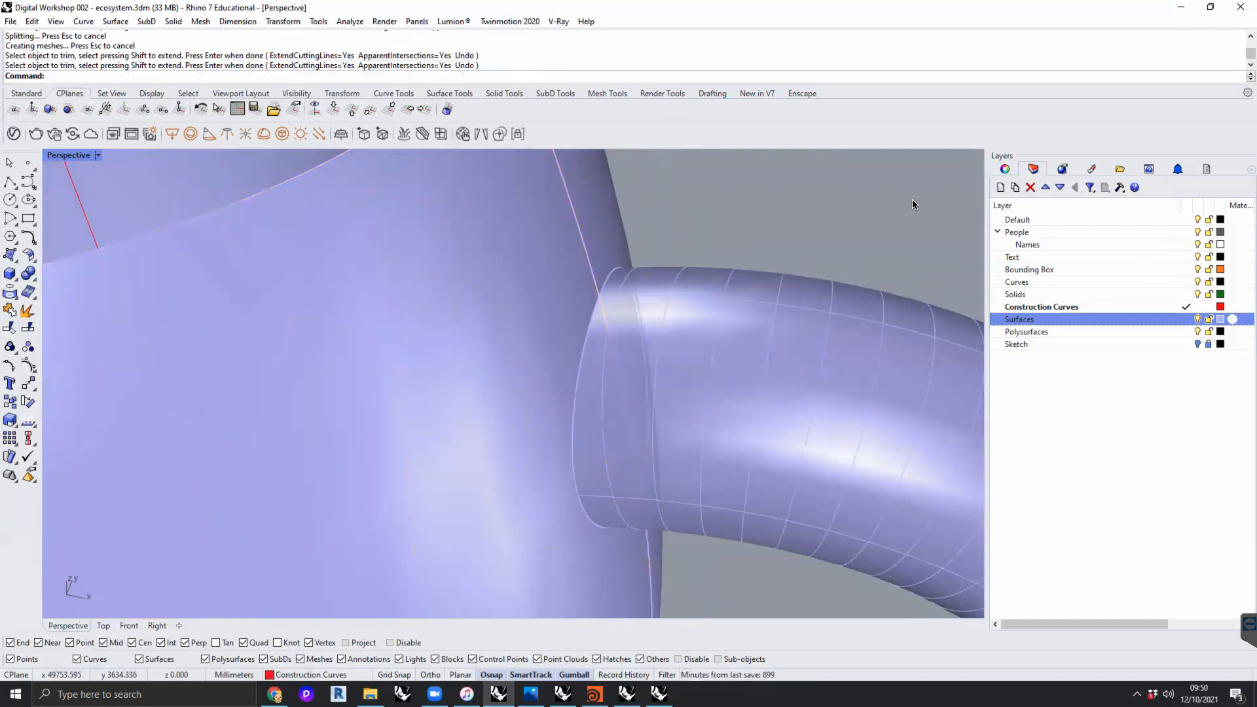
{"action": "key", "text": "ctrl+z"}
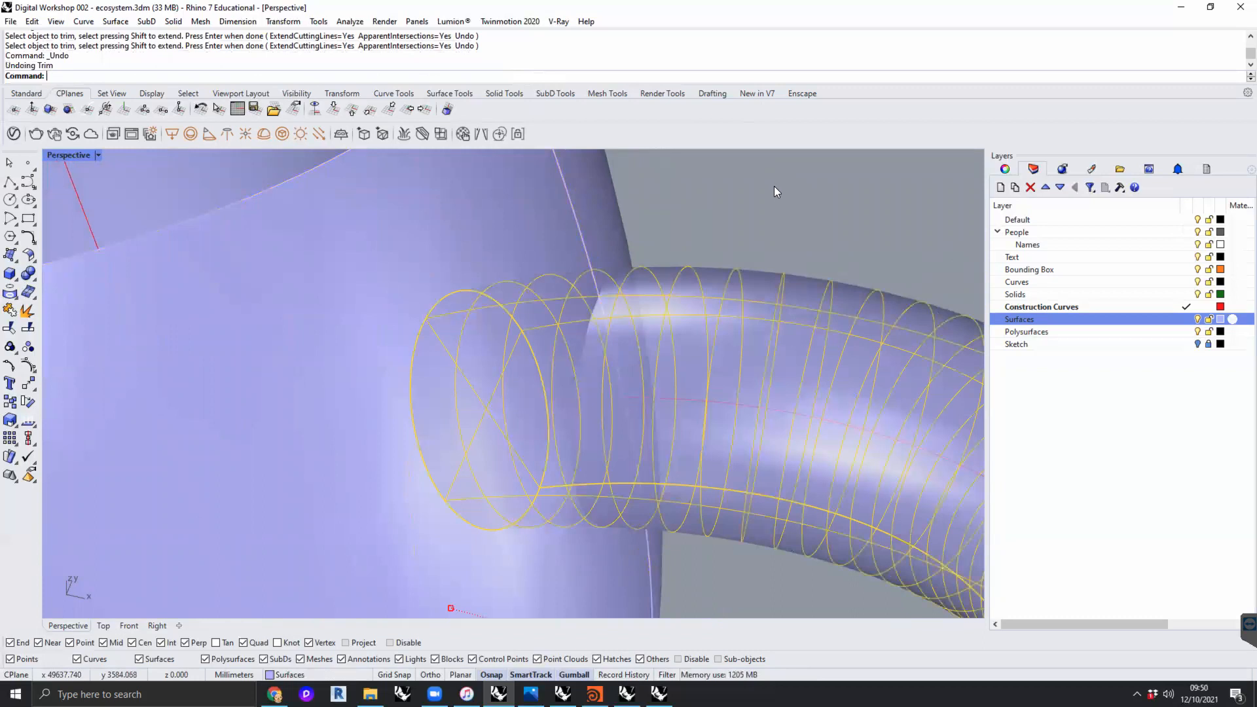
- Run Trim again with the jug body as cutting object and remove the upper and lower handle ends inside it
{"action": "right_click_drag", "start_coordinate": [771, 247], "coordinate": [700, 296]}
{"action": "scroll", "coordinate": [709, 303], "scroll_direction": "down", "scroll_amount": 10}
{"action": "left_click", "coordinate": [908, 248]}
{"action": "type", "text": "trim"}
{"action": "key", "text": "Return"}
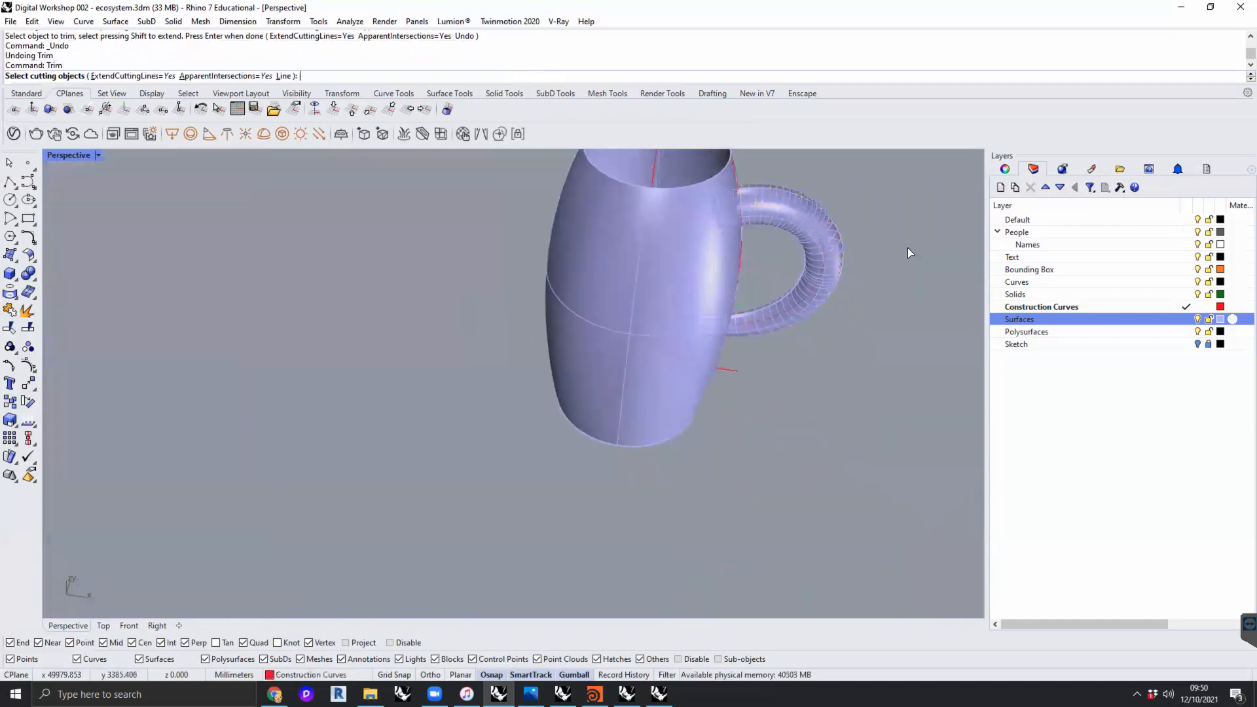
{"action": "left_click", "coordinate": [679, 191]}
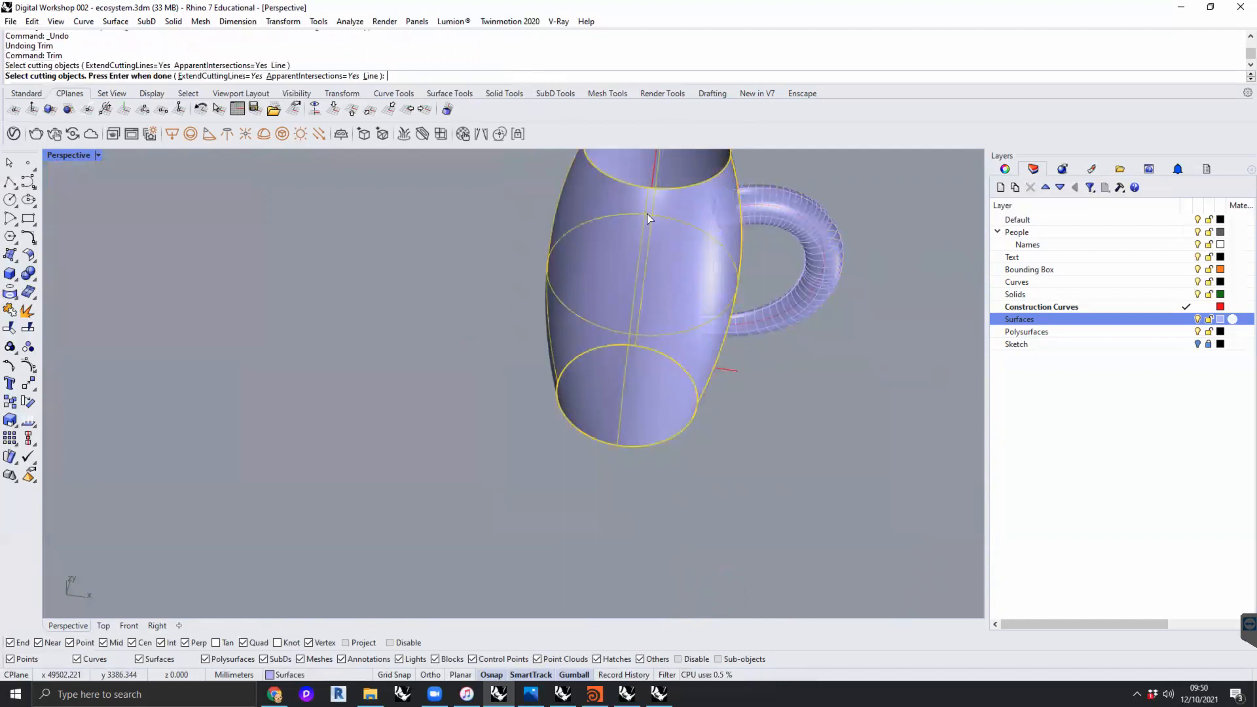
{"action": "right_click_drag", "start_coordinate": [720, 237], "coordinate": [673, 200]}
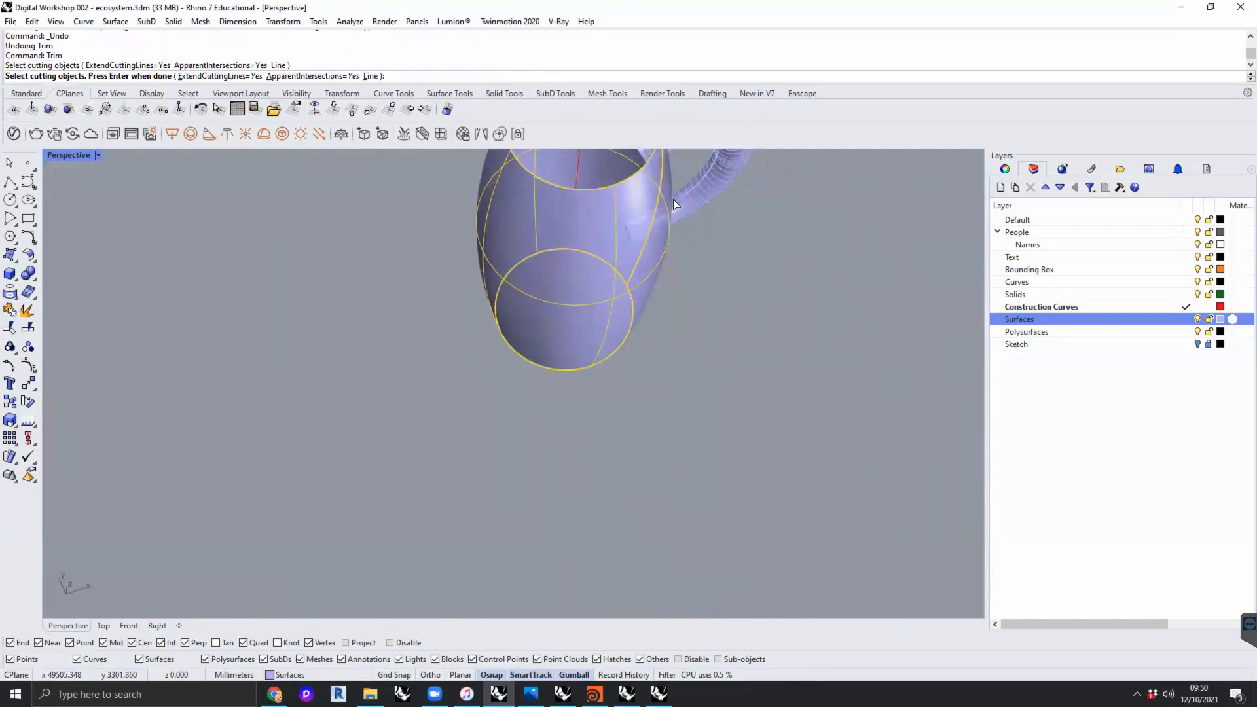
{"action": "key", "text": "Return"}
{"action": "right_click_drag", "start_coordinate": [657, 306], "coordinate": [653, 408], "text": "shift"}
{"action": "scroll", "coordinate": [637, 252], "scroll_direction": "up", "scroll_amount": 6}
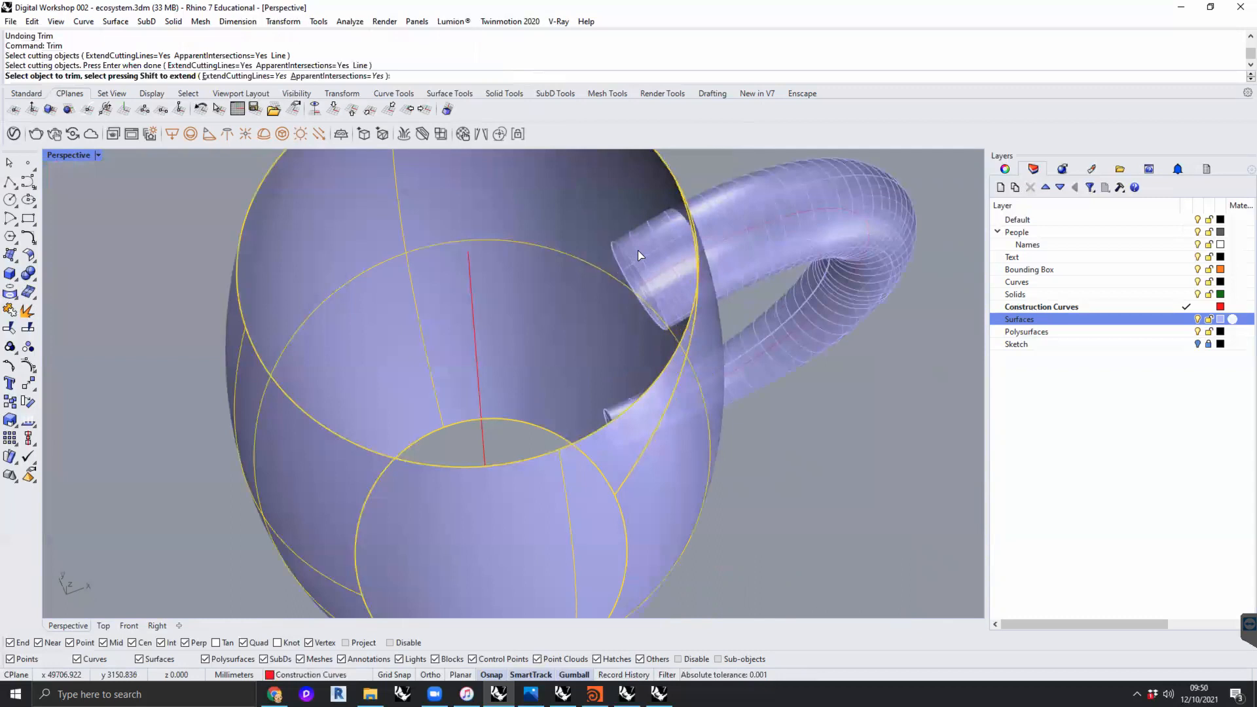
{"action": "left_click", "coordinate": [638, 251]}
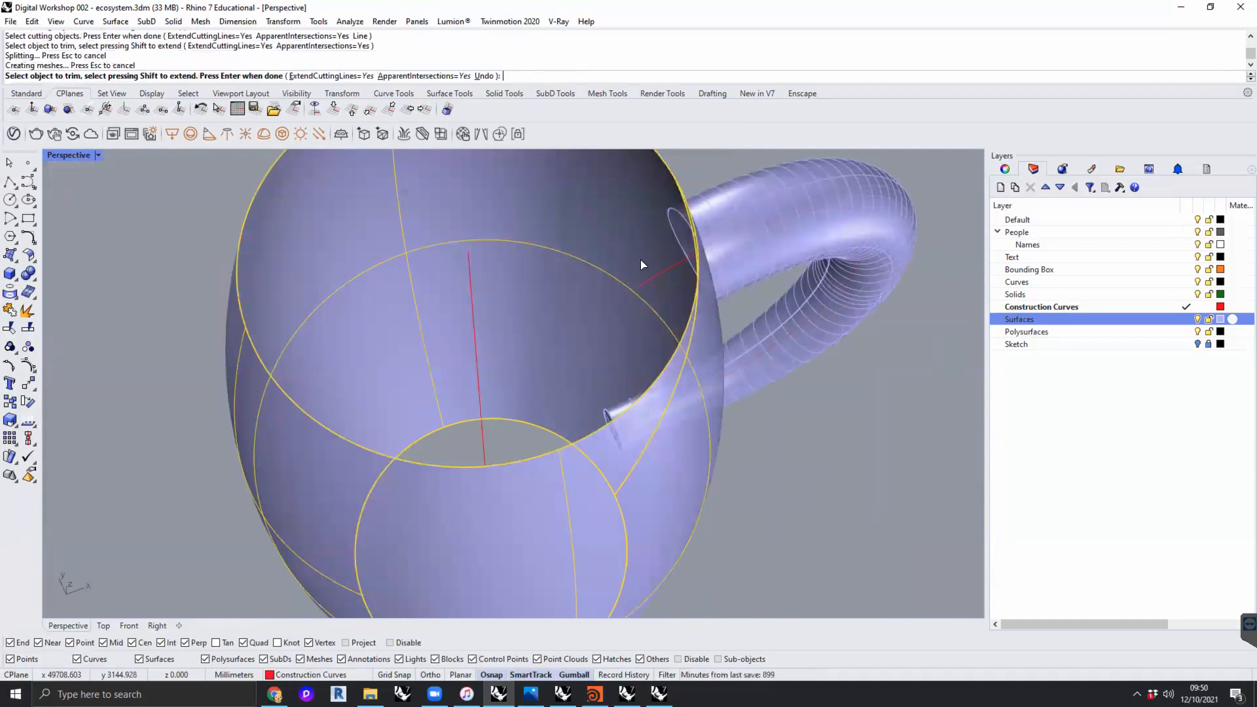
{"action": "right_click_drag", "start_coordinate": [609, 401], "coordinate": [602, 377]}
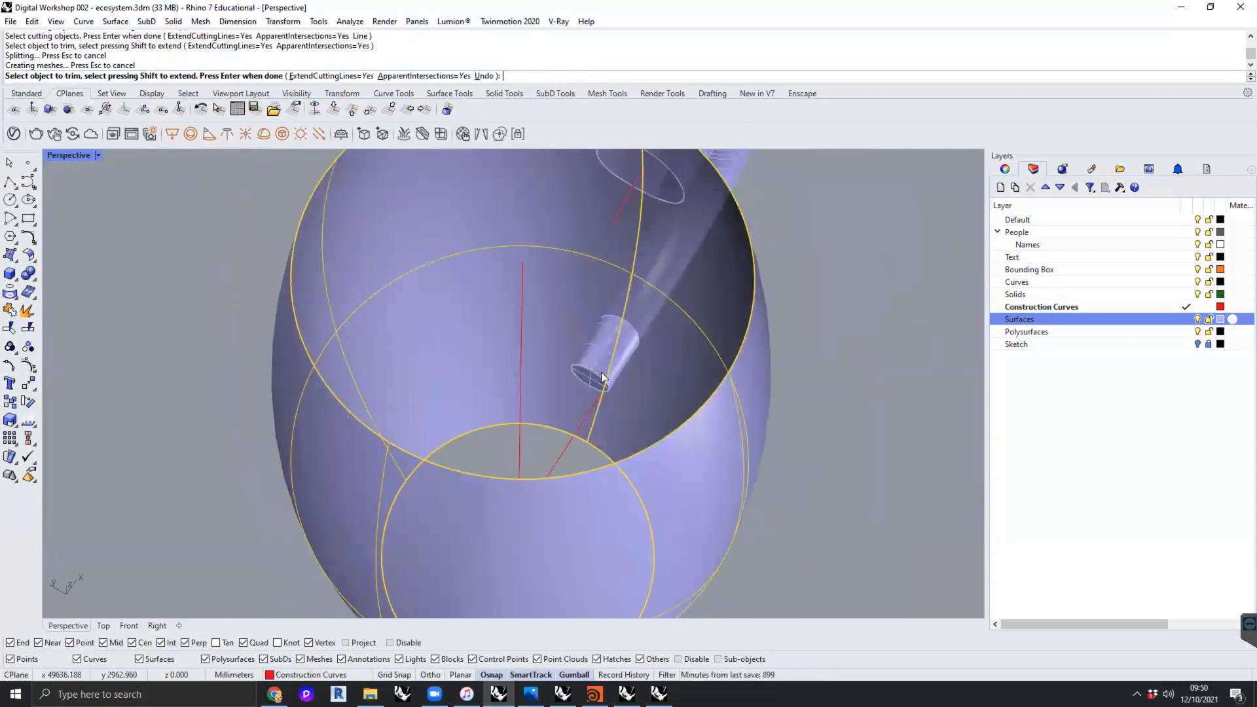
{"action": "left_click", "coordinate": [602, 378]}
{"action": "key", "text": "Return"}
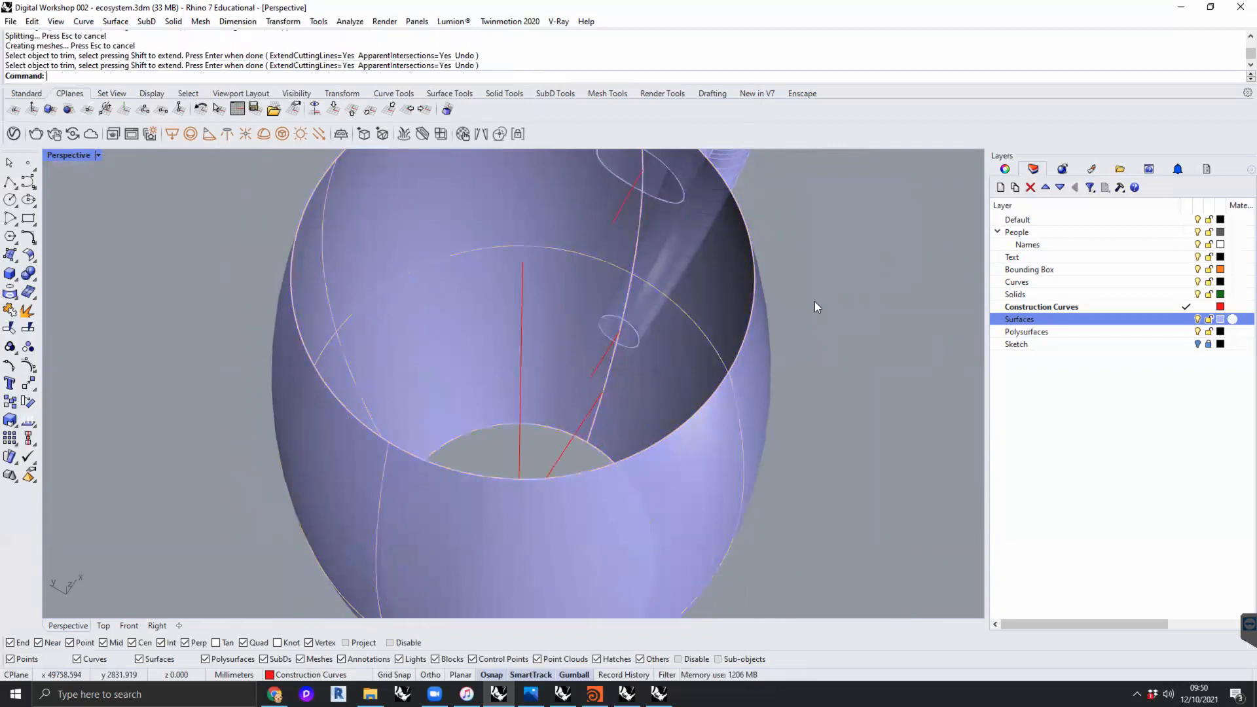
- Examine the trimmed handle joints up close, and view the whole jug among the workshop instructions and sketch frames
{"action": "scroll", "coordinate": [841, 307], "scroll_direction": "down", "scroll_amount": 5}
{"action": "right_click_drag", "start_coordinate": [842, 353], "coordinate": [582, 284]}
{"action": "scroll", "coordinate": [583, 275], "scroll_direction": "up", "scroll_amount": 5}
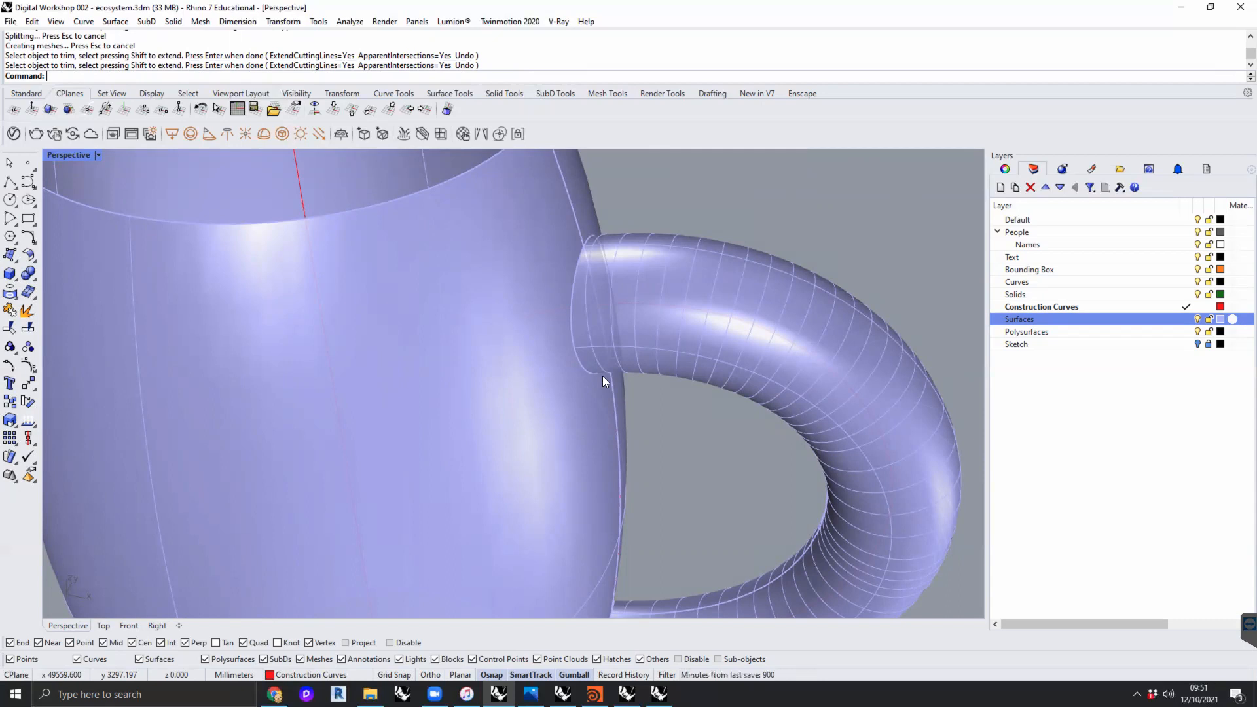
{"action": "scroll", "coordinate": [609, 282], "scroll_direction": "down", "scroll_amount": 7}
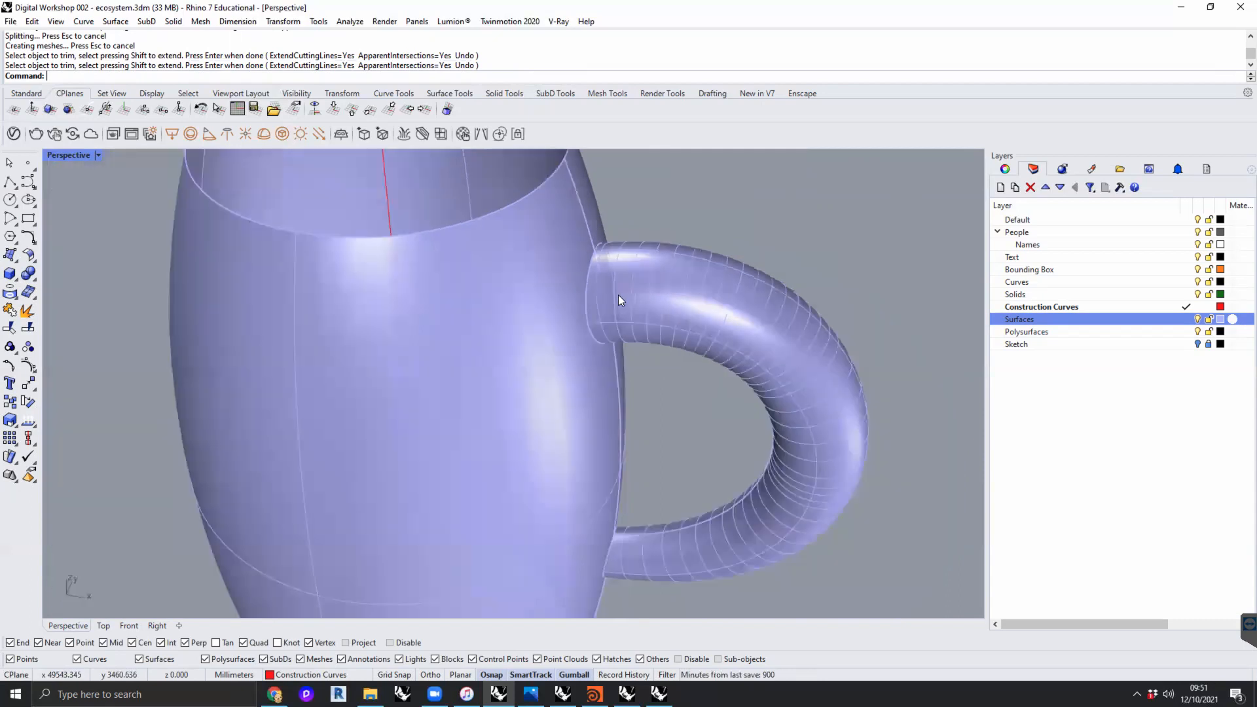
{"action": "scroll", "coordinate": [614, 365], "scroll_direction": "down", "scroll_amount": 5}
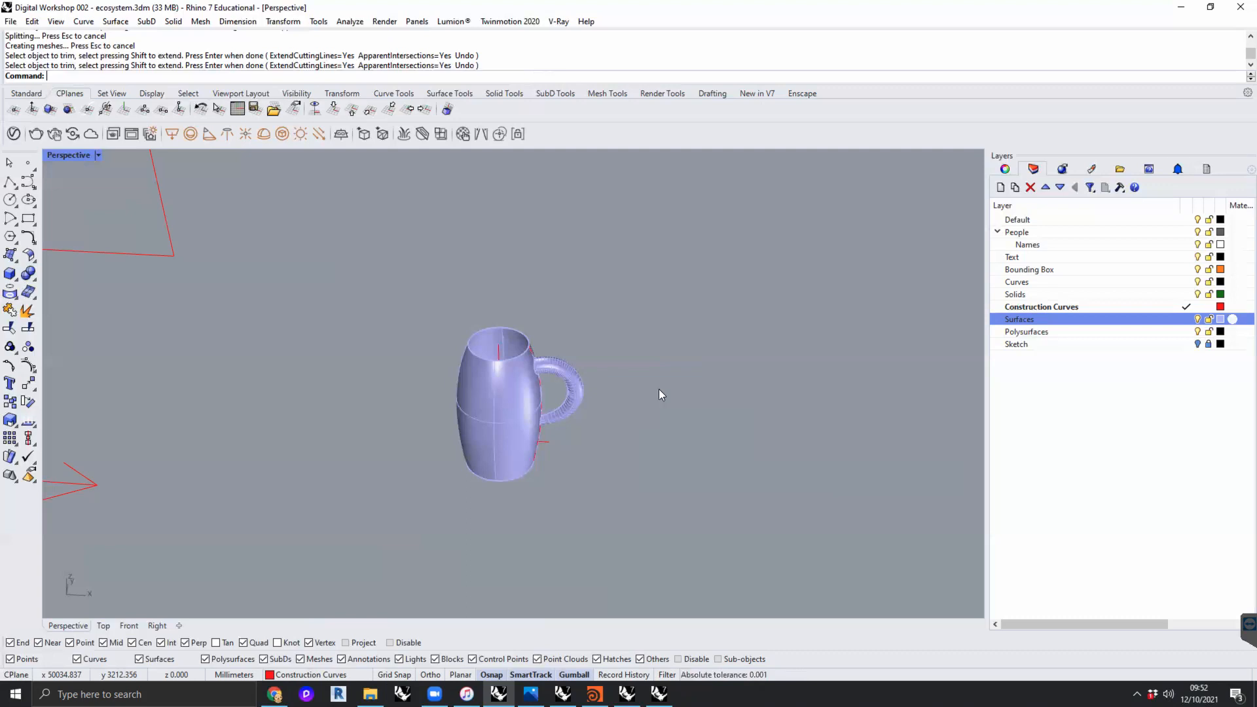
{"action": "scroll", "coordinate": [668, 354], "scroll_direction": "down", "scroll_amount": 4}
{"action": "scroll", "coordinate": [681, 419], "scroll_direction": "down", "scroll_amount": 9}
{"action": "right_click_drag", "start_coordinate": [711, 410], "coordinate": [527, 345], "text": "shift"}
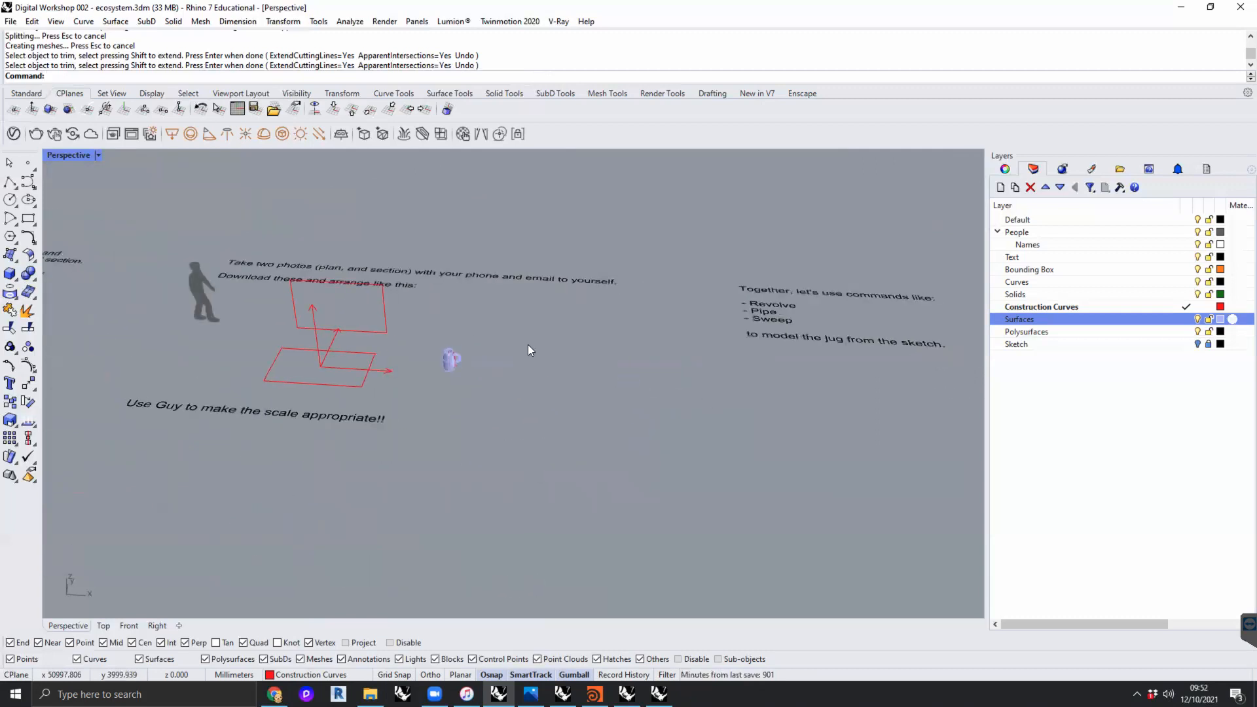
- Survey the rows of sketch images and connecting arrows beyond the jug workshop area in the perspective view
{"action": "scroll", "coordinate": [623, 359], "scroll_direction": "down", "scroll_amount": 11}
{"action": "right_click_drag", "start_coordinate": [681, 387], "coordinate": [490, 494], "text": "shift"}
{"action": "right_click_drag", "start_coordinate": [483, 384], "coordinate": [548, 404]}
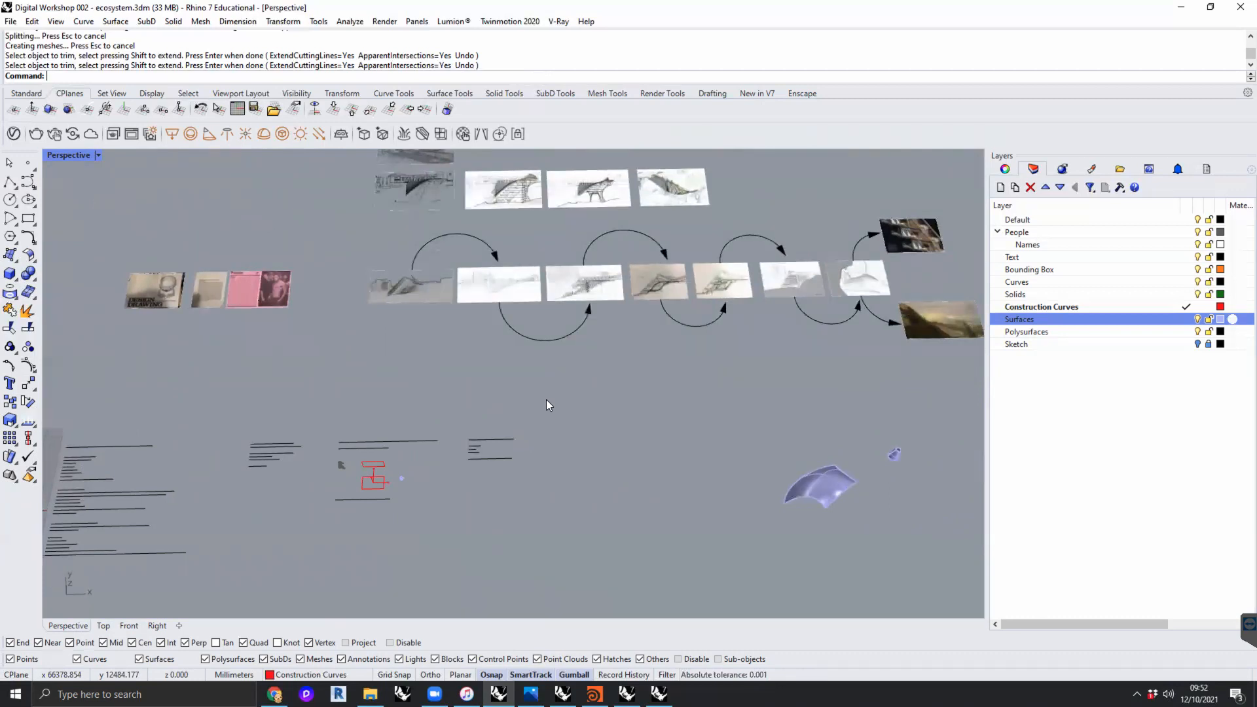
{"action": "right_click_drag", "start_coordinate": [594, 372], "coordinate": [612, 444], "text": "shift"}
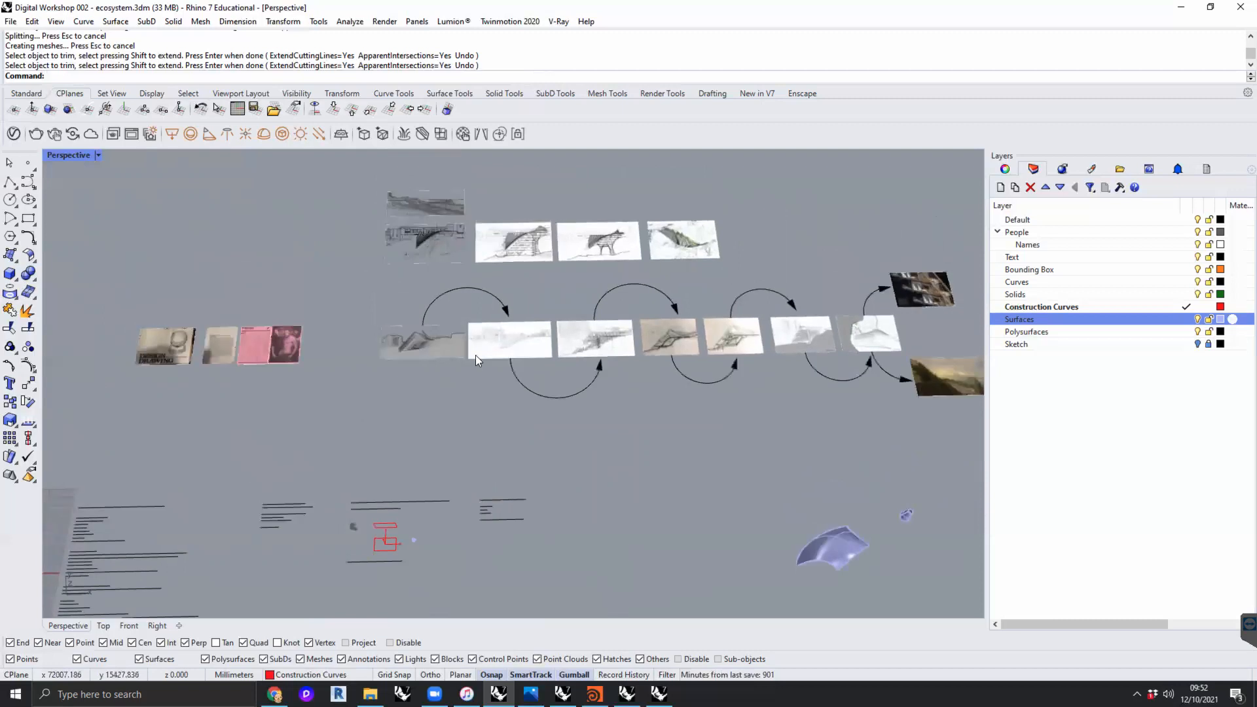
{"action": "right_click_drag", "start_coordinate": [554, 307], "coordinate": [528, 345], "text": "shift"}
{"action": "scroll", "coordinate": [505, 293], "scroll_direction": "down", "scroll_amount": 4}
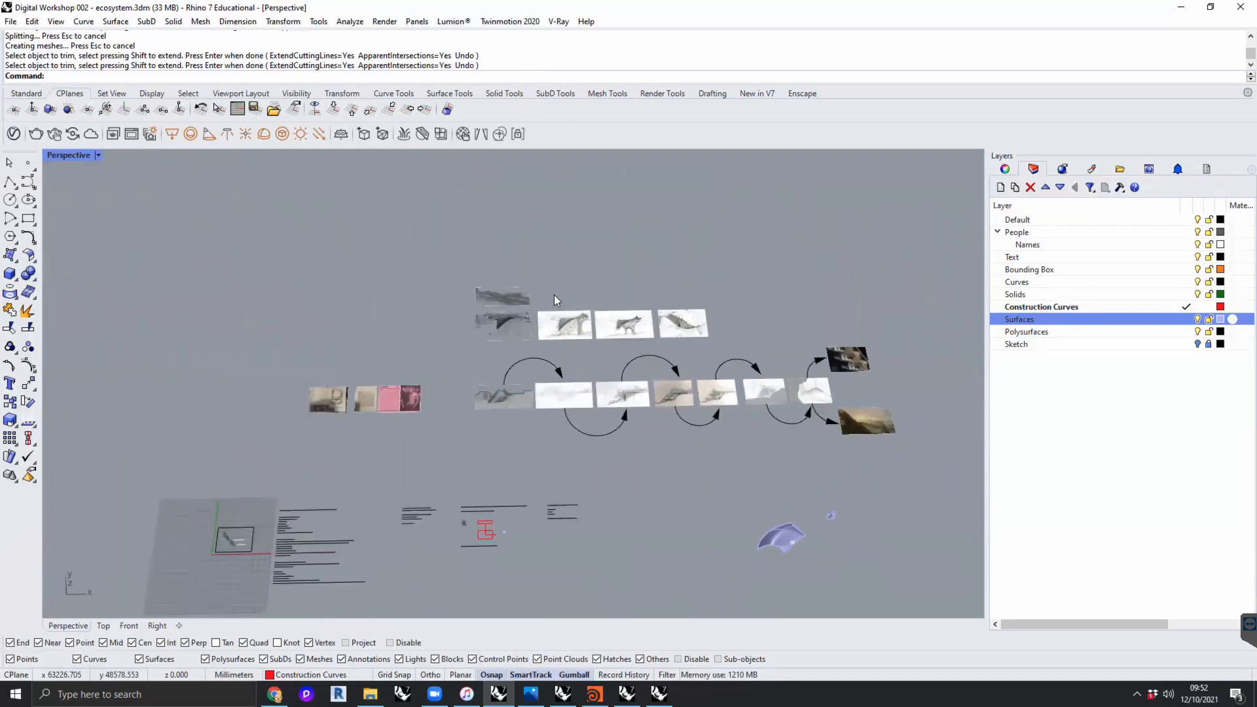
{"action": "scroll", "coordinate": [502, 291], "scroll_direction": "up", "scroll_amount": 6}
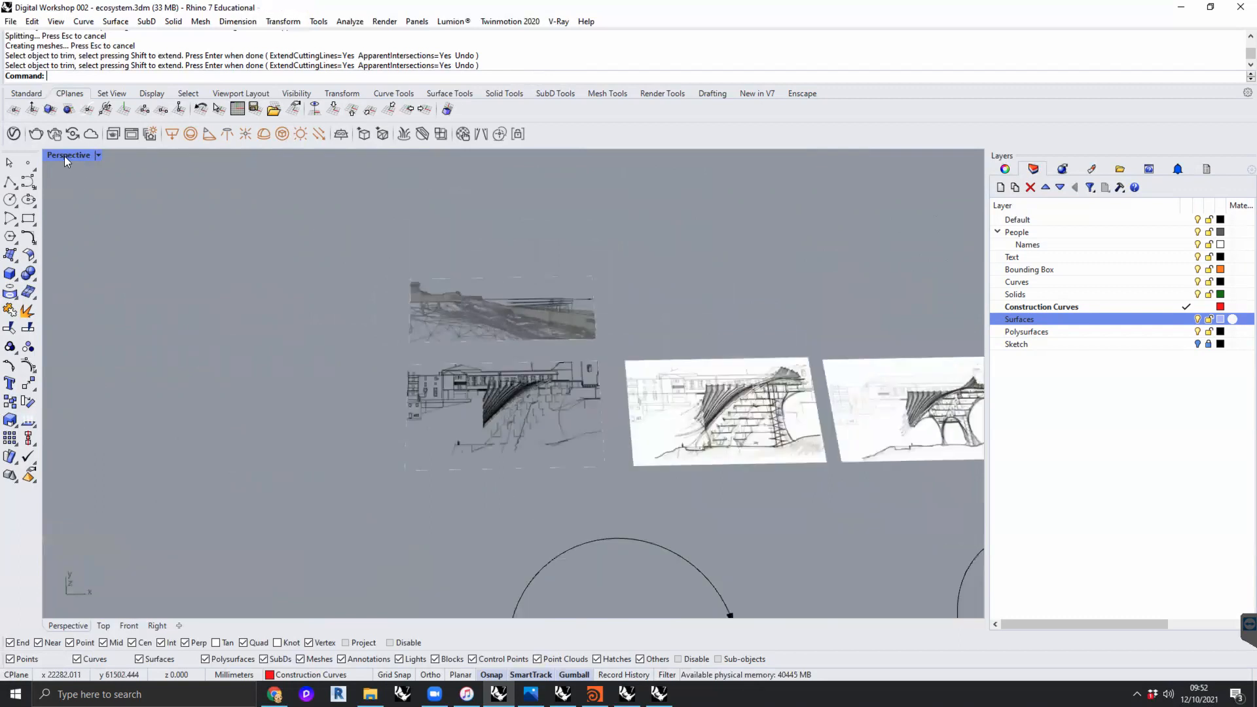
- Switch to the Top view and frame the rows of sketch images linked by arrows
{"action": "double_click", "coordinate": [65, 156]}
{"action": "double_click", "coordinate": [47, 158]}
{"action": "scroll", "coordinate": [394, 257], "scroll_direction": "down", "scroll_amount": 20}
{"action": "right_click_drag", "start_coordinate": [545, 262], "coordinate": [517, 571]}
{"action": "scroll", "coordinate": [537, 360], "scroll_direction": "down", "scroll_amount": 6}
{"action": "mouse_move", "coordinate": [497, 180]}
{"action": "right_mouse_down"}
{"action": "mouse_move", "coordinate": [477, 300]}
{"action": "mouse_move", "coordinate": [307, 283]}
{"action": "right_mouse_up"}
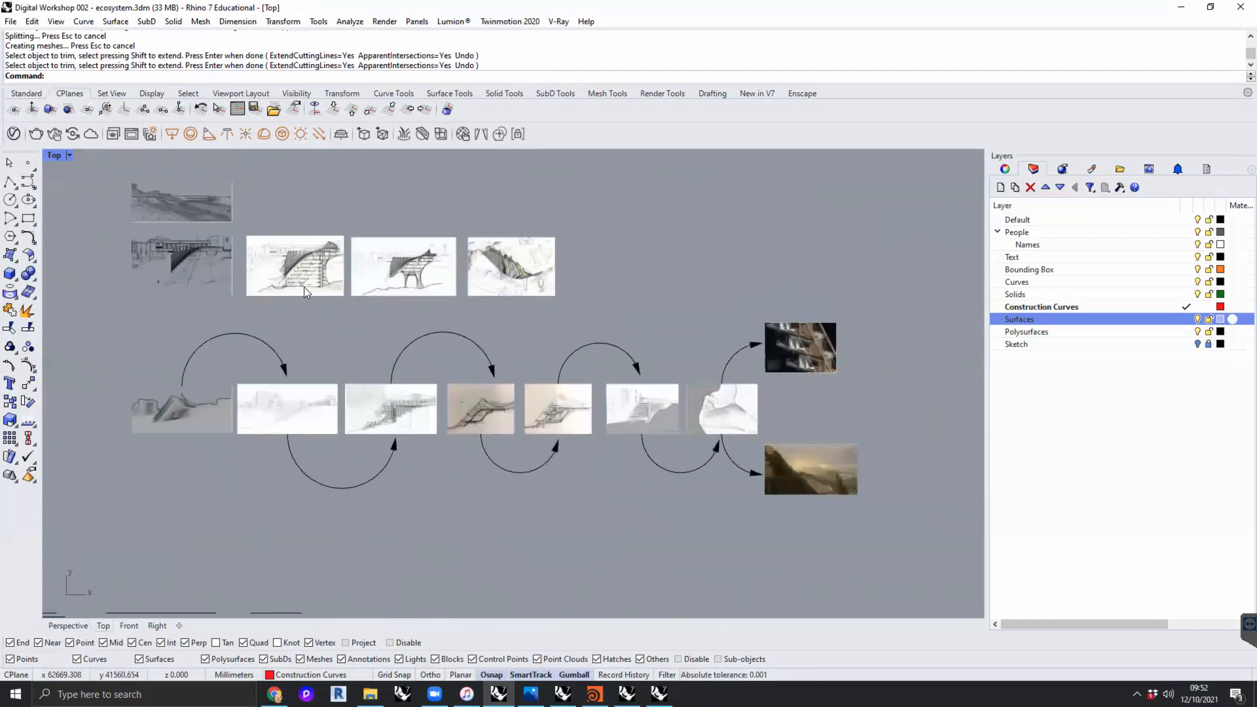
- Examine the wireframe terrain image above the sketch rows, including its buildings, slope and arched structure
{"action": "right_click_drag", "start_coordinate": [204, 219], "coordinate": [268, 248]}
{"action": "scroll", "coordinate": [227, 222], "scroll_direction": "up", "scroll_amount": 10}
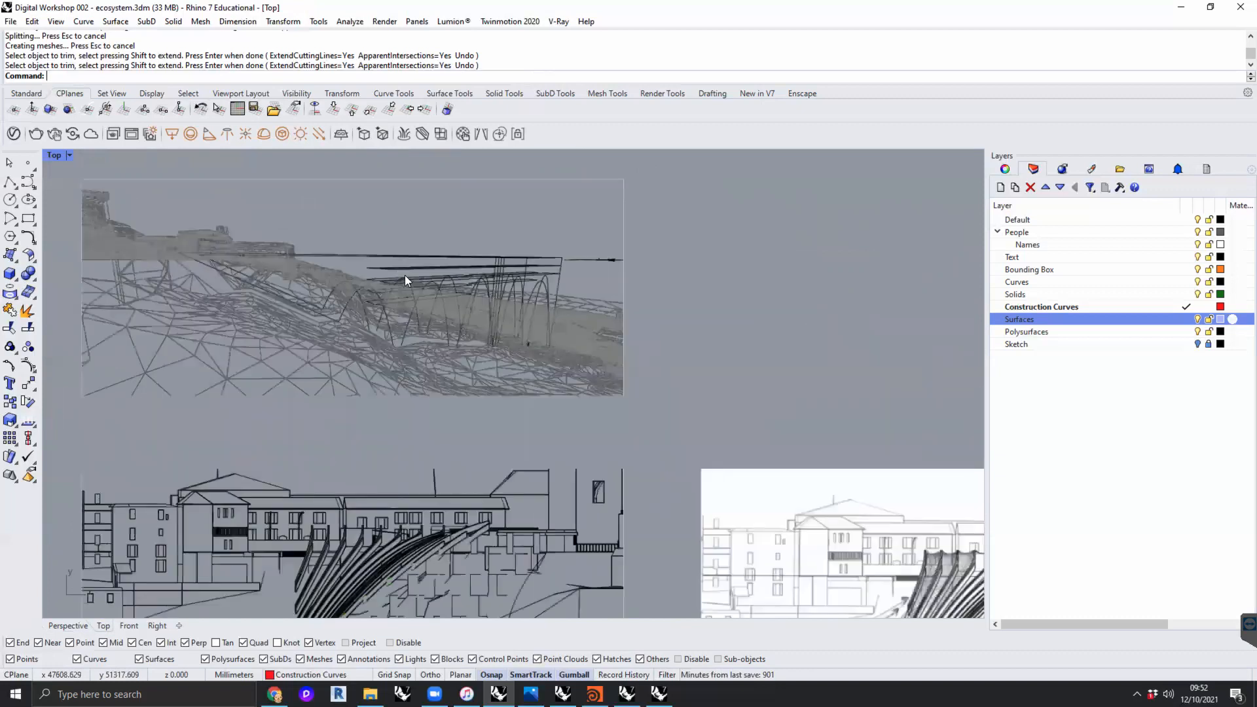
{"action": "right_click_drag", "start_coordinate": [406, 285], "coordinate": [439, 276]}
{"action": "scroll", "coordinate": [441, 277], "scroll_direction": "down", "scroll_amount": 4}
{"action": "right_click_drag", "start_coordinate": [539, 293], "coordinate": [444, 301]}
{"action": "scroll", "coordinate": [429, 293], "scroll_direction": "down", "scroll_amount": 2}
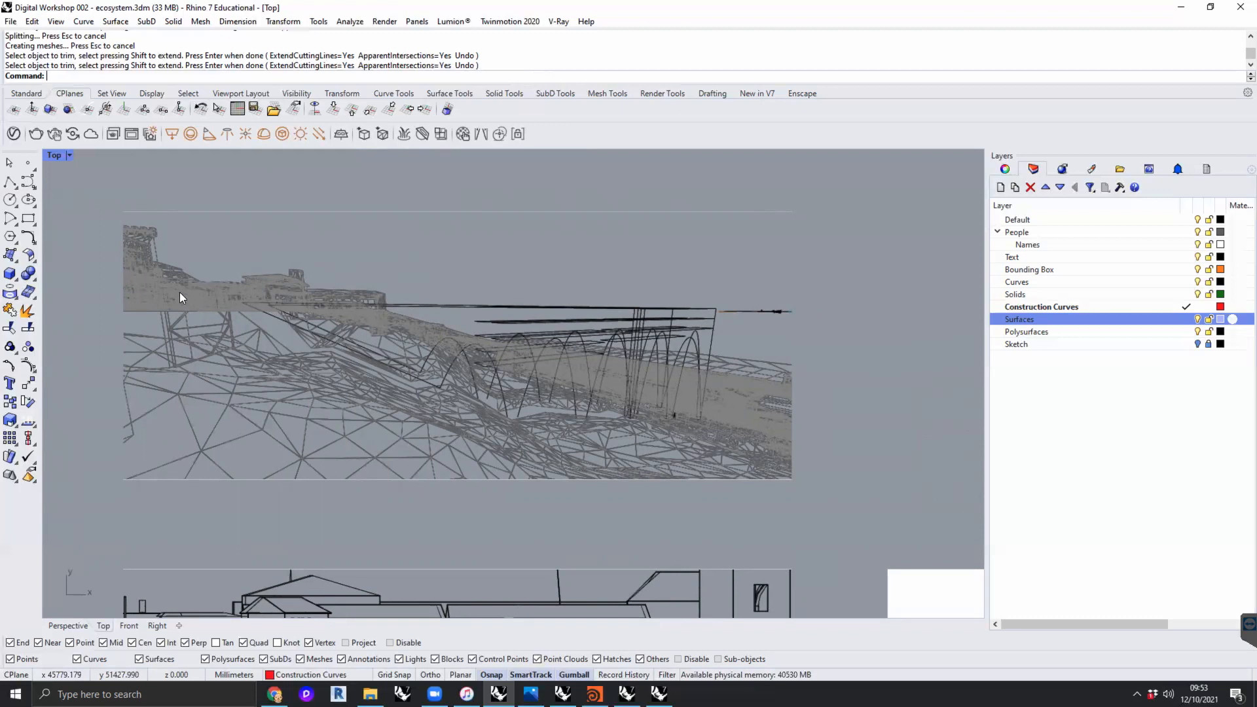
{"action": "scroll", "coordinate": [188, 292], "scroll_direction": "up", "scroll_amount": 5}
{"action": "scroll", "coordinate": [263, 321], "scroll_direction": "up", "scroll_amount": 3}
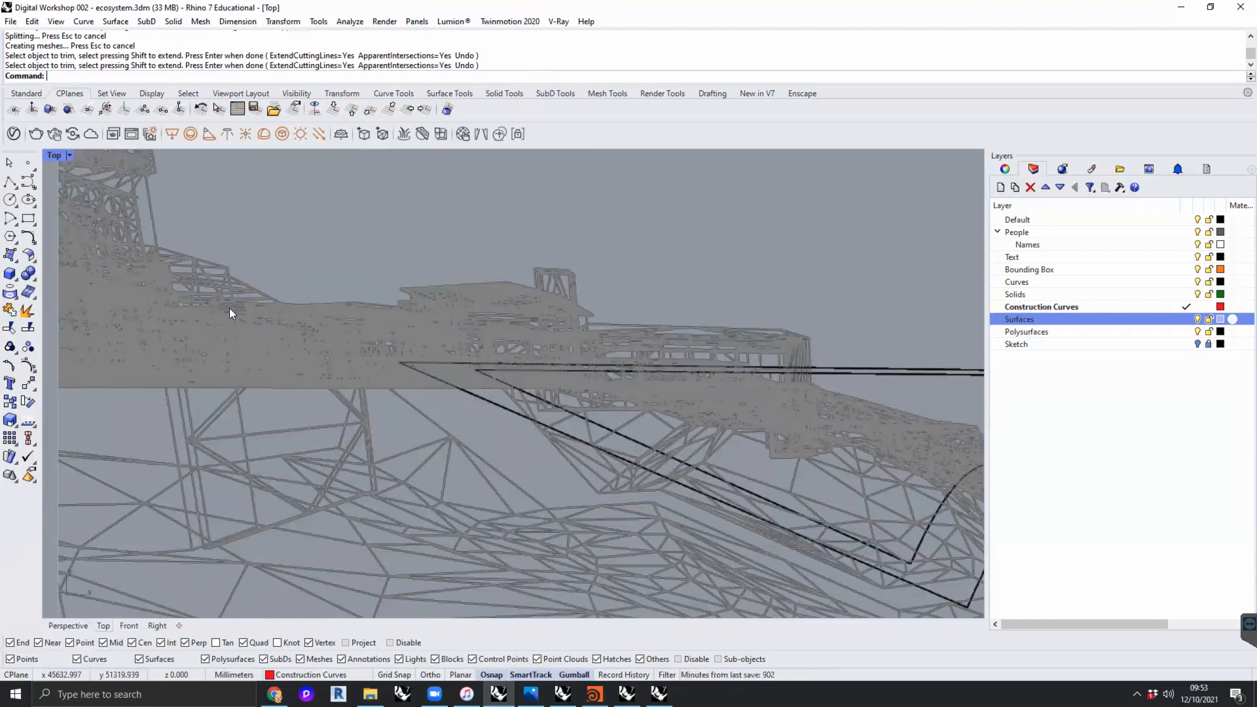
{"action": "scroll", "coordinate": [233, 301], "scroll_direction": "down", "scroll_amount": 8}
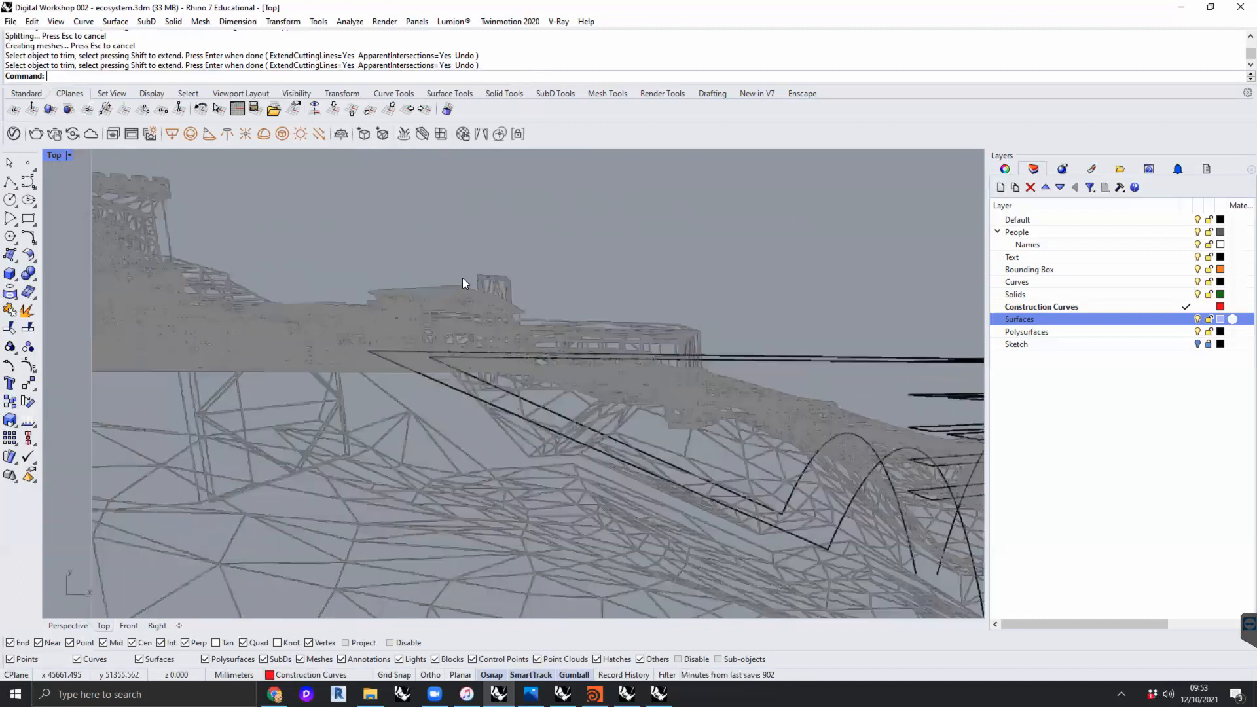
{"action": "right_click_drag", "start_coordinate": [521, 277], "coordinate": [554, 269]}
{"action": "scroll", "coordinate": [564, 269], "scroll_direction": "down", "scroll_amount": 2}
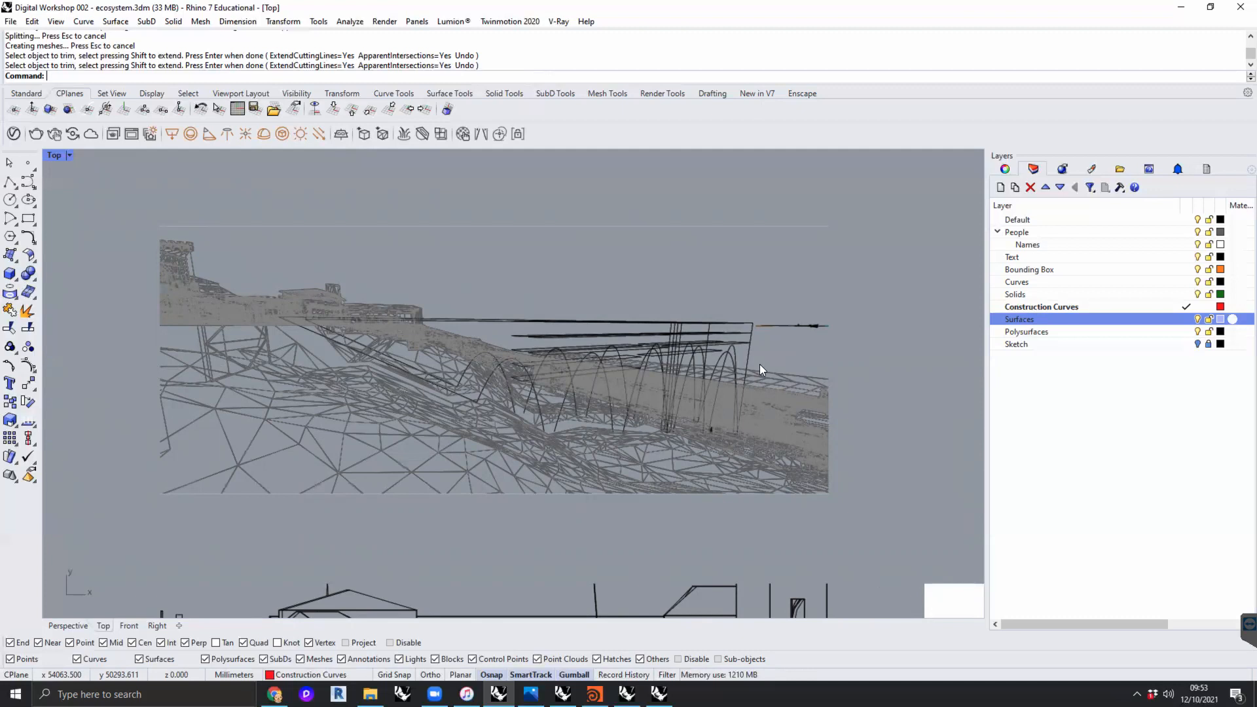
{"action": "scroll", "coordinate": [791, 358], "scroll_direction": "down", "scroll_amount": 4}
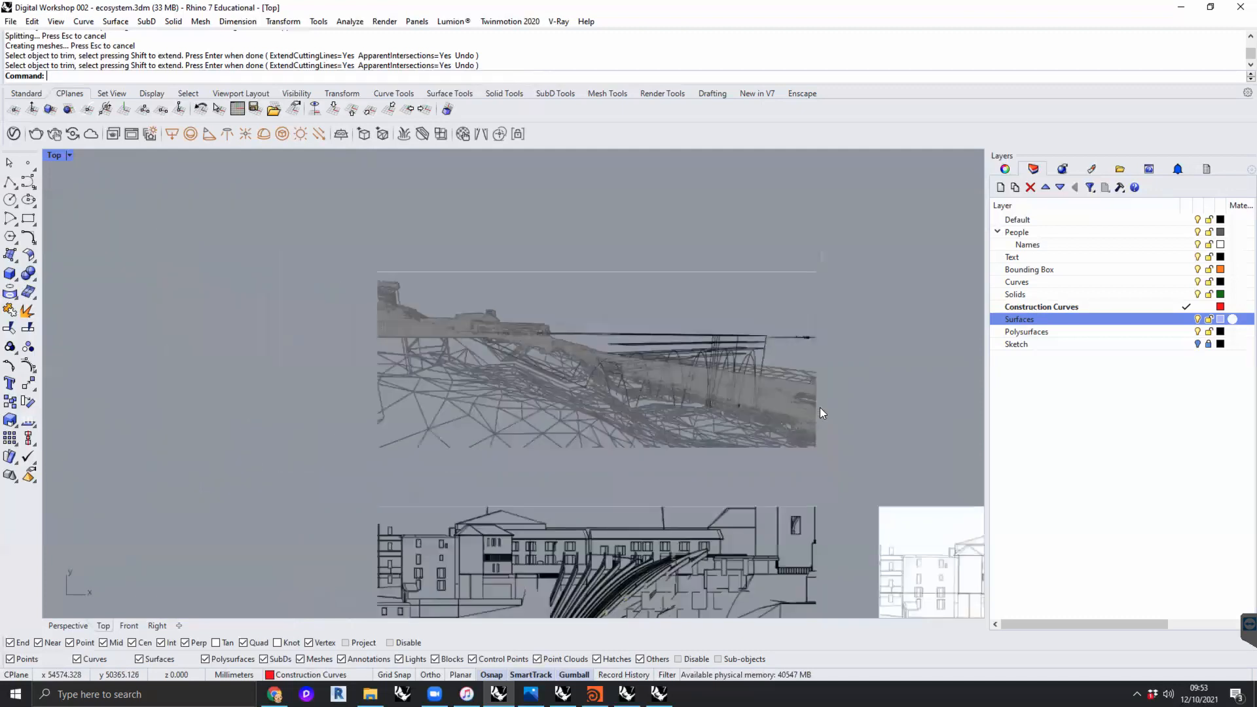
- Examine the black line drawing of the building facade and curved ribs below the wireframe terrain image
{"action": "right_click_drag", "start_coordinate": [611, 530], "coordinate": [404, 462]}
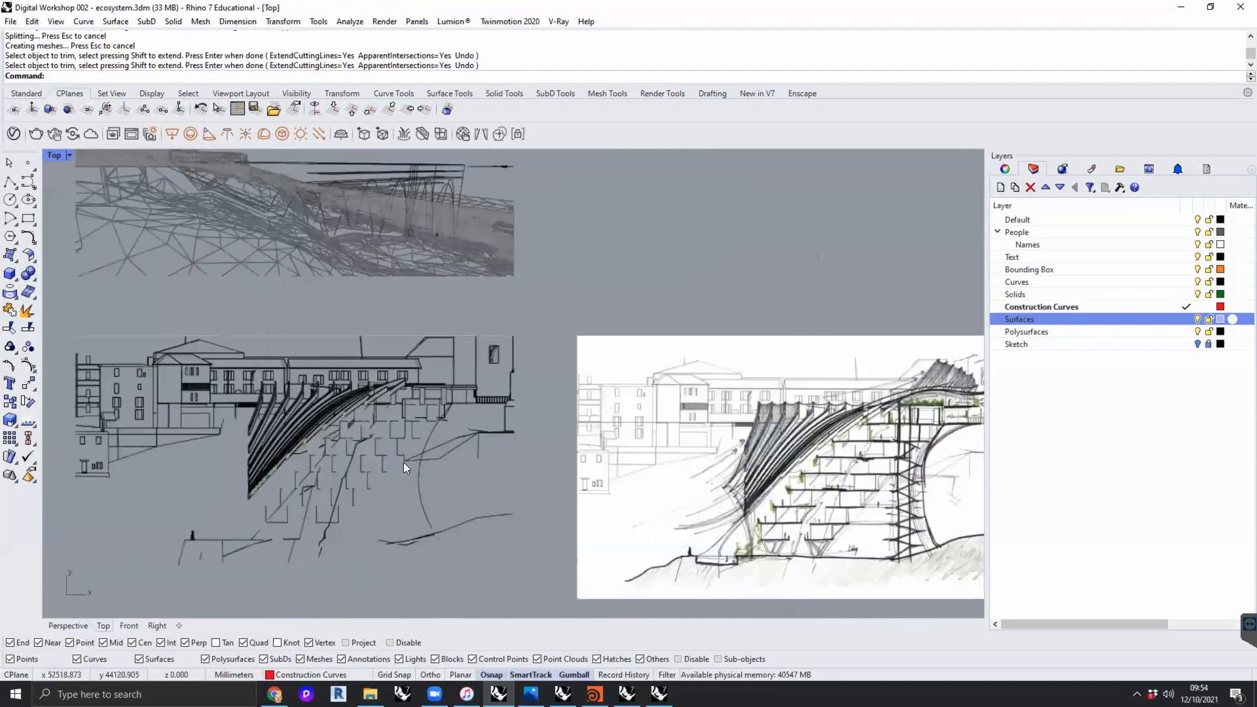
{"action": "scroll", "coordinate": [201, 454], "scroll_direction": "up", "scroll_amount": 2}
{"action": "right_click_drag", "start_coordinate": [245, 464], "coordinate": [325, 434]}
{"action": "scroll", "coordinate": [320, 437], "scroll_direction": "up", "scroll_amount": 2}
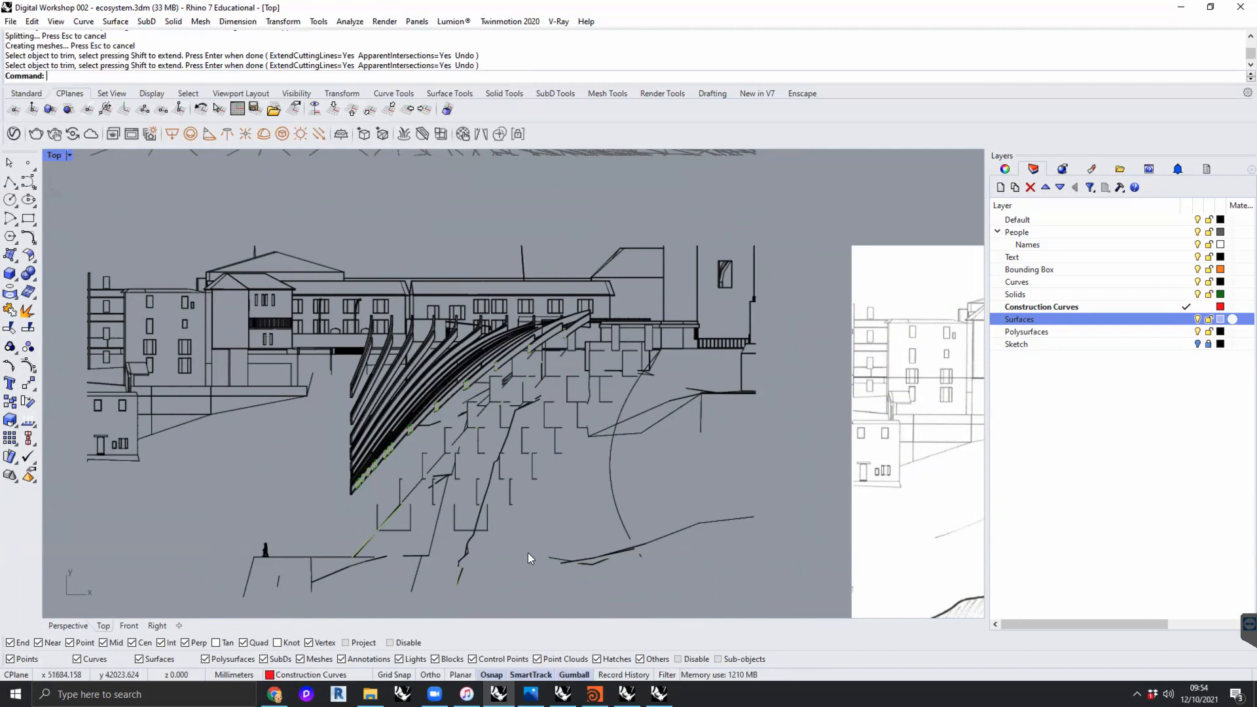
{"action": "right_click_drag", "start_coordinate": [540, 527], "coordinate": [591, 516]}
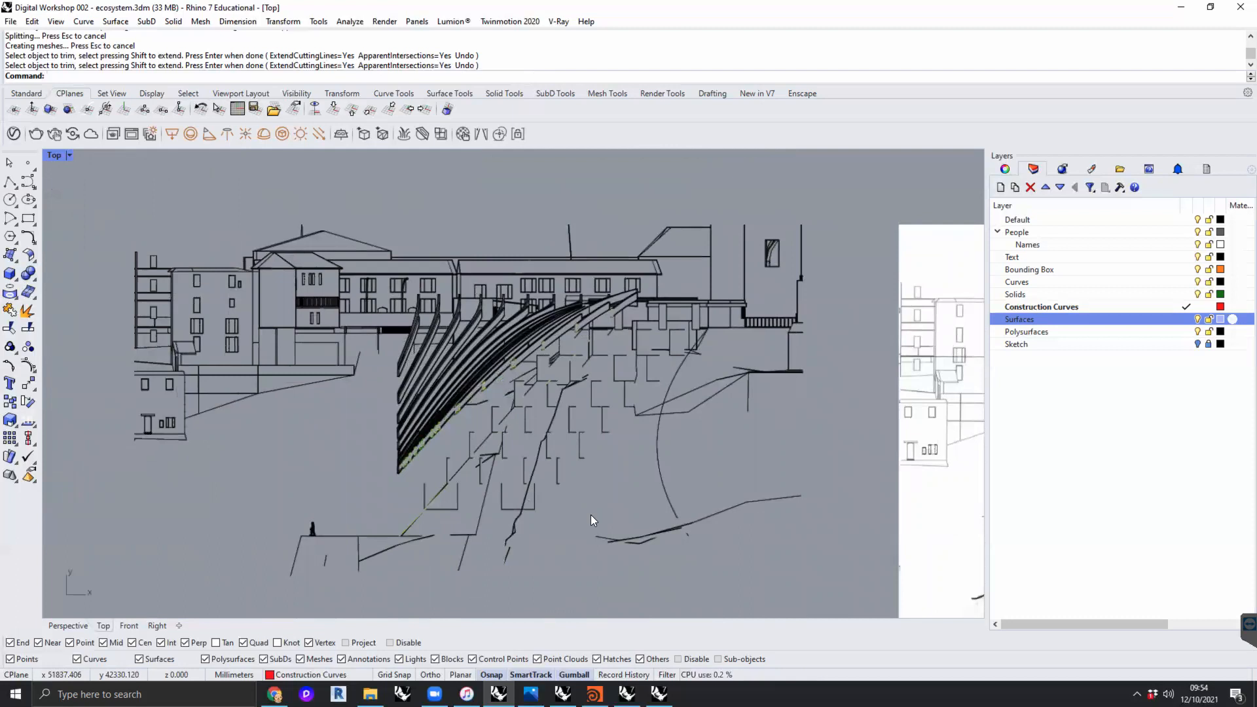
{"action": "scroll", "coordinate": [687, 508], "scroll_direction": "down", "scroll_amount": 6}
- Examine the hand-drawn section with terraced floors, green planting and ribbed canopy sketched over the line drawing
{"action": "right_click_drag", "start_coordinate": [685, 510], "coordinate": [262, 504]}
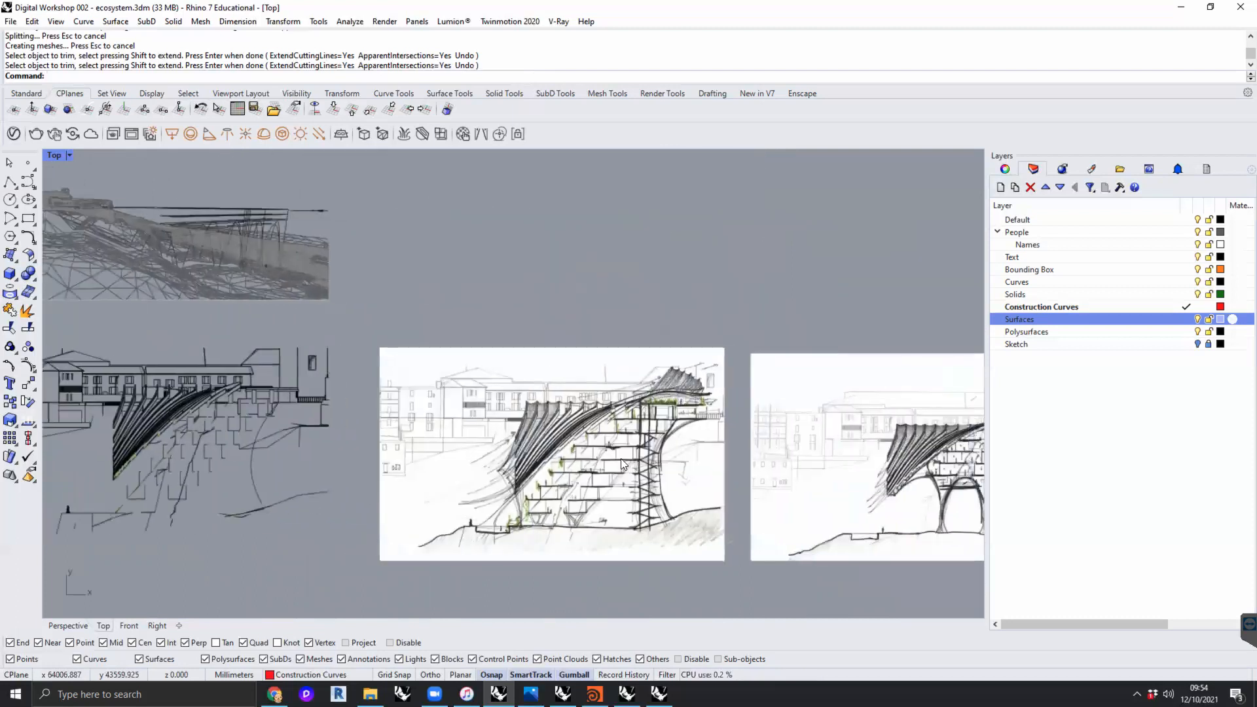
{"action": "scroll", "coordinate": [621, 461], "scroll_direction": "up", "scroll_amount": 8}
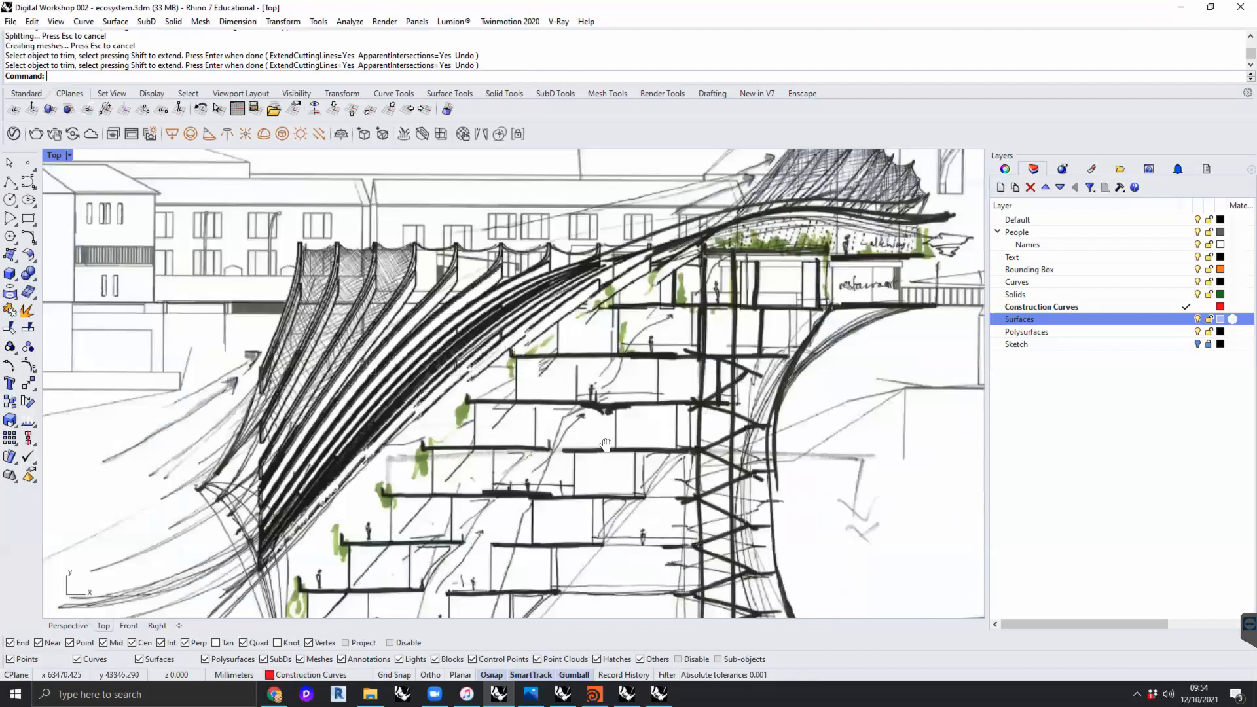
{"action": "right_click_drag", "start_coordinate": [605, 445], "coordinate": [599, 437]}
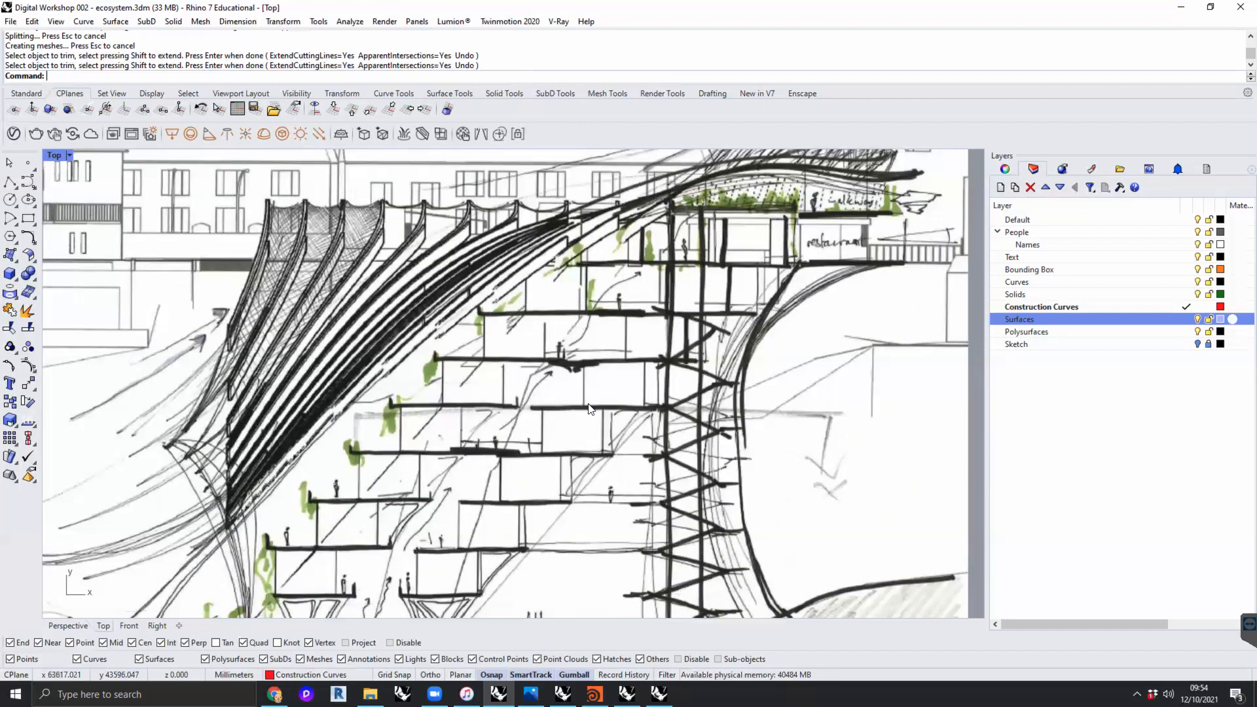
{"action": "scroll", "coordinate": [338, 329], "scroll_direction": "down", "scroll_amount": 4}
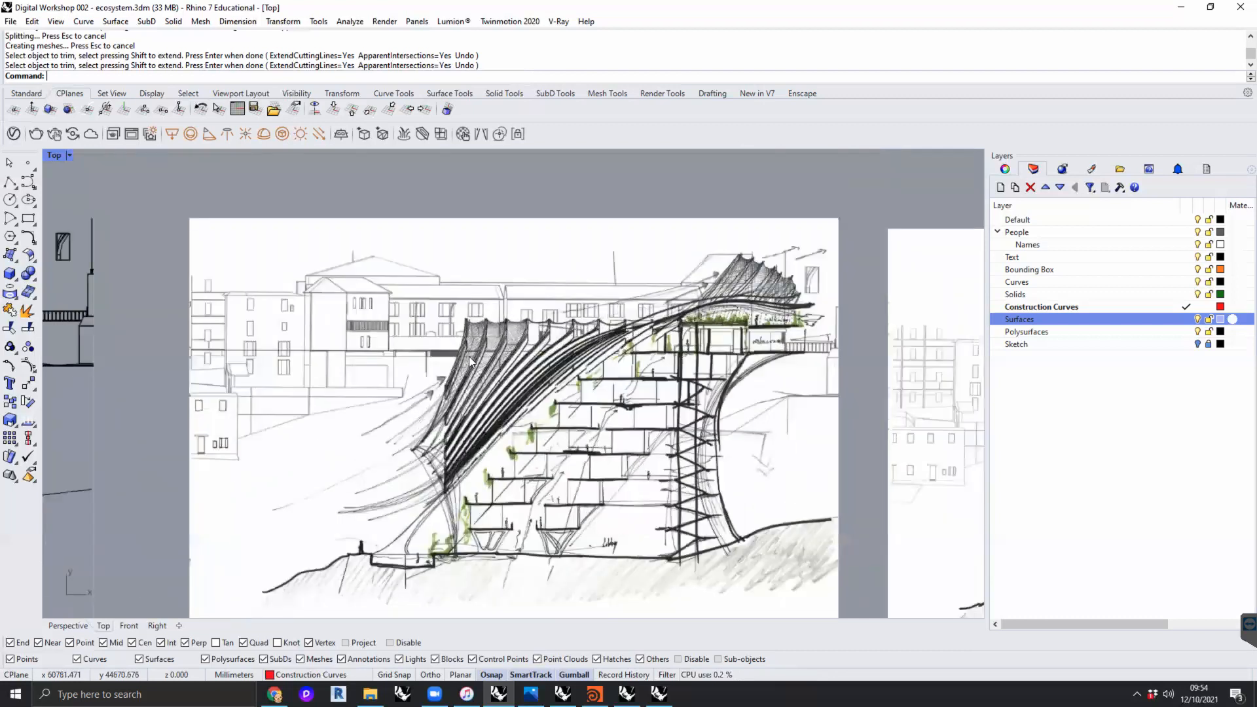
{"action": "scroll", "coordinate": [476, 341], "scroll_direction": "up", "scroll_amount": 1}
{"action": "scroll", "coordinate": [476, 339], "scroll_direction": "up", "scroll_amount": 2}
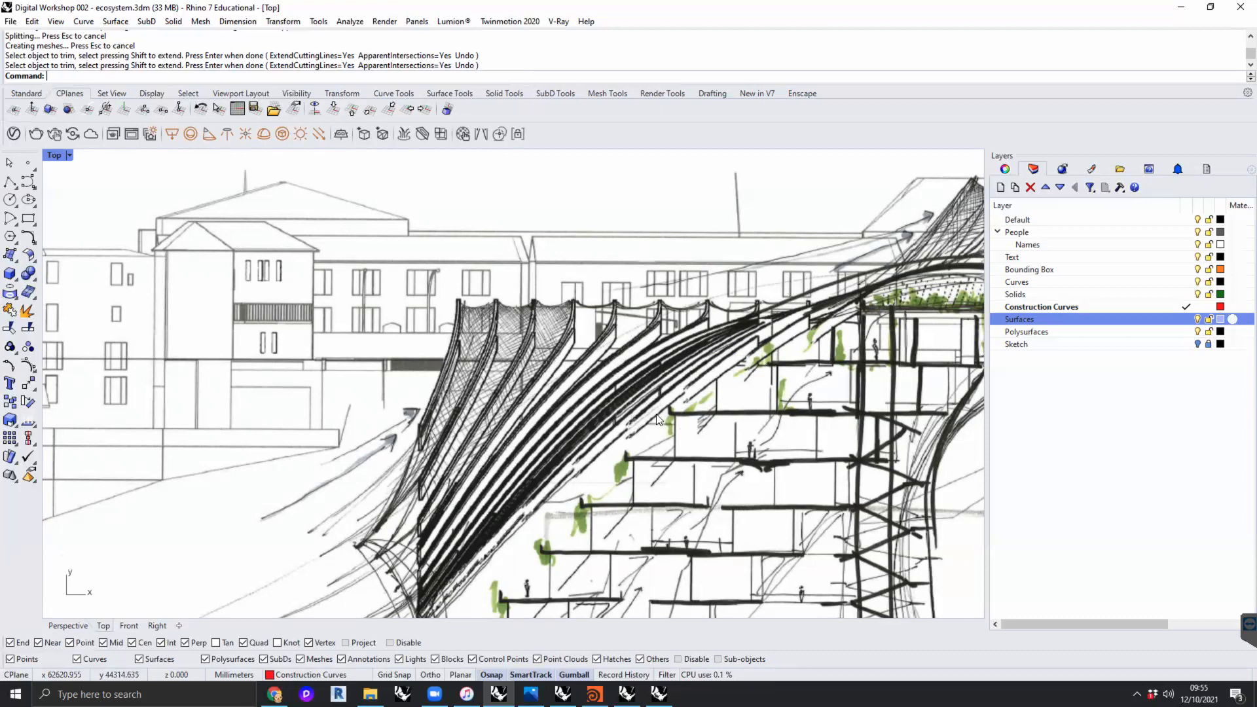
{"action": "scroll", "coordinate": [499, 428], "scroll_direction": "down", "scroll_amount": 2}
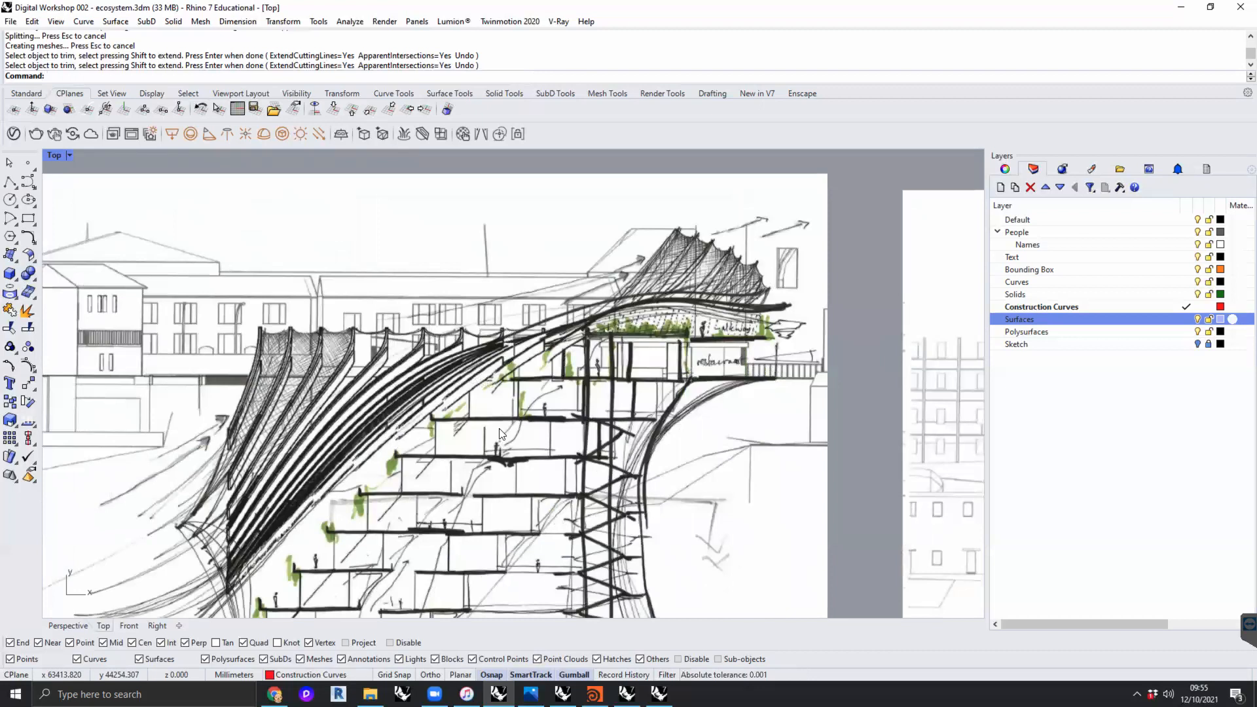
{"action": "scroll", "coordinate": [492, 439], "scroll_direction": "down", "scroll_amount": 4}
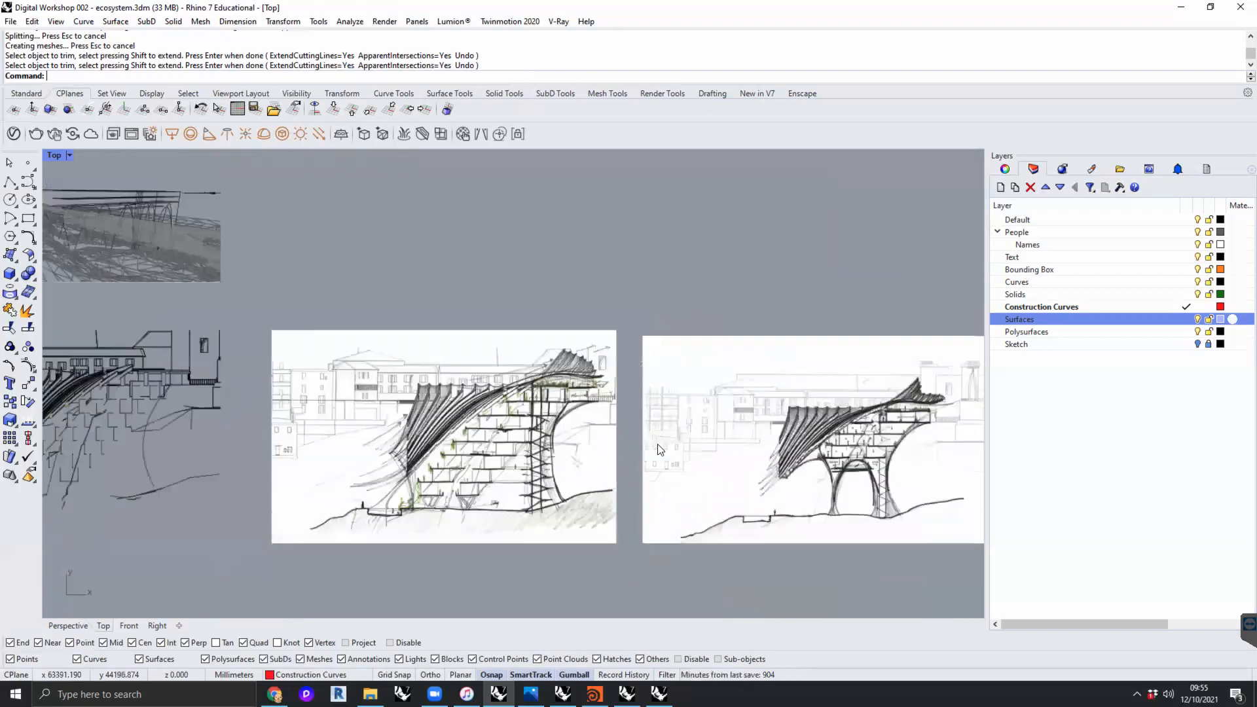
{"action": "scroll", "coordinate": [658, 444], "scroll_direction": "down", "scroll_amount": 3}
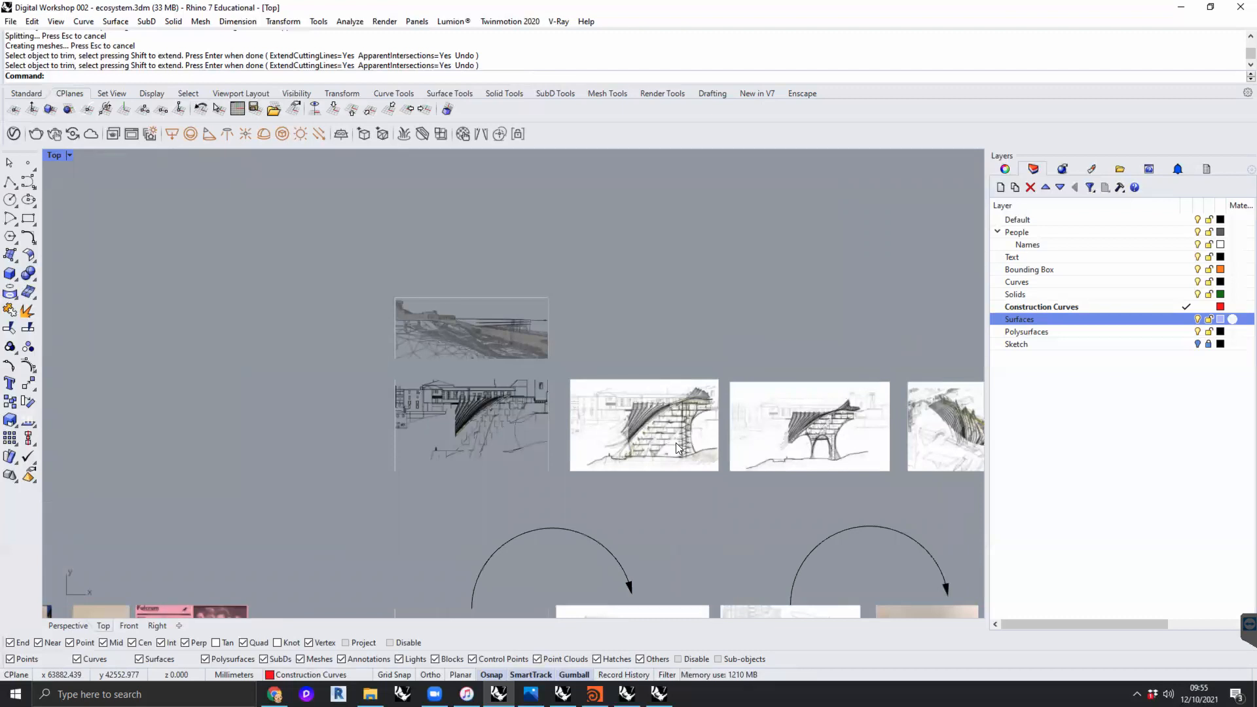
- Compare the arched section sketch with the terraced section sketch and the original line drawing
{"action": "right_click_drag", "start_coordinate": [672, 440], "coordinate": [452, 434]}
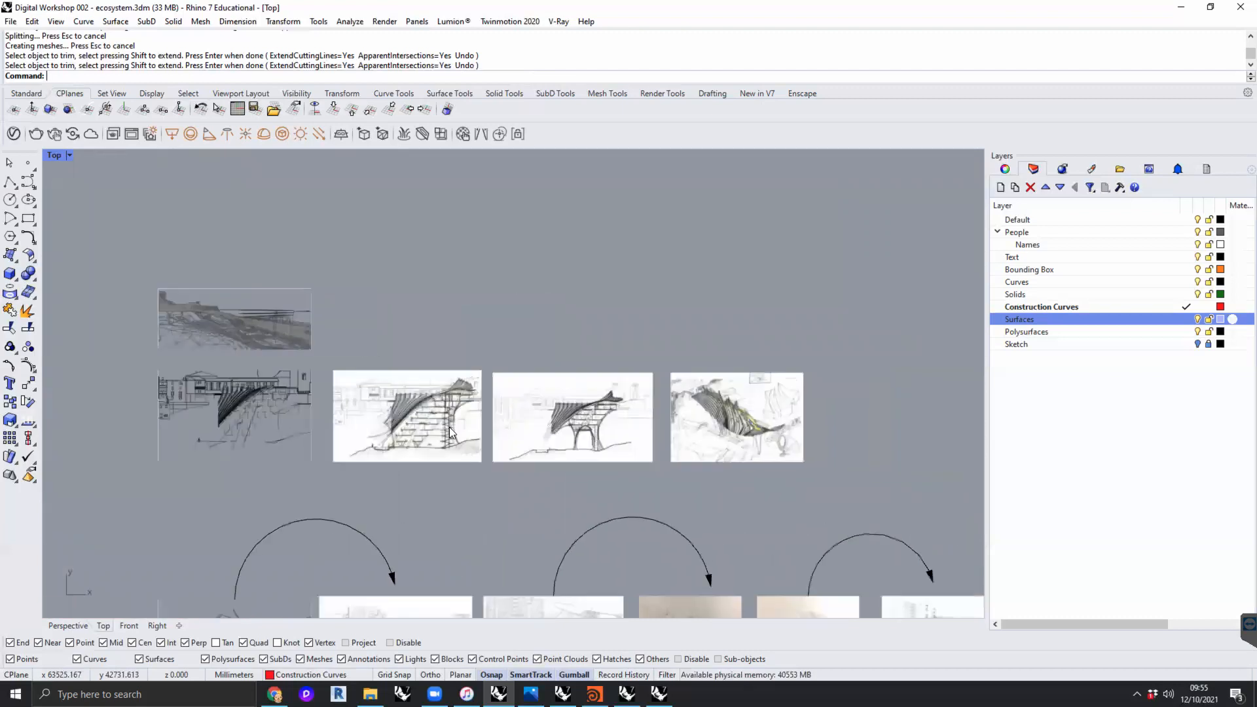
{"action": "scroll", "coordinate": [590, 421], "scroll_direction": "up", "scroll_amount": 3}
{"action": "scroll", "coordinate": [589, 420], "scroll_direction": "up", "scroll_amount": 2}
{"action": "scroll", "coordinate": [667, 436], "scroll_direction": "up", "scroll_amount": 2}
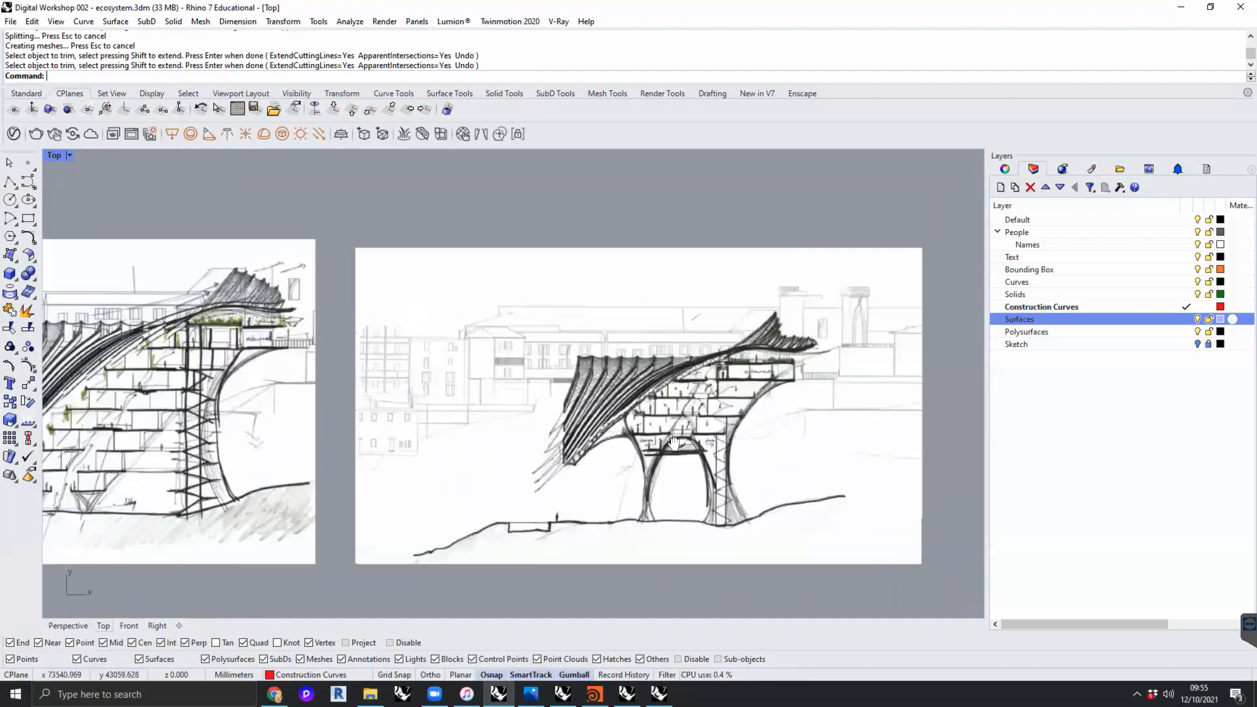
{"action": "scroll", "coordinate": [662, 460], "scroll_direction": "down", "scroll_amount": 2}
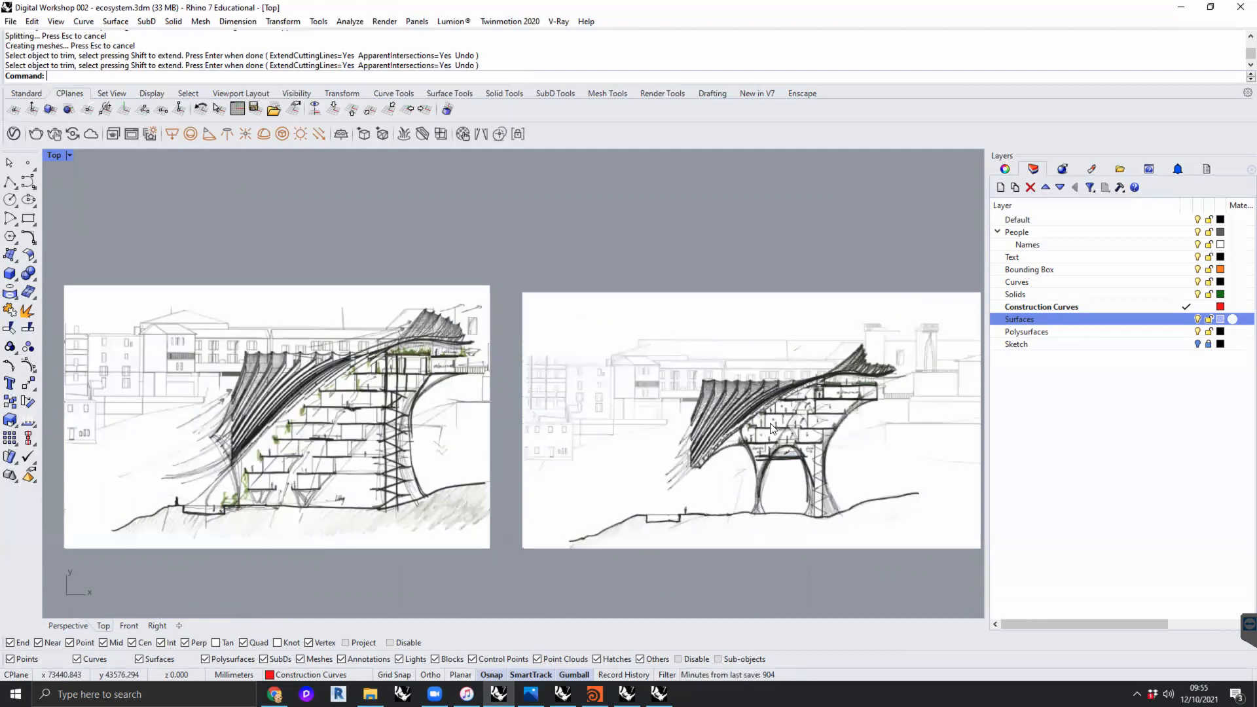
{"action": "right_click_drag", "start_coordinate": [232, 354], "coordinate": [817, 398]}
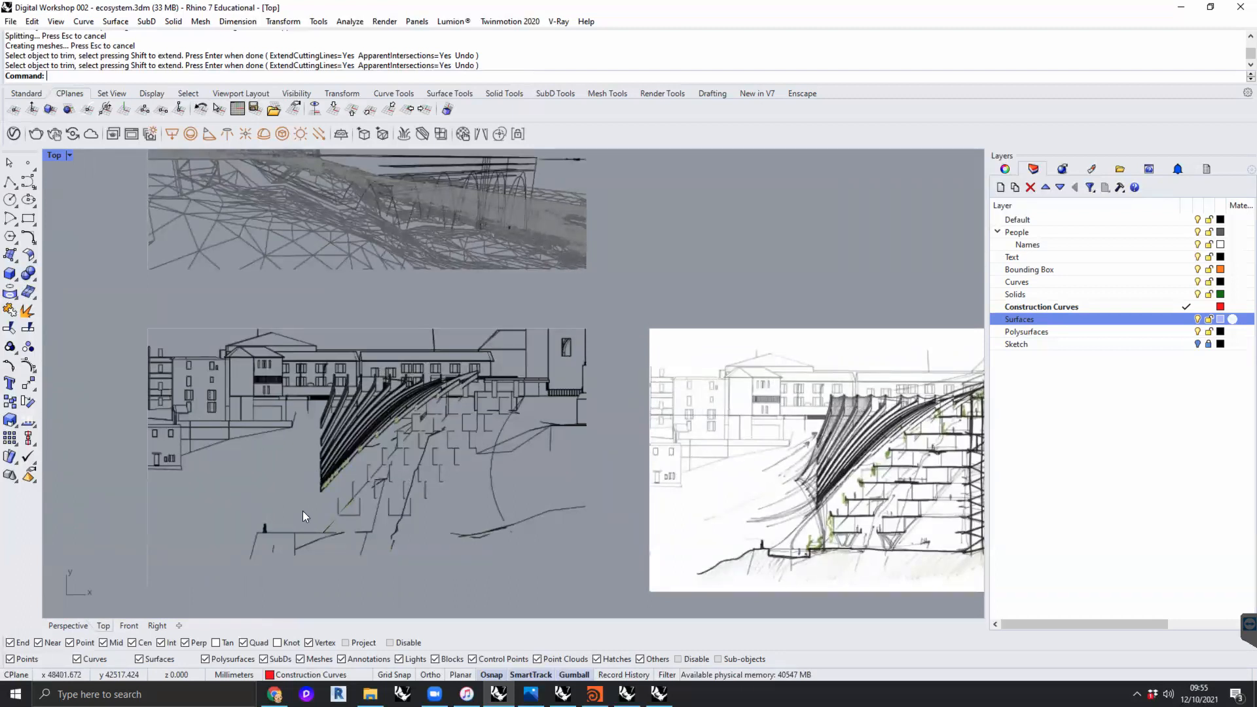
{"action": "mouse_move", "coordinate": [135, 504]}
{"action": "right_mouse_down"}
{"action": "mouse_move", "coordinate": [115, 503]}
{"action": "mouse_move", "coordinate": [680, 439]}
{"action": "mouse_move", "coordinate": [367, 451]}
{"action": "right_mouse_up"}
- Examine the aerial sketch of the ribbed canopy with yellow highlights, and view it within the whole image row
{"action": "right_click_drag", "start_coordinate": [753, 446], "coordinate": [302, 434]}
{"action": "scroll", "coordinate": [616, 496], "scroll_direction": "up", "scroll_amount": 5}
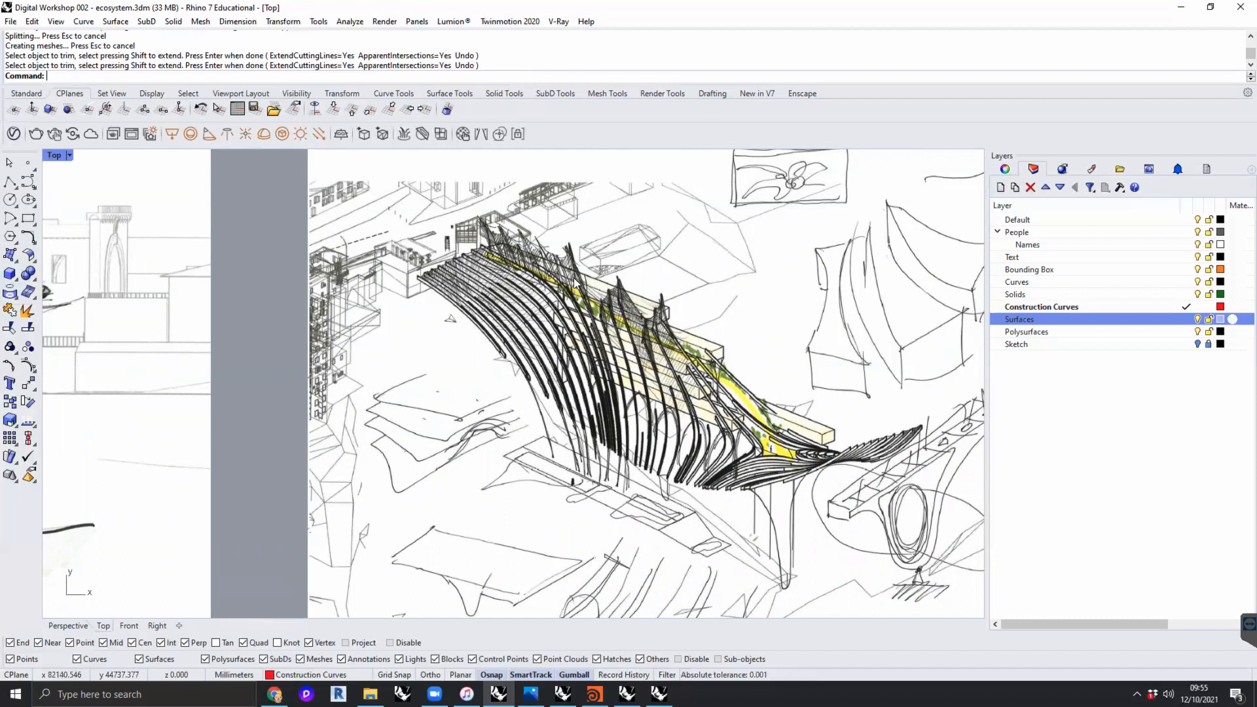
{"action": "scroll", "coordinate": [756, 452], "scroll_direction": "down", "scroll_amount": 3}
{"action": "right_click_drag", "start_coordinate": [756, 452], "coordinate": [709, 442]}
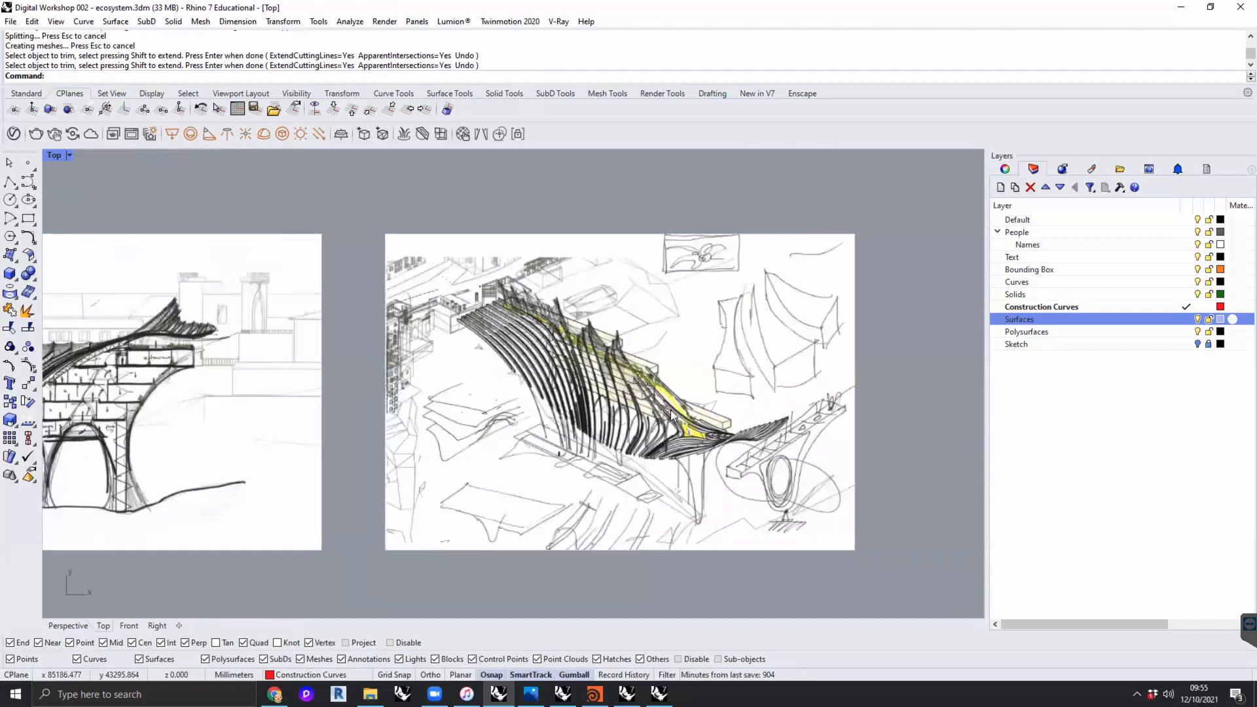
{"action": "scroll", "coordinate": [643, 363], "scroll_direction": "down", "scroll_amount": 4}
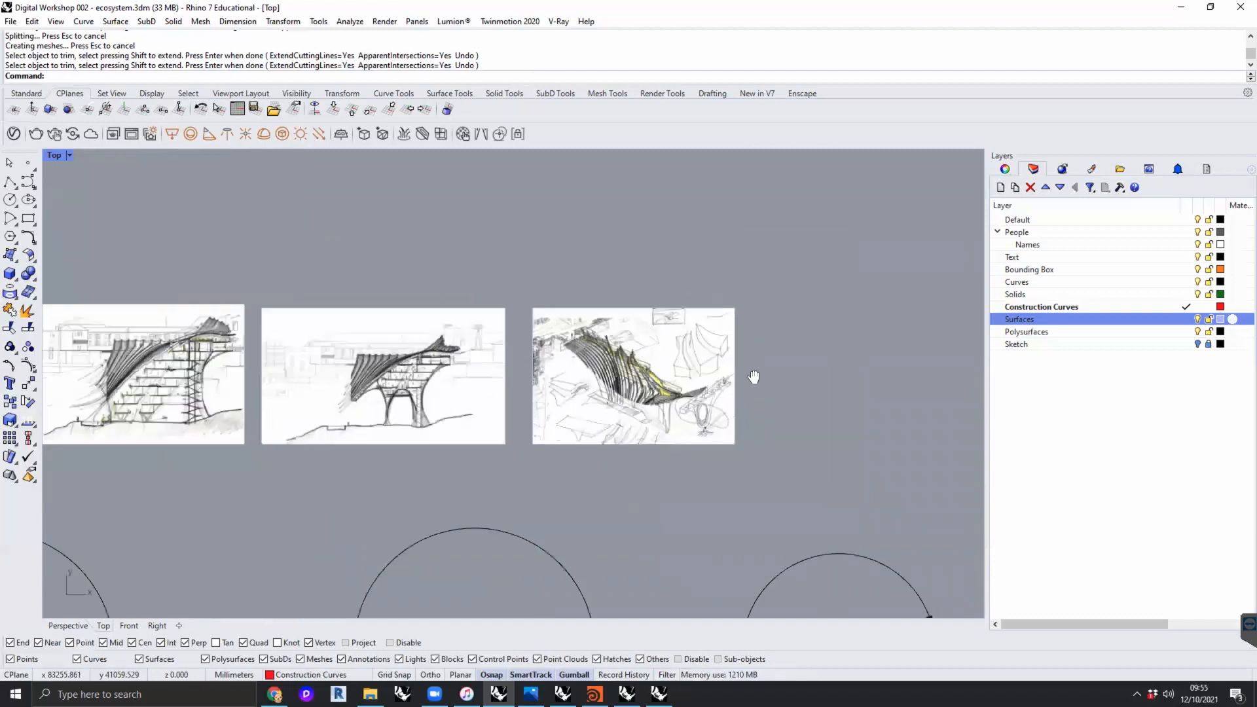
{"action": "scroll", "coordinate": [756, 374], "scroll_direction": "down", "scroll_amount": 5}
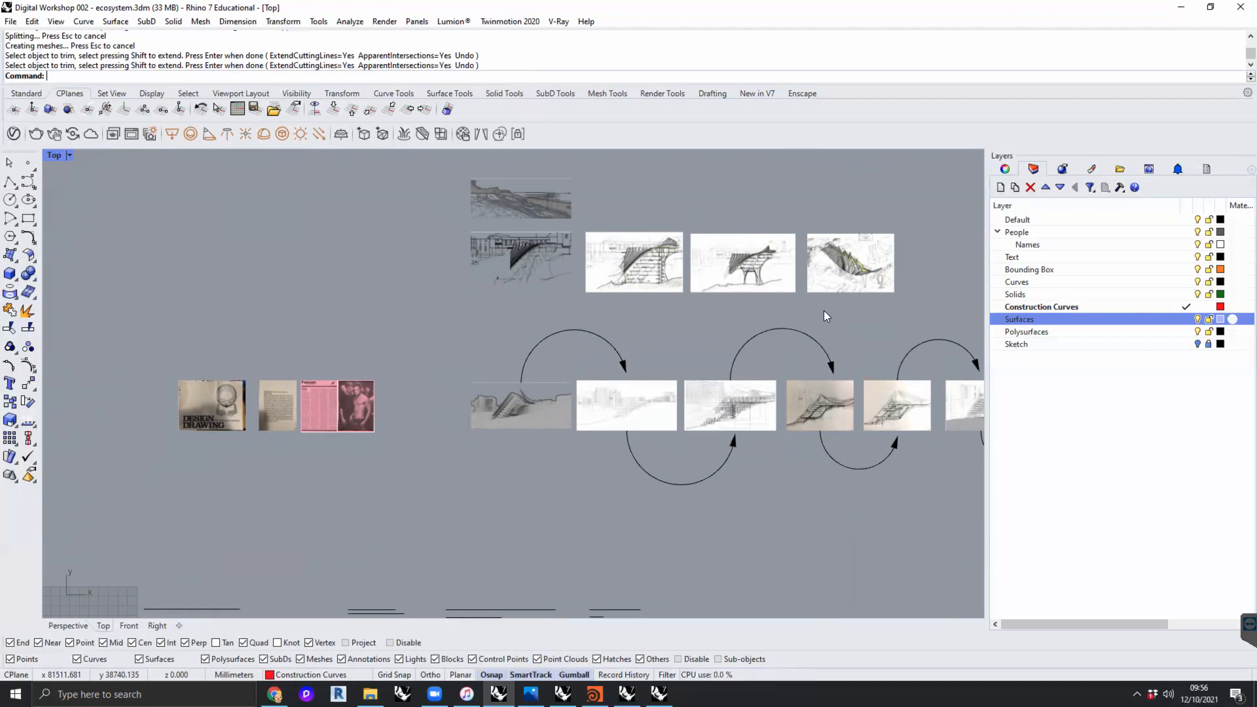
- View the grey building render that starts the arrow-linked sequence, and compare it with the section sketches above
{"action": "scroll", "coordinate": [516, 443], "scroll_direction": "up", "scroll_amount": 10}
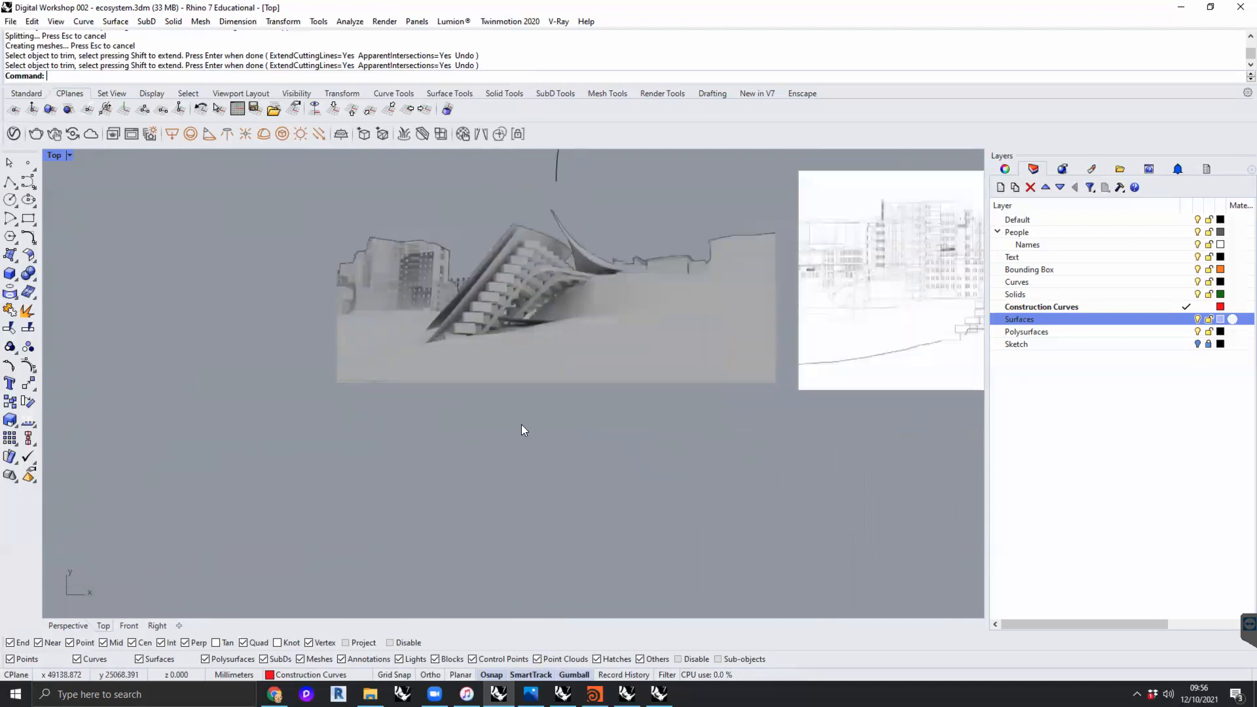
{"action": "right_click_drag", "start_coordinate": [533, 465], "coordinate": [530, 519]}
{"action": "scroll", "coordinate": [572, 468], "scroll_direction": "down", "scroll_amount": 2}
{"action": "right_click_drag", "start_coordinate": [572, 469], "coordinate": [533, 516]}
{"action": "scroll", "coordinate": [694, 337], "scroll_direction": "down", "scroll_amount": 2}
{"action": "right_click_drag", "start_coordinate": [662, 348], "coordinate": [465, 419]}
{"action": "scroll", "coordinate": [475, 393], "scroll_direction": "down", "scroll_amount": 6}
{"action": "mouse_move", "coordinate": [481, 376]}
{"action": "right_mouse_down"}
{"action": "mouse_move", "coordinate": [399, 446]}
{"action": "mouse_move", "coordinate": [305, 480]}
{"action": "right_mouse_up"}
{"action": "right_click_drag", "start_coordinate": [740, 353], "coordinate": [658, 487]}
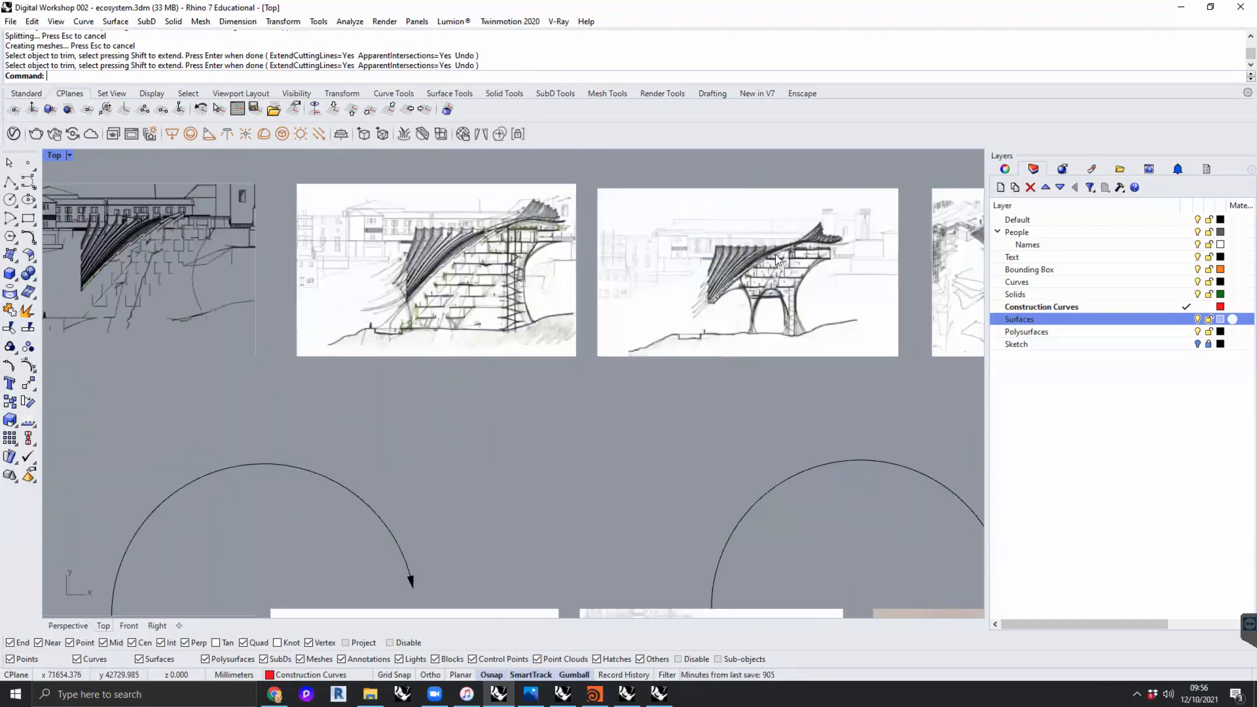
- Inspect the stacked terraces, arched supports and curved roof of the grey building render up close
{"action": "right_click_drag", "start_coordinate": [684, 367], "coordinate": [979, 156]}
{"action": "scroll", "coordinate": [390, 474], "scroll_direction": "up", "scroll_amount": 14}
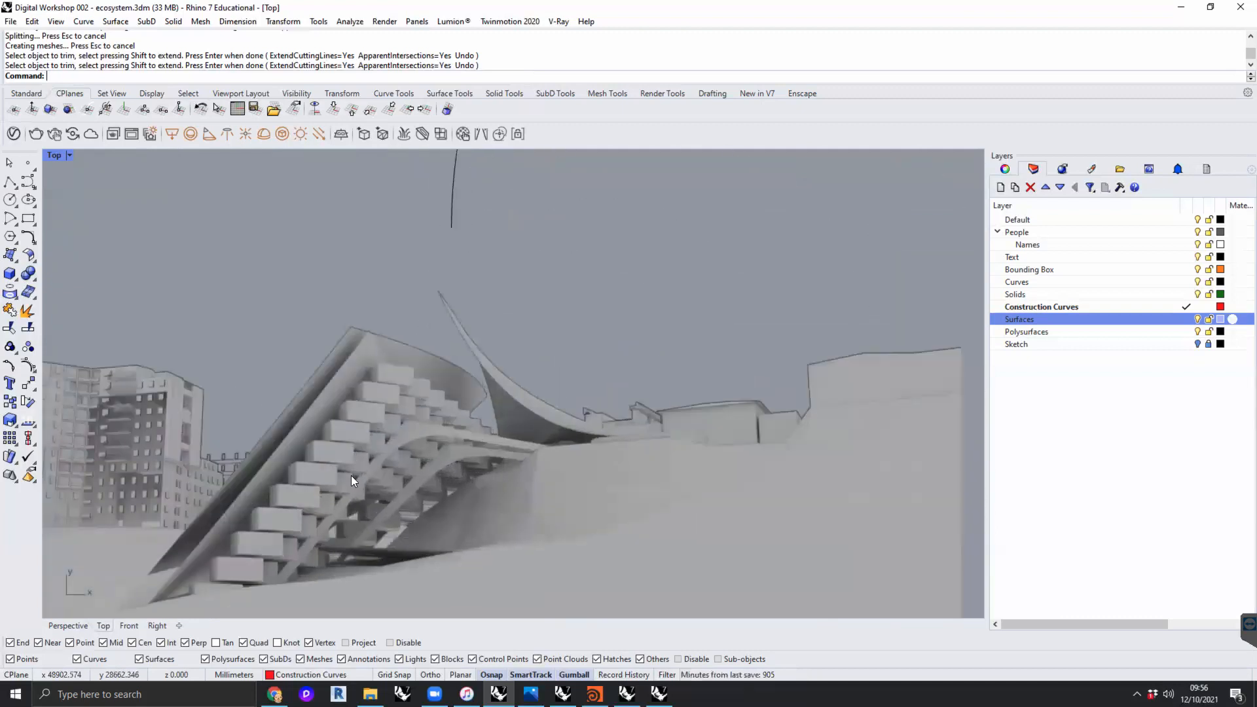
{"action": "right_click_drag", "start_coordinate": [351, 475], "coordinate": [443, 445]}
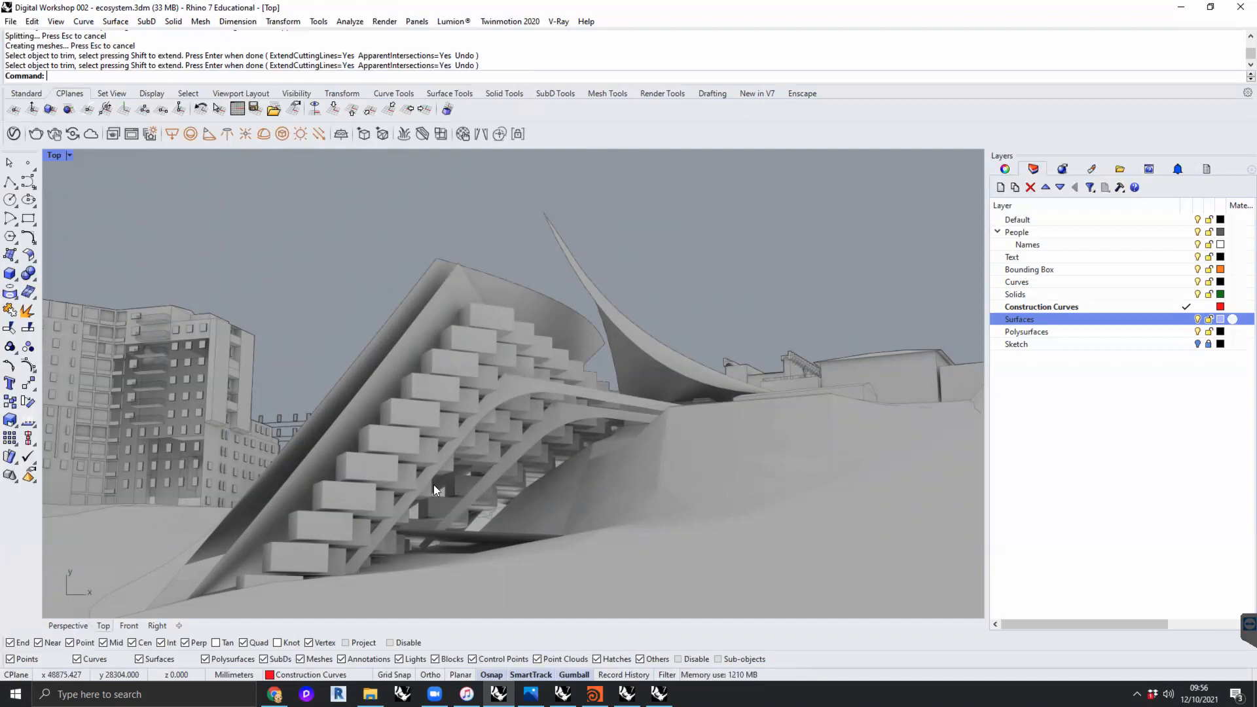
{"action": "scroll", "coordinate": [478, 464], "scroll_direction": "down", "scroll_amount": 8}
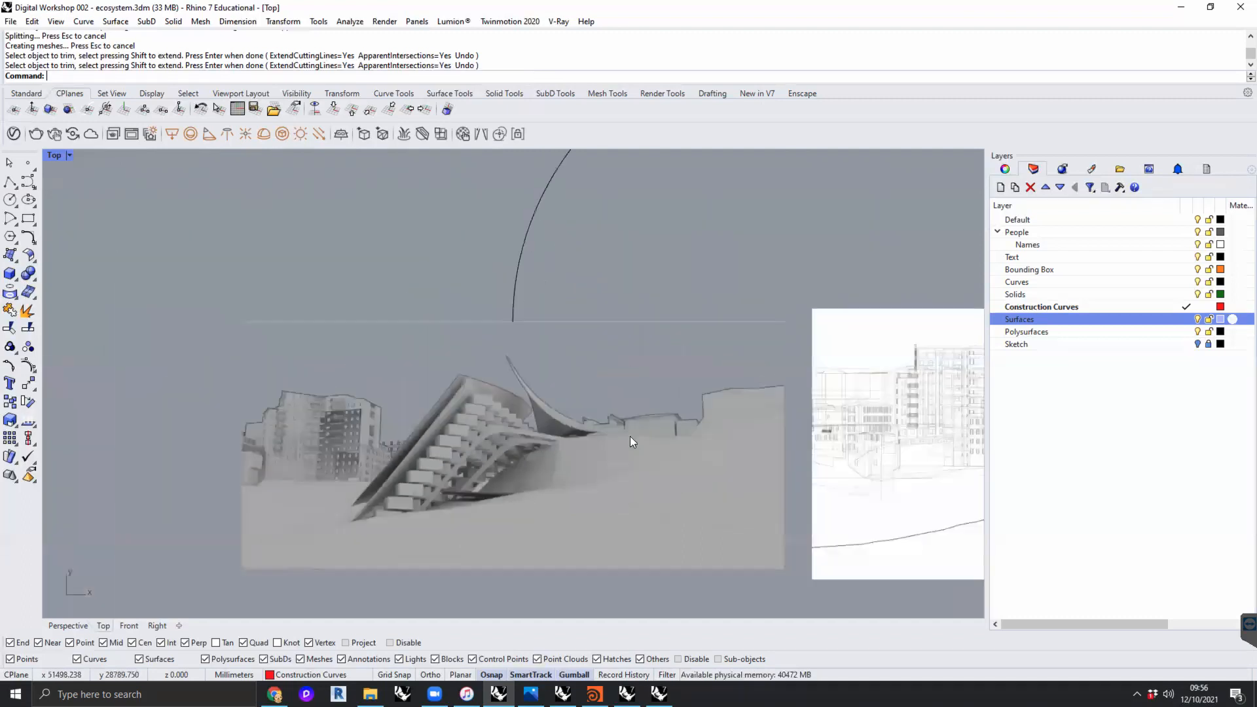
- Examine the line drawing of stacked boxes stepping down the hillside, both up close and as a whole
{"action": "right_click_drag", "start_coordinate": [890, 425], "coordinate": [486, 420]}
{"action": "right_click_drag", "start_coordinate": [676, 445], "coordinate": [579, 453]}
{"action": "scroll", "coordinate": [579, 453], "scroll_direction": "up", "scroll_amount": 10}
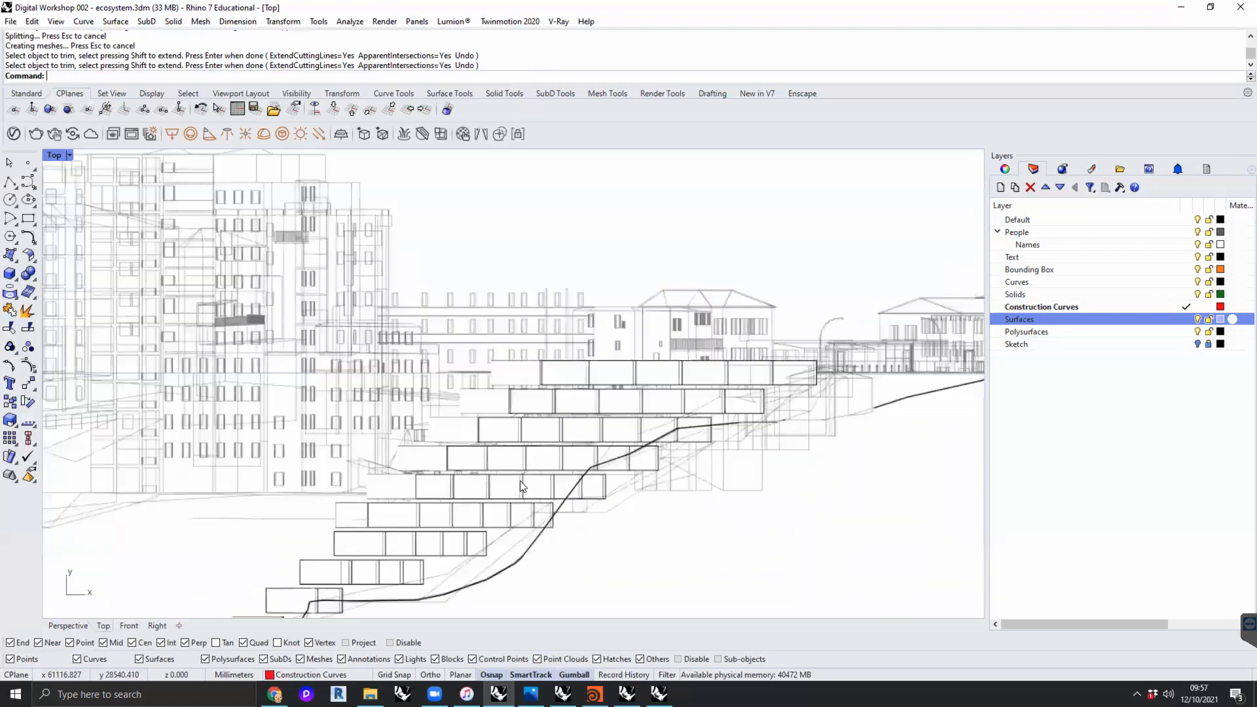
{"action": "scroll", "coordinate": [593, 423], "scroll_direction": "down", "scroll_amount": 8}
{"action": "scroll", "coordinate": [600, 420], "scroll_direction": "up", "scroll_amount": 3}
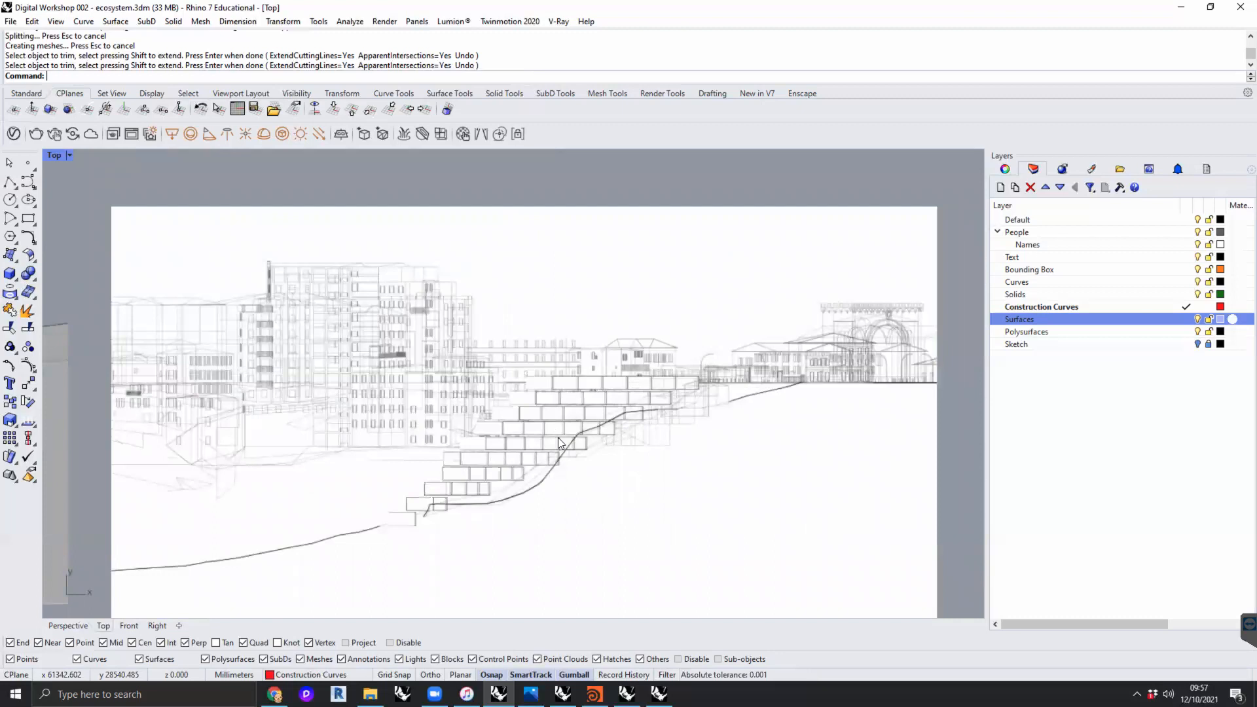
- Inspect the dimensioned line section with stacked modules and diagonal supports, and compare it with the simpler stacked-box drawing
{"action": "right_click_drag", "start_coordinate": [932, 411], "coordinate": [181, 413]}
{"action": "right_click_drag", "start_coordinate": [687, 434], "coordinate": [506, 444]}
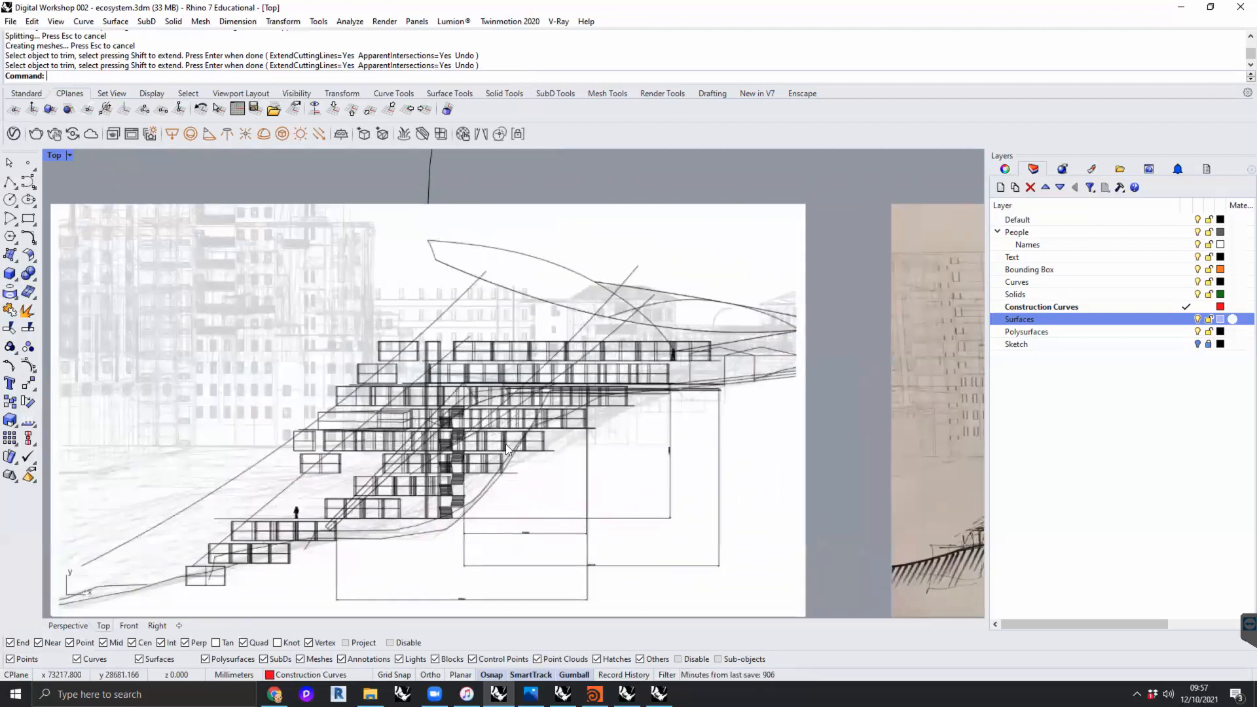
{"action": "scroll", "coordinate": [557, 413], "scroll_direction": "up", "scroll_amount": 4}
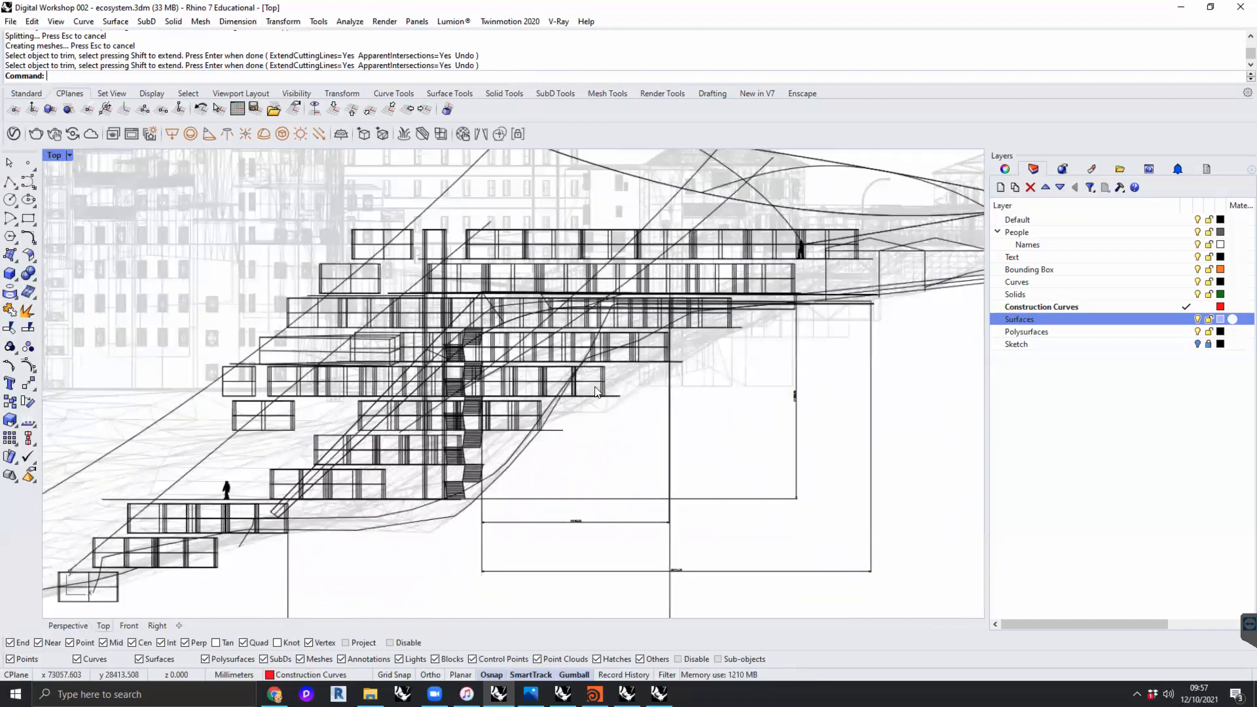
{"action": "scroll", "coordinate": [571, 397], "scroll_direction": "down", "scroll_amount": 5}
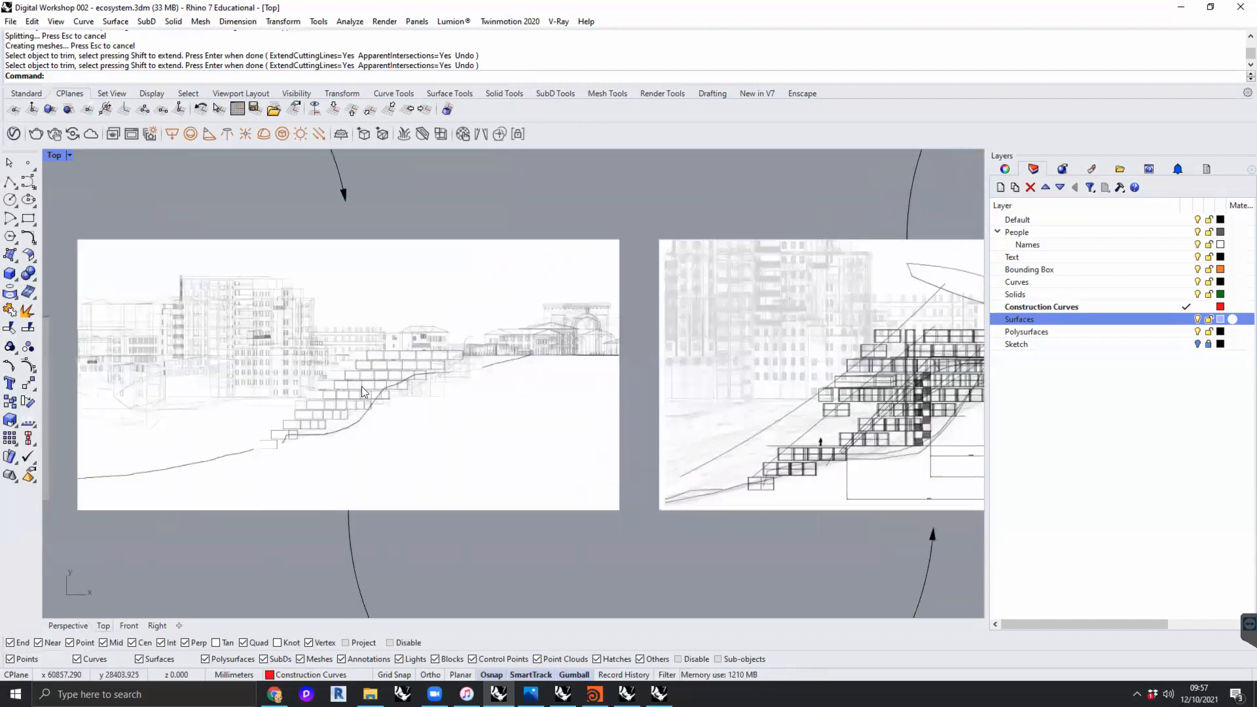
{"action": "scroll", "coordinate": [362, 386], "scroll_direction": "down", "scroll_amount": 2}
- Inspect the bold ink section sketch with hatched ground, checking its terraces, arched support and dimension notes
{"action": "right_click_drag", "start_coordinate": [960, 428], "coordinate": [553, 433]}
{"action": "scroll", "coordinate": [635, 415], "scroll_direction": "up", "scroll_amount": 5}
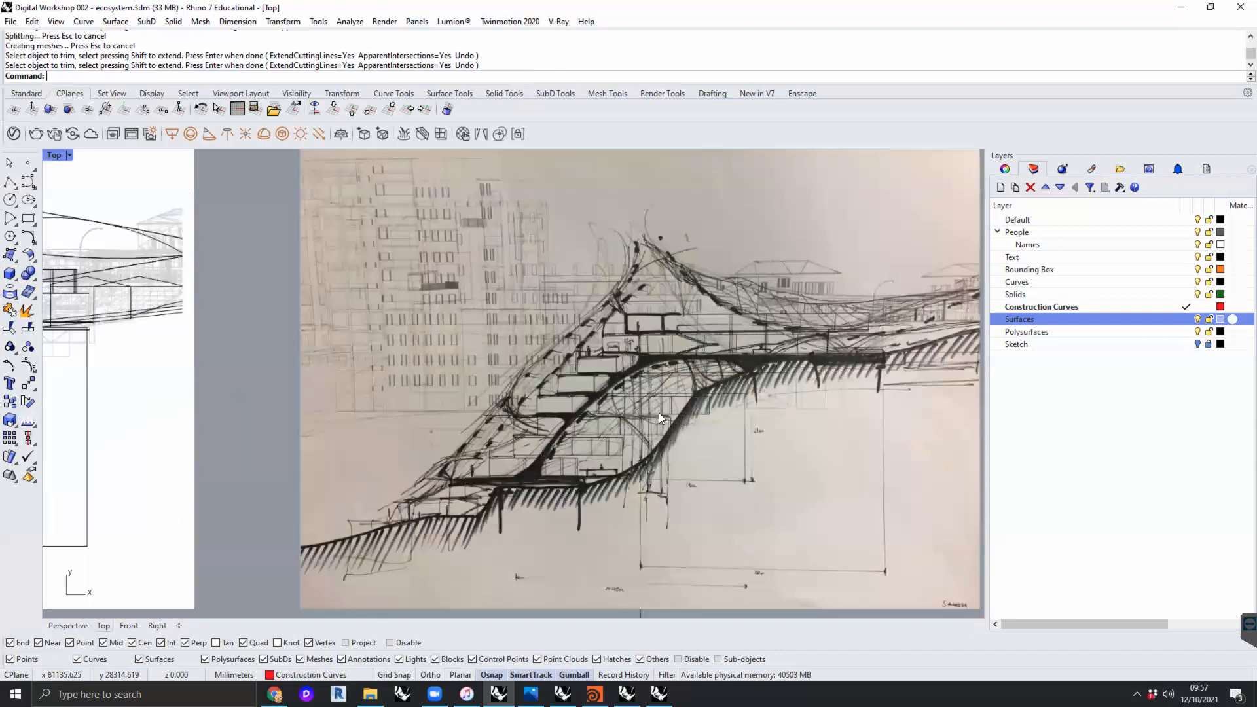
{"action": "scroll", "coordinate": [668, 407], "scroll_direction": "up", "scroll_amount": 4}
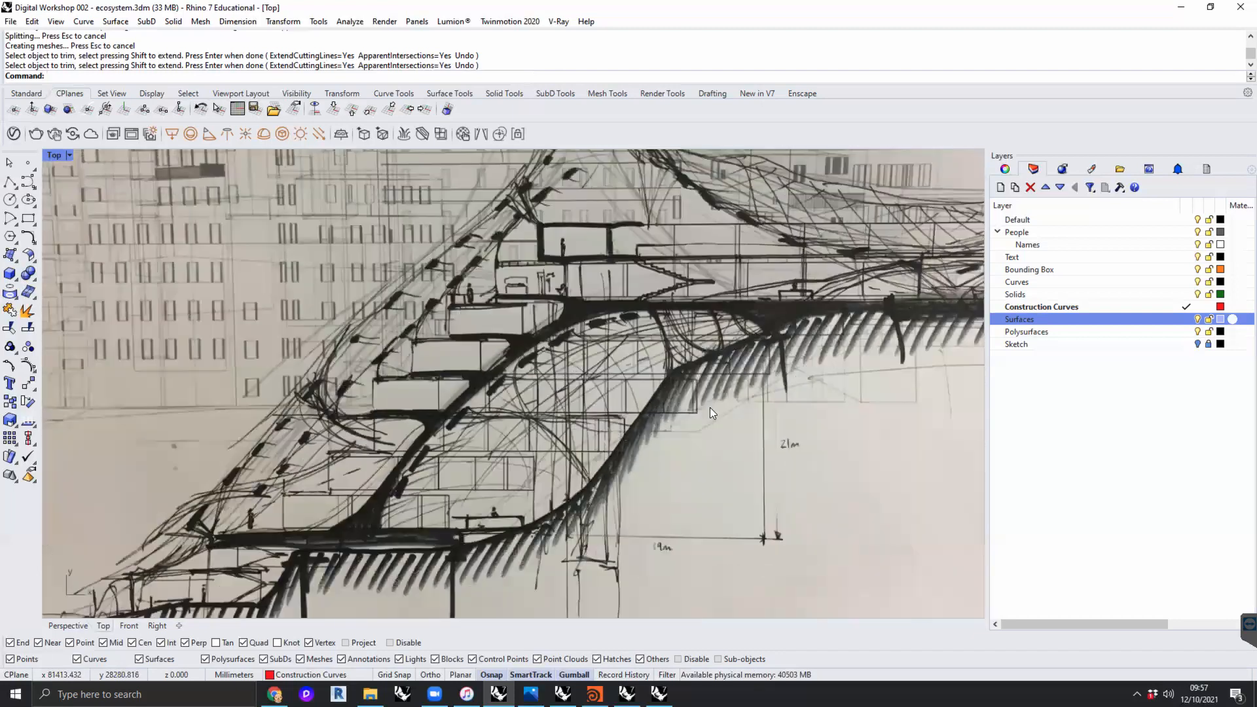
{"action": "scroll", "coordinate": [710, 407], "scroll_direction": "down", "scroll_amount": 2}
- Examine the annotated section sketch with yellow highlights, including its restaurant, lobby and spa levels and the netted canopy
{"action": "mouse_move", "coordinate": [692, 370]}
{"action": "right_mouse_down"}
{"action": "mouse_move", "coordinate": [518, 347]}
{"action": "mouse_move", "coordinate": [60, 365]}
{"action": "right_mouse_up"}
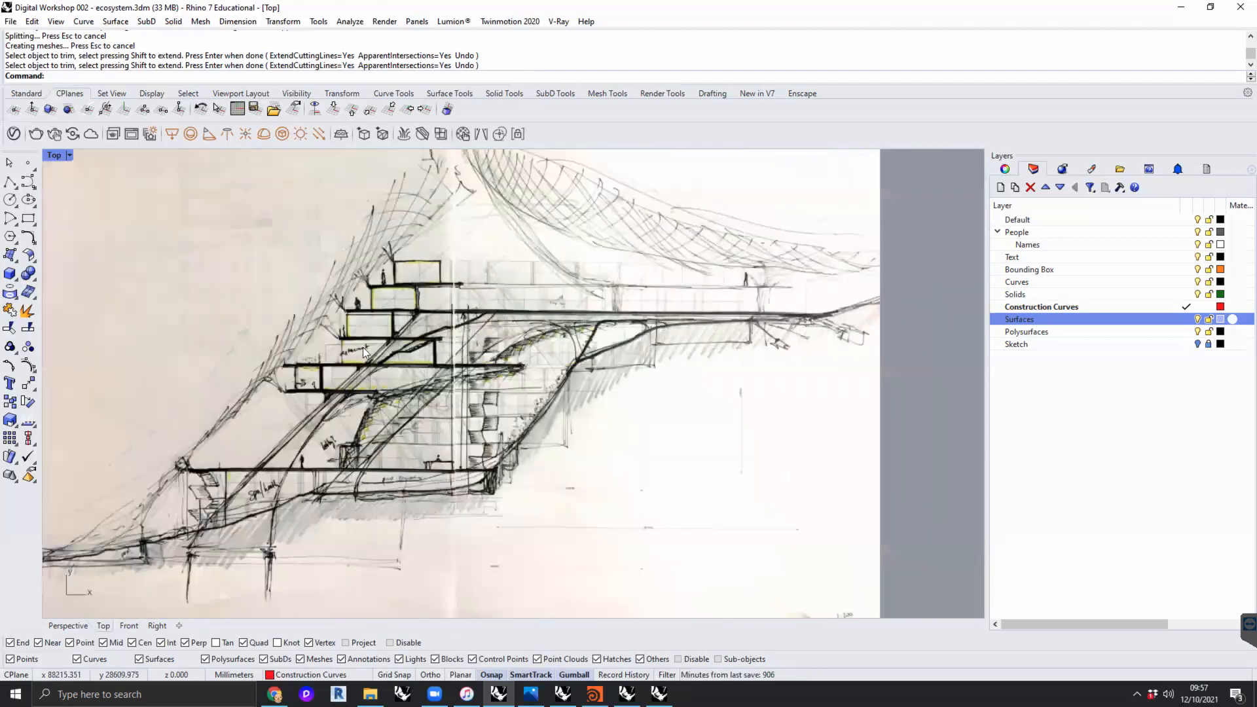
{"action": "scroll", "coordinate": [337, 350], "scroll_direction": "up", "scroll_amount": 2}
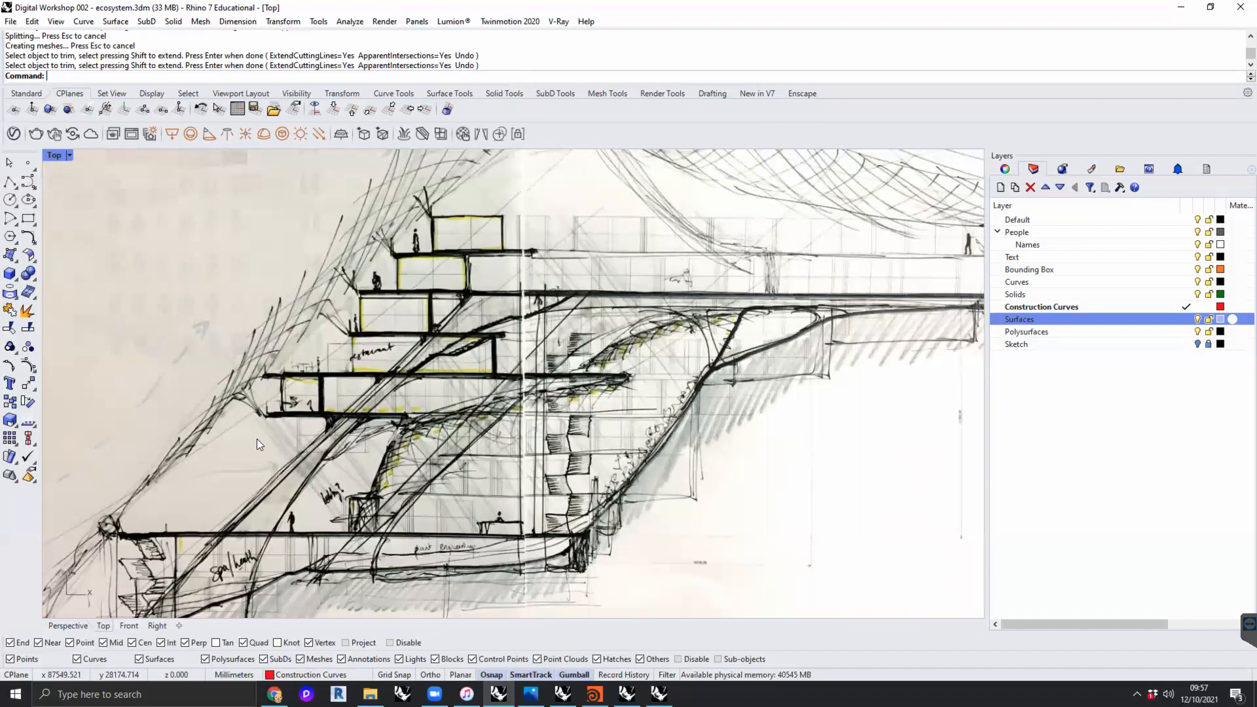
{"action": "scroll", "coordinate": [588, 384], "scroll_direction": "down", "scroll_amount": 2}
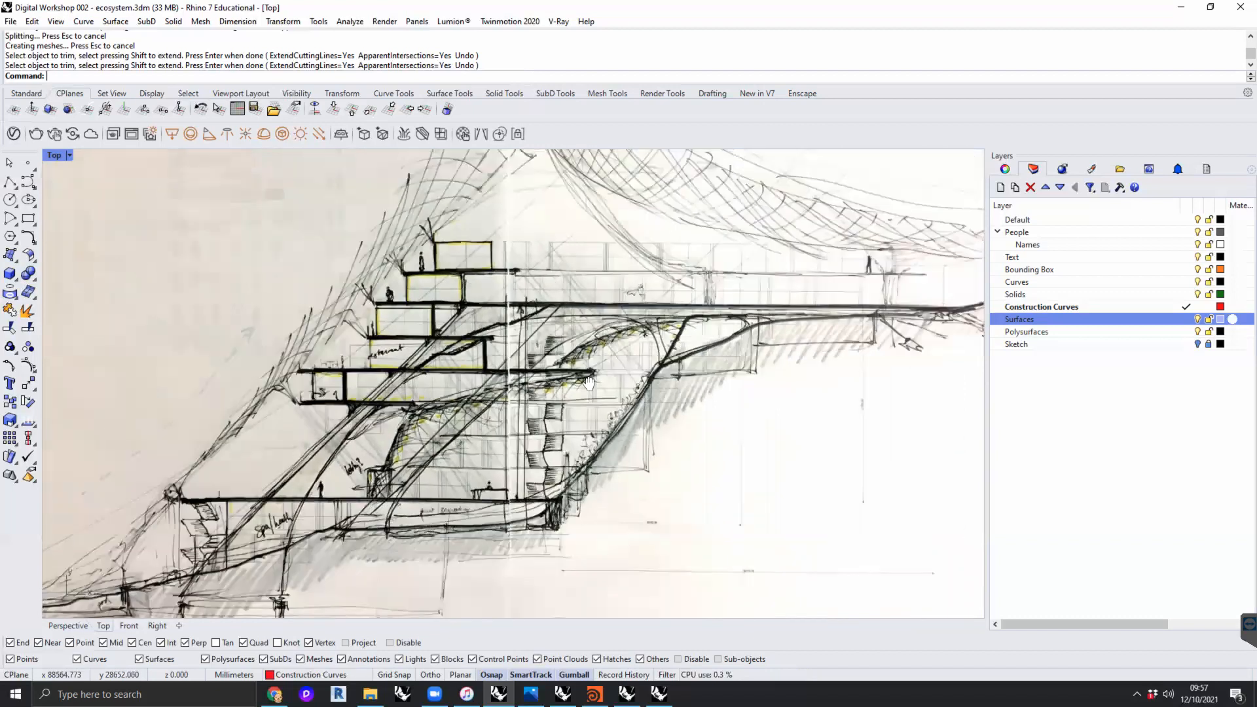
{"action": "right_click_drag", "start_coordinate": [588, 383], "coordinate": [555, 382]}
{"action": "scroll", "coordinate": [554, 382], "scroll_direction": "down", "scroll_amount": 2}
{"action": "right_click_drag", "start_coordinate": [425, 432], "coordinate": [377, 444]}
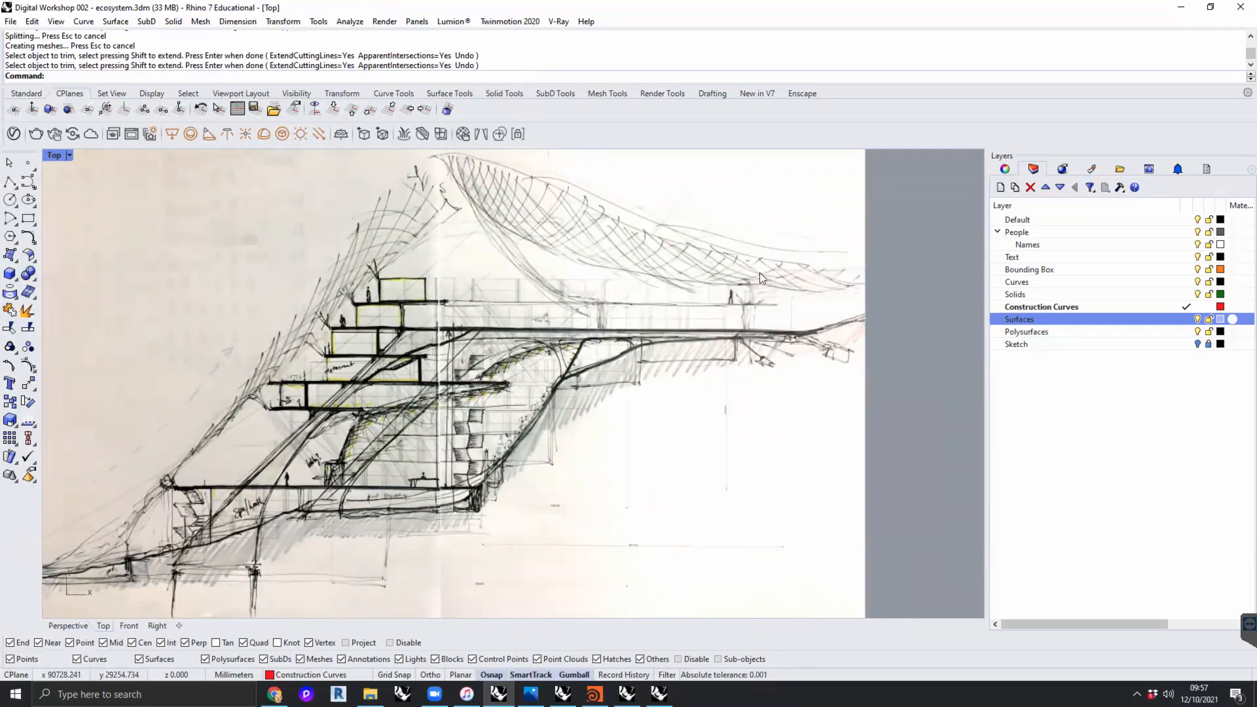
- Compare the two ink section sketches, and survey the whole arrow-linked image sequence
{"action": "scroll", "coordinate": [777, 378], "scroll_direction": "down", "scroll_amount": 8}
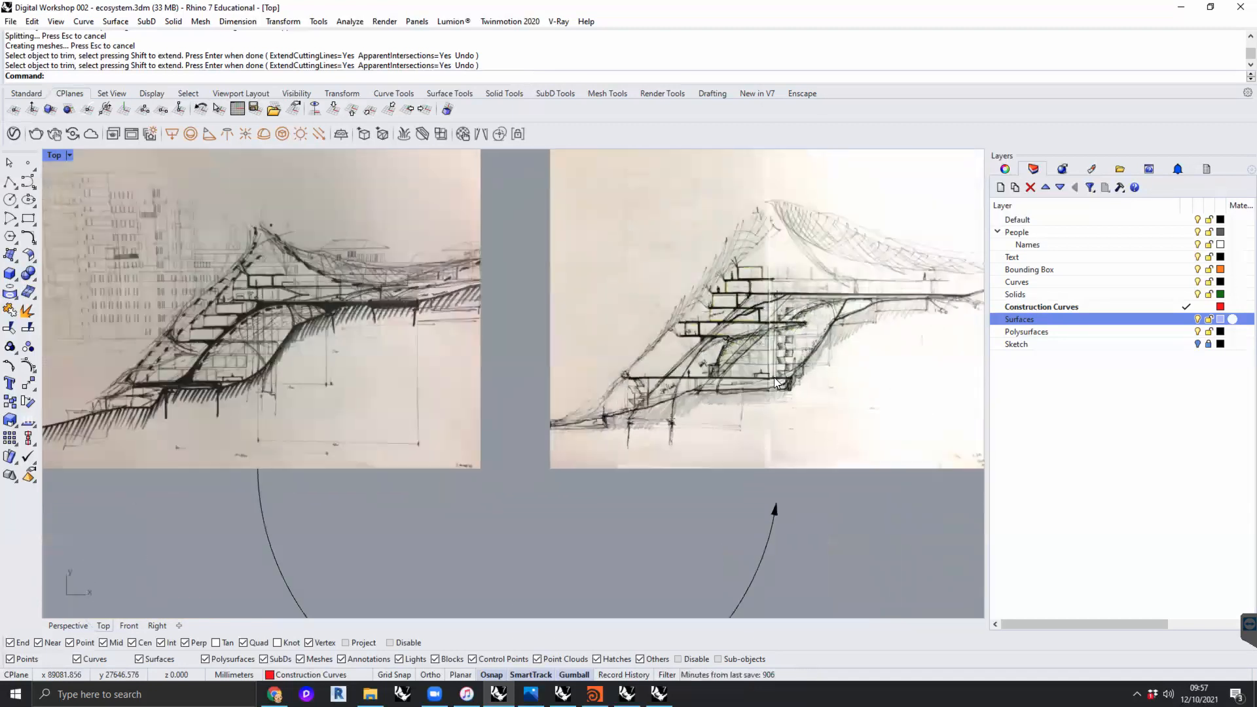
{"action": "right_click_drag", "start_coordinate": [278, 379], "coordinate": [606, 372]}
{"action": "scroll", "coordinate": [606, 373], "scroll_direction": "down", "scroll_amount": 10}
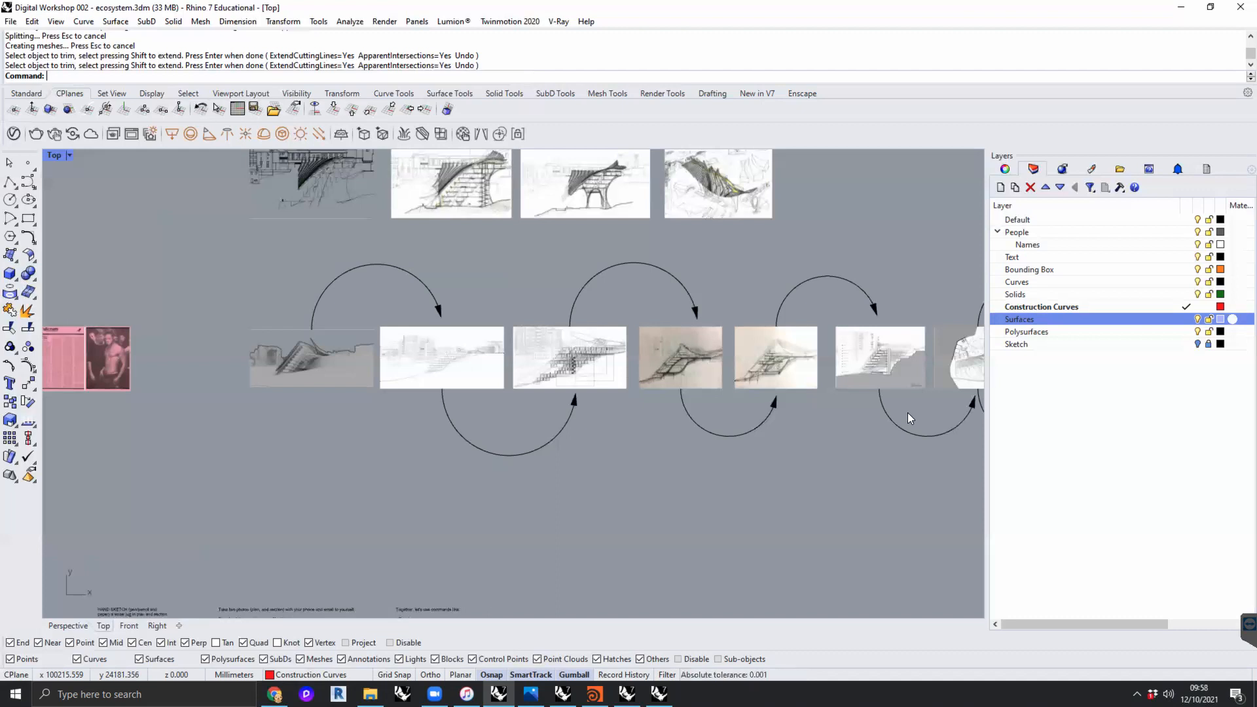
{"action": "right_click_drag", "start_coordinate": [639, 433], "coordinate": [192, 351]}
{"action": "scroll", "coordinate": [341, 394], "scroll_direction": "down", "scroll_amount": 2}
{"action": "scroll", "coordinate": [340, 394], "scroll_direction": "down", "scroll_amount": 2}
{"action": "right_click_drag", "start_coordinate": [341, 394], "coordinate": [431, 398]}
- Compare the yellow-highlighted section sketch with the finished section drawing beside it
{"action": "scroll", "coordinate": [575, 324], "scroll_direction": "up", "scroll_amount": 8}
{"action": "mouse_move", "coordinate": [575, 324]}
{"action": "right_mouse_down"}
{"action": "mouse_move", "coordinate": [758, 342]}
{"action": "mouse_move", "coordinate": [973, 306]}
{"action": "right_mouse_up"}
{"action": "scroll", "coordinate": [664, 330], "scroll_direction": "up", "scroll_amount": 17}
{"action": "right_click_drag", "start_coordinate": [663, 325], "coordinate": [633, 343]}
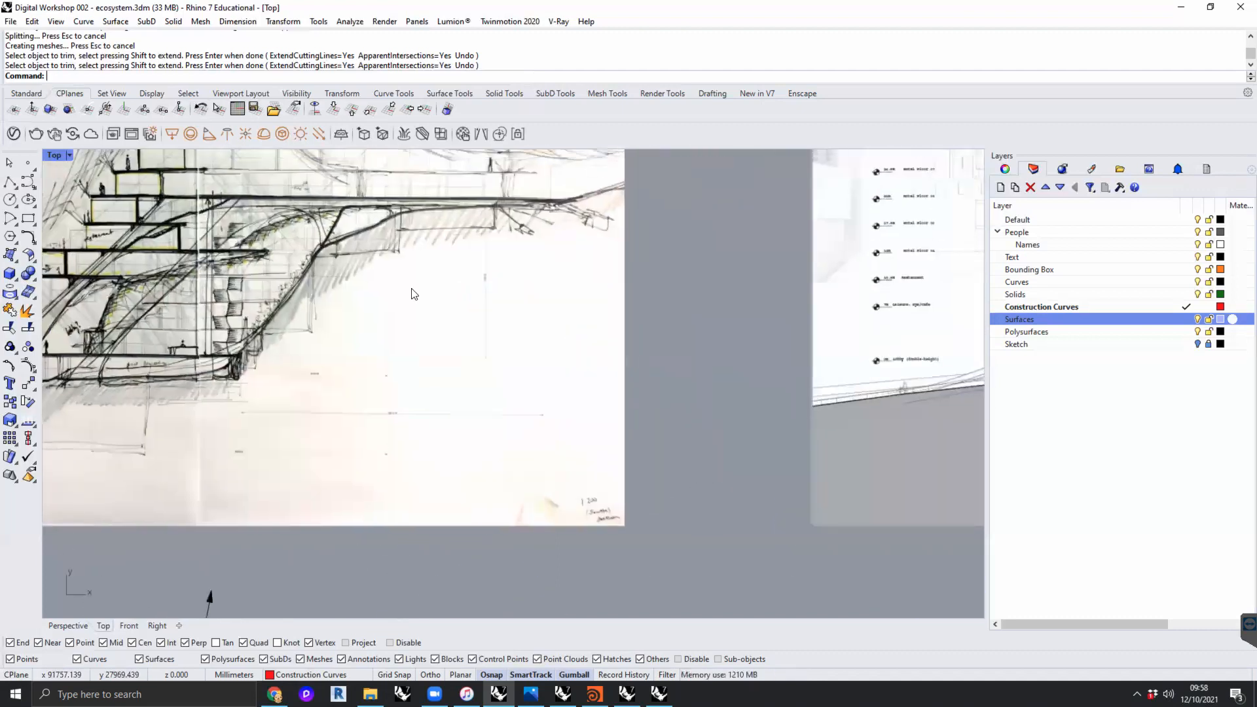
{"action": "scroll", "coordinate": [413, 291], "scroll_direction": "down", "scroll_amount": 6}
{"action": "right_click_drag", "start_coordinate": [334, 286], "coordinate": [252, 295]}
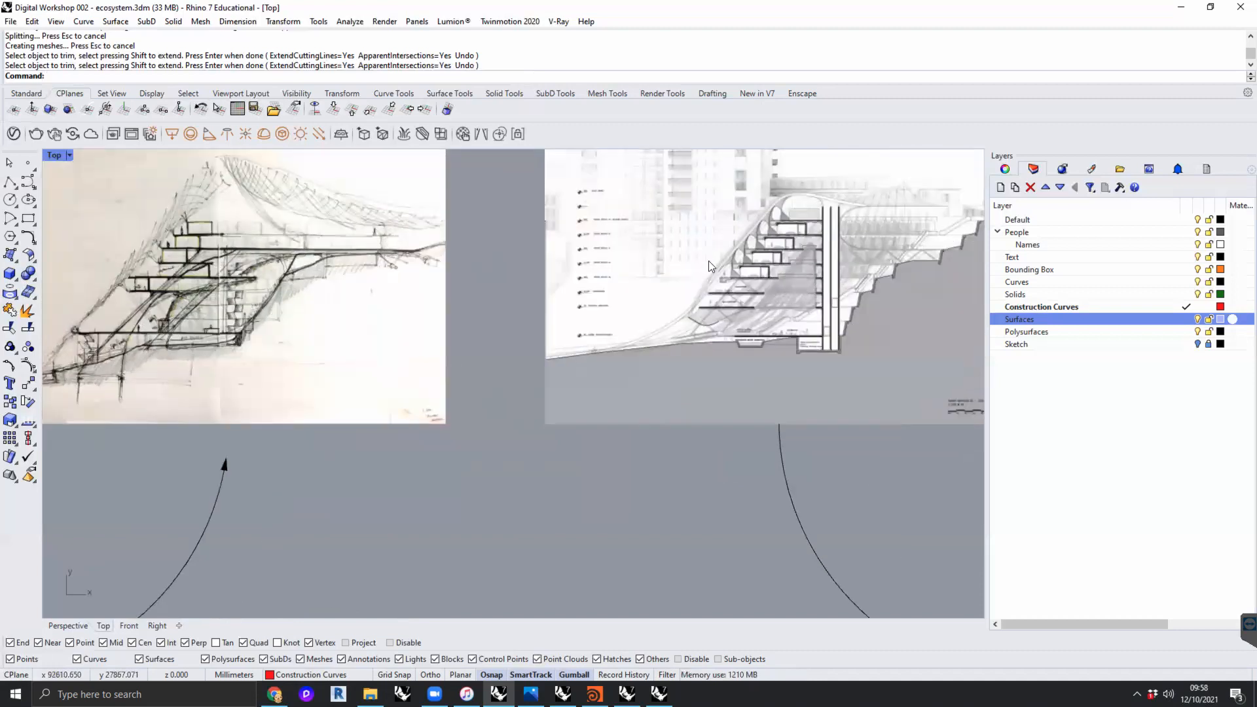
{"action": "scroll", "coordinate": [783, 266], "scroll_direction": "up", "scroll_amount": 4}
{"action": "right_click_drag", "start_coordinate": [779, 273], "coordinate": [604, 344]}
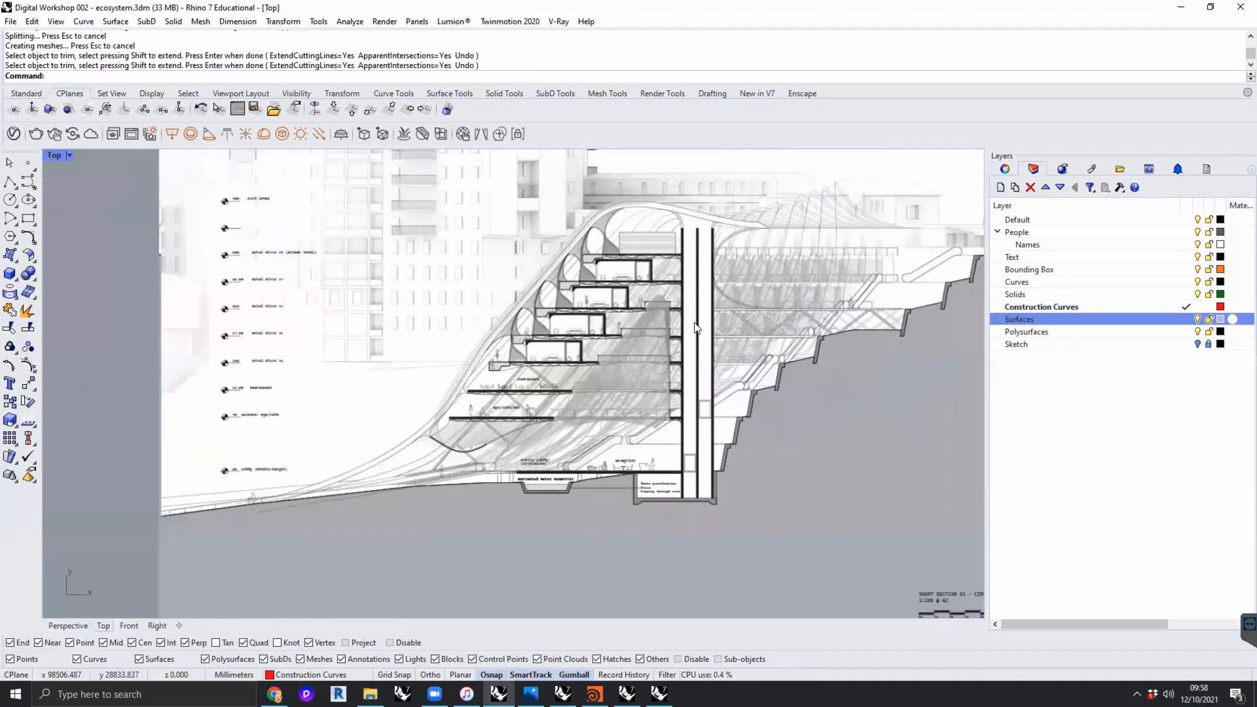
- Inspect the restaurant and lobby levels of the yellow-highlighted sketch up close
{"action": "right_click_drag", "start_coordinate": [618, 370], "coordinate": [939, 387]}
{"action": "scroll", "coordinate": [826, 382], "scroll_direction": "down", "scroll_amount": 2}
{"action": "right_click_drag", "start_coordinate": [288, 388], "coordinate": [379, 390]}
{"action": "scroll", "coordinate": [395, 403], "scroll_direction": "up", "scroll_amount": 6}
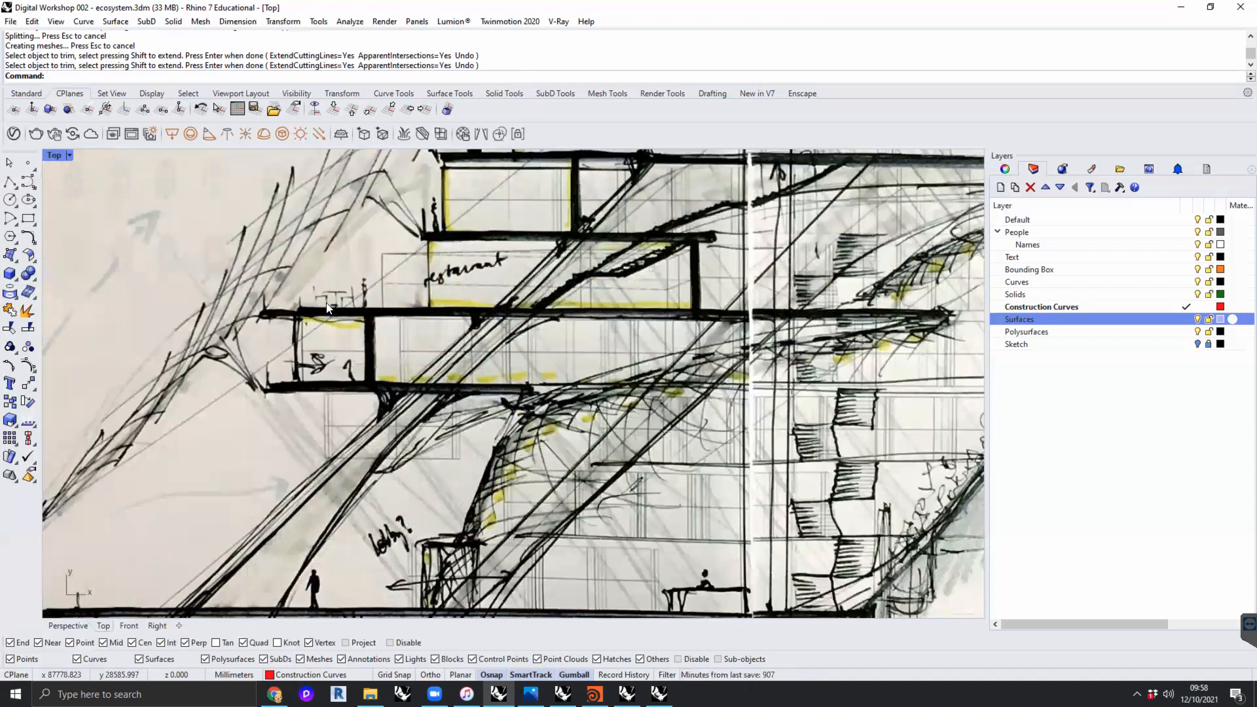
{"action": "scroll", "coordinate": [652, 327], "scroll_direction": "down", "scroll_amount": 4}
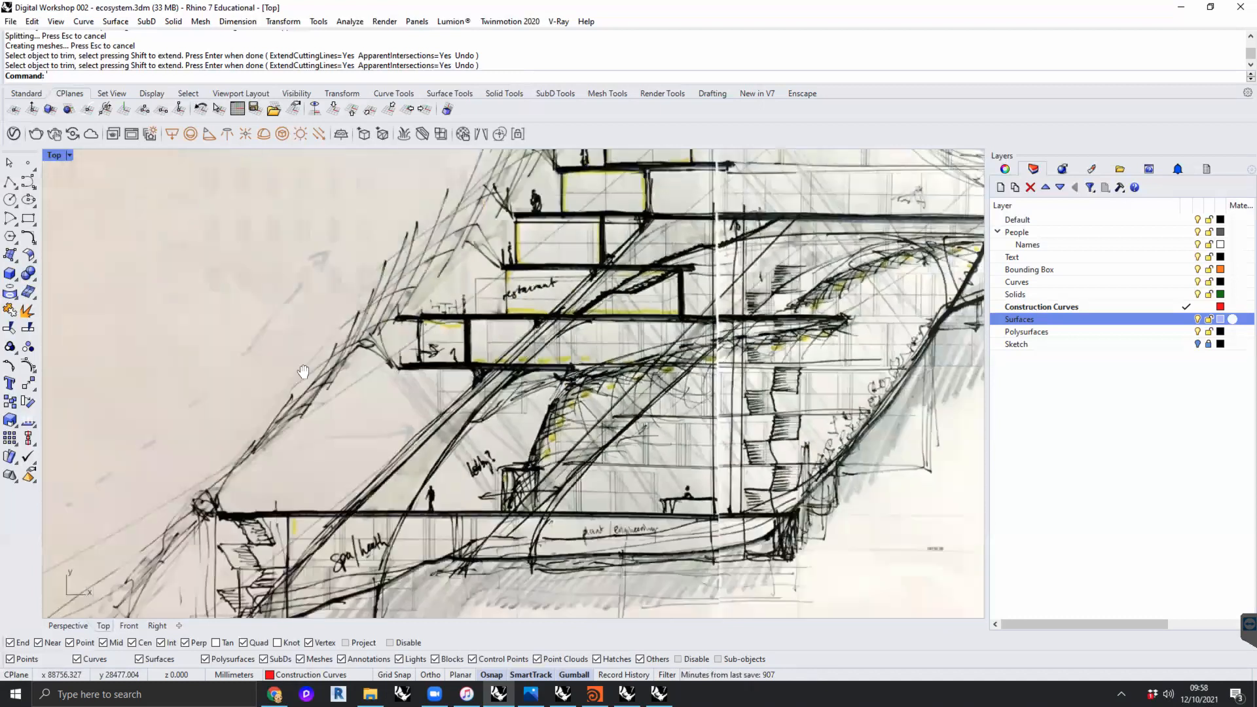
- Inspect the lowest hotel room module and its balcony planter in the finished section drawing
{"action": "right_click_drag", "start_coordinate": [655, 329], "coordinate": [158, 334]}
{"action": "right_click_drag", "start_coordinate": [831, 332], "coordinate": [359, 347]}
{"action": "right_click_drag", "start_coordinate": [681, 353], "coordinate": [56, 365]}
{"action": "right_click_drag", "start_coordinate": [640, 358], "coordinate": [91, 357]}
{"action": "right_click_drag", "start_coordinate": [607, 412], "coordinate": [593, 422]}
{"action": "scroll", "coordinate": [400, 363], "scroll_direction": "up", "scroll_amount": 15}
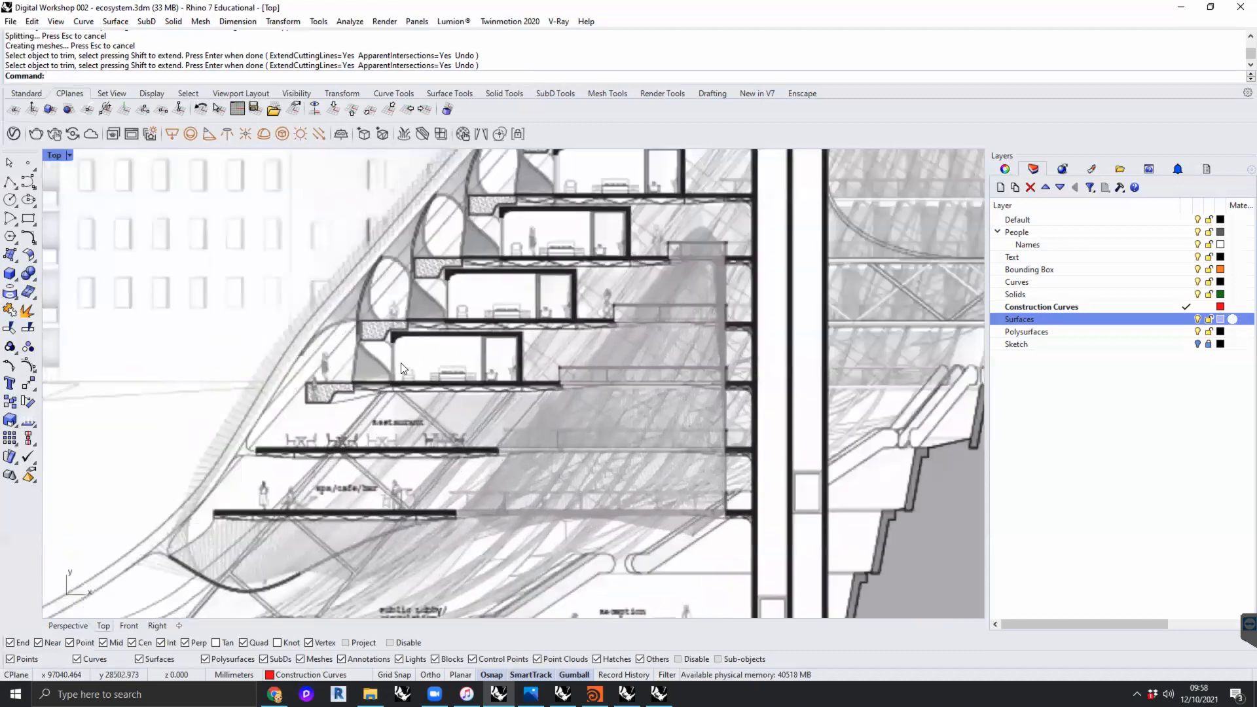
{"action": "right_click_drag", "start_coordinate": [465, 438], "coordinate": [476, 459]}
{"action": "right_click_drag", "start_coordinate": [330, 437], "coordinate": [352, 497]}
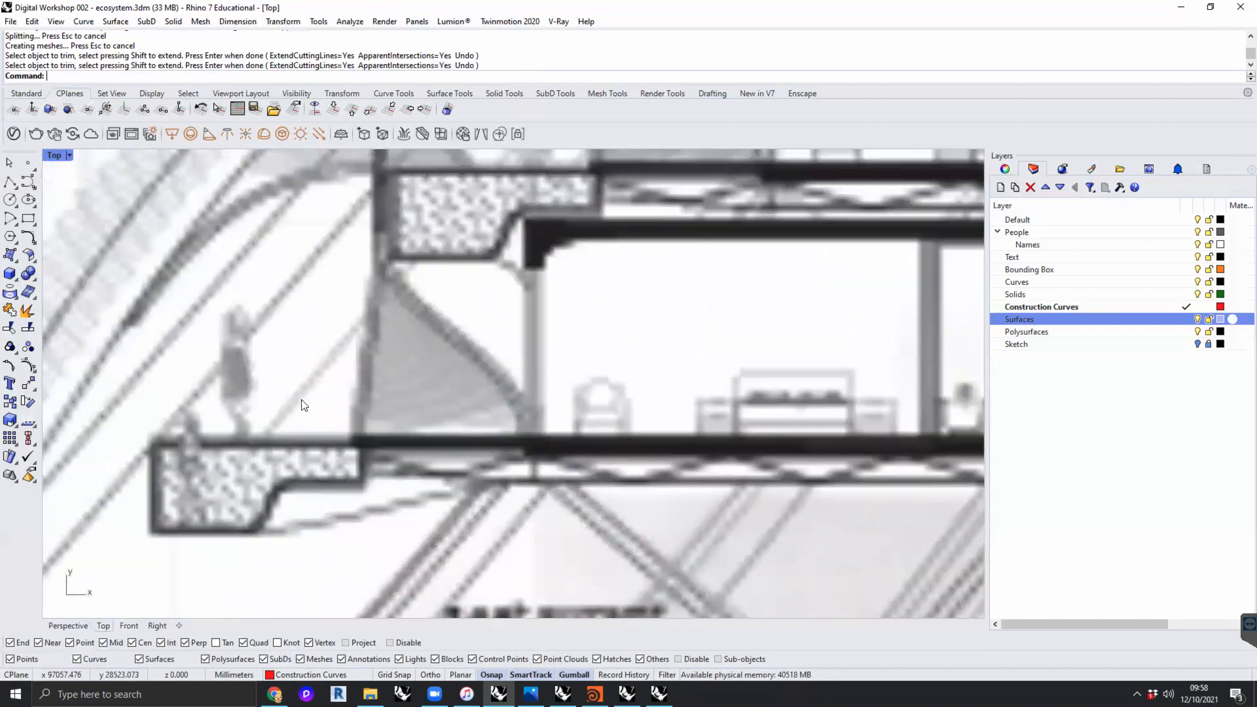
- Examine how the room modules and planters step up the terraces of the finished section drawing
{"action": "scroll", "coordinate": [302, 400], "scroll_direction": "down", "scroll_amount": 6}
{"action": "right_click_drag", "start_coordinate": [386, 337], "coordinate": [369, 403]}
{"action": "scroll", "coordinate": [519, 238], "scroll_direction": "down", "scroll_amount": 4}
{"action": "right_click_drag", "start_coordinate": [510, 287], "coordinate": [468, 311]}
{"action": "right_click_drag", "start_coordinate": [586, 285], "coordinate": [544, 297]}
{"action": "right_click_drag", "start_coordinate": [702, 260], "coordinate": [595, 282]}
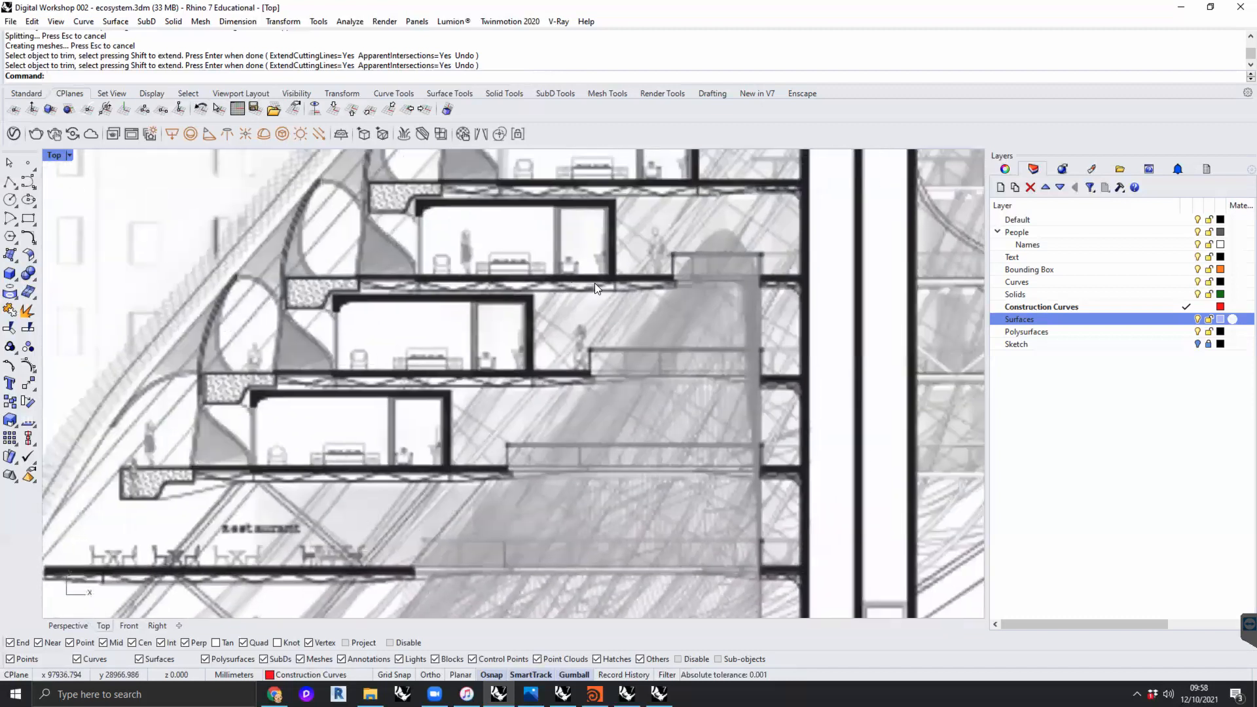
- View the finished section as a whole, from the curved canopy and vertical core to the stepped ground
{"action": "scroll", "coordinate": [573, 286], "scroll_direction": "down", "scroll_amount": 4}
{"action": "right_click_drag", "start_coordinate": [672, 317], "coordinate": [411, 362]}
{"action": "scroll", "coordinate": [501, 333], "scroll_direction": "down", "scroll_amount": 3}
{"action": "scroll", "coordinate": [411, 362], "scroll_direction": "down", "scroll_amount": 3}
{"action": "right_click_drag", "start_coordinate": [565, 364], "coordinate": [528, 359]}
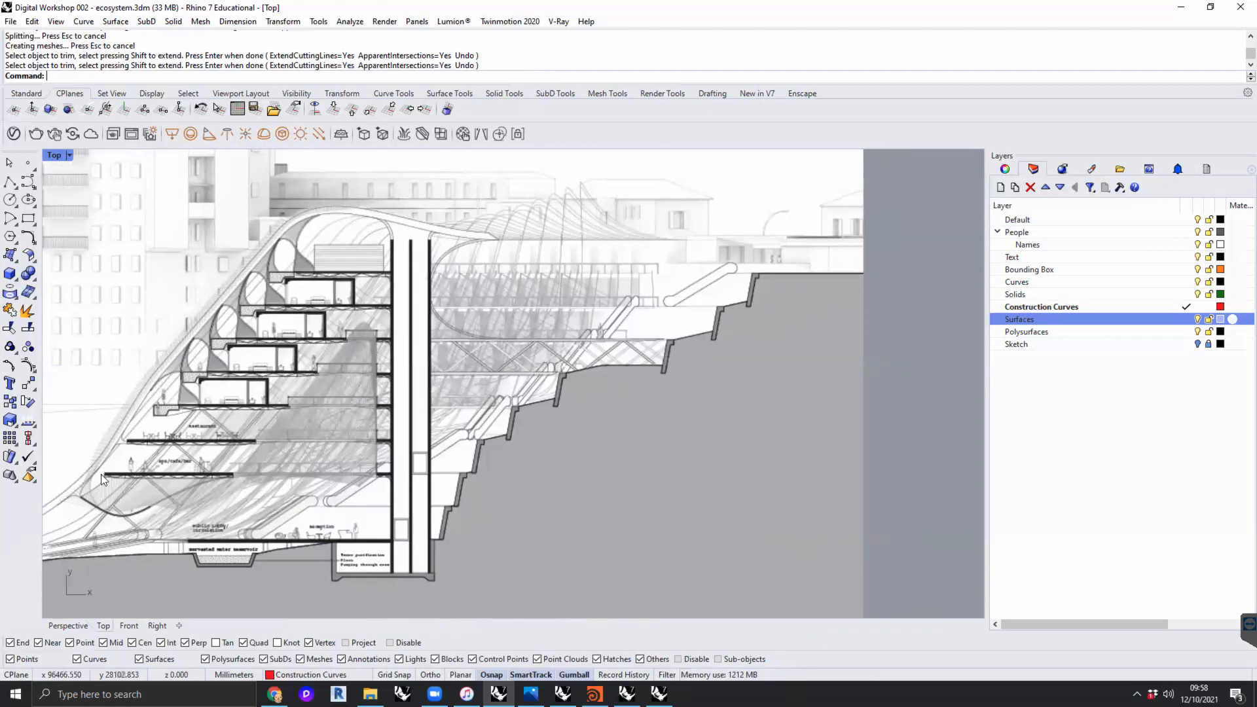
{"action": "scroll", "coordinate": [272, 380], "scroll_direction": "down", "scroll_amount": 6}
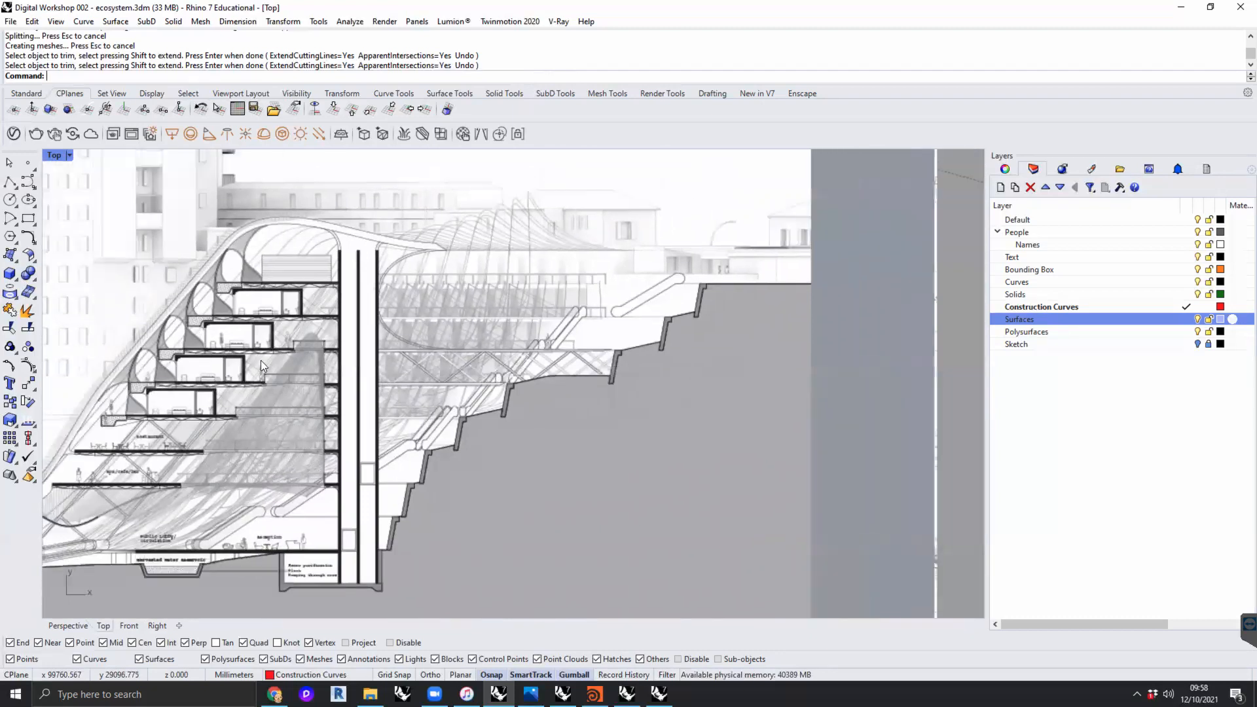
- Examine the floor plan's lobby, escalator and offices up close, and view the whole plan in its sequence
{"action": "scroll", "coordinate": [365, 372], "scroll_direction": "up", "scroll_amount": 6}
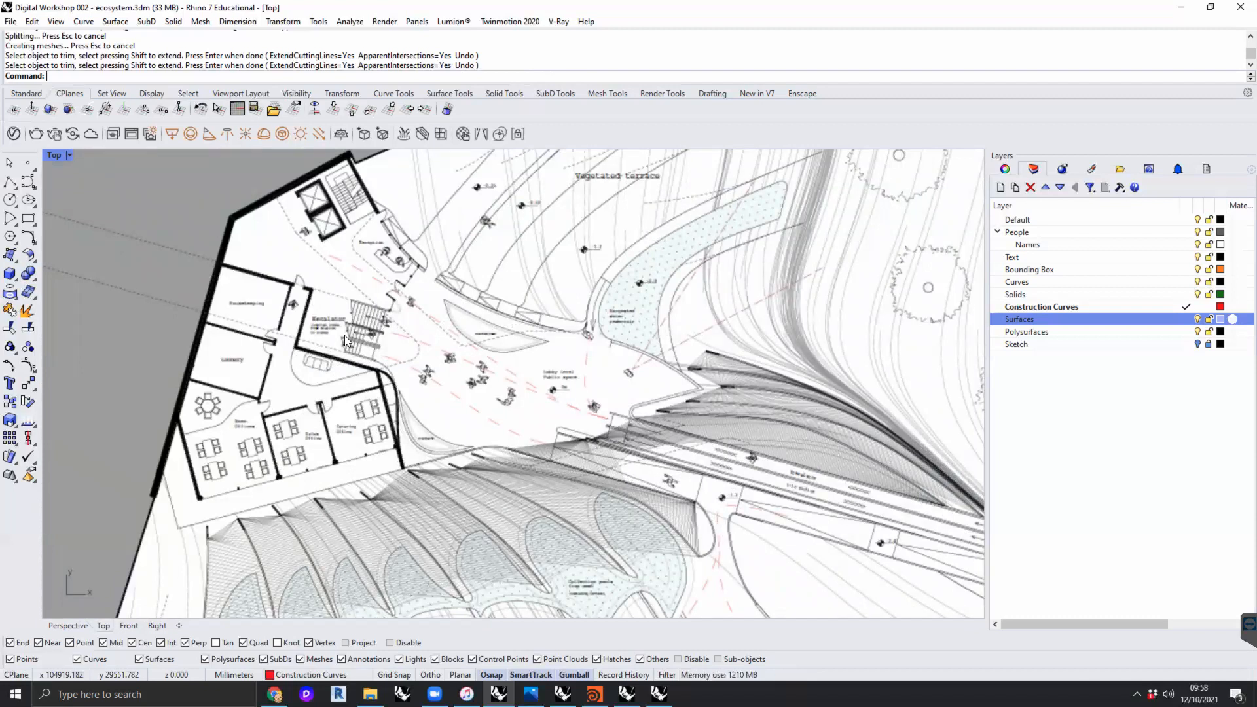
{"action": "scroll", "coordinate": [530, 328], "scroll_direction": "down", "scroll_amount": 10}
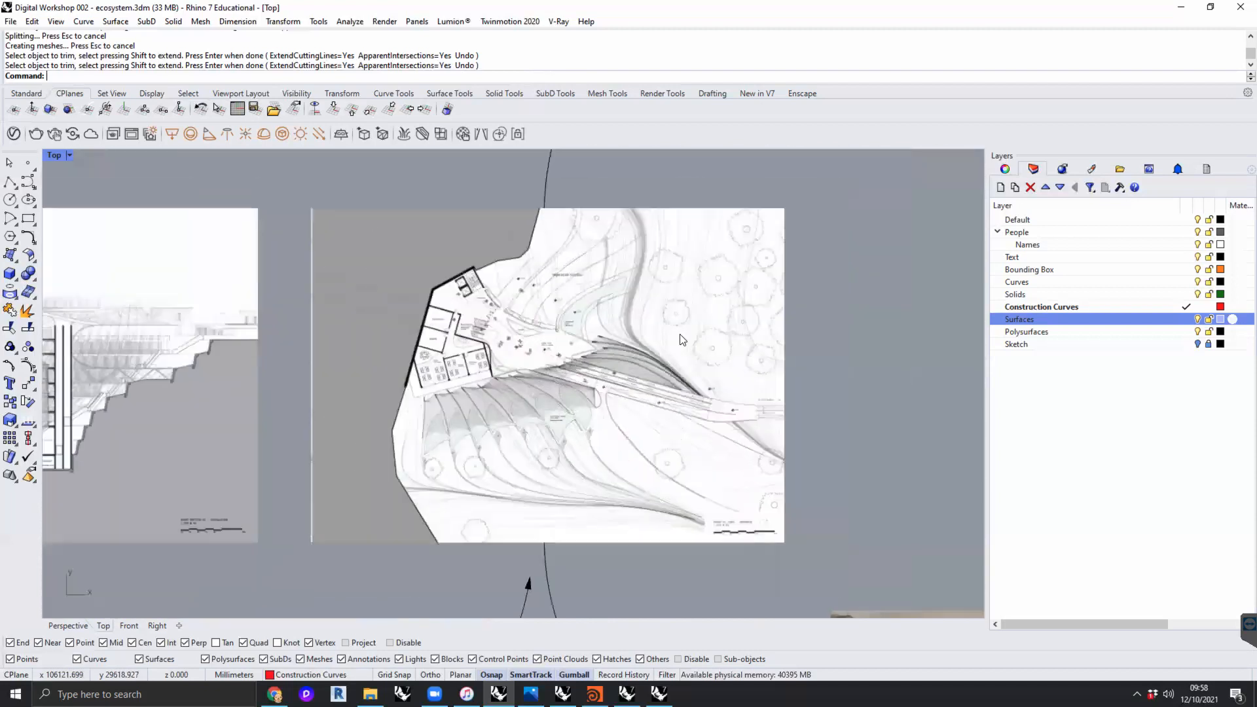
{"action": "right_click_drag", "start_coordinate": [780, 343], "coordinate": [269, 345]}
{"action": "scroll", "coordinate": [278, 343], "scroll_direction": "down", "scroll_amount": 6}
- View the hazy landscape render of the ribbed building on the wooded hillside up close
{"action": "right_click_drag", "start_coordinate": [386, 367], "coordinate": [497, 366]}
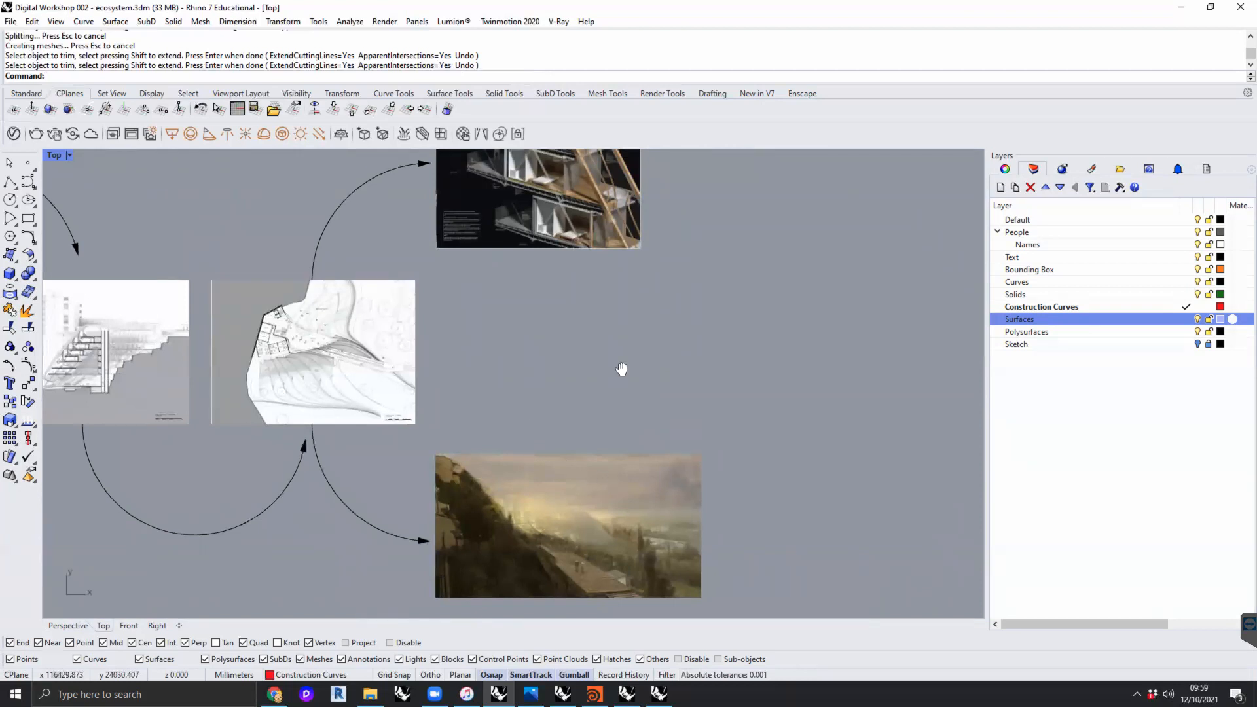
{"action": "scroll", "coordinate": [576, 387], "scroll_direction": "up", "scroll_amount": 10}
{"action": "scroll", "coordinate": [592, 347], "scroll_direction": "up", "scroll_amount": 8}
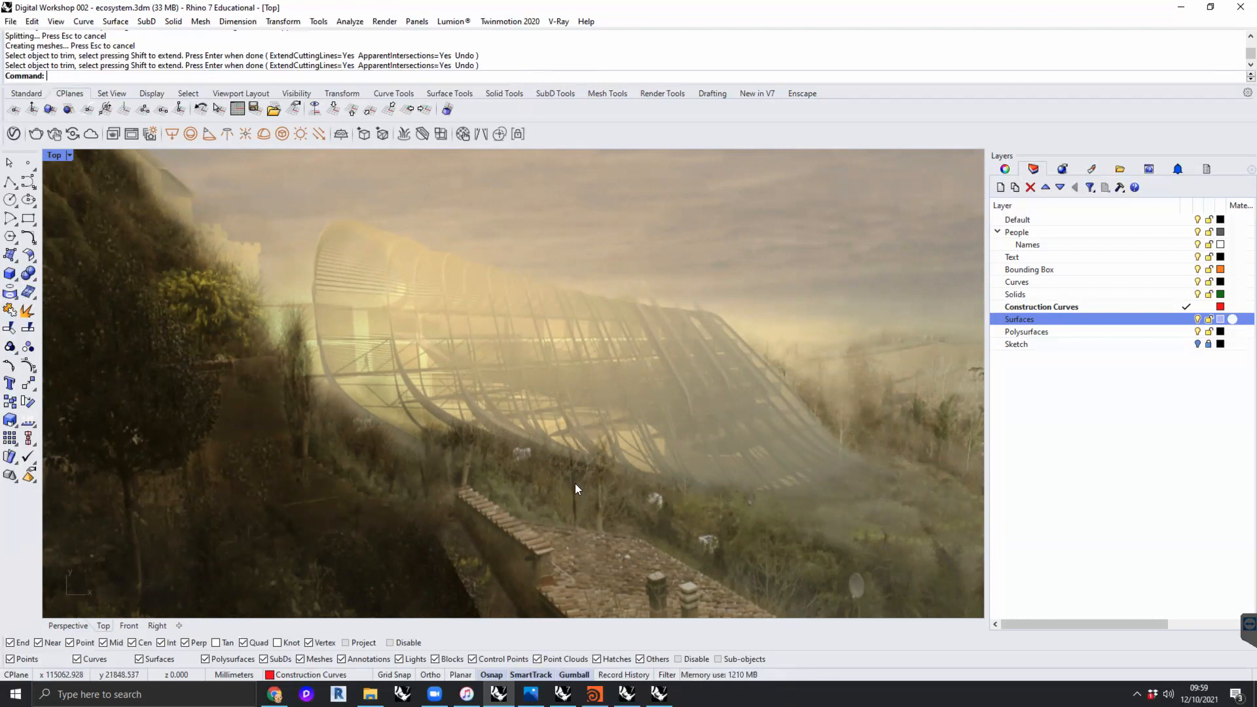
- Inspect the annotated cutaway render of the room modules, timber beams and steel floor trusses
{"action": "scroll", "coordinate": [607, 350], "scroll_direction": "down", "scroll_amount": 8}
{"action": "right_click_drag", "start_coordinate": [606, 351], "coordinate": [623, 521]}
{"action": "scroll", "coordinate": [623, 522], "scroll_direction": "down", "scroll_amount": 6}
{"action": "right_click_drag", "start_coordinate": [665, 244], "coordinate": [657, 426]}
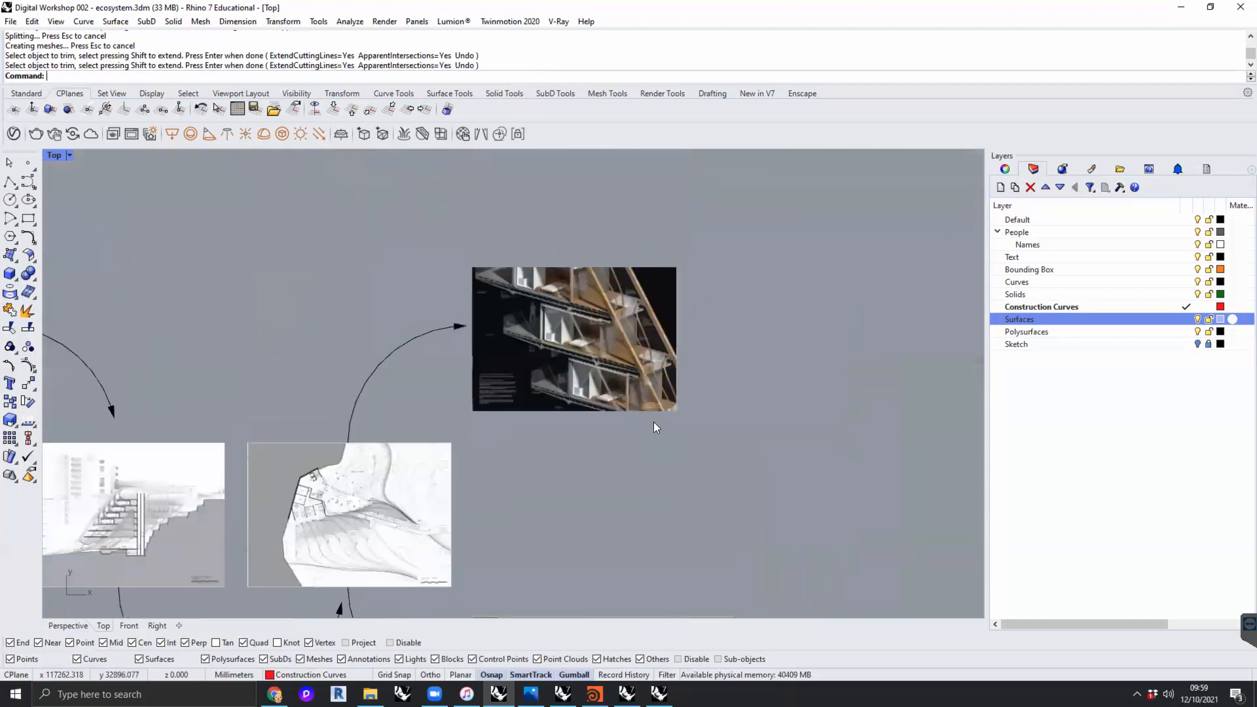
{"action": "scroll", "coordinate": [605, 337], "scroll_direction": "up", "scroll_amount": 6}
{"action": "scroll", "coordinate": [580, 350], "scroll_direction": "up", "scroll_amount": 2}
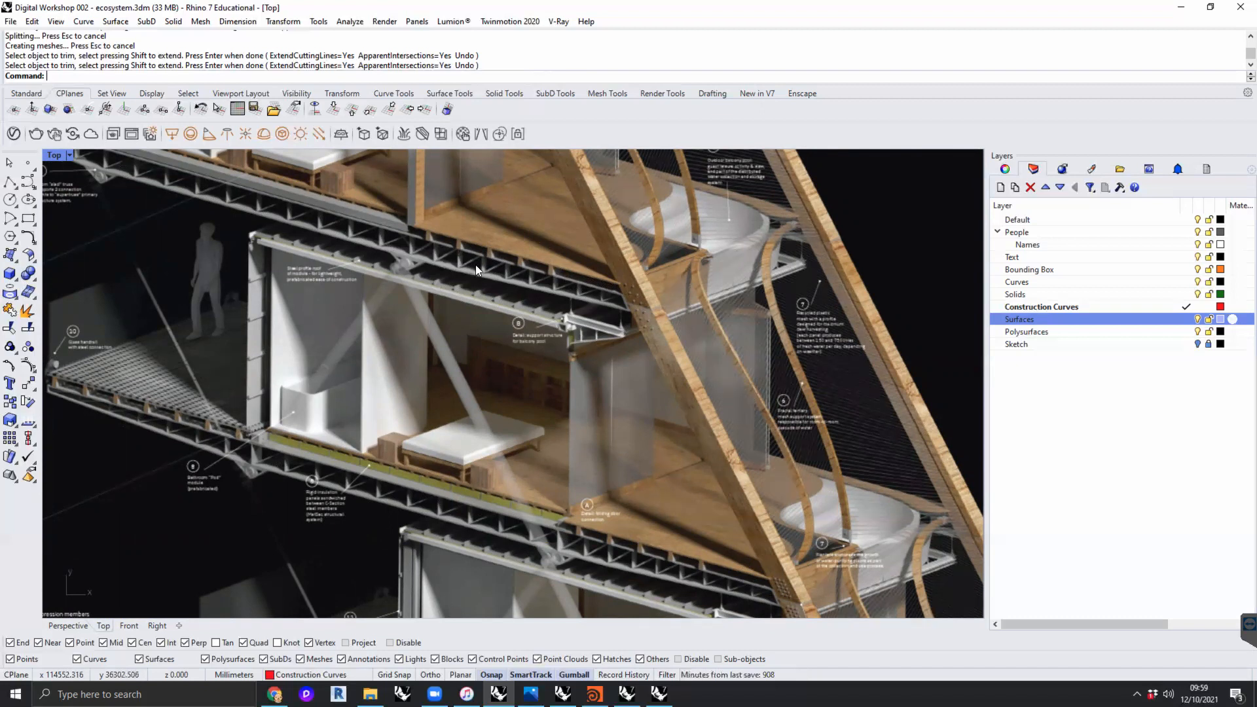
- Return to the landscape render and inspect the ribbed canopy's open end above the trees
{"action": "scroll", "coordinate": [478, 262], "scroll_direction": "down", "scroll_amount": 3}
{"action": "scroll", "coordinate": [562, 273], "scroll_direction": "down", "scroll_amount": 8}
{"action": "mouse_move", "coordinate": [592, 354]}
{"action": "right_mouse_down"}
{"action": "mouse_move", "coordinate": [595, 275]}
{"action": "mouse_move", "coordinate": [568, 124]}
{"action": "right_mouse_up"}
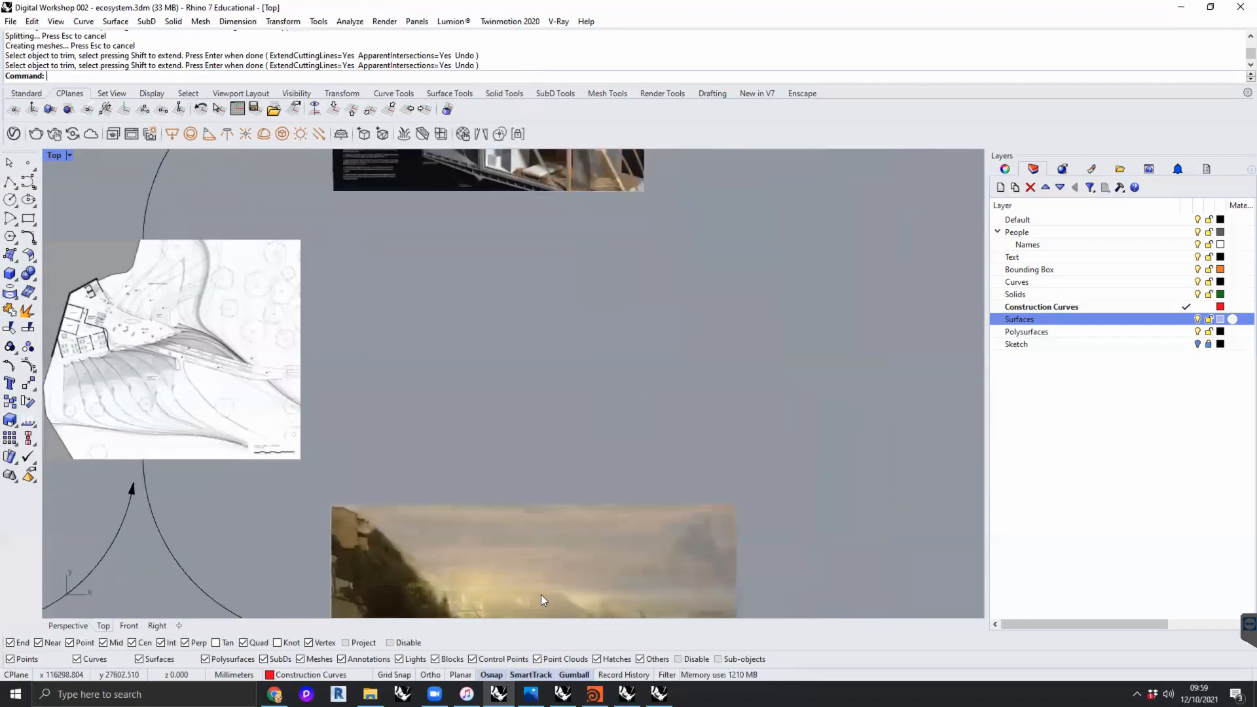
{"action": "right_click_drag", "start_coordinate": [541, 595], "coordinate": [524, 441]}
{"action": "scroll", "coordinate": [477, 458], "scroll_direction": "up", "scroll_amount": 4}
{"action": "scroll", "coordinate": [454, 438], "scroll_direction": "up", "scroll_amount": 4}
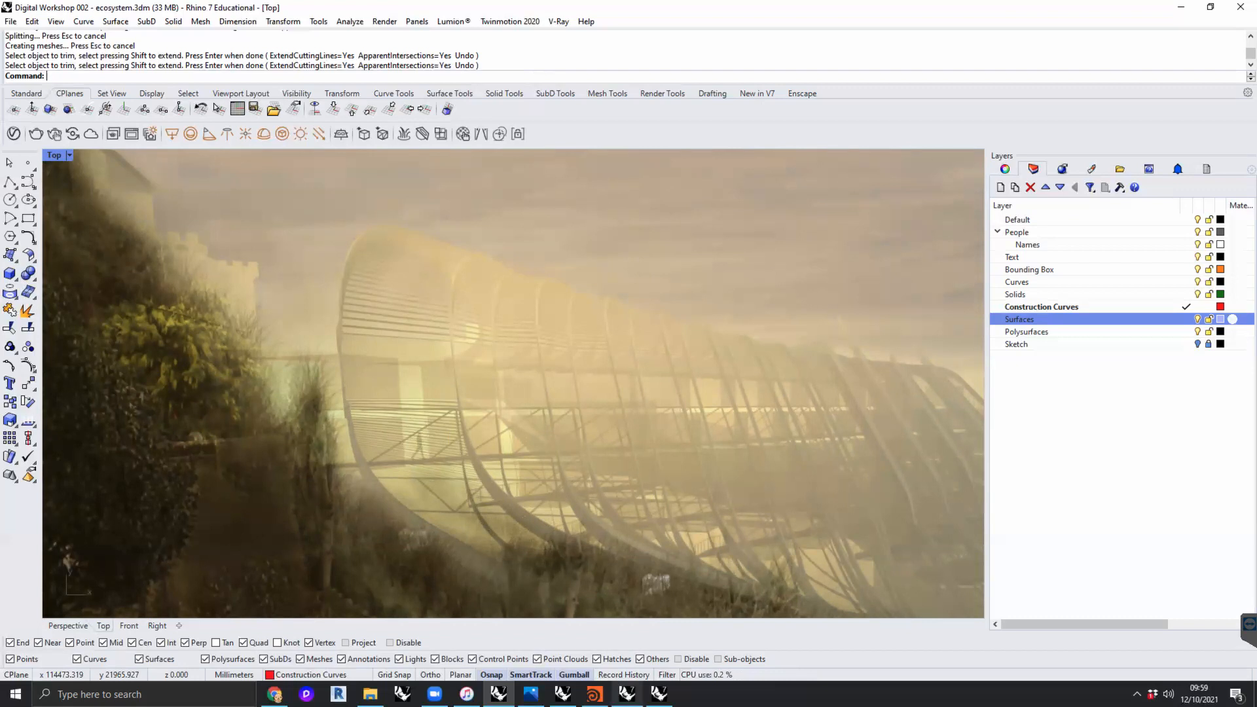
- Switch to the open model "1-20 model 053a HC.3dm" and examine its stepped room modules in the parallel cakeslice view
{"action": "left_click", "coordinate": [626, 694]}
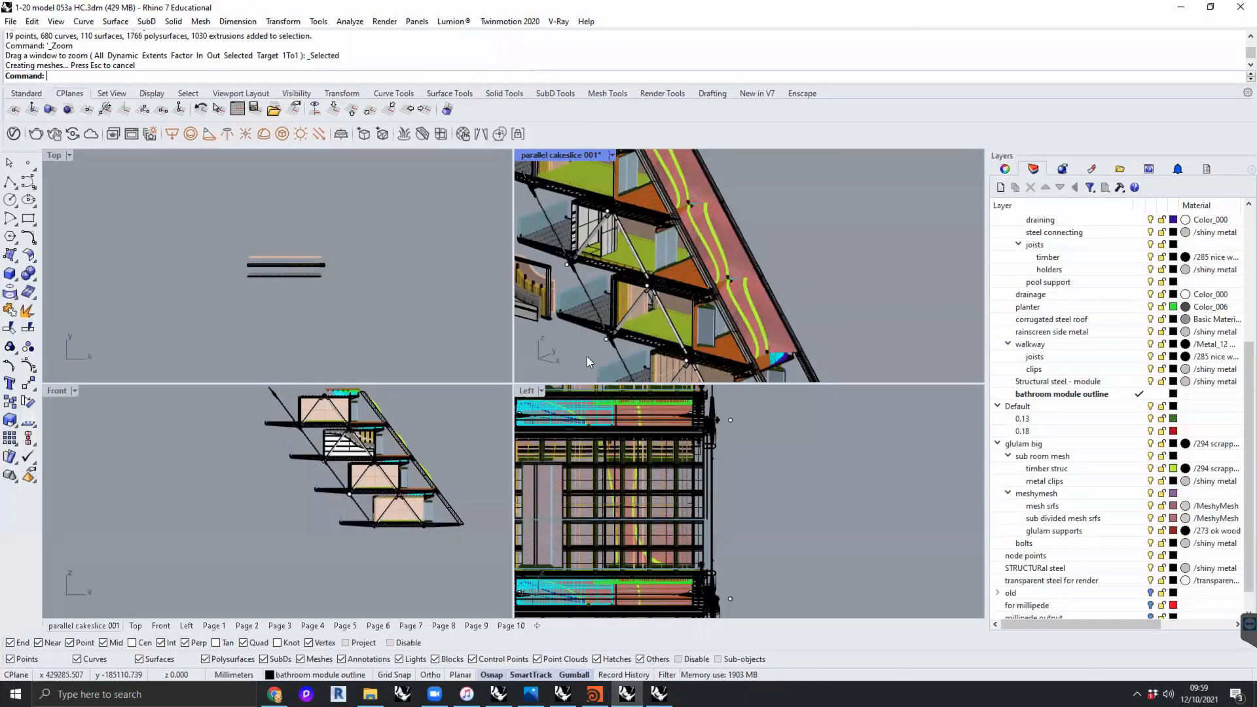
{"action": "scroll", "coordinate": [713, 232], "scroll_direction": "down", "scroll_amount": 5}
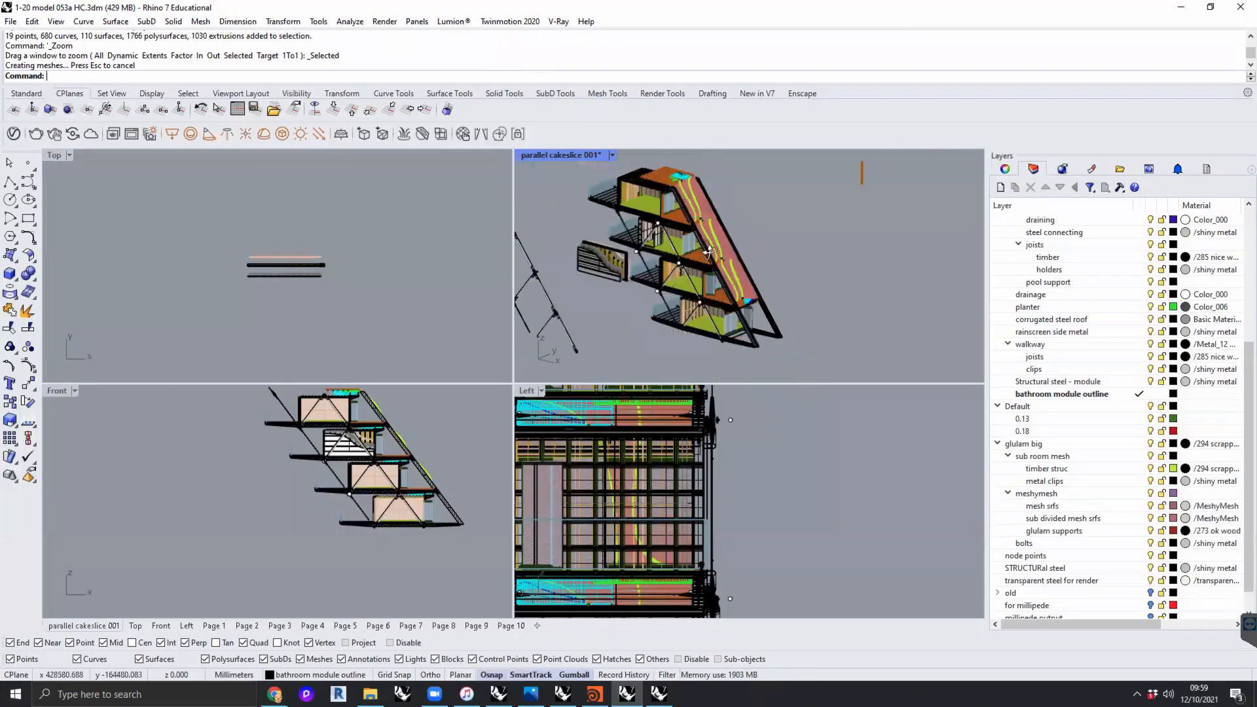
{"action": "scroll", "coordinate": [753, 240], "scroll_direction": "up", "scroll_amount": 8}
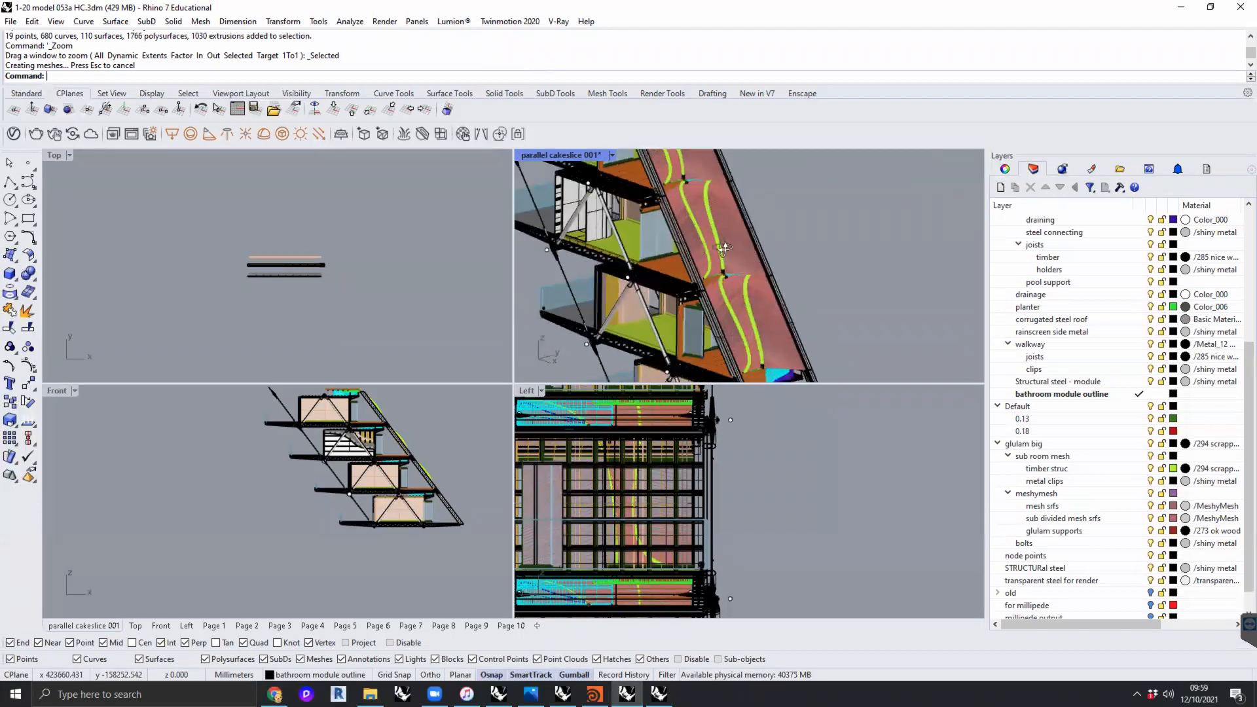
- Switch to the open model "3d final model in line with GAs 020.3dm" and examine the hillside building's structure and site in the try 001 view
{"action": "left_click", "coordinate": [659, 694]}
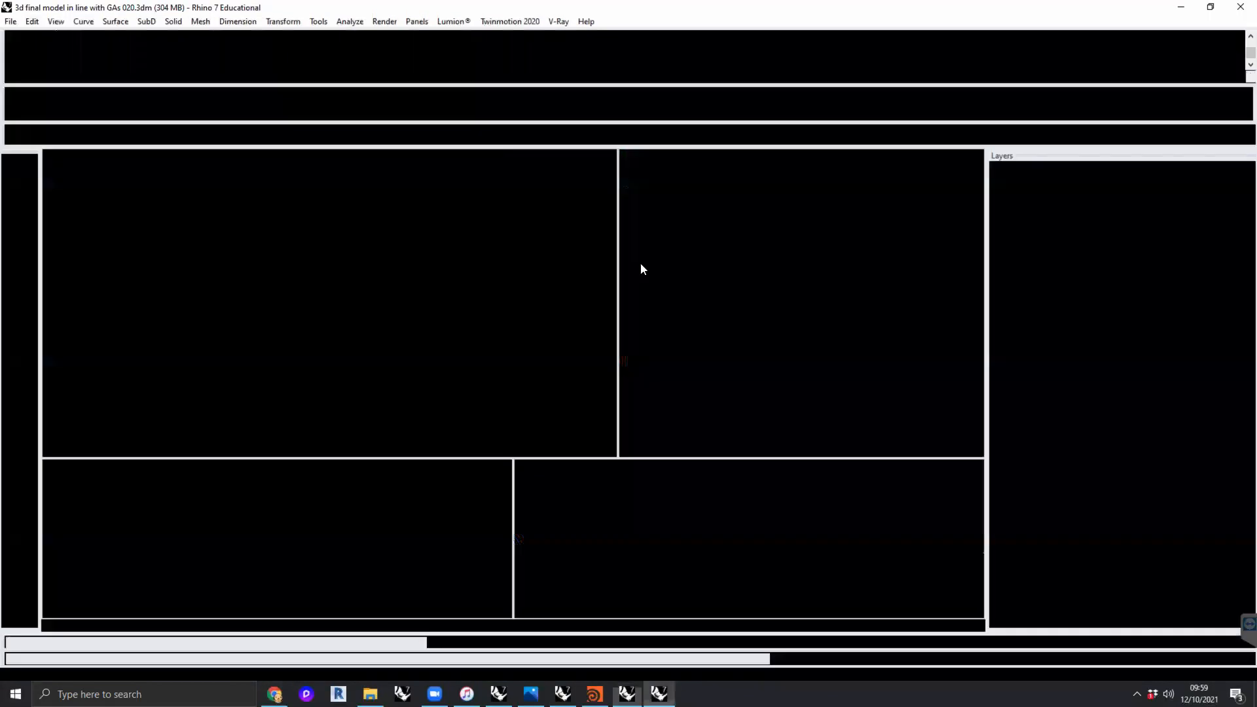
{"action": "right_click_drag", "start_coordinate": [724, 350], "coordinate": [756, 307]}
{"action": "scroll", "coordinate": [756, 308], "scroll_direction": "up", "scroll_amount": 10}
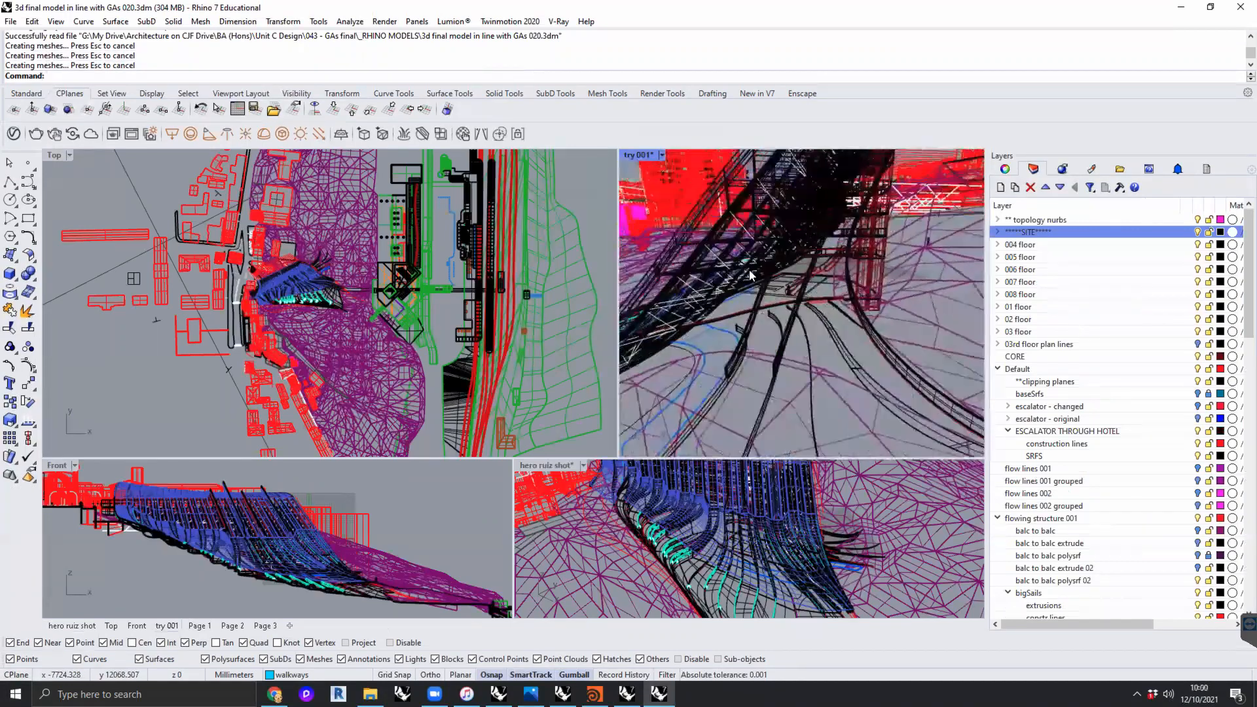
{"action": "right_click_drag", "start_coordinate": [825, 261], "coordinate": [807, 313]}
{"action": "scroll", "coordinate": [837, 275], "scroll_direction": "up", "scroll_amount": 7}
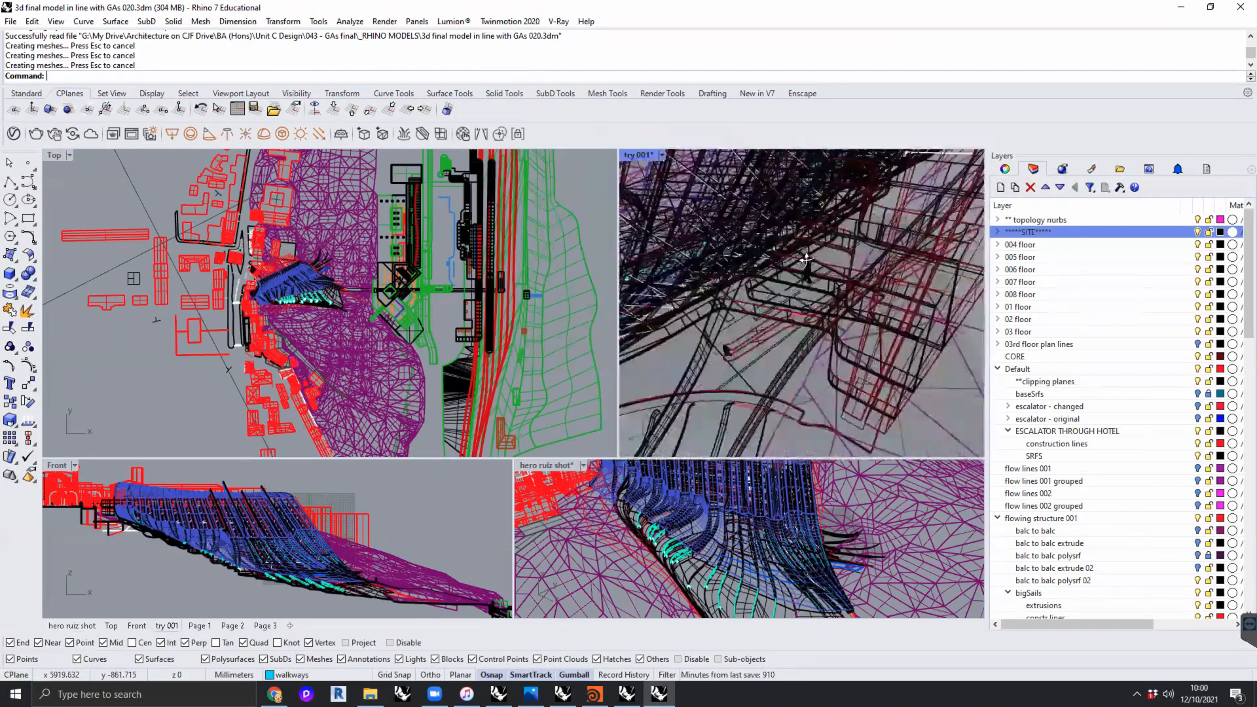
{"action": "scroll", "coordinate": [804, 259], "scroll_direction": "down", "scroll_amount": 10}
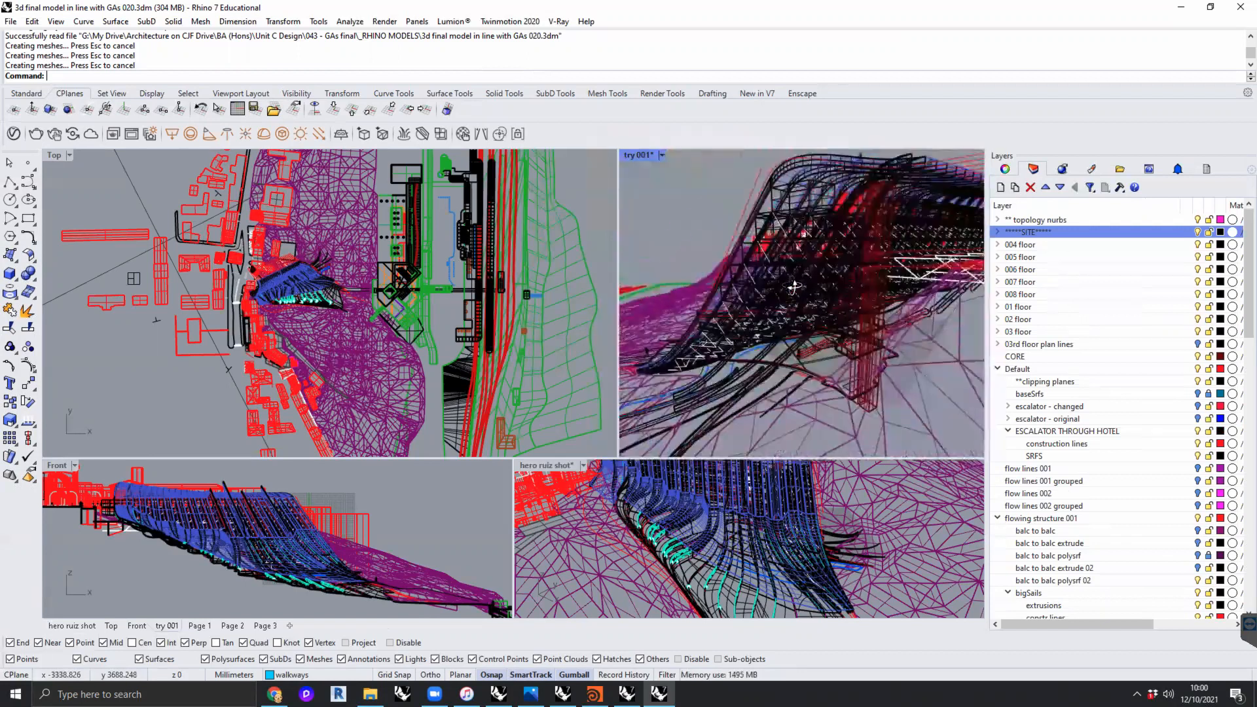
{"action": "scroll", "coordinate": [852, 304], "scroll_direction": "down", "scroll_amount": 4}
{"action": "right_click_drag", "start_coordinate": [782, 303], "coordinate": [823, 300]}
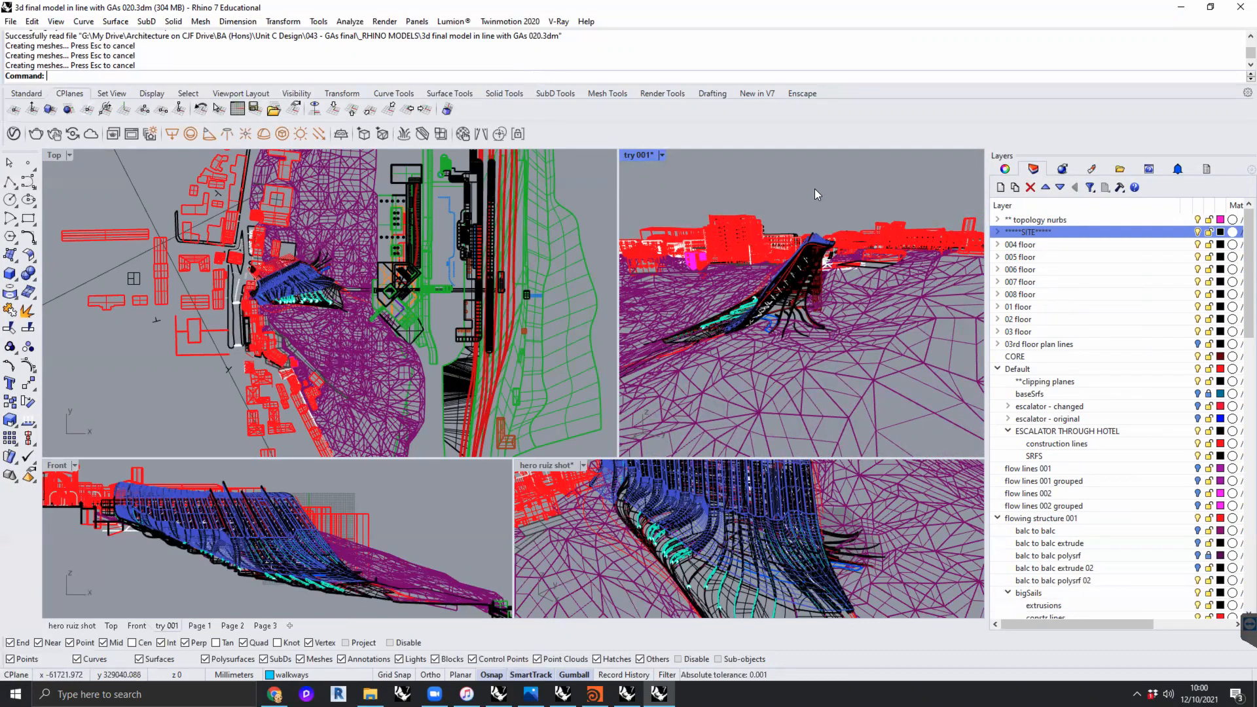
{"action": "key", "text": "ctrl+Left"}
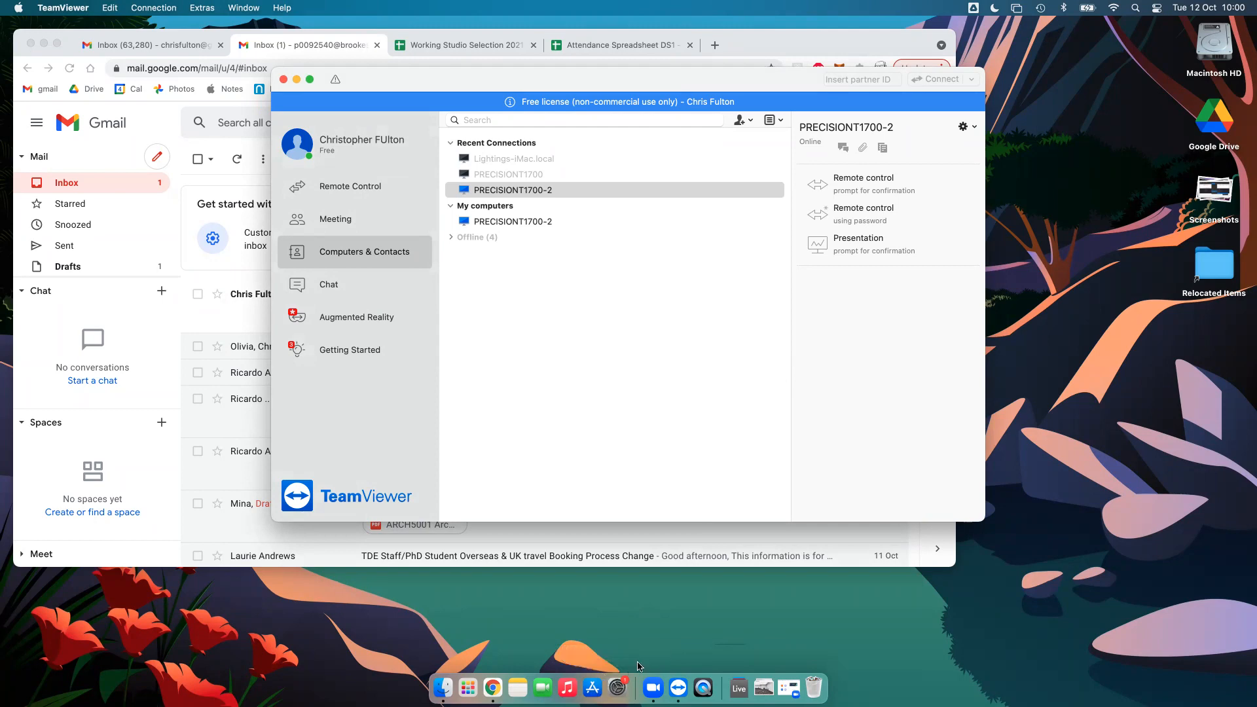
{"action": "key", "text": "ctrl+Right"}
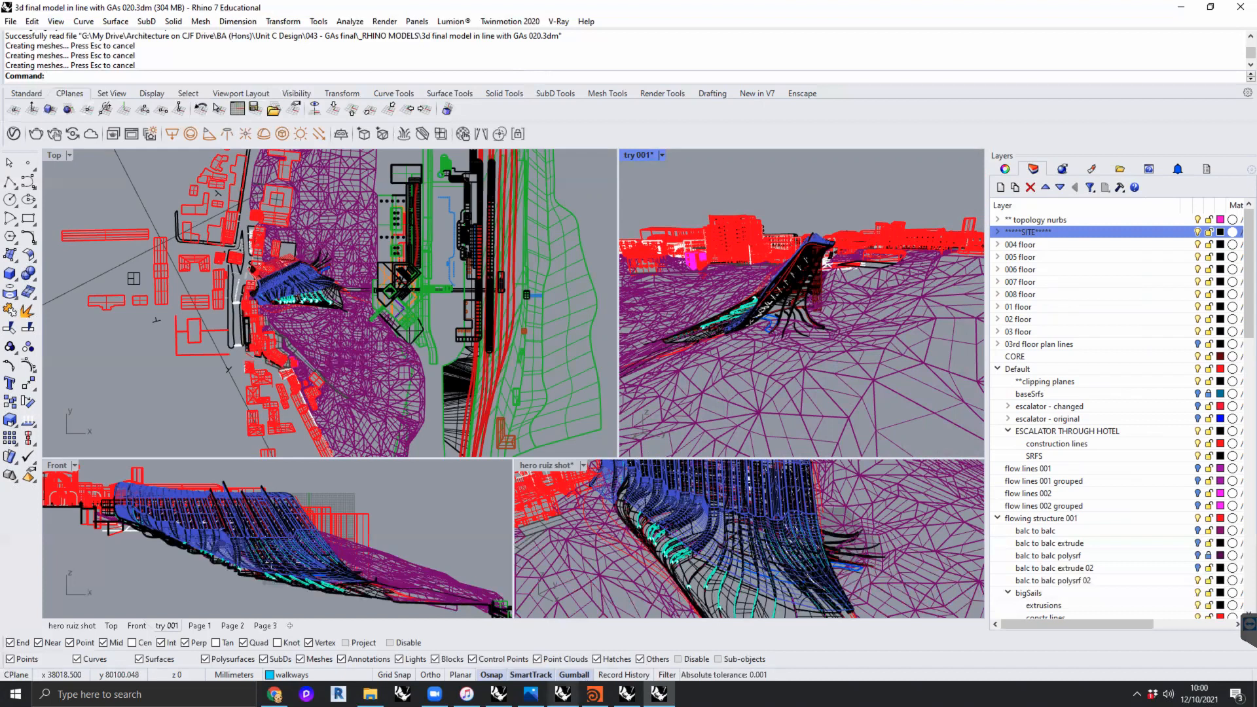
- Switch to the open model "cloud hotel 006 tutorial mon 19th march 025.3dm" and examine its stacked room blocks on the site mesh from several angles
{"action": "left_click", "coordinate": [562, 694]}
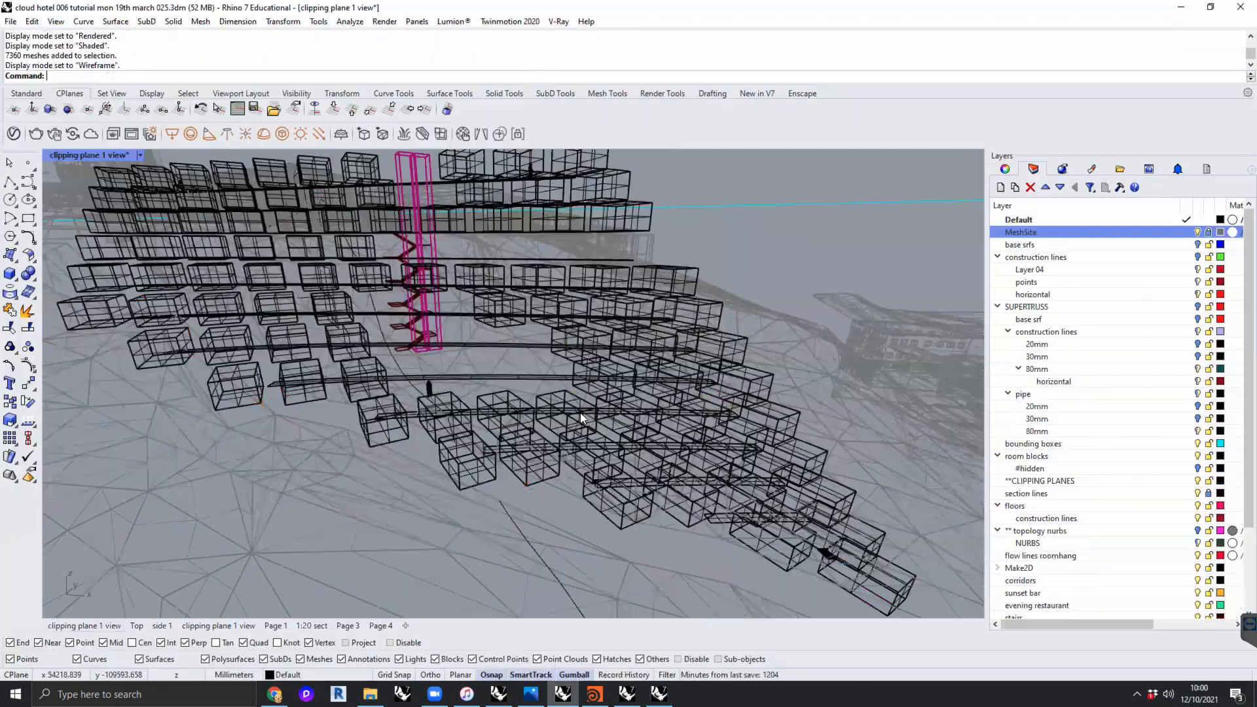
{"action": "scroll", "coordinate": [553, 361], "scroll_direction": "down", "scroll_amount": 8}
{"action": "mouse_move", "coordinate": [553, 361]}
{"action": "right_mouse_down"}
{"action": "mouse_move", "coordinate": [481, 347]}
{"action": "mouse_move", "coordinate": [546, 369]}
{"action": "mouse_move", "coordinate": [461, 368]}
{"action": "mouse_move", "coordinate": [569, 368]}
{"action": "right_mouse_up"}
{"action": "scroll", "coordinate": [485, 348], "scroll_direction": "up", "scroll_amount": 10}
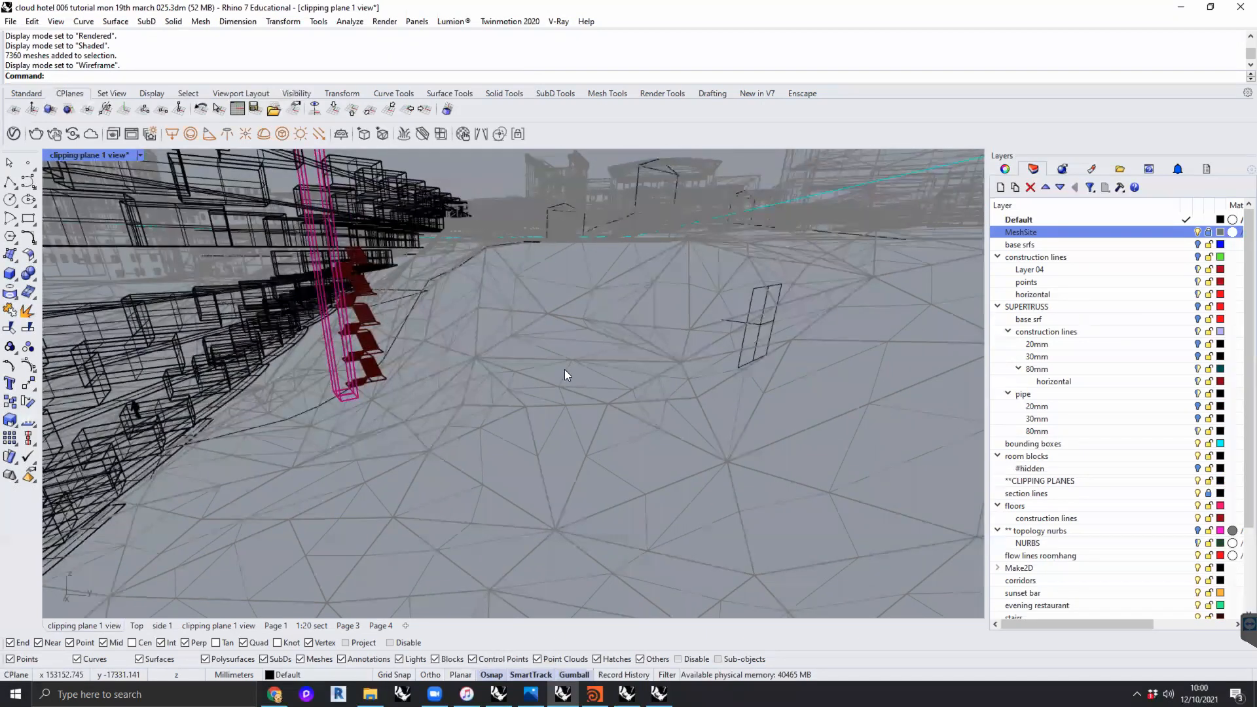
{"action": "scroll", "coordinate": [564, 369], "scroll_direction": "down", "scroll_amount": 5}
{"action": "right_click_drag", "start_coordinate": [640, 393], "coordinate": [683, 405]}
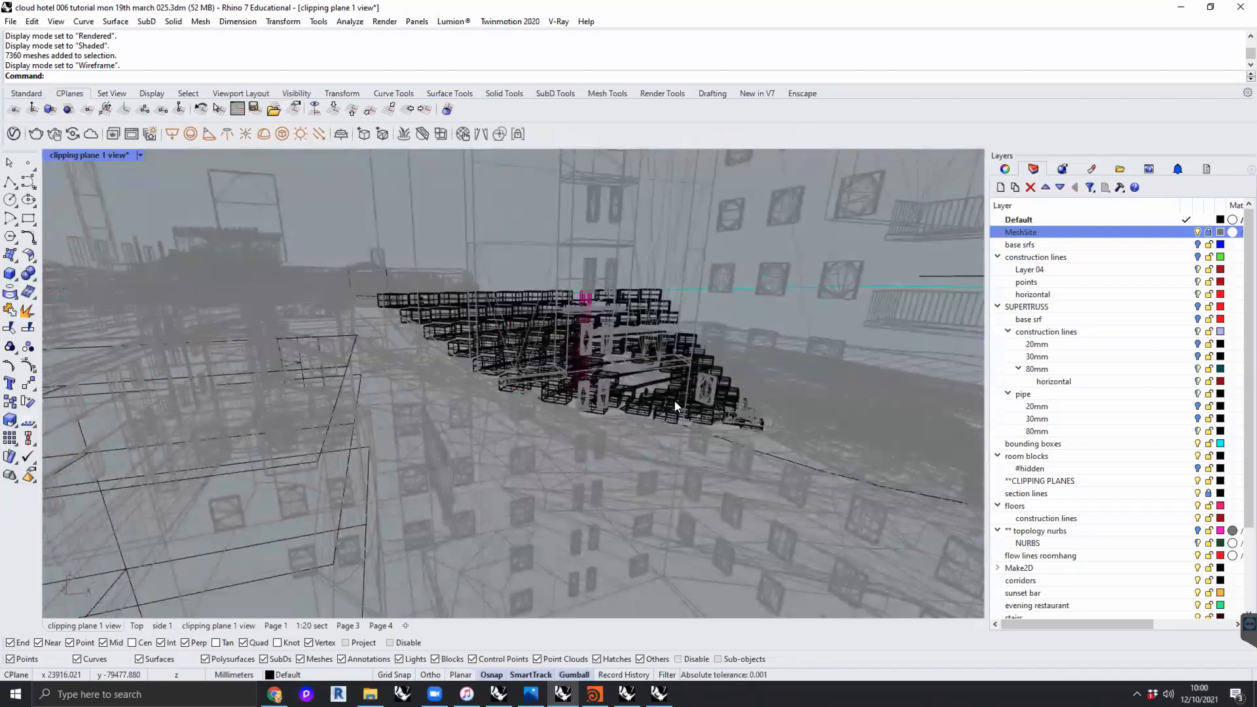
{"action": "right_click_drag", "start_coordinate": [655, 340], "coordinate": [579, 389]}
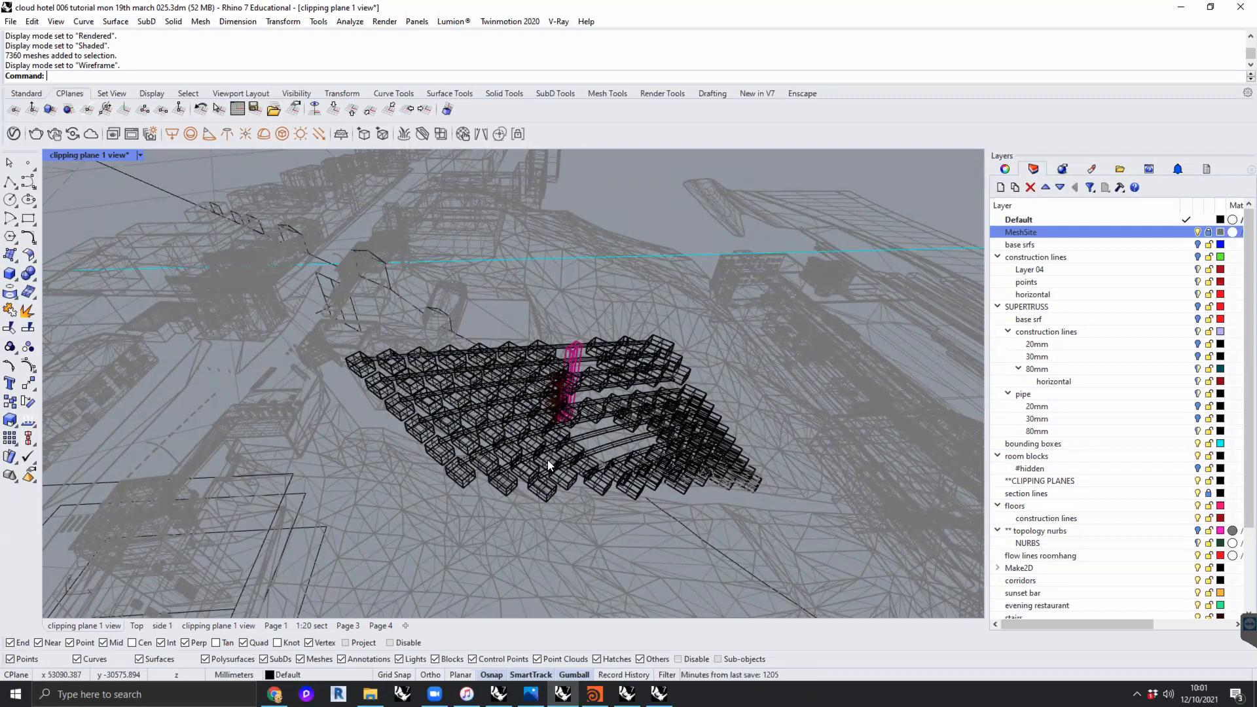
- Switch back to "Digital Workshop 002 - ecosystem.3dm" and delete the scattered surfaces below the image sequence in the Top view
{"action": "left_click", "coordinate": [499, 694]}
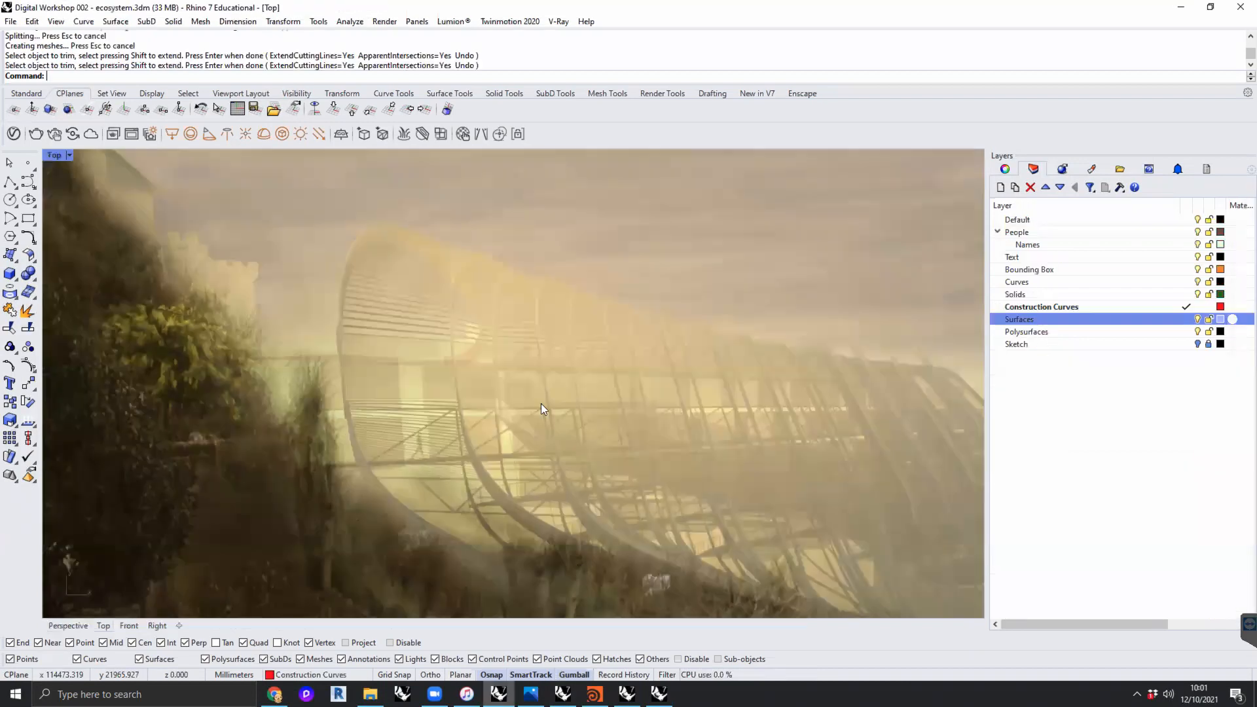
{"action": "scroll", "coordinate": [513, 302], "scroll_direction": "down", "scroll_amount": 15}
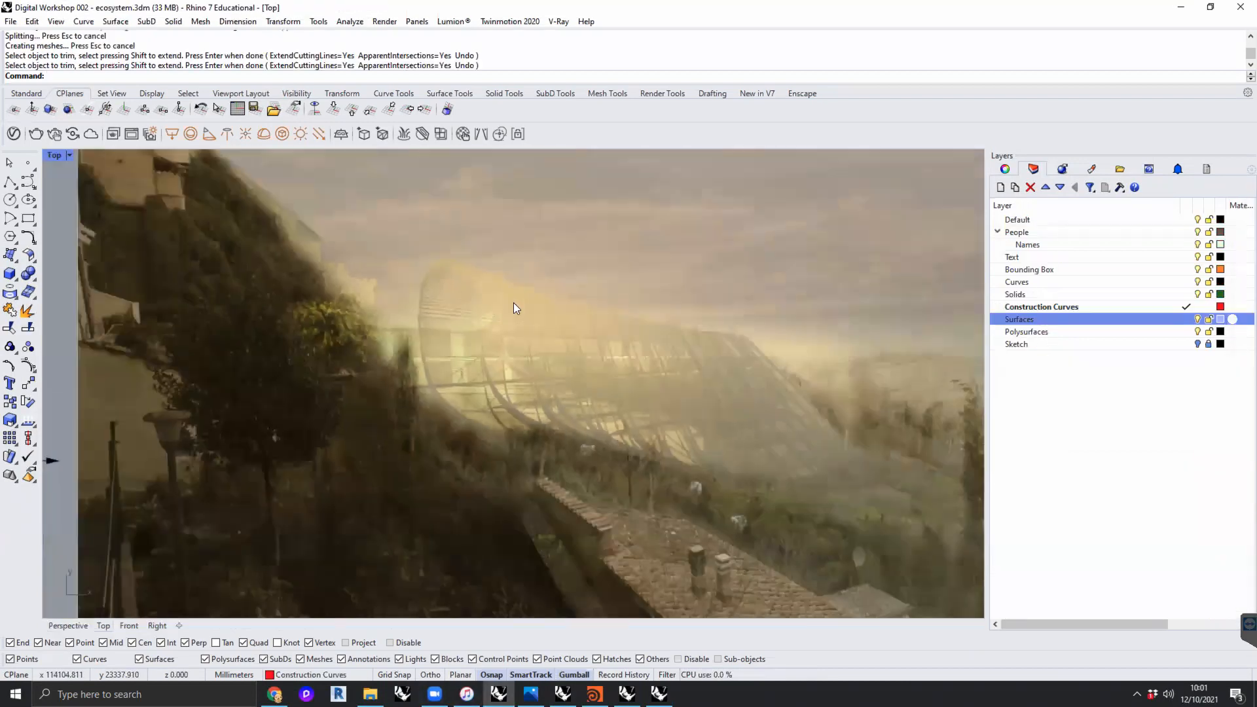
{"action": "scroll", "coordinate": [520, 306], "scroll_direction": "down", "scroll_amount": 10}
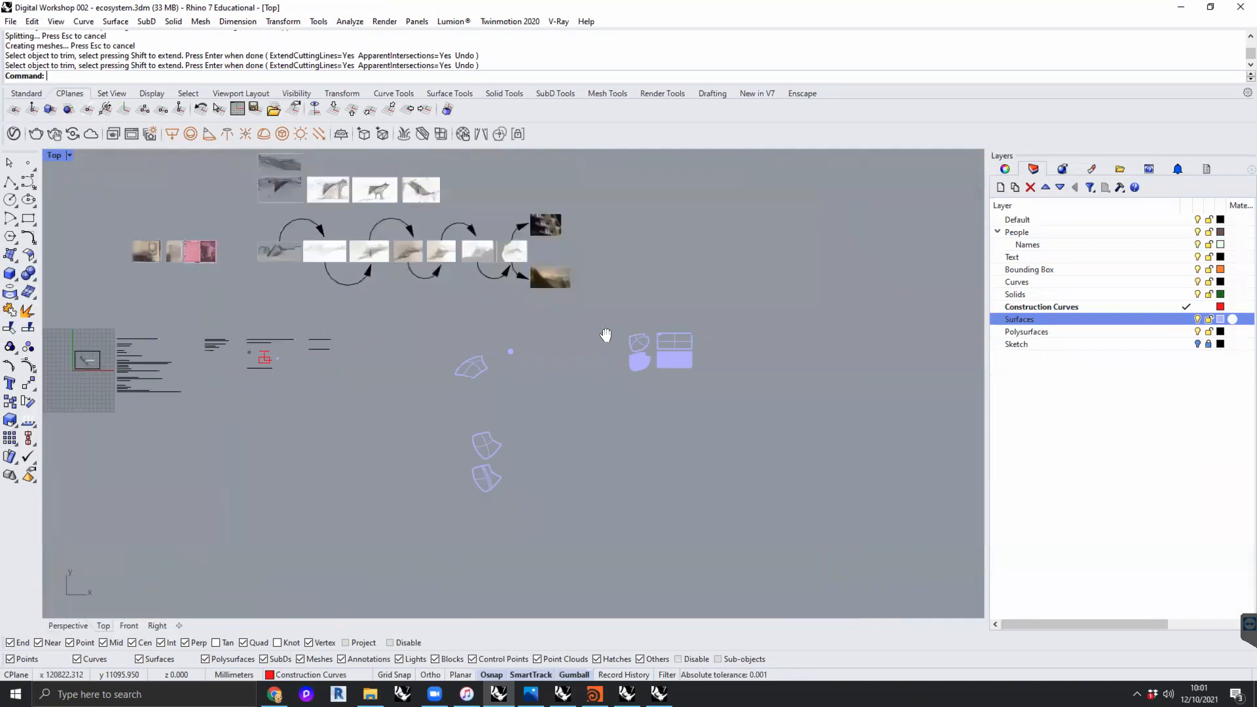
{"action": "left_click_drag", "start_coordinate": [756, 477], "coordinate": [402, 301]}
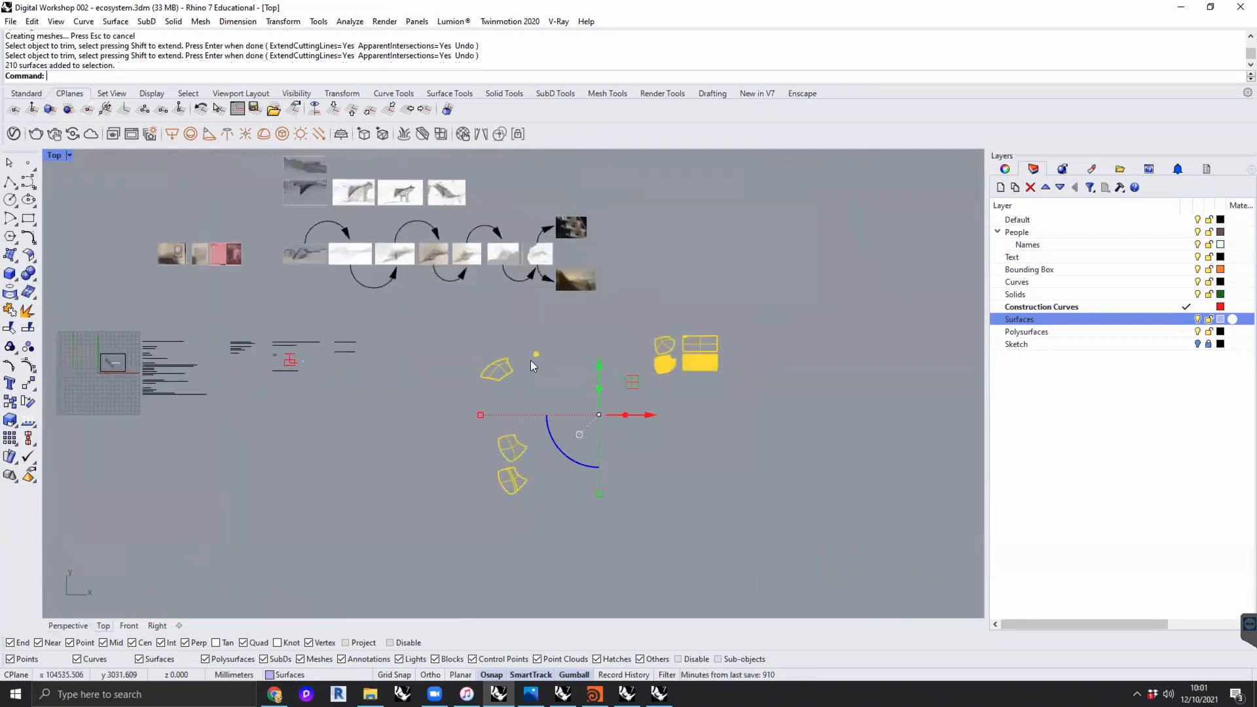
{"action": "key", "text": "Delete"}
- Read the Workshop 2 notes on getting out of and into Rhino, organisation and approach in the Top view
{"action": "scroll", "coordinate": [323, 402], "scroll_direction": "up", "scroll_amount": 5}
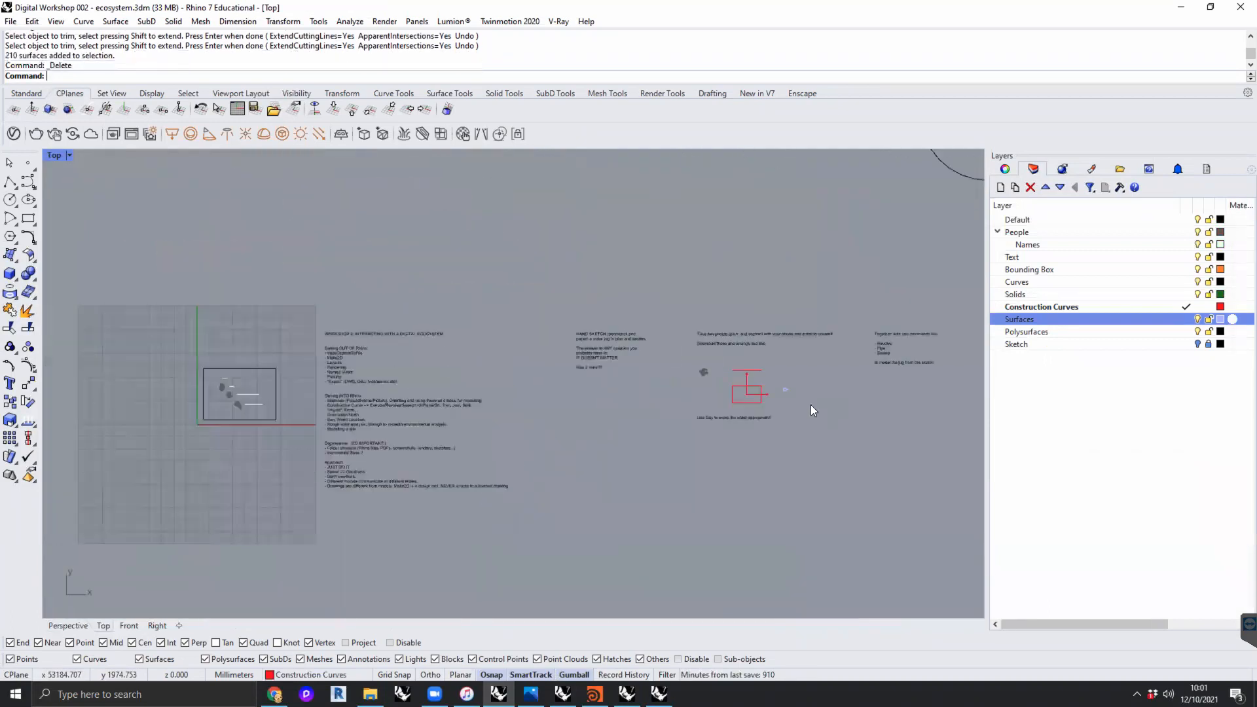
{"action": "scroll", "coordinate": [426, 437], "scroll_direction": "up", "scroll_amount": 5}
{"action": "scroll", "coordinate": [657, 365], "scroll_direction": "down", "scroll_amount": 2}
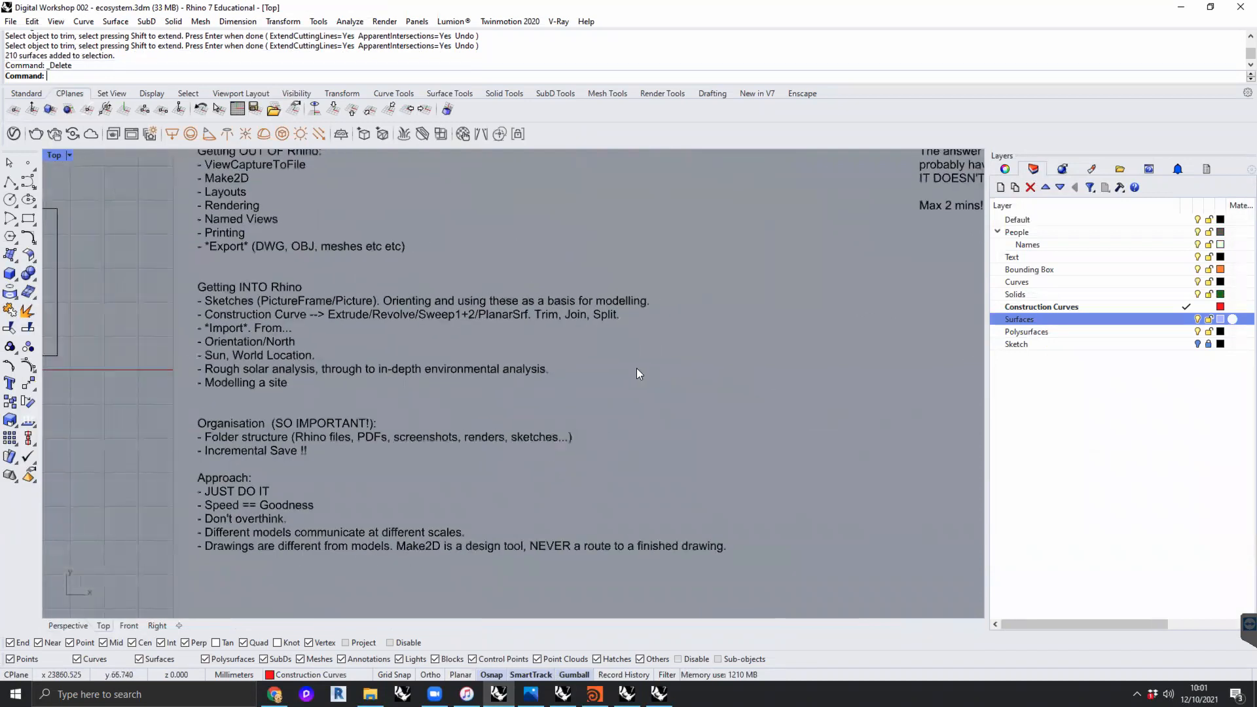
{"action": "scroll", "coordinate": [670, 367], "scroll_direction": "down", "scroll_amount": 2}
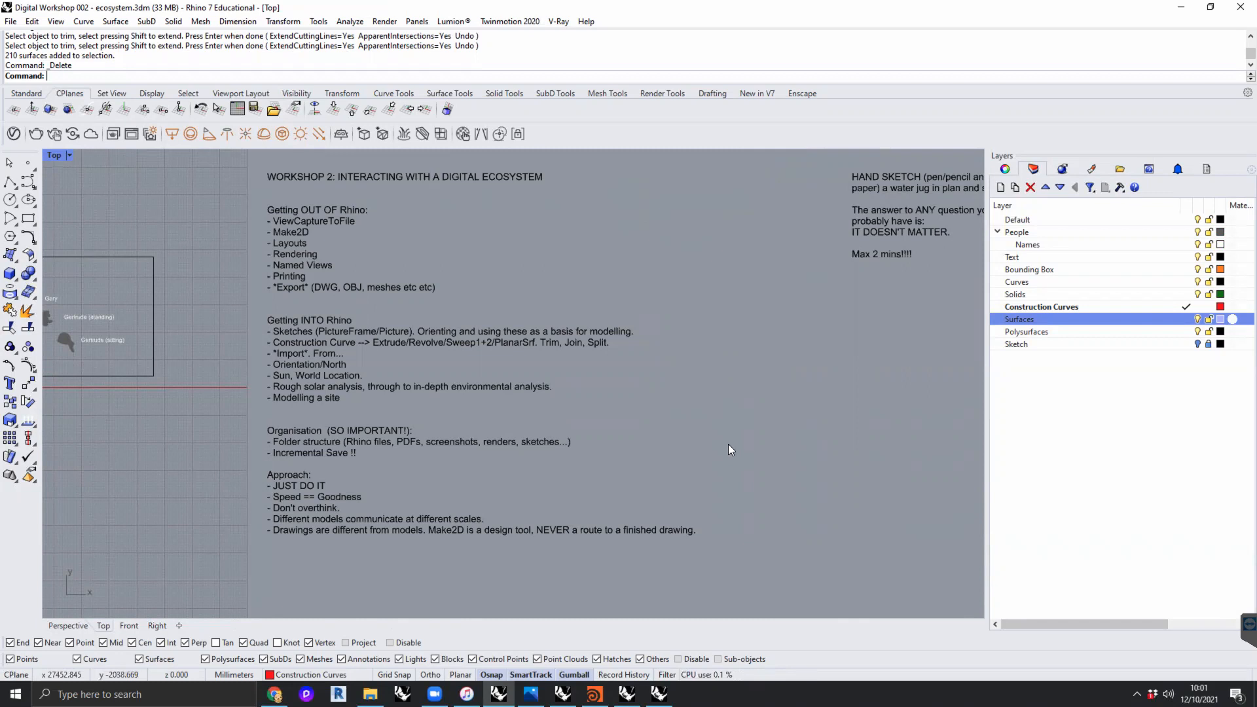
{"action": "right_click_drag", "start_coordinate": [738, 441], "coordinate": [729, 427]}
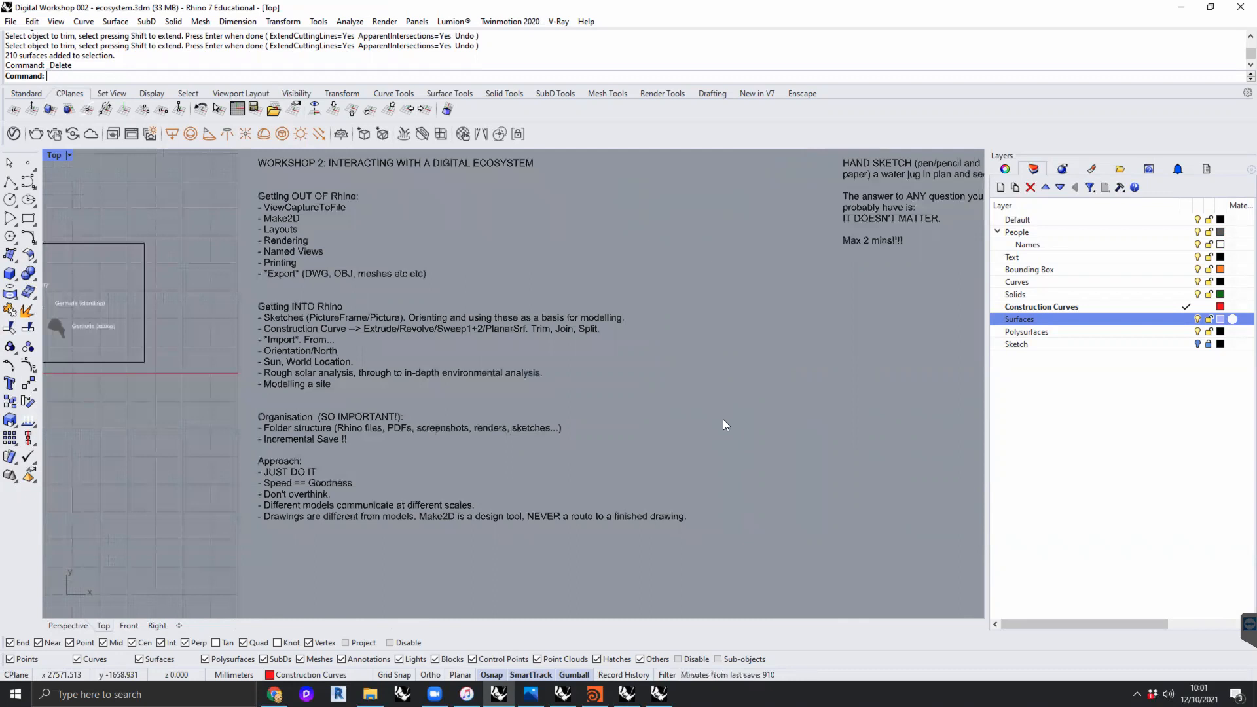
{"action": "right_click_drag", "start_coordinate": [723, 419], "coordinate": [684, 450]}
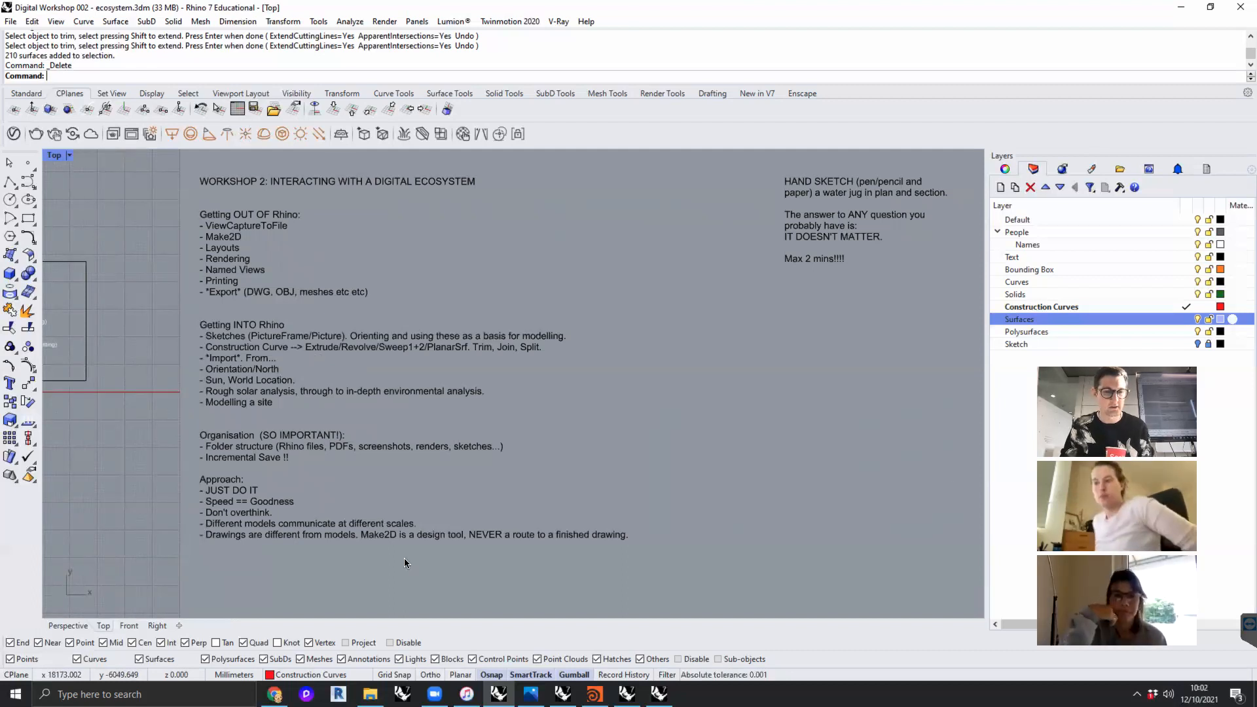
{"action": "mouse_move", "coordinate": [274, 695]}
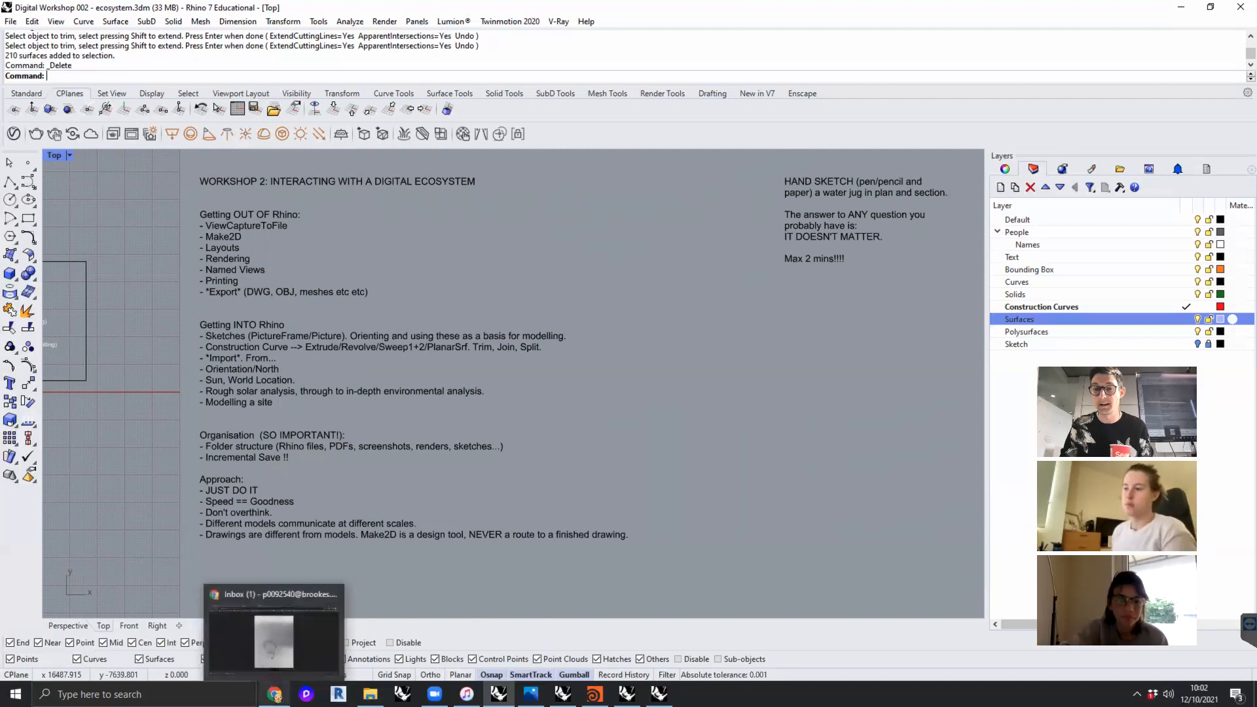
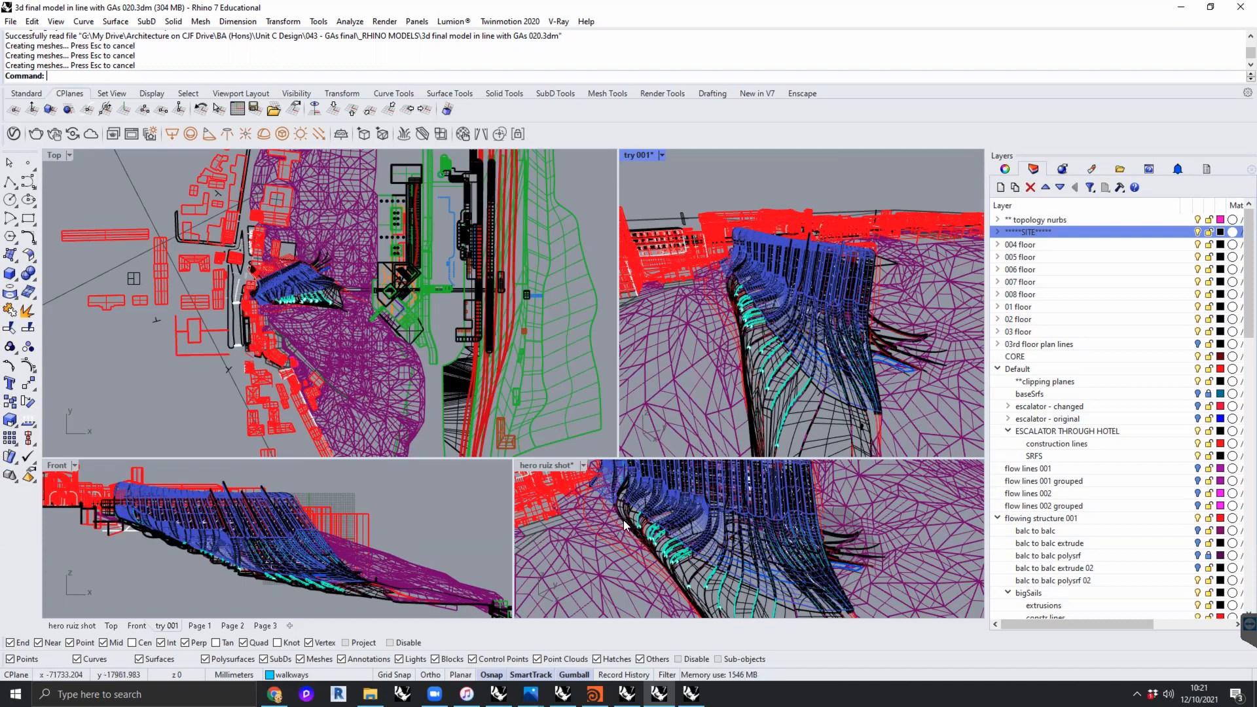
- Switch to File Explorer and browse from My Drive through Teaching and _DS1 2021-22 to the 008 Week 4 folder's workshop files
{"action": "left_click", "coordinate": [456, 539]}
{"action": "left_click", "coordinate": [369, 695]}
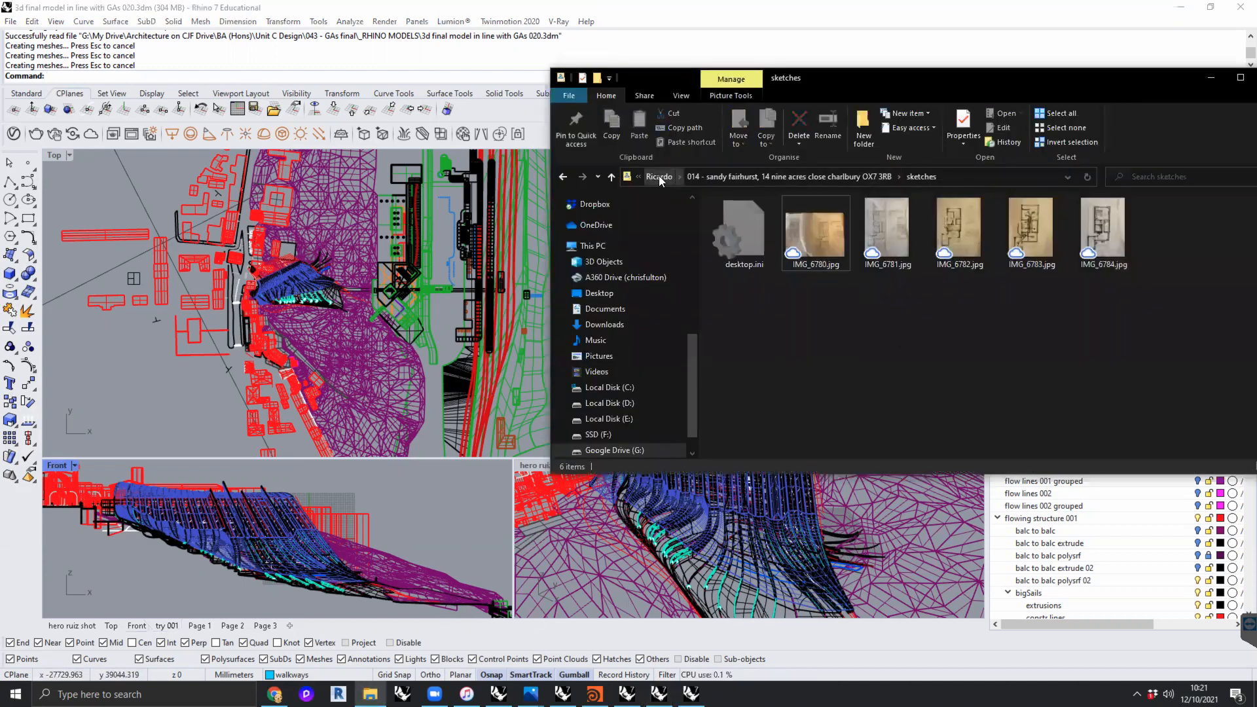
{"action": "left_click", "coordinate": [659, 177]}
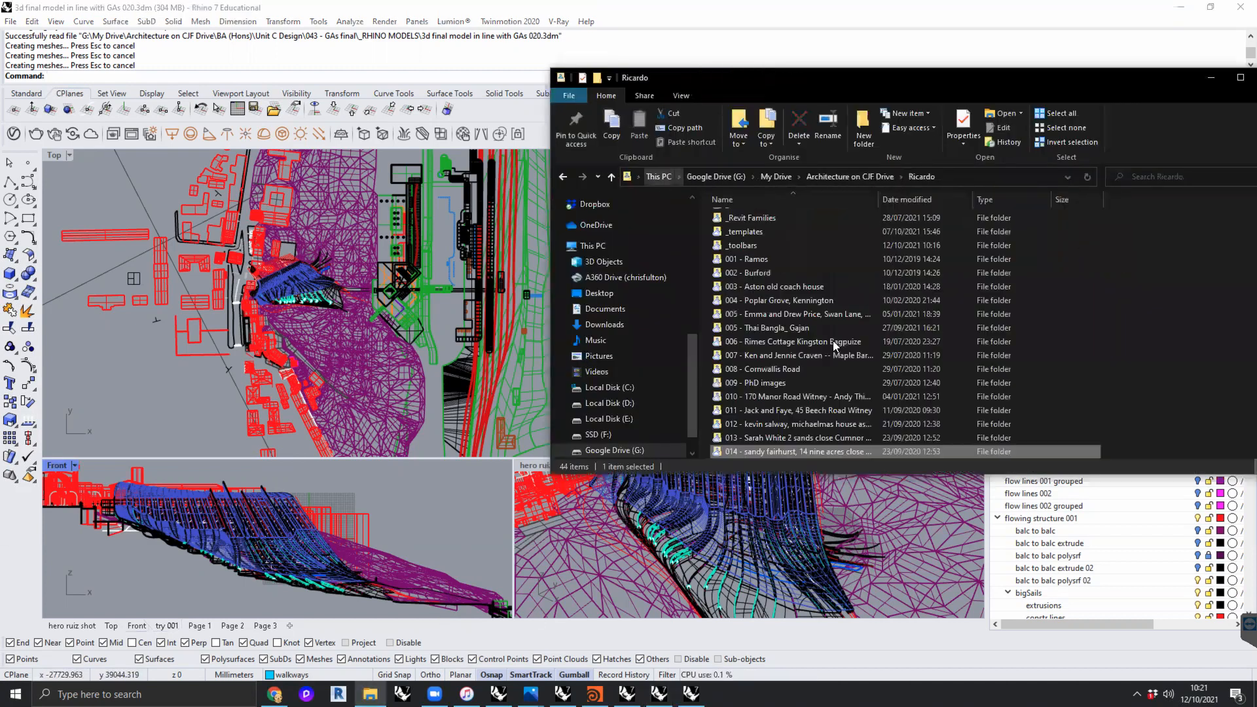
{"action": "left_click", "coordinate": [721, 176]}
{"action": "double_click", "coordinate": [753, 219]}
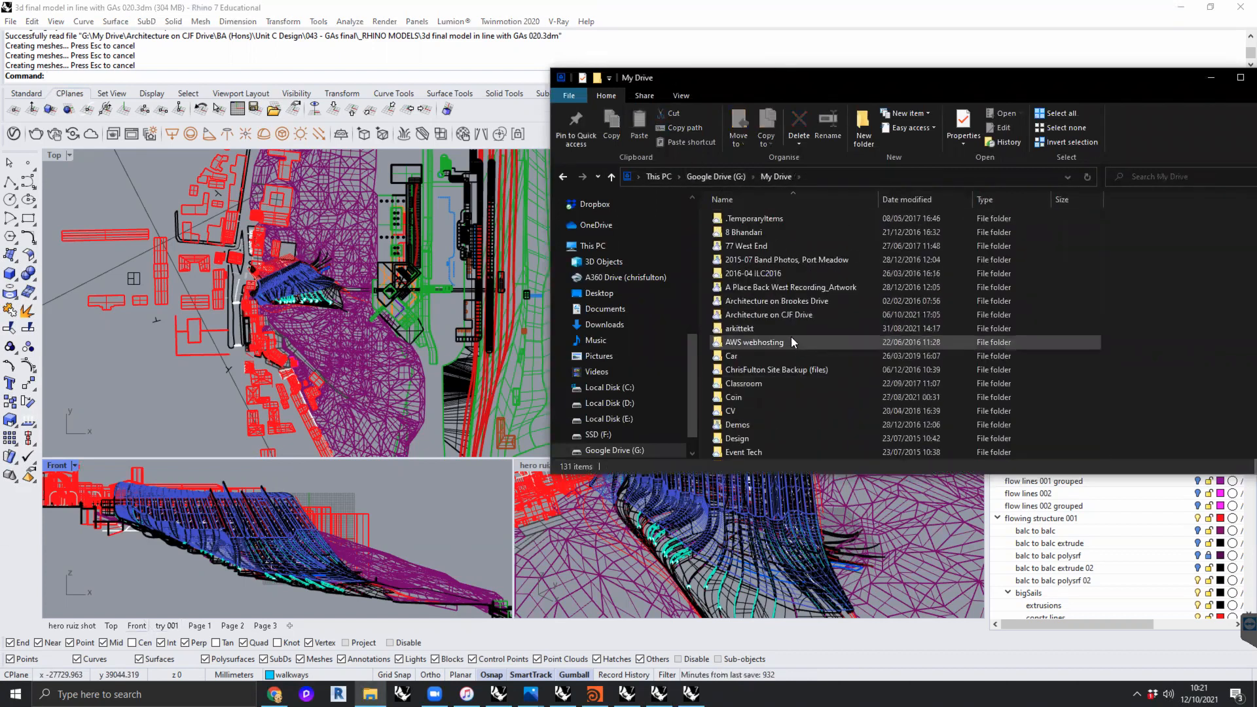
{"action": "double_click", "coordinate": [790, 283]}
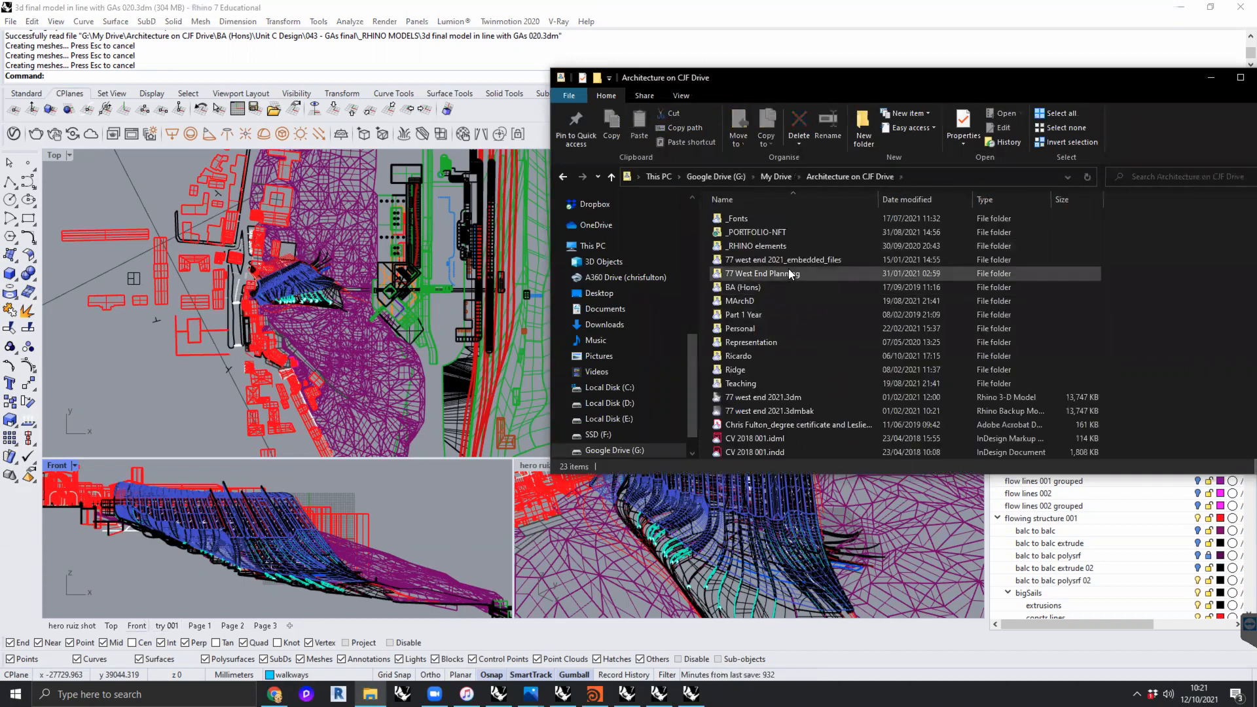
{"action": "double_click", "coordinate": [756, 383]}
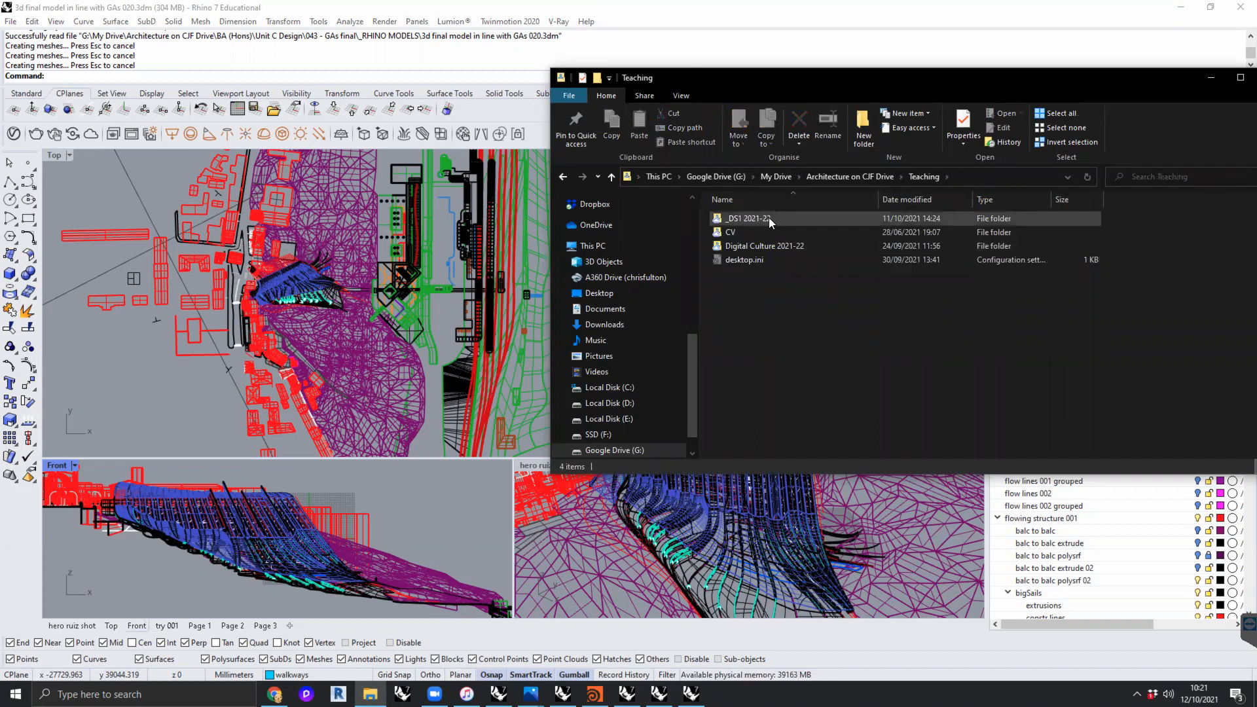
{"action": "double_click", "coordinate": [769, 217]}
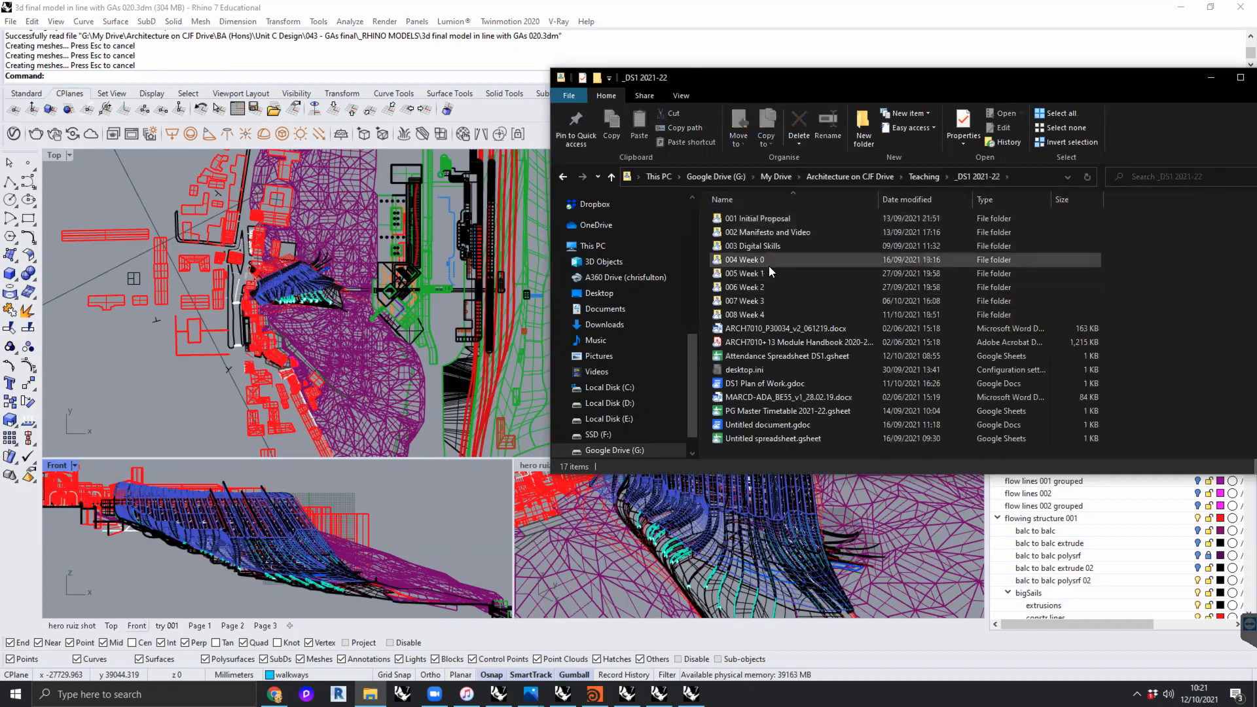
{"action": "double_click", "coordinate": [764, 313]}
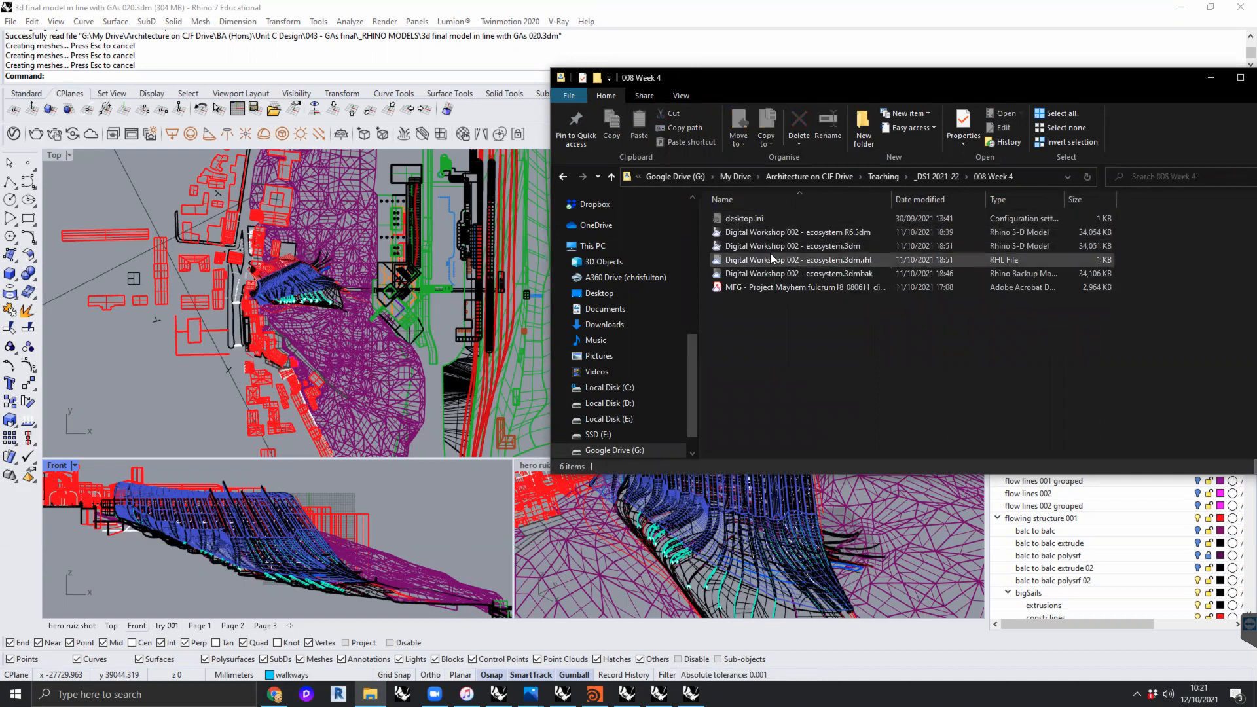
- Open the _Zone5 folder inside MArchD and look through its numbered project folders
{"action": "left_click", "coordinate": [833, 176]}
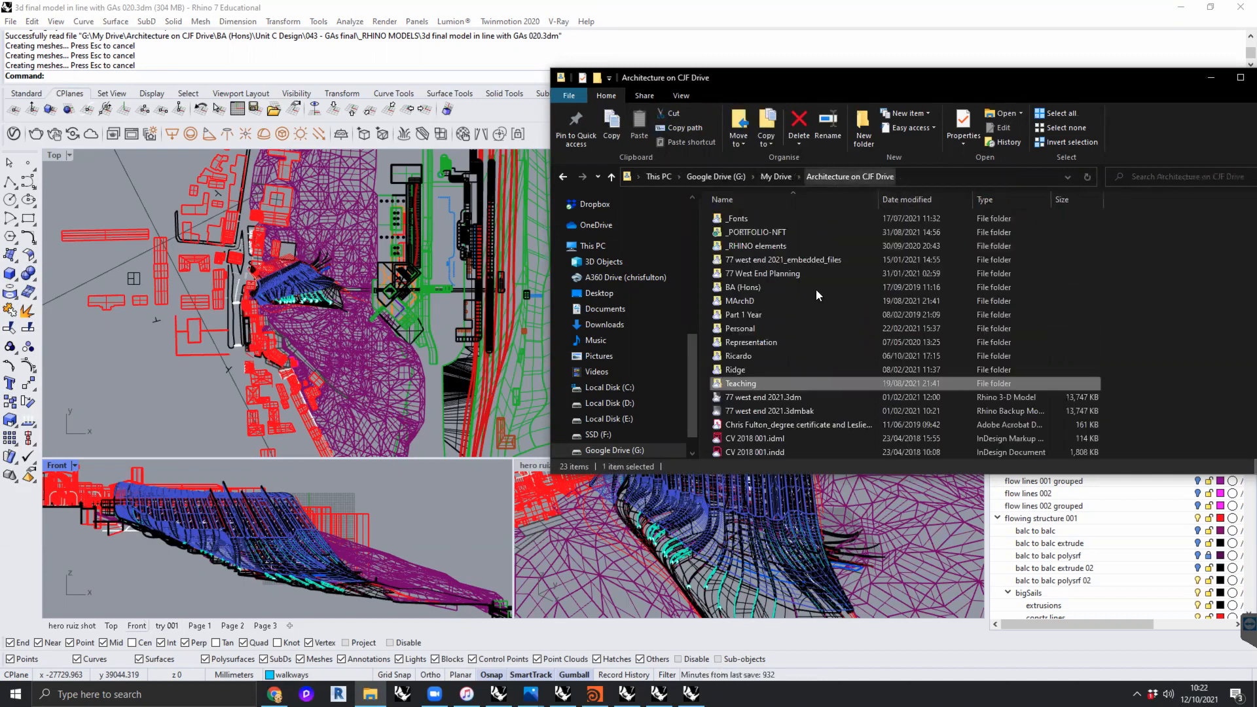
{"action": "double_click", "coordinate": [756, 301]}
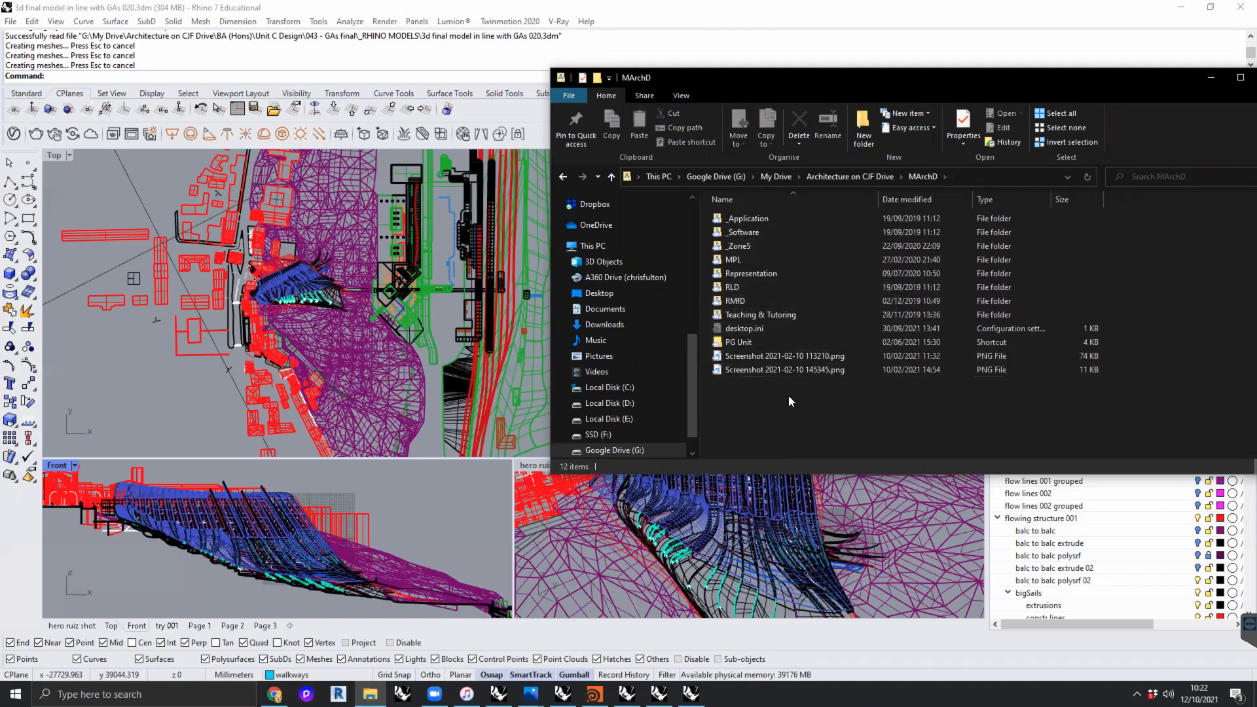
{"action": "double_click", "coordinate": [755, 244]}
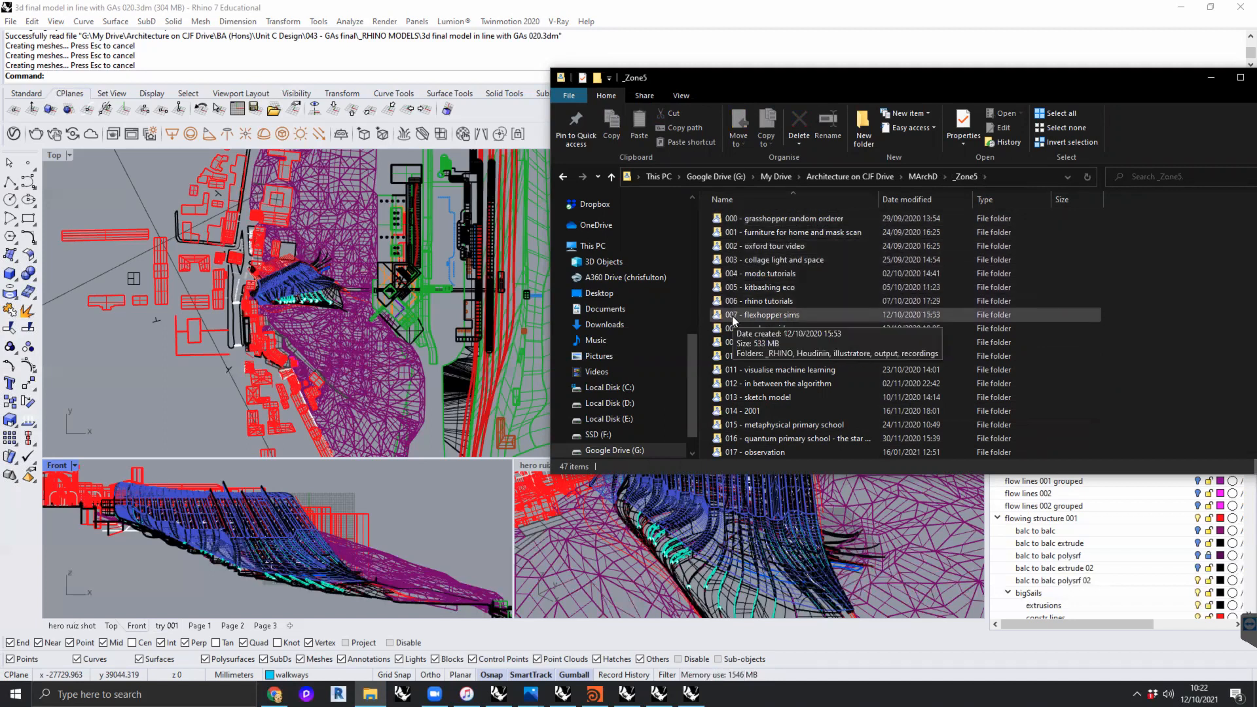
{"action": "scroll", "coordinate": [773, 304], "scroll_direction": "down", "scroll_amount": 4}
{"action": "scroll", "coordinate": [765, 356], "scroll_direction": "down", "scroll_amount": 6}
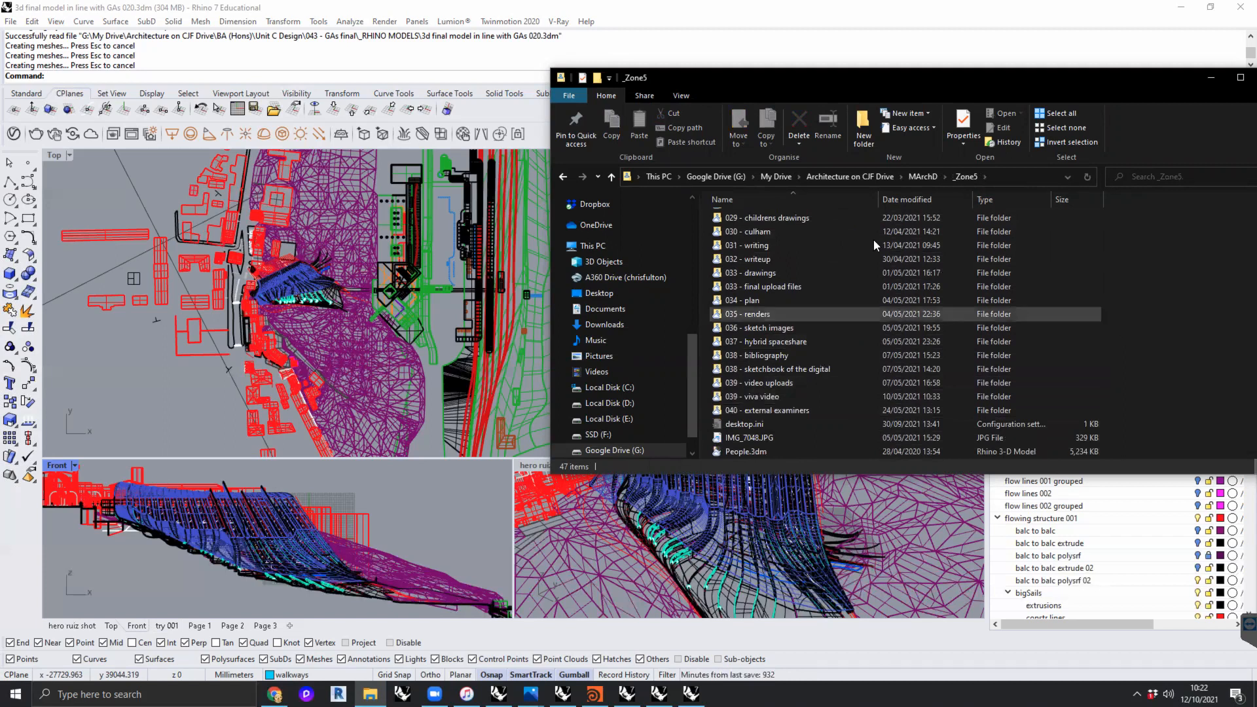
{"action": "scroll", "coordinate": [837, 277], "scroll_direction": "up", "scroll_amount": 3}
{"action": "scroll", "coordinate": [836, 278], "scroll_direction": "up", "scroll_amount": 4}
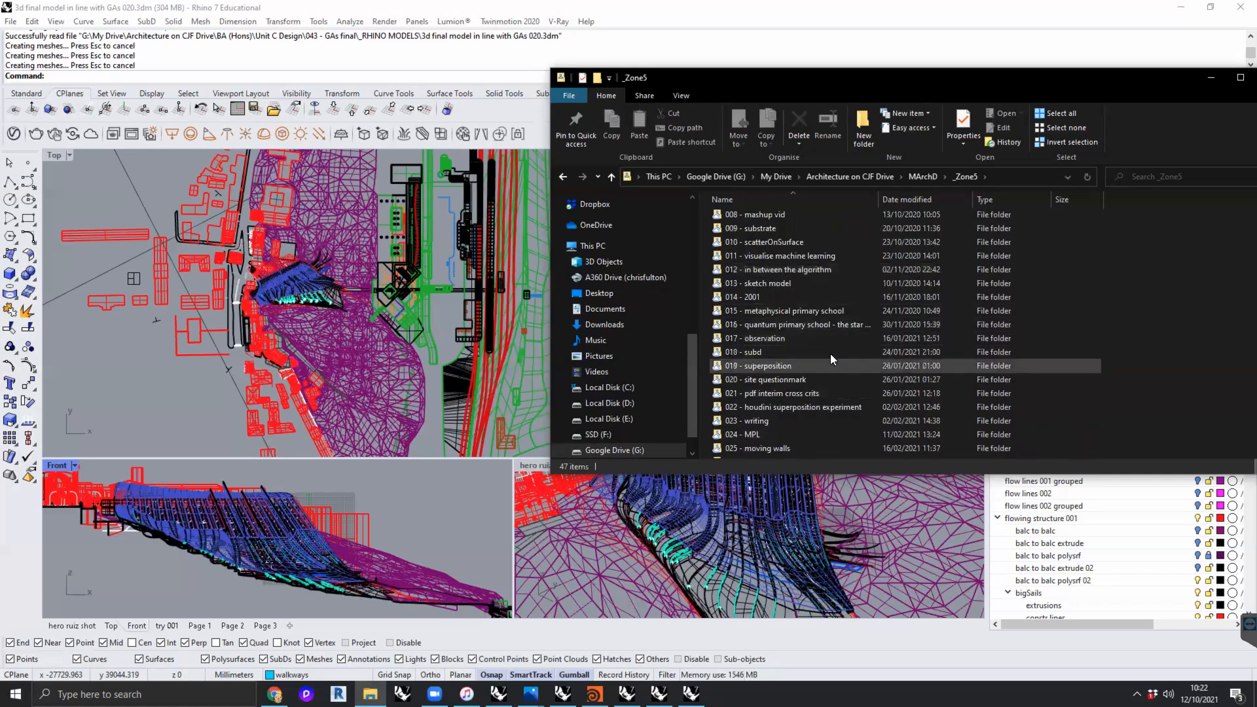
- Open the Unit C Design folder inside BA (Hons) and look through its numbered project folders
{"action": "left_click", "coordinate": [859, 174]}
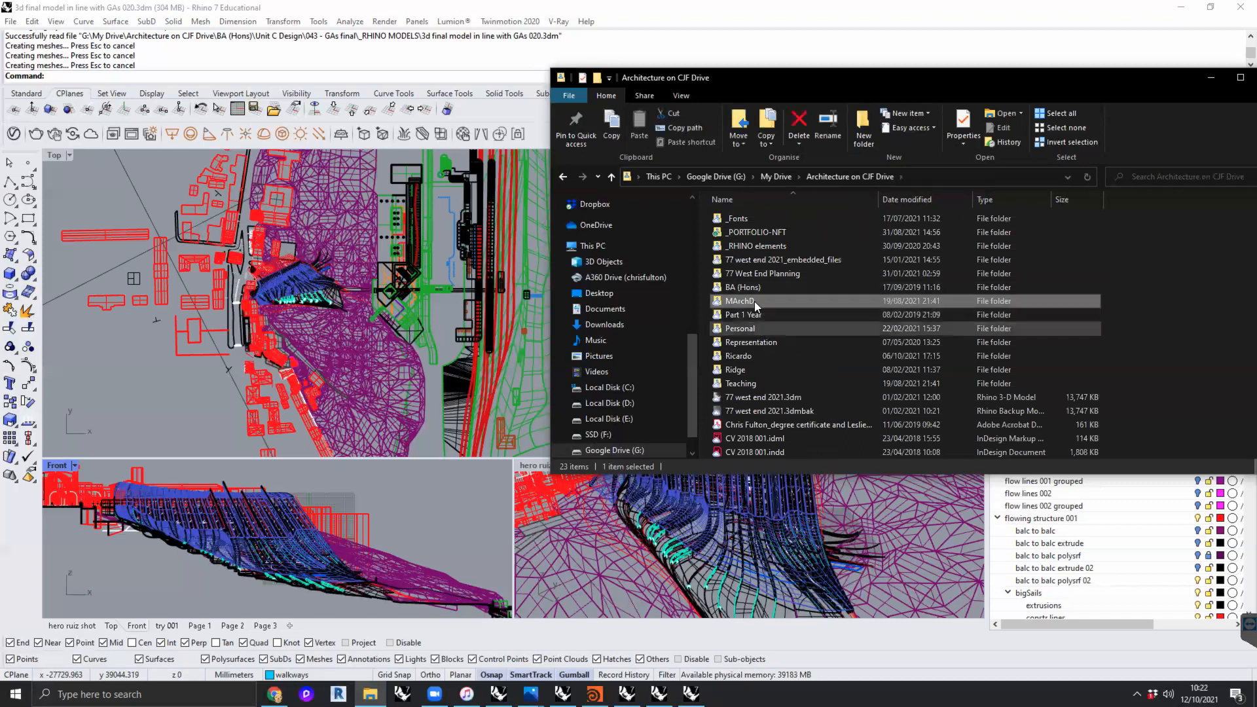
{"action": "double_click", "coordinate": [745, 287]}
{"action": "double_click", "coordinate": [788, 328]}
{"action": "scroll", "coordinate": [801, 311], "scroll_direction": "down", "scroll_amount": 6}
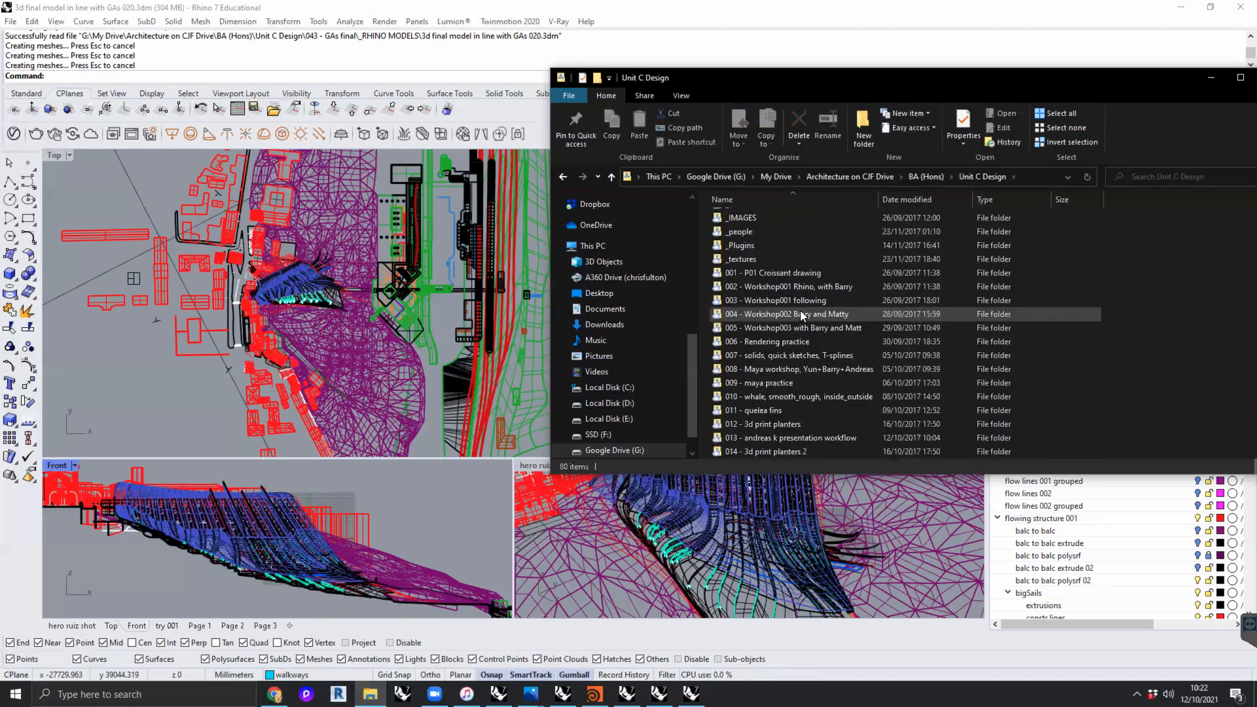
{"action": "scroll", "coordinate": [811, 349], "scroll_direction": "down", "scroll_amount": 4}
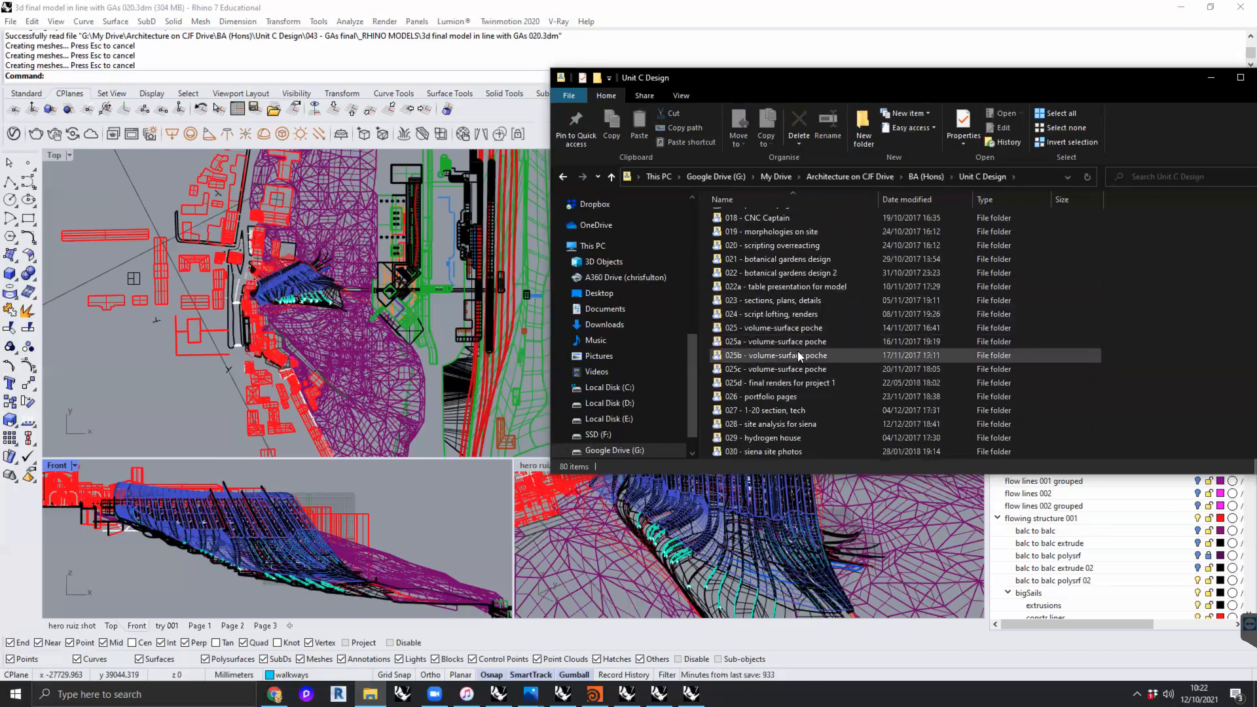
{"action": "scroll", "coordinate": [798, 350], "scroll_direction": "down", "scroll_amount": 2}
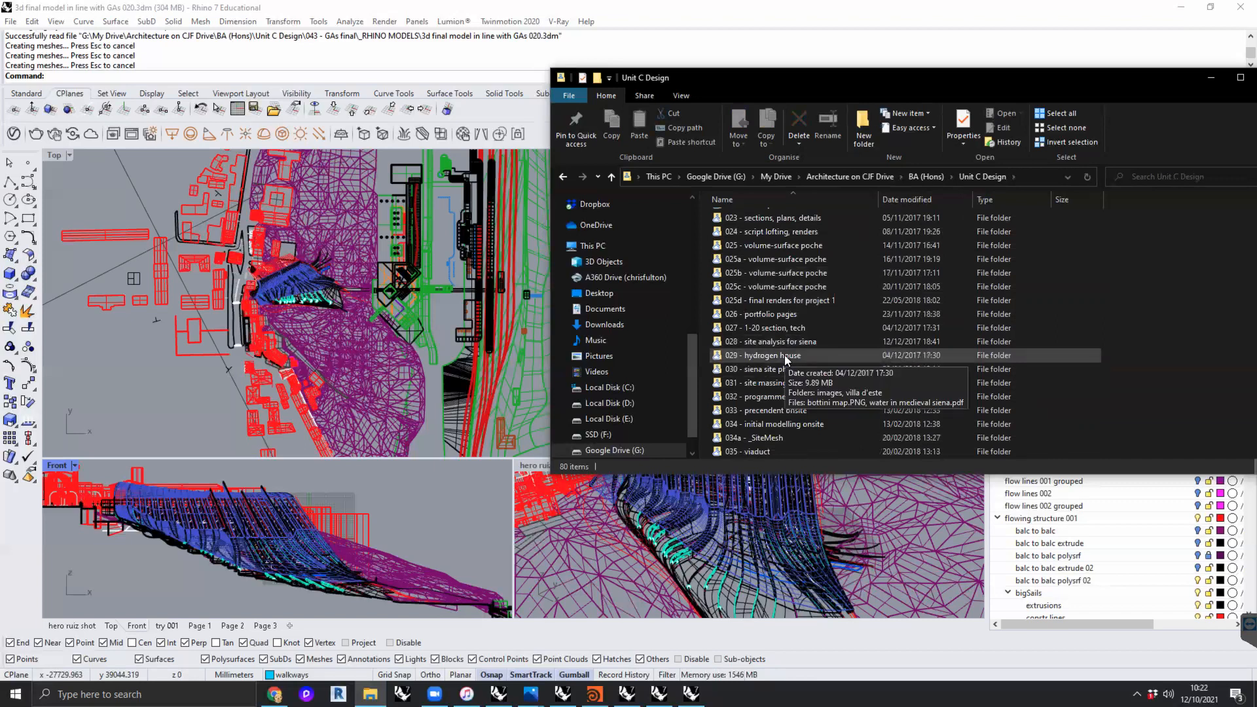
{"action": "scroll", "coordinate": [810, 364], "scroll_direction": "down", "scroll_amount": 2}
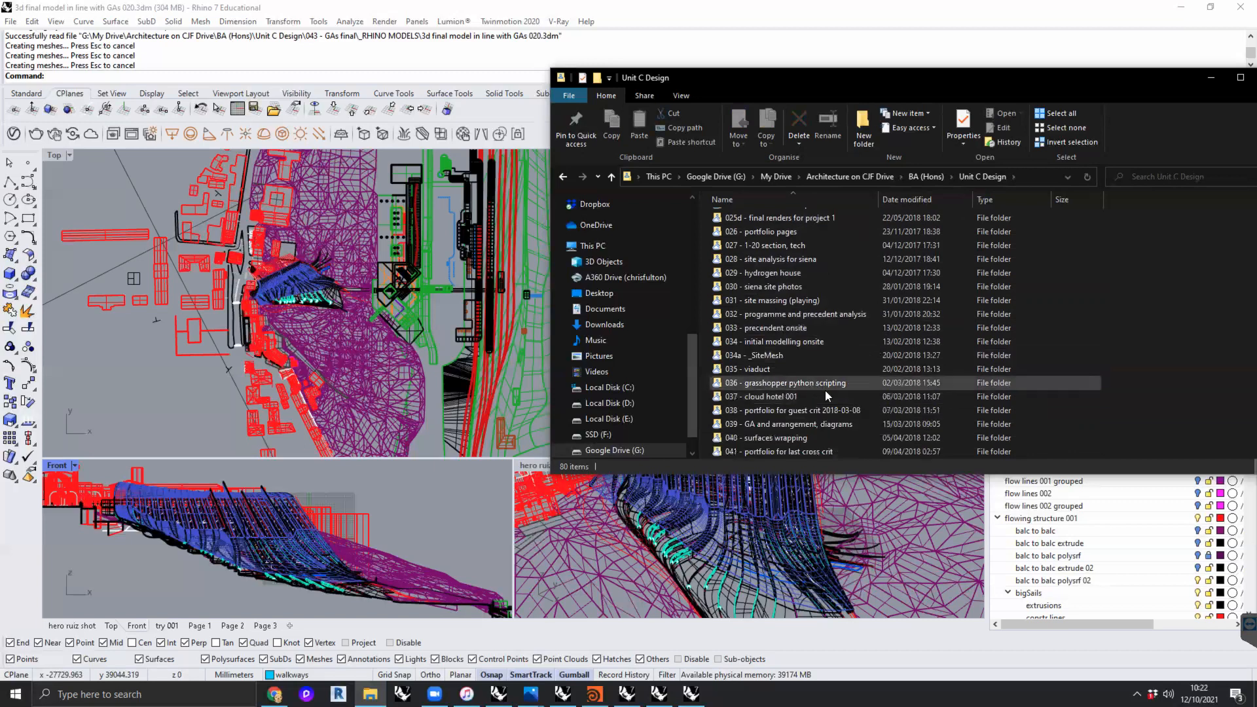
{"action": "scroll", "coordinate": [818, 392], "scroll_direction": "down", "scroll_amount": 1}
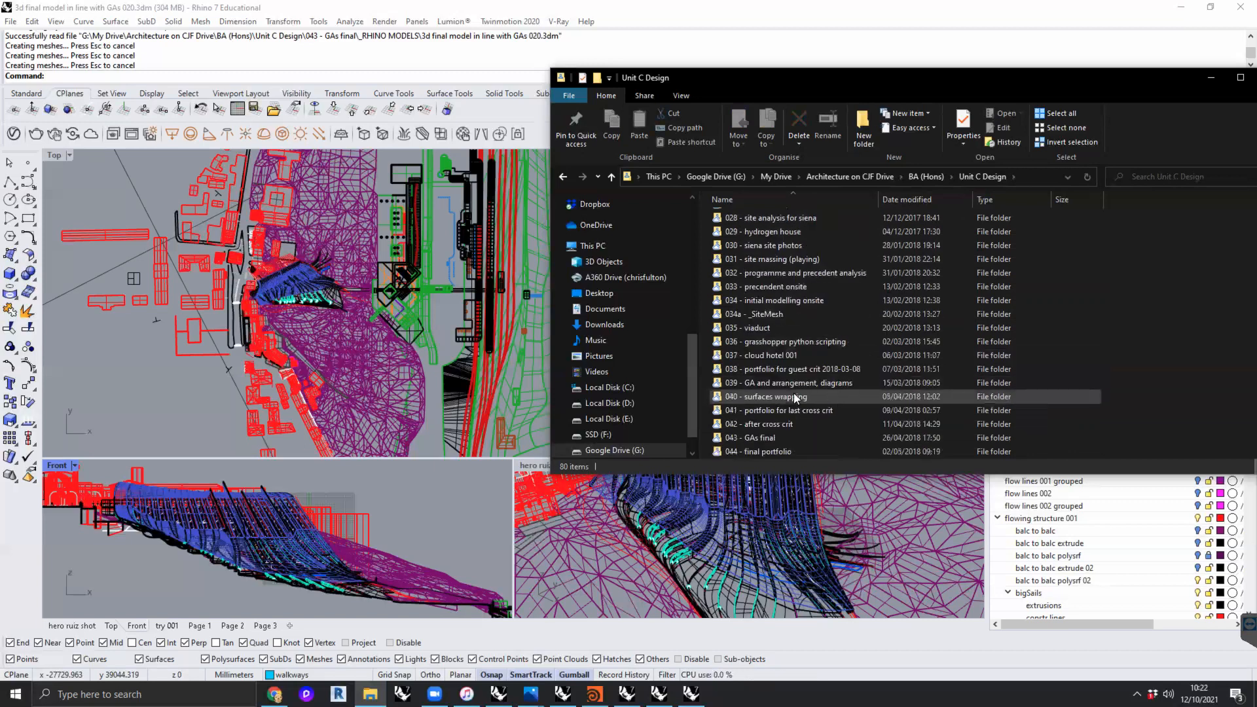
- Examine the numbered model versions in the _RHINO MODELS folder of "037 - cloud hotel 001", and return to the Rhino model
{"action": "double_click", "coordinate": [785, 355]}
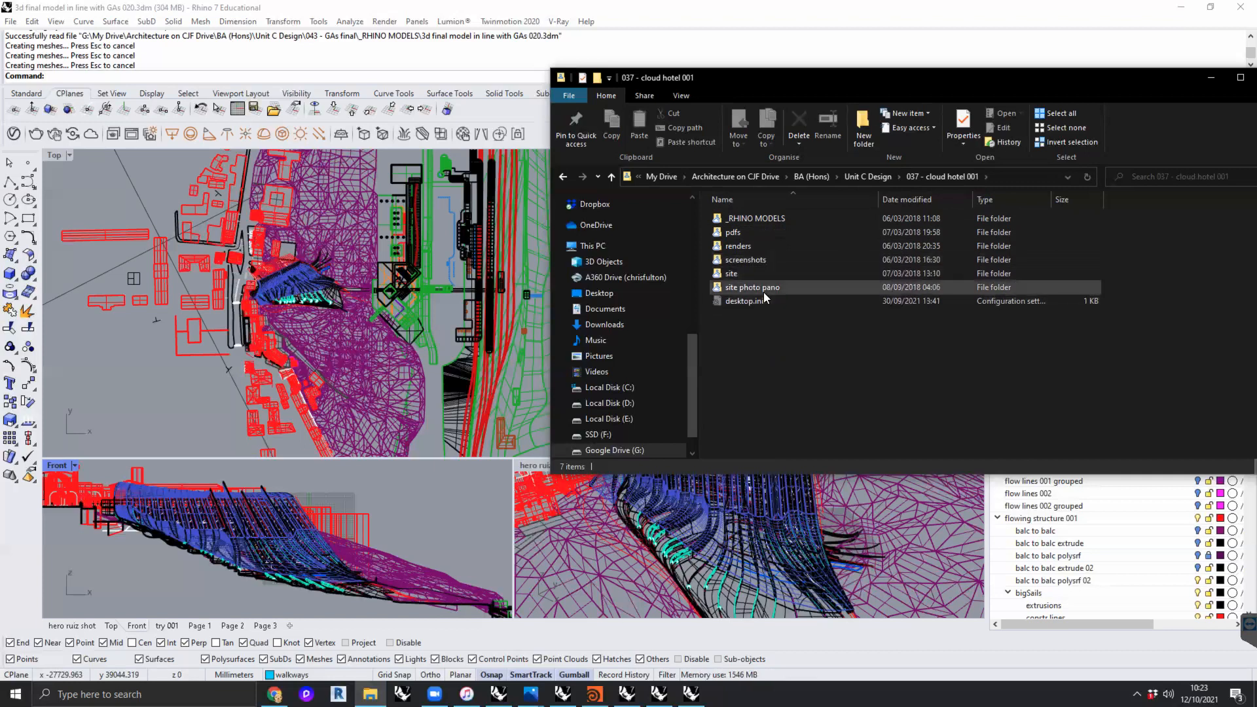
{"action": "double_click", "coordinate": [762, 218]}
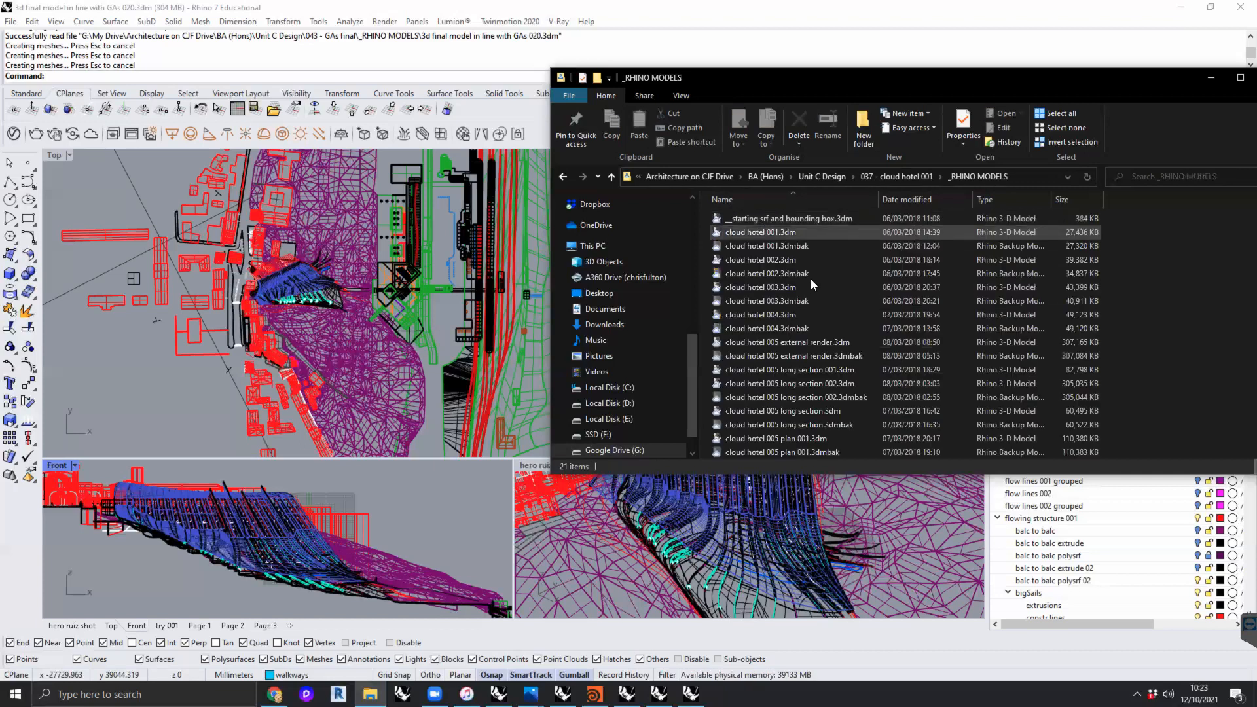
{"action": "scroll", "coordinate": [779, 288], "scroll_direction": "down", "scroll_amount": 1}
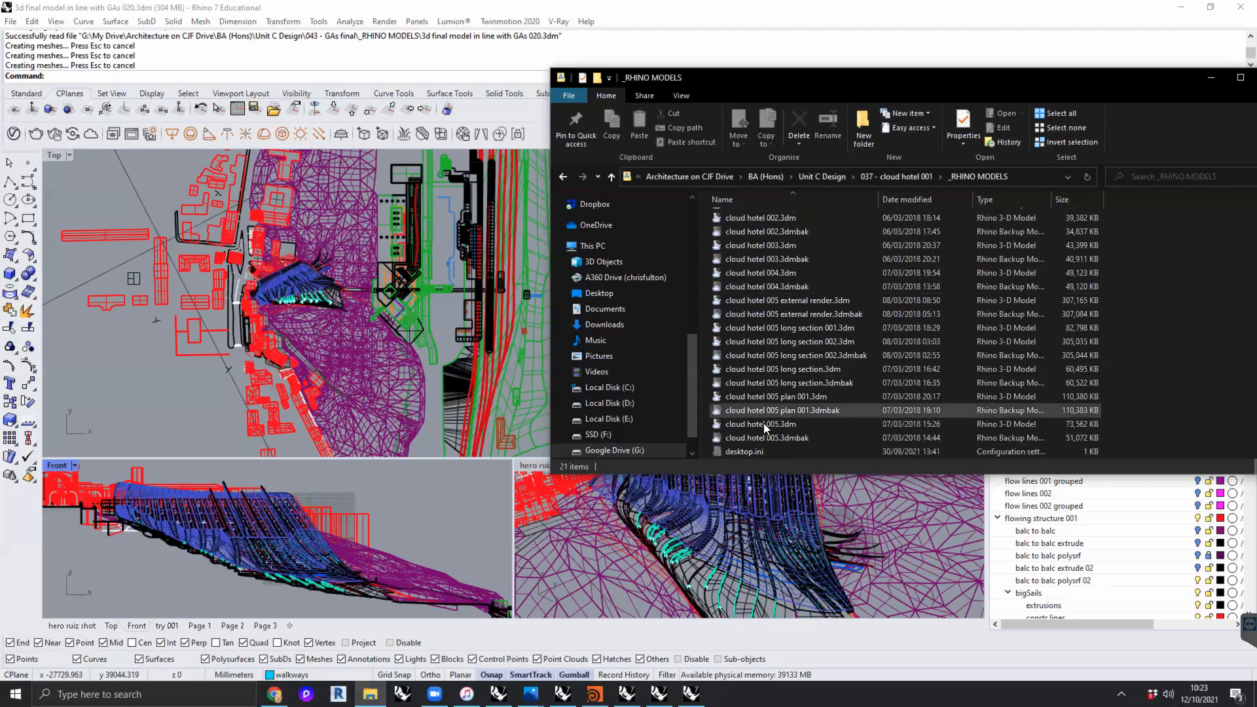
{"action": "left_click", "coordinate": [100, 176]}
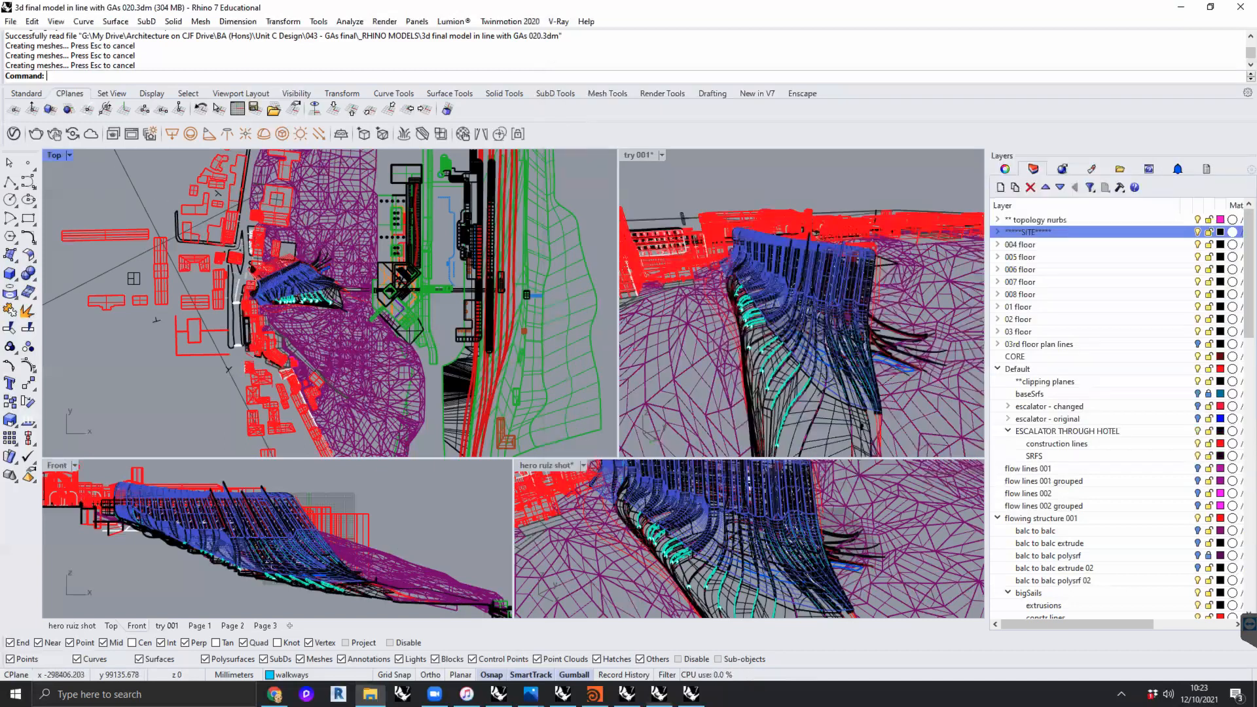
- Switch to the open model "Digital Workshop 002 - ecosystem.3dm" and save it as a new incremental version
{"action": "left_click", "coordinate": [499, 694]}
{"action": "scroll", "coordinate": [529, 219], "scroll_direction": "down", "scroll_amount": 10}
{"action": "right_click_drag", "start_coordinate": [512, 269], "coordinate": [460, 308]}
{"action": "scroll", "coordinate": [532, 283], "scroll_direction": "up", "scroll_amount": 4}
{"action": "scroll", "coordinate": [498, 302], "scroll_direction": "down", "scroll_amount": 6}
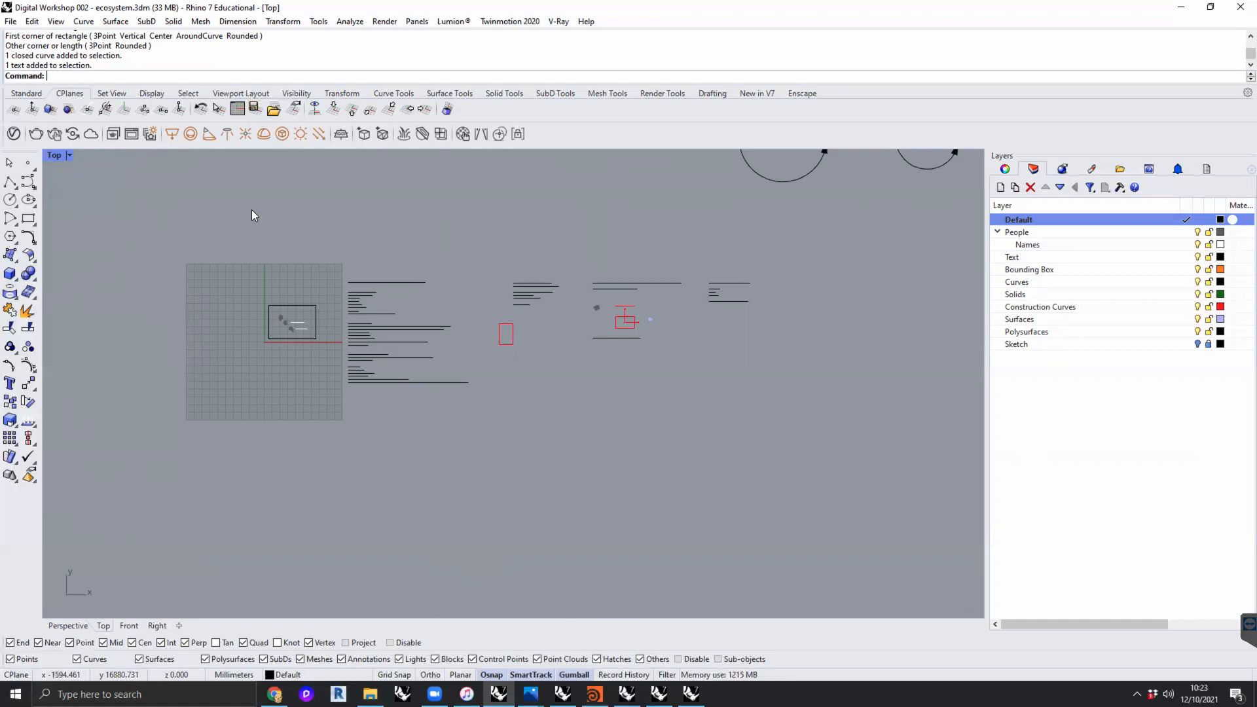
{"action": "left_click", "coordinate": [11, 22]}
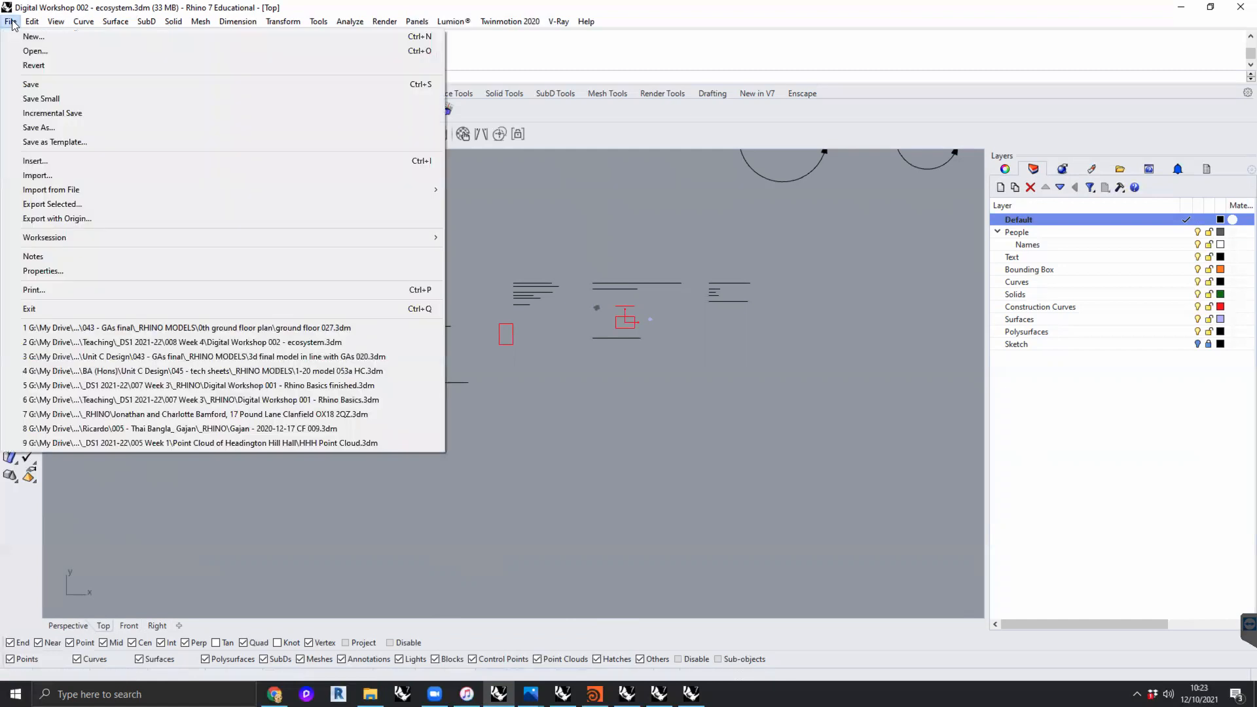
{"action": "left_click", "coordinate": [54, 113]}
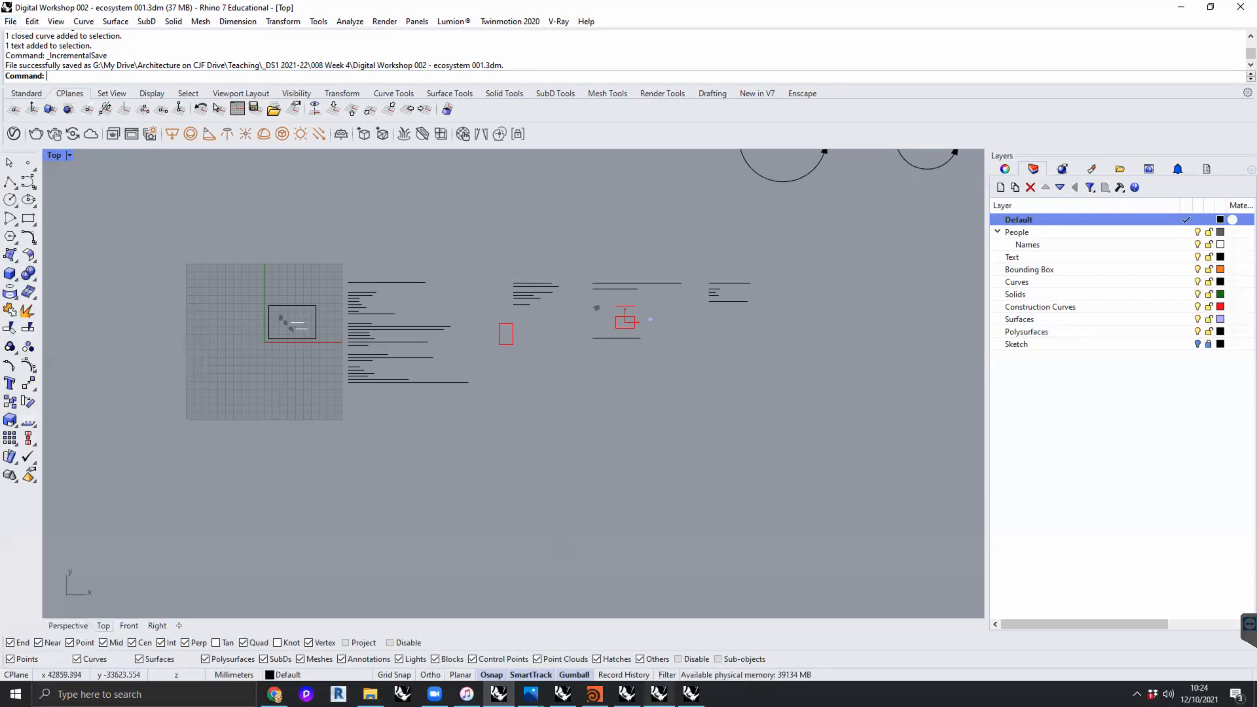
- View the open models "3d final model in line with GAs 020.3dm" and "1-20 model 053a HC.3dm" one after the other
{"action": "left_click", "coordinate": [659, 693]}
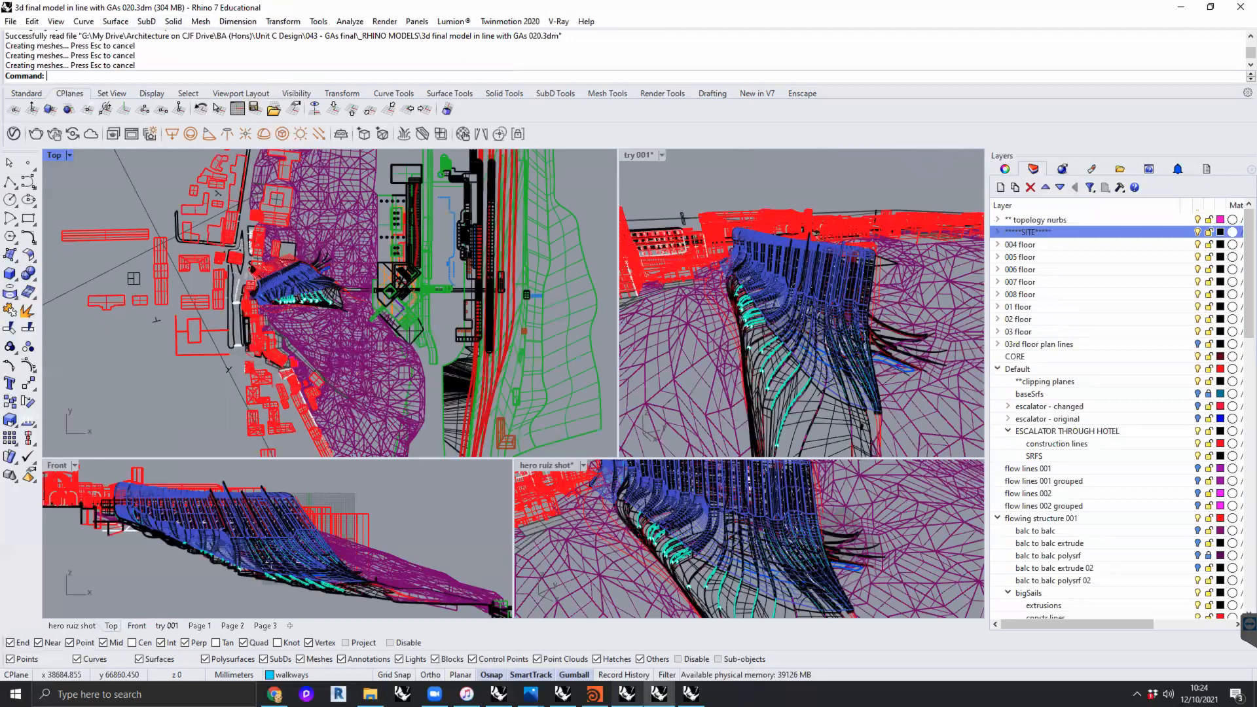
{"action": "left_click", "coordinate": [627, 694]}
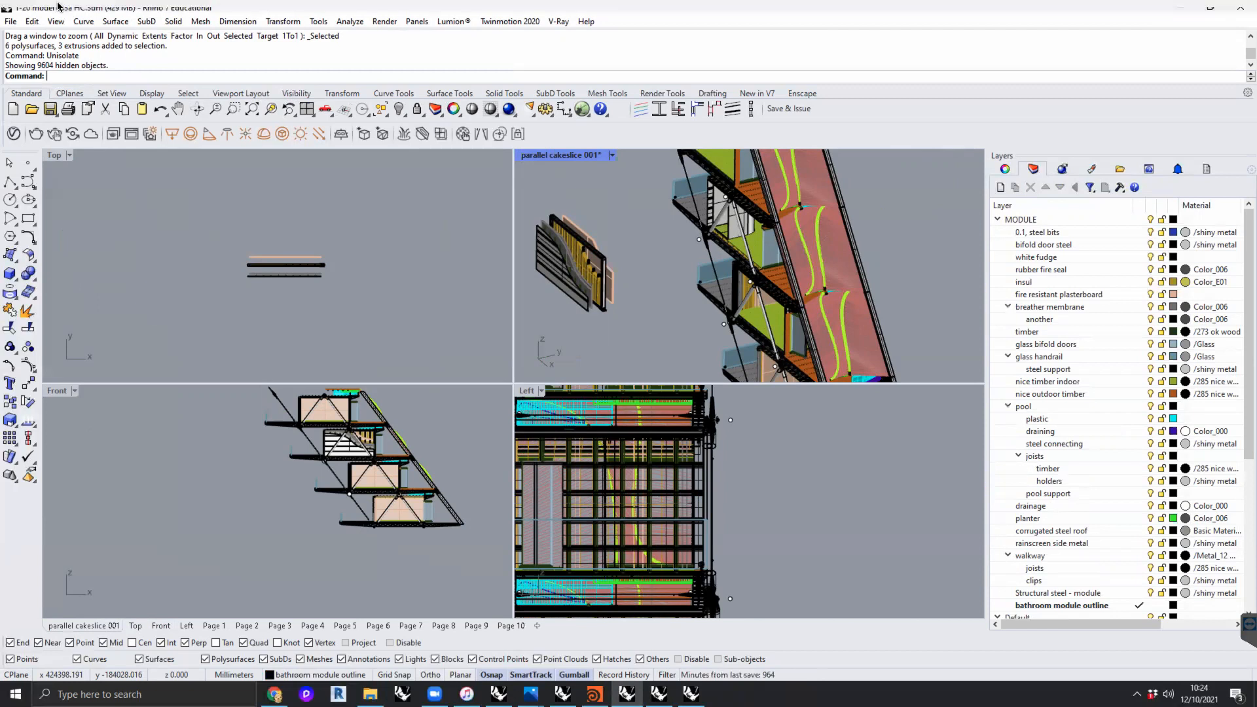
{"action": "left_click", "coordinate": [424, 217]}
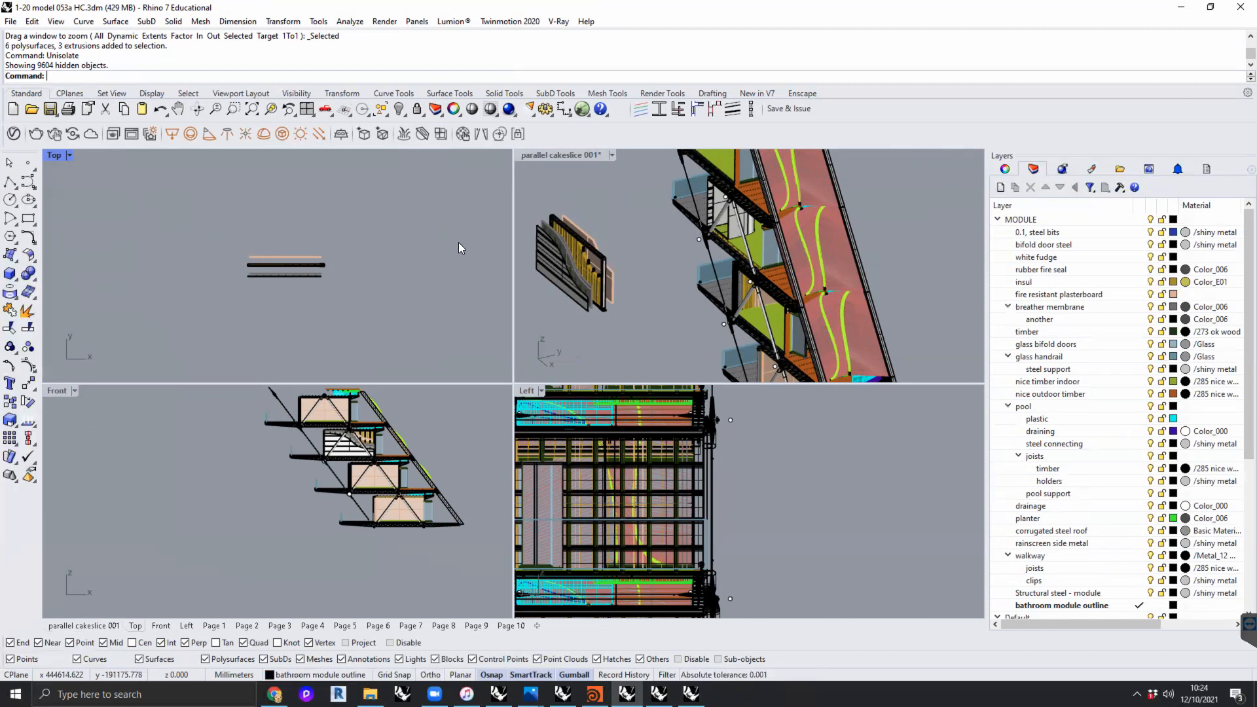
- Switch back to "Digital Workshop 002 - ecosystem 001.3dm" and read the organisation and approach notes in the Top view
{"action": "left_click", "coordinate": [499, 694]}
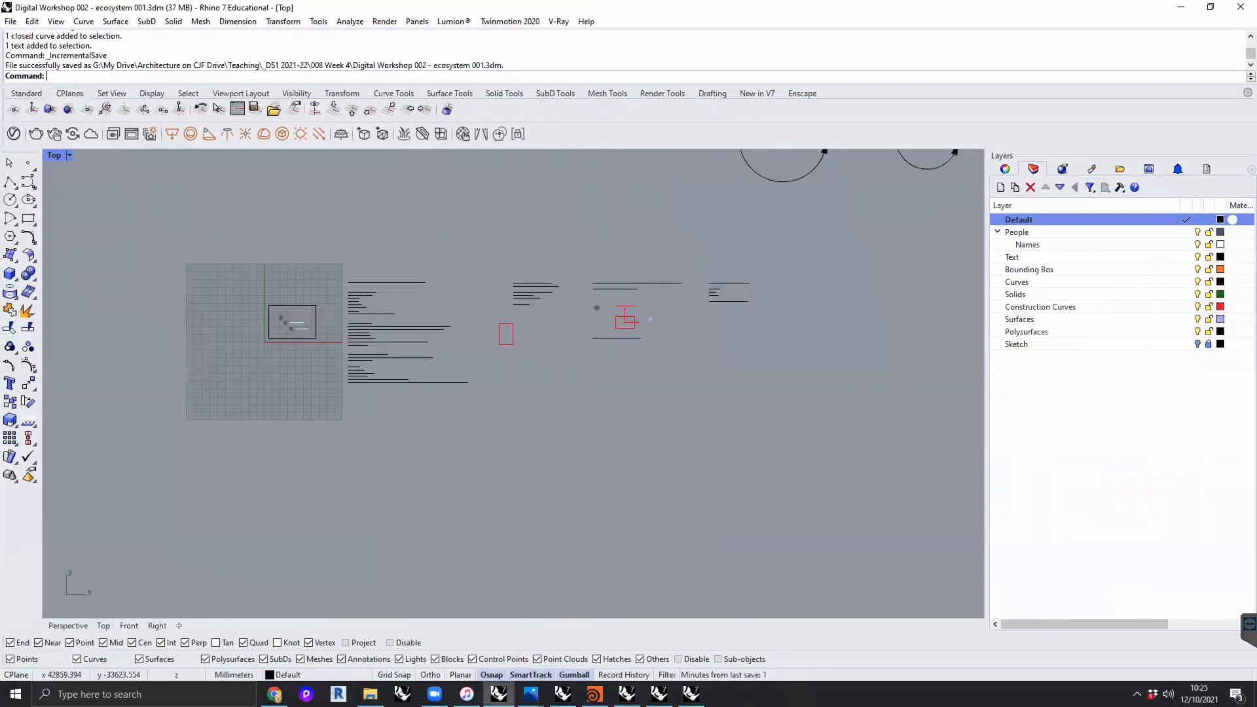
{"action": "scroll", "coordinate": [365, 360], "scroll_direction": "up", "scroll_amount": 8}
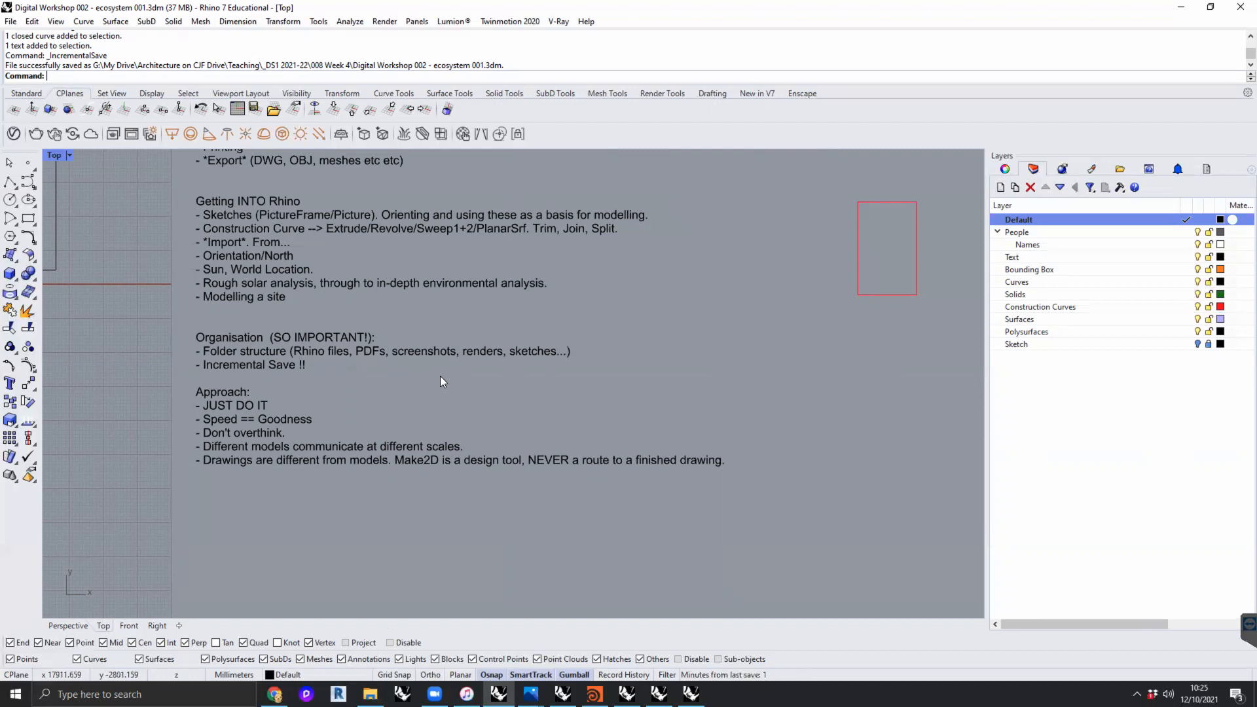
{"action": "right_click_drag", "start_coordinate": [459, 386], "coordinate": [522, 453]}
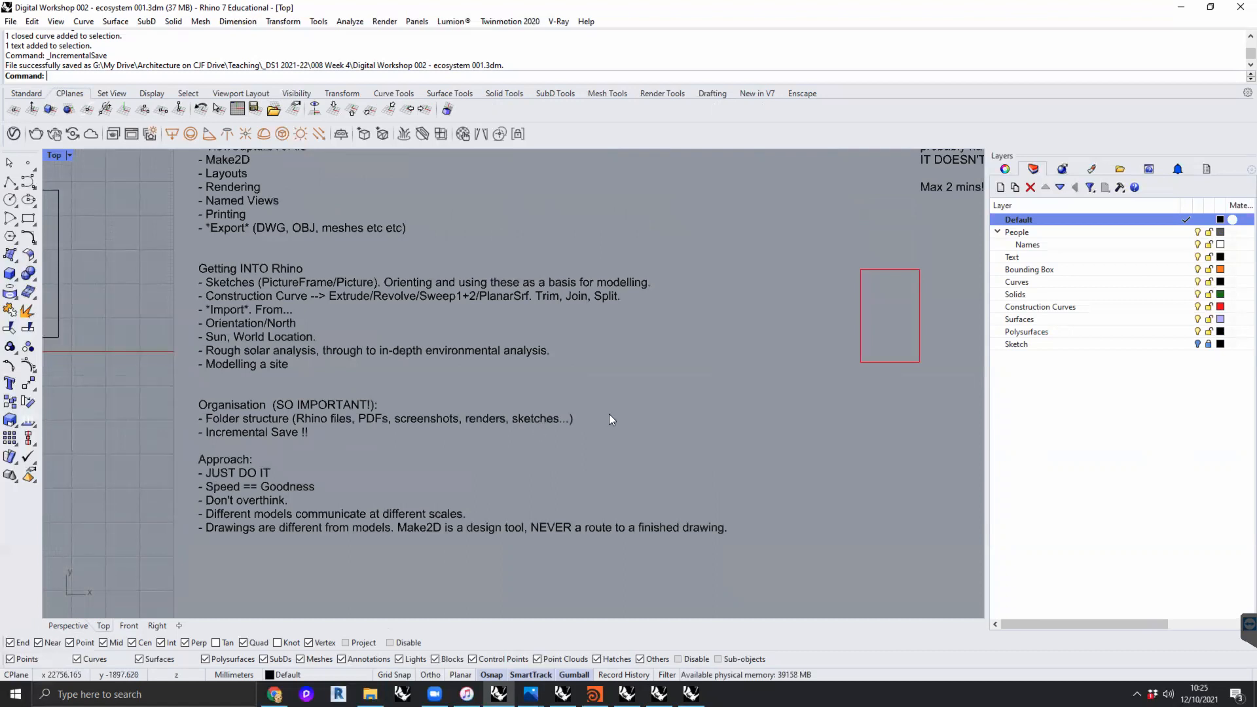
- Switch to the Houdini scene "vellum floppy mocap 5.hipnc", play the hairy figure's simulation and stop it at frame 46
{"action": "mouse_move", "coordinate": [595, 694]}
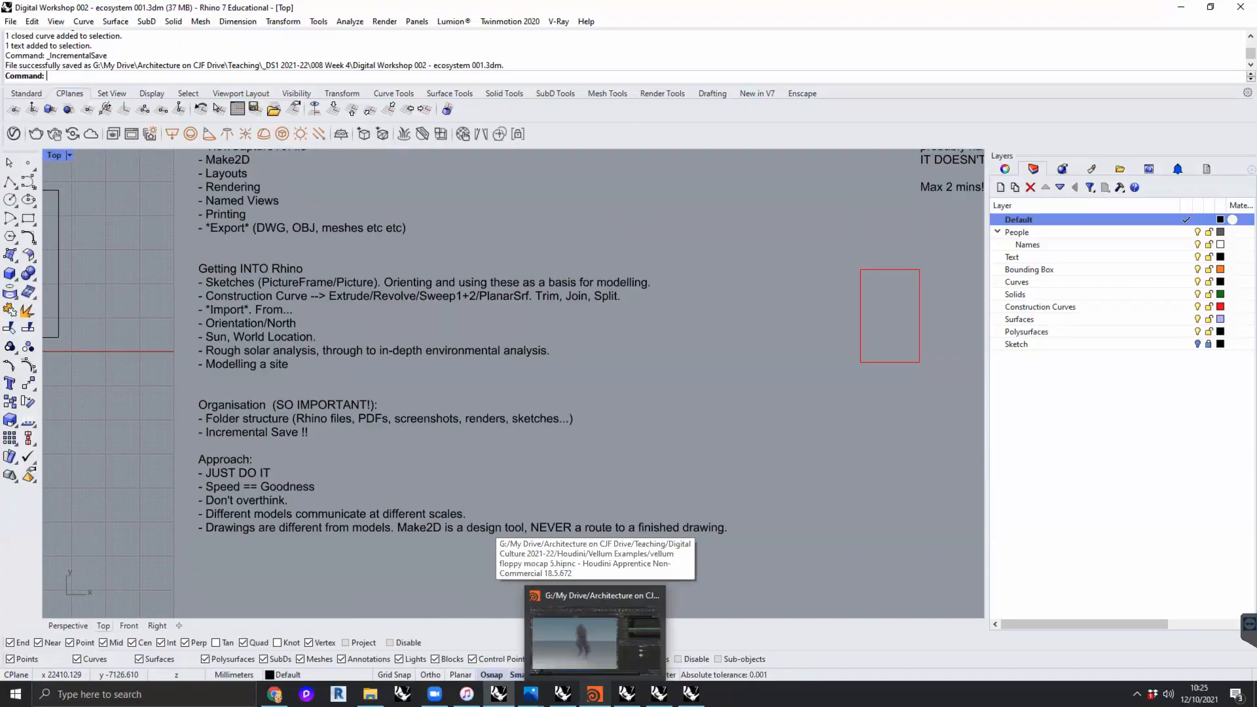
{"action": "left_click", "coordinate": [596, 629]}
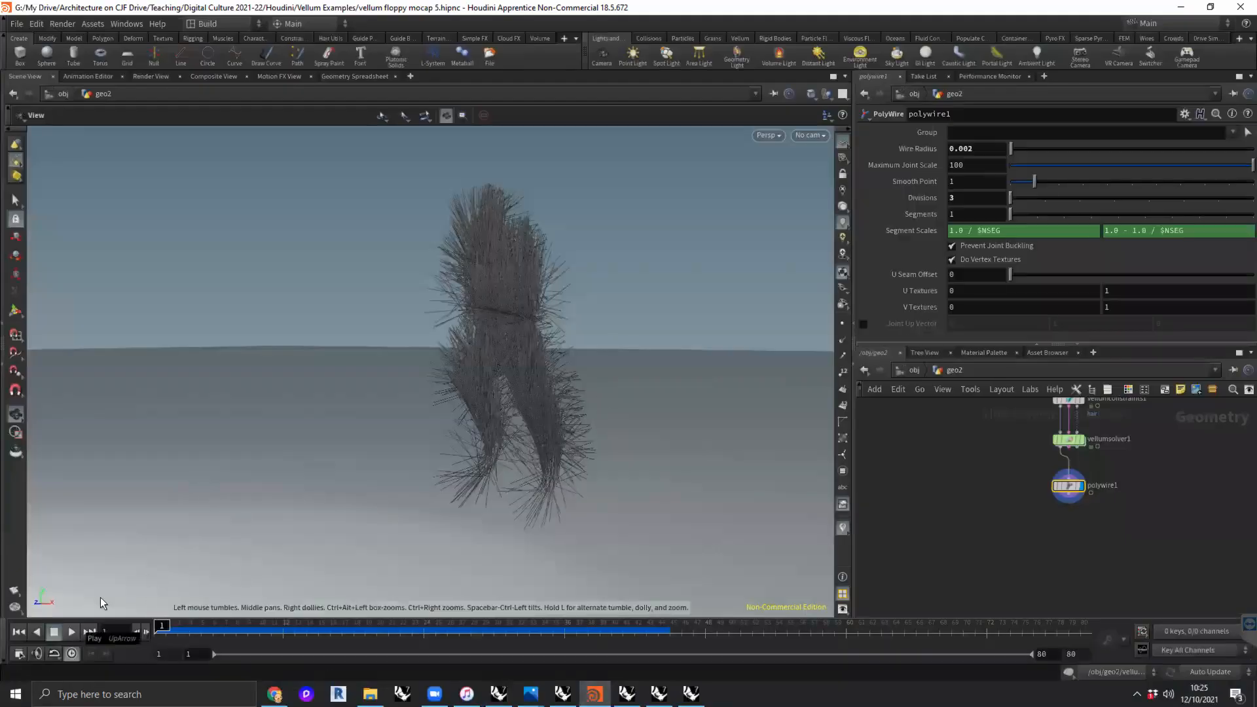
{"action": "left_click", "coordinate": [72, 631]}
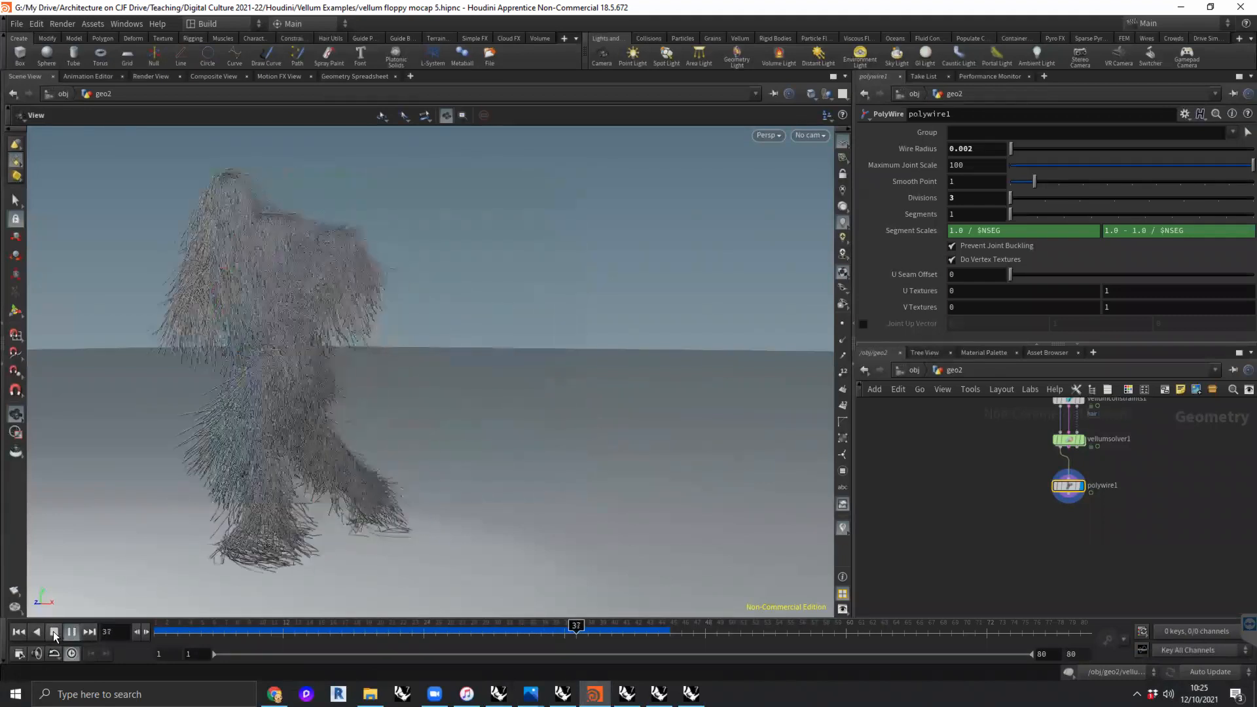
{"action": "left_click", "coordinate": [54, 633]}
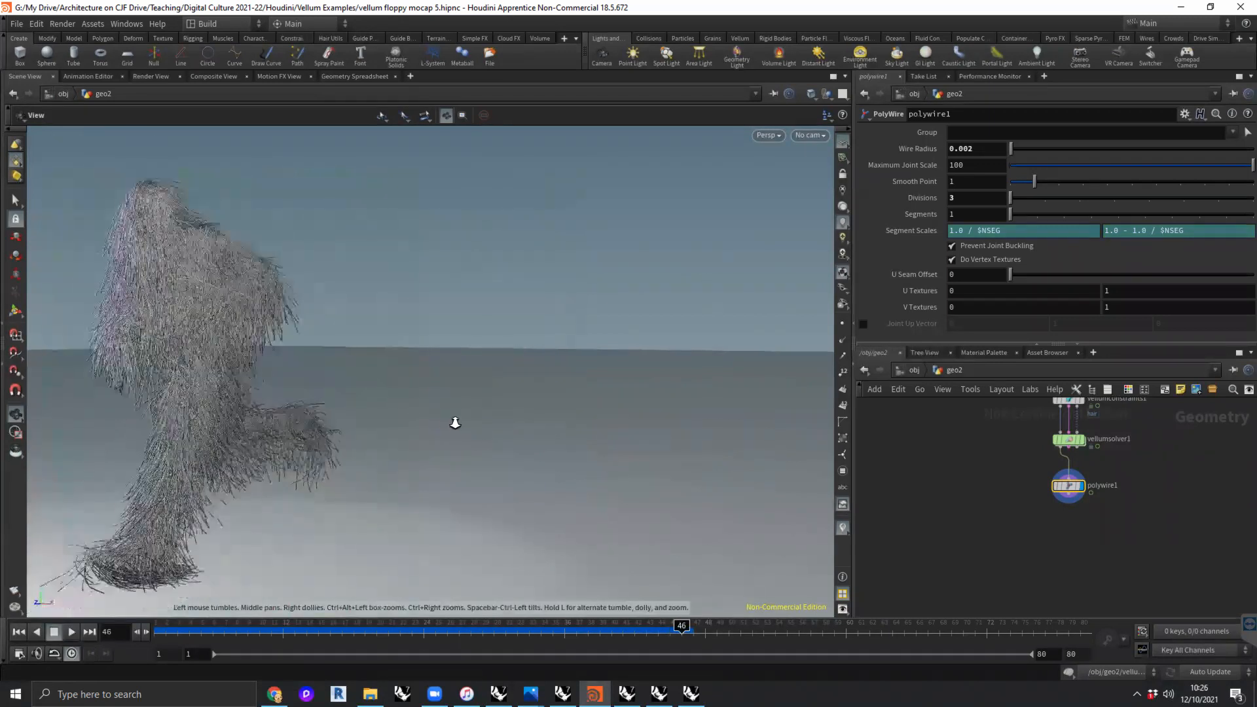
- Save the polywire1 node's geometry at the current frame as geoOut-001.obj in the Vellum Examples folder, overwriting the existing file
{"action": "left_click_drag", "start_coordinate": [326, 393], "coordinate": [537, 412]}
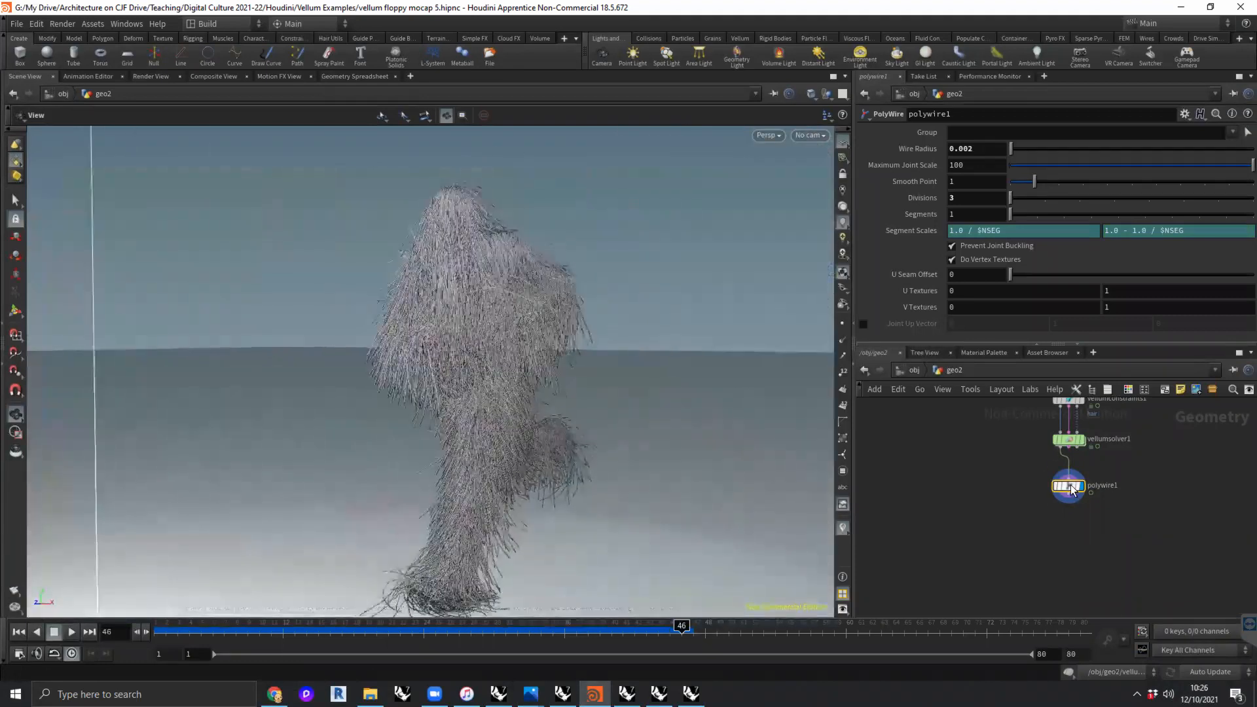
{"action": "right_click", "coordinate": [1081, 487]}
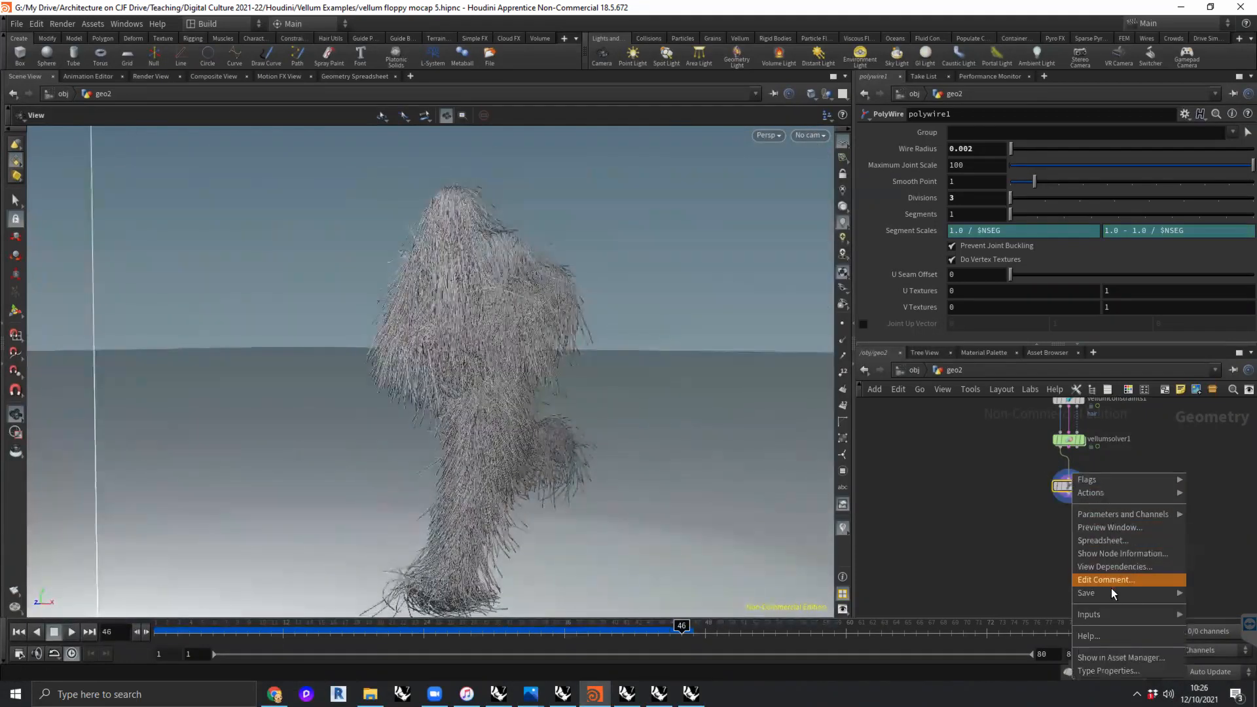
{"action": "mouse_move", "coordinate": [1111, 590]}
{"action": "left_click", "coordinate": [1039, 594]}
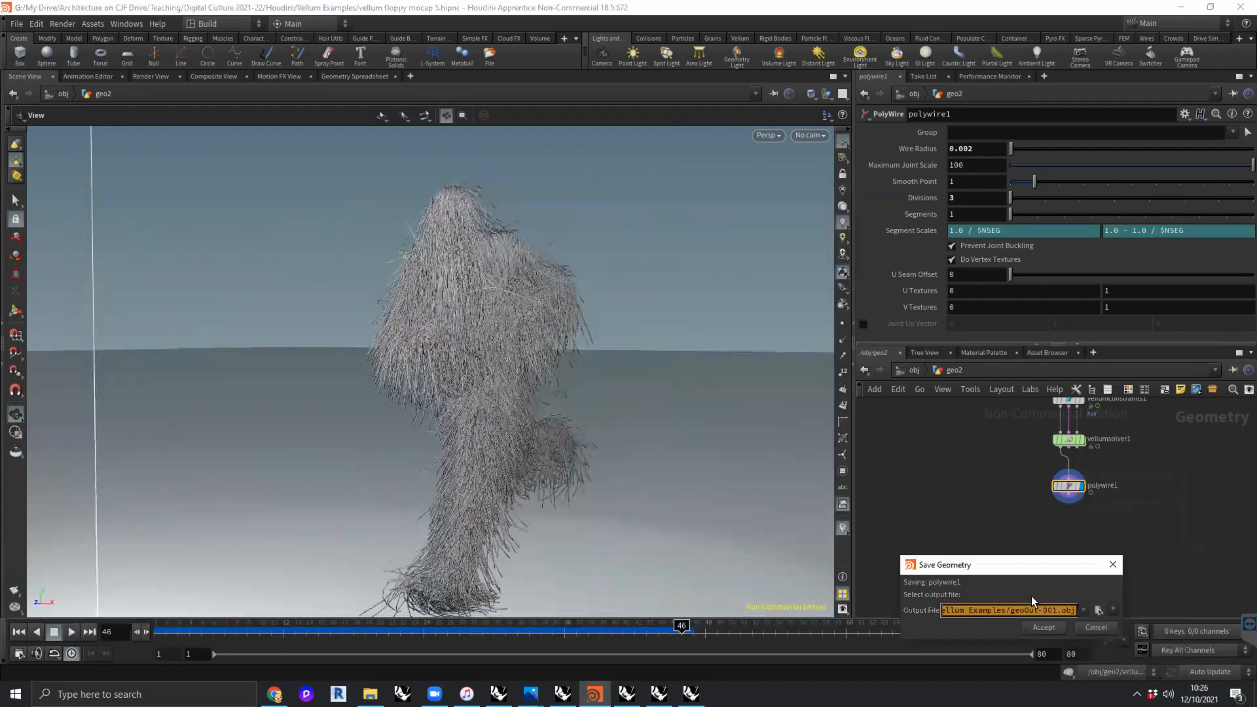
{"action": "left_click_drag", "start_coordinate": [994, 568], "coordinate": [935, 440]}
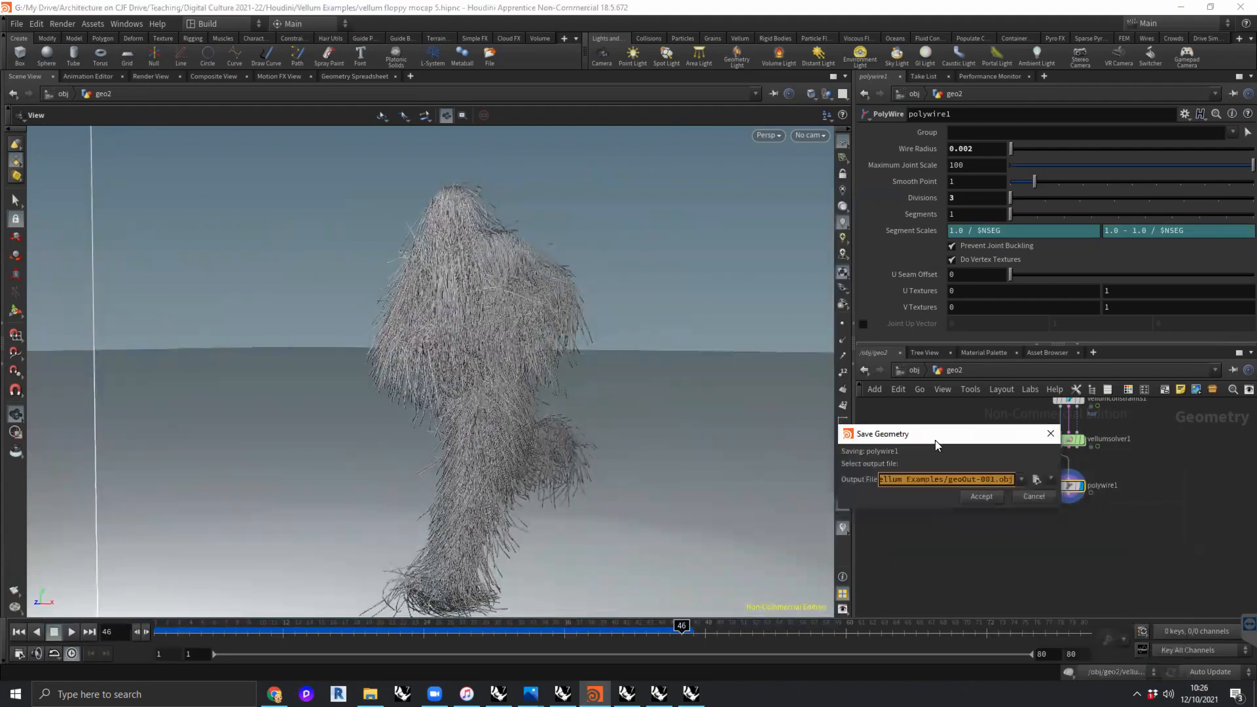
{"action": "left_click", "coordinate": [981, 496]}
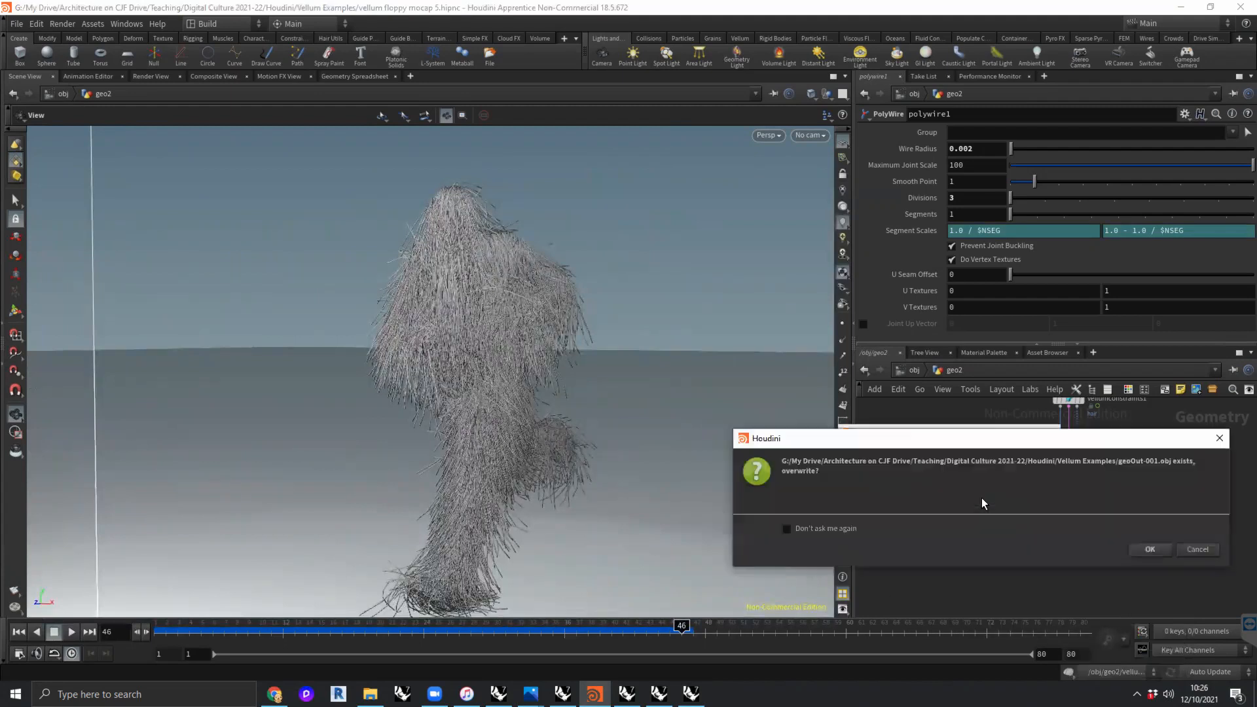
{"action": "left_click", "coordinate": [1148, 548]}
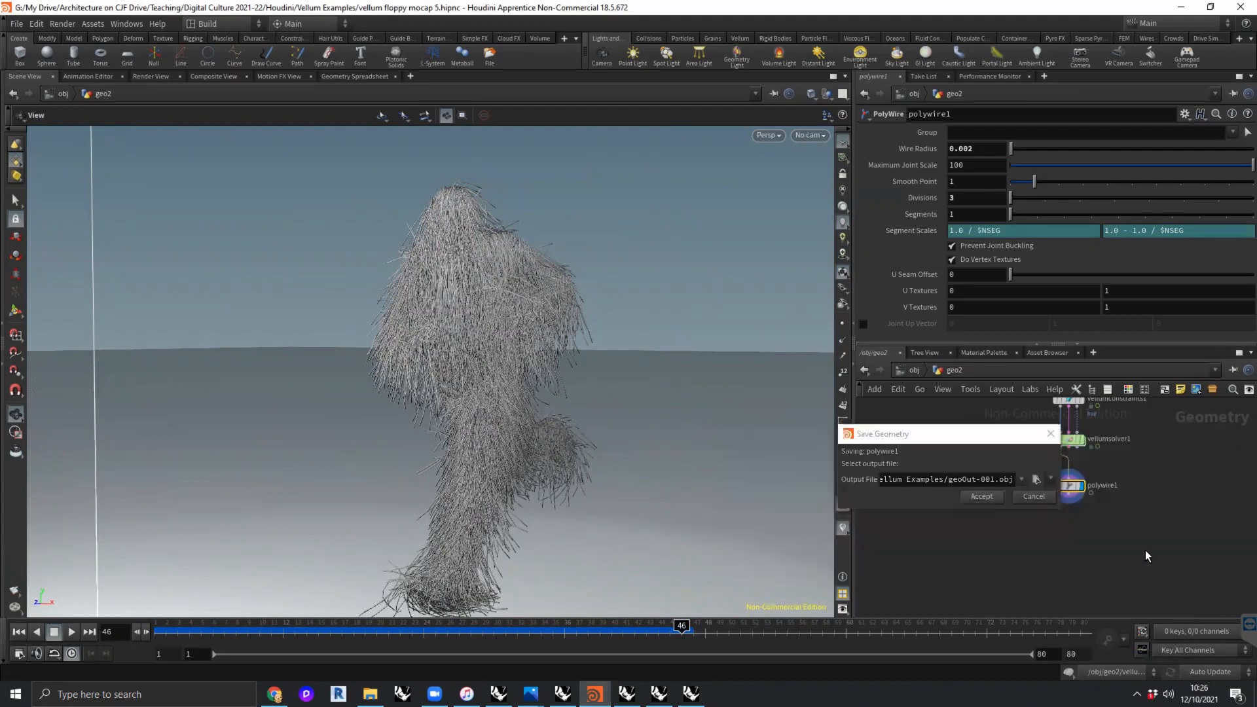
- Switch to the Rhino model "Digital Workshop 002 - ecosystem 001.3dm" and import geoOut-001.obj with the preset OBJ import options
{"action": "key", "text": "alt+Tab"}
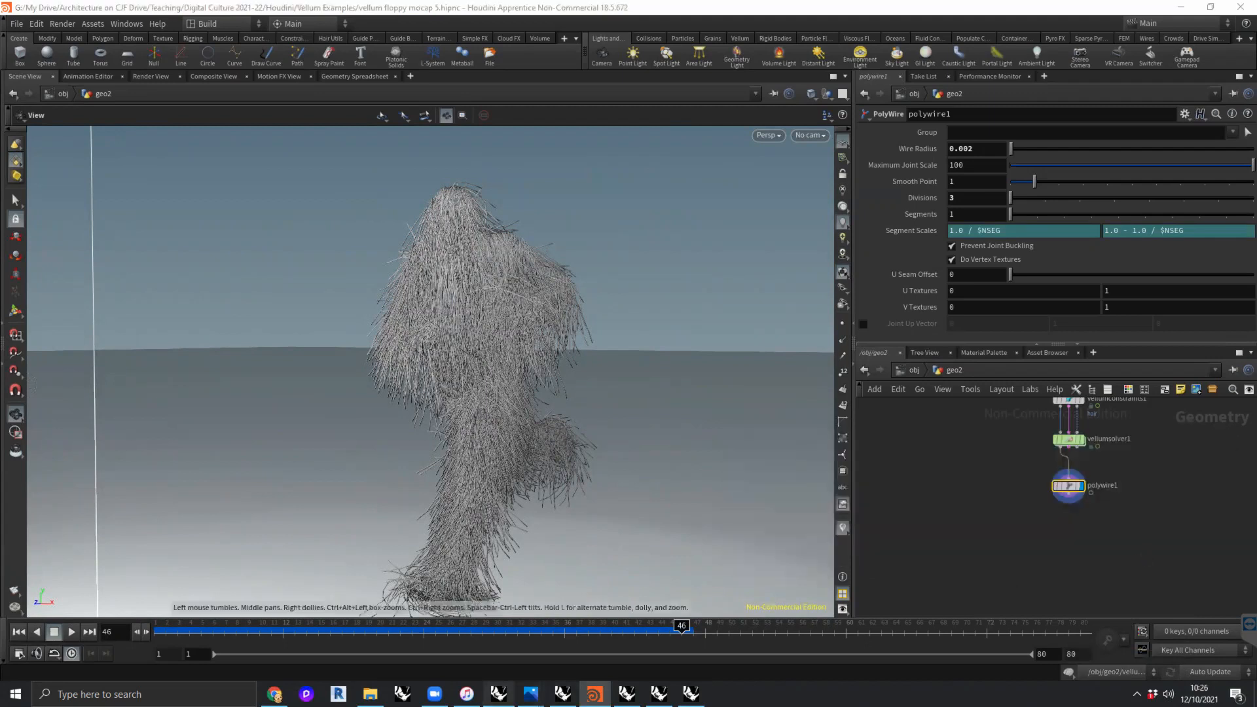
{"action": "right_click_drag", "start_coordinate": [728, 418], "coordinate": [472, 467]}
{"action": "scroll", "coordinate": [471, 468], "scroll_direction": "down", "scroll_amount": 4}
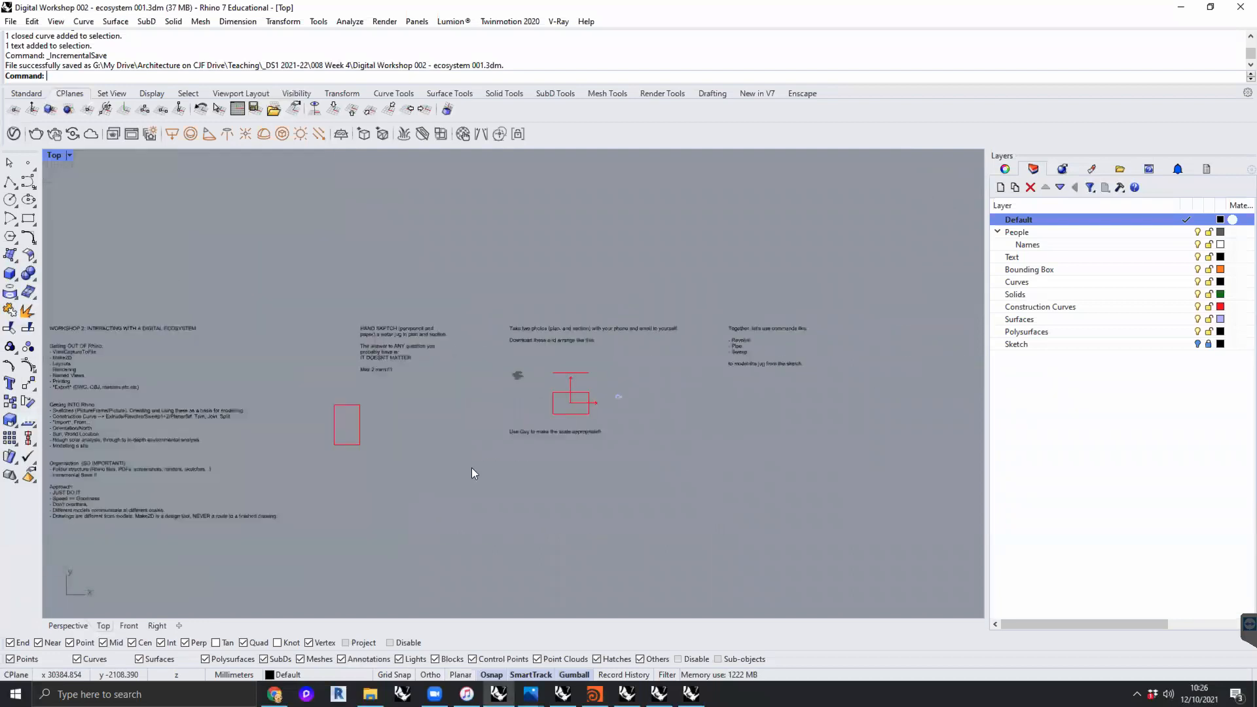
{"action": "key", "text": "ctrl+i"}
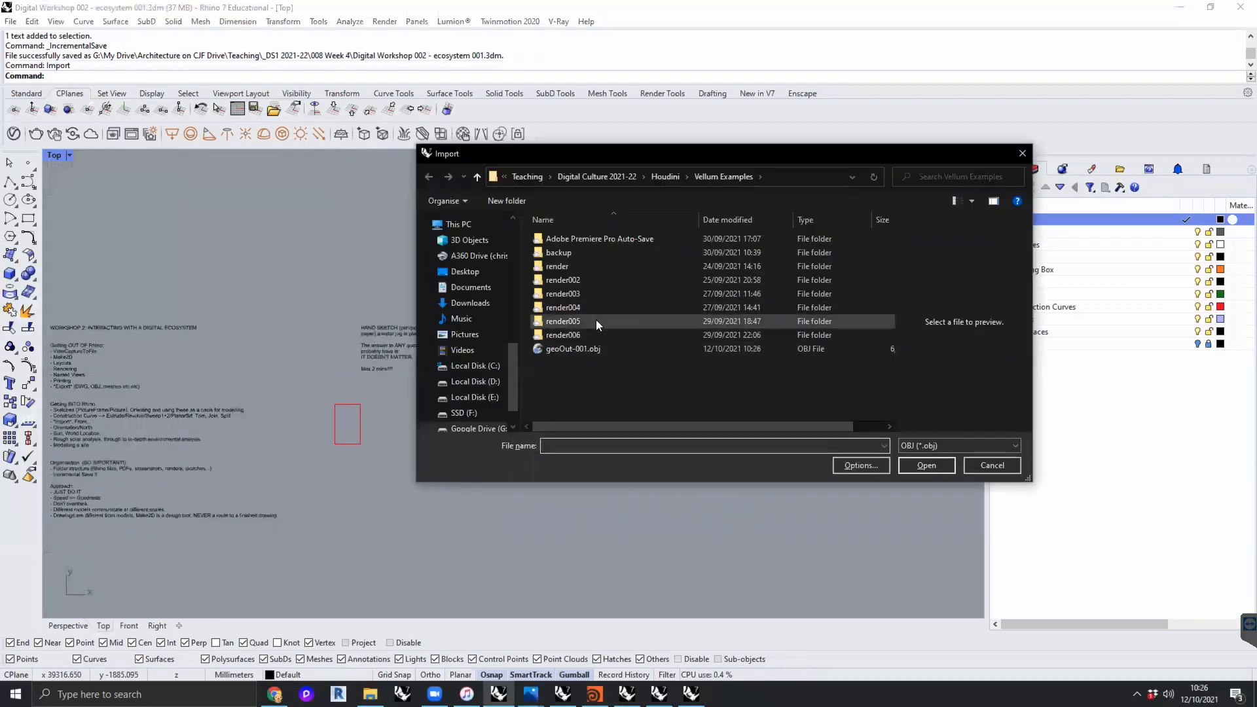
{"action": "left_click", "coordinate": [584, 347]}
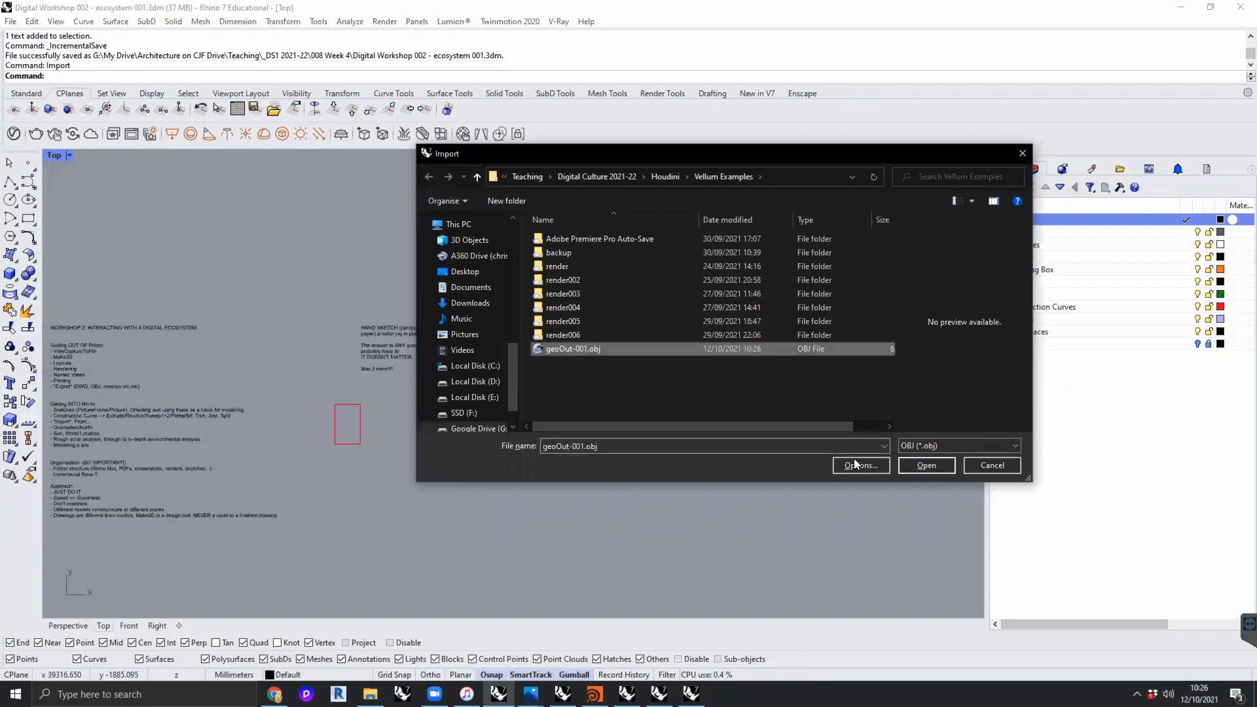
{"action": "left_click", "coordinate": [925, 465]}
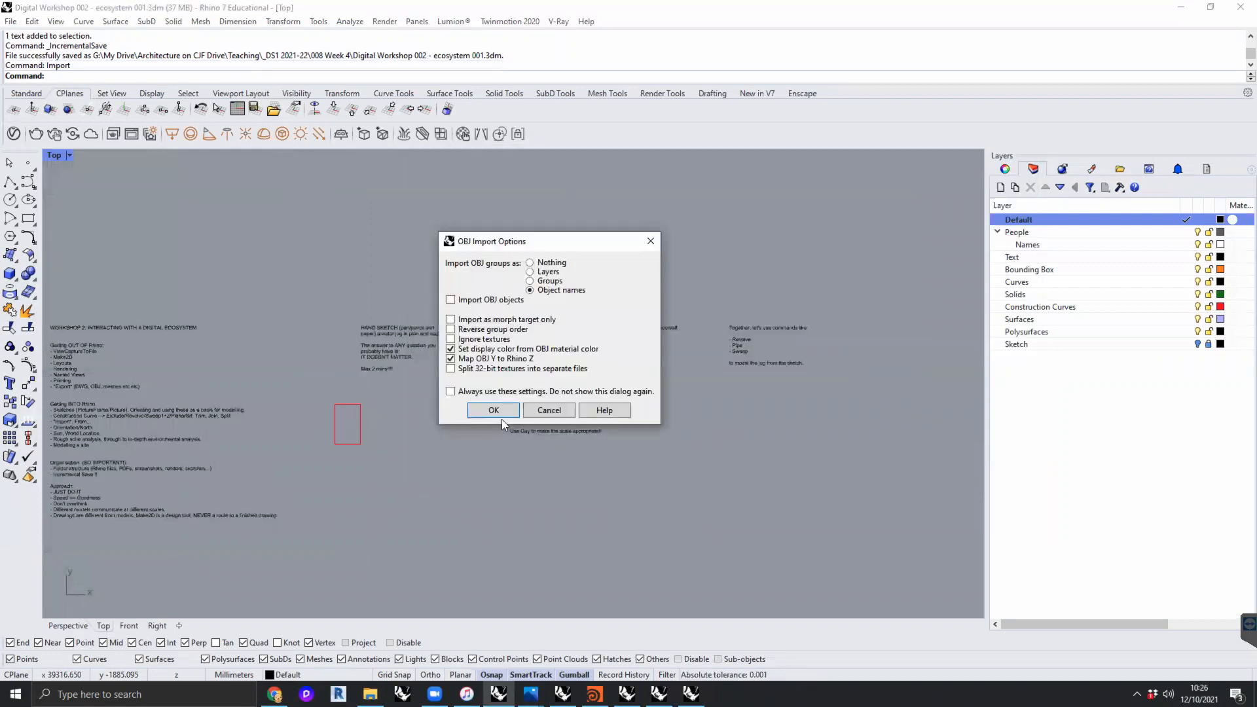
{"action": "left_click", "coordinate": [494, 411]}
- Scale the imported hairy figure mesh by a factor of 1000 from the base point 0,0,0
{"action": "scroll", "coordinate": [279, 439], "scroll_direction": "up", "scroll_amount": 2}
{"action": "scroll", "coordinate": [279, 439], "scroll_direction": "up", "scroll_amount": 8}
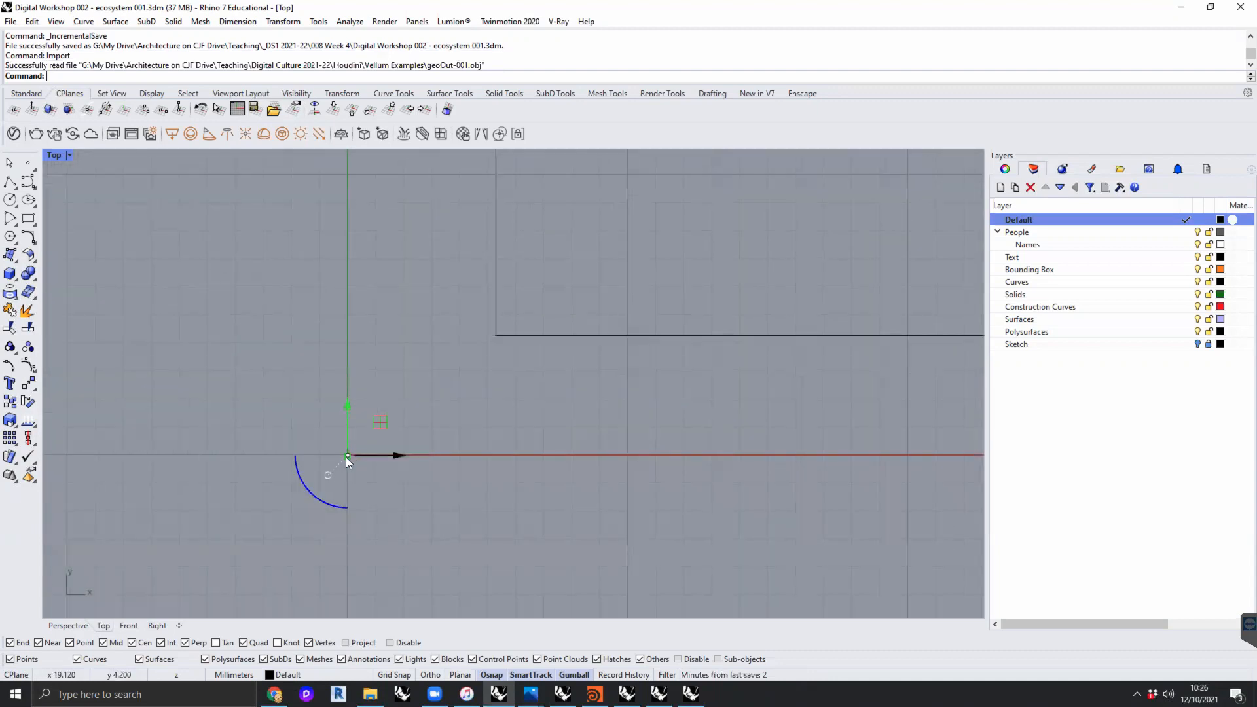
{"action": "scroll", "coordinate": [355, 457], "scroll_direction": "down", "scroll_amount": 5}
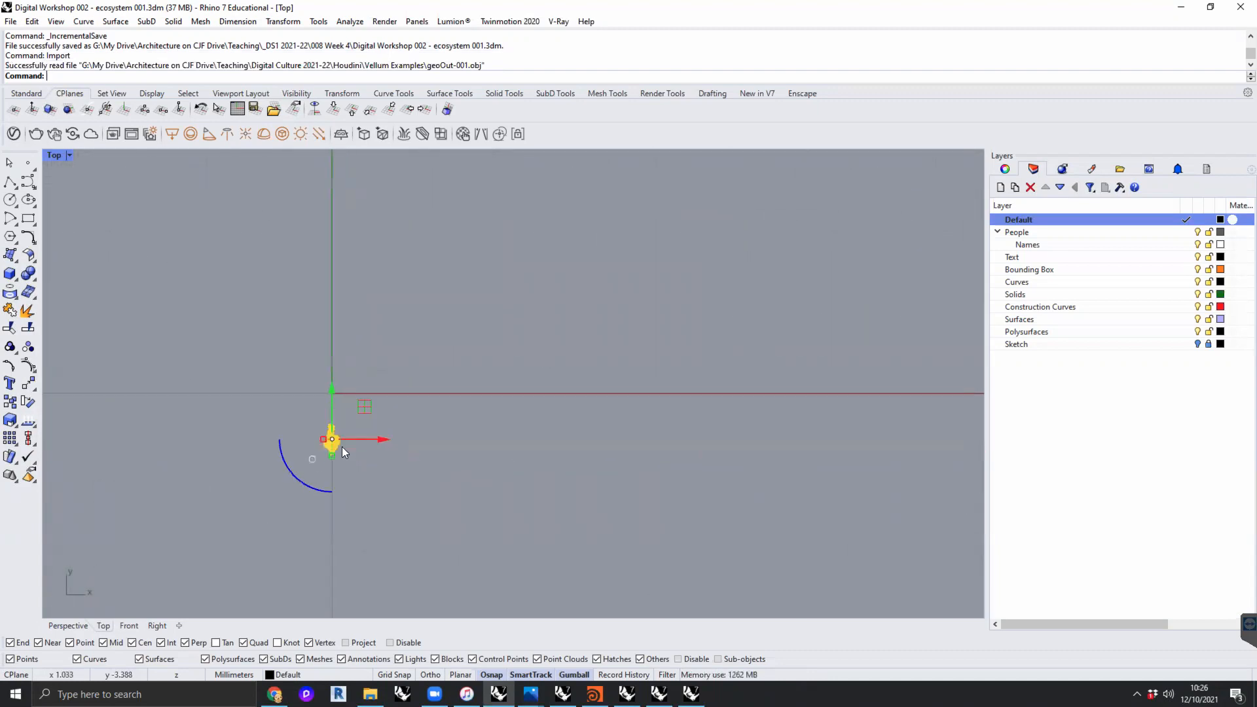
{"action": "scroll", "coordinate": [325, 429], "scroll_direction": "up", "scroll_amount": 1}
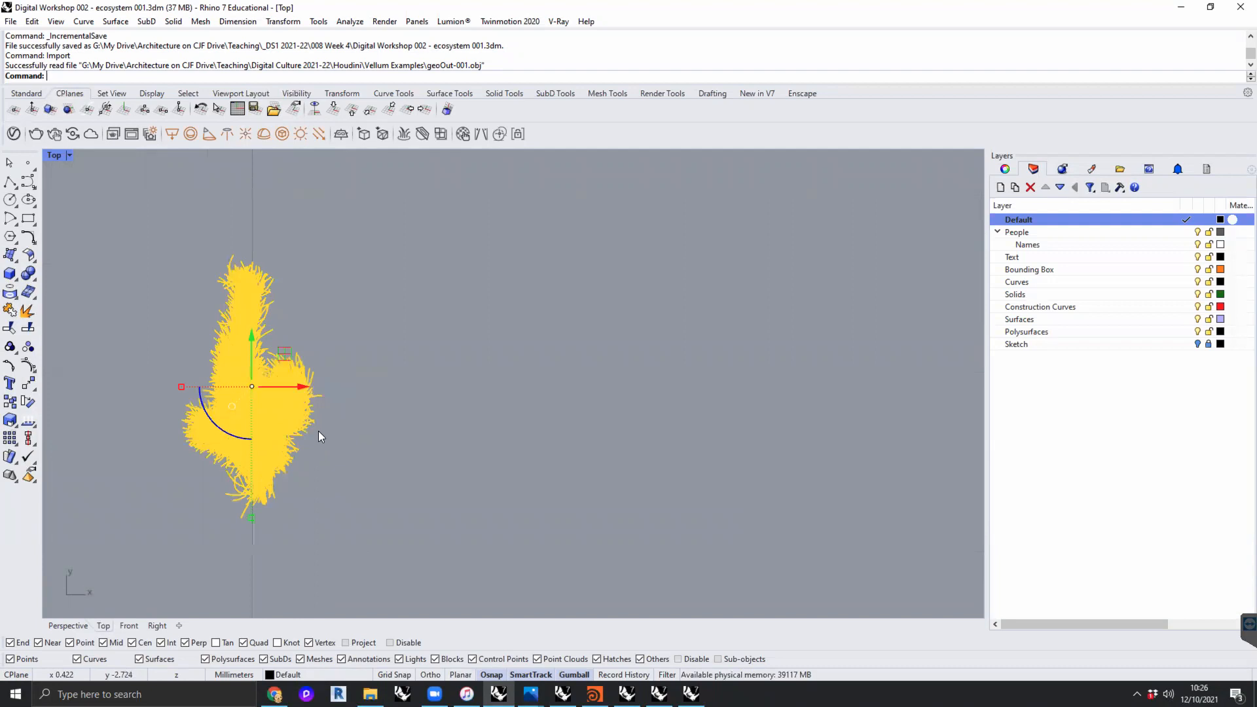
{"action": "type", "text": "sca"}
{"action": "key", "text": "Return"}
{"action": "type", "text": "0,0,0"}
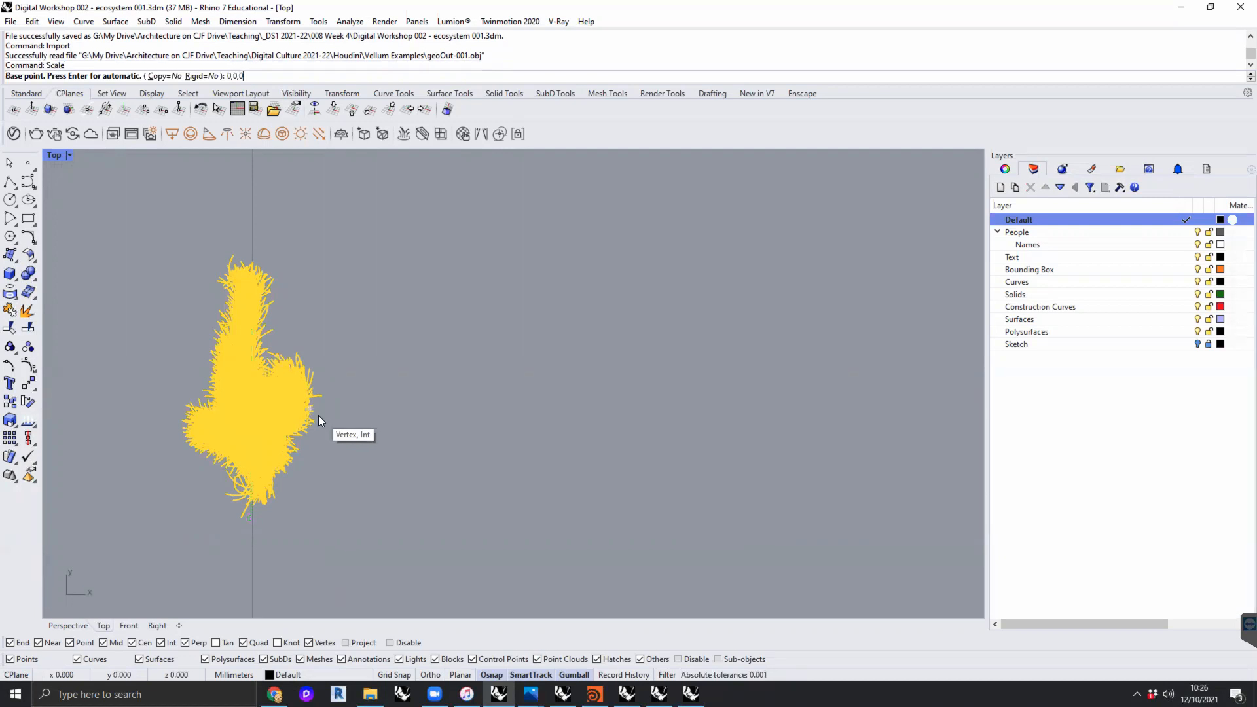
{"action": "key", "text": "Return"}
{"action": "type", "text": "1000"}
{"action": "key", "text": "Return"}
- Move the scaled mesh into the black rectangle beside the people figures in the Top view
{"action": "scroll", "coordinate": [505, 380], "scroll_direction": "down", "scroll_amount": 10}
{"action": "scroll", "coordinate": [508, 376], "scroll_direction": "down", "scroll_amount": 10}
{"action": "left_click_drag", "start_coordinate": [478, 411], "coordinate": [495, 343]}
{"action": "scroll", "coordinate": [491, 347], "scroll_direction": "up", "scroll_amount": 10}
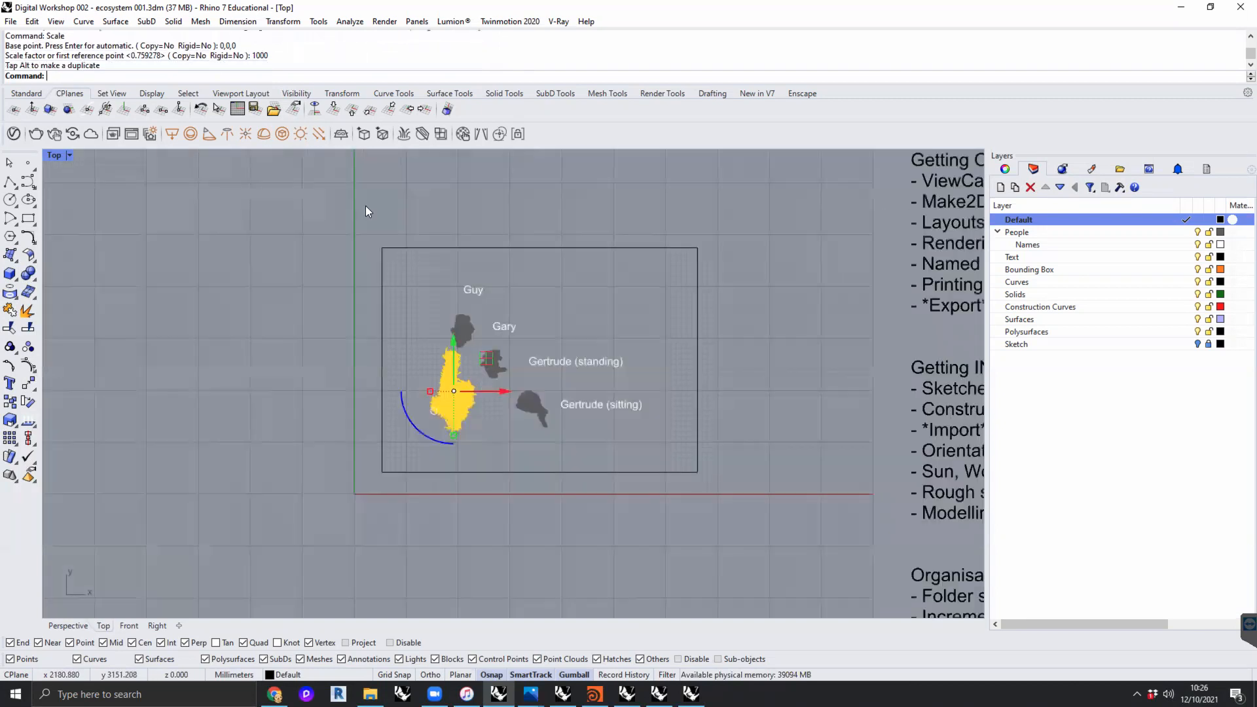
- Zoom to the selected mesh in the Perspective view, deselect it and examine it against the people figures from several angles
{"action": "double_click", "coordinate": [59, 161]}
{"action": "double_click", "coordinate": [545, 154]}
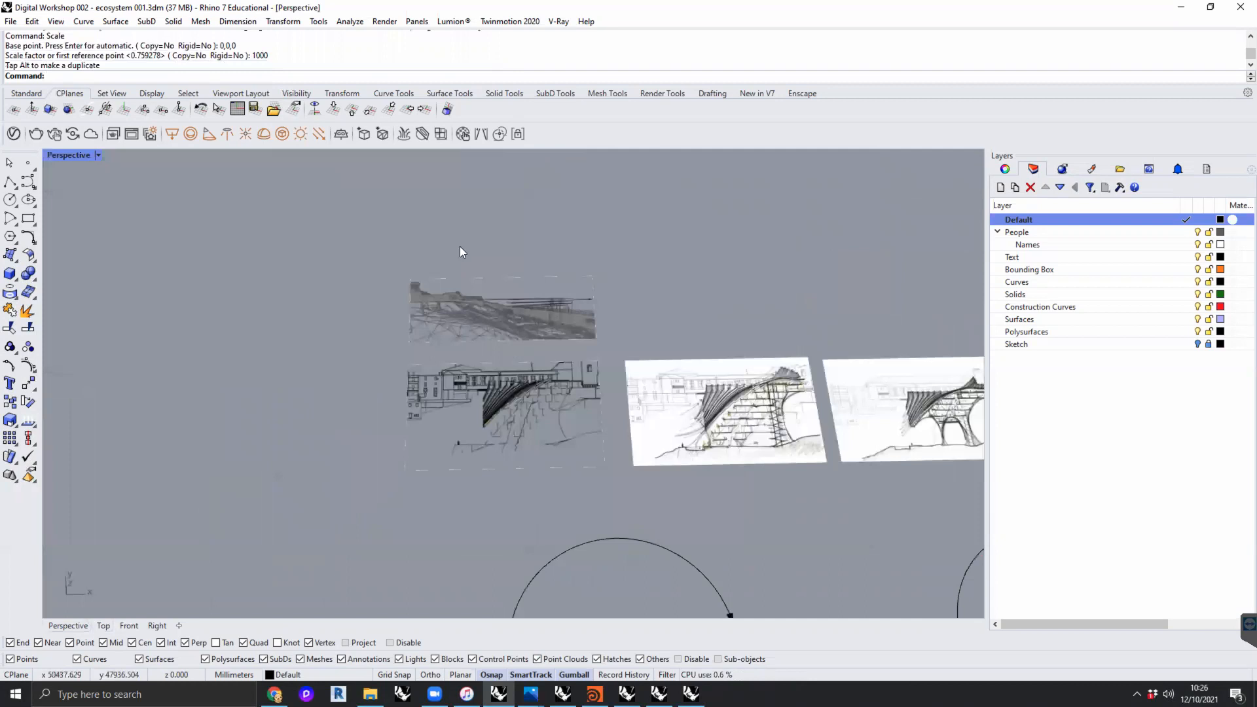
{"action": "left_click", "coordinate": [27, 93]}
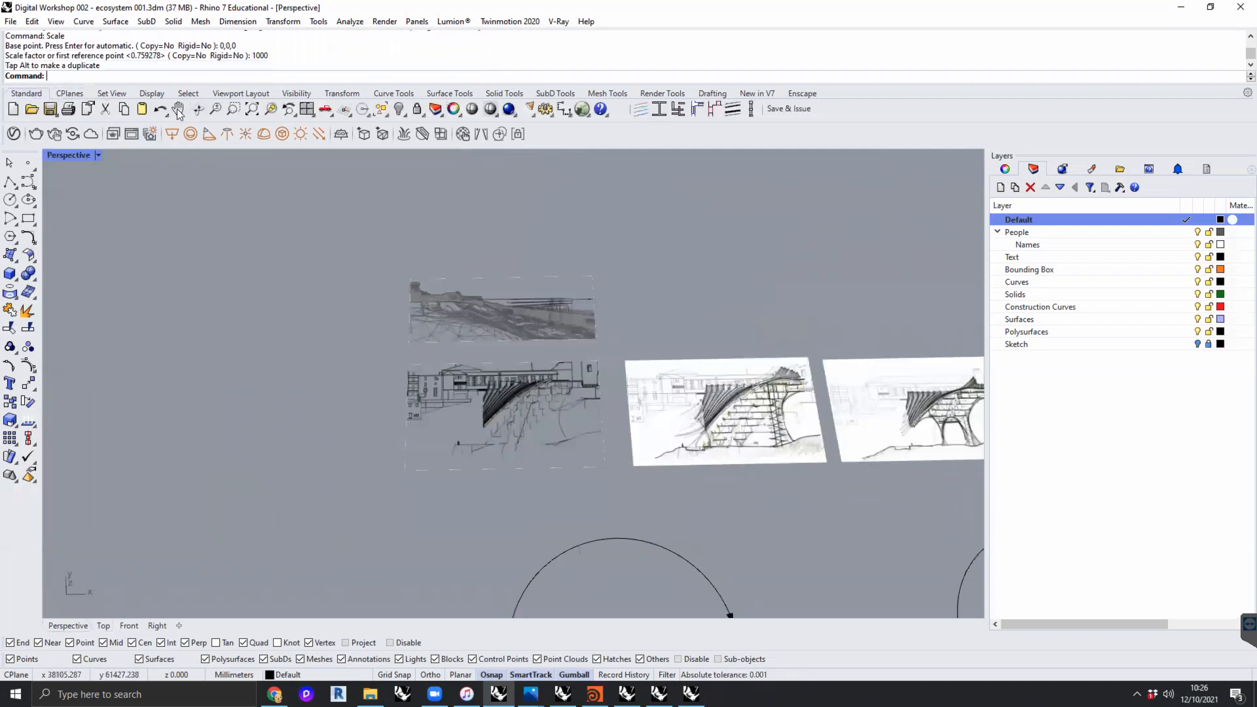
{"action": "left_click", "coordinate": [270, 109]}
{"action": "scroll", "coordinate": [707, 407], "scroll_direction": "up", "scroll_amount": 3}
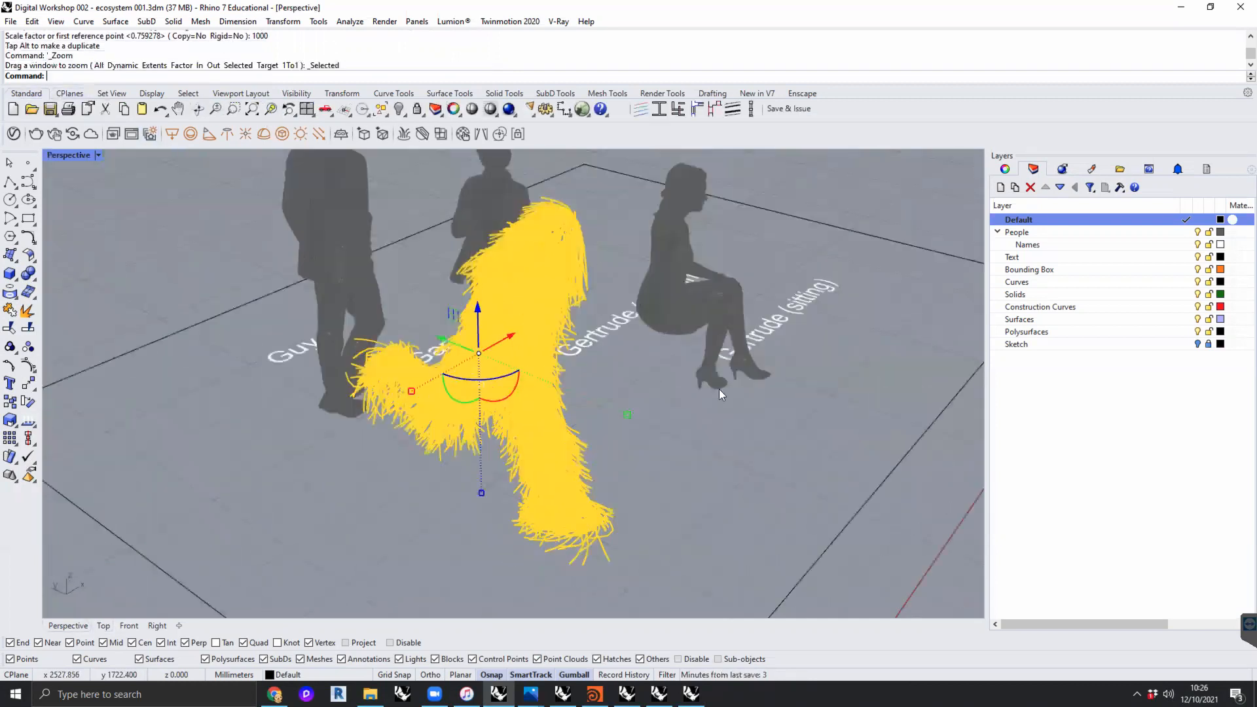
{"action": "scroll", "coordinate": [719, 390], "scroll_direction": "down", "scroll_amount": 5}
{"action": "right_click_drag", "start_coordinate": [708, 419], "coordinate": [769, 400]}
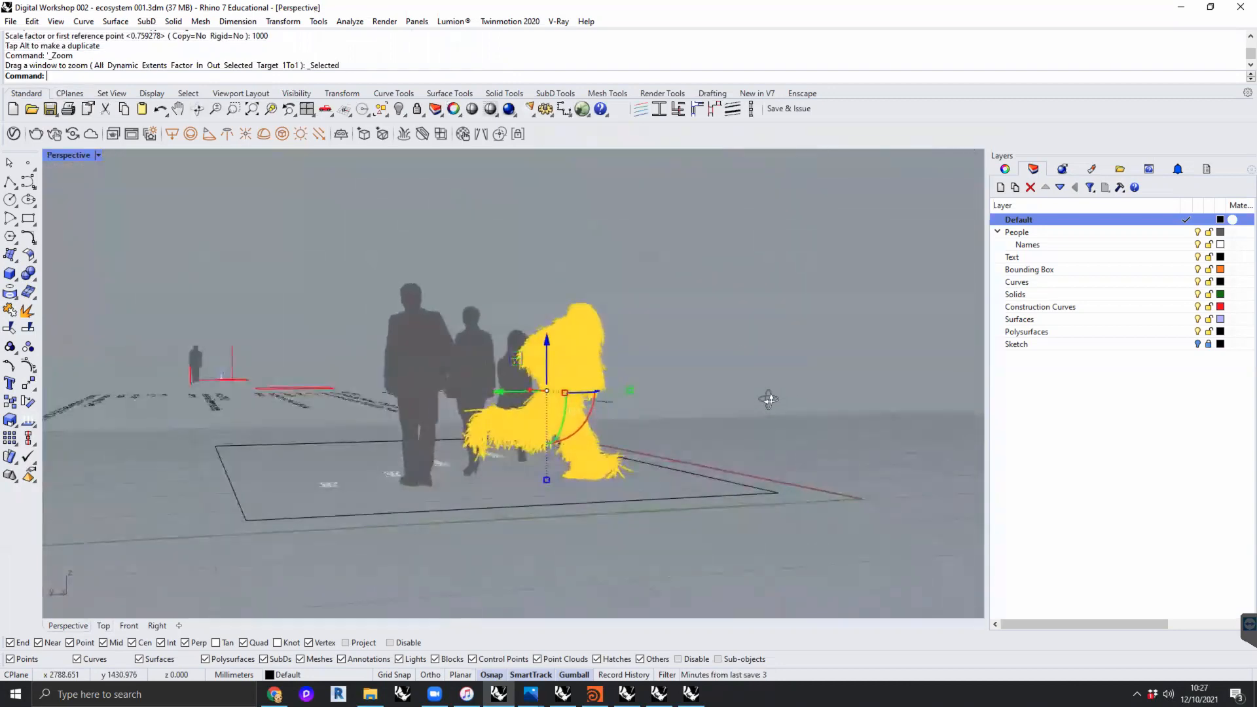
{"action": "left_click", "coordinate": [769, 400]}
{"action": "scroll", "coordinate": [568, 385], "scroll_direction": "up", "scroll_amount": 6}
{"action": "right_click_drag", "start_coordinate": [584, 374], "coordinate": [309, 423]}
{"action": "scroll", "coordinate": [485, 445], "scroll_direction": "down", "scroll_amount": 8}
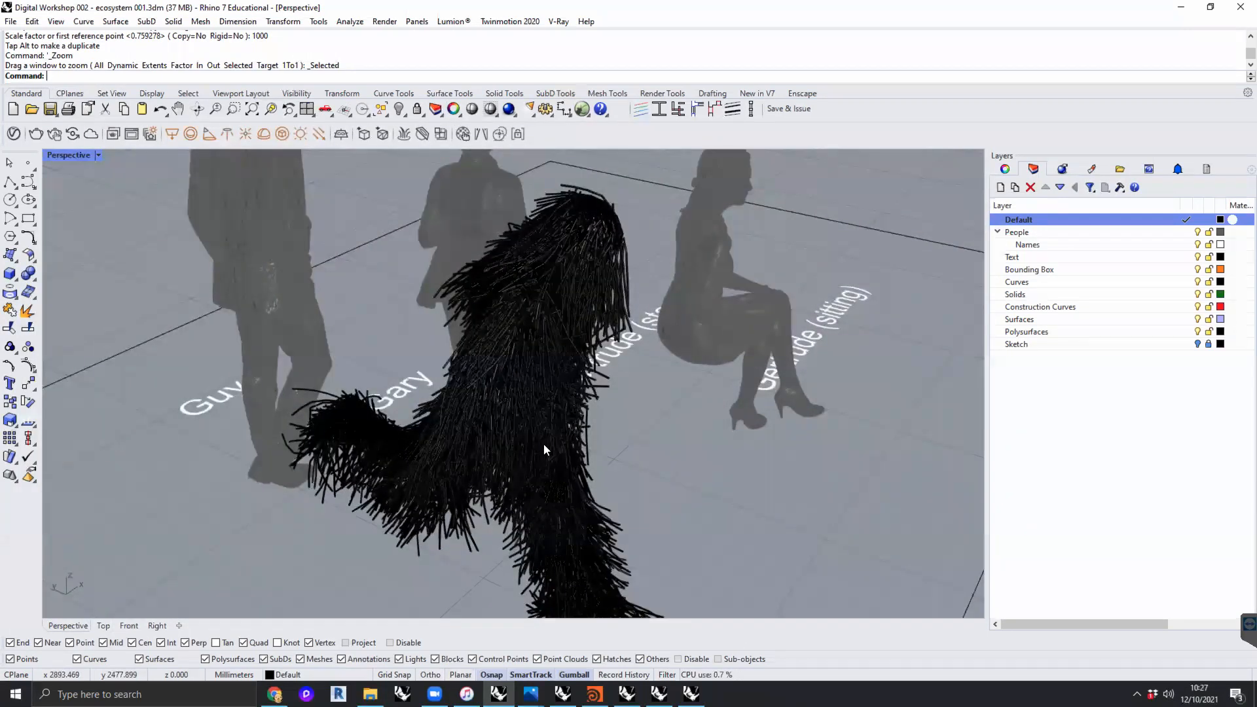
{"action": "scroll", "coordinate": [448, 458], "scroll_direction": "down", "scroll_amount": 6}
{"action": "scroll", "coordinate": [449, 485], "scroll_direction": "down", "scroll_amount": 9}
{"action": "right_click_drag", "start_coordinate": [418, 494], "coordinate": [418, 493]}
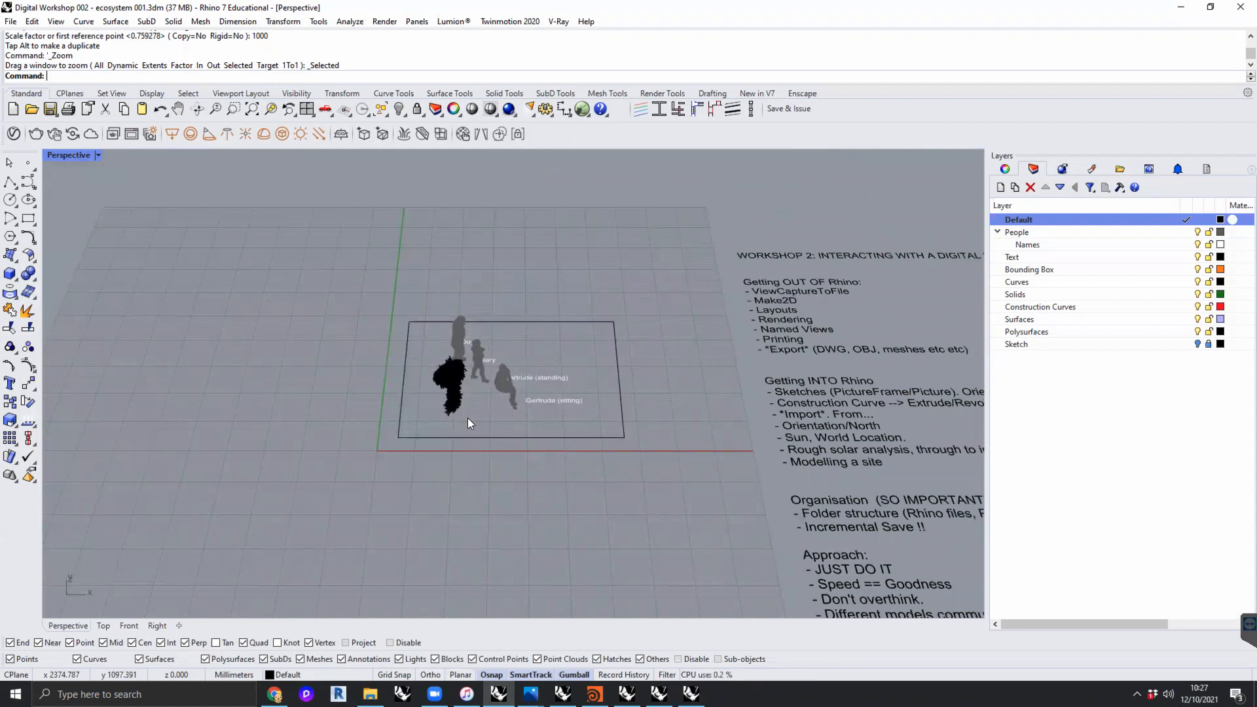
- Delete the imported hairy figure mesh from the model
{"action": "scroll", "coordinate": [312, 446], "scroll_direction": "down", "scroll_amount": 5}
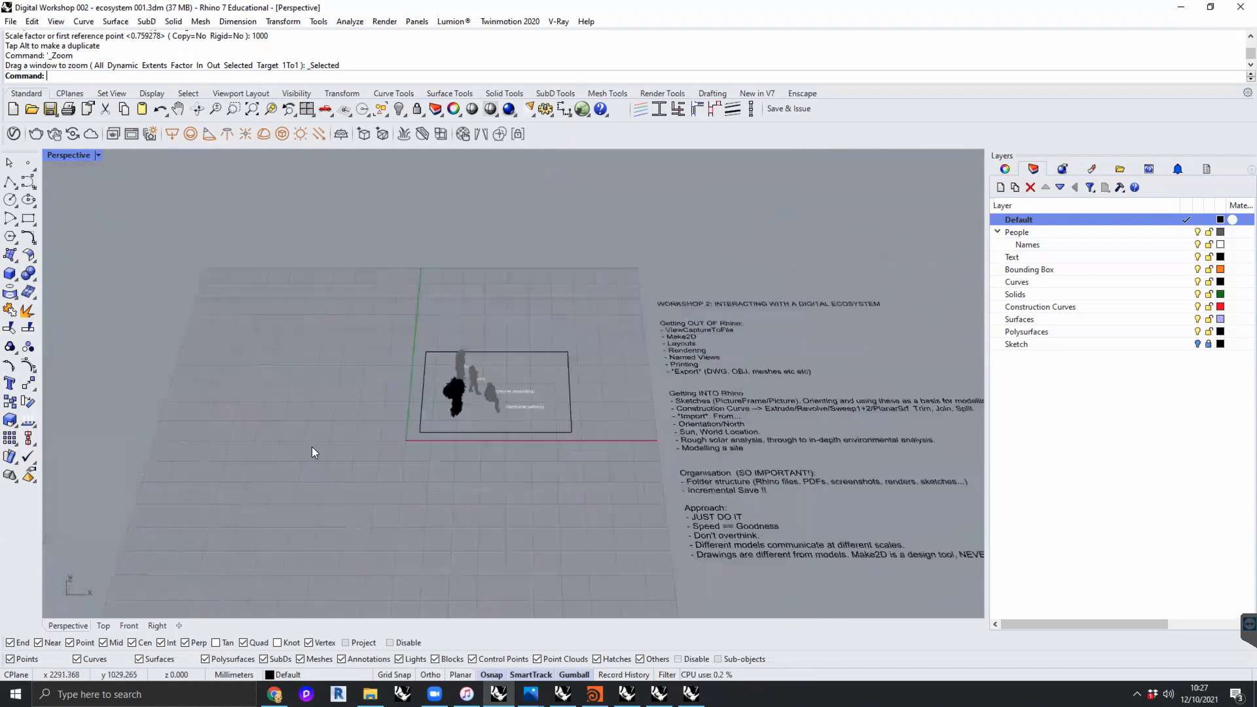
{"action": "left_click", "coordinate": [250, 415]}
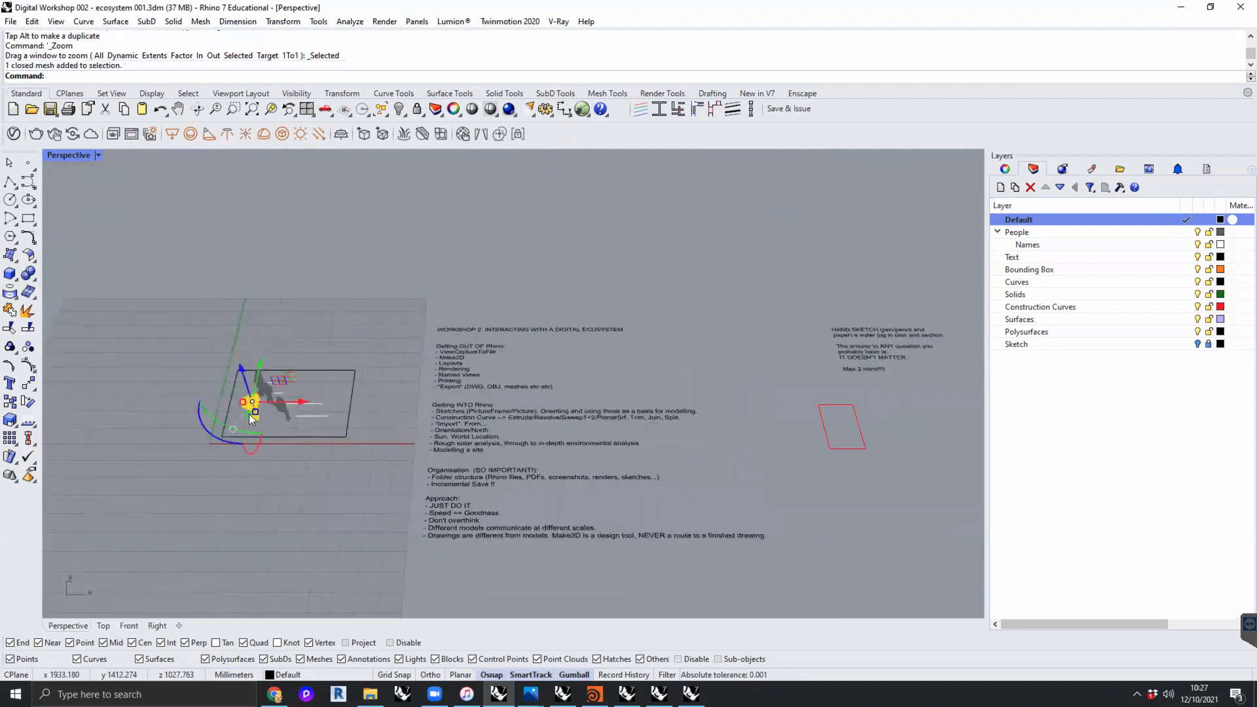
{"action": "key", "text": "Delete"}
- Read the Workshop 2 notes on getting into and out of Rhino, organisation and approach in the Perspective view
{"action": "right_click_drag", "start_coordinate": [284, 466], "coordinate": [85, 492], "text": "shift"}
{"action": "scroll", "coordinate": [227, 450], "scroll_direction": "up", "scroll_amount": 8}
{"action": "right_click_drag", "start_coordinate": [229, 452], "coordinate": [278, 440], "text": "shift"}
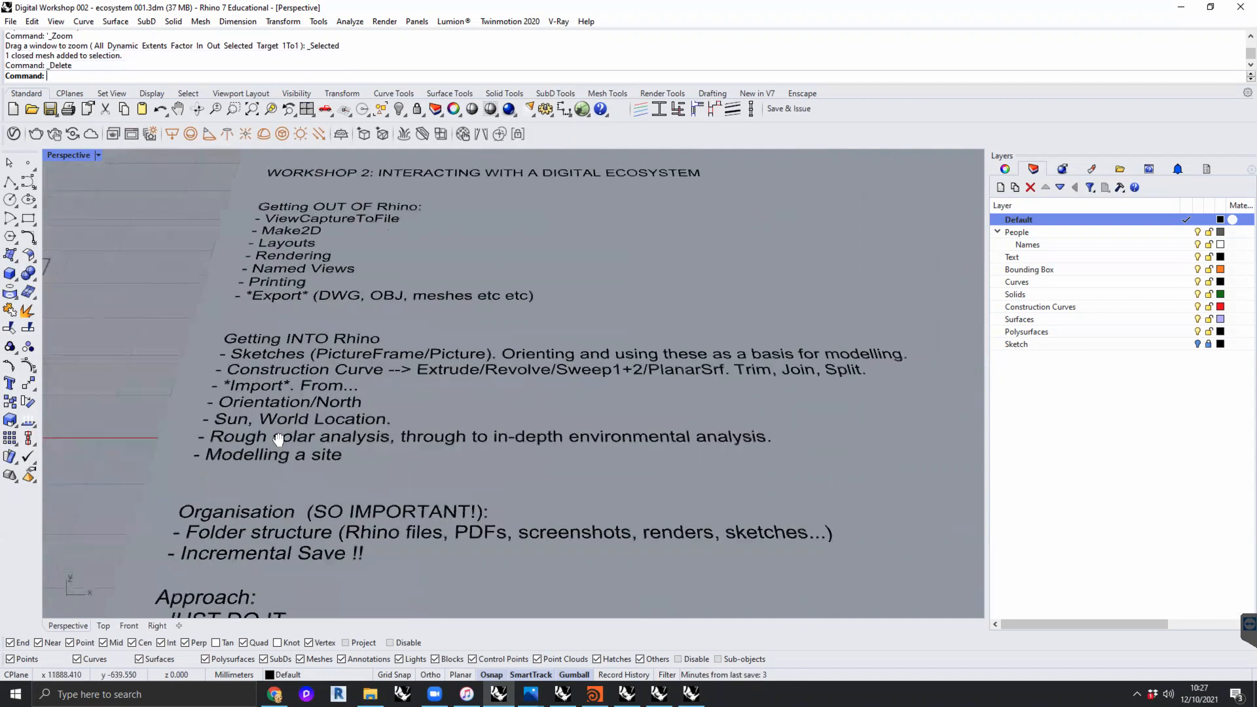
{"action": "scroll", "coordinate": [341, 431], "scroll_direction": "down", "scroll_amount": 3}
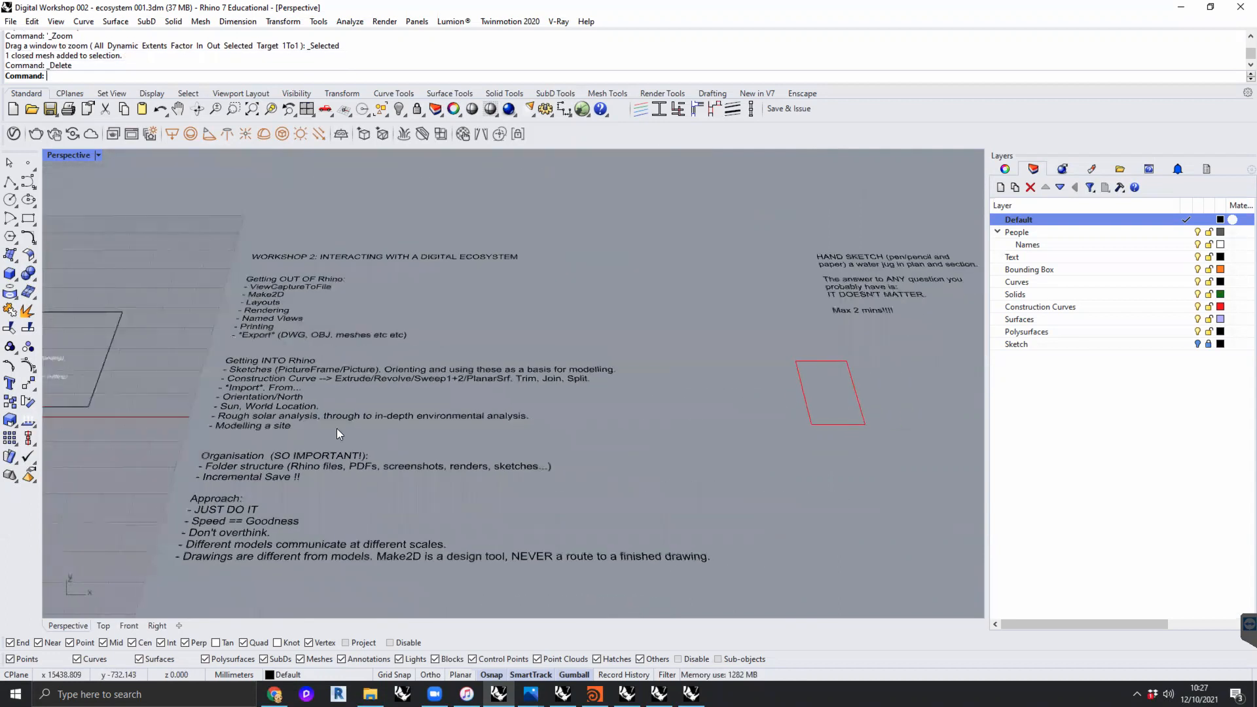
{"action": "scroll", "coordinate": [344, 405], "scroll_direction": "up", "scroll_amount": 3}
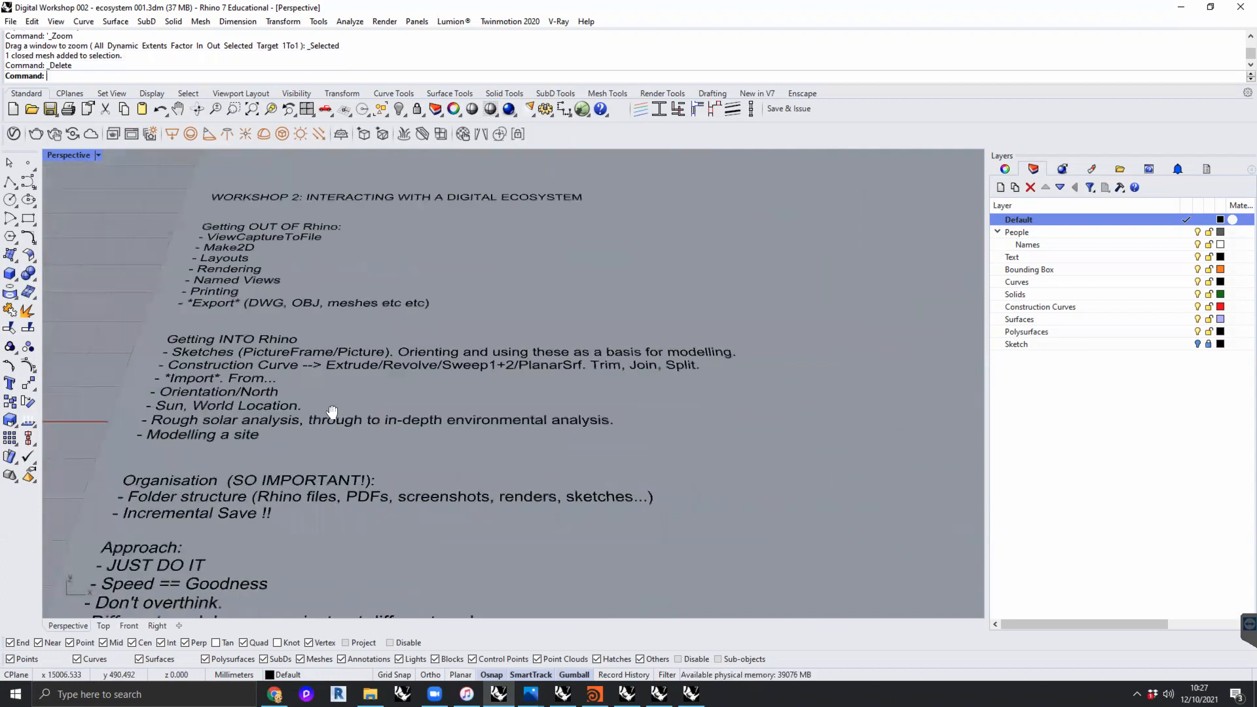
{"action": "right_click_drag", "start_coordinate": [333, 411], "coordinate": [327, 407], "text": "shift"}
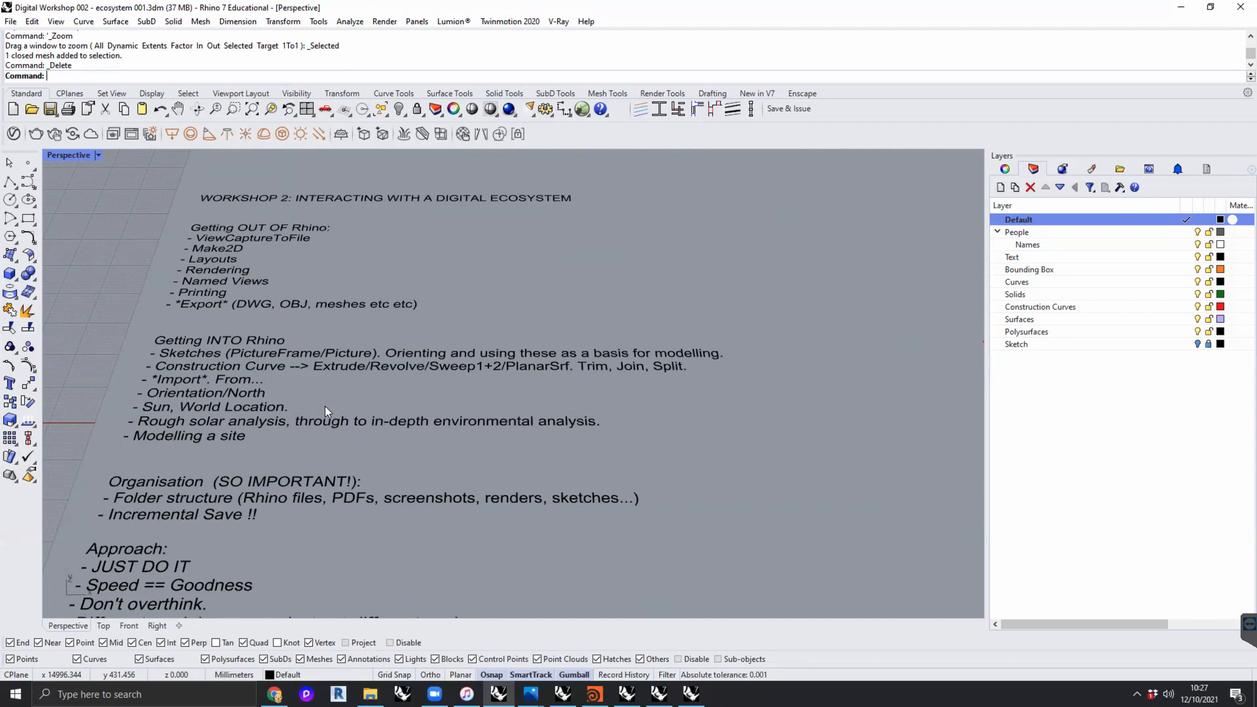
- Switch to File Explorer and open the folder Teaching > _DS1 2021-22 > 008 Week 4
{"action": "left_click", "coordinate": [371, 694]}
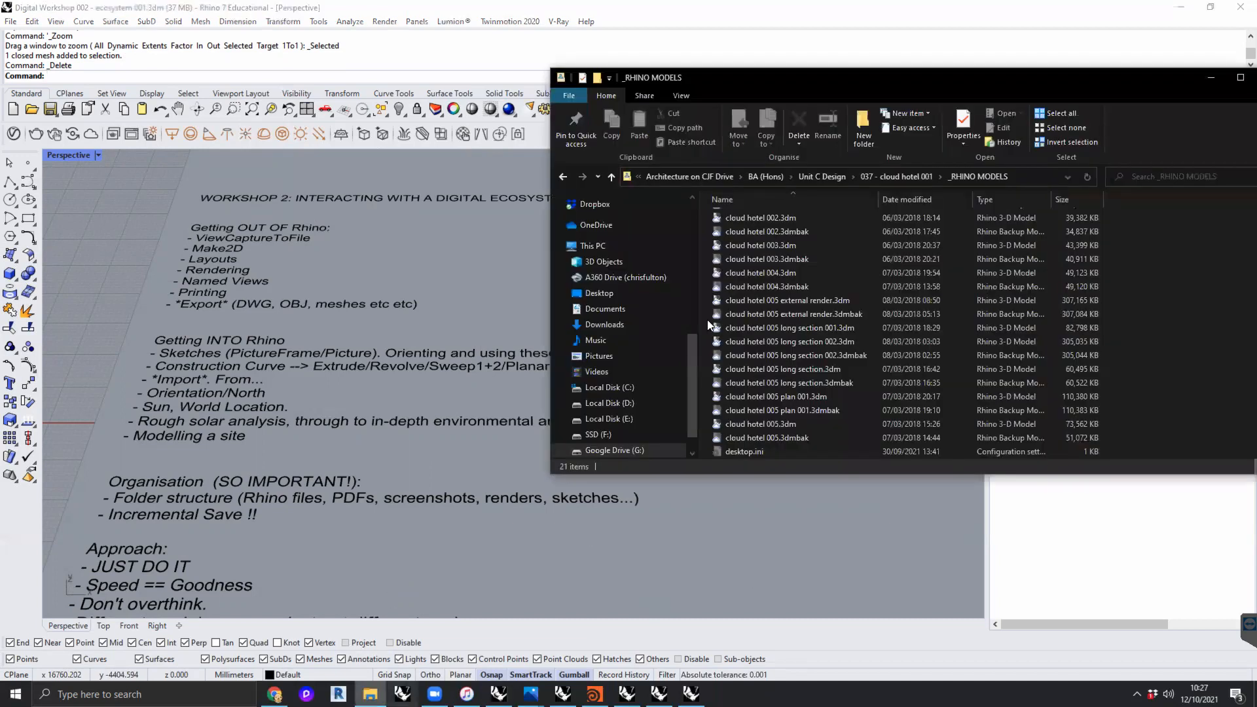
{"action": "left_click", "coordinate": [708, 178]}
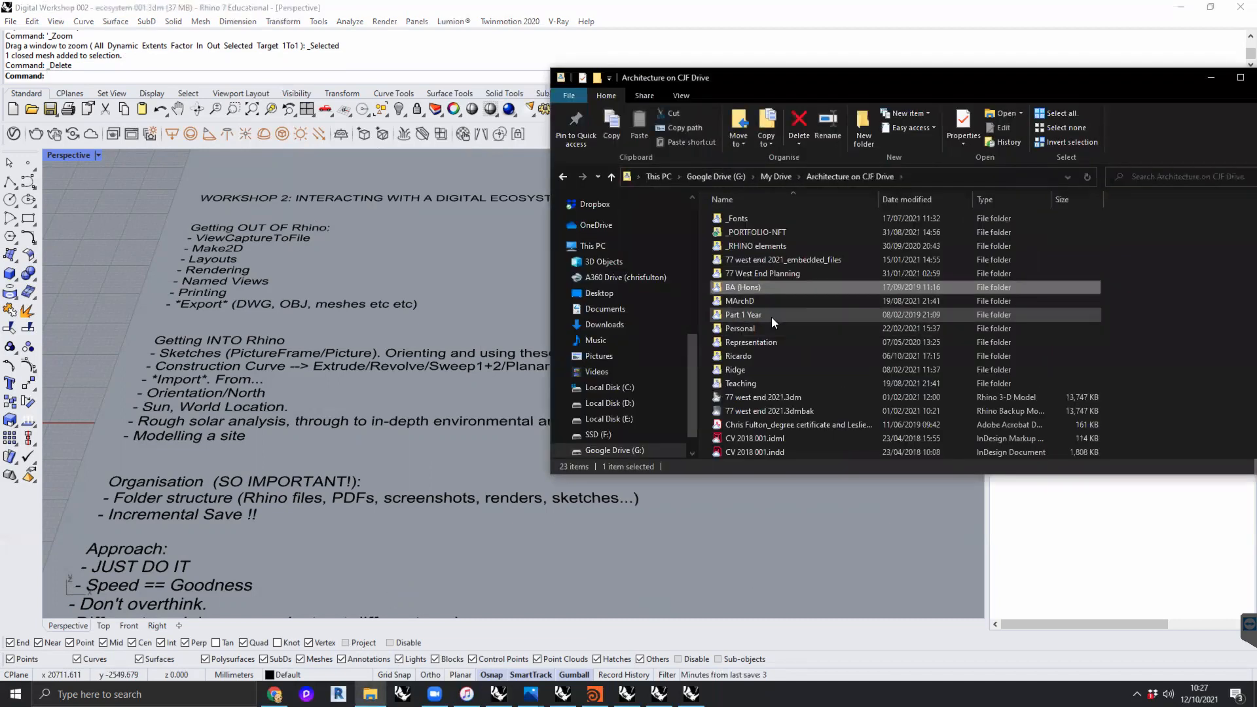
{"action": "double_click", "coordinate": [741, 383]}
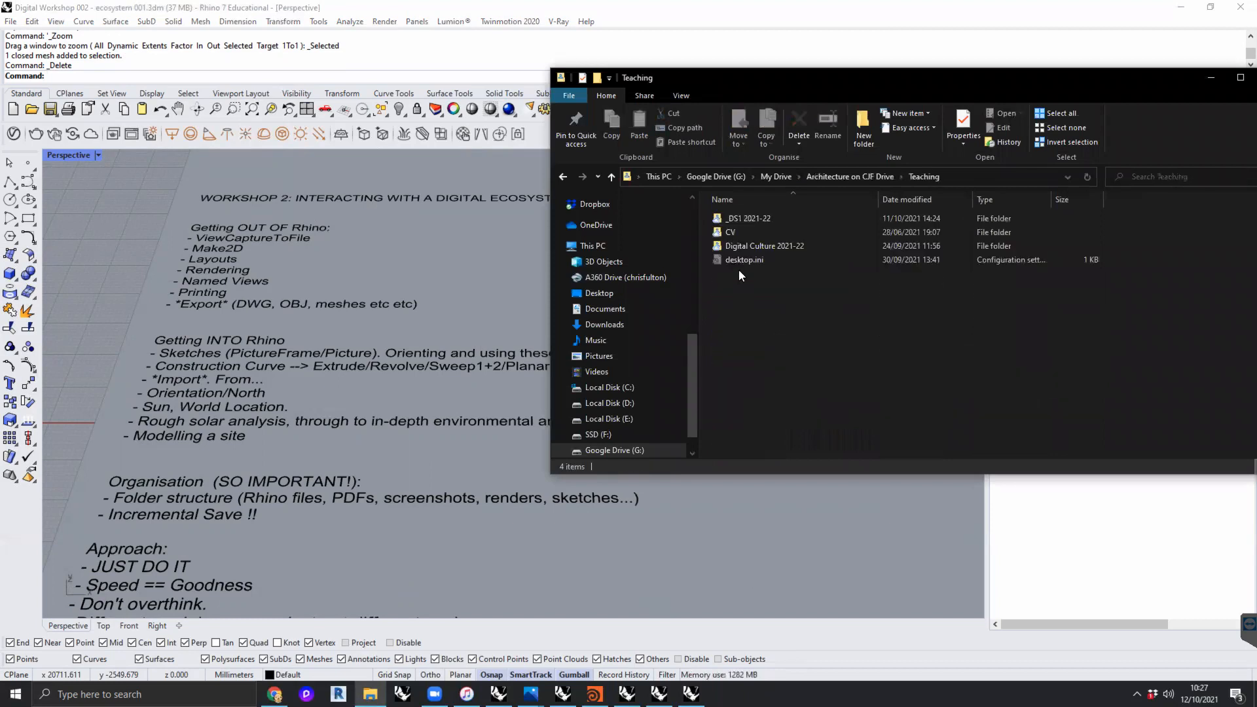
{"action": "double_click", "coordinate": [735, 218]}
{"action": "double_click", "coordinate": [755, 313]}
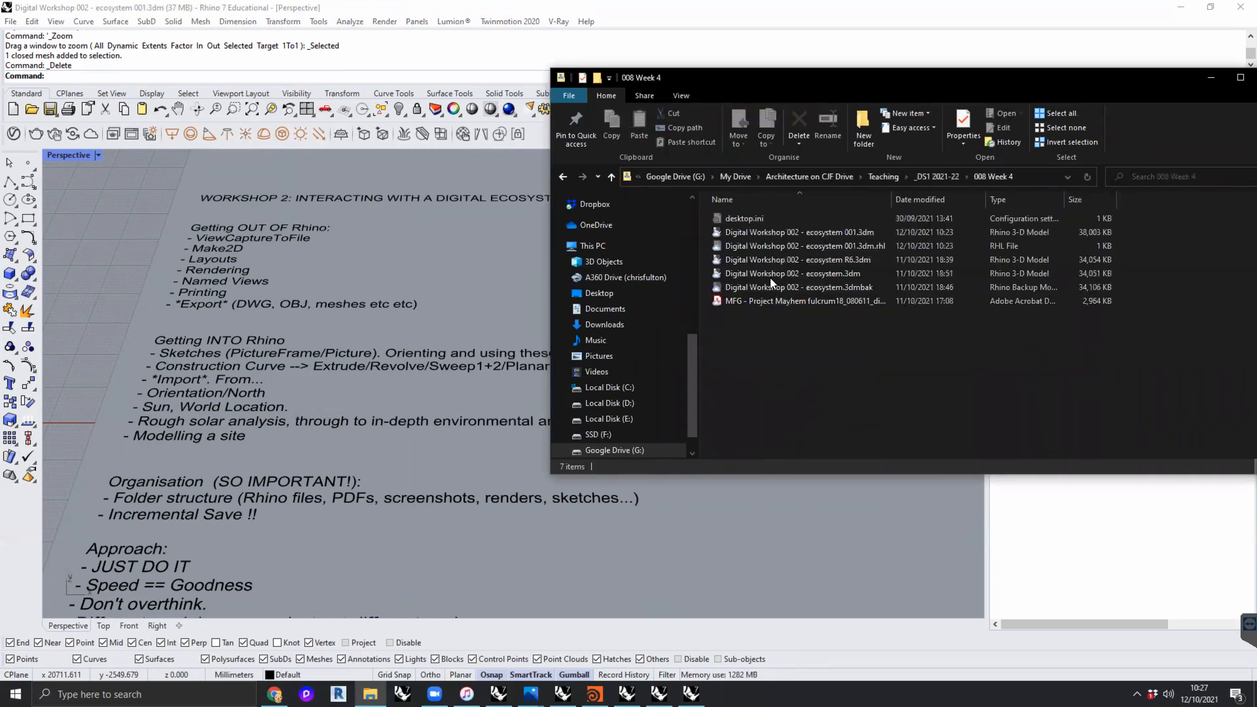
- Widen the Name column and compare the sizes of "Digital Workshop 002 - ecosystem.3dm" and "Digital Workshop 002 - ecosystem 001.3dm"
{"action": "left_click_drag", "start_coordinate": [892, 199], "coordinate": [938, 199]}
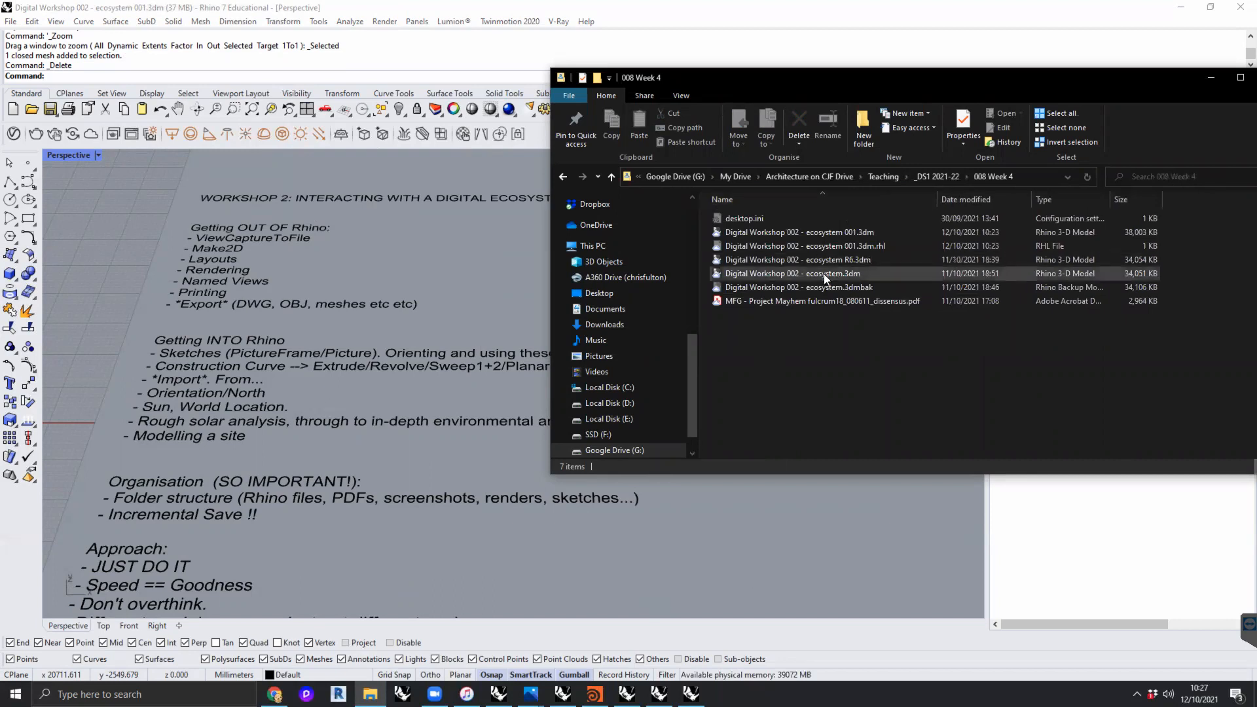
{"action": "left_click", "coordinate": [820, 274]}
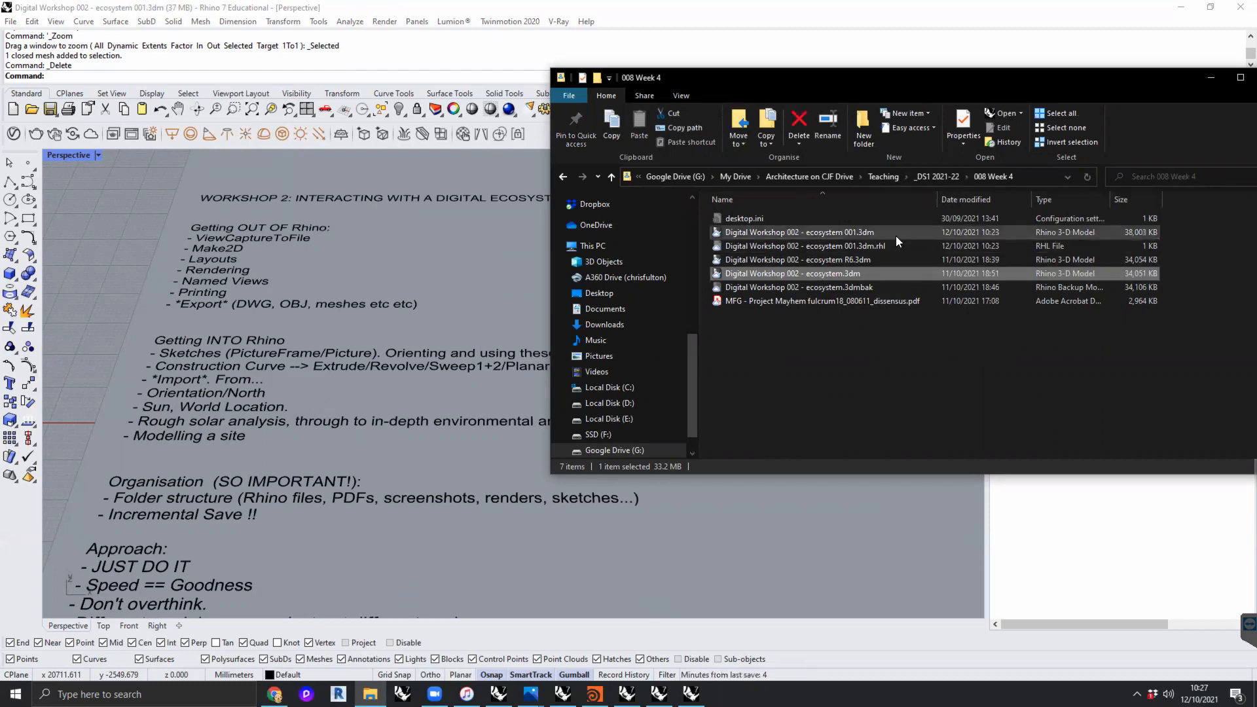
{"action": "left_click", "coordinate": [877, 233]}
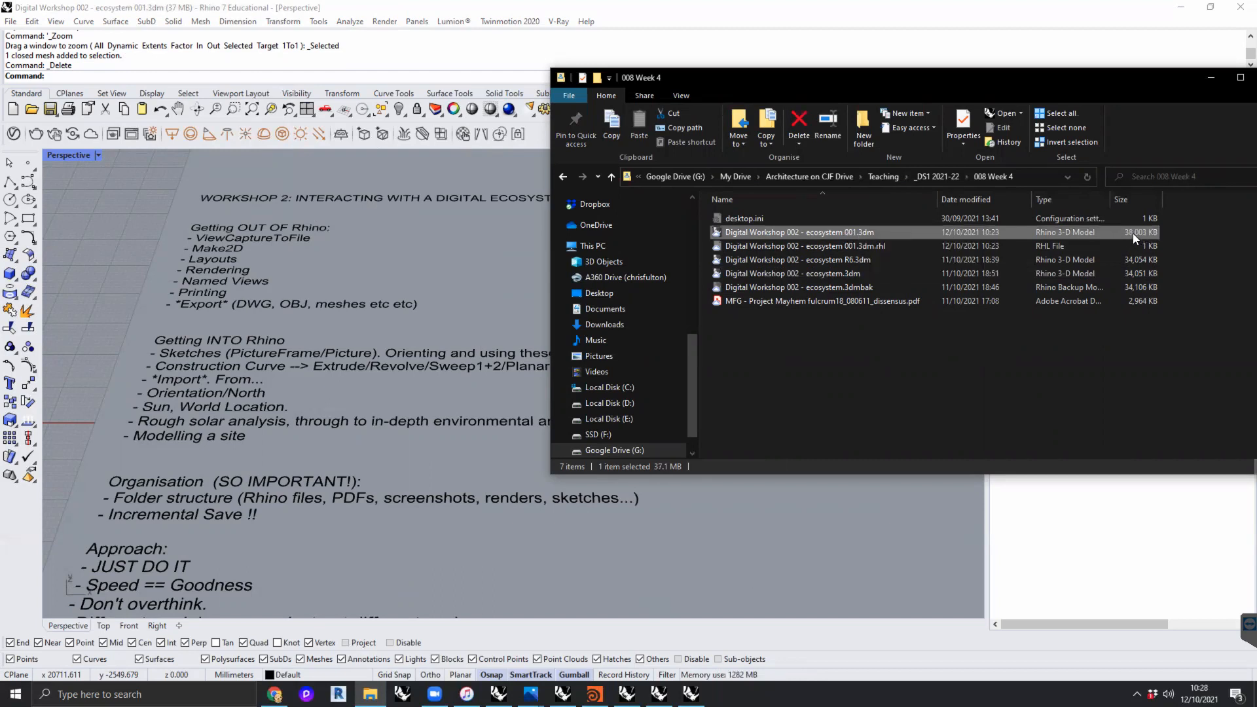
- Return to Rhino and save the model as the next numbered version with Incremental Save
{"action": "left_click", "coordinate": [412, 236]}
{"action": "left_click", "coordinate": [10, 21]}
{"action": "left_click", "coordinate": [34, 113]}
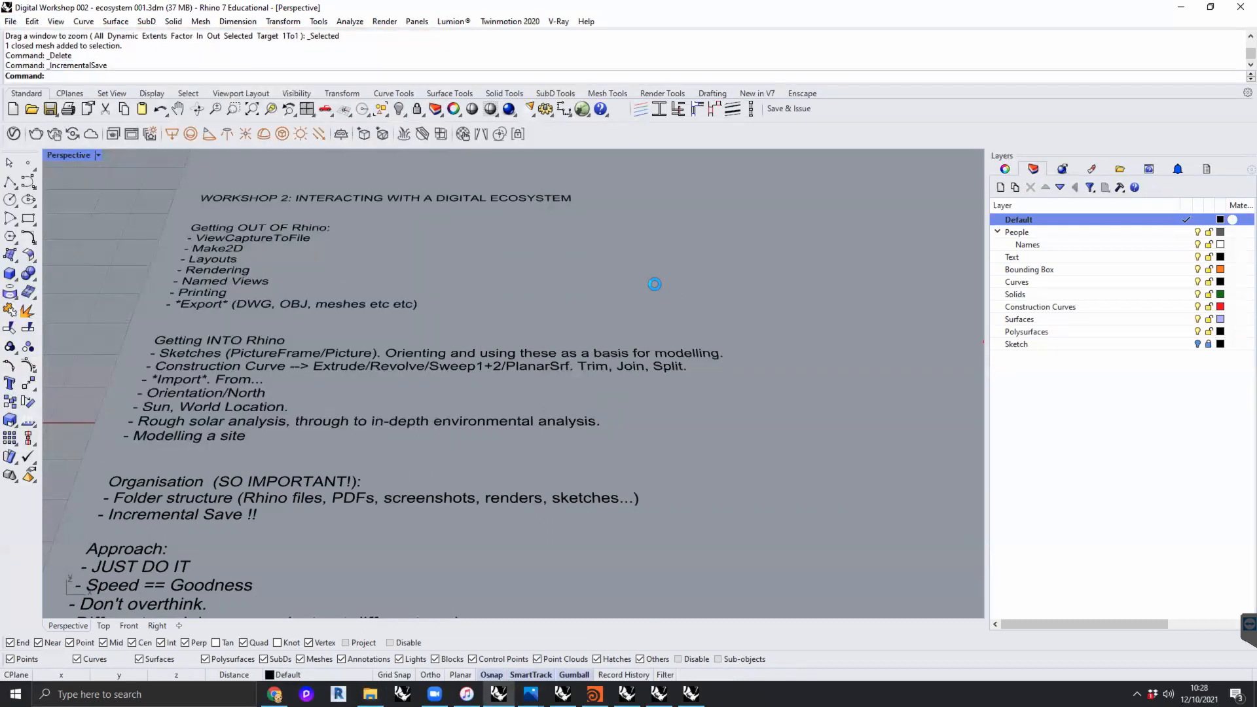
- Switch to File Explorer and compare "Digital Workshop 002 - ecosystem 001.3dm" with "Digital Workshop 002 - ecosystem 002.3dm" in the 008 Week 4 folder
{"action": "left_click", "coordinate": [370, 694]}
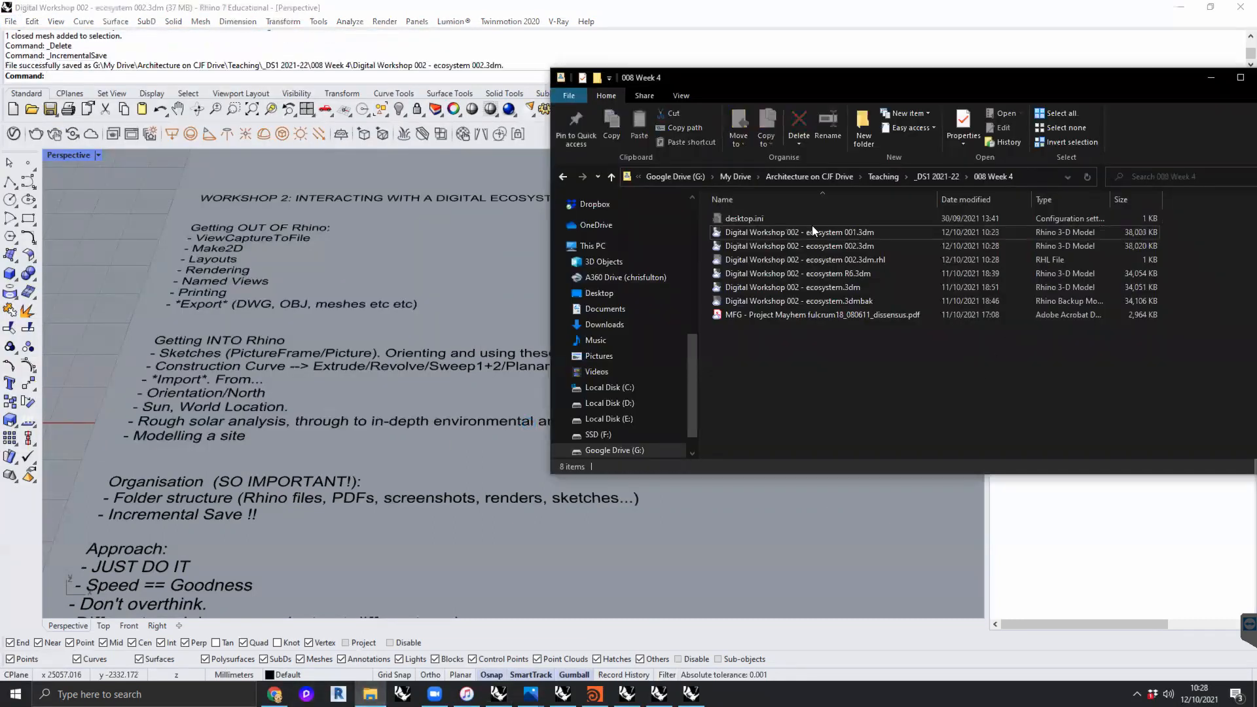
{"action": "left_click", "coordinate": [804, 247]}
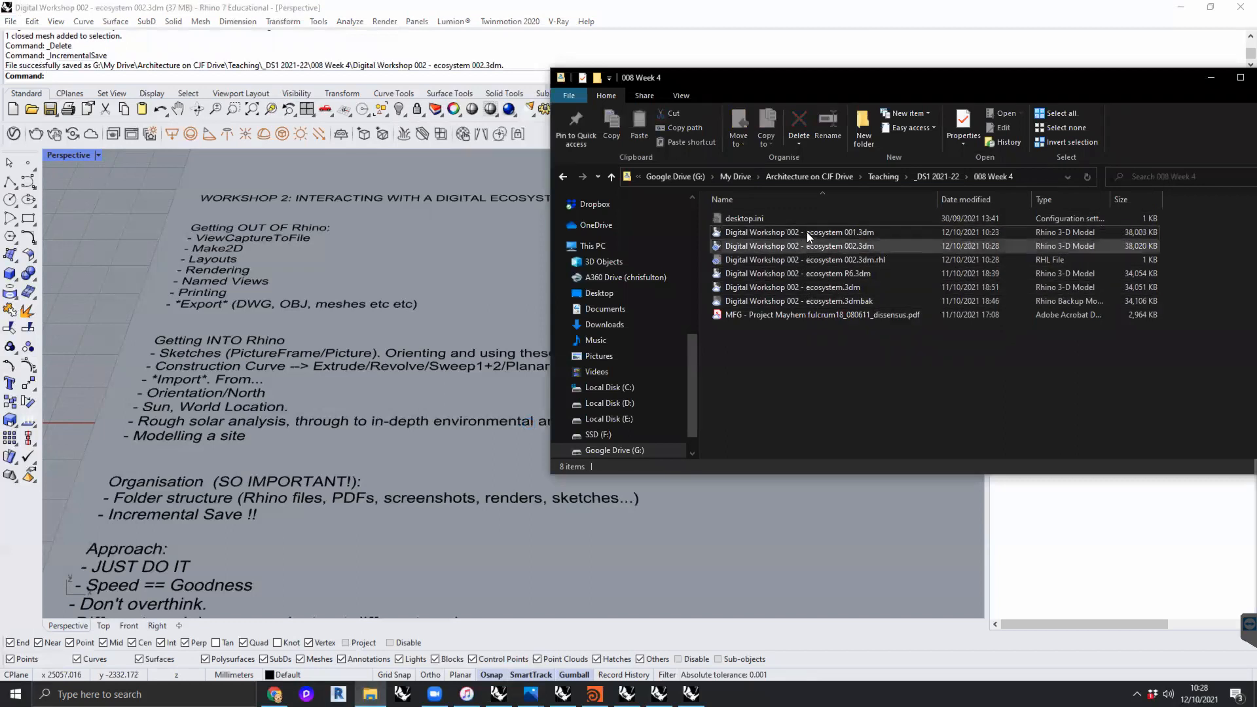
{"action": "left_click", "coordinate": [854, 246]}
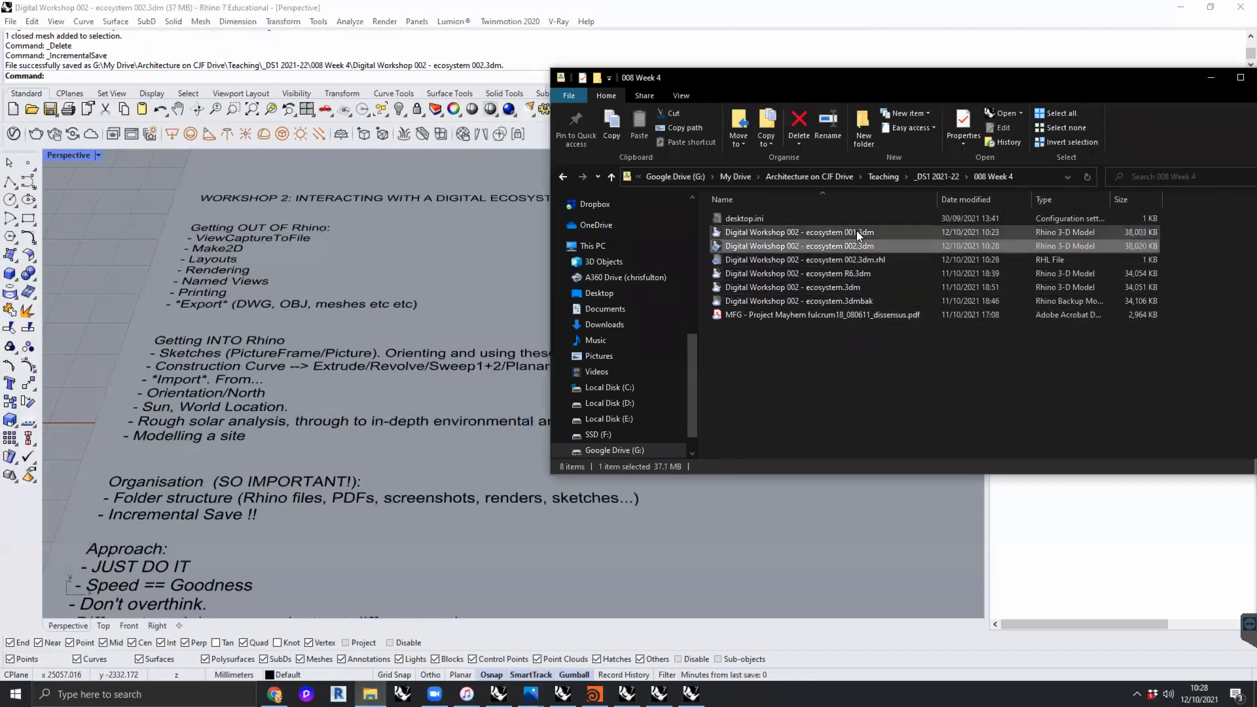
{"action": "left_click", "coordinate": [868, 358]}
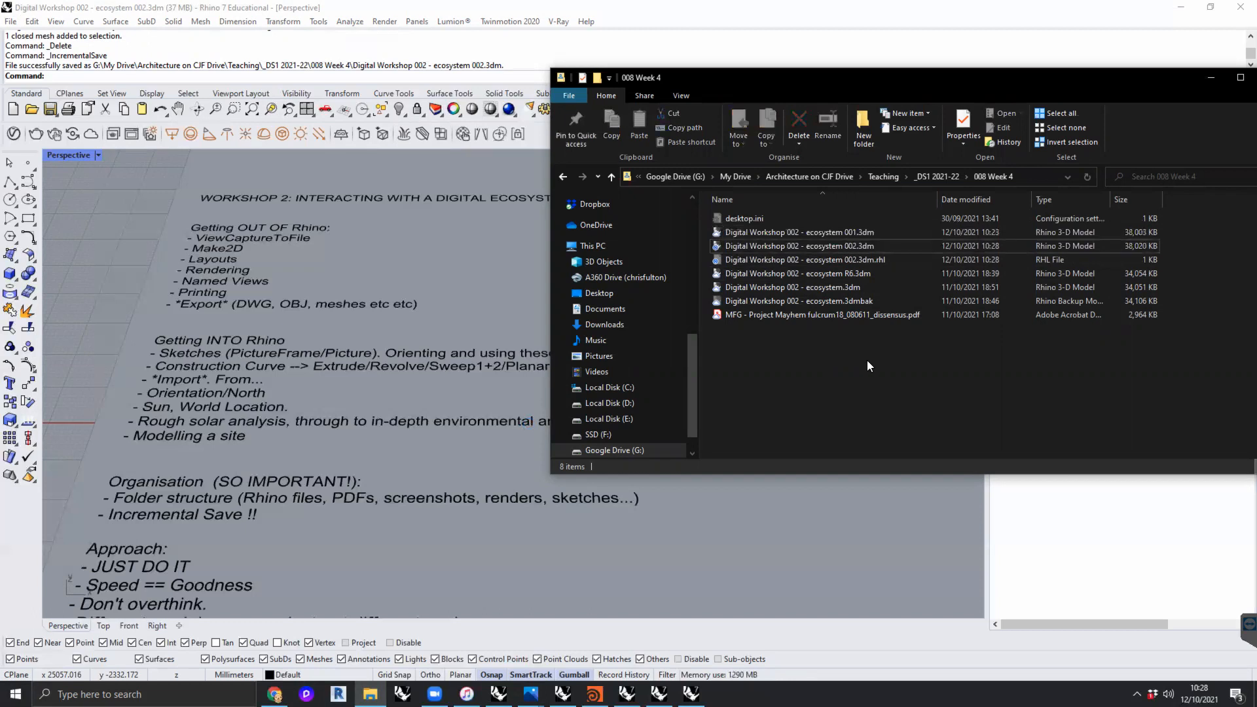
{"action": "left_click", "coordinate": [834, 235]}
{"action": "left_click", "coordinate": [835, 245], "text": "ctrl"}
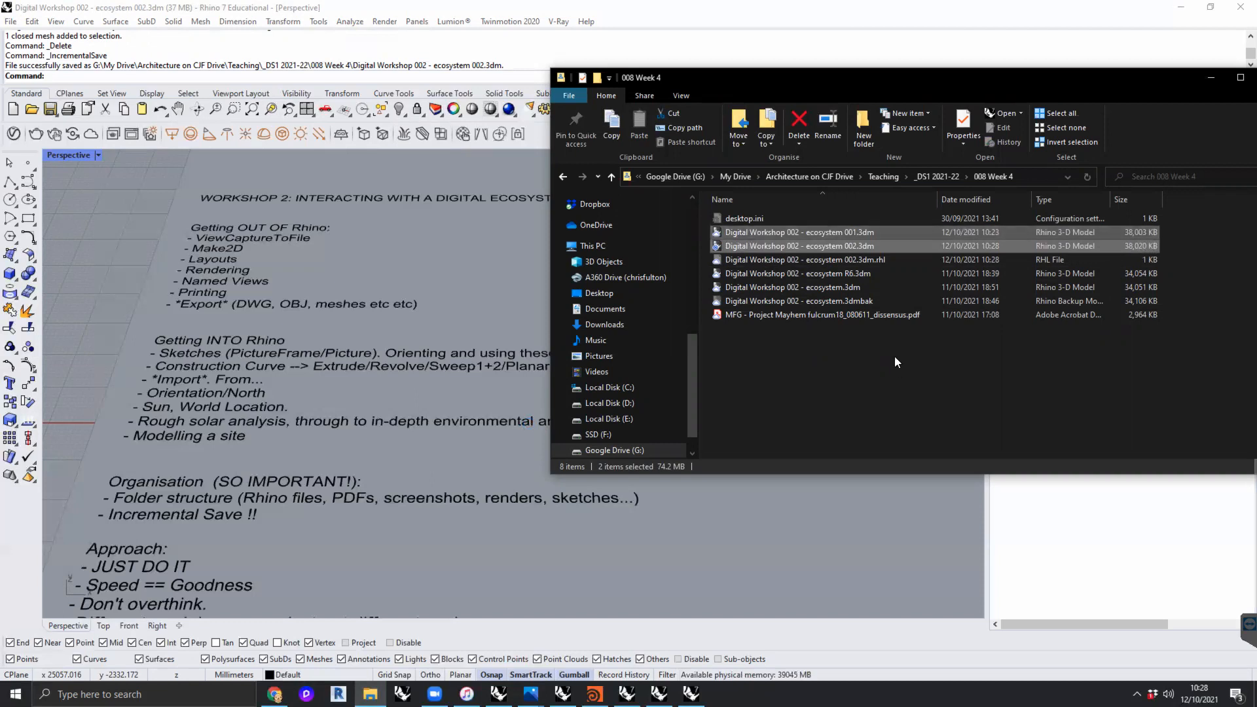
{"action": "left_click", "coordinate": [857, 402]}
- Switch back to Rhino and review the Workshop 2 notes and the overall arrangement of notes and images in the Perspective view
{"action": "left_click", "coordinate": [417, 287]}
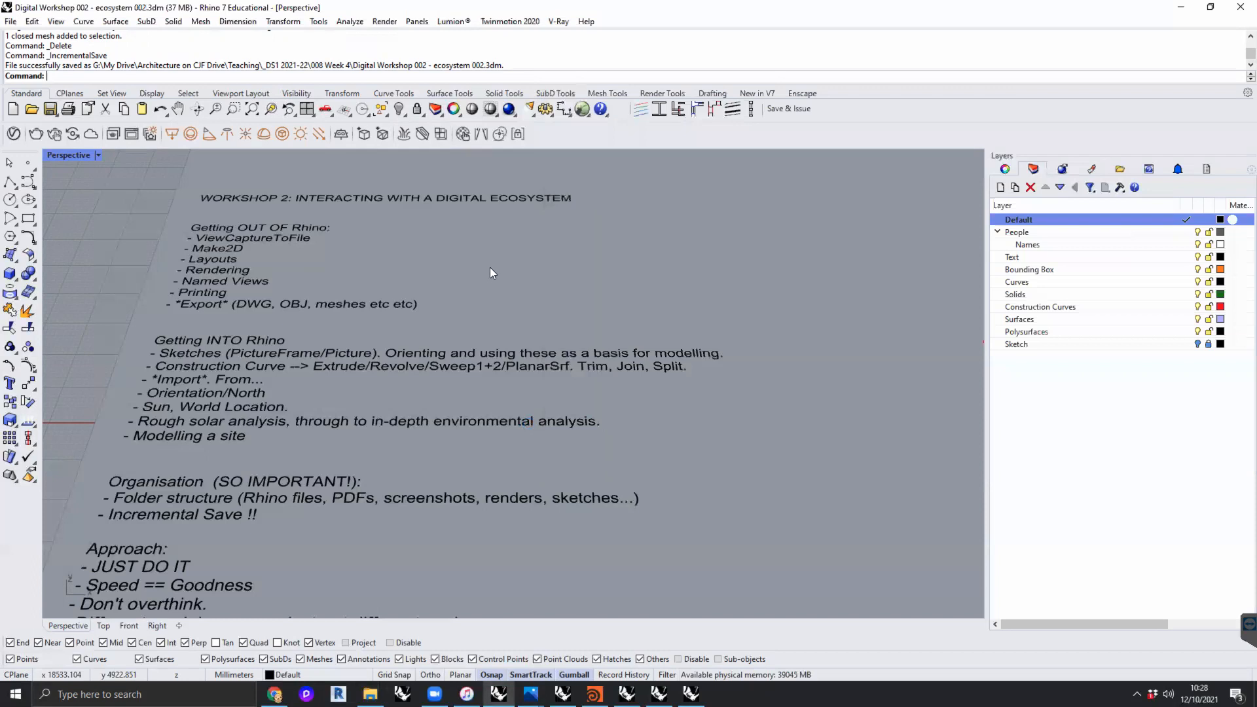
{"action": "scroll", "coordinate": [490, 267], "scroll_direction": "down", "scroll_amount": 1}
{"action": "right_click_drag", "start_coordinate": [526, 260], "coordinate": [547, 246], "text": "shift"}
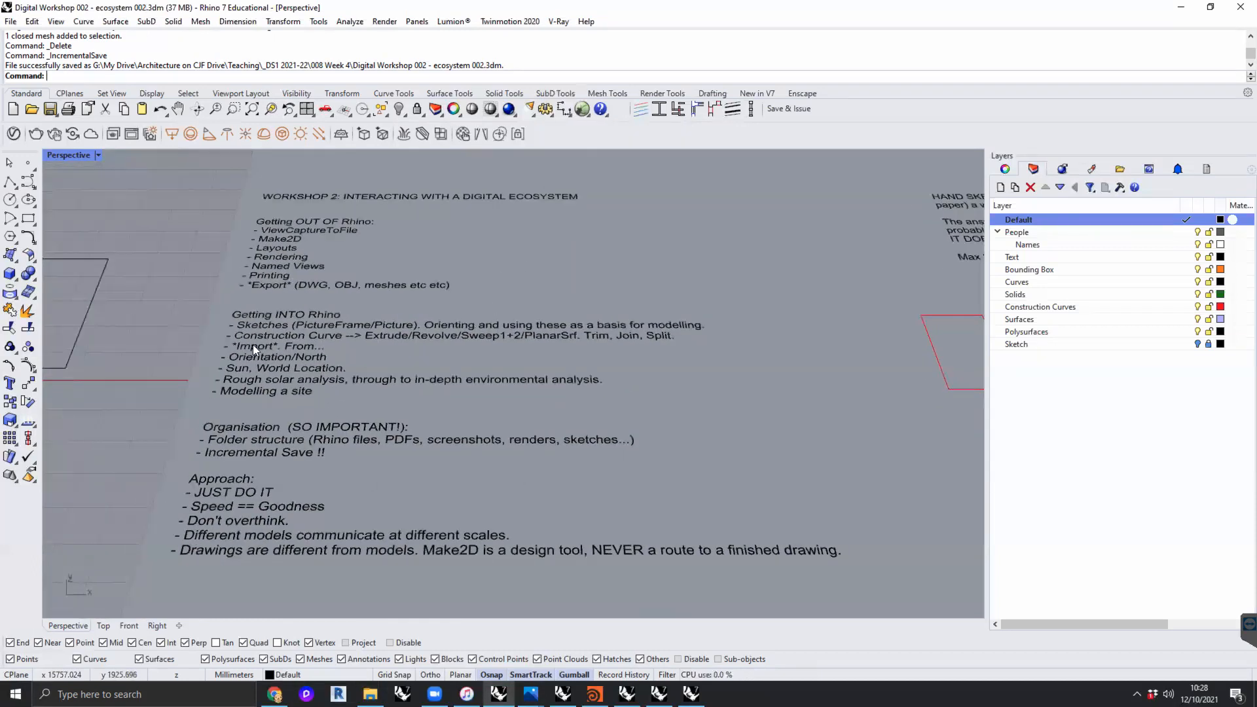
{"action": "scroll", "coordinate": [270, 366], "scroll_direction": "down", "scroll_amount": 6}
{"action": "right_click_drag", "start_coordinate": [416, 350], "coordinate": [474, 313], "text": "shift"}
{"action": "scroll", "coordinate": [476, 315], "scroll_direction": "down", "scroll_amount": 4}
{"action": "scroll", "coordinate": [484, 350], "scroll_direction": "down", "scroll_amount": 4}
{"action": "right_click_drag", "start_coordinate": [465, 359], "coordinate": [359, 389], "text": "shift"}
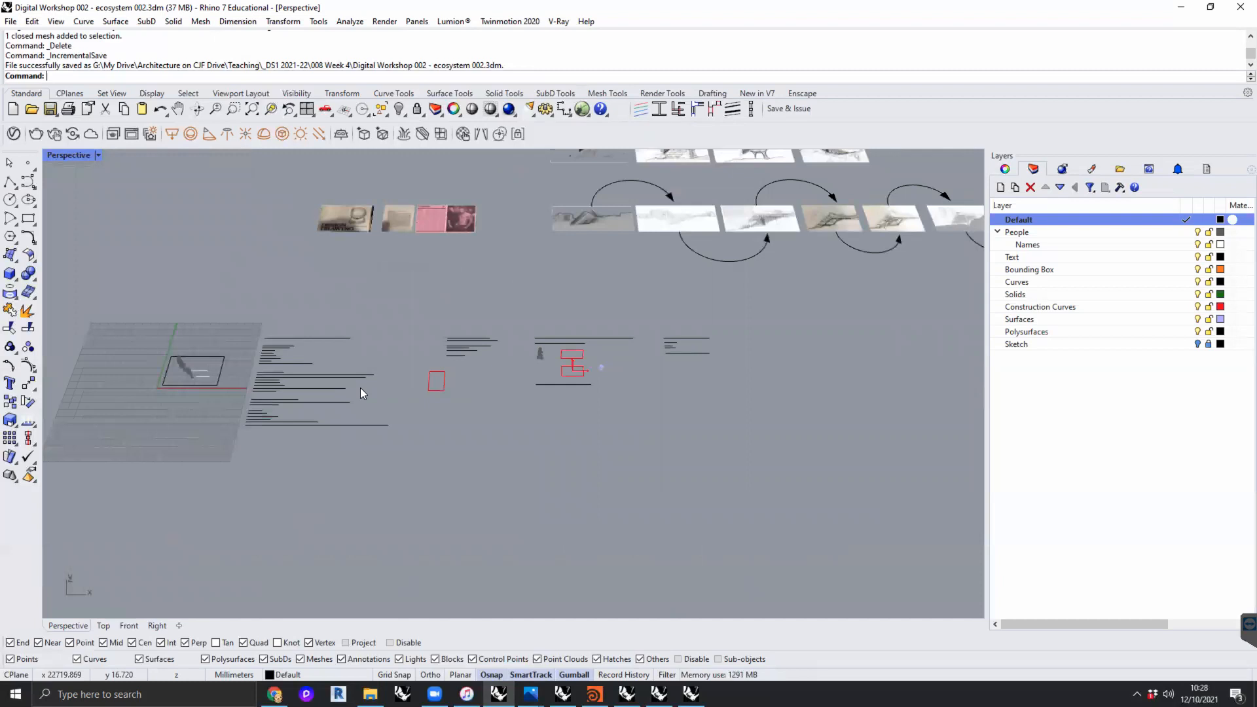
{"action": "right_click_drag", "start_coordinate": [397, 414], "coordinate": [436, 411], "text": "shift"}
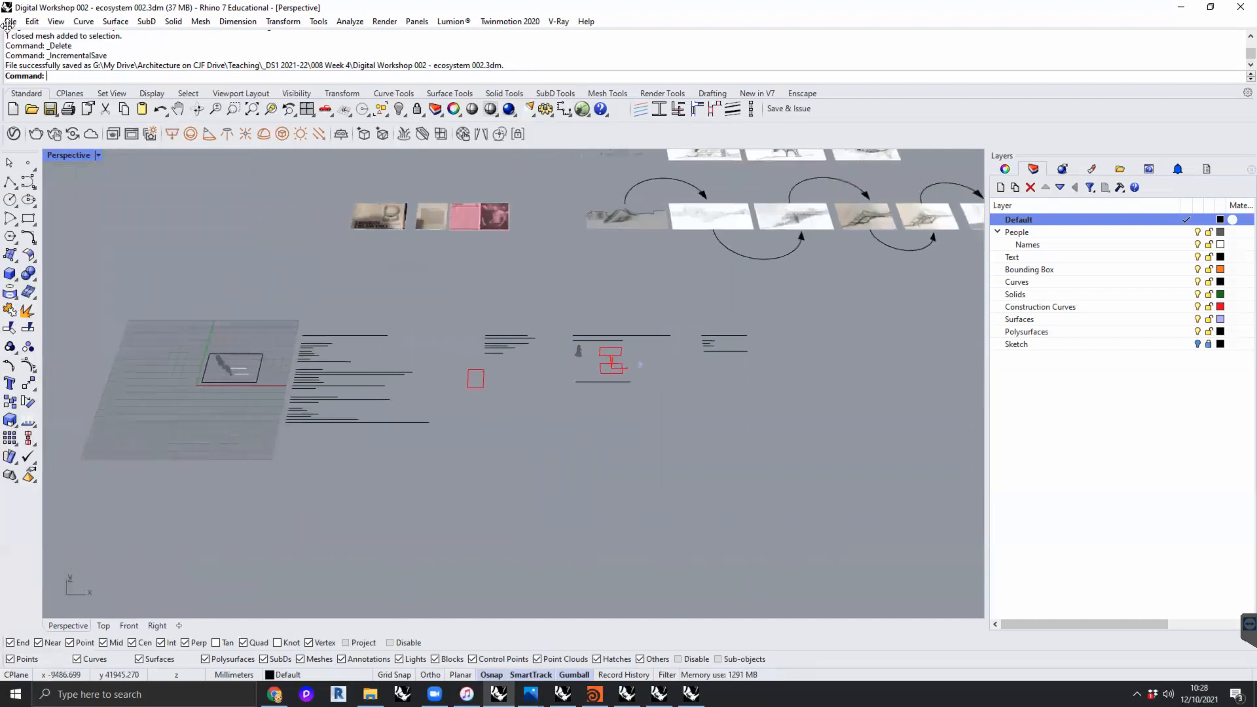
{"action": "right_click_drag", "start_coordinate": [216, 288], "coordinate": [258, 275], "text": "shift"}
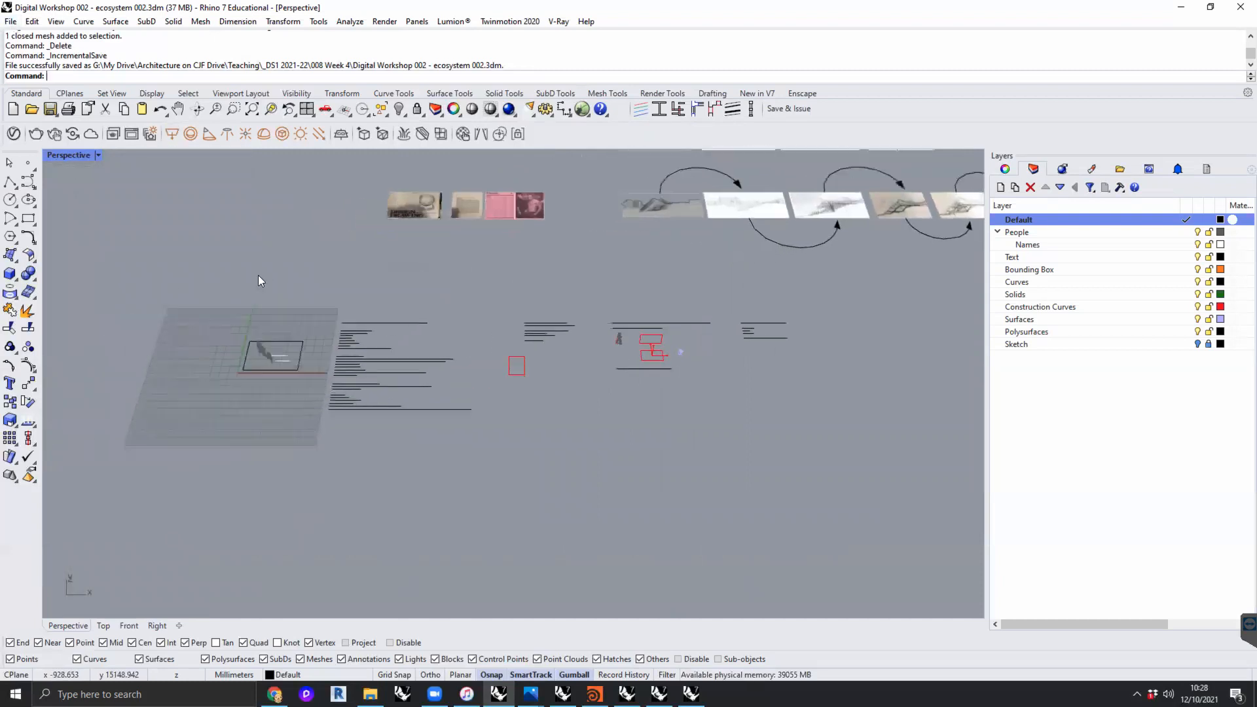
- Run the Sun command and look through the Environments and Lights settings before showing the Sun options
{"action": "type", "text": "un"}
{"action": "key", "text": "Return"}
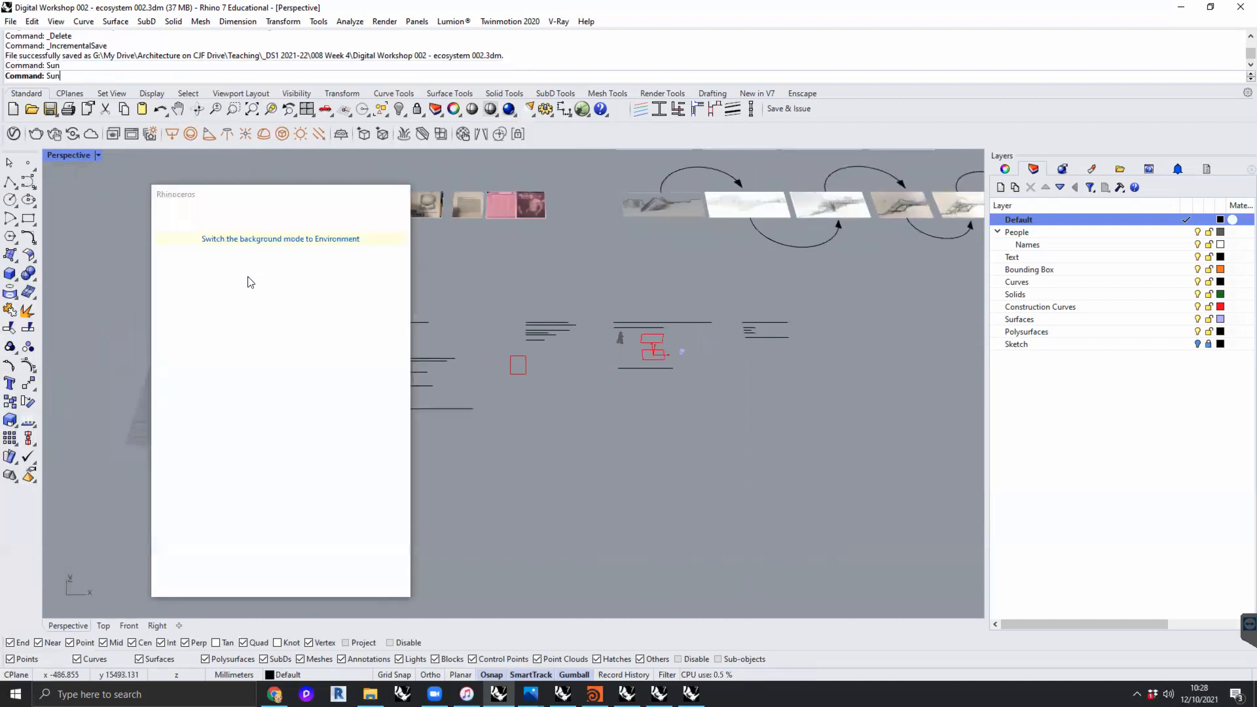
{"action": "left_click_drag", "start_coordinate": [292, 199], "coordinate": [231, 173]}
{"action": "left_click", "coordinate": [112, 189]}
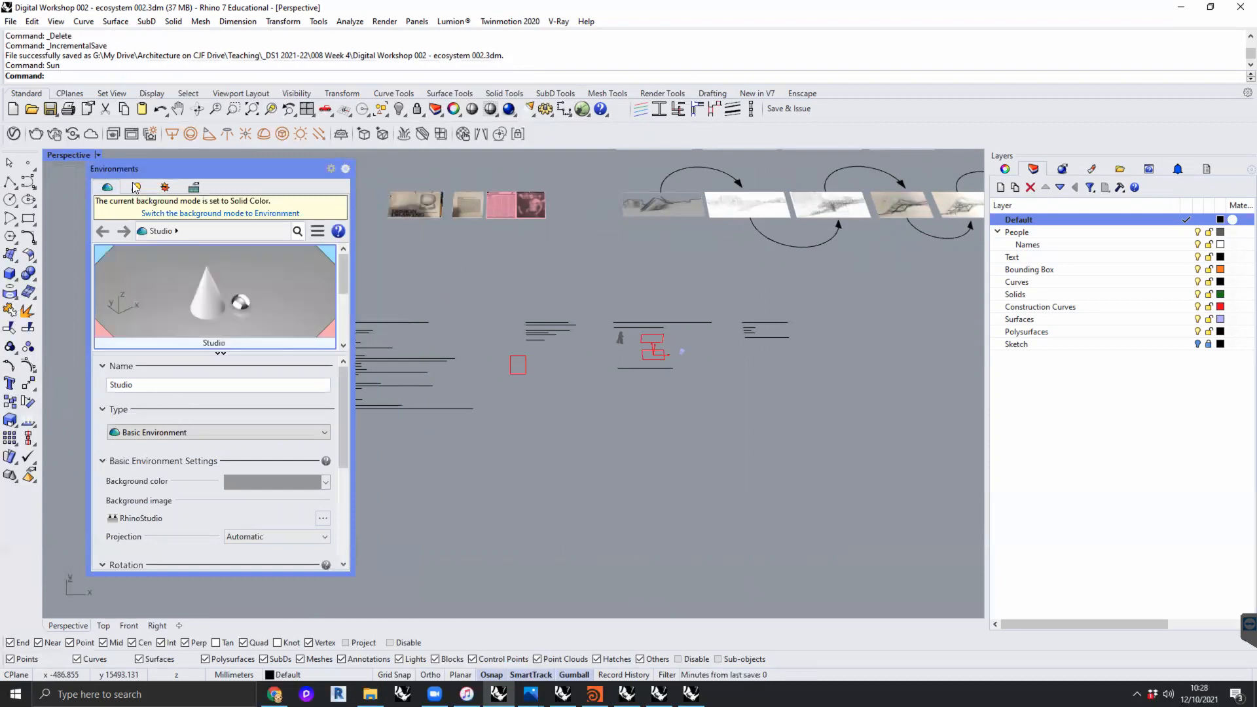
{"action": "left_click", "coordinate": [137, 187]}
{"action": "left_click_drag", "start_coordinate": [201, 166], "coordinate": [206, 165]}
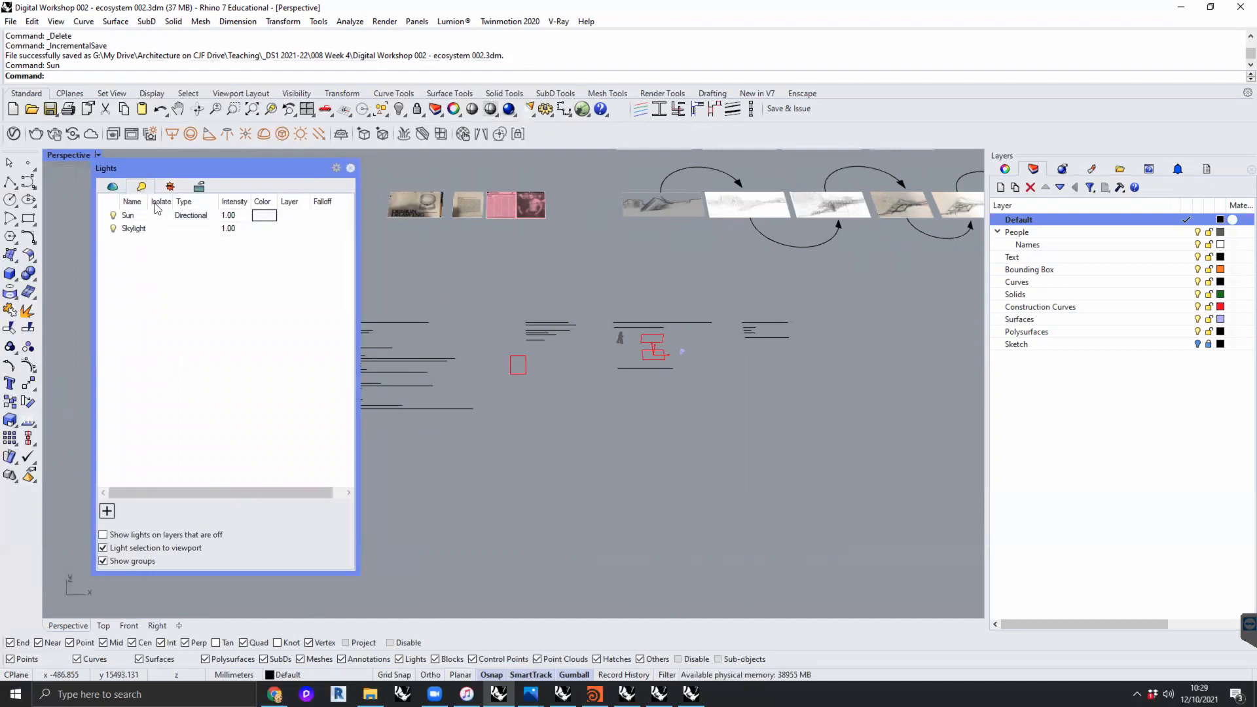
{"action": "left_click", "coordinate": [170, 187]}
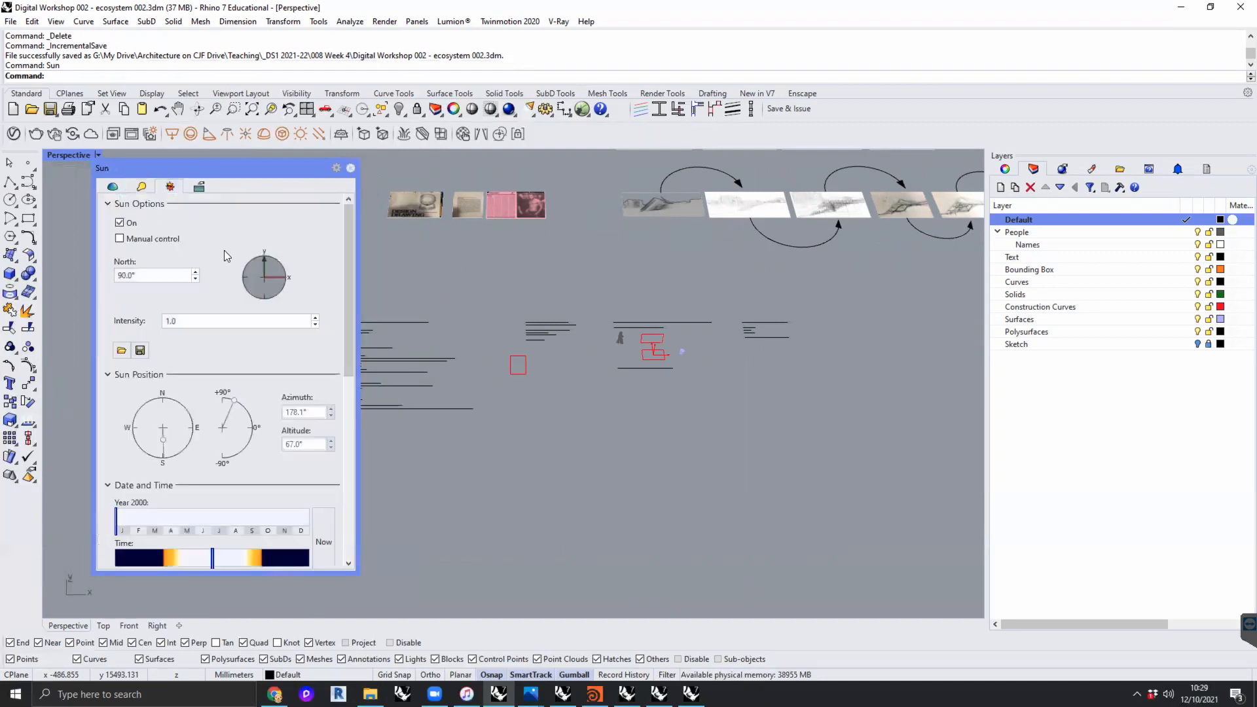
{"action": "left_click_drag", "start_coordinate": [180, 169], "coordinate": [188, 173]}
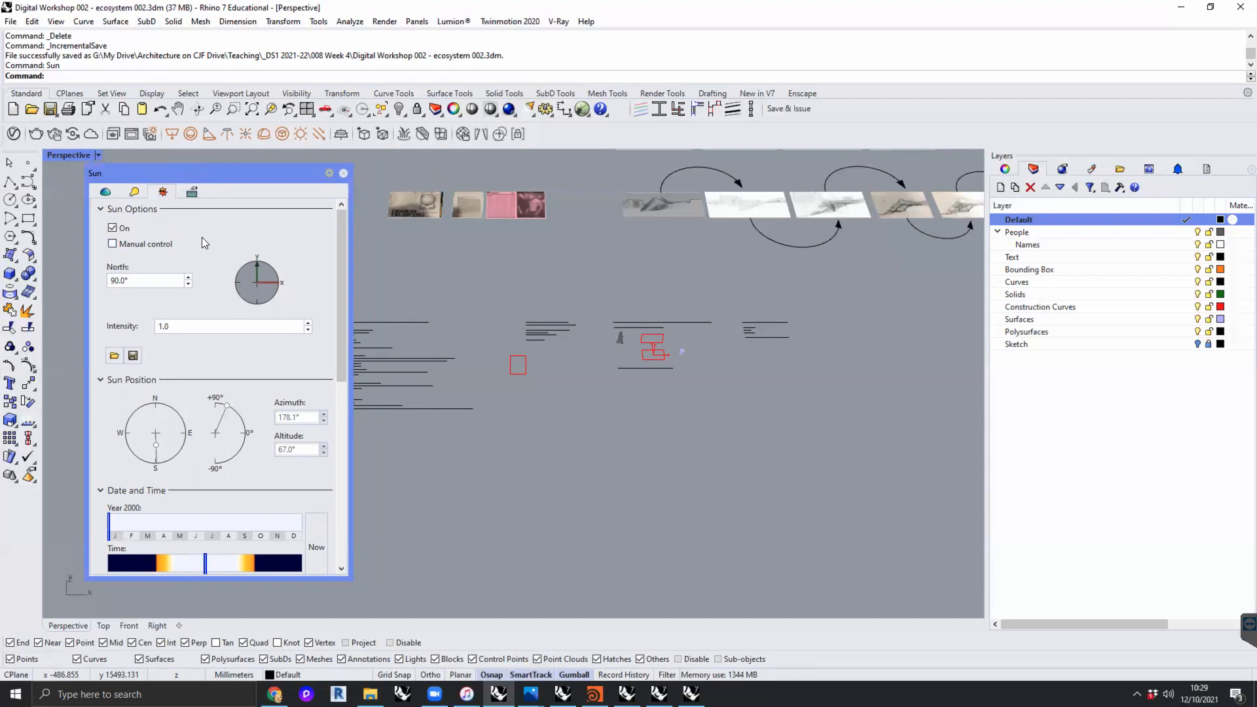
- Search the sun locations for "lond" and set the location to London, United Kingdom
{"action": "left_click_drag", "start_coordinate": [212, 169], "coordinate": [529, 157]}
{"action": "left_click_drag", "start_coordinate": [659, 280], "coordinate": [663, 474]}
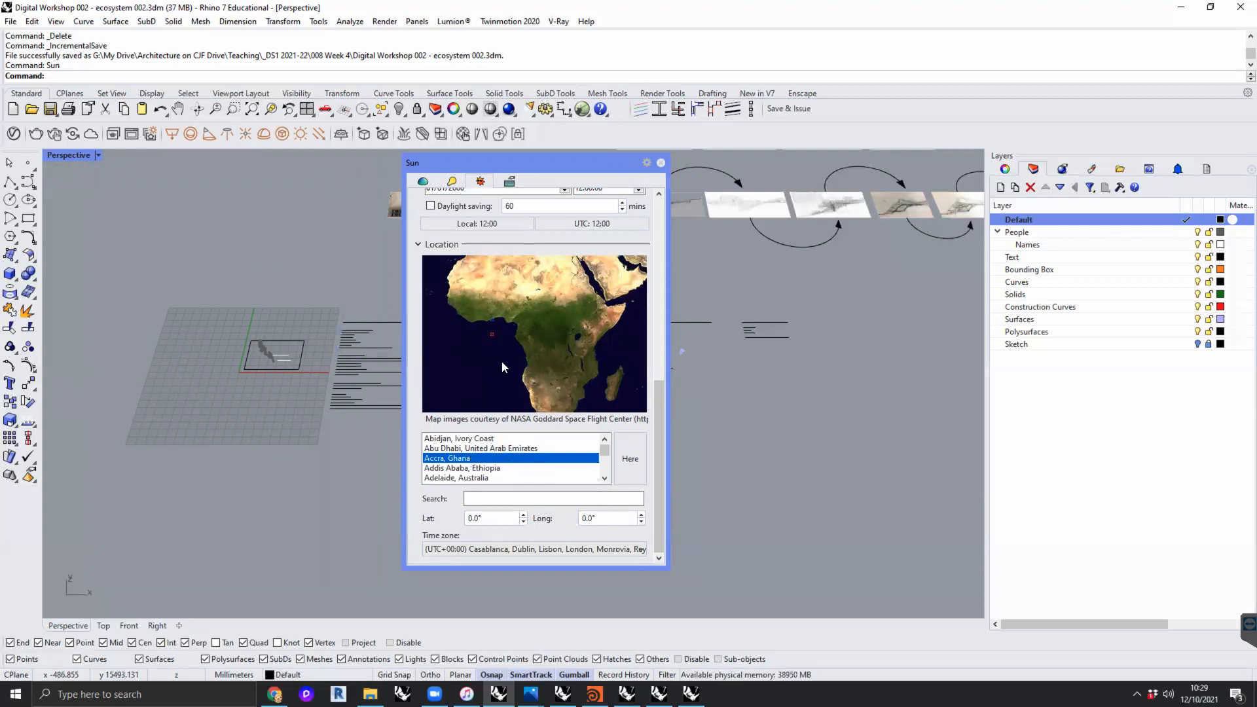
{"action": "left_click", "coordinate": [553, 499]}
{"action": "type", "text": "lond"}
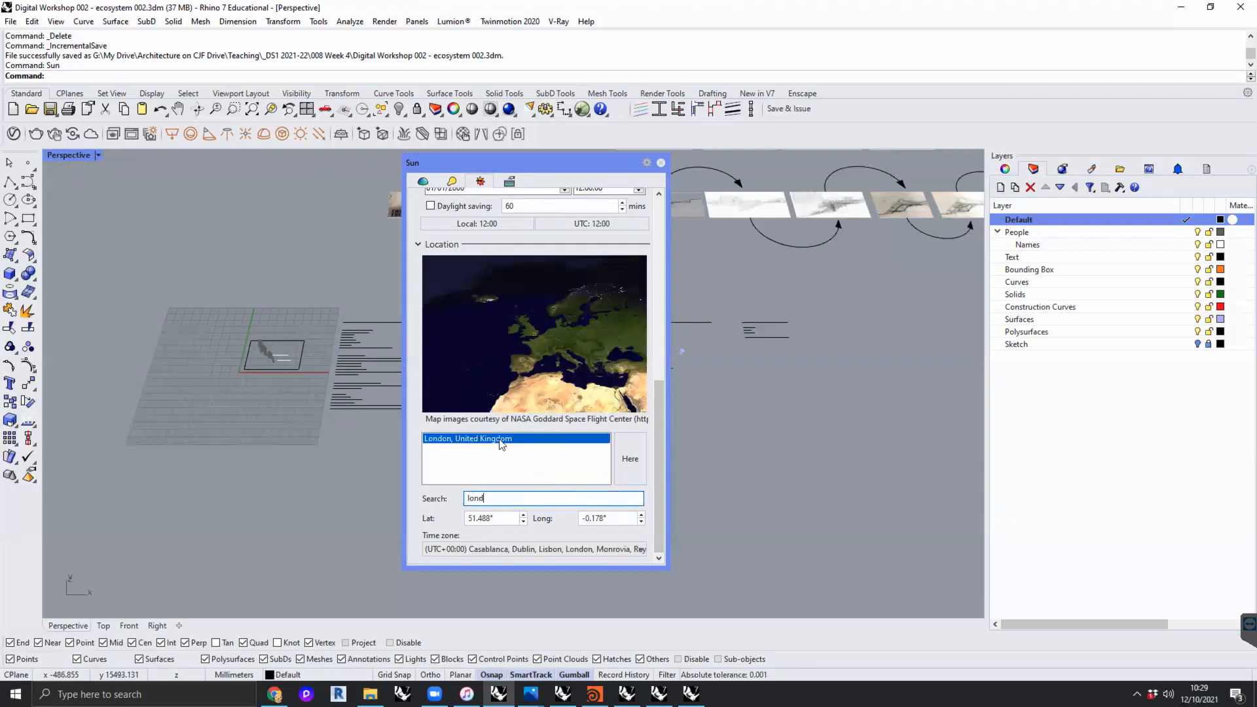
{"action": "left_click", "coordinate": [502, 443]}
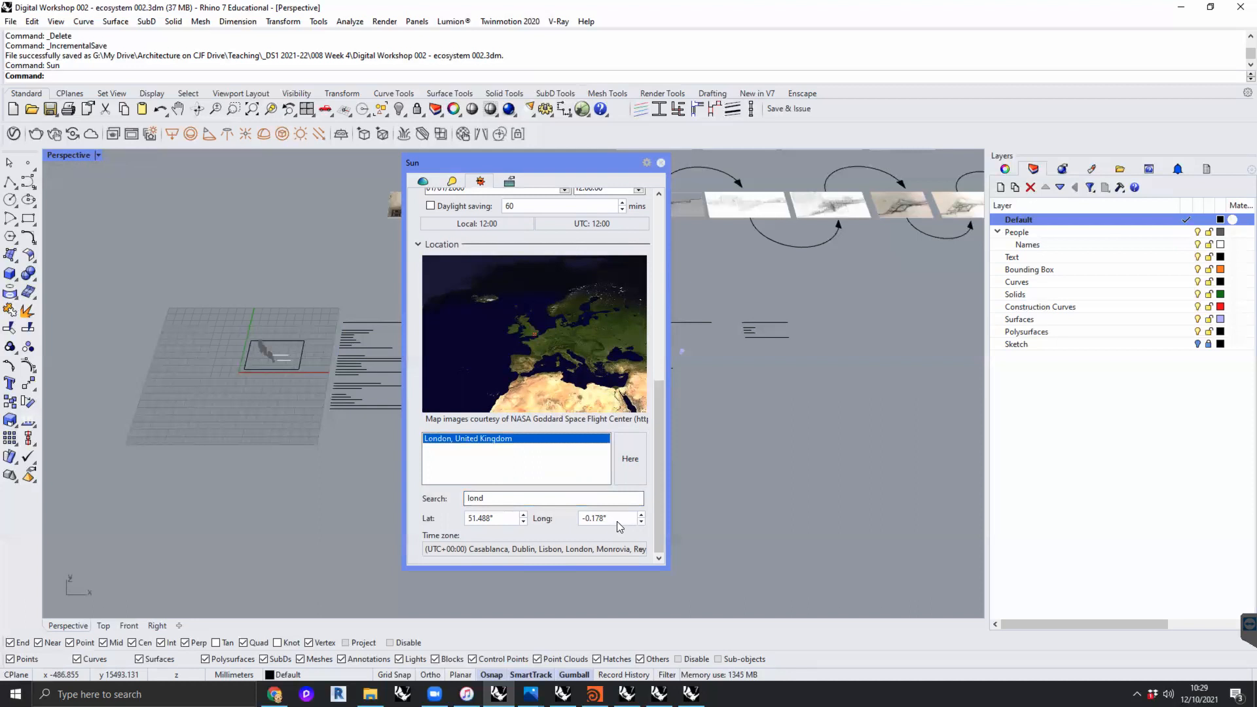
- Set the sun's time to about 12:29 and its date to 12/10/2021
{"action": "left_click_drag", "start_coordinate": [656, 515], "coordinate": [658, 383]}
{"action": "scroll", "coordinate": [660, 411], "scroll_direction": "down", "scroll_amount": 1}
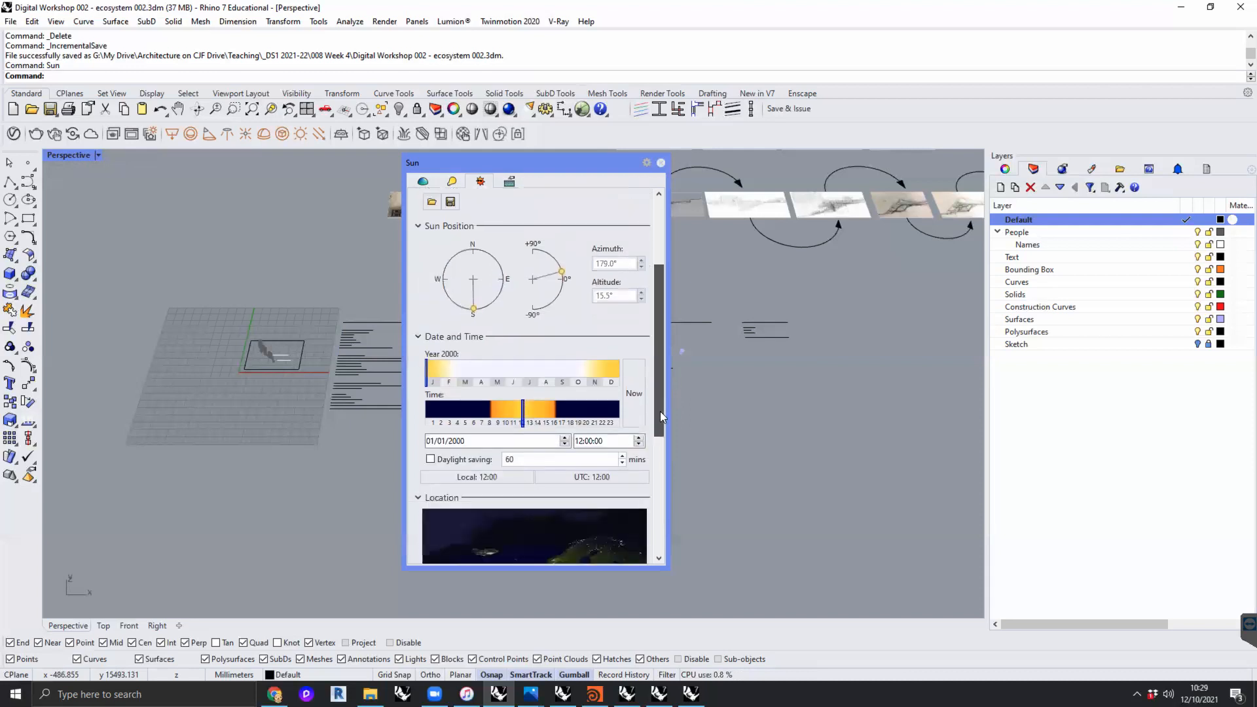
{"action": "left_click_drag", "start_coordinate": [523, 409], "coordinate": [526, 413]}
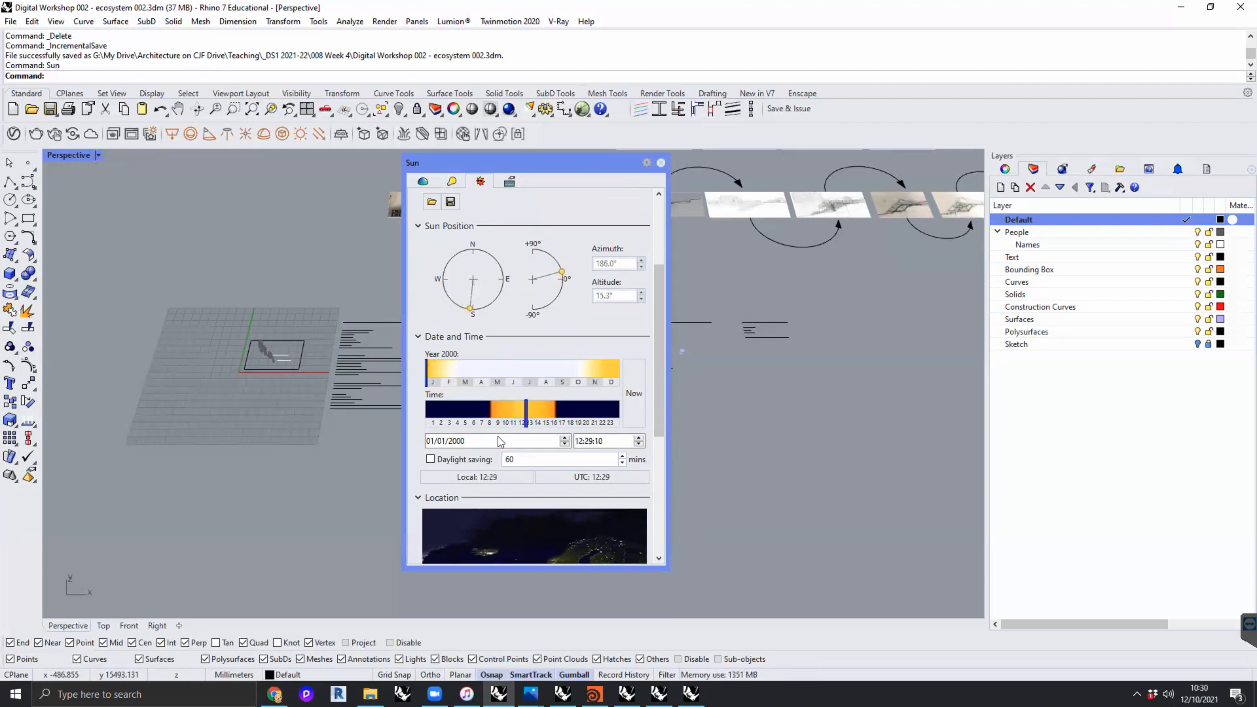
{"action": "left_click", "coordinate": [496, 442]}
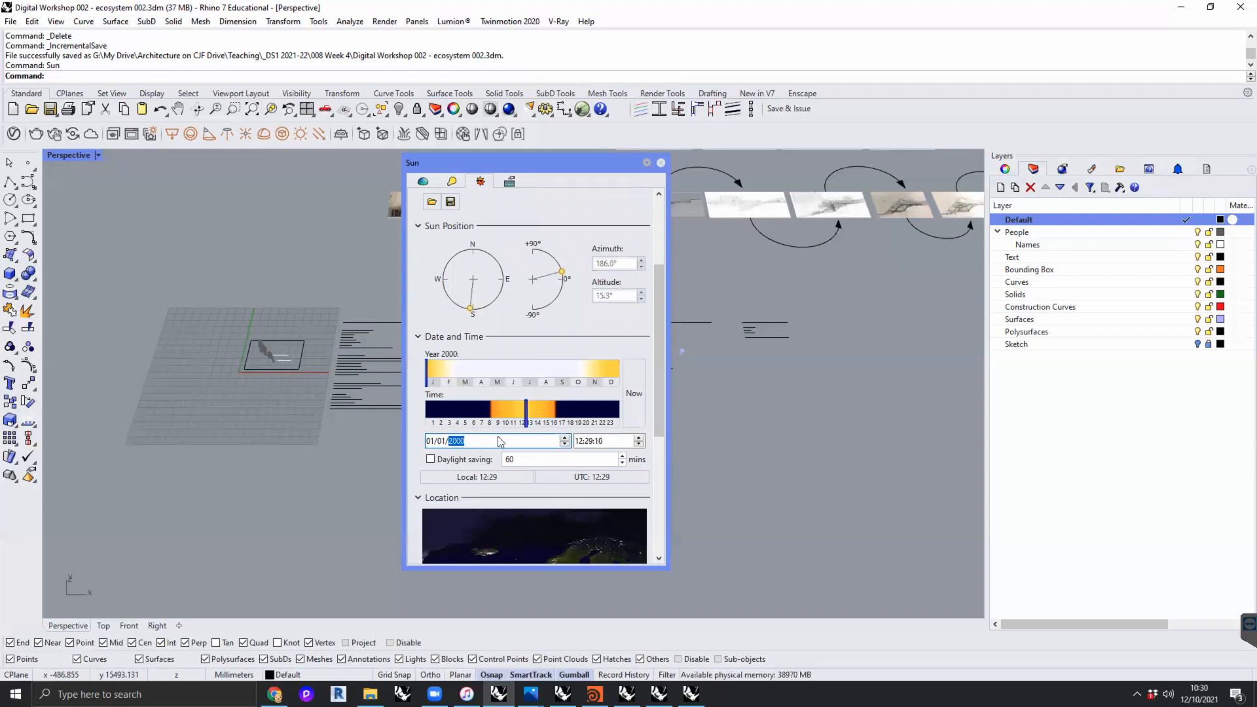
{"action": "type", "text": "2021"}
{"action": "left_click", "coordinate": [430, 441]}
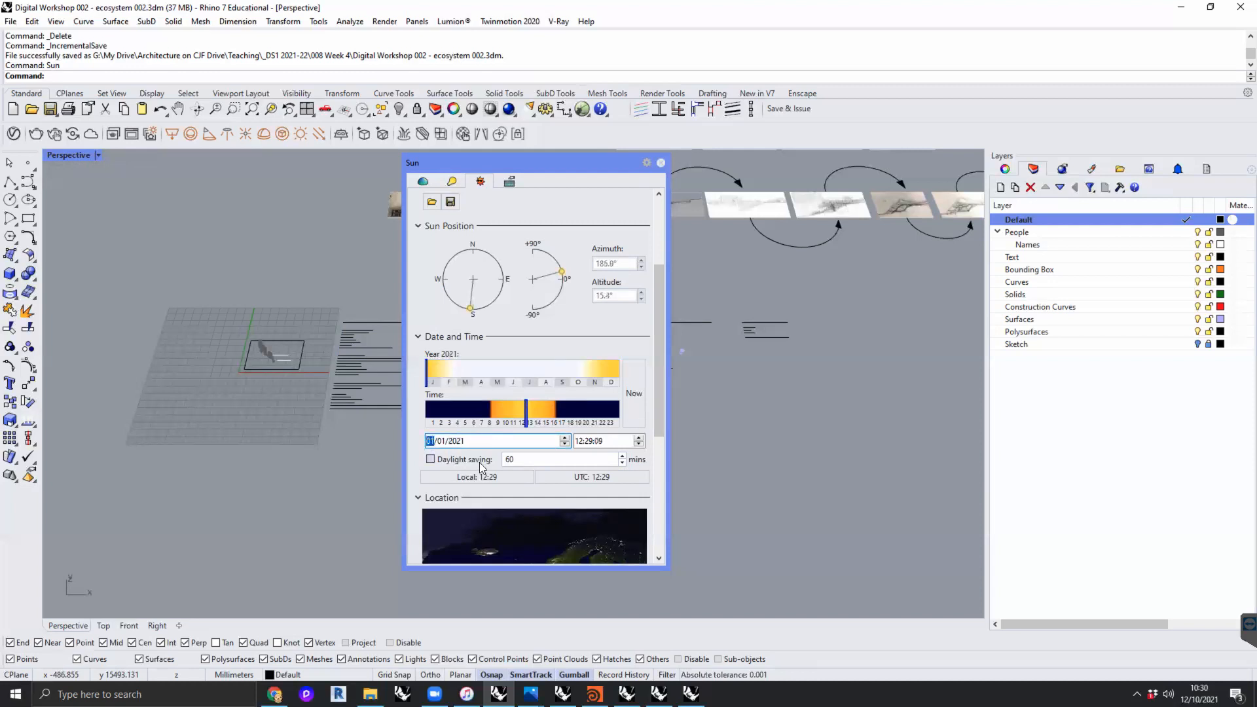
{"action": "type", "text": "12/"}
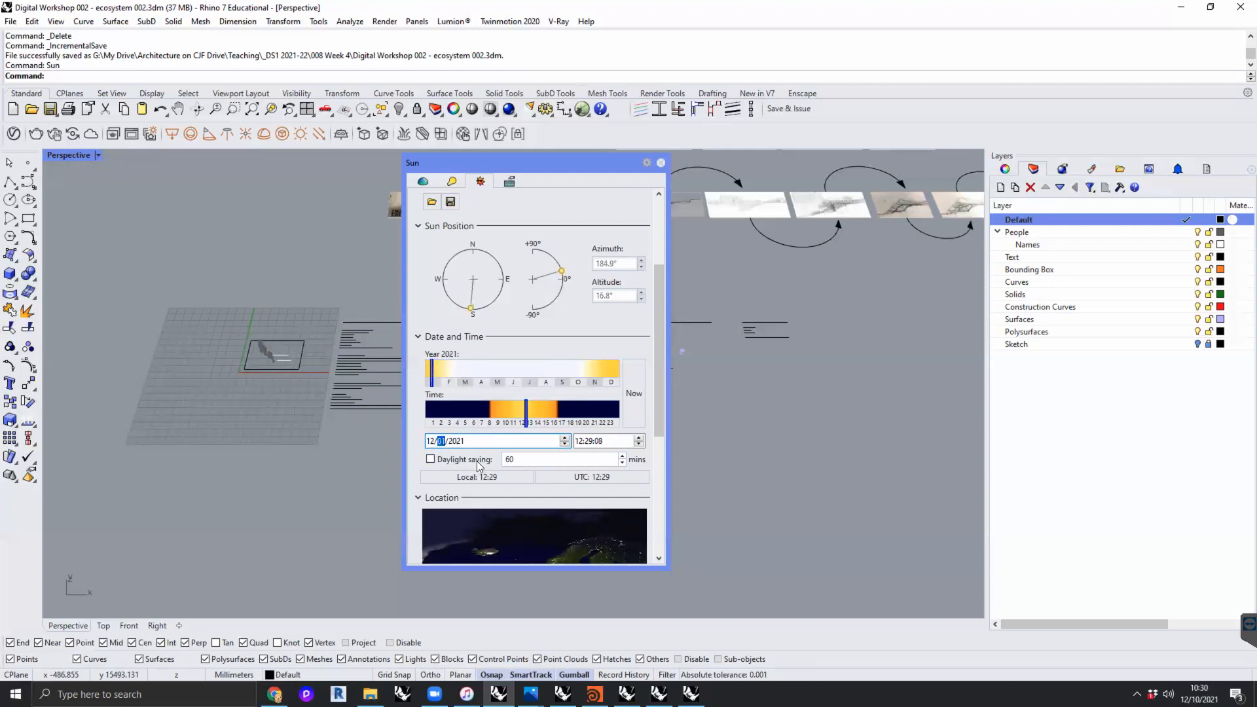
{"action": "type", "text": "10"}
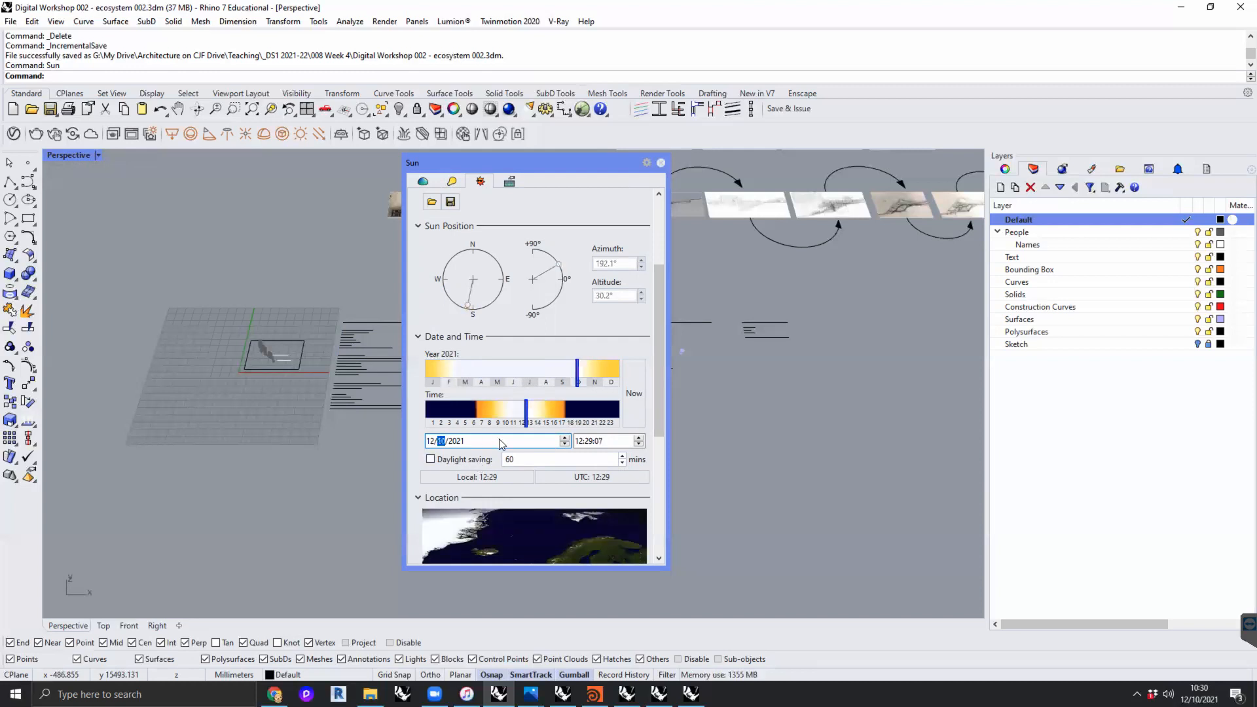
- Shift the sun's time of day earlier to about 11:35
{"action": "mouse_move", "coordinate": [527, 412]}
{"action": "left_mouse_down"}
{"action": "mouse_move", "coordinate": [510, 412]}
{"action": "mouse_move", "coordinate": [538, 415]}
{"action": "mouse_move", "coordinate": [504, 416]}
{"action": "mouse_move", "coordinate": [542, 416]}
{"action": "mouse_move", "coordinate": [492, 420]}
{"action": "mouse_move", "coordinate": [592, 417]}
{"action": "mouse_move", "coordinate": [451, 408]}
{"action": "mouse_move", "coordinate": [586, 411]}
{"action": "mouse_move", "coordinate": [462, 413]}
{"action": "mouse_move", "coordinate": [514, 412]}
{"action": "left_mouse_up"}
{"action": "scroll", "coordinate": [661, 403], "scroll_direction": "down", "scroll_amount": 5}
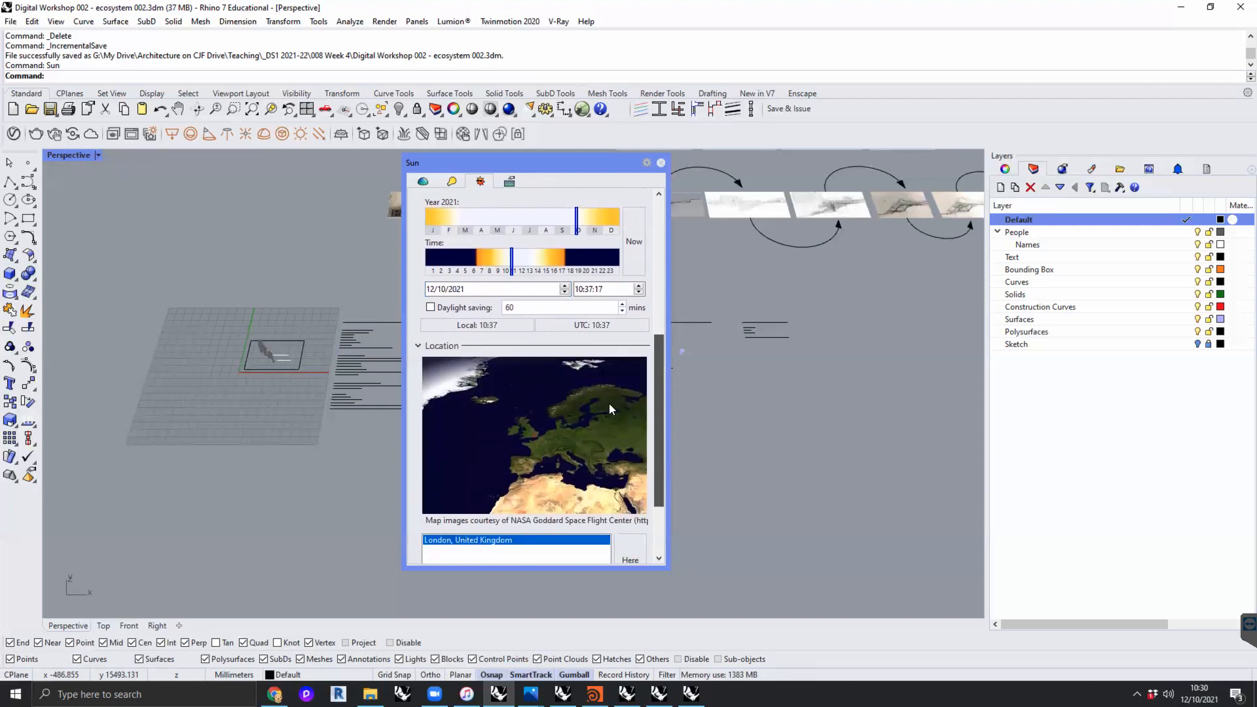
{"action": "mouse_move", "coordinate": [512, 257]}
{"action": "left_mouse_down"}
{"action": "mouse_move", "coordinate": [462, 257]}
{"action": "mouse_move", "coordinate": [521, 258]}
{"action": "left_mouse_up"}
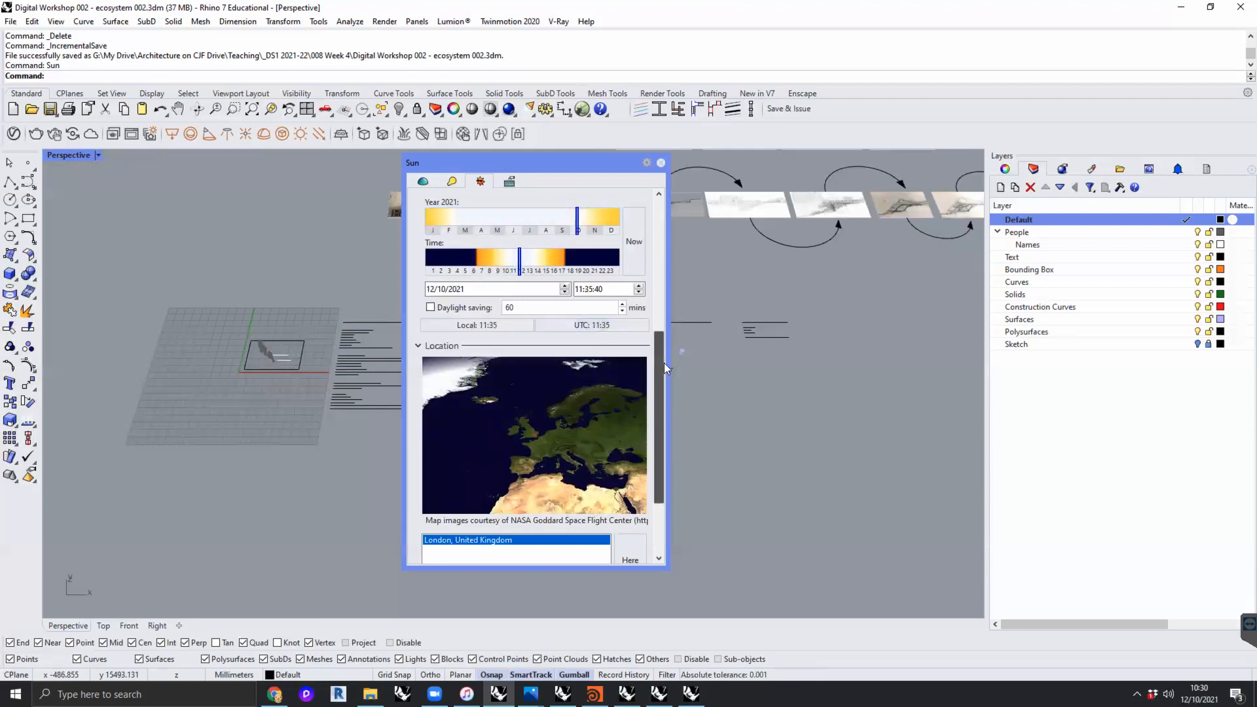
- Set the sun's north direction to 45°
{"action": "scroll", "coordinate": [662, 315], "scroll_direction": "up", "scroll_amount": 5}
{"action": "left_click_drag", "start_coordinate": [661, 307], "coordinate": [659, 284]}
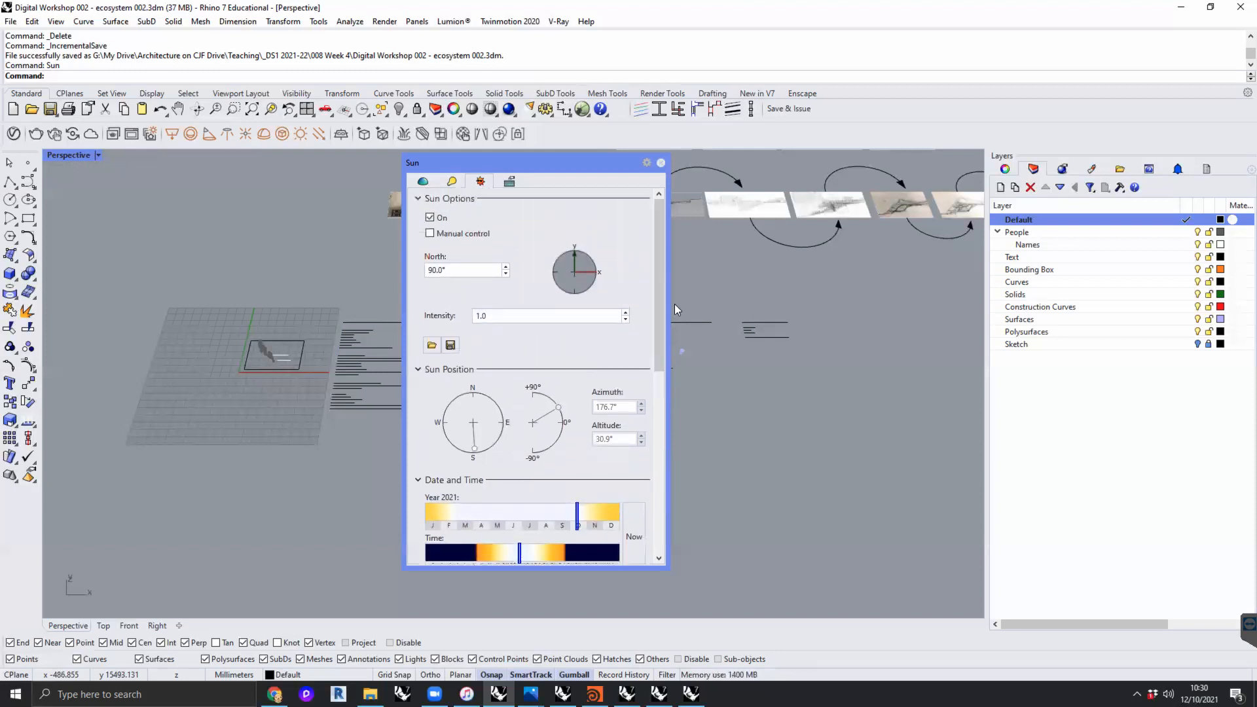
{"action": "left_click", "coordinate": [257, 228]}
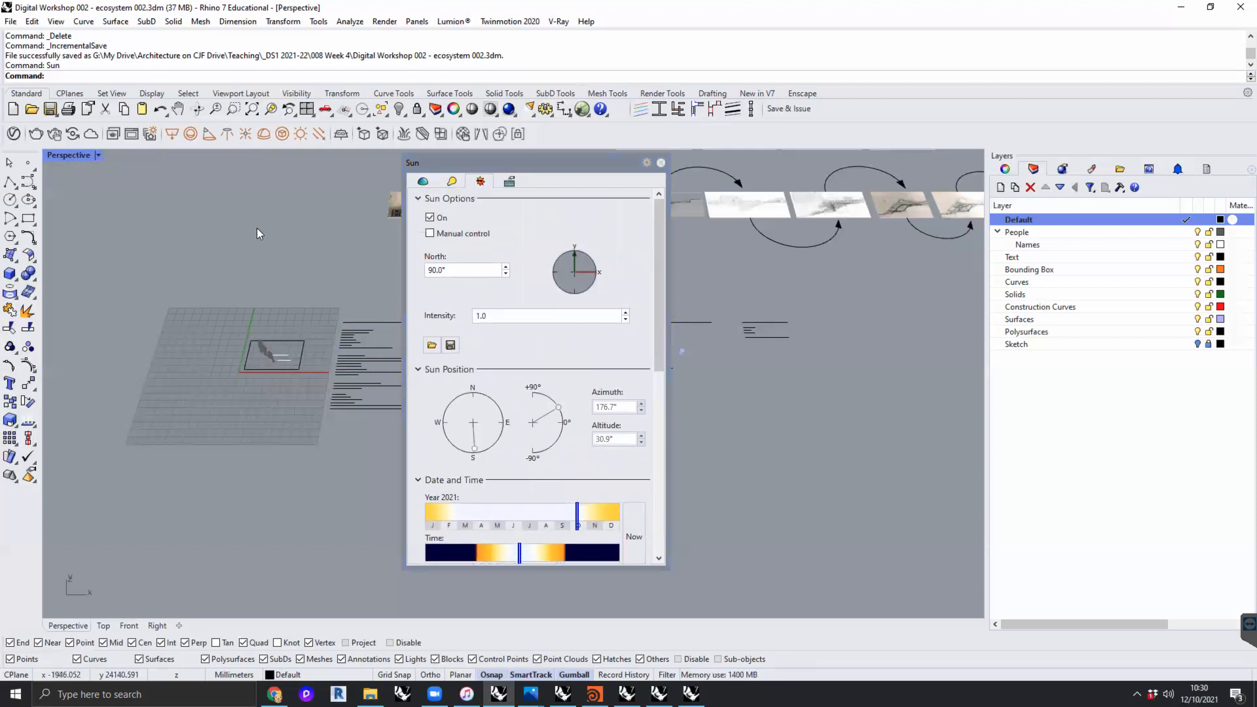
{"action": "left_click_drag", "start_coordinate": [571, 163], "coordinate": [822, 184]}
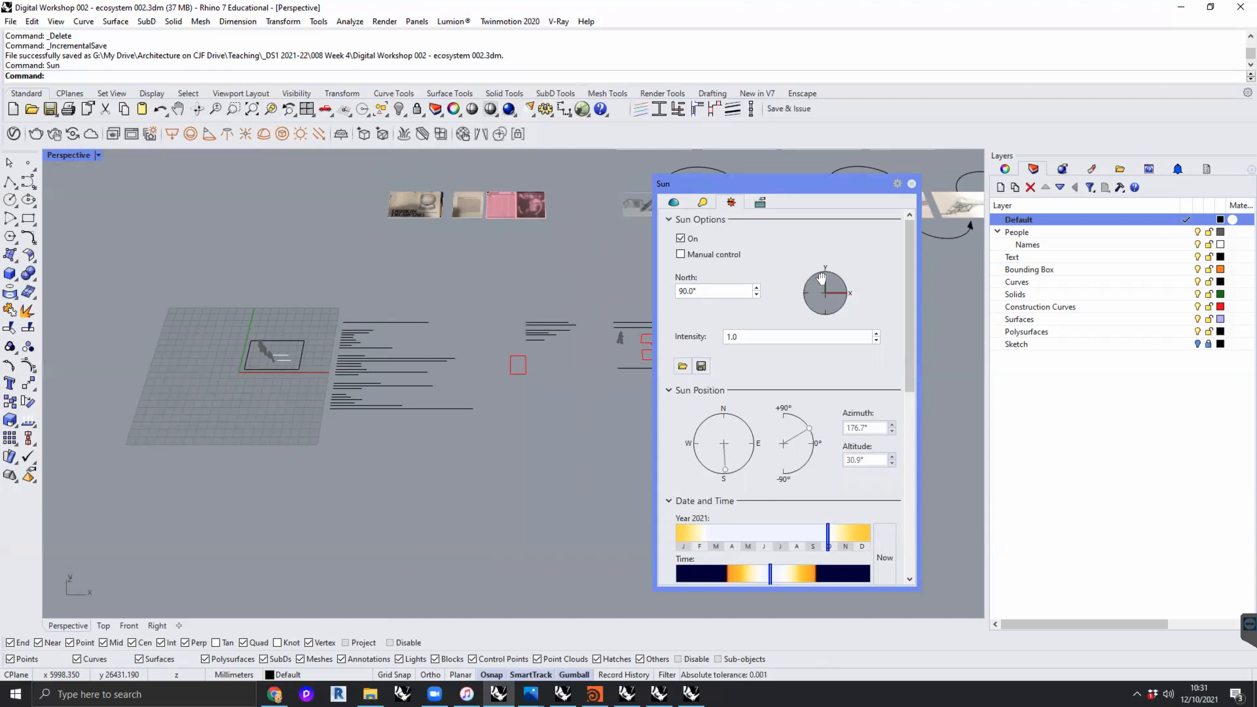
{"action": "mouse_move", "coordinate": [826, 272]}
{"action": "left_mouse_down"}
{"action": "mouse_move", "coordinate": [854, 268]}
{"action": "mouse_move", "coordinate": [835, 273]}
{"action": "left_mouse_up"}
{"action": "left_click_drag", "start_coordinate": [709, 294], "coordinate": [645, 291]}
{"action": "type", "text": "45"}
{"action": "key", "text": "Return"}
- Turn on manual control of the sun and close the Sun settings
{"action": "left_click", "coordinate": [681, 254]}
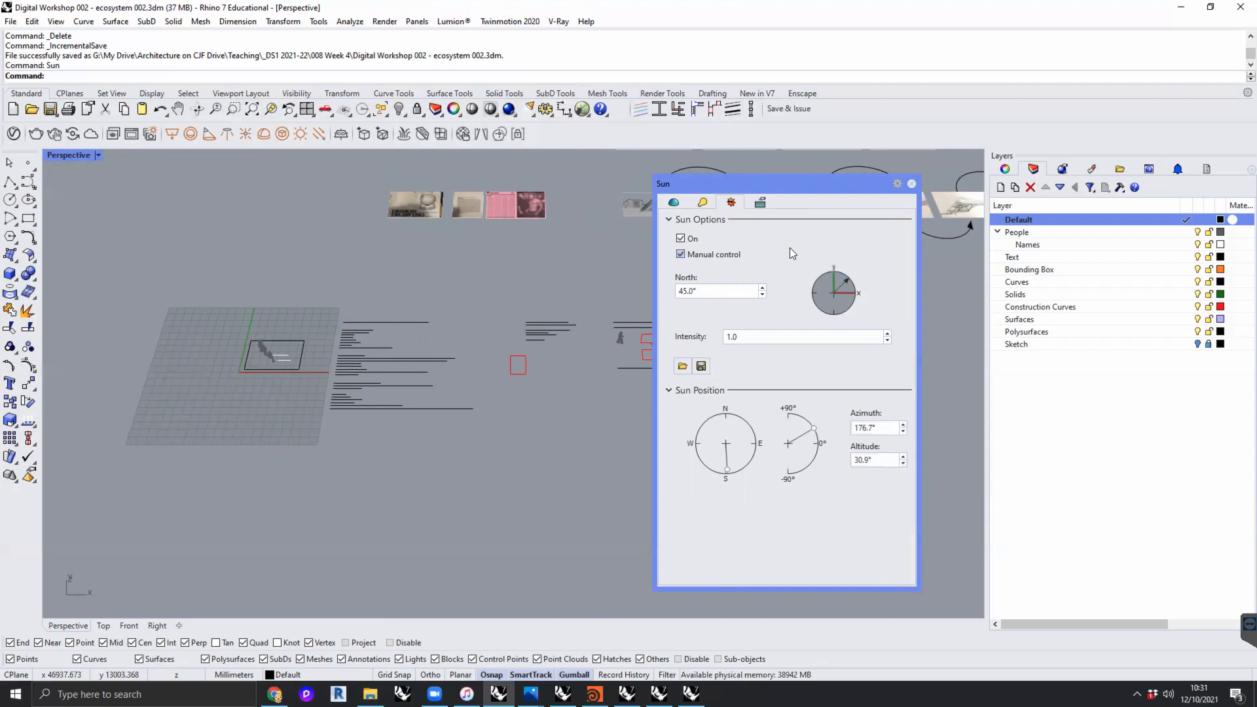
{"action": "left_click_drag", "start_coordinate": [813, 184], "coordinate": [774, 176]}
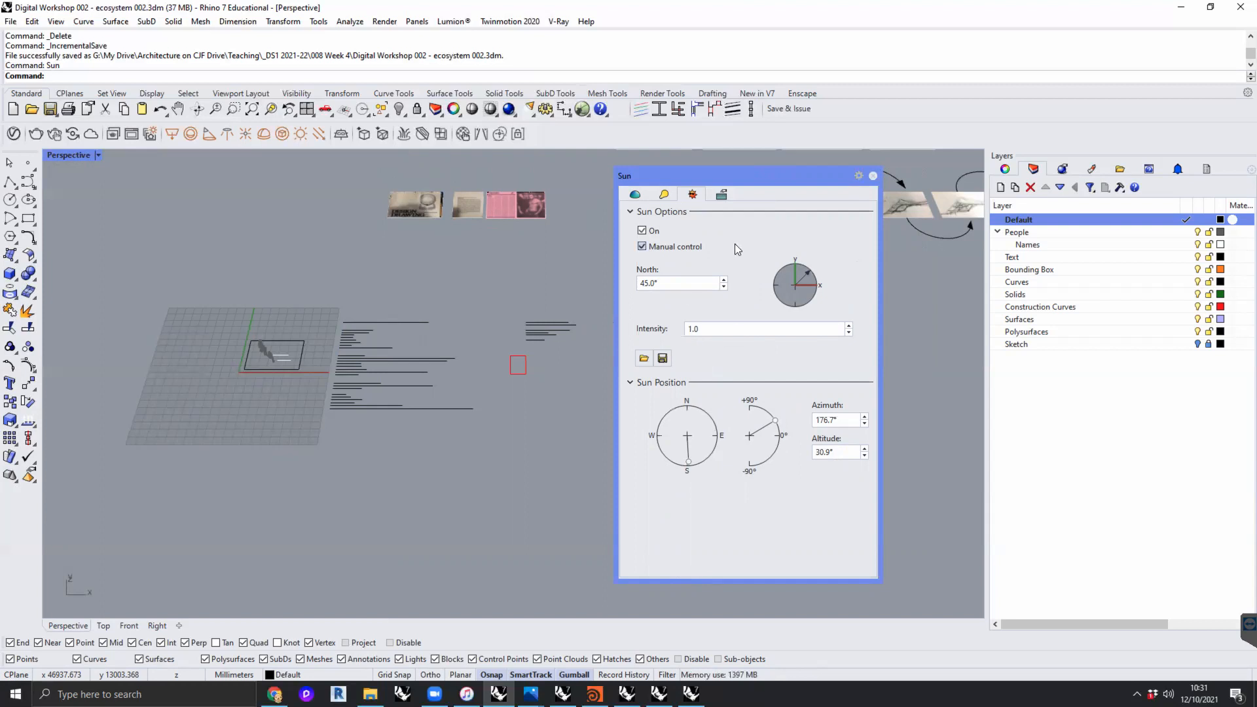
{"action": "right_click_drag", "start_coordinate": [564, 458], "coordinate": [544, 457]}
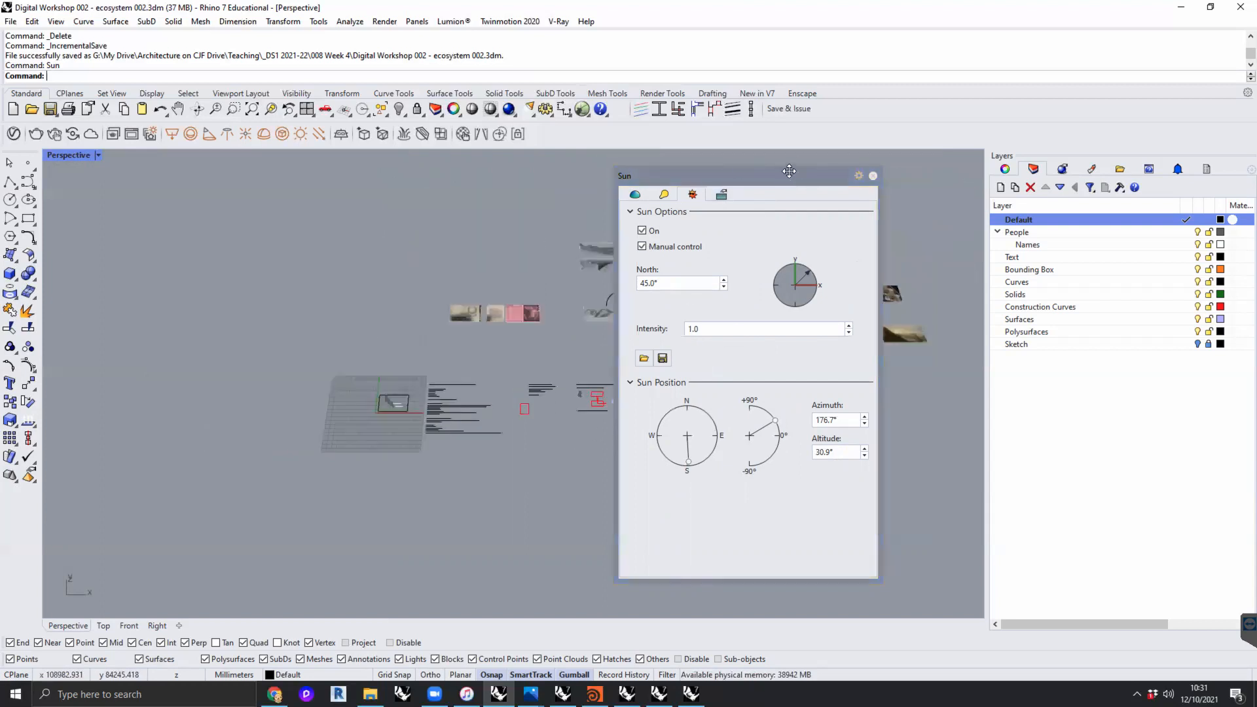
{"action": "left_click_drag", "start_coordinate": [873, 178], "coordinate": [729, 169]}
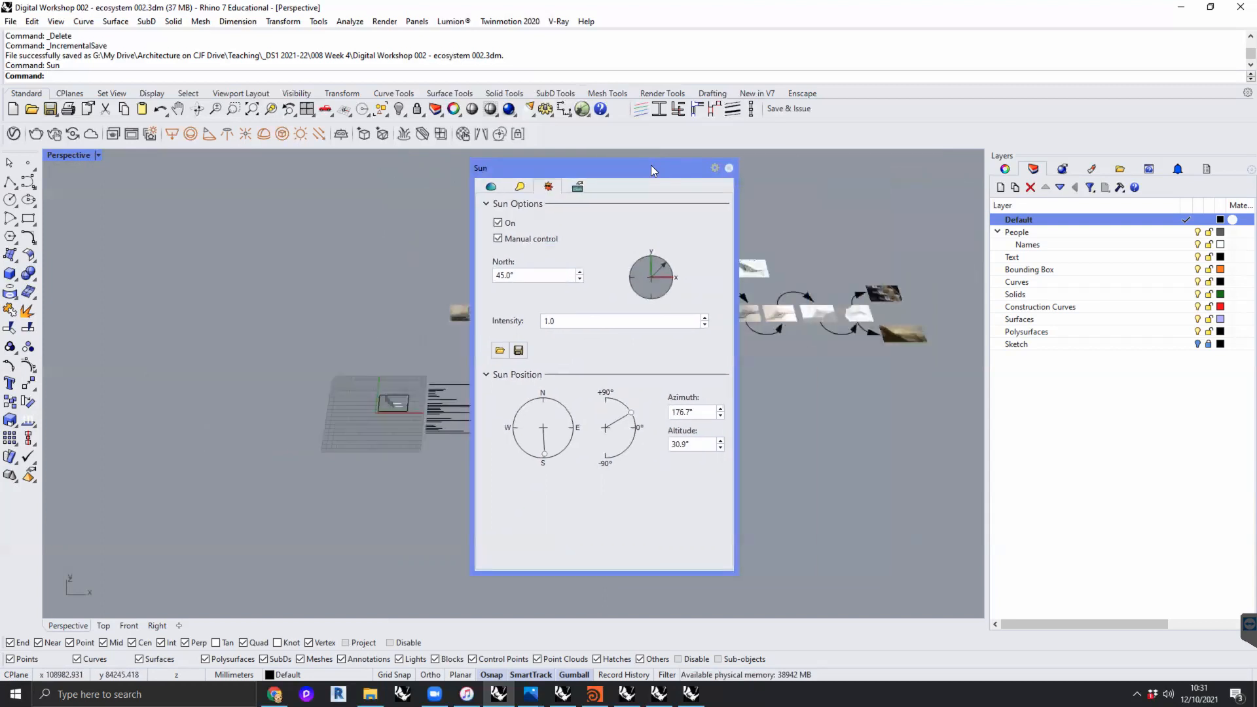
{"action": "left_click", "coordinate": [729, 168]}
- Reopen the Sun settings with the Sun command, check the options and close them again
{"action": "type", "text": "Sun"}
{"action": "key", "text": "Return"}
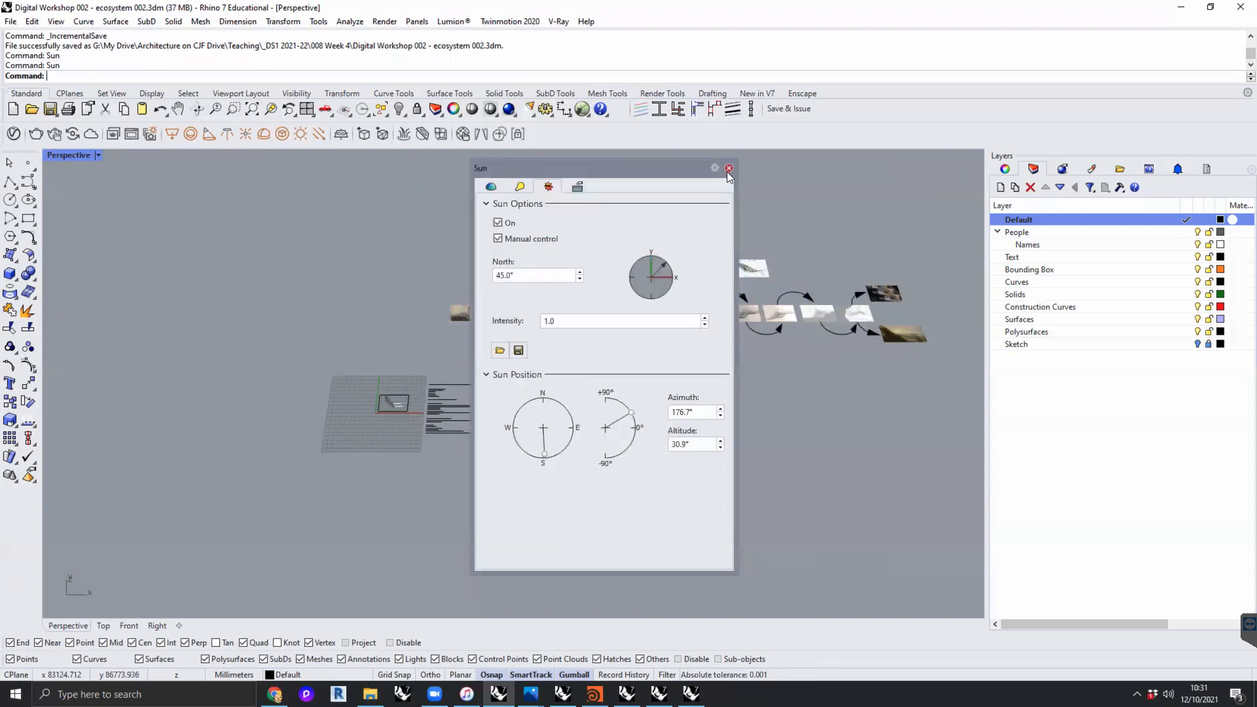
{"action": "left_click", "coordinate": [729, 168]}
{"action": "scroll", "coordinate": [382, 348], "scroll_direction": "up", "scroll_amount": 5}
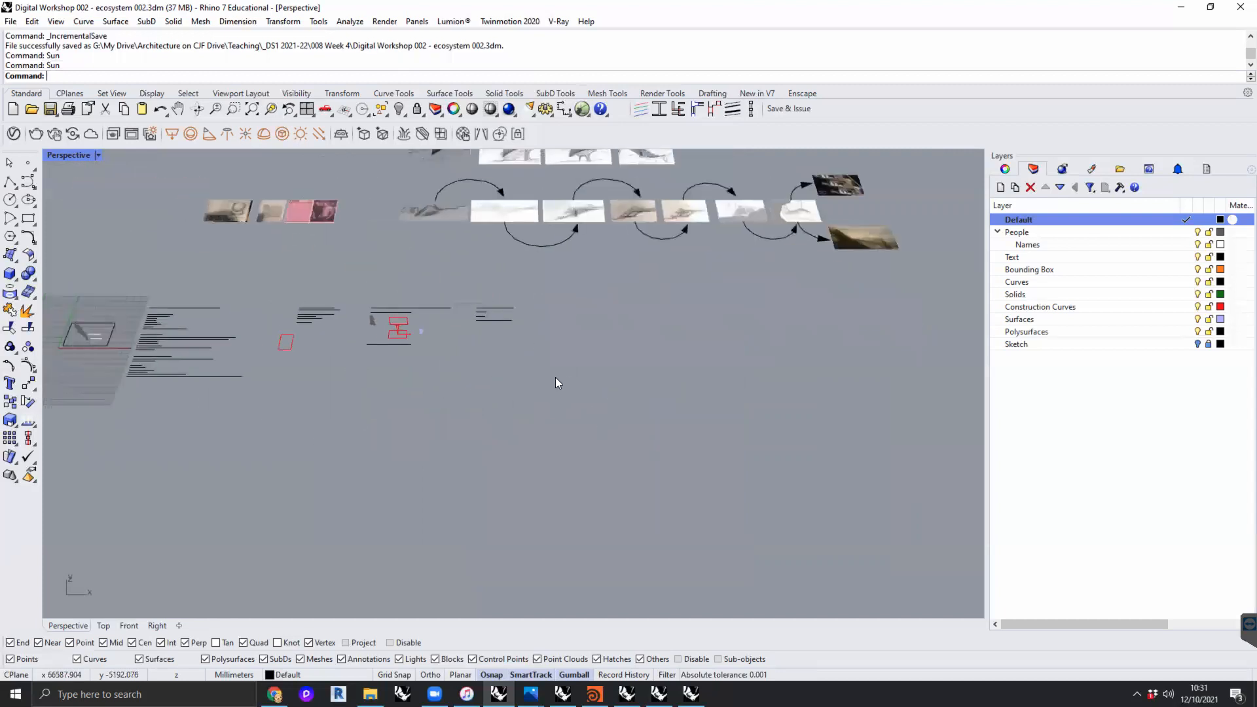
{"action": "right_click_drag", "start_coordinate": [555, 377], "coordinate": [560, 379], "text": "shift"}
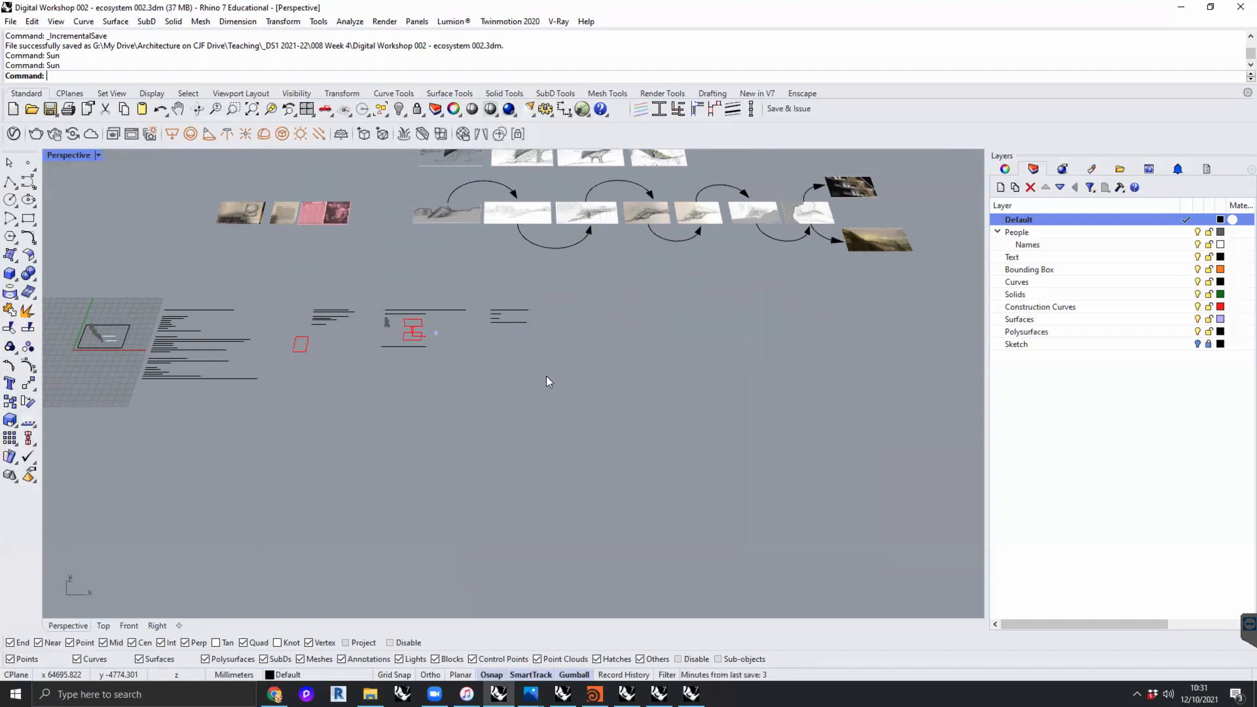
{"action": "scroll", "coordinate": [559, 367], "scroll_direction": "down", "scroll_amount": 4}
{"action": "right_click_drag", "start_coordinate": [570, 398], "coordinate": [567, 399], "text": "shift"}
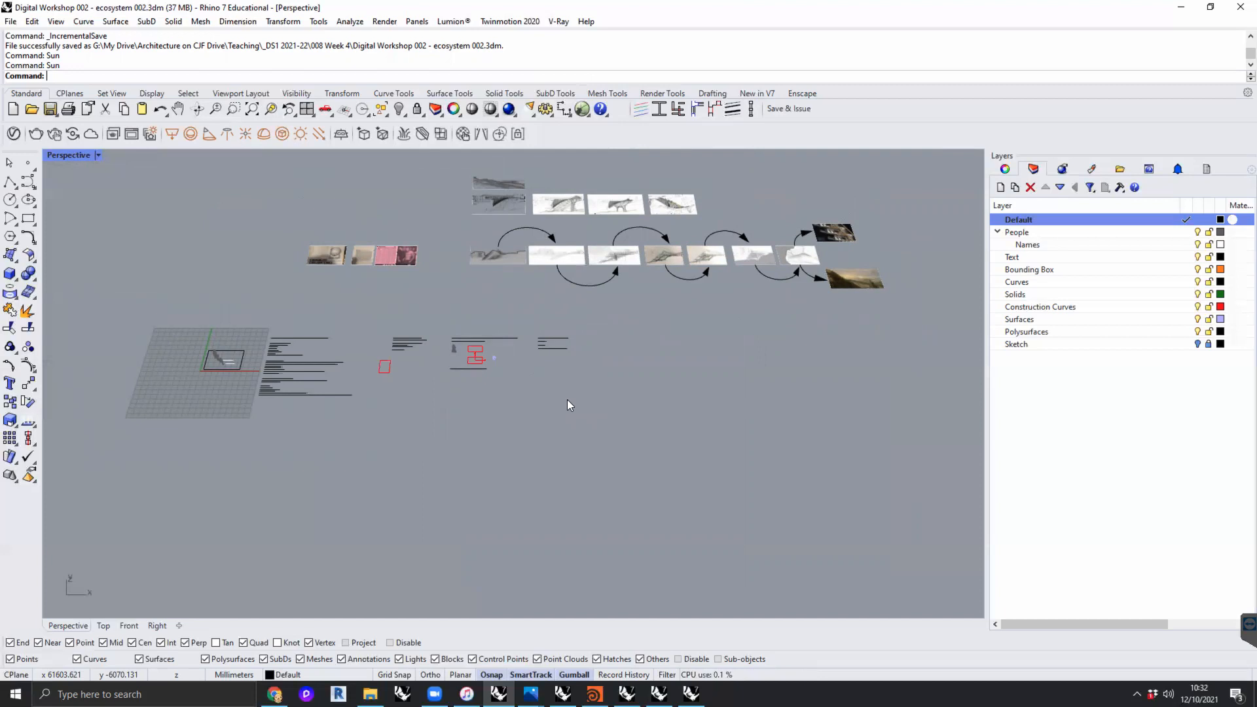
{"action": "right_click_drag", "start_coordinate": [556, 413], "coordinate": [508, 425], "text": "shift"}
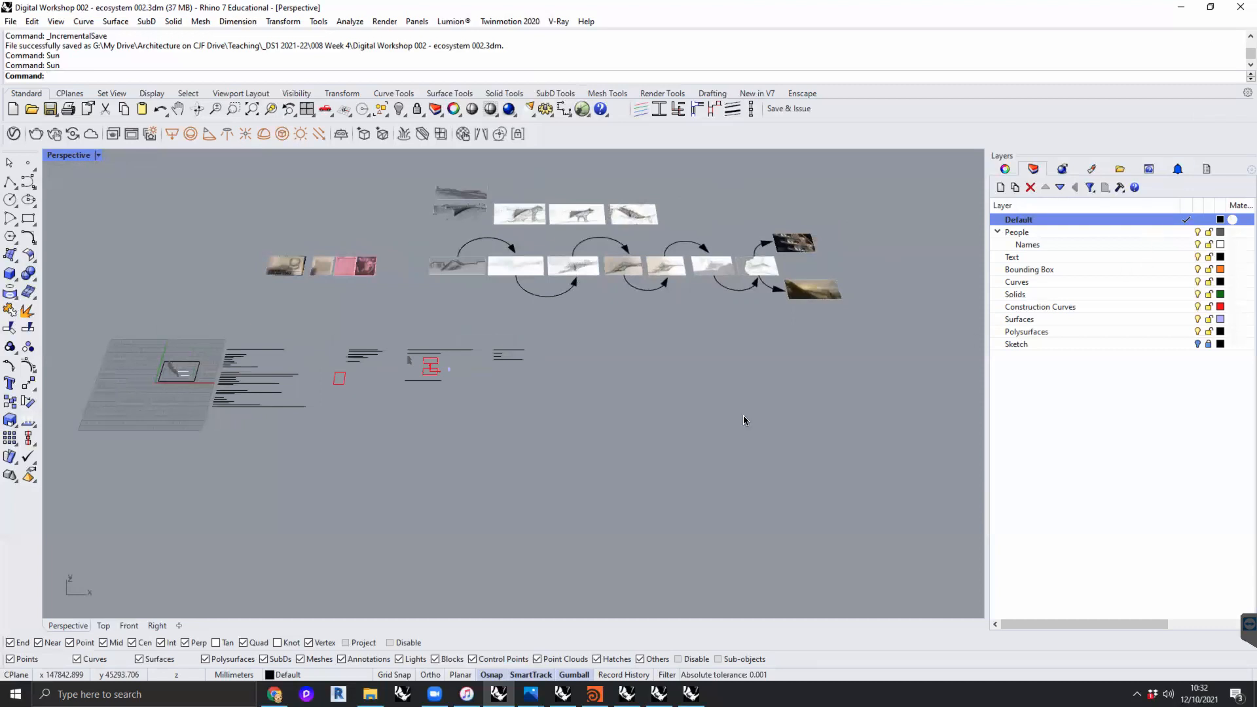
{"action": "right_click_drag", "start_coordinate": [643, 463], "coordinate": [555, 437], "text": "shift"}
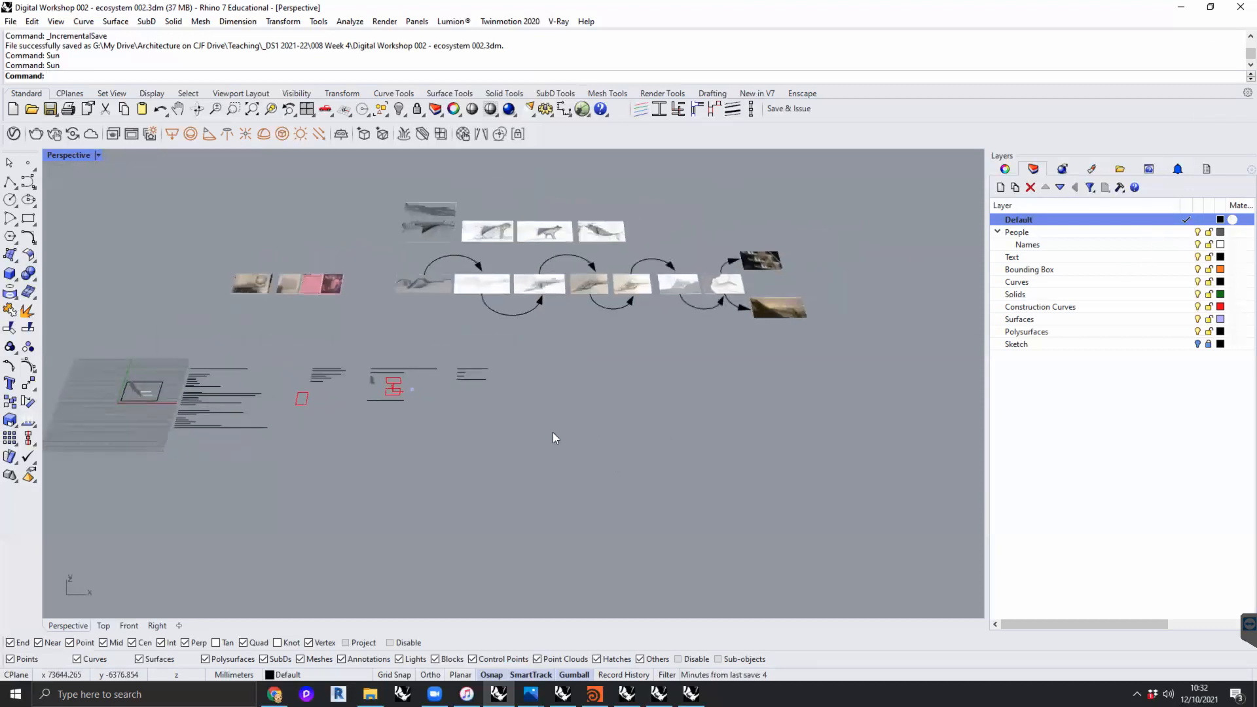
- Draw a tall narrow box in the empty area below the row of sketch images
{"action": "scroll", "coordinate": [556, 438], "scroll_direction": "up", "scroll_amount": 2}
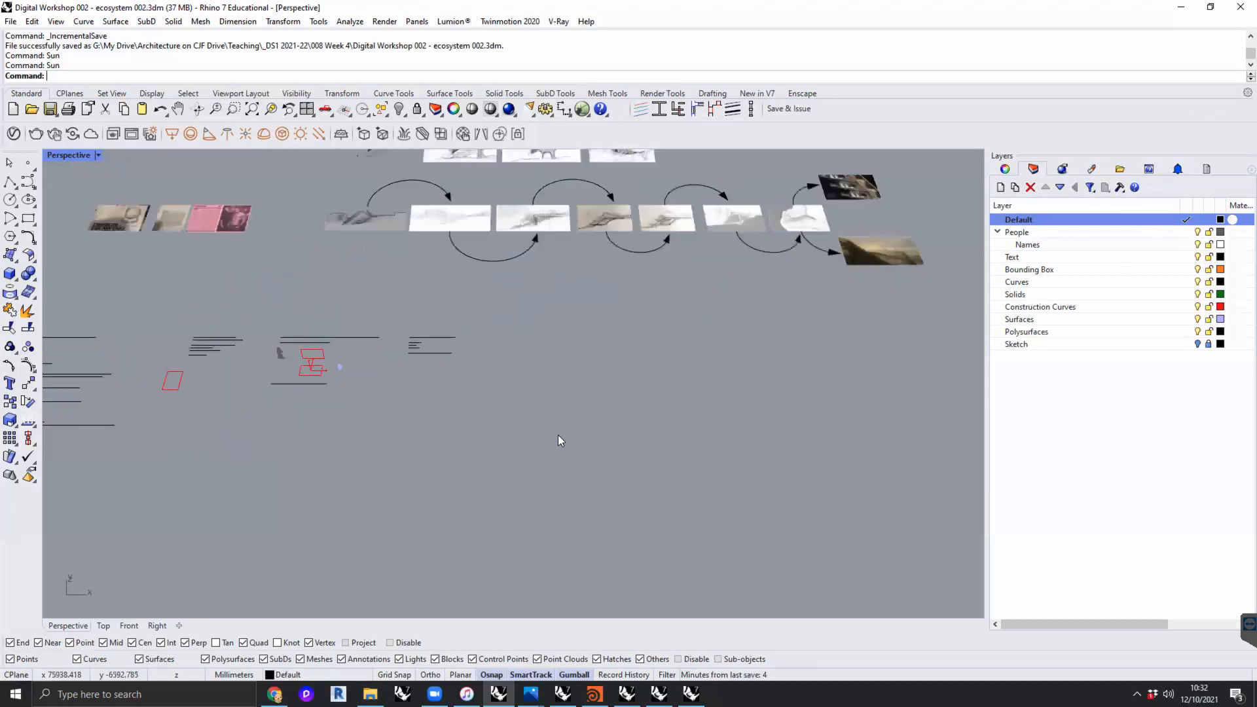
{"action": "left_click", "coordinate": [11, 275]}
{"action": "left_click", "coordinate": [545, 345]}
{"action": "left_click", "coordinate": [577, 372]}
{"action": "left_click", "coordinate": [580, 329]}
{"action": "right_click_drag", "start_coordinate": [602, 372], "coordinate": [454, 382], "text": "shift"}
{"action": "scroll", "coordinate": [454, 381], "scroll_direction": "up", "scroll_amount": 2}
- Draw a second, long and low box next to the tall box, using corner-to-corner base and height
{"action": "right_click", "coordinate": [456, 383]}
{"action": "left_click", "coordinate": [453, 403]}
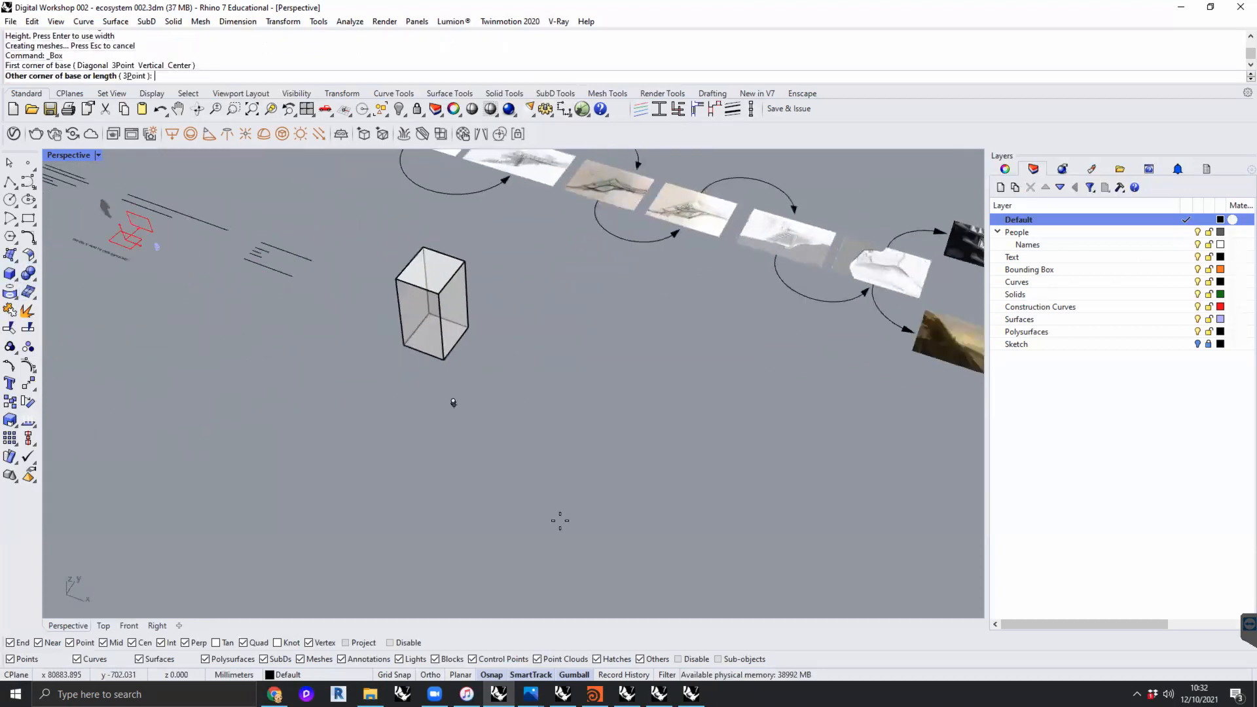
{"action": "left_click", "coordinate": [555, 515]}
{"action": "left_click", "coordinate": [417, 471]}
{"action": "right_click_drag", "start_coordinate": [416, 471], "coordinate": [407, 500]}
- Draw a third, small box in front of the tall box and beside the long one
{"action": "right_click", "coordinate": [394, 499]}
{"action": "left_click", "coordinate": [394, 490]}
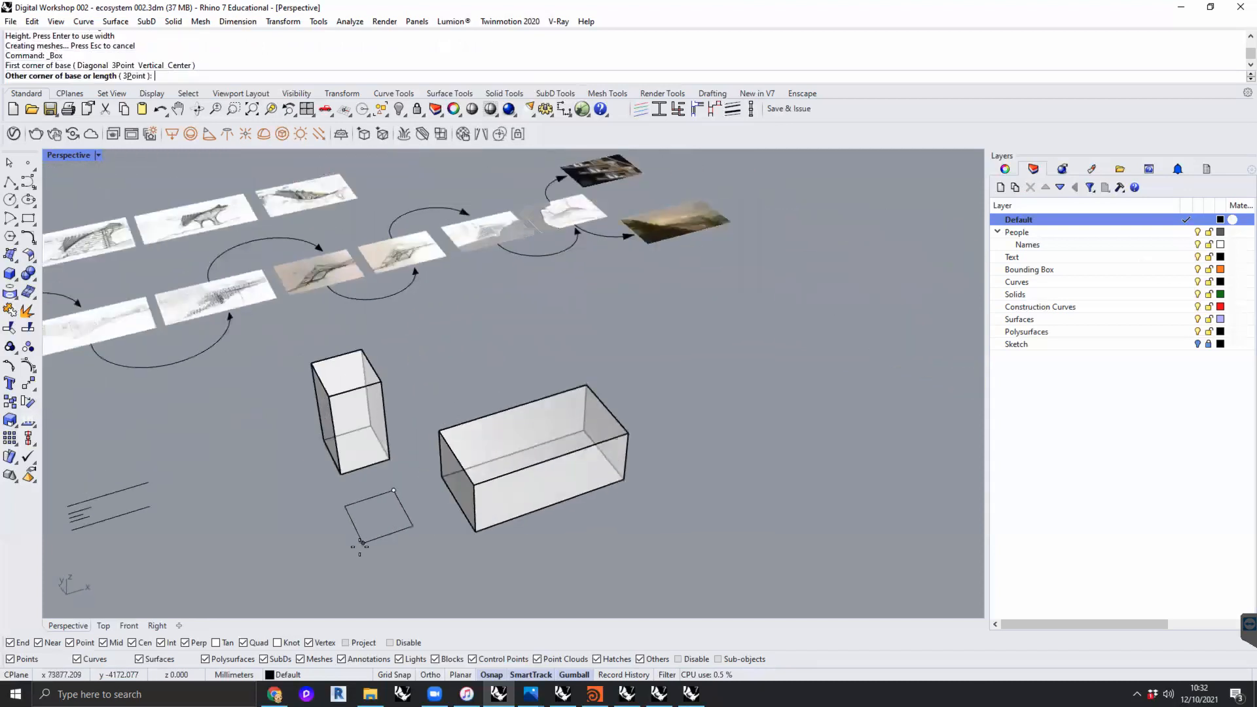
{"action": "left_click", "coordinate": [360, 546]}
{"action": "left_click", "coordinate": [372, 503]}
{"action": "right_click_drag", "start_coordinate": [372, 503], "coordinate": [492, 525], "text": "shift"}
{"action": "left_click", "coordinate": [384, 438]}
{"action": "right_click_drag", "start_coordinate": [384, 438], "coordinate": [340, 362], "text": "shift"}
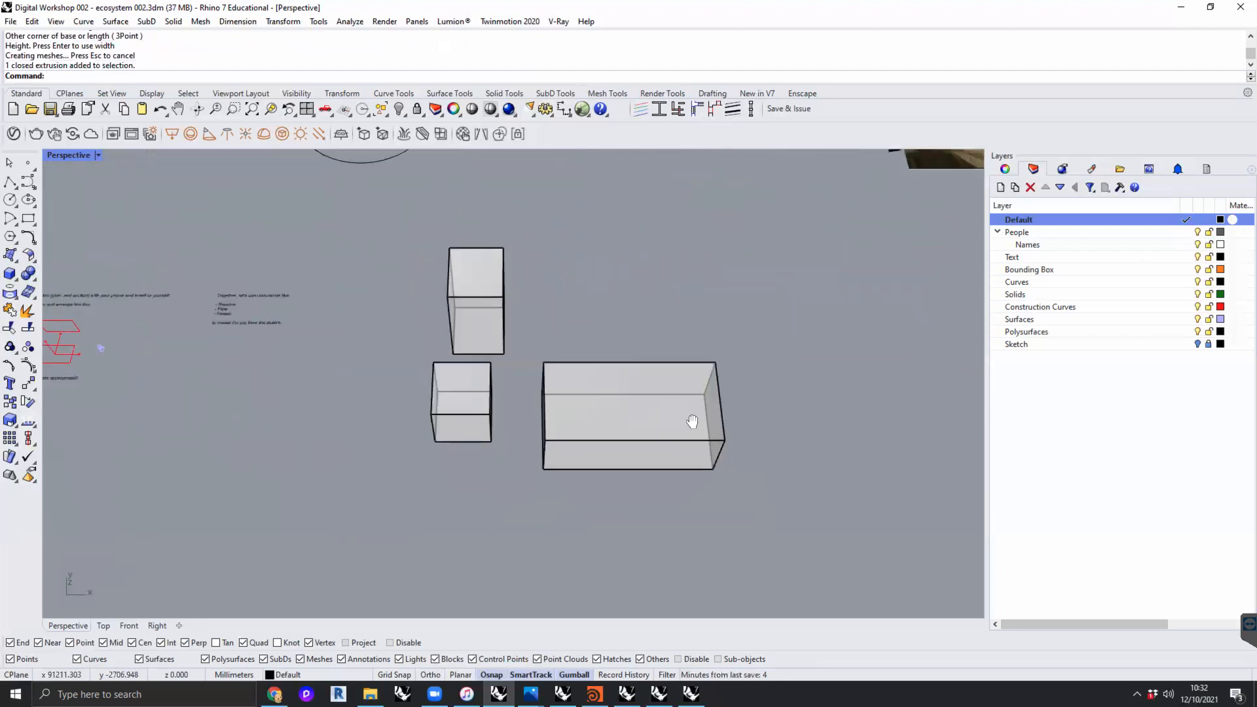
- Draw a large rectangle on the ground that encloses all three boxes with a generous margin
{"action": "scroll", "coordinate": [692, 421], "scroll_direction": "down", "scroll_amount": 3}
{"action": "right_click_drag", "start_coordinate": [663, 432], "coordinate": [562, 396]}
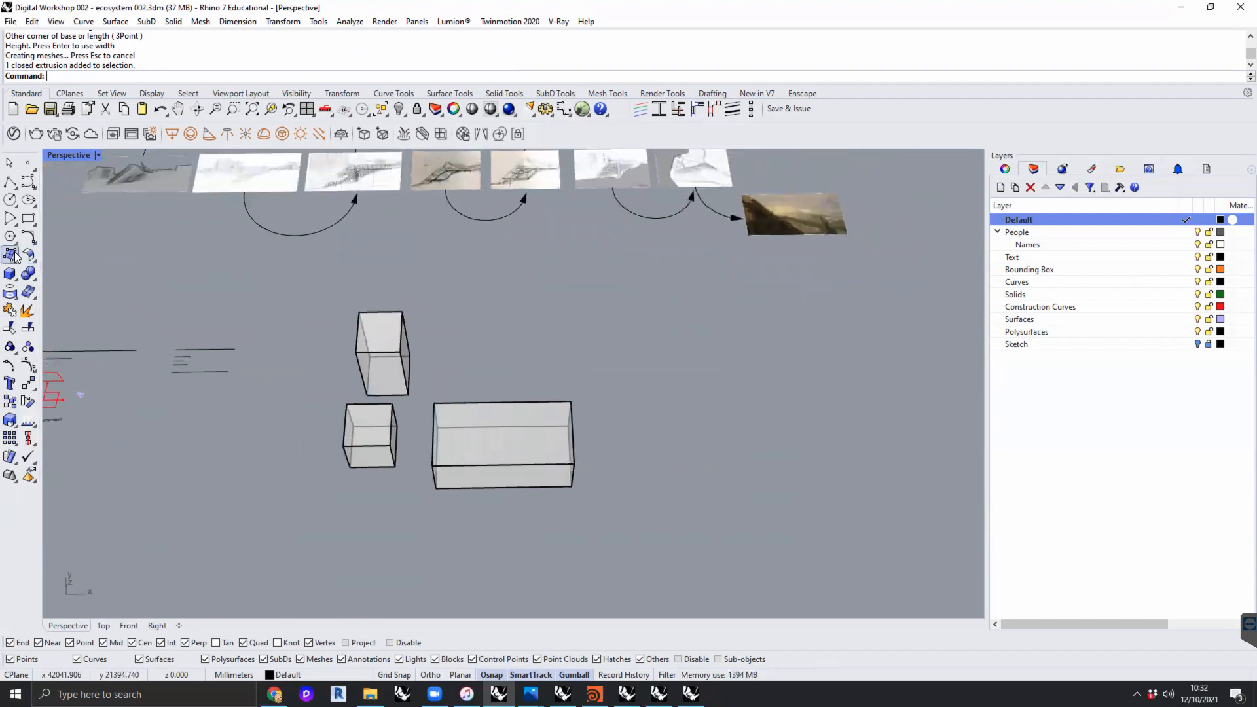
{"action": "left_click", "coordinate": [28, 218]}
{"action": "left_click", "coordinate": [290, 299]}
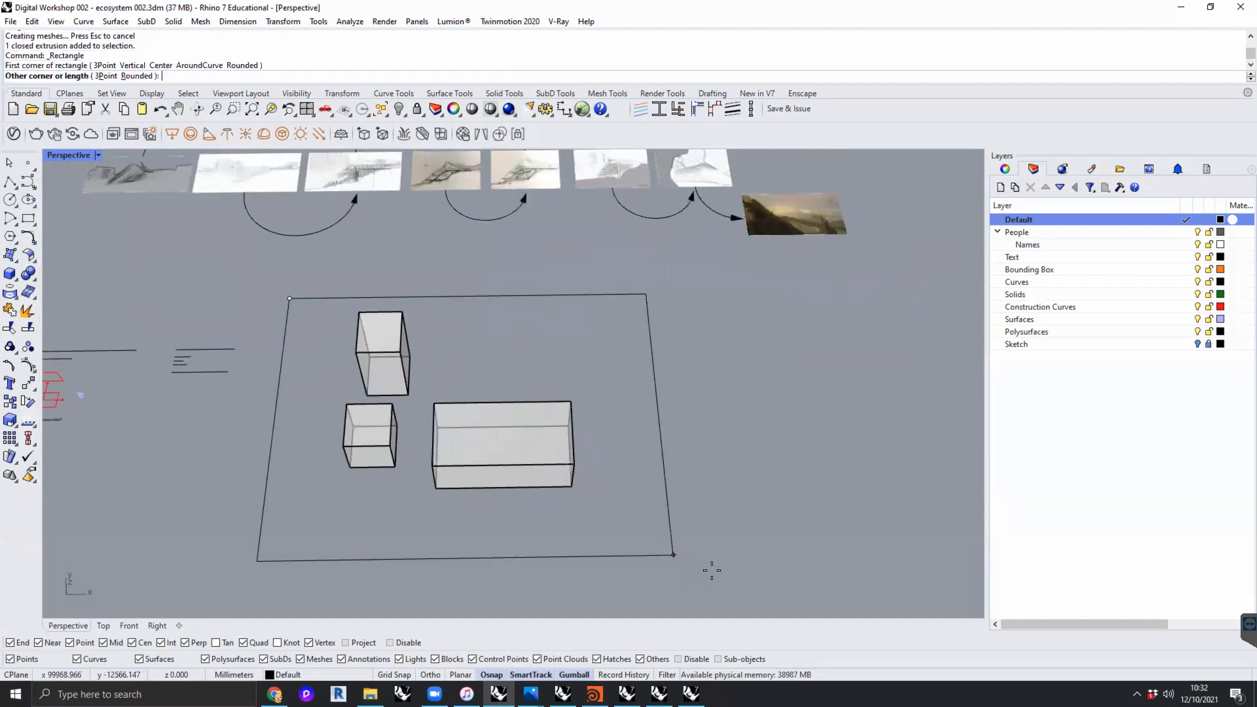
{"action": "left_click", "coordinate": [723, 569]}
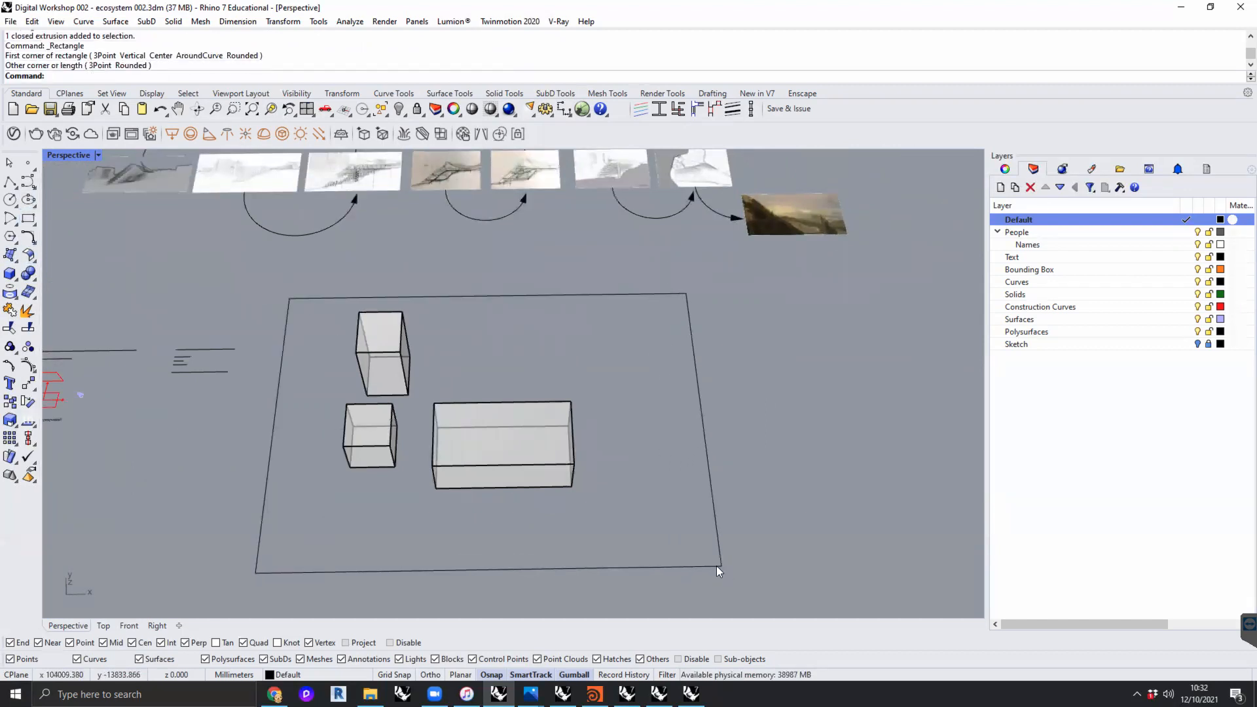
- Create a planar surface from the large rectangle with PlanarSrf as a ground plane
{"action": "left_click", "coordinate": [719, 567]}
{"action": "right_click_drag", "start_coordinate": [713, 581], "coordinate": [665, 488]}
{"action": "type", "text": "Planar"}
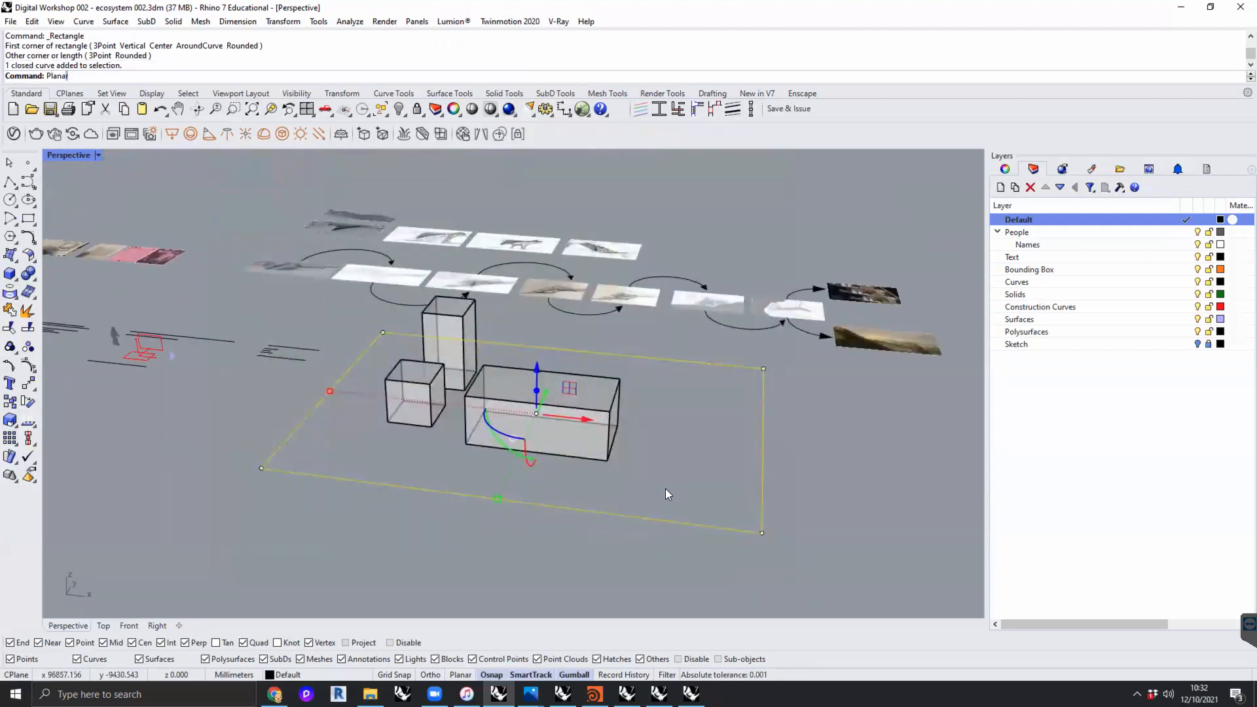
{"action": "key", "text": "Down"}
{"action": "key", "text": "Down"}
{"action": "key", "text": "Down"}
{"action": "key", "text": "Down"}
{"action": "key", "text": "Down"}
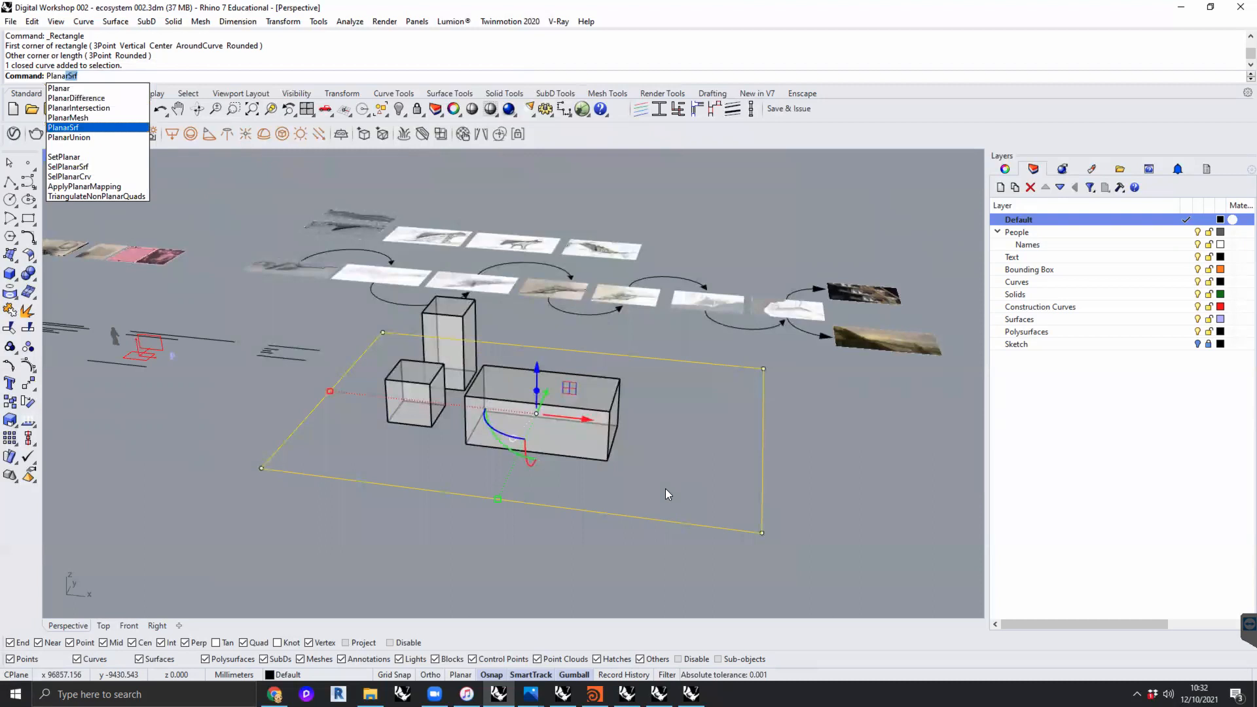
{"action": "key", "text": "Return"}
- Move the long box across the ground plane to its back edge, leaving the front area free, and deselect it
{"action": "right_click_drag", "start_coordinate": [810, 476], "coordinate": [506, 412]}
{"action": "scroll", "coordinate": [473, 413], "scroll_direction": "up", "scroll_amount": 6}
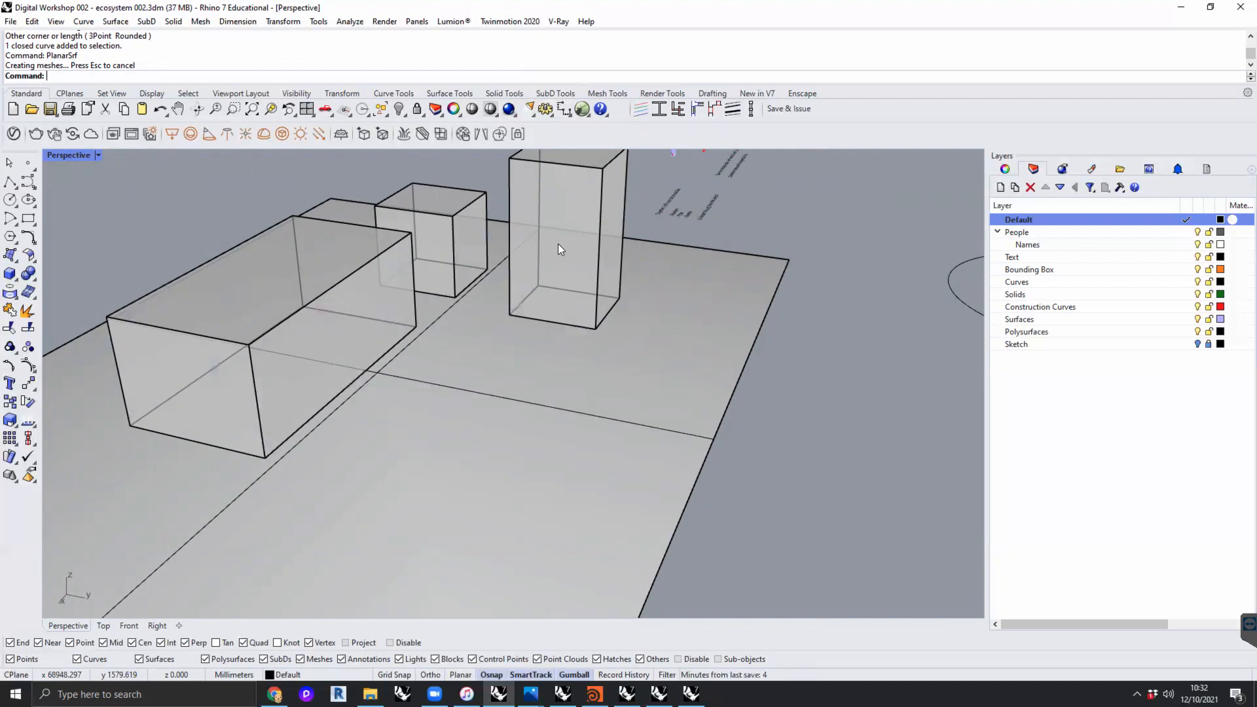
{"action": "scroll", "coordinate": [558, 245], "scroll_direction": "down", "scroll_amount": 6}
{"action": "right_click_drag", "start_coordinate": [470, 315], "coordinate": [550, 371]}
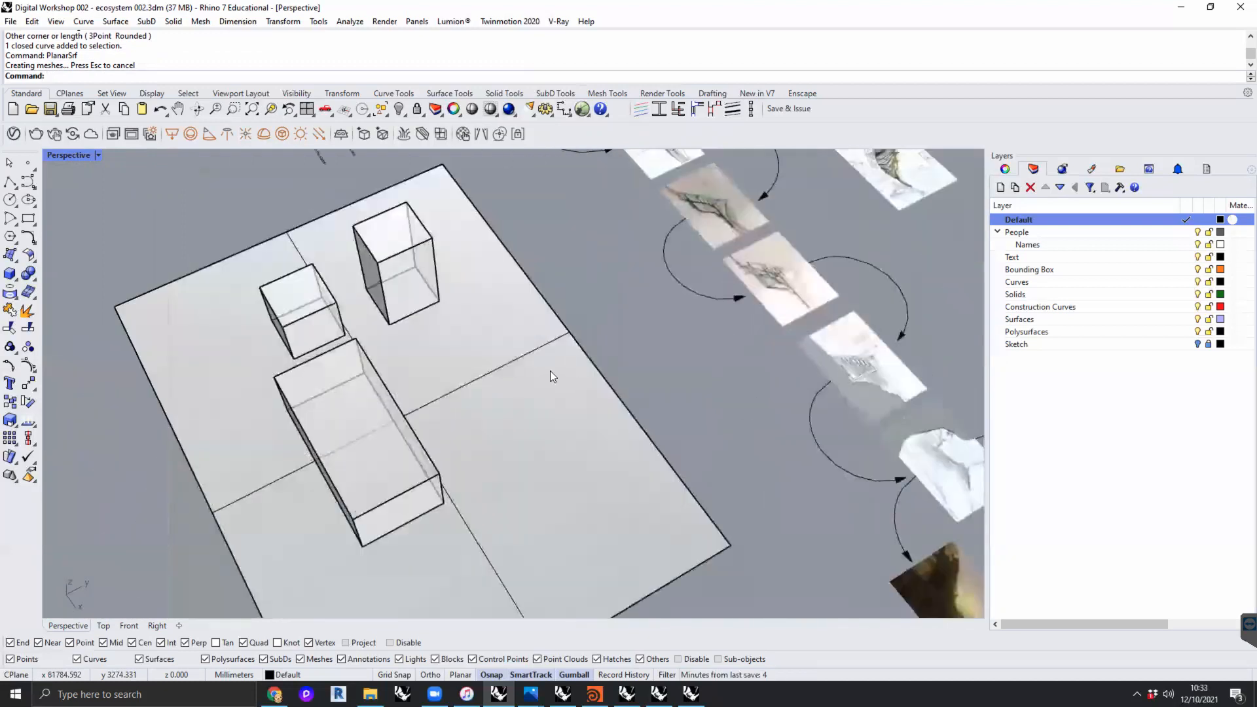
{"action": "right_click_drag", "start_coordinate": [441, 379], "coordinate": [473, 382]}
{"action": "scroll", "coordinate": [519, 413], "scroll_direction": "up", "scroll_amount": 3}
{"action": "left_click", "coordinate": [498, 445]}
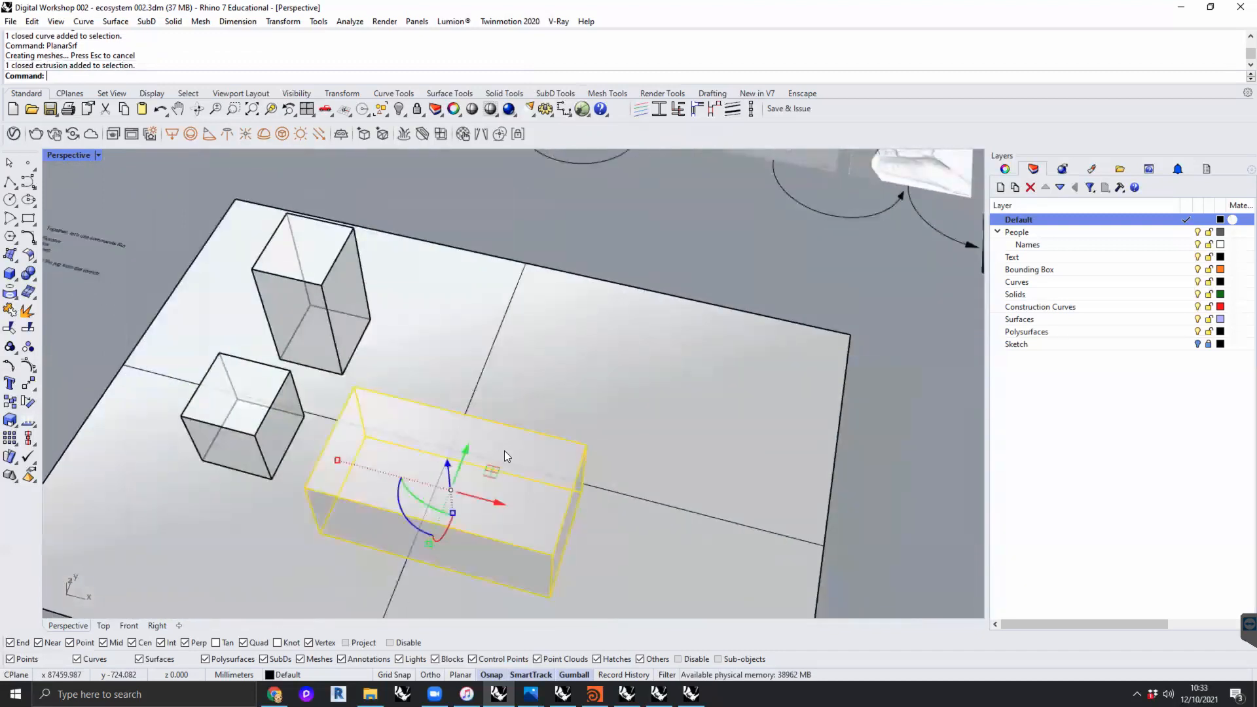
{"action": "left_click_drag", "start_coordinate": [494, 470], "coordinate": [685, 326]}
{"action": "left_click", "coordinate": [903, 457]}
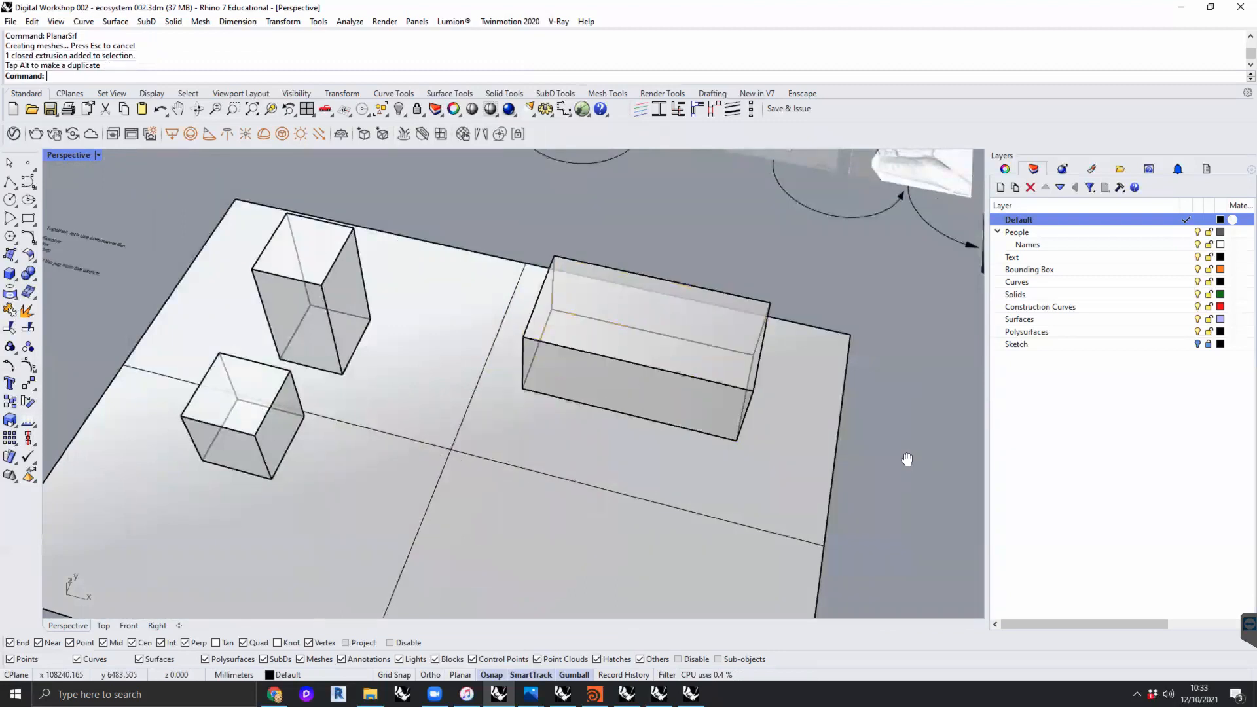
{"action": "right_click_drag", "start_coordinate": [906, 458], "coordinate": [858, 341], "text": "shift"}
{"action": "right_click_drag", "start_coordinate": [744, 415], "coordinate": [768, 387]}
{"action": "scroll", "coordinate": [423, 373], "scroll_direction": "up", "scroll_amount": 5}
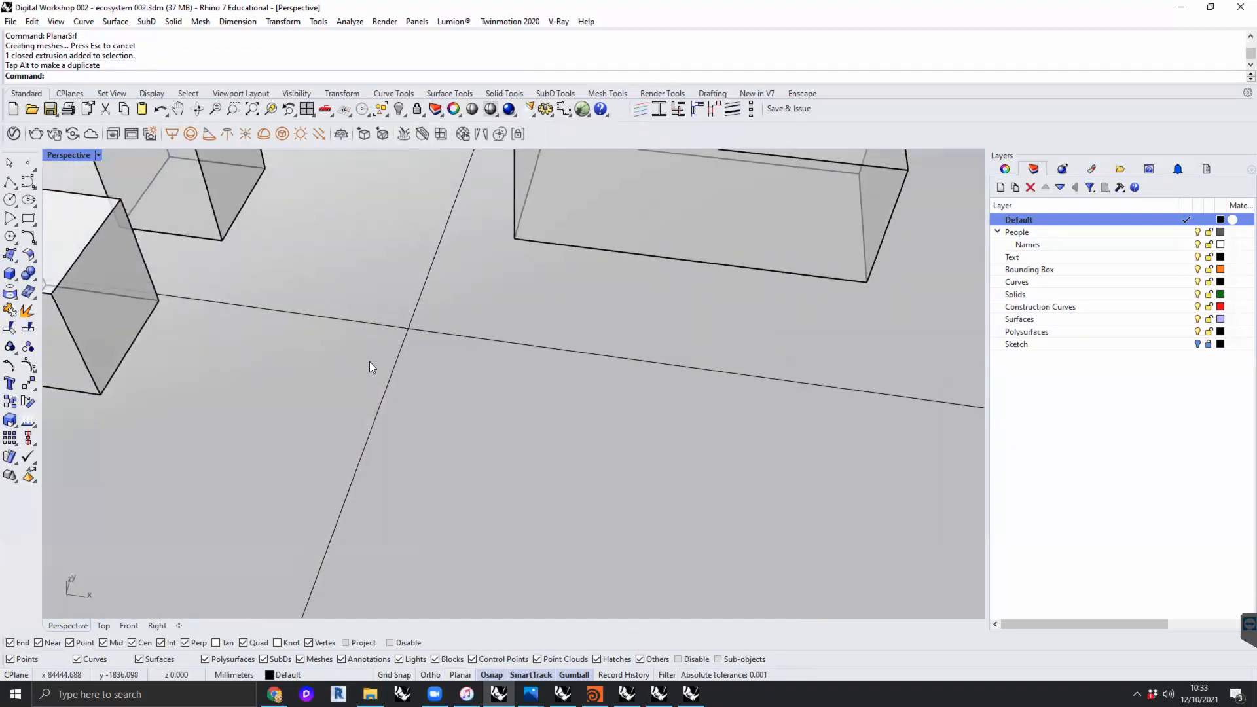
{"action": "scroll", "coordinate": [360, 357], "scroll_direction": "down", "scroll_amount": 3}
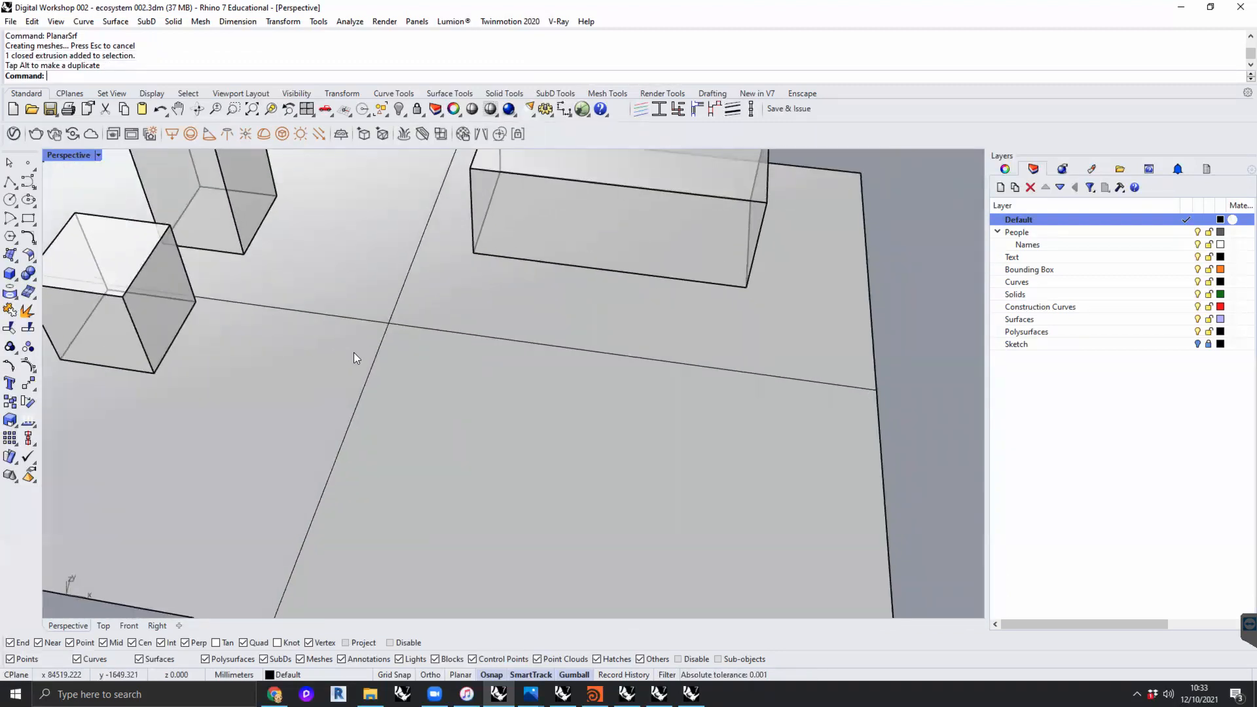
{"action": "left_click", "coordinate": [9, 275]}
{"action": "left_click", "coordinate": [339, 291]}
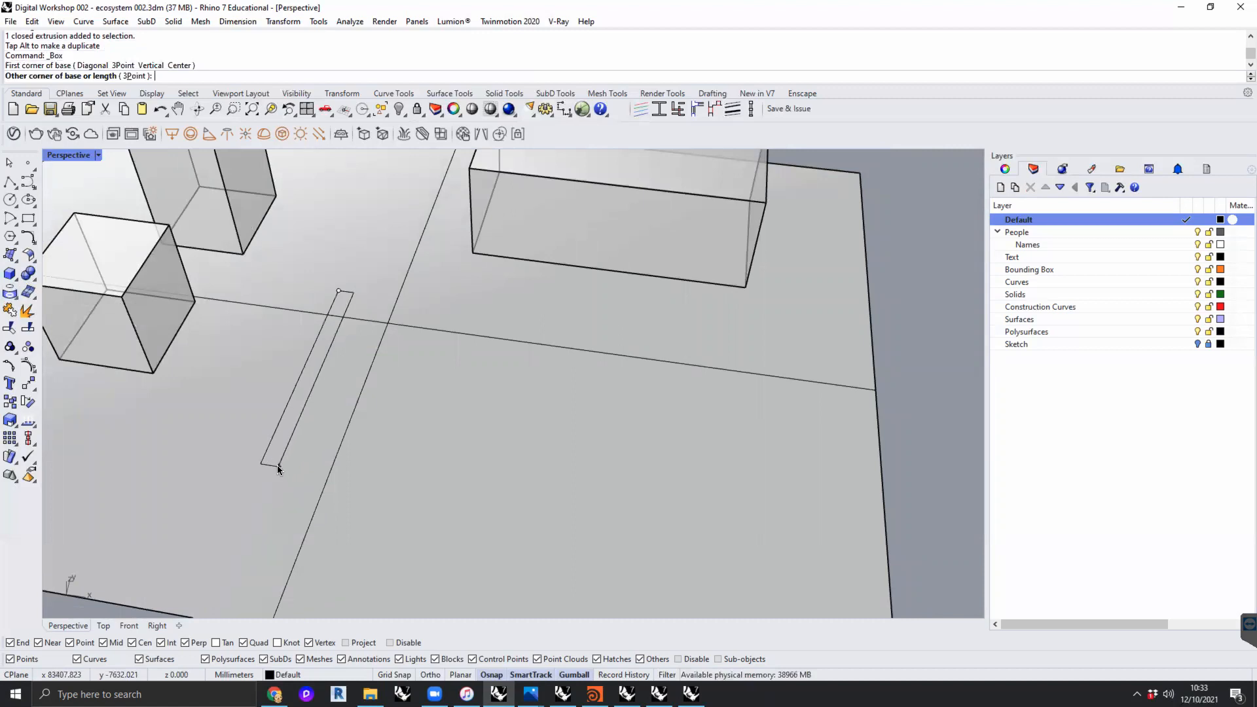
{"action": "left_click", "coordinate": [725, 339]}
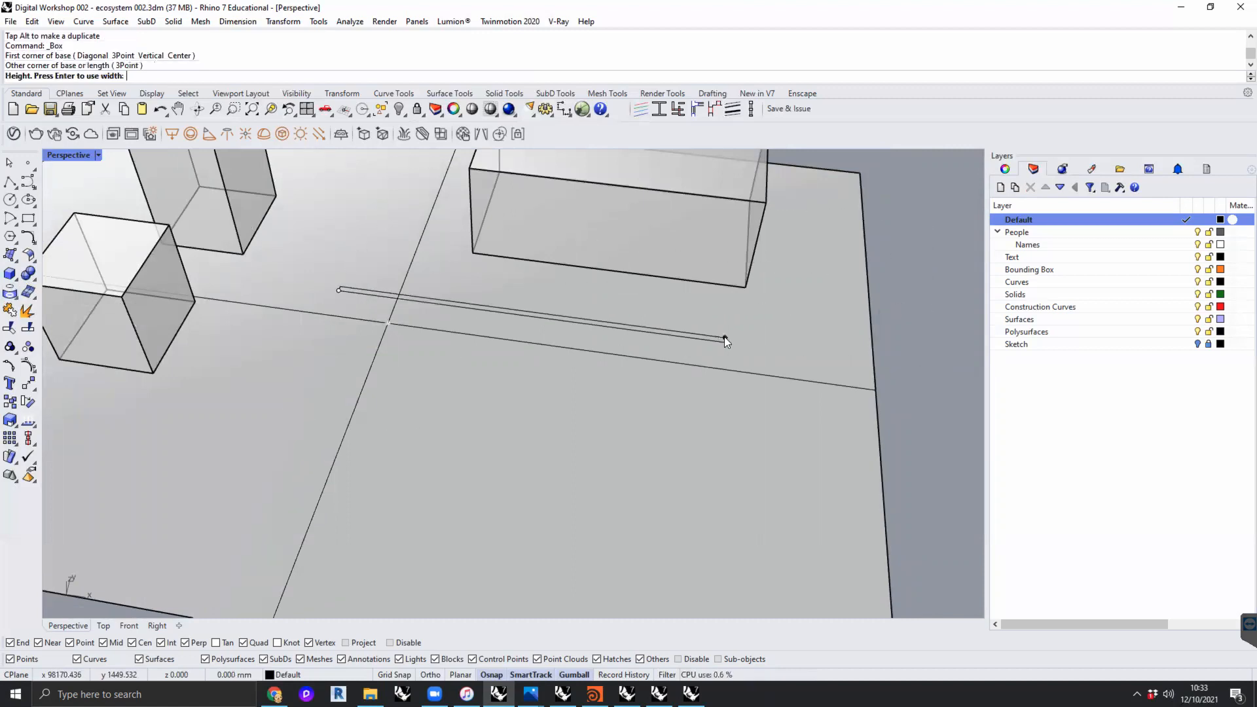
{"action": "key", "text": "Escape"}
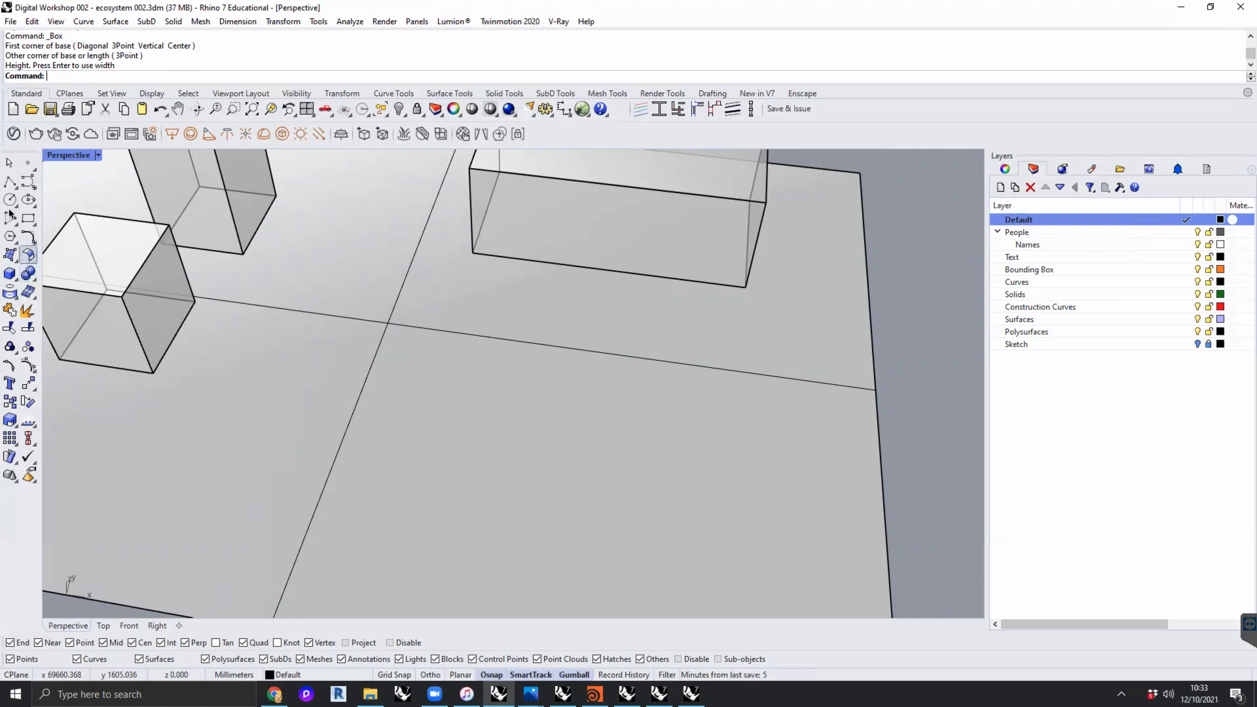
- Draw a three-point, degree 3 curve on the free part of the ground plane in front of the boxes
{"action": "left_click", "coordinate": [15, 183]}
{"action": "left_click", "coordinate": [322, 283]}
{"action": "left_click", "coordinate": [261, 378]}
{"action": "left_click", "coordinate": [411, 502]}
{"action": "key", "text": "Return"}
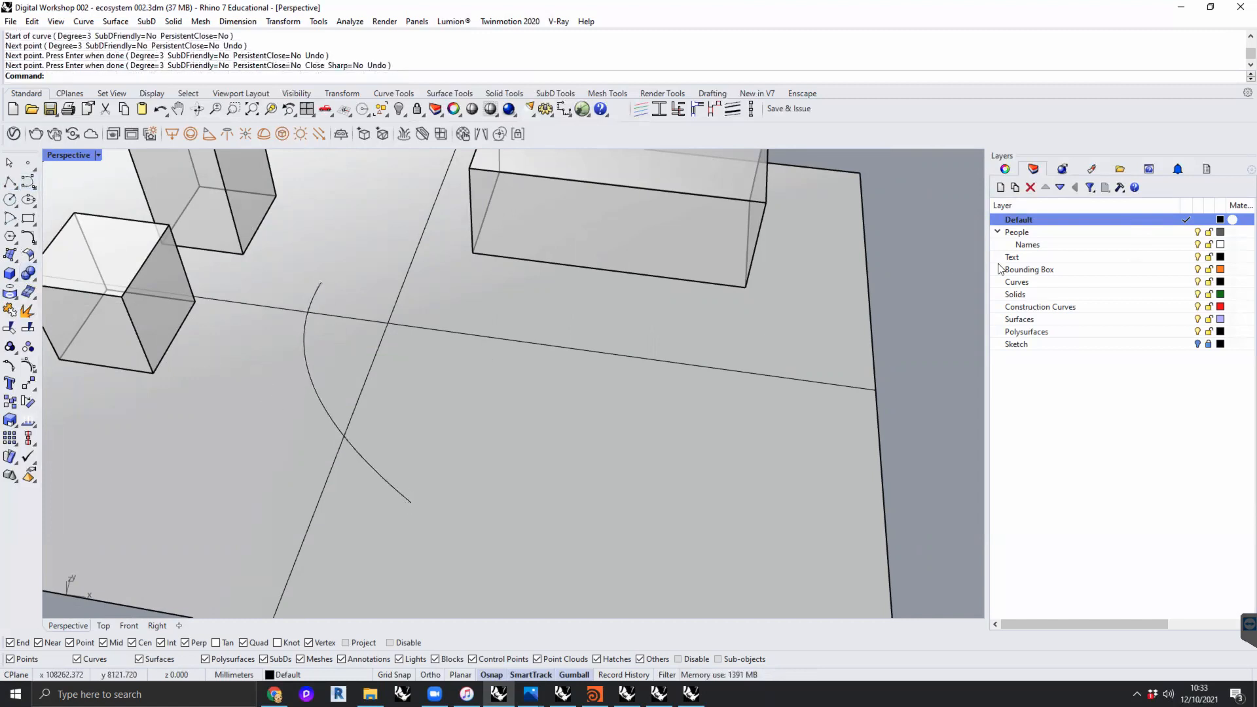
- Make Construction Curves the current layer and move the new curve onto it
{"action": "left_click", "coordinate": [1067, 307]}
{"action": "left_click", "coordinate": [1182, 307]}
{"action": "left_click", "coordinate": [324, 399]}
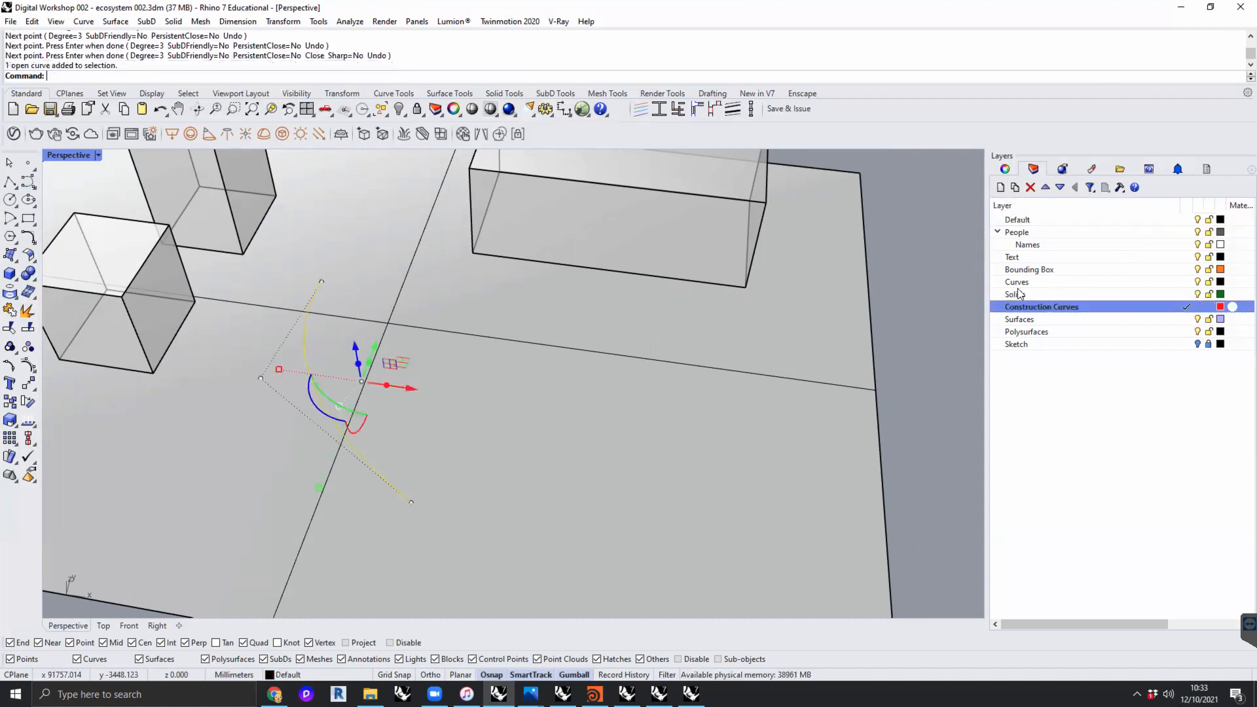
{"action": "right_click", "coordinate": [1053, 305]}
{"action": "left_click", "coordinate": [1105, 532]}
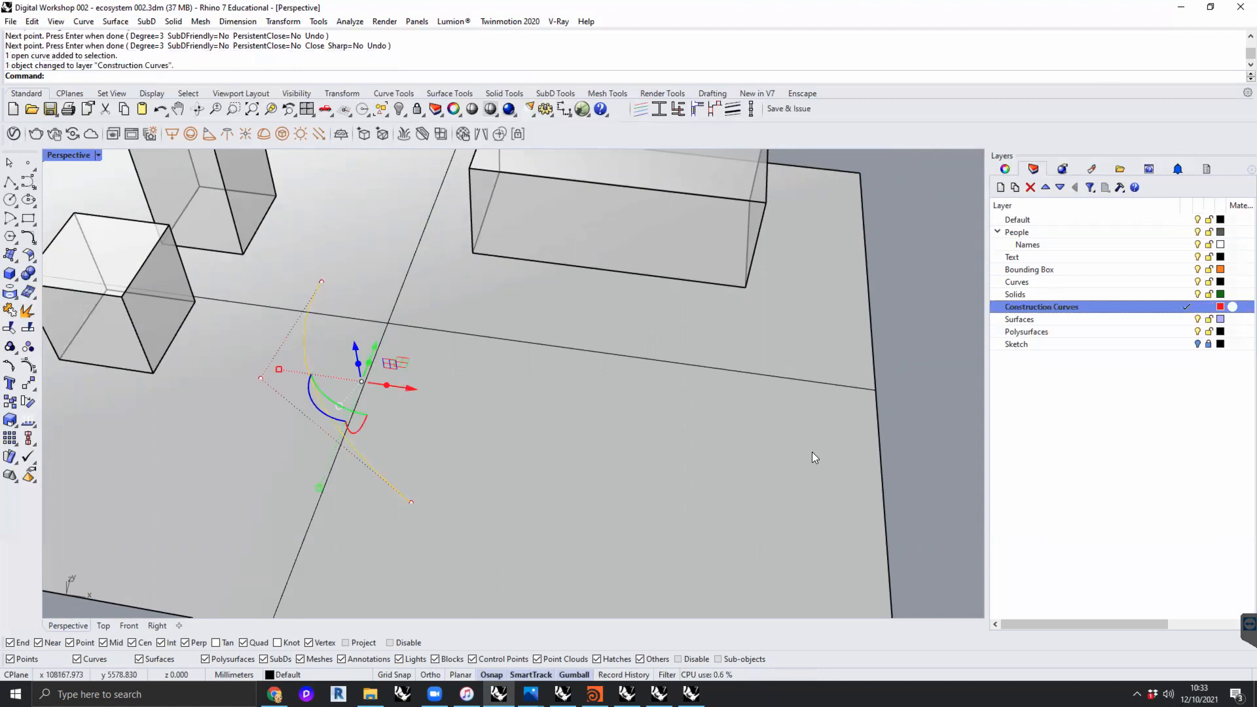
{"action": "left_click", "coordinate": [916, 380]}
- Draw two more three-point, degree 3 curves beside the first one on the Construction Curves layer
{"action": "left_click", "coordinate": [28, 181]}
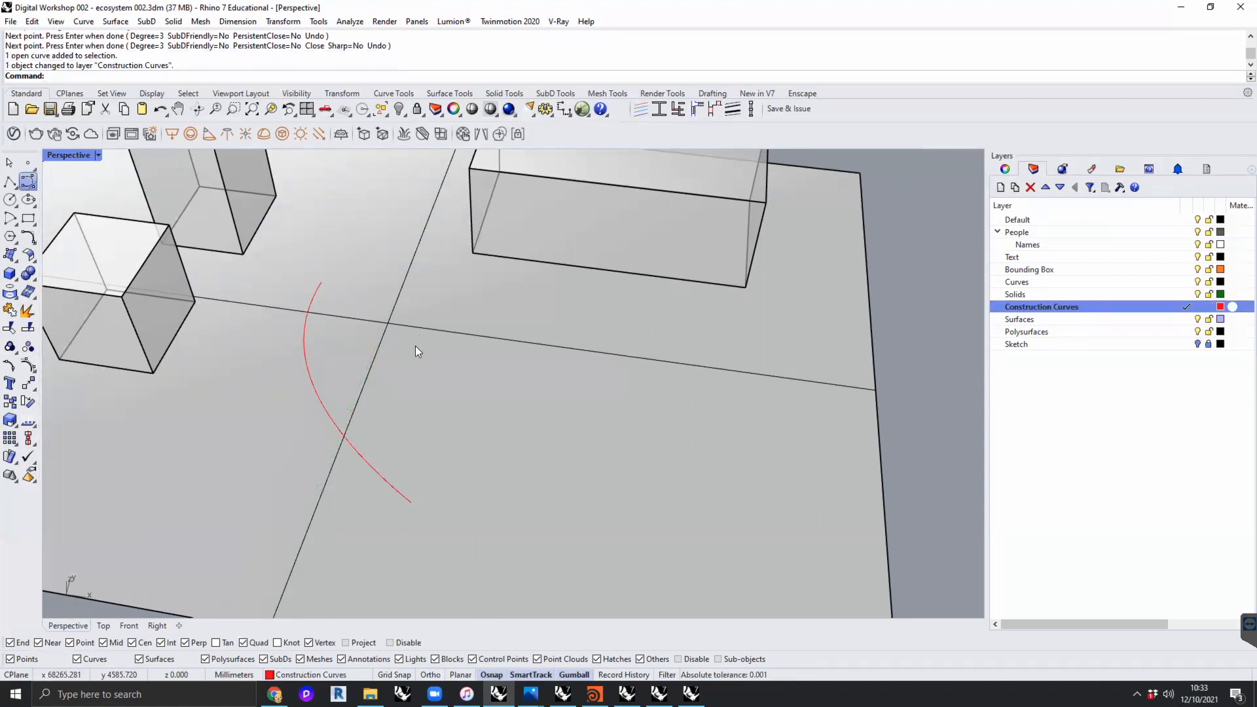
{"action": "left_click", "coordinate": [435, 292]}
{"action": "left_click", "coordinate": [435, 374]}
{"action": "left_click", "coordinate": [471, 462]}
{"action": "key", "text": "Return"}
{"action": "key", "text": "Return"}
{"action": "left_click", "coordinate": [541, 306]}
{"action": "left_click", "coordinate": [500, 456]}
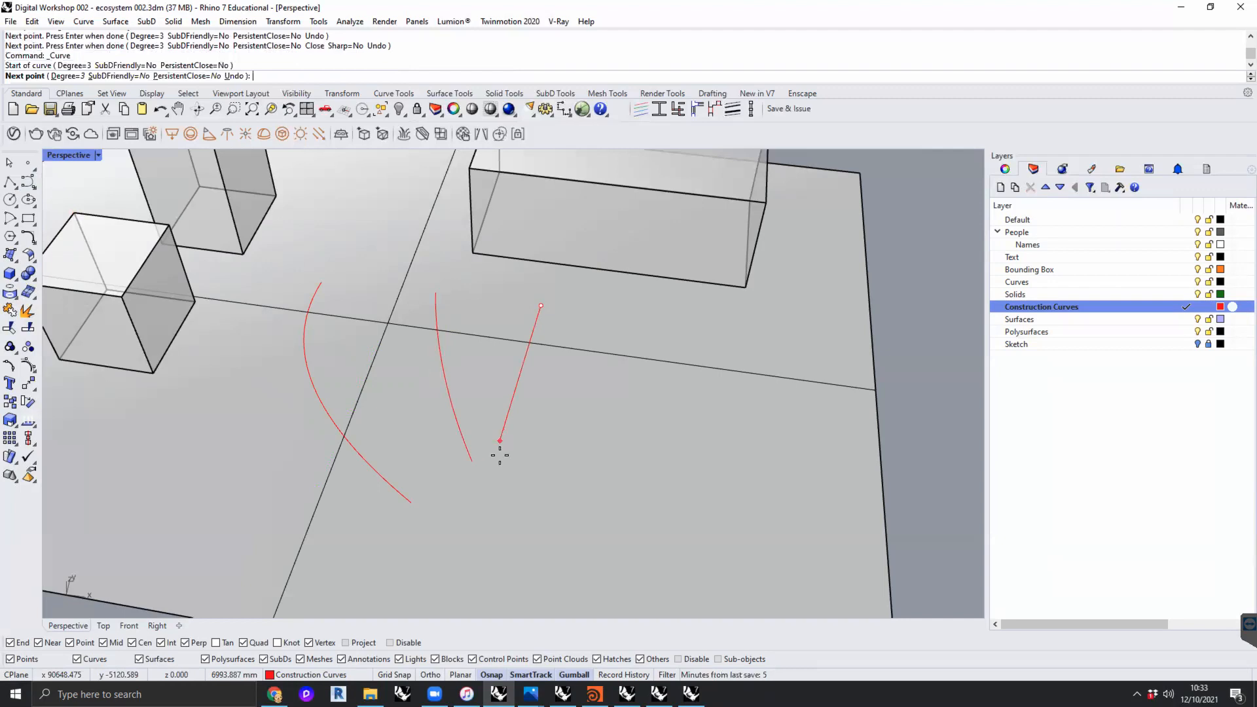
{"action": "left_click", "coordinate": [536, 545]}
{"action": "key", "text": "Return"}
- Turn on Record History and loft the three curves with Normal style and no simplification
{"action": "right_click_drag", "start_coordinate": [536, 489], "coordinate": [648, 617]}
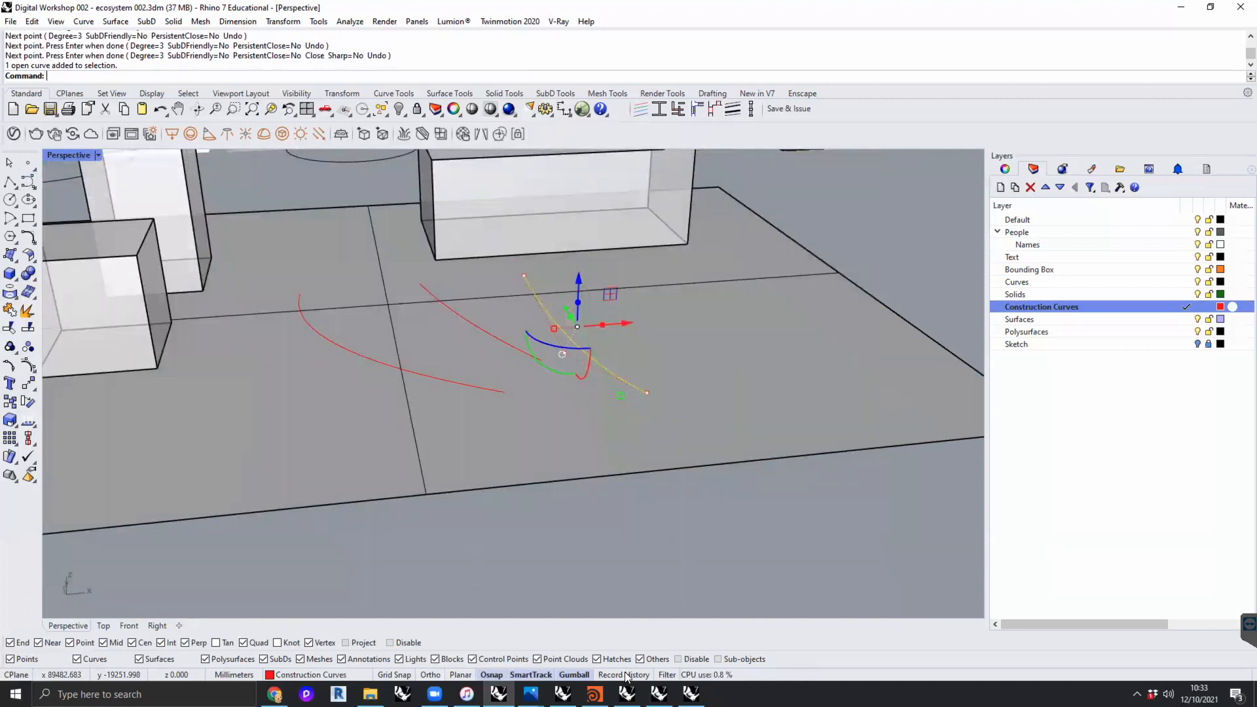
{"action": "left_click", "coordinate": [473, 321], "text": "shift"}
{"action": "left_click", "coordinate": [488, 387], "text": "shift"}
{"action": "type", "text": "loft"}
{"action": "key", "text": "Return"}
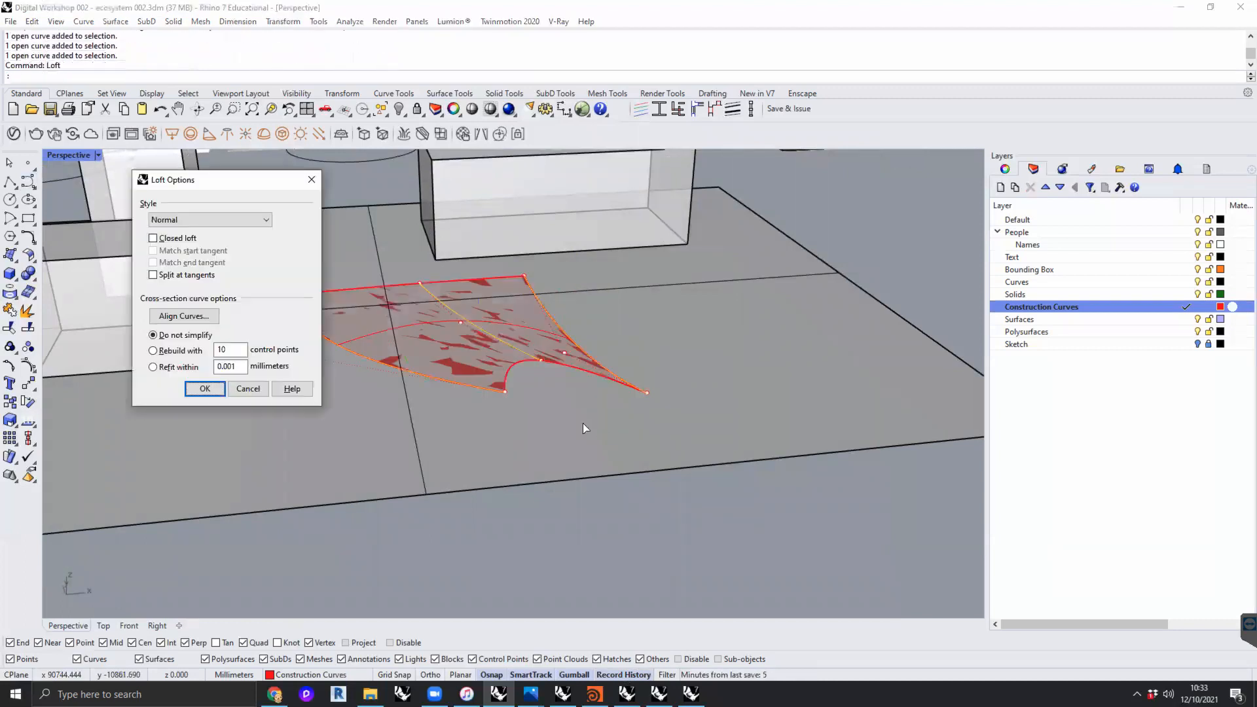
{"action": "left_click", "coordinate": [204, 389]}
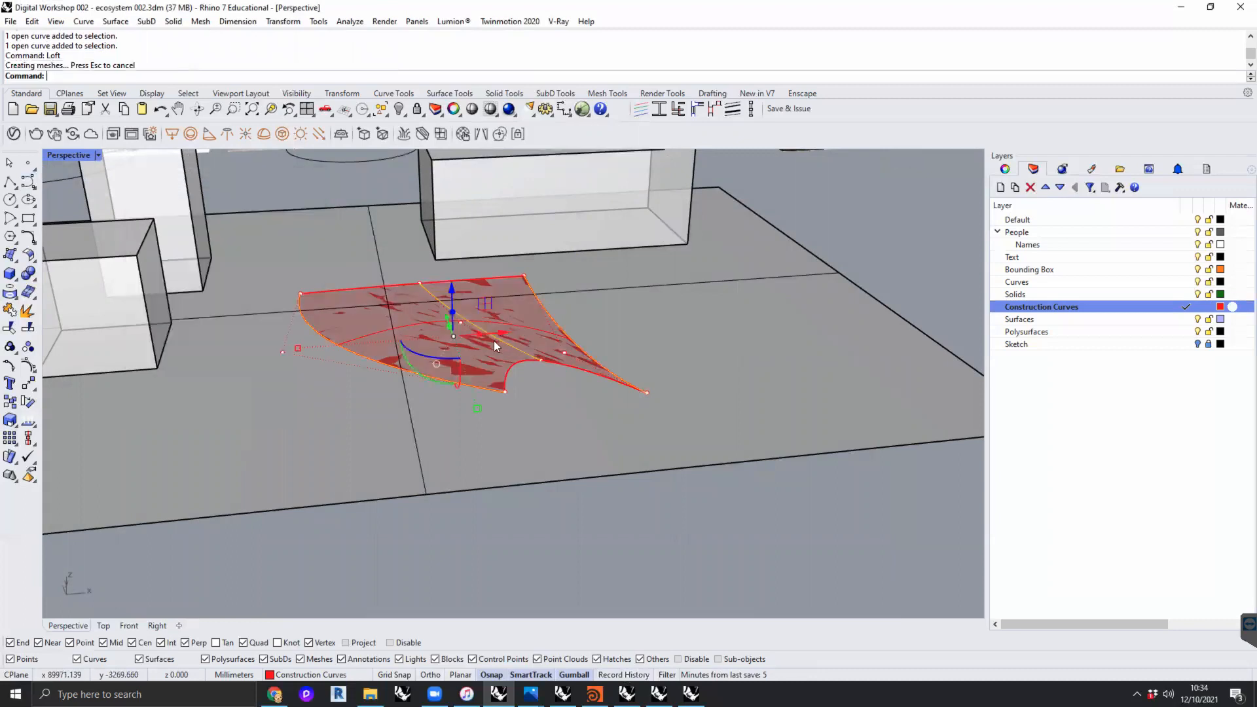
- Move the lofted surface to the Surfaces layer
{"action": "left_click", "coordinate": [500, 366]}
{"action": "key", "text": "Return"}
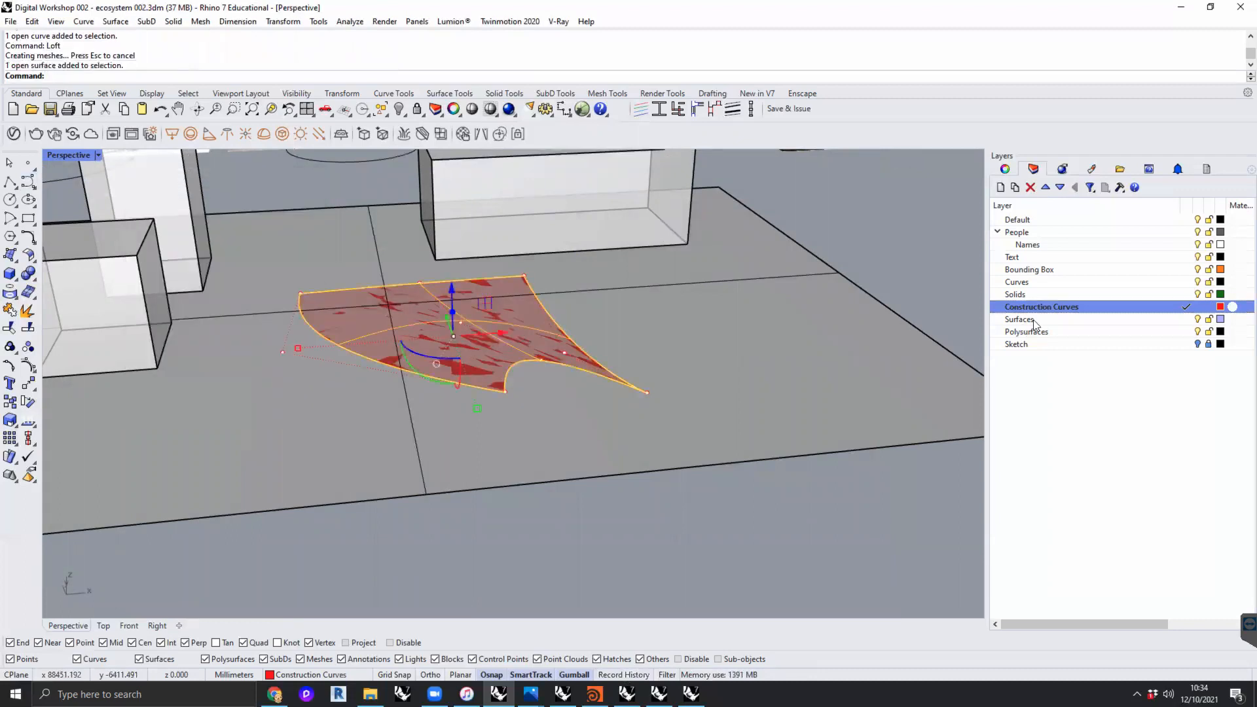
{"action": "right_click", "coordinate": [1031, 319]}
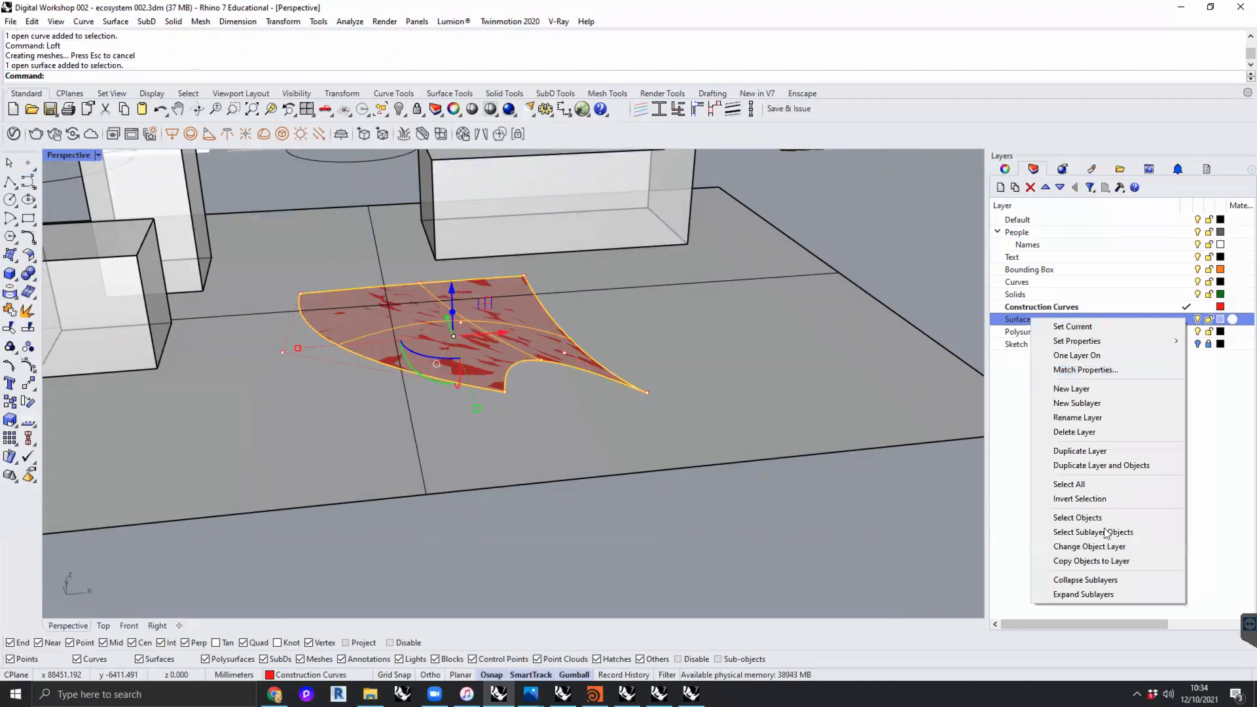
{"action": "left_click", "coordinate": [1100, 547]}
- Raise the back end control point of the loft's outer curve, farthest from the small box, to lift that surface corner
{"action": "left_click", "coordinate": [556, 322]}
{"action": "key", "text": "Return"}
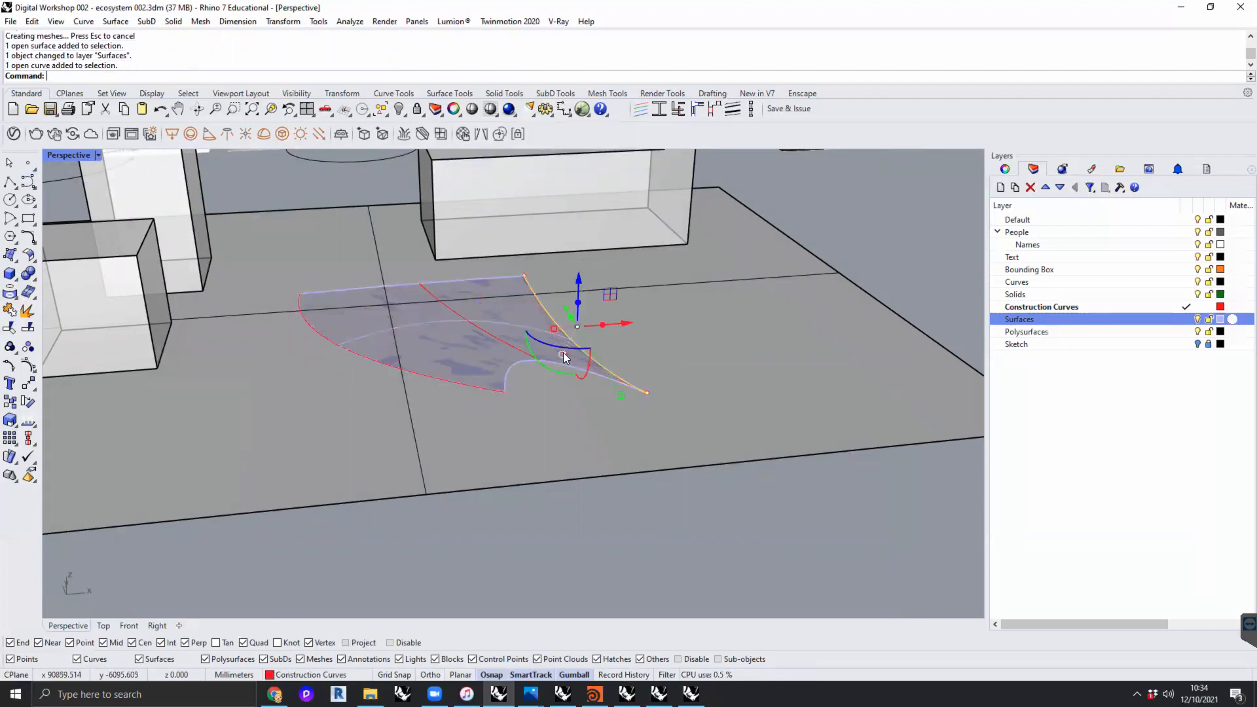
{"action": "scroll", "coordinate": [563, 352], "scroll_direction": "up", "scroll_amount": 5}
{"action": "left_click", "coordinate": [564, 355]}
{"action": "left_click", "coordinate": [477, 188], "text": "shift"}
{"action": "right_click_drag", "start_coordinate": [530, 234], "coordinate": [521, 308]}
{"action": "left_click_drag", "start_coordinate": [584, 191], "coordinate": [584, 189]}
{"action": "scroll", "coordinate": [592, 237], "scroll_direction": "down", "scroll_amount": 8}
{"action": "right_click_drag", "start_coordinate": [602, 293], "coordinate": [569, 256]}
{"action": "left_click_drag", "start_coordinate": [521, 218], "coordinate": [527, 177]}
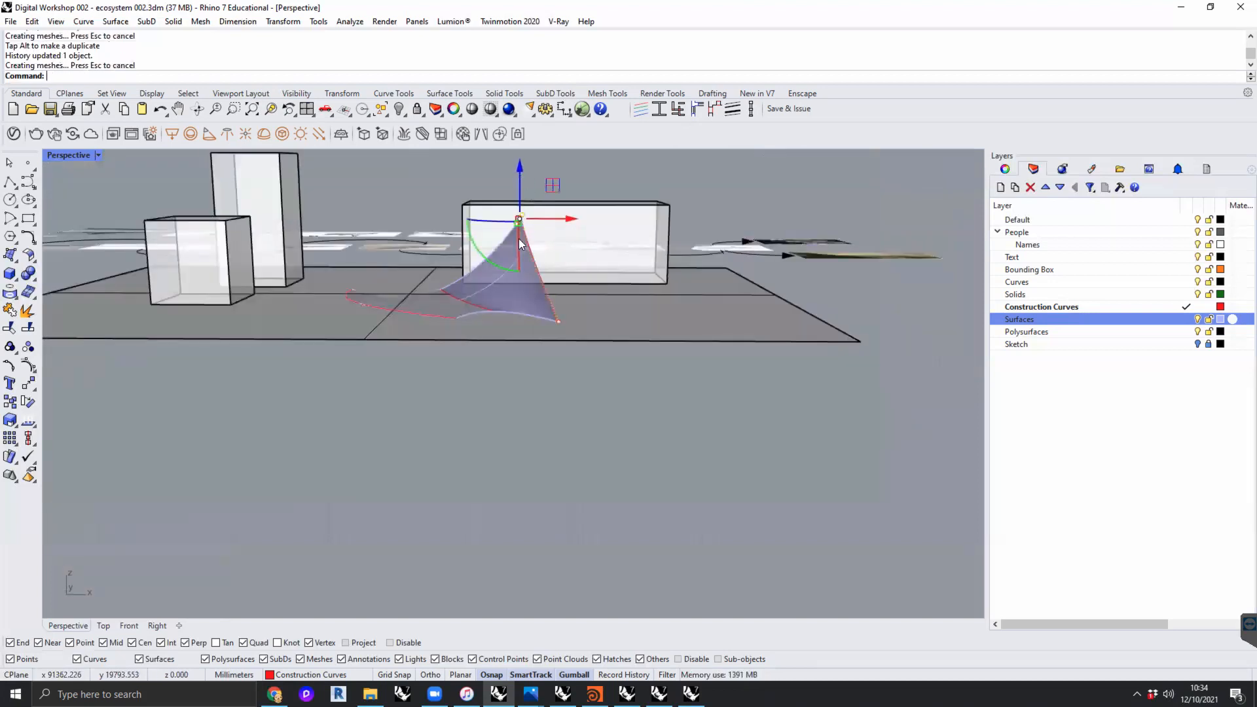
- Raise the back end and middle control points of the loft's middle curve together to lift the surface's centre
{"action": "scroll", "coordinate": [522, 243], "scroll_direction": "up", "scroll_amount": 3}
{"action": "left_click", "coordinate": [427, 351]}
{"action": "left_click", "coordinate": [462, 386]}
{"action": "scroll", "coordinate": [418, 363], "scroll_direction": "up", "scroll_amount": 5}
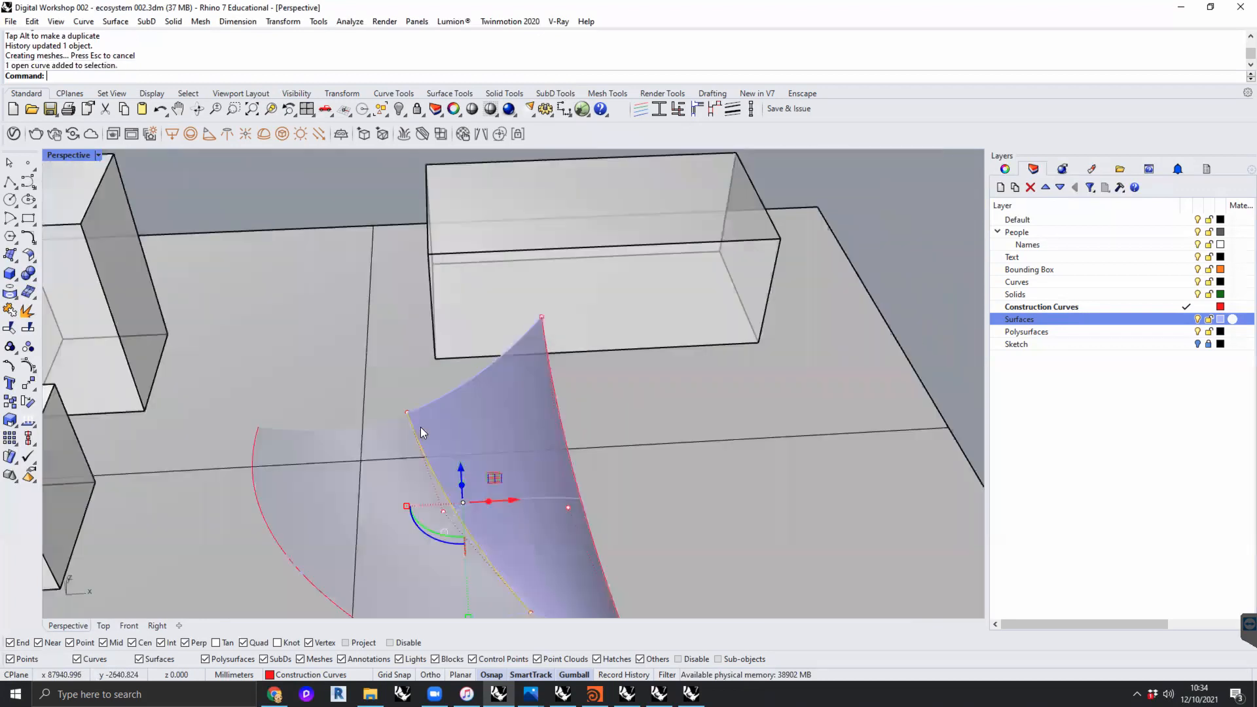
{"action": "left_click", "coordinate": [408, 420]}
{"action": "left_click", "coordinate": [445, 523], "text": "shift"}
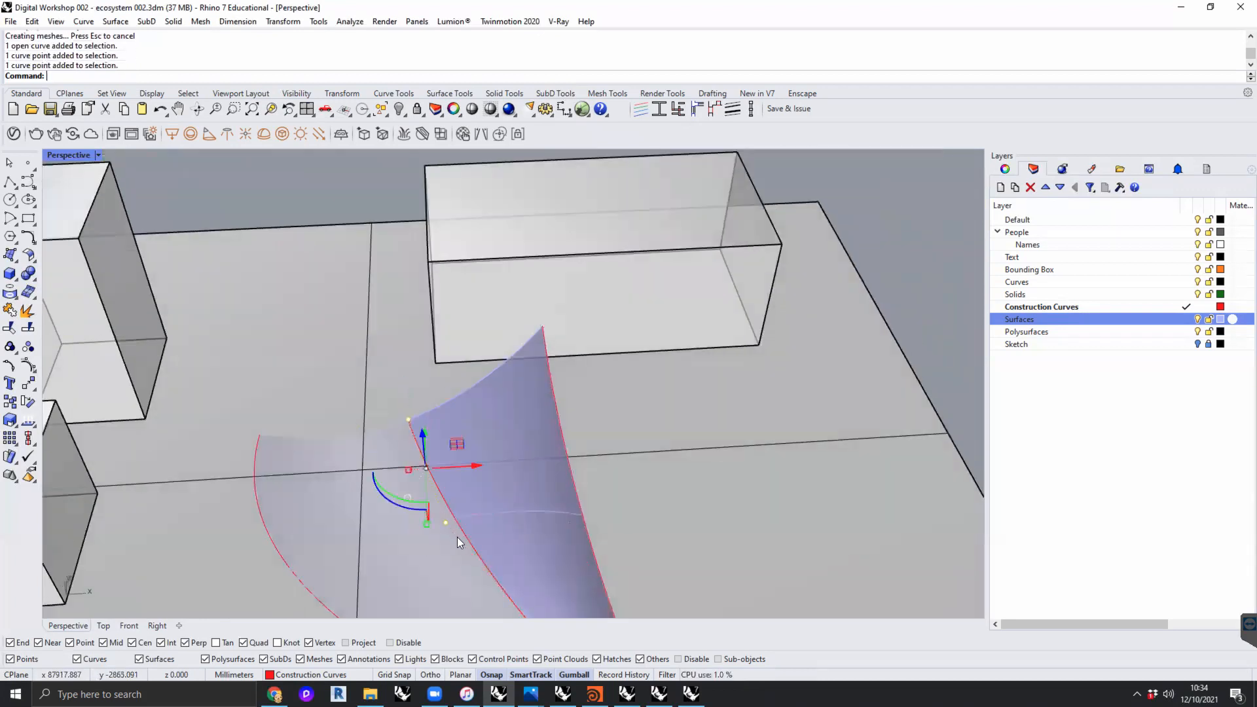
{"action": "scroll", "coordinate": [459, 523], "scroll_direction": "down", "scroll_amount": 3}
{"action": "left_click_drag", "start_coordinate": [469, 324], "coordinate": [485, 267]}
{"action": "right_click_drag", "start_coordinate": [522, 432], "coordinate": [358, 375]}
- Raise the front end control point of the loft's middle curve to arch the surface's front edge
{"action": "left_click", "coordinate": [359, 375]}
{"action": "left_click_drag", "start_coordinate": [359, 373], "coordinate": [358, 305]}
{"action": "right_click_drag", "start_coordinate": [357, 357], "coordinate": [555, 433]}
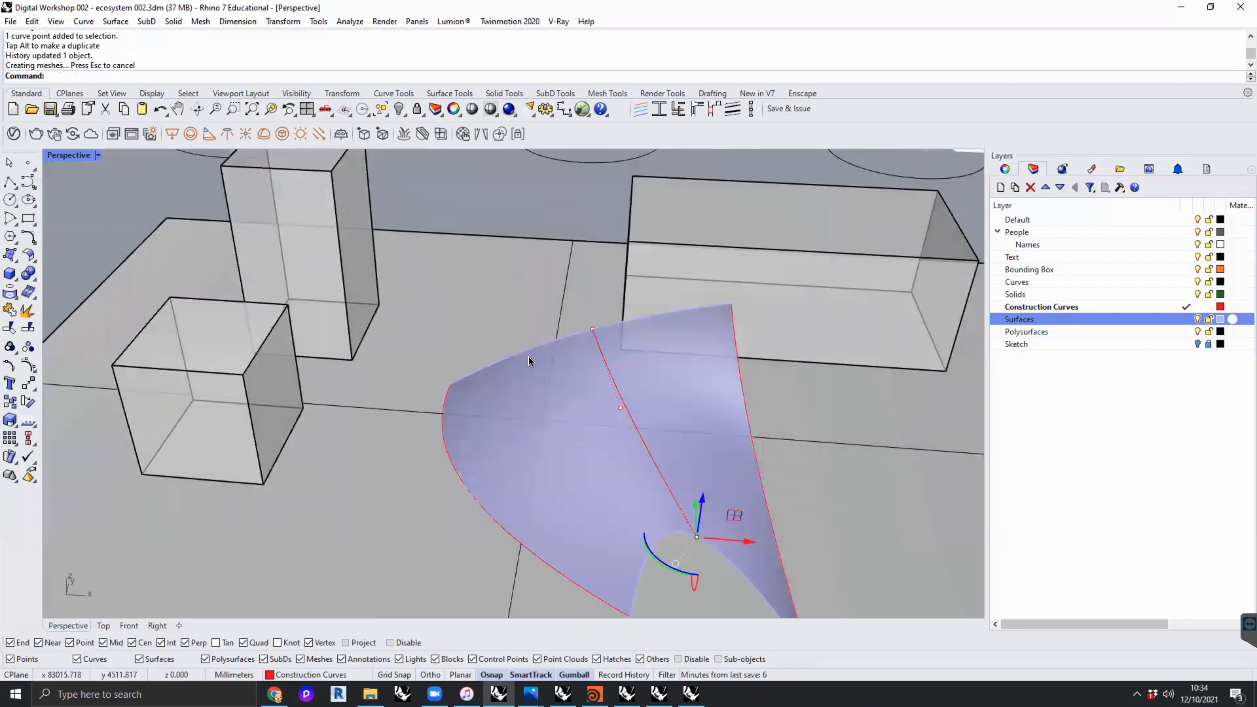
{"action": "scroll", "coordinate": [529, 360], "scroll_direction": "down", "scroll_amount": 6}
{"action": "key", "text": "Escape"}
{"action": "key", "text": "Escape"}
- Bring the human scale figure from beside the notes onto the site beneath the lofted surface
{"action": "scroll", "coordinate": [510, 297], "scroll_direction": "down", "scroll_amount": 8}
{"action": "right_click_drag", "start_coordinate": [496, 310], "coordinate": [488, 393]}
{"action": "left_click", "coordinate": [196, 309]}
{"action": "scroll", "coordinate": [200, 301], "scroll_direction": "up", "scroll_amount": 3}
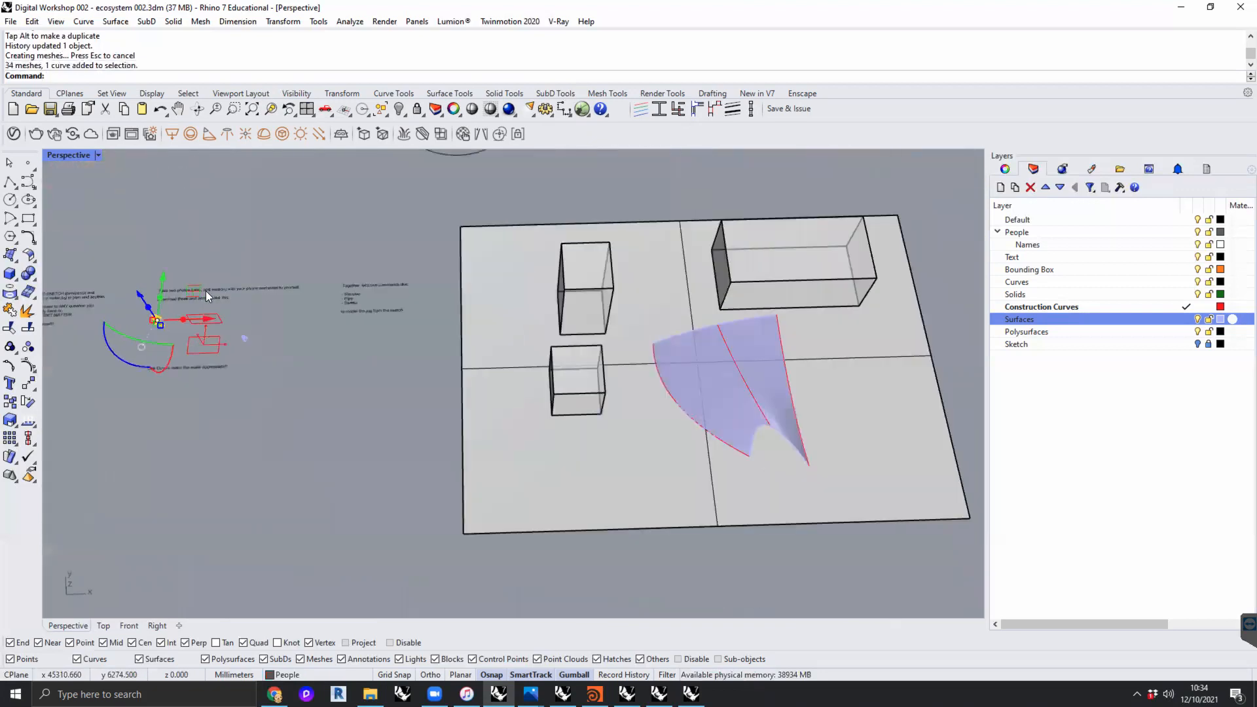
{"action": "left_click_drag", "start_coordinate": [274, 310], "coordinate": [775, 353]}
{"action": "right_click_drag", "start_coordinate": [812, 393], "coordinate": [490, 332], "text": "shift"}
{"action": "scroll", "coordinate": [459, 319], "scroll_direction": "up", "scroll_amount": 8}
{"action": "scroll", "coordinate": [489, 332], "scroll_direction": "down", "scroll_amount": 4}
{"action": "right_click_drag", "start_coordinate": [438, 365], "coordinate": [613, 397]}
{"action": "scroll", "coordinate": [451, 308], "scroll_direction": "up", "scroll_amount": 6}
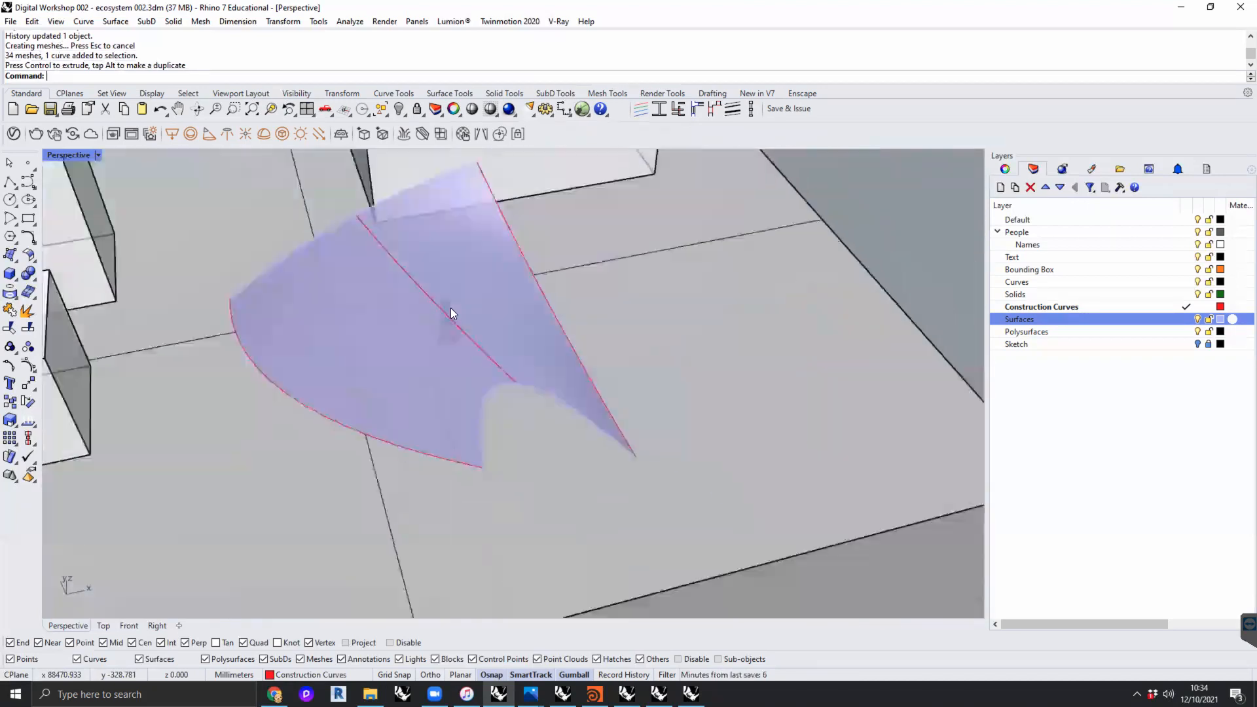
- Examine the lofted surface and the human figure beneath it from several angles against the massing boxes
{"action": "scroll", "coordinate": [412, 324], "scroll_direction": "down", "scroll_amount": 4}
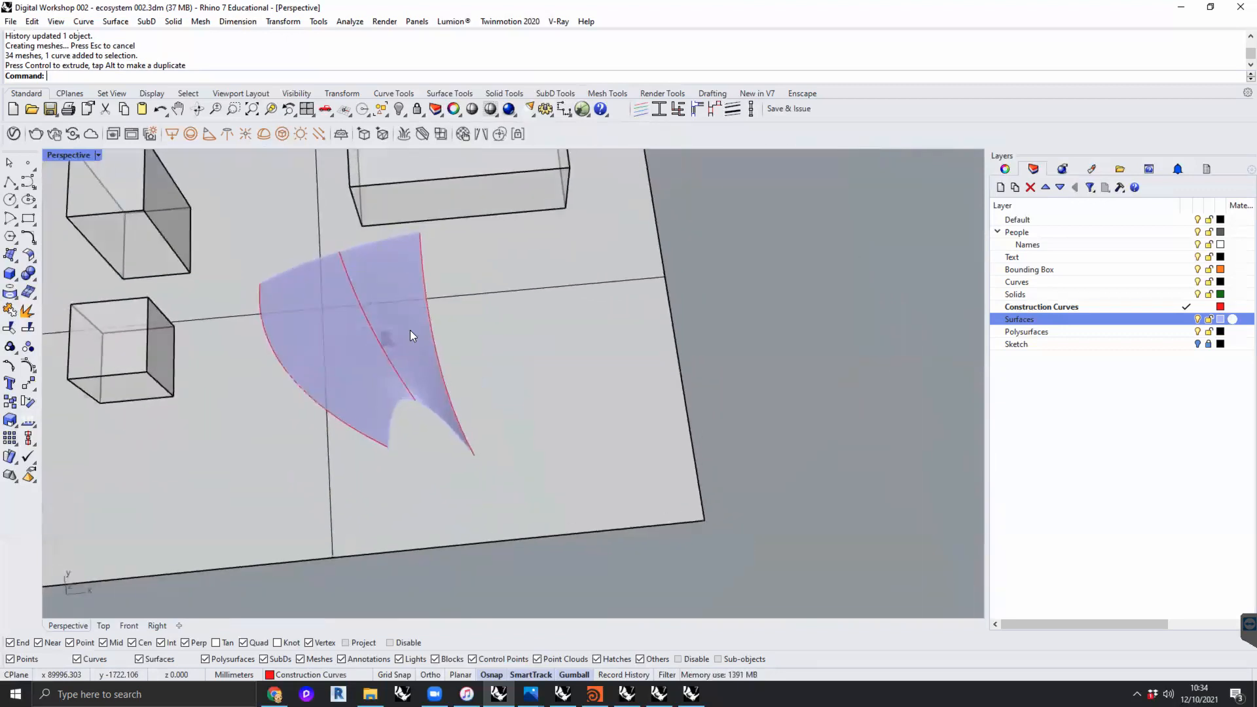
{"action": "scroll", "coordinate": [412, 329], "scroll_direction": "down", "scroll_amount": 4}
{"action": "right_click_drag", "start_coordinate": [458, 355], "coordinate": [451, 311]}
{"action": "scroll", "coordinate": [476, 341], "scroll_direction": "up", "scroll_amount": 3}
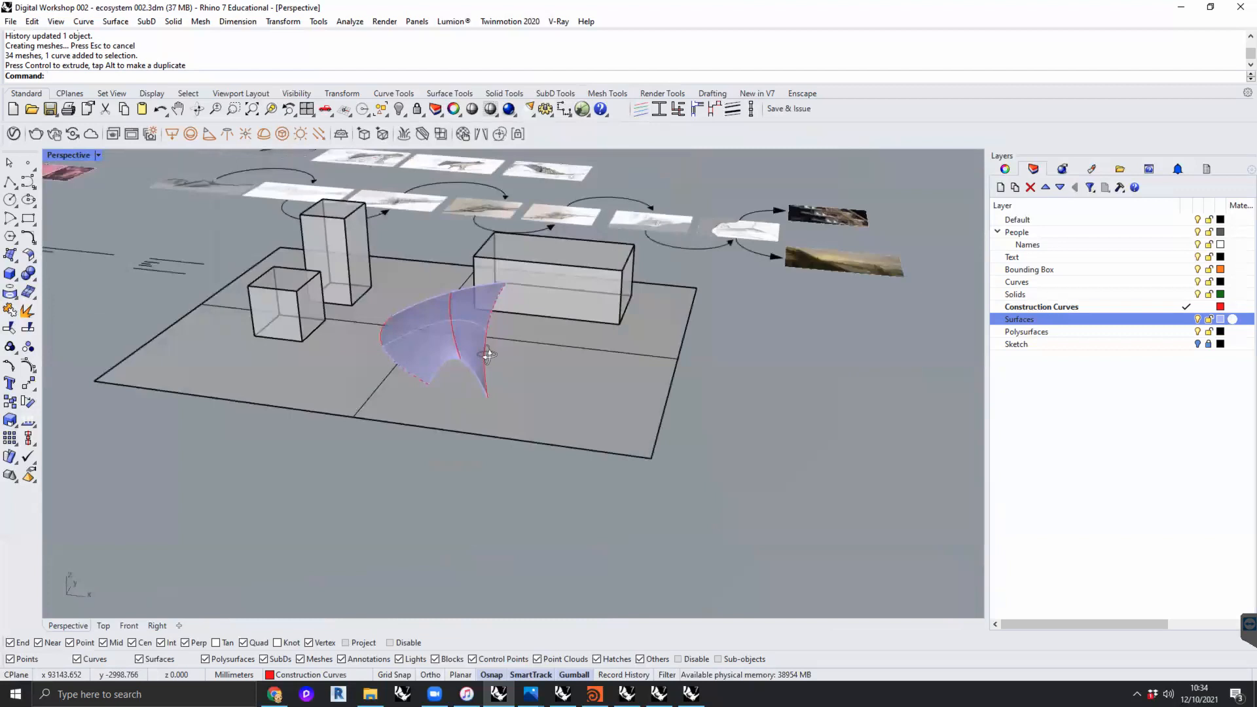
{"action": "scroll", "coordinate": [428, 320], "scroll_direction": "up", "scroll_amount": 3}
{"action": "left_click", "coordinate": [428, 320]}
{"action": "left_click", "coordinate": [730, 422]}
{"action": "right_click_drag", "start_coordinate": [729, 422], "coordinate": [940, 473]}
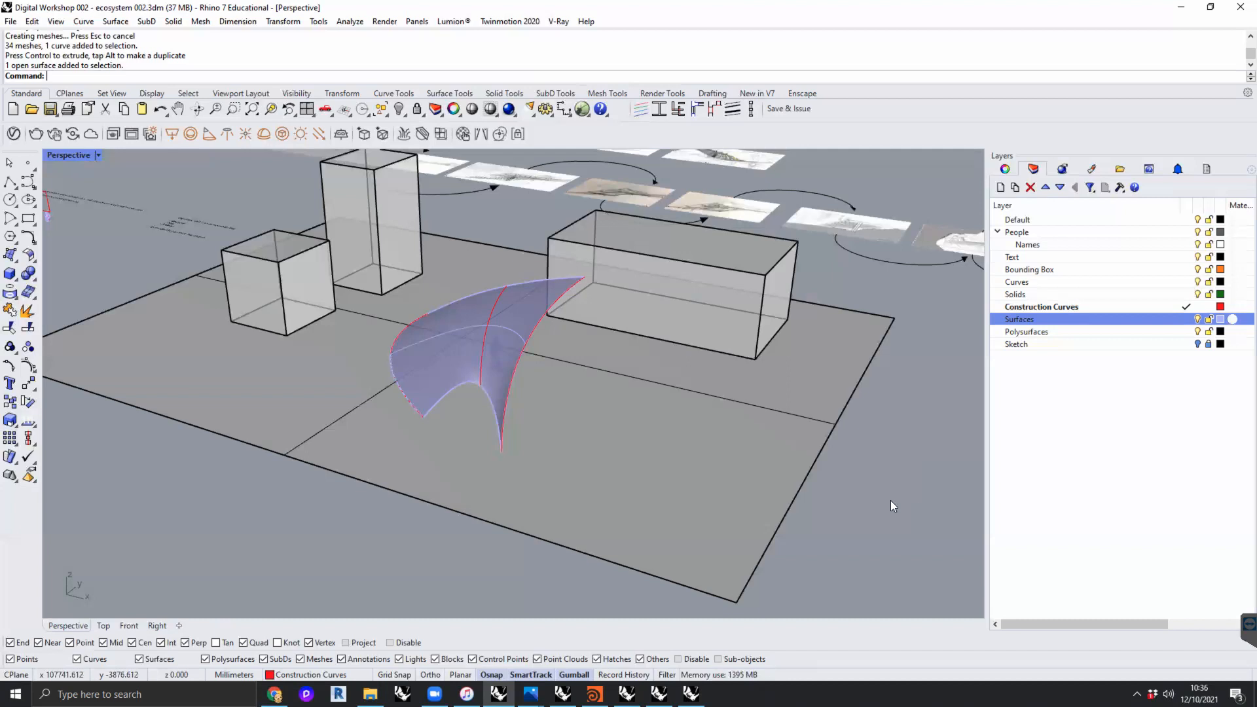
{"action": "mouse_move", "coordinate": [860, 497]}
{"action": "right_mouse_down"}
{"action": "mouse_move", "coordinate": [872, 496]}
{"action": "mouse_move", "coordinate": [859, 477]}
{"action": "mouse_move", "coordinate": [868, 488]}
{"action": "right_mouse_up"}
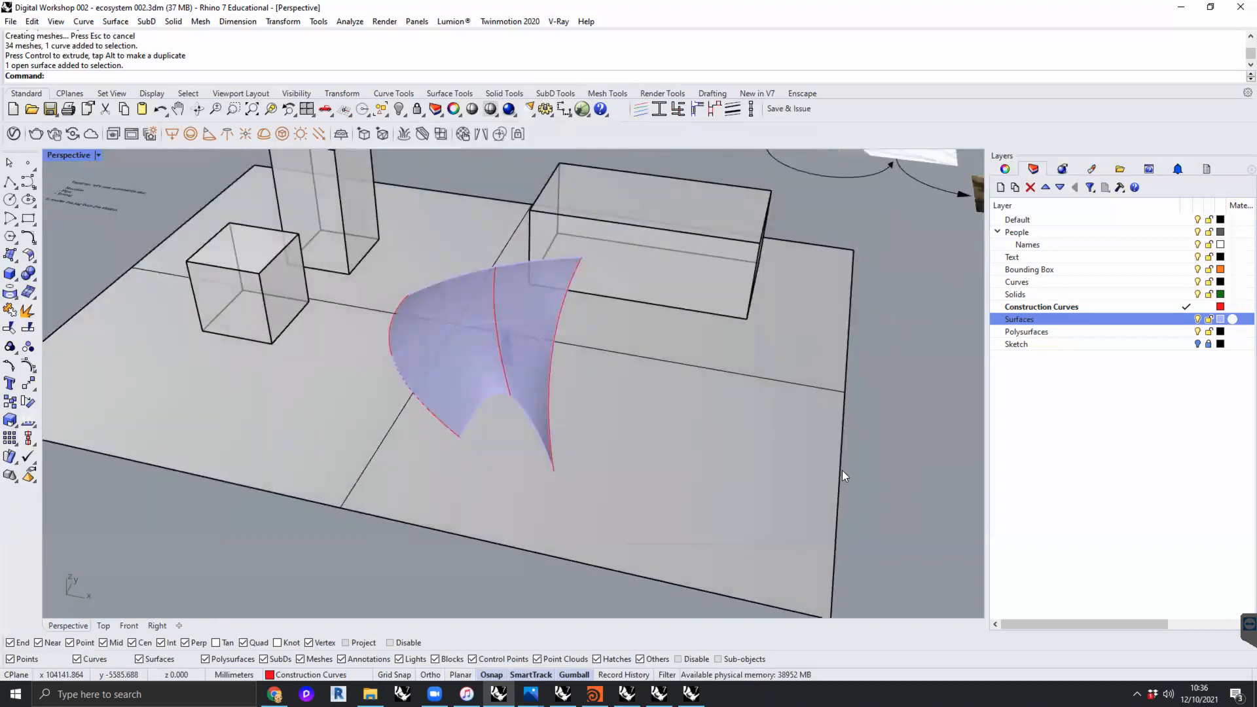
- Set the perspective viewport to Rendered display mode and view the loft's shaded side with the figure
{"action": "scroll", "coordinate": [553, 370], "scroll_direction": "up", "scroll_amount": 2}
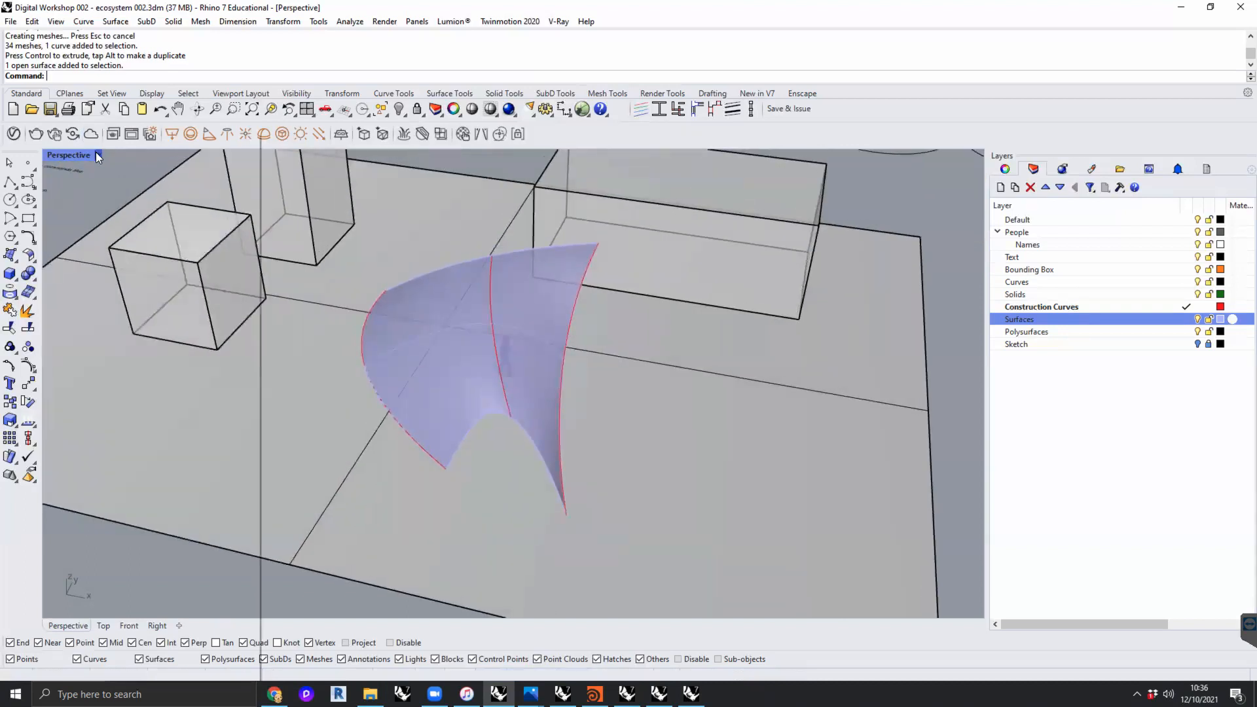
{"action": "left_click", "coordinate": [97, 154]}
{"action": "left_click", "coordinate": [120, 203]}
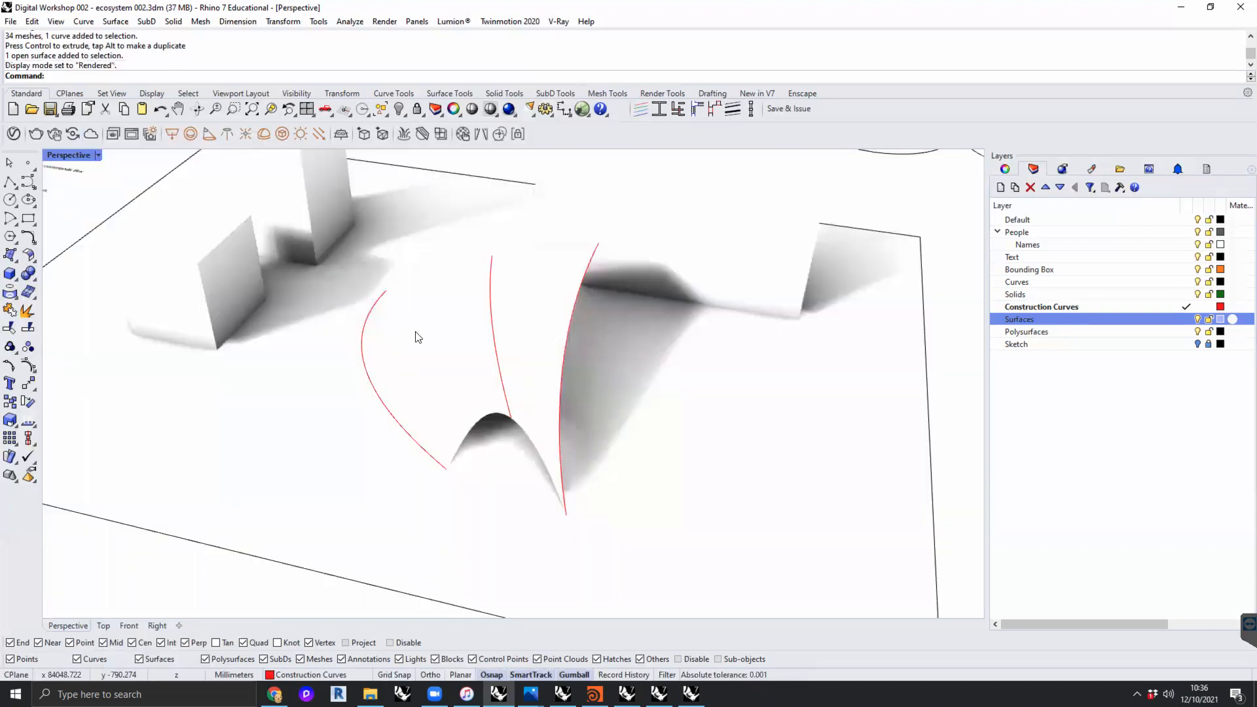
{"action": "scroll", "coordinate": [418, 337], "scroll_direction": "down", "scroll_amount": 5}
{"action": "right_click_drag", "start_coordinate": [401, 343], "coordinate": [467, 359]}
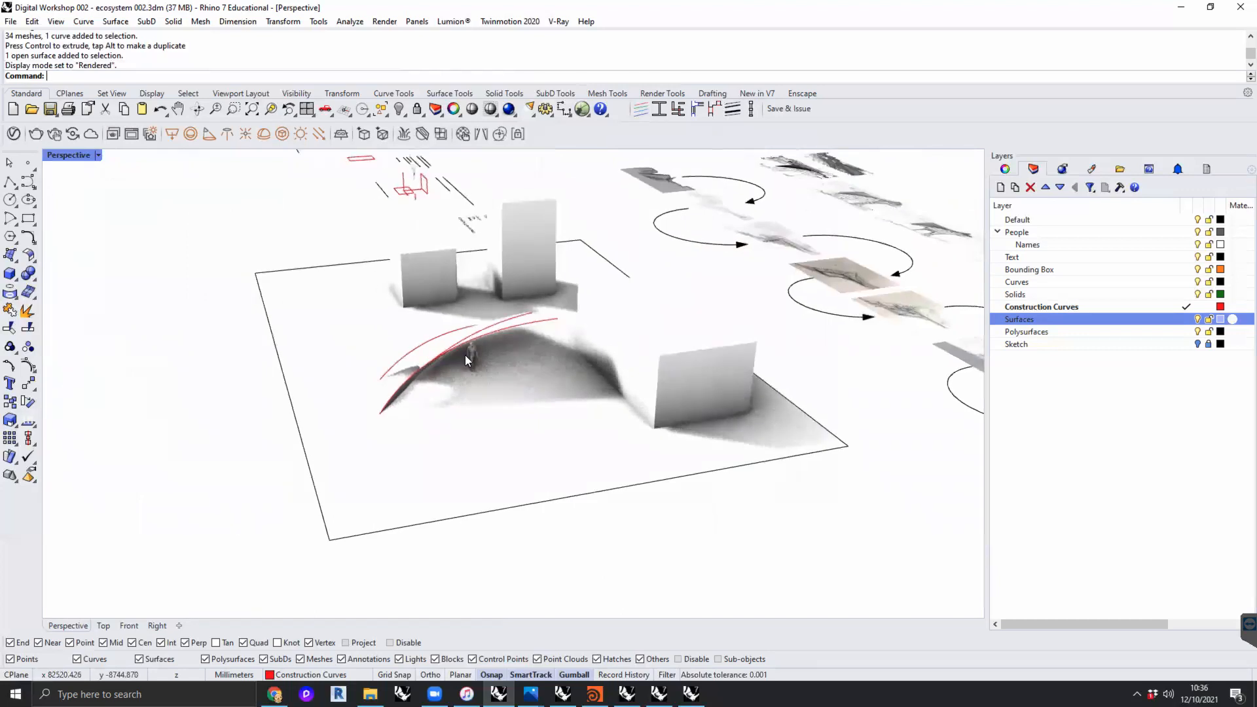
- Open the Sun settings, dock them beside the layer list and widen them to show all values
{"action": "type", "text": "Sun"}
{"action": "key", "text": "Return"}
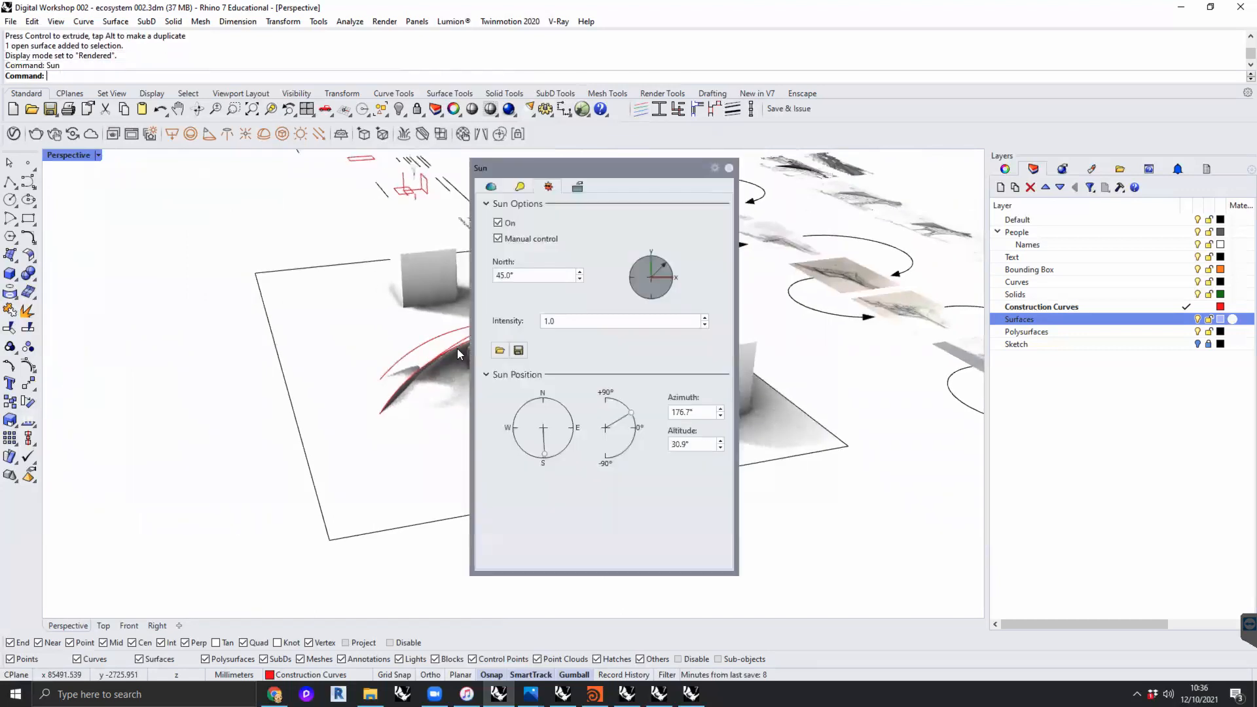
{"action": "left_click_drag", "start_coordinate": [643, 166], "coordinate": [1015, 163]}
{"action": "left_click_drag", "start_coordinate": [877, 154], "coordinate": [600, 177]}
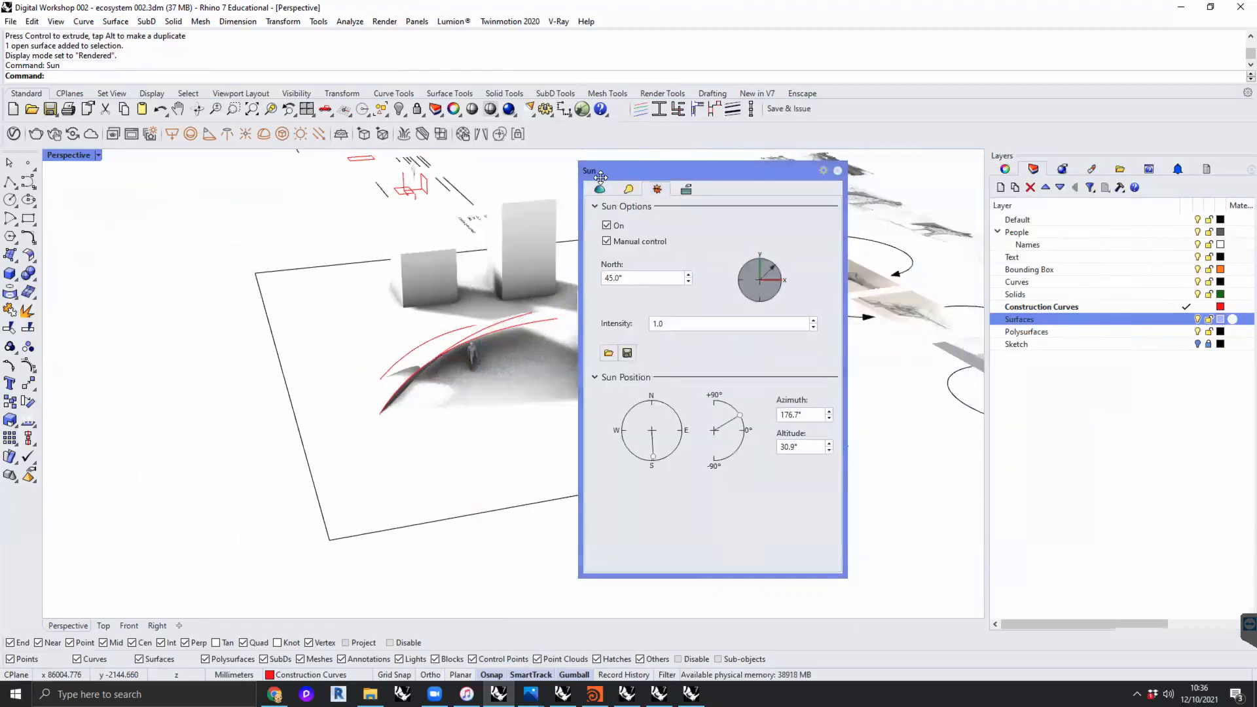
{"action": "left_click_drag", "start_coordinate": [679, 172], "coordinate": [990, 202]}
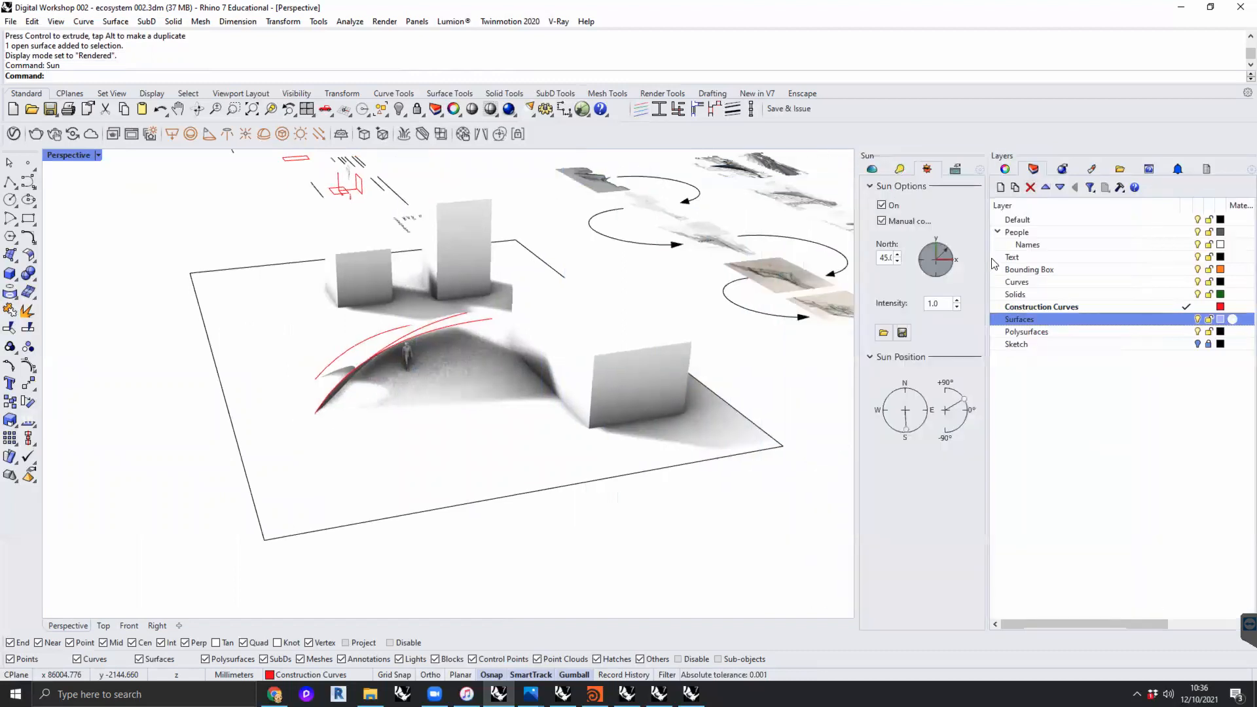
{"action": "left_click_drag", "start_coordinate": [986, 250], "coordinate": [1046, 327]}
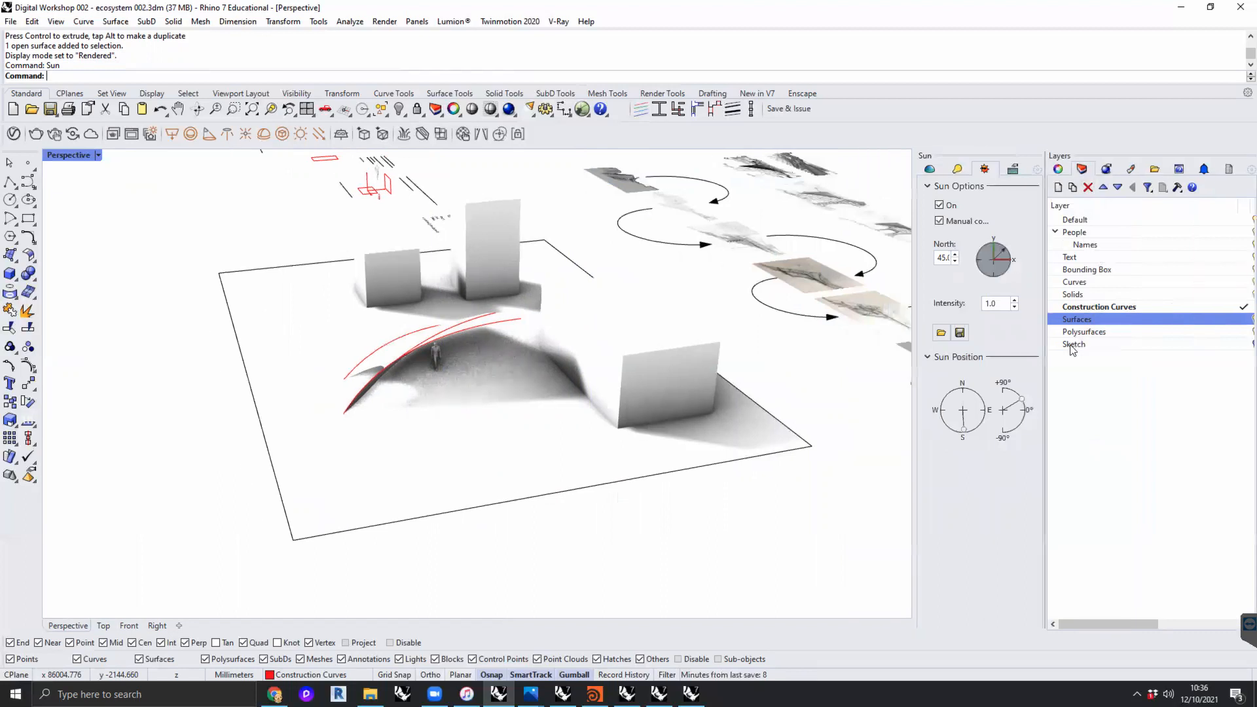
{"action": "left_click_drag", "start_coordinate": [913, 284], "coordinate": [860, 283]}
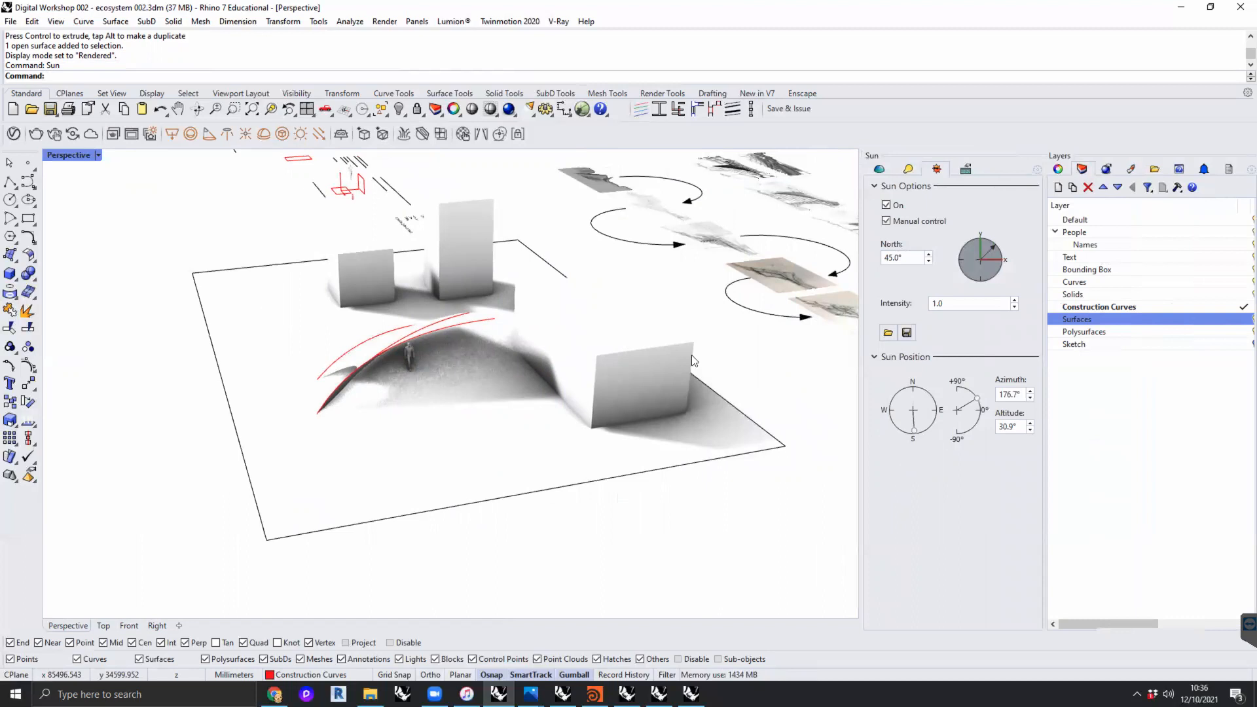
- Turn off the sun's manual control so its position follows date, time and location
{"action": "right_click_drag", "start_coordinate": [442, 338], "coordinate": [688, 315]}
{"action": "left_click", "coordinate": [886, 220]}
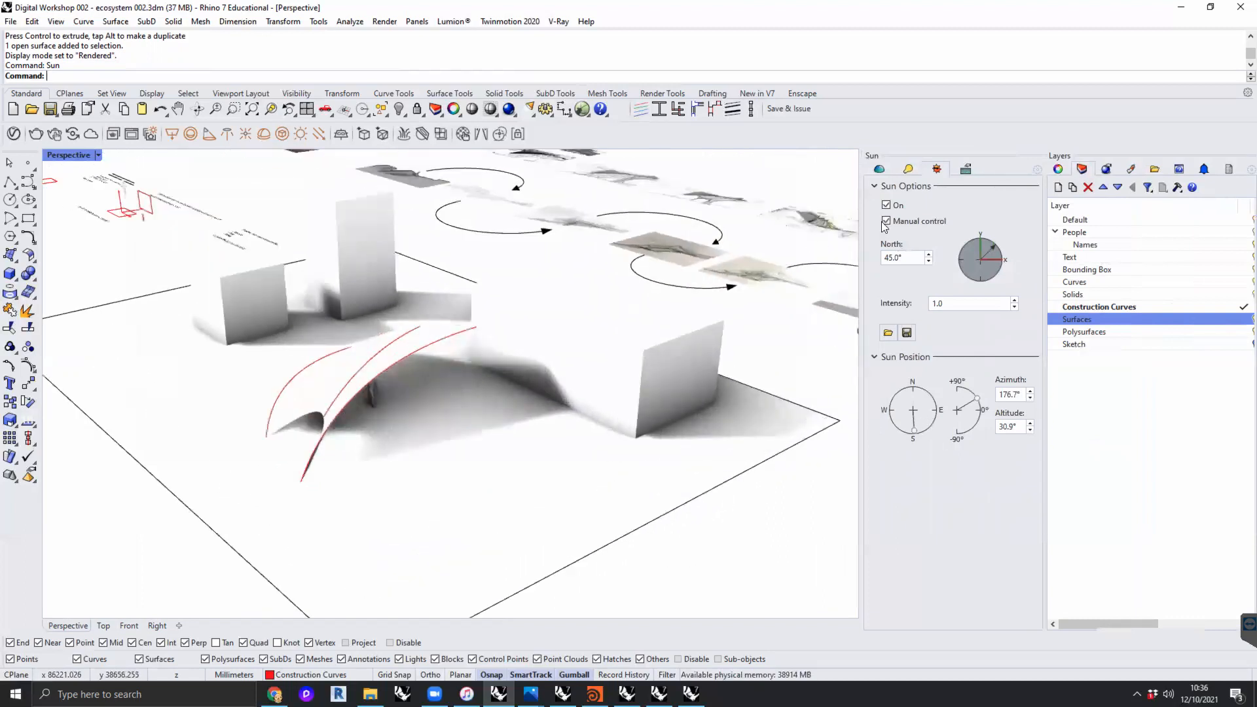
{"action": "right_click_drag", "start_coordinate": [373, 409], "coordinate": [368, 383]}
{"action": "right_click_drag", "start_coordinate": [429, 418], "coordinate": [383, 395]}
{"action": "scroll", "coordinate": [384, 394], "scroll_direction": "up", "scroll_amount": 3}
{"action": "right_click_drag", "start_coordinate": [469, 420], "coordinate": [469, 419]}
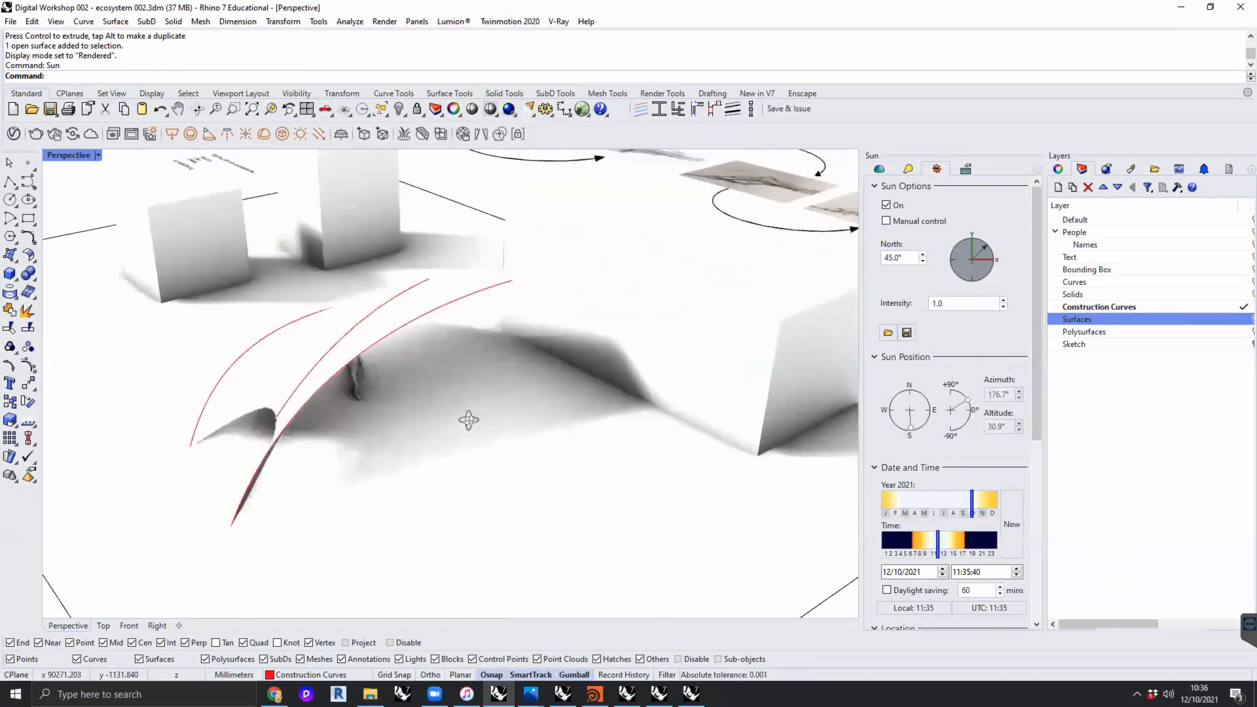
- Set the sun's time of day to 06:40:53 to light the model with low morning sun
{"action": "scroll", "coordinate": [1036, 287], "scroll_direction": "down", "scroll_amount": 5}
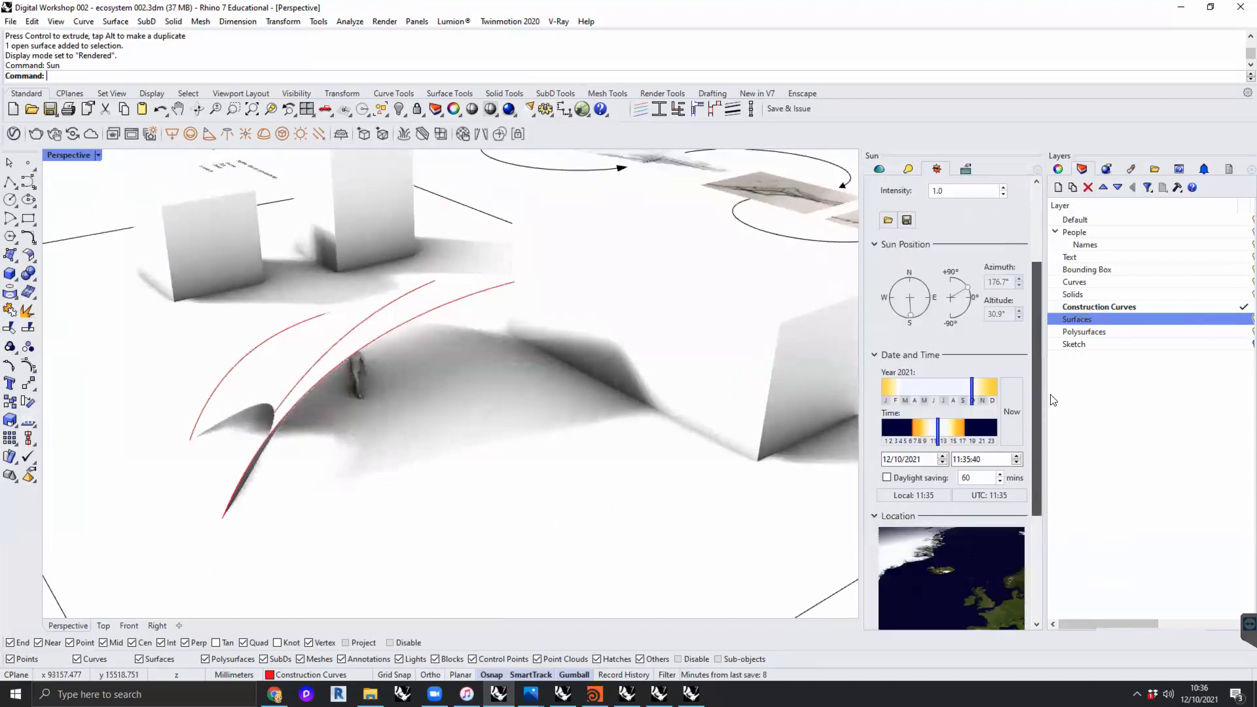
{"action": "left_click_drag", "start_coordinate": [1035, 480], "coordinate": [1024, 369]}
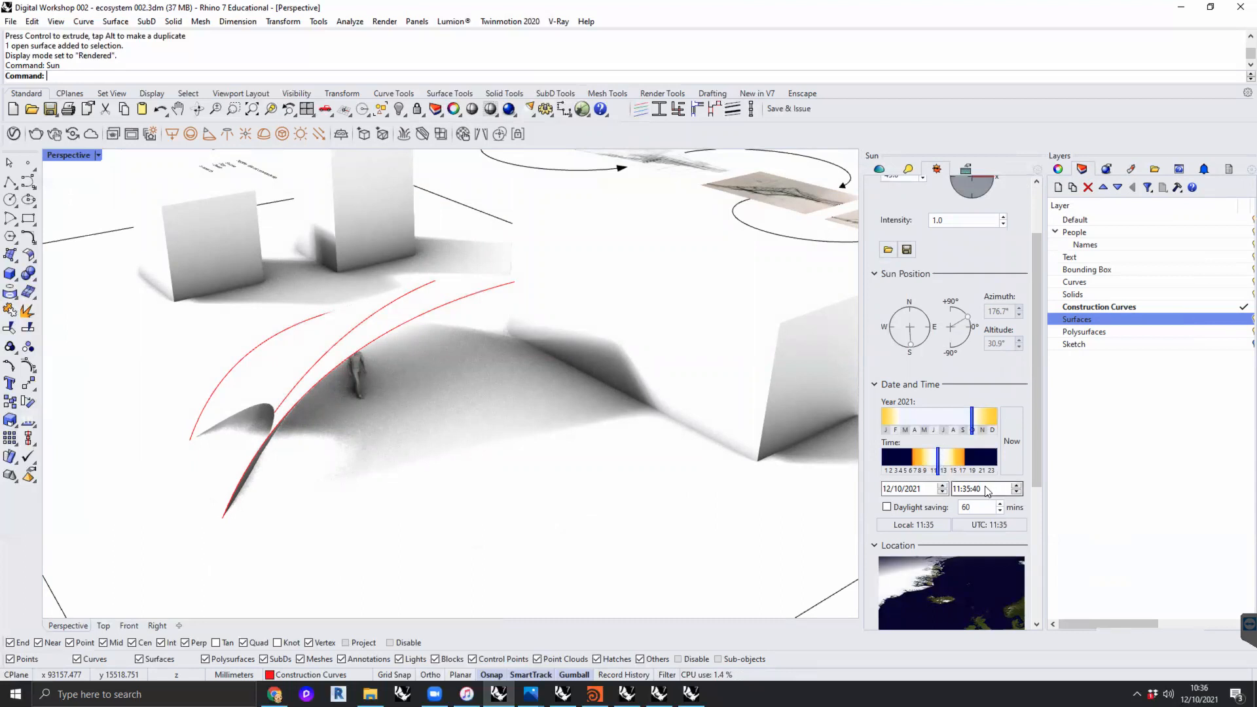
{"action": "left_click", "coordinate": [918, 463]}
{"action": "left_click_drag", "start_coordinate": [919, 464], "coordinate": [914, 461]}
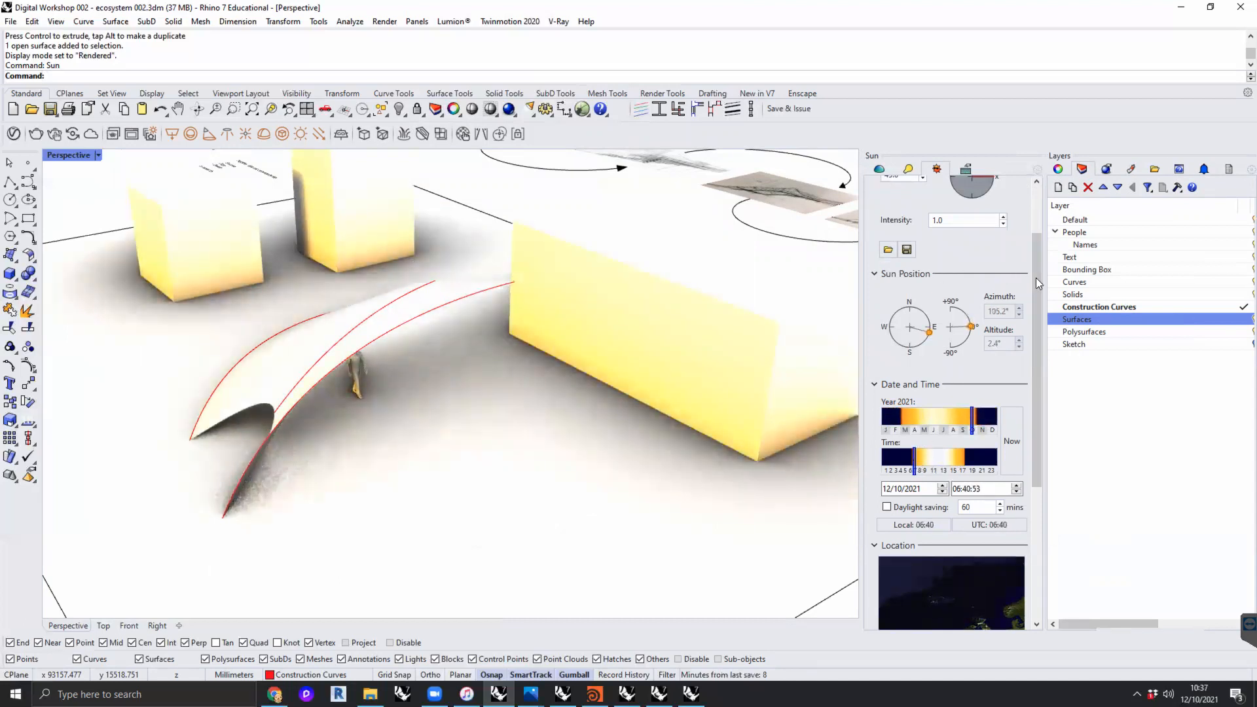
{"action": "left_click_drag", "start_coordinate": [1036, 278], "coordinate": [1039, 238]}
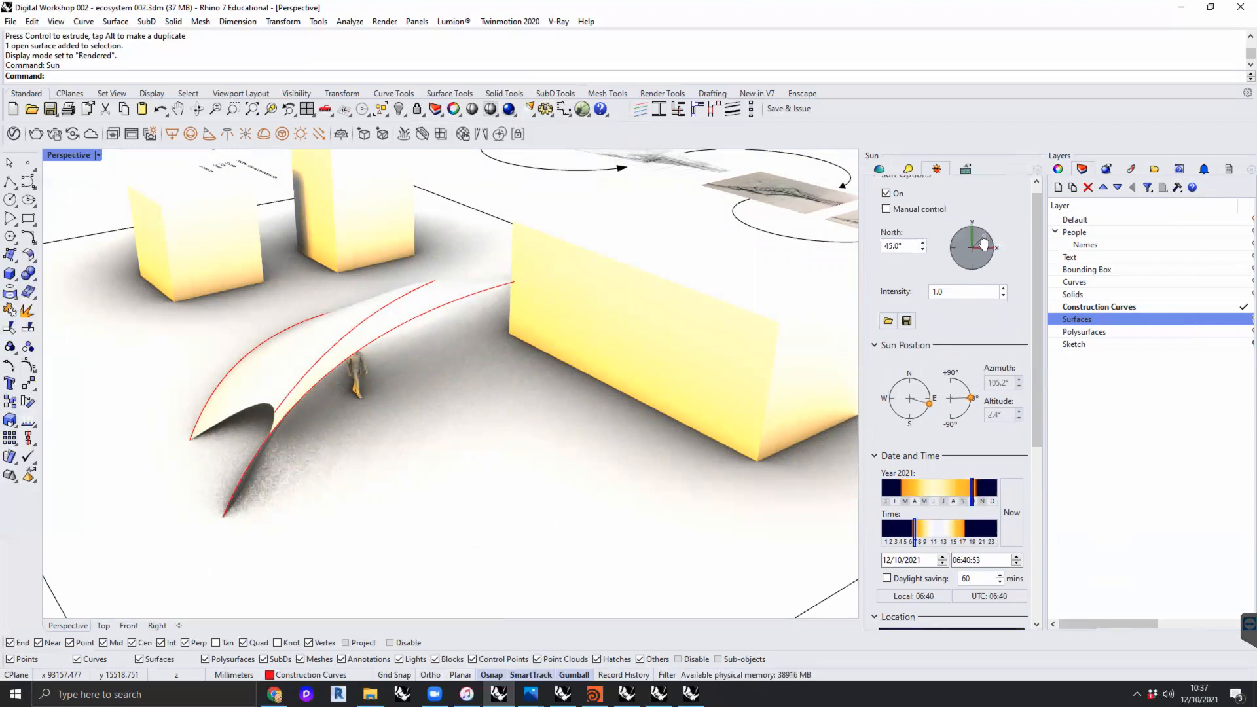
{"action": "scroll", "coordinate": [540, 469], "scroll_direction": "down", "scroll_amount": 3}
{"action": "right_click_drag", "start_coordinate": [538, 469], "coordinate": [533, 426]}
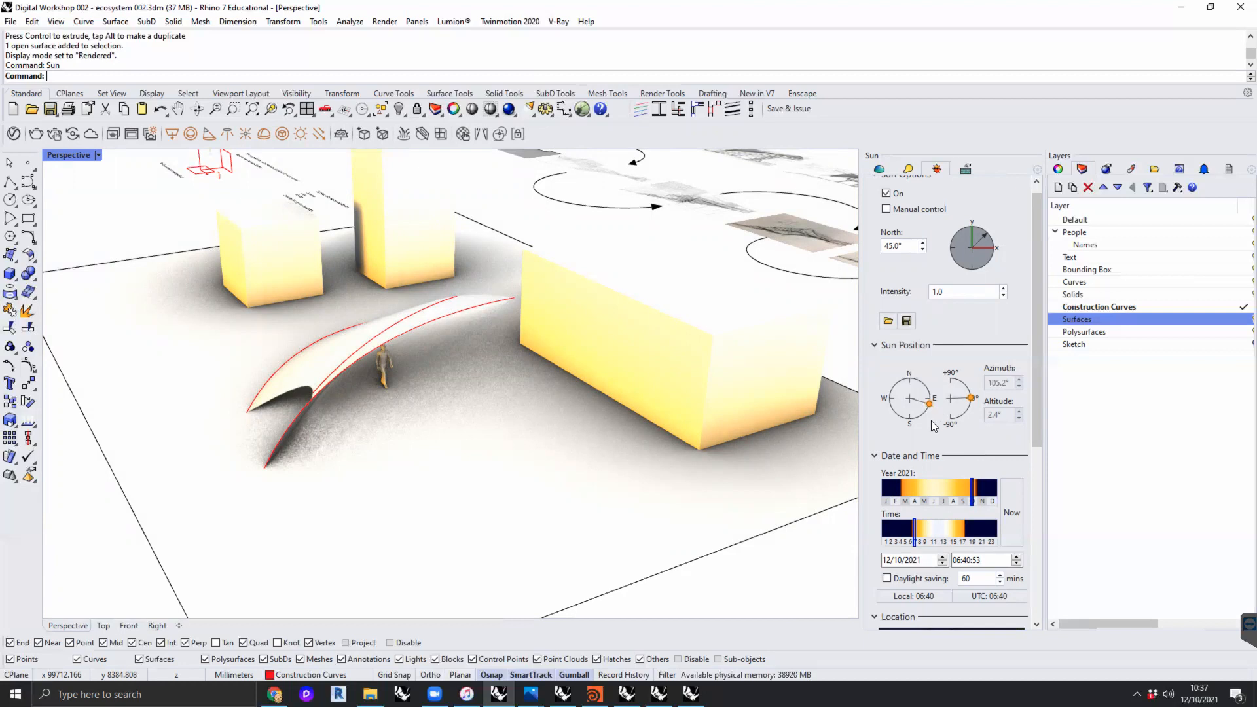
{"action": "scroll", "coordinate": [930, 405], "scroll_direction": "down", "scroll_amount": 1}
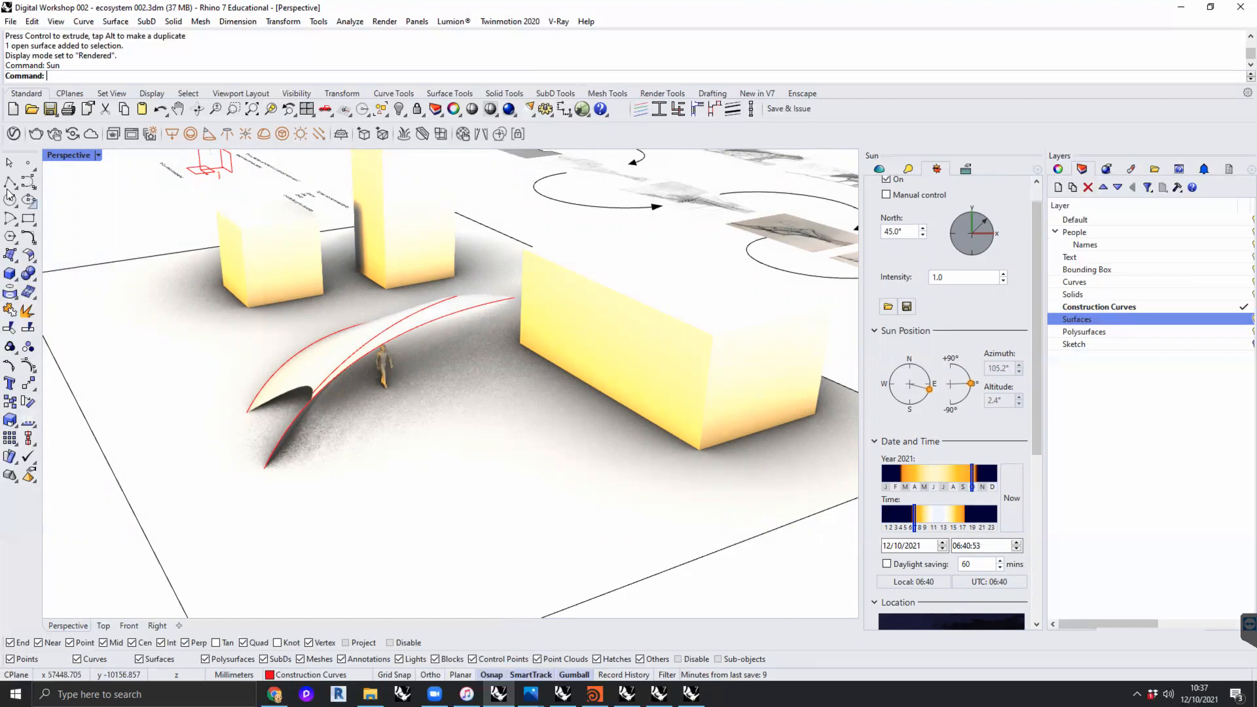
- Place a single point object on the ground beside the human figure, in front of the loft
{"action": "left_click", "coordinate": [28, 163]}
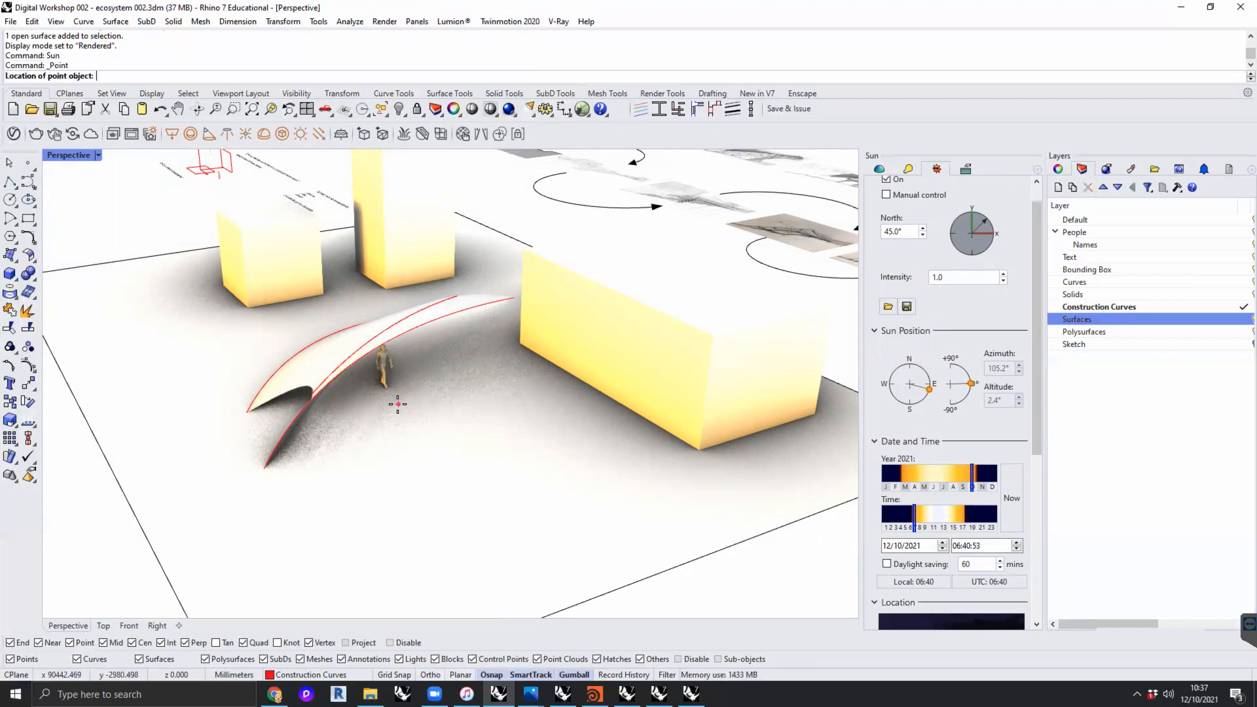
{"action": "left_click", "coordinate": [398, 404]}
{"action": "right_click_drag", "start_coordinate": [406, 442], "coordinate": [443, 435]}
{"action": "scroll", "coordinate": [427, 417], "scroll_direction": "down", "scroll_amount": 6}
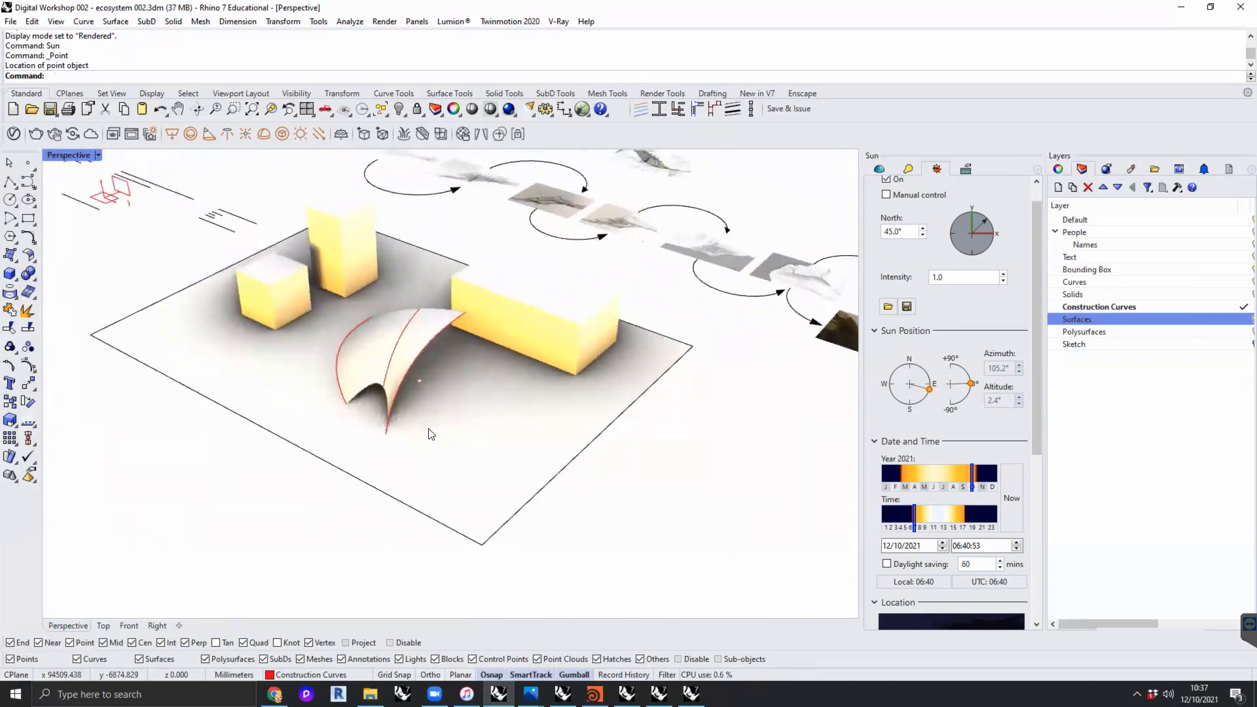
{"action": "left_click", "coordinate": [420, 381]}
{"action": "left_click", "coordinate": [508, 425]}
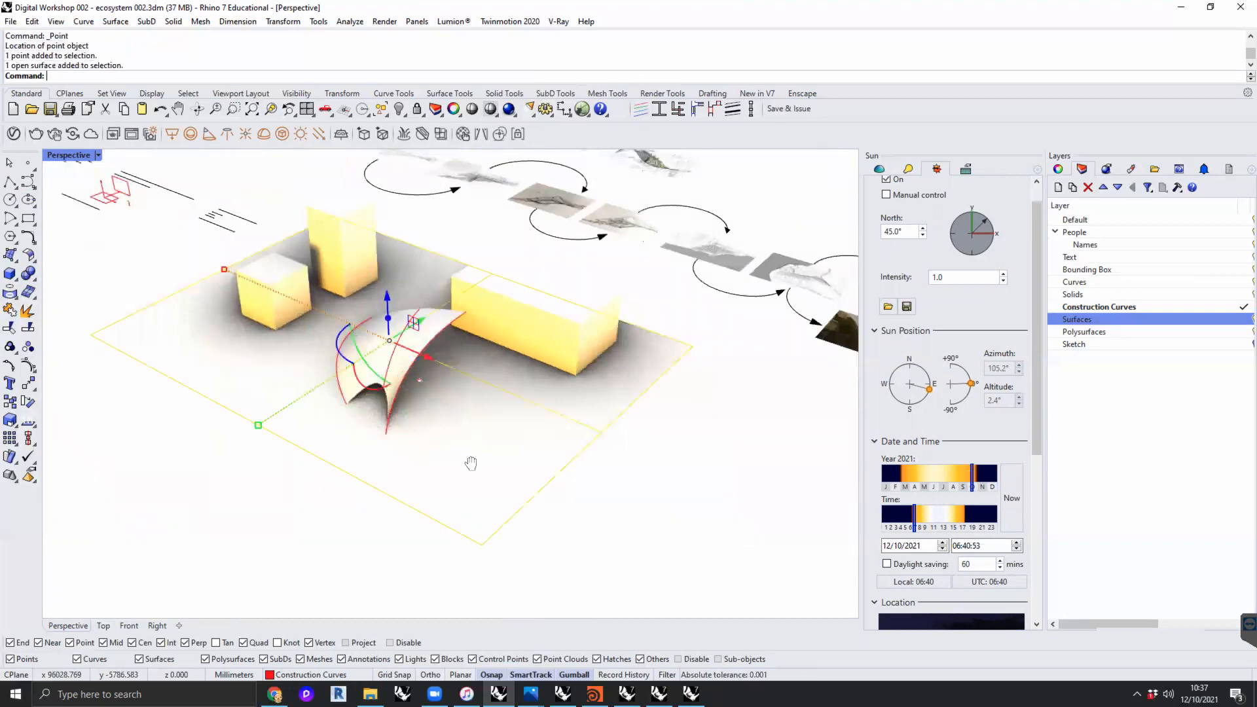
{"action": "right_click_drag", "start_coordinate": [471, 463], "coordinate": [477, 491], "text": "shift"}
{"action": "left_click", "coordinate": [640, 484]}
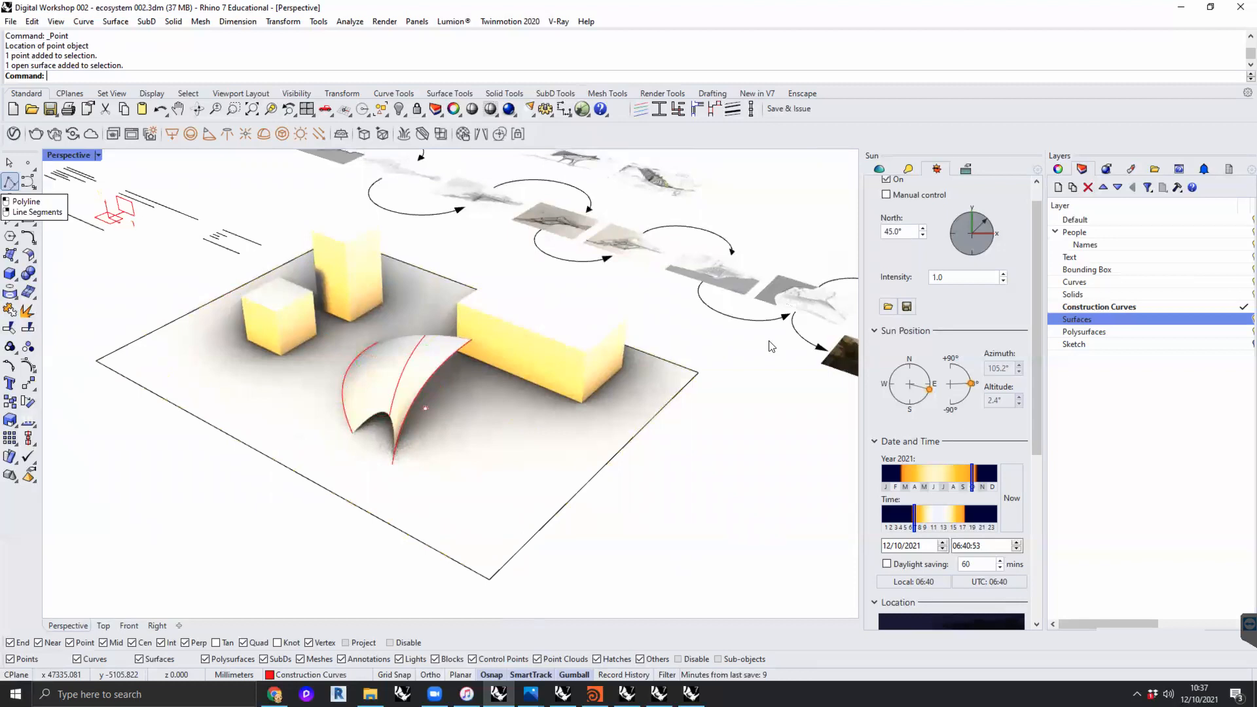
- Review the ground plane settings and the sun's date, time and London location settings
{"action": "left_click", "coordinate": [937, 168]}
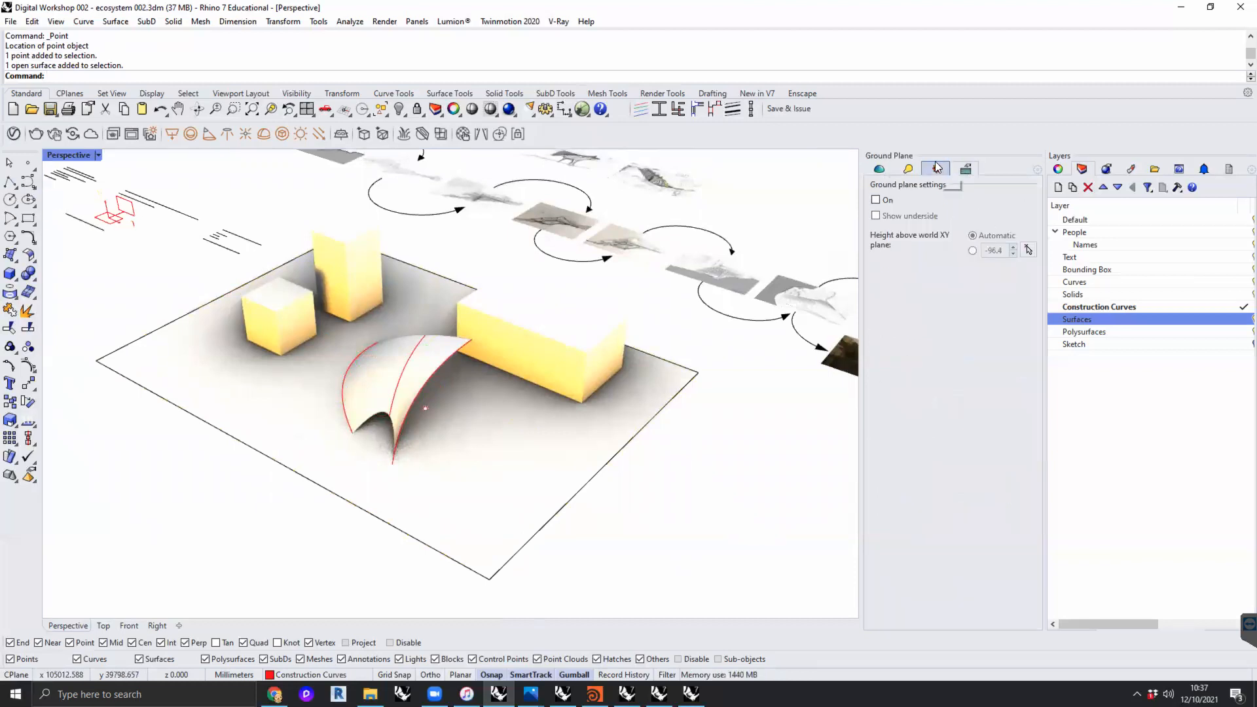
{"action": "left_click", "coordinate": [937, 169]}
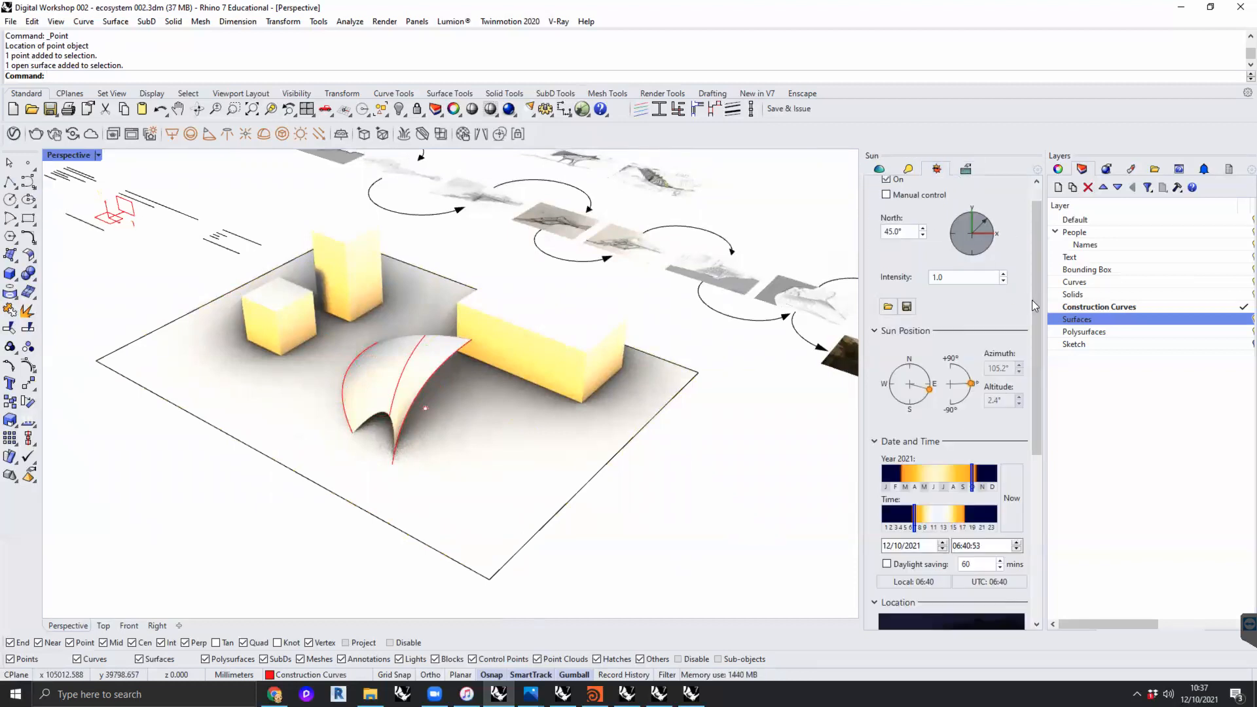
{"action": "scroll", "coordinate": [1038, 282], "scroll_direction": "down", "scroll_amount": 1}
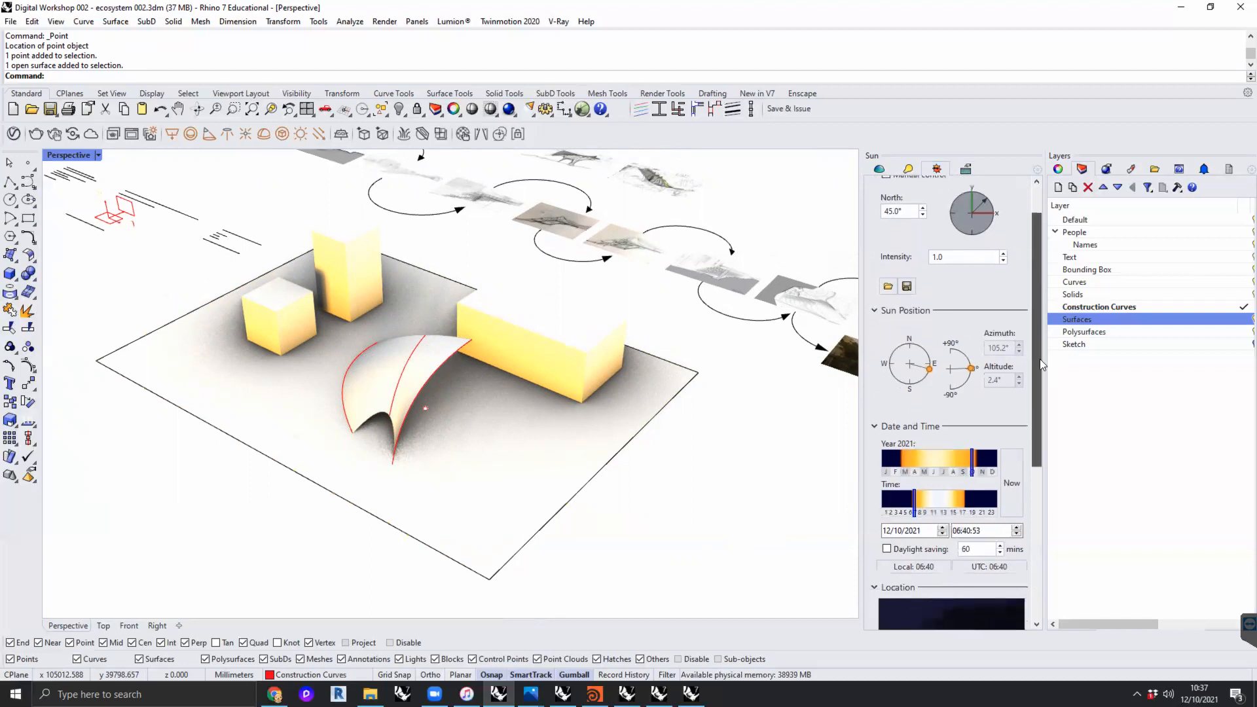
{"action": "scroll", "coordinate": [1040, 359], "scroll_direction": "down", "scroll_amount": 3}
{"action": "scroll", "coordinate": [1037, 465], "scroll_direction": "down", "scroll_amount": 2}
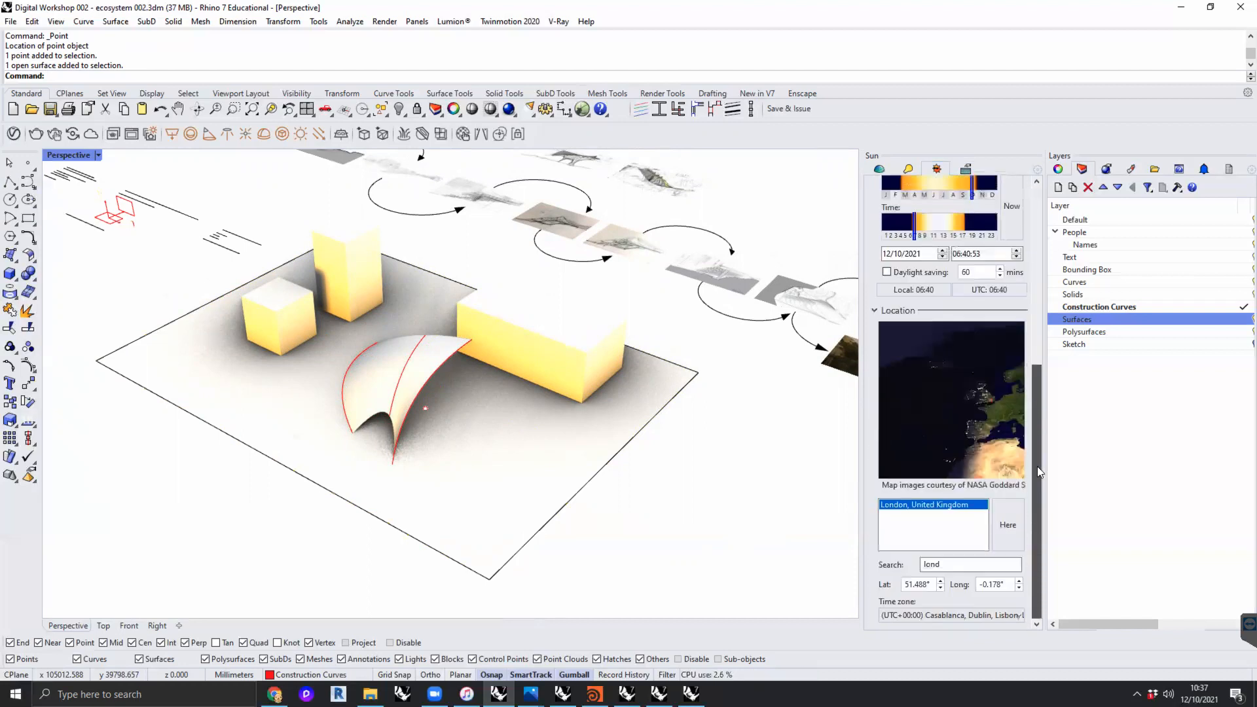
{"action": "left_click_drag", "start_coordinate": [1038, 482], "coordinate": [1035, 254]}
- Delete the point object beside the loft and view the figure under the surface up close
{"action": "left_click", "coordinate": [425, 407]}
{"action": "key", "text": "Delete"}
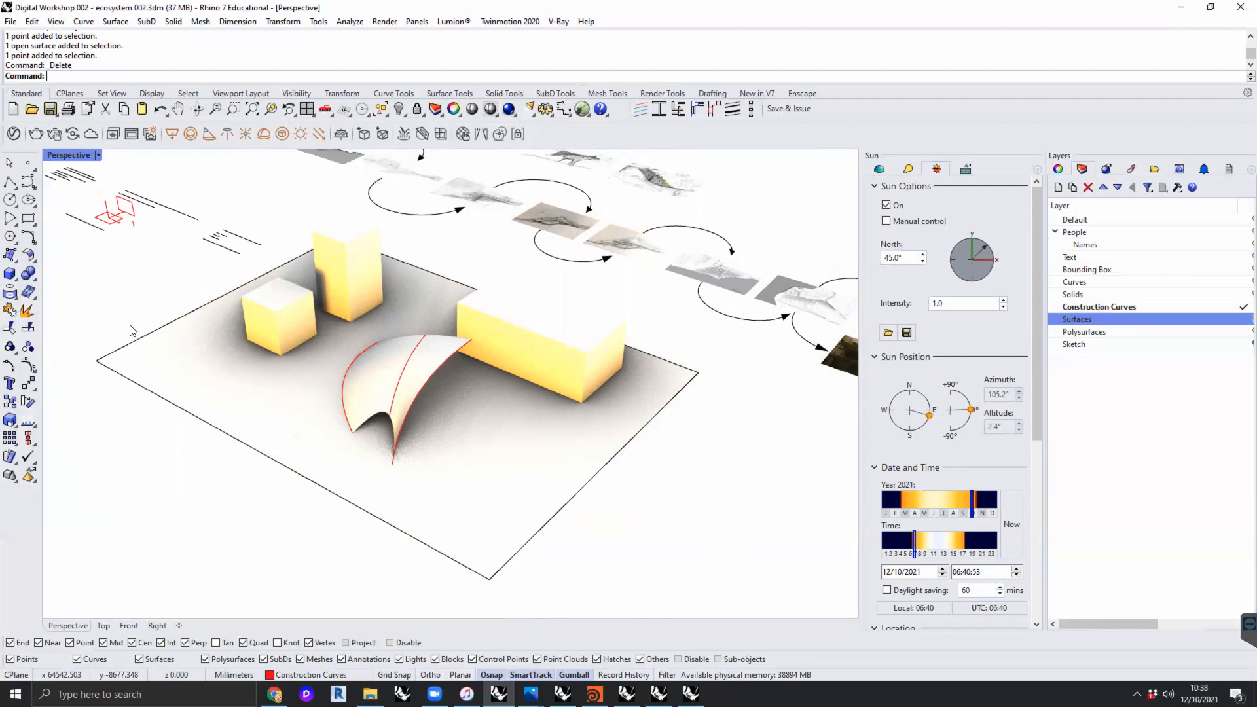
{"action": "right_click_drag", "start_coordinate": [181, 356], "coordinate": [347, 402]}
{"action": "scroll", "coordinate": [354, 402], "scroll_direction": "up", "scroll_amount": 5}
{"action": "right_click_drag", "start_coordinate": [433, 416], "coordinate": [390, 443]}
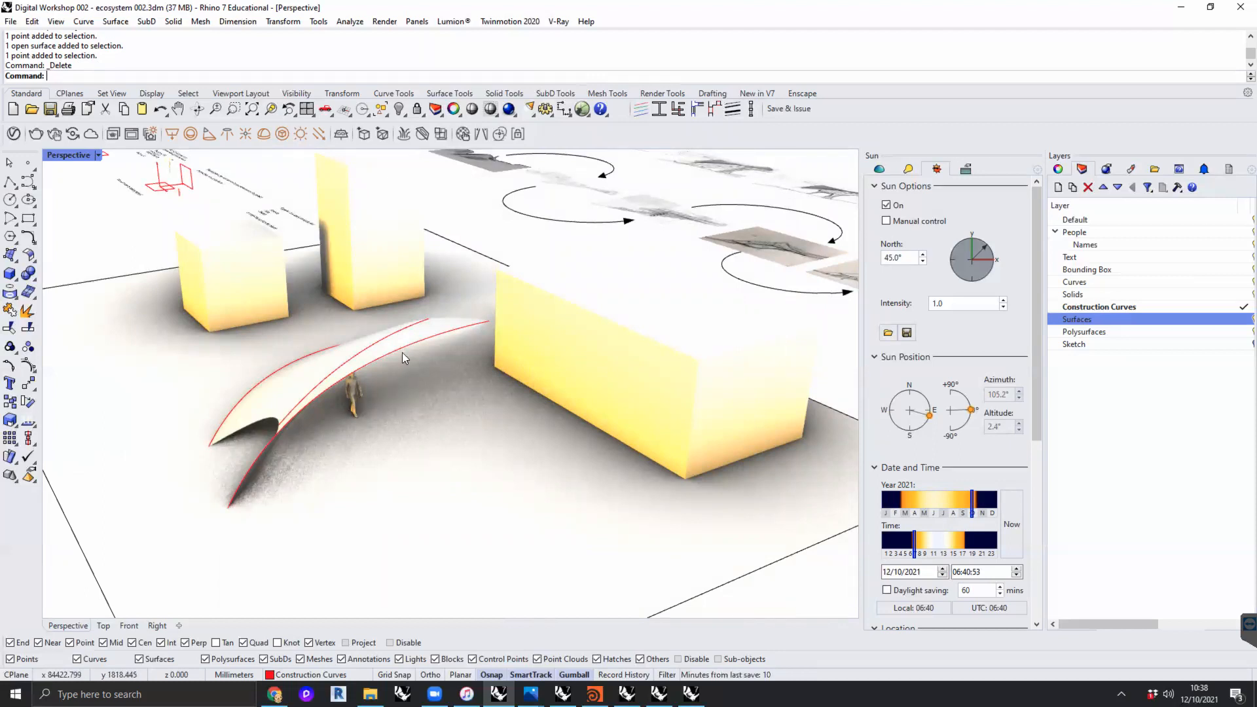
- Move the far end control point of the loft's front curve outward toward the long box, with the surface following
{"action": "right_click_drag", "start_coordinate": [460, 404], "coordinate": [404, 348]}
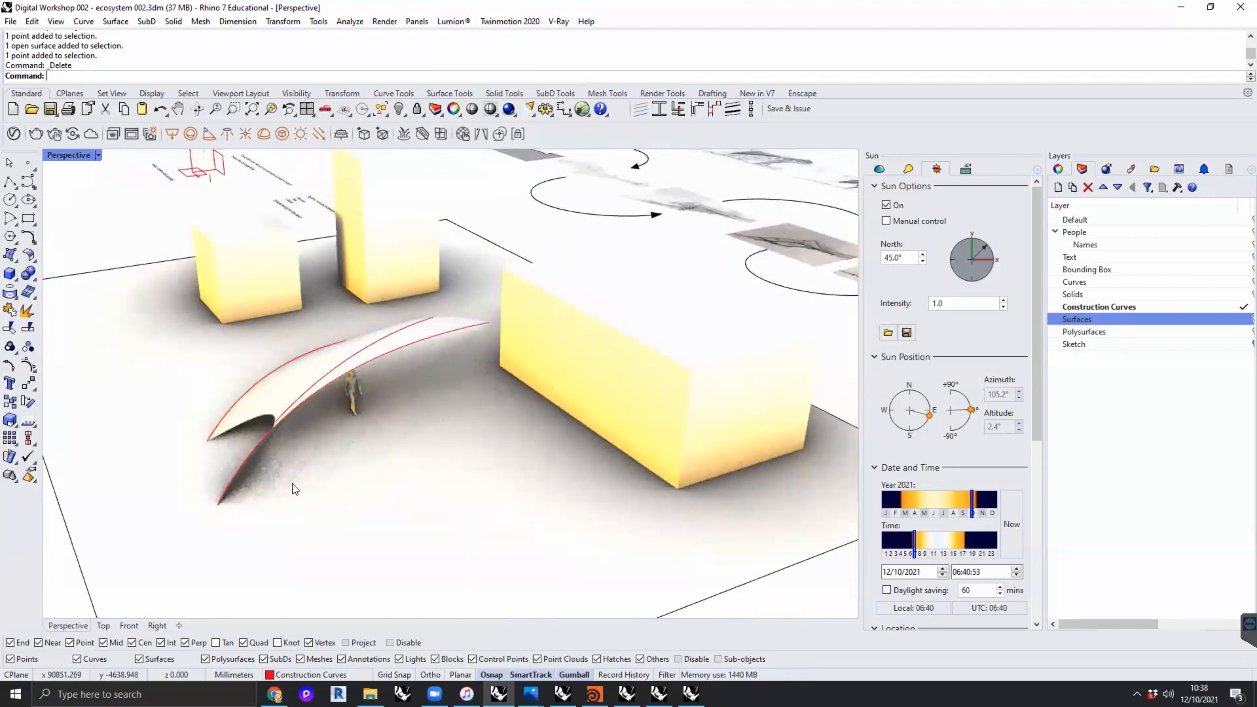
{"action": "left_click", "coordinate": [420, 343]}
{"action": "left_click", "coordinate": [459, 384]}
{"action": "left_click", "coordinate": [489, 323]}
{"action": "left_click_drag", "start_coordinate": [511, 338], "coordinate": [569, 383]}
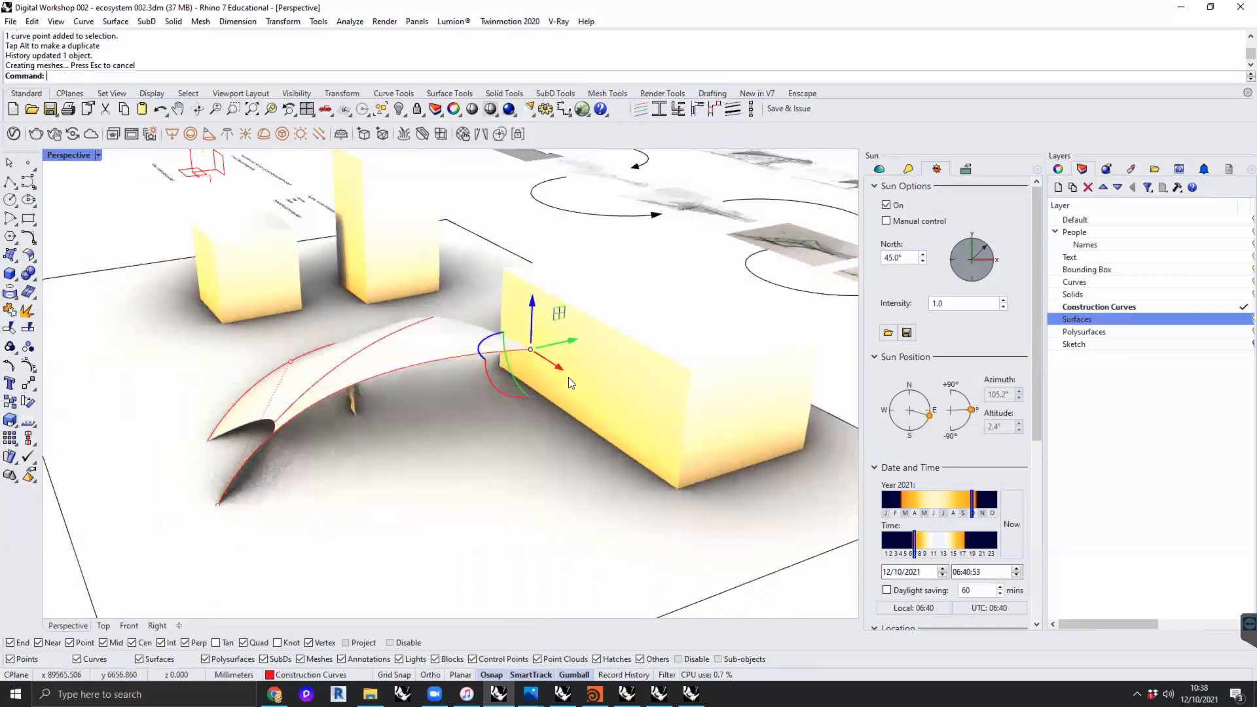
{"action": "mouse_move", "coordinate": [335, 428]}
{"action": "right_mouse_down"}
{"action": "mouse_move", "coordinate": [335, 401]}
{"action": "mouse_move", "coordinate": [334, 419]}
{"action": "right_mouse_up"}
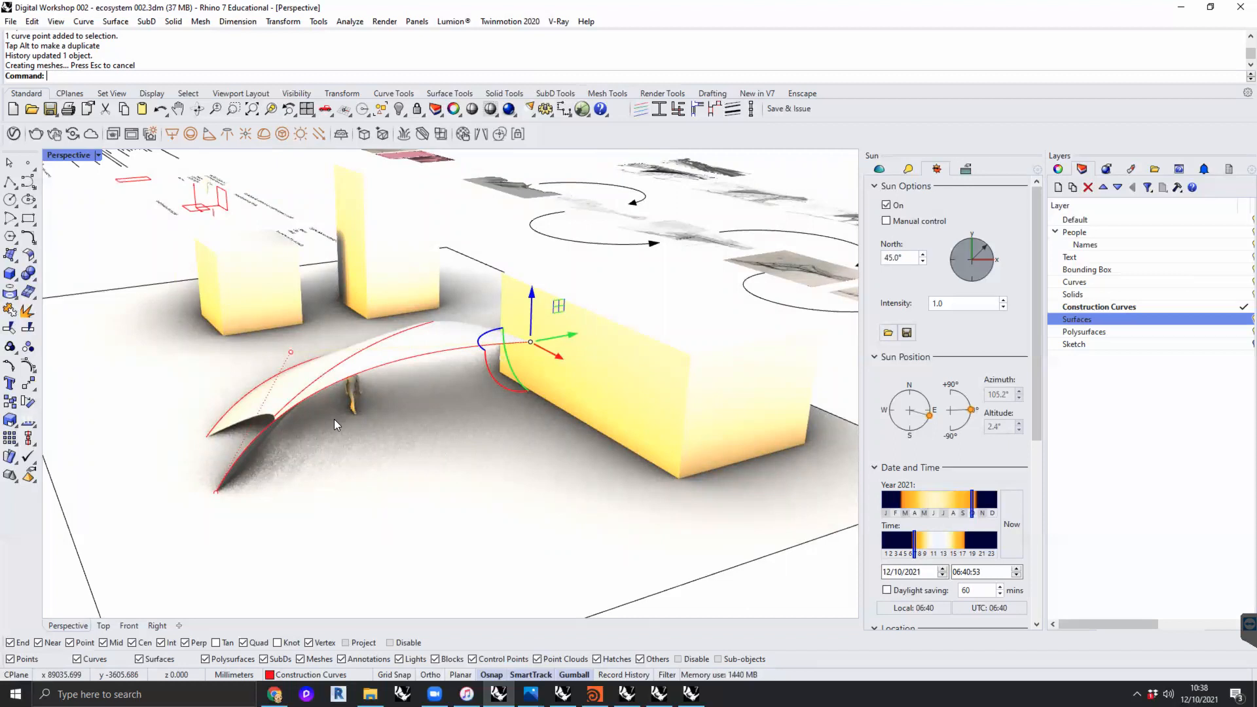
{"action": "key", "text": "Escape"}
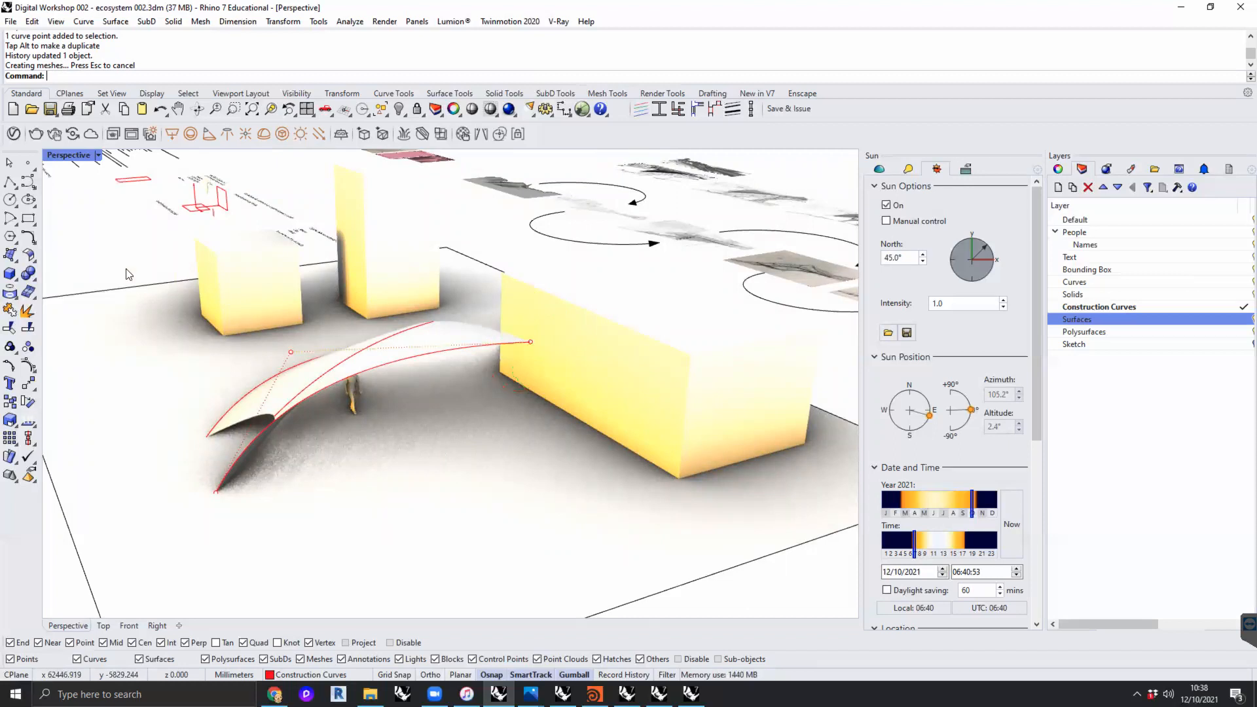
- Set the sun's time of day to 13:38:09
{"action": "left_click", "coordinate": [924, 538]}
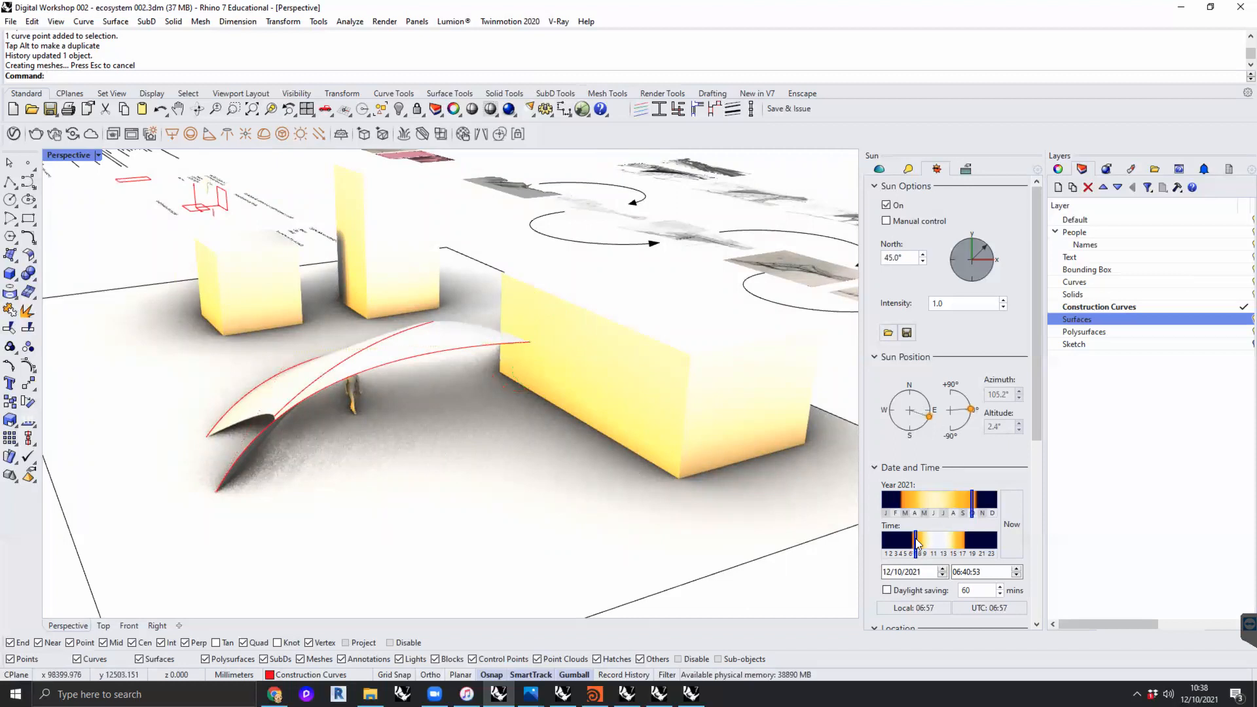
{"action": "mouse_move", "coordinate": [926, 540]}
{"action": "left_mouse_down"}
{"action": "mouse_move", "coordinate": [963, 542]}
{"action": "mouse_move", "coordinate": [918, 544]}
{"action": "mouse_move", "coordinate": [961, 547]}
{"action": "mouse_move", "coordinate": [946, 547]}
{"action": "left_mouse_up"}
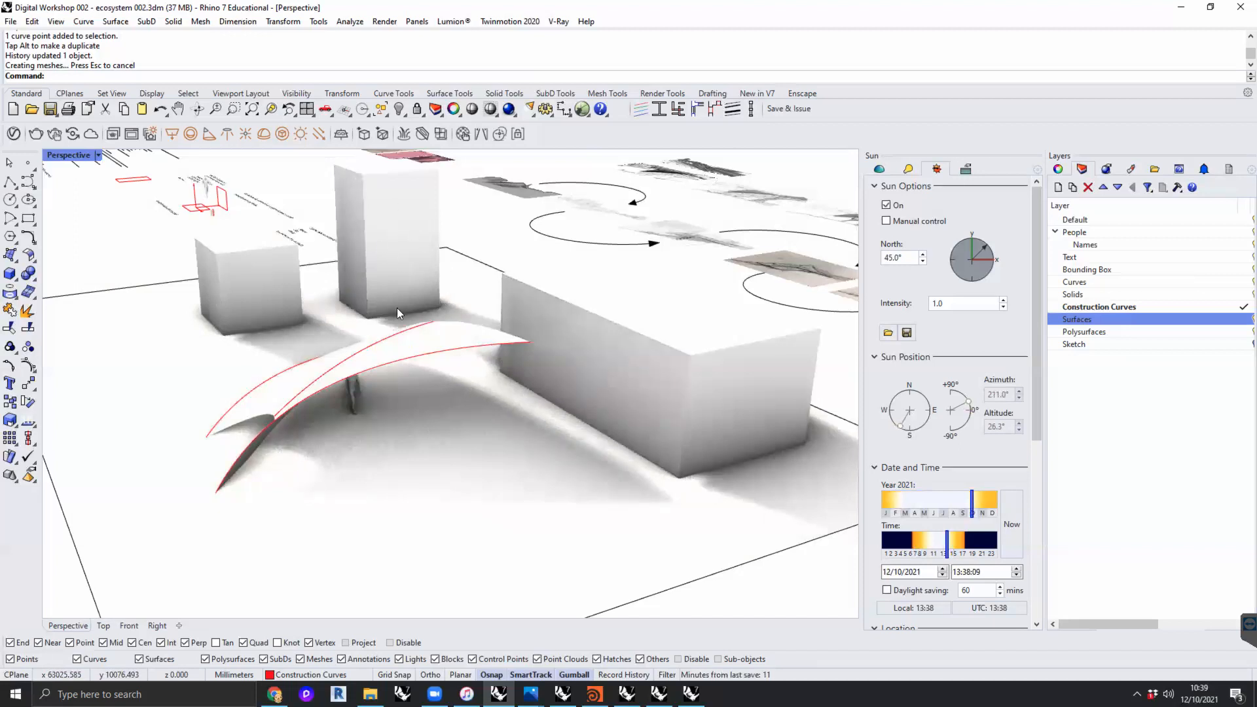
- Raise the far end control point of the loft's middle curve to lift the surface's centre
{"action": "left_click", "coordinate": [395, 339]}
{"action": "left_click", "coordinate": [432, 357]}
{"action": "left_click", "coordinate": [434, 321]}
{"action": "left_click_drag", "start_coordinate": [431, 290], "coordinate": [404, 309]}
{"action": "right_click_drag", "start_coordinate": [403, 315], "coordinate": [540, 442]}
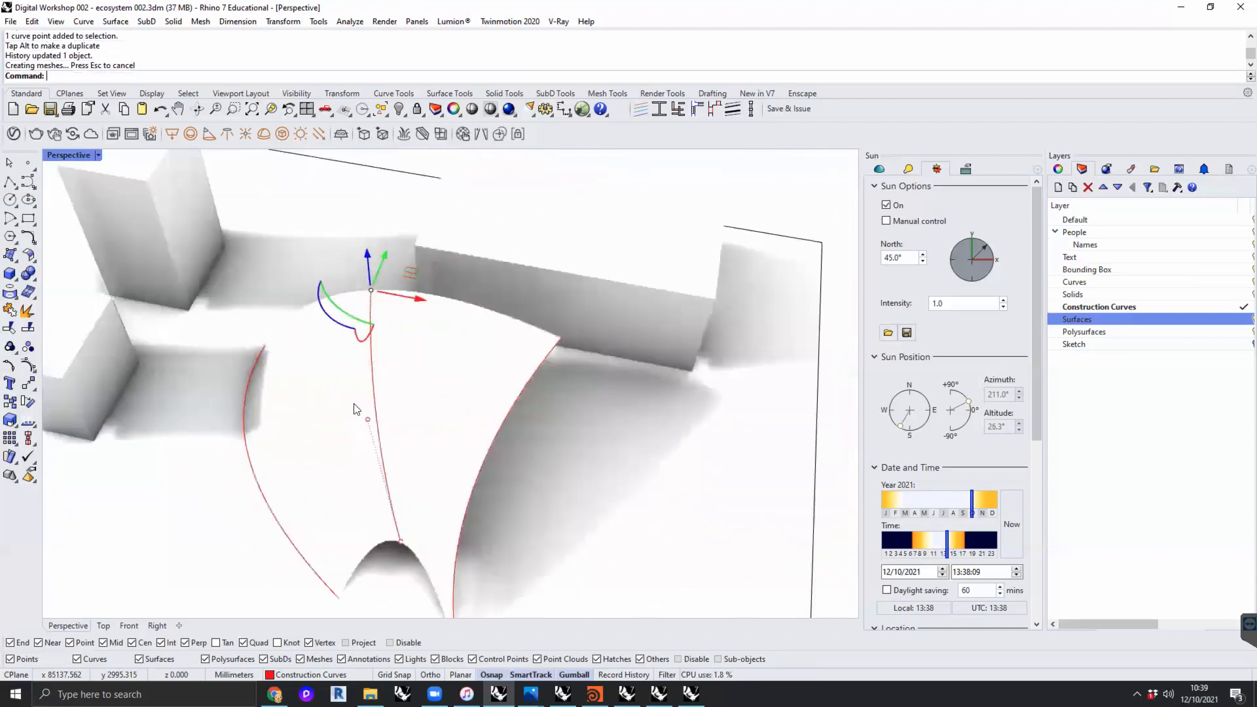
- Lower the far end control point of the loft's outer curve on the side facing the small box
{"action": "left_click", "coordinate": [262, 349]}
{"action": "right_click_drag", "start_coordinate": [249, 359], "coordinate": [245, 470]}
{"action": "left_click", "coordinate": [253, 465]}
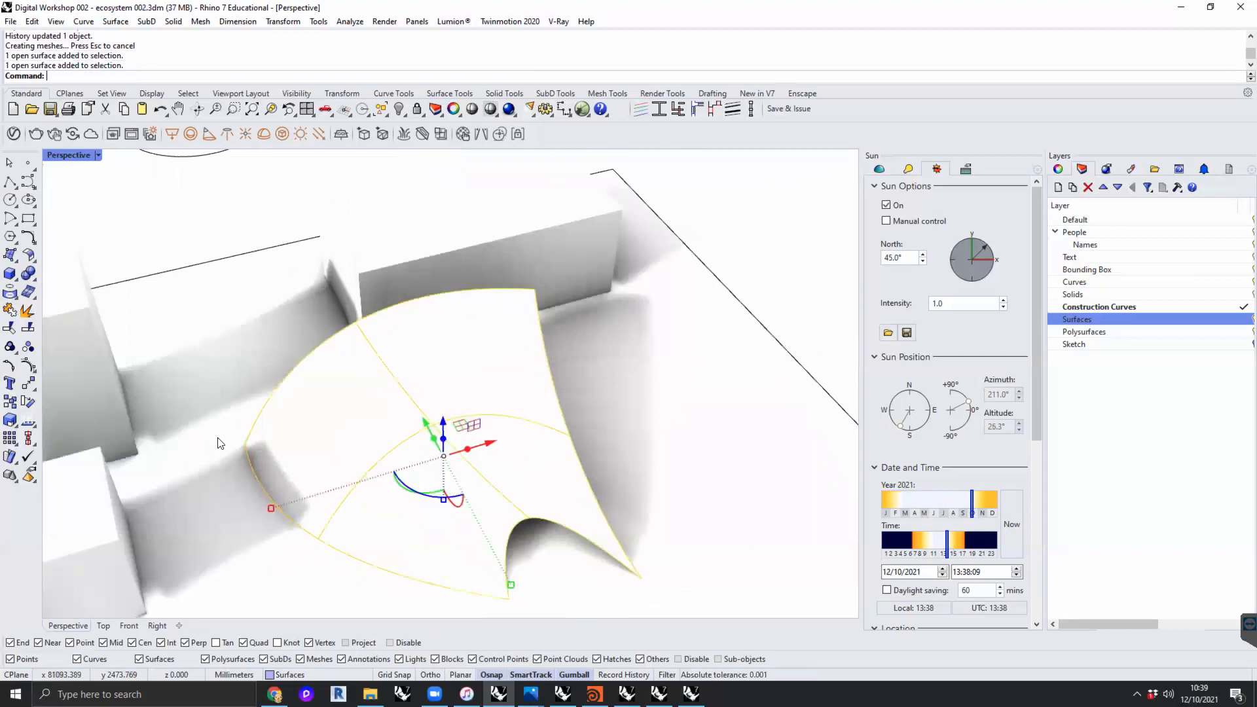
{"action": "left_click", "coordinate": [218, 438]}
{"action": "left_click", "coordinate": [250, 466]}
{"action": "left_click", "coordinate": [250, 467]}
{"action": "left_click", "coordinate": [245, 443]}
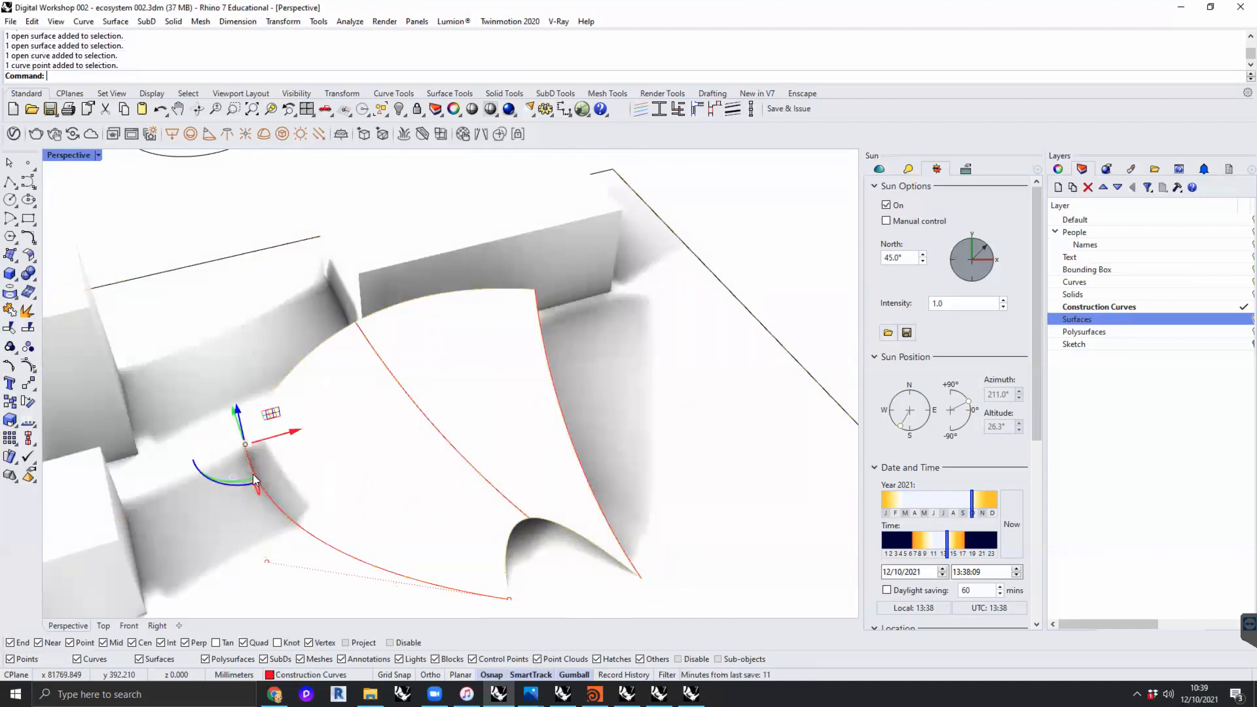
{"action": "left_click_drag", "start_coordinate": [235, 419], "coordinate": [256, 486]}
{"action": "right_click_drag", "start_coordinate": [328, 520], "coordinate": [506, 321]}
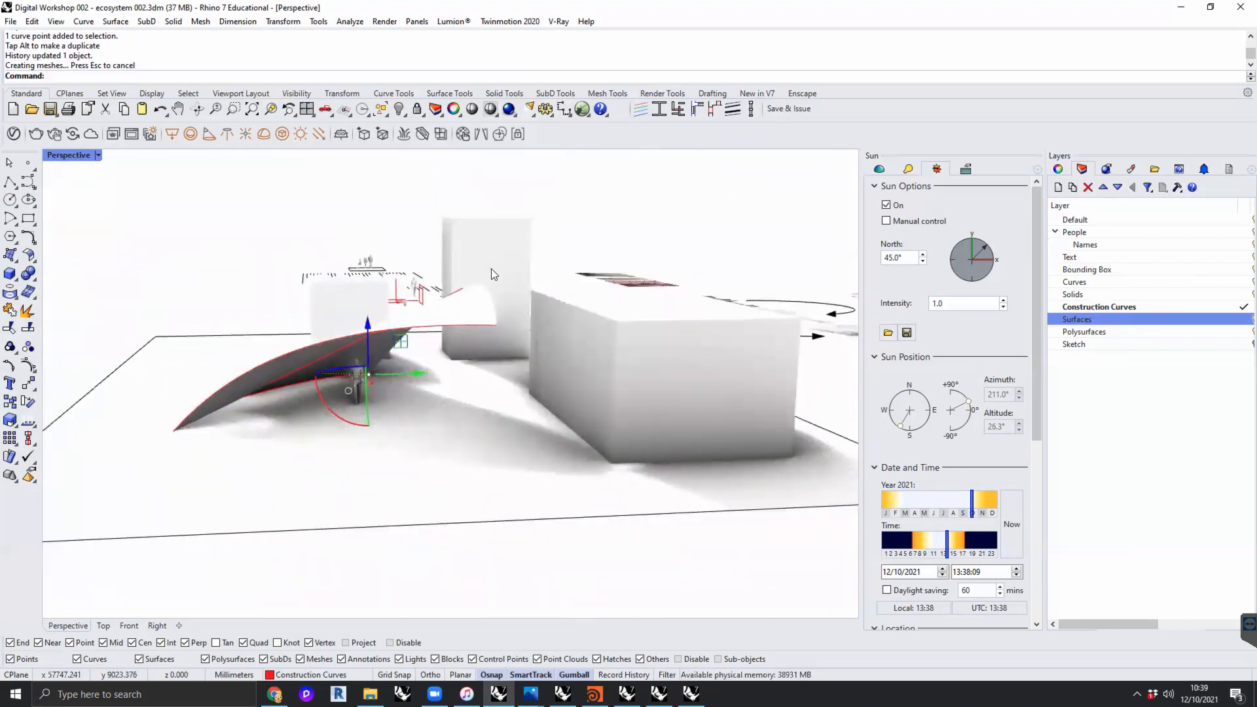
- Set the sun's time of day to 14:27:15 and examine the shadows around the loft and boxes
{"action": "mouse_move", "coordinate": [947, 542]}
{"action": "left_mouse_down"}
{"action": "mouse_move", "coordinate": [962, 545]}
{"action": "mouse_move", "coordinate": [951, 544]}
{"action": "left_mouse_up"}
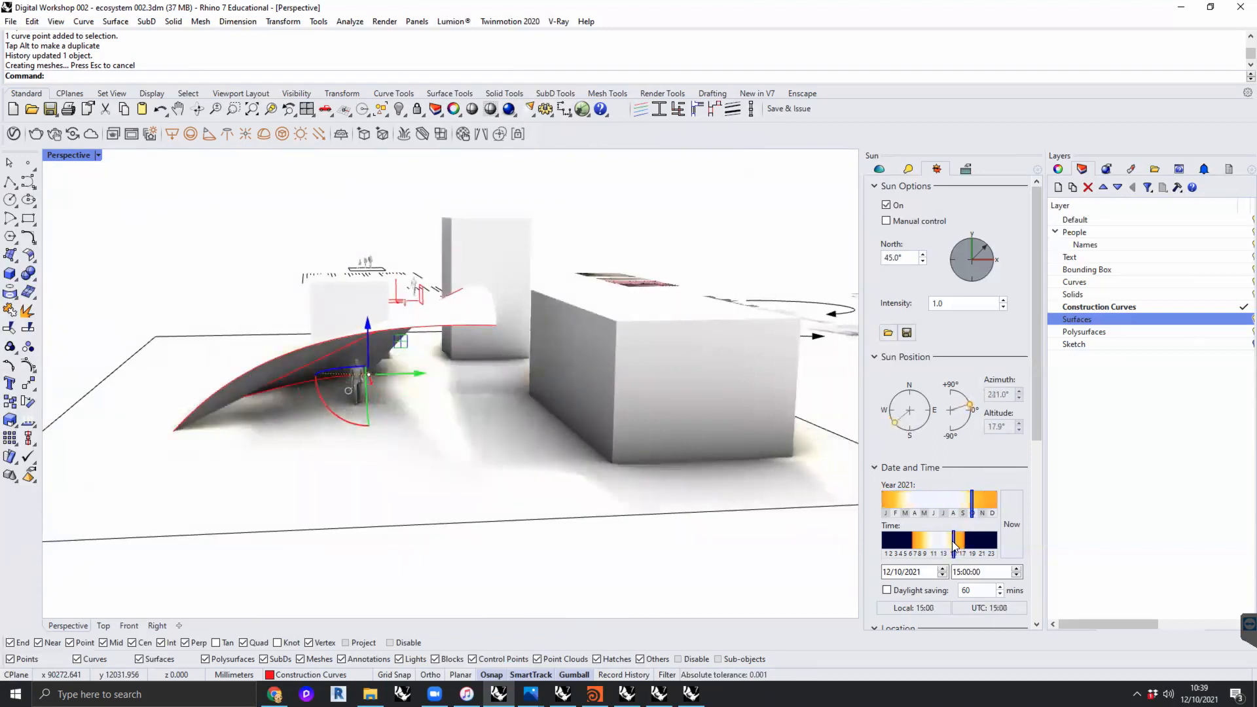
{"action": "right_click_drag", "start_coordinate": [378, 355], "coordinate": [432, 376]}
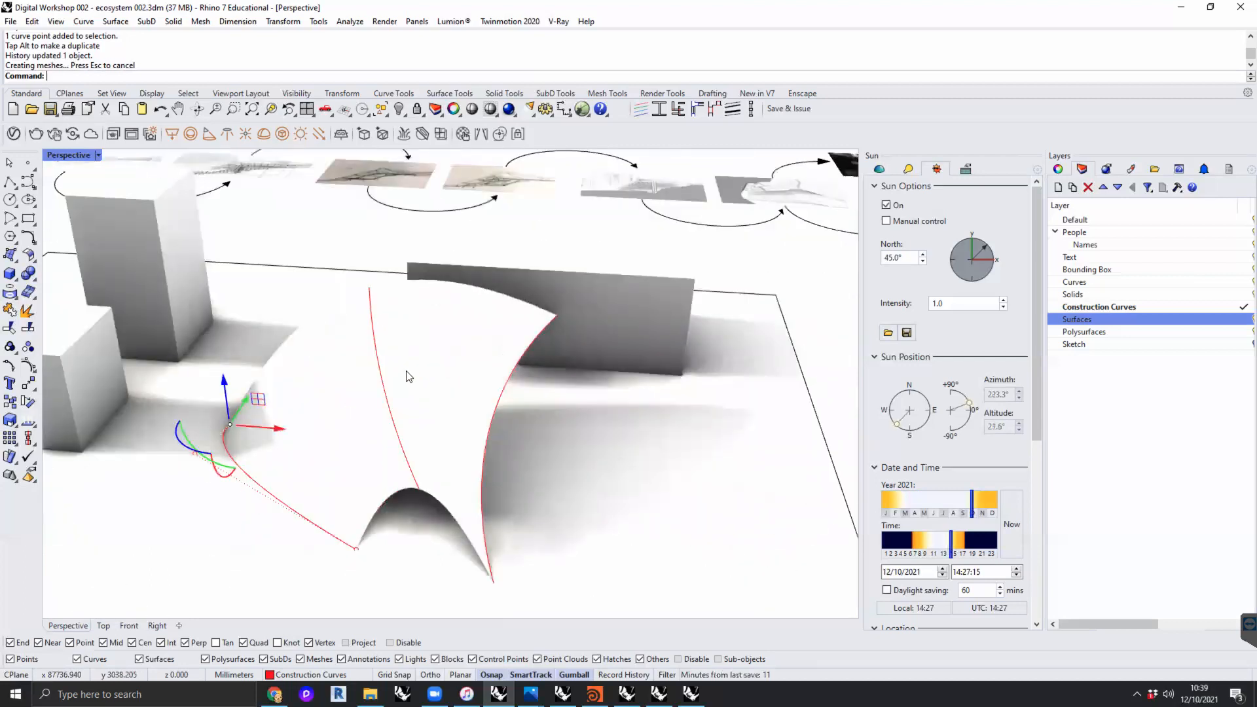
{"action": "right_click_drag", "start_coordinate": [356, 371], "coordinate": [394, 343]}
{"action": "scroll", "coordinate": [406, 385], "scroll_direction": "down", "scroll_amount": 5}
{"action": "scroll", "coordinate": [412, 351], "scroll_direction": "up", "scroll_amount": 6}
{"action": "right_click_drag", "start_coordinate": [441, 384], "coordinate": [314, 338]}
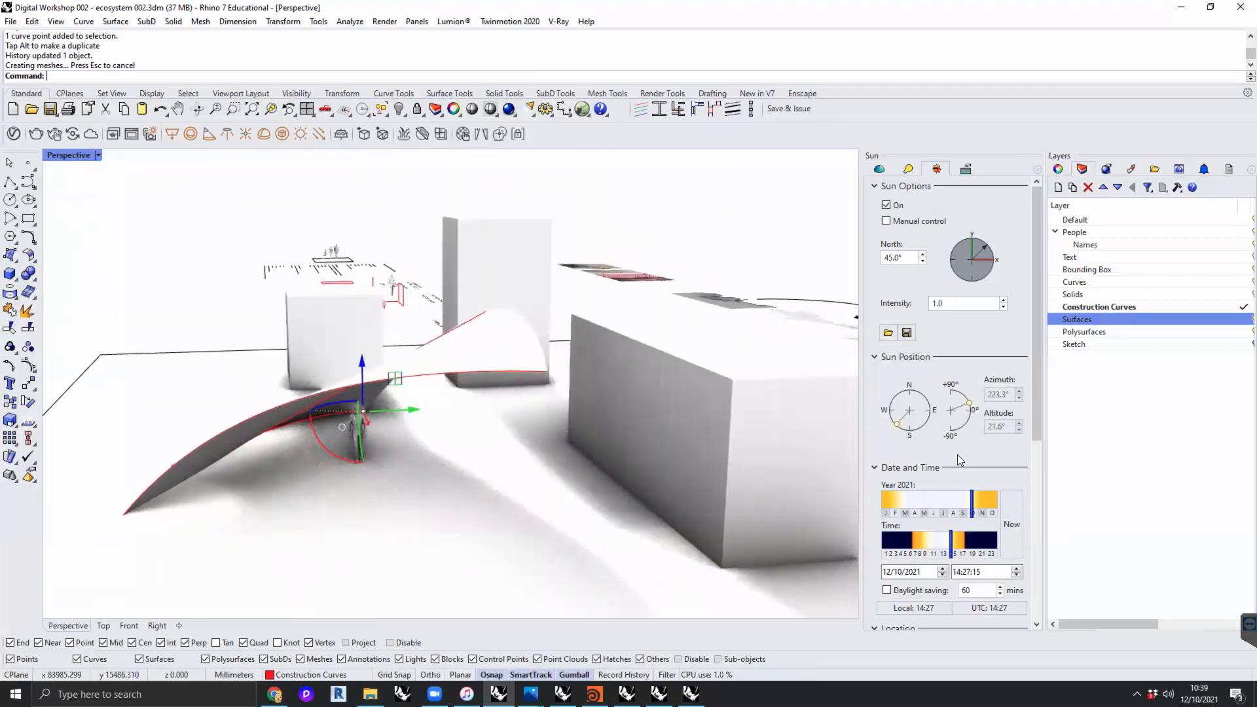
{"action": "right_click_drag", "start_coordinate": [370, 418], "coordinate": [387, 415]}
- Set the sun's date to 18/04/2021 and its time of day to 12:57:15
{"action": "left_click_drag", "start_coordinate": [951, 542], "coordinate": [916, 552]}
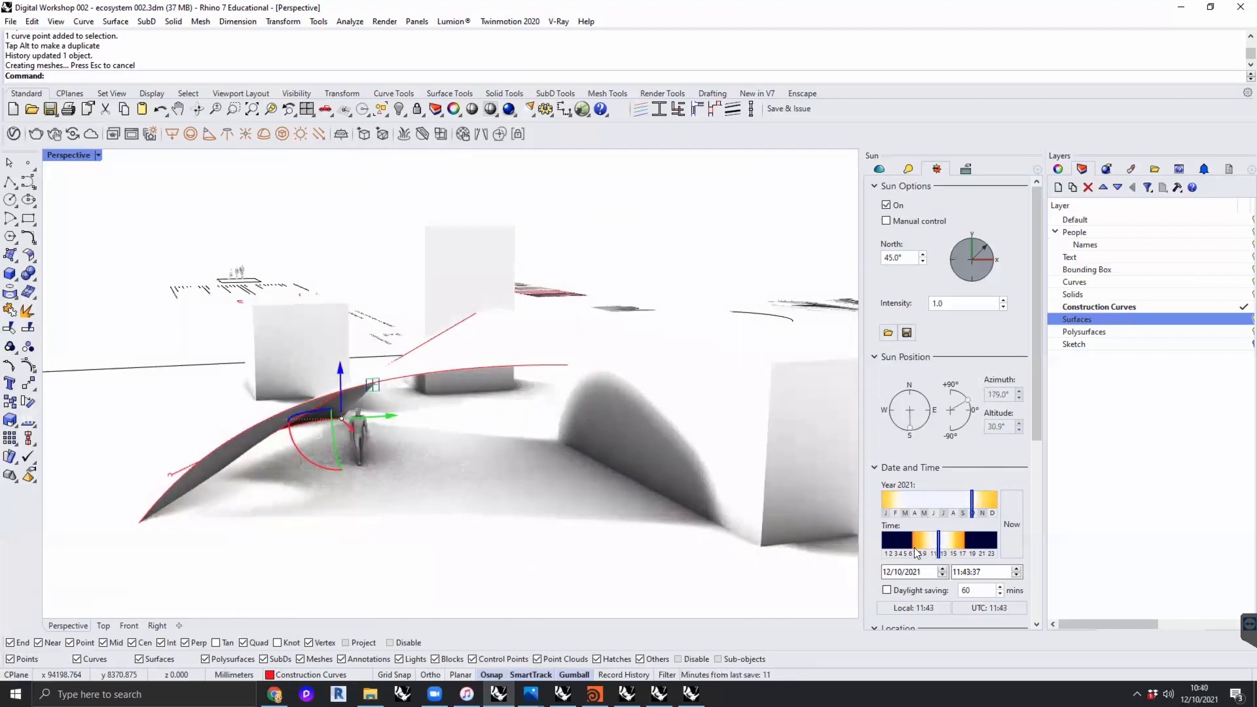
{"action": "left_click_drag", "start_coordinate": [962, 502], "coordinate": [916, 498]}
{"action": "mouse_move", "coordinate": [939, 541]}
{"action": "left_mouse_down"}
{"action": "mouse_move", "coordinate": [906, 541]}
{"action": "mouse_move", "coordinate": [973, 541]}
{"action": "mouse_move", "coordinate": [945, 541]}
{"action": "left_mouse_up"}
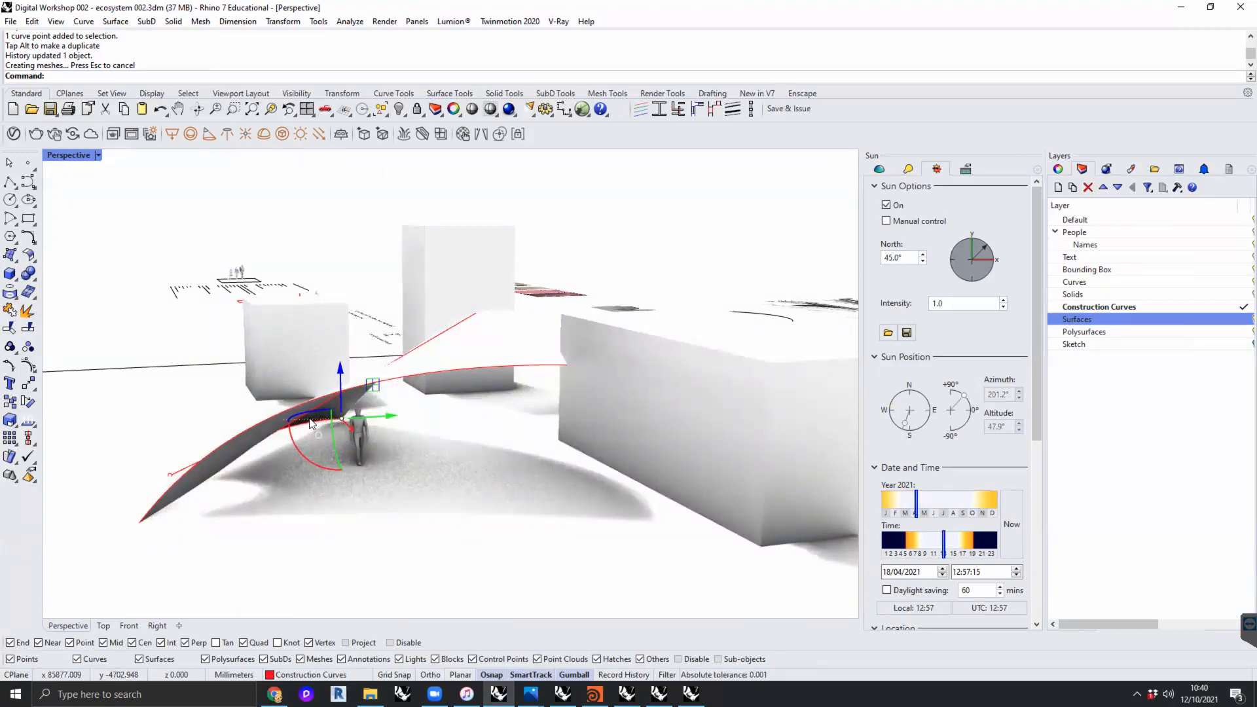
{"action": "scroll", "coordinate": [557, 338], "scroll_direction": "down", "scroll_amount": 5}
{"action": "right_click_drag", "start_coordinate": [557, 338], "coordinate": [502, 380]}
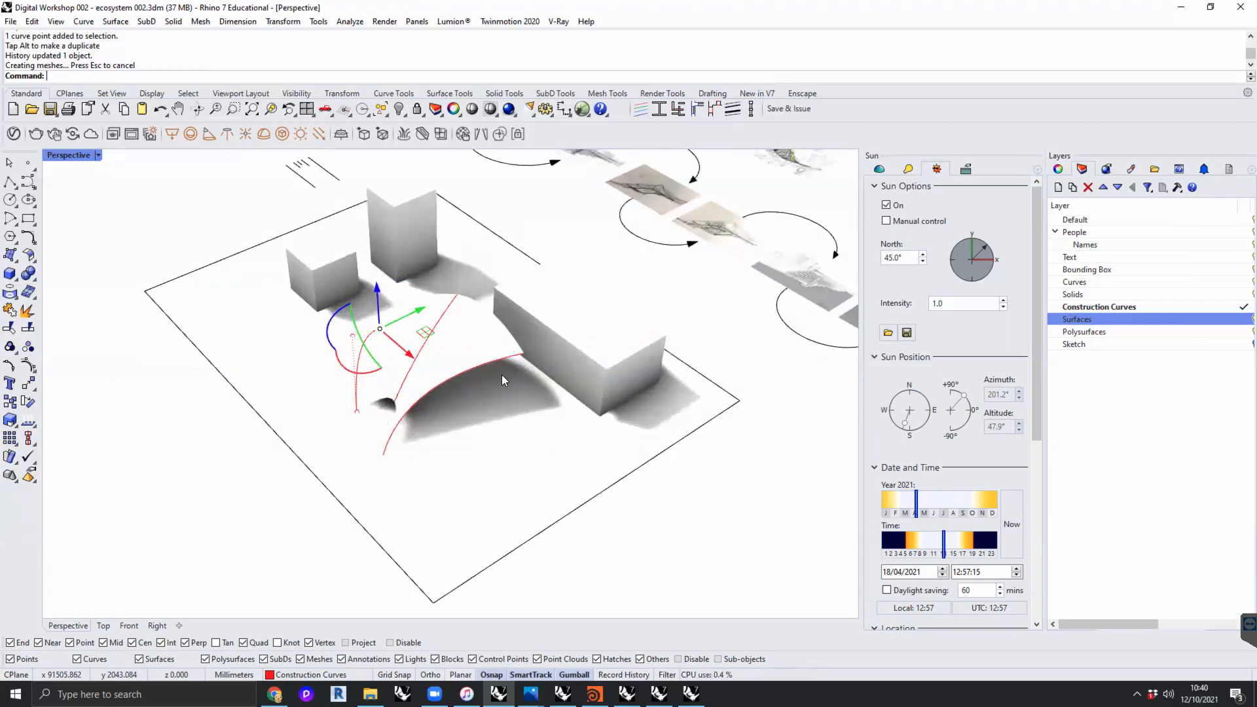
- Turn off the curve's control points and move the human figure so it stands clearly visible in the loft's shadow
{"action": "left_click", "coordinate": [98, 154]}
{"action": "key", "text": "Escape"}
{"action": "key", "text": "Escape"}
{"action": "key", "text": "Escape"}
{"action": "right_click_drag", "start_coordinate": [395, 308], "coordinate": [411, 377], "text": "shift"}
{"action": "scroll", "coordinate": [385, 384], "scroll_direction": "up", "scroll_amount": 2}
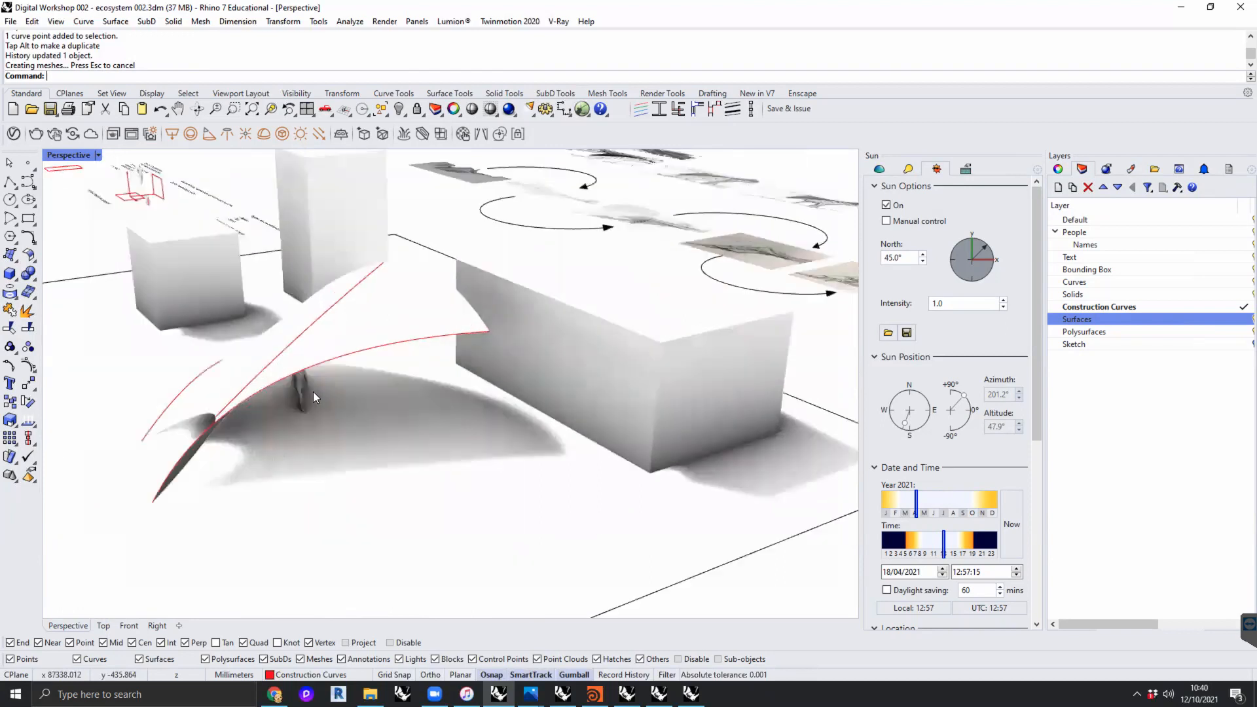
{"action": "left_click", "coordinate": [307, 393]}
{"action": "left_click_drag", "start_coordinate": [320, 404], "coordinate": [352, 423]}
{"action": "left_click", "coordinate": [764, 556]}
{"action": "right_click_drag", "start_coordinate": [397, 395], "coordinate": [418, 393], "text": "shift"}
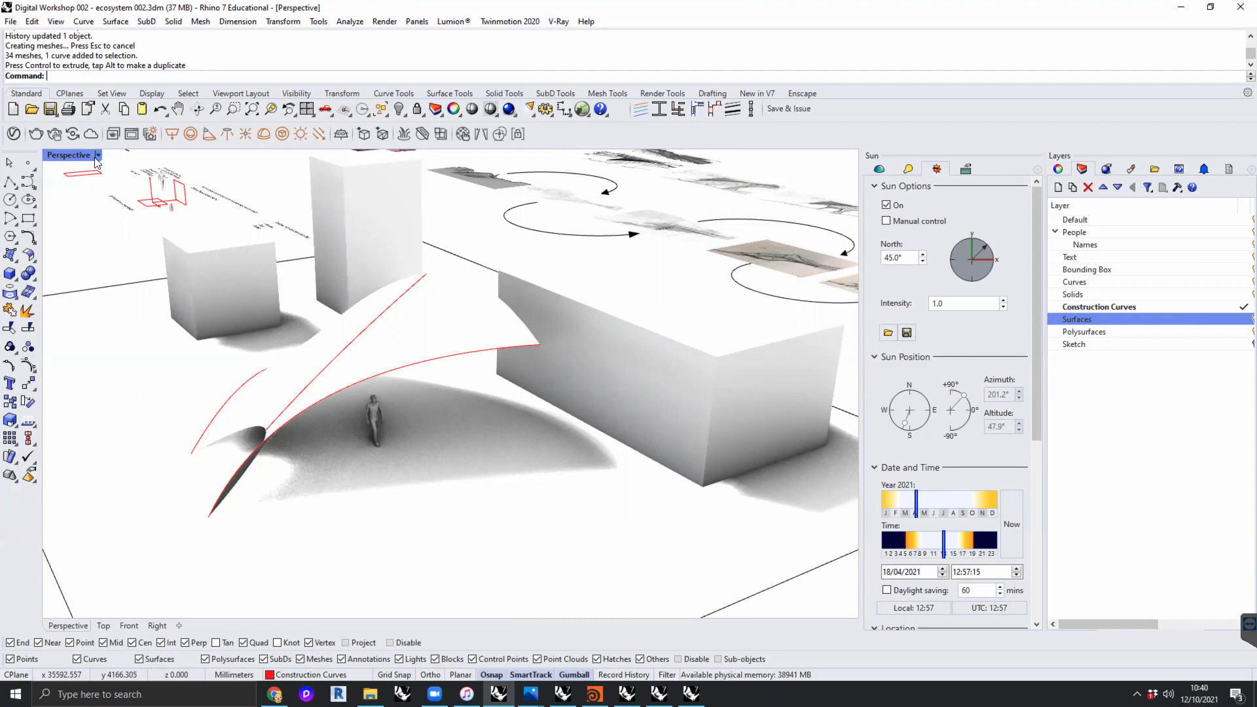
- Frame the loft and figure in the rendered perspective and save it as a named view called Sun Study
{"action": "right_click_drag", "start_coordinate": [456, 453], "coordinate": [405, 463]}
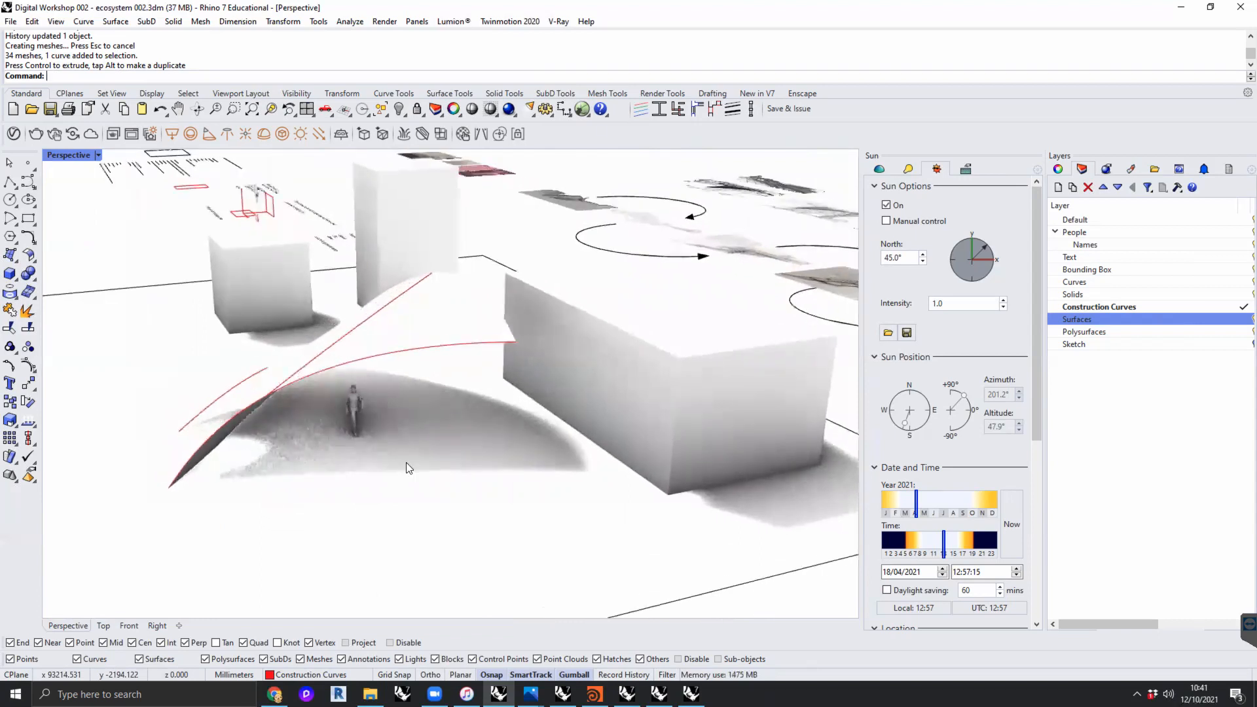
{"action": "left_click", "coordinate": [98, 155]}
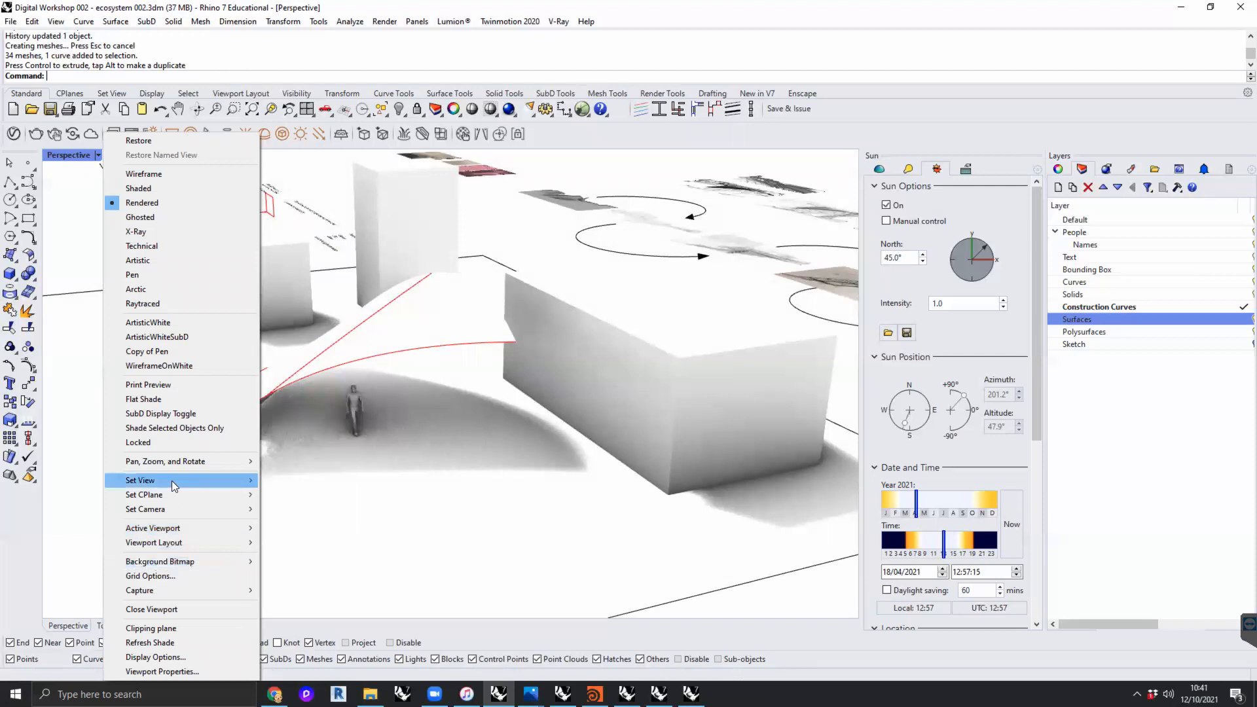
{"action": "mouse_move", "coordinate": [172, 481]}
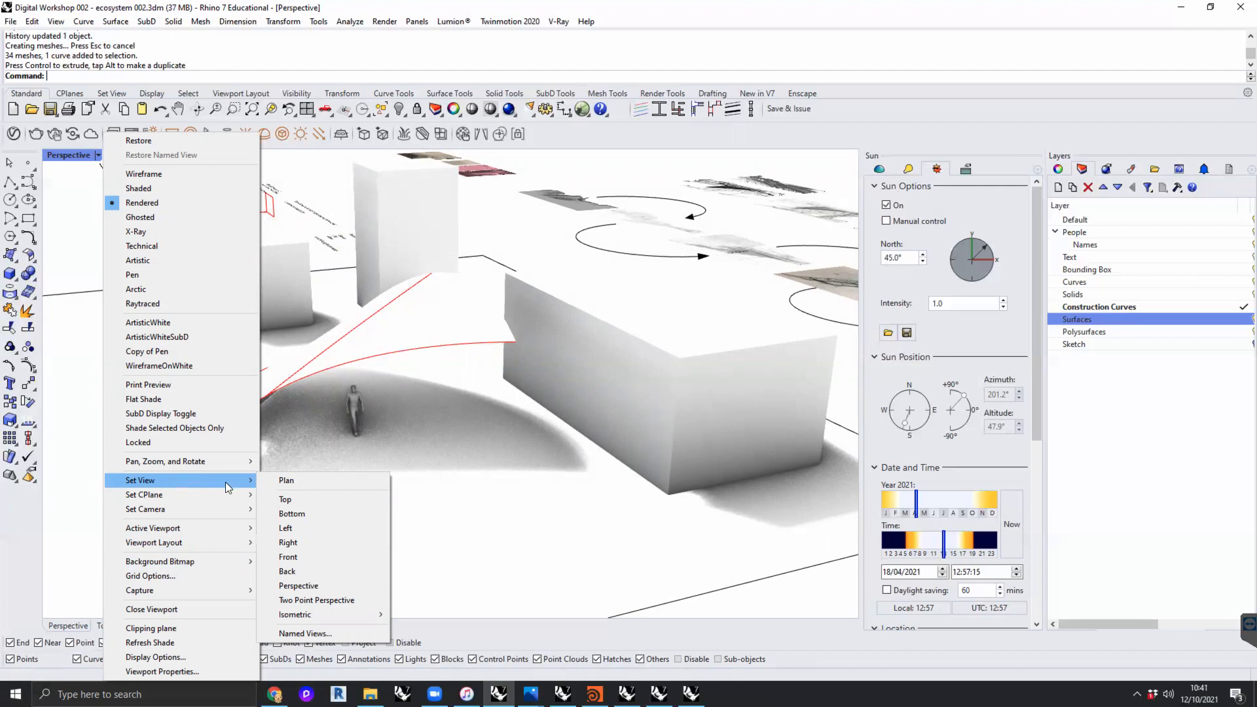
{"action": "left_click", "coordinate": [305, 633]}
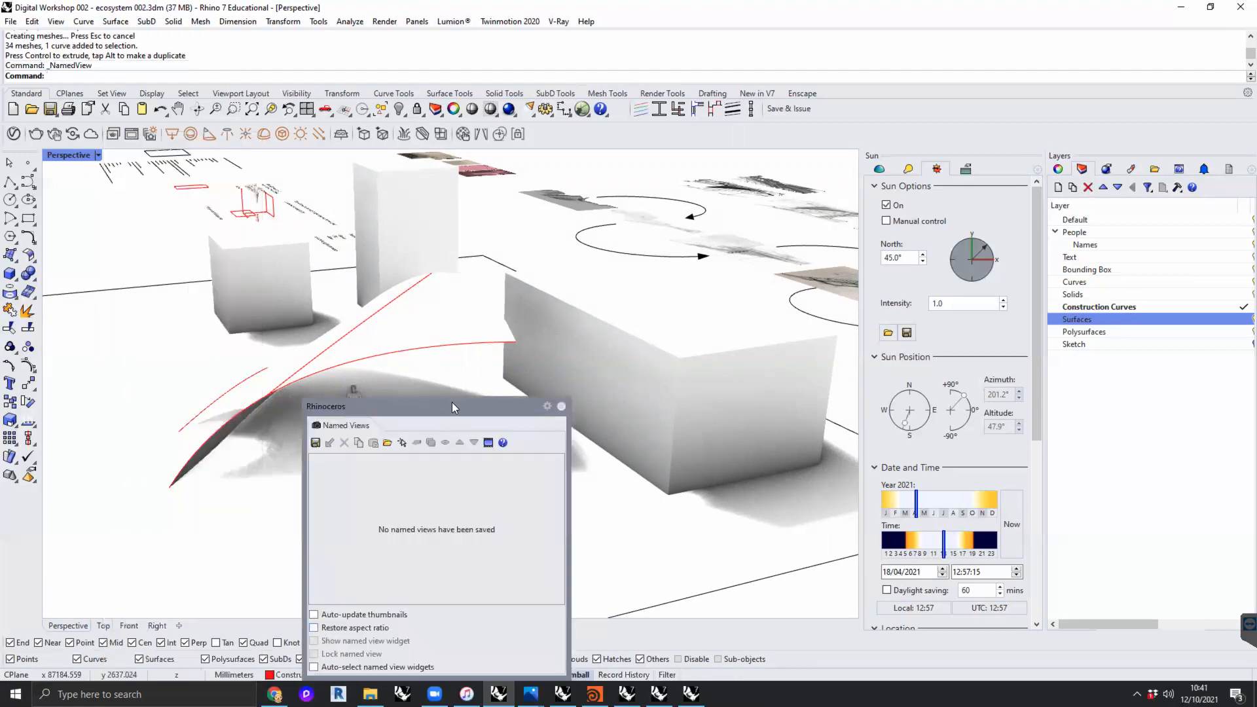
{"action": "left_click_drag", "start_coordinate": [450, 404], "coordinate": [649, 283]}
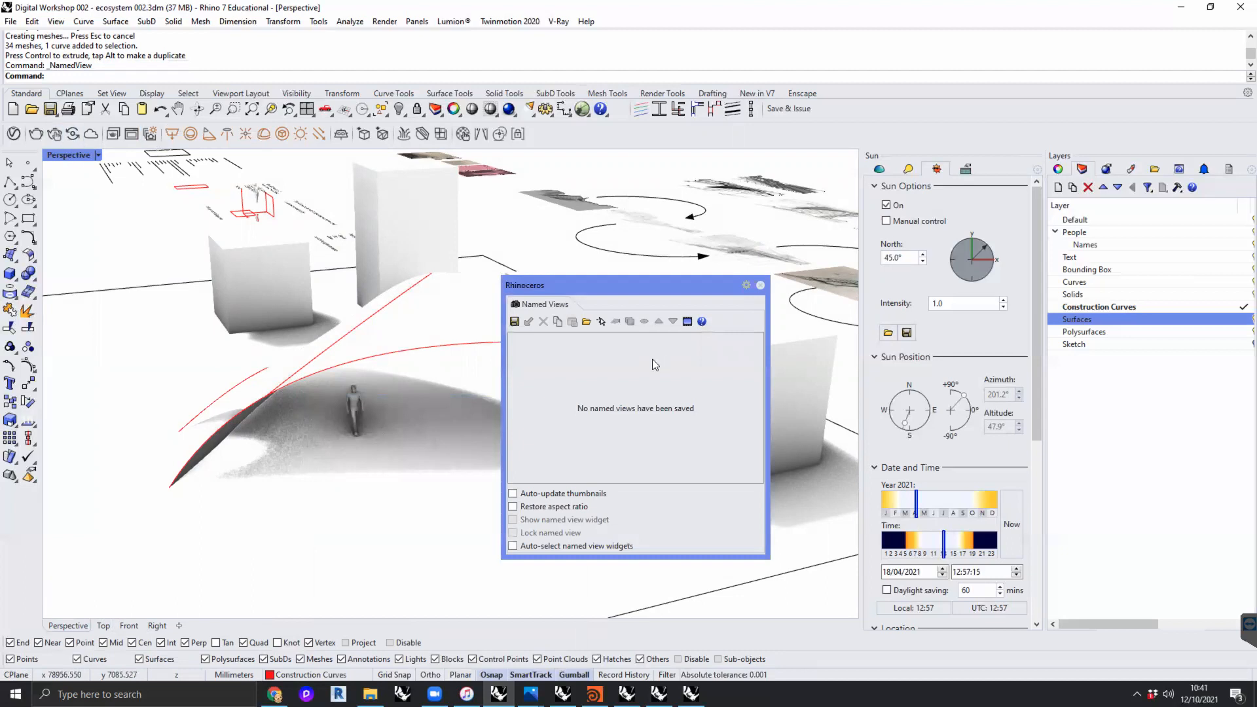
{"action": "left_click_drag", "start_coordinate": [632, 286], "coordinate": [656, 277]}
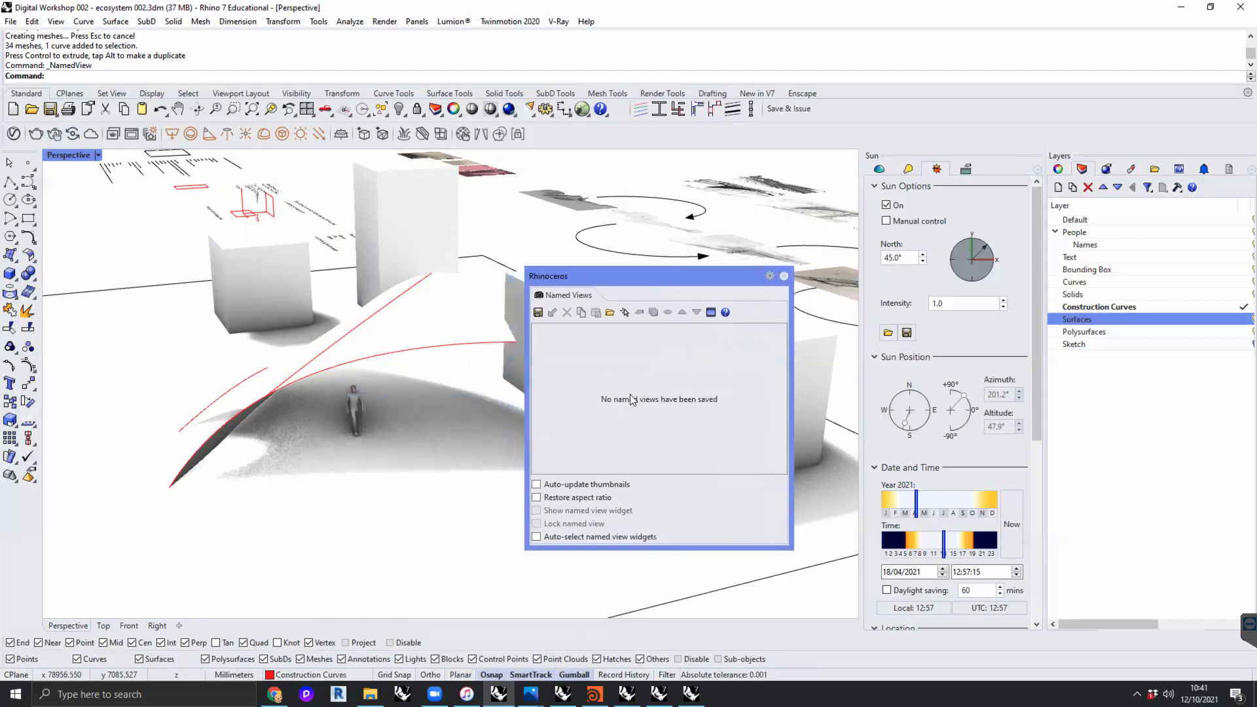
{"action": "left_click", "coordinate": [538, 311]}
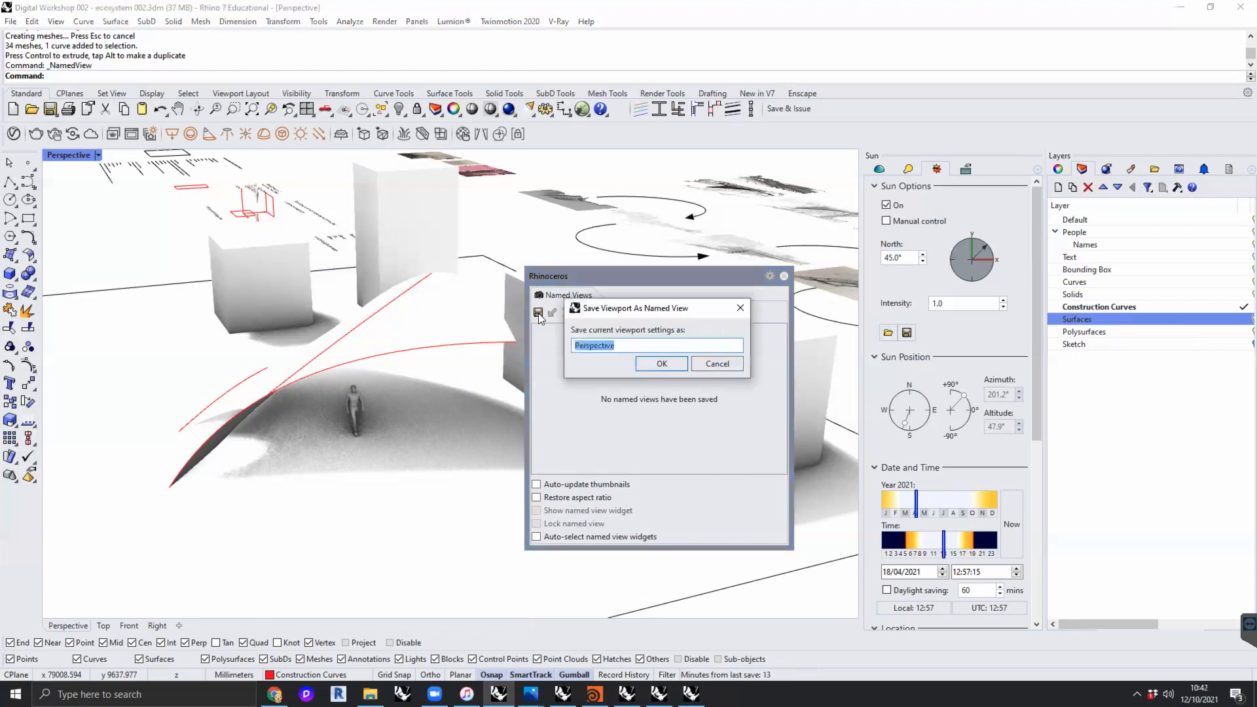
{"action": "type", "text": "Sun Study"}
{"action": "left_click", "coordinate": [670, 364]}
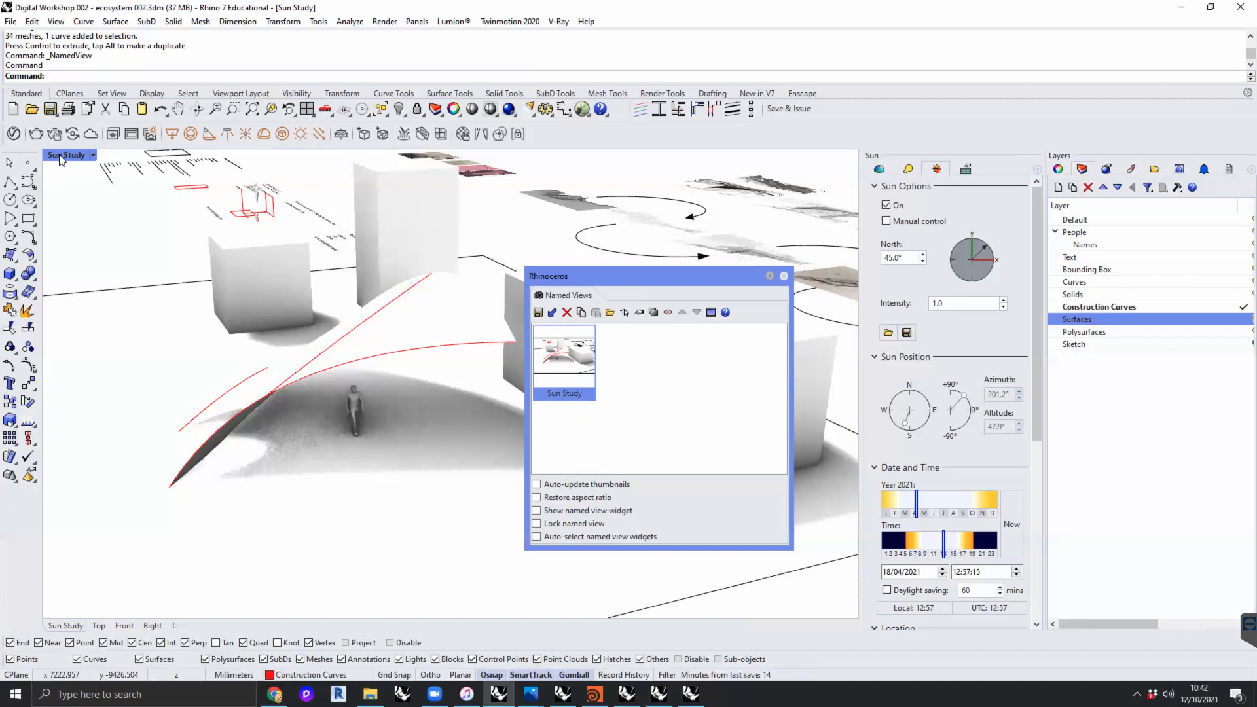
- Orbit away from the saved angle, restore the Sun Study named view, and close the named views list
{"action": "left_click", "coordinate": [93, 155]}
{"action": "left_click", "coordinate": [94, 155]}
{"action": "mouse_move", "coordinate": [185, 313]}
{"action": "right_mouse_down"}
{"action": "mouse_move", "coordinate": [306, 292]}
{"action": "mouse_move", "coordinate": [138, 272]}
{"action": "mouse_move", "coordinate": [269, 326]}
{"action": "mouse_move", "coordinate": [196, 322]}
{"action": "mouse_move", "coordinate": [342, 301]}
{"action": "mouse_move", "coordinate": [243, 264]}
{"action": "mouse_move", "coordinate": [300, 265]}
{"action": "mouse_move", "coordinate": [164, 216]}
{"action": "right_mouse_up"}
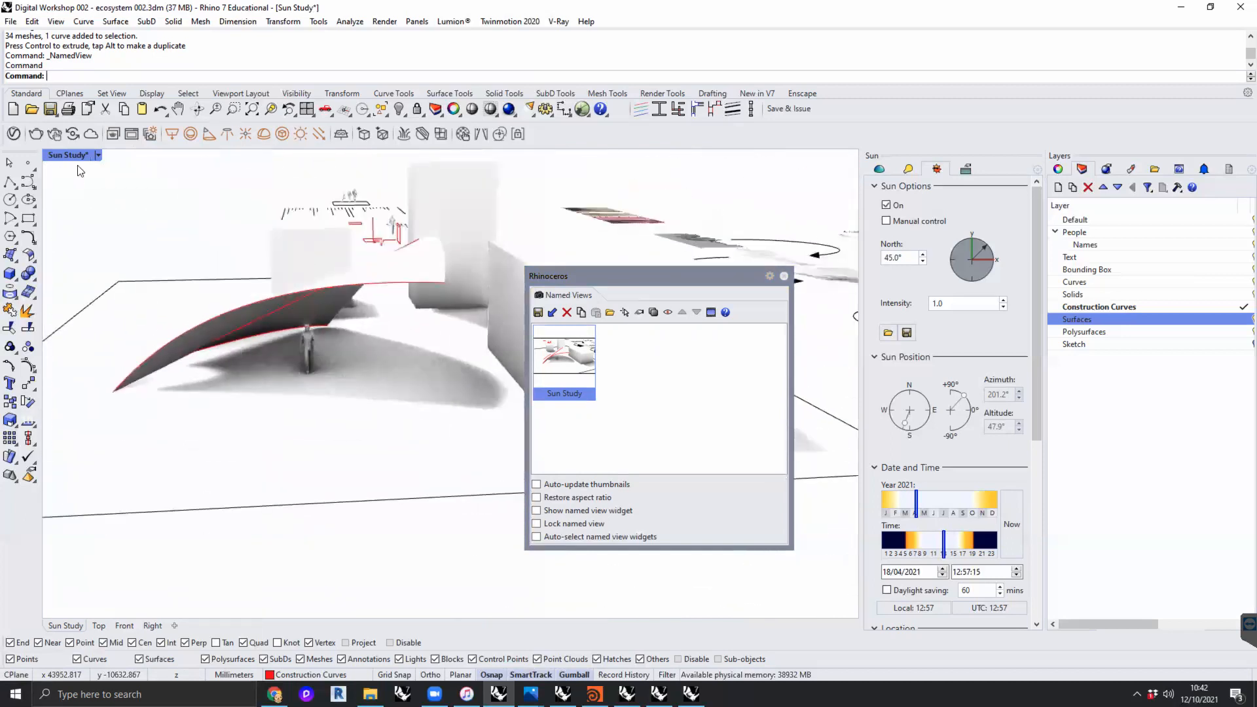
{"action": "left_click", "coordinate": [98, 156]}
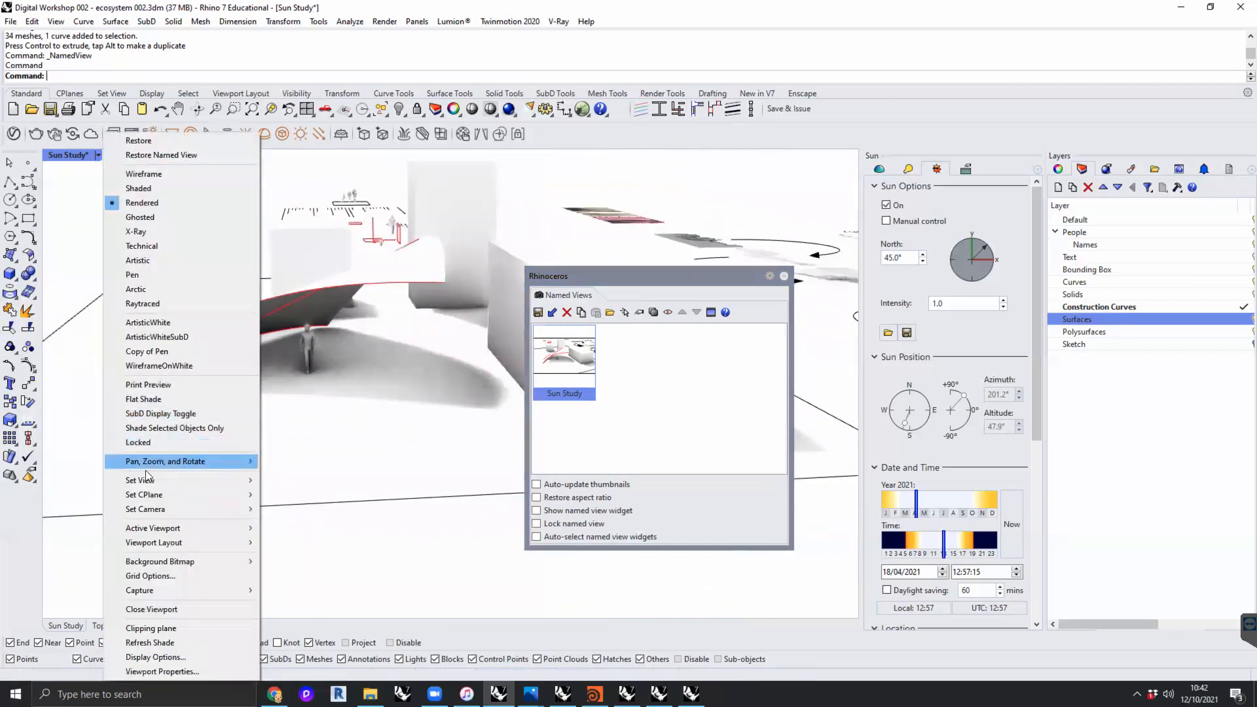
{"action": "mouse_move", "coordinate": [154, 481]}
{"action": "left_click", "coordinate": [313, 651]}
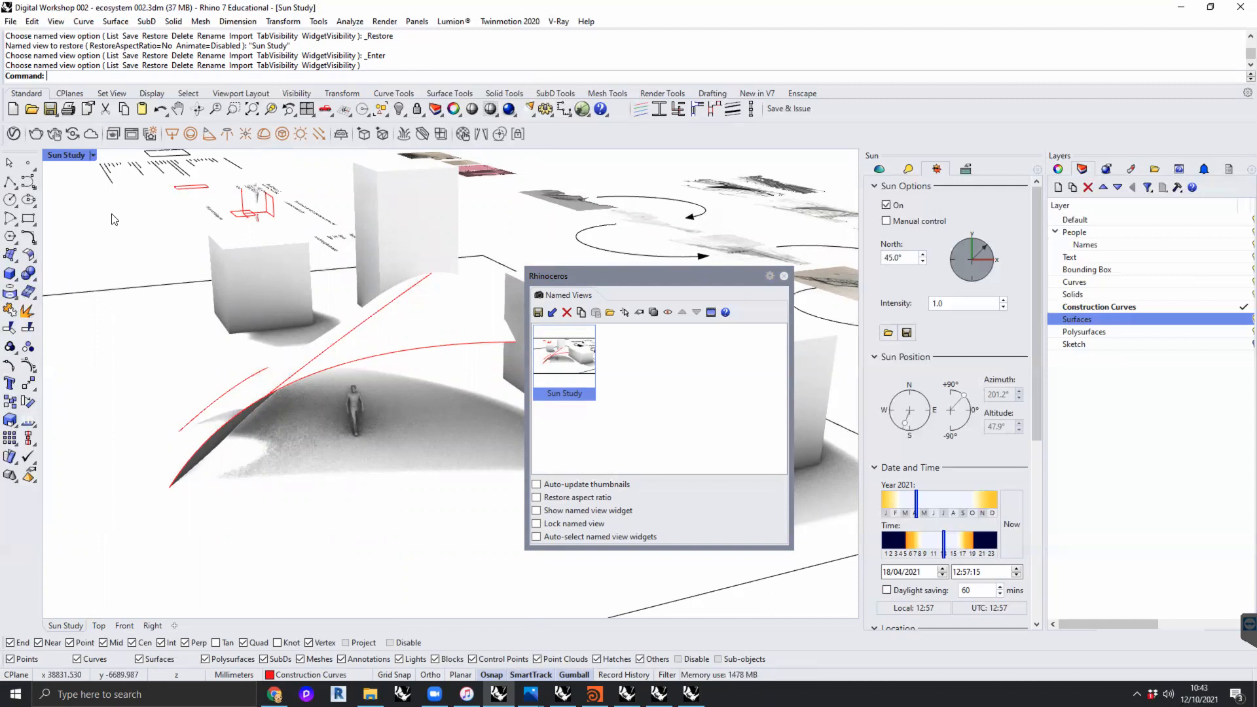
{"action": "left_click", "coordinate": [785, 276]}
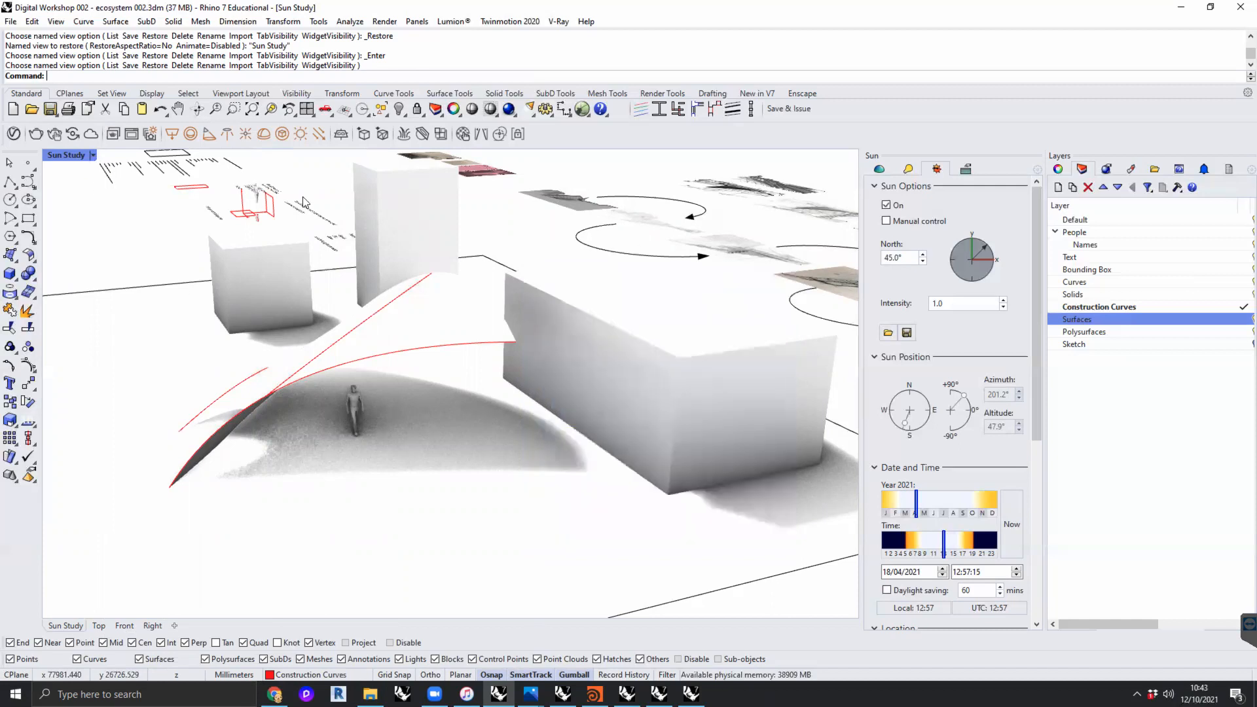
- Set the sun's date to 21/06/2021 and its time of day to 06:57:15 for the Sun Study view
{"action": "left_click_drag", "start_coordinate": [944, 543], "coordinate": [914, 548]}
{"action": "mouse_move", "coordinate": [917, 542]}
{"action": "left_mouse_down"}
{"action": "mouse_move", "coordinate": [976, 548]}
{"action": "mouse_move", "coordinate": [922, 552]}
{"action": "left_mouse_up"}
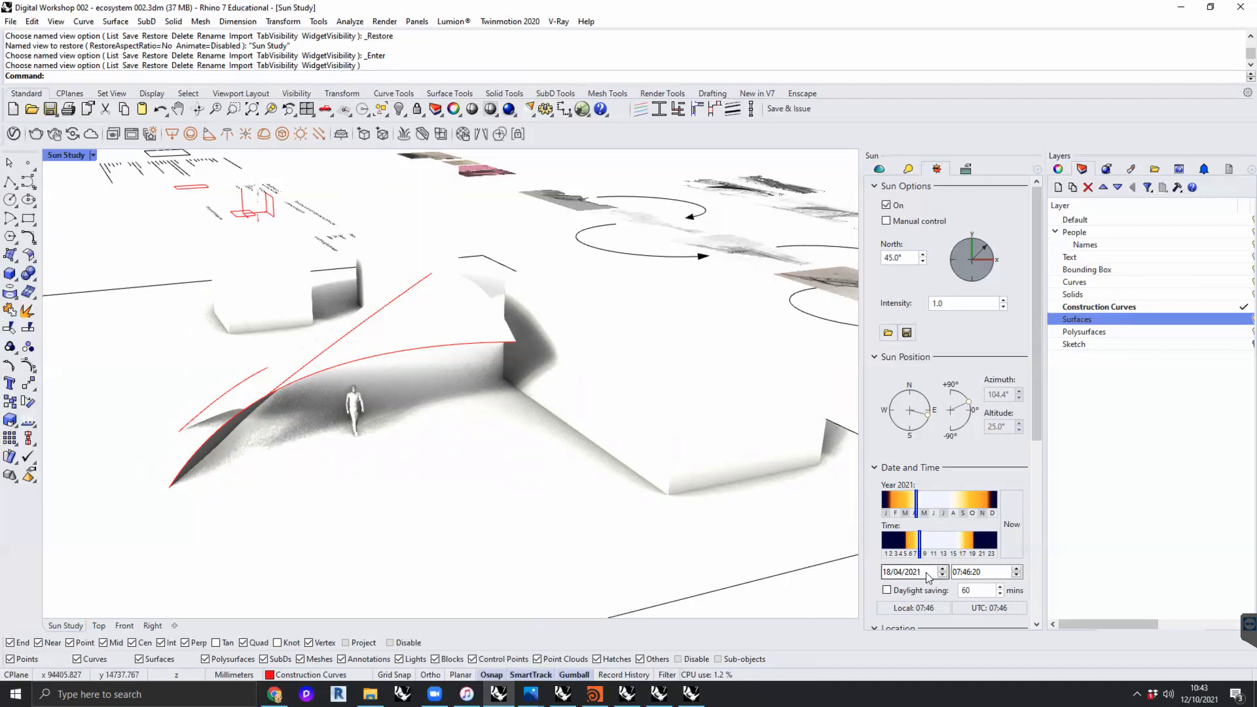
{"action": "left_click", "coordinate": [888, 573]}
{"action": "key", "text": "Up"}
{"action": "key", "text": "Up"}
{"action": "key", "text": "Up"}
{"action": "key", "text": "Right"}
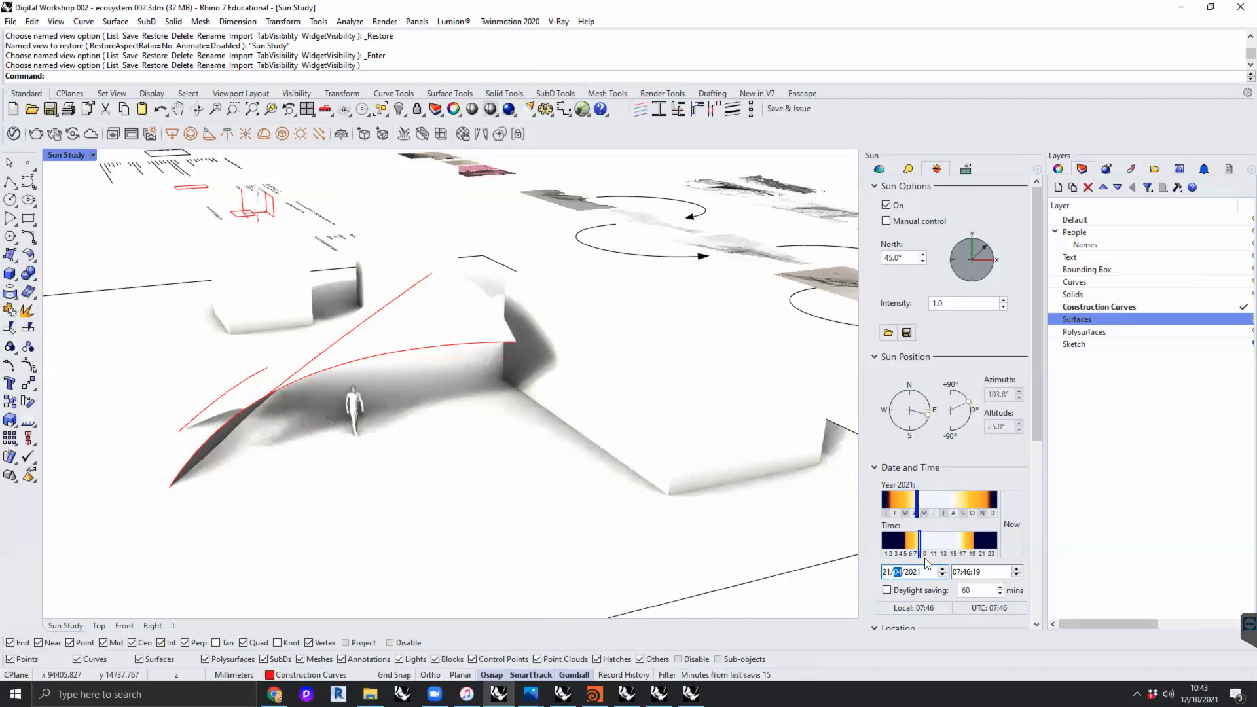
{"action": "key", "text": "Up"}
{"action": "key", "text": "Up"}
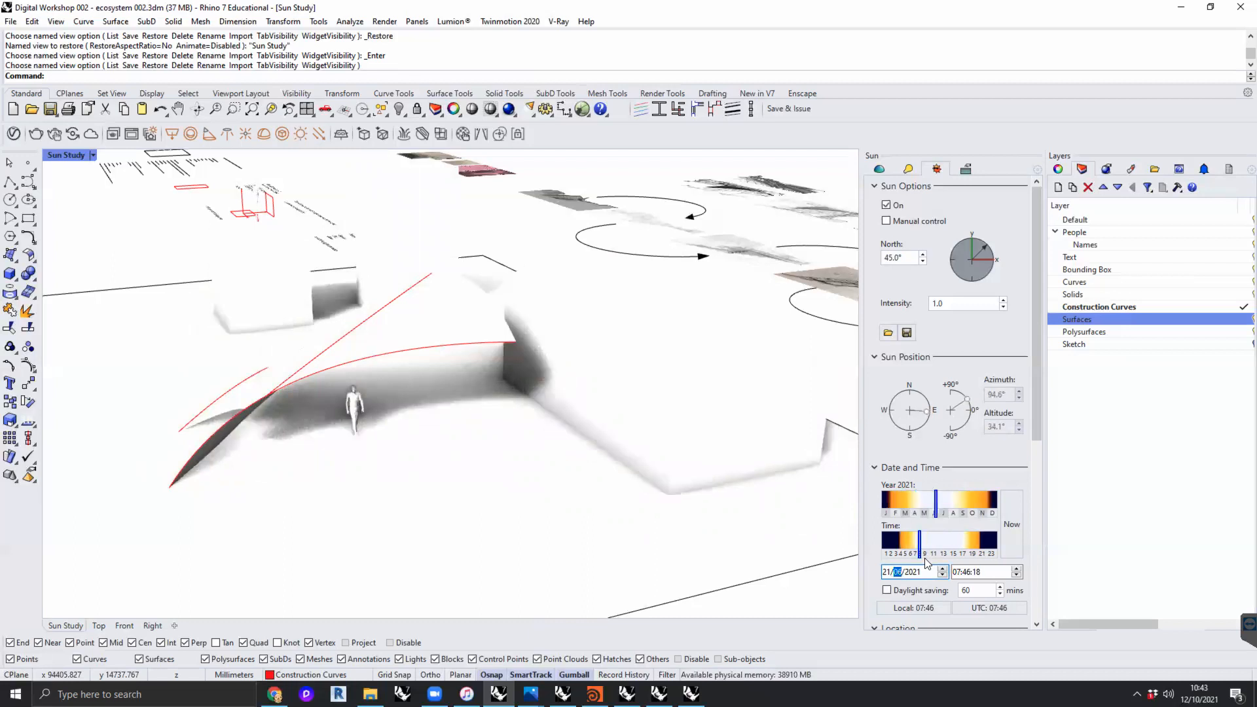
{"action": "left_click", "coordinate": [928, 544]}
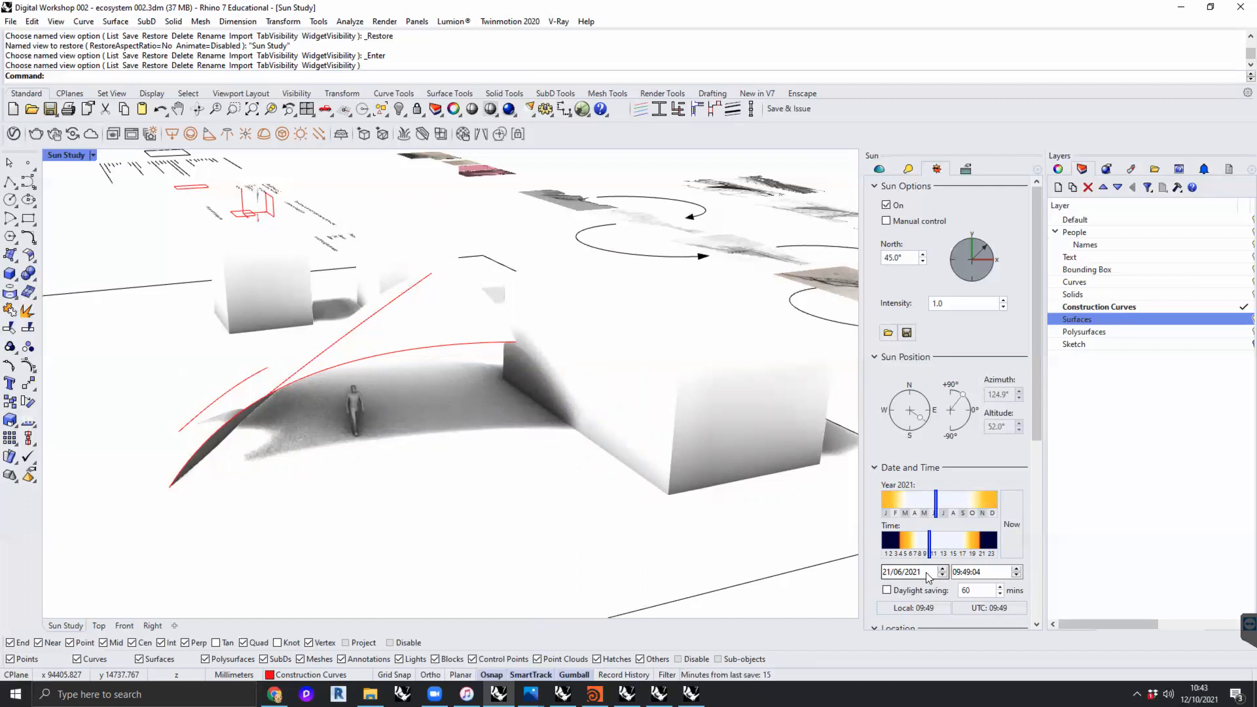
{"action": "mouse_move", "coordinate": [929, 541]}
{"action": "left_mouse_down"}
{"action": "mouse_move", "coordinate": [943, 543]}
{"action": "mouse_move", "coordinate": [917, 544]}
{"action": "left_mouse_up"}
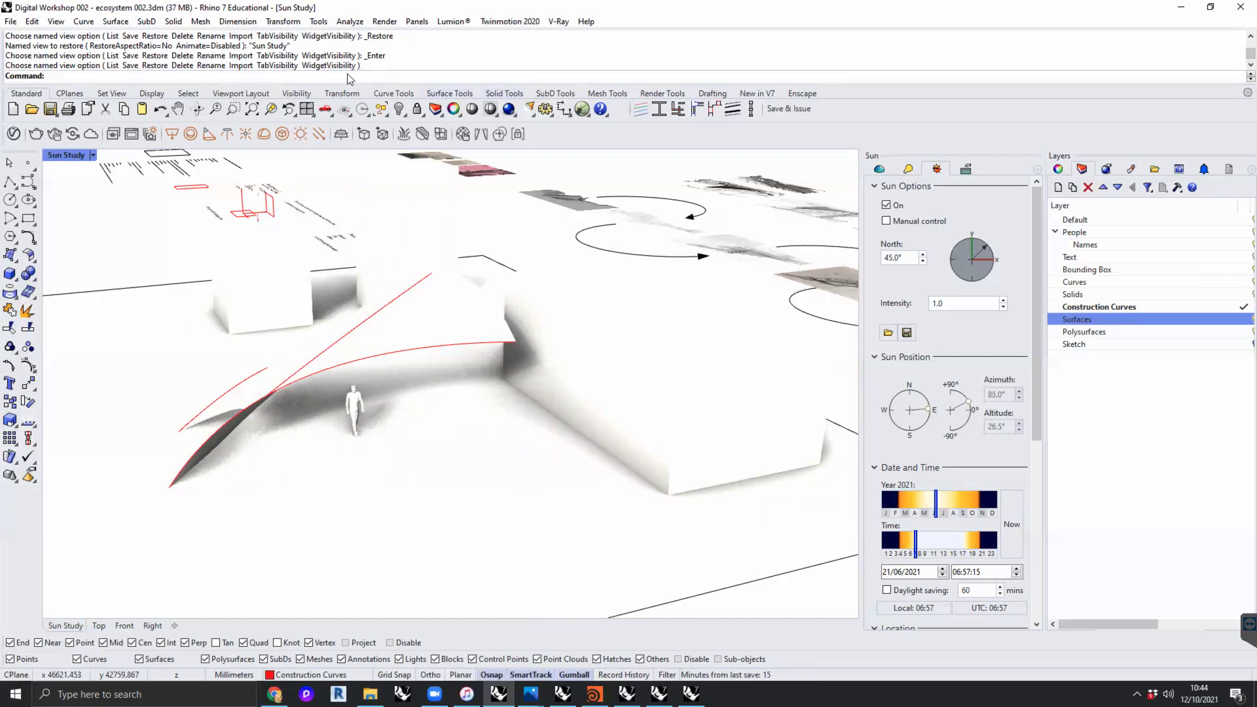
- Run -ViewCaptureToFile for the Sun Study view and set the capture size to 2500 pixels wide by 1500 pixels high
{"action": "type", "text": "ViewCaptureToFile"}
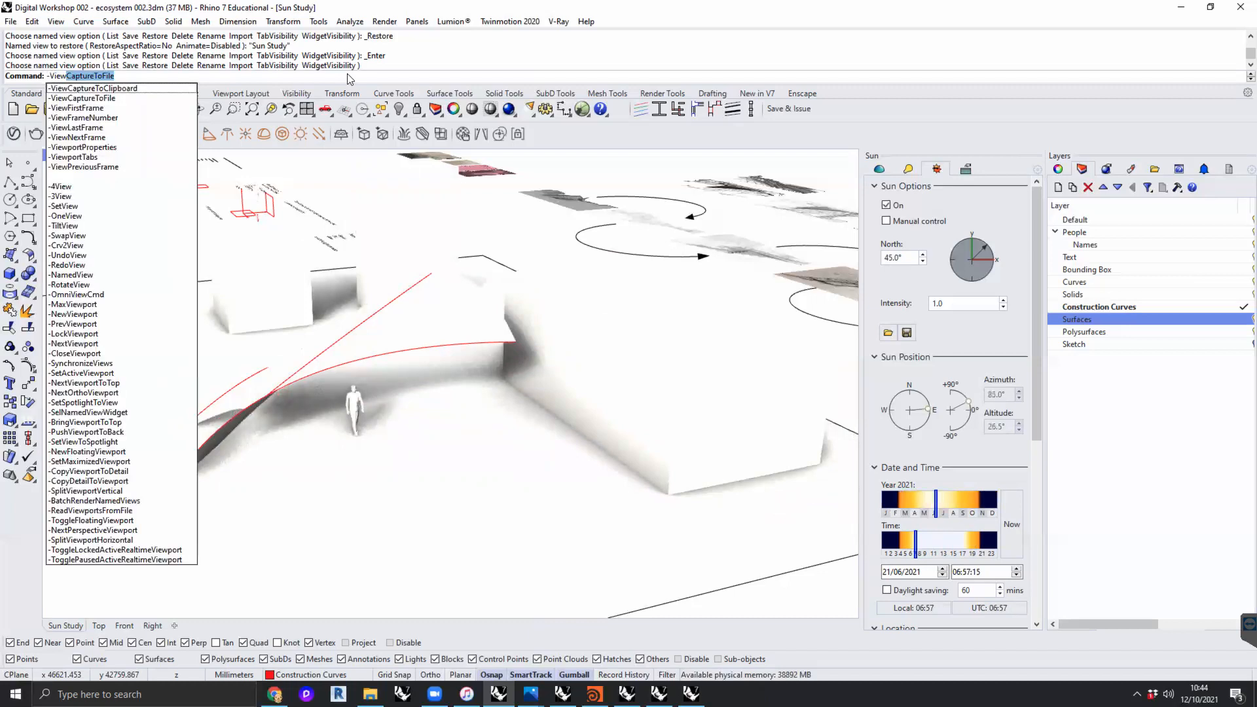
{"action": "key", "text": "Down"}
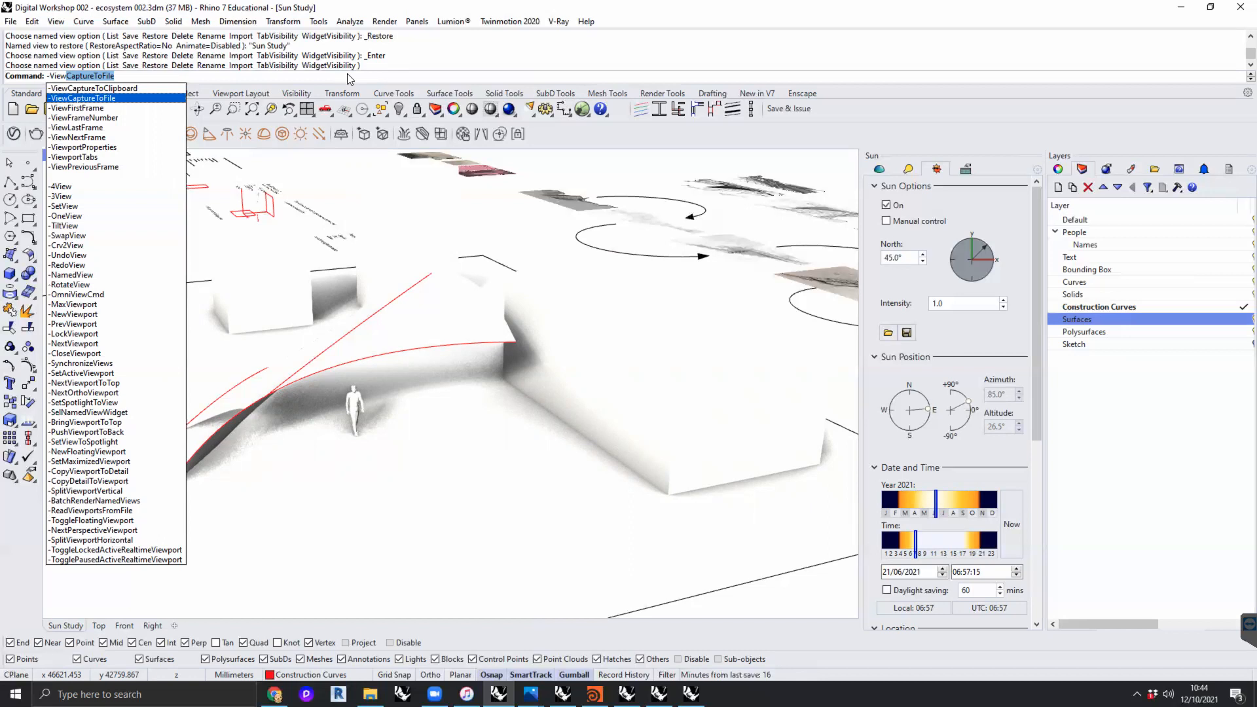
{"action": "key", "text": "Return"}
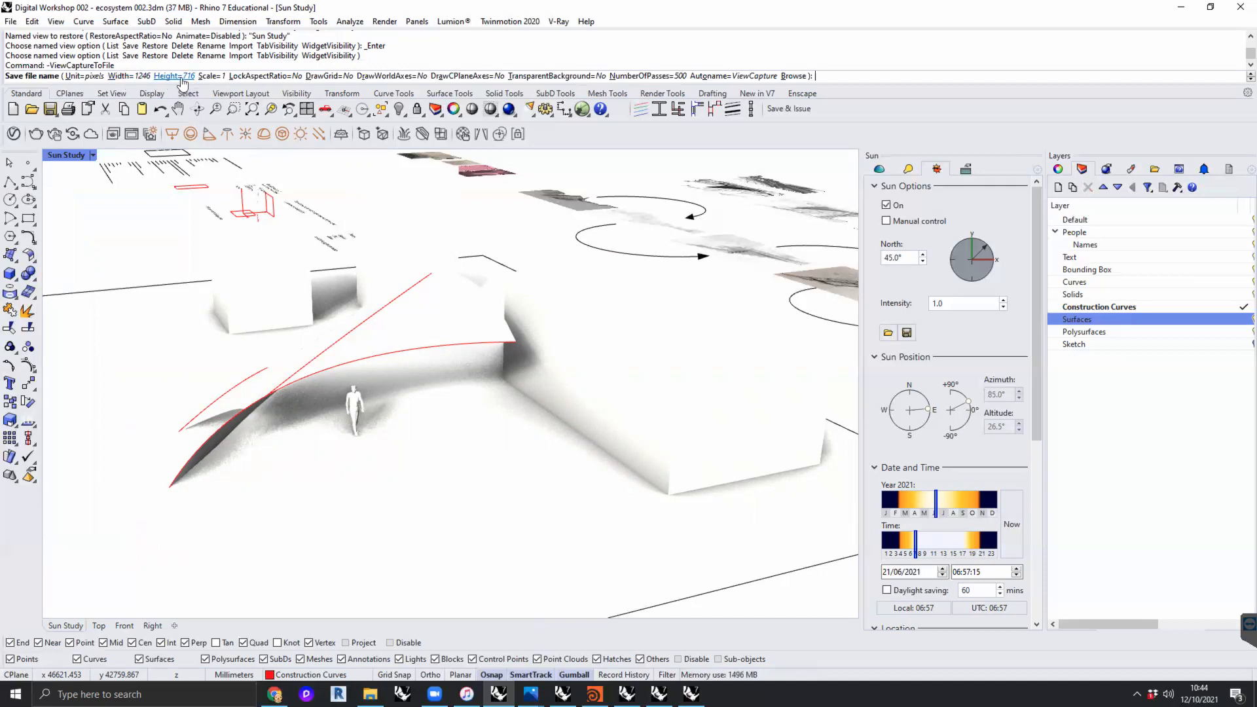
{"action": "left_click", "coordinate": [131, 76]}
{"action": "type", "text": "2500"}
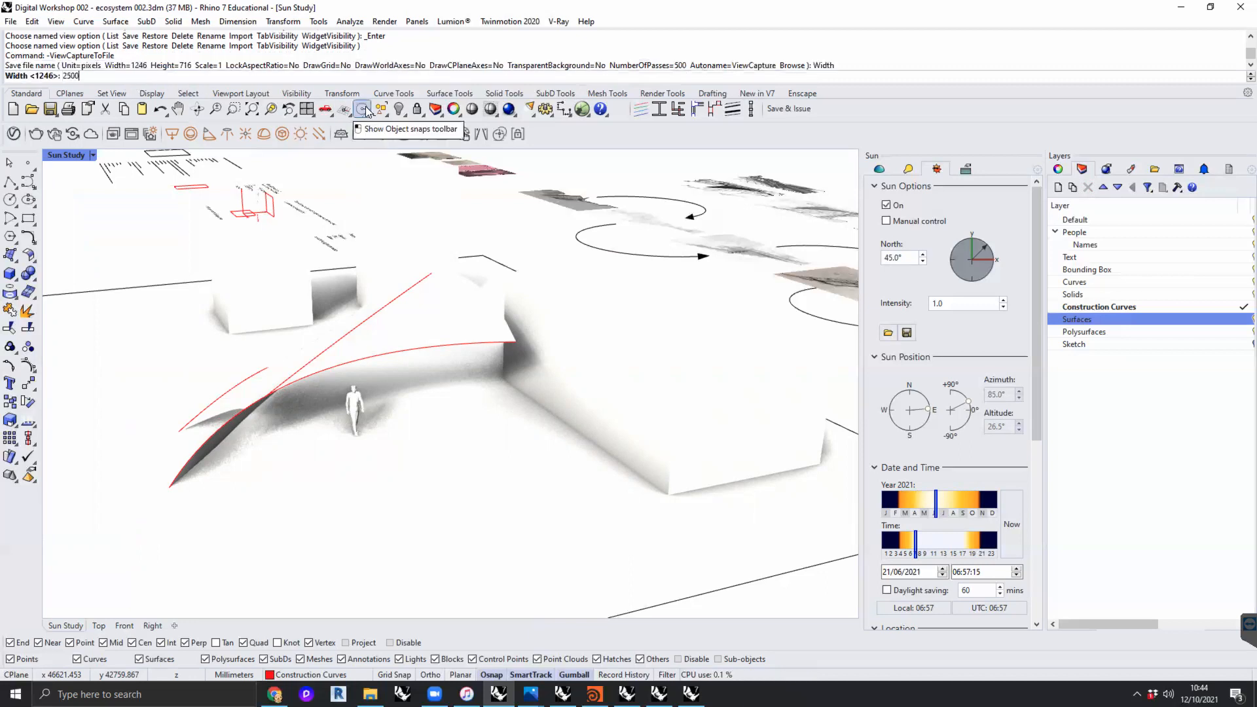
{"action": "key", "text": "Return"}
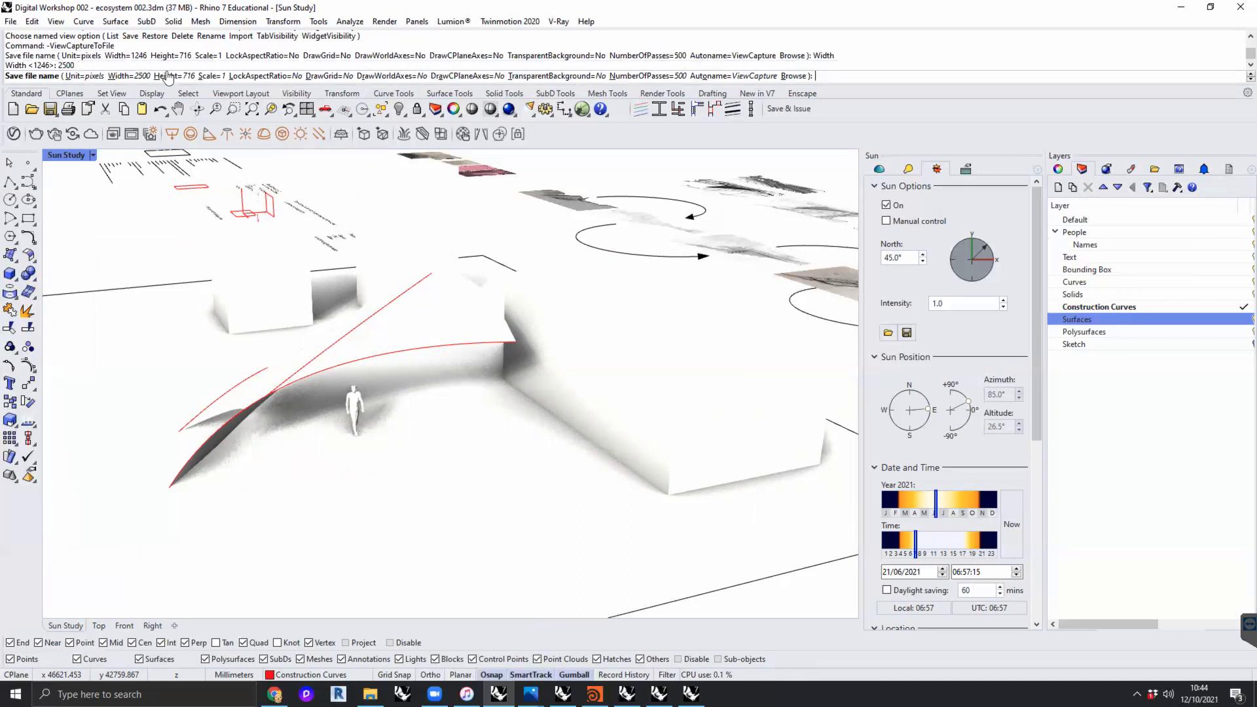
{"action": "left_click", "coordinate": [171, 76]}
{"action": "type", "text": "1500"}
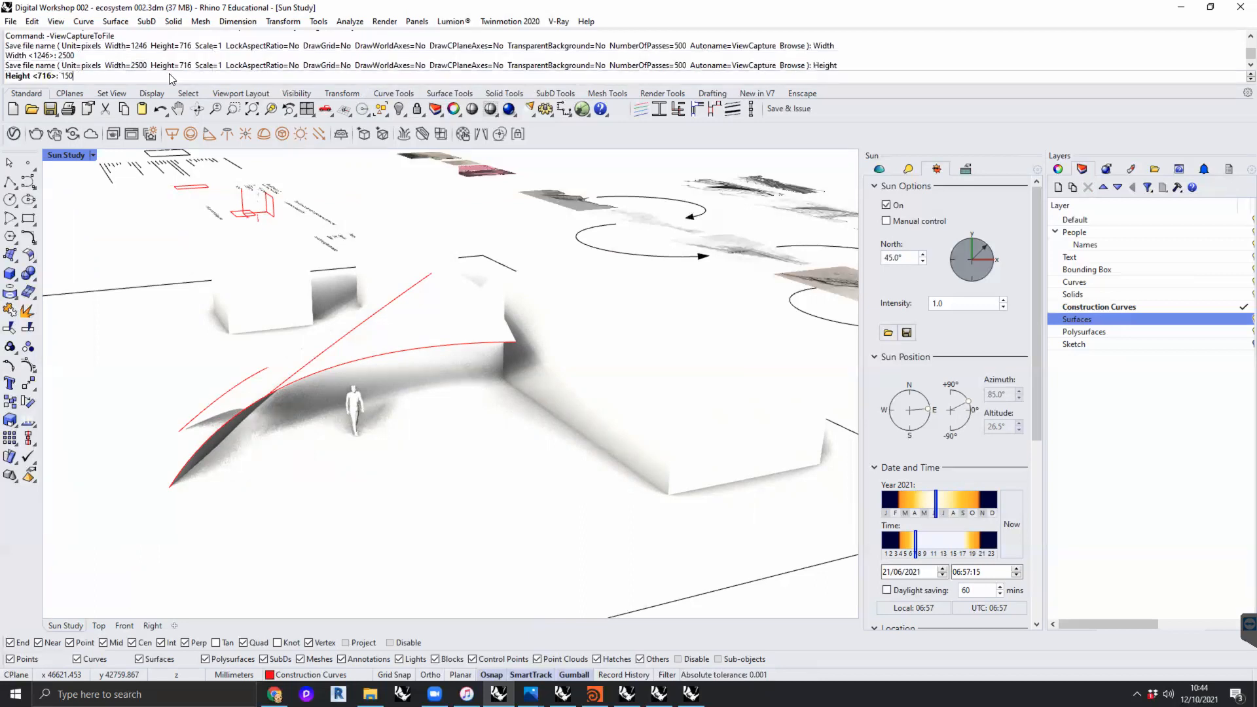
{"action": "key", "text": "Return"}
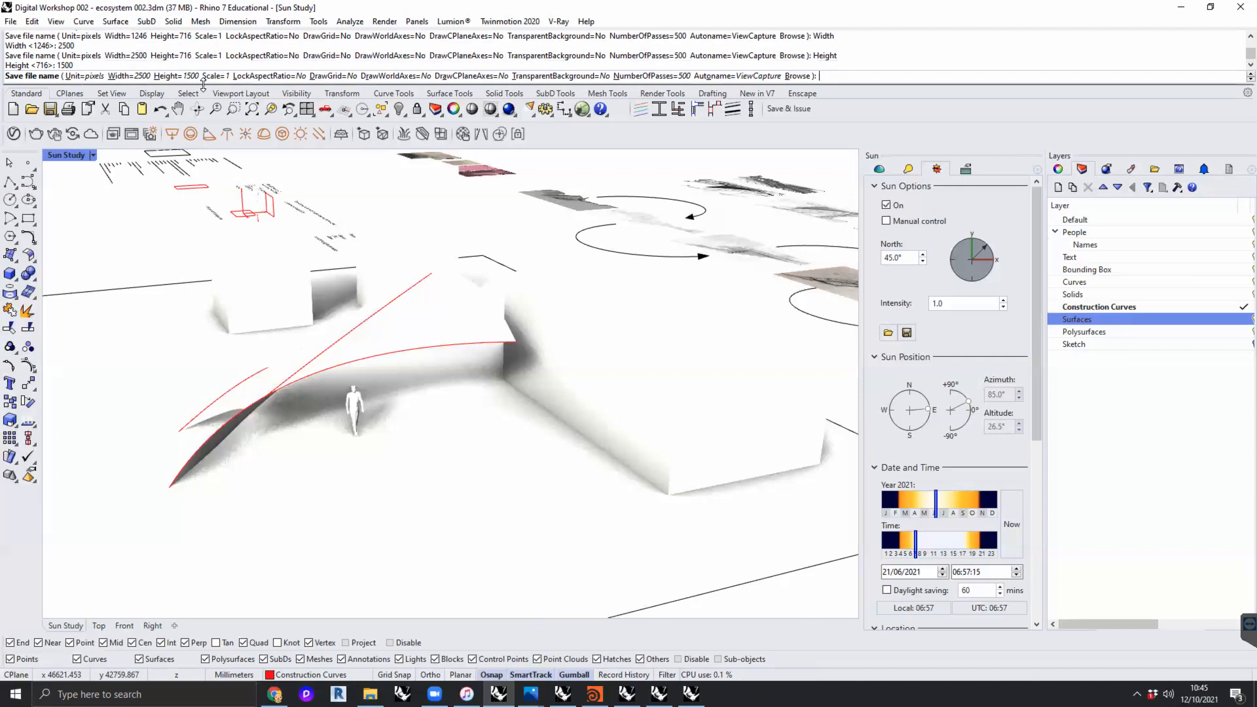
{"action": "key", "text": "Escape"}
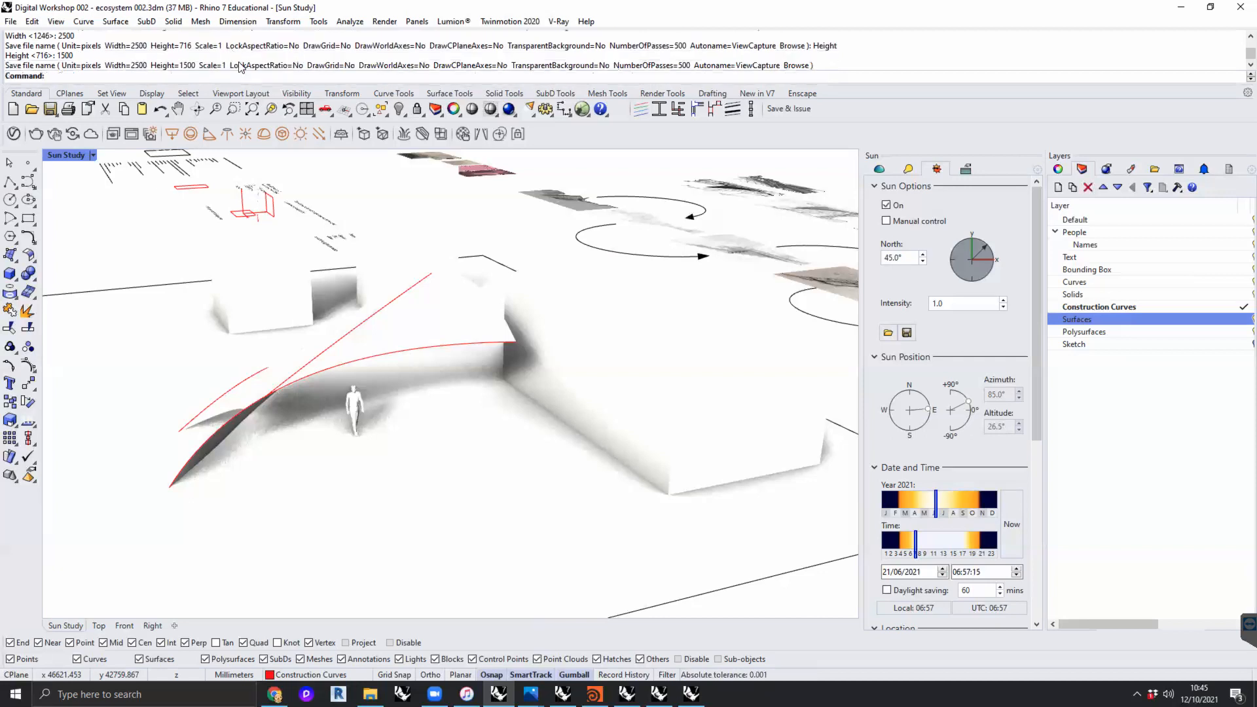
- Run -ViewCaptureToFile again and browse to the Teaching > _DS1 2021-22 > 008 Week 4 folder as the save location
{"action": "type", "text": "-ViewCaptureToFile"}
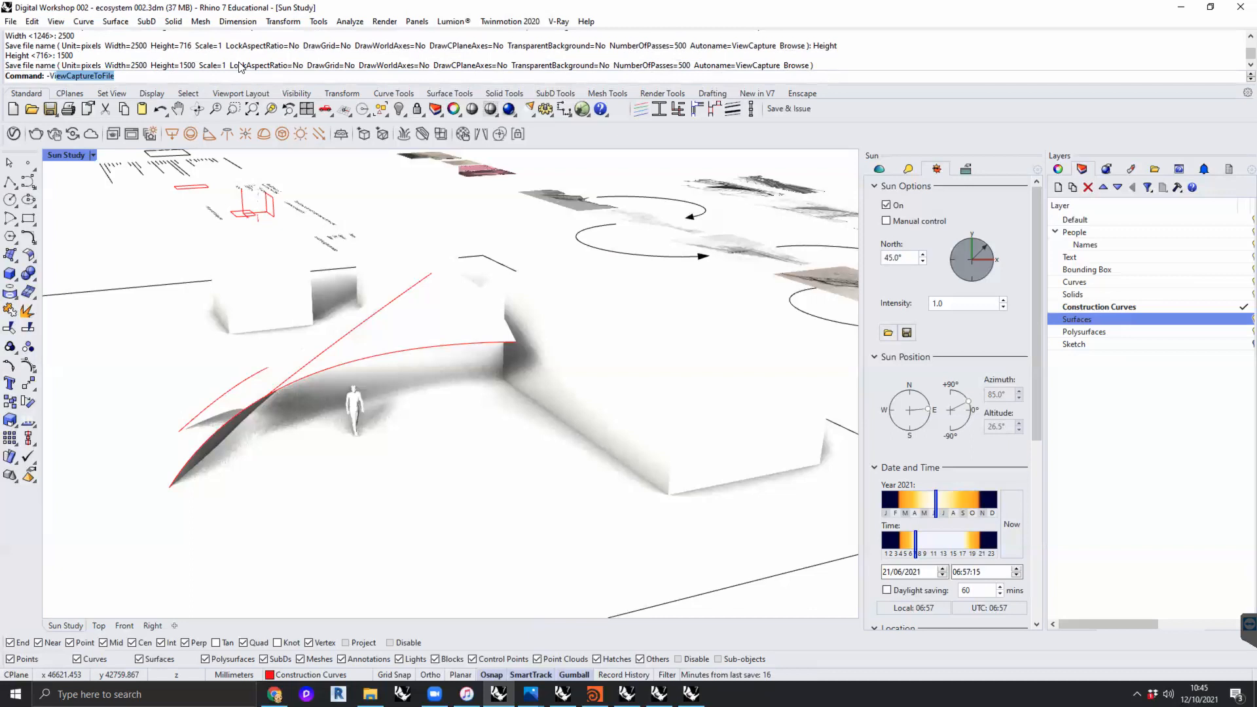
{"action": "key", "text": "Down"}
{"action": "key", "text": "Down"}
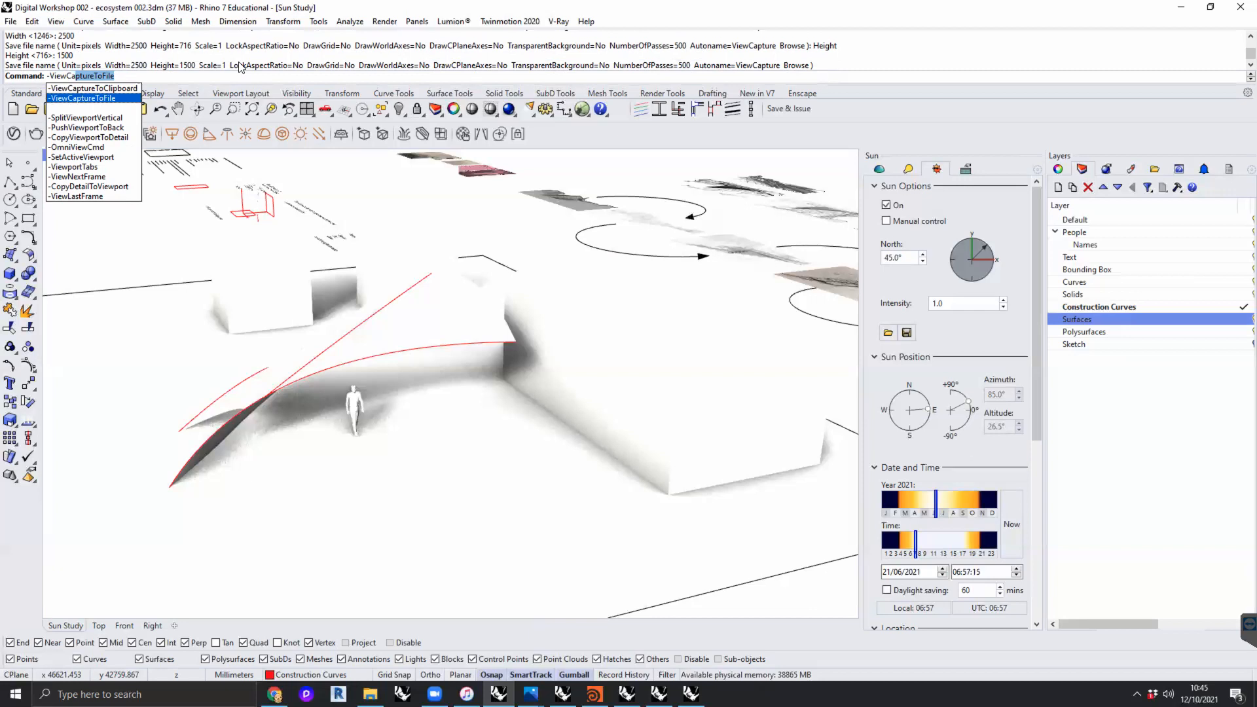
{"action": "key", "text": "Return"}
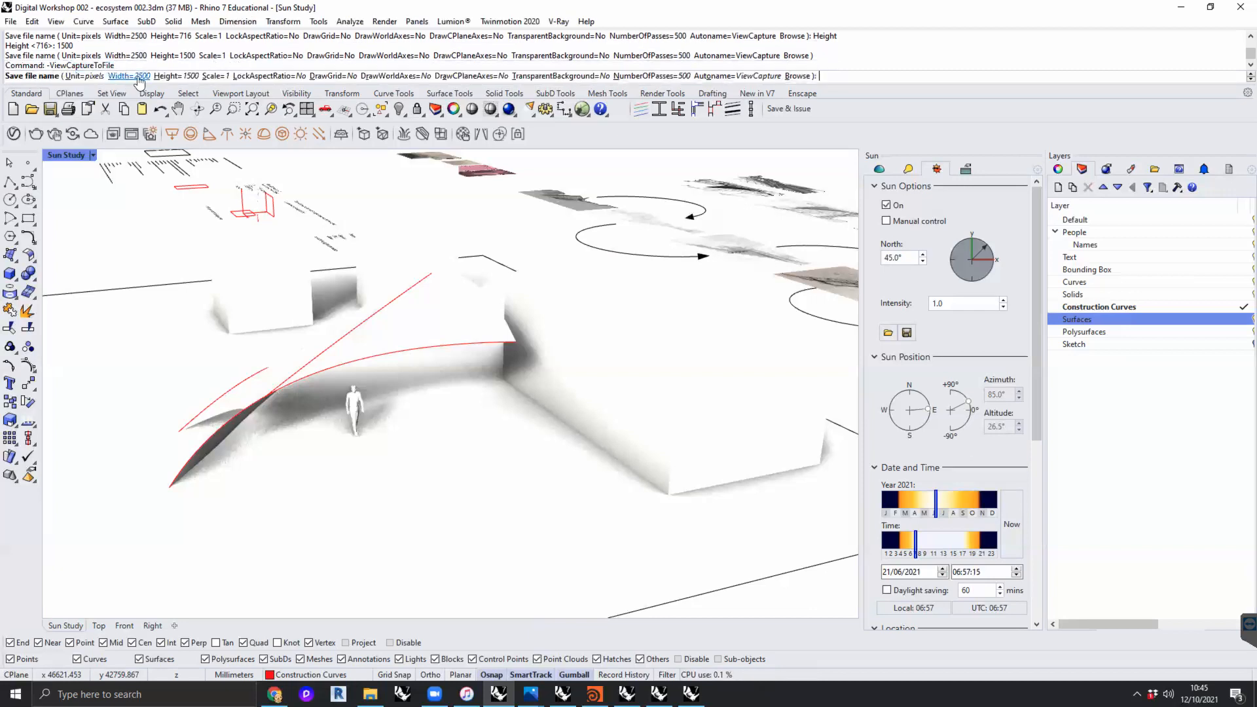
{"action": "left_click", "coordinate": [798, 76]}
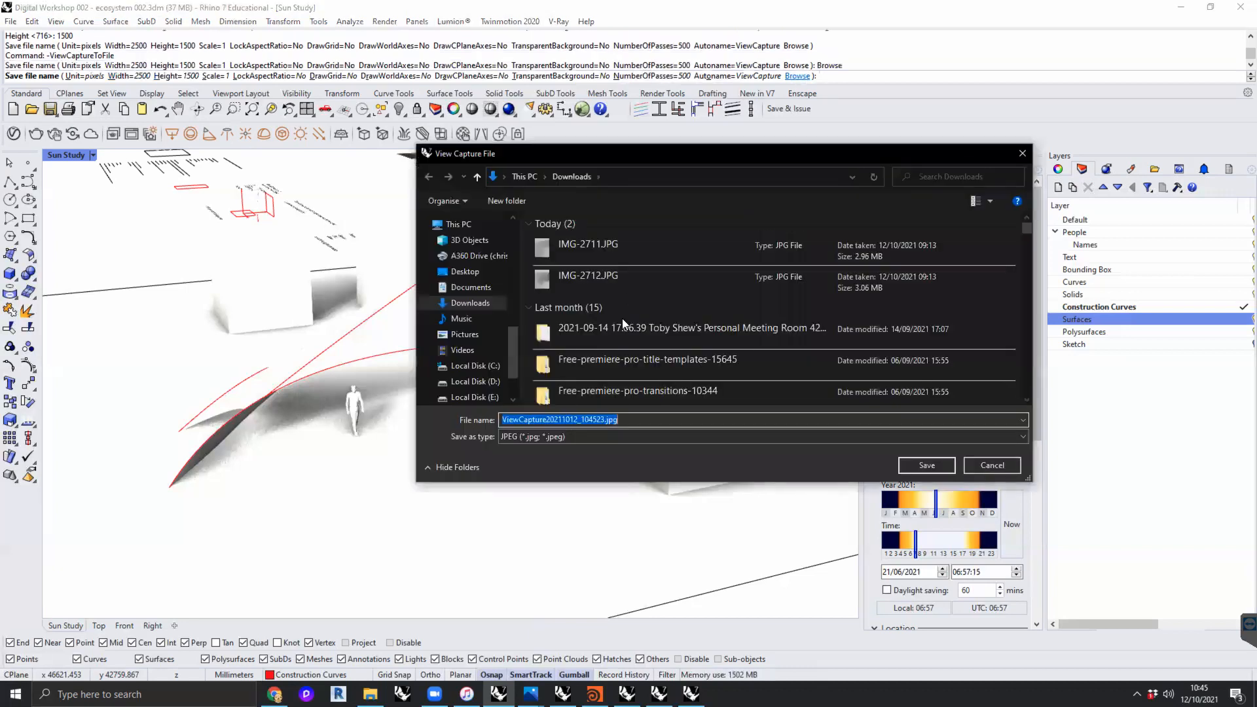
{"action": "scroll", "coordinate": [478, 271], "scroll_direction": "up", "scroll_amount": 3}
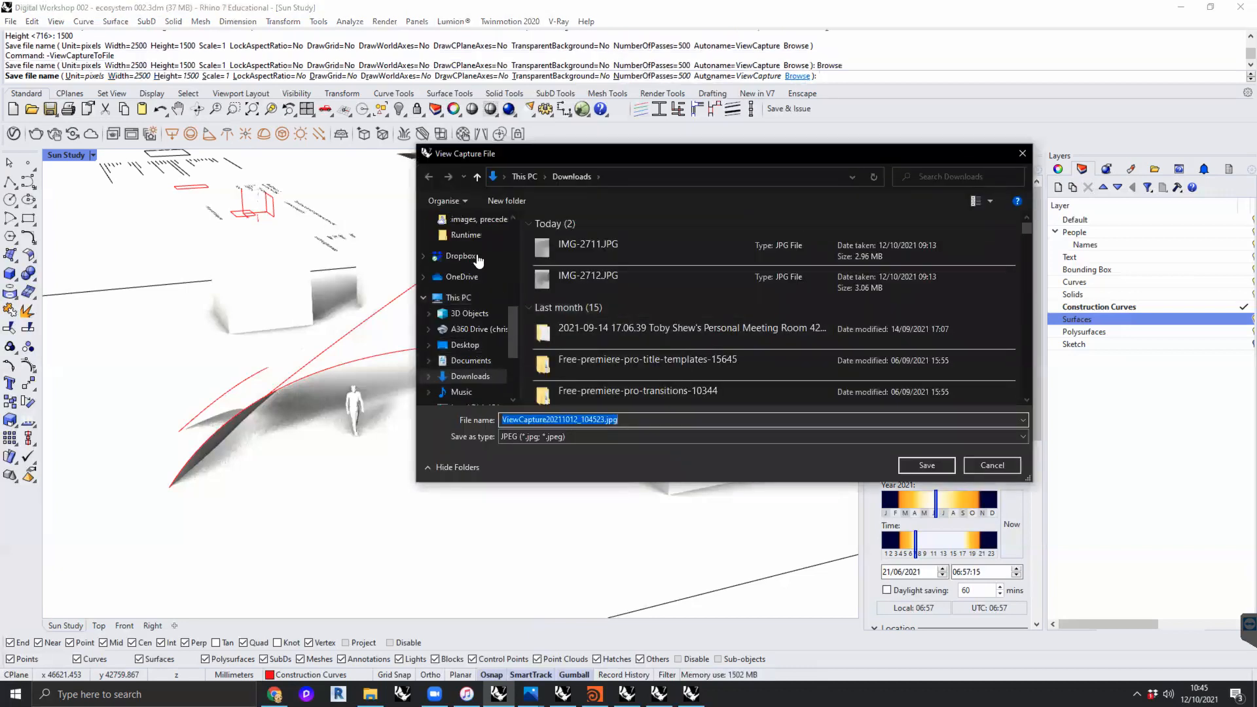
{"action": "scroll", "coordinate": [478, 265], "scroll_direction": "up", "scroll_amount": 3}
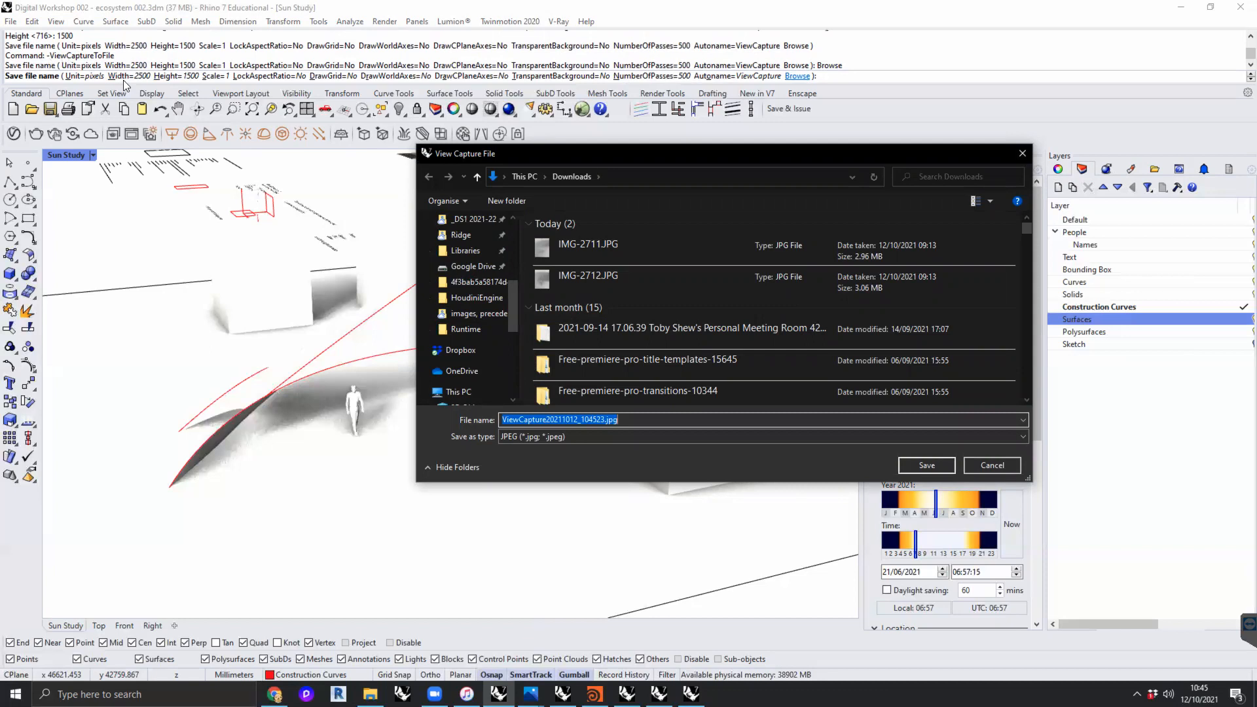
{"action": "scroll", "coordinate": [475, 263], "scroll_direction": "up", "scroll_amount": 1}
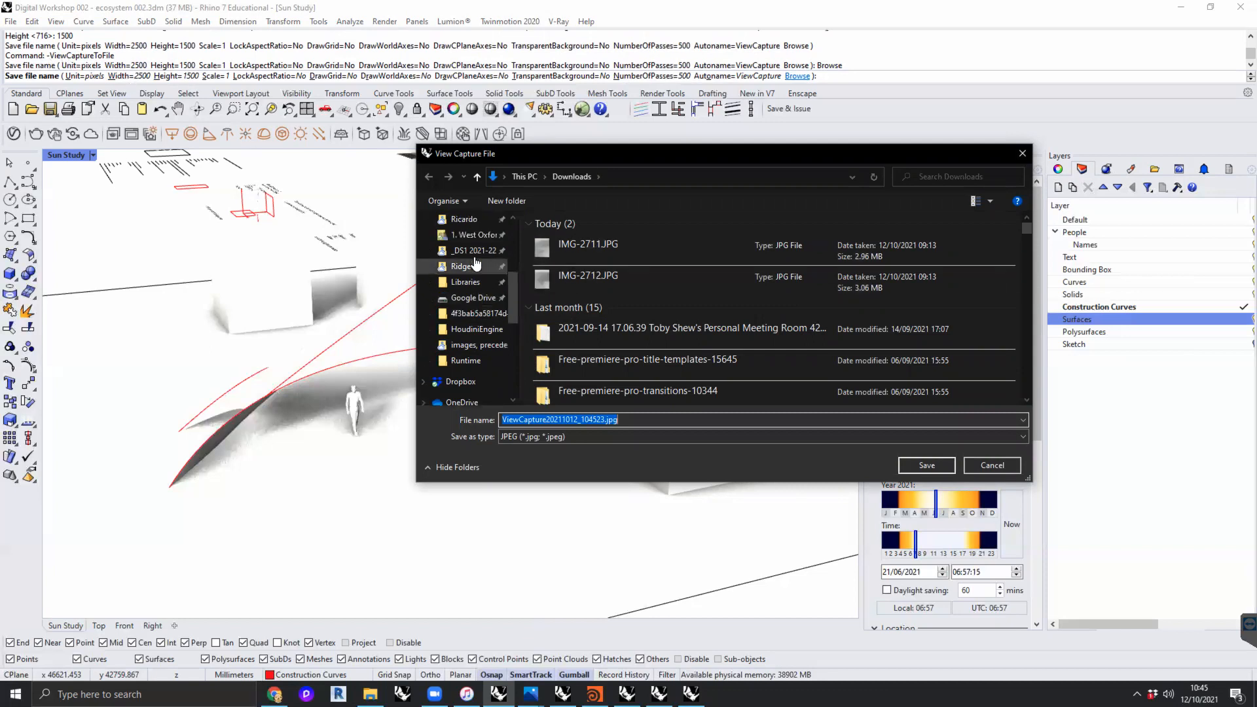
{"action": "scroll", "coordinate": [474, 264], "scroll_direction": "up", "scroll_amount": 2}
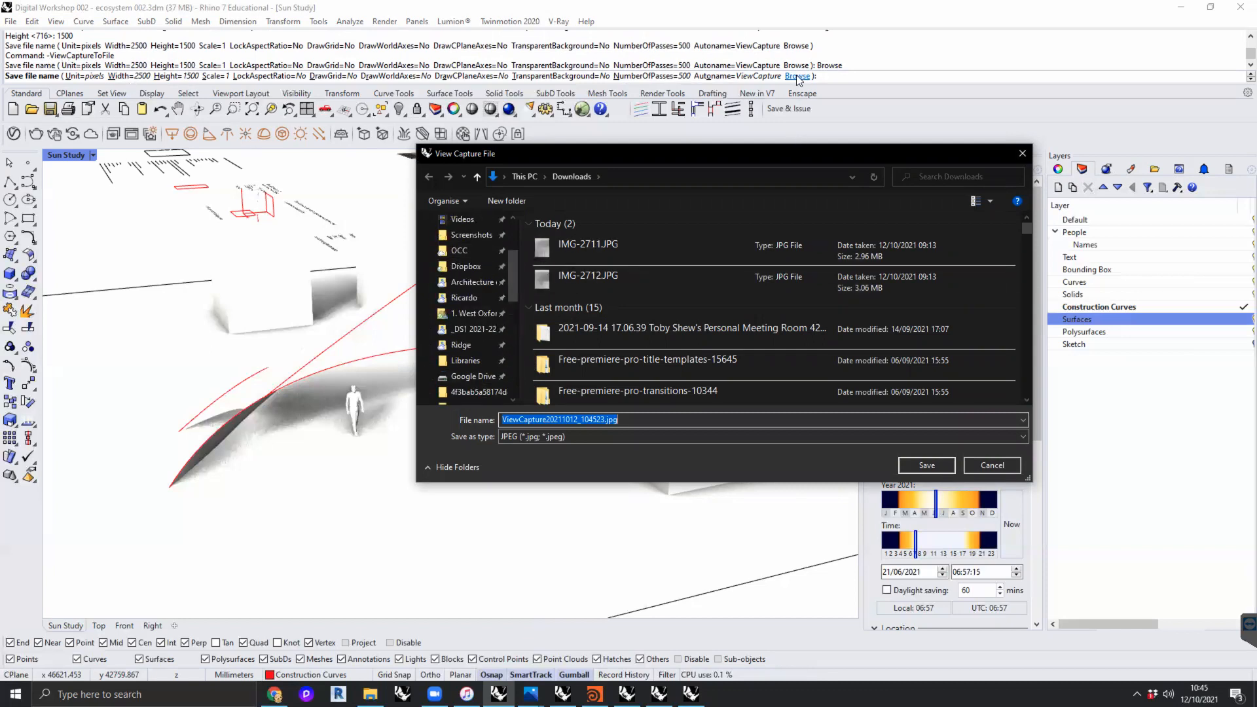
{"action": "left_click", "coordinate": [472, 281]}
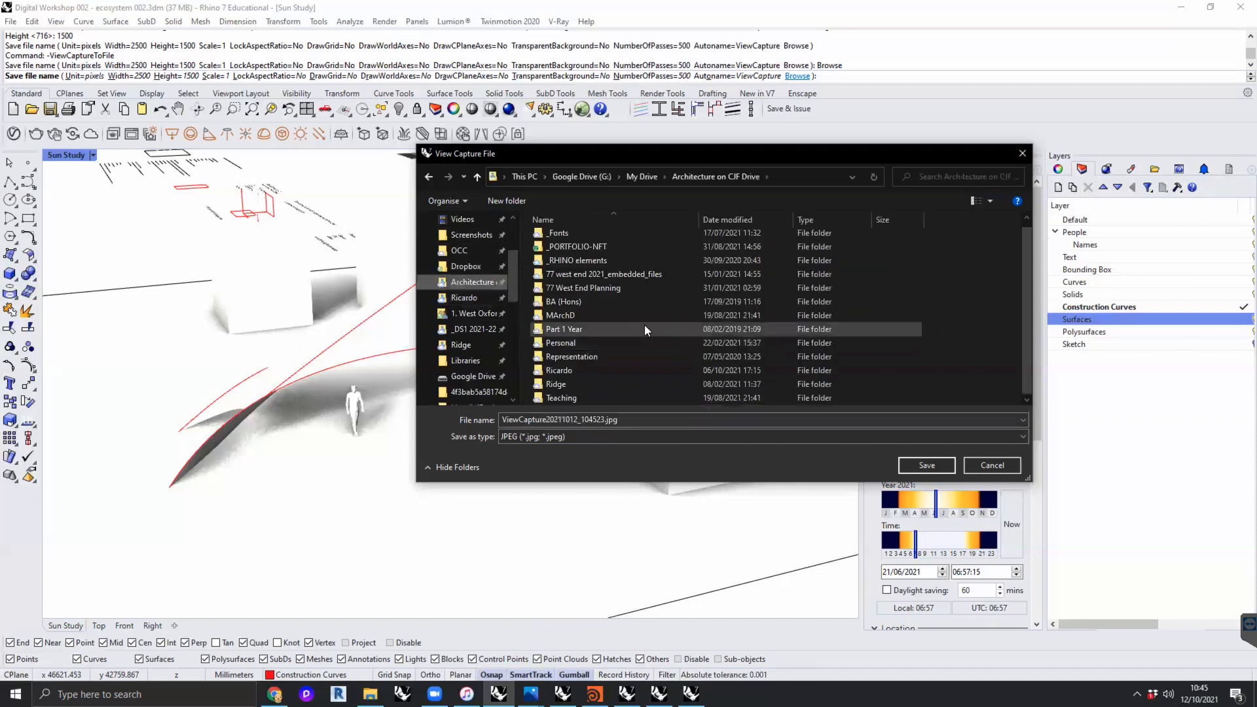
{"action": "double_click", "coordinate": [571, 397]}
{"action": "double_click", "coordinate": [574, 241]}
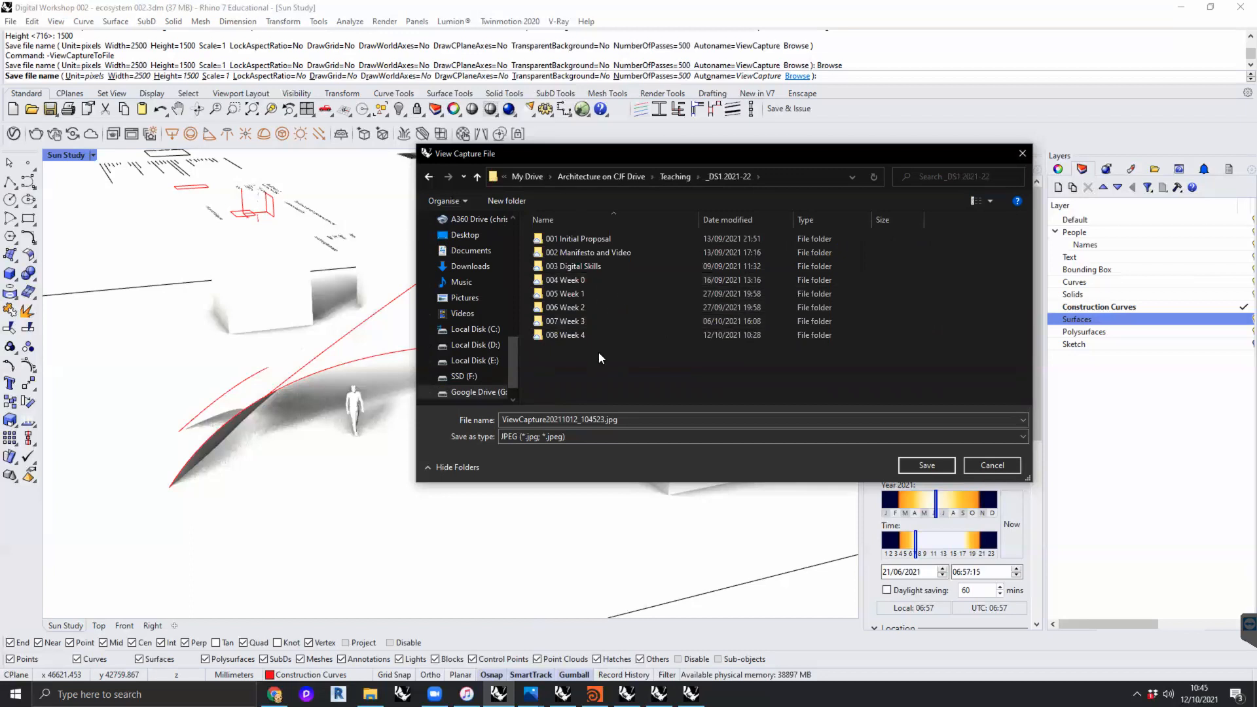
{"action": "double_click", "coordinate": [588, 337]}
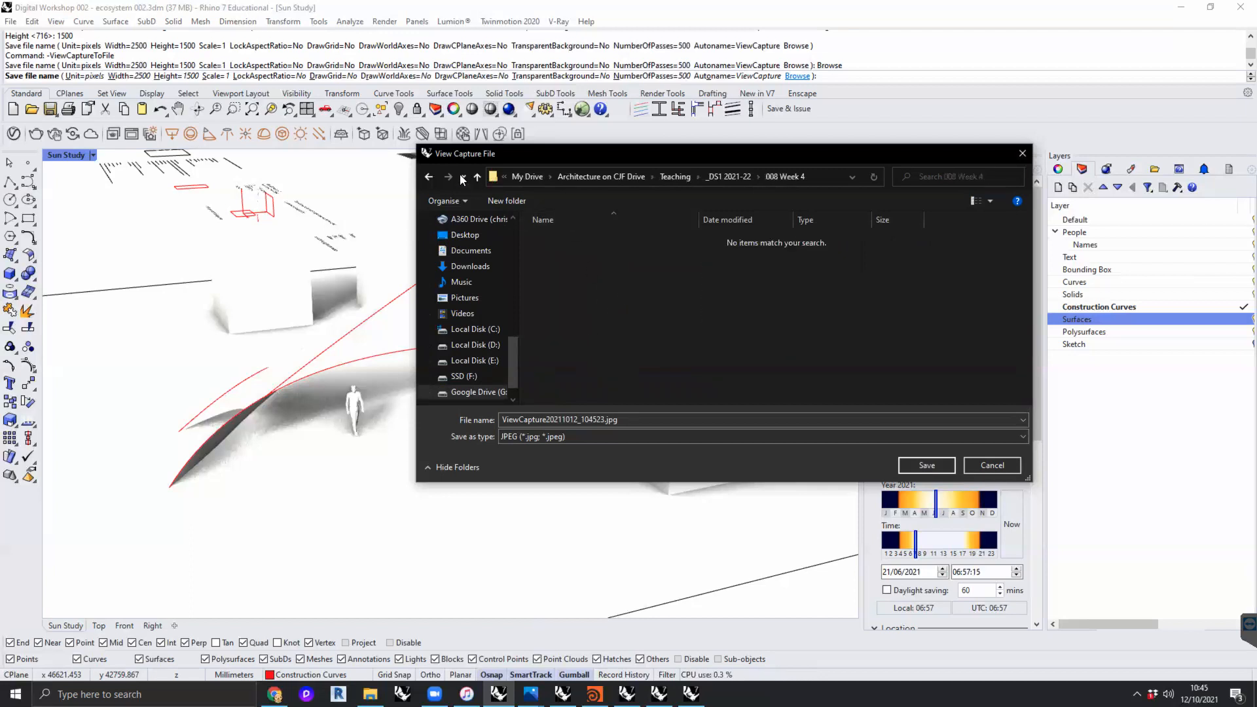
- Create a folder named "sun study images" inside 008 Week 4 and open it
{"action": "left_click", "coordinate": [499, 200]}
{"action": "type", "text": "sun study images"}
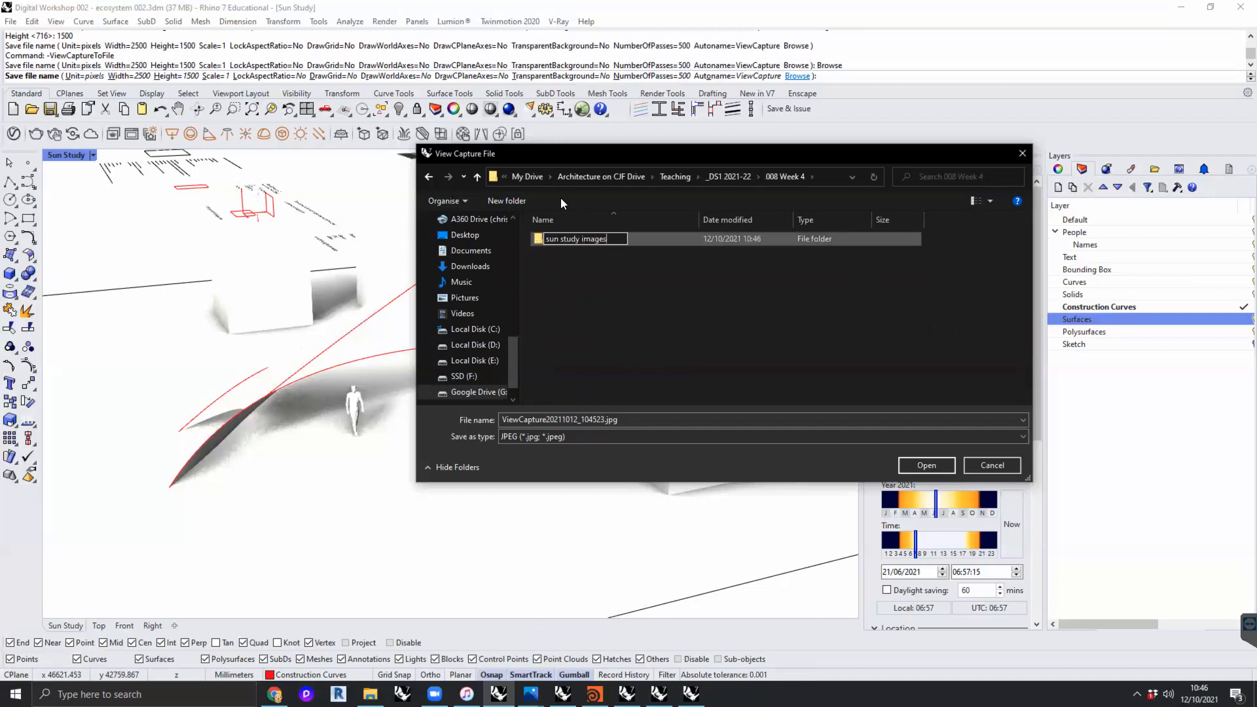
{"action": "key", "text": "Return"}
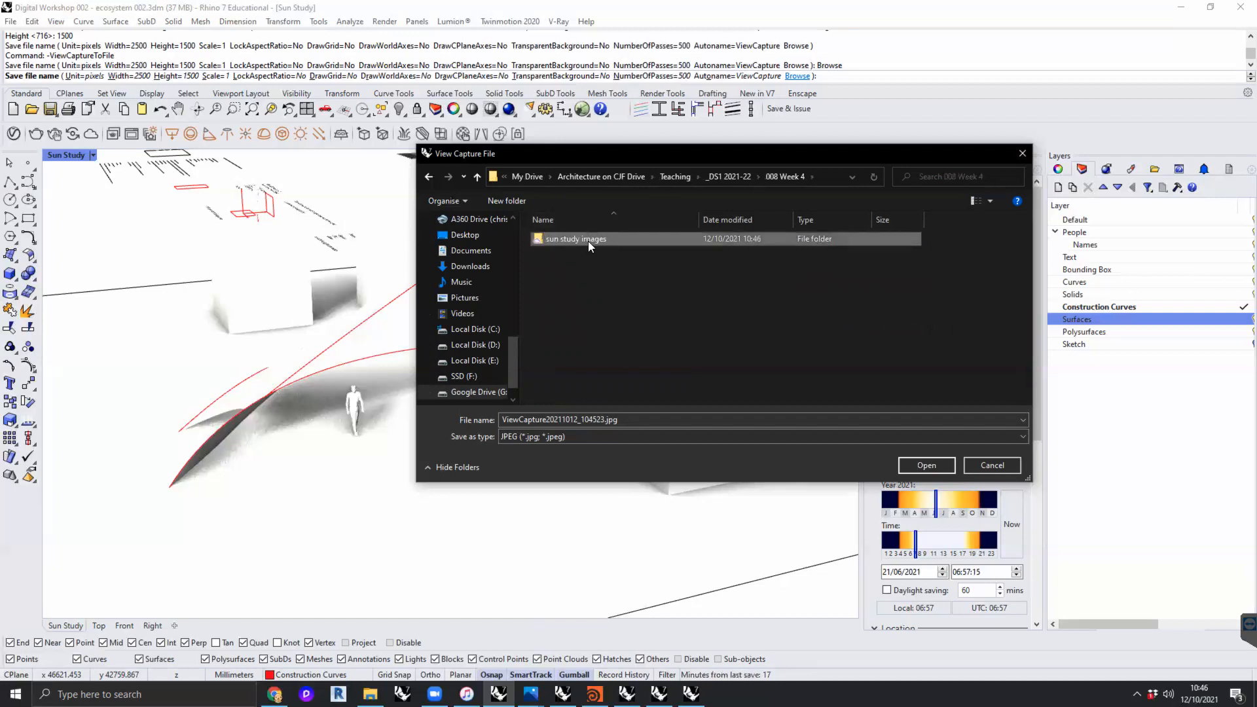
{"action": "double_click", "coordinate": [588, 239]}
- Name the view capture "summer solstice morning.jpg" and save it in the sun study images folder
{"action": "left_click", "coordinate": [575, 419]}
{"action": "left_click_drag", "start_coordinate": [605, 419], "coordinate": [489, 418]}
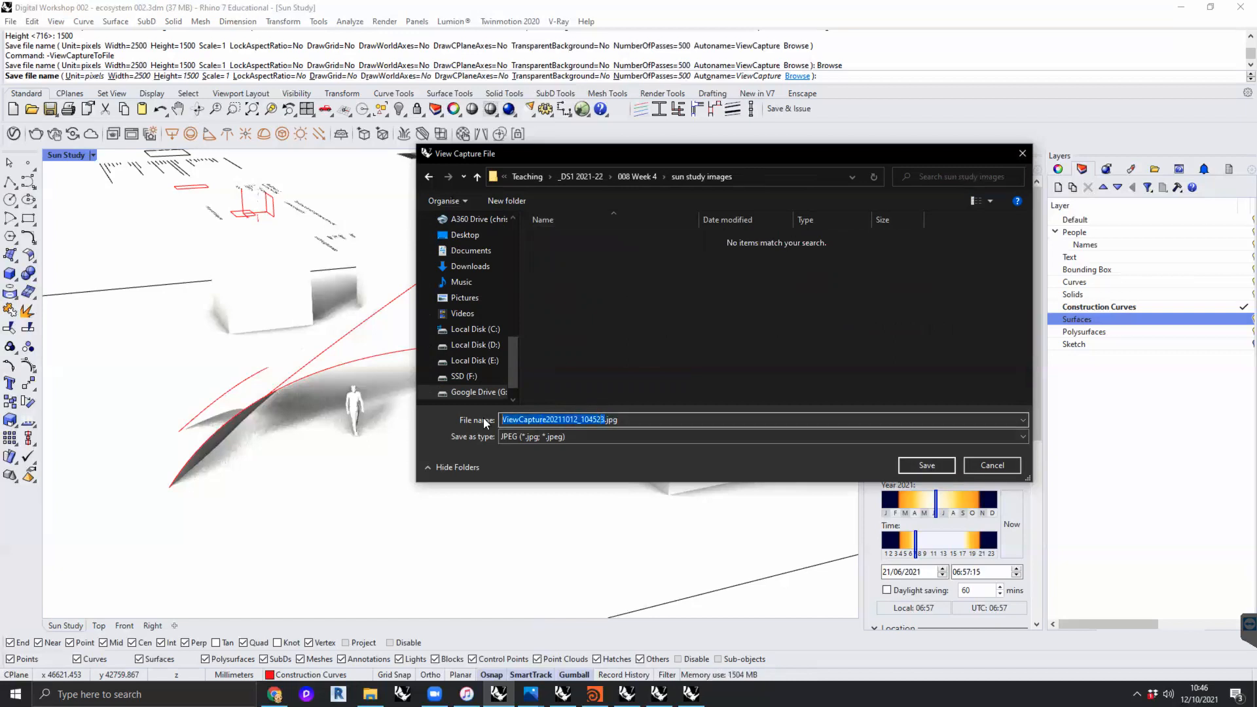
{"action": "type", "text": "summer sols"}
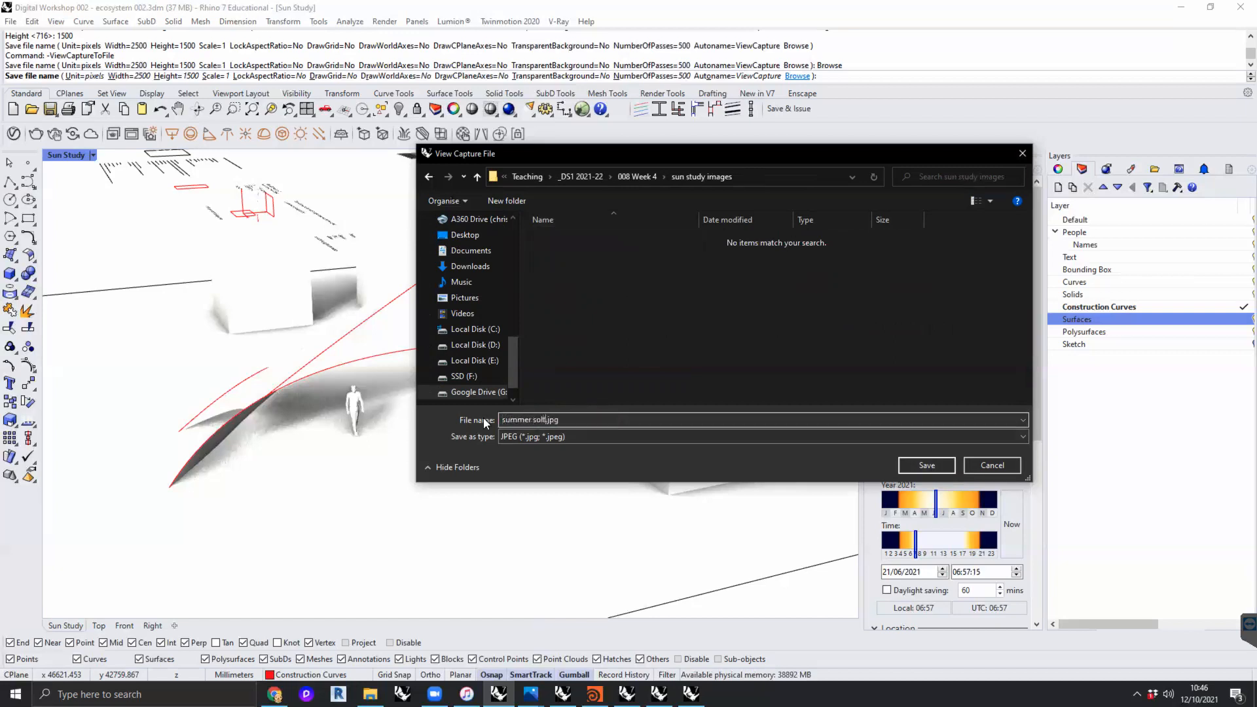
{"action": "type", "text": "tice morning"}
{"action": "key", "text": "Return"}
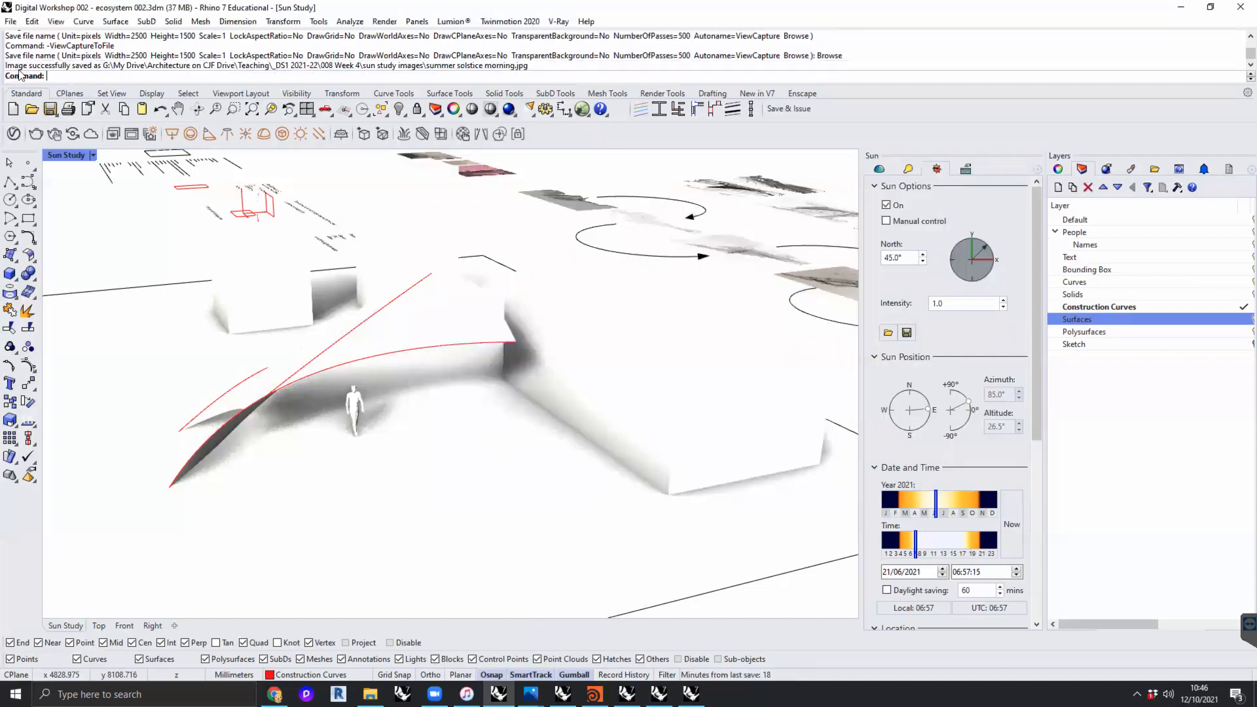
- Set the sun's time to 12:00:00 and save a view capture as "summer solstice midday.jpg" in the sun study images folder
{"action": "left_click_drag", "start_coordinate": [916, 543], "coordinate": [947, 552]}
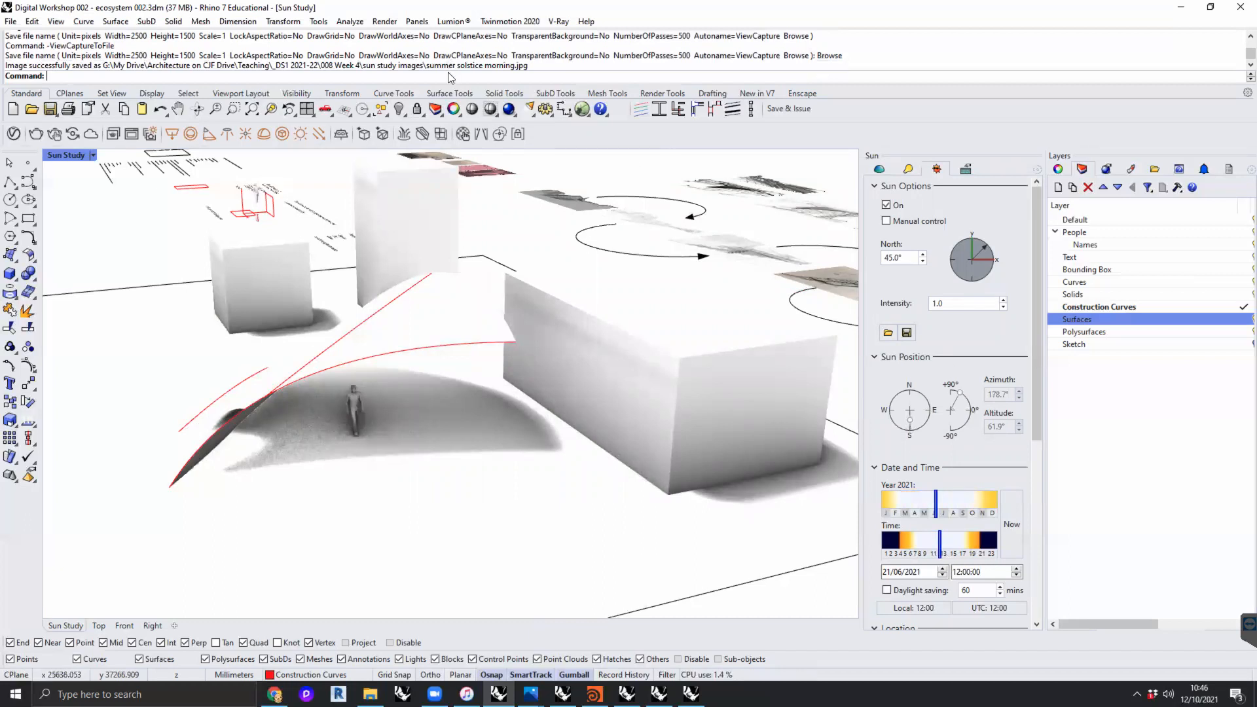
{"action": "key", "text": "Up"}
{"action": "key", "text": "Return"}
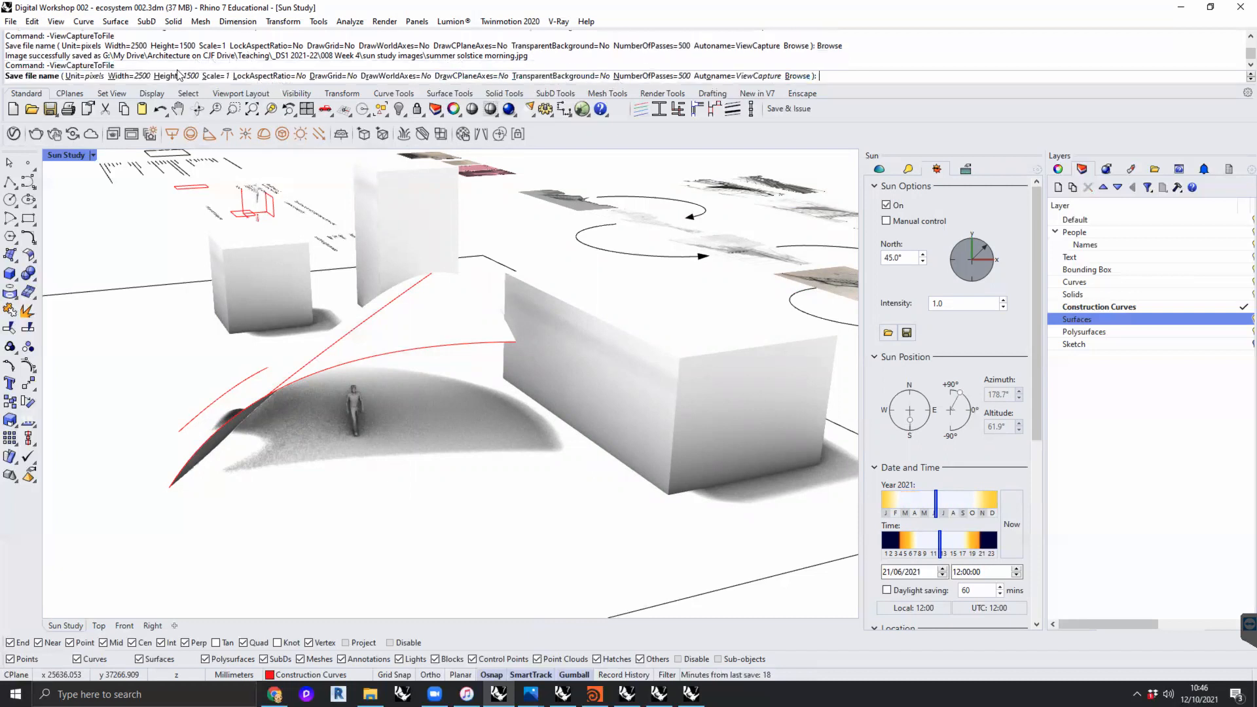
{"action": "left_click", "coordinate": [797, 76]}
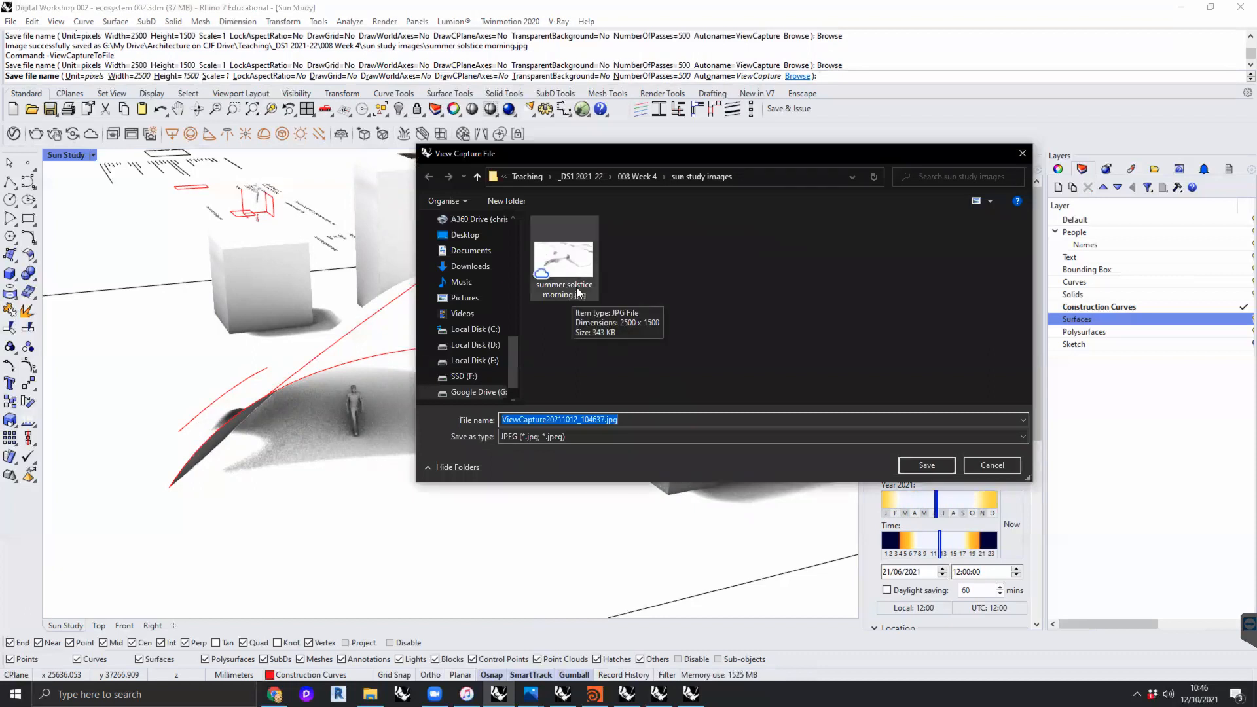
{"action": "left_click", "coordinate": [554, 248]}
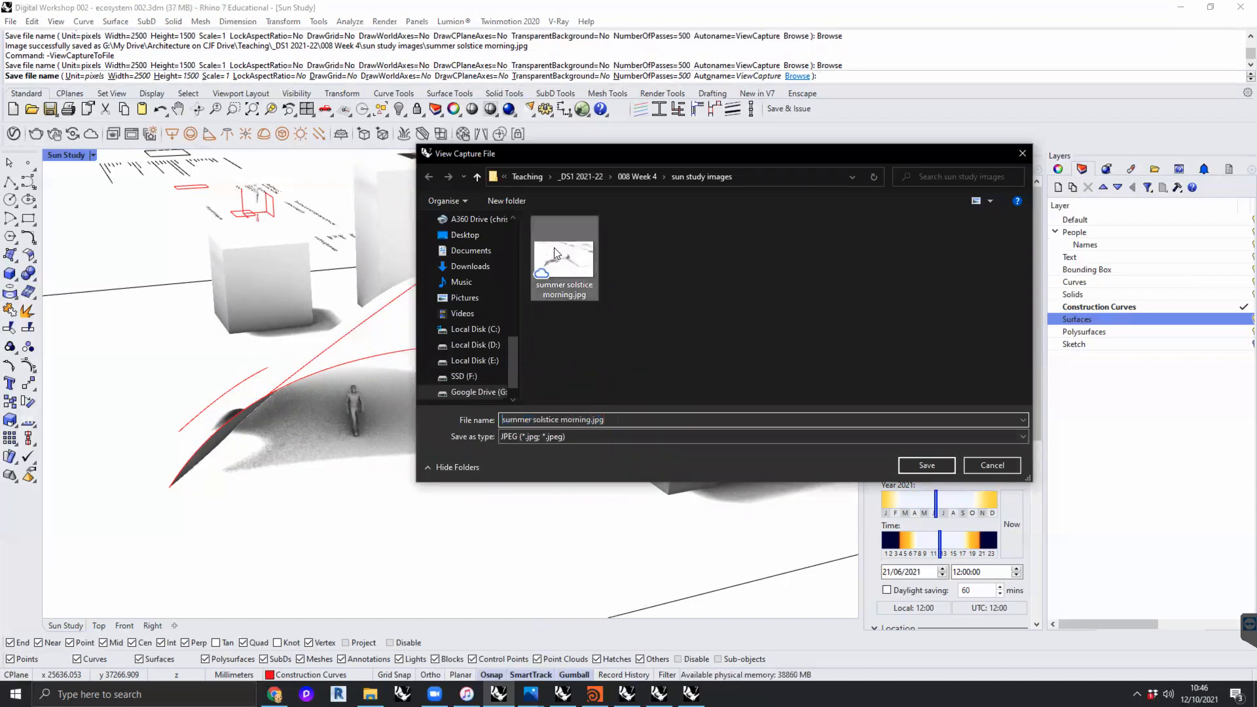
{"action": "double_click", "coordinate": [572, 419]}
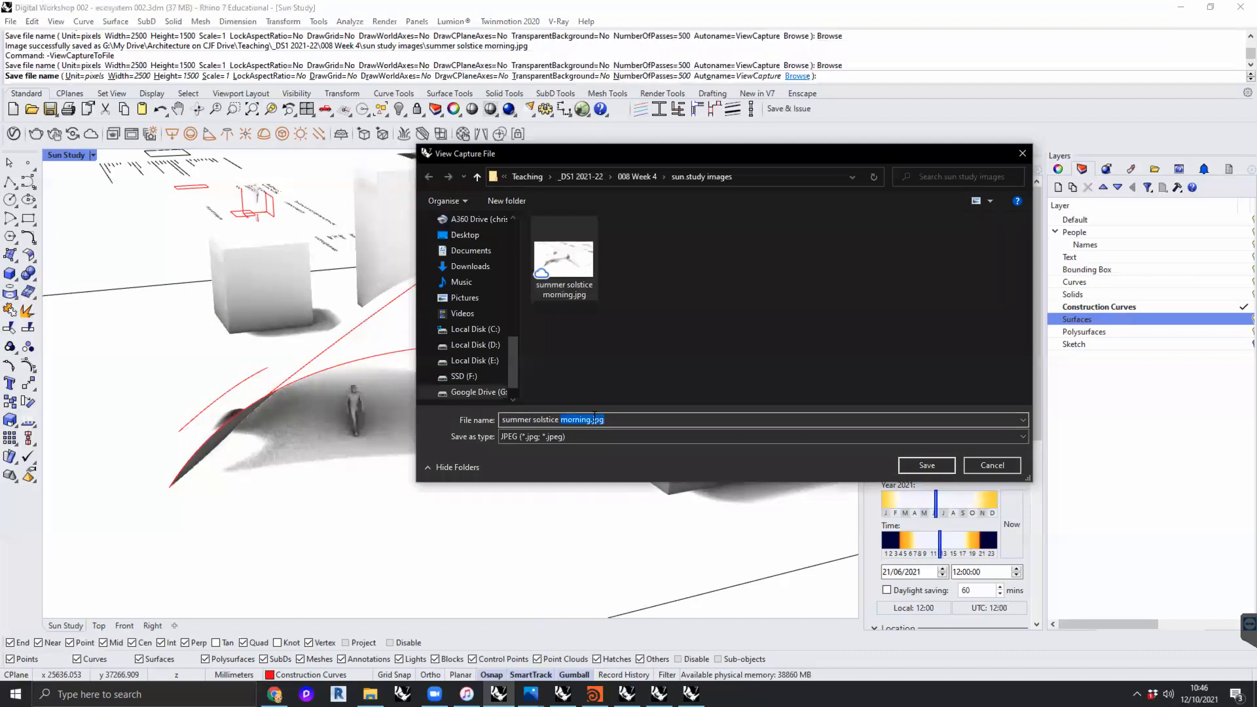
{"action": "type", "text": "midday"}
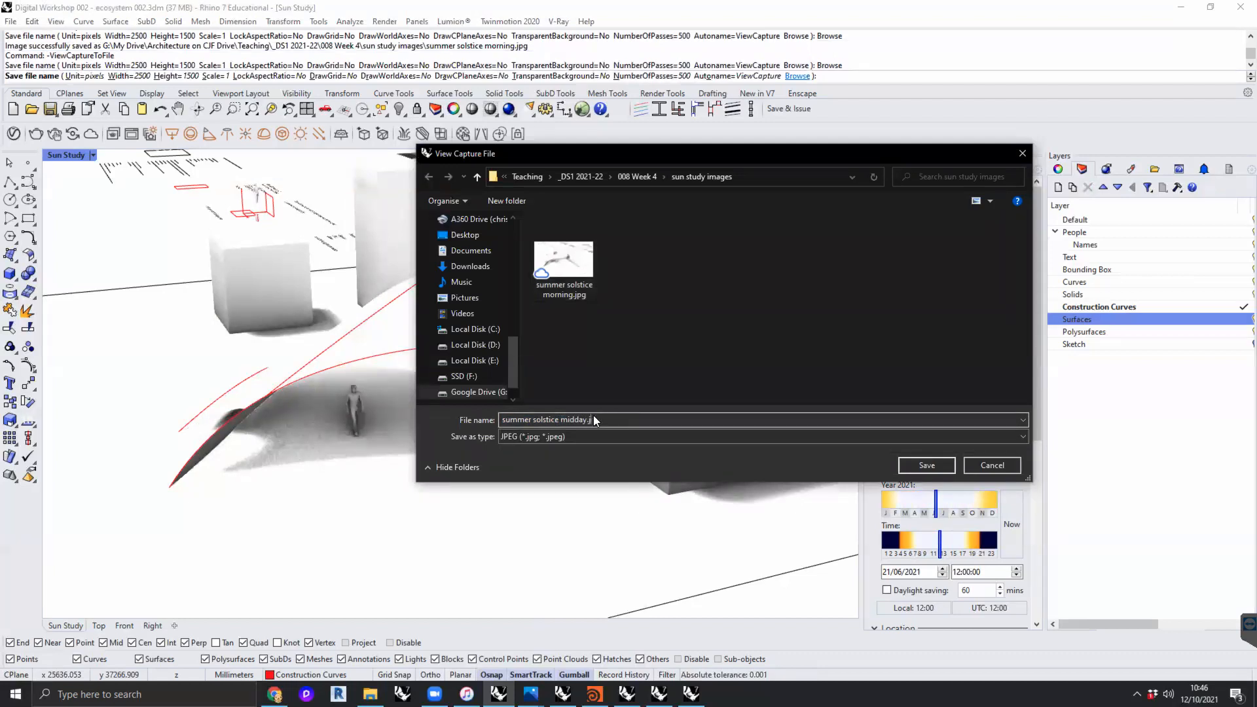
{"action": "key", "text": "Return"}
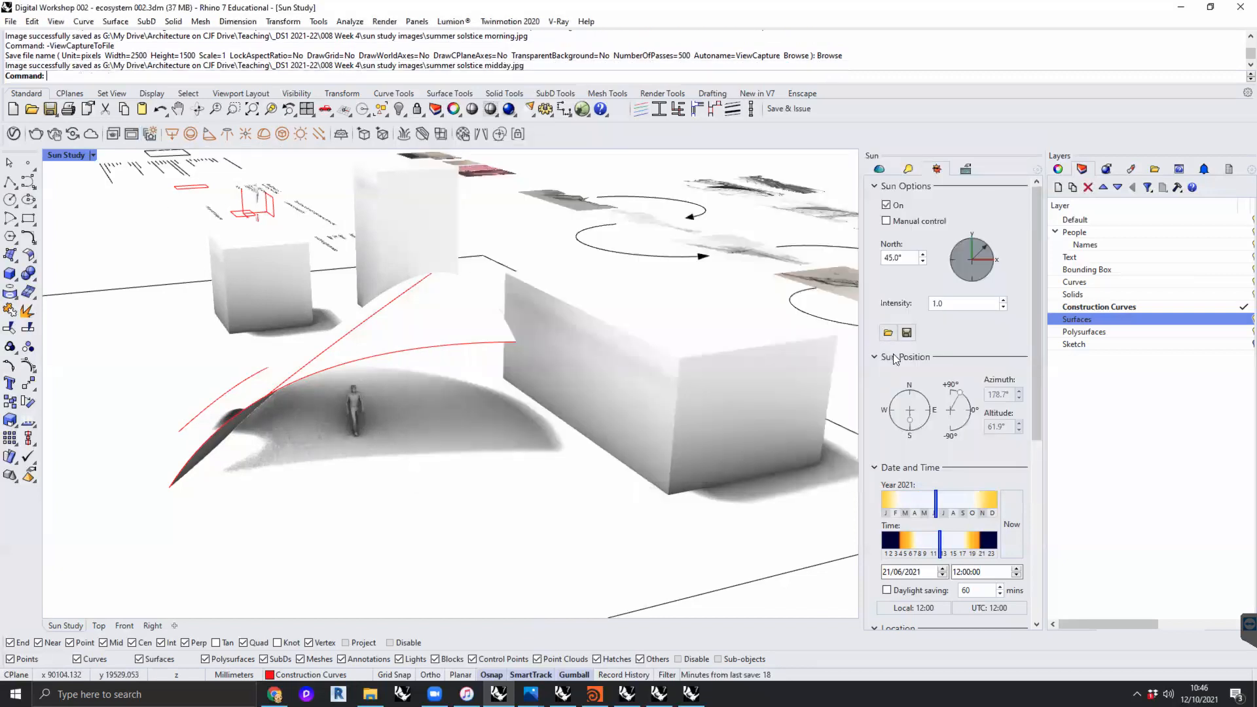
- Set the sun's time to about 19:21 and save a view capture as "summer solstice evening.jpg" in the sun study images folder
{"action": "left_click_drag", "start_coordinate": [941, 542], "coordinate": [977, 545]}
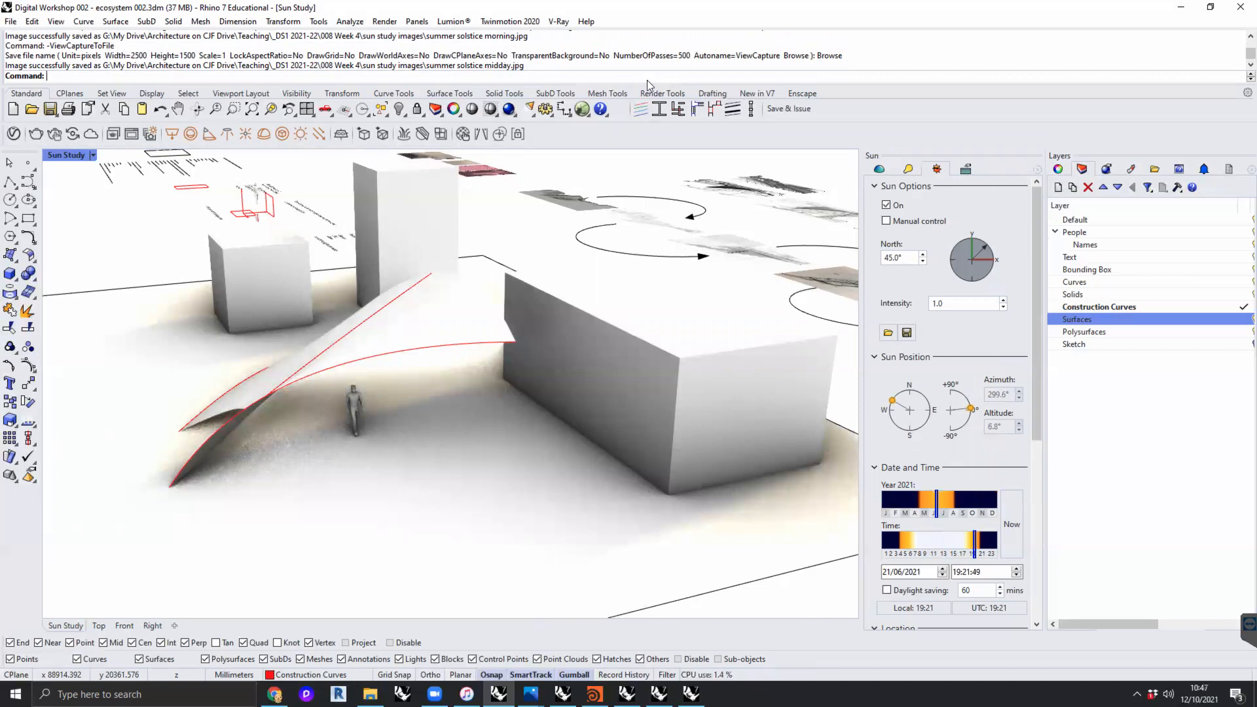
{"action": "key", "text": "Return"}
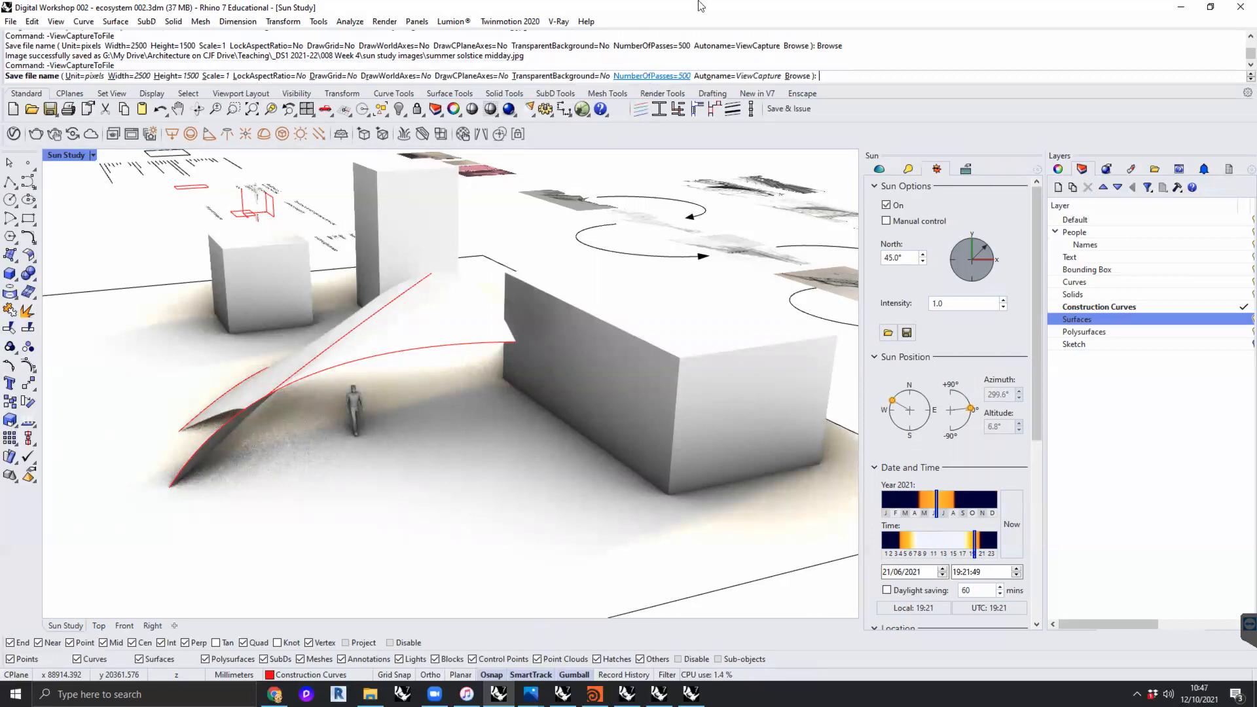
{"action": "left_click", "coordinate": [797, 76]}
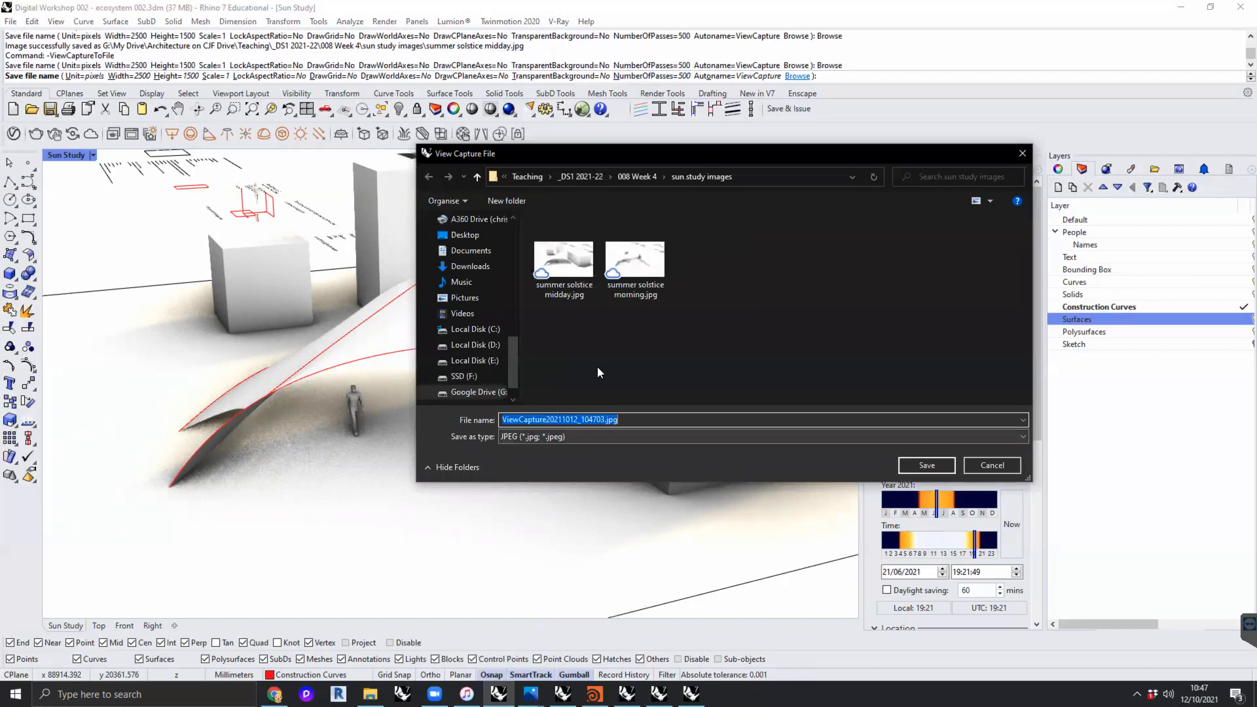
{"action": "left_click", "coordinate": [622, 268]}
{"action": "double_click", "coordinate": [567, 420]}
{"action": "left_click_drag", "start_coordinate": [591, 420], "coordinate": [560, 422]}
{"action": "type", "text": "evening"}
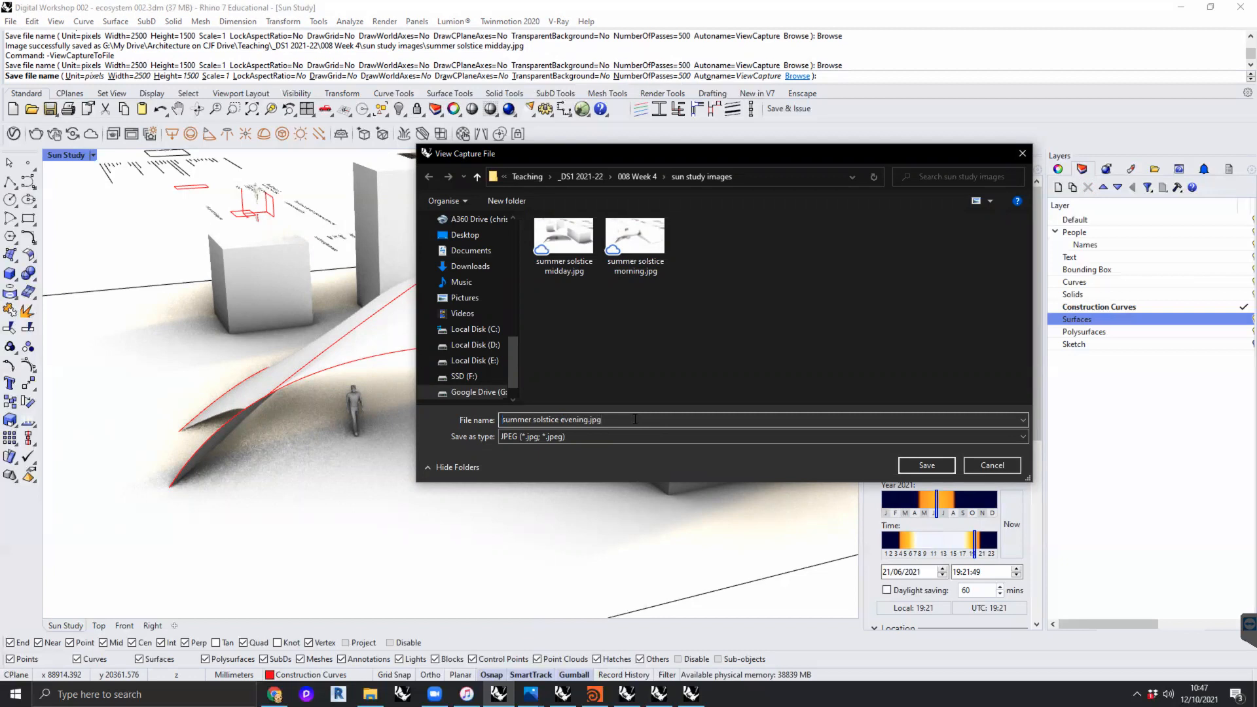
{"action": "left_click", "coordinate": [943, 466]}
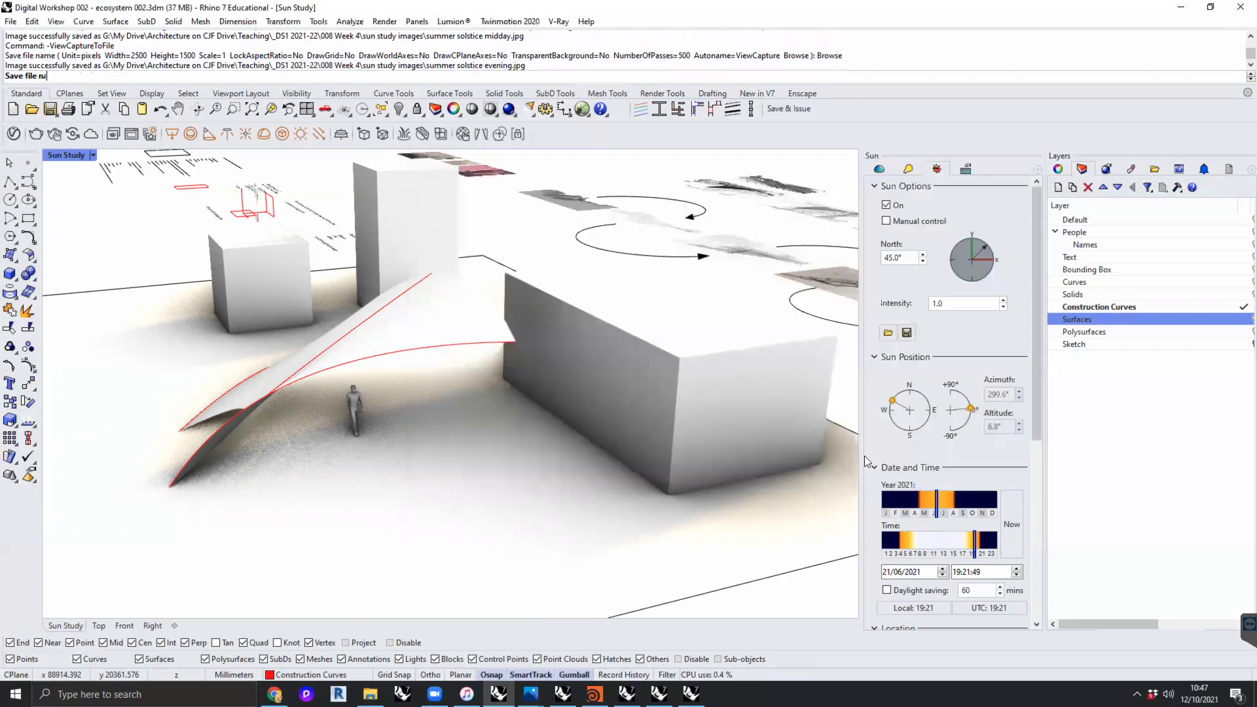
- Switch to File Explorer, go to the sun study images folder inside 008 Week 4 and open "summer solstice evening.jpg"
{"action": "left_click", "coordinate": [370, 694]}
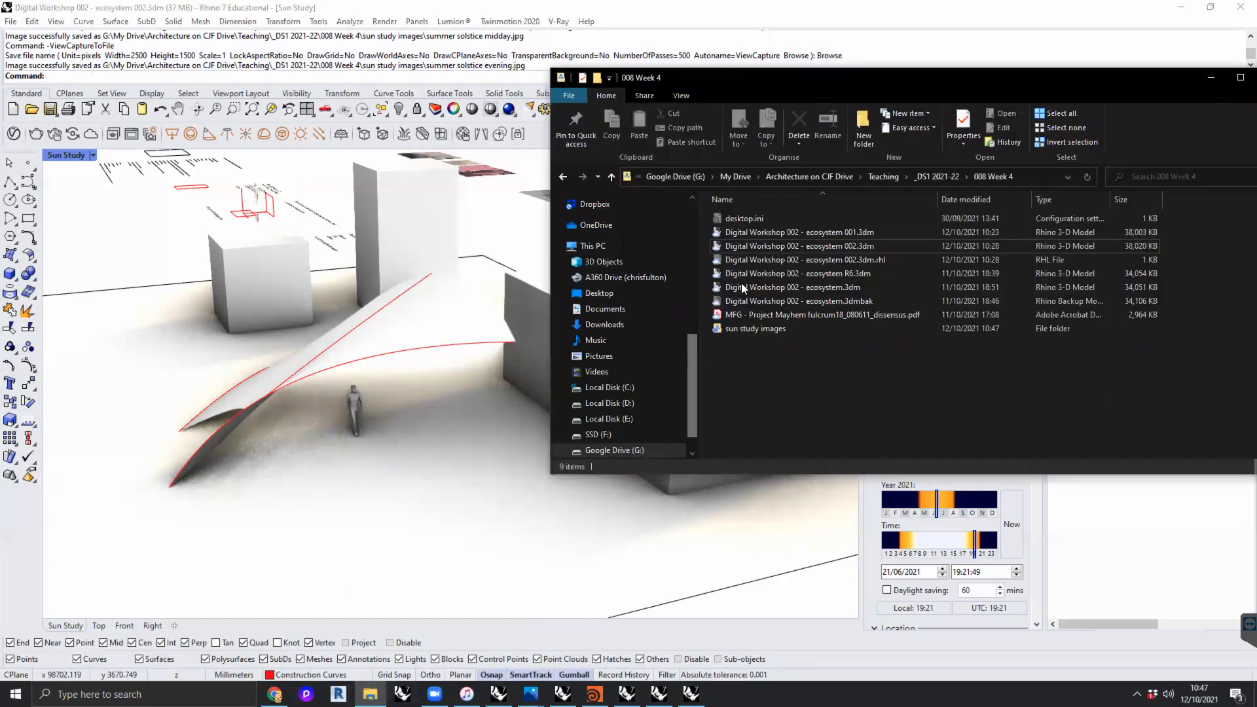
{"action": "left_click", "coordinate": [932, 176]}
{"action": "double_click", "coordinate": [756, 310]}
{"action": "double_click", "coordinate": [756, 220]}
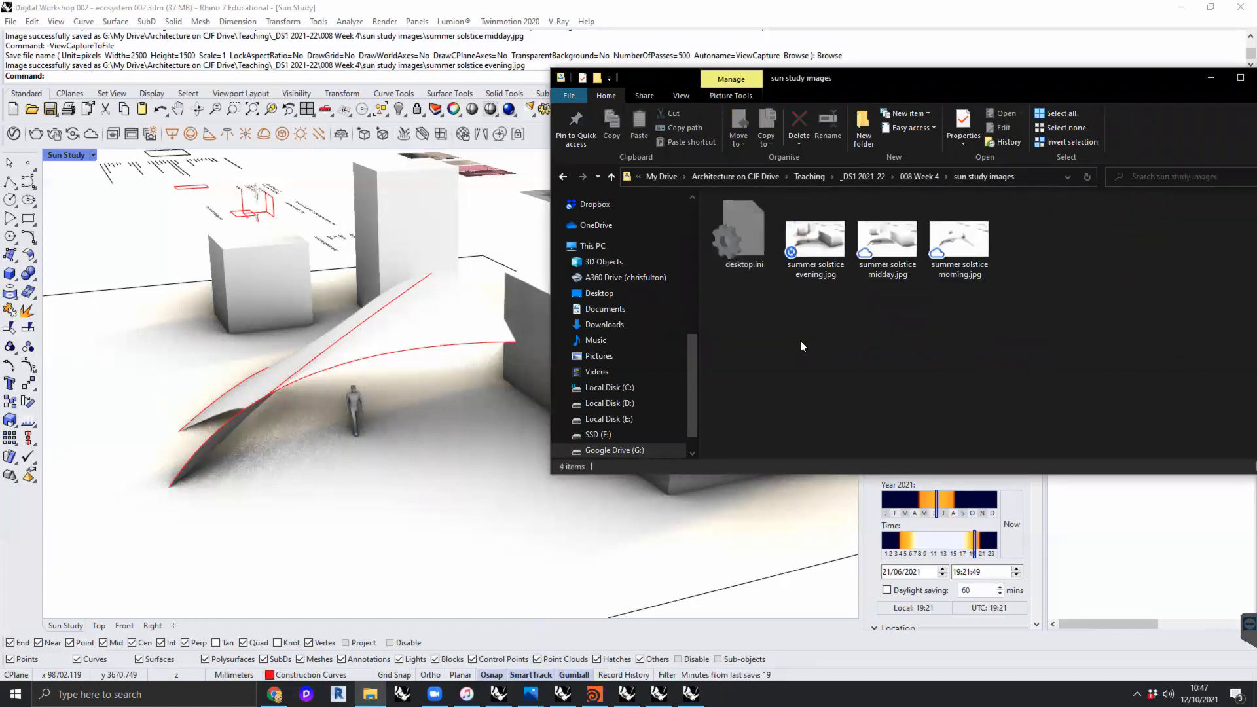
{"action": "double_click", "coordinate": [807, 242]}
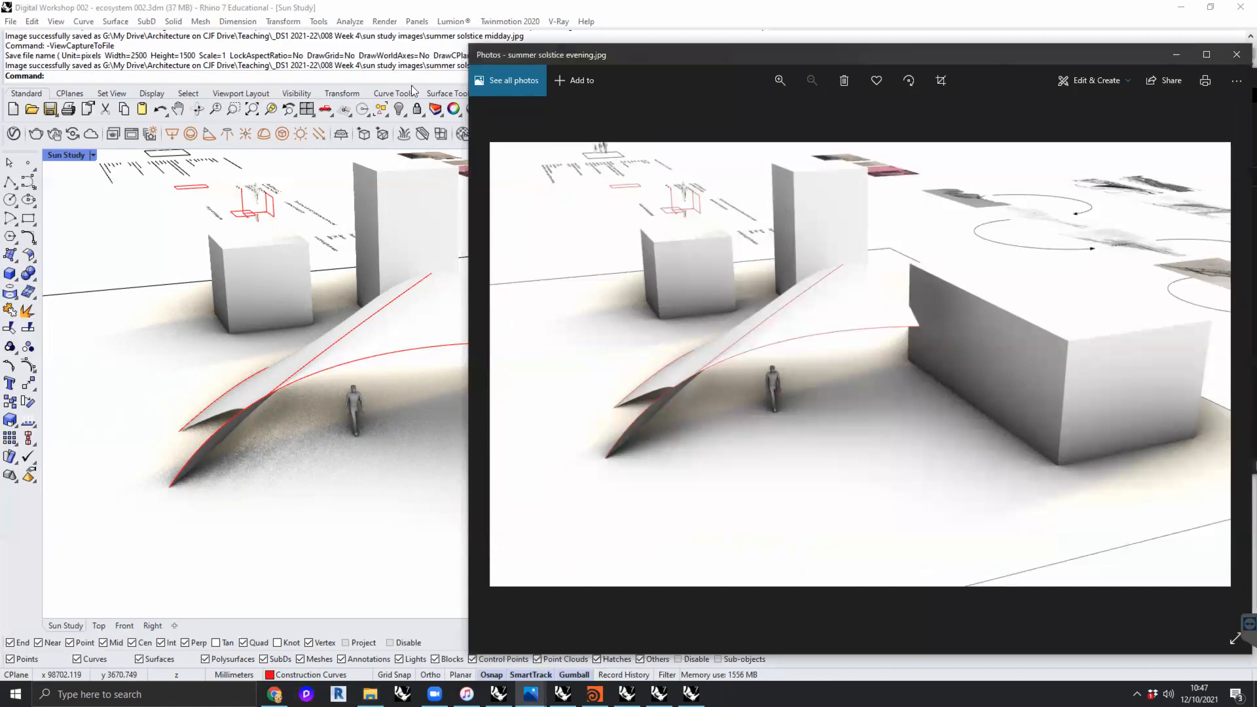
- Move the Photos window aside and flip between the summer solstice captures to compare the morning, midday and evening shadows
{"action": "left_click_drag", "start_coordinate": [665, 54], "coordinate": [294, 46]}
{"action": "key", "text": "Right"}
{"action": "key", "text": "Right"}
{"action": "key", "text": "Left"}
{"action": "key", "text": "Right"}
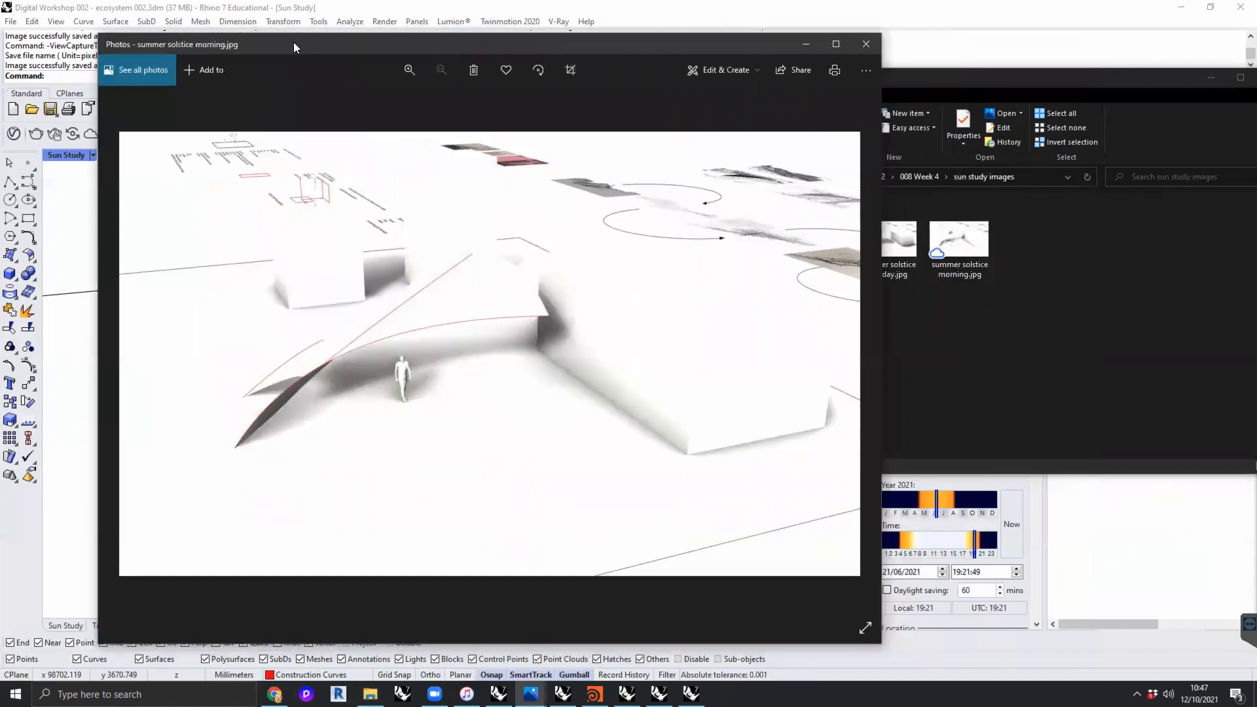
{"action": "key", "text": "Left"}
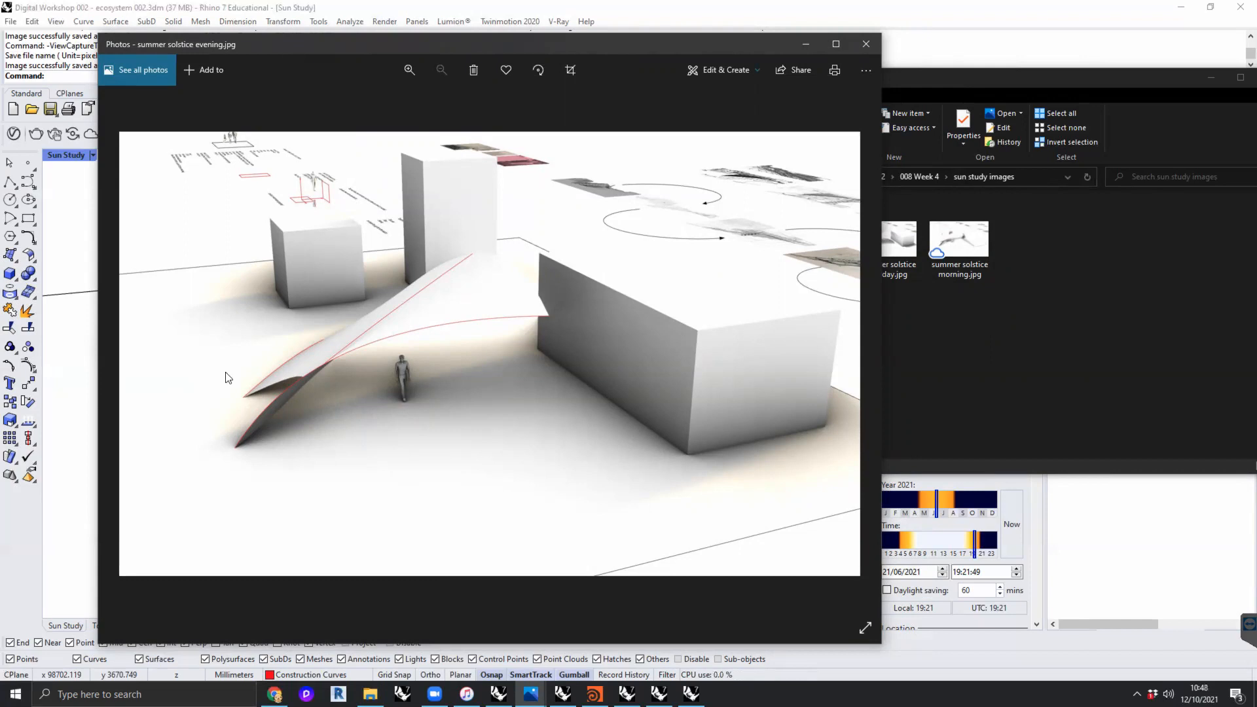
- Examine the shadows around the figure under the canopy in the summer solstice evening capture, and compare them with the midday capture
{"action": "scroll", "coordinate": [425, 380], "scroll_direction": "up", "scroll_amount": 1}
{"action": "scroll", "coordinate": [398, 378], "scroll_direction": "up", "scroll_amount": 3}
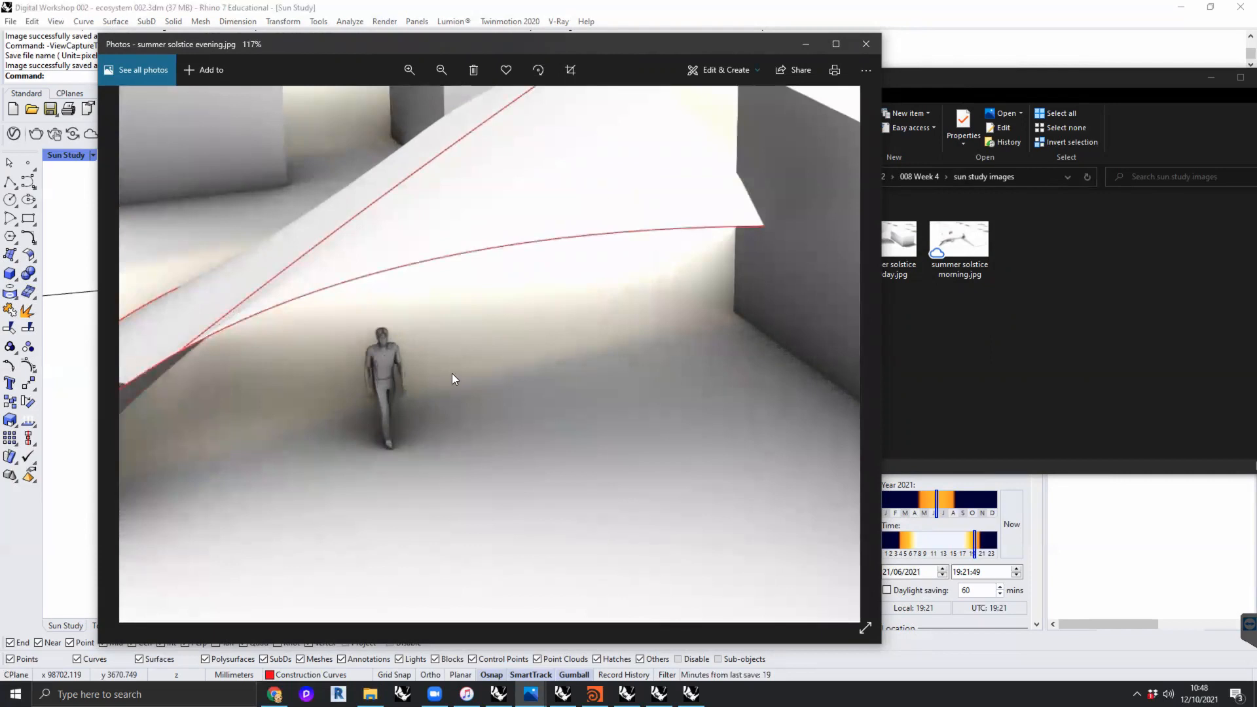
{"action": "scroll", "coordinate": [452, 378], "scroll_direction": "up", "scroll_amount": 1}
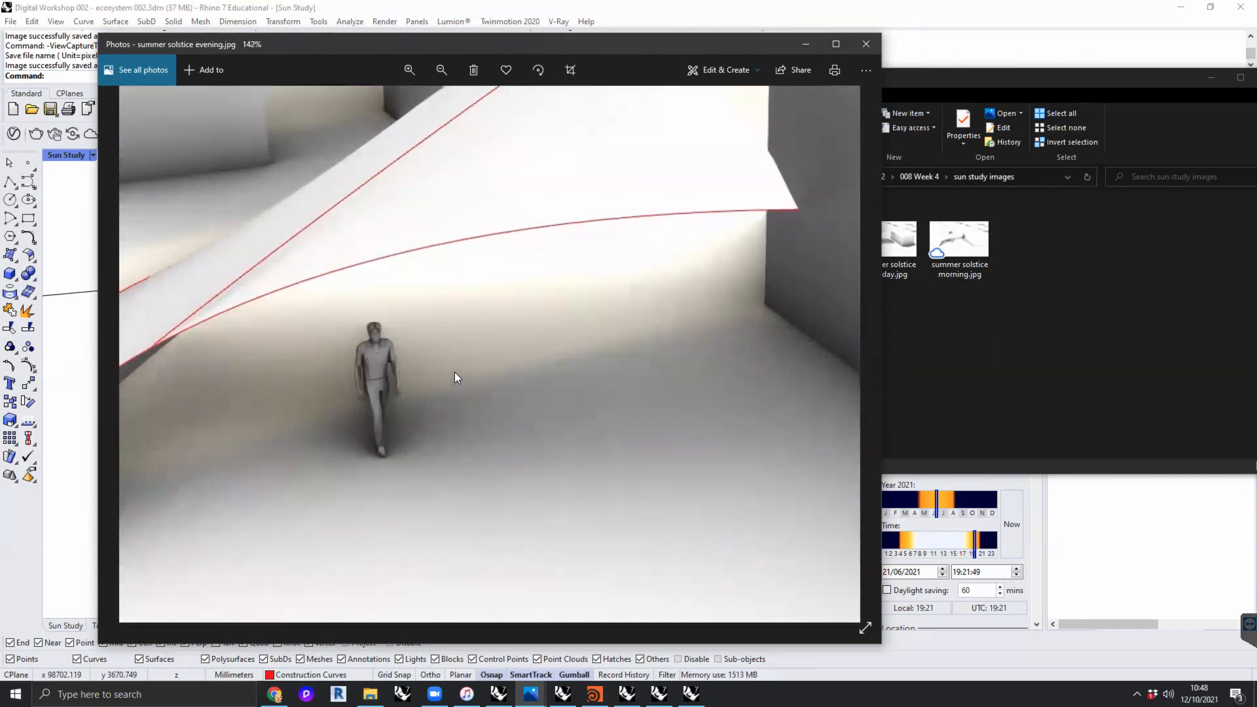
{"action": "scroll", "coordinate": [454, 372], "scroll_direction": "down", "scroll_amount": 3}
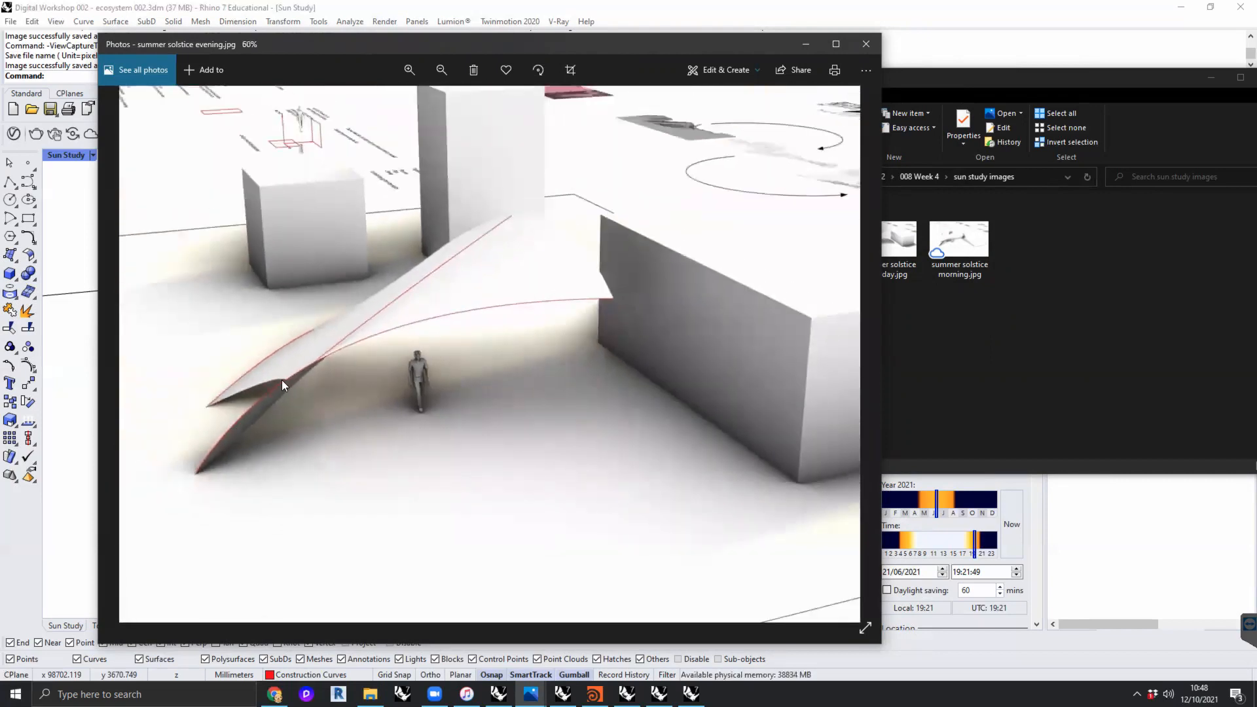
{"action": "scroll", "coordinate": [547, 399], "scroll_direction": "down", "scroll_amount": 2}
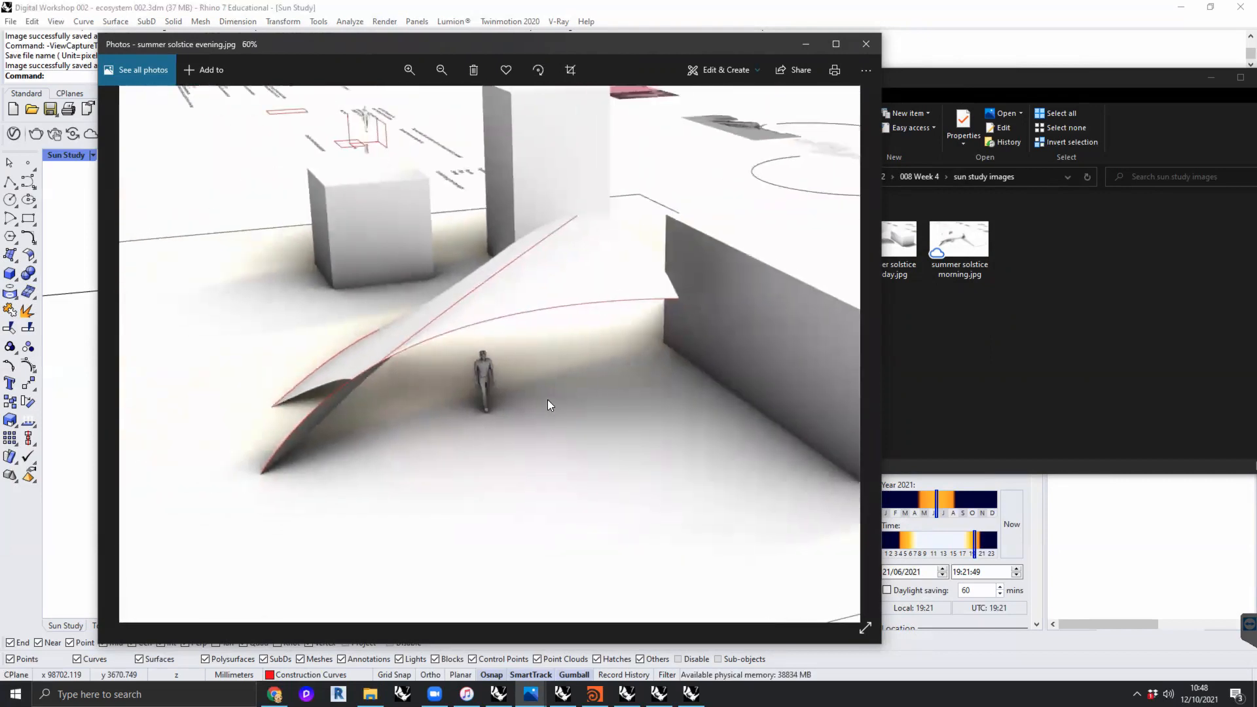
{"action": "key", "text": "Right"}
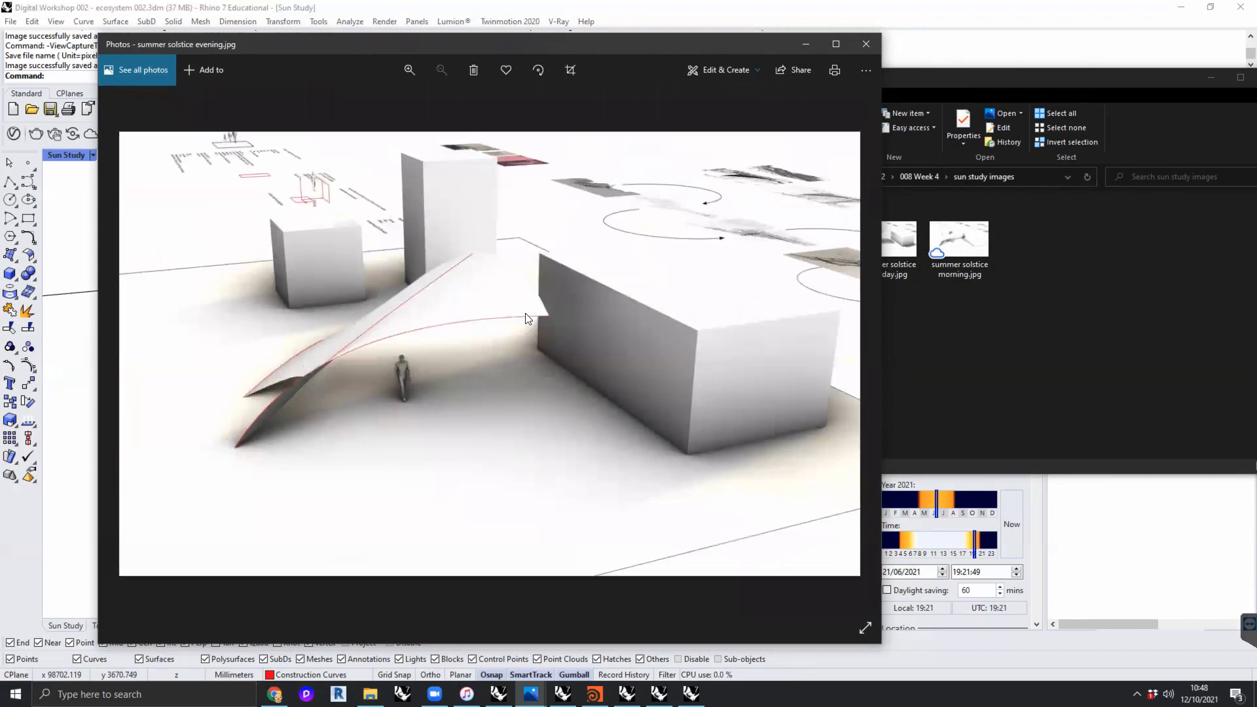
{"action": "scroll", "coordinate": [439, 401], "scroll_direction": "up", "scroll_amount": 2}
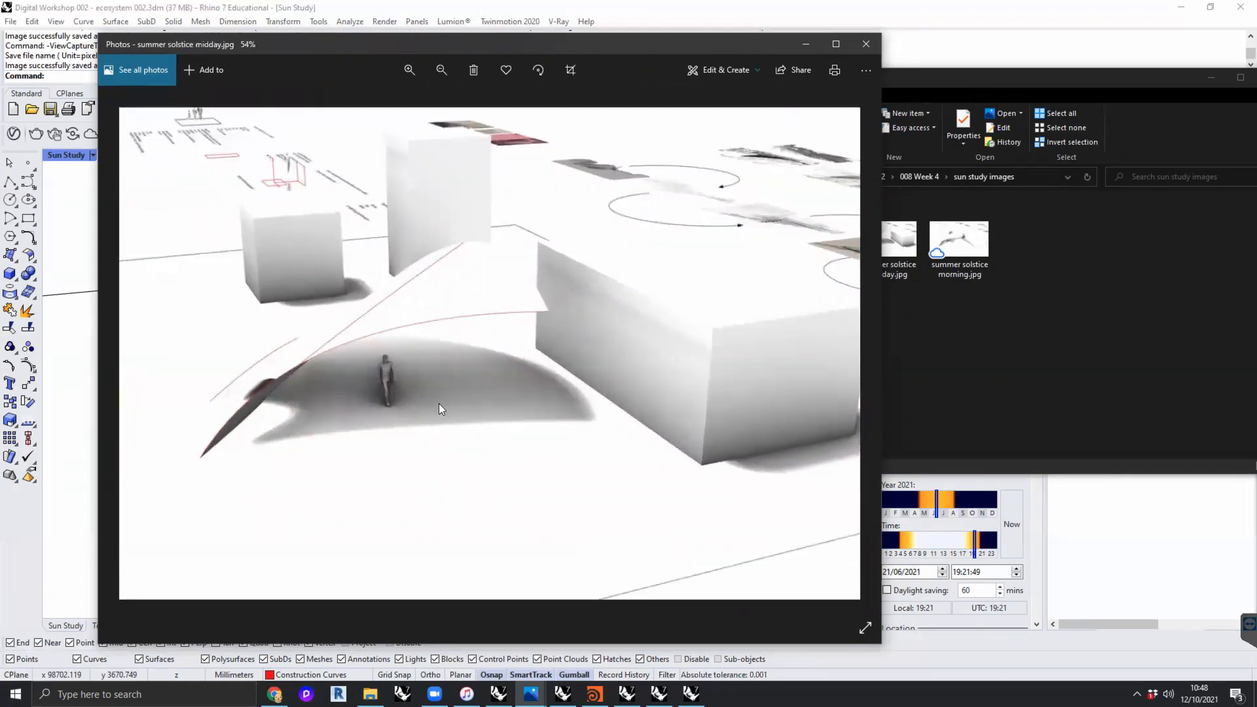
{"action": "scroll", "coordinate": [453, 377], "scroll_direction": "down", "scroll_amount": 2}
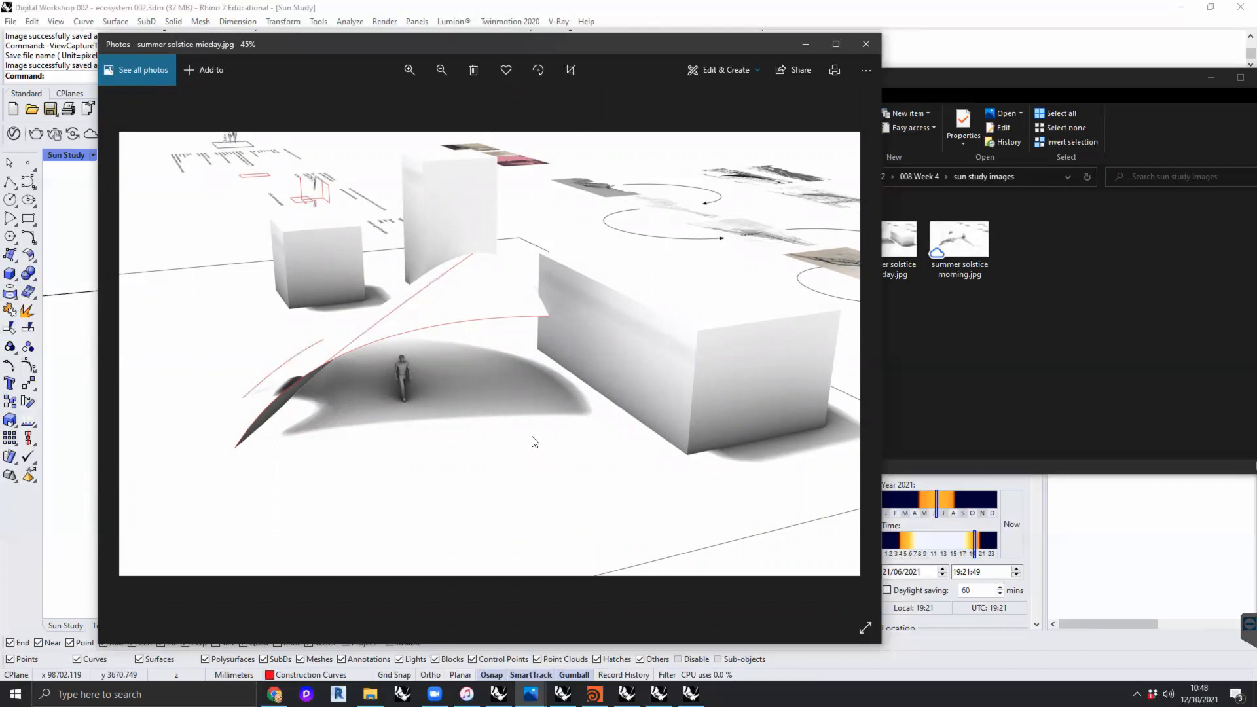
{"action": "left_click_drag", "start_coordinate": [386, 45], "coordinate": [374, 52]}
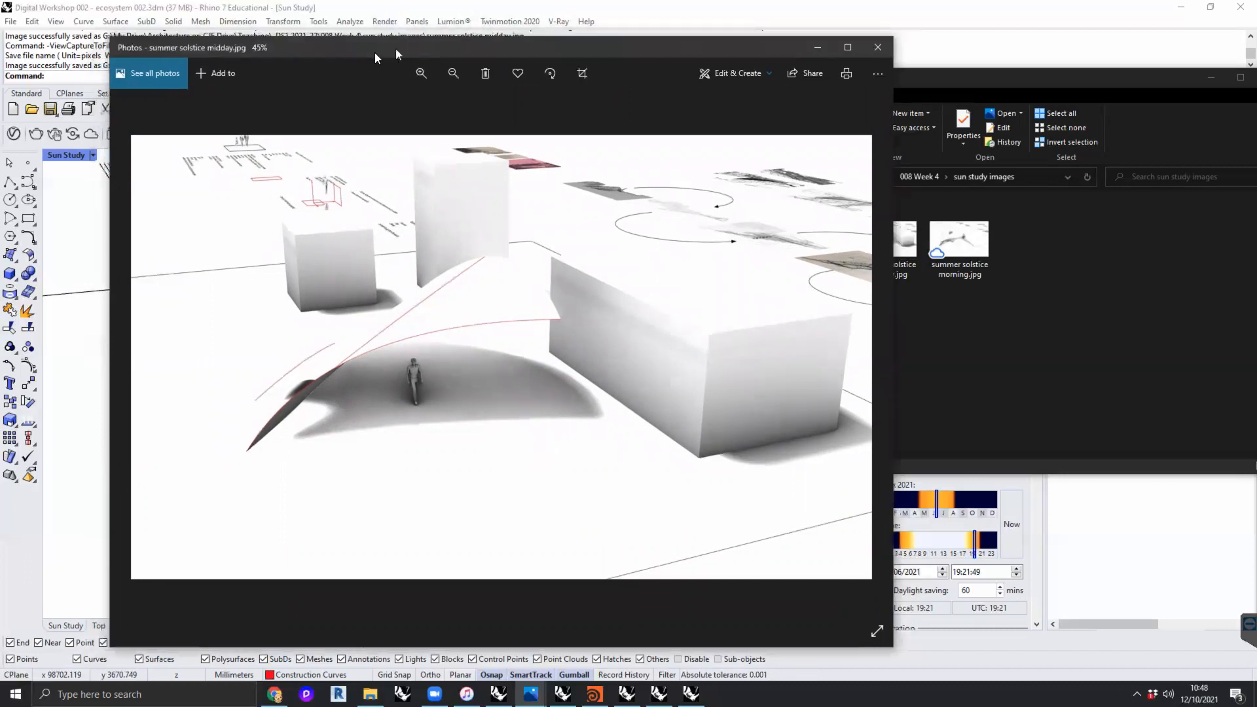
- Return to Rhino, restore the four-viewport layout and review the workshop notes in the Top viewport
{"action": "left_click", "coordinate": [63, 325]}
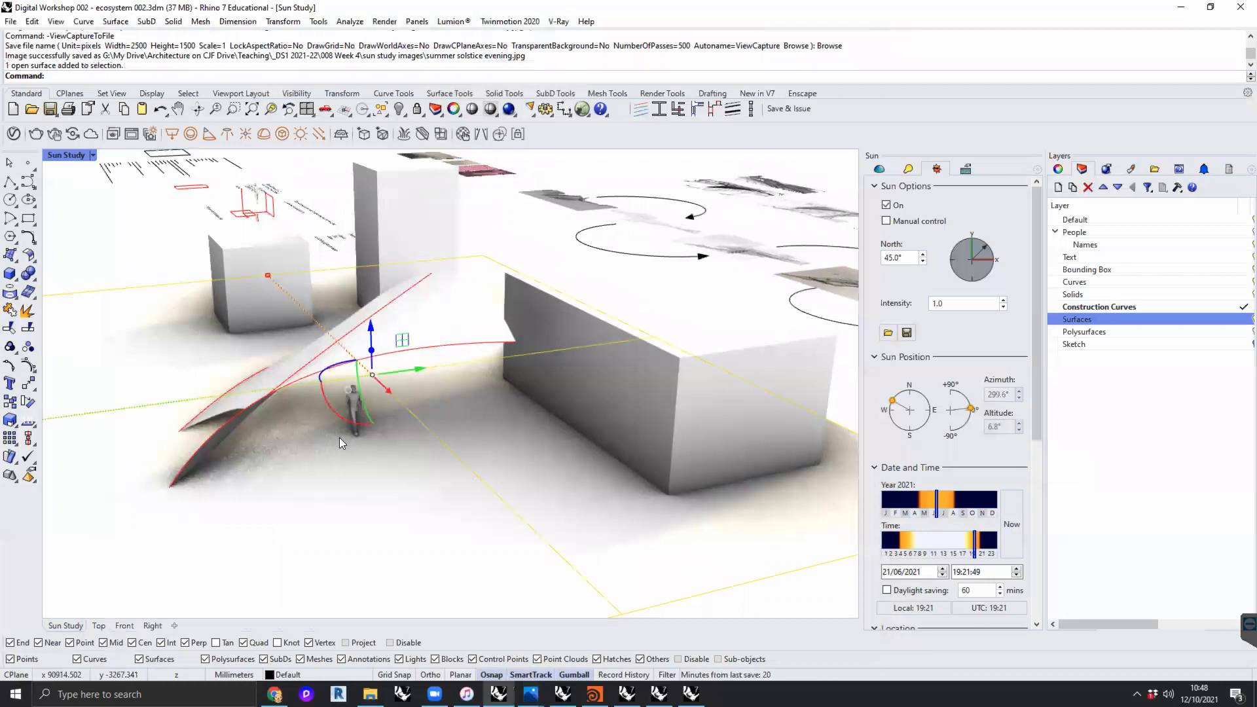
{"action": "right_click_drag", "start_coordinate": [448, 462], "coordinate": [529, 456]}
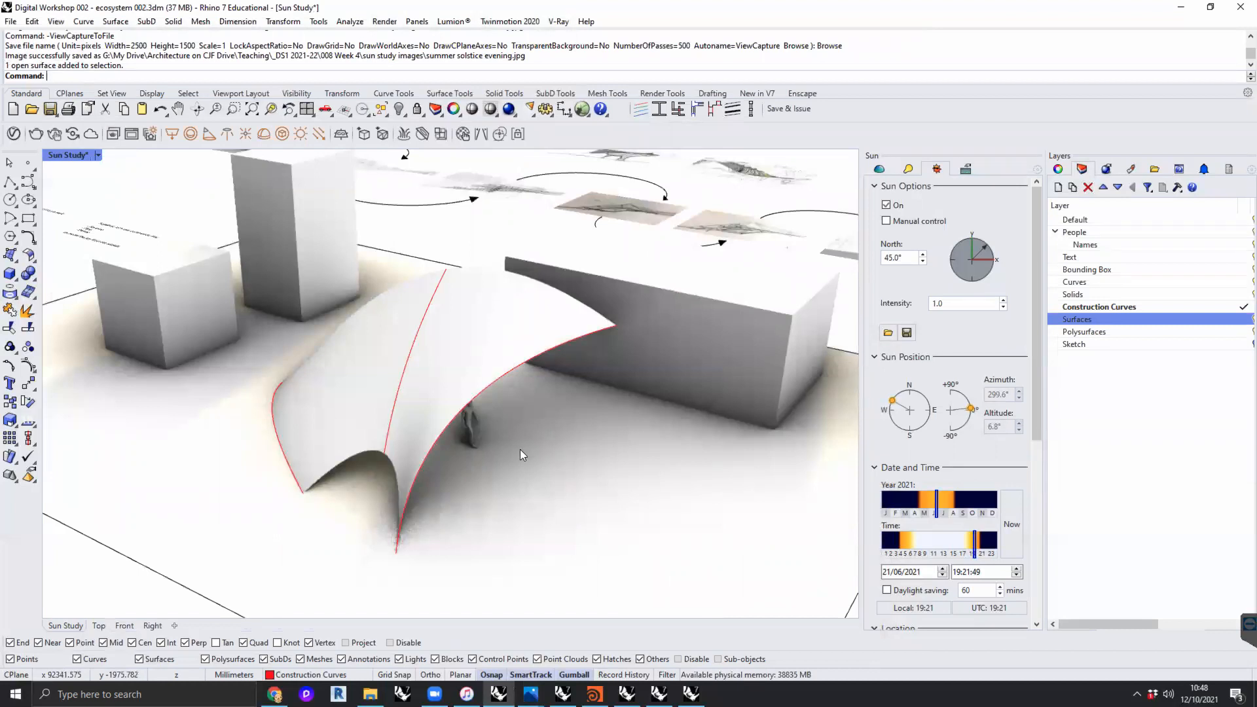
{"action": "double_click", "coordinate": [75, 156]}
{"action": "left_click", "coordinate": [309, 276]}
{"action": "right_click_drag", "start_coordinate": [310, 276], "coordinate": [3, 260]}
{"action": "right_click_drag", "start_coordinate": [283, 299], "coordinate": [247, 259]}
{"action": "scroll", "coordinate": [348, 300], "scroll_direction": "down", "scroll_amount": 8}
{"action": "scroll", "coordinate": [195, 324], "scroll_direction": "up", "scroll_amount": 9}
{"action": "scroll", "coordinate": [299, 269], "scroll_direction": "down", "scroll_amount": 4}
{"action": "right_click_drag", "start_coordinate": [351, 290], "coordinate": [313, 289]}
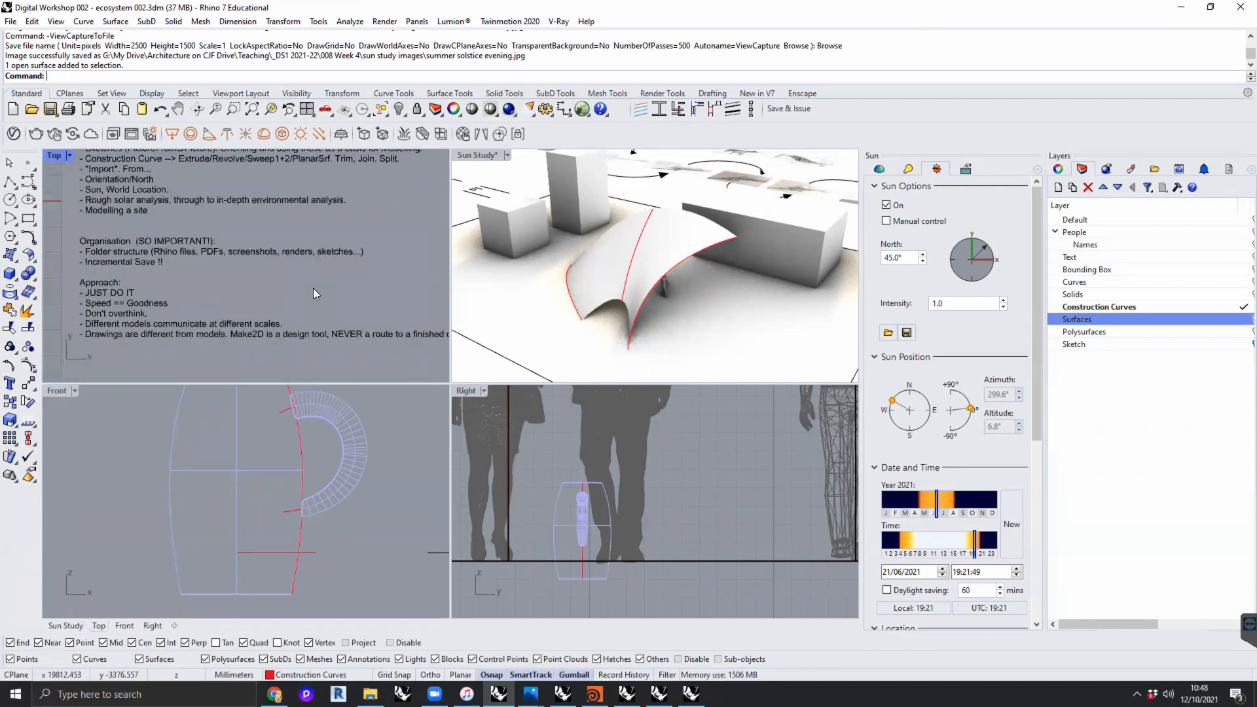
{"action": "right_click_drag", "start_coordinate": [317, 285], "coordinate": [315, 307]}
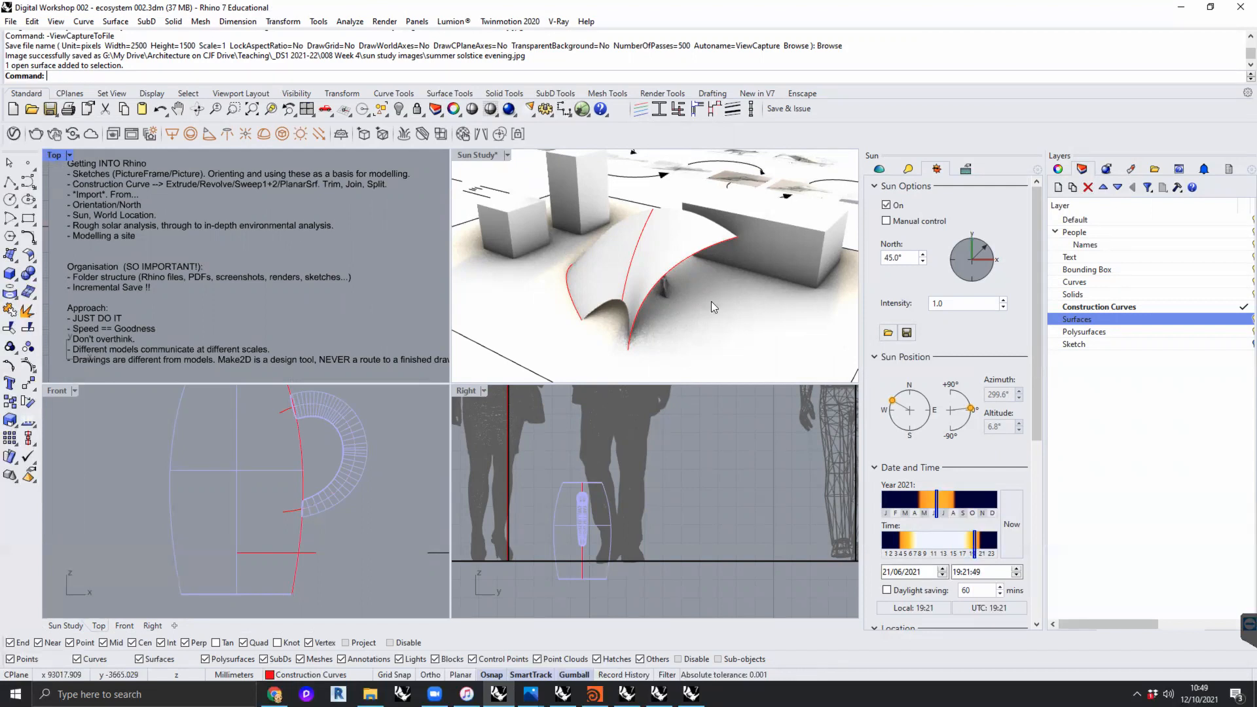
{"action": "right_click_drag", "start_coordinate": [711, 302], "coordinate": [675, 290]}
- Maximise the Sun Study viewport and create a new layer named CLIPPING PLANE
{"action": "double_click", "coordinate": [469, 154]}
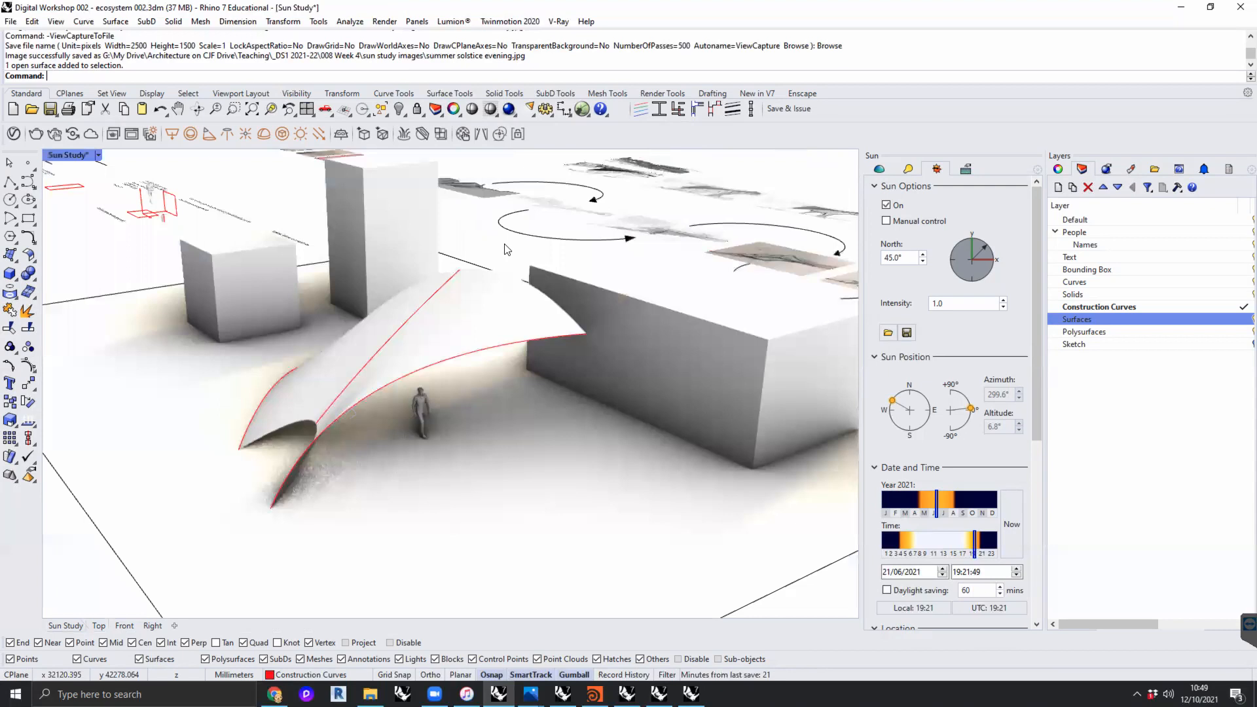
{"action": "scroll", "coordinate": [479, 338], "scroll_direction": "down", "scroll_amount": 5}
{"action": "scroll", "coordinate": [486, 346], "scroll_direction": "up", "scroll_amount": 3}
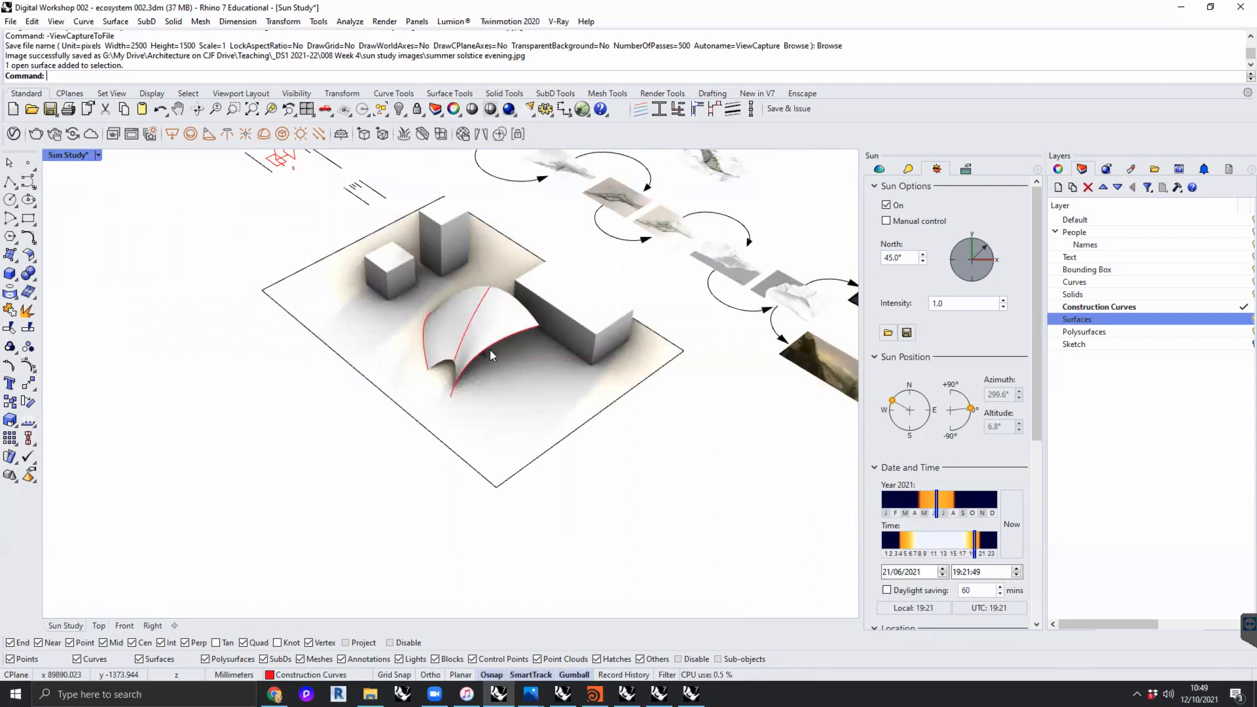
{"action": "right_click_drag", "start_coordinate": [541, 404], "coordinate": [596, 397]}
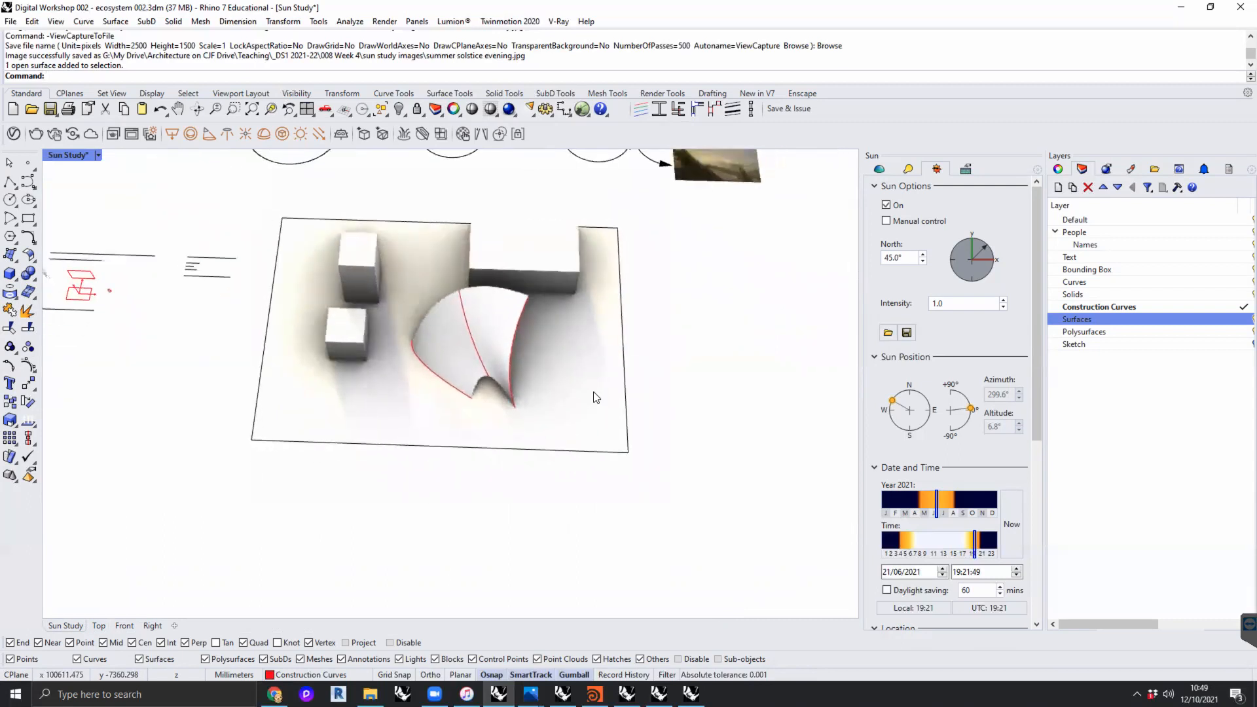
{"action": "right_click_drag", "start_coordinate": [445, 314], "coordinate": [586, 377]}
{"action": "scroll", "coordinate": [560, 372], "scroll_direction": "up", "scroll_amount": 7}
{"action": "scroll", "coordinate": [587, 377], "scroll_direction": "down", "scroll_amount": 7}
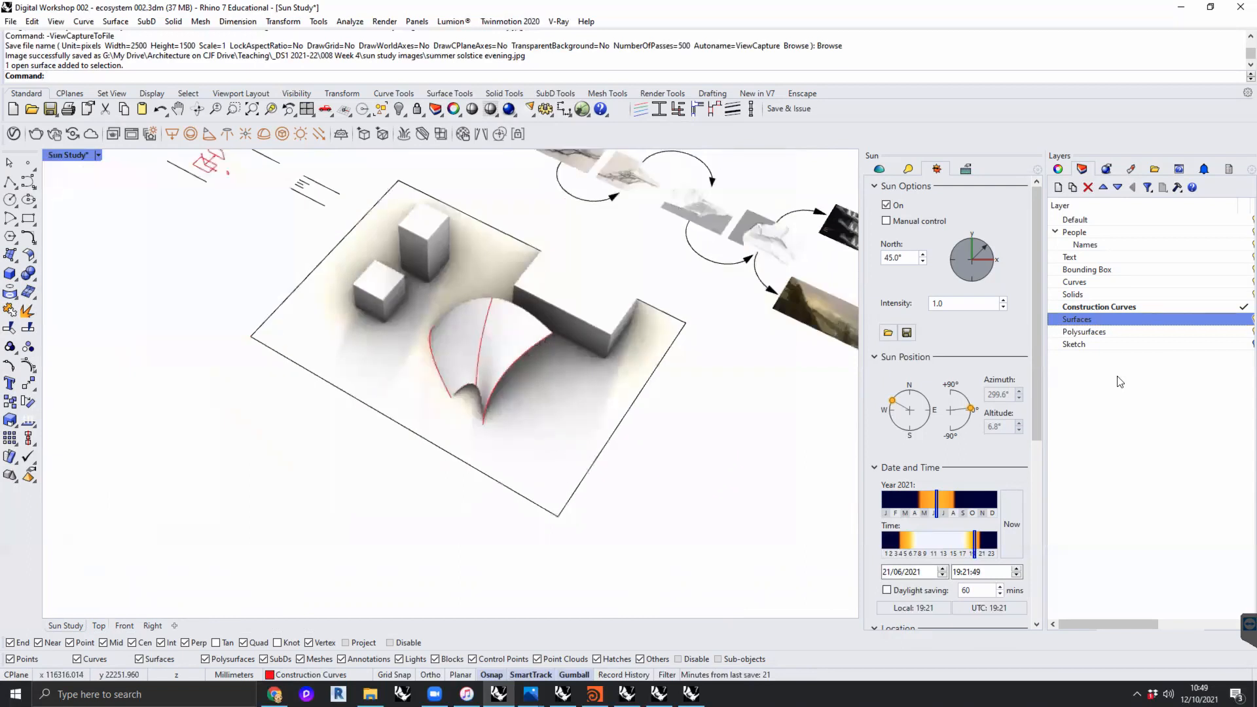
{"action": "right_click", "coordinate": [1121, 382]}
{"action": "left_click", "coordinate": [1140, 389]}
{"action": "type", "text": "CLIPPING PLANE"}
{"action": "key", "text": "Return"}
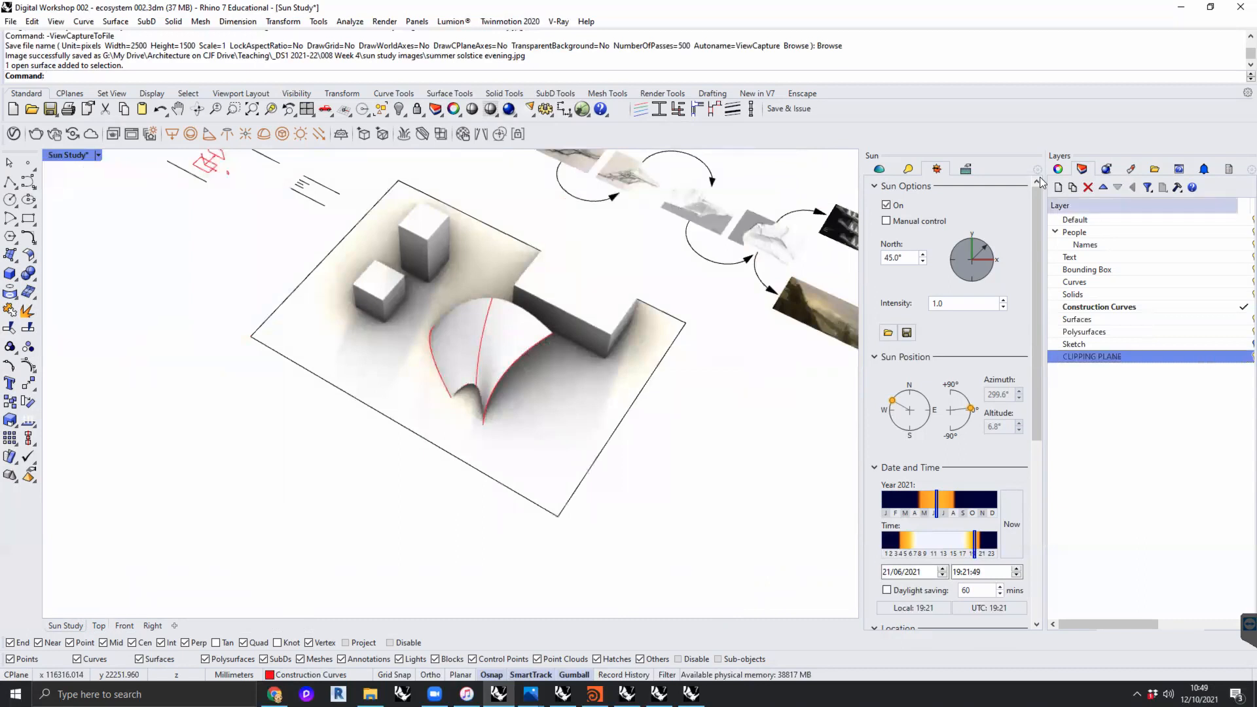
- Close the Sun settings and make the CLIPPING PLANE layer current
{"action": "left_click_drag", "start_coordinate": [874, 156], "coordinate": [574, 228]}
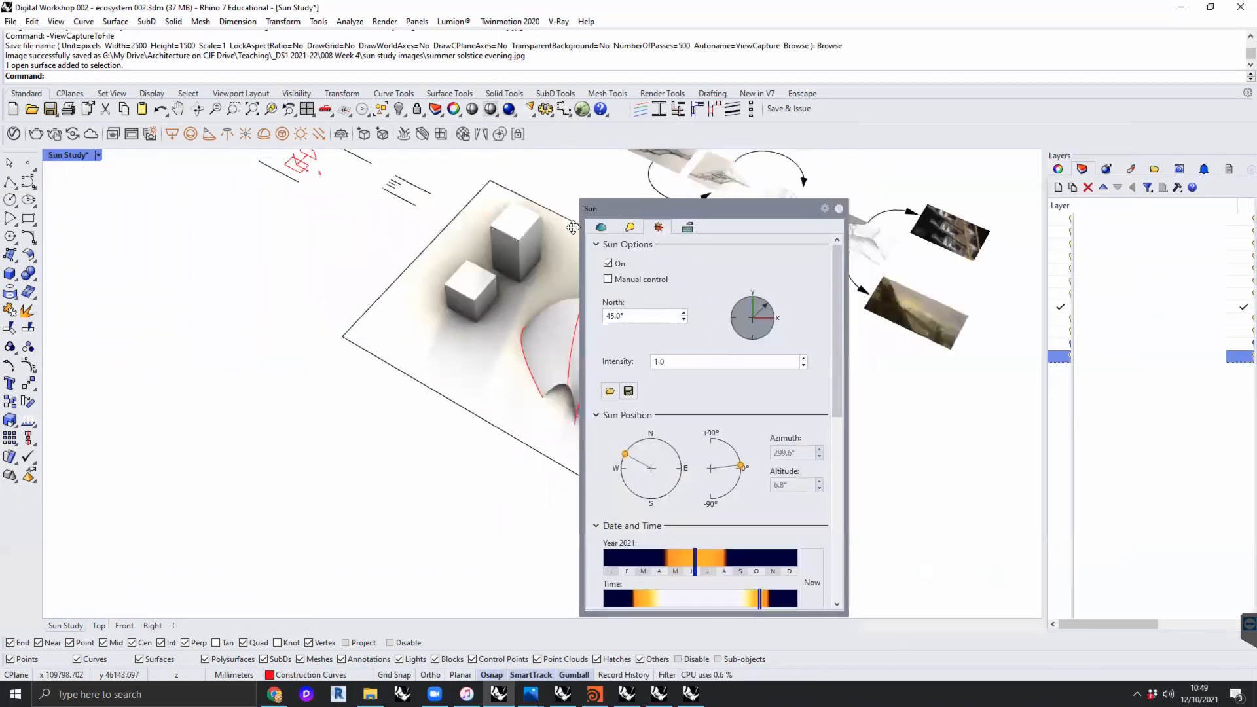
{"action": "left_click", "coordinate": [839, 208]}
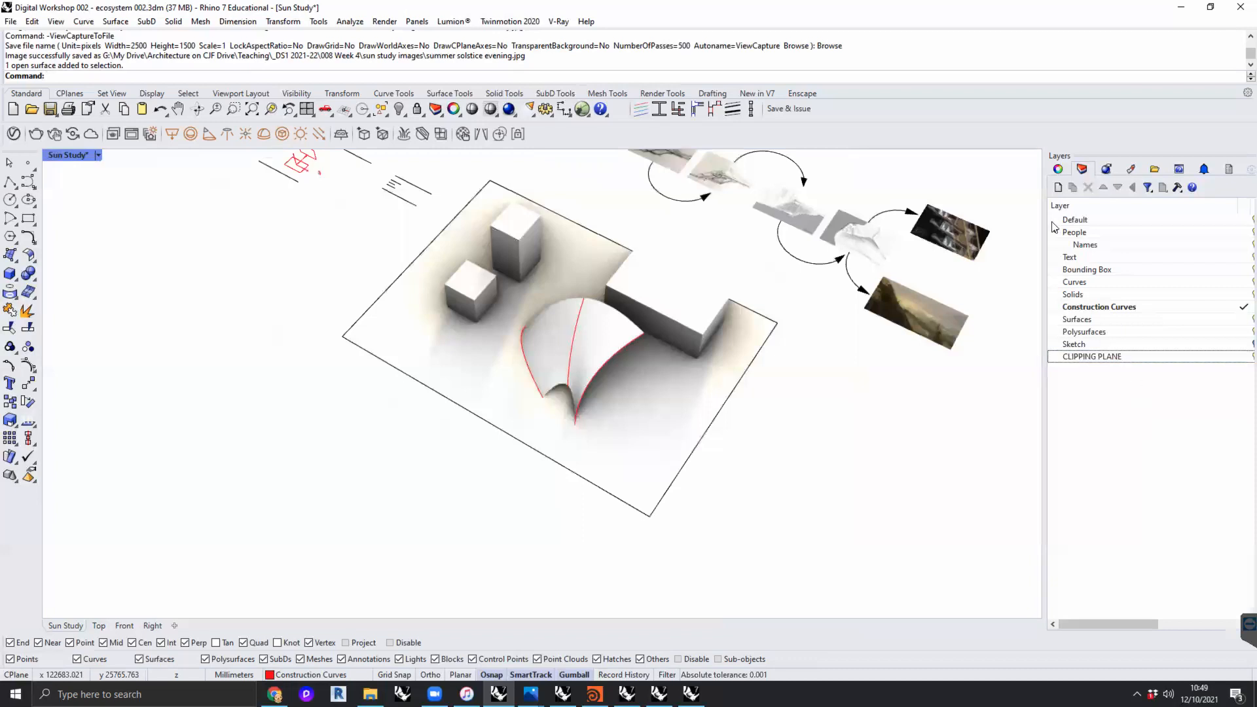
{"action": "left_click", "coordinate": [1125, 358]}
{"action": "left_click", "coordinate": [1243, 356]}
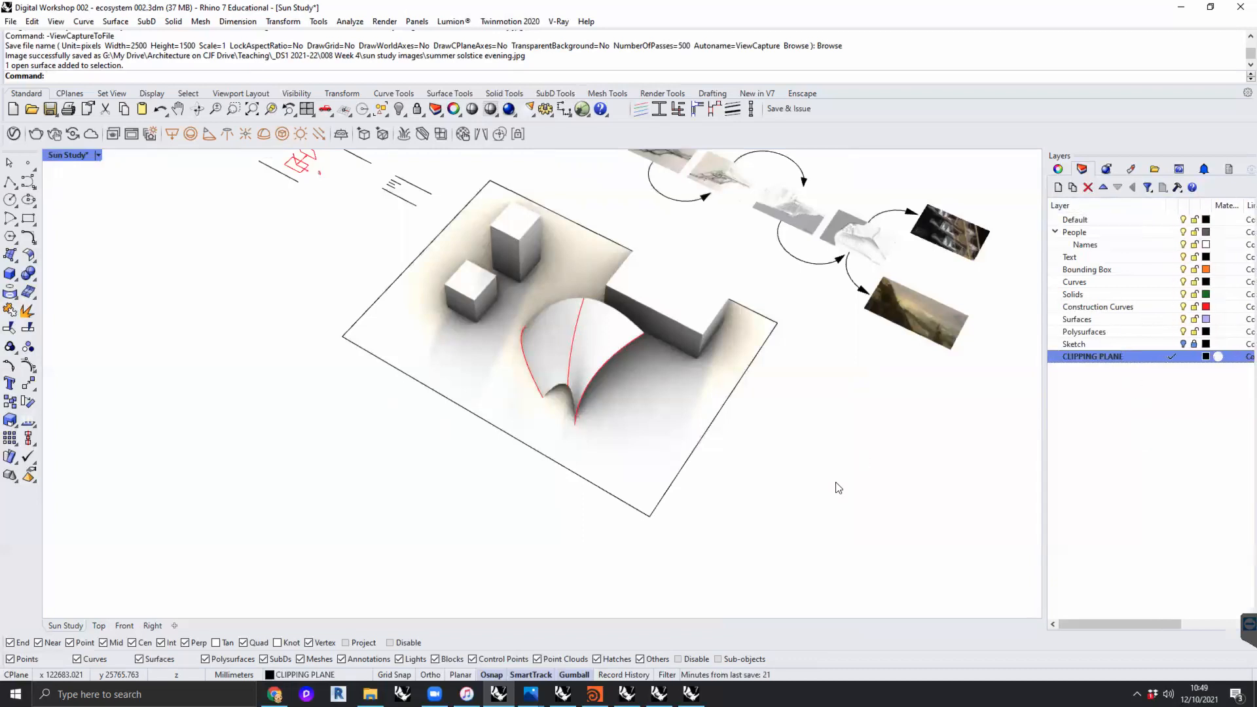
- Draw a small rectangular clipping plane flat on the ground just outside the site boundary
{"action": "type", "text": "ClippingPlane"}
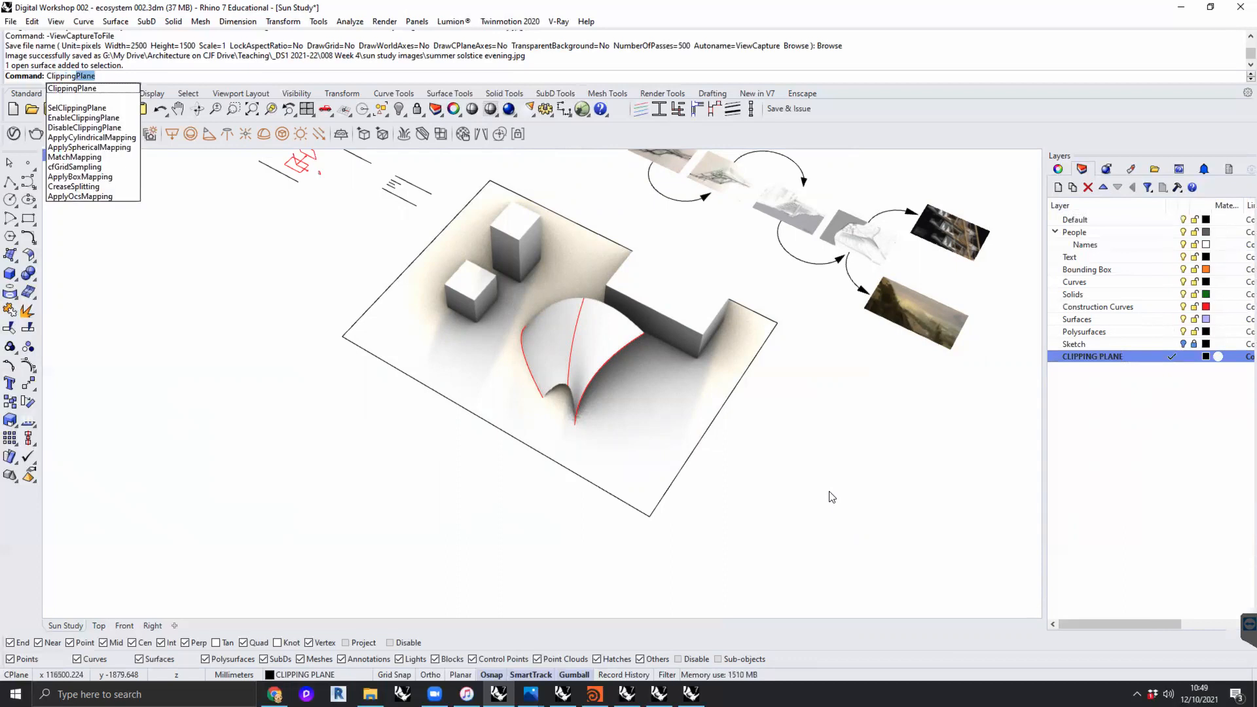
{"action": "key", "text": "Return"}
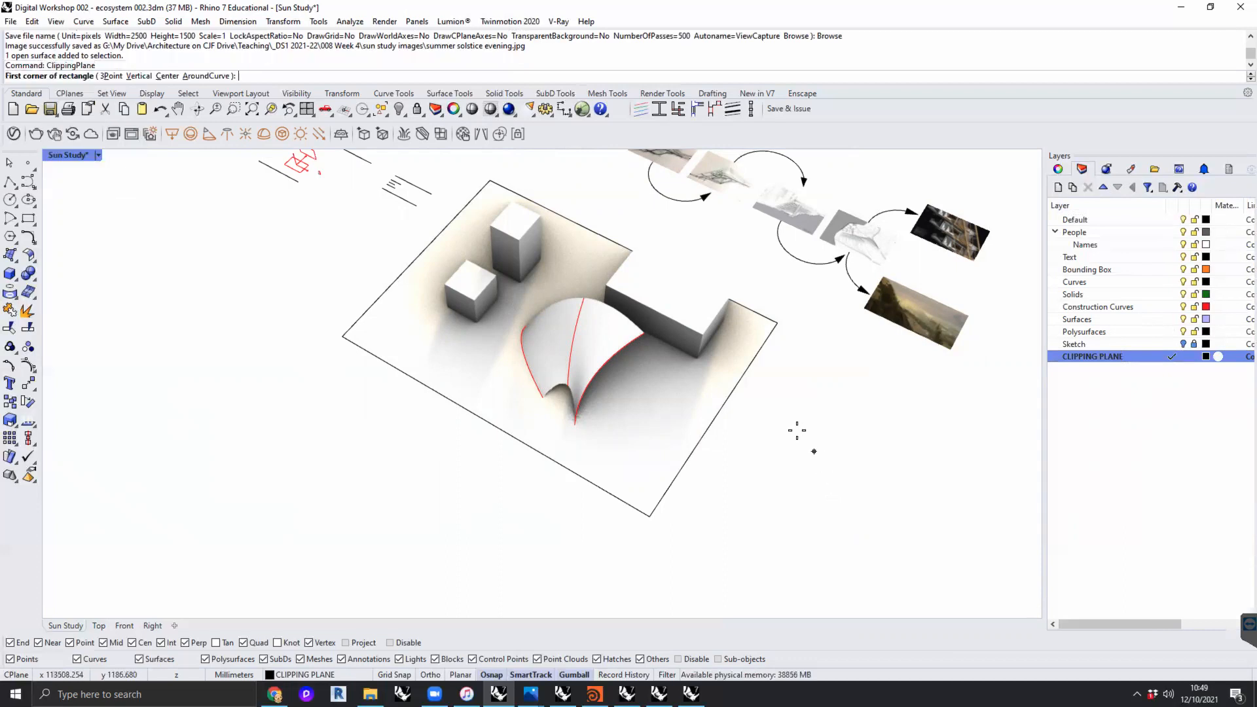
{"action": "left_click", "coordinate": [789, 413]}
{"action": "left_click", "coordinate": [820, 487]}
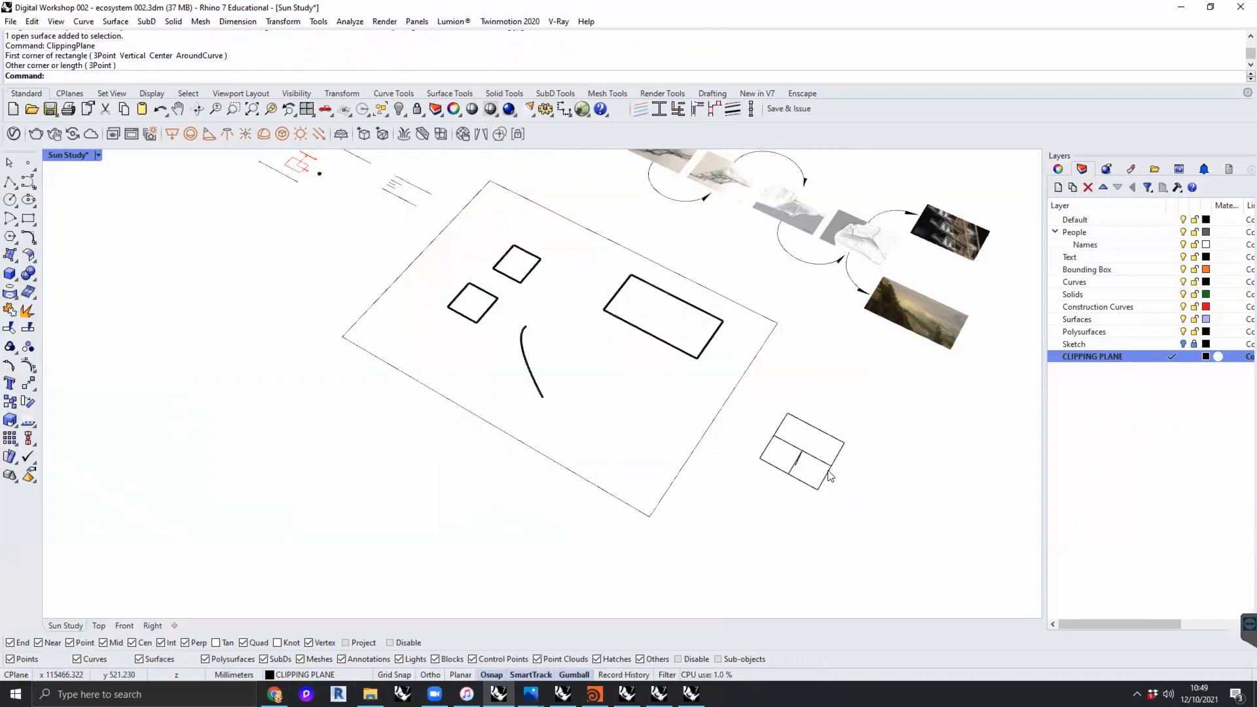
- Rotate the clipping plane upright and move it into the site so it cuts through the canopy and the long block
{"action": "left_click", "coordinate": [830, 478]}
{"action": "right_click_drag", "start_coordinate": [849, 492], "coordinate": [736, 458]}
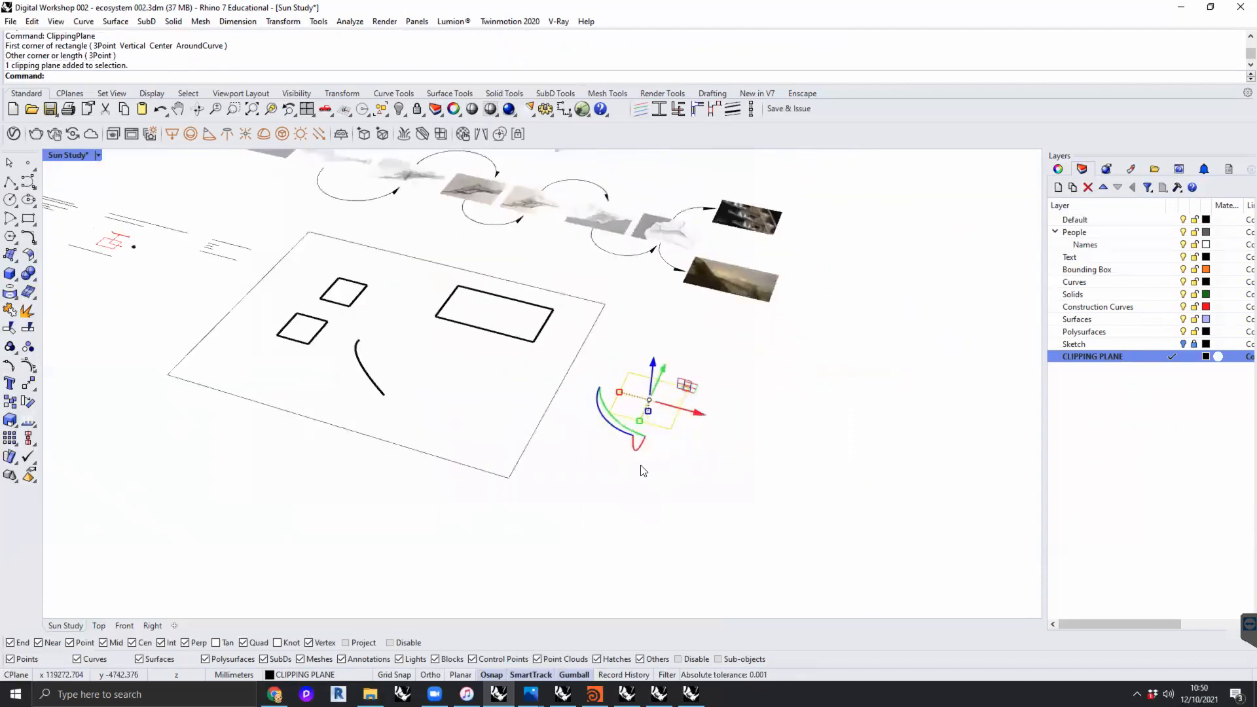
{"action": "left_click_drag", "start_coordinate": [614, 421], "coordinate": [594, 380]}
{"action": "right_click_drag", "start_coordinate": [679, 434], "coordinate": [649, 444]}
{"action": "mouse_move", "coordinate": [632, 442]}
{"action": "left_mouse_down"}
{"action": "mouse_move", "coordinate": [596, 407]}
{"action": "mouse_move", "coordinate": [649, 445]}
{"action": "left_mouse_up"}
{"action": "right_click_drag", "start_coordinate": [670, 477], "coordinate": [720, 402]}
{"action": "left_click_drag", "start_coordinate": [706, 387], "coordinate": [502, 353]}
{"action": "right_click_drag", "start_coordinate": [534, 372], "coordinate": [414, 357]}
{"action": "left_click", "coordinate": [440, 322]}
{"action": "scroll", "coordinate": [438, 302], "scroll_direction": "up", "scroll_amount": 8}
{"action": "scroll", "coordinate": [439, 301], "scroll_direction": "up", "scroll_amount": 4}
{"action": "scroll", "coordinate": [449, 380], "scroll_direction": "down", "scroll_amount": 8}
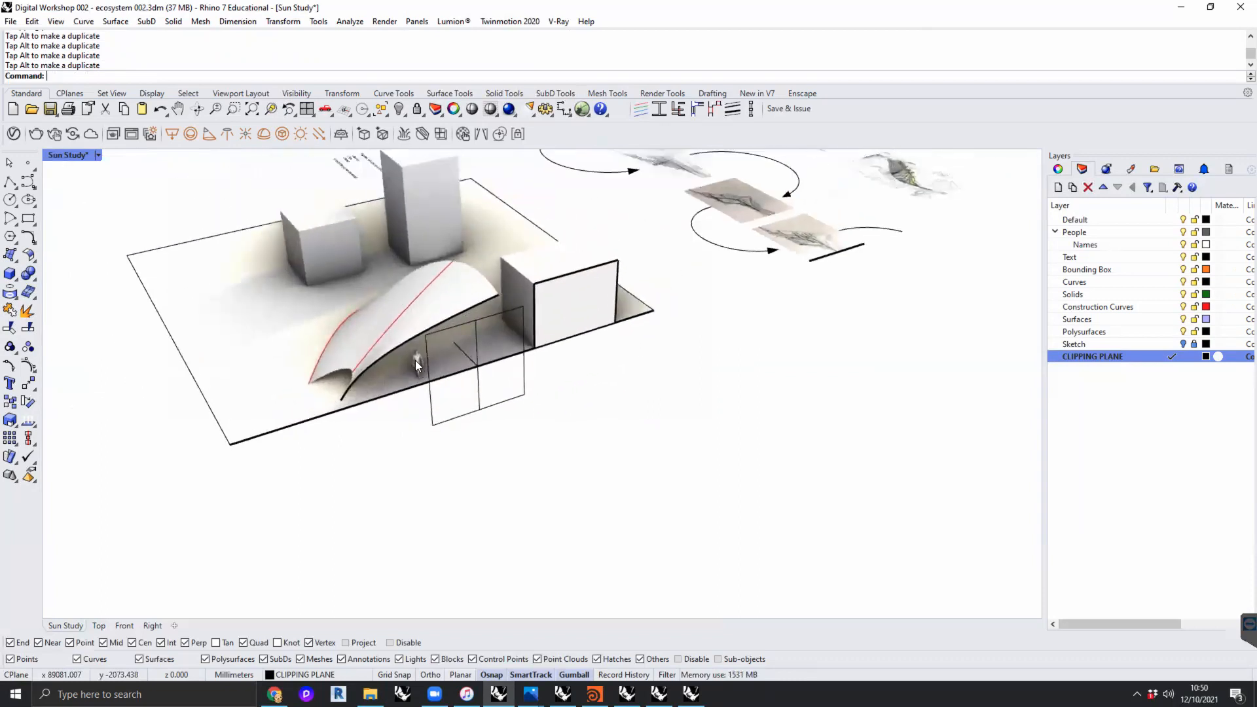
- Make the clipping plane also clip the Right view, keeping it active in Sun Study
{"action": "right_click_drag", "start_coordinate": [525, 446], "coordinate": [561, 445]}
{"action": "left_click", "coordinate": [482, 434]}
{"action": "left_click", "coordinate": [1059, 169]}
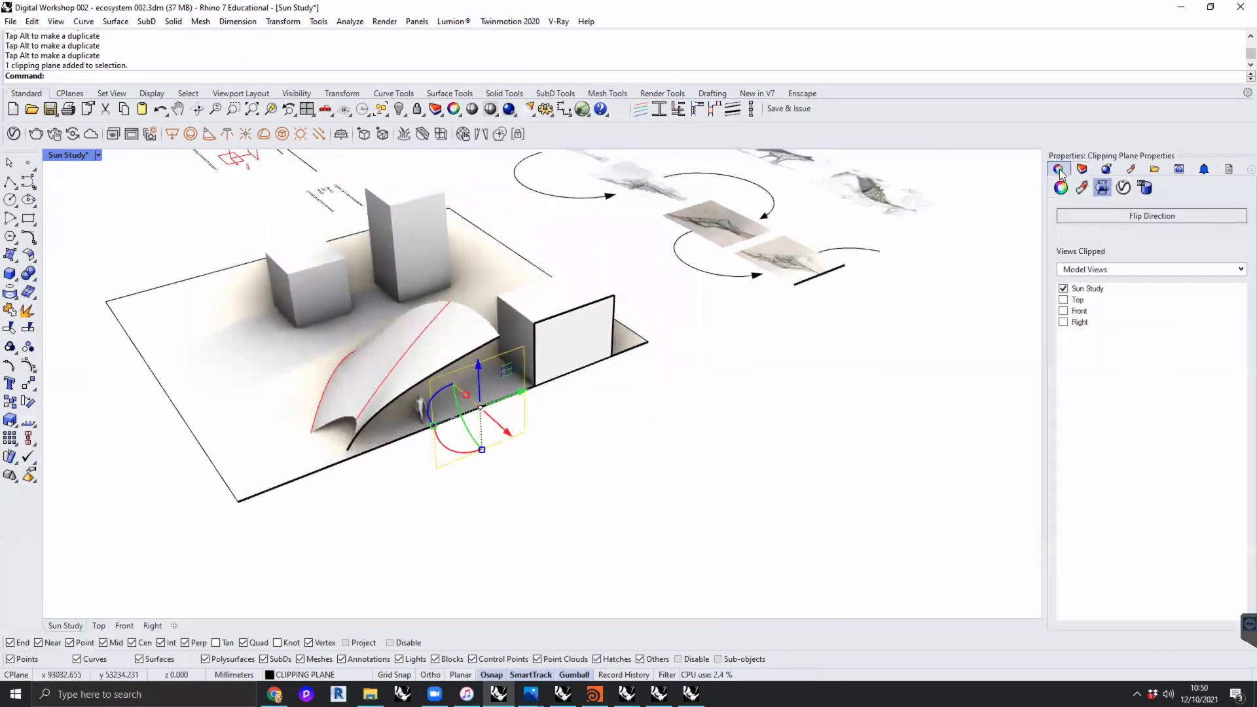
{"action": "left_click", "coordinate": [1064, 289]}
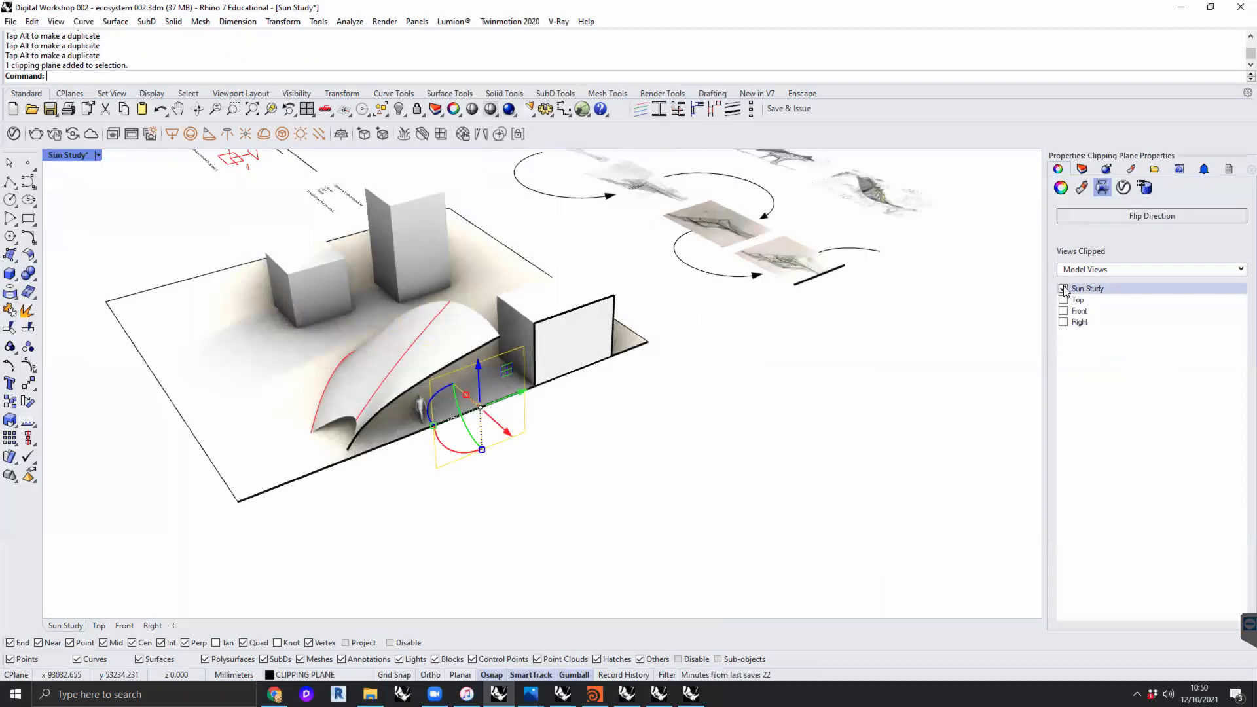
{"action": "double_click", "coordinate": [55, 155]}
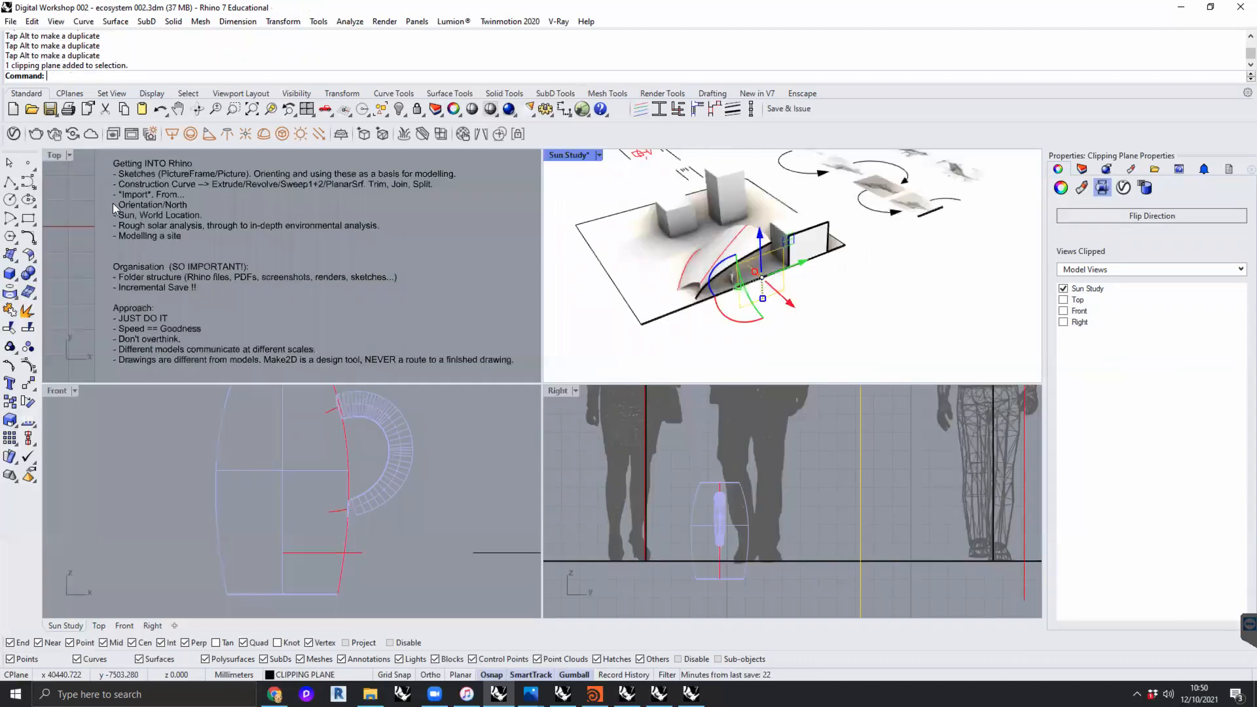
{"action": "scroll", "coordinate": [786, 462], "scroll_direction": "down", "scroll_amount": 8}
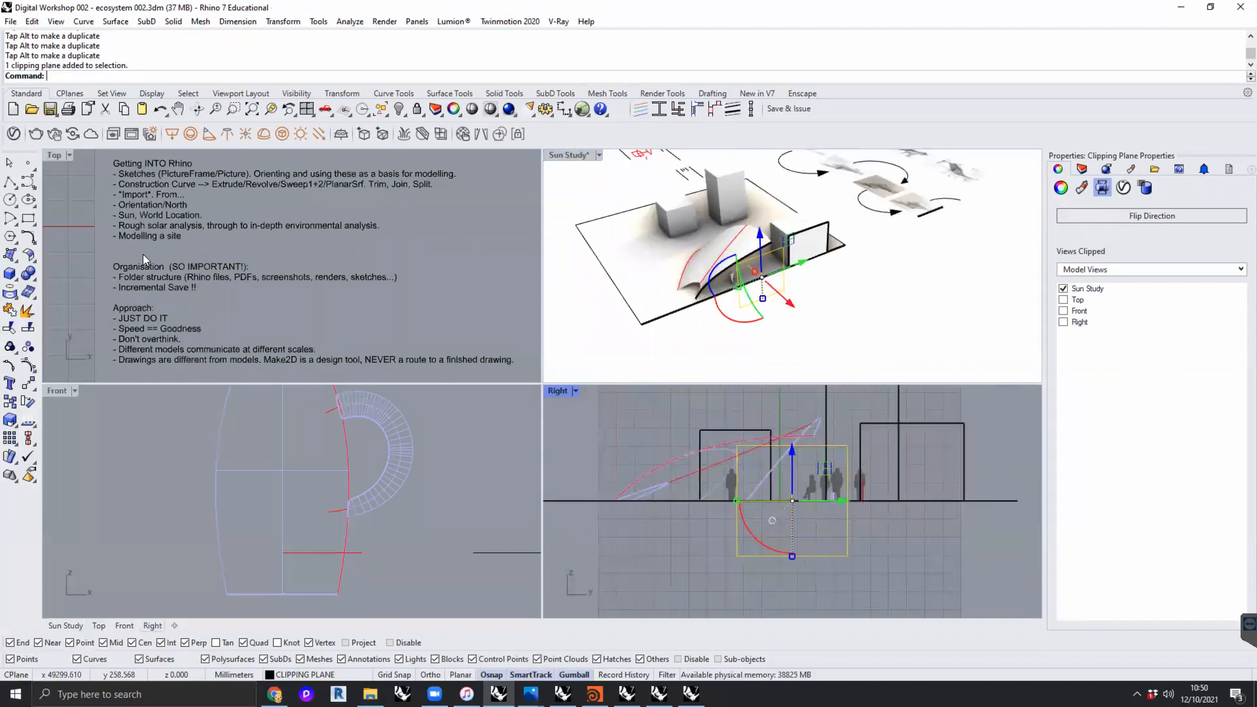
{"action": "left_click", "coordinate": [1063, 322]}
{"action": "right_click_drag", "start_coordinate": [892, 553], "coordinate": [855, 563]}
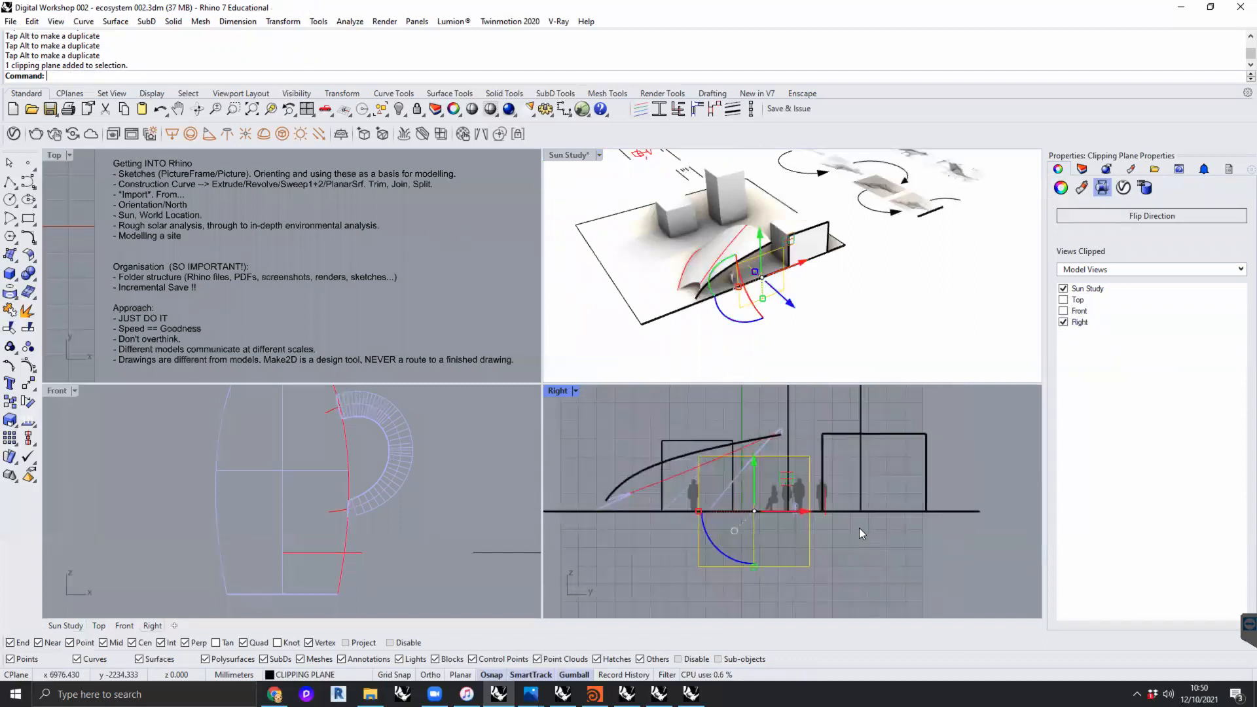
- Isolate the site model together with its clipping plane, hiding the notes, sketches and other objects
{"action": "scroll", "coordinate": [756, 343], "scroll_direction": "down", "scroll_amount": 6}
{"action": "right_click_drag", "start_coordinate": [757, 343], "coordinate": [749, 369], "text": "shift"}
{"action": "left_click_drag", "start_coordinate": [802, 354], "coordinate": [659, 279]}
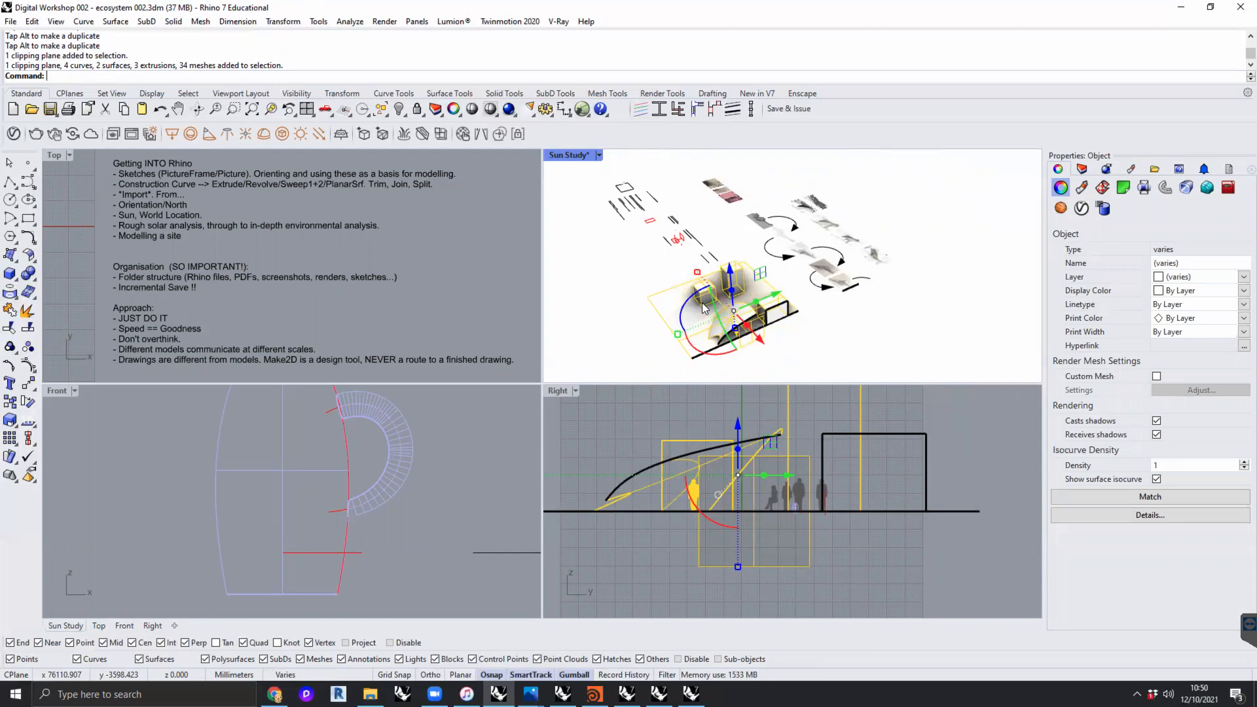
{"action": "type", "text": "Isolate"}
{"action": "key", "text": "Return"}
{"action": "left_click", "coordinate": [970, 501]}
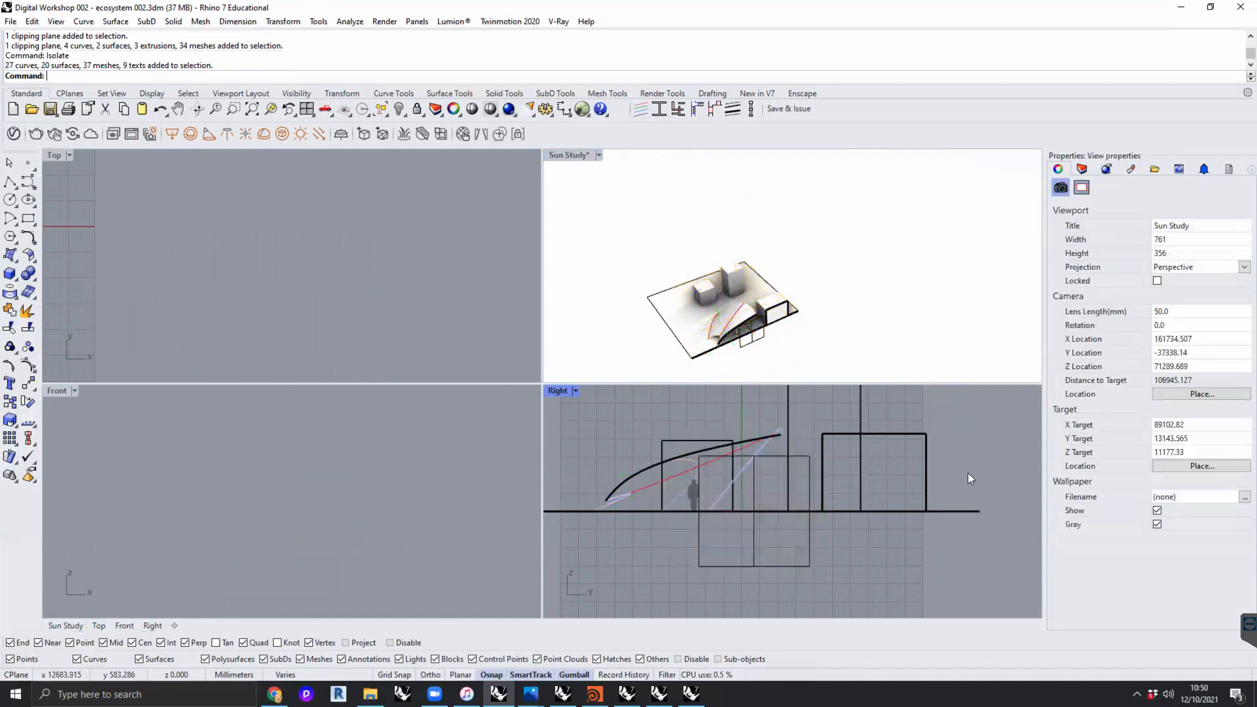
- Slide the clipping plane sideways within its own plane until its rectangle sits clear of the section in the Right view
{"action": "left_click", "coordinate": [814, 554]}
{"action": "scroll", "coordinate": [814, 552], "scroll_direction": "down", "scroll_amount": 4}
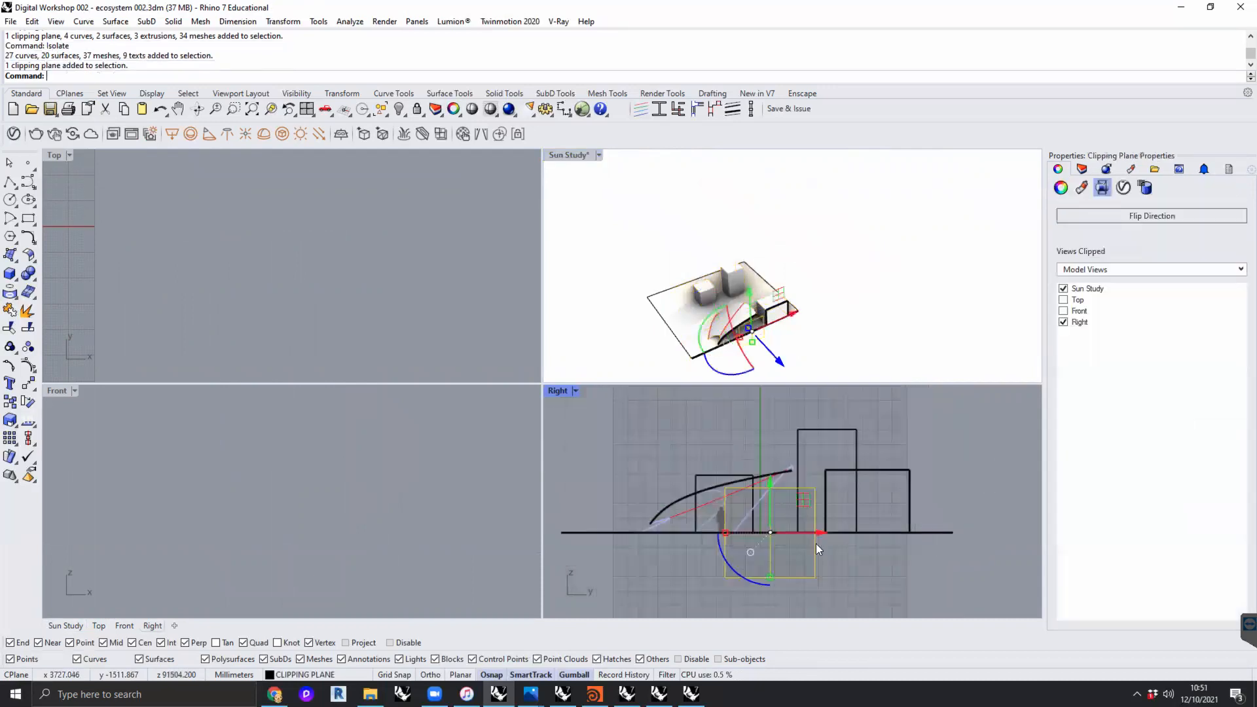
{"action": "left_click_drag", "start_coordinate": [828, 536], "coordinate": [980, 545]}
{"action": "right_click_drag", "start_coordinate": [981, 545], "coordinate": [876, 538]}
{"action": "left_click_drag", "start_coordinate": [876, 537], "coordinate": [967, 529]}
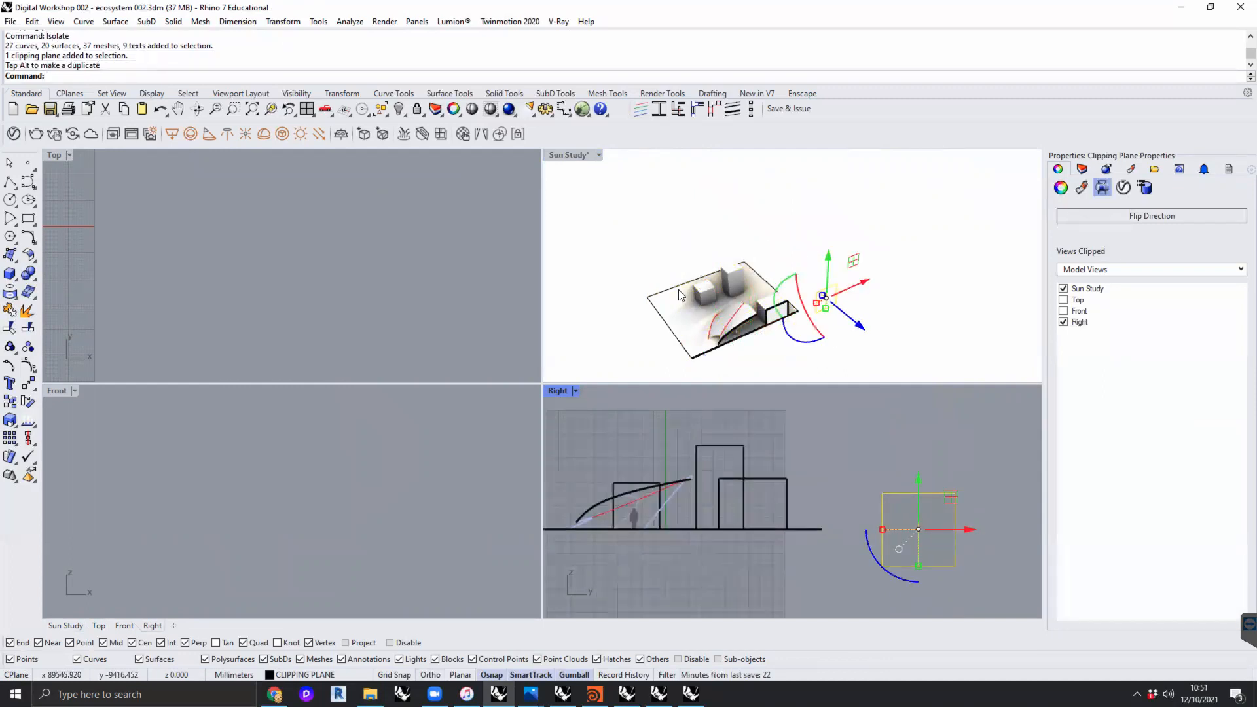
{"action": "left_click_drag", "start_coordinate": [972, 531], "coordinate": [997, 530]}
{"action": "left_click", "coordinate": [790, 566]}
- Maximise the Right viewport and frame the section through the canopy, figure and buildings
{"action": "right_click_drag", "start_coordinate": [789, 567], "coordinate": [811, 592]}
{"action": "scroll", "coordinate": [839, 531], "scroll_direction": "up", "scroll_amount": 6}
{"action": "double_click", "coordinate": [561, 390]}
{"action": "scroll", "coordinate": [570, 412], "scroll_direction": "down", "scroll_amount": 4}
{"action": "mouse_move", "coordinate": [582, 420]}
{"action": "right_mouse_down"}
{"action": "mouse_move", "coordinate": [578, 453]}
{"action": "mouse_move", "coordinate": [587, 432]}
{"action": "right_mouse_up"}
{"action": "scroll", "coordinate": [580, 426], "scroll_direction": "up", "scroll_amount": 2}
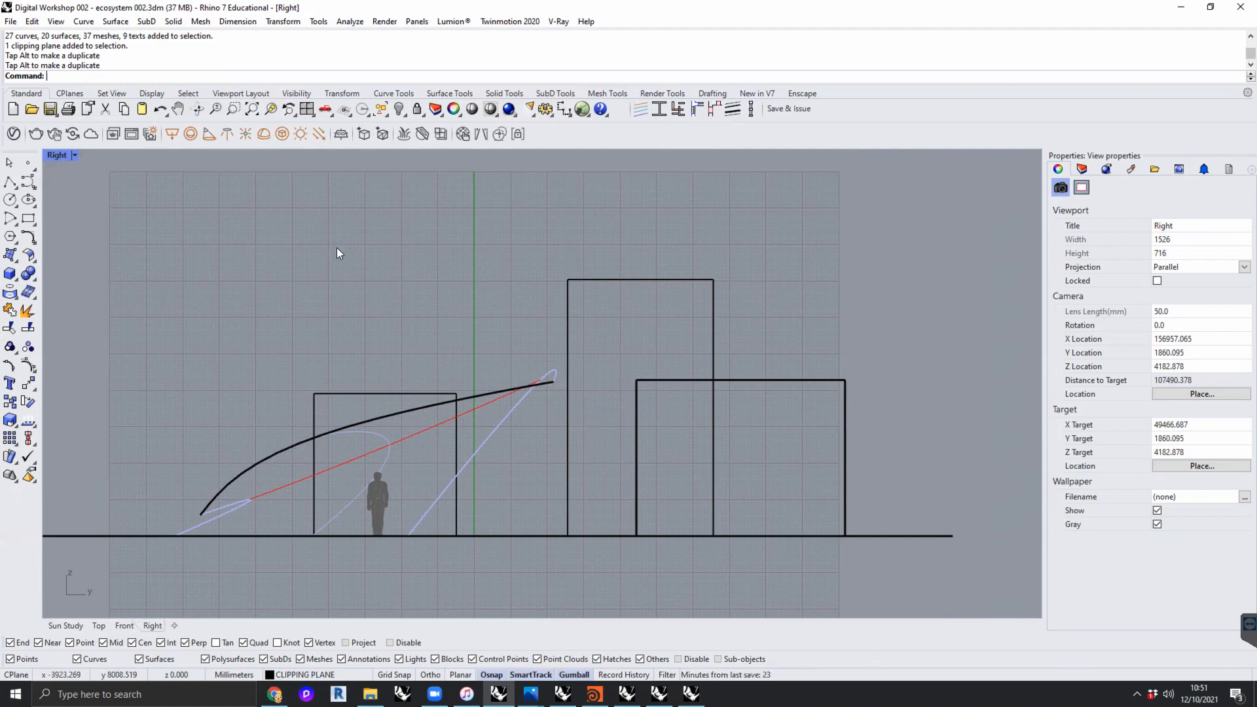
{"action": "left_click_drag", "start_coordinate": [841, 228], "coordinate": [196, 563]}
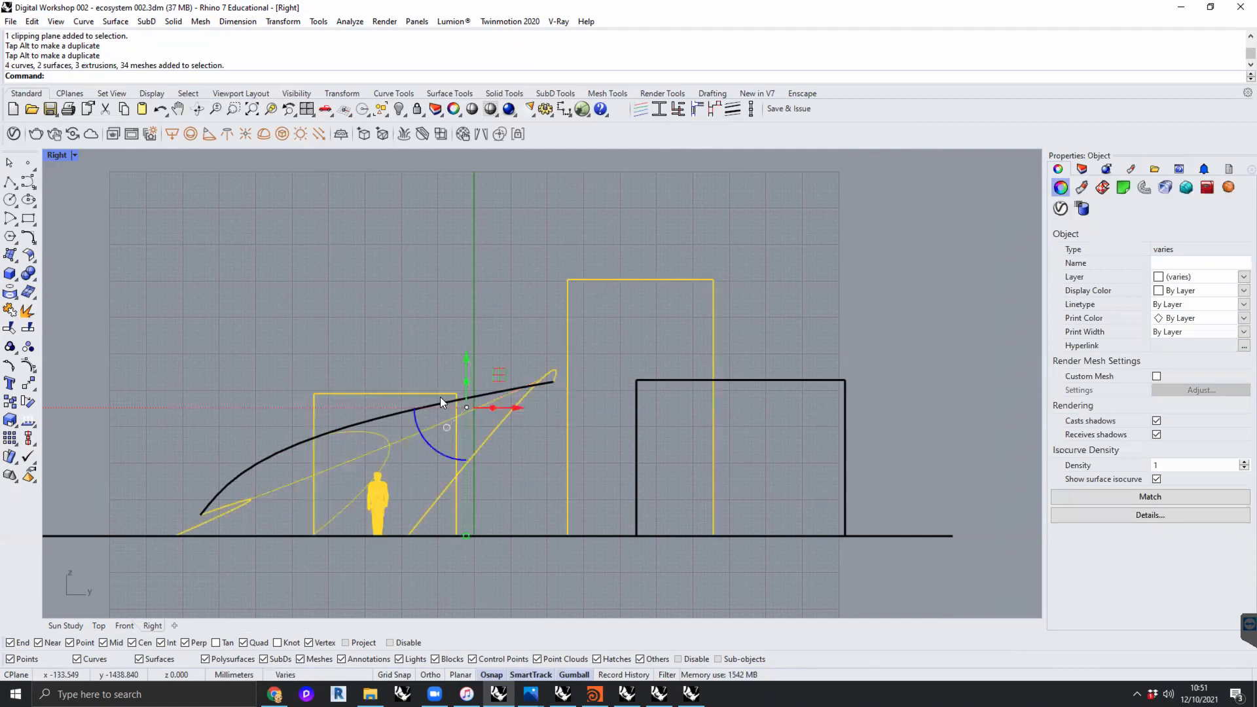
{"action": "left_click", "coordinate": [1082, 170]}
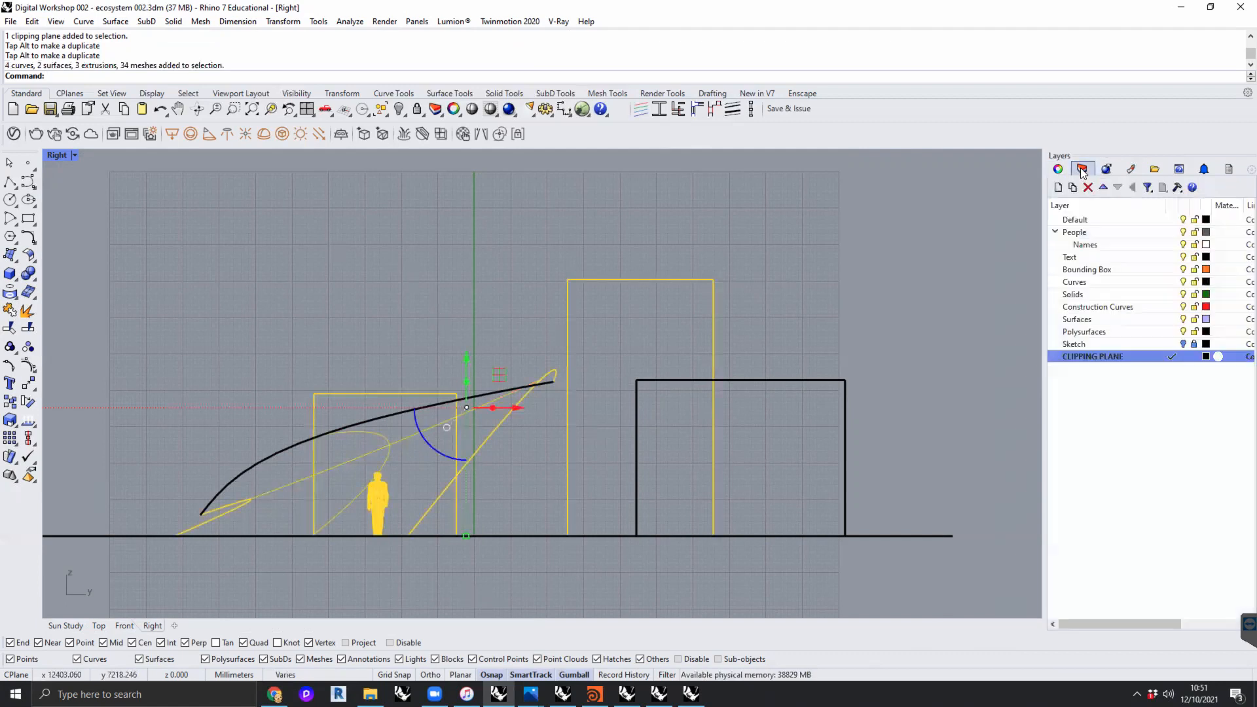
{"action": "type", "text": "Make2D"}
{"action": "key", "text": "Return"}
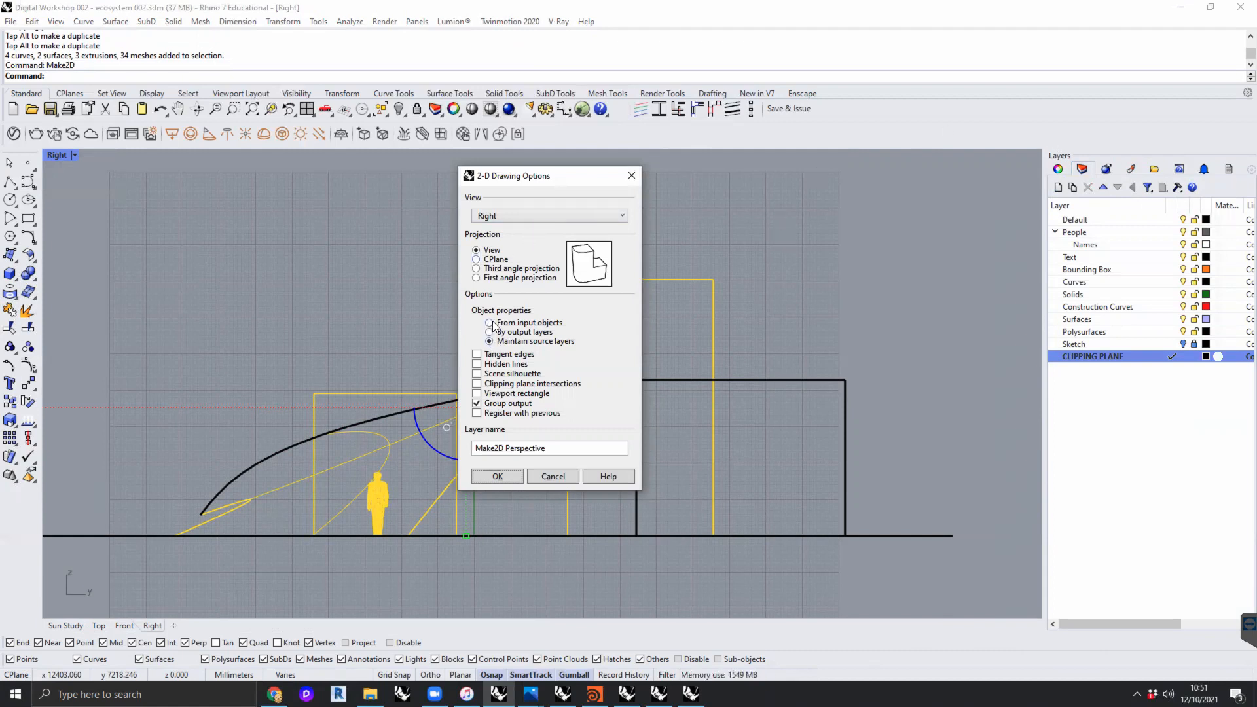
{"action": "left_click", "coordinate": [513, 216]}
{"action": "left_click", "coordinate": [510, 225]}
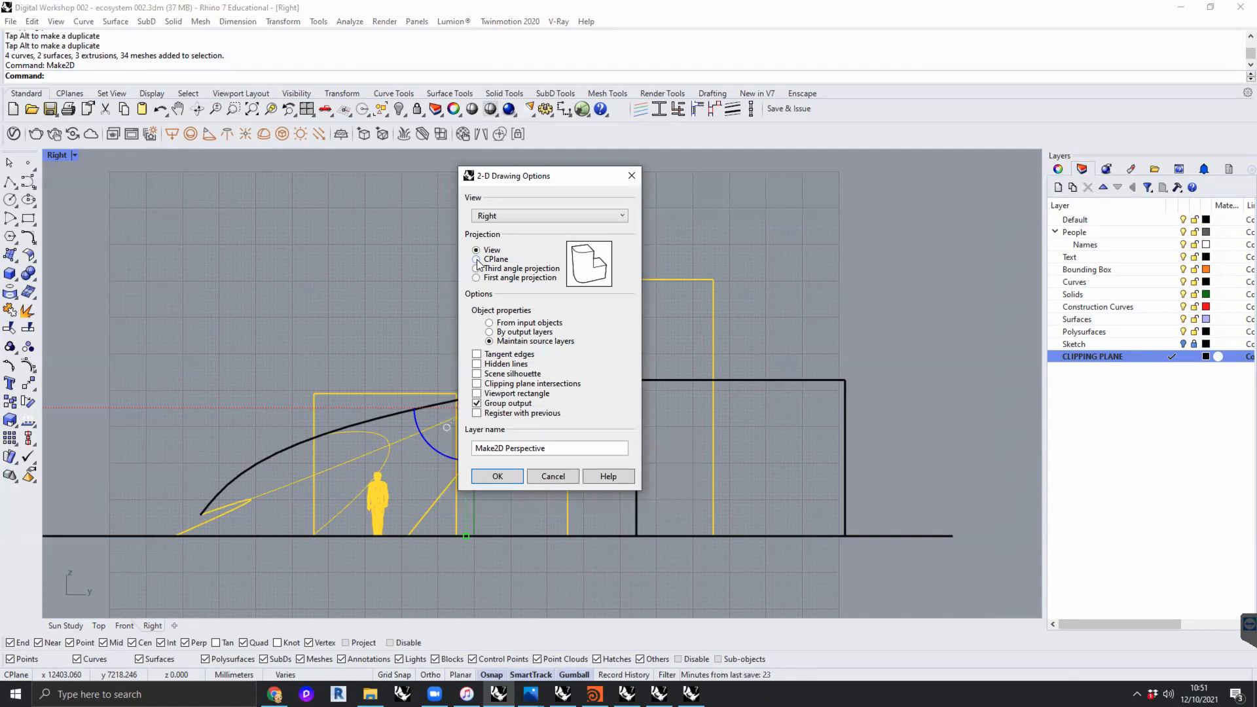
{"action": "left_click", "coordinate": [562, 474]}
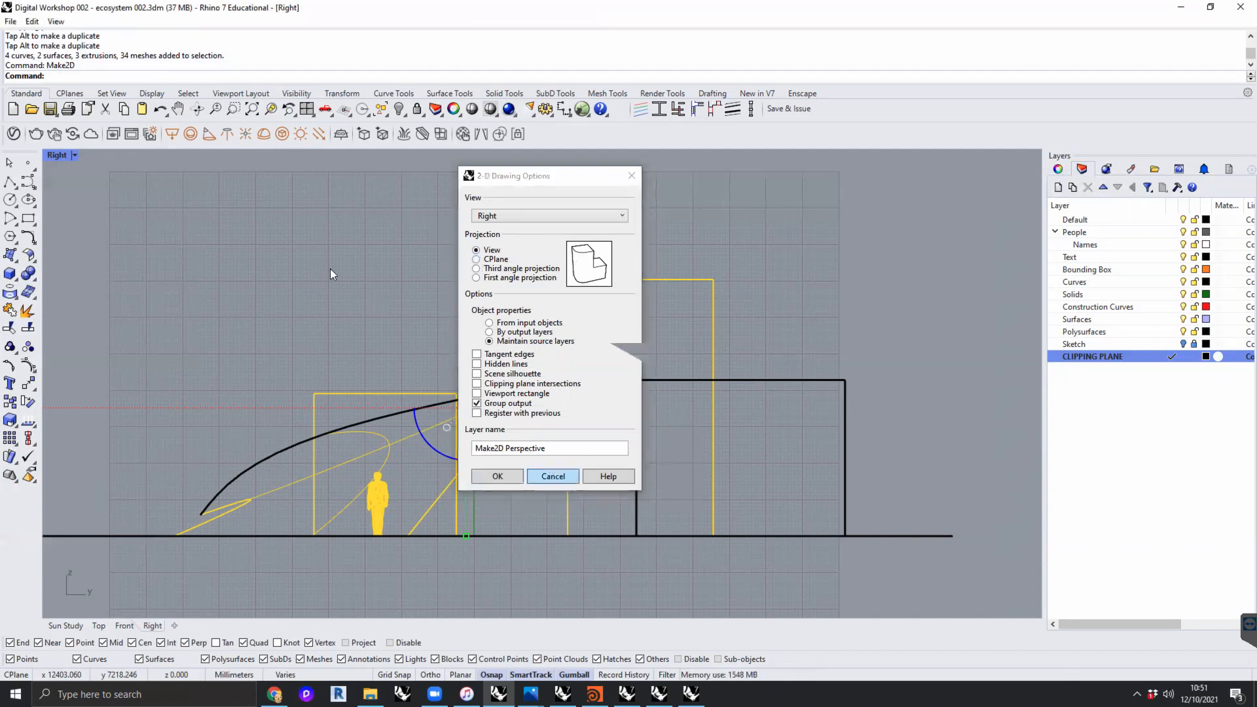
{"action": "left_click_drag", "start_coordinate": [853, 233], "coordinate": [281, 578]}
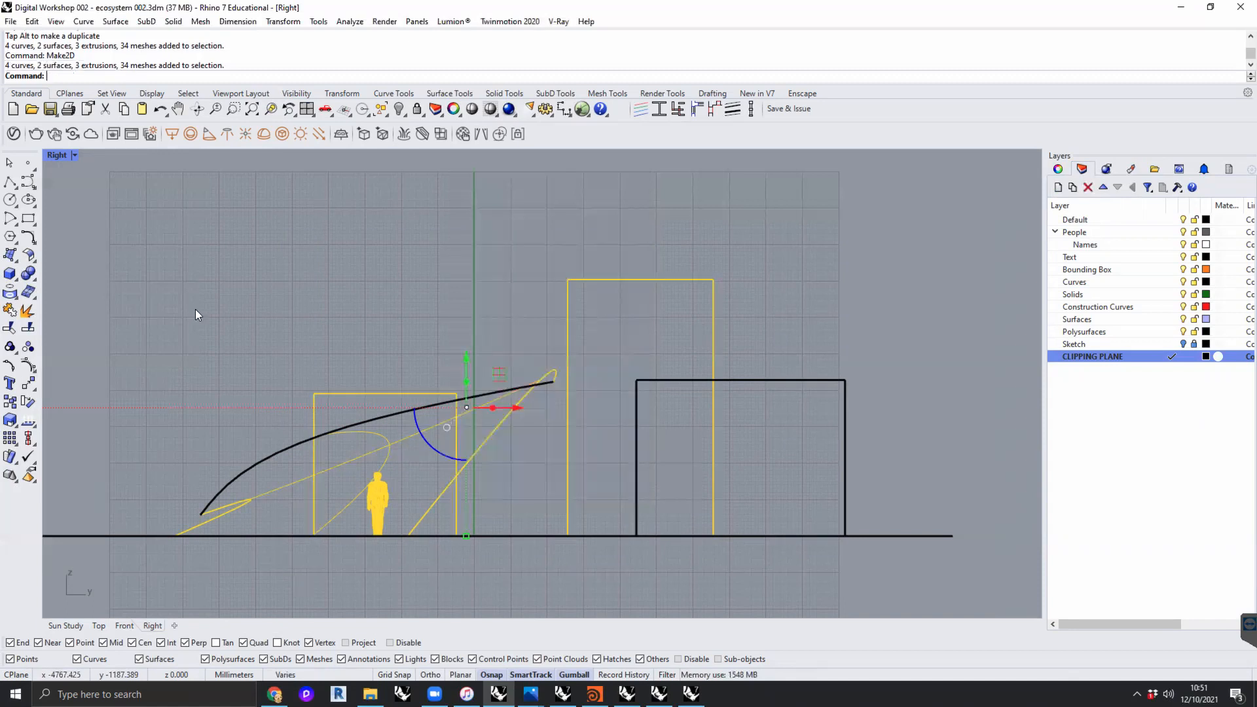
{"action": "type", "text": "Make2D"}
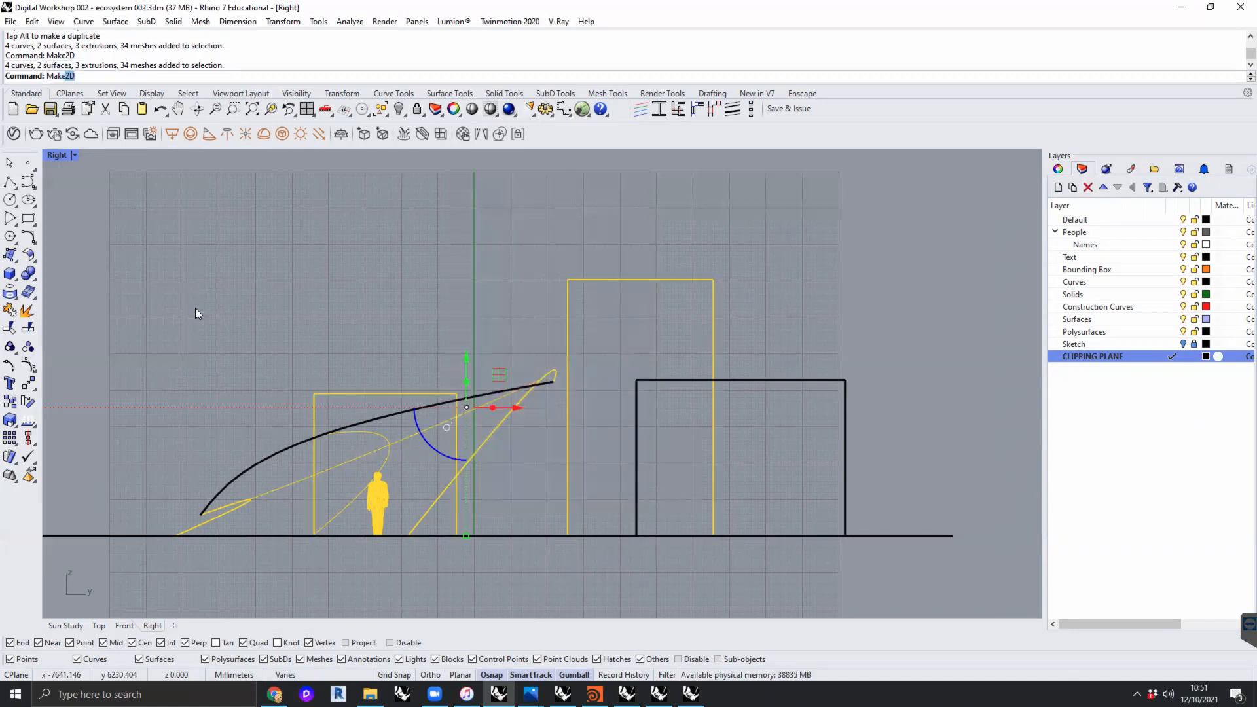
{"action": "key", "text": "Return"}
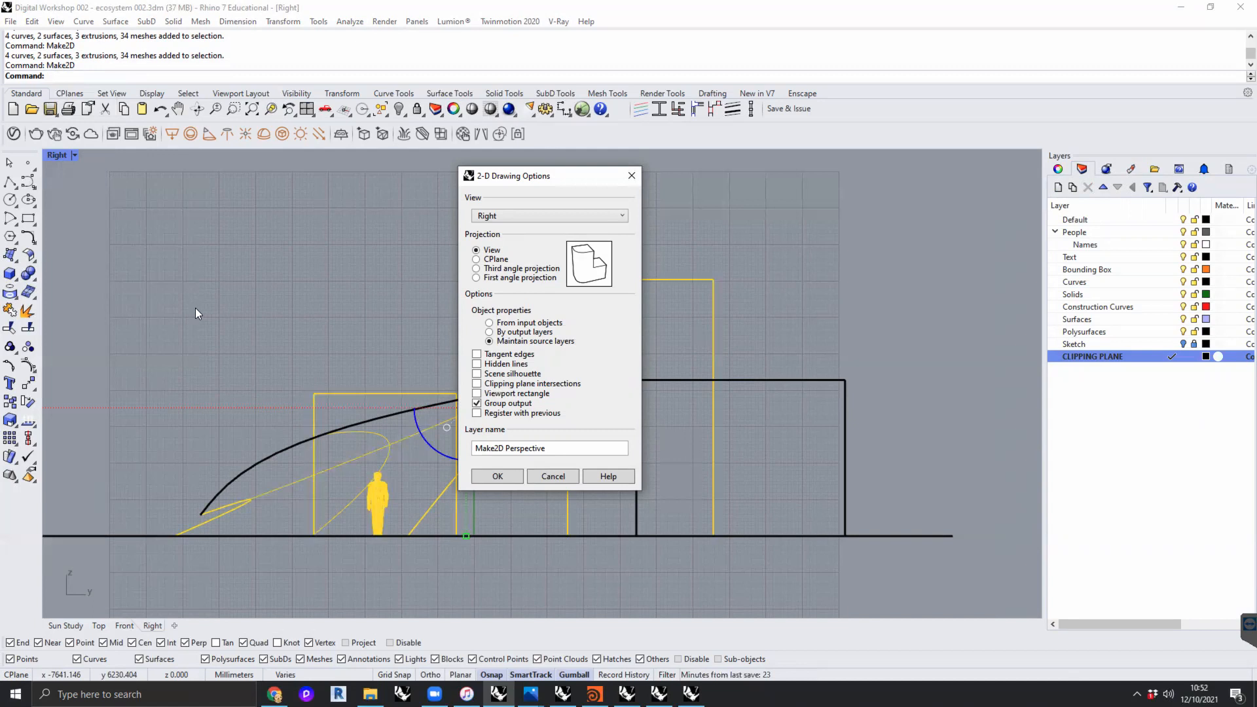
{"action": "left_click", "coordinate": [553, 476]}
{"action": "left_click", "coordinate": [375, 287]}
- Try rotating the clipping plane in the Sun Study view alongside the Right view
{"action": "double_click", "coordinate": [55, 154]}
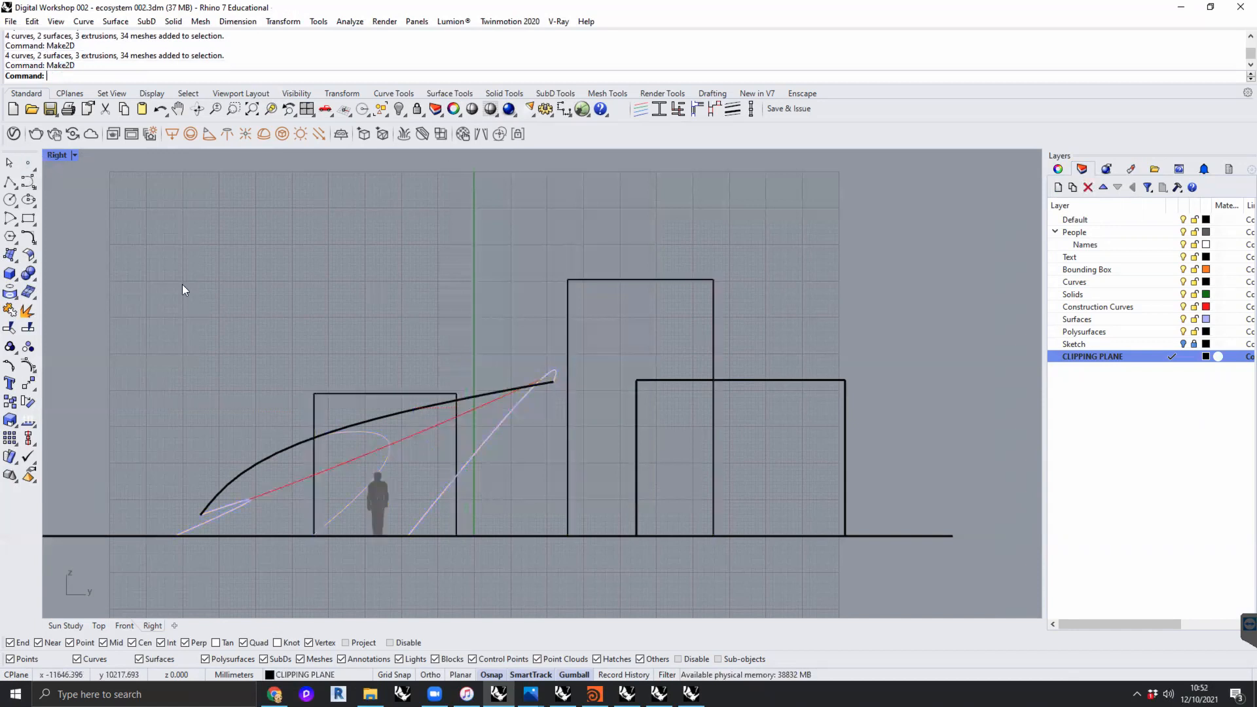
{"action": "left_click", "coordinate": [829, 298]}
{"action": "left_click_drag", "start_coordinate": [872, 279], "coordinate": [924, 265]}
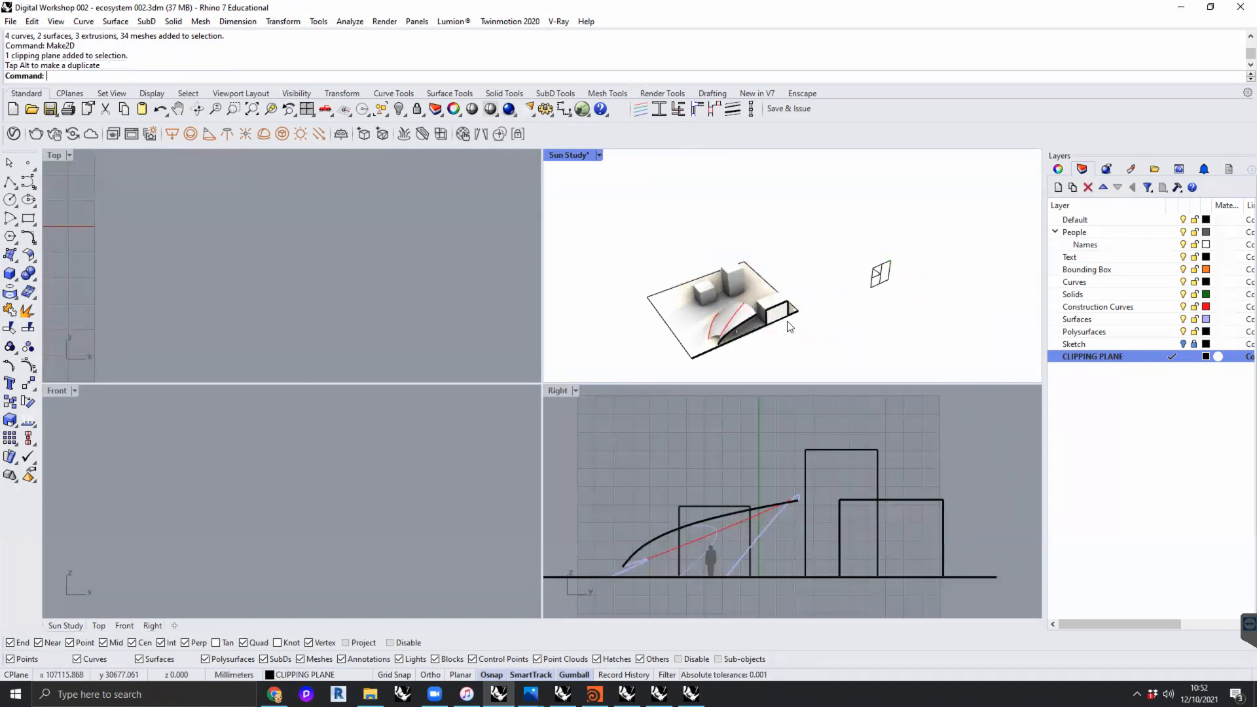
{"action": "left_click", "coordinate": [702, 406]}
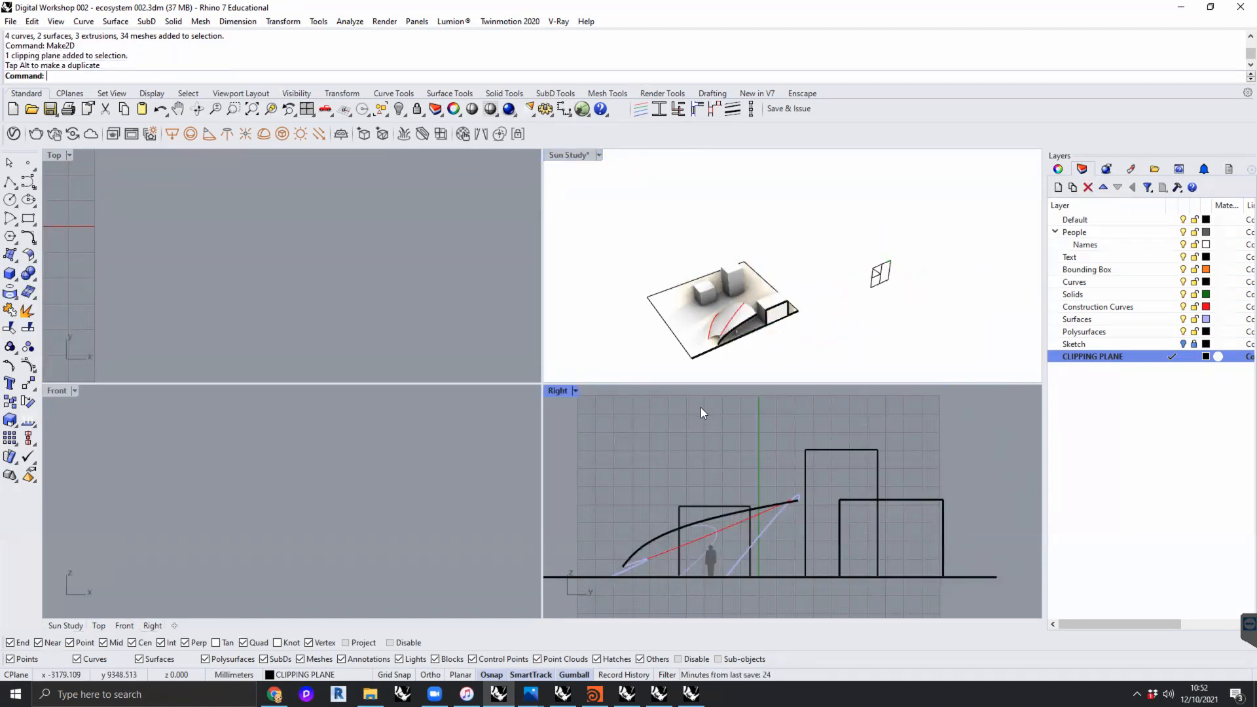
{"action": "left_click", "coordinate": [880, 275]}
{"action": "left_click_drag", "start_coordinate": [868, 311], "coordinate": [912, 318]}
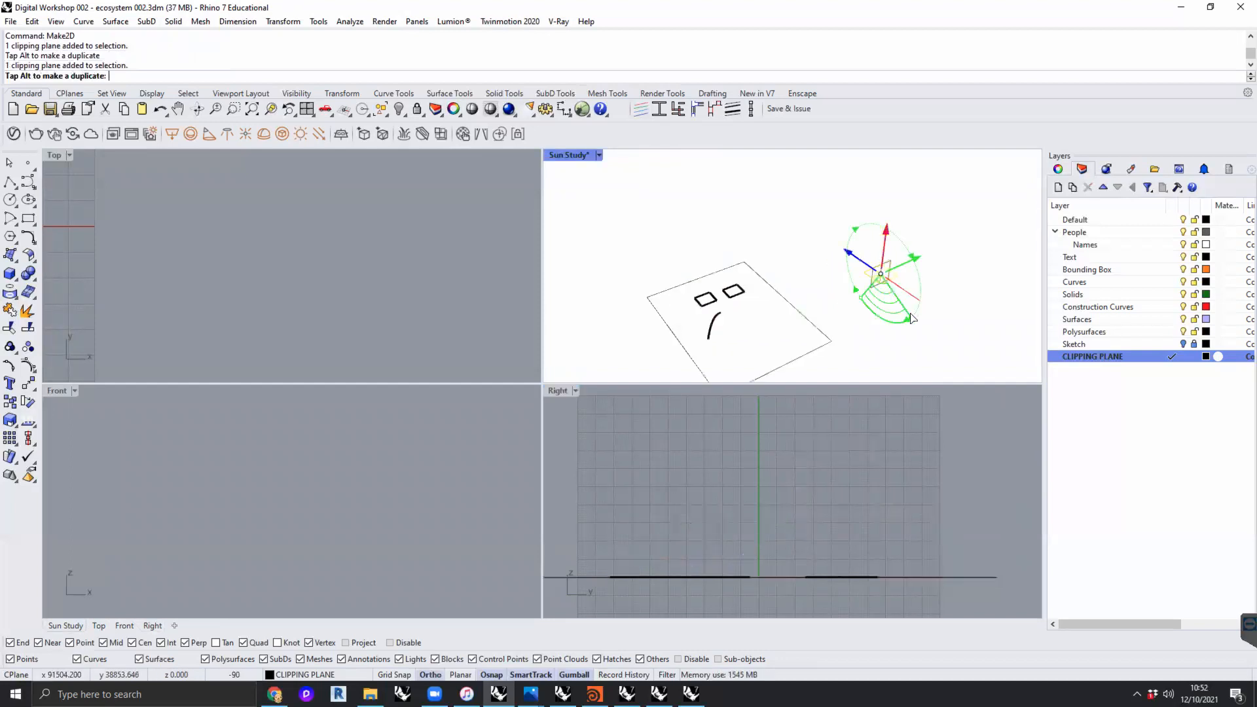
{"action": "left_click_drag", "start_coordinate": [844, 298], "coordinate": [843, 294]}
{"action": "left_click", "coordinate": [986, 273]}
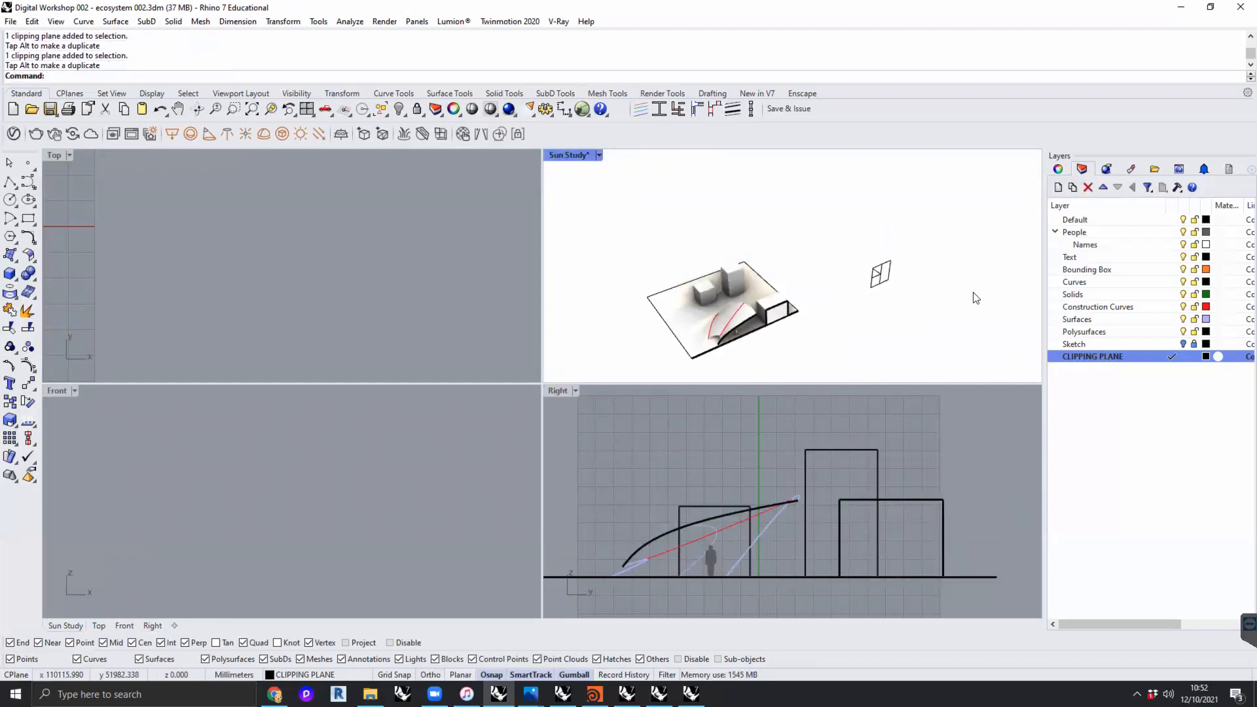
{"action": "right_click_drag", "start_coordinate": [957, 283], "coordinate": [969, 260], "text": "shift"}
{"action": "left_click", "coordinate": [781, 424]}
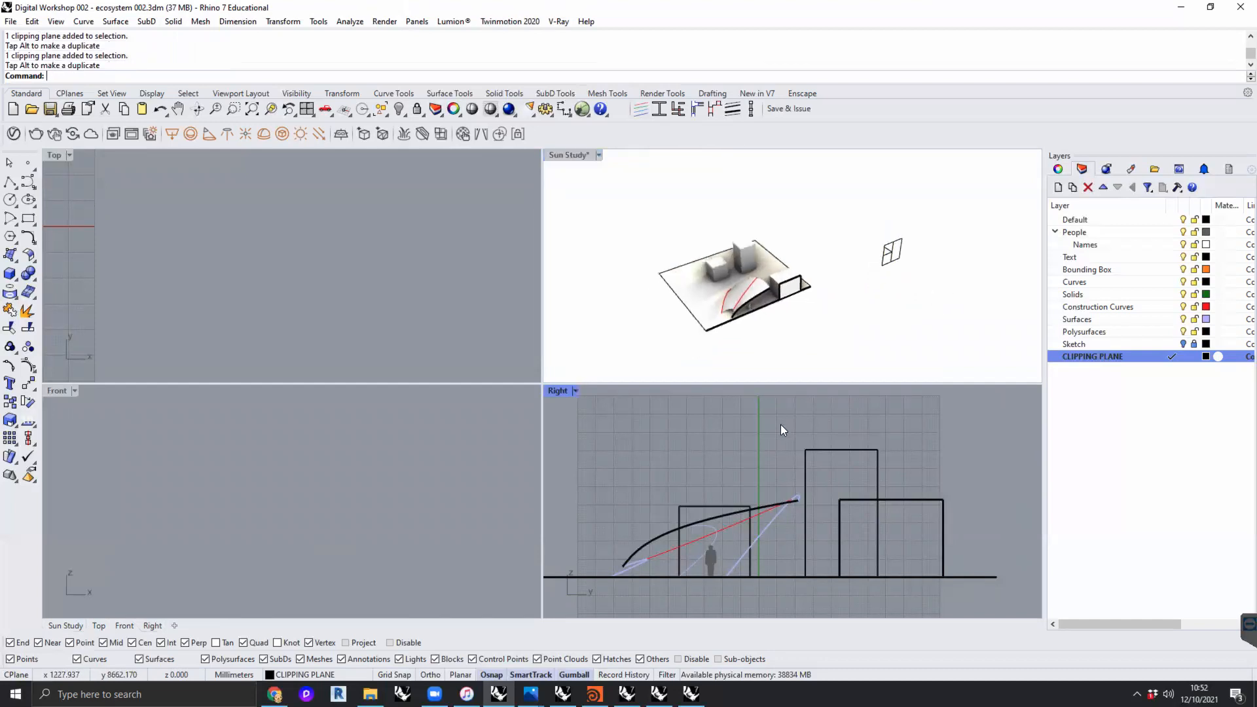
- Make a 2D drawing of the section model from the maximised Right view with Make2D, naming the output layer Make2D Section
{"action": "double_click", "coordinate": [549, 389]}
{"action": "left_click_drag", "start_coordinate": [825, 250], "coordinate": [302, 552]}
{"action": "type", "text": "Make"}
{"action": "key", "text": "Return"}
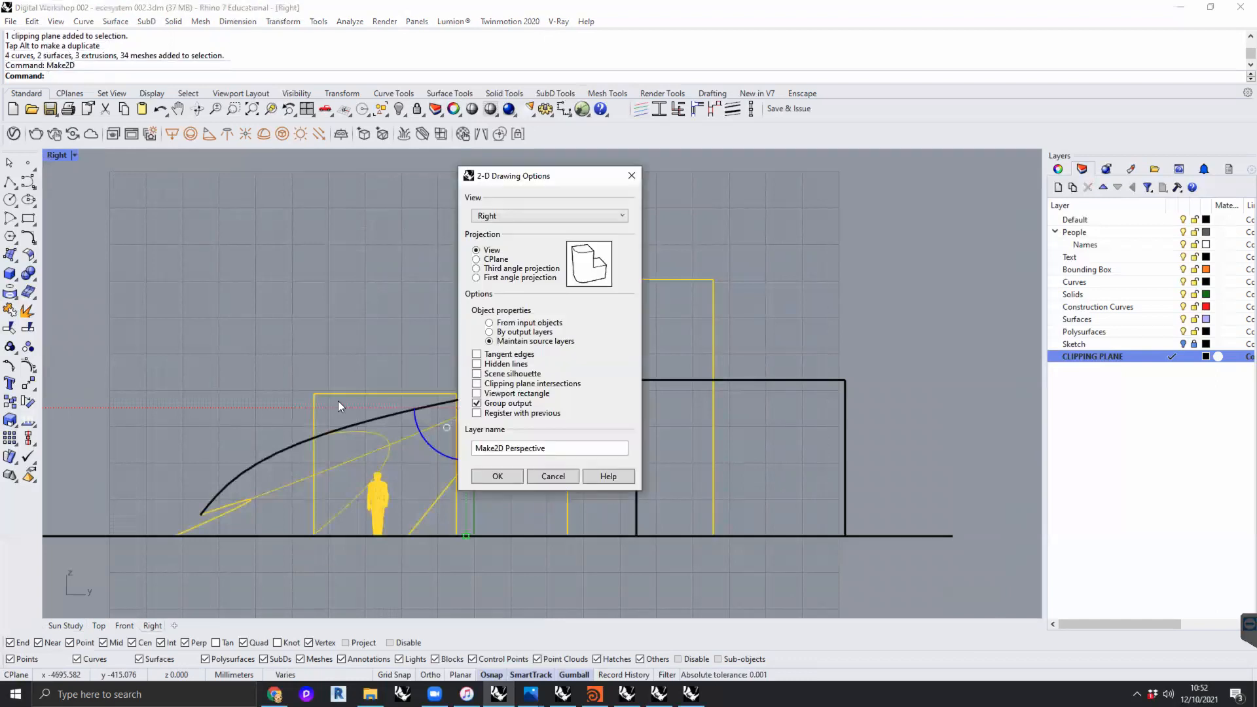
{"action": "left_click", "coordinate": [560, 448]}
{"action": "left_click_drag", "start_coordinate": [506, 451], "coordinate": [591, 445]}
{"action": "type", "text": "Section"}
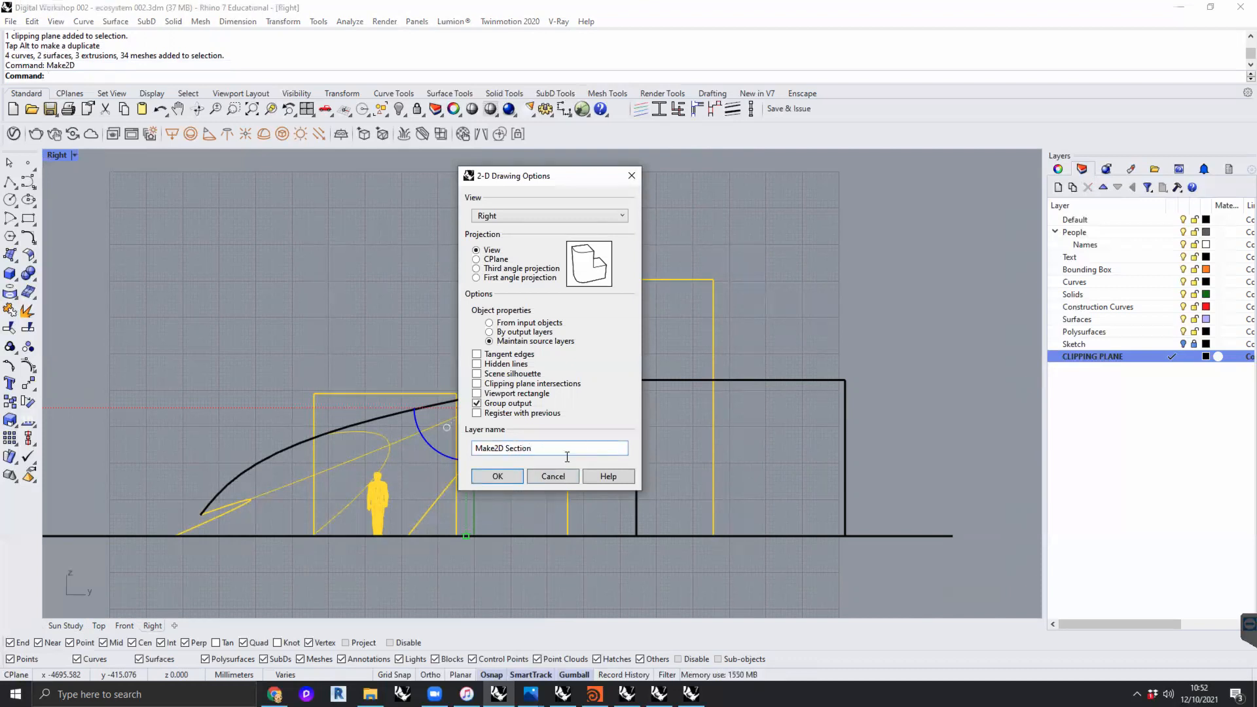
{"action": "left_click", "coordinate": [508, 477]}
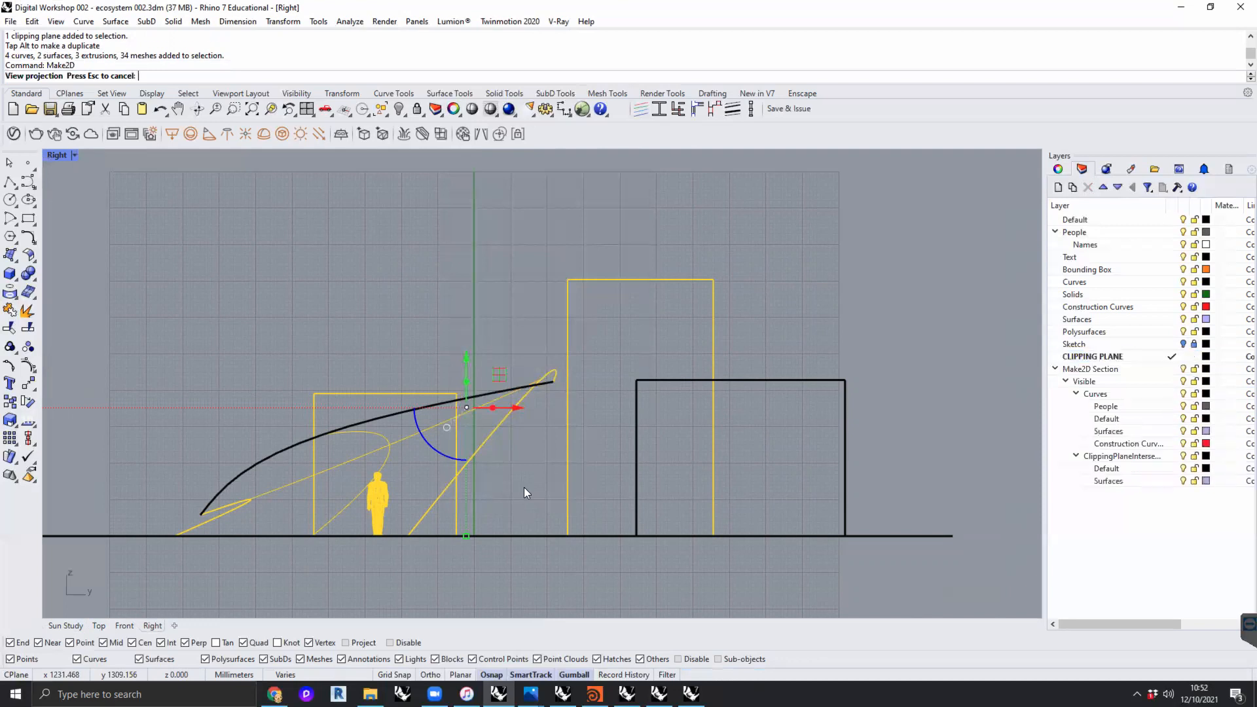
- Move the flattened section drawing off the grid into clear space in the Top view of the four-view arrangement
{"action": "left_click", "coordinate": [1121, 371]}
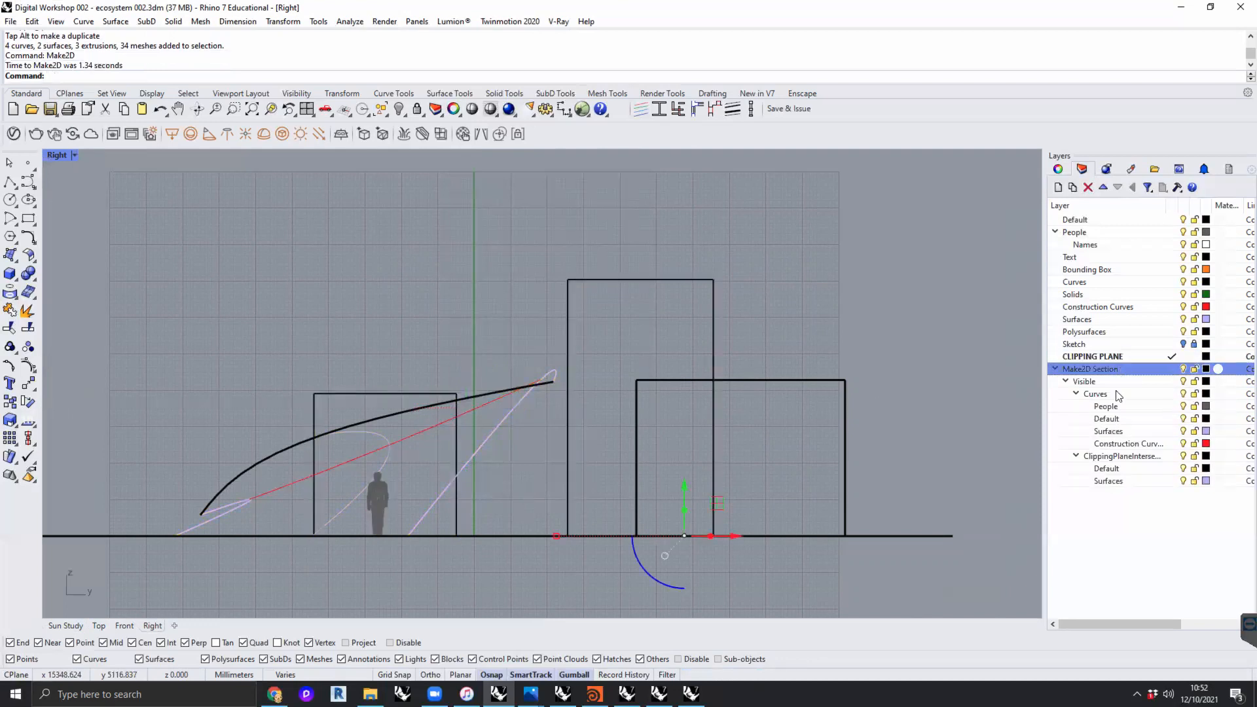
{"action": "double_click", "coordinate": [53, 155]}
{"action": "scroll", "coordinate": [330, 258], "scroll_direction": "down", "scroll_amount": 5}
{"action": "scroll", "coordinate": [387, 334], "scroll_direction": "up", "scroll_amount": 5}
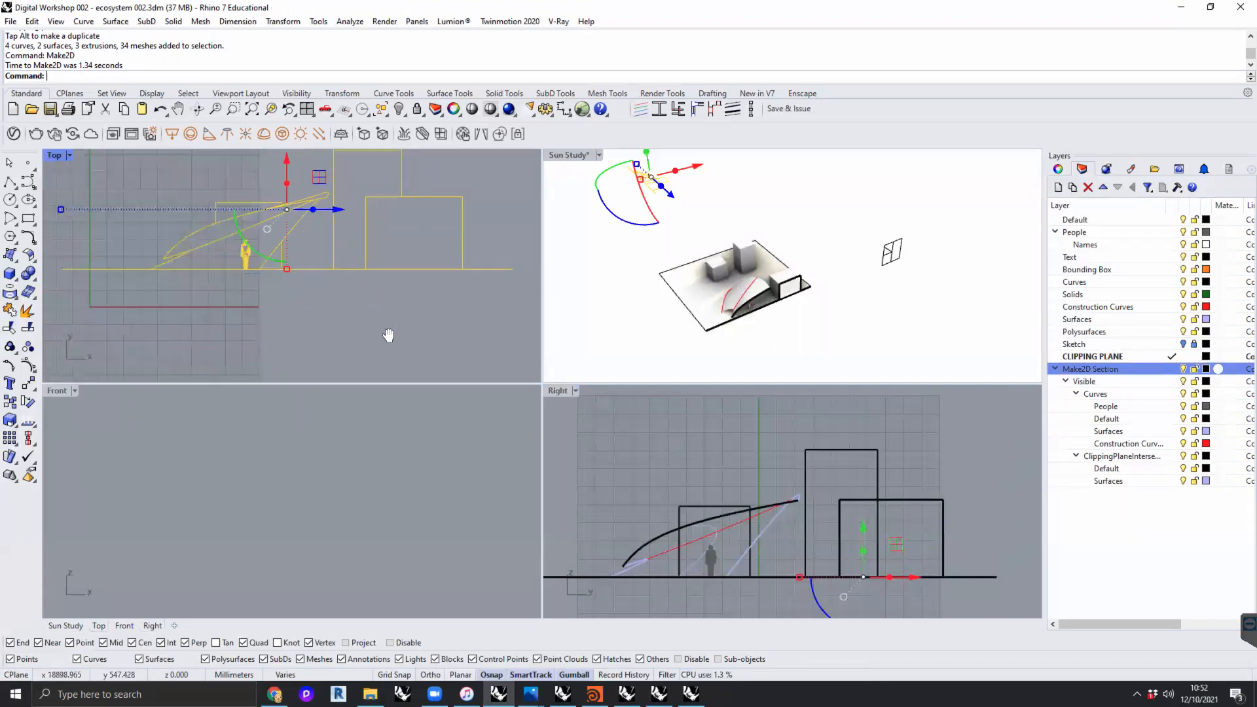
{"action": "scroll", "coordinate": [379, 330], "scroll_direction": "down", "scroll_amount": 4}
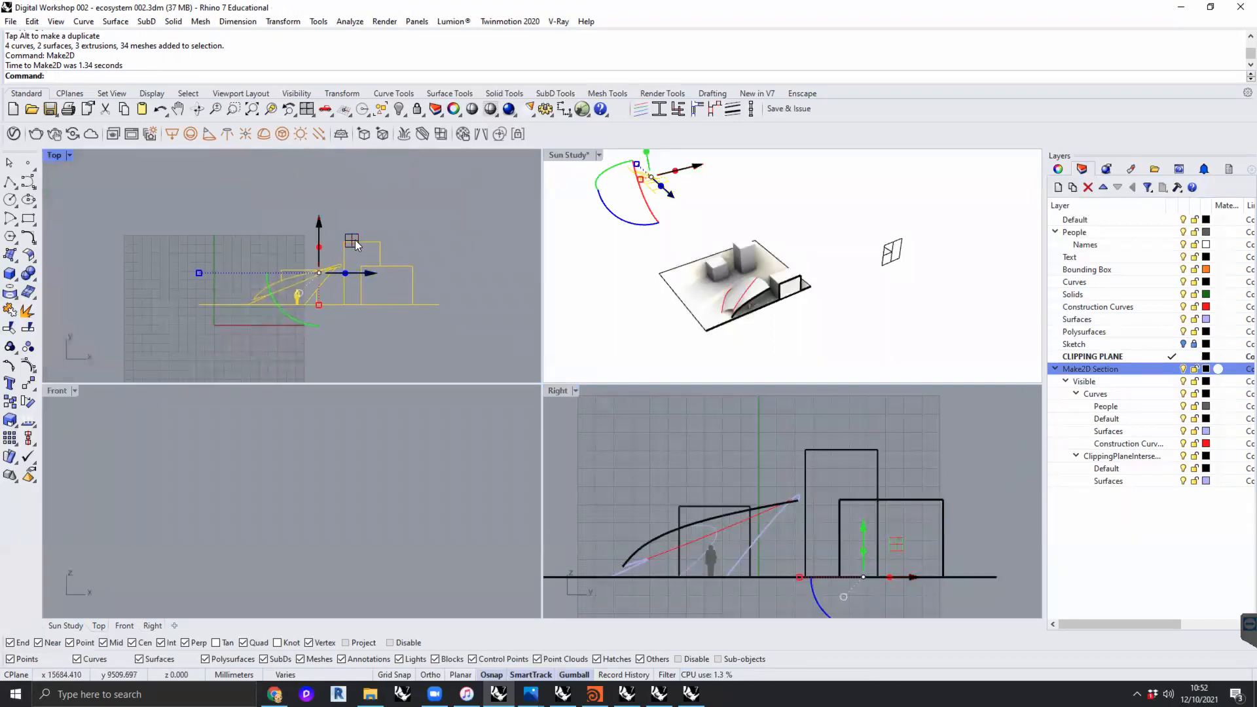
{"action": "left_click_drag", "start_coordinate": [355, 240], "coordinate": [396, 203]}
{"action": "right_click_drag", "start_coordinate": [396, 202], "coordinate": [342, 252]}
{"action": "left_click_drag", "start_coordinate": [342, 251], "coordinate": [336, 211]}
{"action": "right_click_drag", "start_coordinate": [333, 209], "coordinate": [295, 243]}
{"action": "left_click_drag", "start_coordinate": [295, 244], "coordinate": [298, 213]}
{"action": "left_click", "coordinate": [430, 224]}
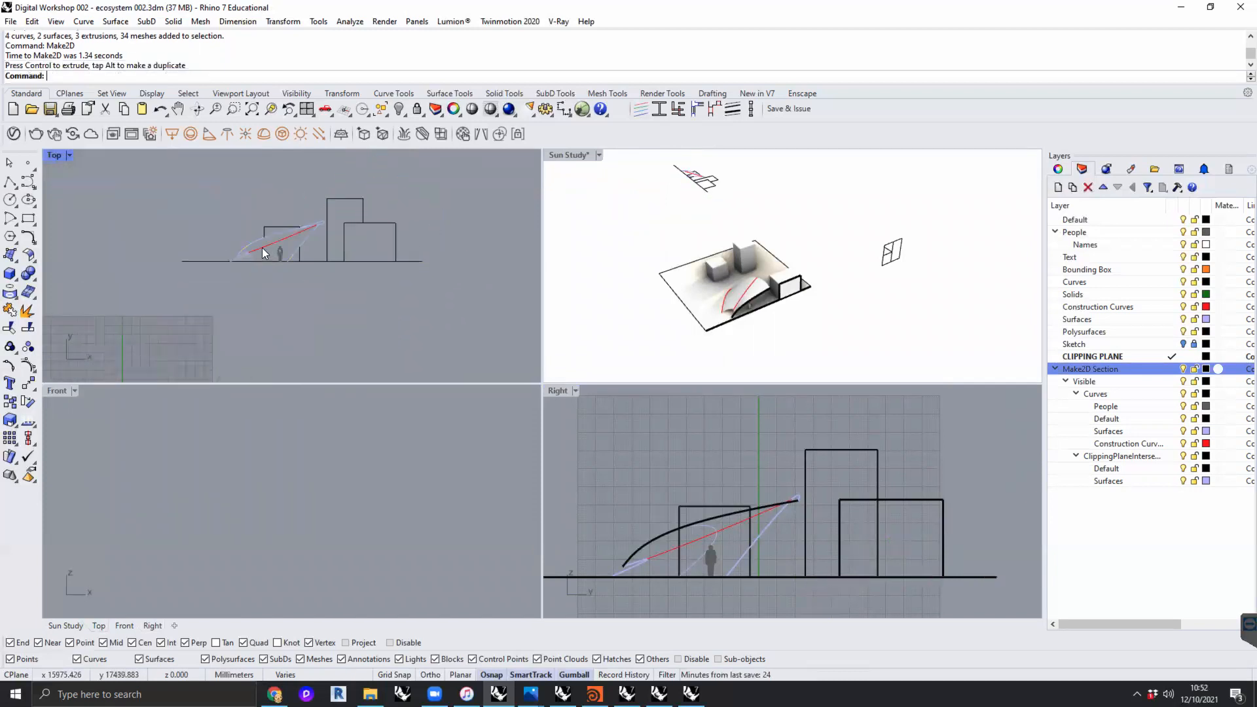
{"action": "scroll", "coordinate": [269, 247], "scroll_direction": "up", "scroll_amount": 10}
{"action": "scroll", "coordinate": [320, 244], "scroll_direction": "down", "scroll_amount": 4}
{"action": "right_click_drag", "start_coordinate": [329, 250], "coordinate": [275, 259]}
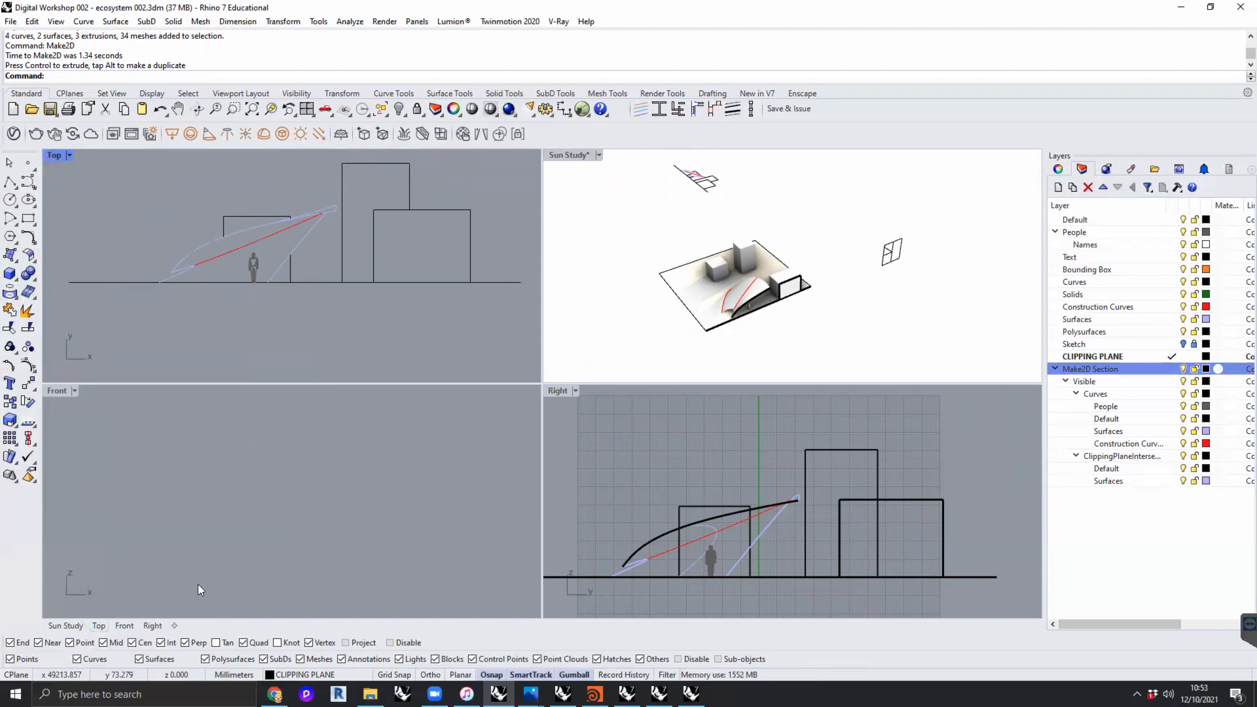
- Create an A1 landscape layout page named Section with an initial detail count of 0
{"action": "left_click", "coordinate": [174, 626]}
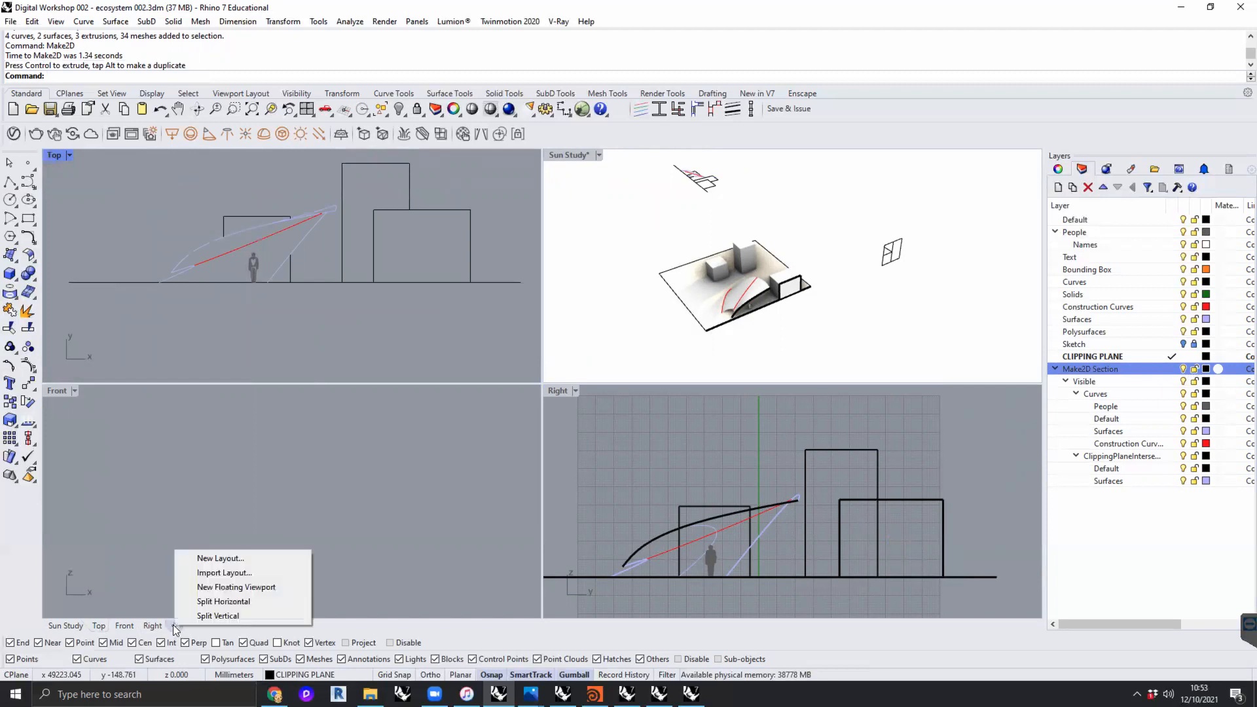
{"action": "left_click", "coordinate": [233, 560]}
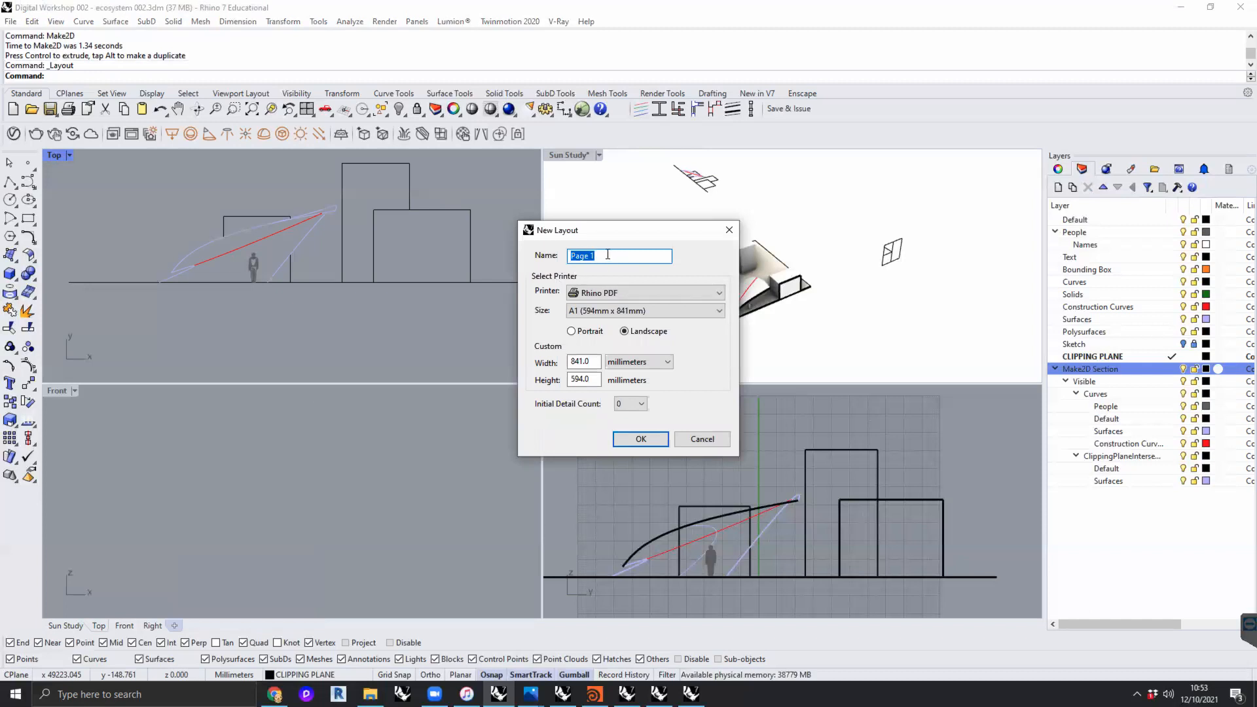
{"action": "type", "text": "Secito"}
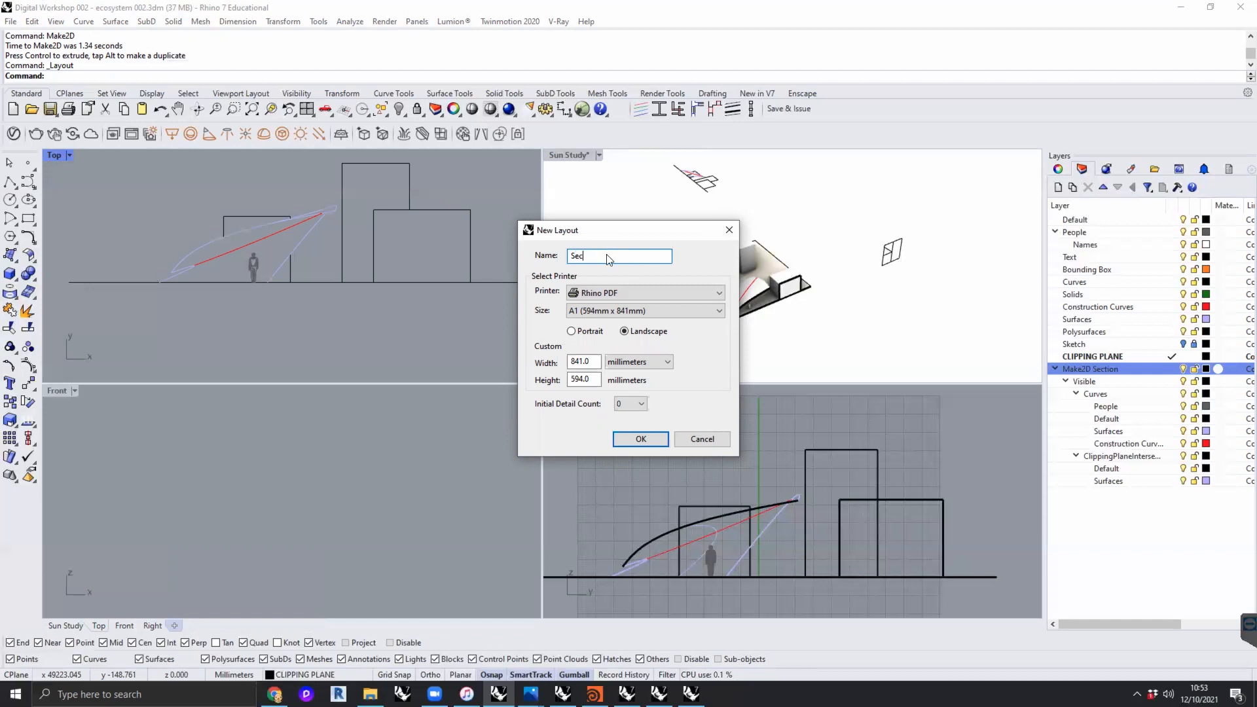
{"action": "key", "text": "BackSpace"}
{"action": "key", "text": "BackSpace"}
{"action": "key", "text": "BackSpace"}
{"action": "type", "text": "tion"}
{"action": "left_click", "coordinate": [649, 439]}
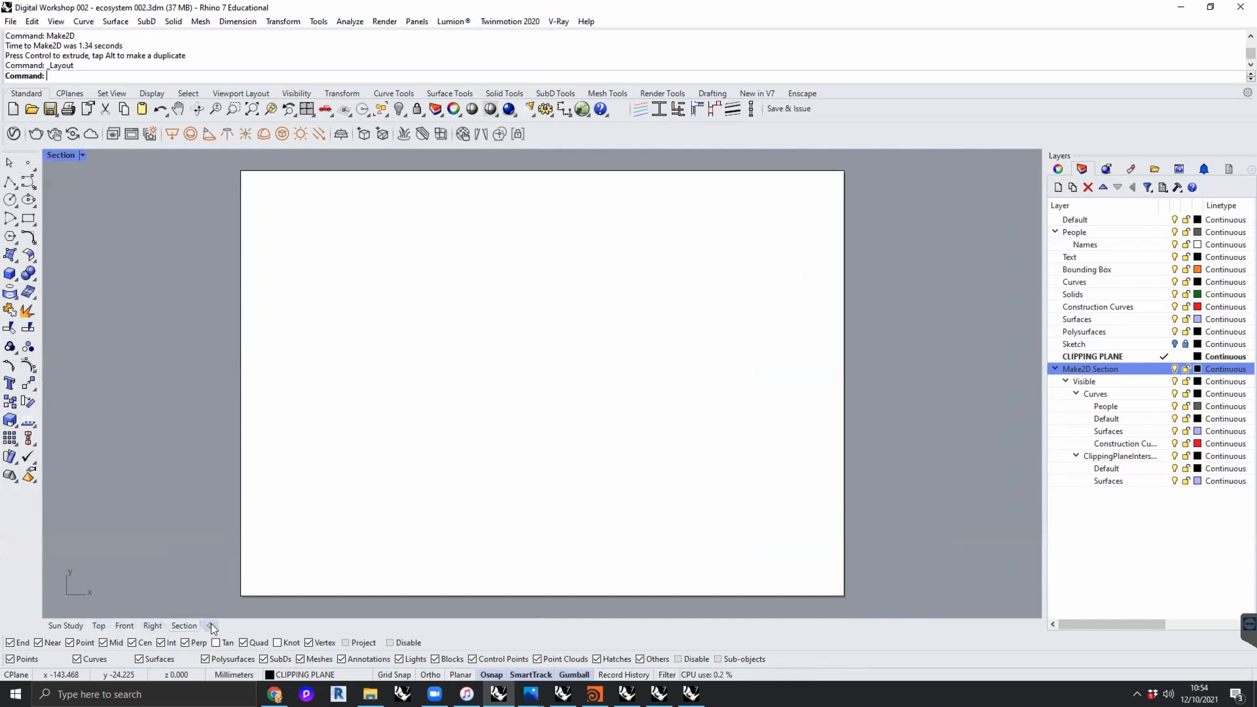
- Add a Top-projection detail view filling the upper-left quarter of the Section sheet, and turn off the Cen object snap
{"action": "scroll", "coordinate": [171, 347], "scroll_direction": "down", "scroll_amount": 6}
{"action": "right_click_drag", "start_coordinate": [237, 361], "coordinate": [297, 373]}
{"action": "scroll", "coordinate": [328, 360], "scroll_direction": "up", "scroll_amount": 4}
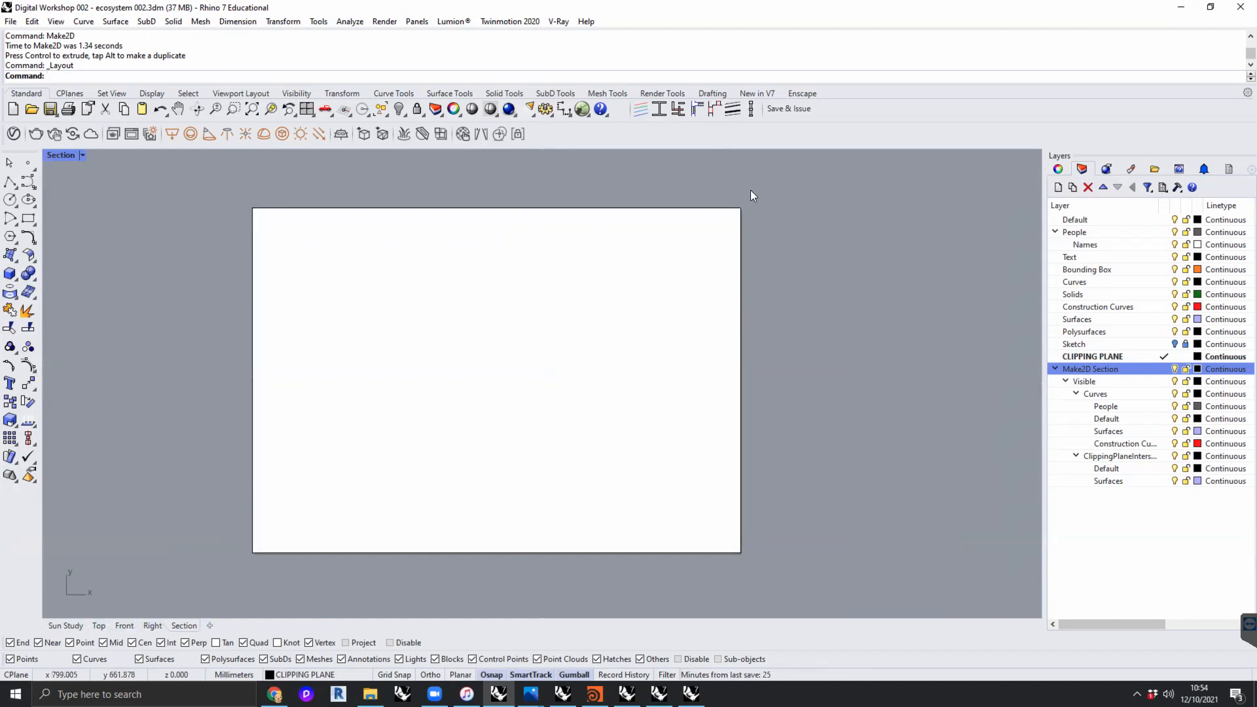
{"action": "left_click", "coordinate": [704, 93]}
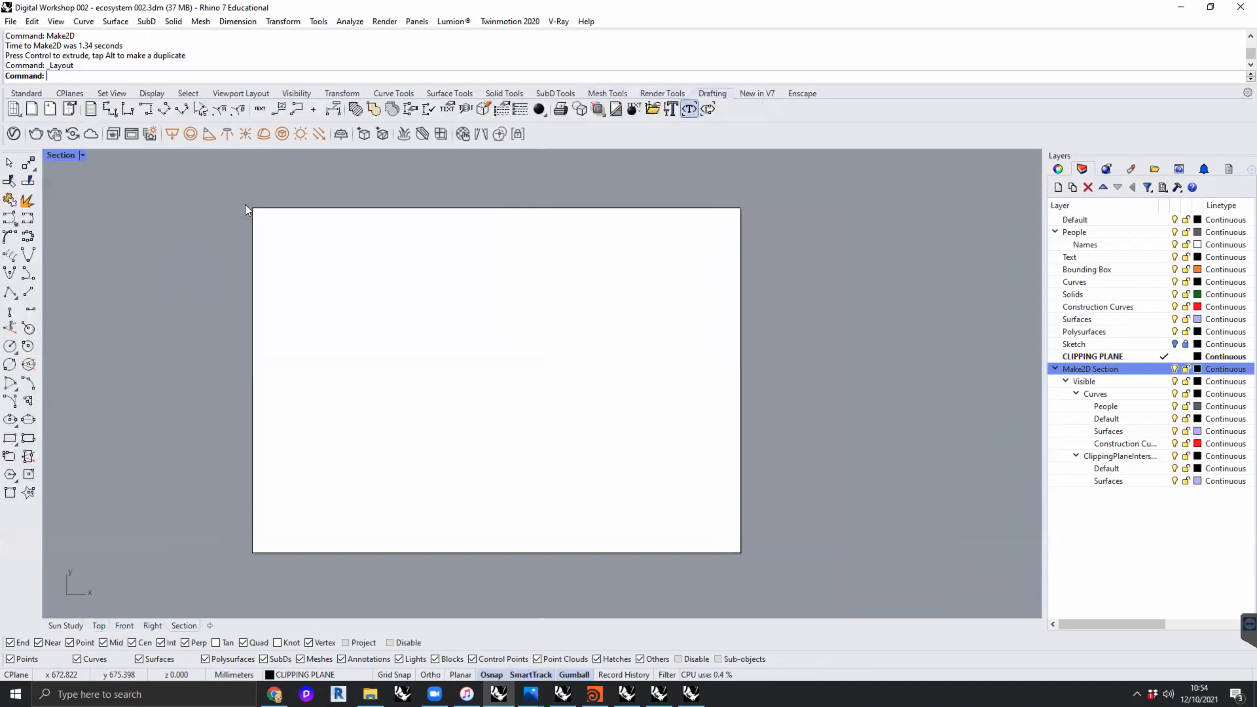
{"action": "left_click", "coordinate": [51, 110]}
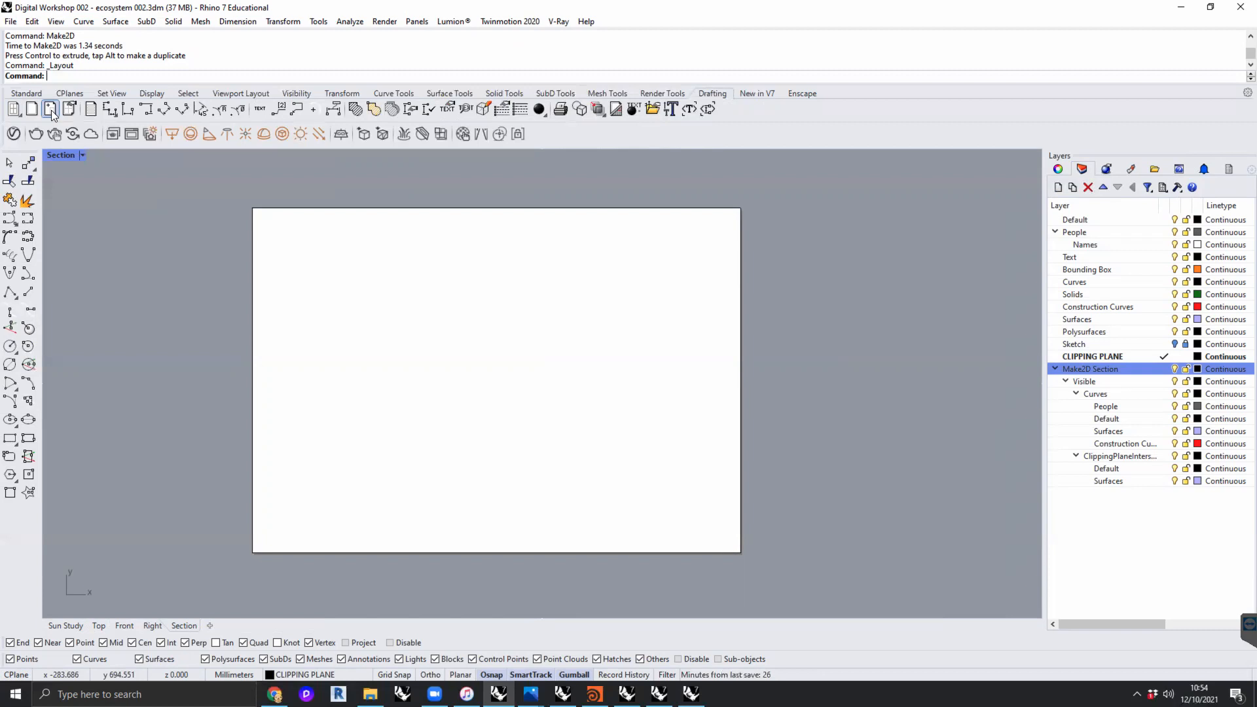
{"action": "left_click", "coordinate": [264, 221]}
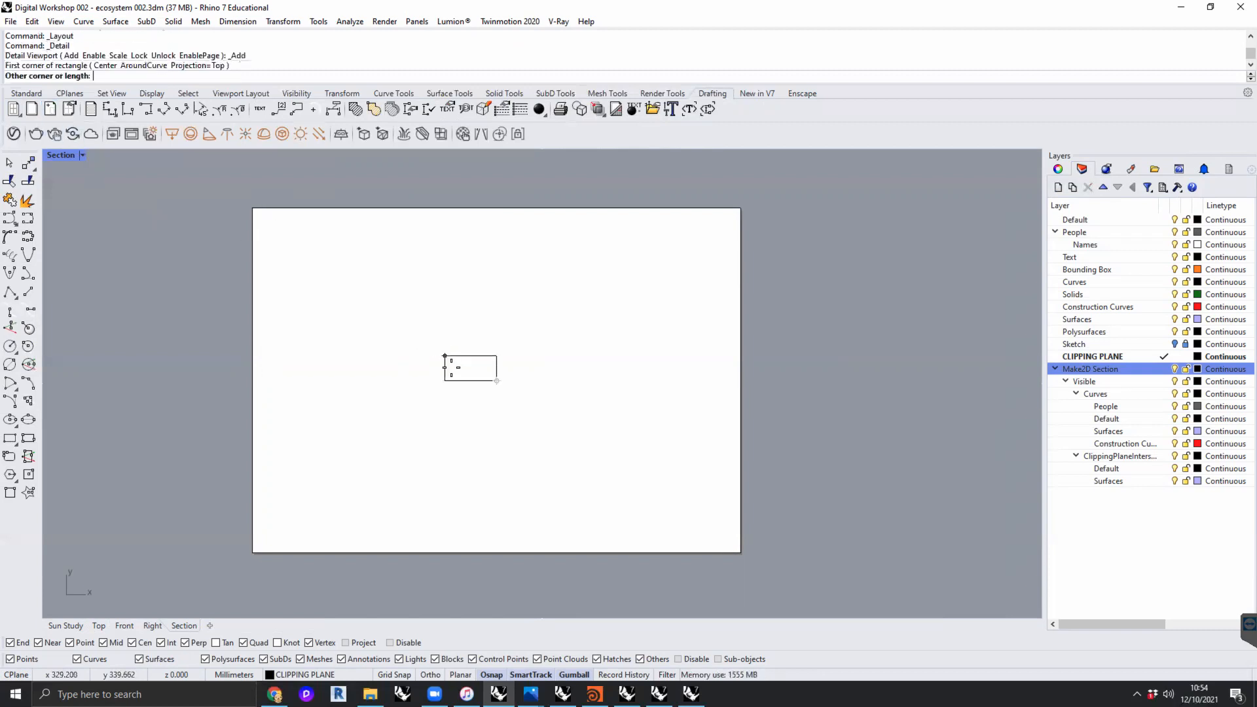
{"action": "left_click", "coordinate": [268, 223]}
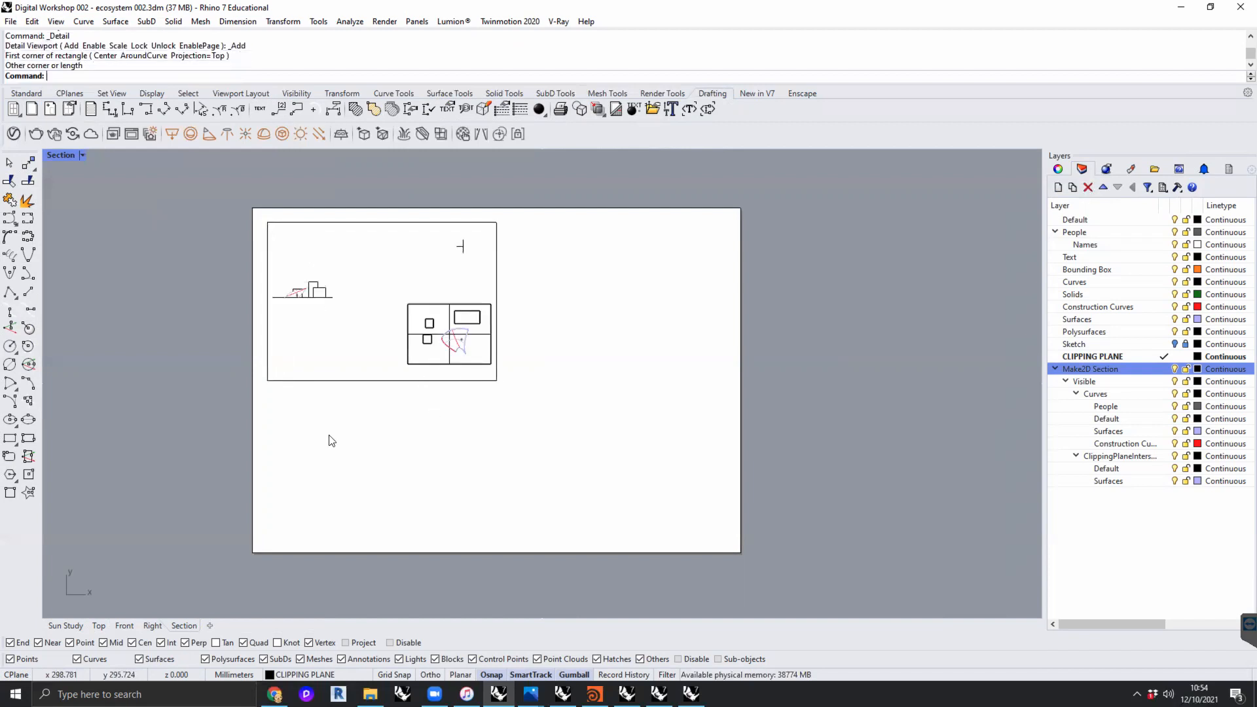
{"action": "left_click", "coordinate": [147, 646]}
- Activate the new detail, frame the 2D section drawing inside it, and return to the layout page
{"action": "left_click", "coordinate": [499, 288]}
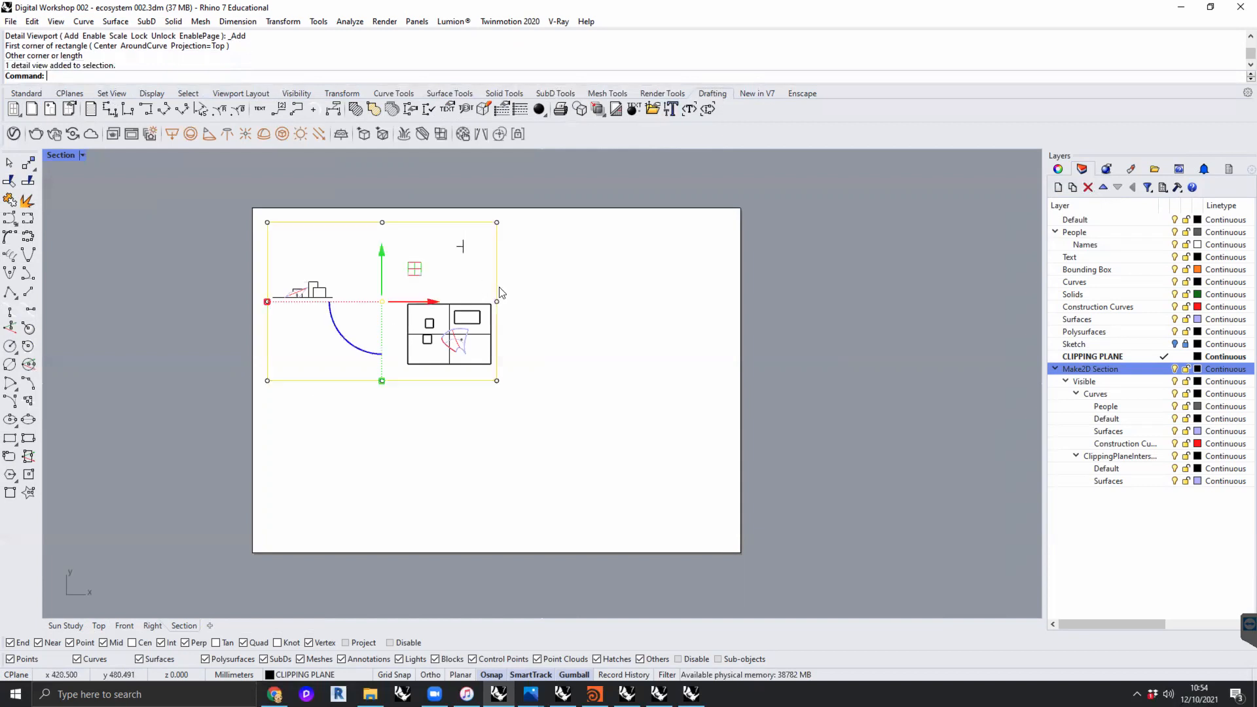
{"action": "double_click", "coordinate": [331, 357]}
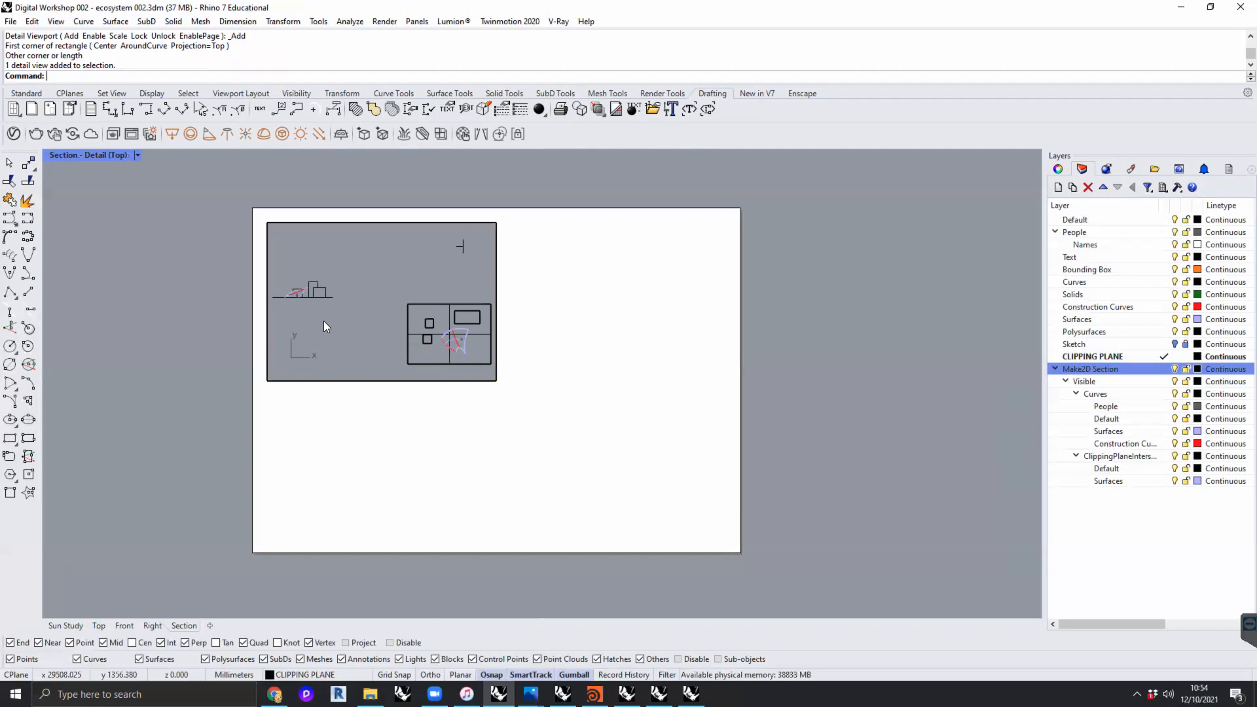
{"action": "scroll", "coordinate": [323, 321], "scroll_direction": "down", "scroll_amount": 10}
{"action": "scroll", "coordinate": [325, 322], "scroll_direction": "up", "scroll_amount": 6}
{"action": "right_click_drag", "start_coordinate": [457, 358], "coordinate": [422, 332]}
{"action": "scroll", "coordinate": [435, 334], "scroll_direction": "up", "scroll_amount": 13}
{"action": "scroll", "coordinate": [405, 334], "scroll_direction": "down", "scroll_amount": 4}
{"action": "scroll", "coordinate": [402, 332], "scroll_direction": "up", "scroll_amount": 2}
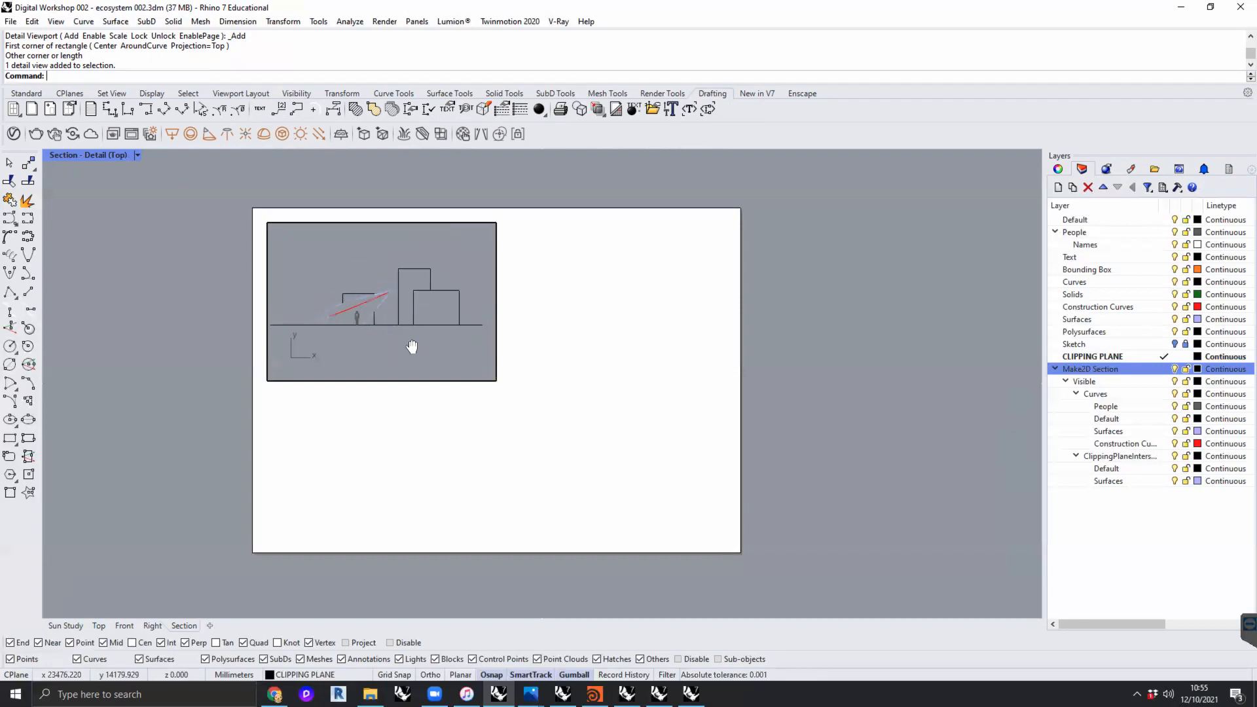
{"action": "double_click", "coordinate": [607, 344]}
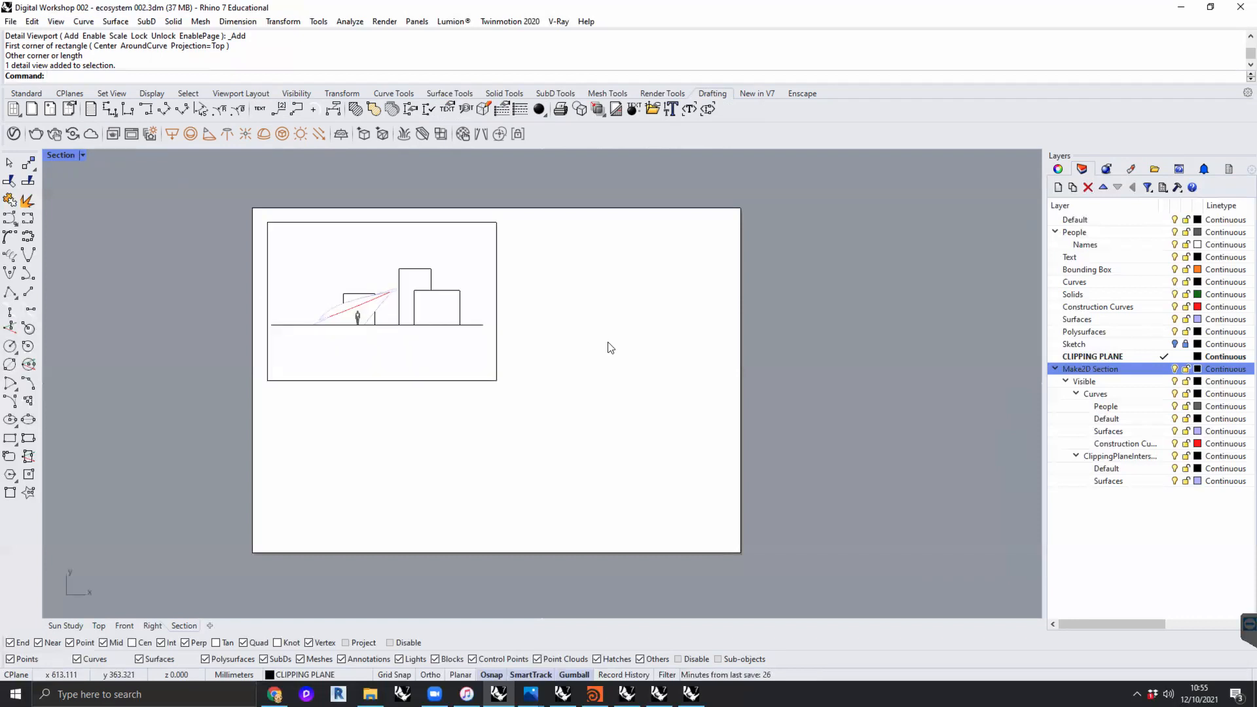
- Set the section detail's scale to 1 millimeter on page to 20 millimeters in model
{"action": "left_click", "coordinate": [496, 350]}
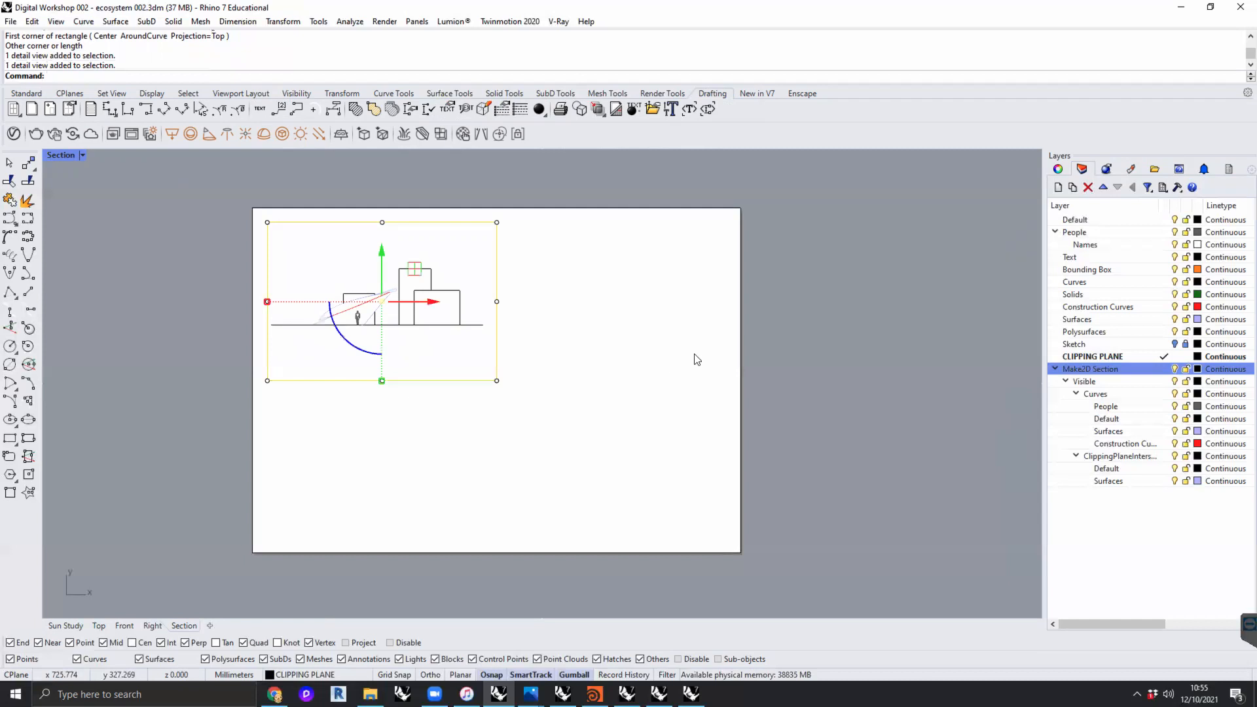
{"action": "left_click", "coordinate": [512, 254]}
{"action": "left_click", "coordinate": [499, 255]}
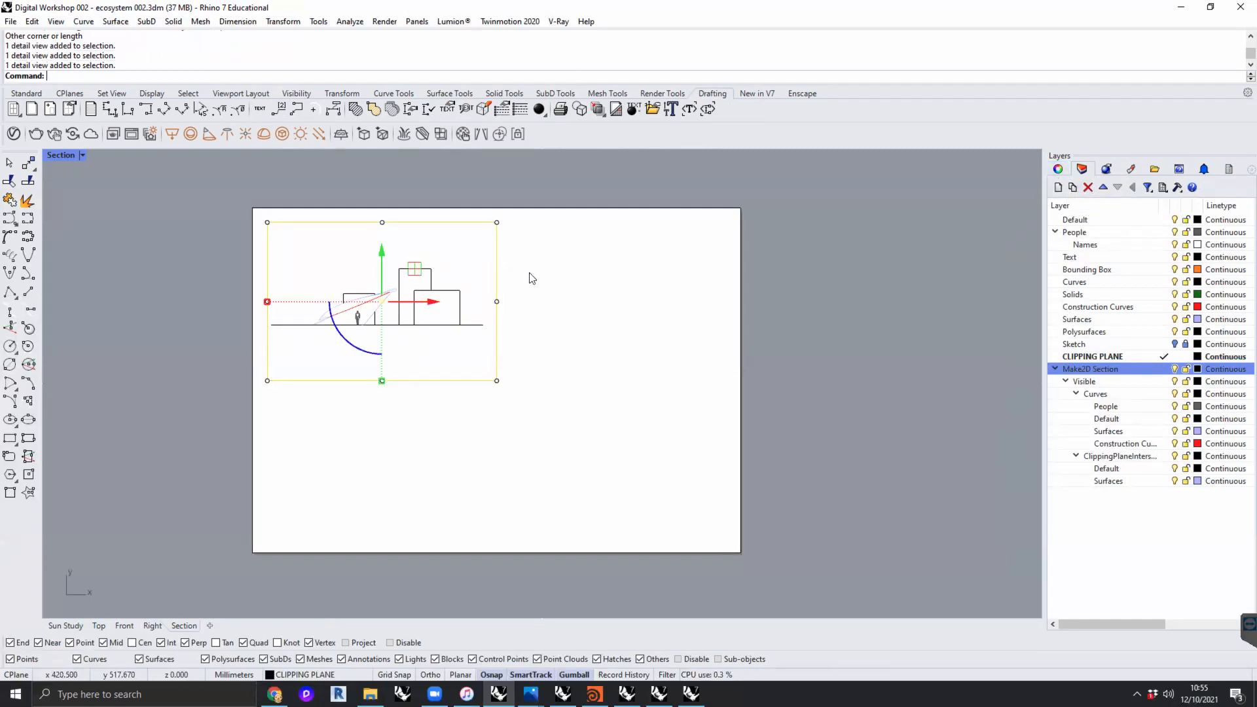
{"action": "left_click", "coordinate": [1059, 168]}
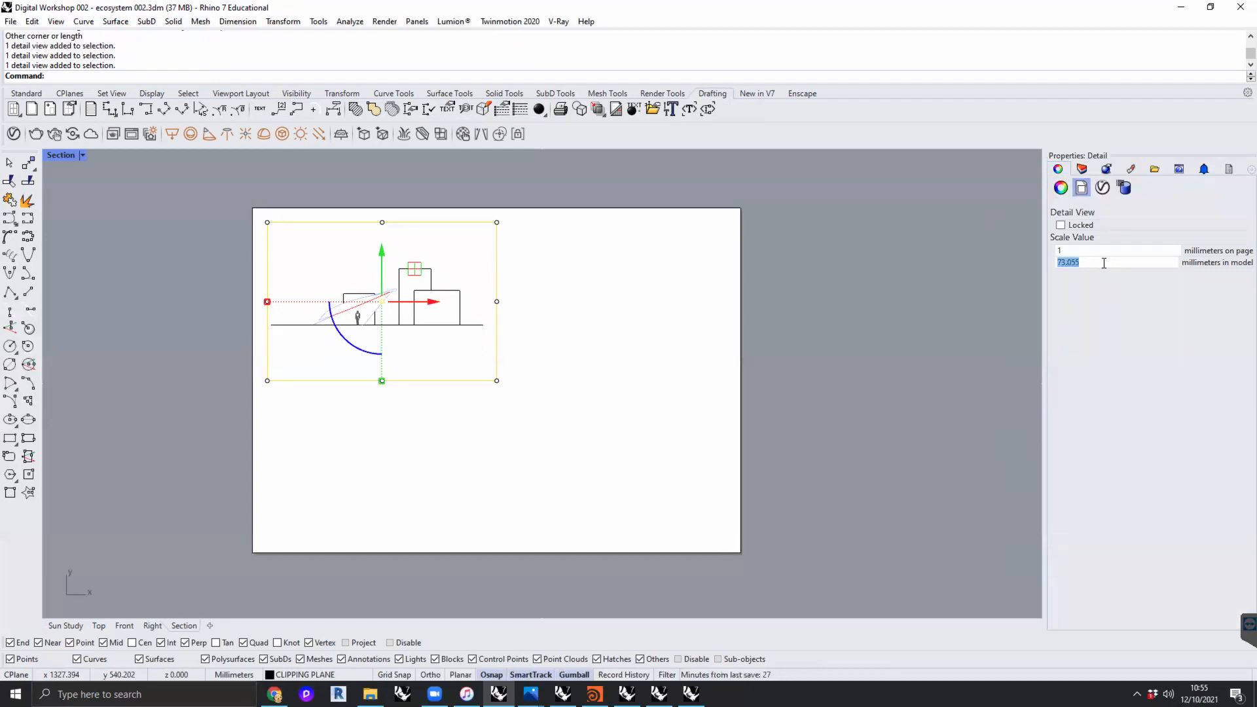
{"action": "type", "text": "20"}
{"action": "key", "text": "Return"}
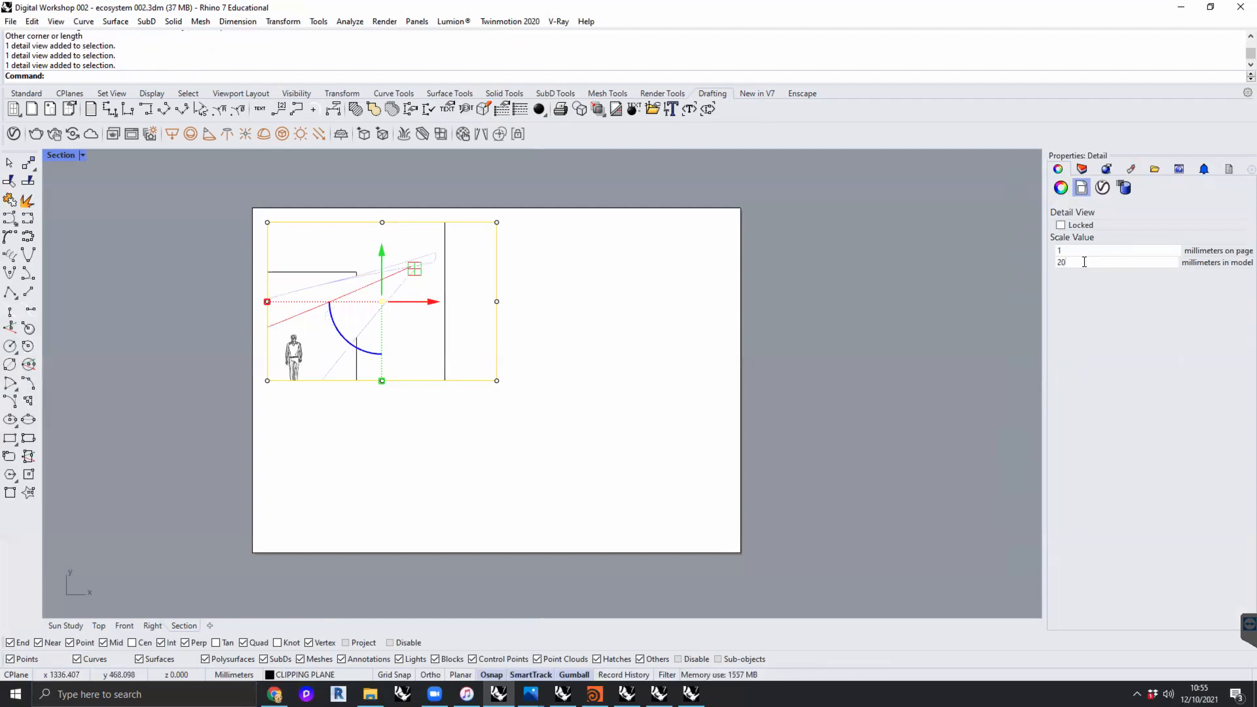
{"action": "left_click", "coordinate": [655, 326]}
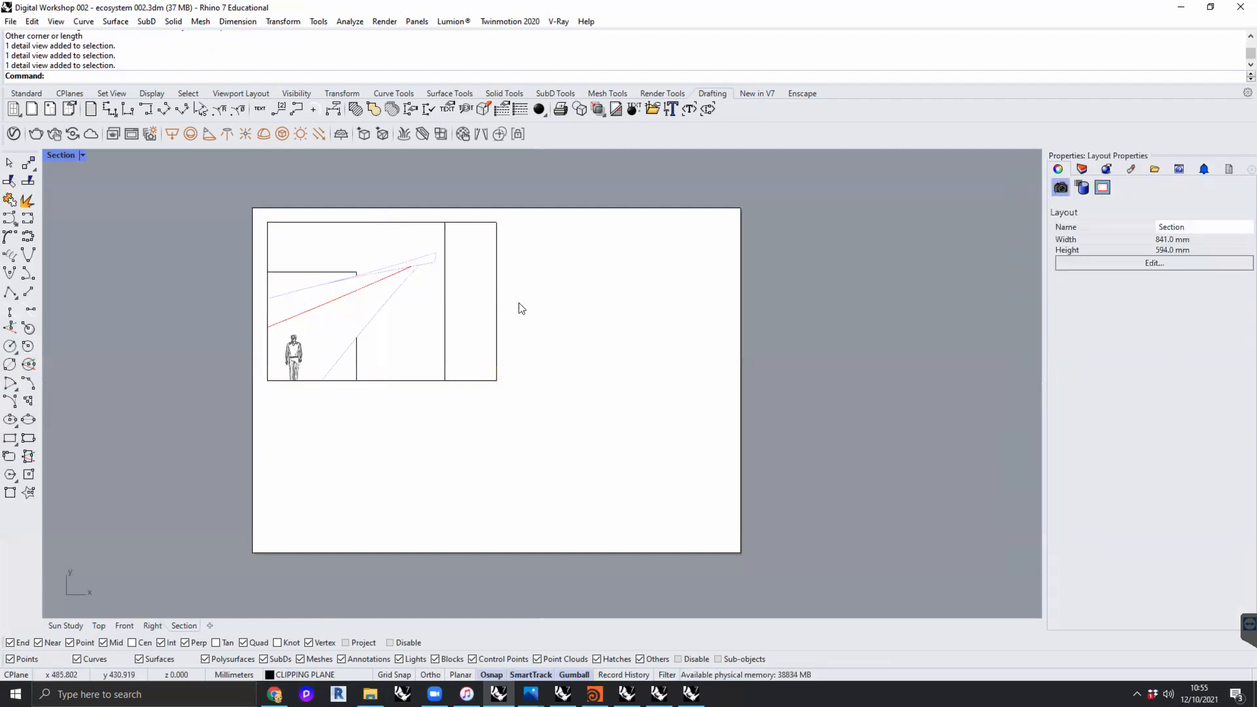
- Activate the section detail, zoom out and reposition the drawing inside it, and return to the layout page
{"action": "left_click", "coordinate": [498, 309]}
{"action": "double_click", "coordinate": [481, 329]}
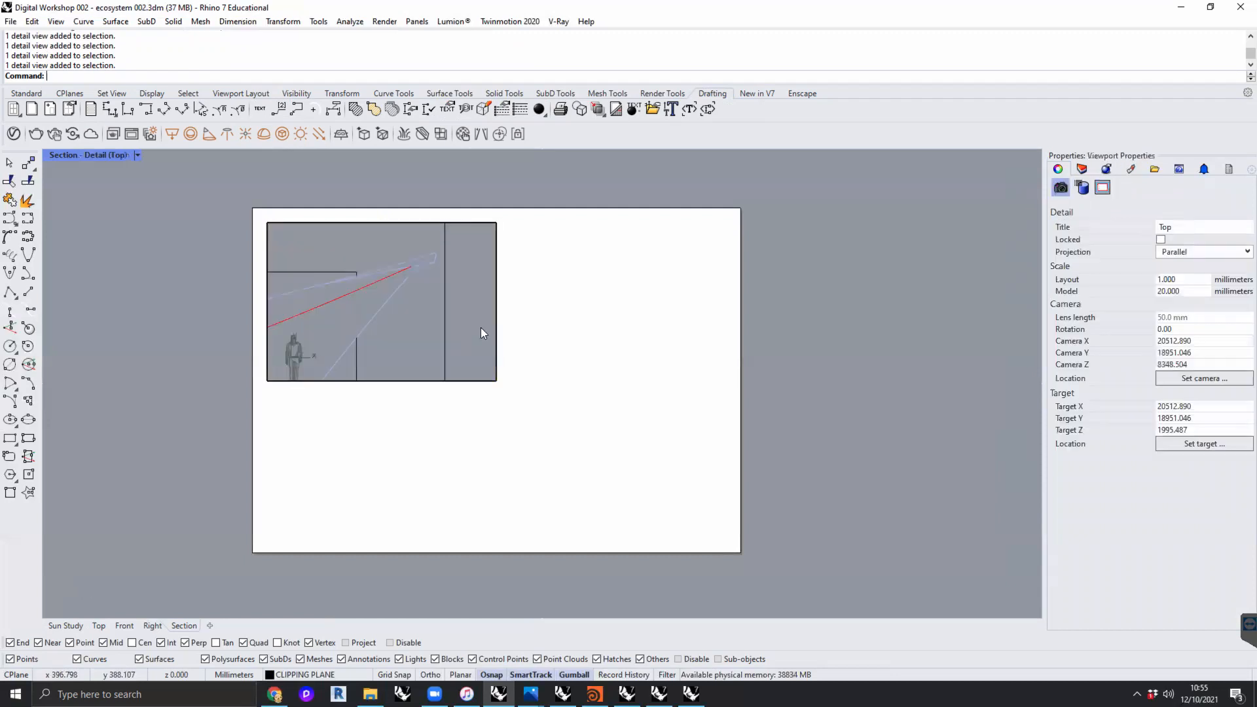
{"action": "scroll", "coordinate": [453, 315], "scroll_direction": "down", "scroll_amount": 3}
{"action": "right_click_drag", "start_coordinate": [462, 317], "coordinate": [429, 321]}
{"action": "scroll", "coordinate": [429, 321], "scroll_direction": "down", "scroll_amount": 5}
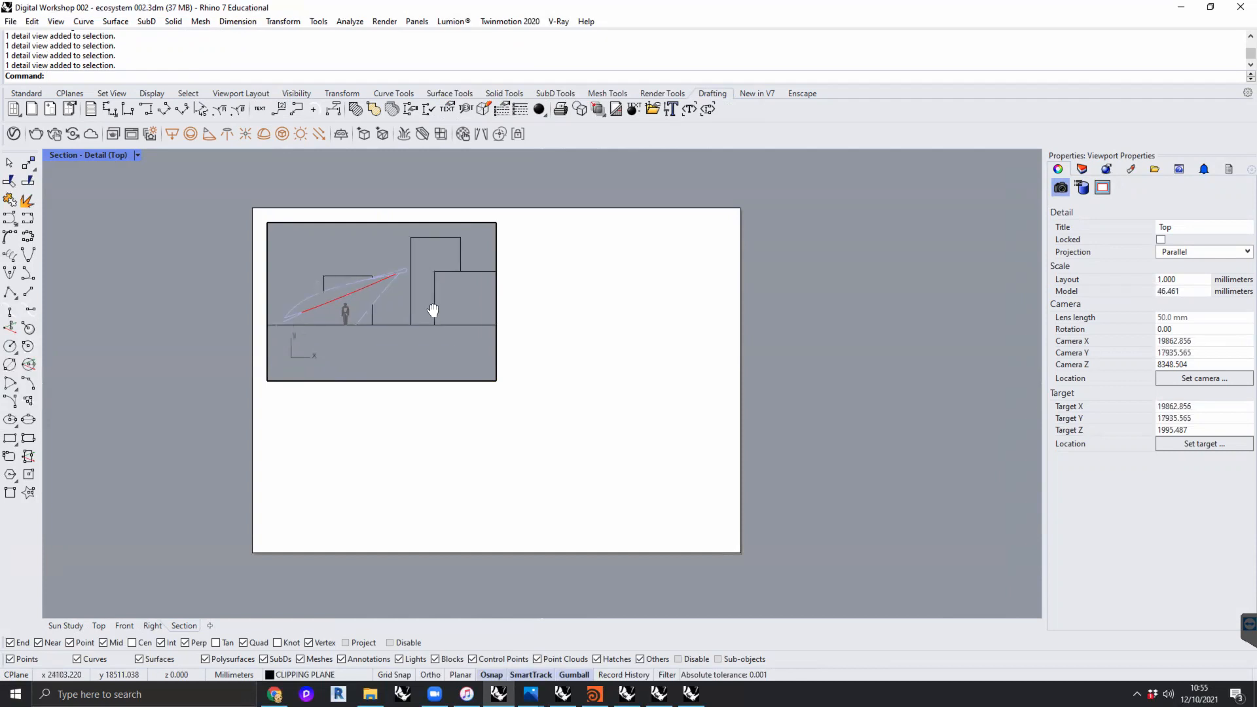
{"action": "double_click", "coordinate": [595, 327]}
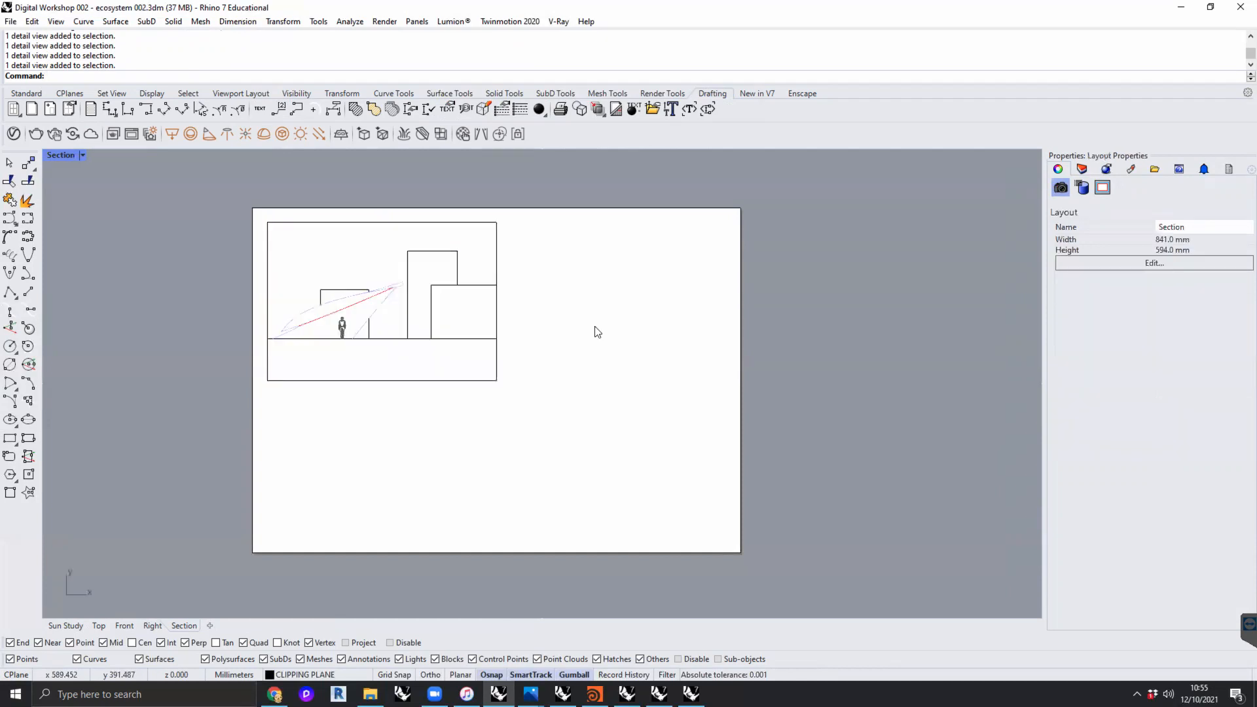
- Restore the detail's scale to 1:20 and enlarge its frame to fill the sheet, leaving an even margin all round
{"action": "left_click", "coordinate": [498, 267]}
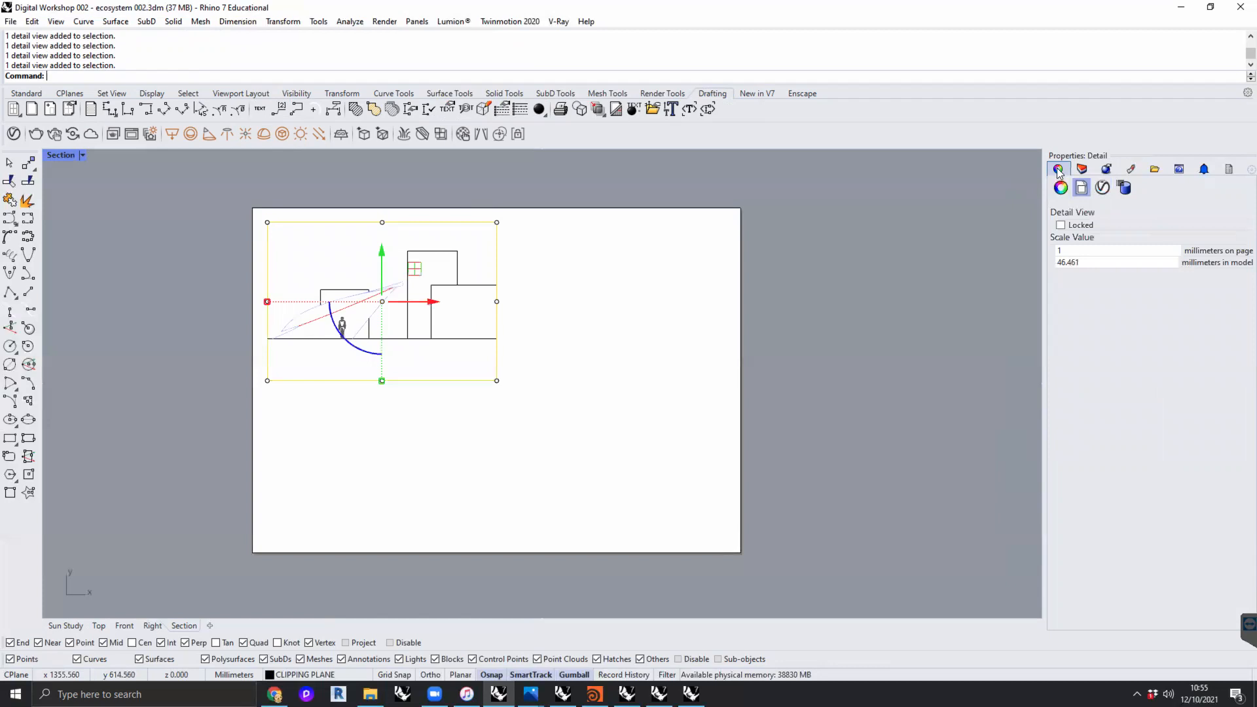
{"action": "left_click", "coordinate": [1088, 263]}
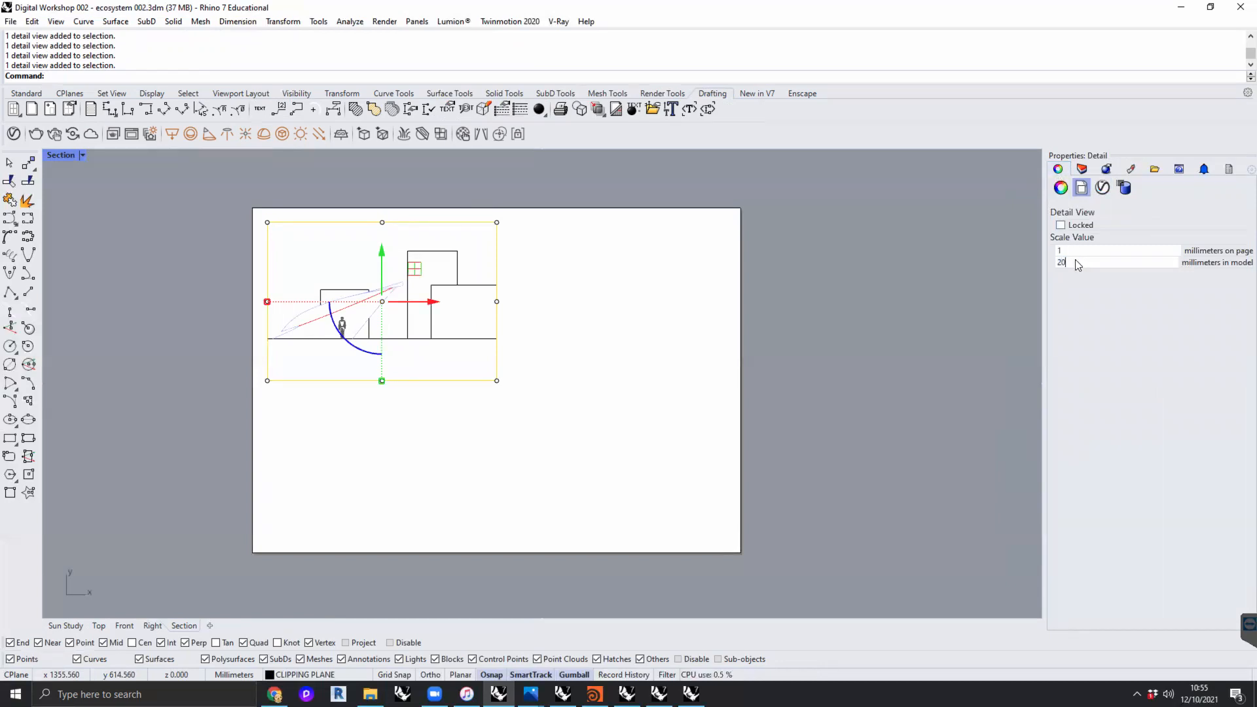
{"action": "key", "text": "Return"}
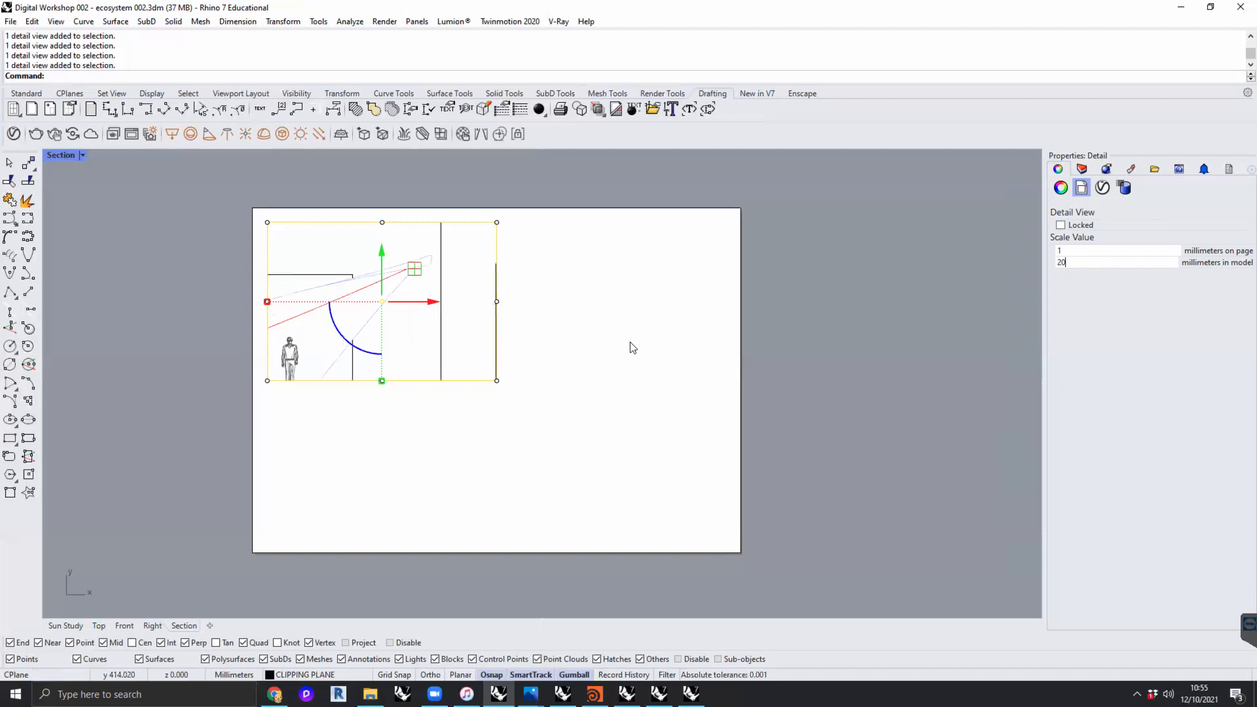
{"action": "left_click", "coordinate": [497, 380]}
{"action": "left_click_drag", "start_coordinate": [532, 347], "coordinate": [762, 508]}
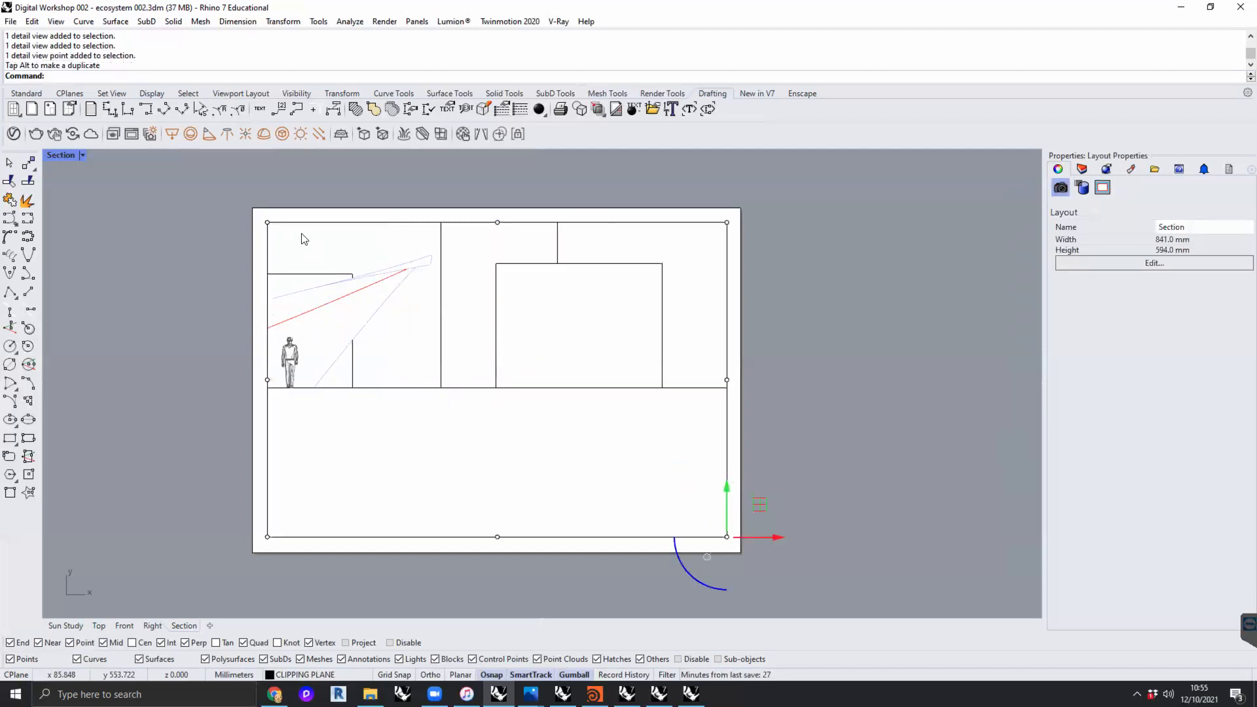
- Reposition the section drawing within the enlarged detail so the whole canopy shows, and return to the layout page
{"action": "double_click", "coordinate": [356, 258]}
{"action": "mouse_move", "coordinate": [356, 257]}
{"action": "right_mouse_down"}
{"action": "mouse_move", "coordinate": [454, 314]}
{"action": "mouse_move", "coordinate": [460, 340]}
{"action": "mouse_move", "coordinate": [504, 330]}
{"action": "right_mouse_up"}
{"action": "double_click", "coordinate": [734, 326]}
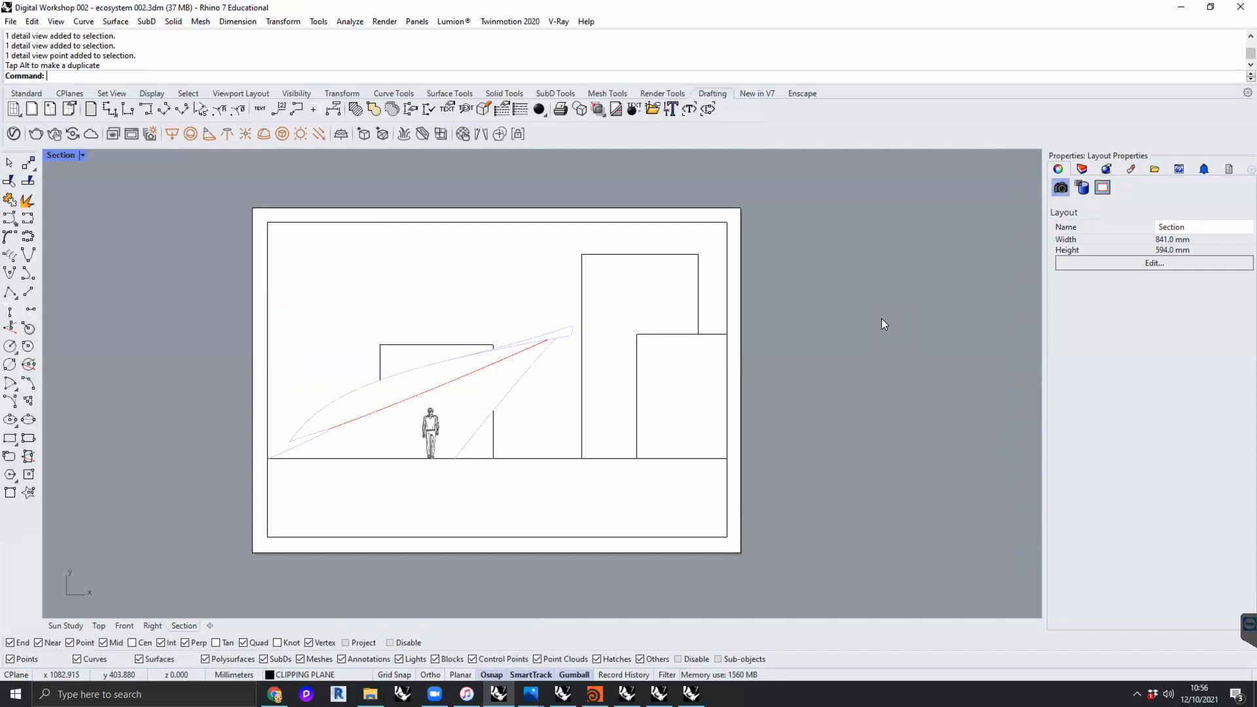
- Try a view rotation of 90 degrees on the detail, restore it to 0, and return to the layout page
{"action": "left_click", "coordinate": [545, 230]}
{"action": "double_click", "coordinate": [537, 265]}
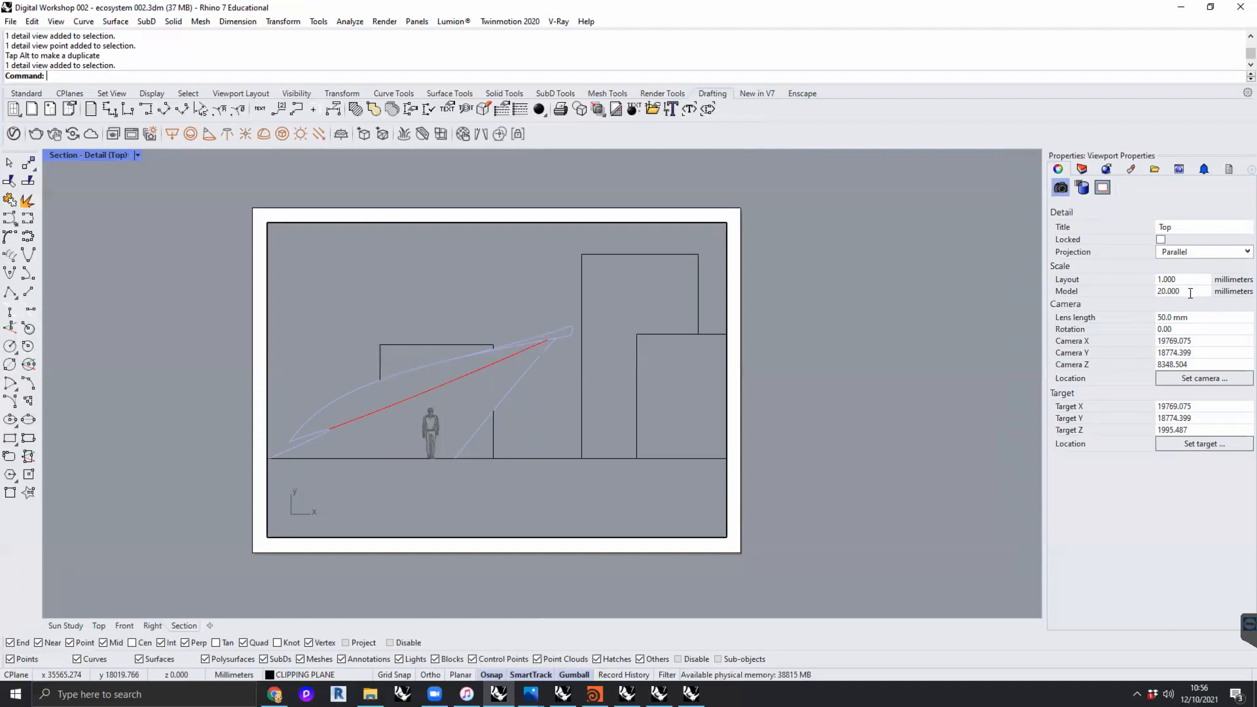
{"action": "left_click", "coordinate": [1193, 330]}
{"action": "type", "text": "90"}
{"action": "key", "text": "Return"}
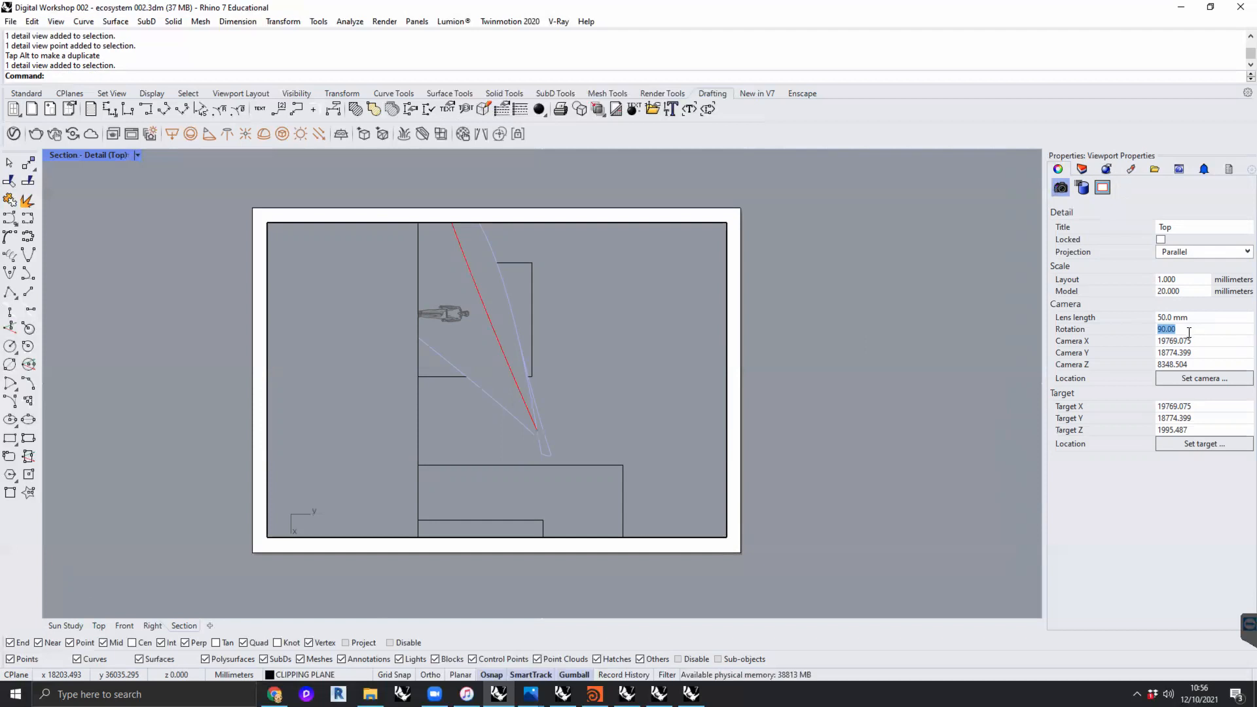
{"action": "type", "text": "0"}
{"action": "key", "text": "Return"}
{"action": "double_click", "coordinate": [802, 316]}
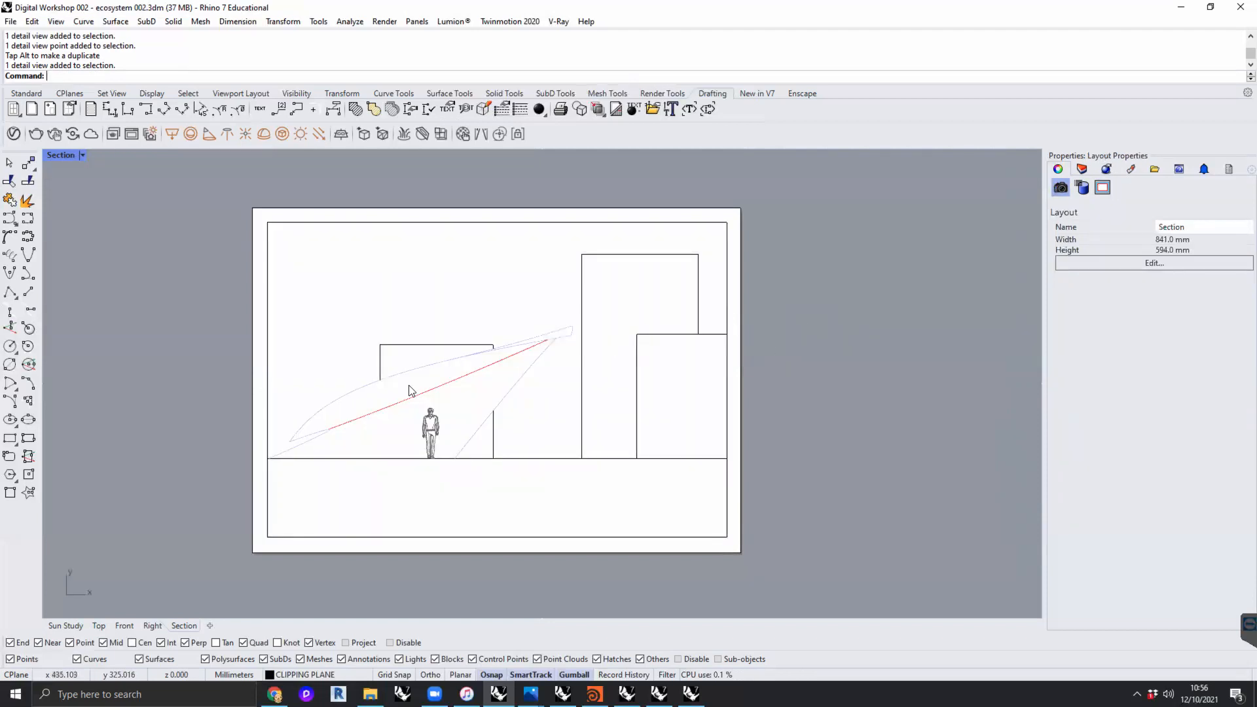
- Show the layer list and widen it to expose the print color and print width columns
{"action": "left_click", "coordinate": [1082, 169]}
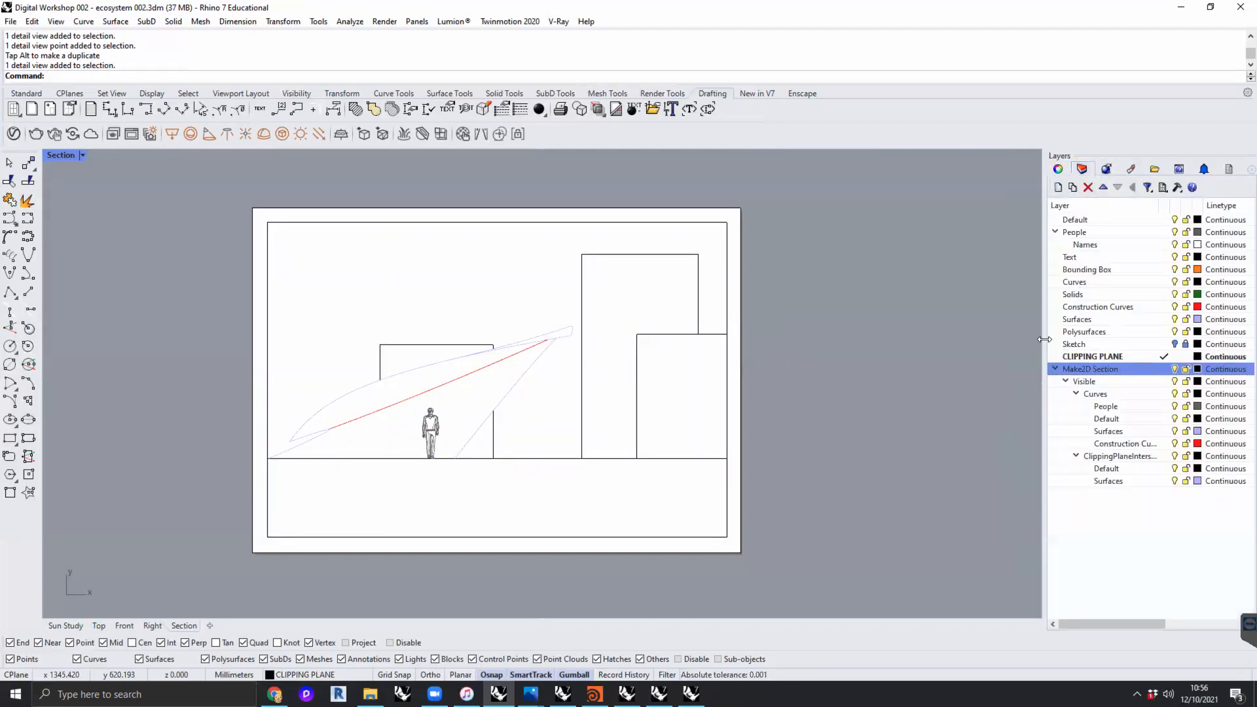
{"action": "left_click_drag", "start_coordinate": [1045, 338], "coordinate": [944, 340]}
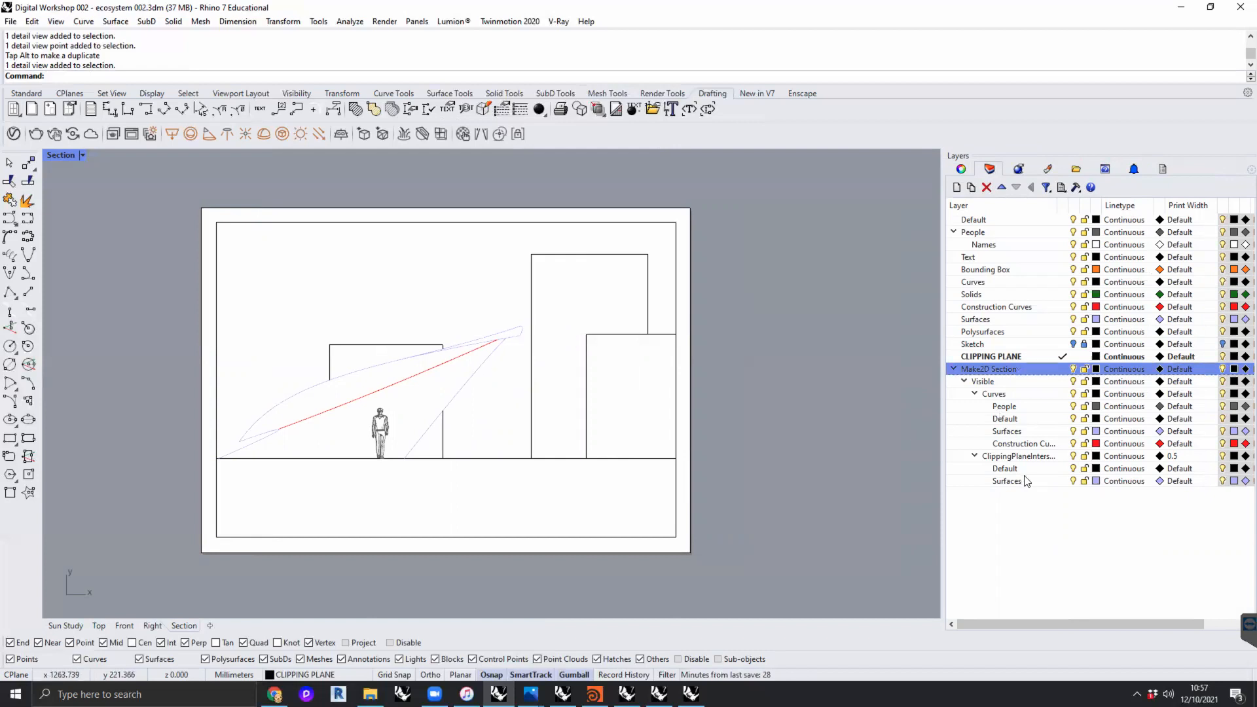
{"action": "left_click_drag", "start_coordinate": [944, 472], "coordinate": [896, 480]}
{"action": "left_click_drag", "start_coordinate": [894, 388], "coordinate": [876, 327]}
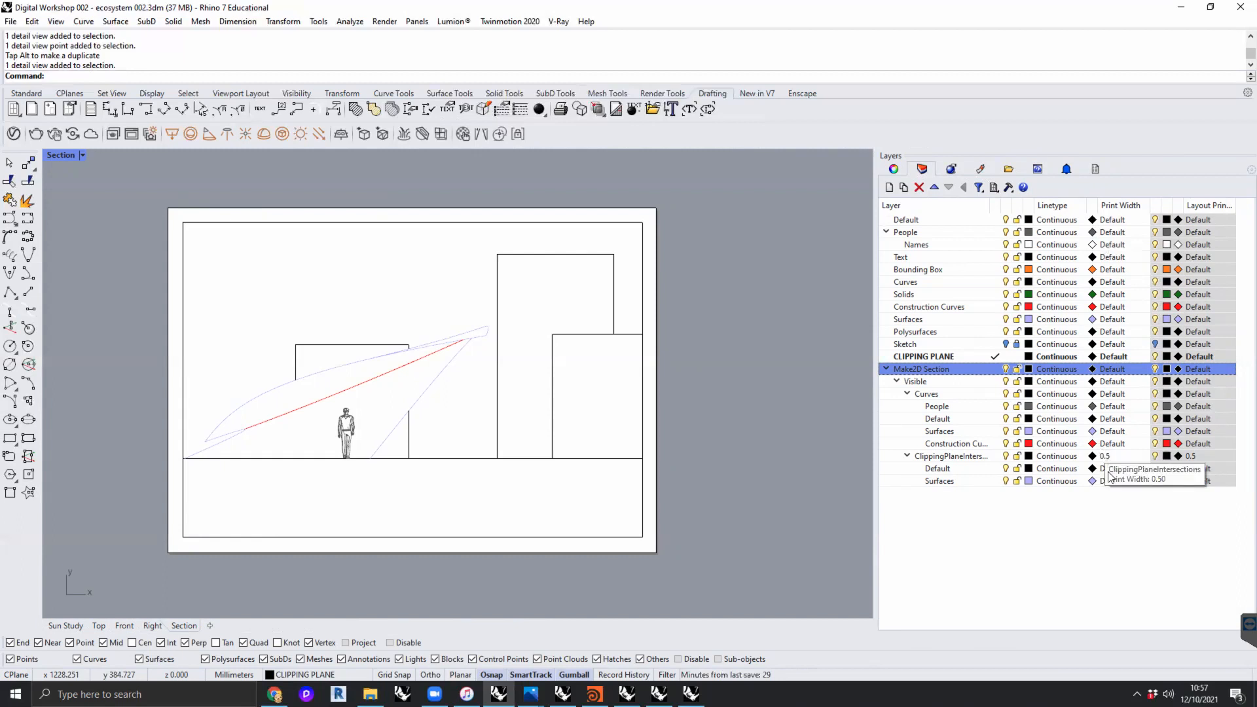
- Set the print color of the Surfaces sublayer under Make2D Section's Curves to Black and turn on print preview for the layout
{"action": "left_click", "coordinate": [1094, 434]}
{"action": "left_click", "coordinate": [894, 385]}
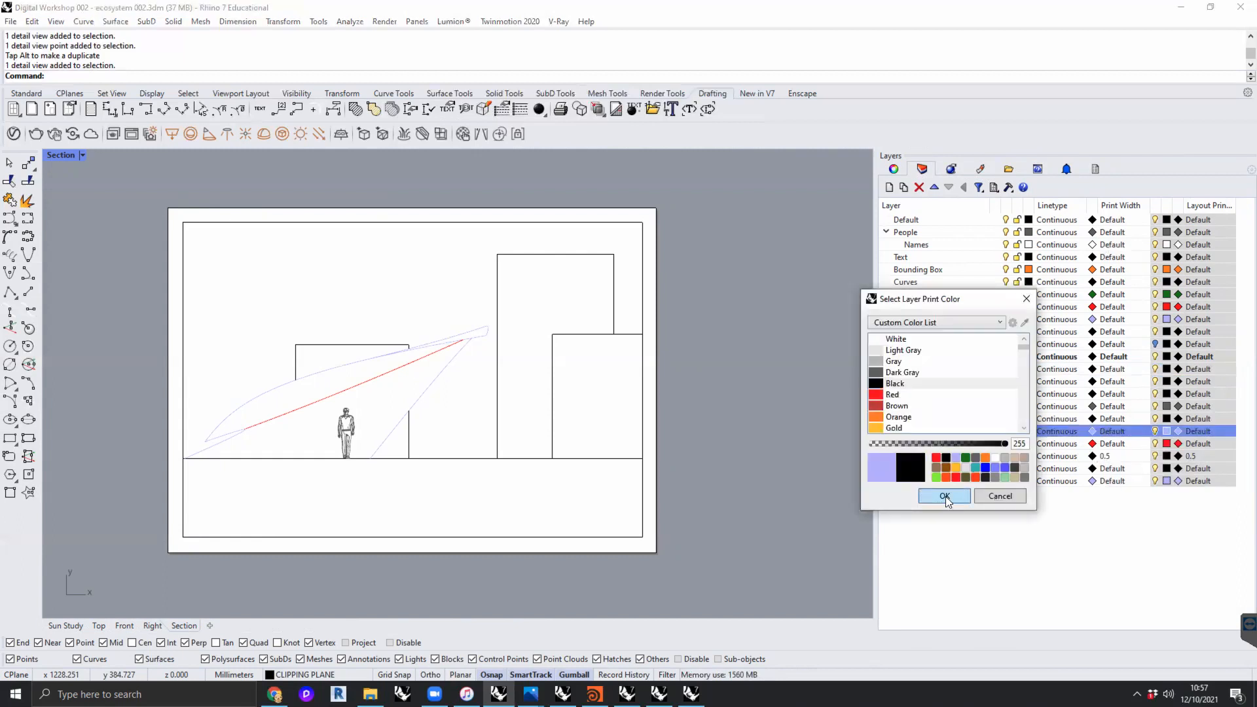
{"action": "left_click", "coordinate": [945, 496]}
{"action": "left_click", "coordinate": [82, 154]}
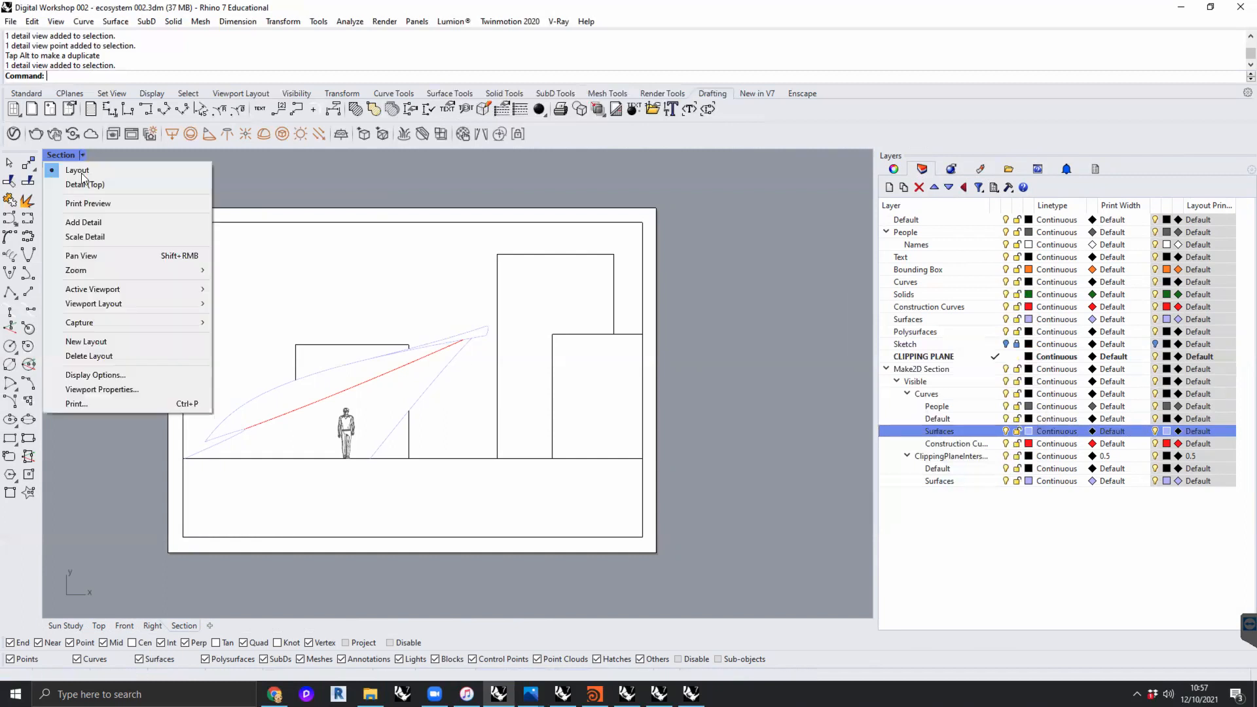
{"action": "left_click", "coordinate": [81, 204]}
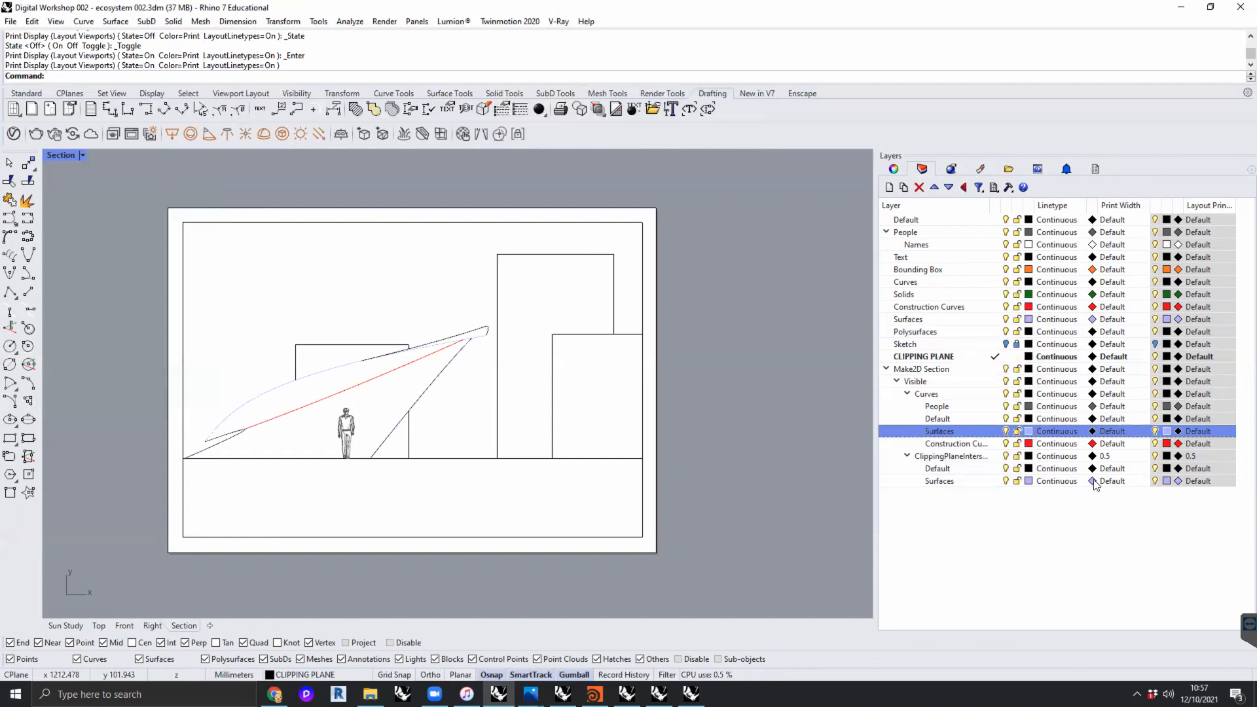
- Give the Surfaces sublayer of the clipping plane intersections a Black print color and a 0.6 mm print width
{"action": "scroll", "coordinate": [393, 401], "scroll_direction": "up", "scroll_amount": 8}
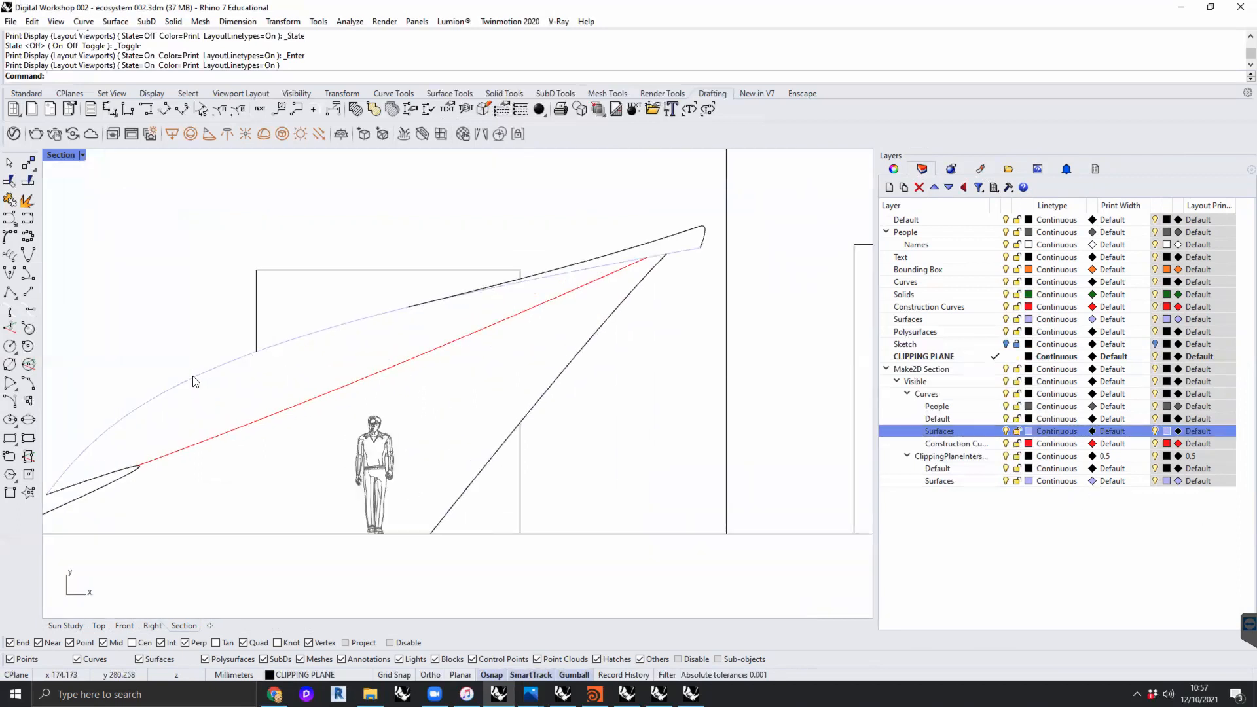
{"action": "left_click", "coordinate": [1091, 479]}
{"action": "left_click", "coordinate": [904, 383]}
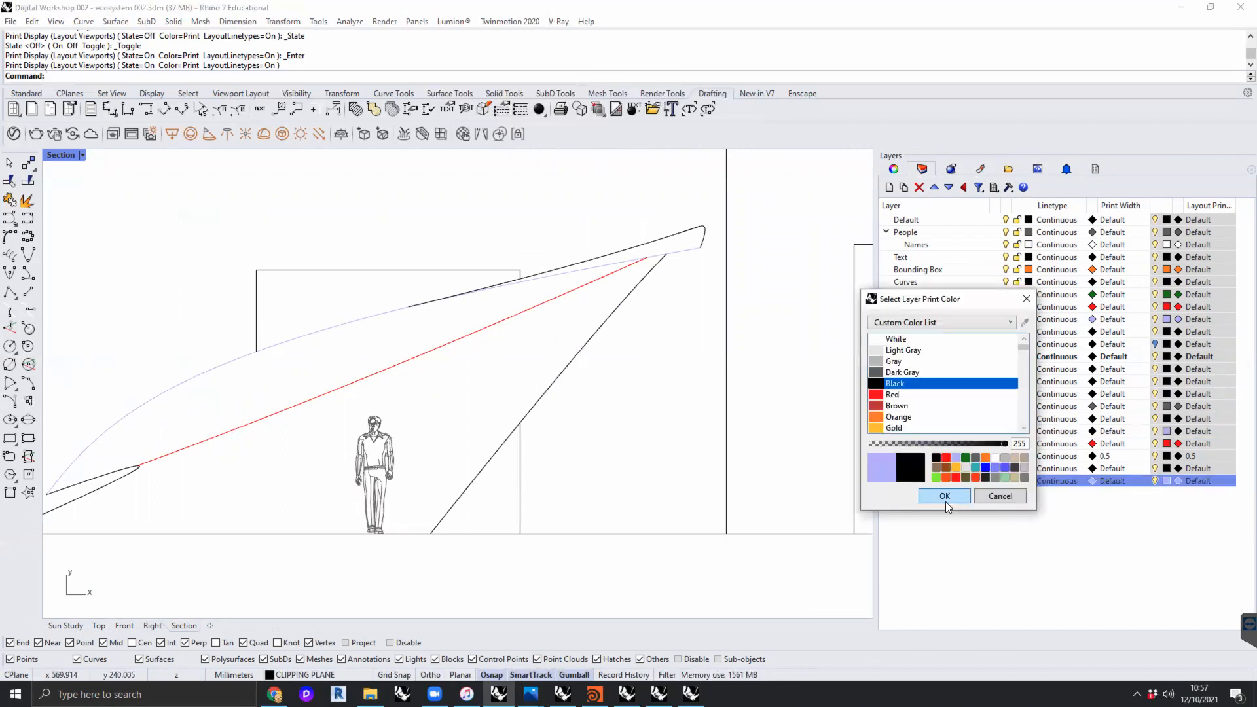
{"action": "key", "text": "Return"}
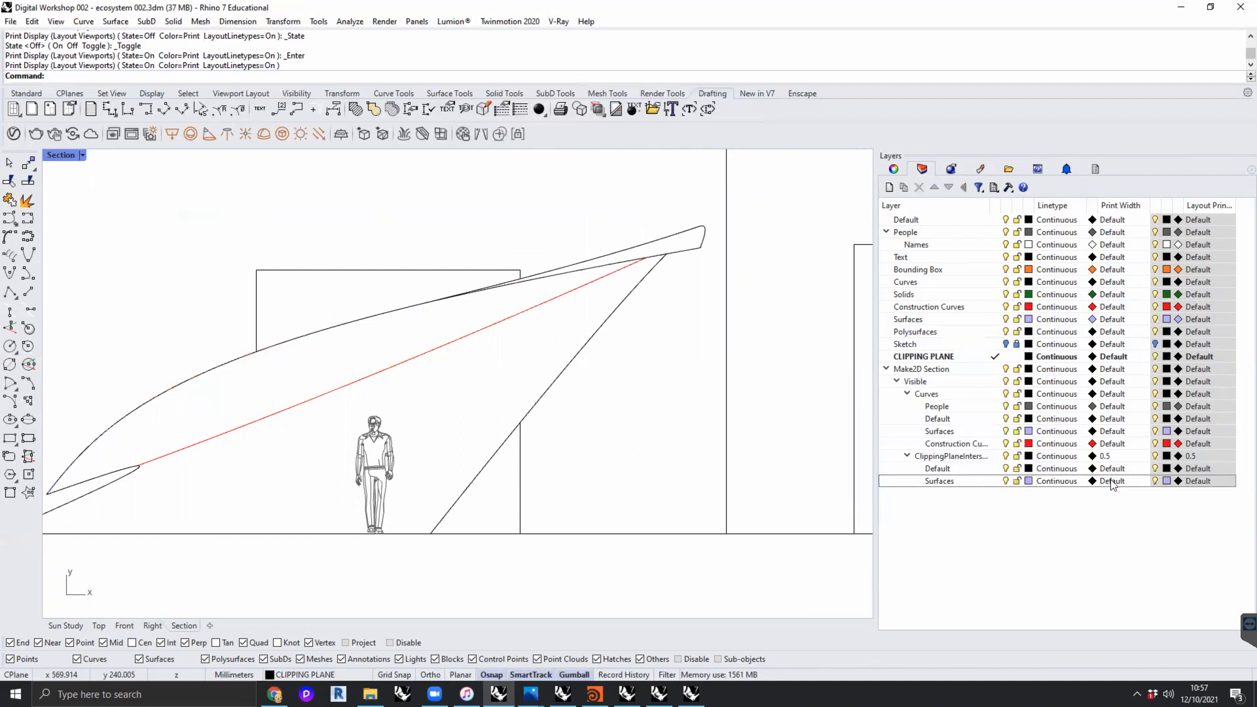
{"action": "left_click", "coordinate": [1111, 482]}
{"action": "scroll", "coordinate": [508, 359], "scroll_direction": "down", "scroll_amount": 2}
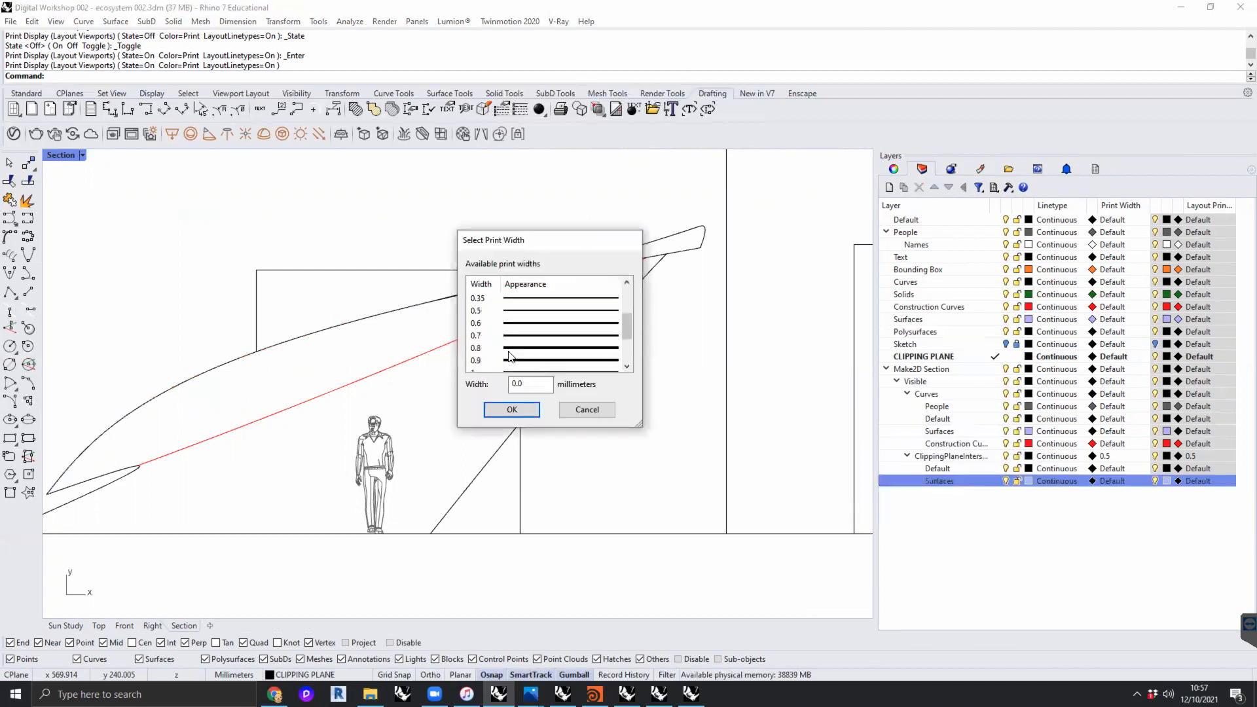
{"action": "left_click", "coordinate": [519, 328]}
{"action": "left_click", "coordinate": [511, 411]}
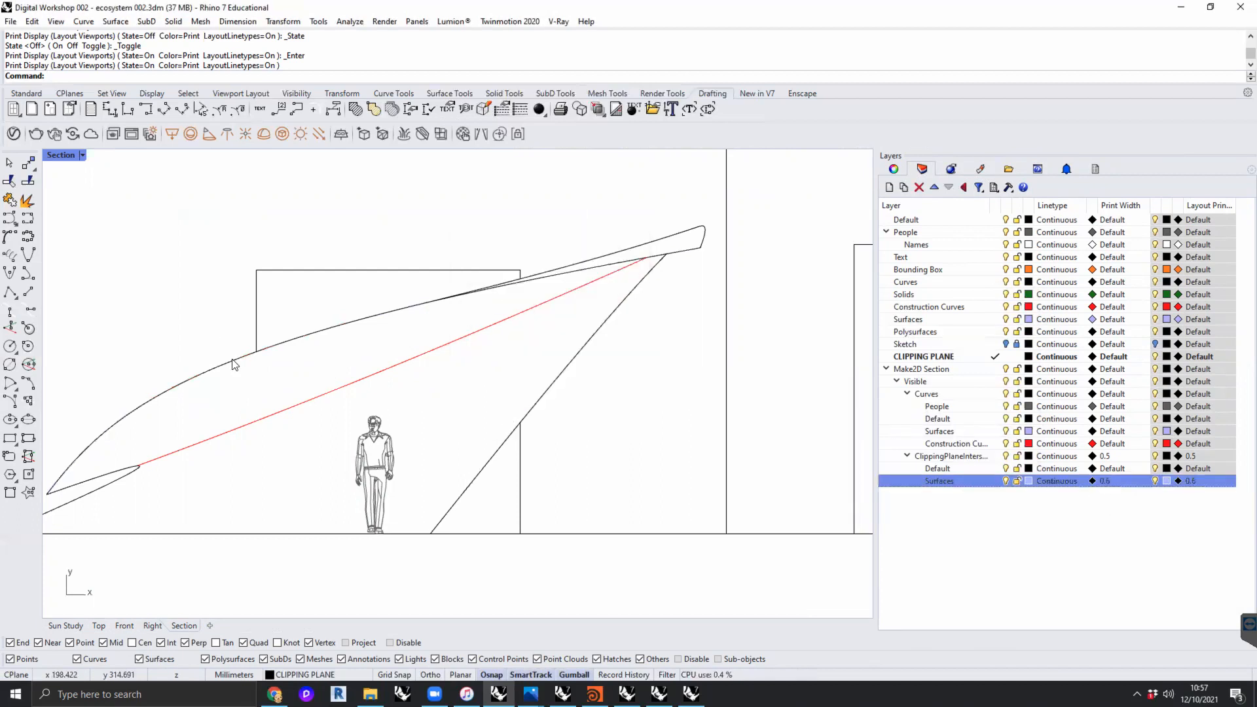
- Set the print width of the Default sublayer of the clipping plane intersections to 0.6 mm
{"action": "scroll", "coordinate": [222, 372], "scroll_direction": "up", "scroll_amount": 2}
{"action": "scroll", "coordinate": [220, 369], "scroll_direction": "up", "scroll_amount": 8}
{"action": "scroll", "coordinate": [302, 359], "scroll_direction": "down", "scroll_amount": 2}
{"action": "right_click_drag", "start_coordinate": [438, 364], "coordinate": [255, 435]}
{"action": "right_click_drag", "start_coordinate": [648, 275], "coordinate": [428, 350]}
{"action": "mouse_move", "coordinate": [769, 319]}
{"action": "right_mouse_down"}
{"action": "mouse_move", "coordinate": [516, 348]}
{"action": "mouse_move", "coordinate": [459, 370]}
{"action": "right_mouse_up"}
{"action": "right_click_drag", "start_coordinate": [821, 248], "coordinate": [668, 267]}
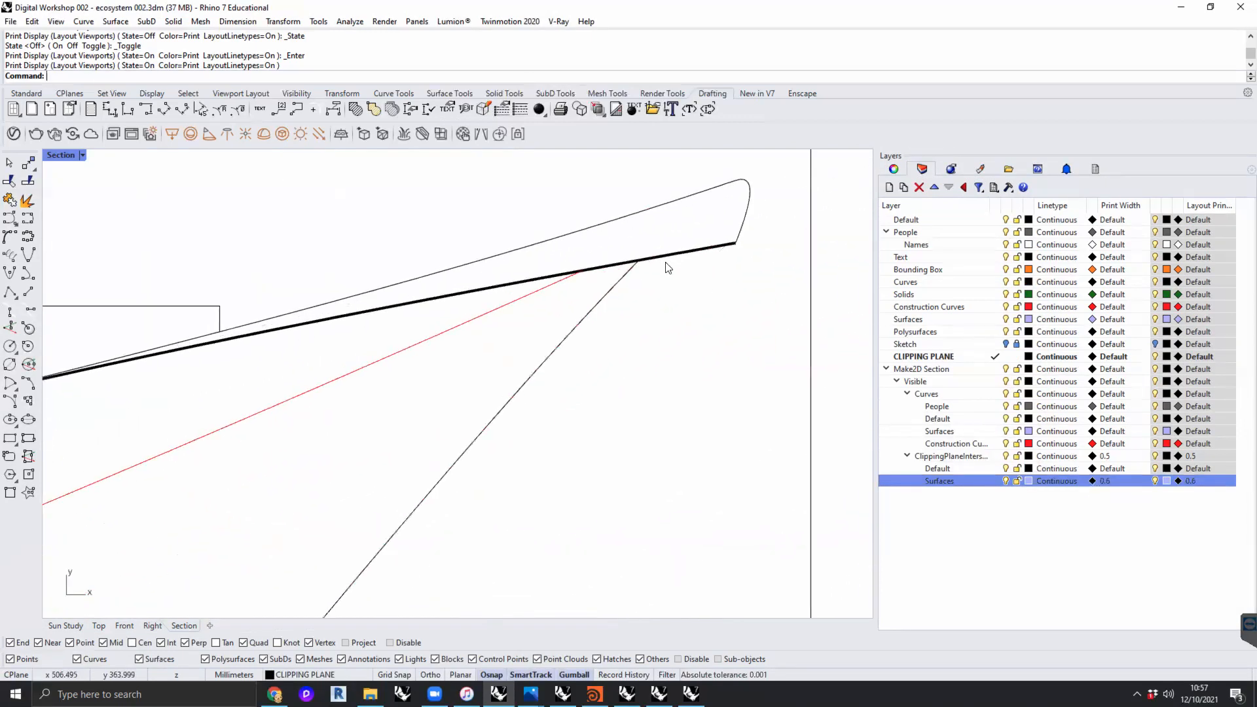
{"action": "left_click", "coordinate": [1104, 468]}
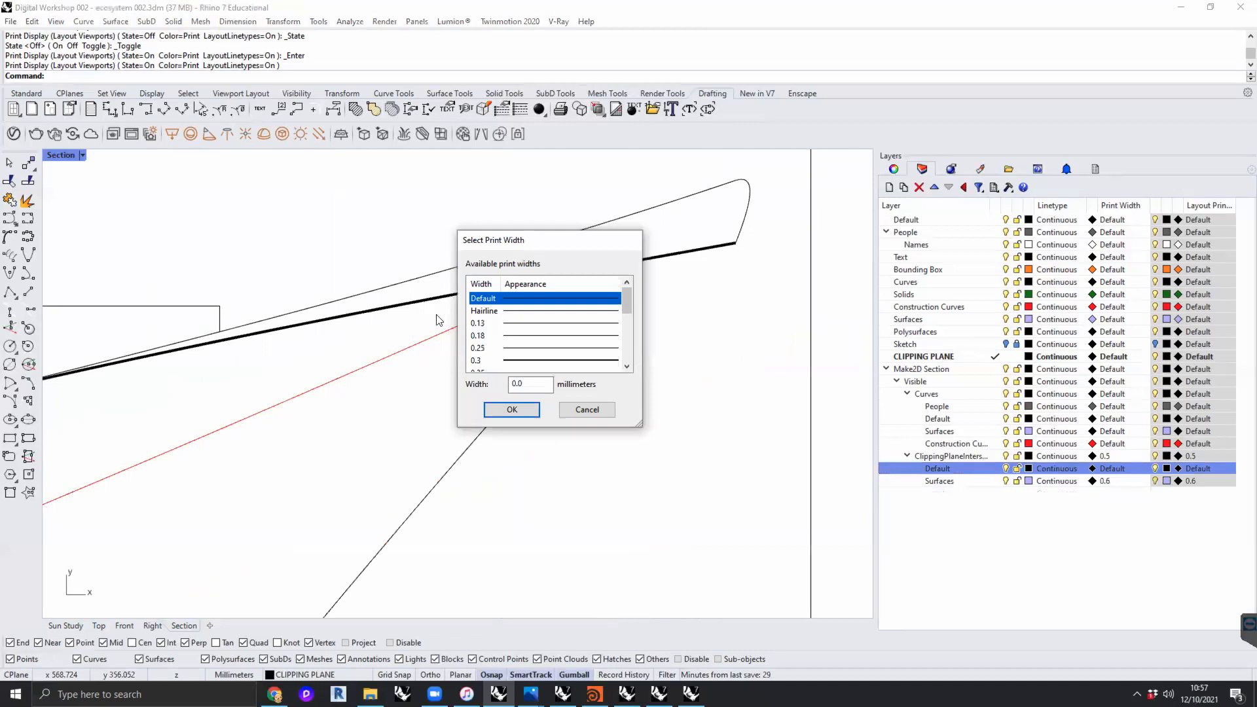
{"action": "scroll", "coordinate": [551, 357], "scroll_direction": "down", "scroll_amount": 2}
{"action": "left_click", "coordinate": [476, 322]}
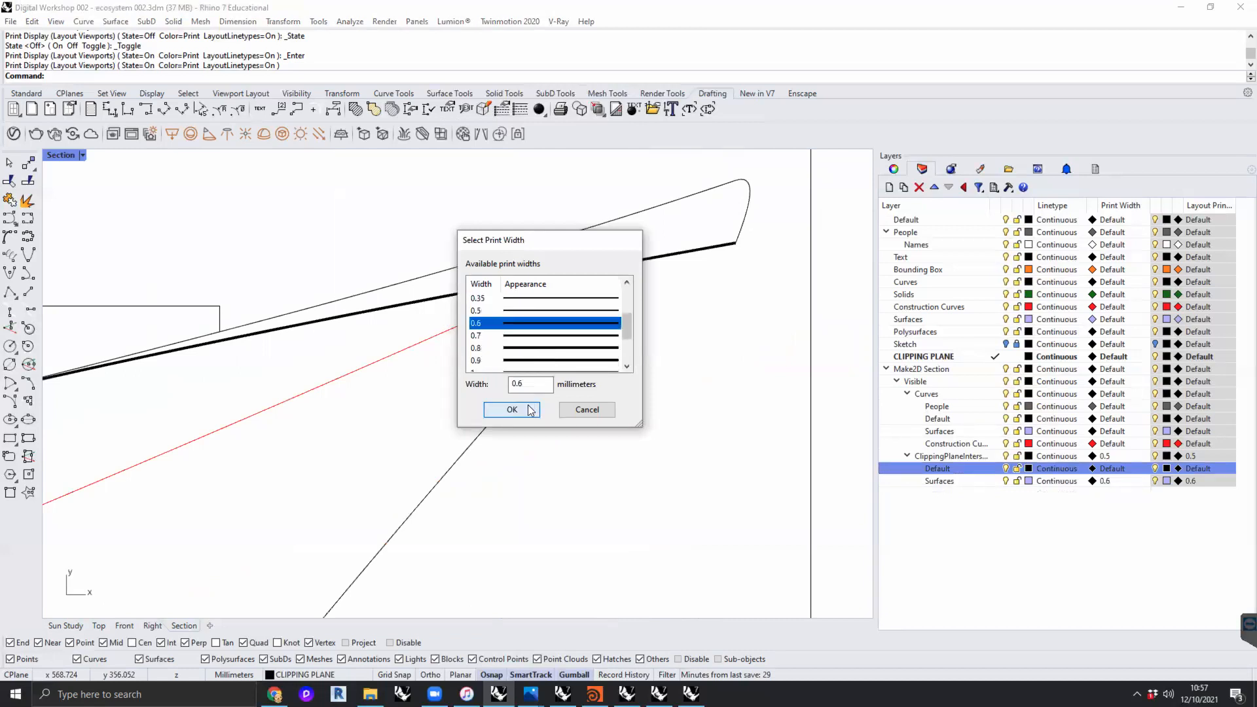
{"action": "left_click", "coordinate": [512, 409]}
{"action": "scroll", "coordinate": [678, 397], "scroll_direction": "down", "scroll_amount": 3}
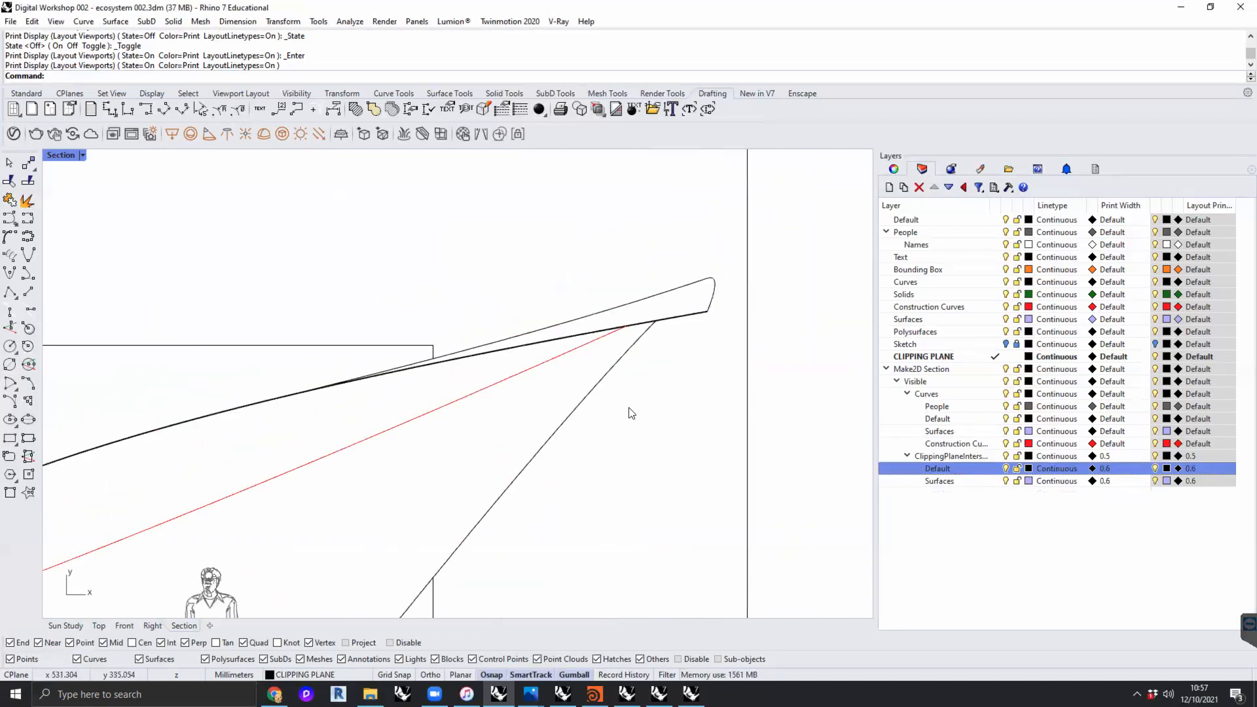
- Set the print width of the People, Default, Surfaces and Construction Curves sublayers under Make2D Section's Curves to 0.13 mm
{"action": "left_click", "coordinate": [1117, 444]}
{"action": "left_click", "coordinate": [588, 411]}
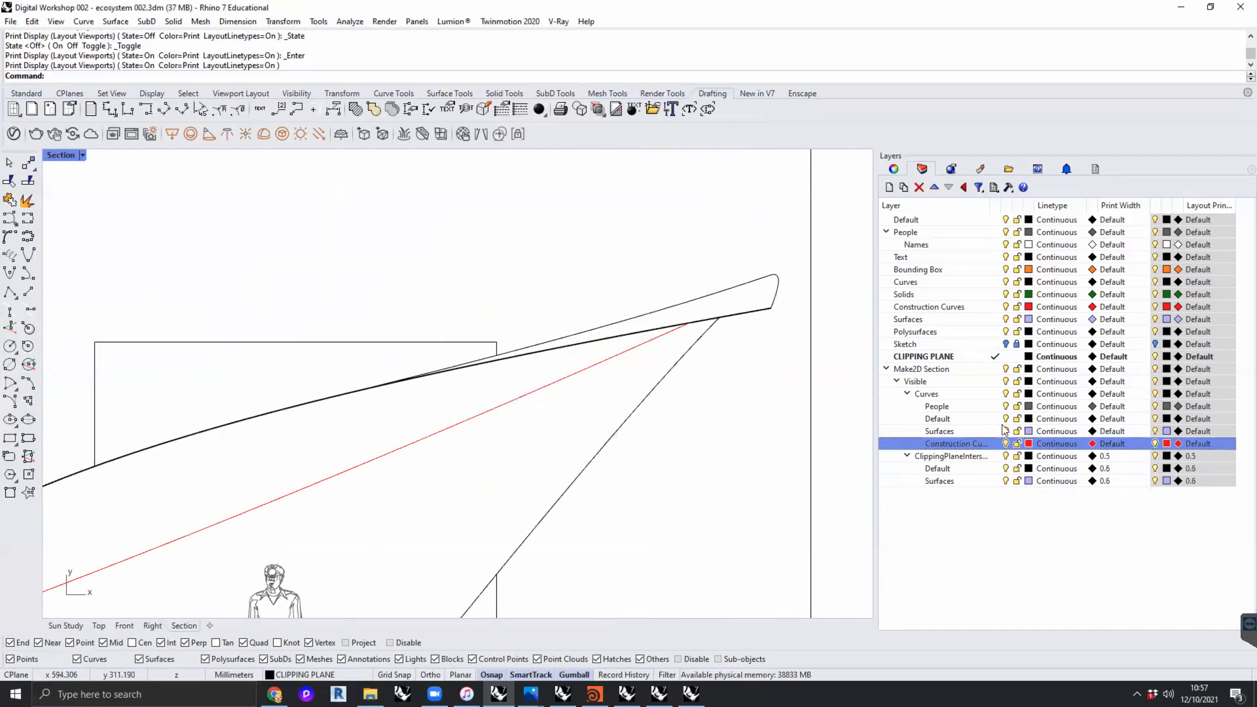
{"action": "left_click", "coordinate": [939, 407], "text": "ctrl"}
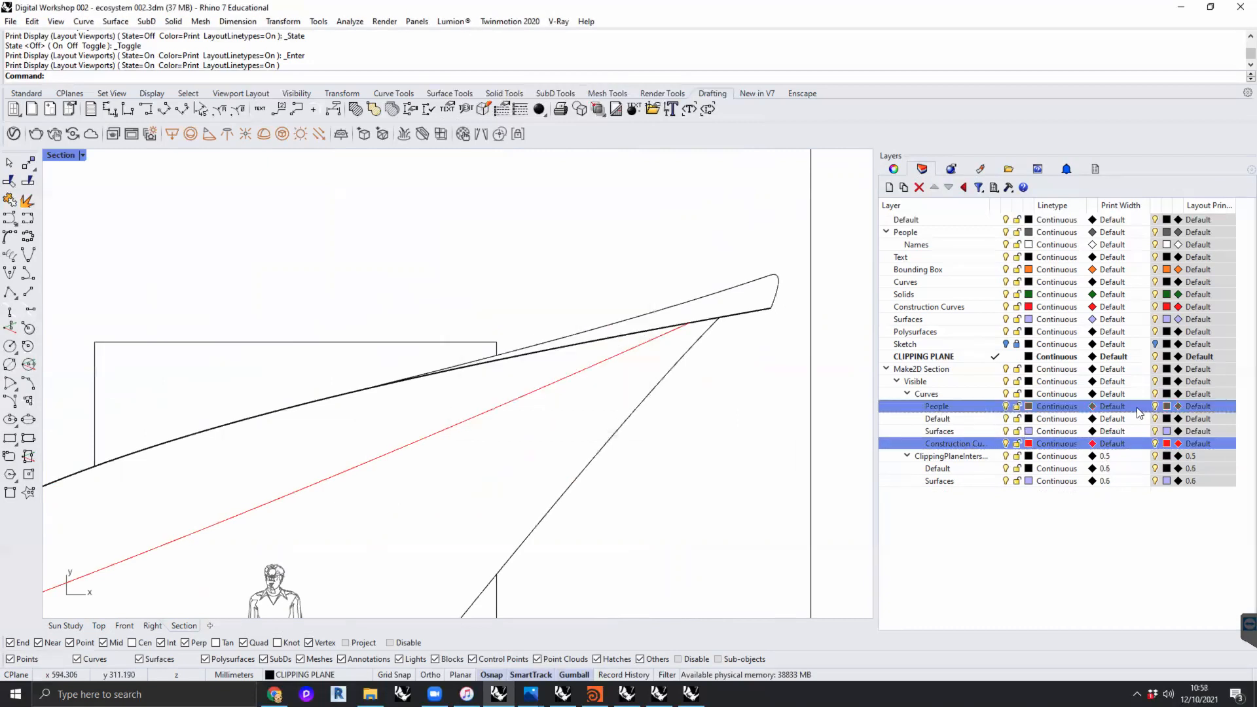
{"action": "left_click", "coordinate": [929, 410]}
{"action": "left_click", "coordinate": [956, 418]}
{"action": "left_click", "coordinate": [956, 407]}
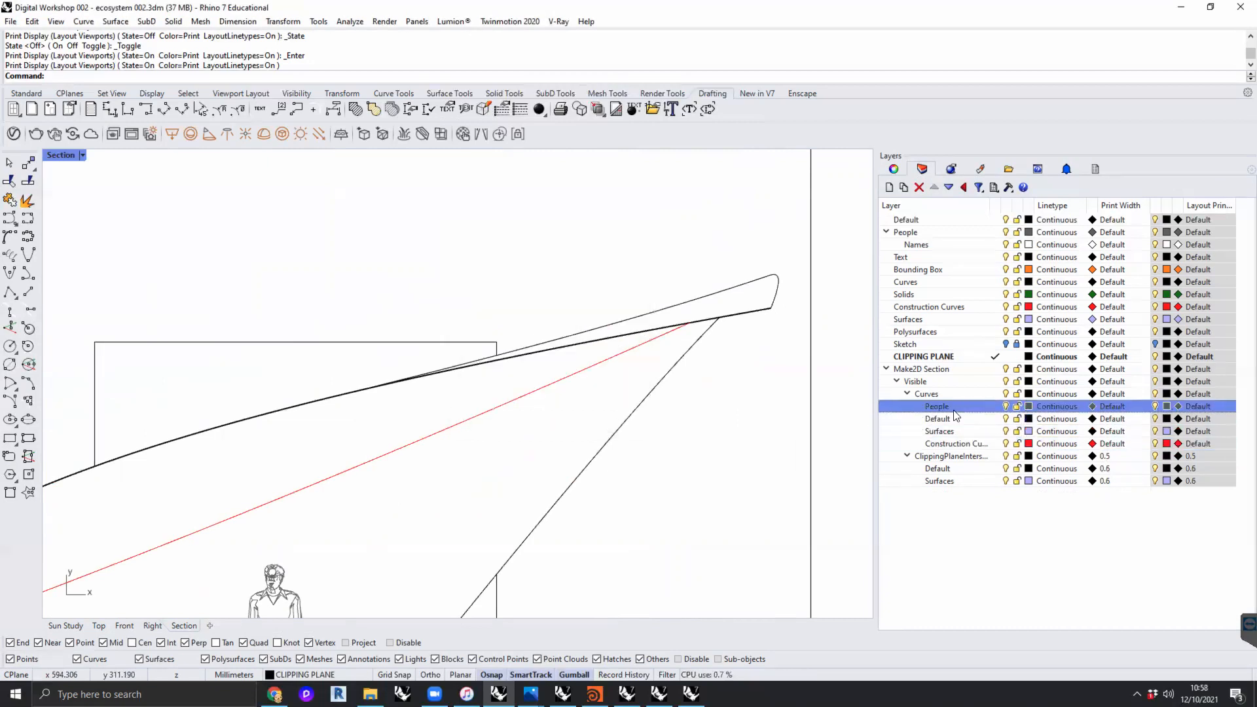
{"action": "left_click", "coordinate": [954, 443], "text": "shift"}
{"action": "left_click", "coordinate": [1115, 445]}
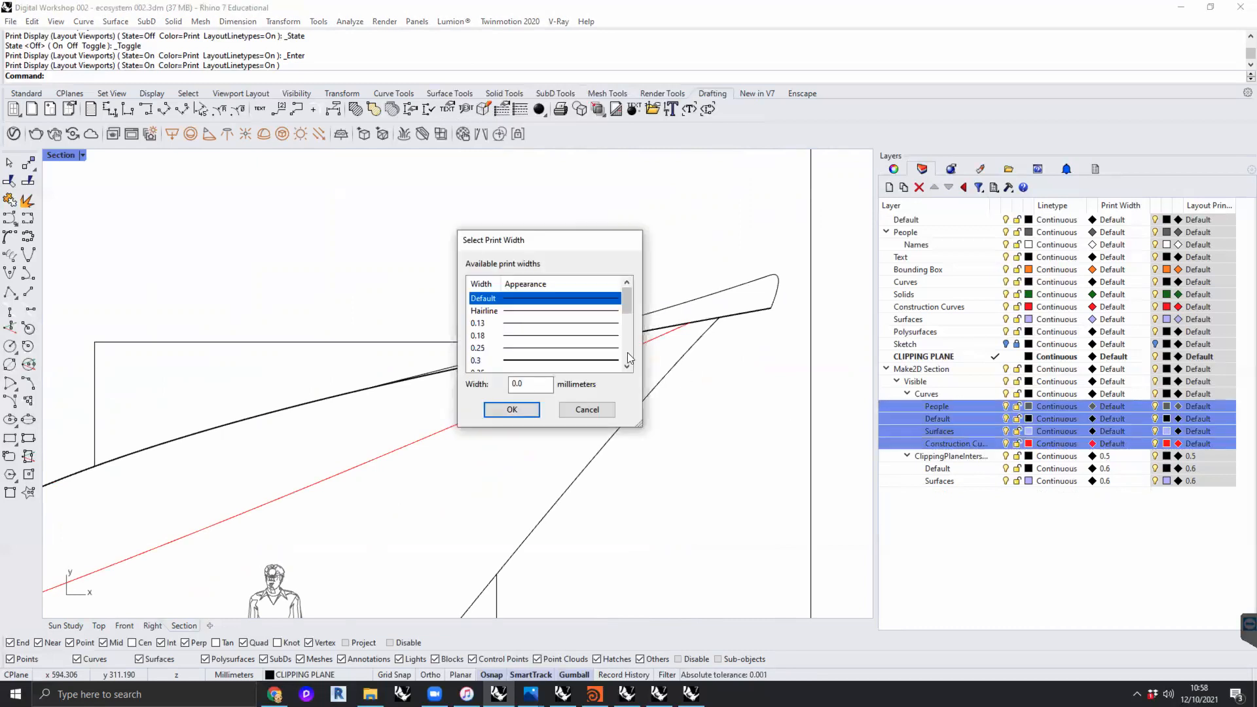
{"action": "left_click", "coordinate": [517, 323]}
{"action": "left_click", "coordinate": [512, 409]}
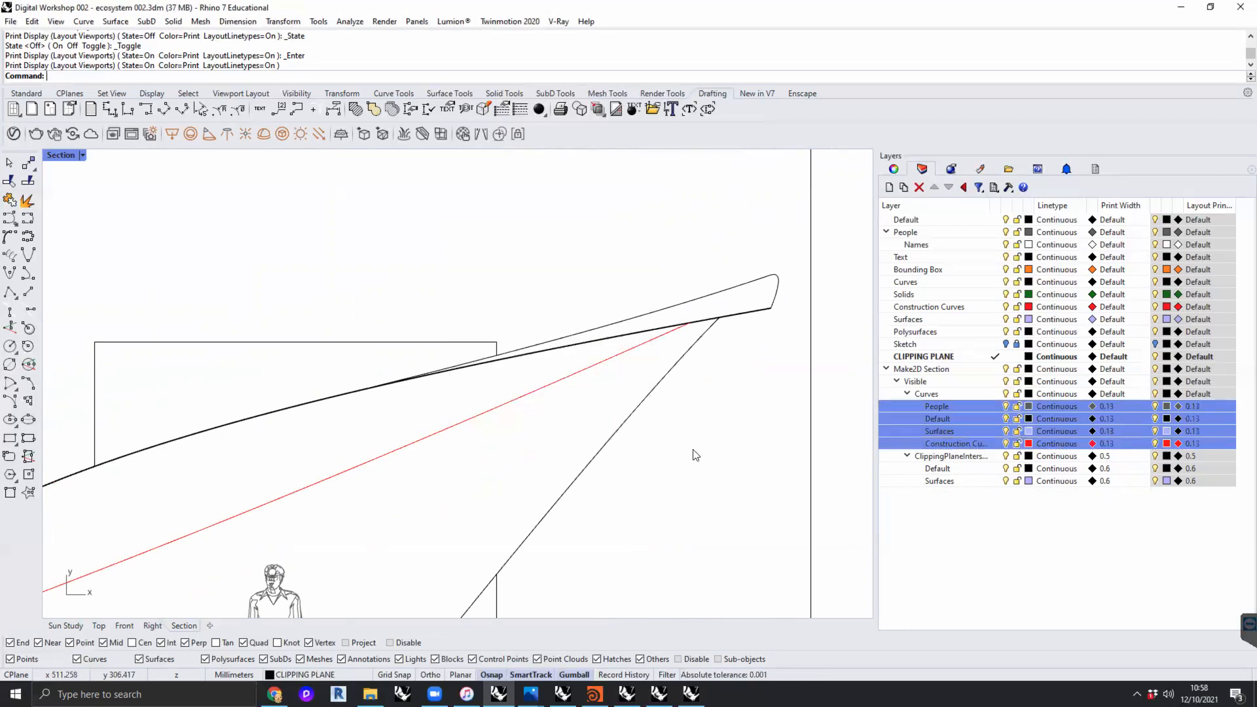
- Examine the printed line weights along the canopy section and the surrounding buildings on the layout
{"action": "scroll", "coordinate": [692, 449], "scroll_direction": "down", "scroll_amount": 4}
{"action": "scroll", "coordinate": [692, 450], "scroll_direction": "up", "scroll_amount": 10}
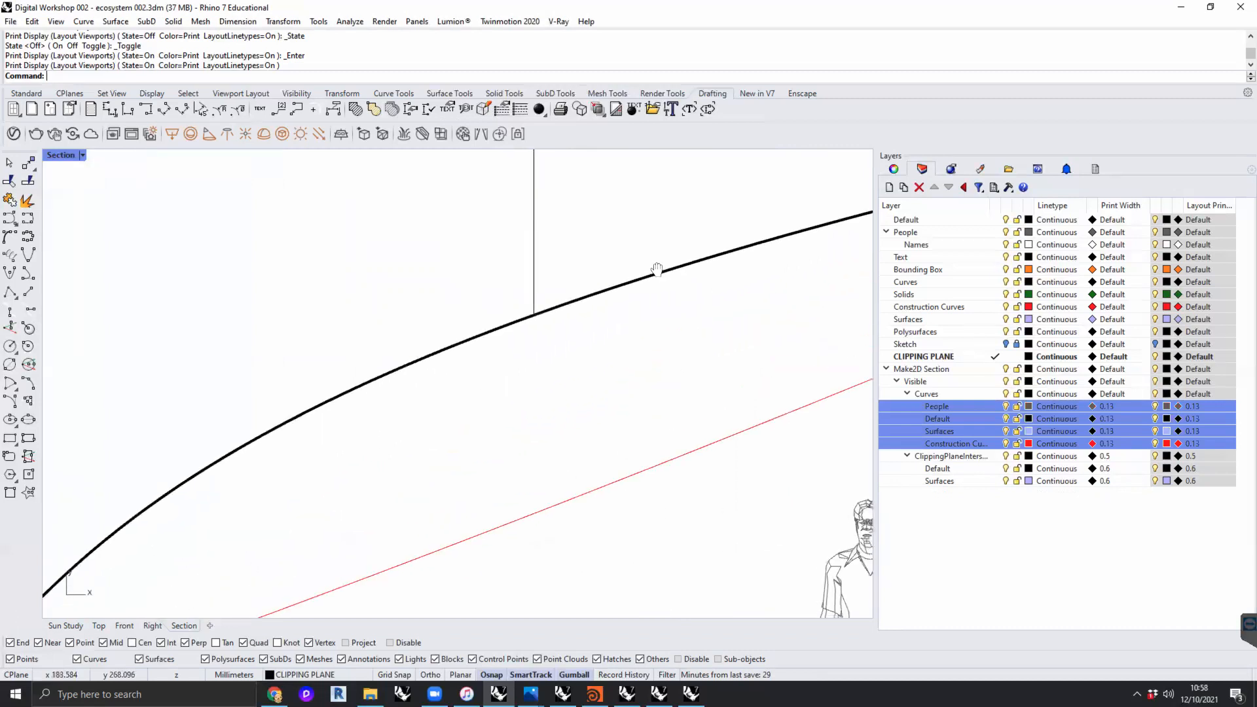
{"action": "scroll", "coordinate": [545, 332], "scroll_direction": "down", "scroll_amount": 6}
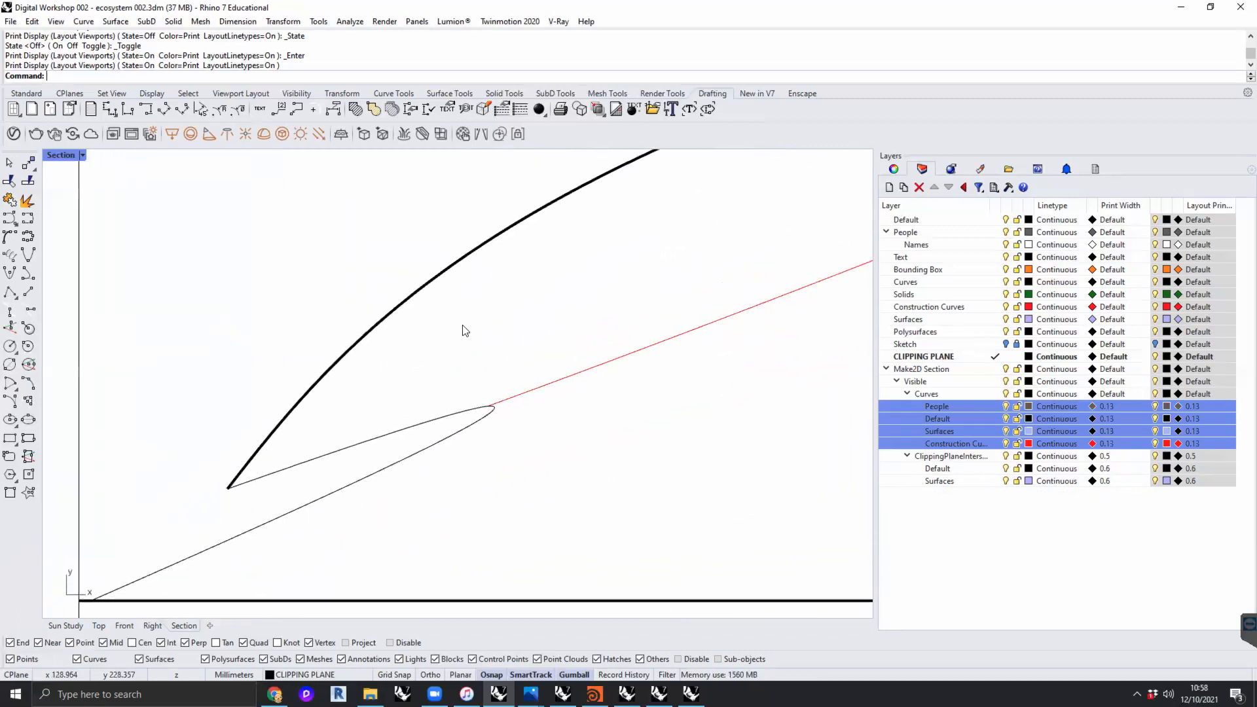
{"action": "right_click_drag", "start_coordinate": [430, 402], "coordinate": [302, 421]}
{"action": "scroll", "coordinate": [508, 499], "scroll_direction": "down", "scroll_amount": 6}
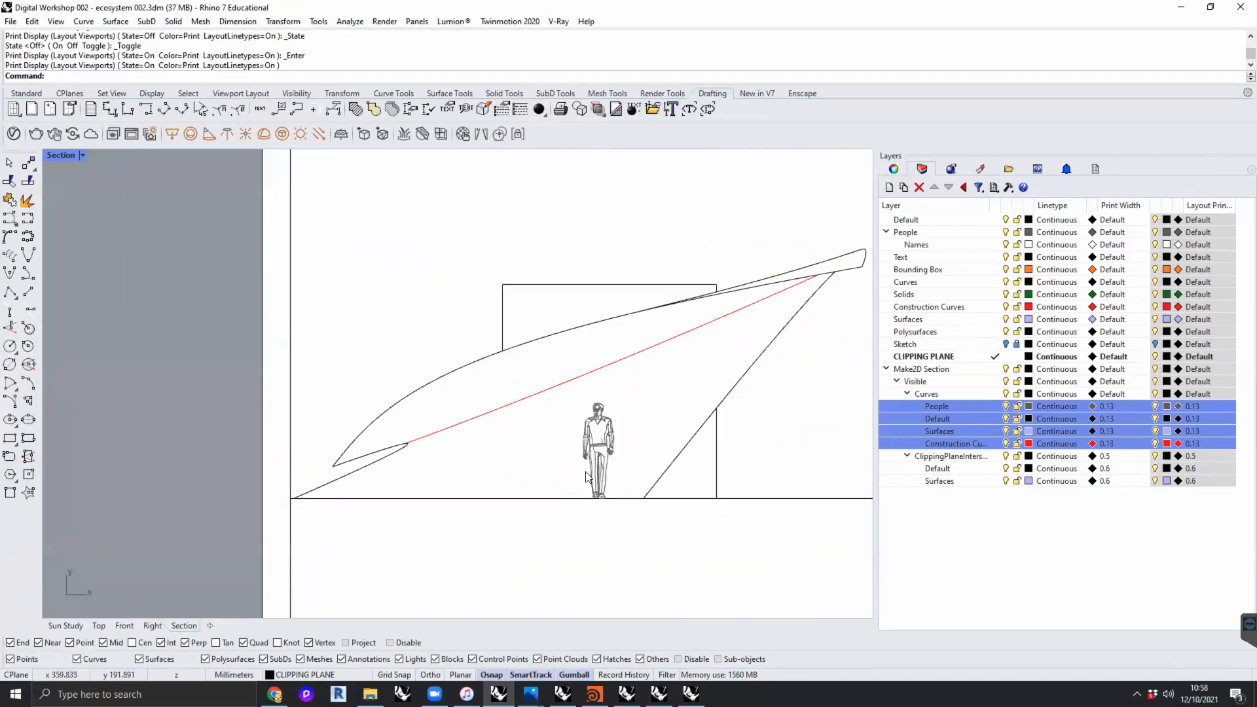
{"action": "right_click_drag", "start_coordinate": [586, 468], "coordinate": [108, 472]}
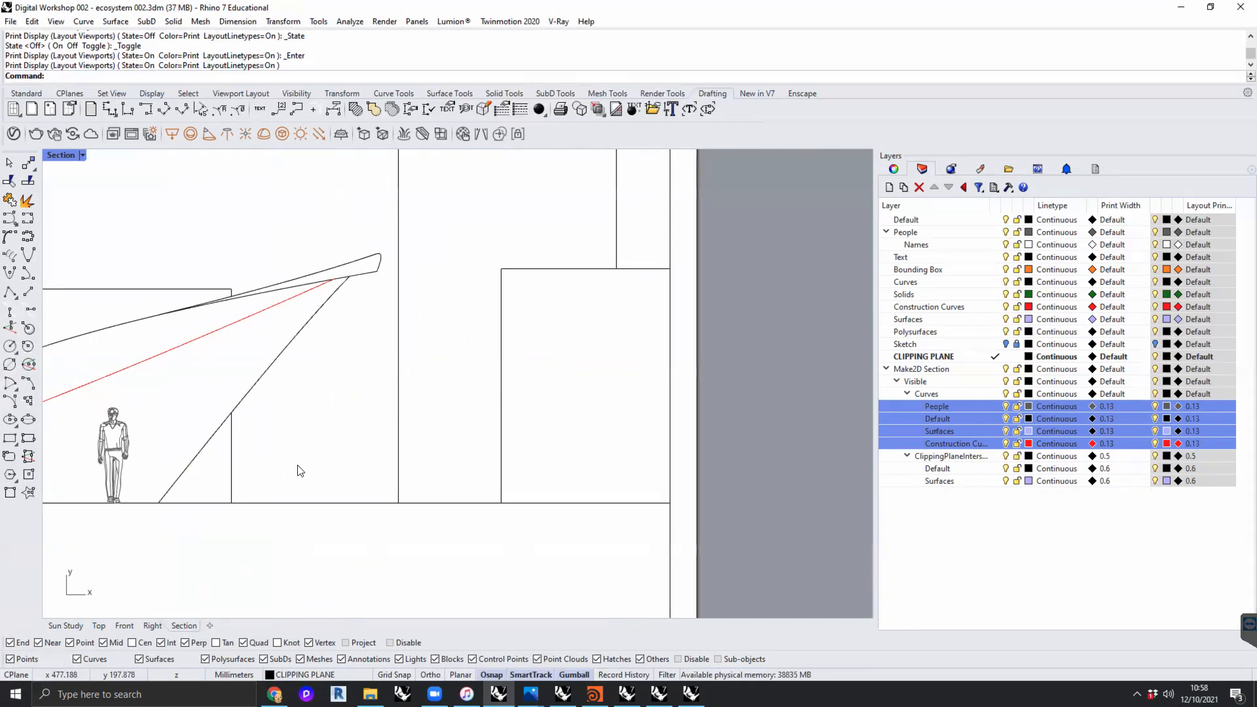
{"action": "scroll", "coordinate": [612, 508], "scroll_direction": "up", "scroll_amount": 10}
{"action": "scroll", "coordinate": [495, 389], "scroll_direction": "up", "scroll_amount": 6}
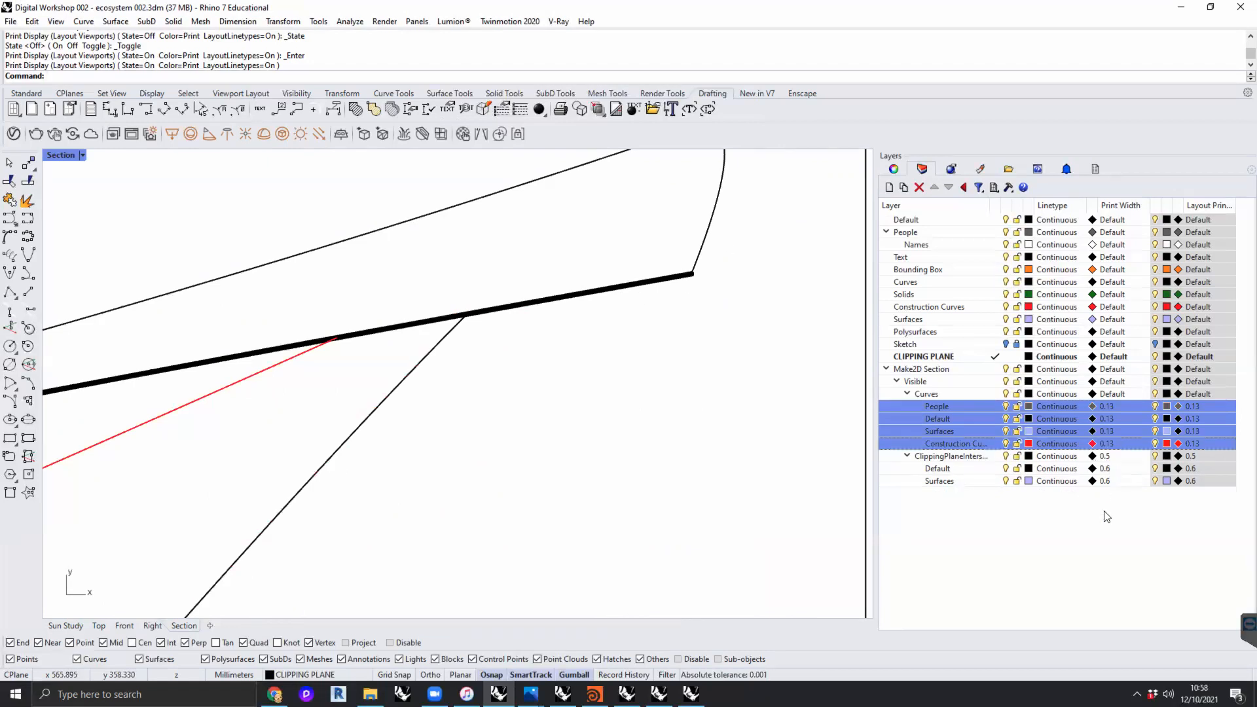
- Change the print color of the Construction Curves sublayer under Make2D Section's Curves to gray and check it on the full sheet
{"action": "left_click", "coordinate": [948, 443]}
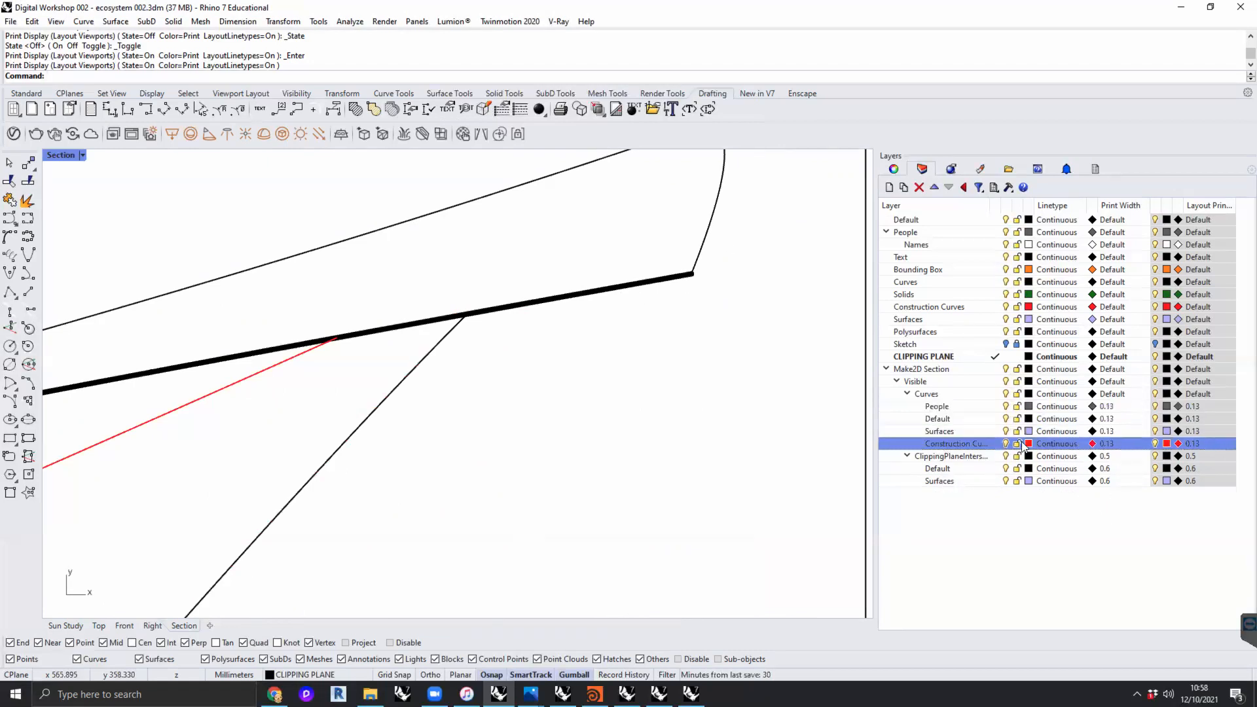
{"action": "left_click", "coordinate": [1092, 443]}
{"action": "left_click", "coordinate": [895, 352]}
{"action": "left_click", "coordinate": [894, 362]}
{"action": "left_click", "coordinate": [947, 494]}
{"action": "scroll", "coordinate": [555, 417], "scroll_direction": "down", "scroll_amount": 5}
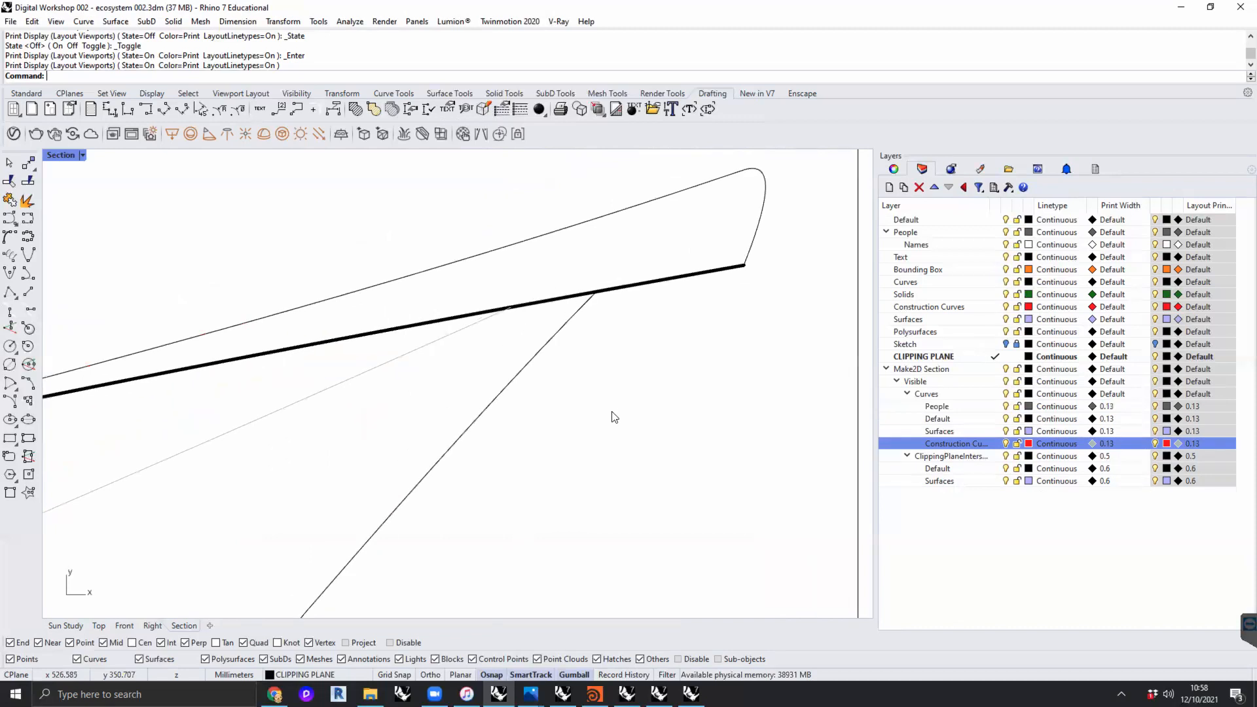
{"action": "right_click_drag", "start_coordinate": [597, 442], "coordinate": [625, 403]}
{"action": "scroll", "coordinate": [695, 338], "scroll_direction": "down", "scroll_amount": 10}
{"action": "scroll", "coordinate": [487, 383], "scroll_direction": "up", "scroll_amount": 4}
{"action": "scroll", "coordinate": [640, 384], "scroll_direction": "down", "scroll_amount": 2}
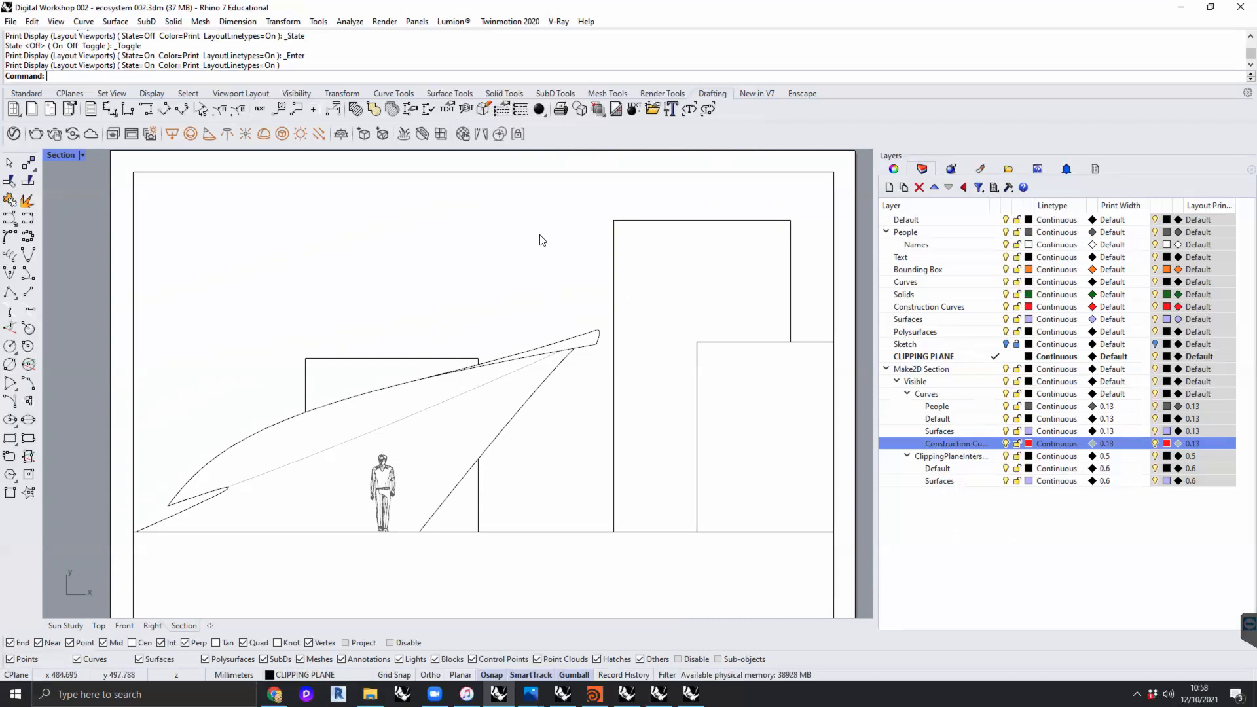
{"action": "scroll", "coordinate": [539, 235], "scroll_direction": "down", "scroll_amount": 3}
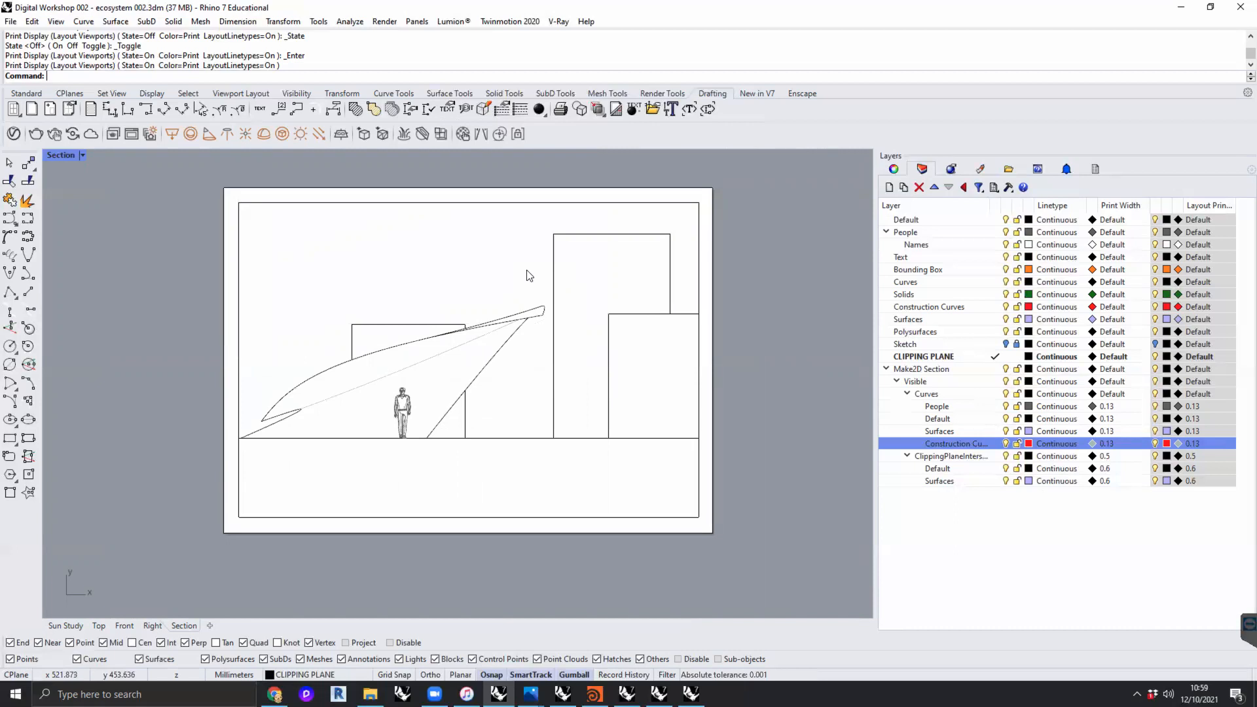
{"action": "left_click", "coordinate": [933, 367]}
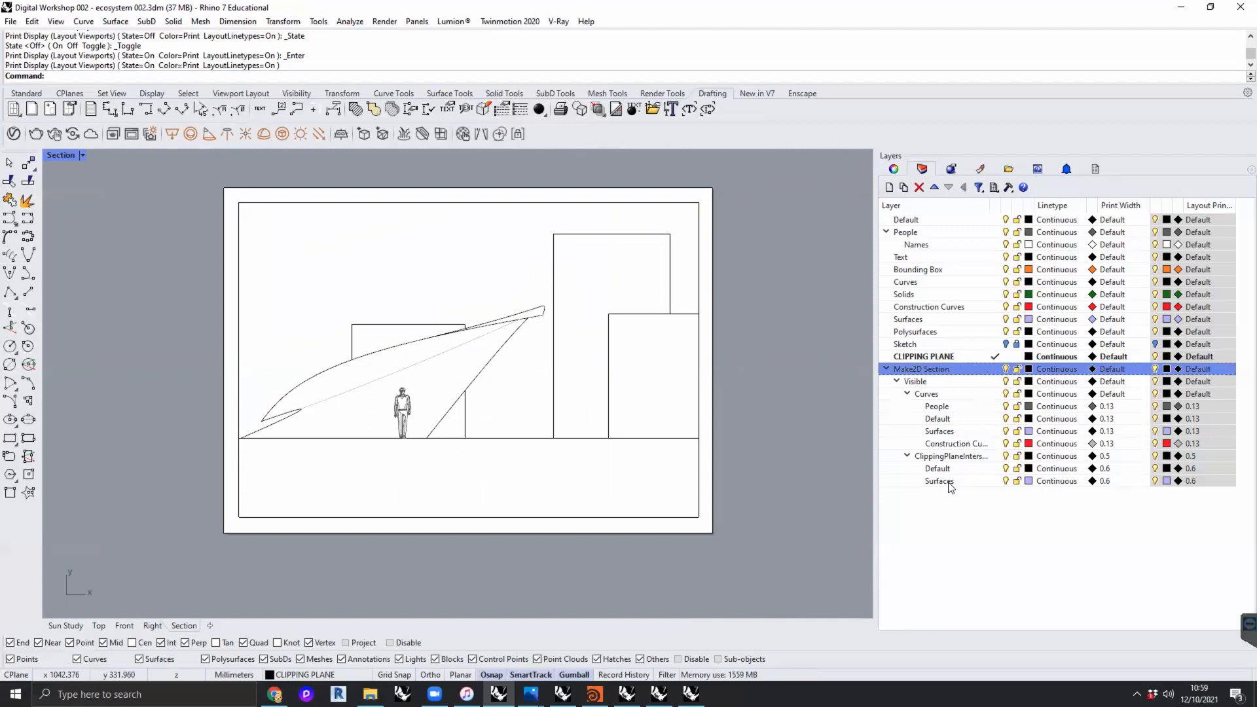
- Select all the model geometry and frame a near-frontal perspective of the clipped canopy and buildings in the maximized Sun Study viewport
{"action": "left_click", "coordinate": [68, 626]}
{"action": "key", "text": "ctrl+a"}
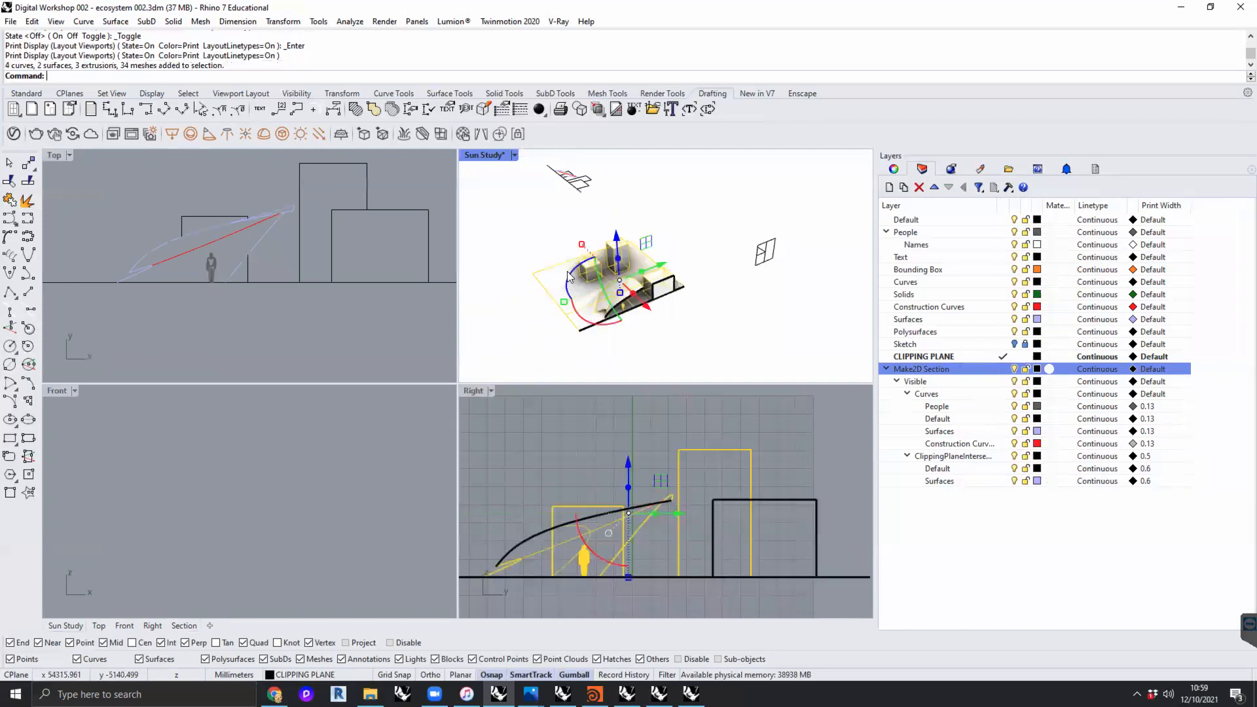
{"action": "scroll", "coordinate": [642, 374], "scroll_direction": "up", "scroll_amount": 3}
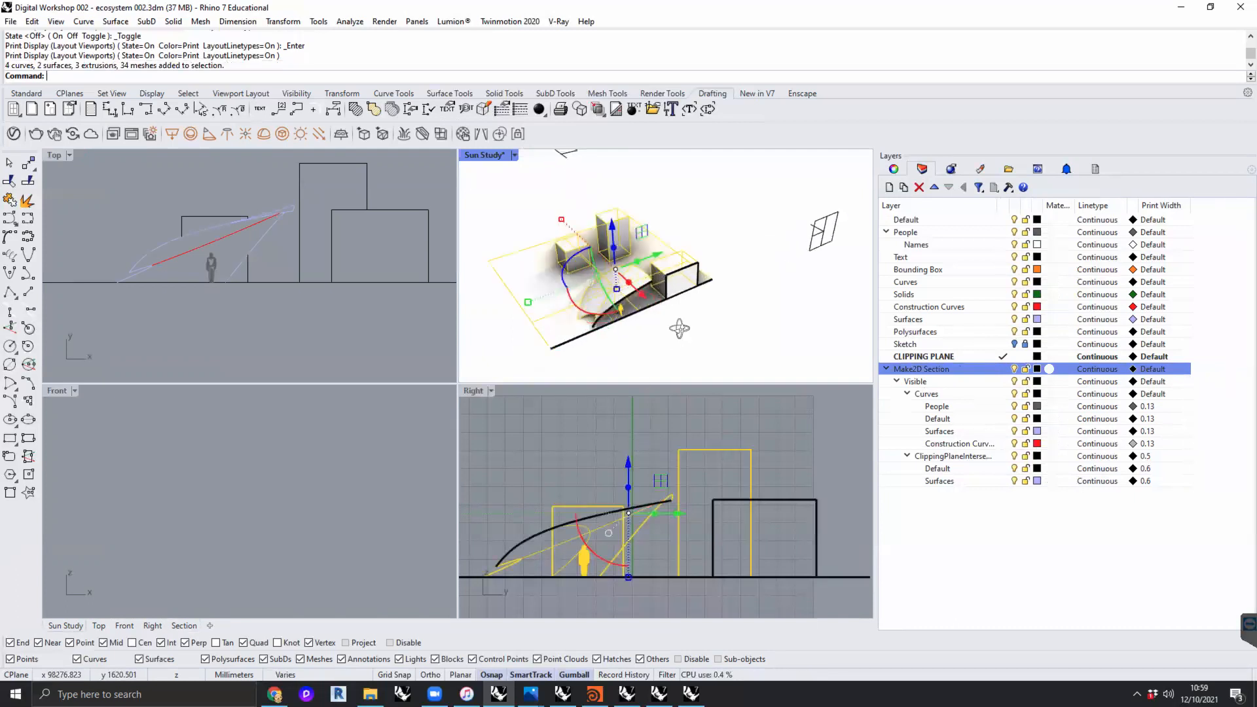
{"action": "right_click_drag", "start_coordinate": [726, 341], "coordinate": [709, 322], "text": "shift"}
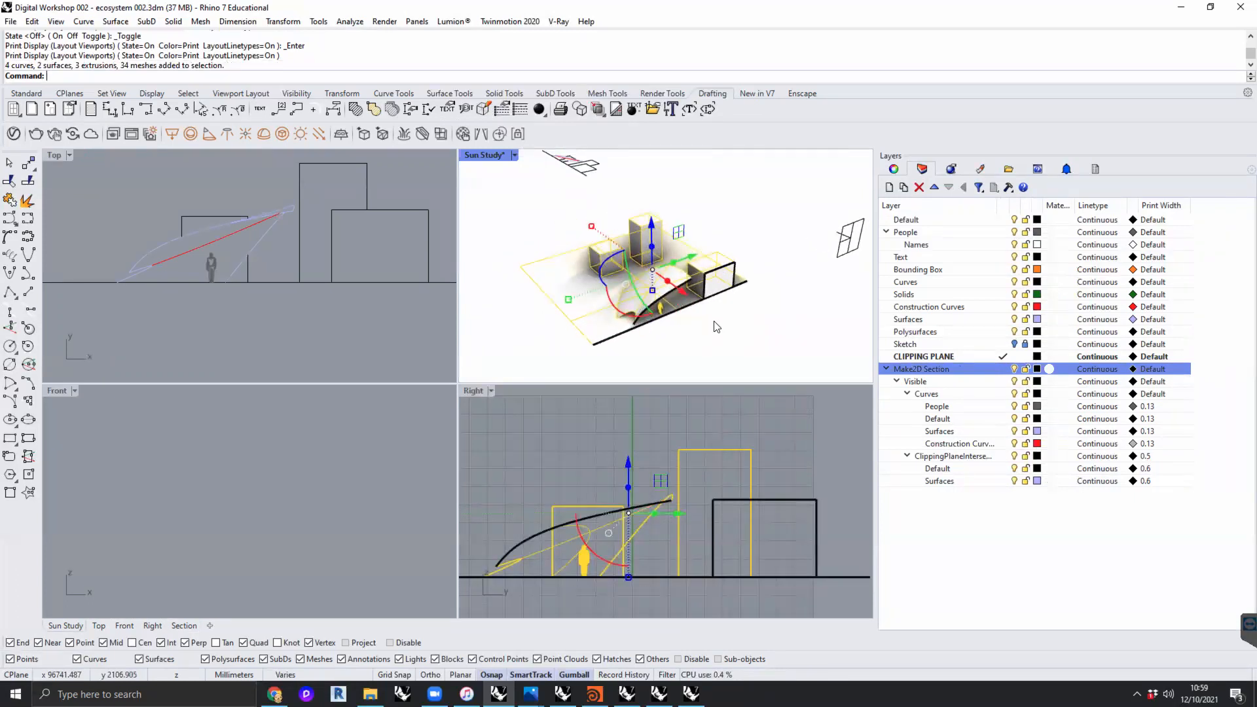
{"action": "mouse_move", "coordinate": [709, 321]}
{"action": "right_mouse_down"}
{"action": "mouse_move", "coordinate": [687, 274]}
{"action": "mouse_move", "coordinate": [714, 321]}
{"action": "right_mouse_up"}
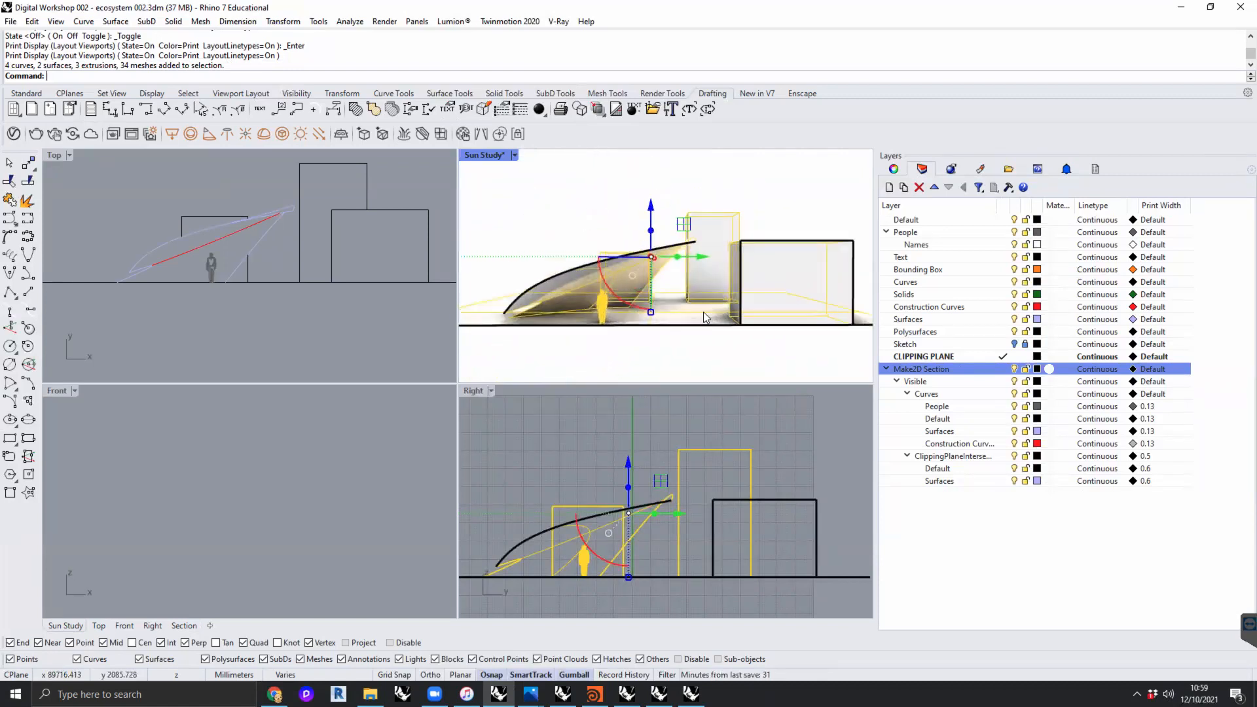
{"action": "scroll", "coordinate": [713, 315], "scroll_direction": "down", "scroll_amount": 3}
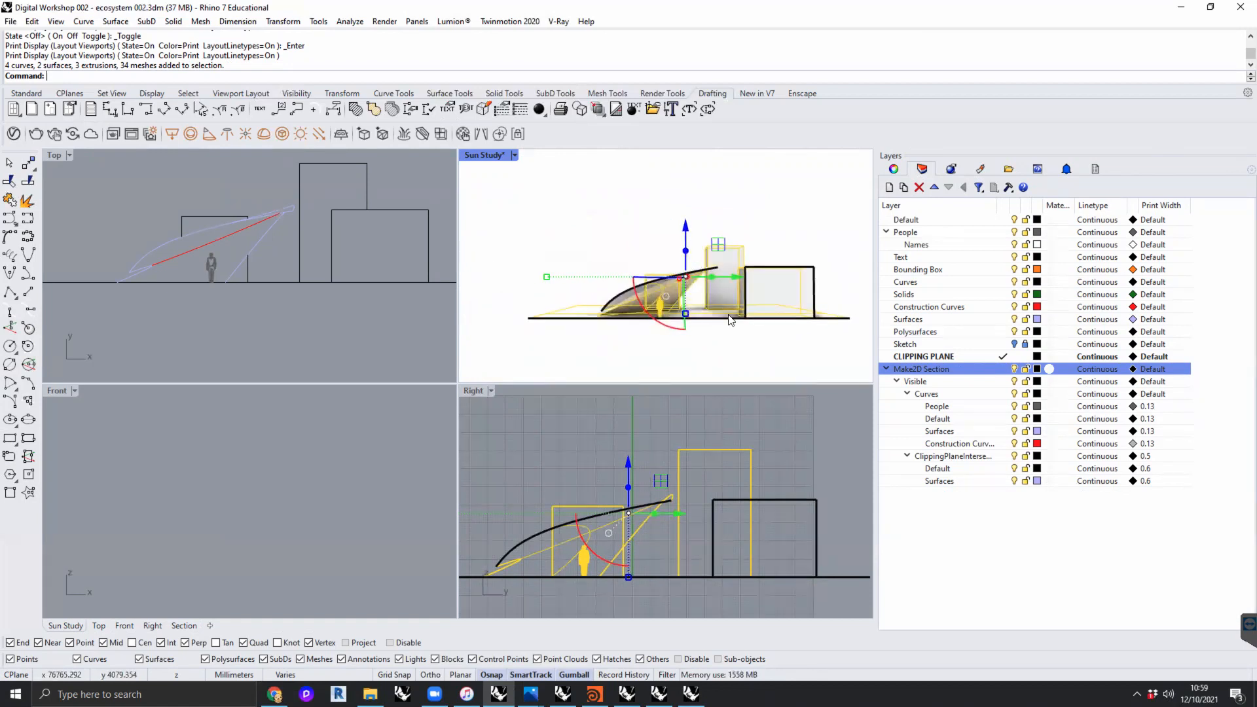
{"action": "key", "text": "ctrl+m"}
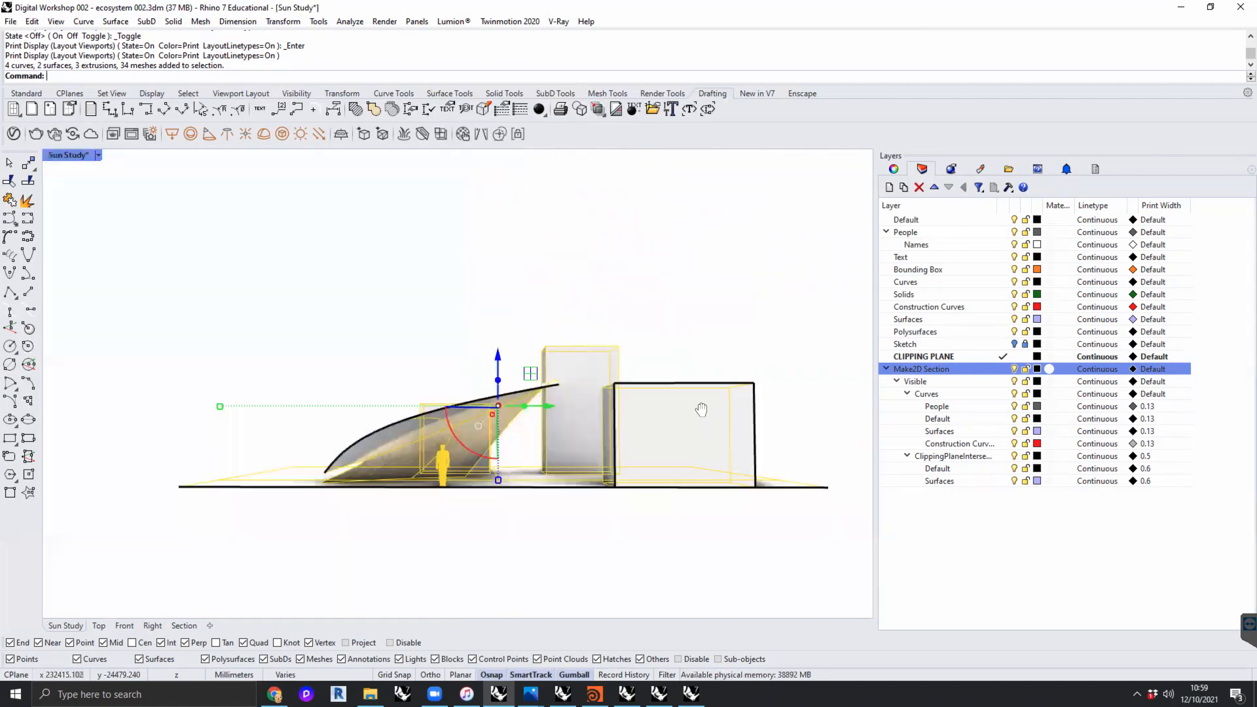
{"action": "right_click_drag", "start_coordinate": [702, 409], "coordinate": [660, 410]}
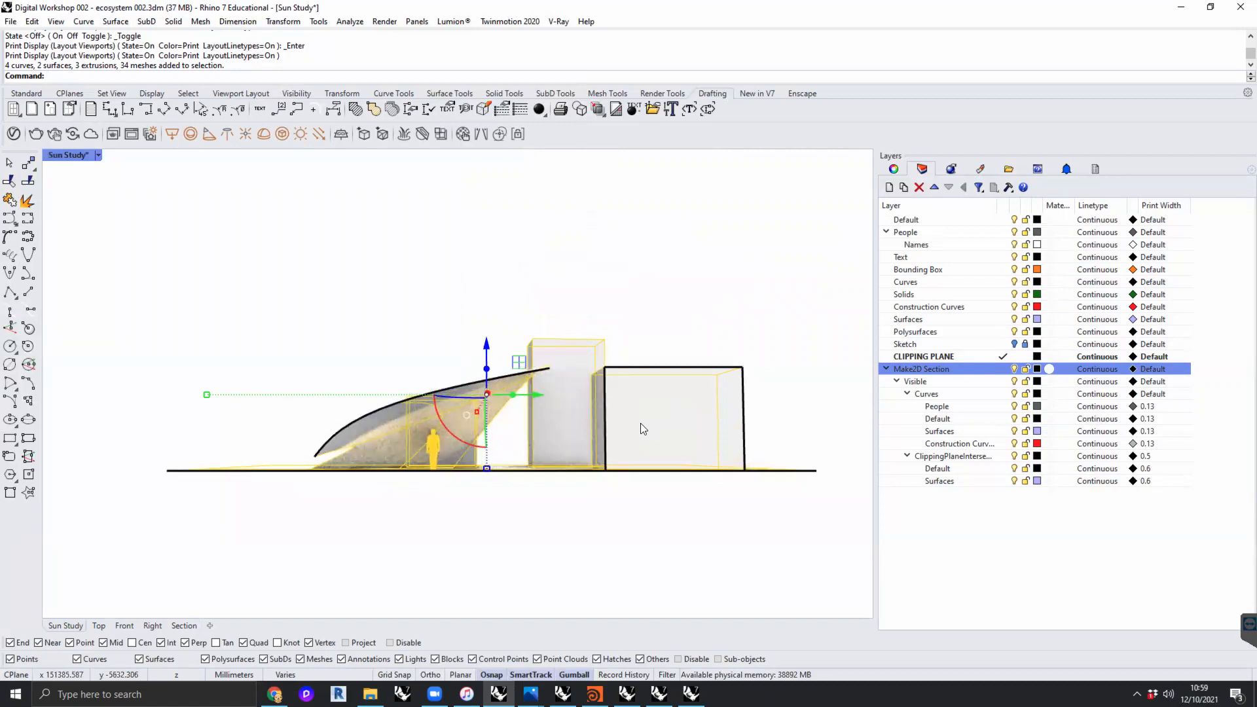
{"action": "scroll", "coordinate": [640, 423], "scroll_direction": "up", "scroll_amount": 2}
{"action": "right_click_drag", "start_coordinate": [643, 430], "coordinate": [639, 424], "text": "shift"}
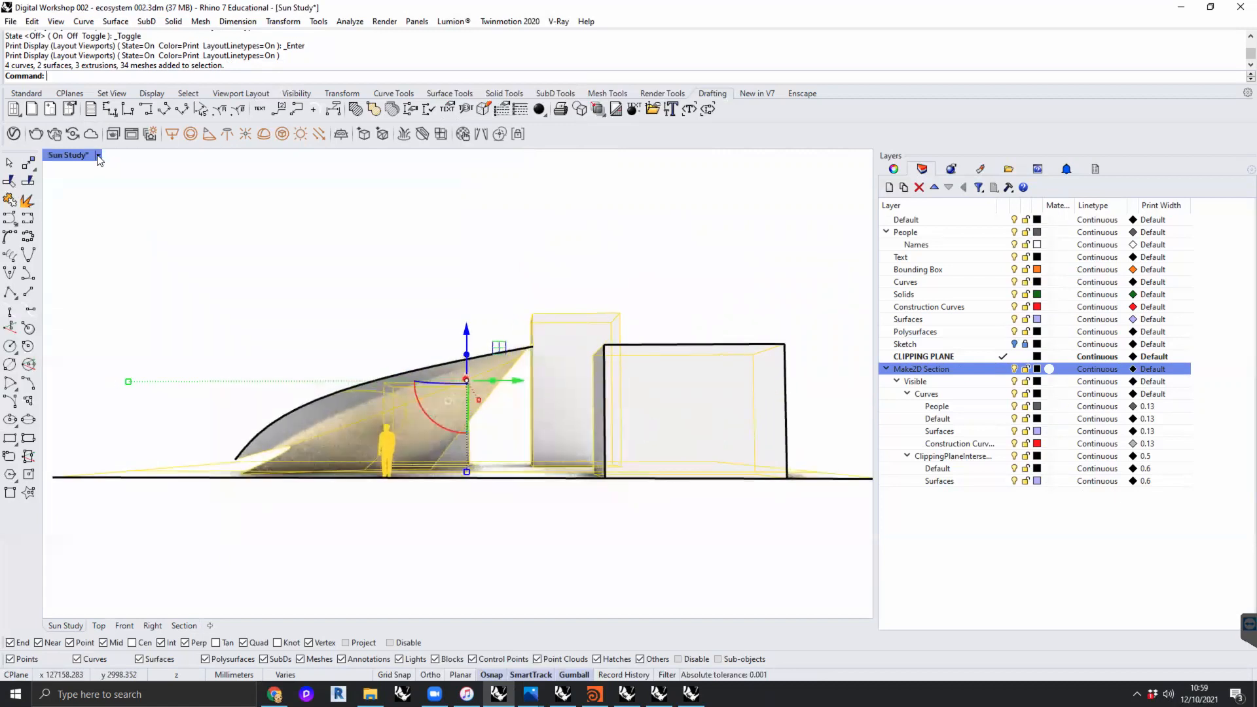
{"action": "left_click", "coordinate": [99, 154]}
{"action": "mouse_move", "coordinate": [160, 478]}
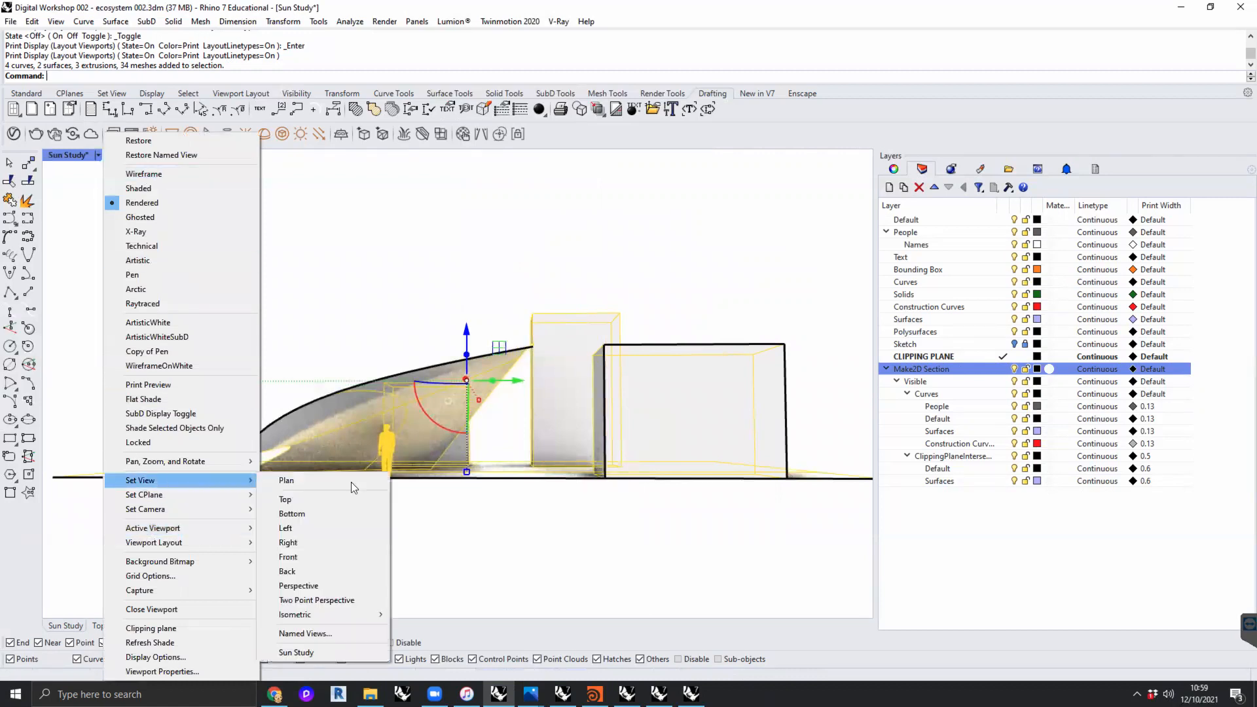
{"action": "left_click", "coordinate": [321, 647]}
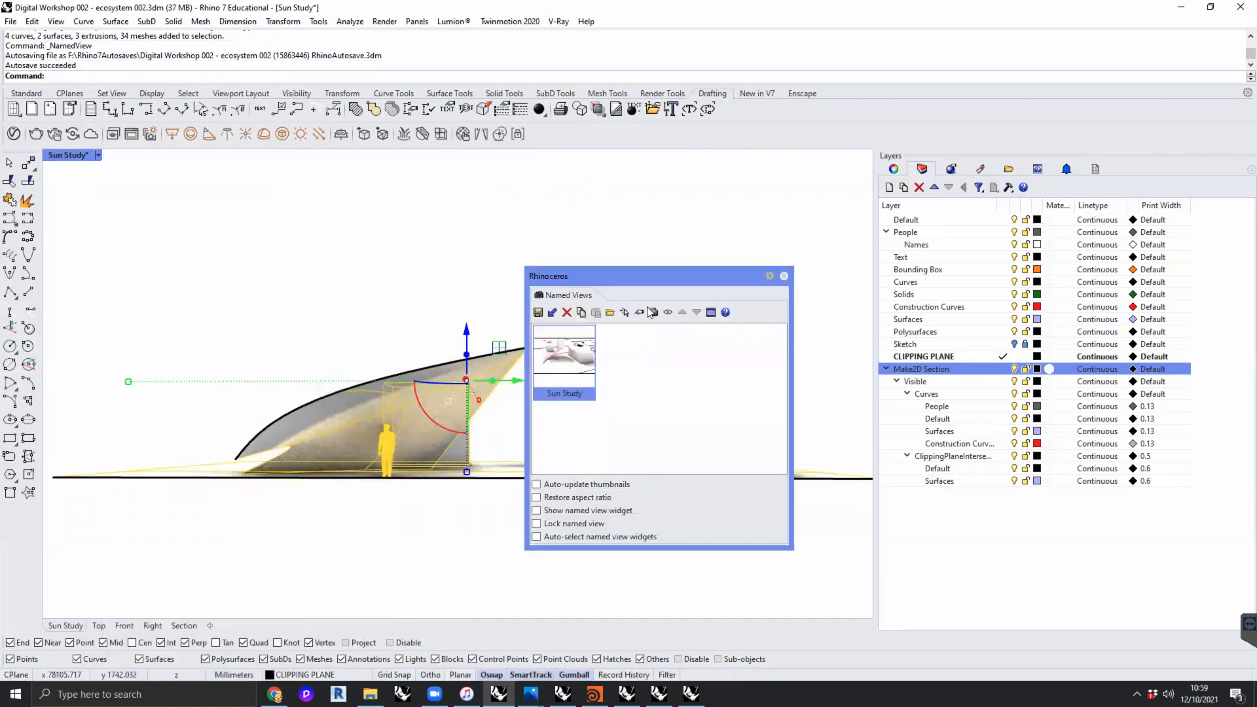
{"action": "left_click", "coordinate": [784, 276]}
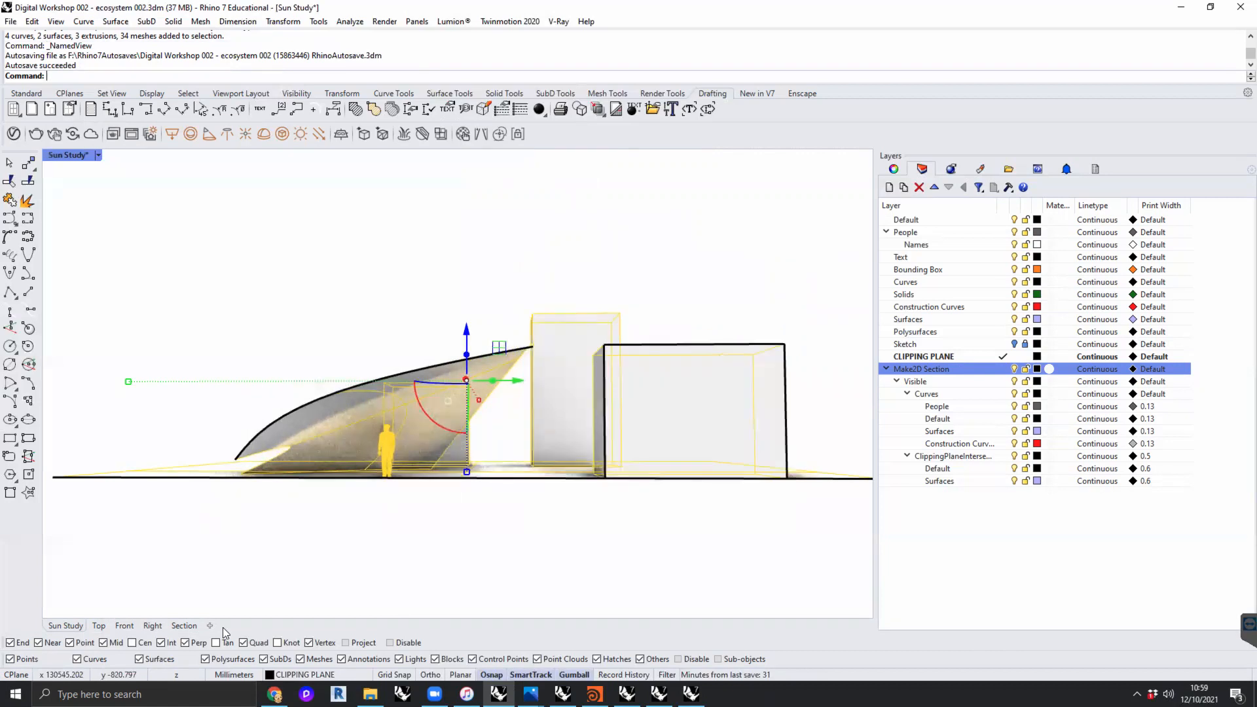
- Select the detail on the Section layout and check its scale and lock properties
{"action": "left_click", "coordinate": [187, 626]}
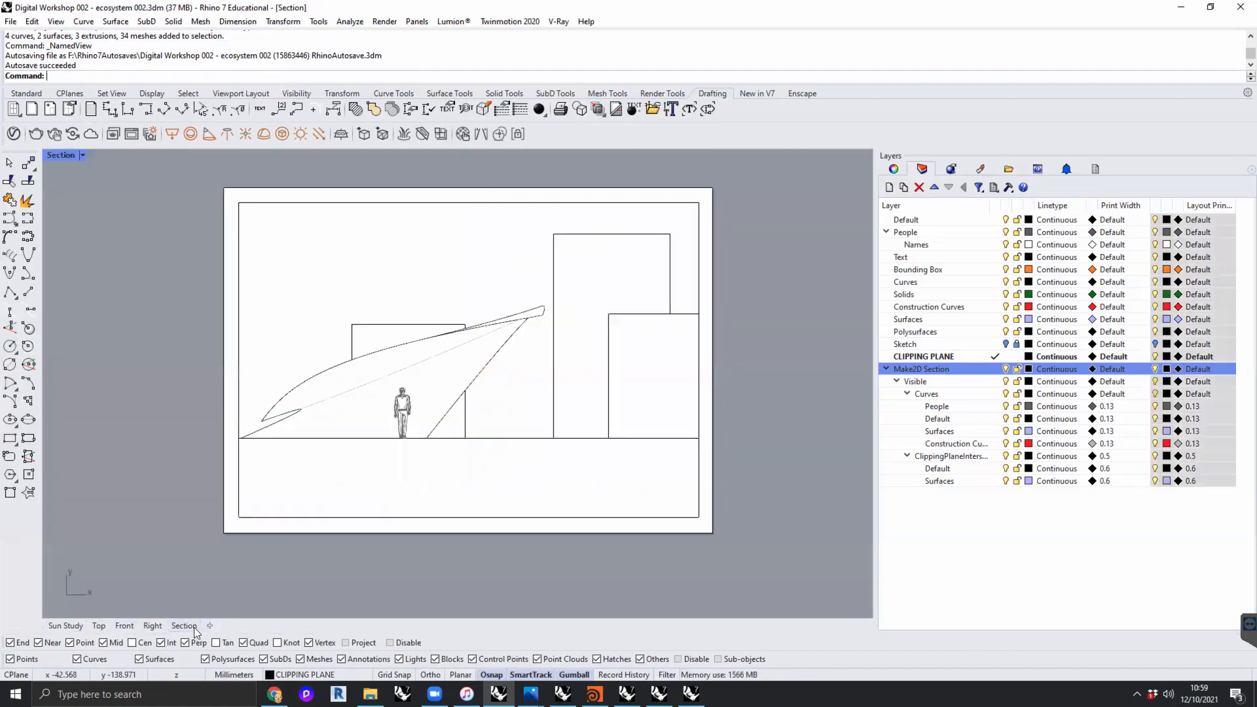
{"action": "left_click", "coordinate": [240, 338]}
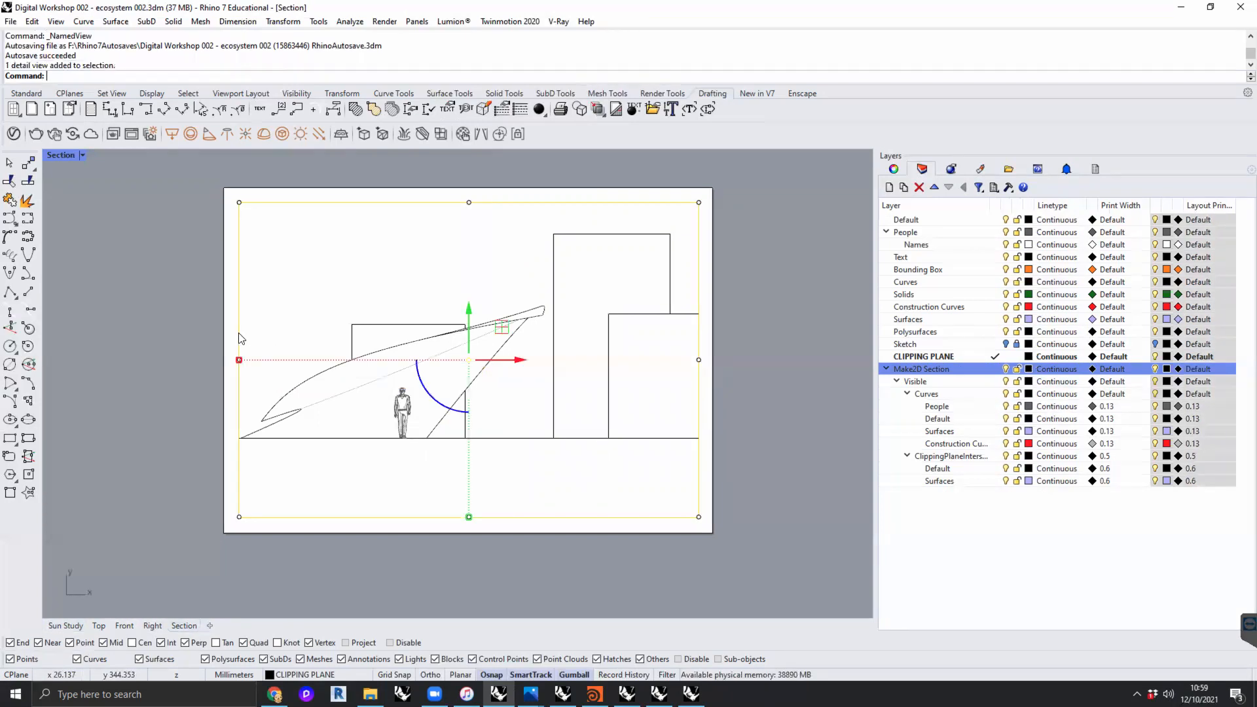
{"action": "left_click", "coordinate": [894, 169]}
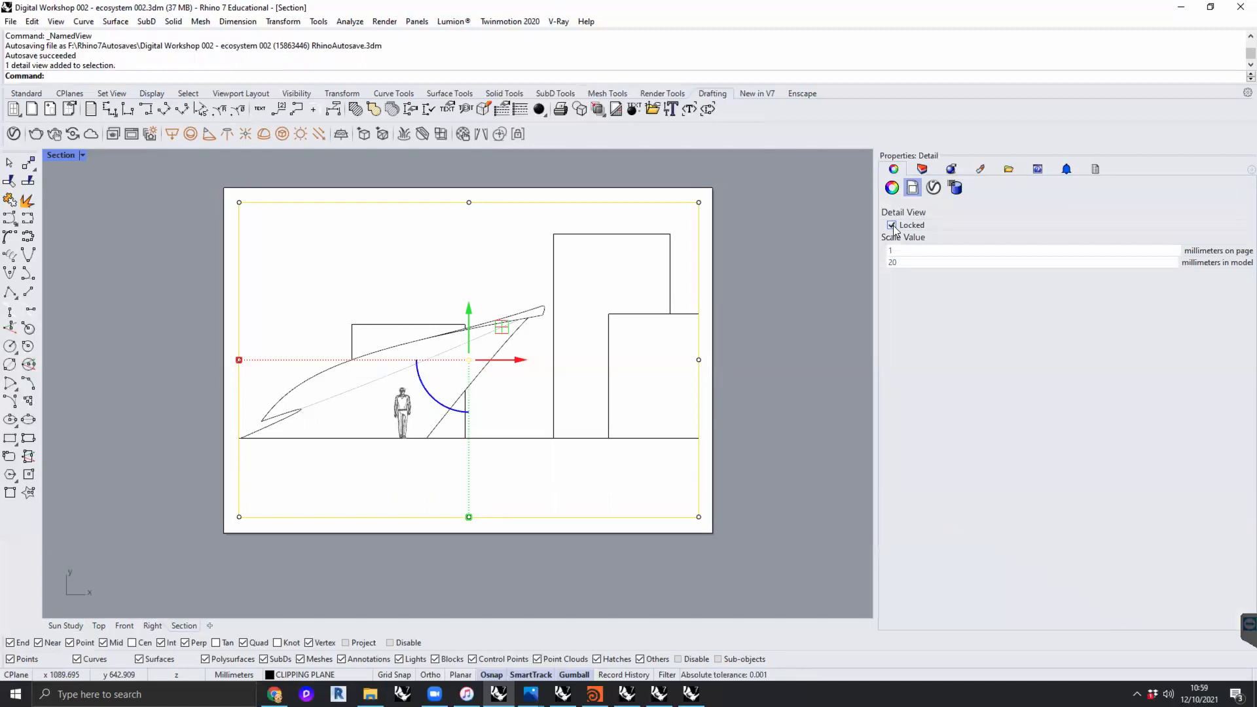
- Save the framed perspective of the clipped model in the Sun Study viewport as a named view called "Perspective section"
{"action": "left_click", "coordinate": [65, 626]}
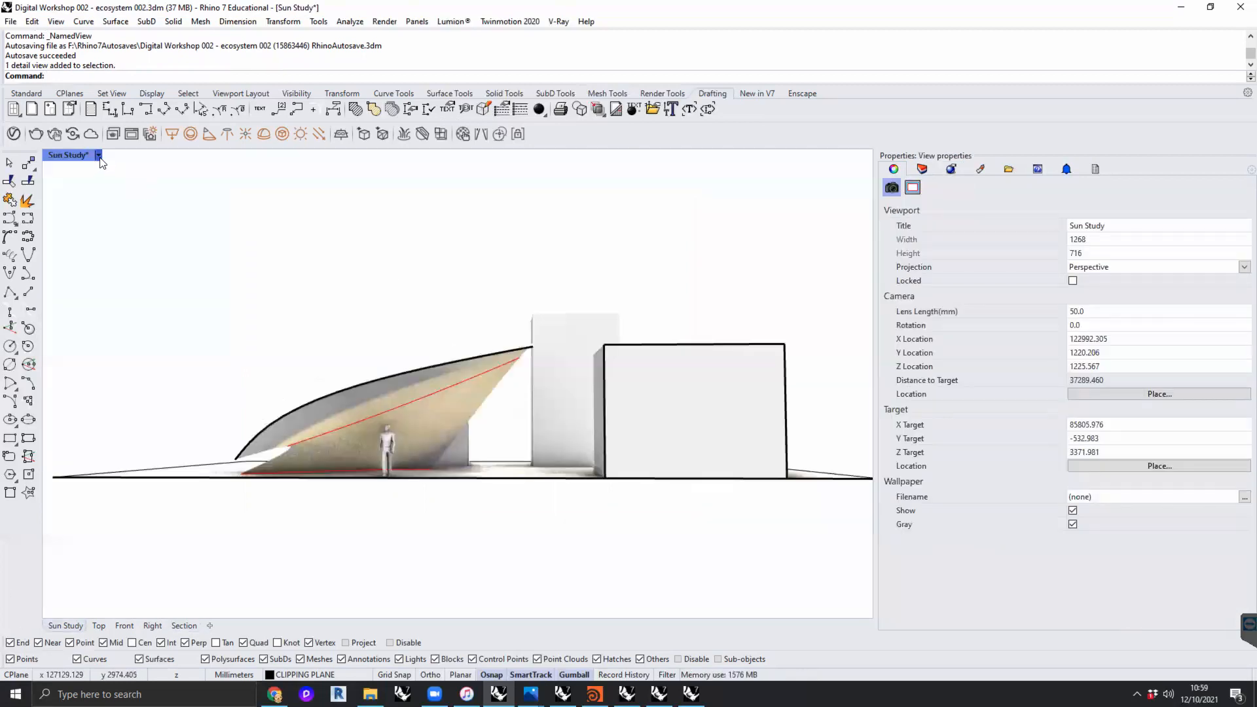
{"action": "left_click", "coordinate": [98, 155]}
{"action": "mouse_move", "coordinate": [157, 480]}
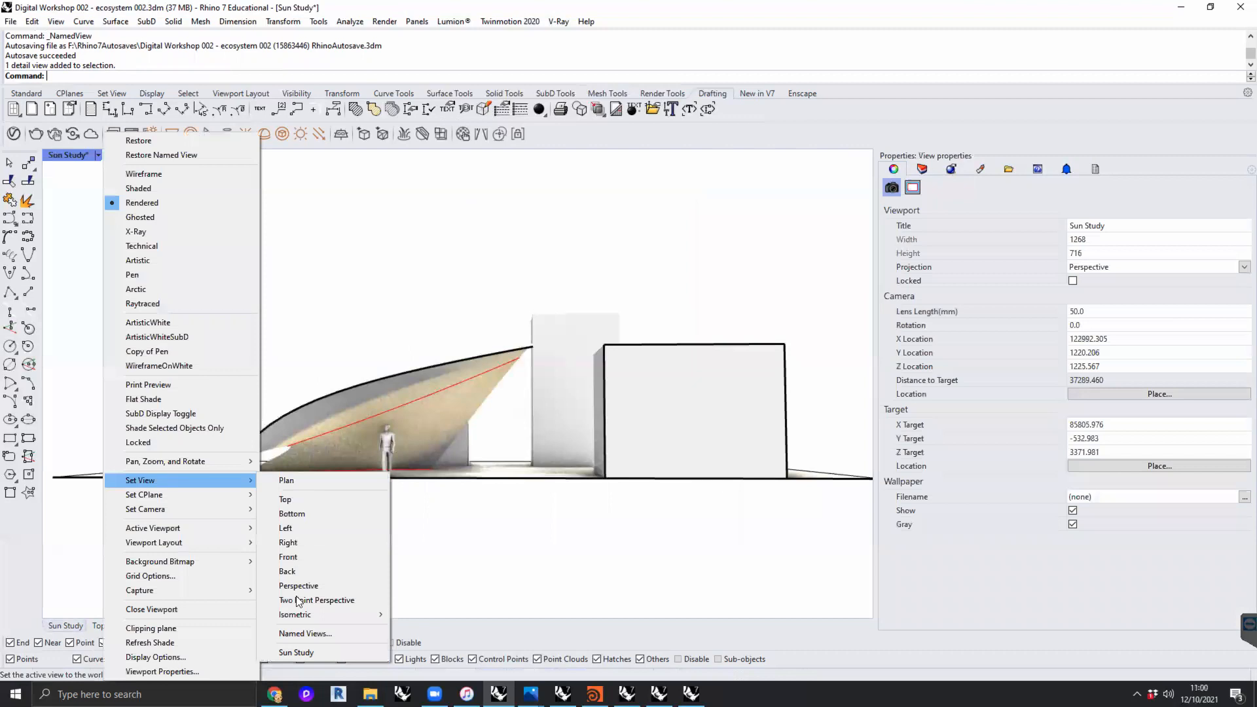
{"action": "left_click", "coordinate": [313, 632]}
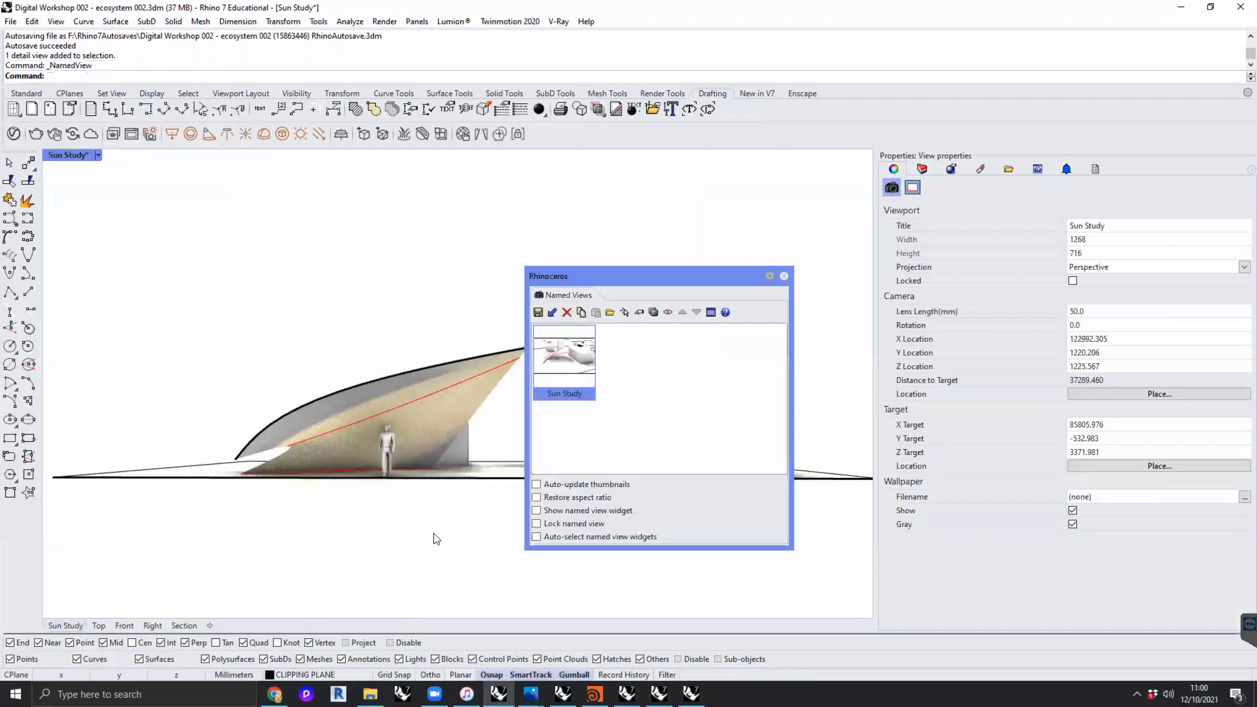
{"action": "left_click", "coordinate": [538, 313]}
{"action": "type", "text": "Pe"}
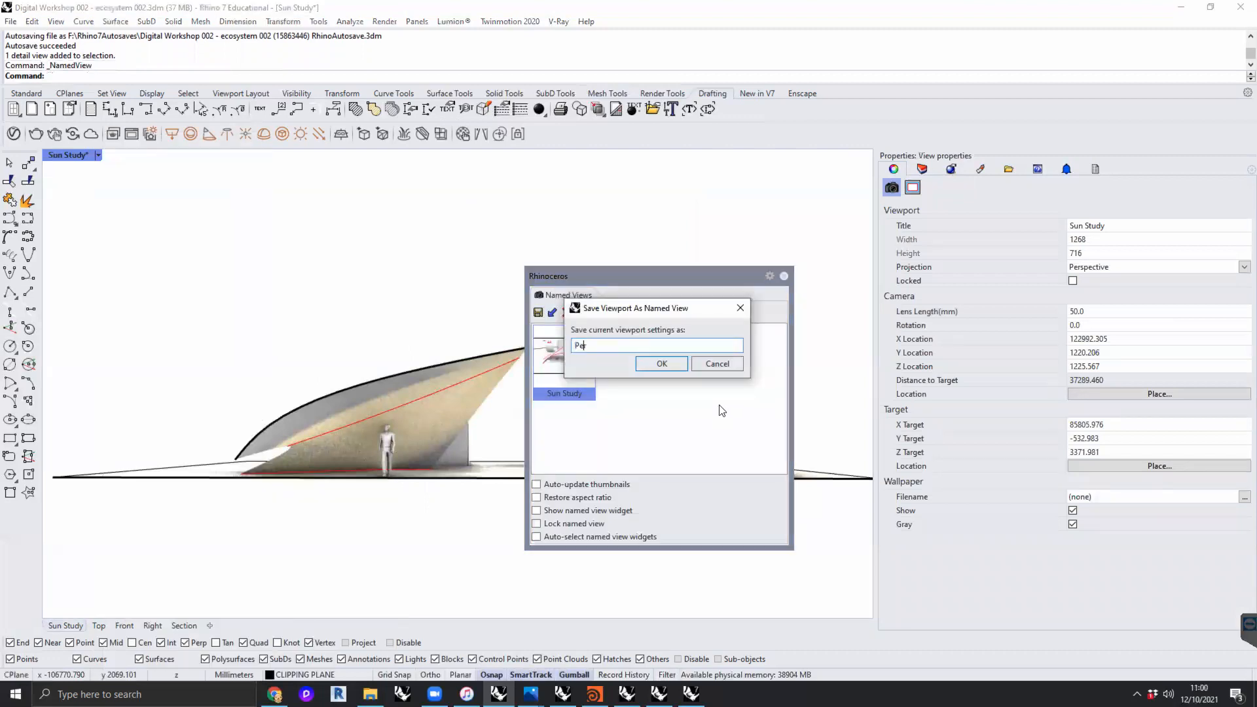
{"action": "type", "text": "rspective section"}
{"action": "key", "text": "Return"}
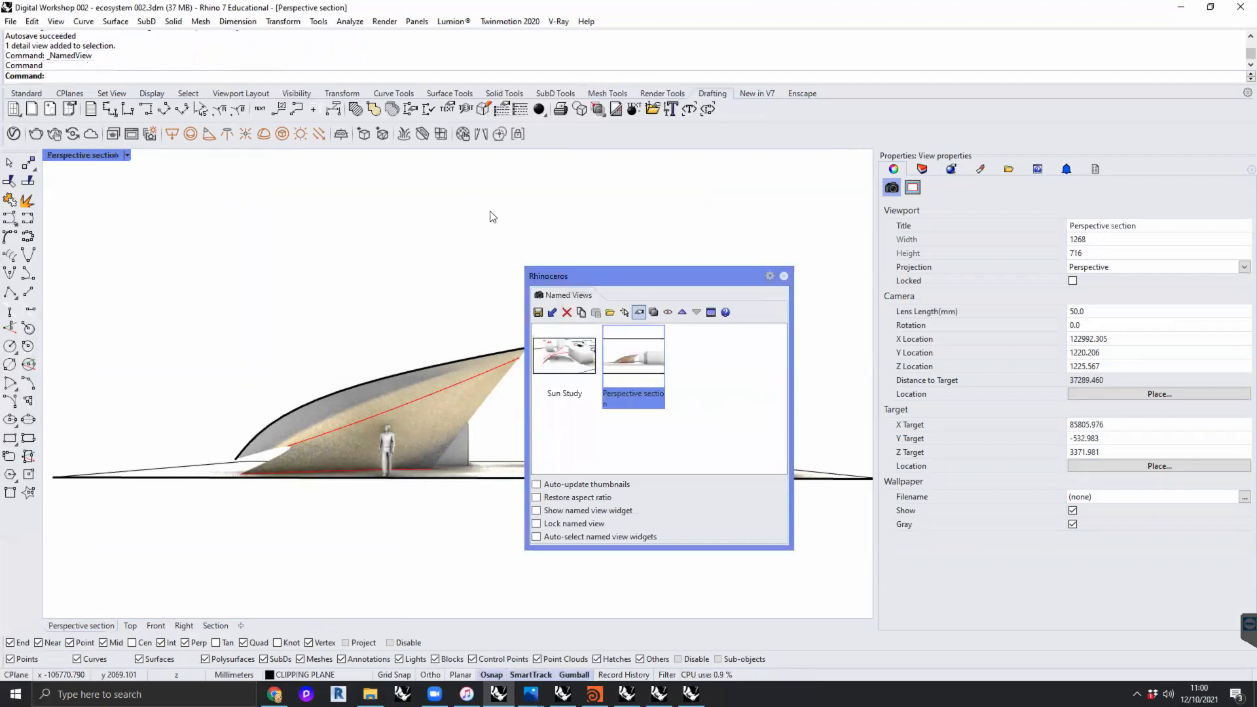
{"action": "left_click", "coordinate": [784, 276]}
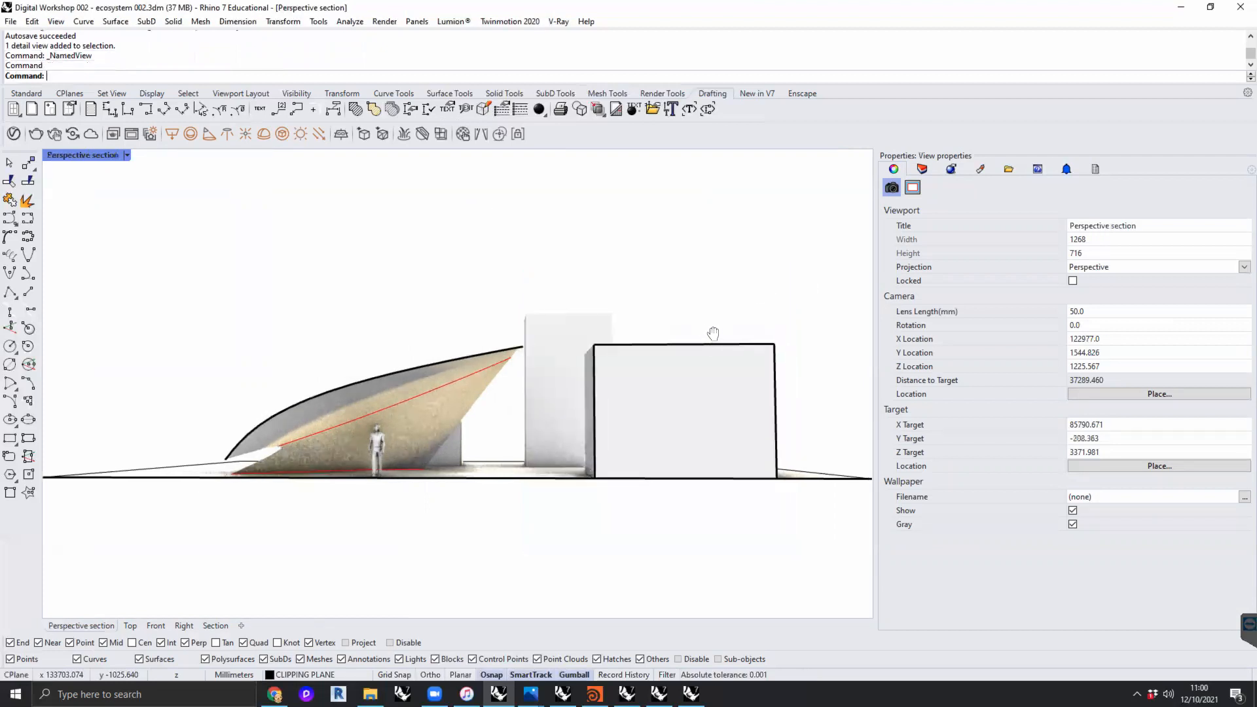
- Restore the saved "Perspective section" view in the maximized viewport
{"action": "left_click", "coordinate": [132, 155]}
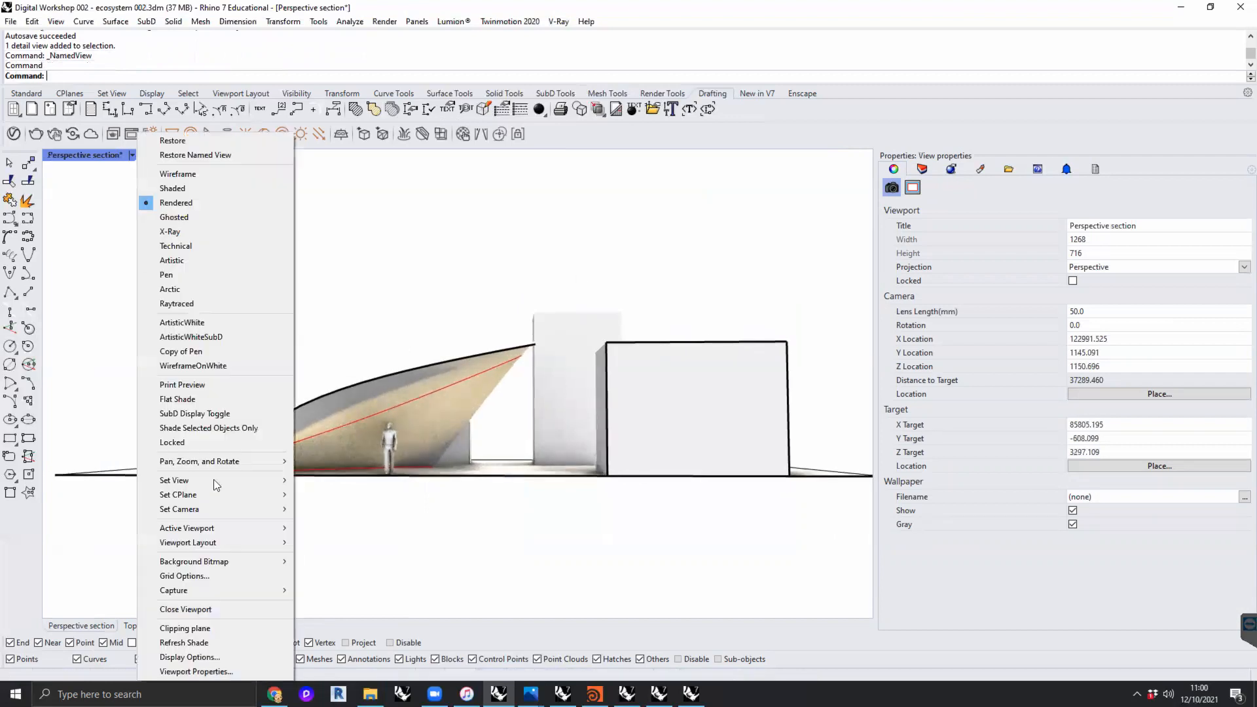
{"action": "mouse_move", "coordinate": [213, 477]}
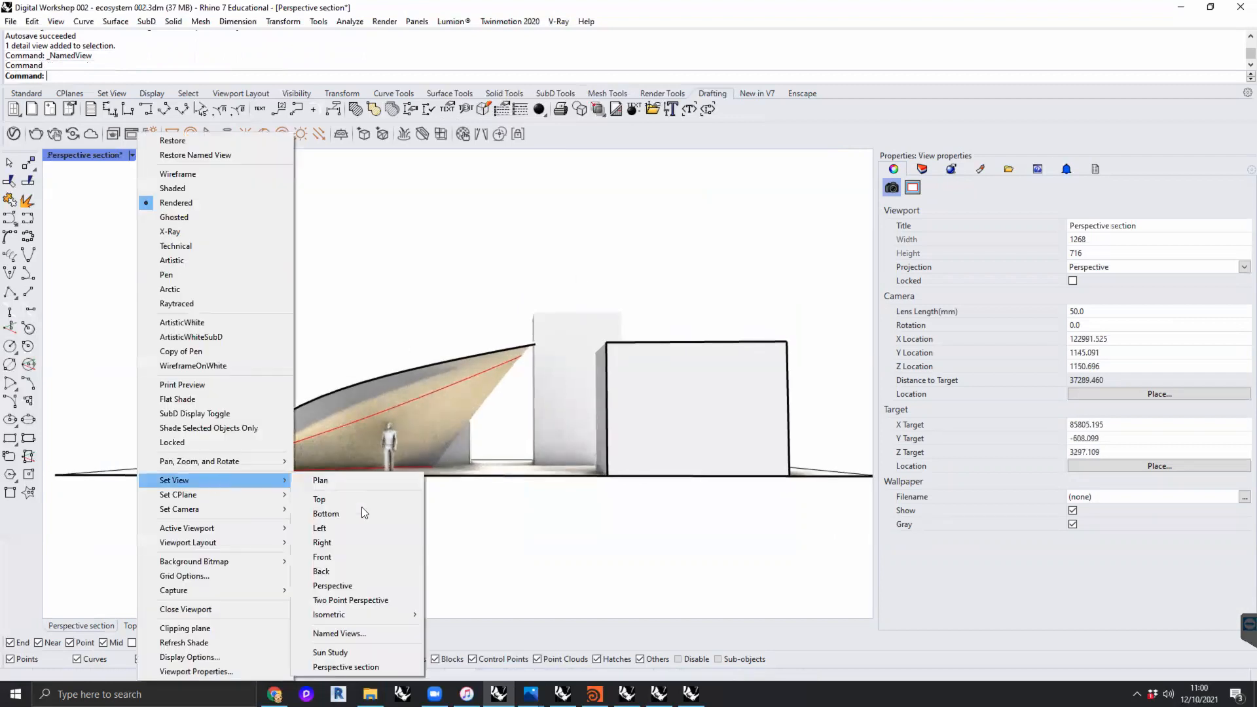
{"action": "left_click", "coordinate": [354, 666]}
- Run Make2D on all the model geometry with hidden lines included, outputting to the layer name "Make2D Perspective Section"
{"action": "left_click_drag", "start_coordinate": [735, 234], "coordinate": [309, 535]}
{"action": "type", "text": "Make2D"}
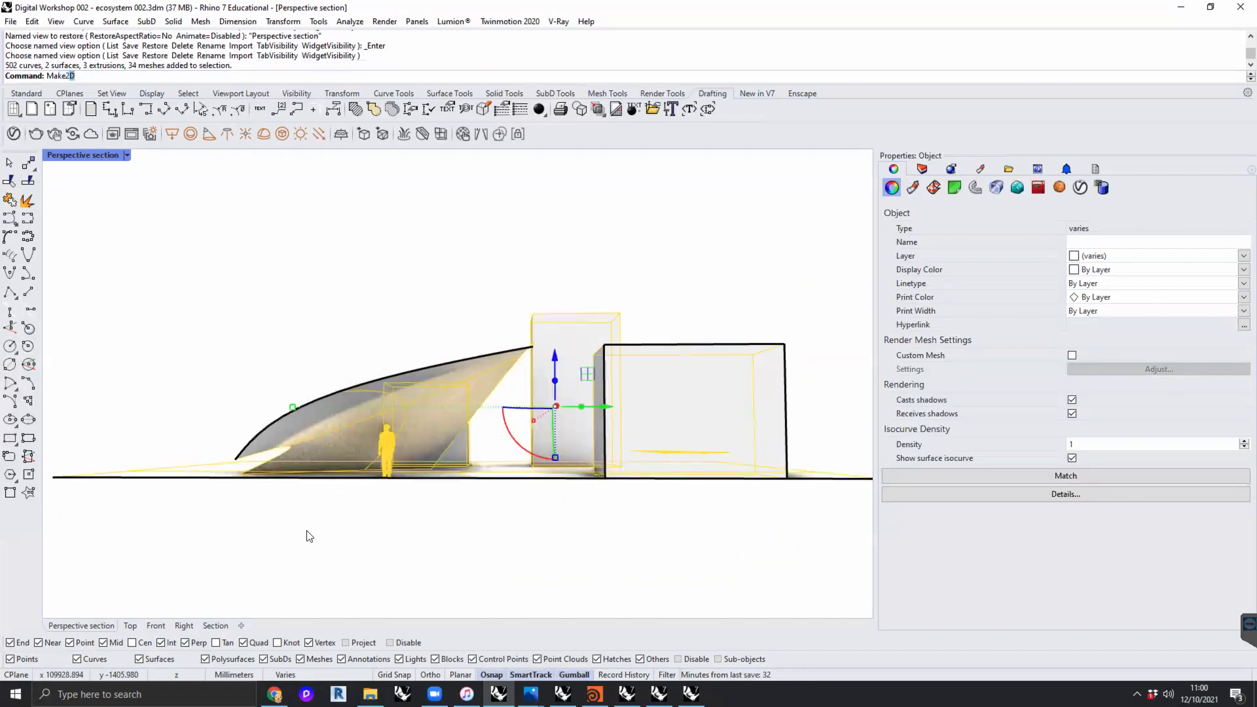
{"action": "key", "text": "Return"}
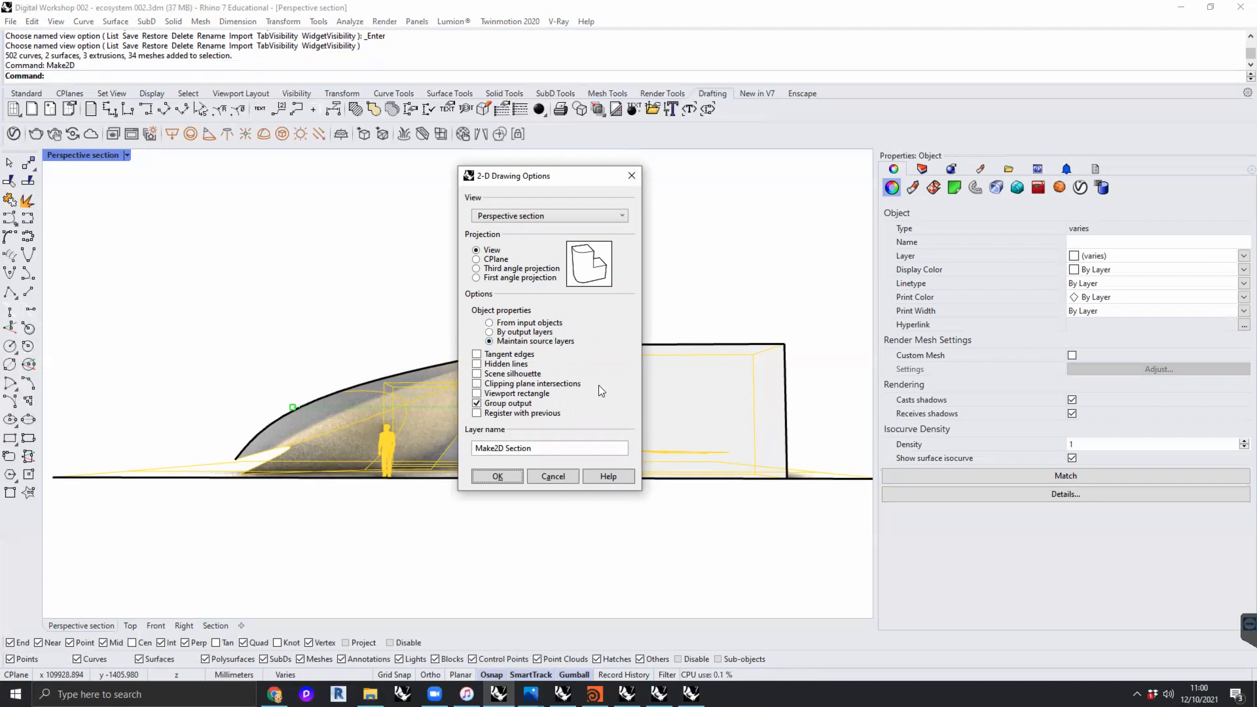
{"action": "left_click", "coordinate": [518, 448]}
{"action": "type", "text": "Perspective"}
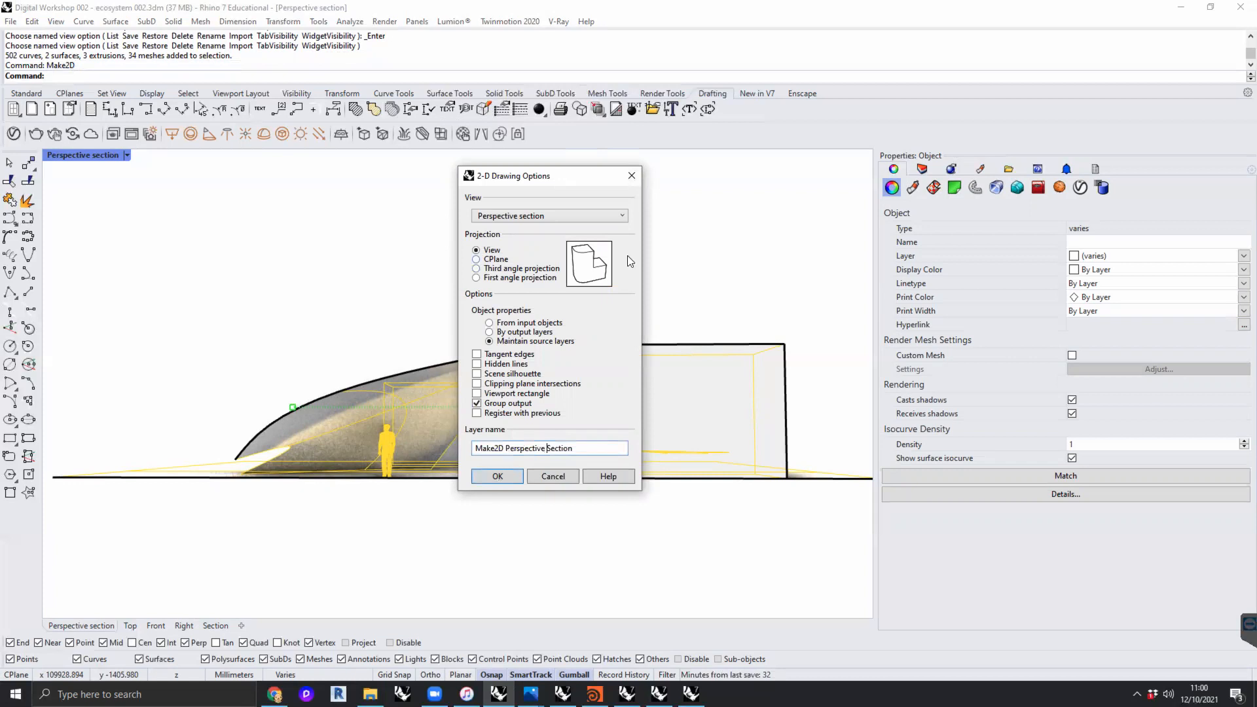
{"action": "left_click", "coordinate": [476, 364]}
{"action": "left_click", "coordinate": [496, 365]}
{"action": "left_click", "coordinate": [492, 364]}
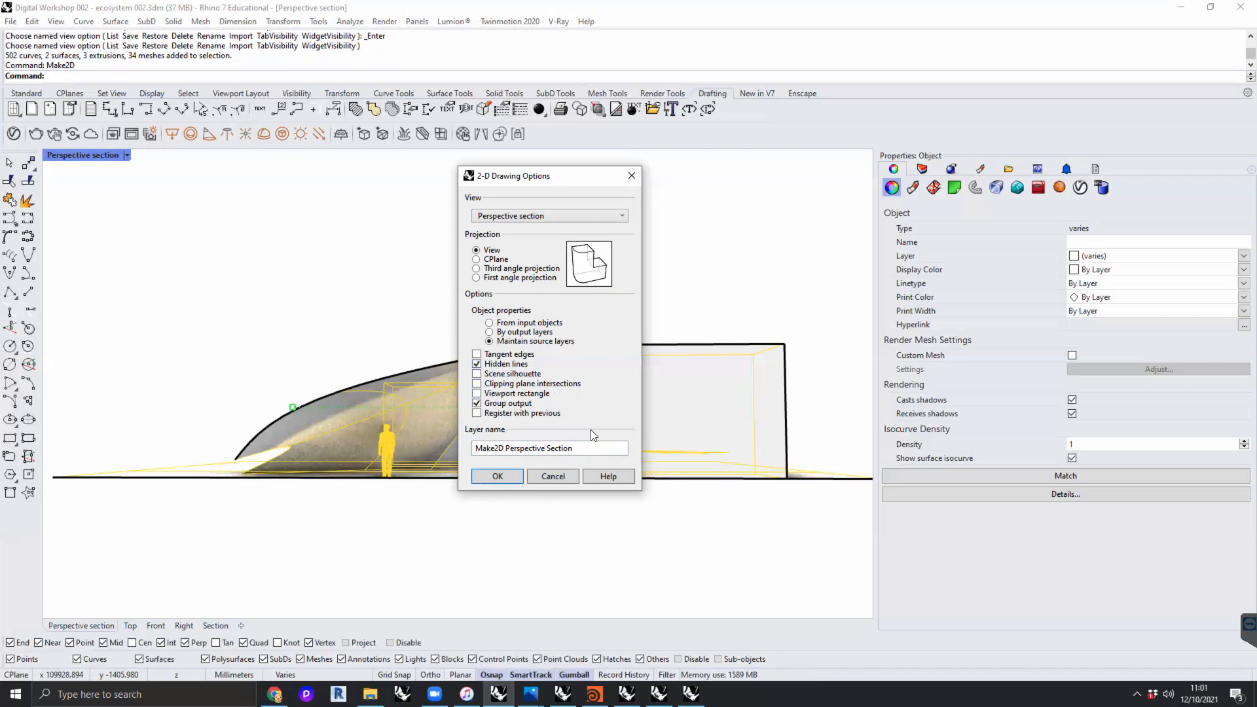
{"action": "left_click", "coordinate": [493, 482]}
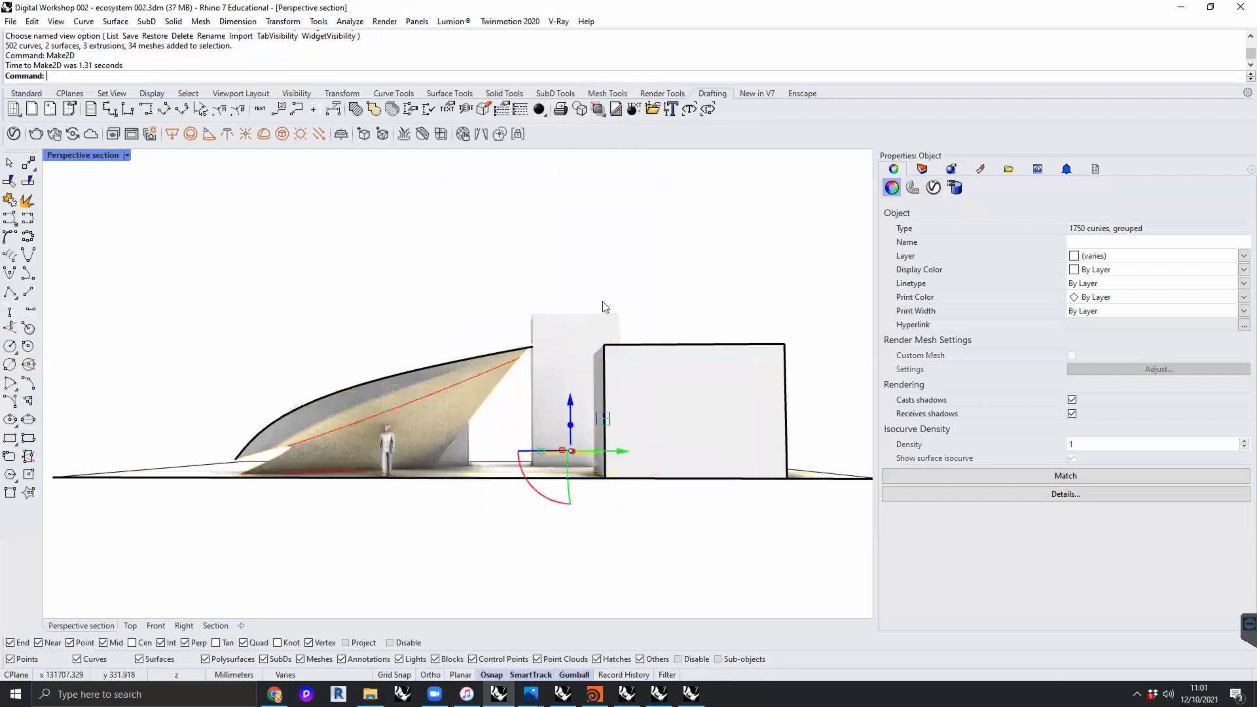
- Return to the four-viewport arrangement and move the new Make2D perspective drawing to a clear area in the Top viewport
{"action": "double_click", "coordinate": [85, 155]}
{"action": "scroll", "coordinate": [272, 267], "scroll_direction": "down", "scroll_amount": 5}
{"action": "mouse_move", "coordinate": [291, 270]}
{"action": "left_mouse_down"}
{"action": "mouse_move", "coordinate": [309, 194]}
{"action": "mouse_move", "coordinate": [281, 210]}
{"action": "left_mouse_up"}
{"action": "scroll", "coordinate": [318, 222], "scroll_direction": "up", "scroll_amount": 5}
{"action": "scroll", "coordinate": [312, 253], "scroll_direction": "up", "scroll_amount": 4}
{"action": "mouse_move", "coordinate": [312, 253]}
{"action": "right_mouse_down"}
{"action": "mouse_move", "coordinate": [352, 275]}
{"action": "mouse_move", "coordinate": [338, 290]}
{"action": "right_mouse_up"}
{"action": "left_click", "coordinate": [310, 274]}
{"action": "scroll", "coordinate": [344, 278], "scroll_direction": "down", "scroll_amount": 2}
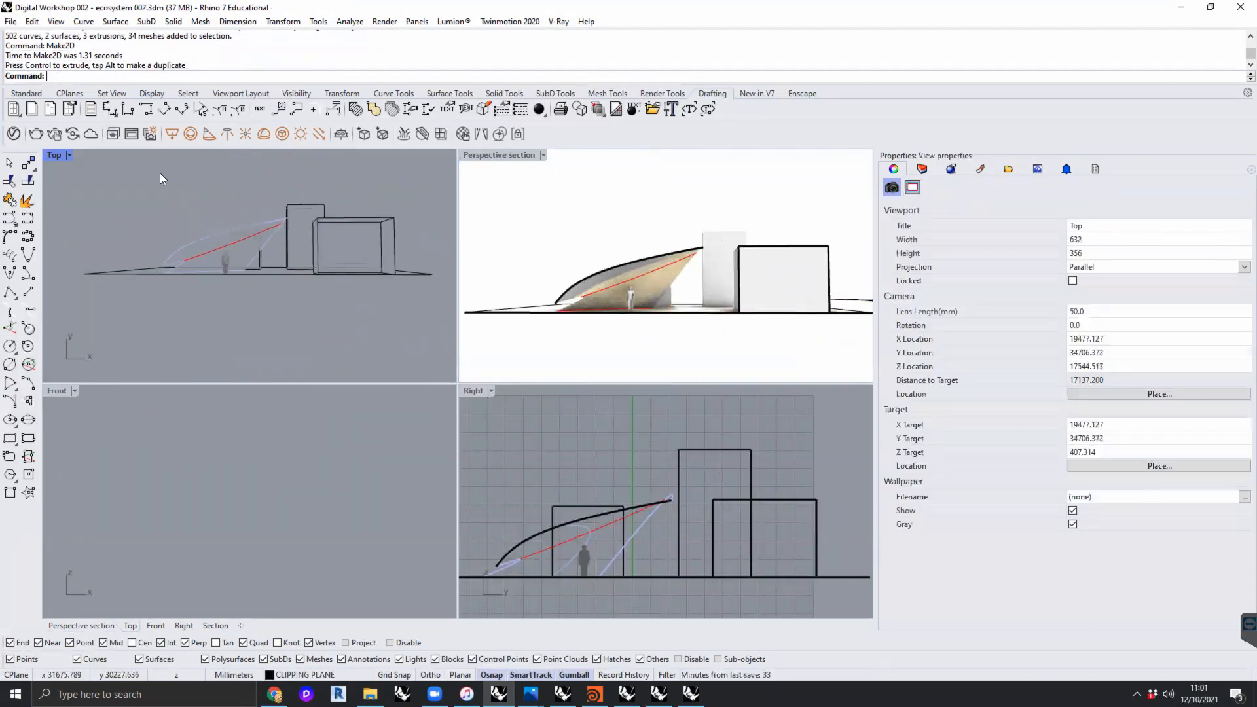
{"action": "left_click_drag", "start_coordinate": [385, 314], "coordinate": [131, 174]}
{"action": "left_click", "coordinate": [133, 177]}
{"action": "right_click_drag", "start_coordinate": [335, 288], "coordinate": [328, 301]}
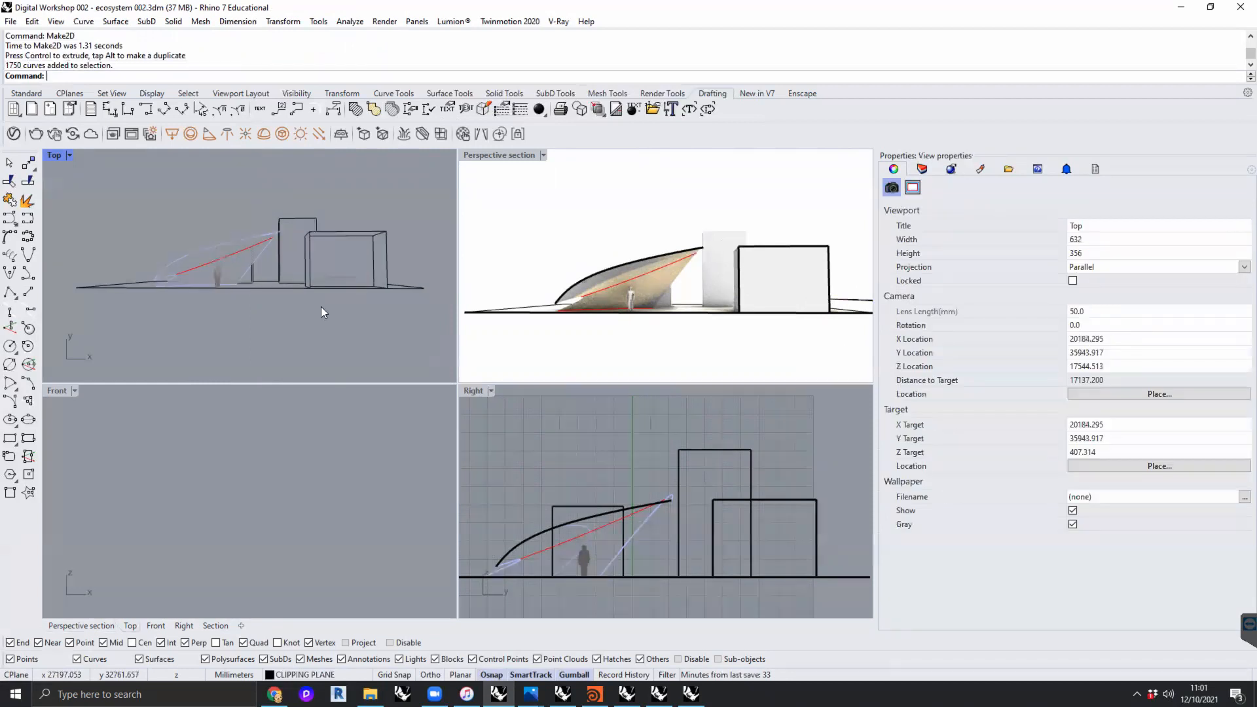
- Collapse the Make2D Section layer and review the sublayers of the Make2D Perspective Section layer
{"action": "left_click", "coordinate": [921, 168]}
{"action": "left_click", "coordinate": [887, 493]}
{"action": "left_click", "coordinate": [887, 493]}
{"action": "left_click", "coordinate": [887, 369]}
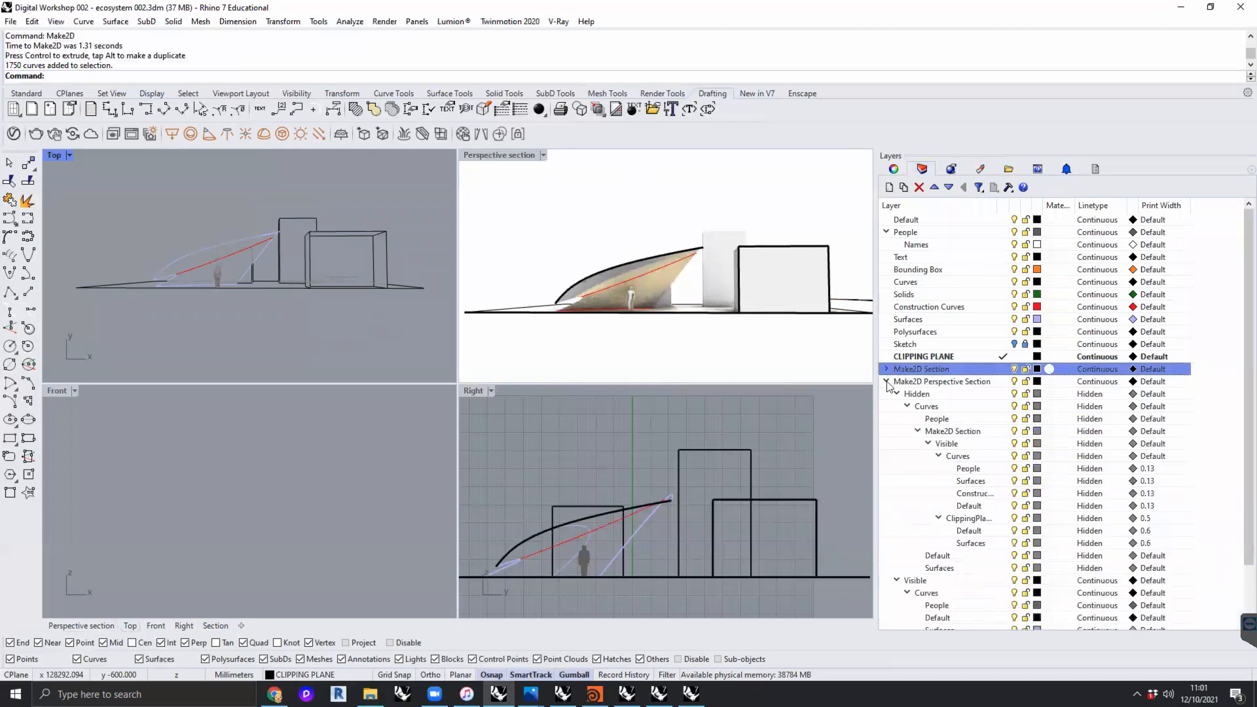
{"action": "left_click", "coordinate": [949, 382]}
{"action": "scroll", "coordinate": [956, 373], "scroll_direction": "down", "scroll_amount": 2}
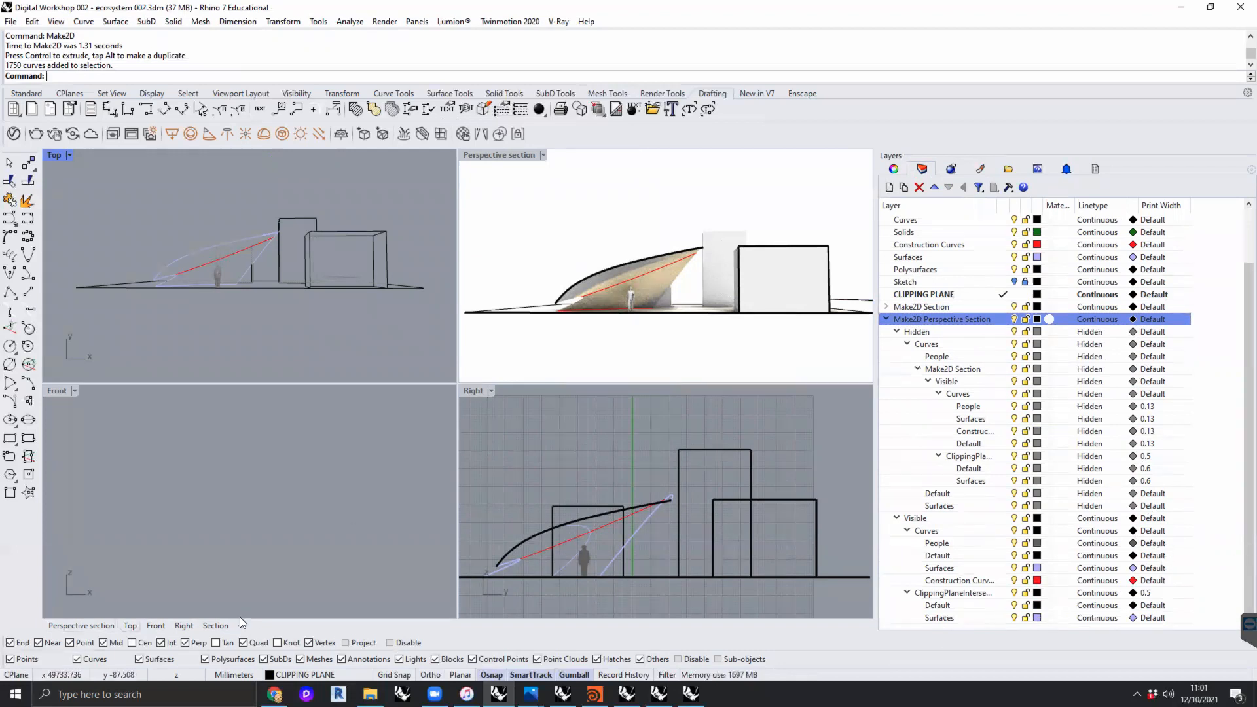
- Create a new A1 landscape layout named Page 2 for Rhino PDF with an initial detail count of 1
{"action": "left_click", "coordinate": [241, 625]}
{"action": "left_click", "coordinate": [315, 552]}
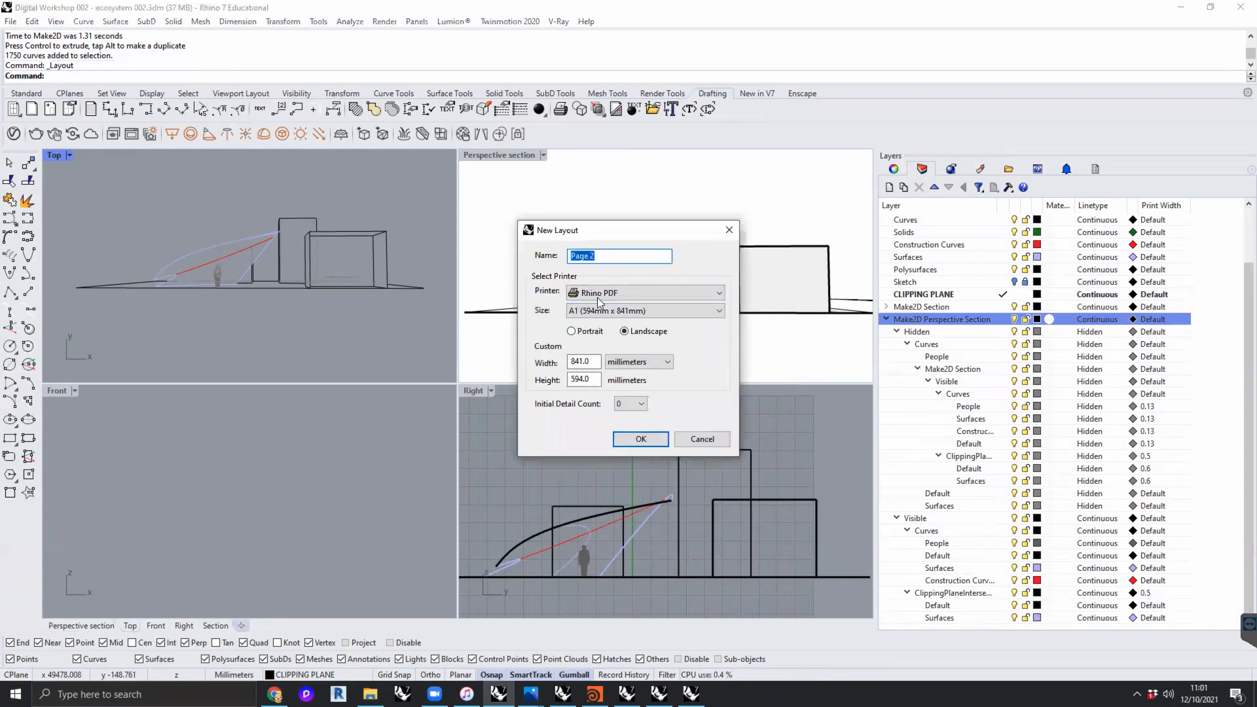
{"action": "left_click", "coordinate": [646, 413]}
{"action": "left_click", "coordinate": [632, 425]}
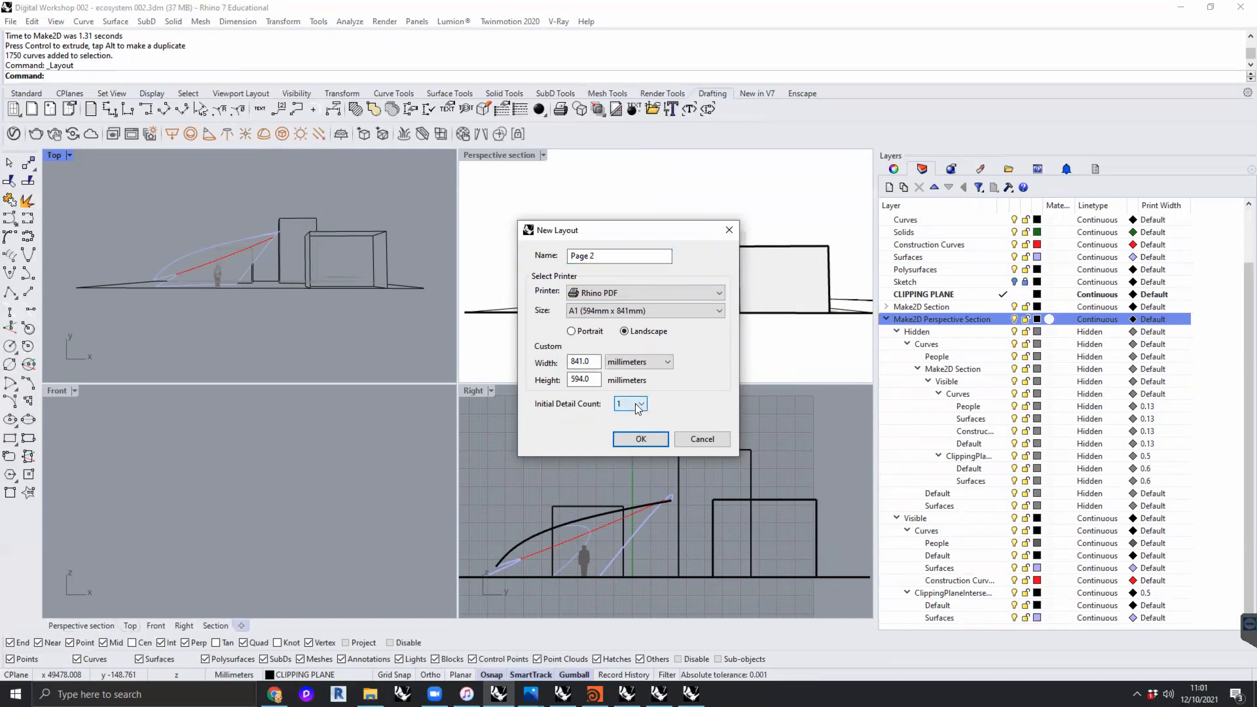
{"action": "left_click", "coordinate": [641, 439]}
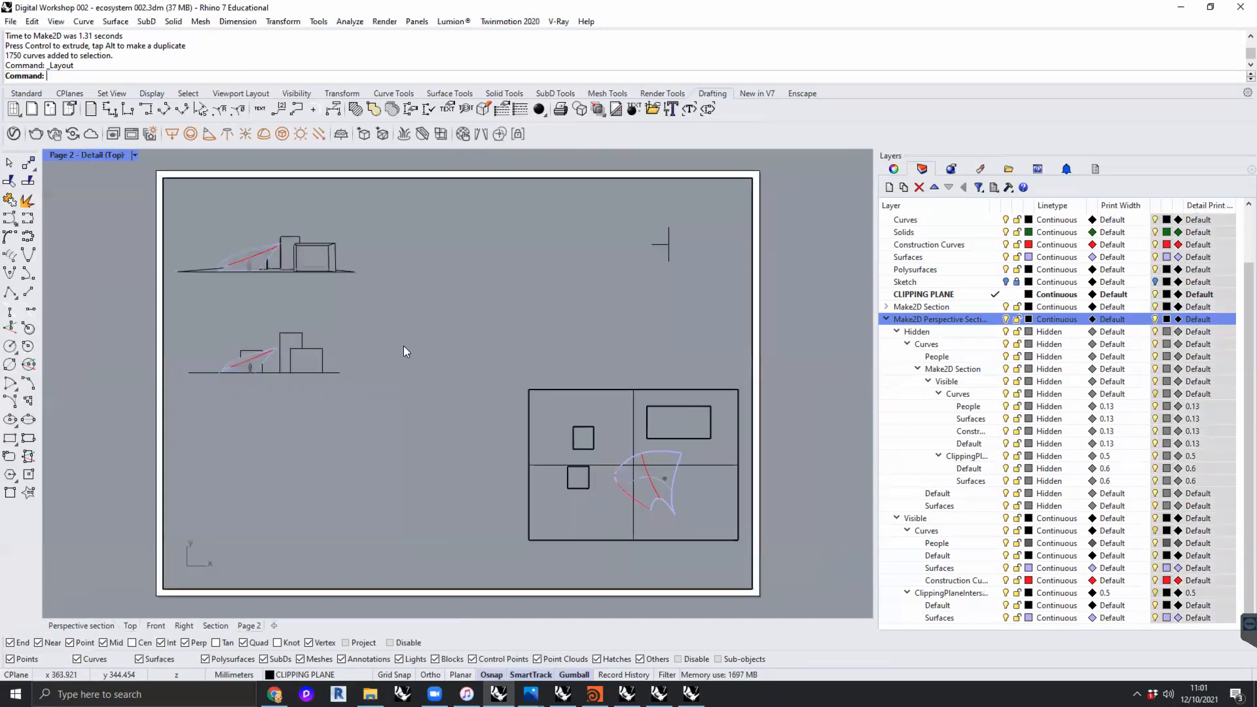
- Frame the perspective drawing in the Page 2 detail and set the detail's scale to 1:20
{"action": "scroll", "coordinate": [292, 261], "scroll_direction": "up", "scroll_amount": 5}
{"action": "mouse_move", "coordinate": [343, 289]}
{"action": "right_mouse_down"}
{"action": "mouse_move", "coordinate": [517, 368]}
{"action": "mouse_move", "coordinate": [552, 371]}
{"action": "mouse_move", "coordinate": [488, 378]}
{"action": "right_mouse_up"}
{"action": "double_click", "coordinate": [786, 423]}
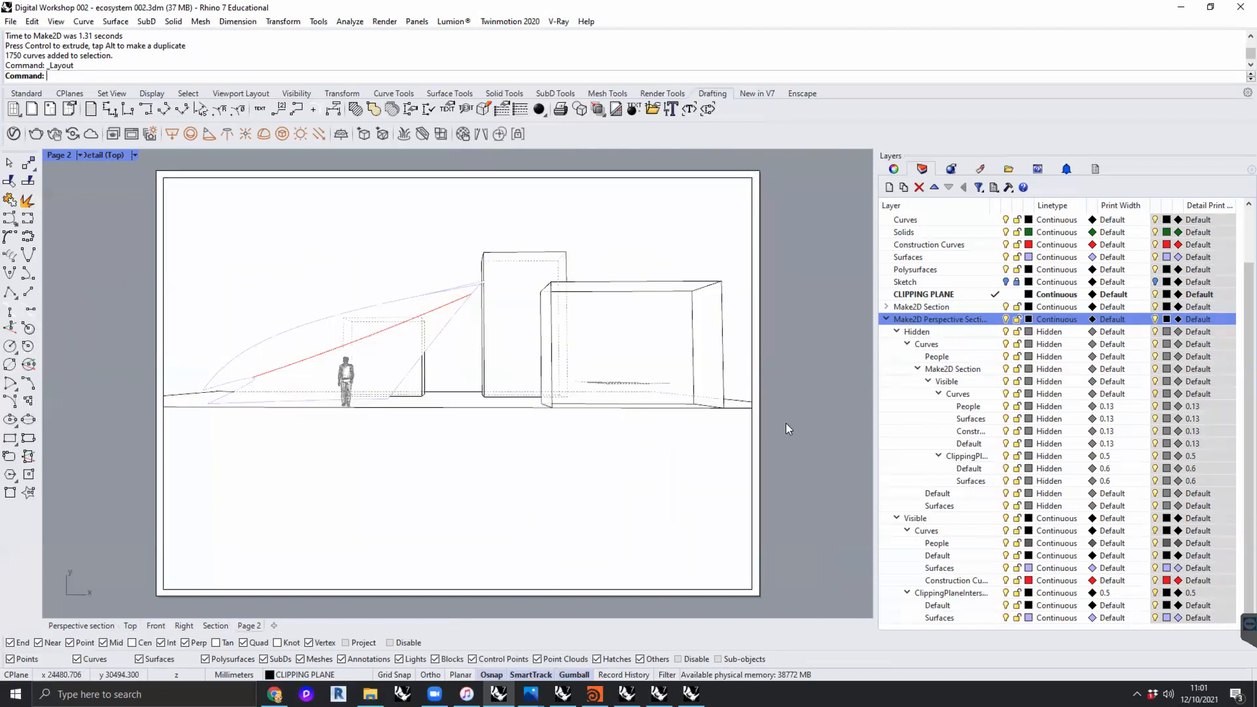
{"action": "left_click", "coordinate": [753, 407]}
{"action": "left_click", "coordinate": [893, 169]}
{"action": "double_click", "coordinate": [919, 261]}
{"action": "type", "text": "20"}
{"action": "key", "text": "Return"}
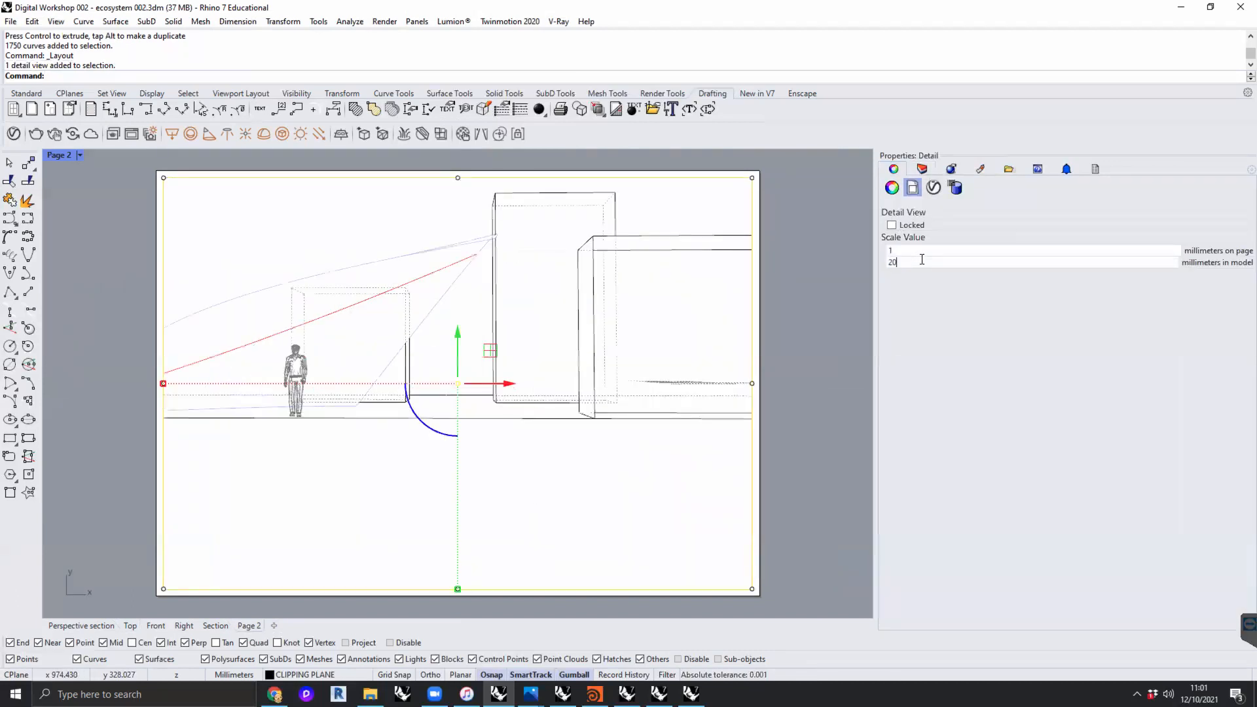
- Reposition the perspective drawing inside the Page 2 detail so the whole canopy fits, and lock the detail
{"action": "left_click", "coordinate": [892, 225]}
{"action": "left_click", "coordinate": [892, 225]}
{"action": "double_click", "coordinate": [595, 460]}
{"action": "right_click_drag", "start_coordinate": [596, 461], "coordinate": [692, 516]}
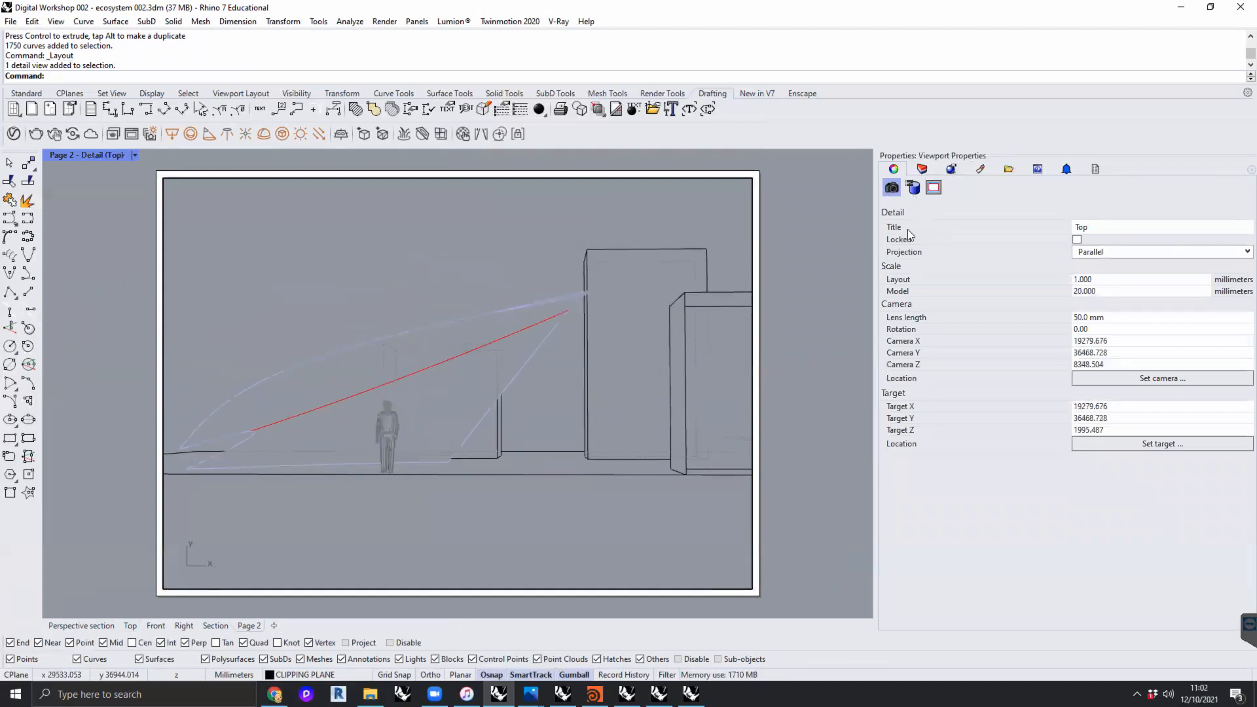
{"action": "double_click", "coordinate": [821, 253]}
{"action": "left_click", "coordinate": [767, 282]}
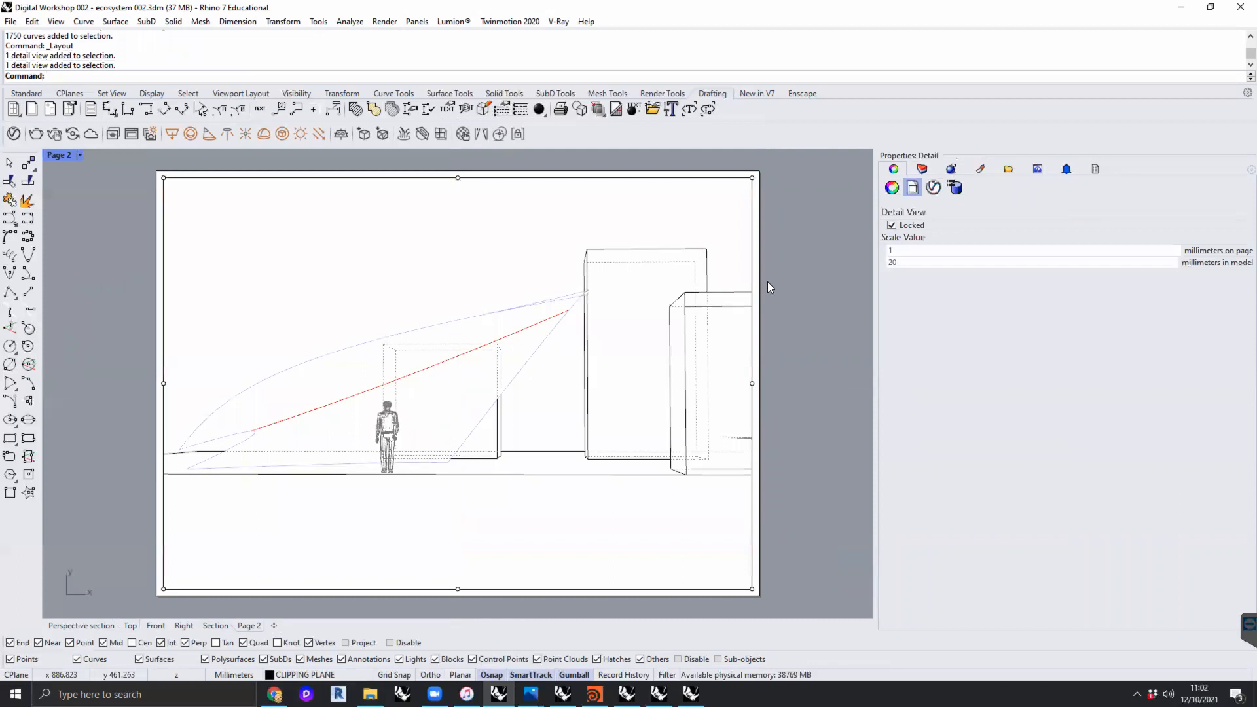
{"action": "right_click_drag", "start_coordinate": [805, 374], "coordinate": [823, 378]}
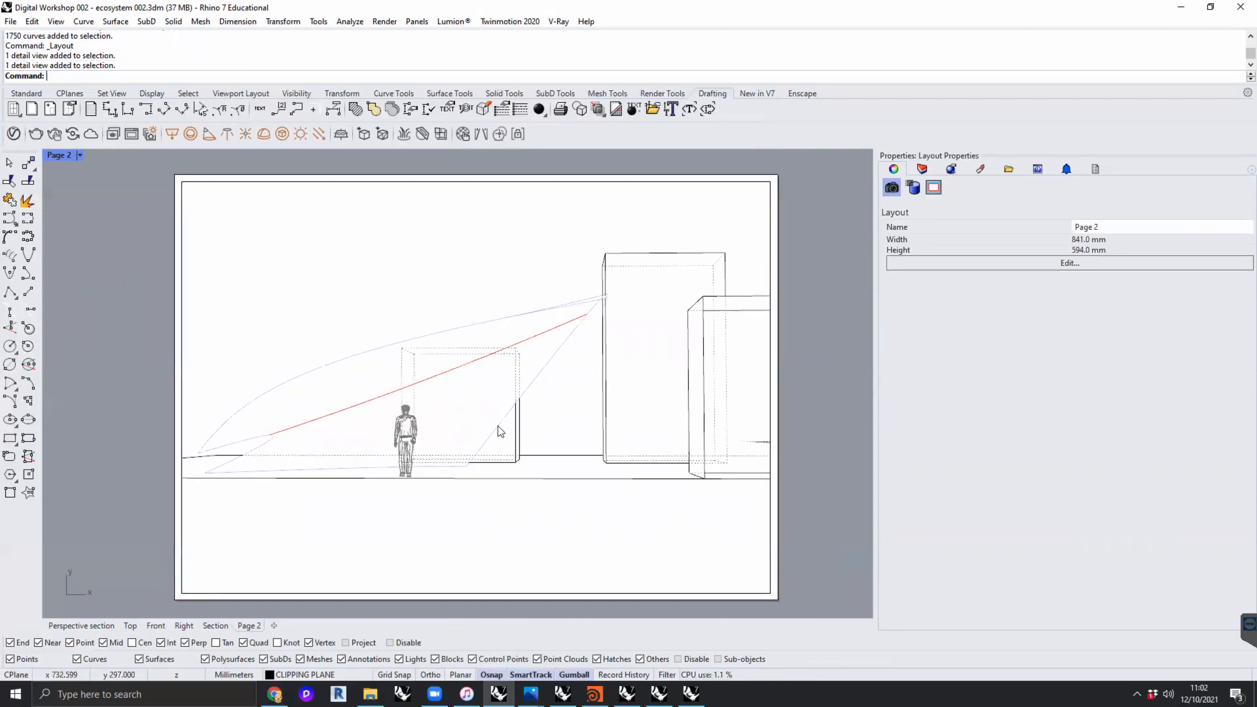
- Bring up the layer list and check that Print Preview is enabled for the Page 2 layout
{"action": "left_click", "coordinate": [922, 169]}
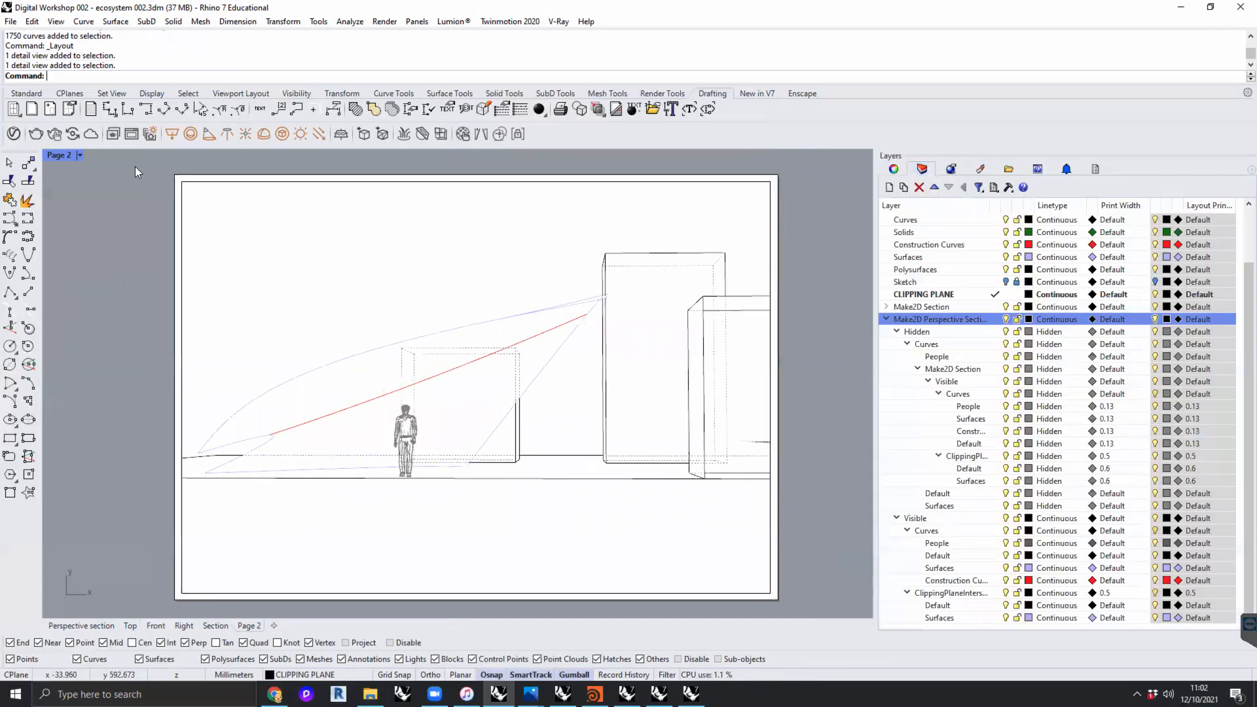
{"action": "left_click", "coordinate": [80, 156]}
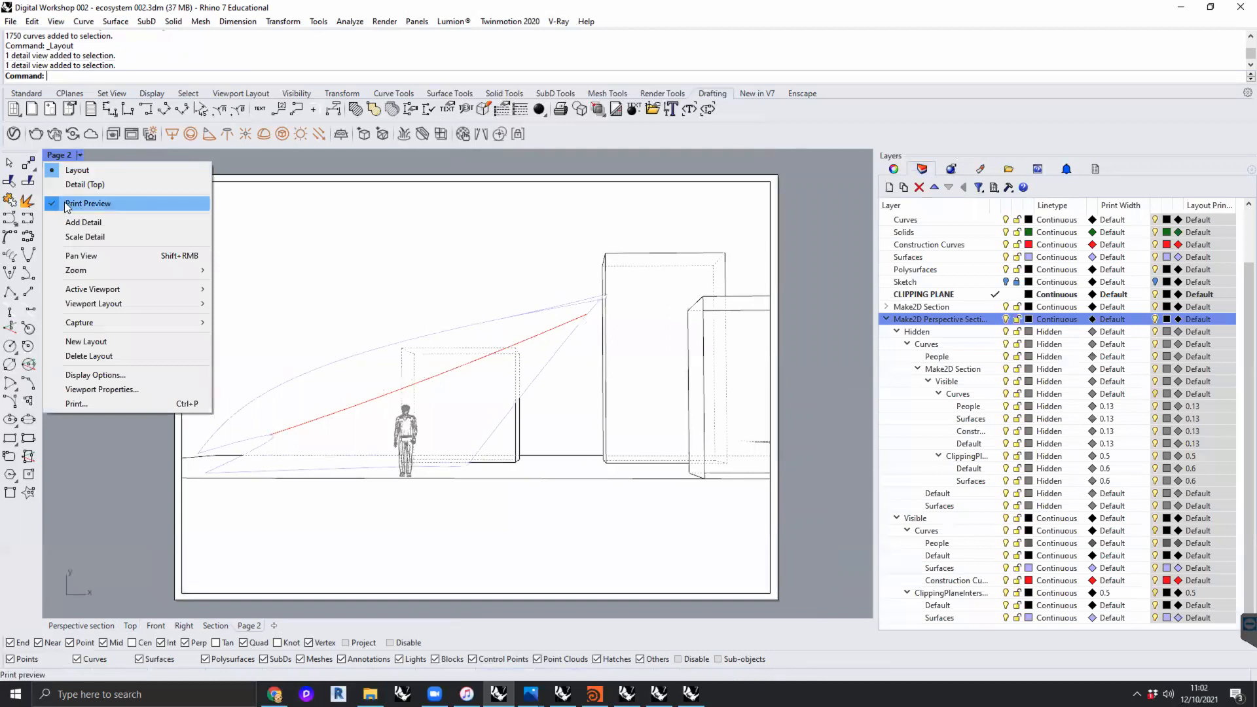
{"action": "left_click", "coordinate": [829, 271]}
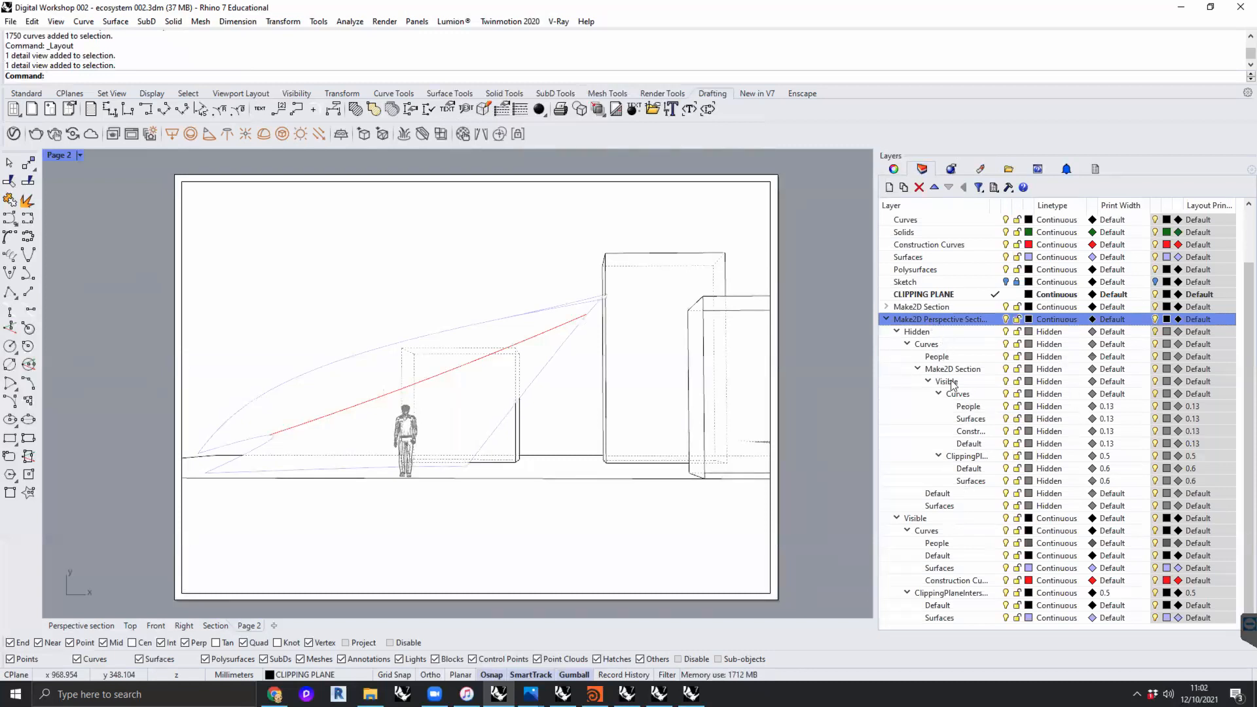
- Switch the Hidden sublayer of Make2D Perspective Section off and on to compare the sheet with and without hidden lines
{"action": "left_click", "coordinate": [897, 332]}
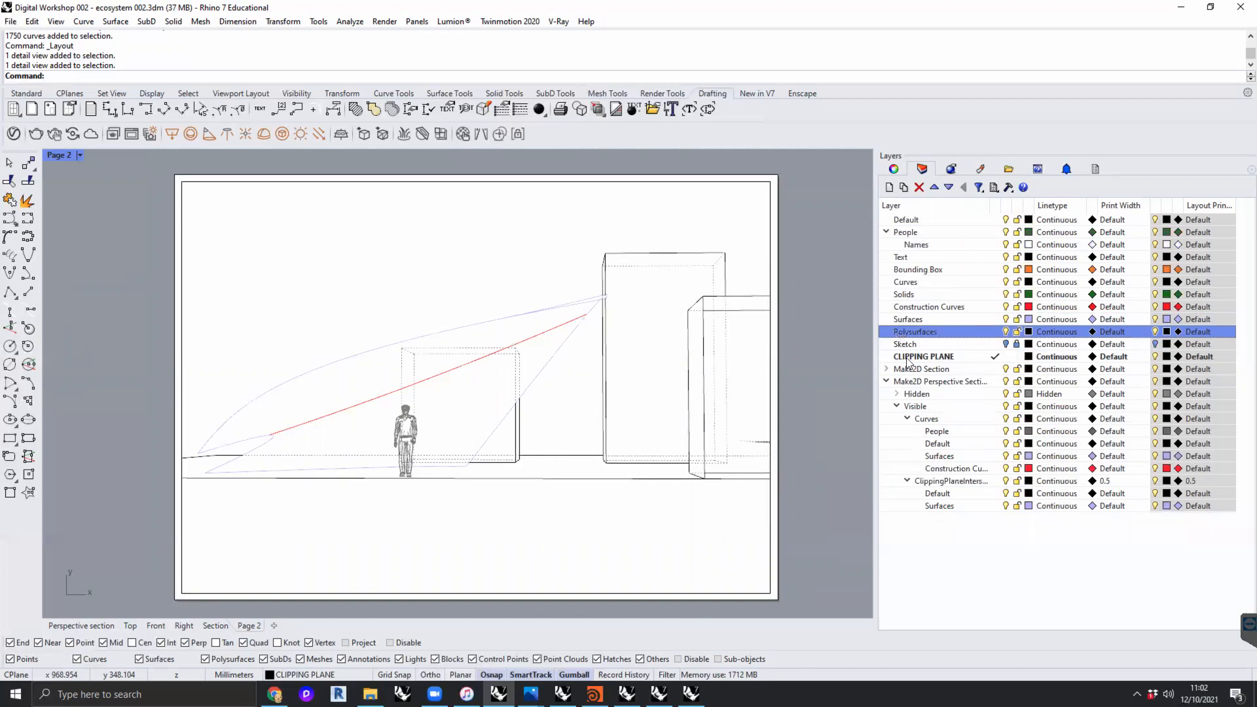
{"action": "left_click", "coordinate": [897, 395]}
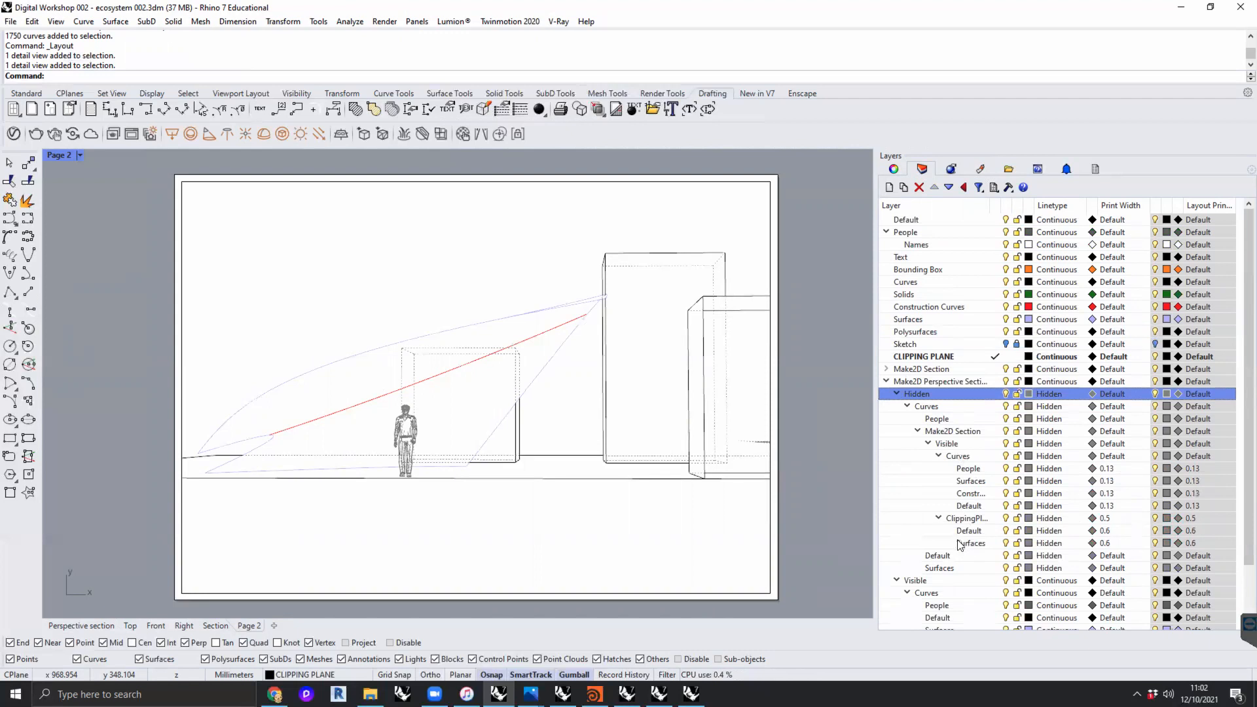
{"action": "scroll", "coordinate": [958, 544], "scroll_direction": "down", "scroll_amount": 2}
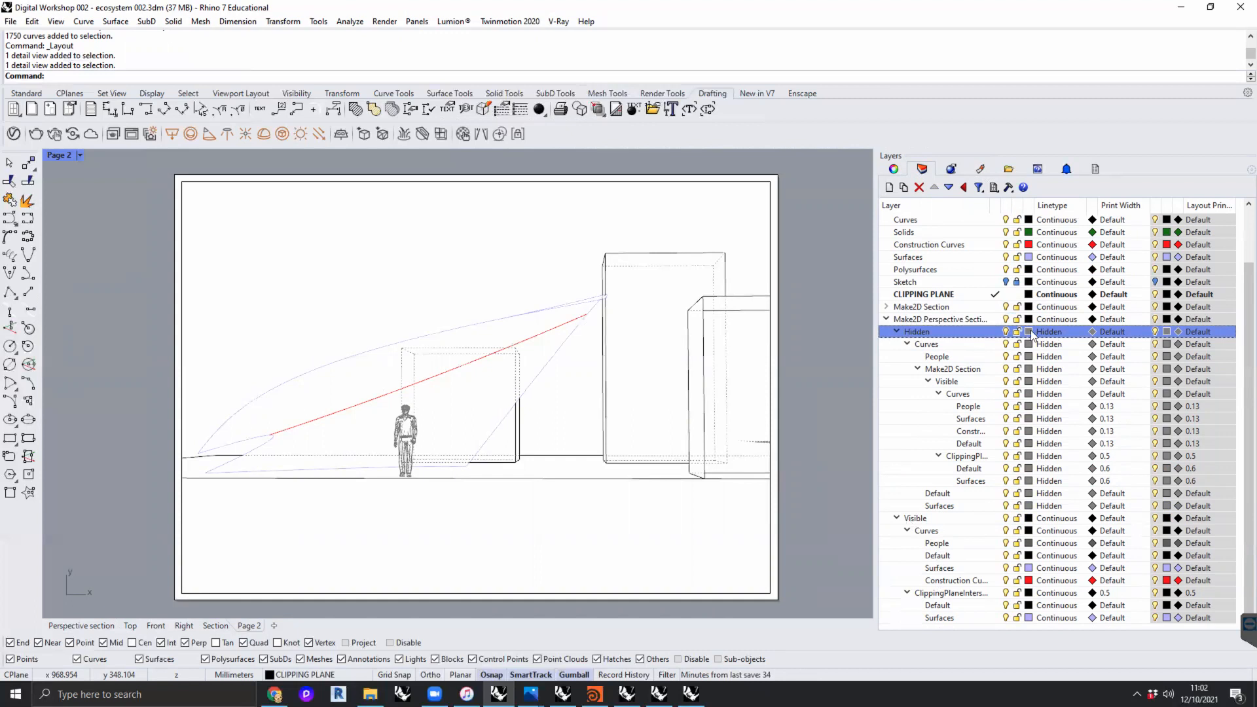
{"action": "left_click", "coordinate": [1007, 332]}
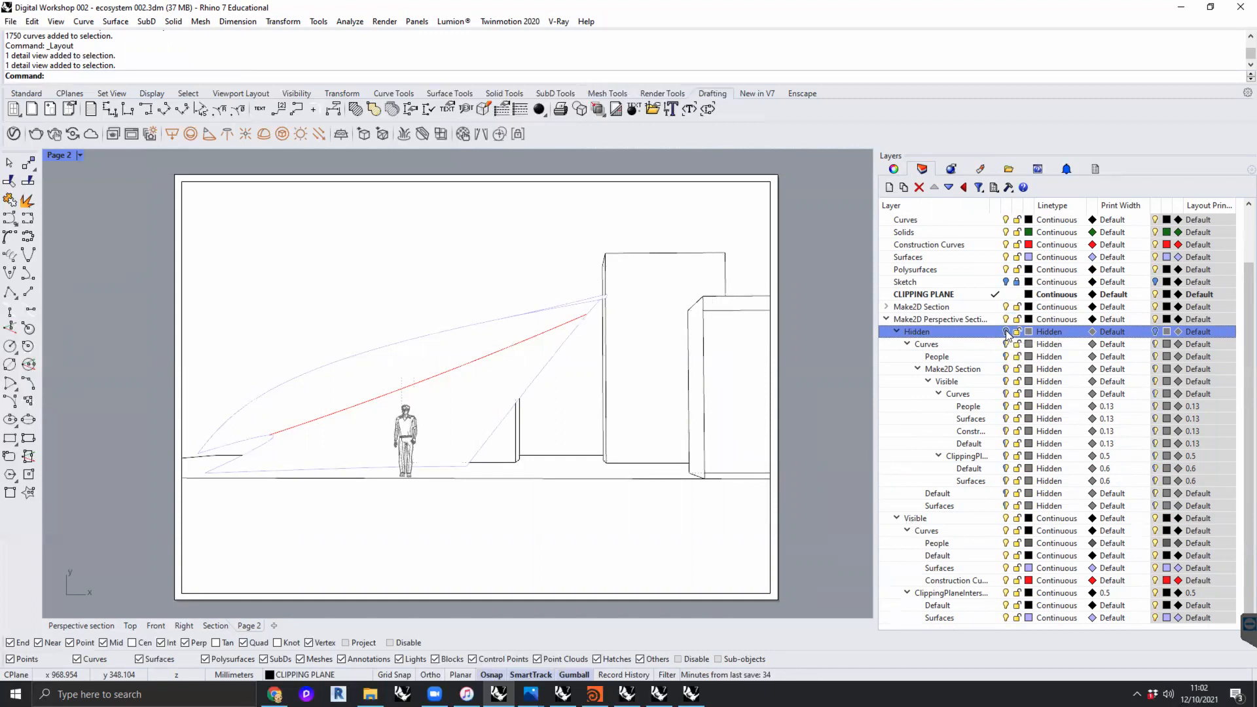
{"action": "left_click", "coordinate": [1006, 332]}
{"action": "left_click", "coordinate": [1006, 332]}
{"action": "left_click", "coordinate": [1006, 332]}
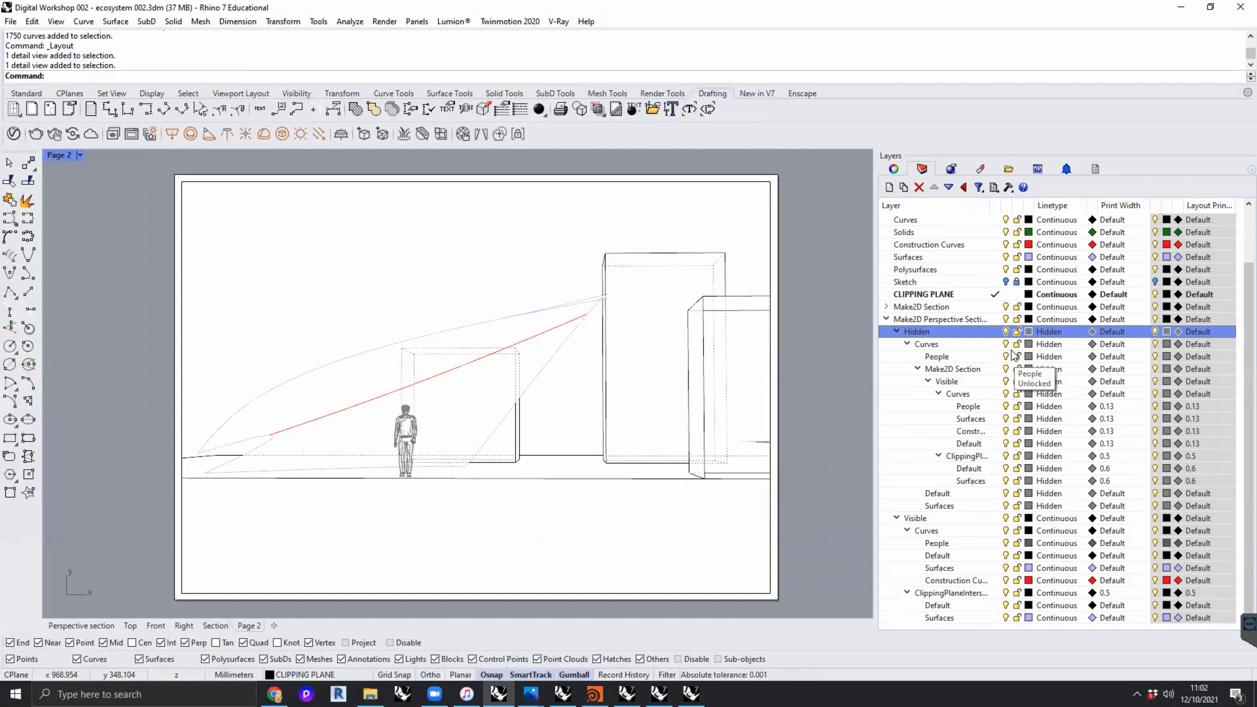
- Under Make2D Perspective Section's Visible Curves, set the print color of Surfaces to black and of Construction Curves to gray
{"action": "left_click", "coordinate": [1093, 569]}
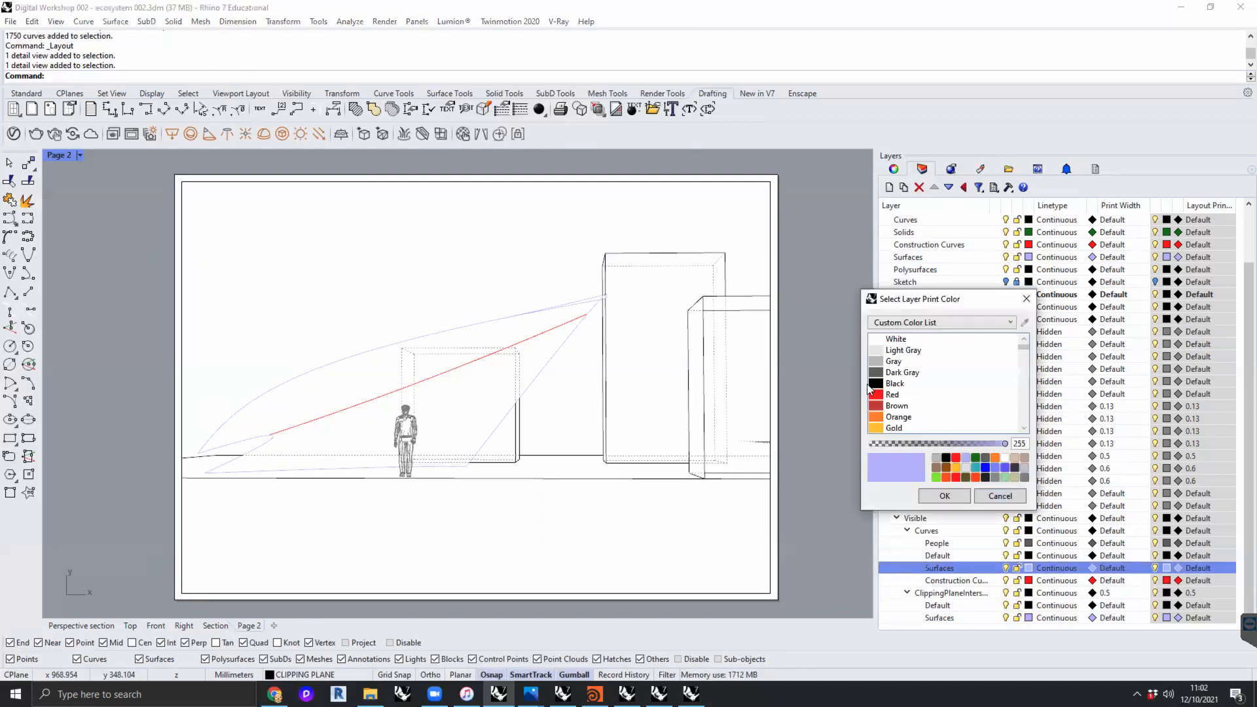
{"action": "left_click", "coordinate": [871, 385]}
{"action": "left_click", "coordinate": [939, 497]}
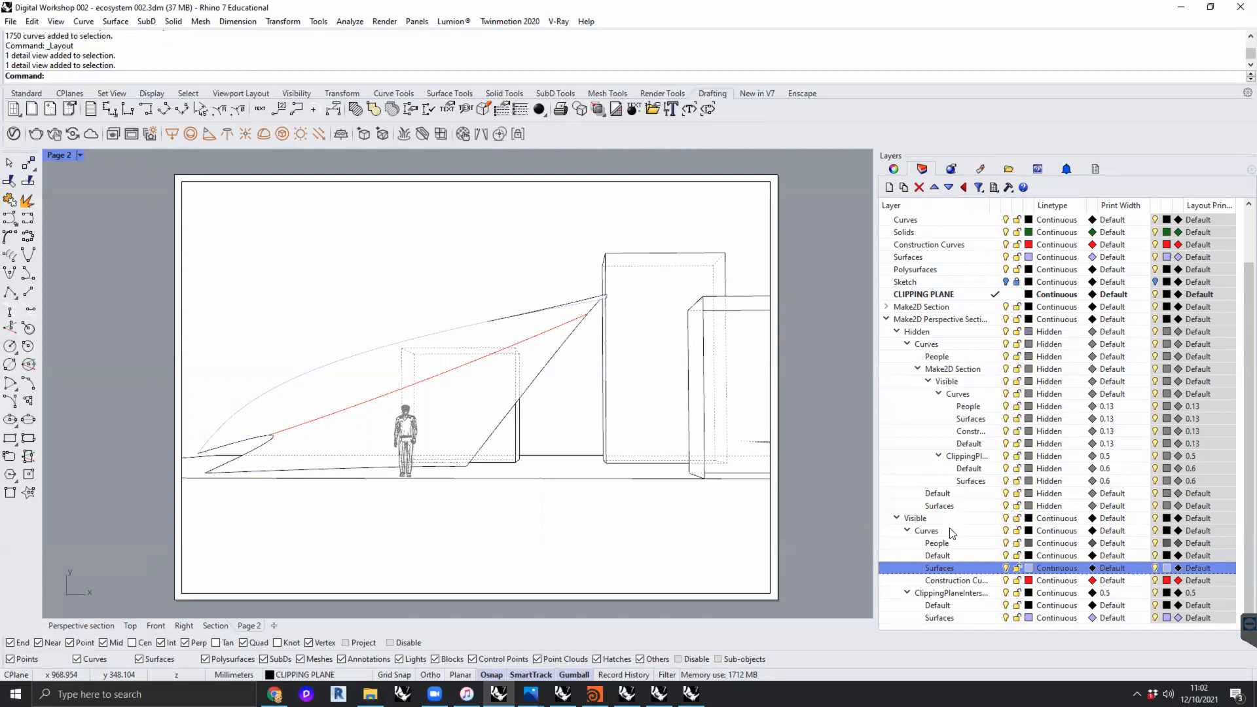
{"action": "left_click", "coordinate": [1093, 581]}
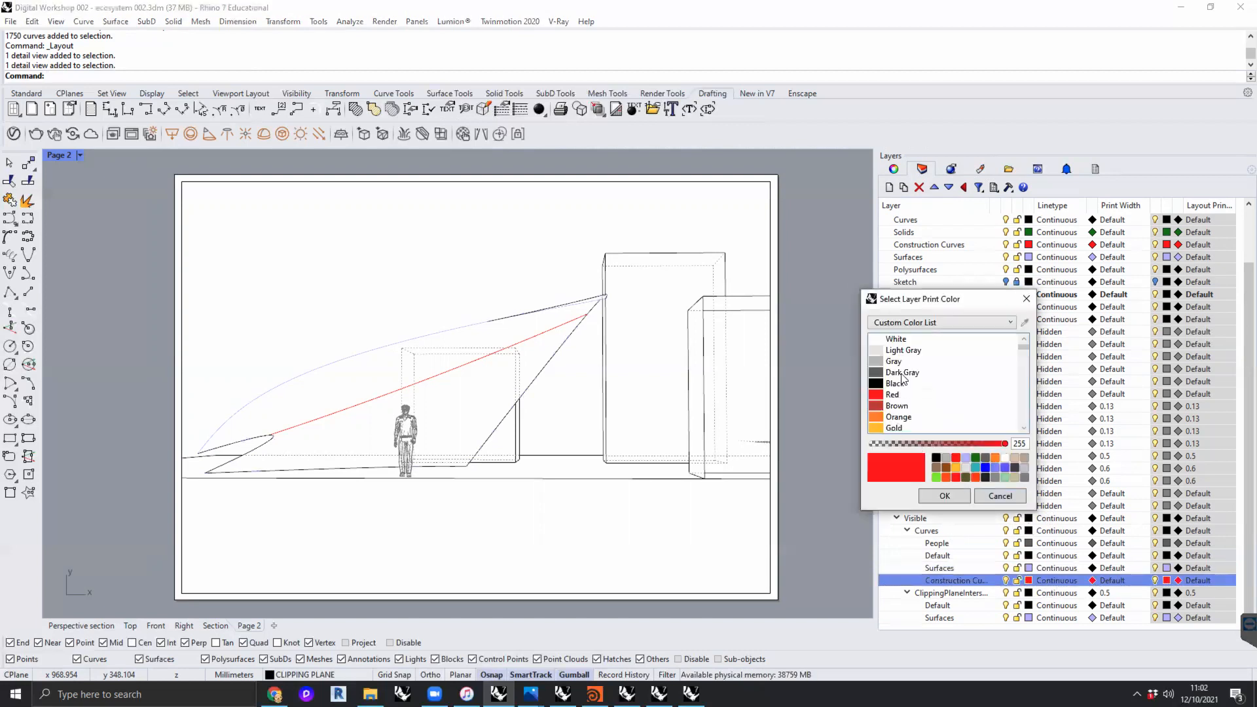
{"action": "left_click", "coordinate": [902, 362]}
{"action": "left_click", "coordinate": [945, 496]}
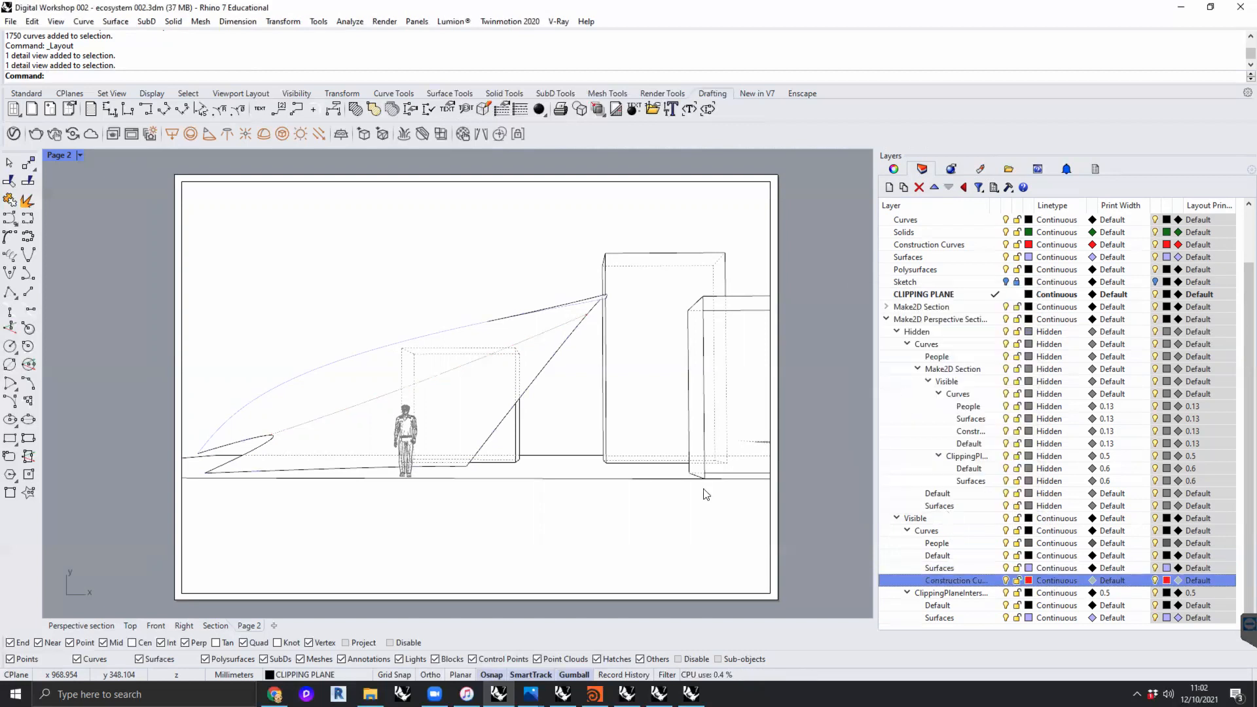
- Set the print color of the Surfaces sublayer under the visible clipping plane intersections to black
{"action": "left_click", "coordinate": [1094, 618]}
{"action": "left_click", "coordinate": [896, 383]}
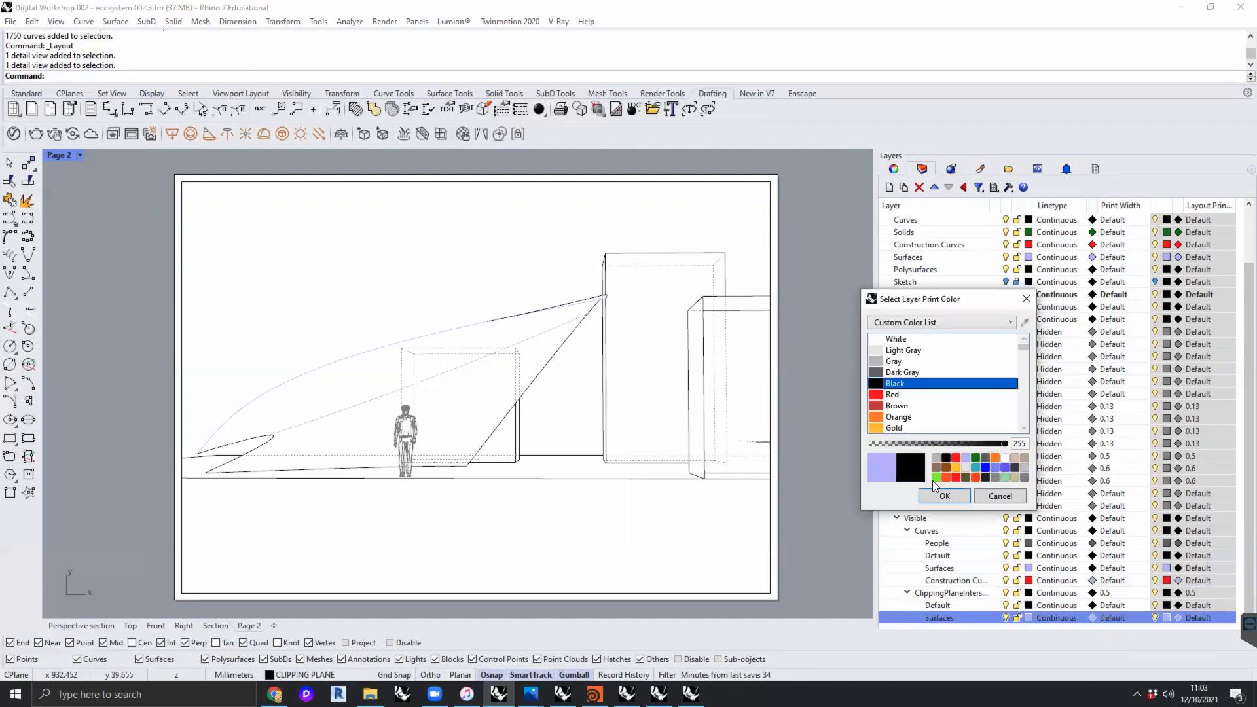
{"action": "left_click", "coordinate": [943, 495]}
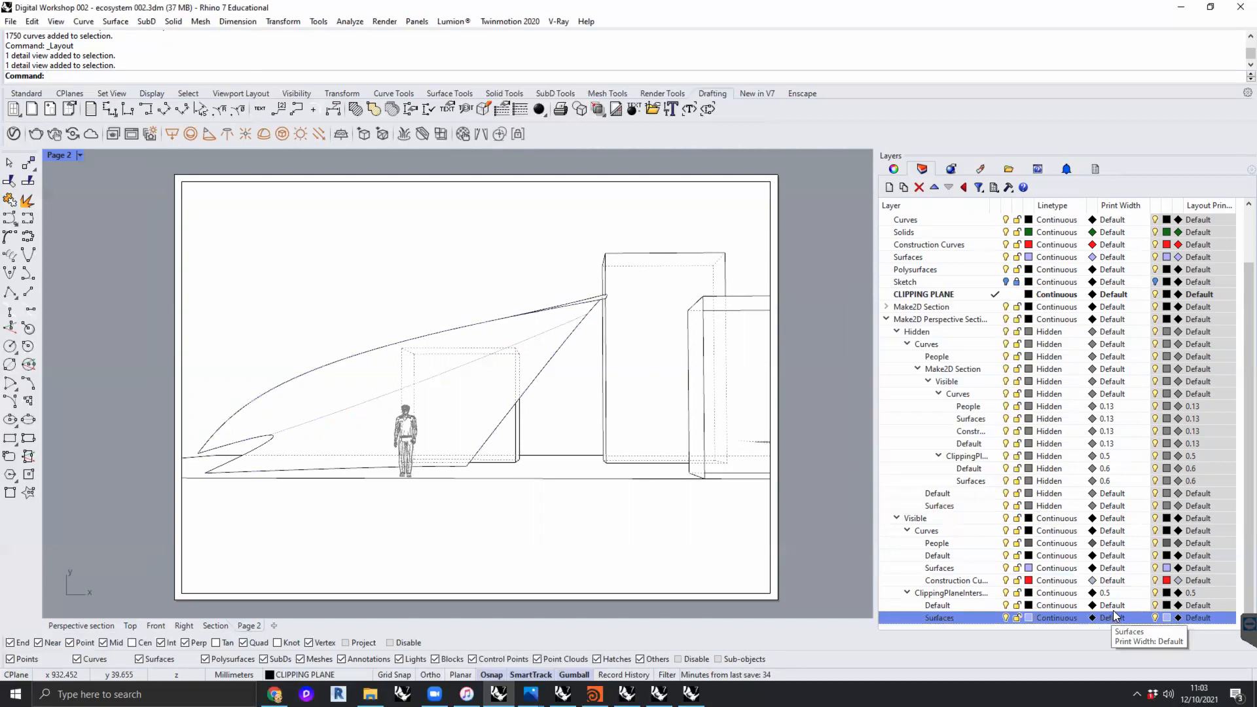
- Set the print width of the Default and Surfaces sublayers under the visible clipping plane intersections to 1 mm
{"action": "left_click", "coordinate": [941, 593]}
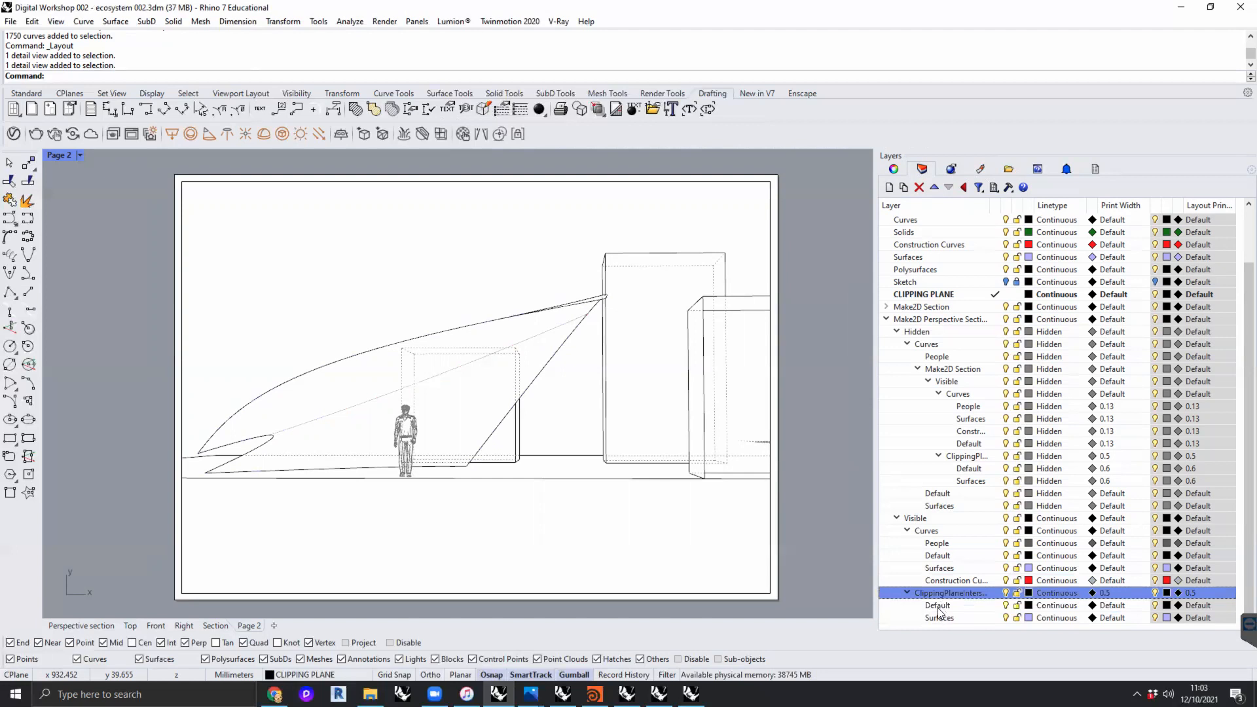
{"action": "left_click", "coordinate": [963, 605]}
{"action": "left_click", "coordinate": [963, 618], "text": "shift"}
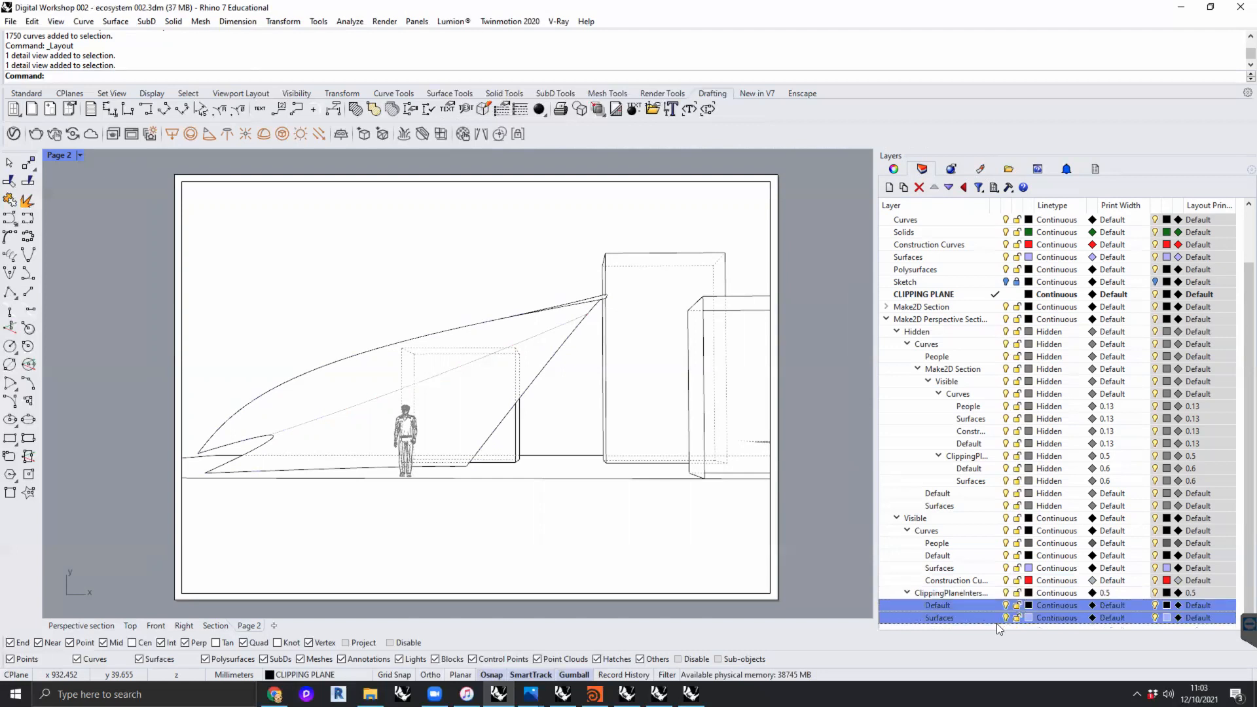
{"action": "left_click", "coordinate": [1105, 607]}
{"action": "scroll", "coordinate": [522, 341], "scroll_direction": "down", "scroll_amount": 4}
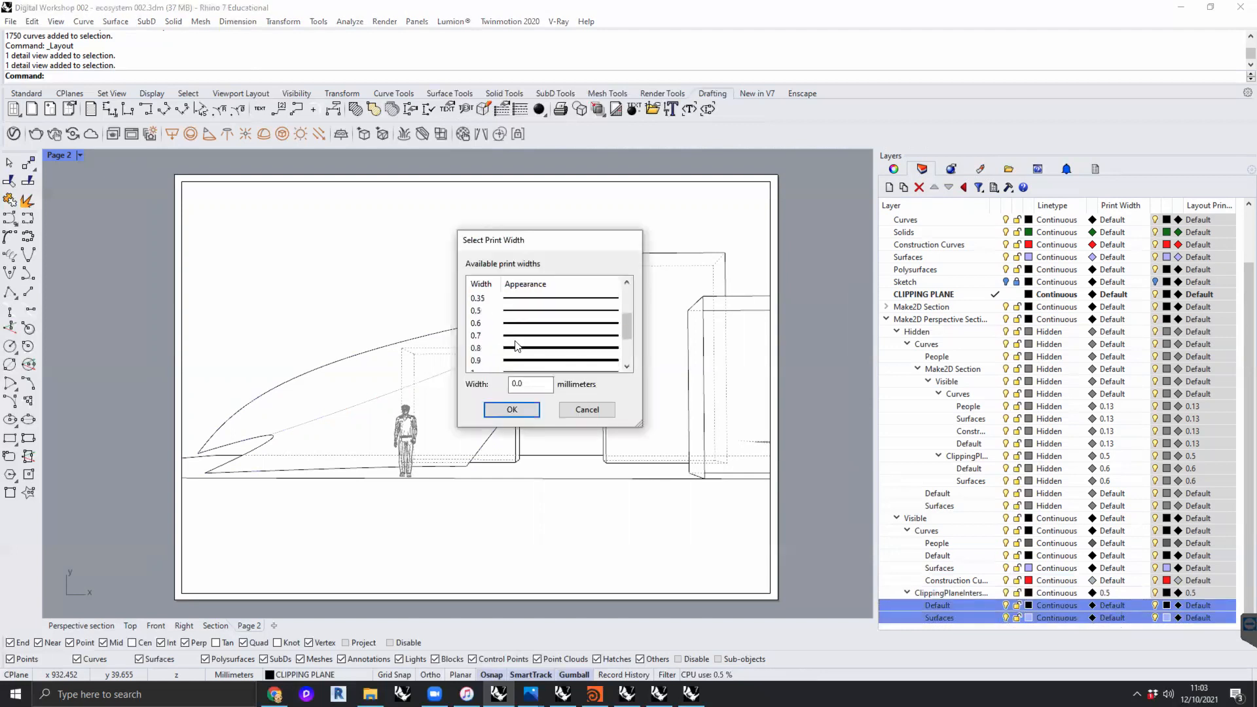
{"action": "left_click", "coordinate": [511, 336]}
{"action": "left_click", "coordinate": [513, 409]}
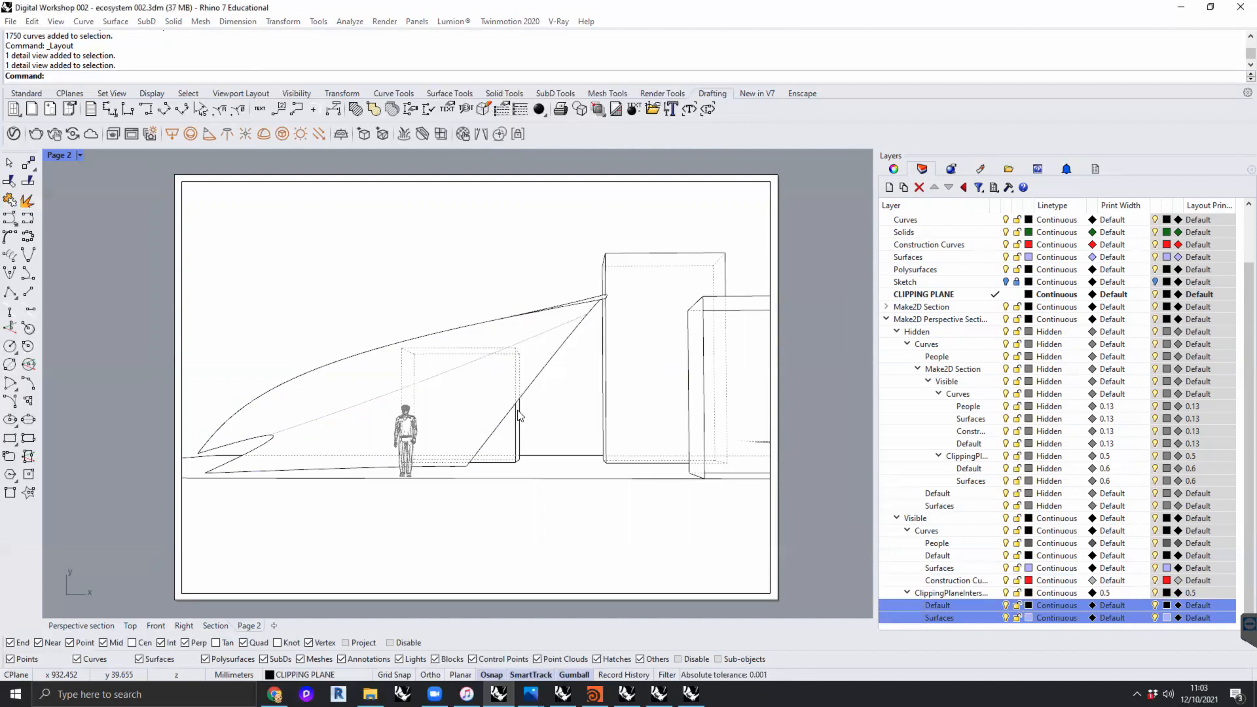
- Examine the line weights on the Page 2 layout, comparing the cut lines with the other lines close up and on the full sheet
{"action": "scroll", "coordinate": [340, 368], "scroll_direction": "up", "scroll_amount": 8}
{"action": "scroll", "coordinate": [342, 377], "scroll_direction": "down", "scroll_amount": 4}
{"action": "mouse_move", "coordinate": [347, 377]}
{"action": "right_mouse_down"}
{"action": "mouse_move", "coordinate": [409, 373]}
{"action": "mouse_move", "coordinate": [458, 414]}
{"action": "mouse_move", "coordinate": [367, 451]}
{"action": "right_mouse_up"}
{"action": "scroll", "coordinate": [415, 374], "scroll_direction": "up", "scroll_amount": 6}
{"action": "mouse_move", "coordinate": [727, 322]}
{"action": "right_mouse_down"}
{"action": "mouse_move", "coordinate": [589, 353]}
{"action": "mouse_move", "coordinate": [547, 383]}
{"action": "mouse_move", "coordinate": [487, 350]}
{"action": "right_mouse_up"}
{"action": "scroll", "coordinate": [543, 383], "scroll_direction": "down", "scroll_amount": 4}
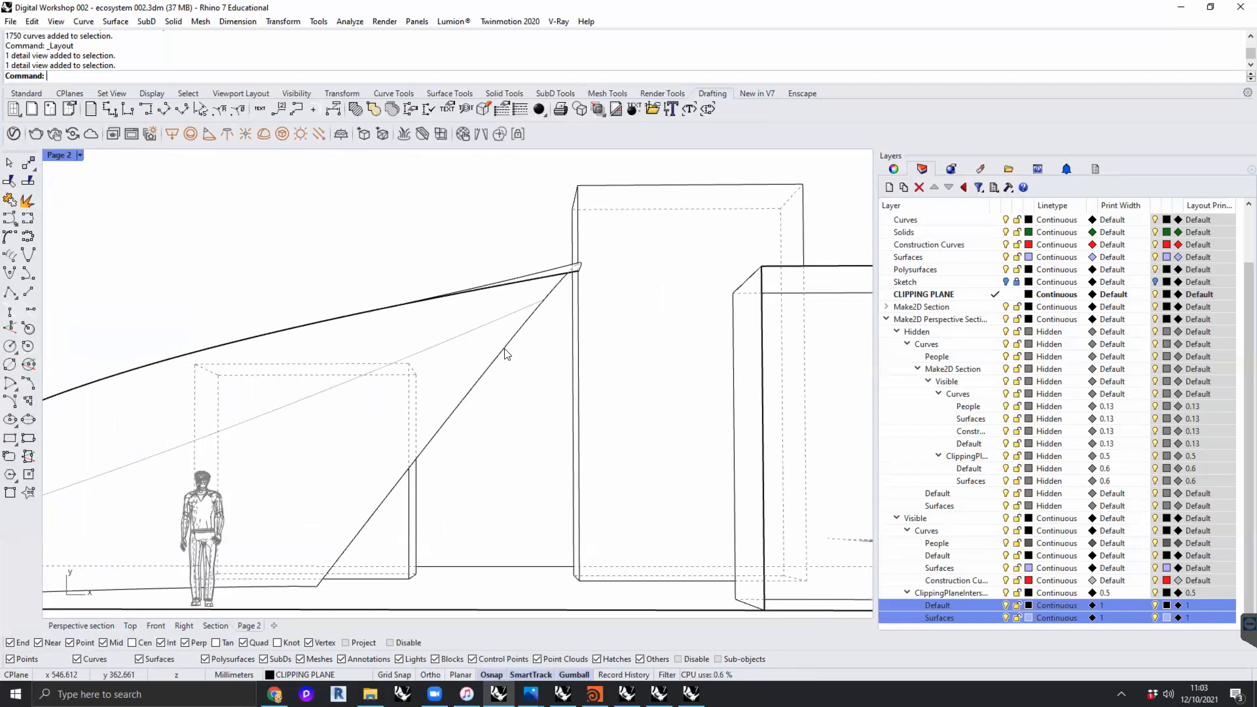
{"action": "scroll", "coordinate": [511, 356], "scroll_direction": "down", "scroll_amount": 5}
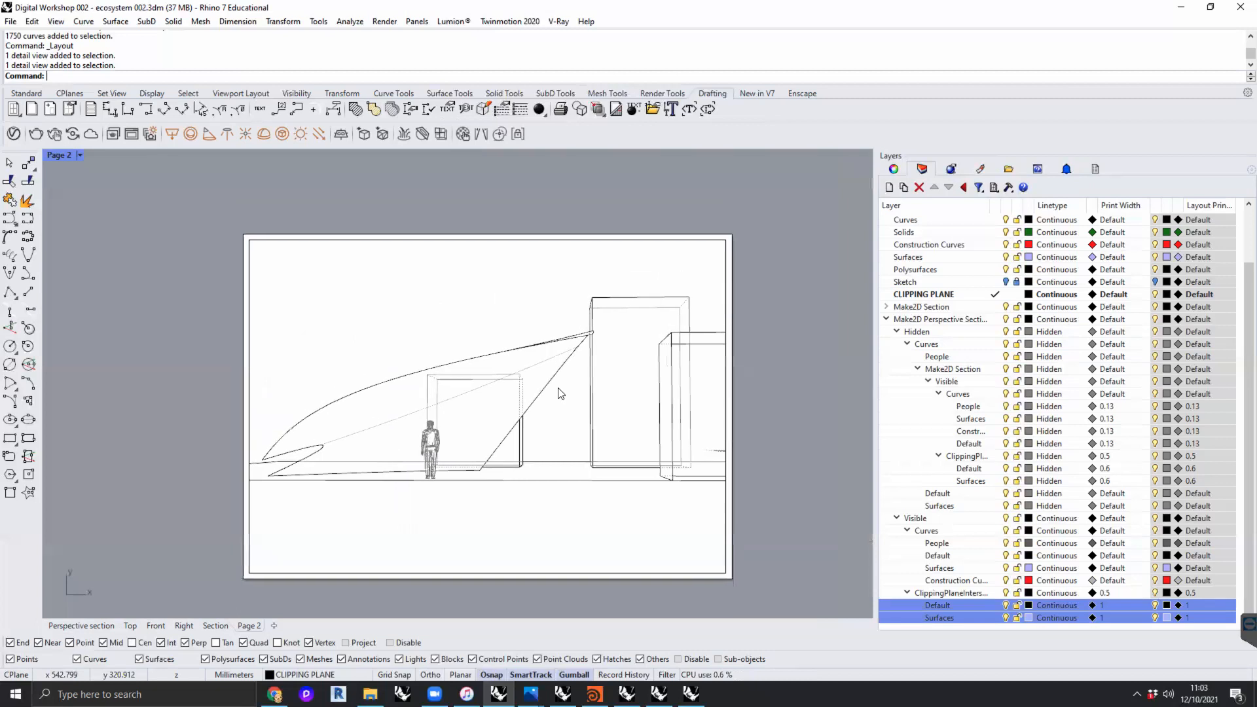
{"action": "scroll", "coordinate": [560, 393], "scroll_direction": "up", "scroll_amount": 2}
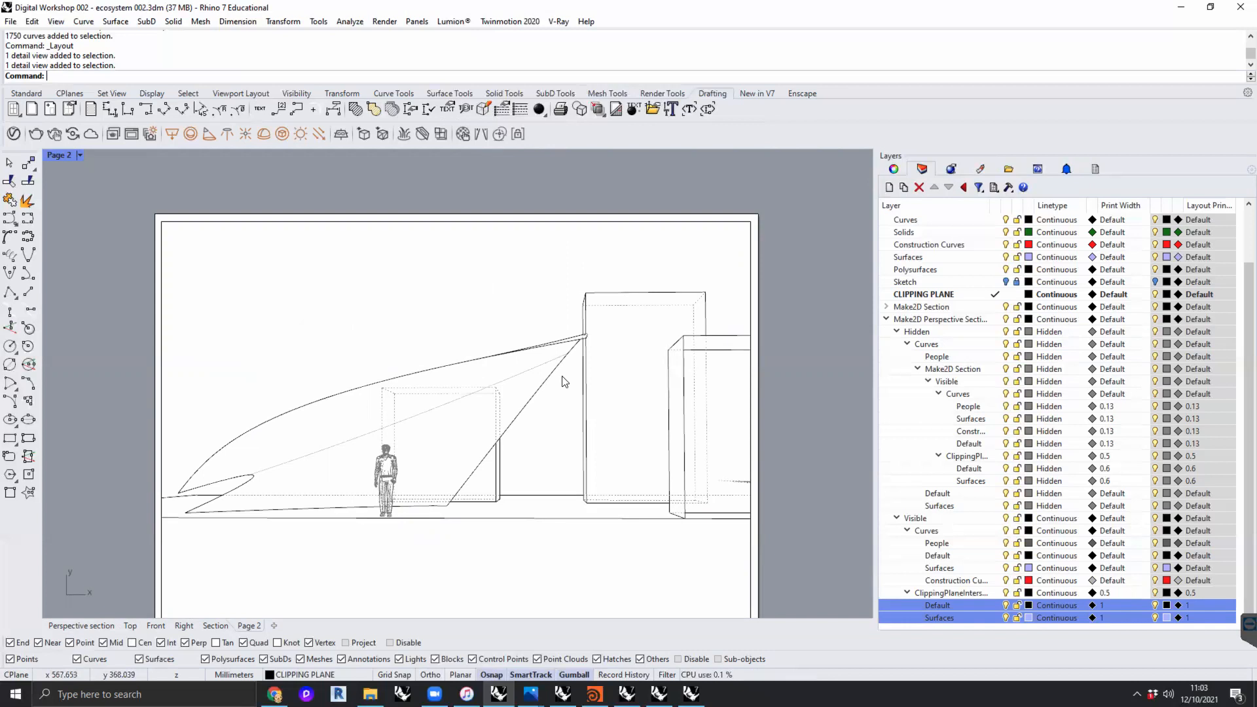
{"action": "scroll", "coordinate": [563, 387], "scroll_direction": "up", "scroll_amount": 5}
{"action": "scroll", "coordinate": [390, 430], "scroll_direction": "down", "scroll_amount": 2}
{"action": "scroll", "coordinate": [475, 446], "scroll_direction": "up", "scroll_amount": 6}
{"action": "scroll", "coordinate": [475, 446], "scroll_direction": "down", "scroll_amount": 8}
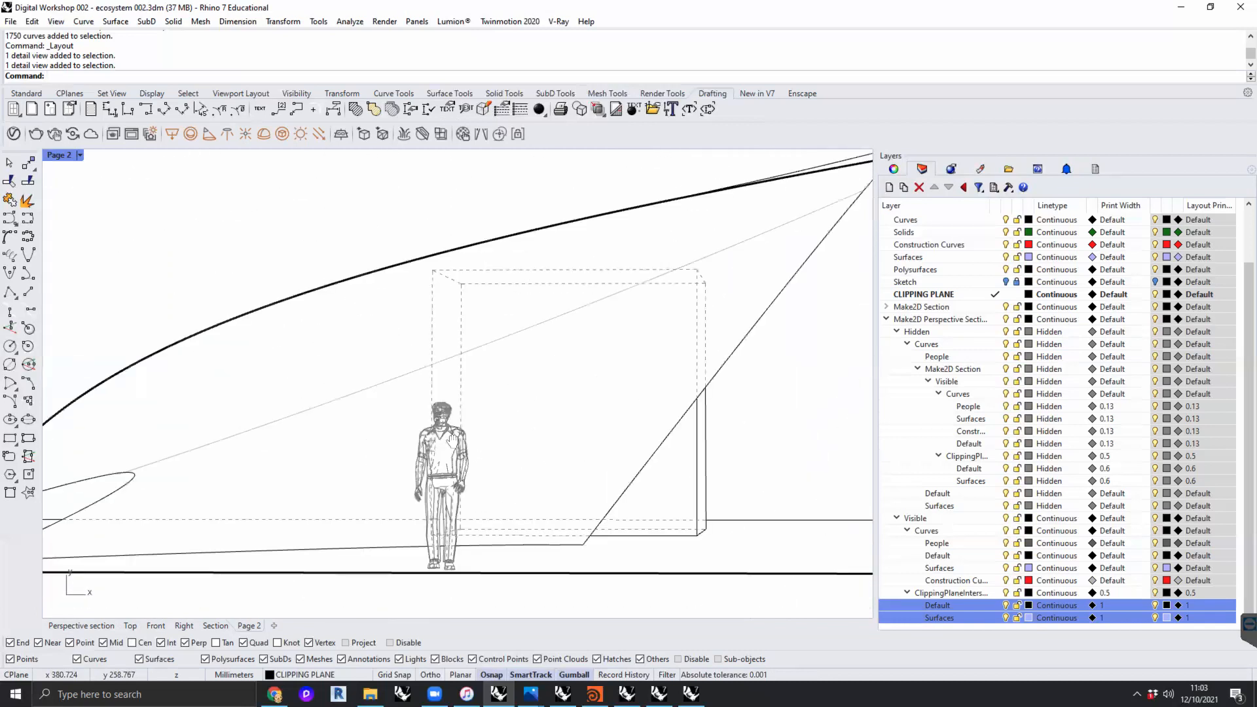
{"action": "scroll", "coordinate": [503, 439], "scroll_direction": "up", "scroll_amount": 4}
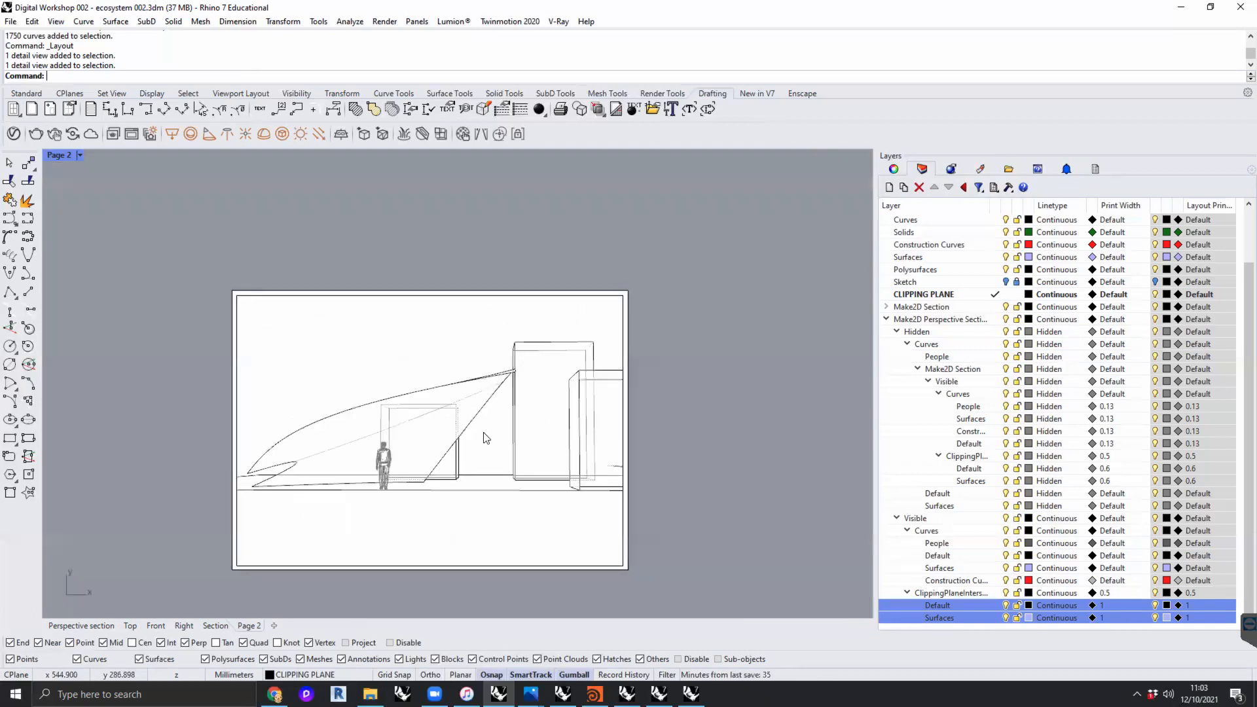
{"action": "scroll", "coordinate": [524, 449], "scroll_direction": "down", "scroll_amount": 1}
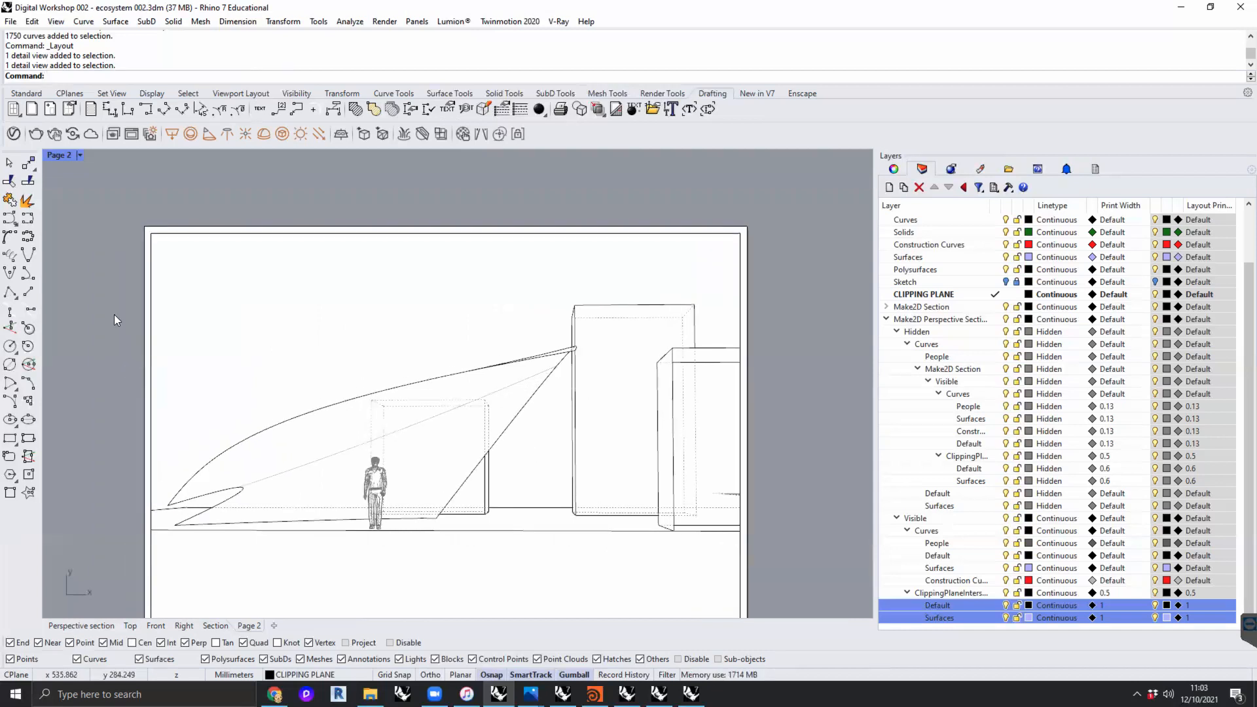
{"action": "double_click", "coordinate": [66, 158]}
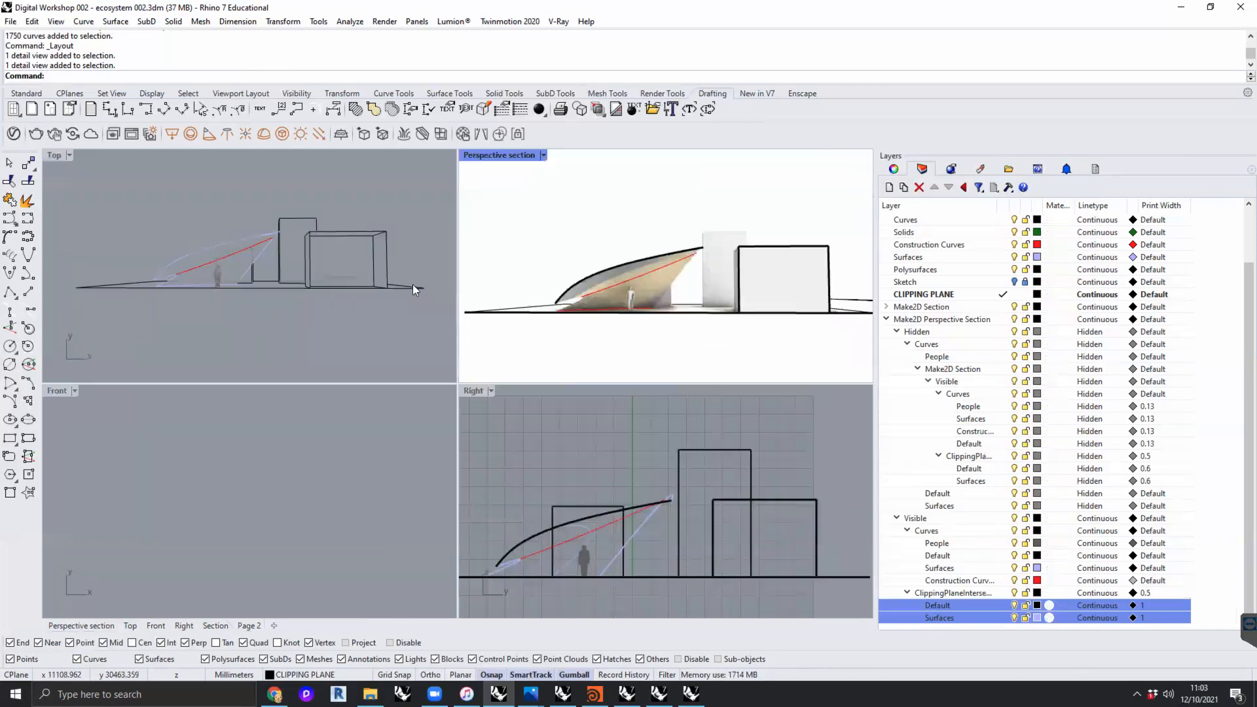
{"action": "left_click", "coordinate": [249, 626]}
{"action": "right_click_drag", "start_coordinate": [438, 367], "coordinate": [388, 316]}
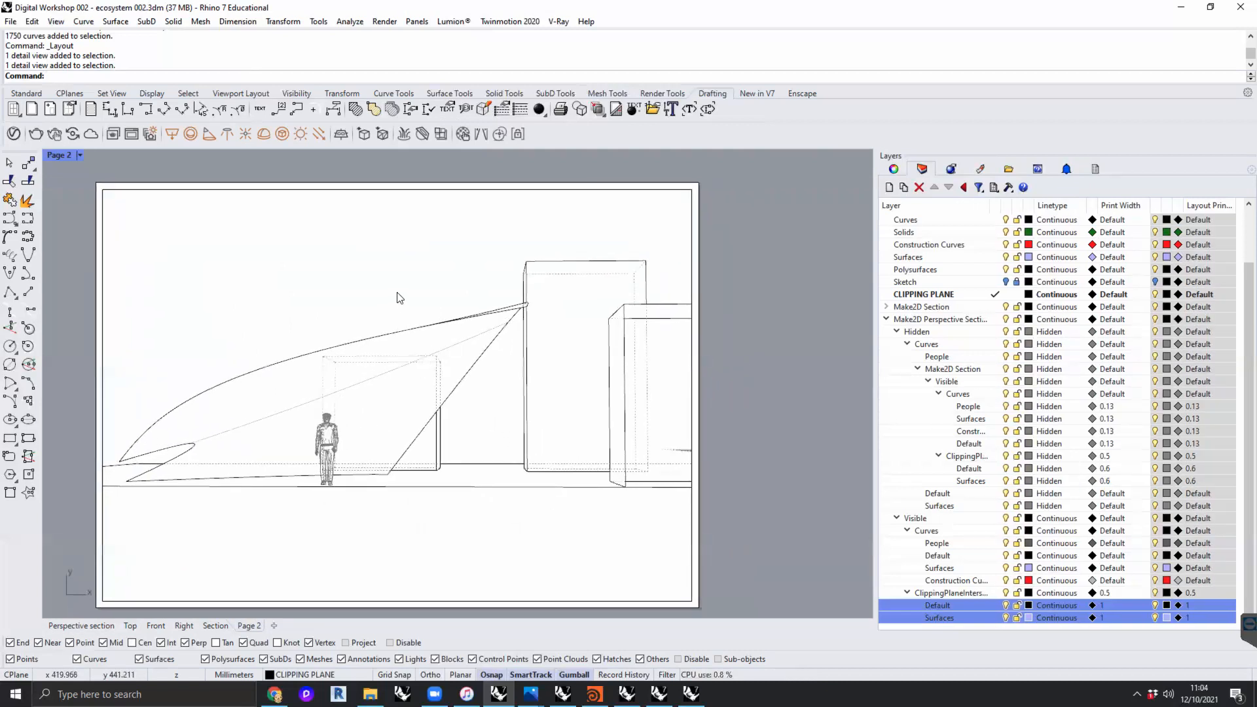
{"action": "right_click_drag", "start_coordinate": [397, 293], "coordinate": [407, 278]}
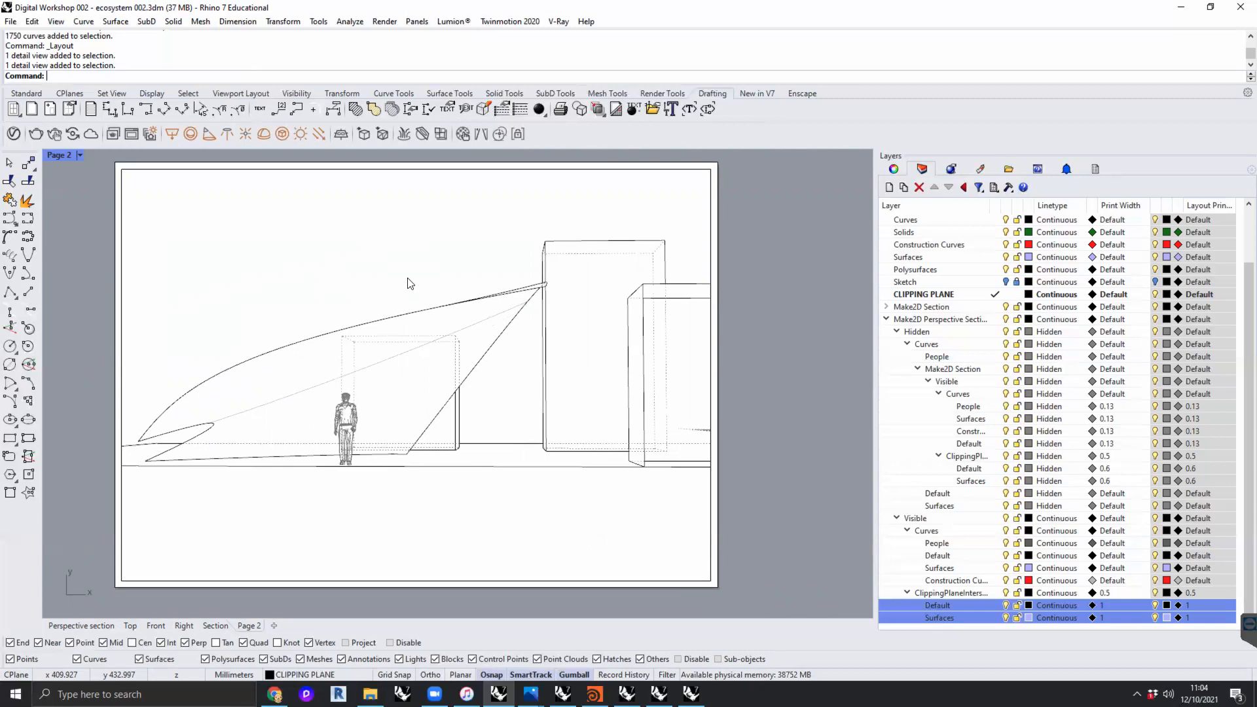
- Print the Page 2 layout at 1:1 to an A1 landscape Rhino PDF with vector output and print colors
{"action": "type", "text": "Print"}
{"action": "key", "text": "Return"}
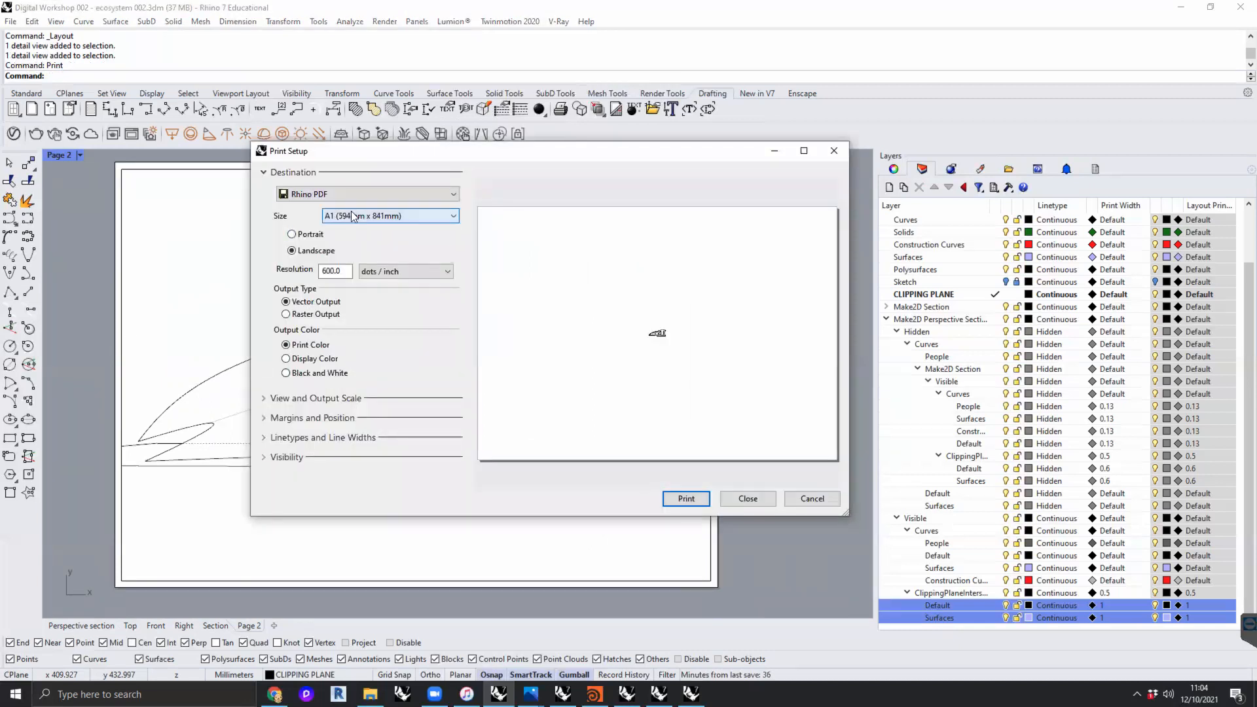
{"action": "left_click", "coordinate": [331, 399]}
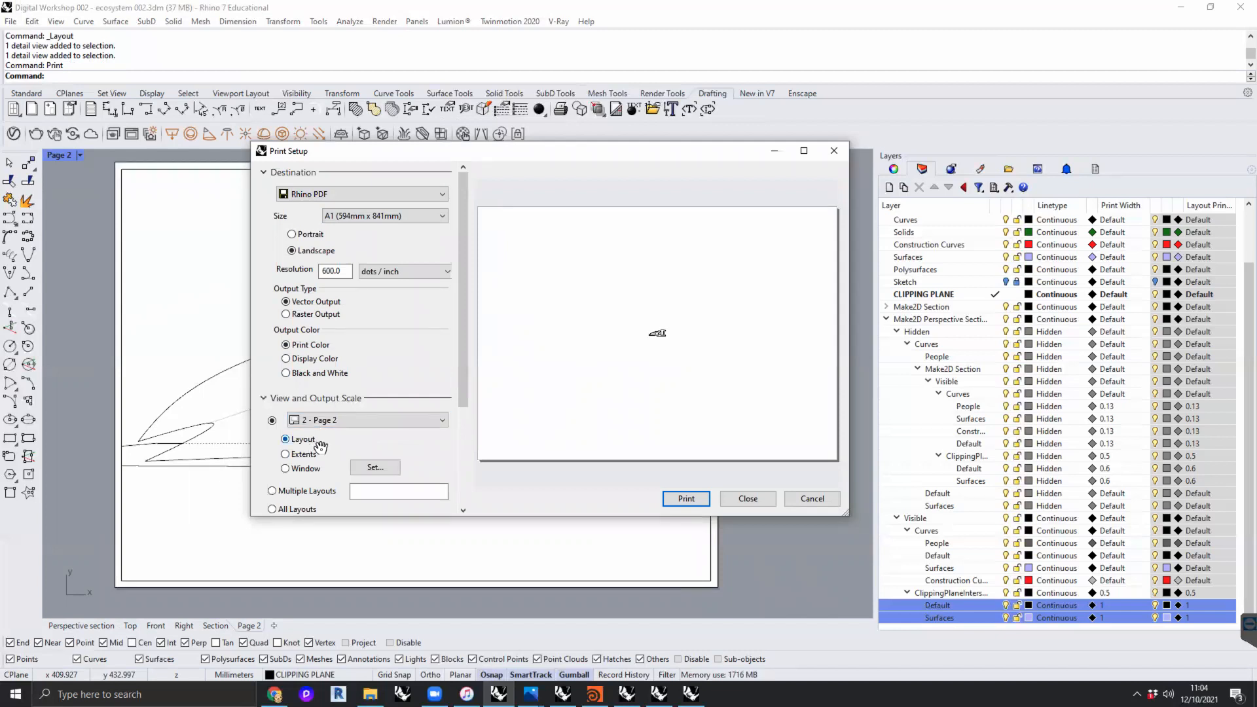
{"action": "scroll", "coordinate": [322, 462], "scroll_direction": "down", "scroll_amount": 5}
{"action": "left_click", "coordinate": [313, 442]}
{"action": "scroll", "coordinate": [291, 156], "scroll_direction": "up", "scroll_amount": 4}
{"action": "left_click", "coordinate": [293, 159]}
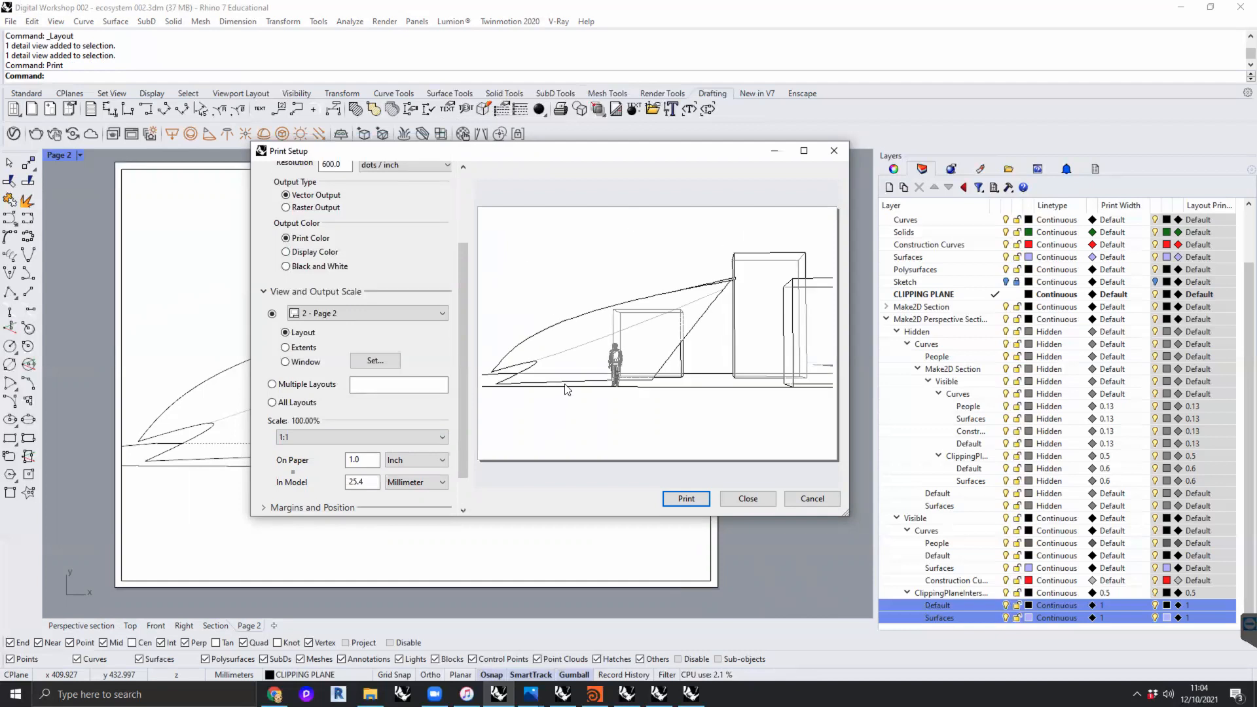
{"action": "left_click_drag", "start_coordinate": [464, 358], "coordinate": [463, 412]}
{"action": "left_click", "coordinate": [699, 498]}
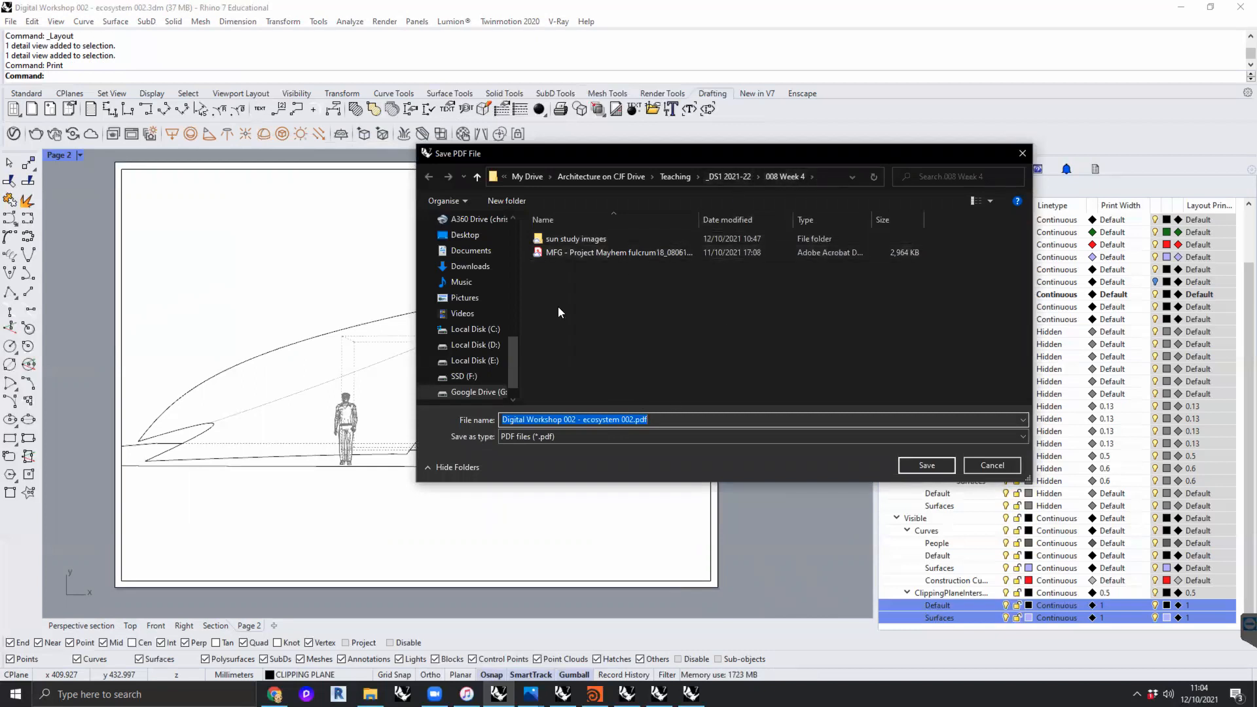
- Create a folder named pdfs inside 008 Week 4 and open it as the save location
{"action": "left_click", "coordinate": [492, 200]}
{"action": "type", "text": "pdfs"}
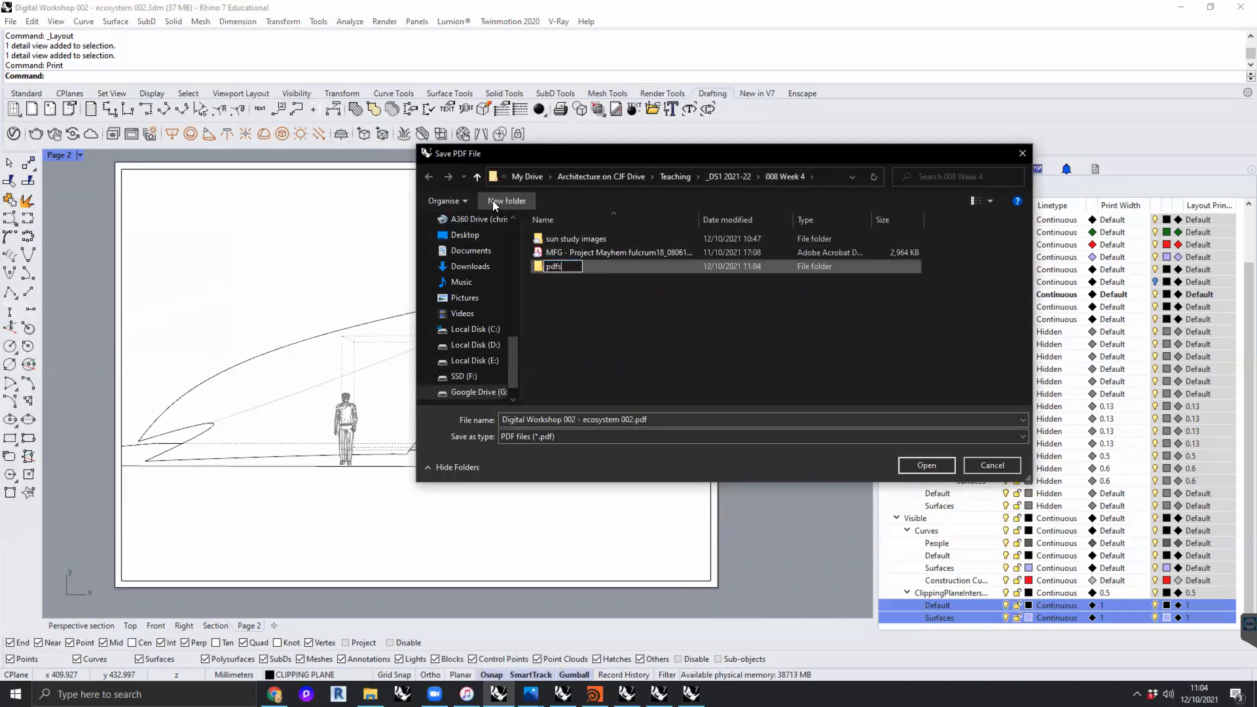
{"action": "key", "text": "Return"}
{"action": "double_click", "coordinate": [554, 266]}
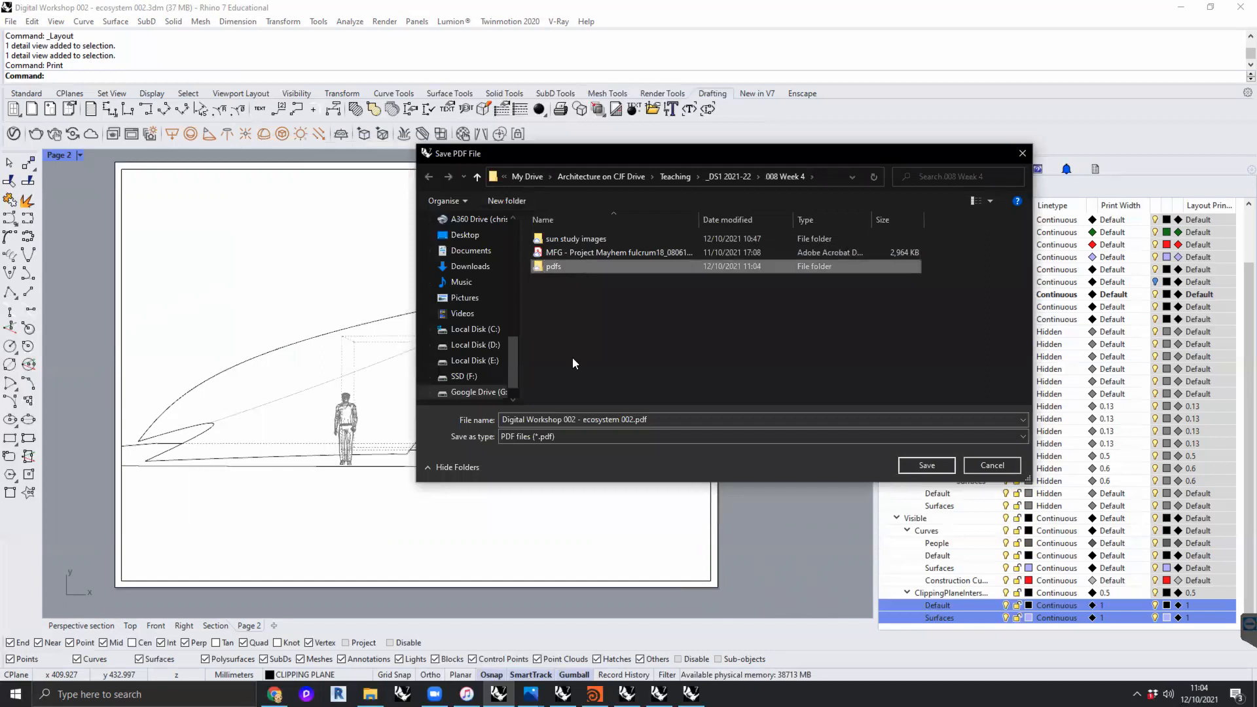
- Save the PDF as Digital Workshop 002 - perspective section
{"action": "left_click_drag", "start_coordinate": [634, 419], "coordinate": [598, 432]}
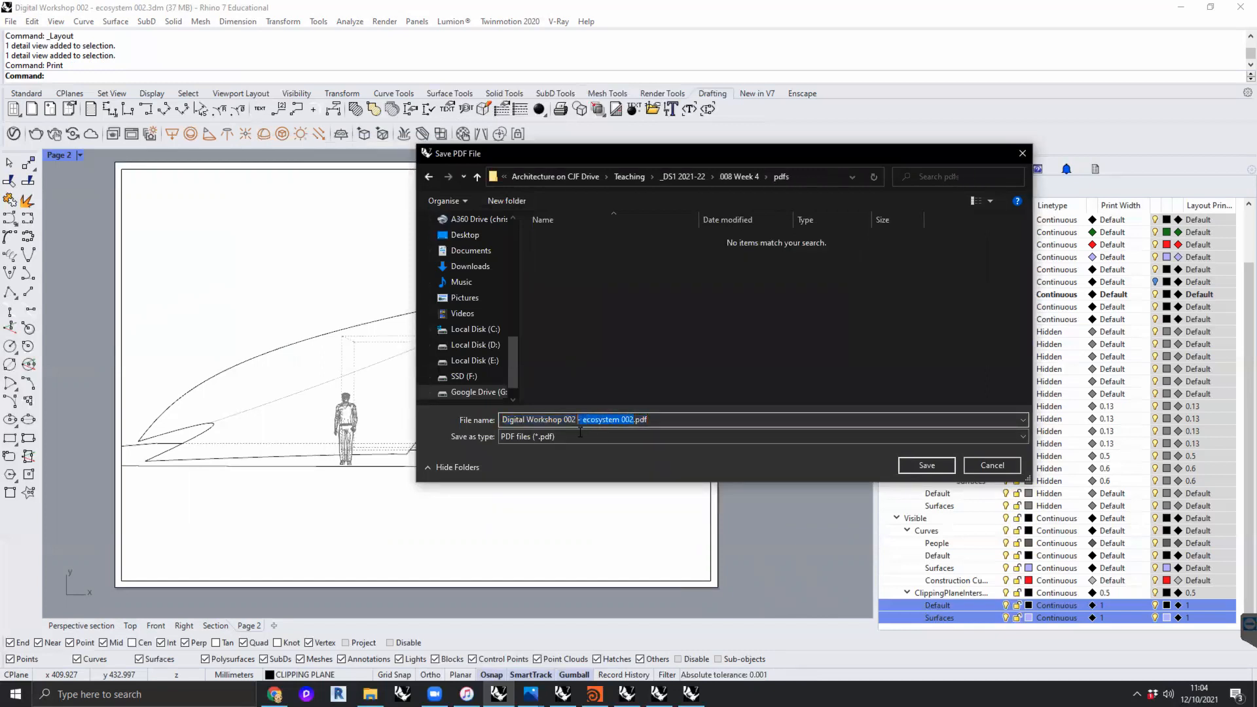
{"action": "type", "text": "- perspec"}
{"action": "type", "text": "tive"}
{"action": "type", "text": " section"}
{"action": "key", "text": "Return"}
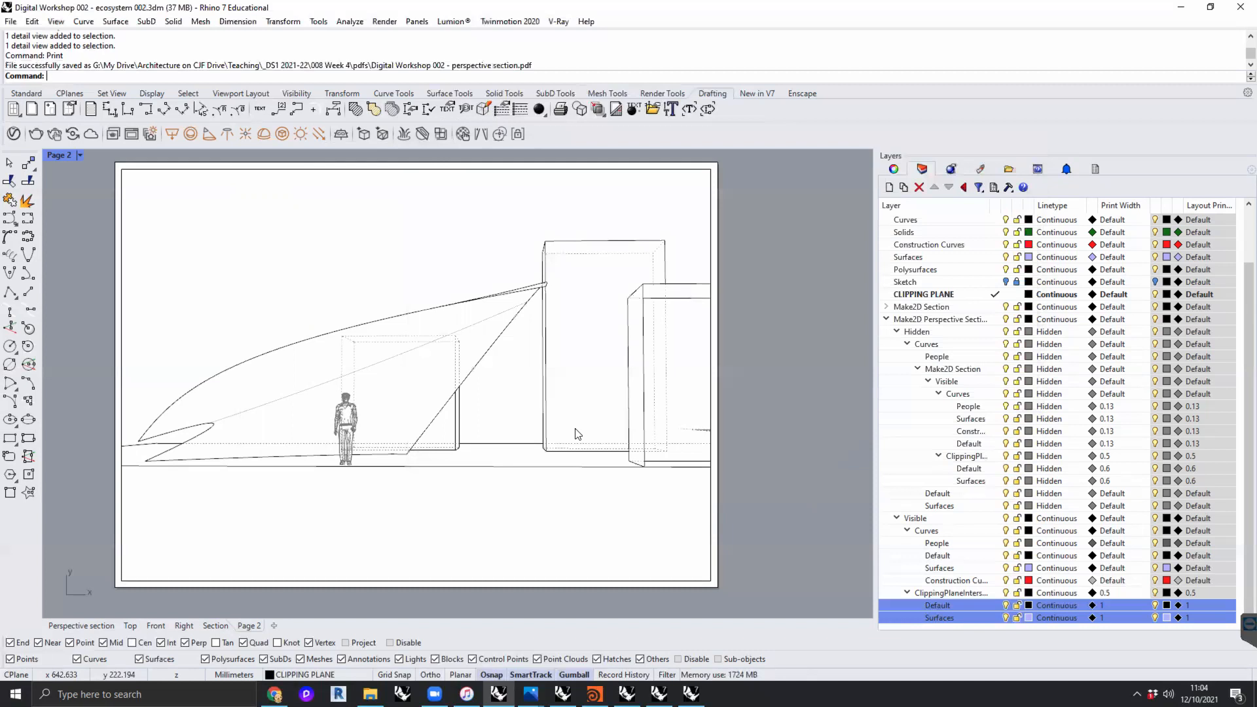
- Leave the Page 2 layout and maximize the Perspective section viewport
{"action": "scroll", "coordinate": [393, 318], "scroll_direction": "up", "scroll_amount": 6}
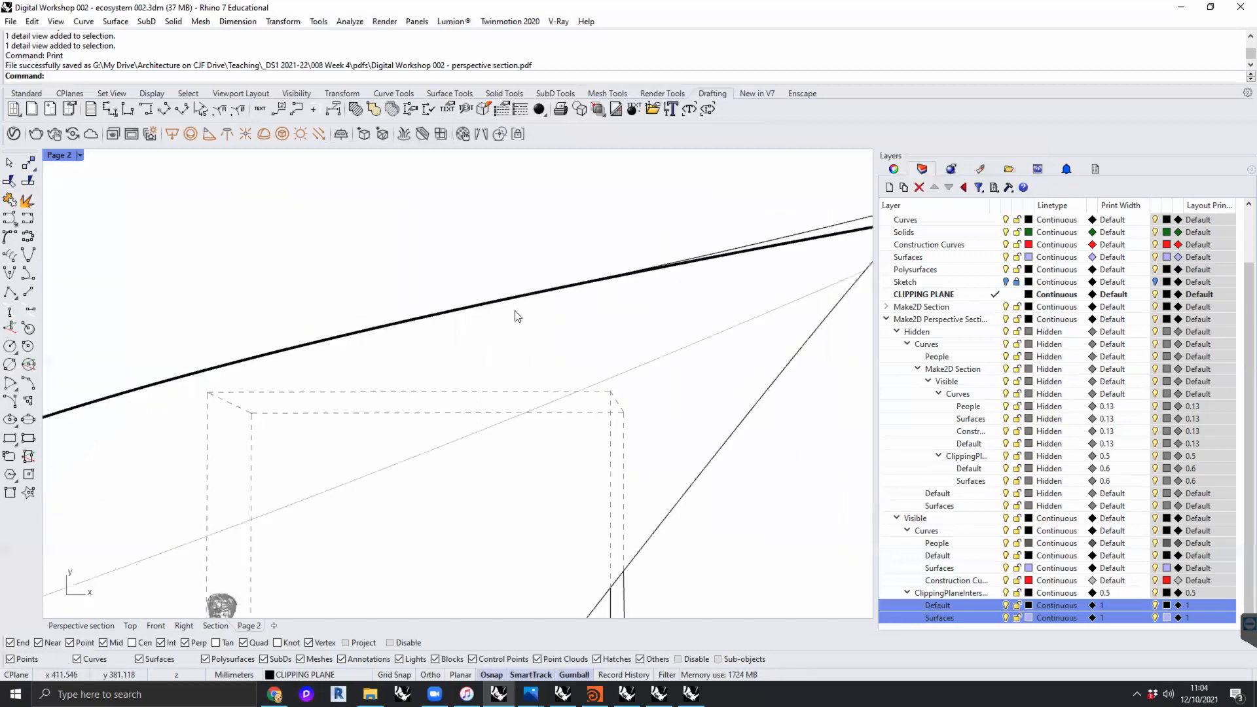
{"action": "scroll", "coordinate": [510, 324], "scroll_direction": "down", "scroll_amount": 6}
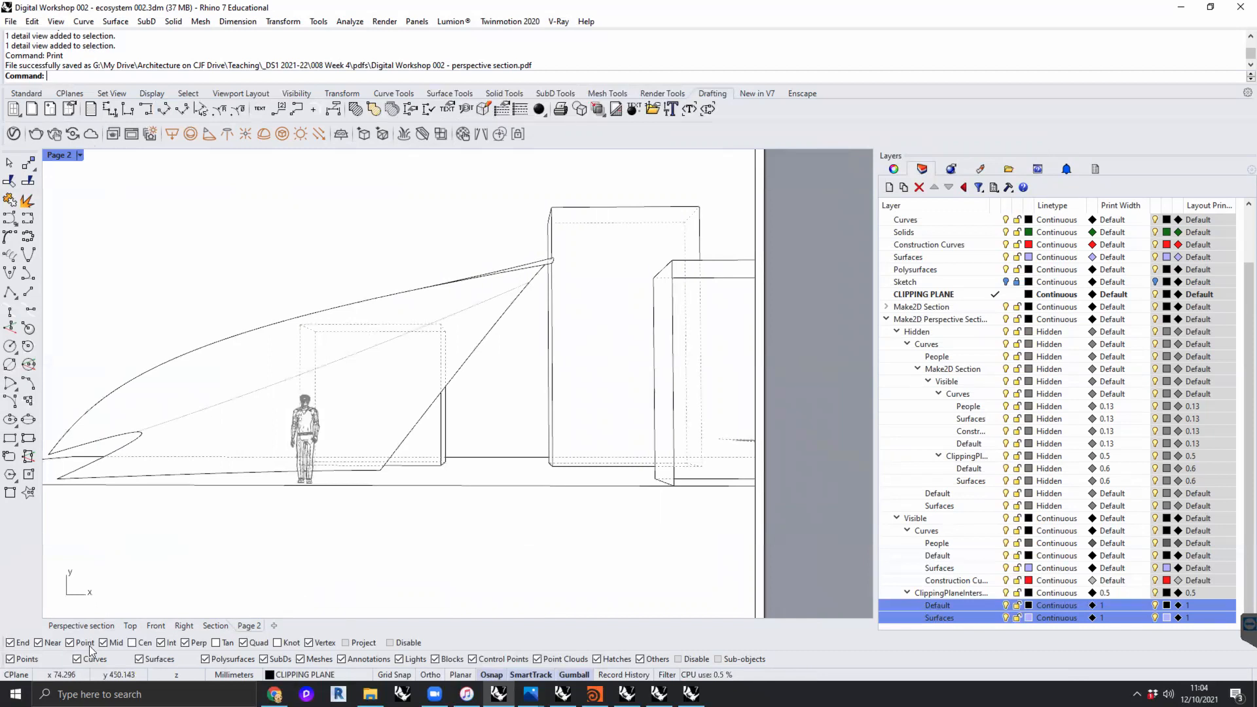
{"action": "left_click", "coordinate": [105, 626]}
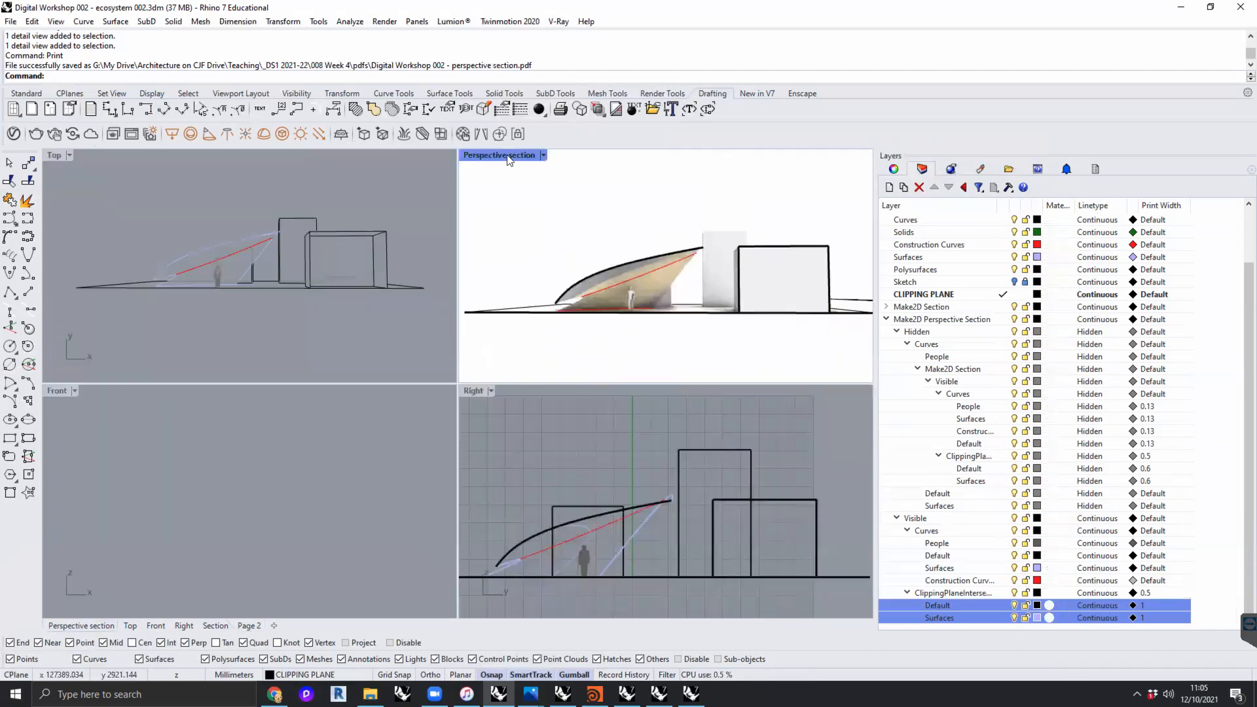
{"action": "double_click", "coordinate": [509, 156]}
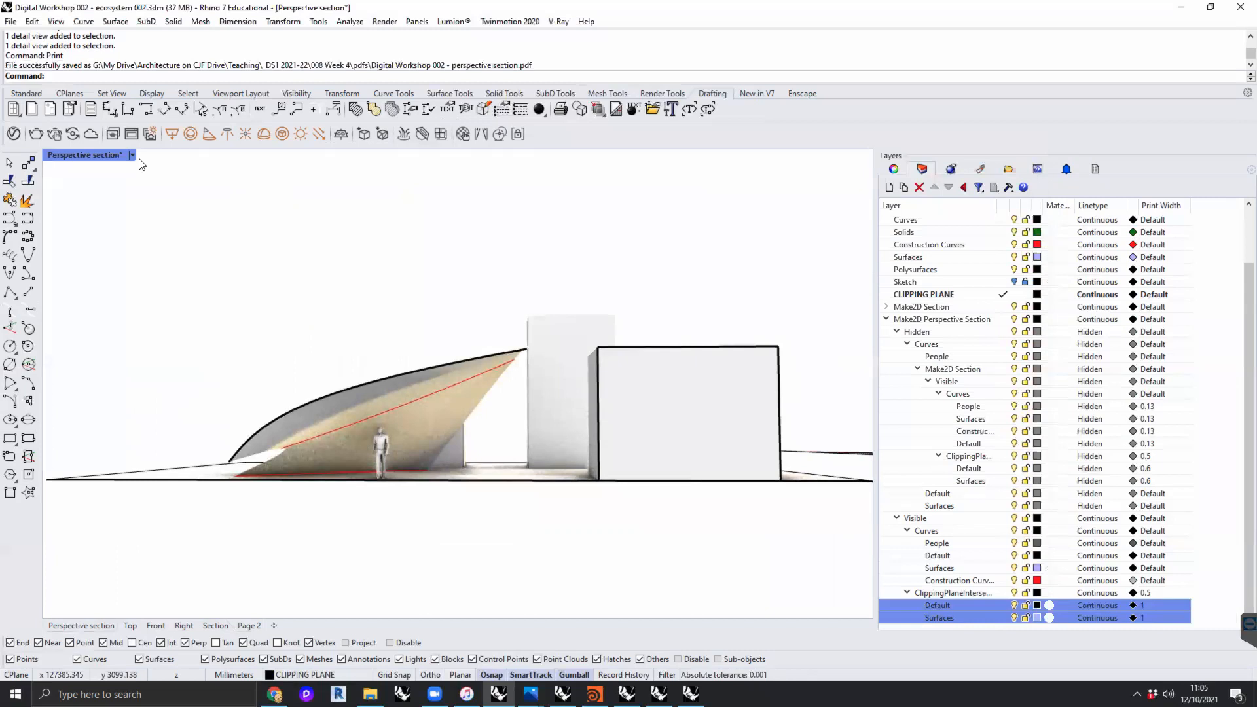
- Orbit the model away from the section and restore the saved Perspective section named view
{"action": "right_click_drag", "start_coordinate": [322, 253], "coordinate": [68, 133]}
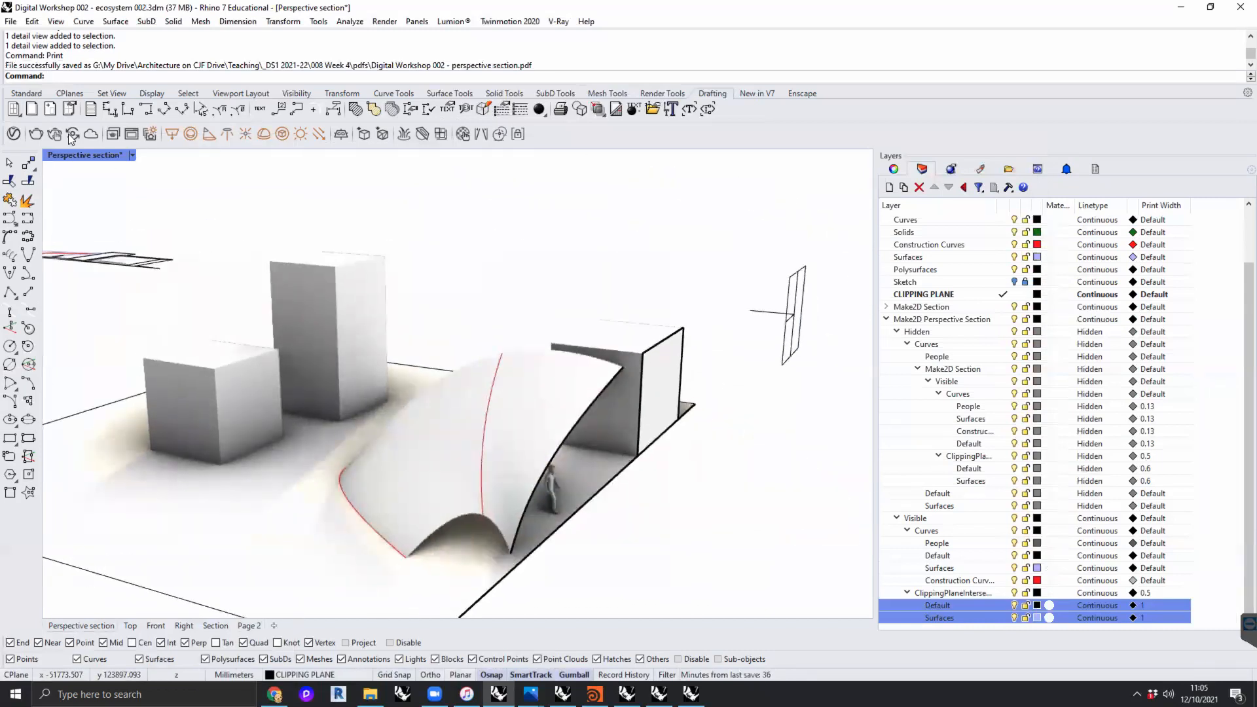
{"action": "left_click", "coordinate": [132, 156]}
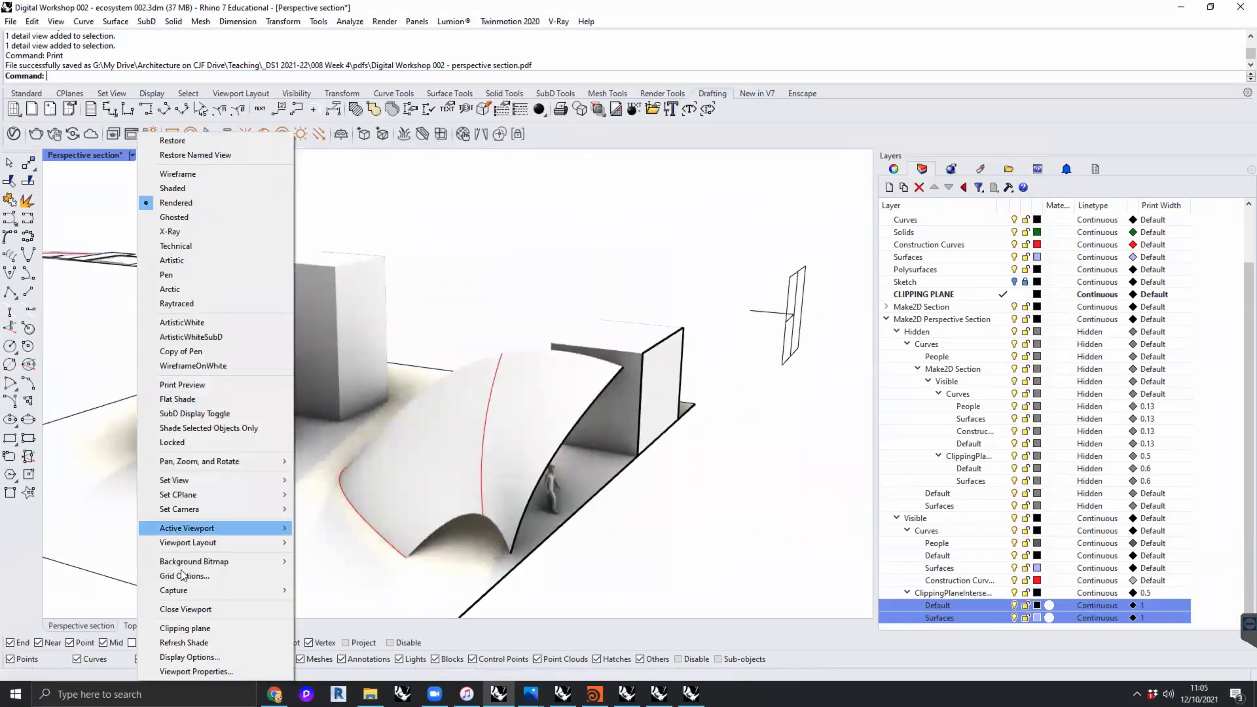
{"action": "mouse_move", "coordinate": [192, 480]}
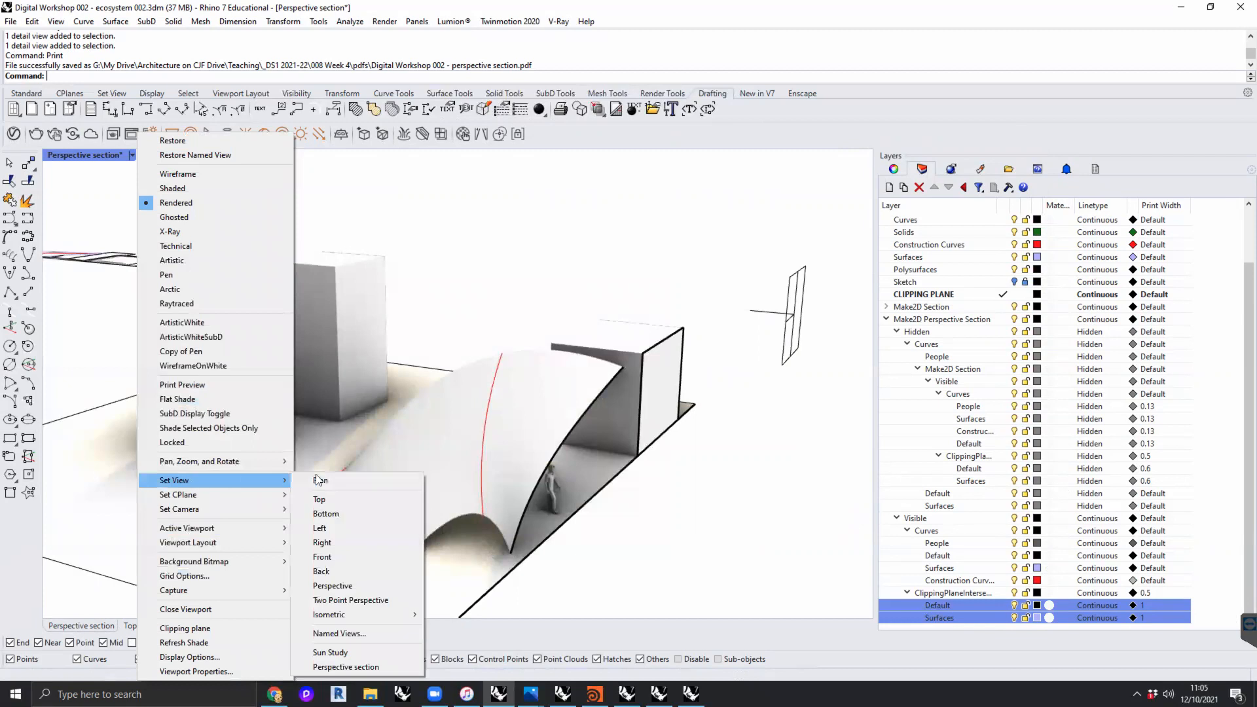
{"action": "left_click", "coordinate": [342, 632]}
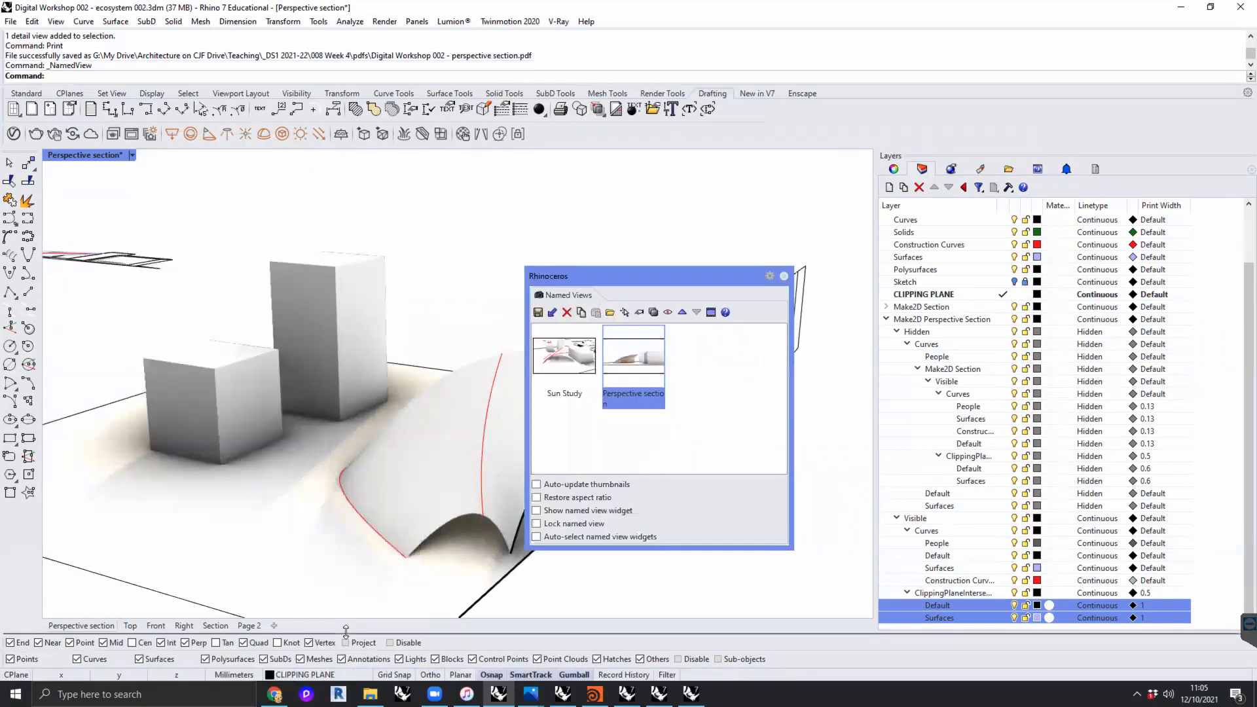
{"action": "double_click", "coordinate": [631, 359]}
{"action": "left_click", "coordinate": [784, 276]}
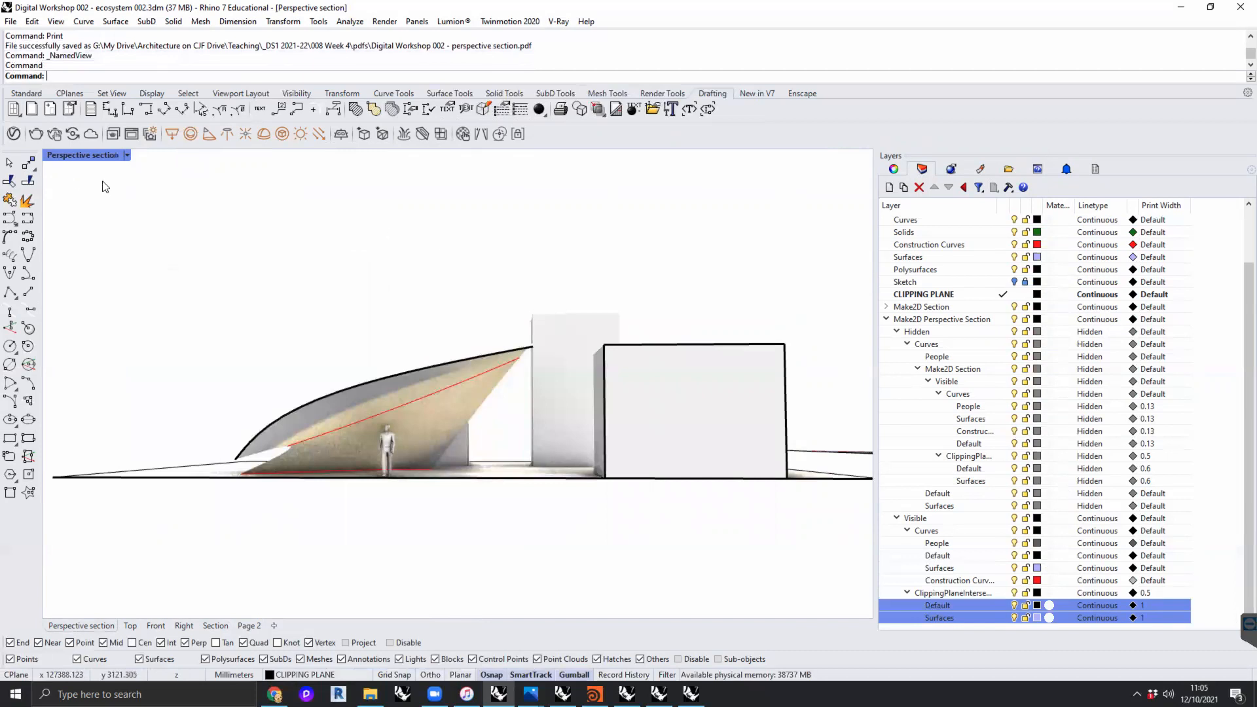
- Set the sun's time of day to about 11:55 for the rendered perspective section
{"action": "type", "text": "sun"}
{"action": "key", "text": "Return"}
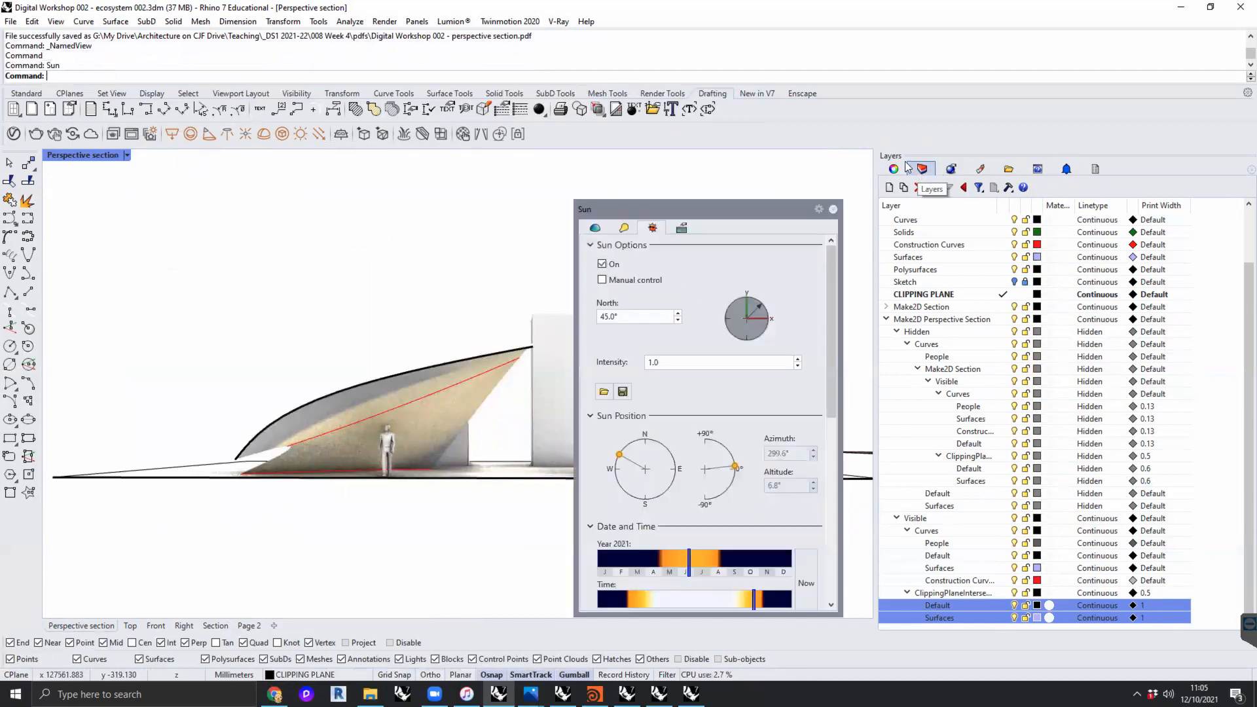
{"action": "scroll", "coordinate": [791, 432], "scroll_direction": "down", "scroll_amount": 3}
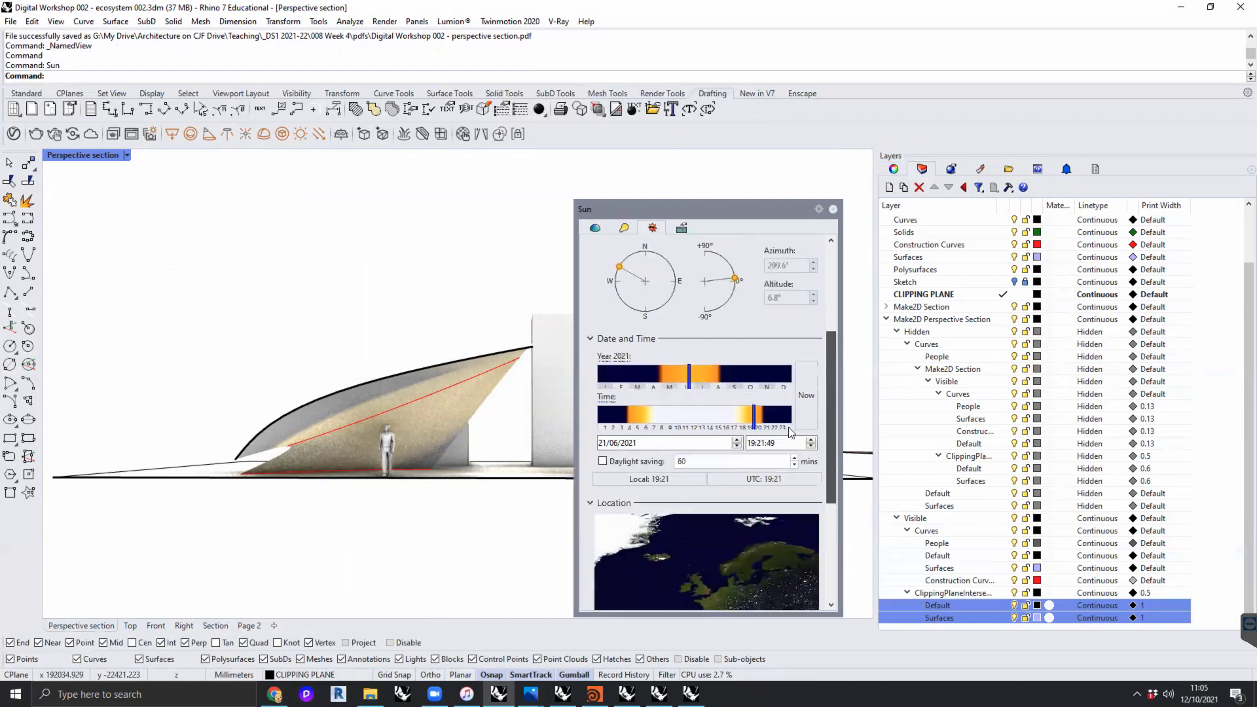
{"action": "left_click_drag", "start_coordinate": [752, 412], "coordinate": [693, 412]}
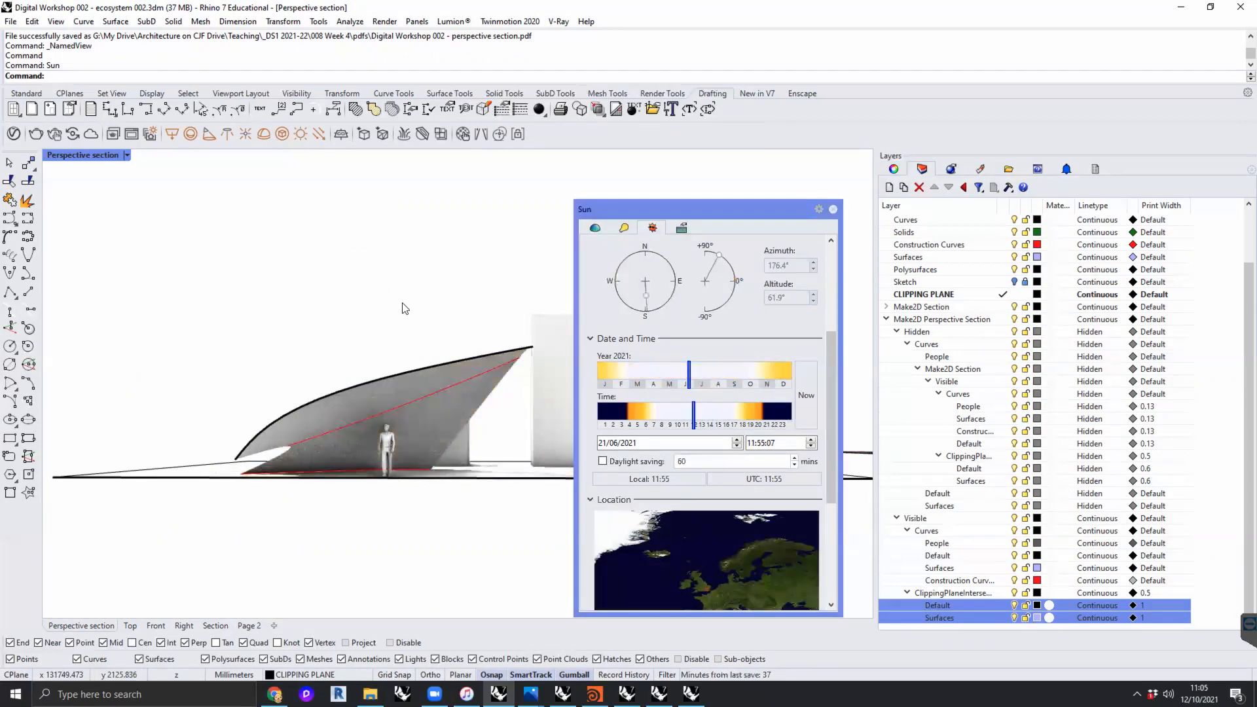
{"action": "left_click", "coordinate": [833, 210]}
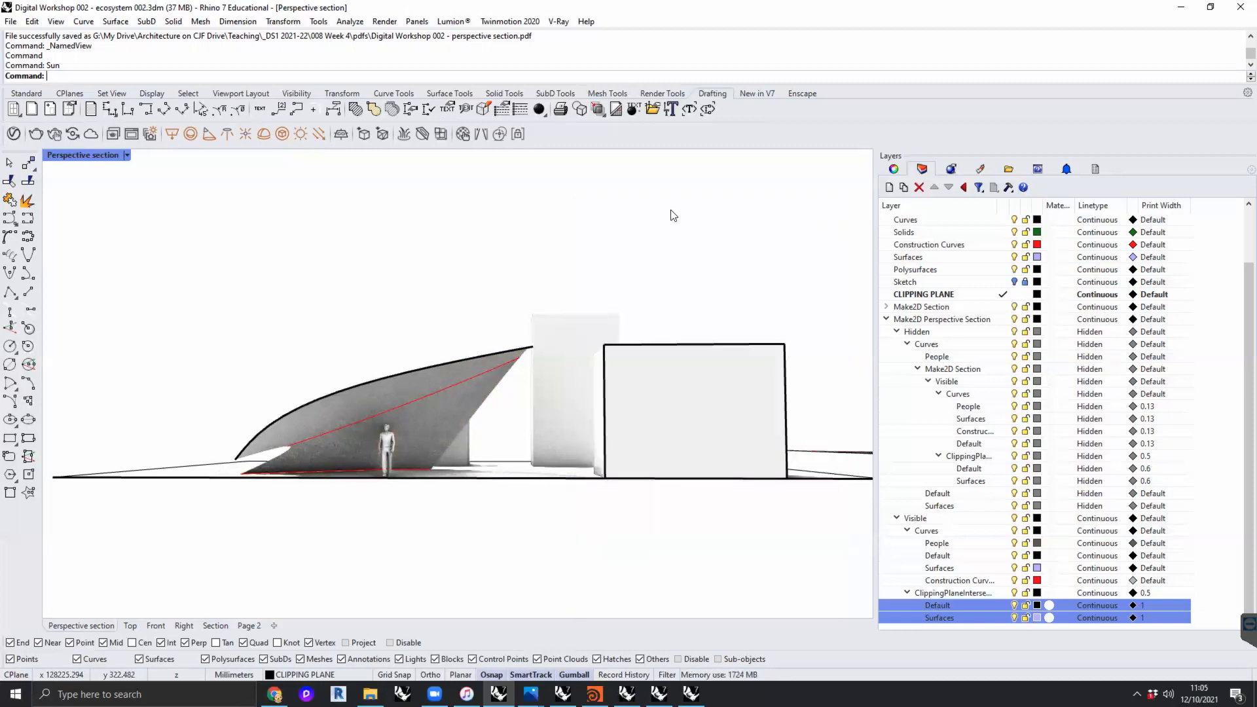
- Start capturing the perspective section view to an image file and browse to the 008 Week 4 pdfs folder
{"action": "type", "text": "-View"}
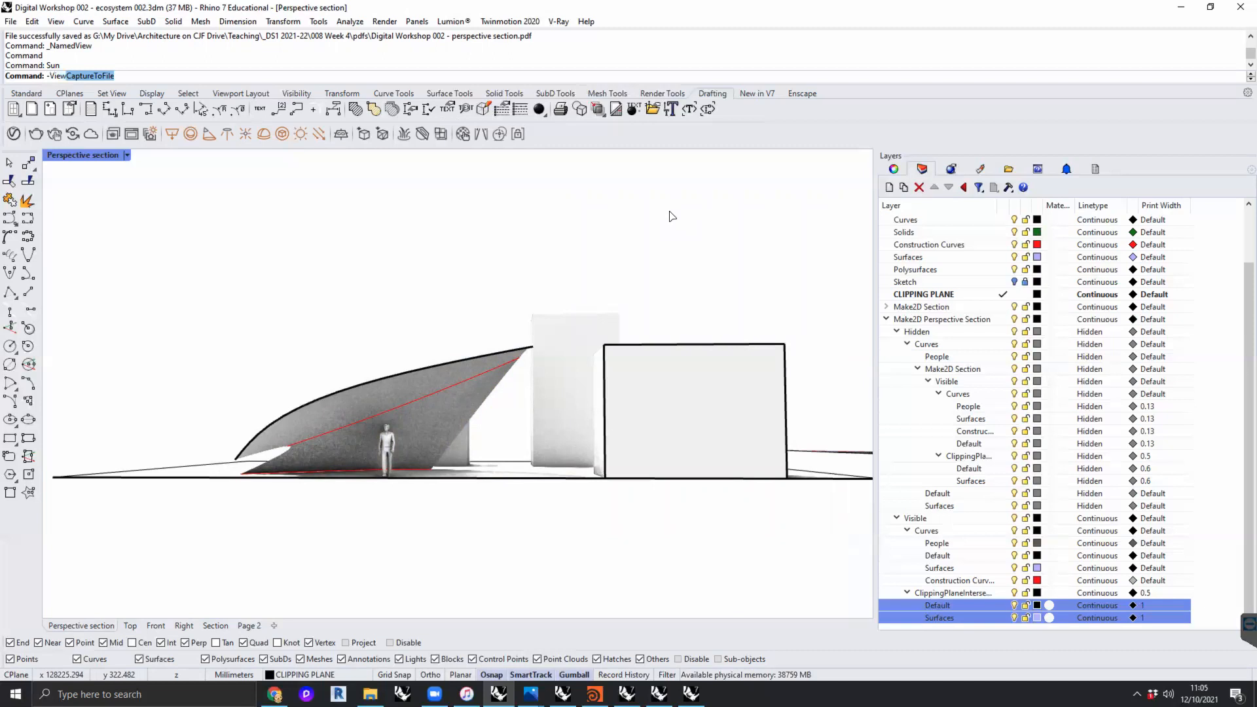
{"action": "key", "text": "Return"}
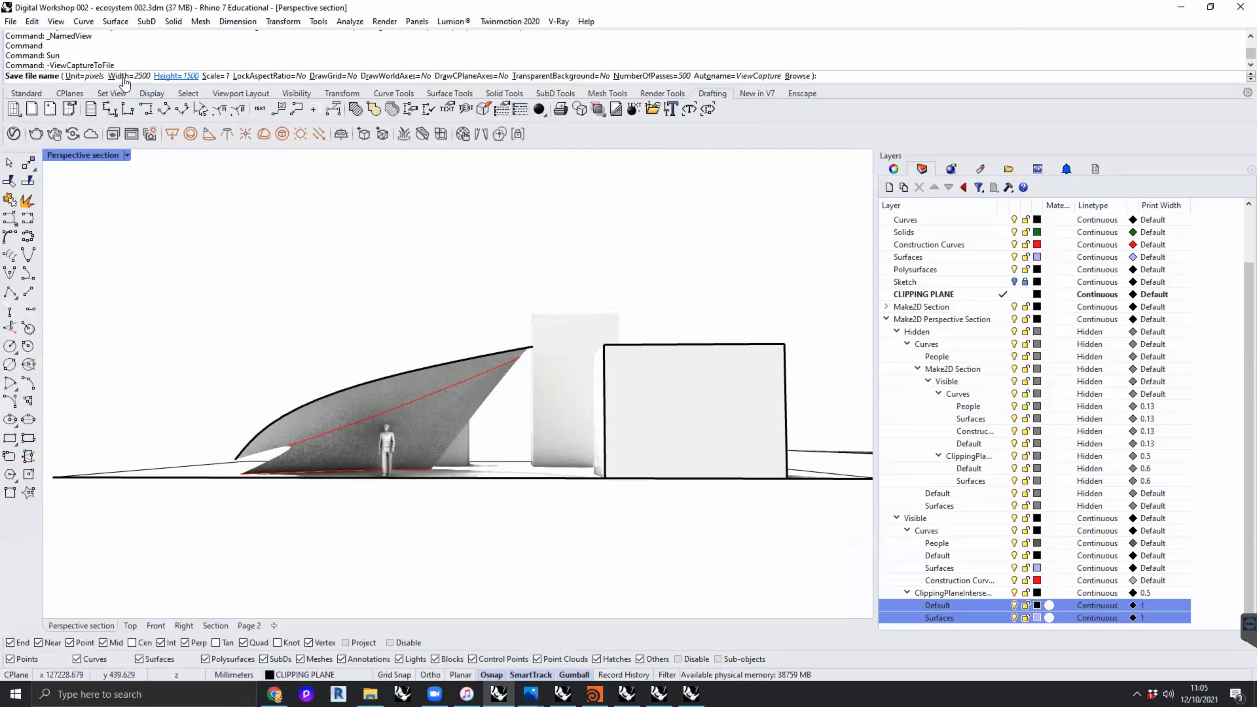
{"action": "left_click", "coordinate": [802, 77]}
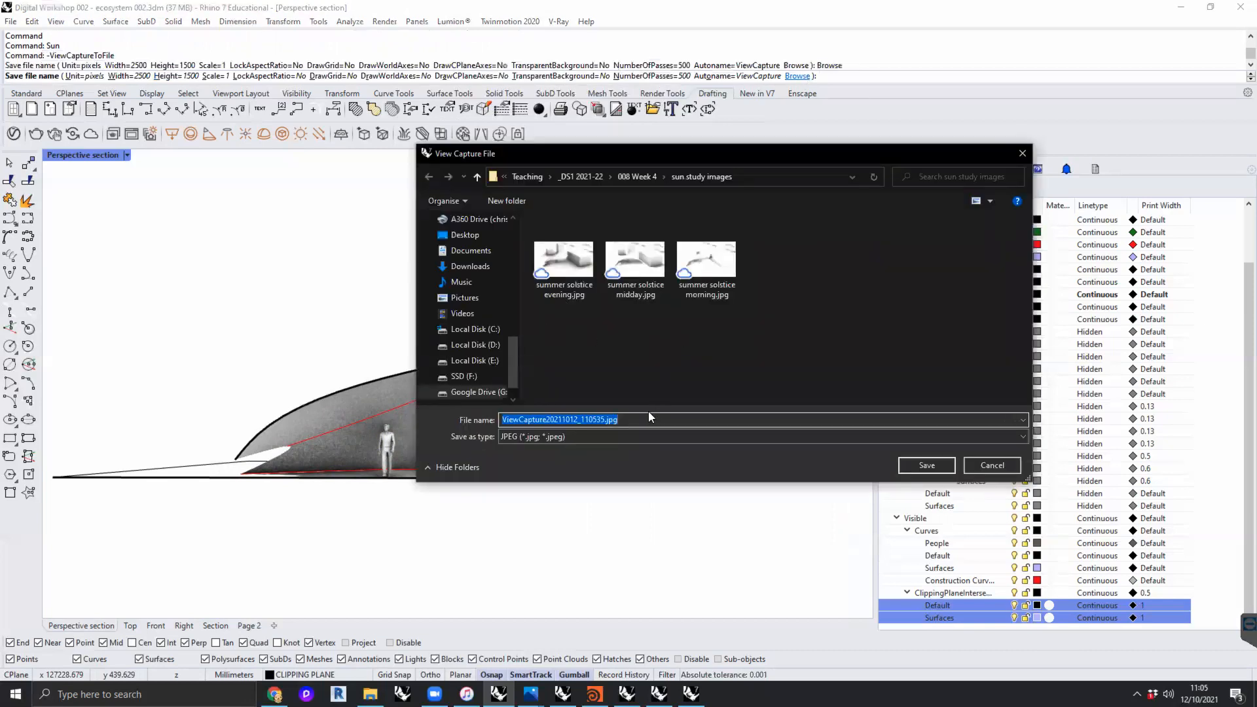
{"action": "left_click", "coordinate": [644, 176]}
{"action": "double_click", "coordinate": [566, 242]}
- Name the view capture perspective section shading and save it as a JPEG
{"action": "left_click", "coordinate": [601, 420]}
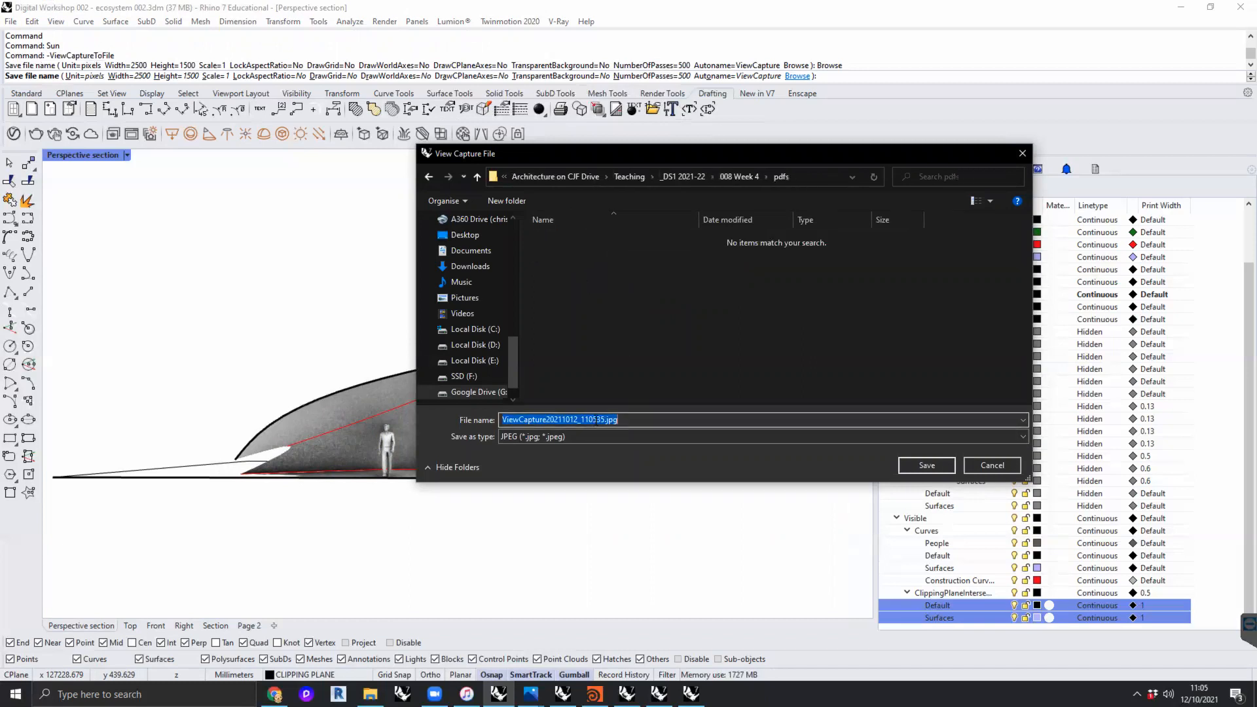
{"action": "double_click", "coordinate": [602, 419]}
{"action": "type", "text": "perspecitve"}
{"action": "key", "text": "BackSpace"}
{"action": "key", "text": "BackSpace"}
{"action": "key", "text": "BackSpace"}
{"action": "key", "text": "BackSpace"}
{"action": "type", "text": "tive section shgad"}
{"action": "key", "text": "BackSpace"}
{"action": "key", "text": "BackSpace"}
{"action": "key", "text": "BackSpace"}
{"action": "type", "text": "ading"}
{"action": "key", "text": "Return"}
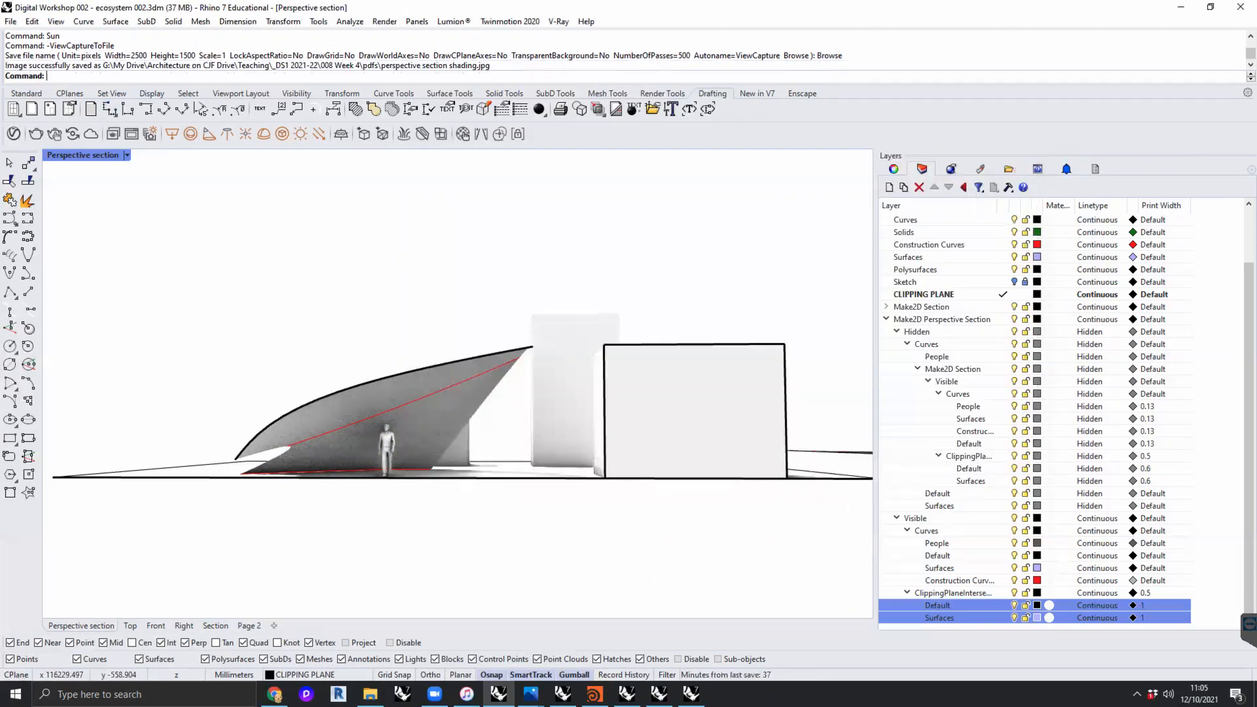
{"action": "left_click", "coordinate": [5, 682]}
{"action": "type", "text": "photos"}
{"action": "key", "text": "Return"}
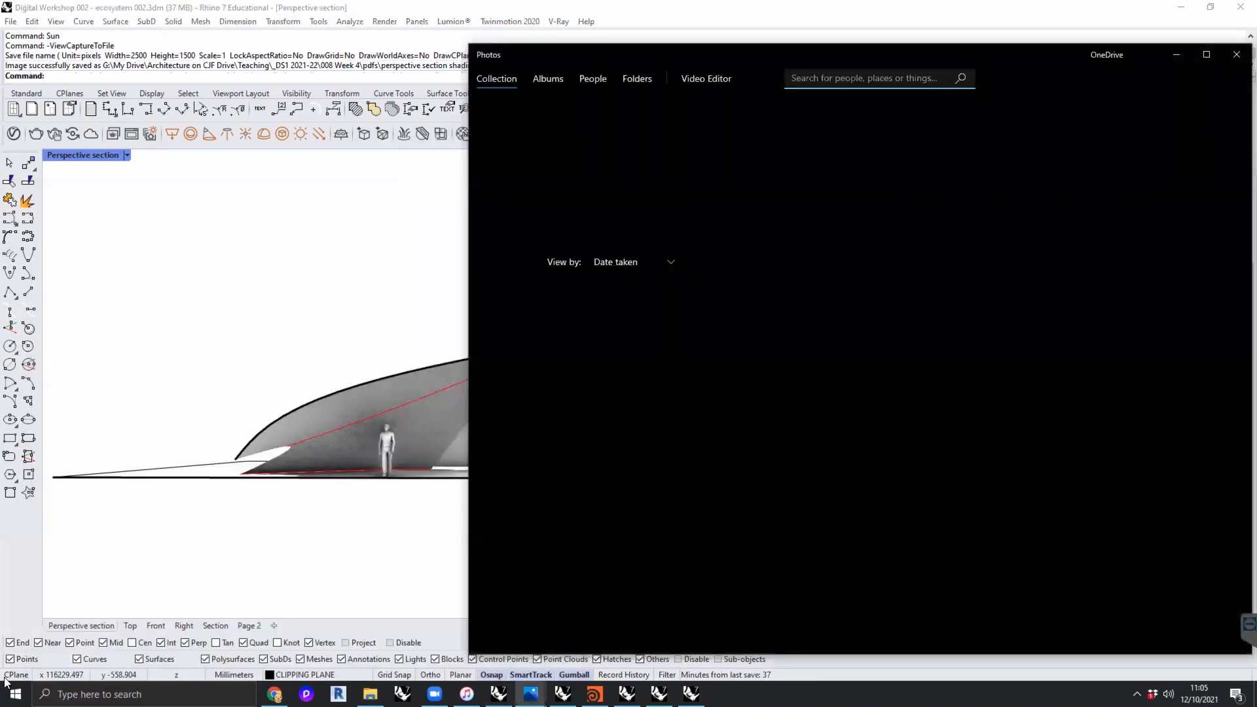
{"action": "left_click", "coordinate": [1237, 54]}
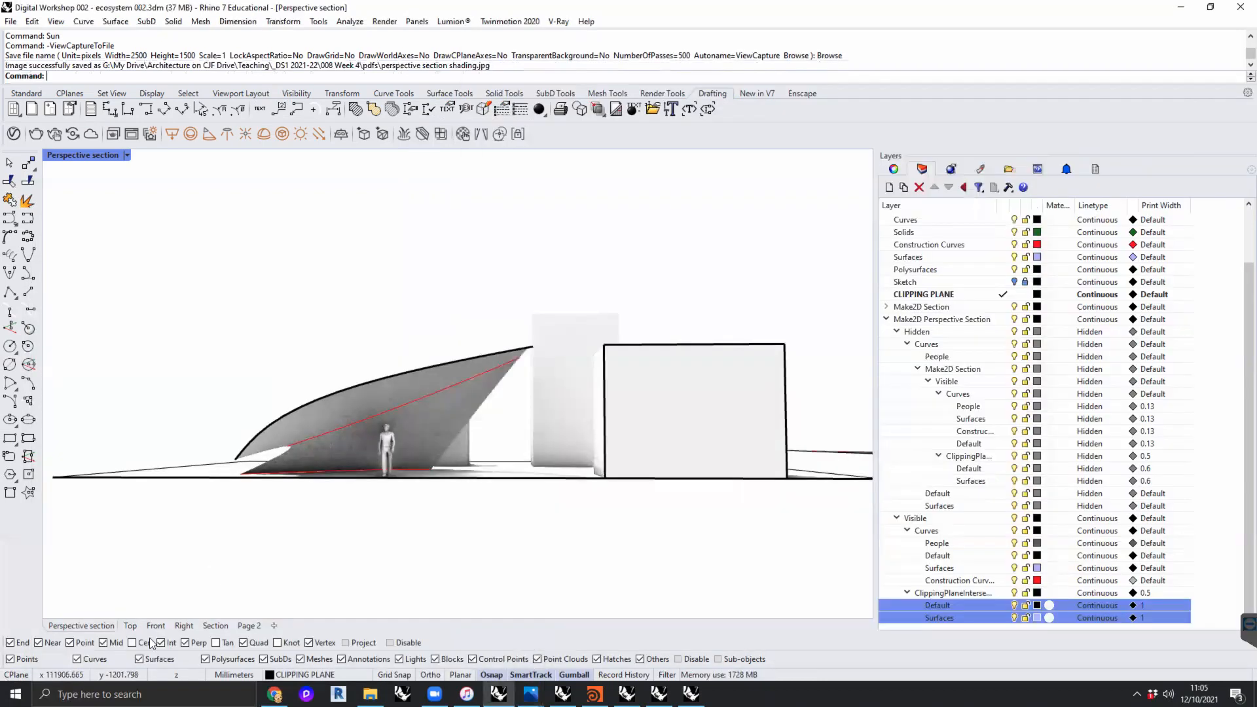
- Launch Photoshop and dismiss the 3Dconnexion keyboard shortcut notice
{"action": "key", "text": "super"}
{"action": "type", "text": "photo"}
{"action": "left_click", "coordinate": [116, 394]}
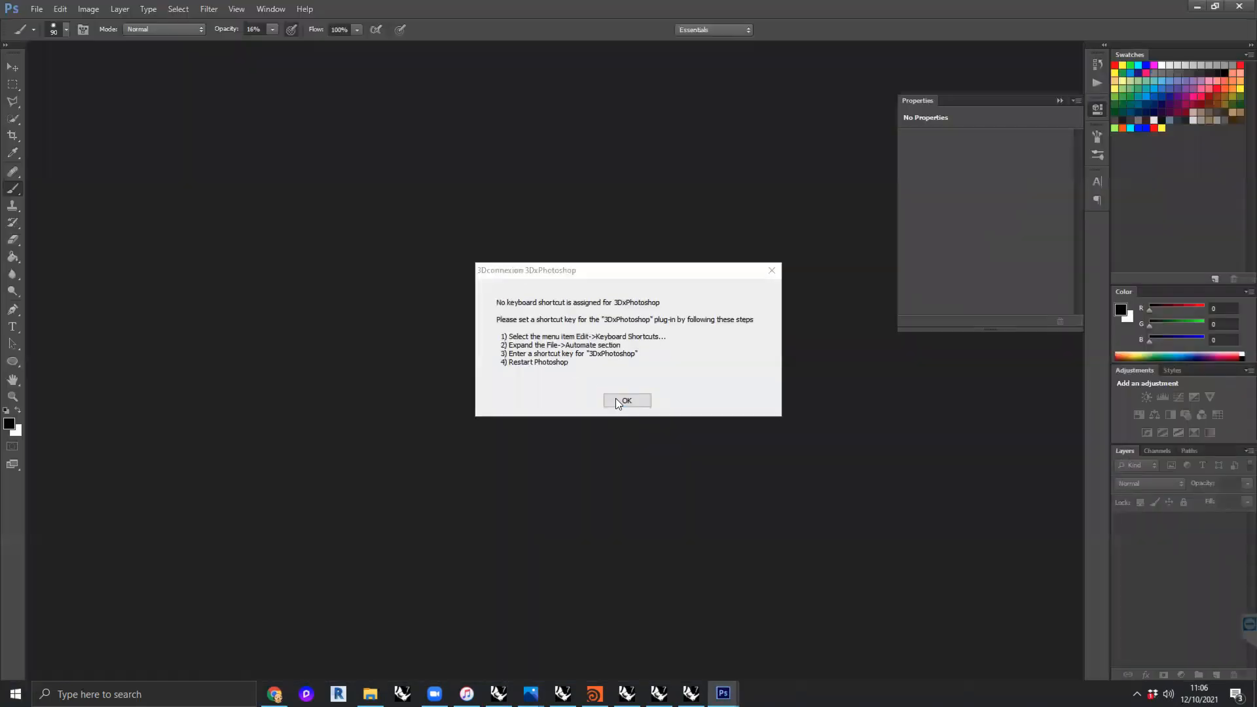
{"action": "left_click", "coordinate": [616, 400]}
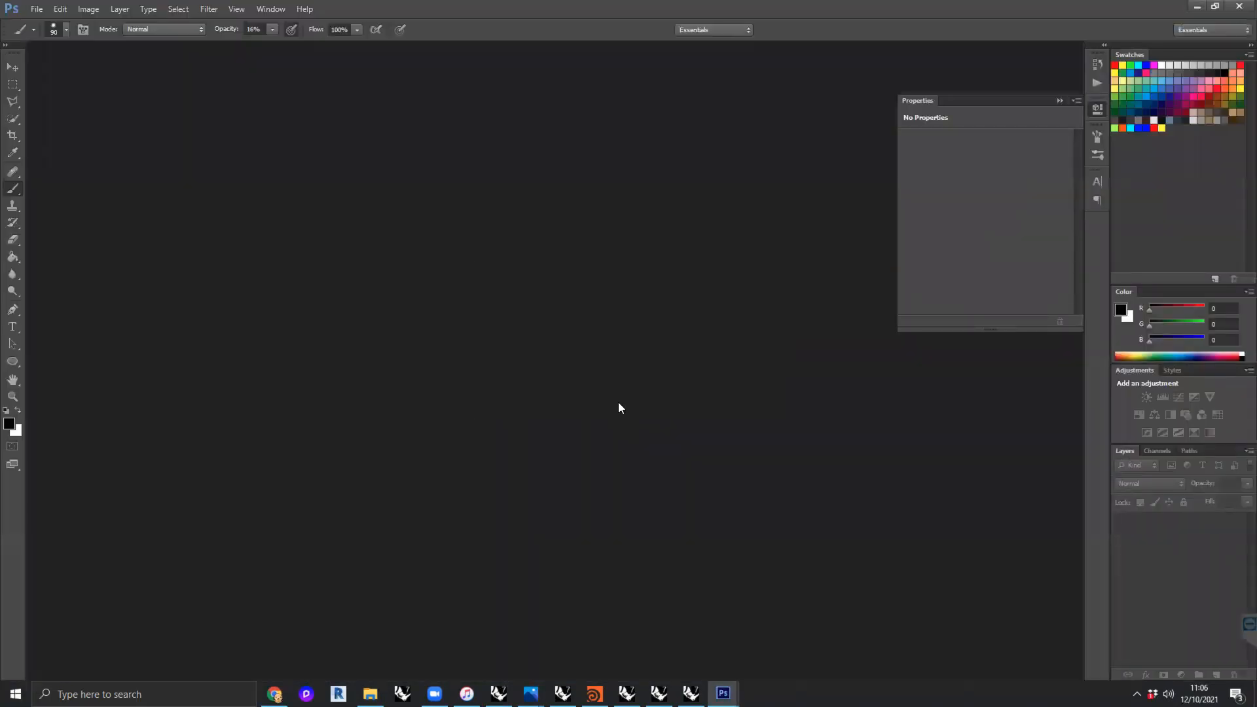
- Open perspective section shading.jpg from the 008 Week 4 pdfs folder in Photoshop
{"action": "left_click", "coordinate": [35, 8]}
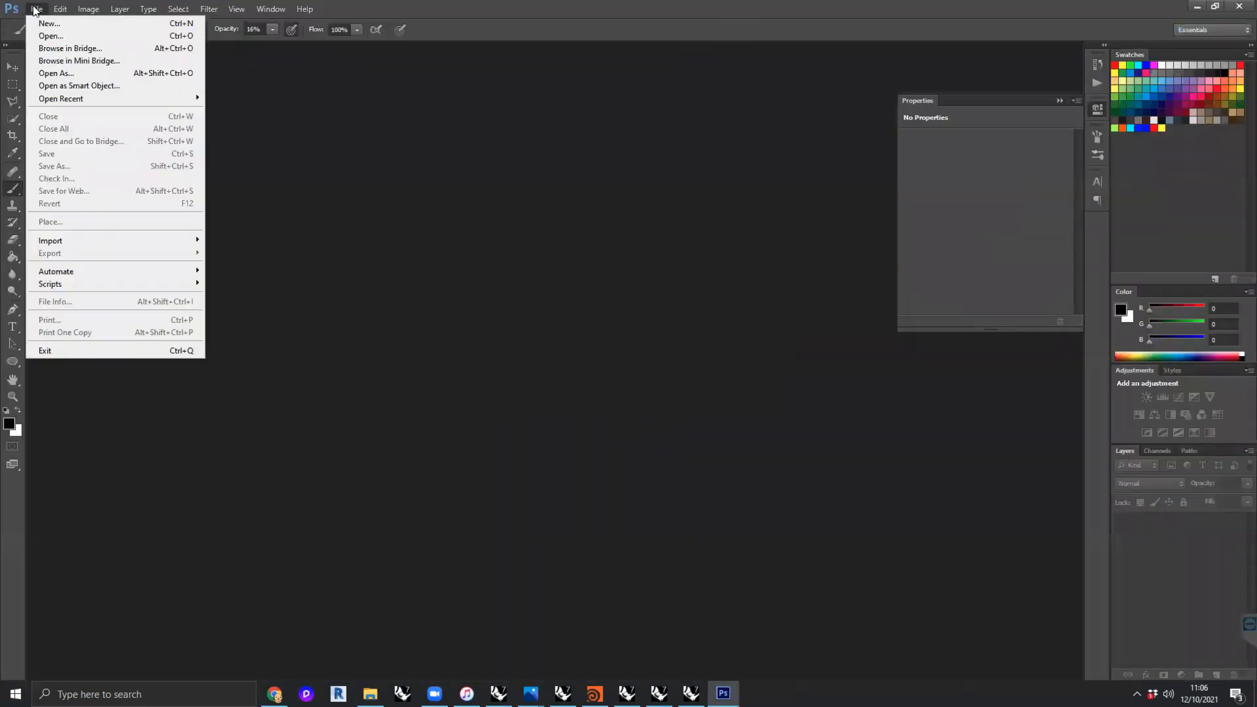
{"action": "left_click", "coordinate": [501, 372]}
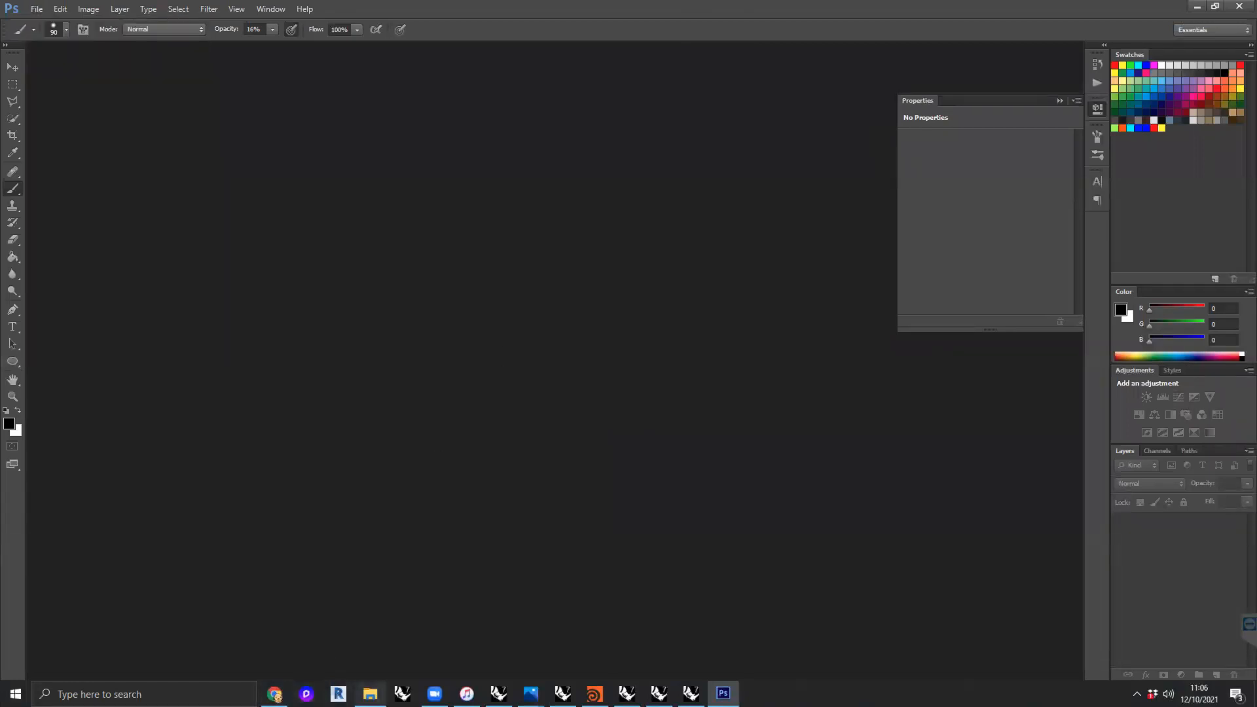
{"action": "left_click", "coordinate": [370, 694]}
{"action": "left_click", "coordinate": [919, 177]}
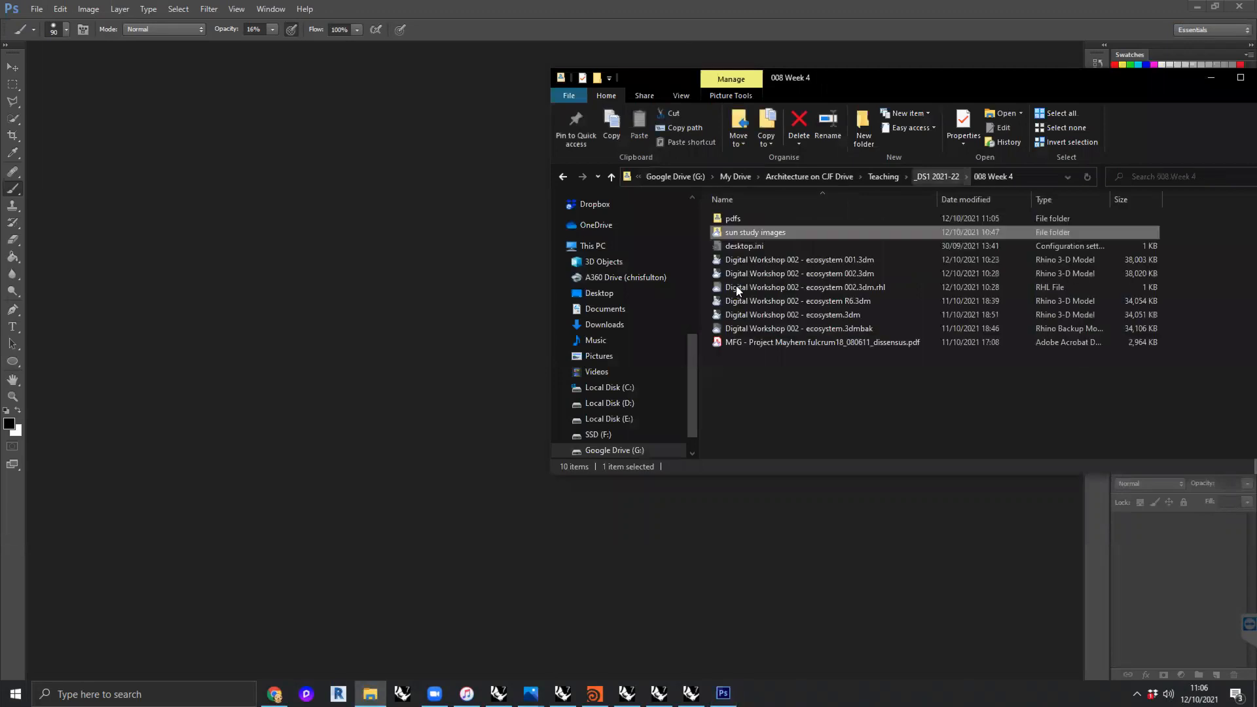
{"action": "left_click", "coordinate": [743, 219]}
{"action": "double_click", "coordinate": [743, 219]}
{"action": "left_click_drag", "start_coordinate": [784, 243], "coordinate": [446, 296]}
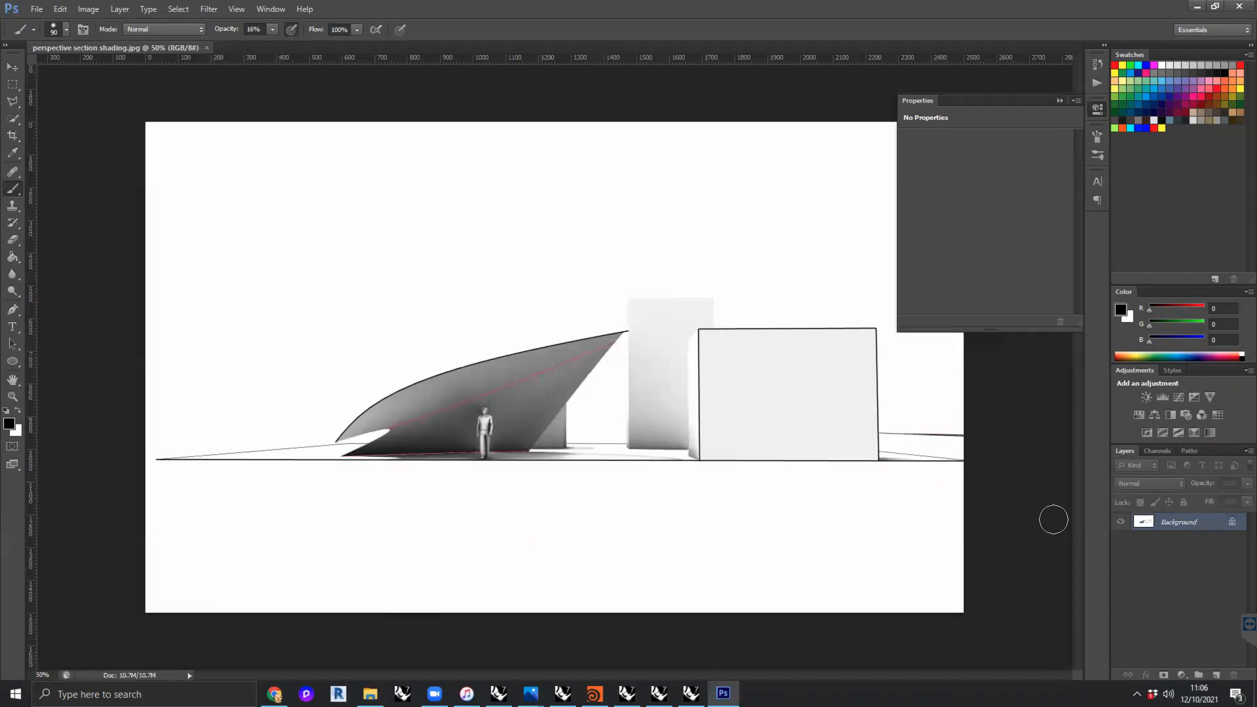
- Undo an empty new layer and add a Black & White adjustment layer above the Background
{"action": "left_click", "coordinate": [1216, 675]}
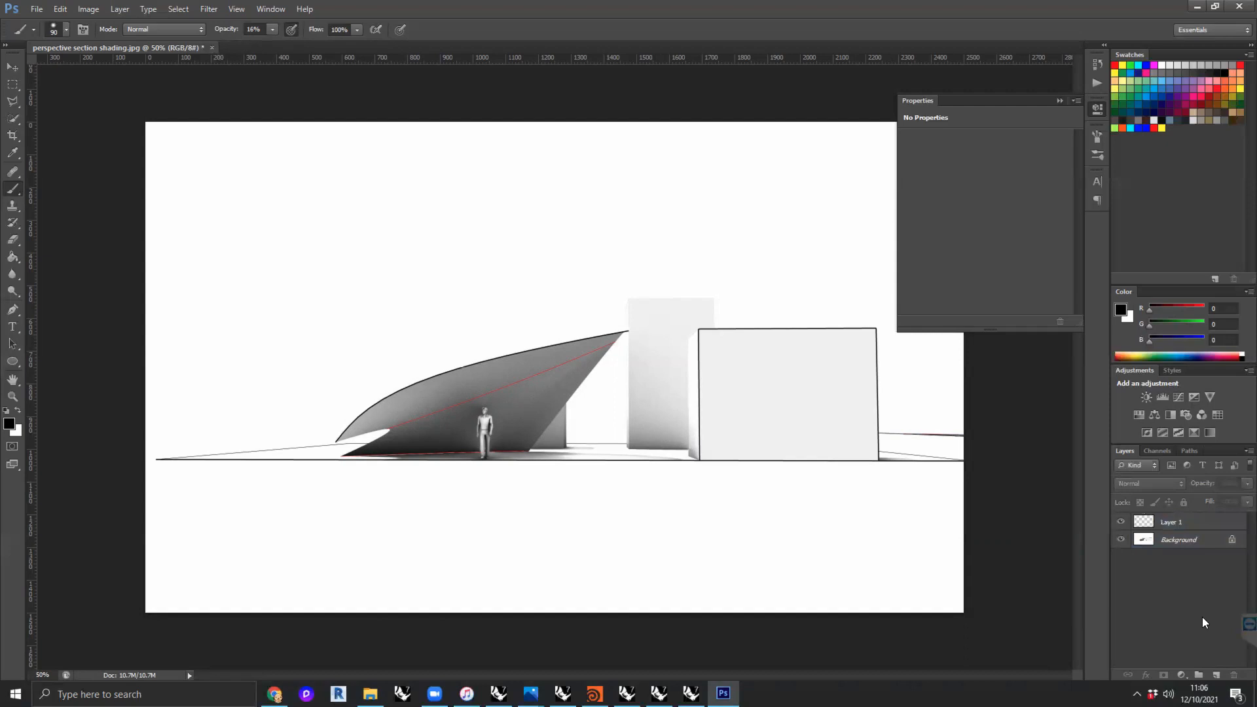
{"action": "key", "text": "ctrl+z"}
{"action": "left_click", "coordinate": [1183, 675]}
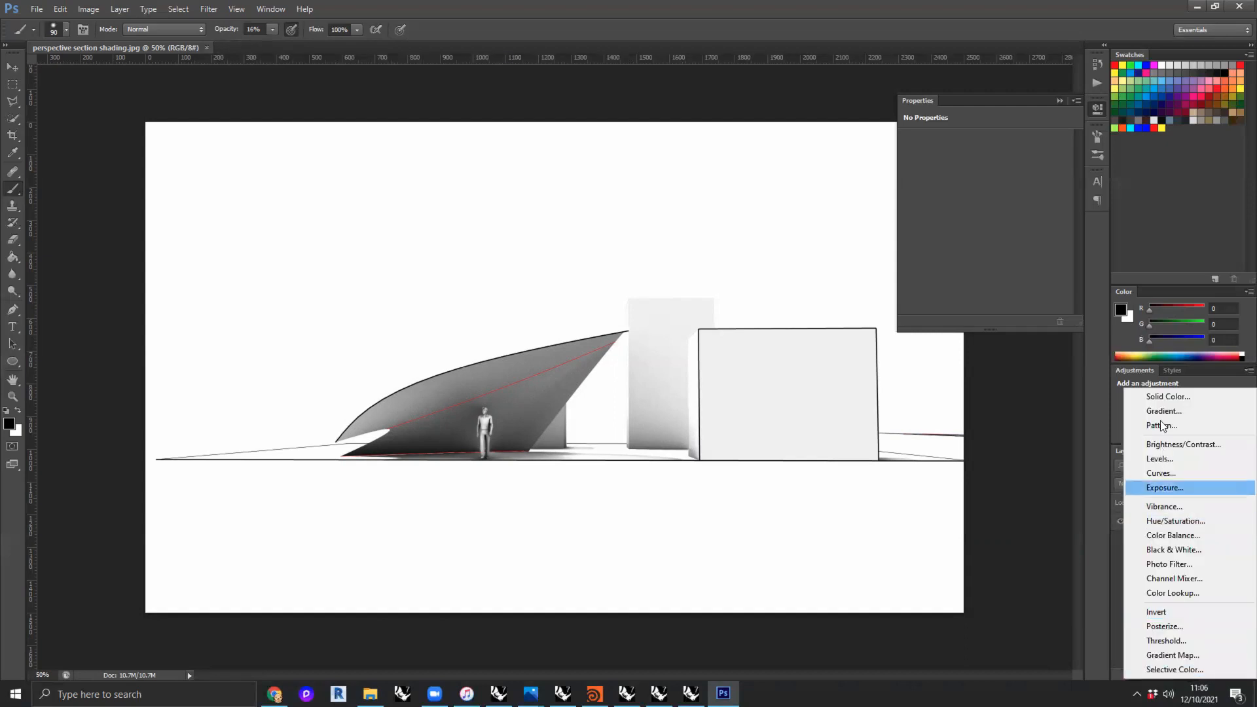
{"action": "key", "text": "Escape"}
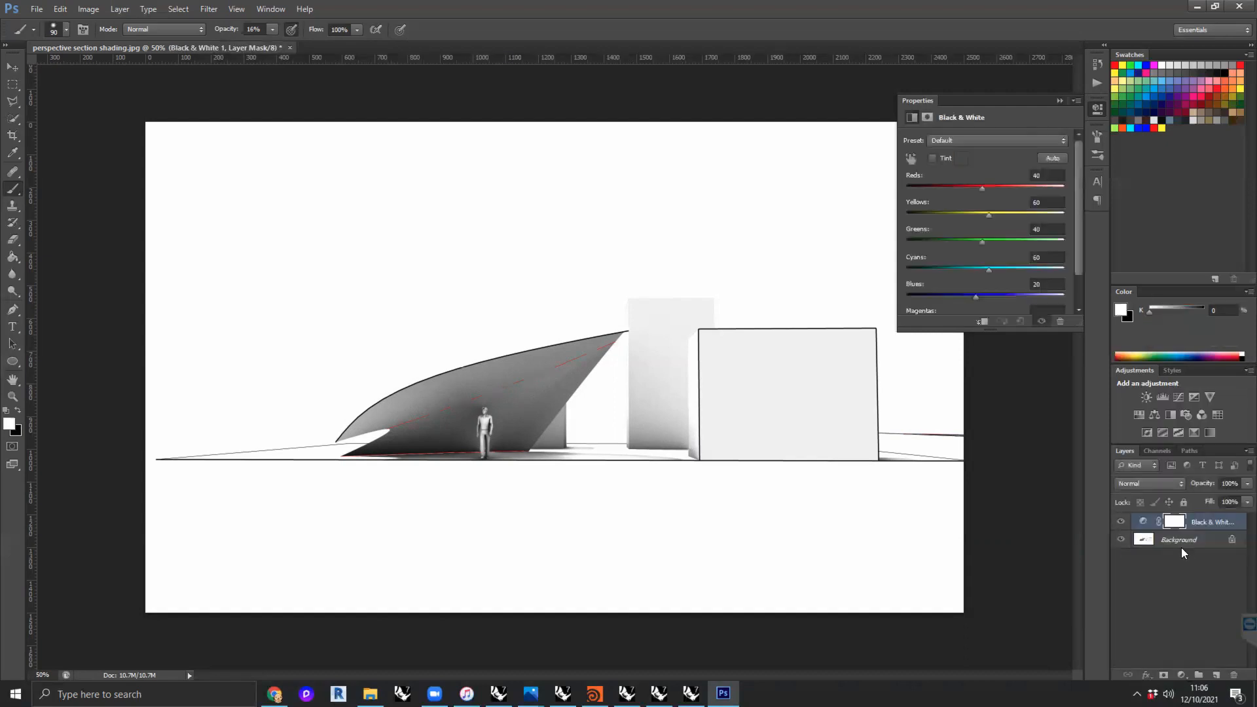
- Duplicate the Background layer, hide the original and set the copy's opacity to about 46%
{"action": "left_click", "coordinate": [1234, 539]}
{"action": "left_click_drag", "start_coordinate": [1189, 550], "coordinate": [1216, 675]}
{"action": "left_click", "coordinate": [1123, 558]}
{"action": "left_click_drag", "start_coordinate": [1229, 502], "coordinate": [1211, 500]}
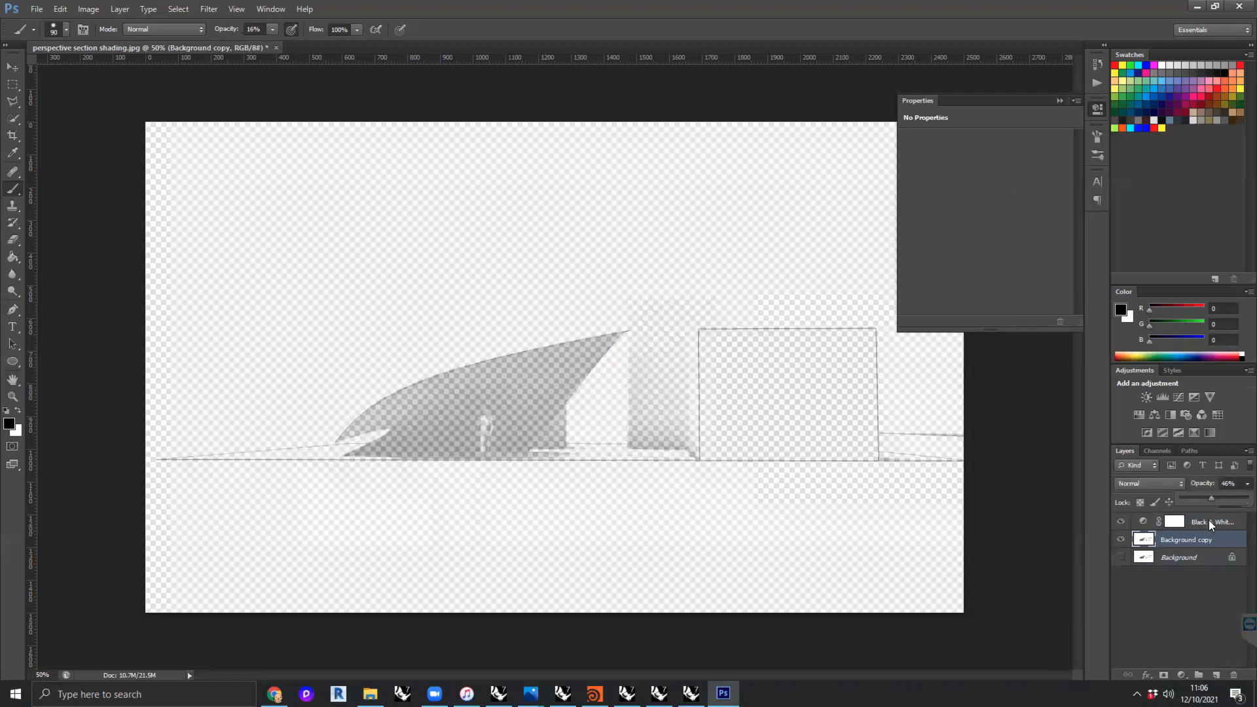
- Add a white (ffffff) Solid Color fill layer and move it beneath the Background copy layer
{"action": "left_click", "coordinate": [1176, 583]}
{"action": "left_click", "coordinate": [1184, 676]}
{"action": "left_click", "coordinate": [1151, 387]}
{"action": "left_click_drag", "start_coordinate": [673, 238], "coordinate": [449, 95]}
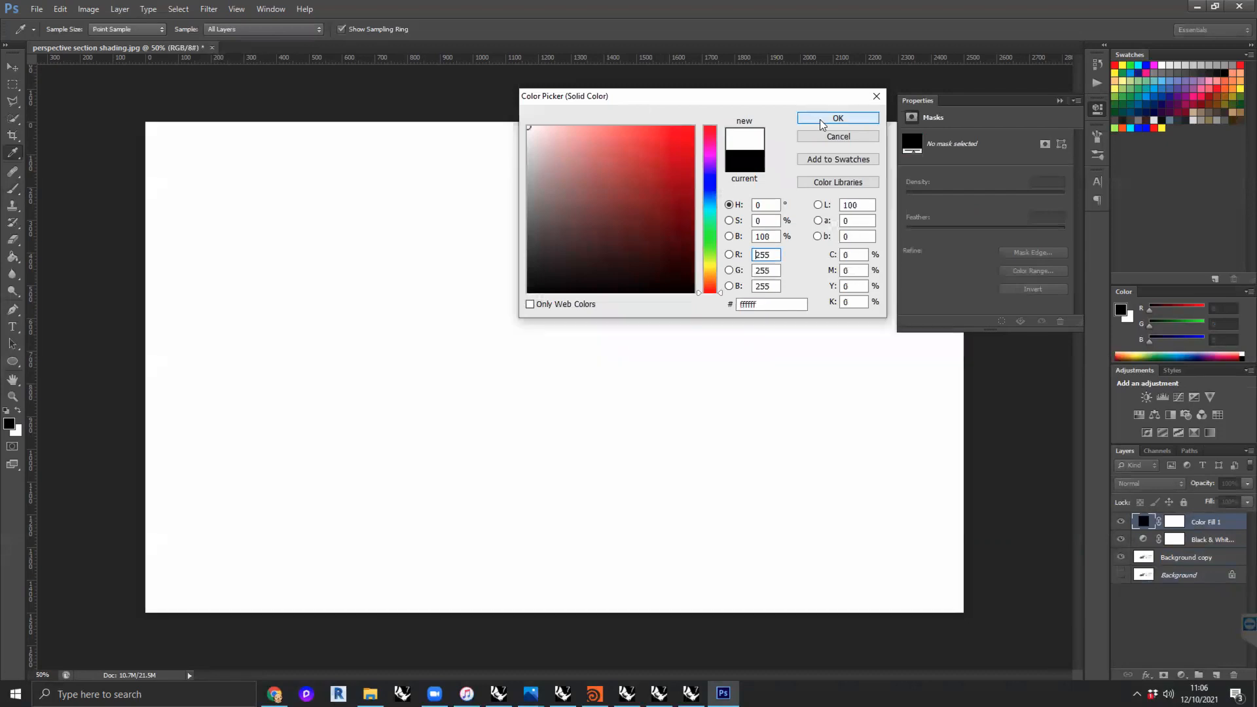
{"action": "left_click", "coordinate": [839, 118]}
{"action": "left_click_drag", "start_coordinate": [1204, 522], "coordinate": [1197, 598]}
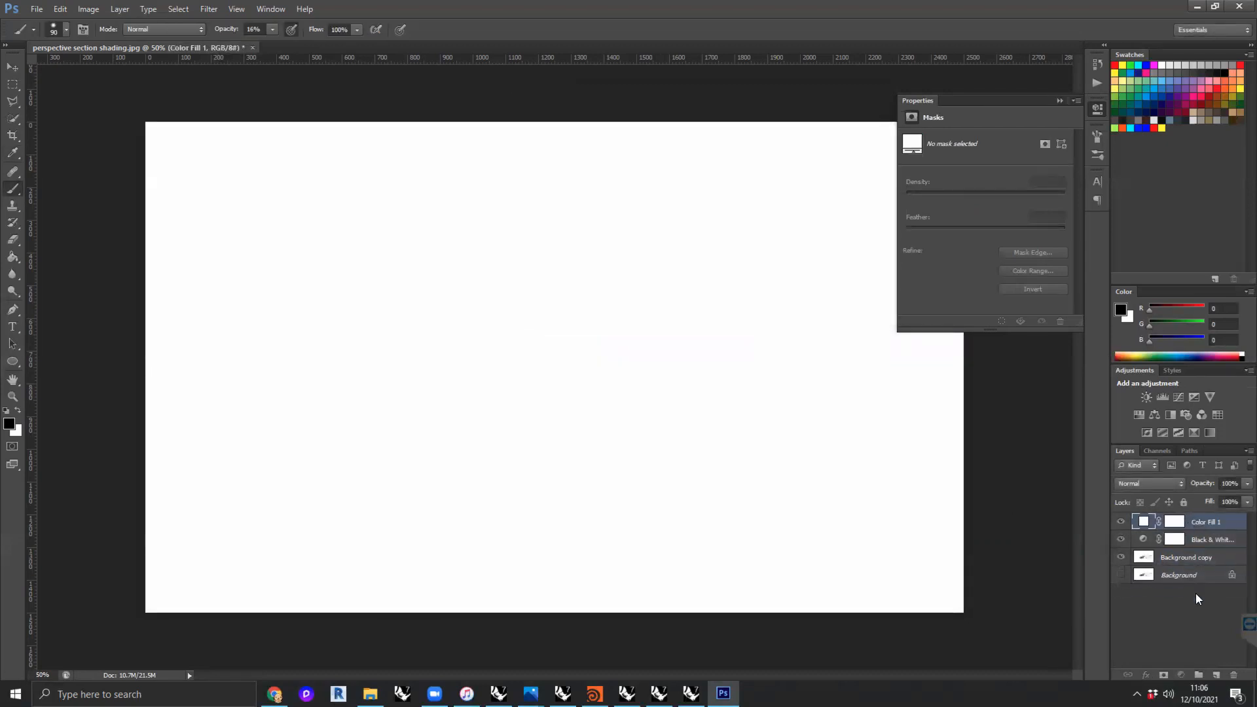
{"action": "left_click_drag", "start_coordinate": [1208, 522], "coordinate": [1200, 566]}
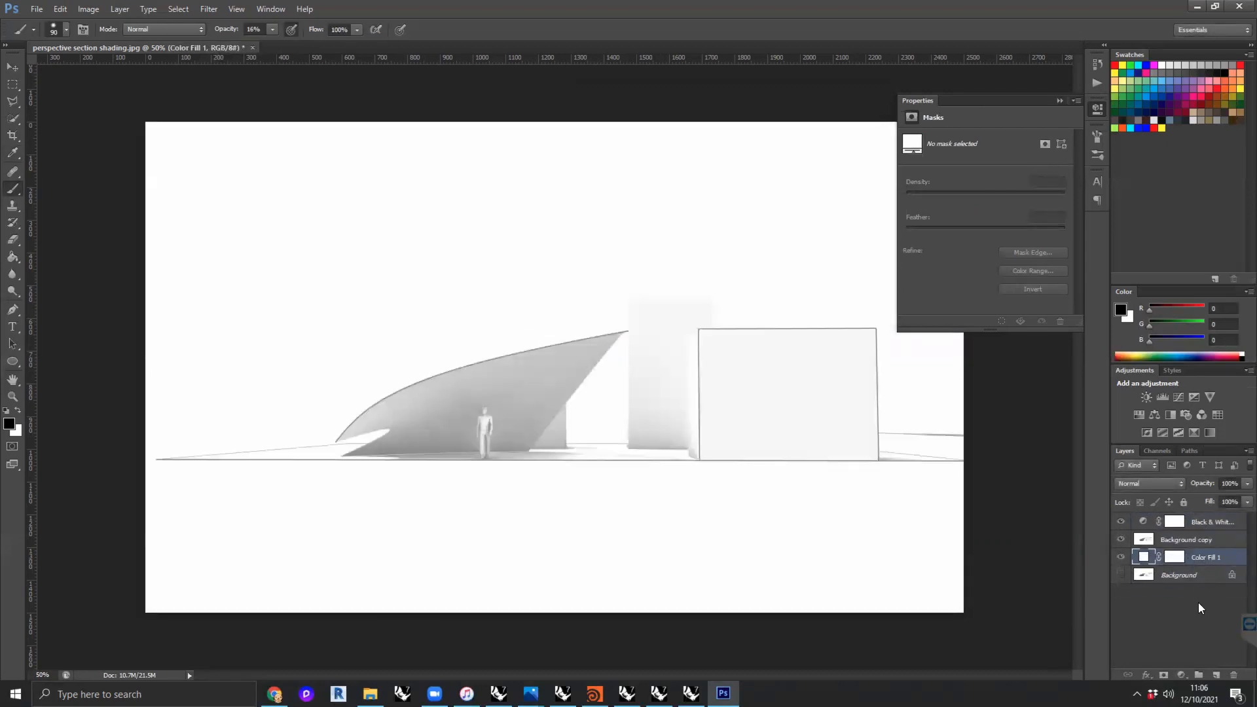
{"action": "left_click", "coordinate": [1121, 522]}
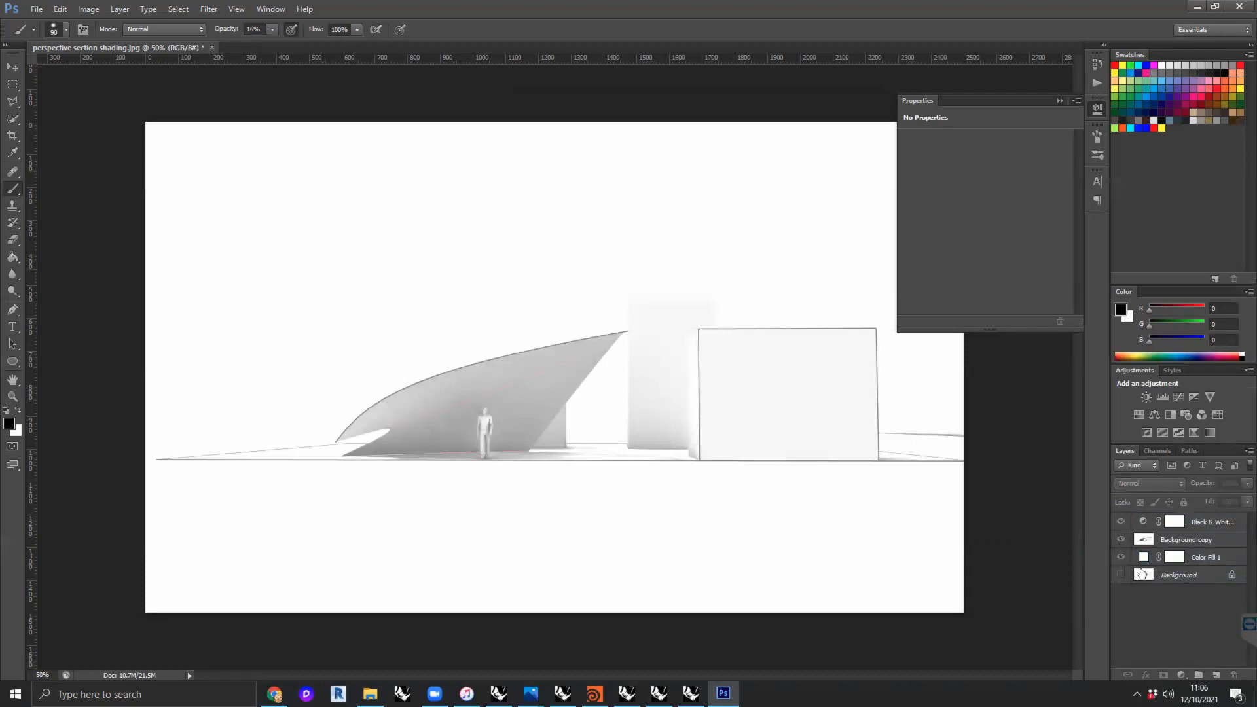
- Place page 1 of the Digital Workshop 002 - perspective section PDF into the image, cropped to its bounding box
{"action": "left_click", "coordinate": [371, 694]}
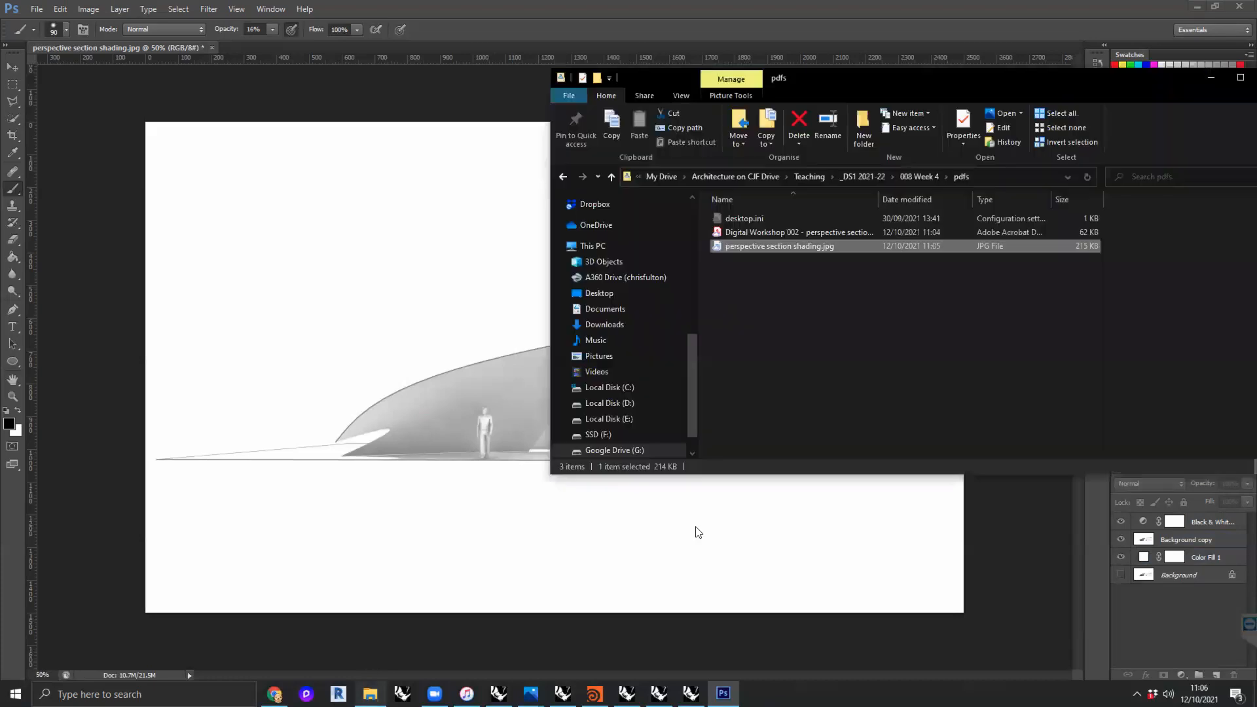
{"action": "left_click_drag", "start_coordinate": [754, 233], "coordinate": [403, 313]}
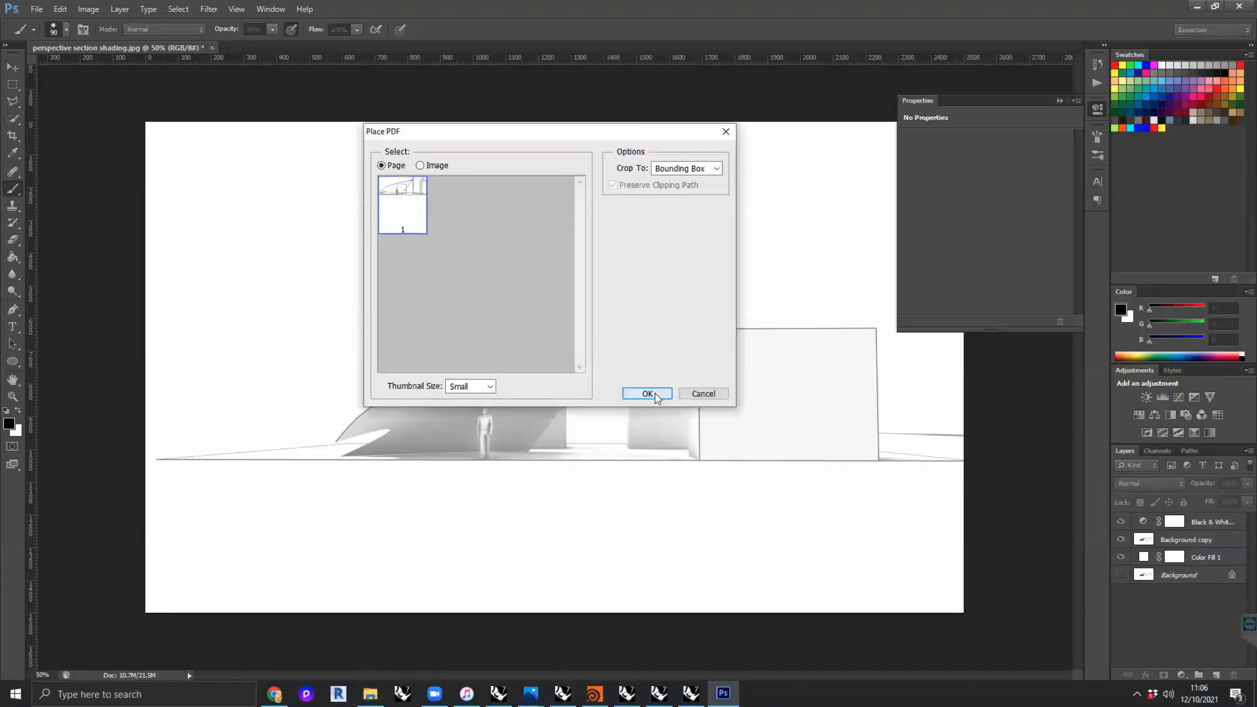
{"action": "left_click", "coordinate": [655, 393]}
- Move and scale the placed line drawing to about 55.4% so it aligns with the shaded render, and commit the placement
{"action": "left_click_drag", "start_coordinate": [456, 349], "coordinate": [582, 347]}
{"action": "left_click_drag", "start_coordinate": [251, 198], "coordinate": [524, 304], "text": "shift"}
{"action": "left_click_drag", "start_coordinate": [744, 408], "coordinate": [546, 381]}
{"action": "left_click_drag", "start_coordinate": [317, 276], "coordinate": [361, 290], "text": "shift"}
{"action": "left_click_drag", "start_coordinate": [589, 377], "coordinate": [581, 376]}
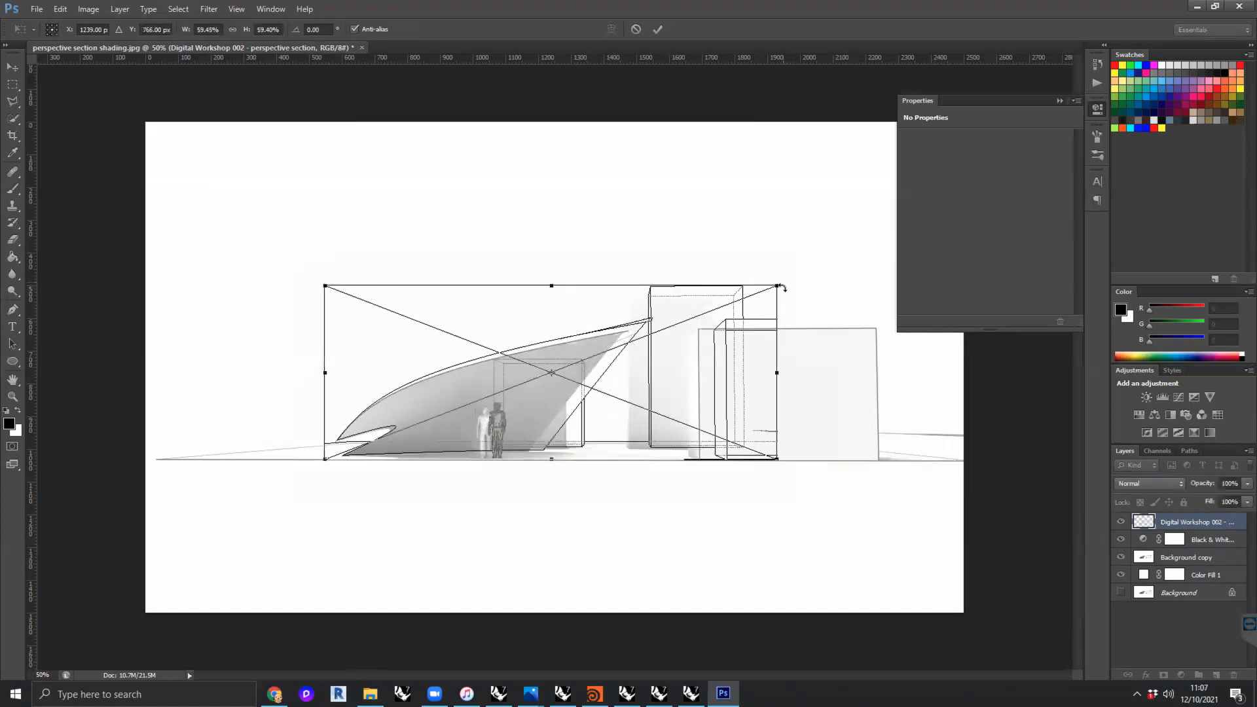
{"action": "left_click_drag", "start_coordinate": [780, 287], "coordinate": [749, 297], "text": "shift"}
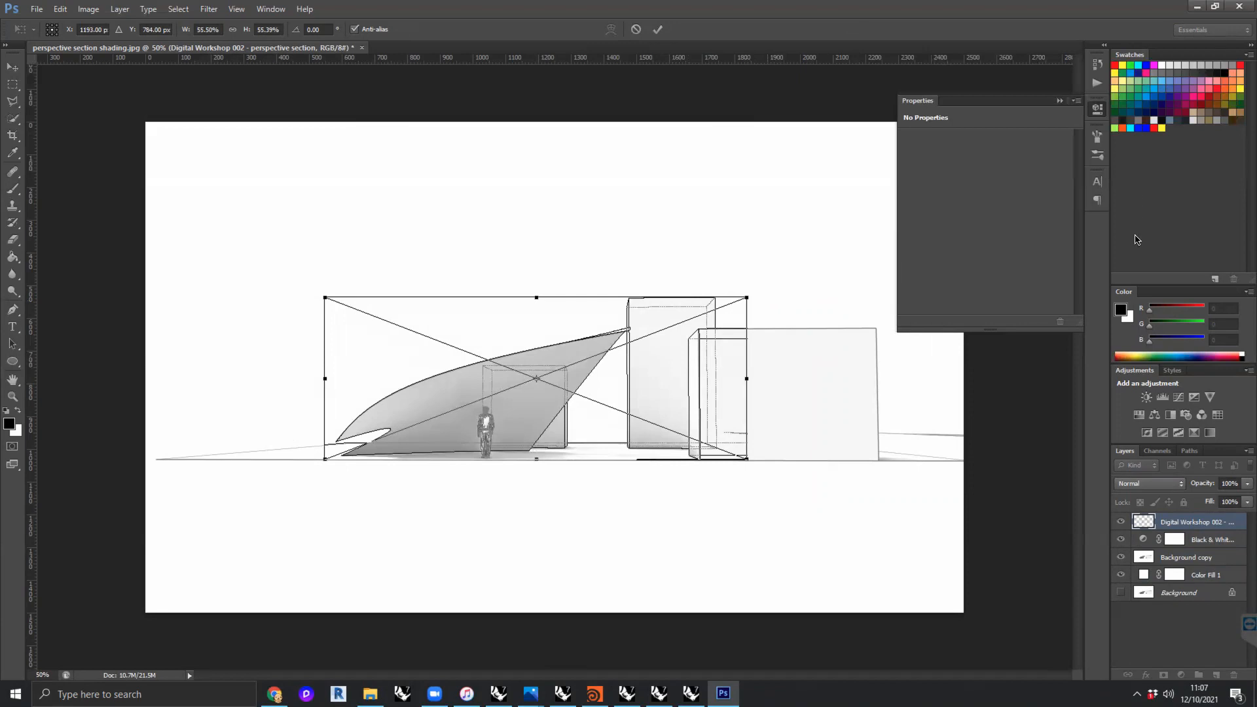
{"action": "left_click", "coordinate": [657, 30]}
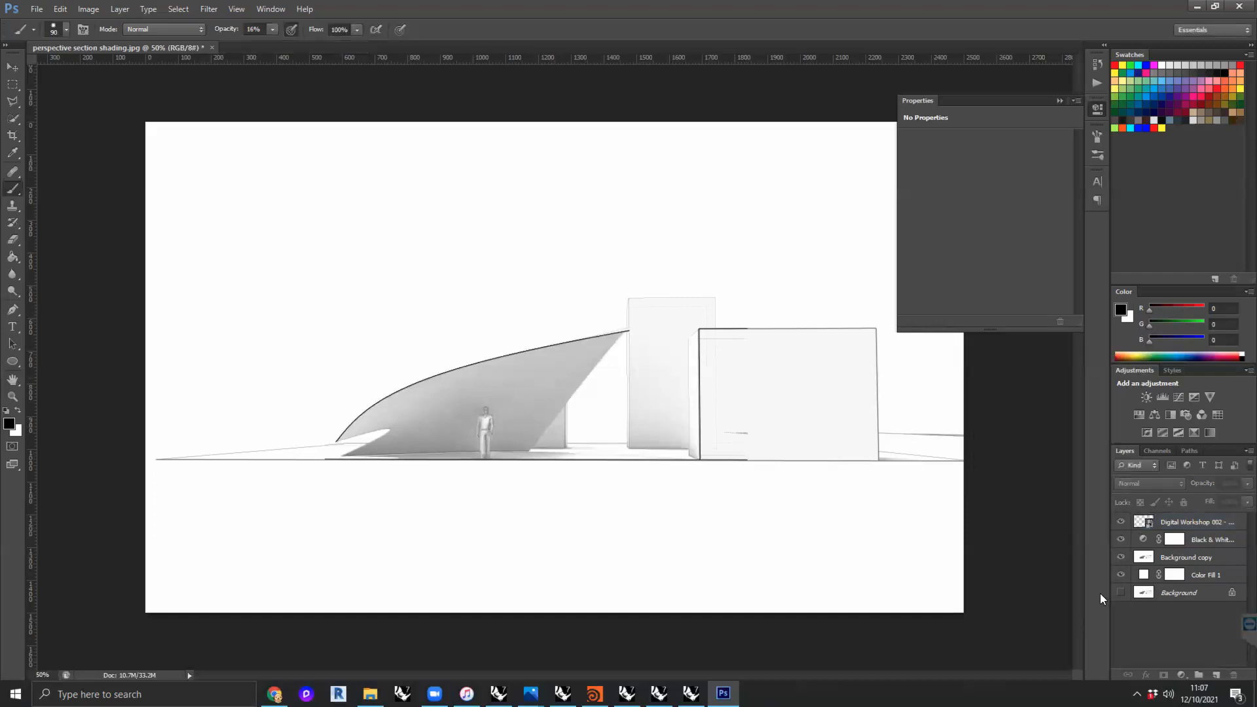
{"action": "scroll", "coordinate": [615, 376], "scroll_direction": "up", "scroll_amount": 6, "text": "alt"}
{"action": "scroll", "coordinate": [633, 393], "scroll_direction": "up", "scroll_amount": 1, "text": "alt"}
{"action": "scroll", "coordinate": [634, 389], "scroll_direction": "down", "scroll_amount": 1, "text": "alt"}
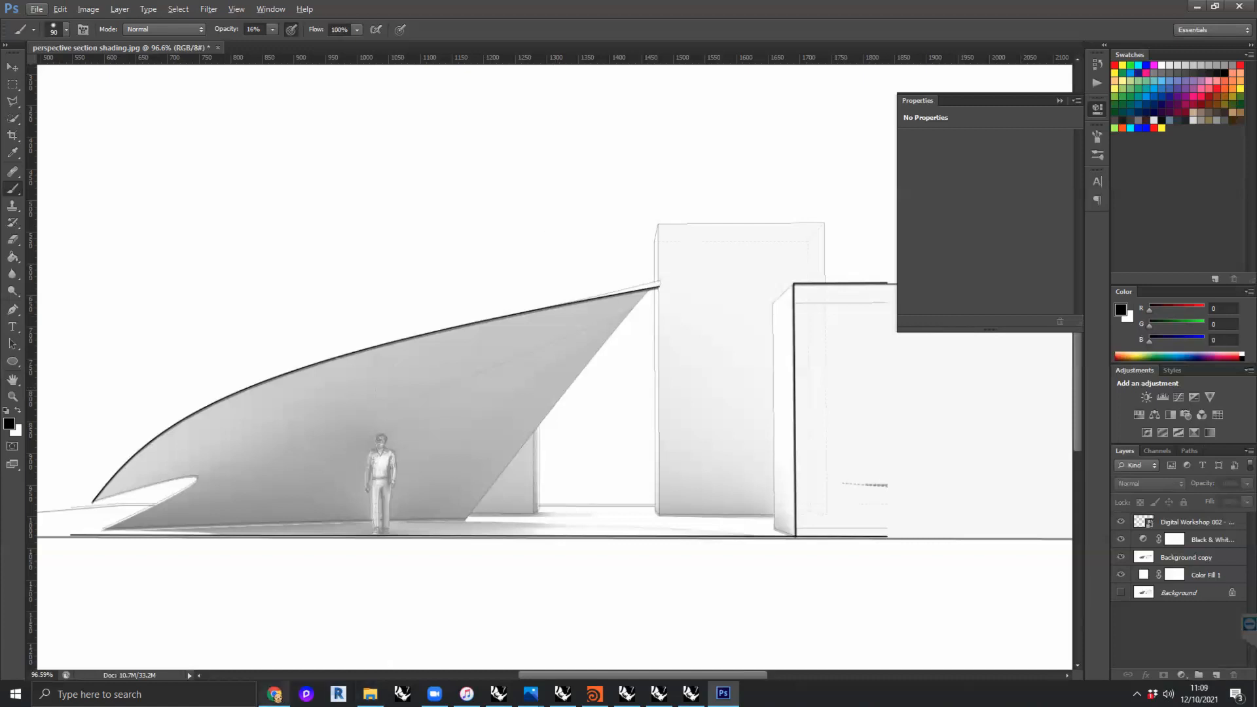
- Switch to the Rhino model "Digital Workshop 002 - ecosystem 002.3dm" and restore the four-viewport layout from the Perspective section view
{"action": "mouse_move", "coordinate": [499, 695]}
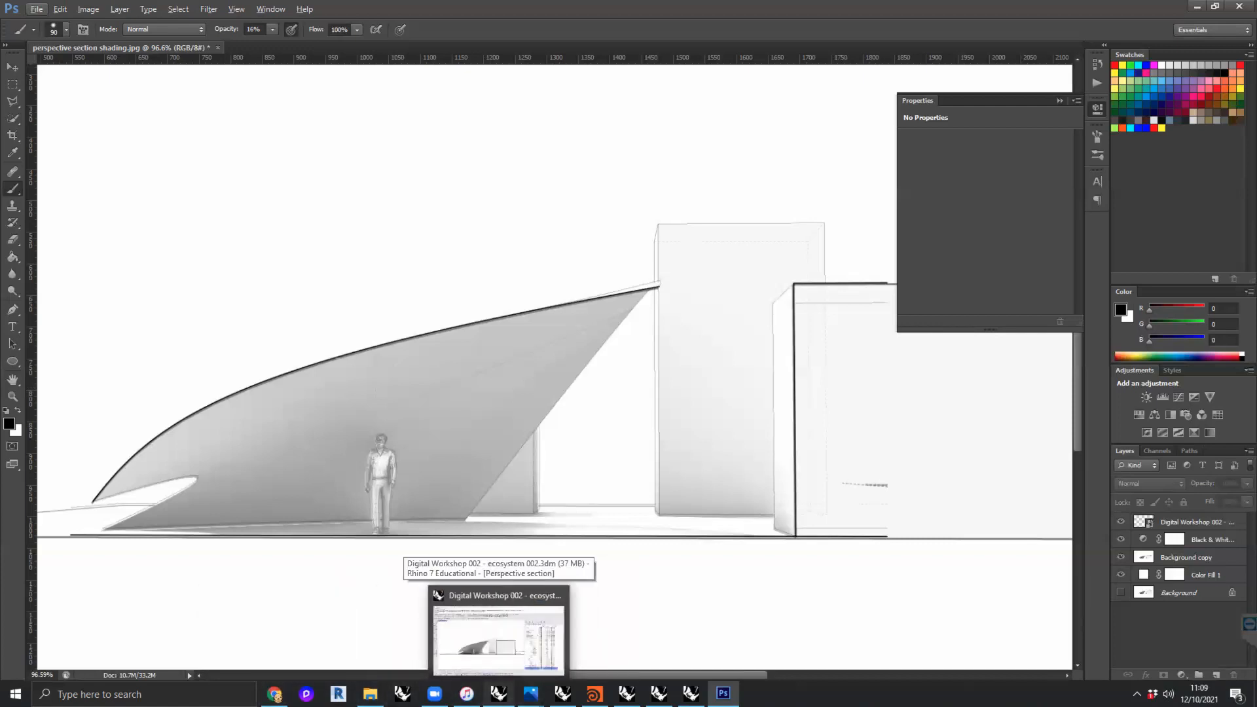
{"action": "mouse_move", "coordinate": [563, 694]}
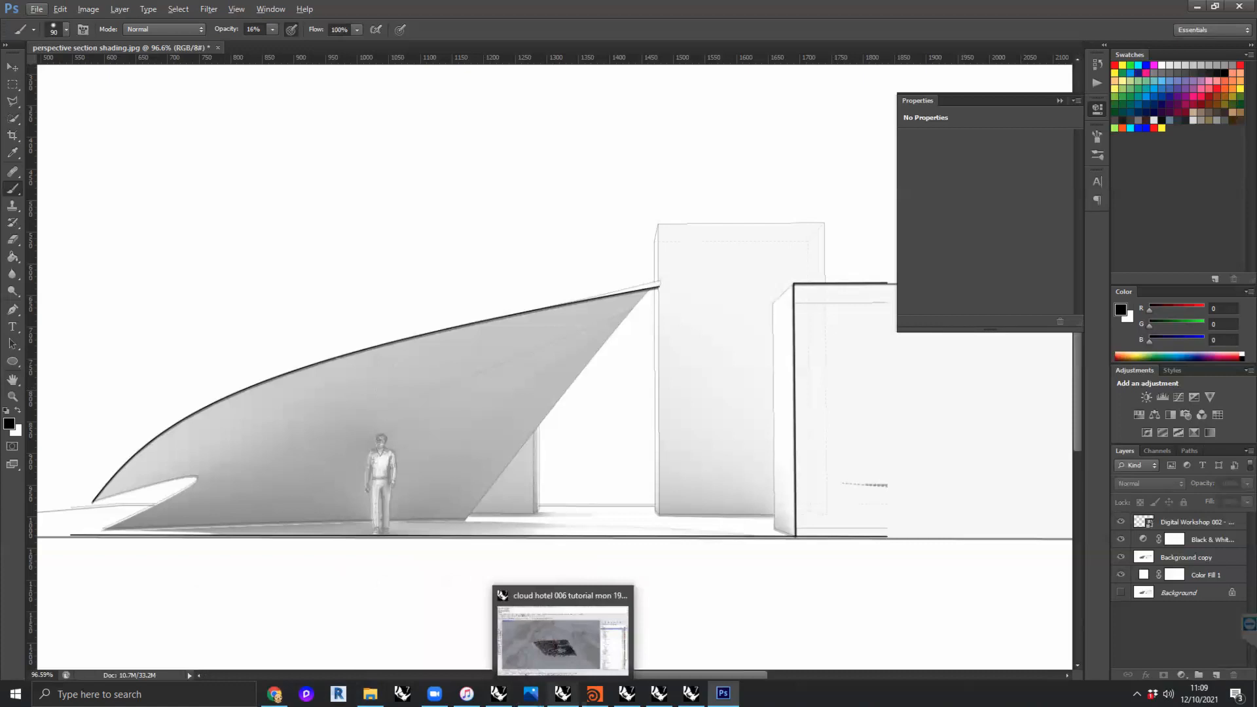
{"action": "left_click", "coordinate": [511, 639]}
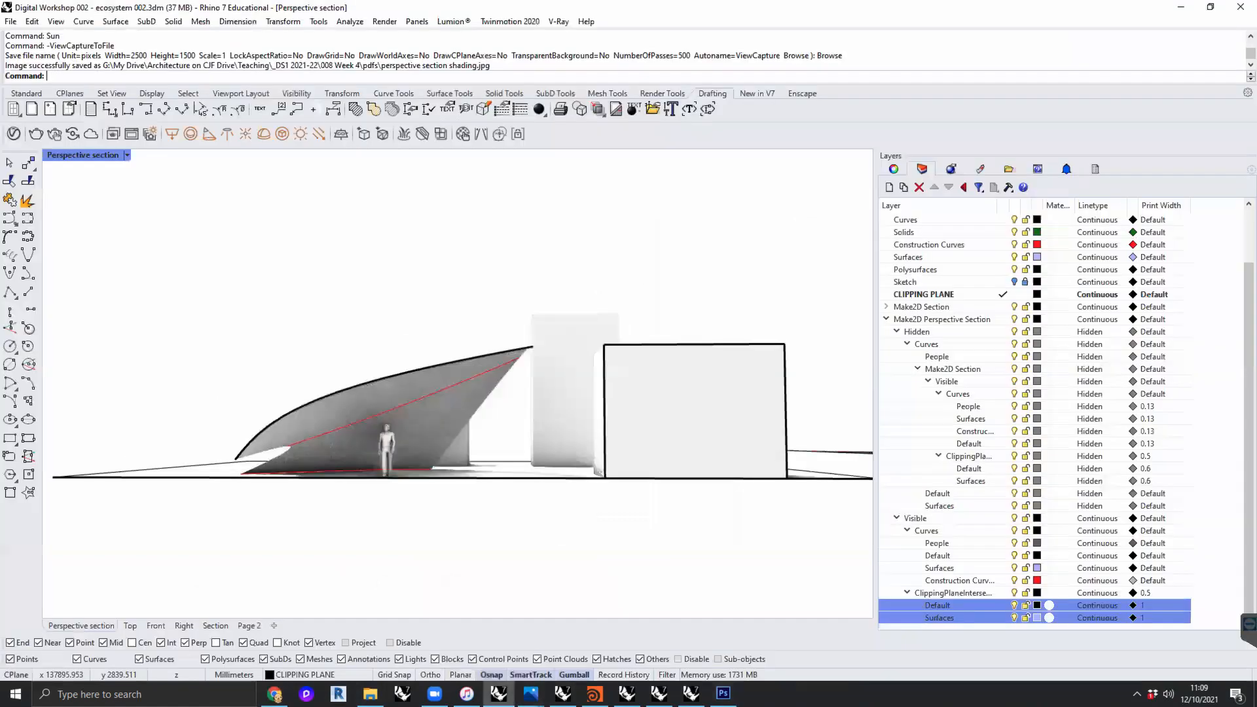
{"action": "right_click_drag", "start_coordinate": [463, 318], "coordinate": [532, 377]}
{"action": "scroll", "coordinate": [531, 377], "scroll_direction": "down", "scroll_amount": 5}
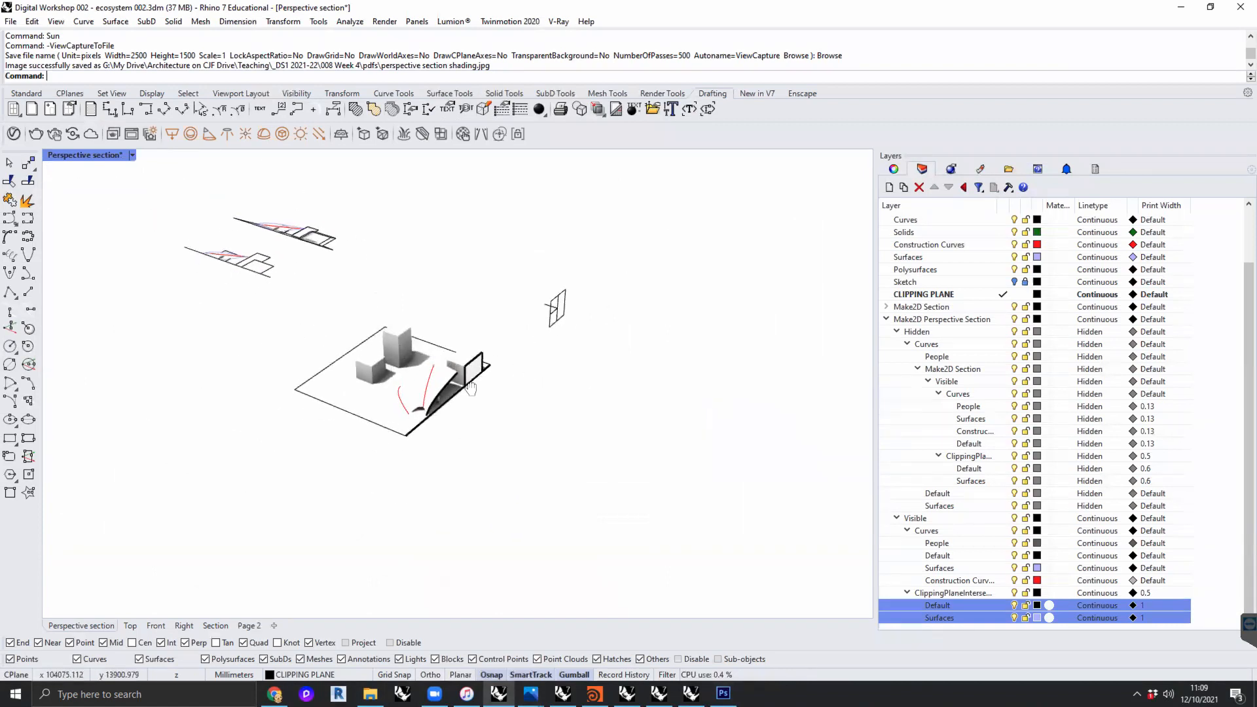
{"action": "right_click_drag", "start_coordinate": [567, 388], "coordinate": [398, 384], "text": "shift"}
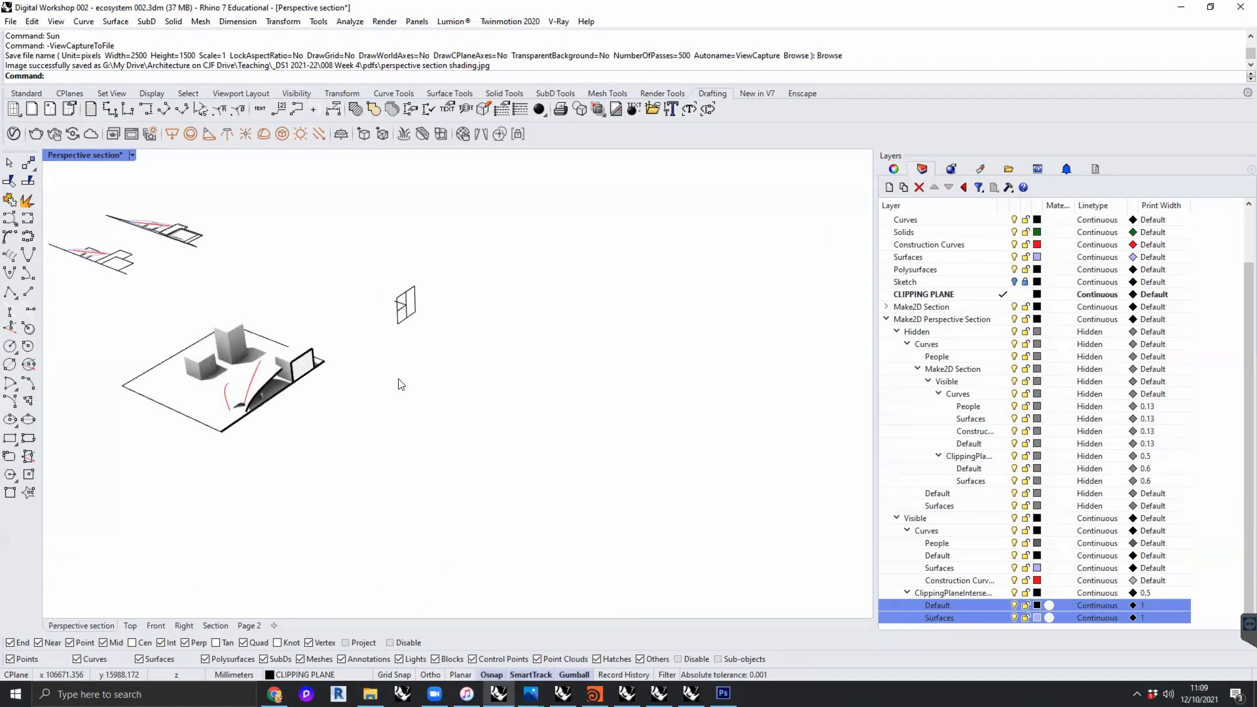
{"action": "mouse_move", "coordinate": [488, 395]}
{"action": "right_mouse_down", "text": "shift"}
{"action": "mouse_move", "coordinate": [498, 394]}
{"action": "mouse_move", "coordinate": [486, 393]}
{"action": "right_mouse_up", "text": "shift"}
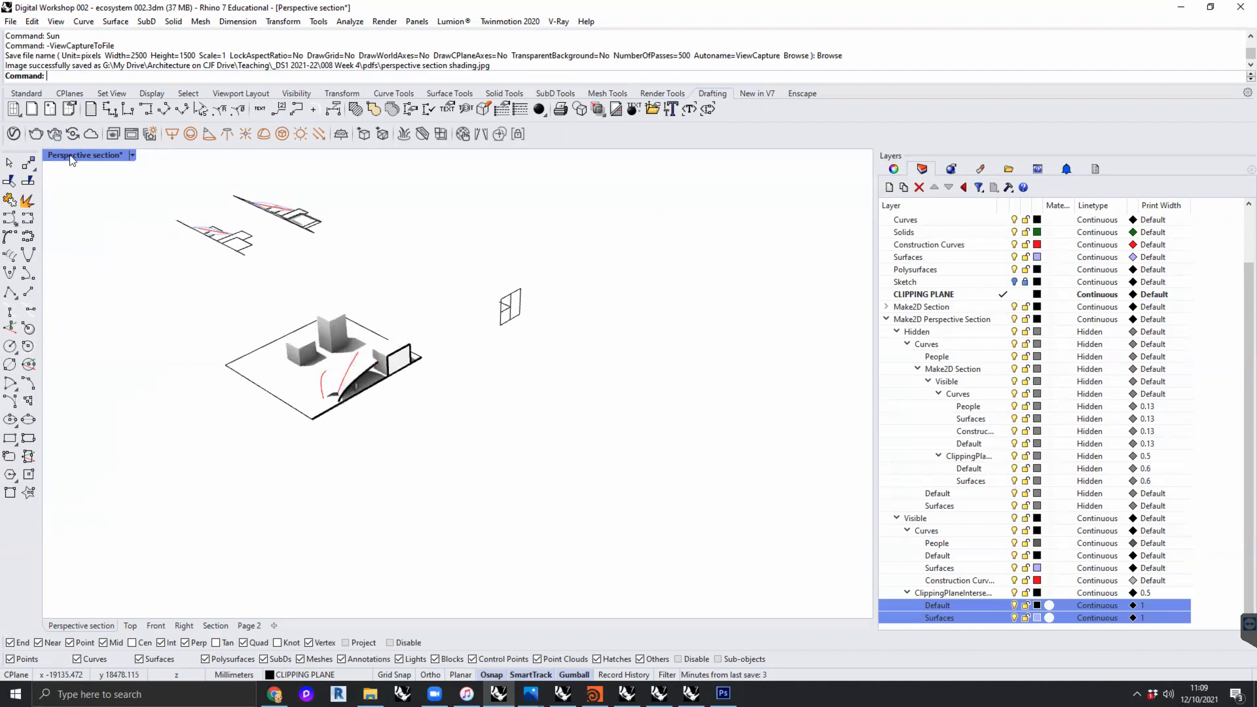
{"action": "double_click", "coordinate": [70, 157]}
{"action": "left_click", "coordinate": [342, 341]}
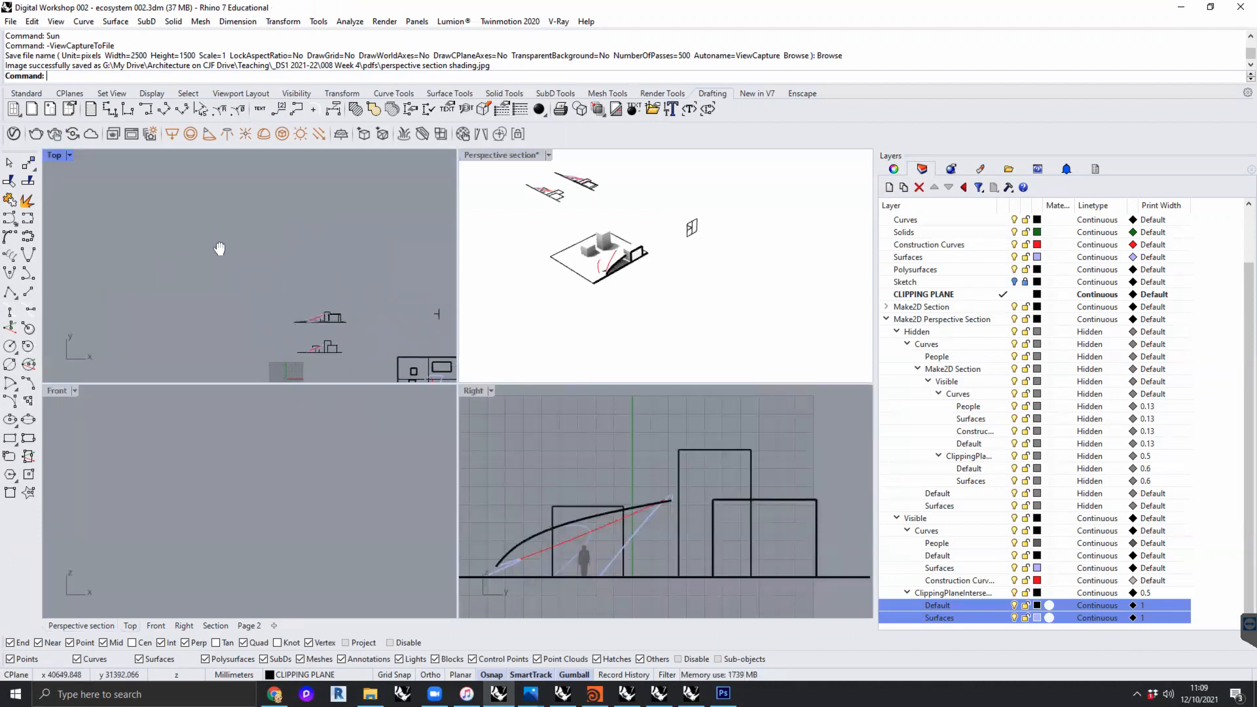
- Window-select all the section drawings and model geometry in the Top view and hide them
{"action": "left_click_drag", "start_coordinate": [364, 349], "coordinate": [85, 166]}
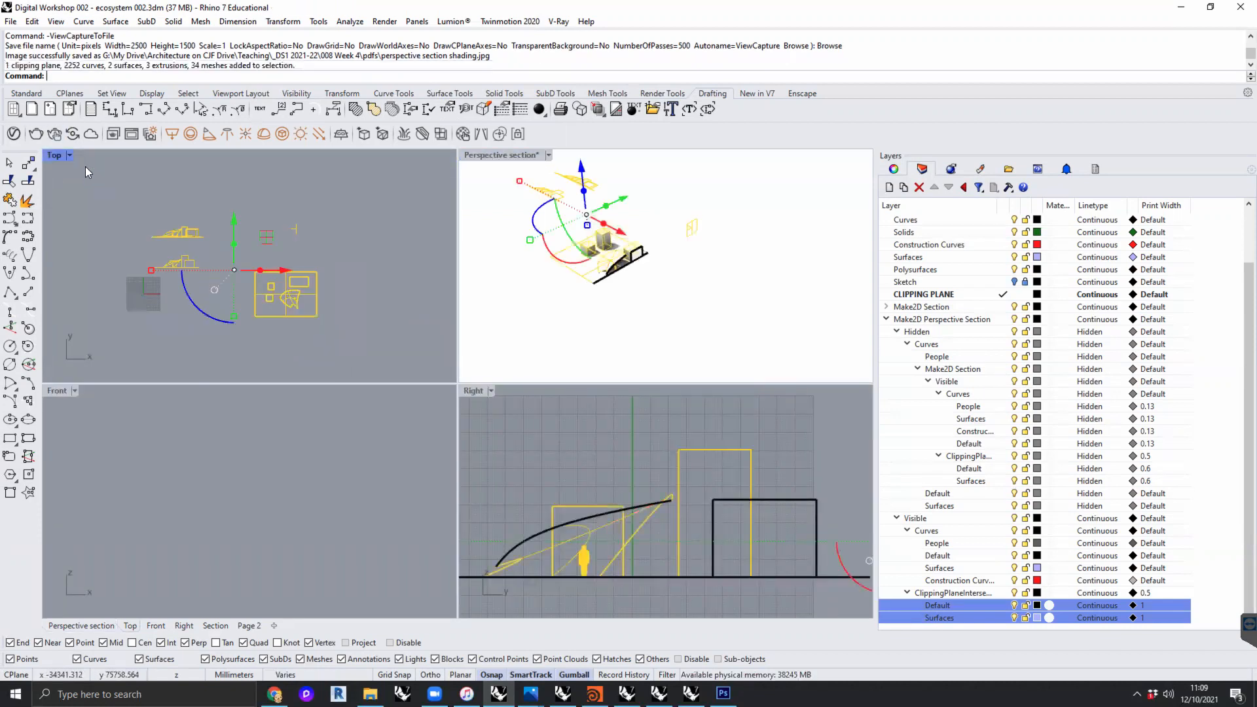
{"action": "type", "text": "hide"}
{"action": "key", "text": "Return"}
{"action": "key", "text": "Return"}
{"action": "right_click_drag", "start_coordinate": [243, 298], "coordinate": [280, 281]}
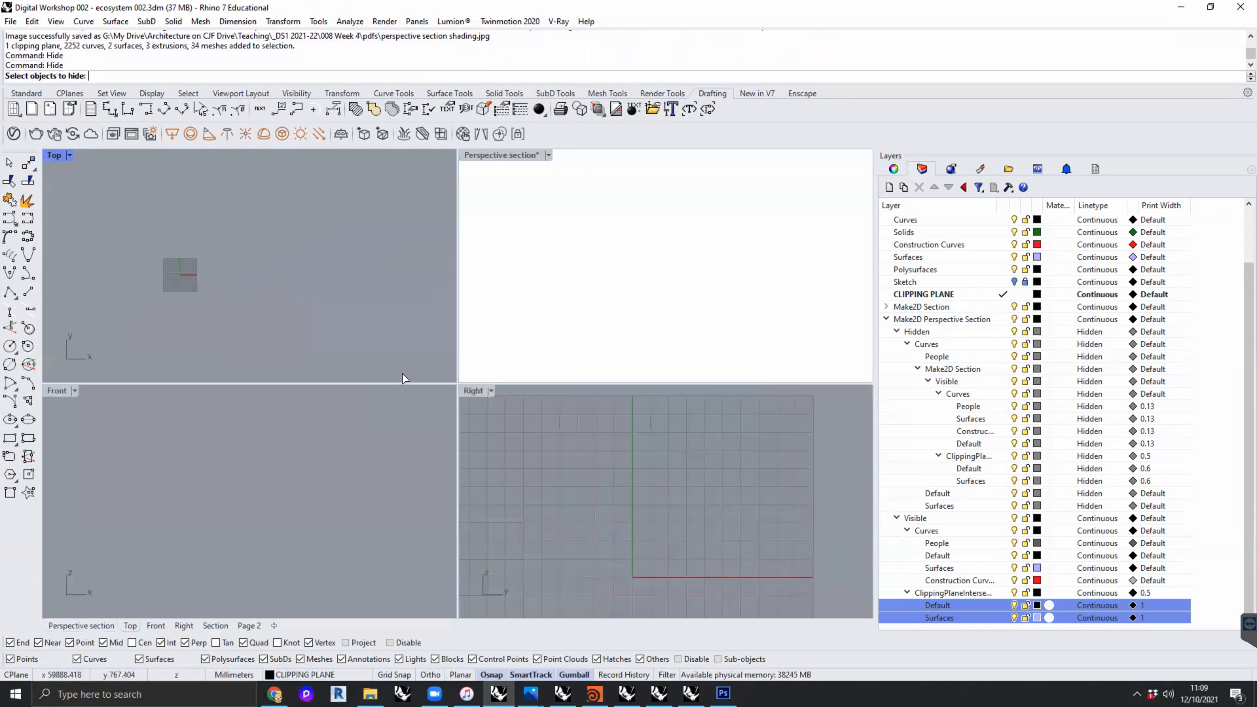
- Cancel the pending Hide command and show all hidden objects in the model
{"action": "scroll", "coordinate": [577, 453], "scroll_direction": "down", "scroll_amount": 4}
{"action": "left_click", "coordinate": [850, 261]}
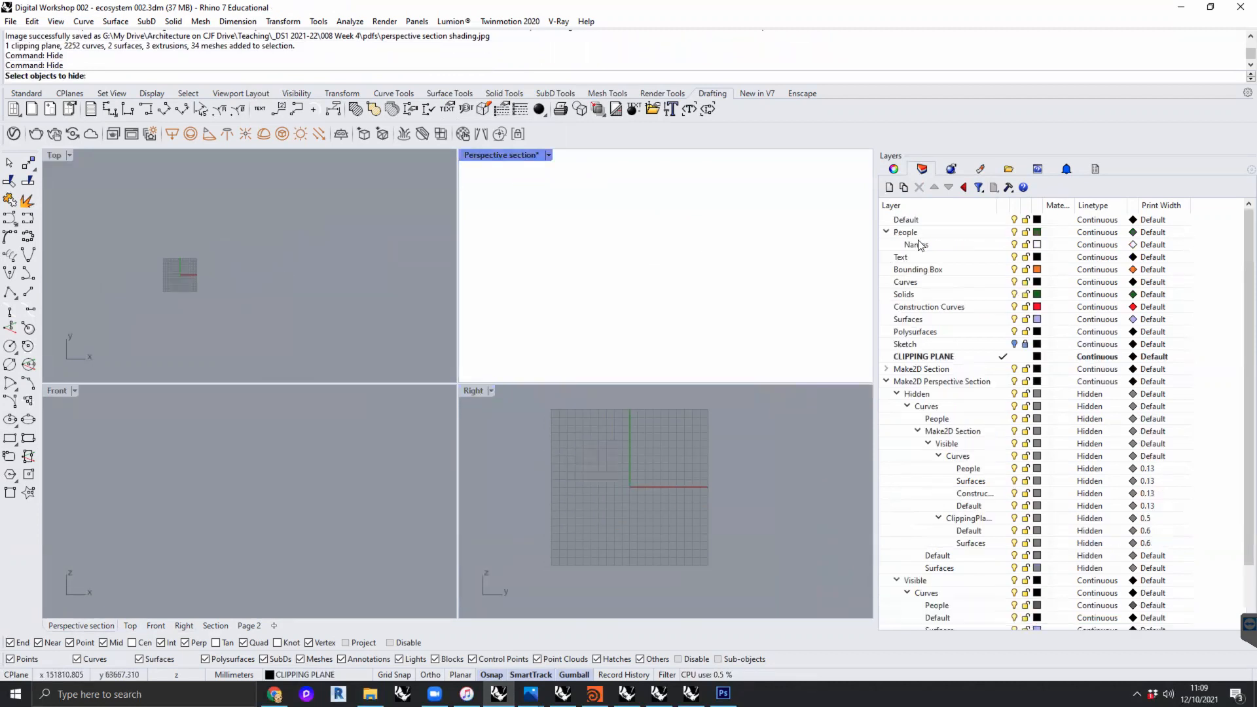
{"action": "left_click", "coordinate": [906, 231]}
{"action": "type", "text": "show"}
{"action": "key", "text": "Return"}
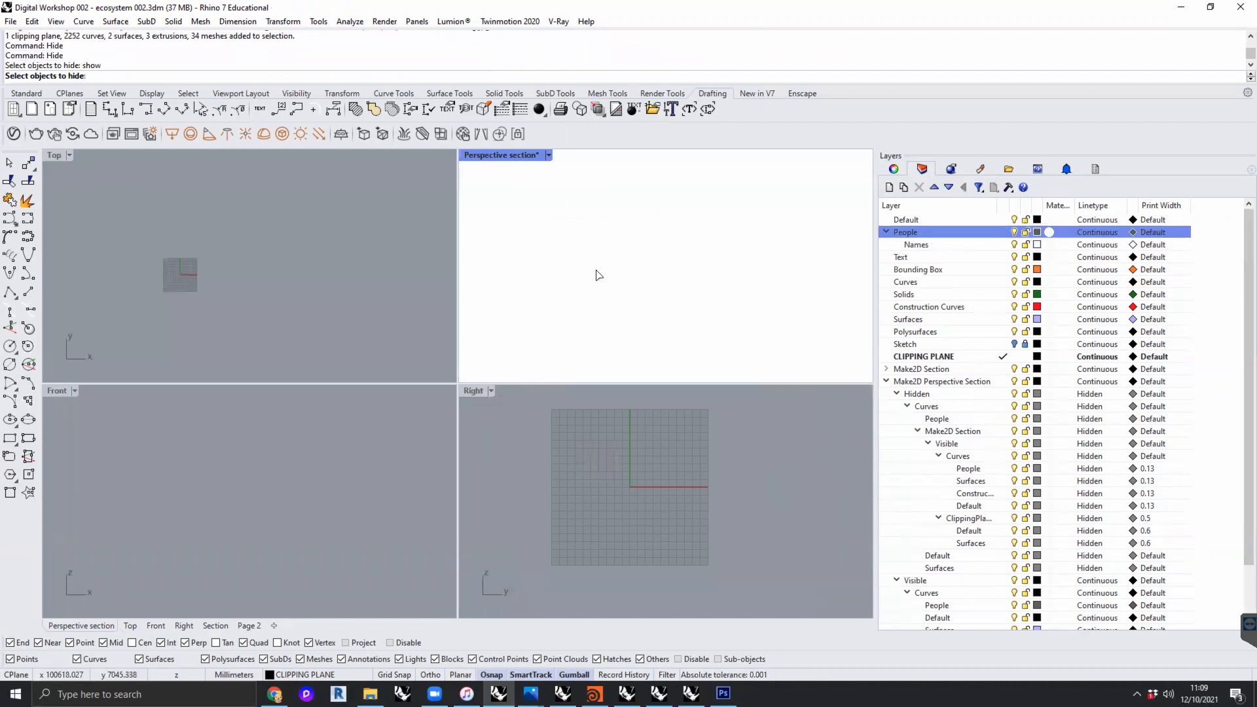
{"action": "key", "text": "Escape"}
{"action": "type", "text": "Show"}
{"action": "key", "text": "Return"}
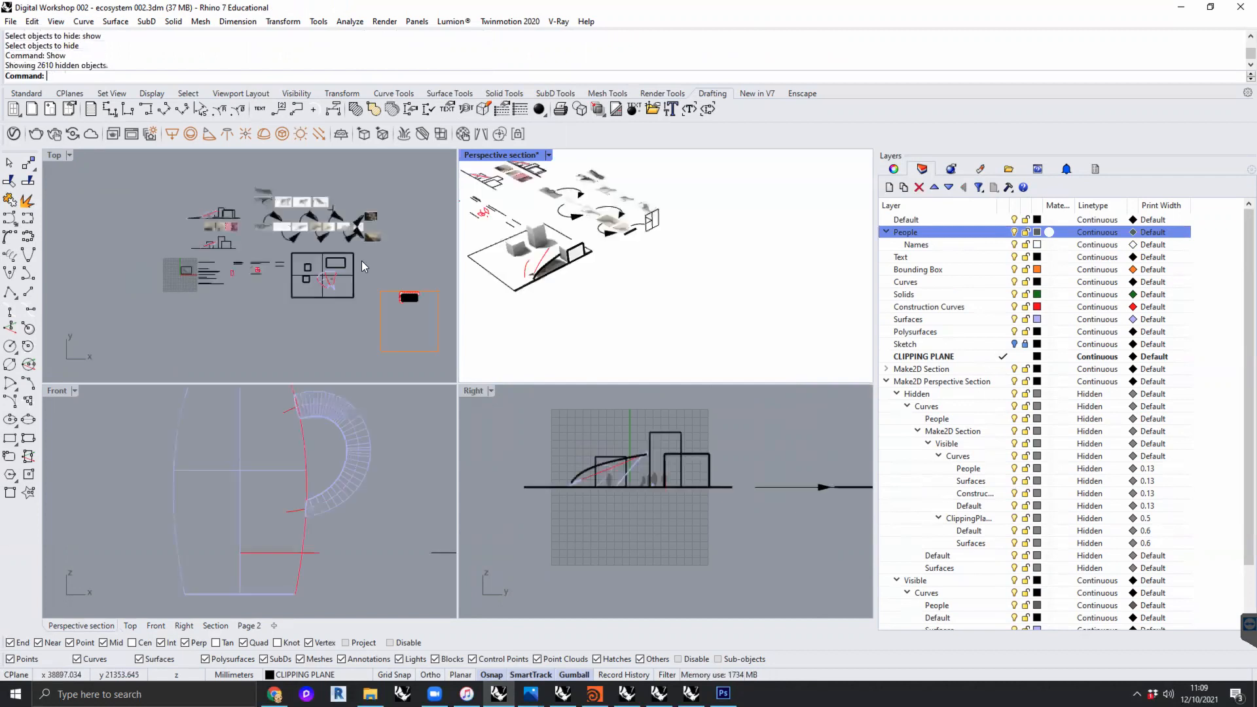
- Select all the drawings, diagrams and model geometry in the Top view except the people near the origin, and hide them
{"action": "scroll", "coordinate": [190, 277], "scroll_direction": "up", "scroll_amount": 8}
{"action": "scroll", "coordinate": [182, 275], "scroll_direction": "down", "scroll_amount": 10}
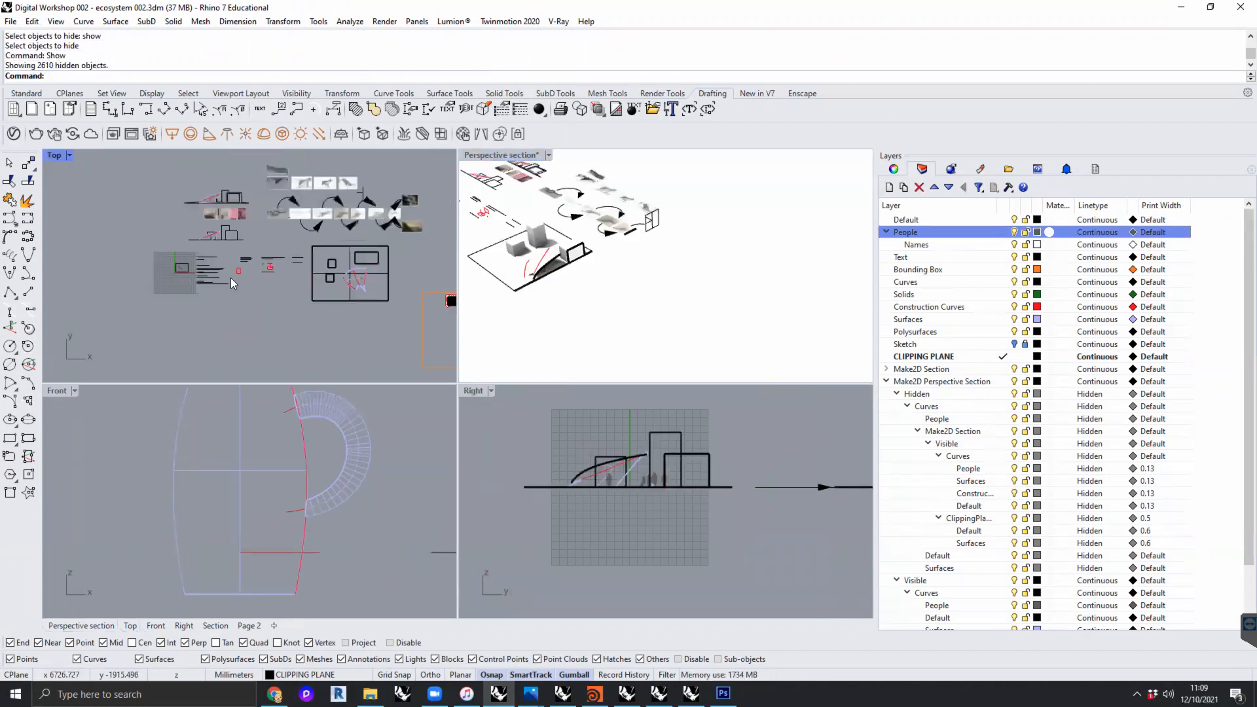
{"action": "right_click_drag", "start_coordinate": [428, 343], "coordinate": [338, 338]}
{"action": "left_click_drag", "start_coordinate": [338, 341], "coordinate": [113, 191]}
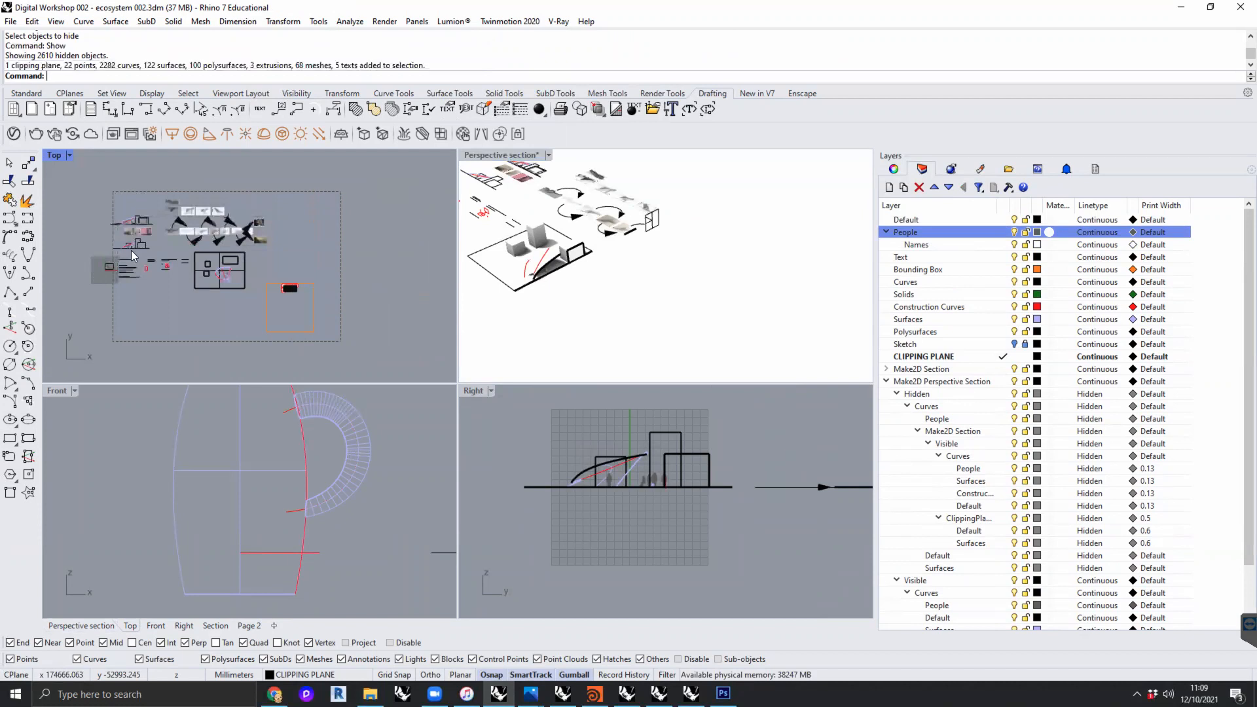
{"action": "scroll", "coordinate": [101, 272], "scroll_direction": "up", "scroll_amount": 6}
{"action": "type", "text": "hide"}
{"action": "key", "text": "Return"}
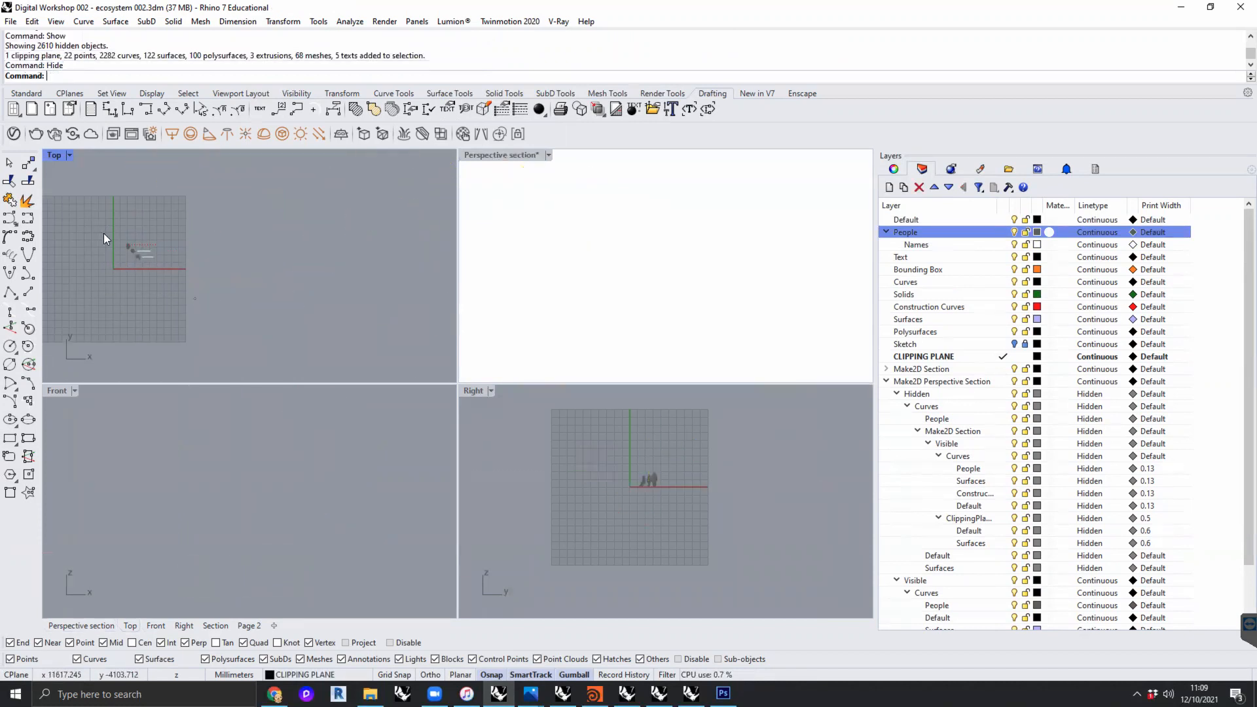
- Maximize the Right viewport around the people figures and make Default the current layer
{"action": "left_click_drag", "start_coordinate": [195, 299], "coordinate": [103, 233]}
{"action": "left_click", "coordinate": [680, 487]}
{"action": "scroll", "coordinate": [648, 493], "scroll_direction": "up", "scroll_amount": 6}
{"action": "right_click_drag", "start_coordinate": [662, 513], "coordinate": [759, 480]}
{"action": "scroll", "coordinate": [759, 479], "scroll_direction": "down", "scroll_amount": 5}
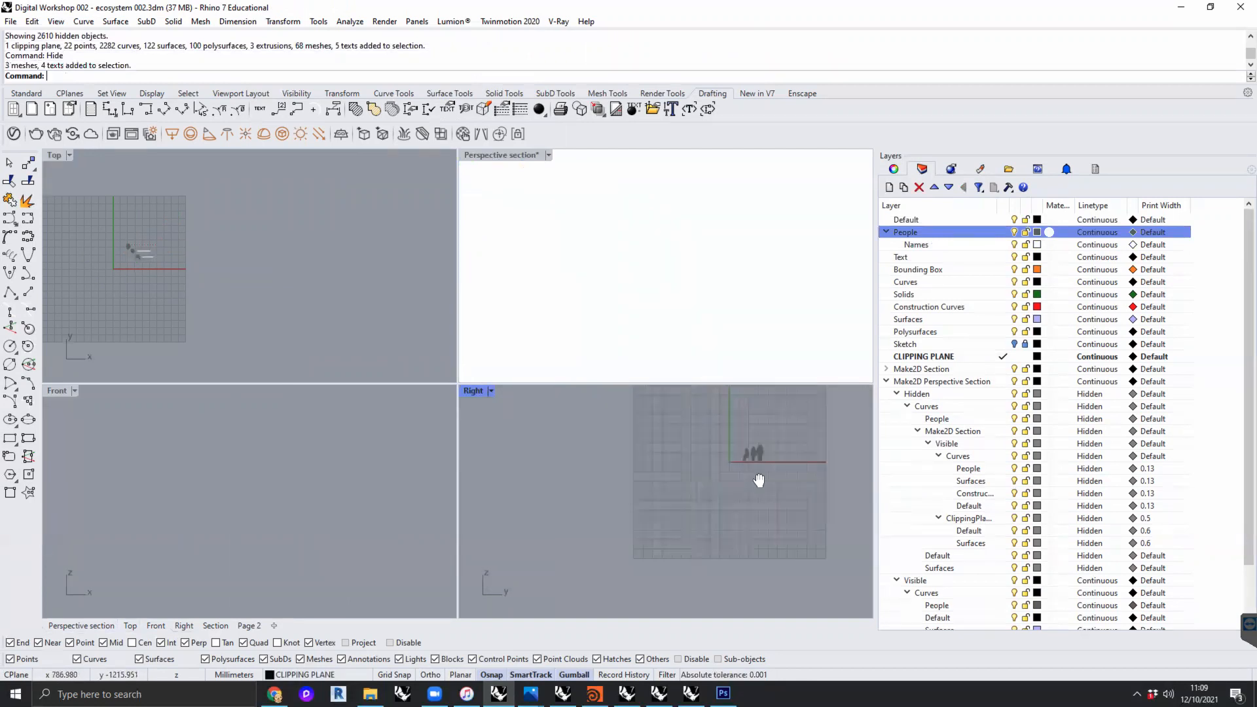
{"action": "double_click", "coordinate": [473, 391]}
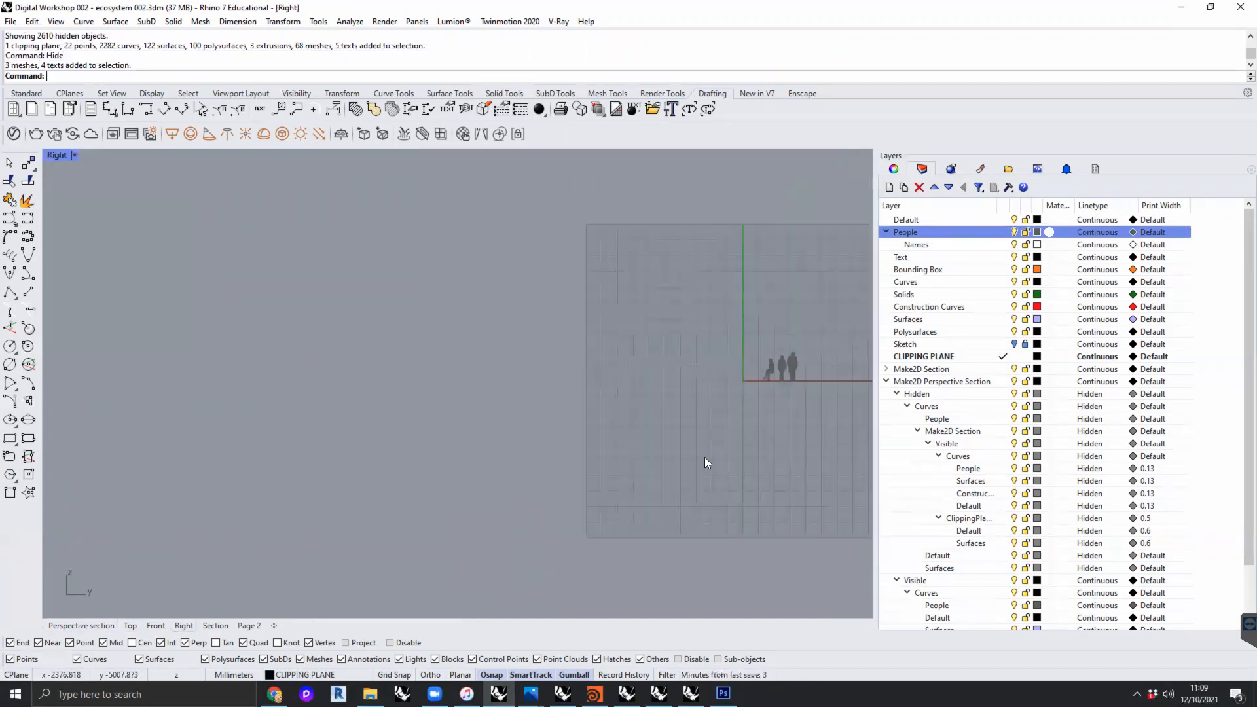
{"action": "left_click", "coordinate": [928, 219]}
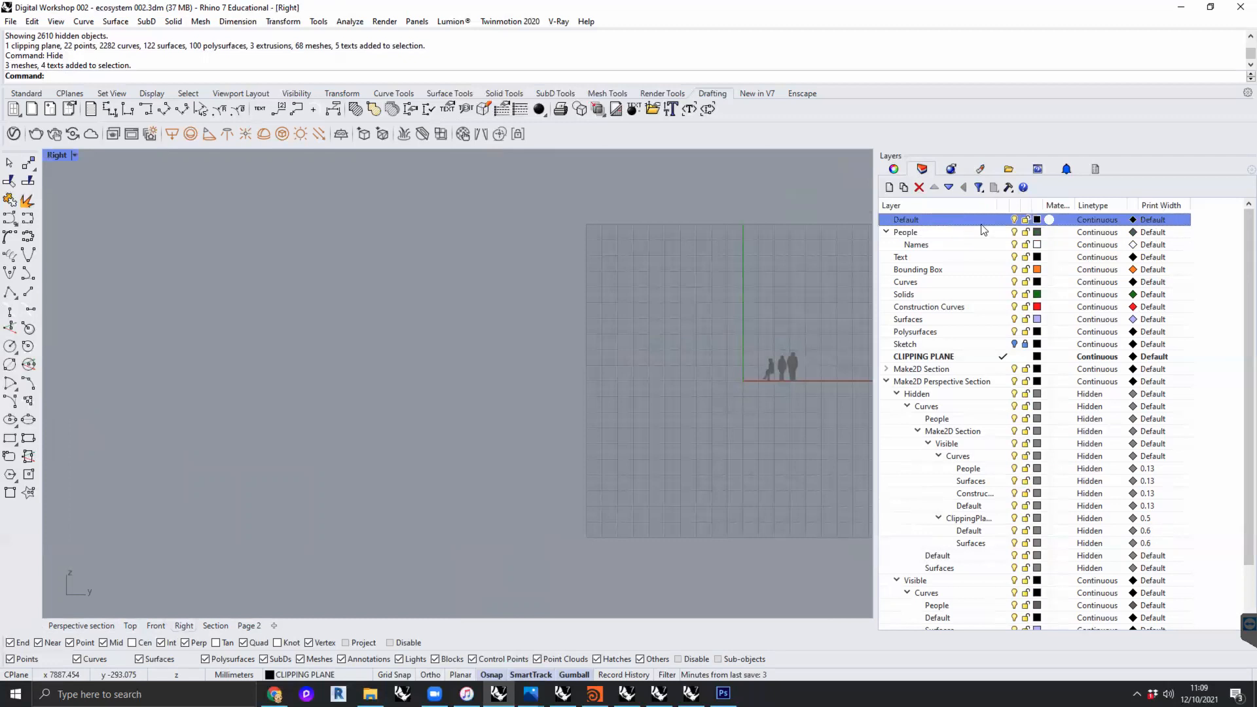
{"action": "left_click", "coordinate": [1000, 219]}
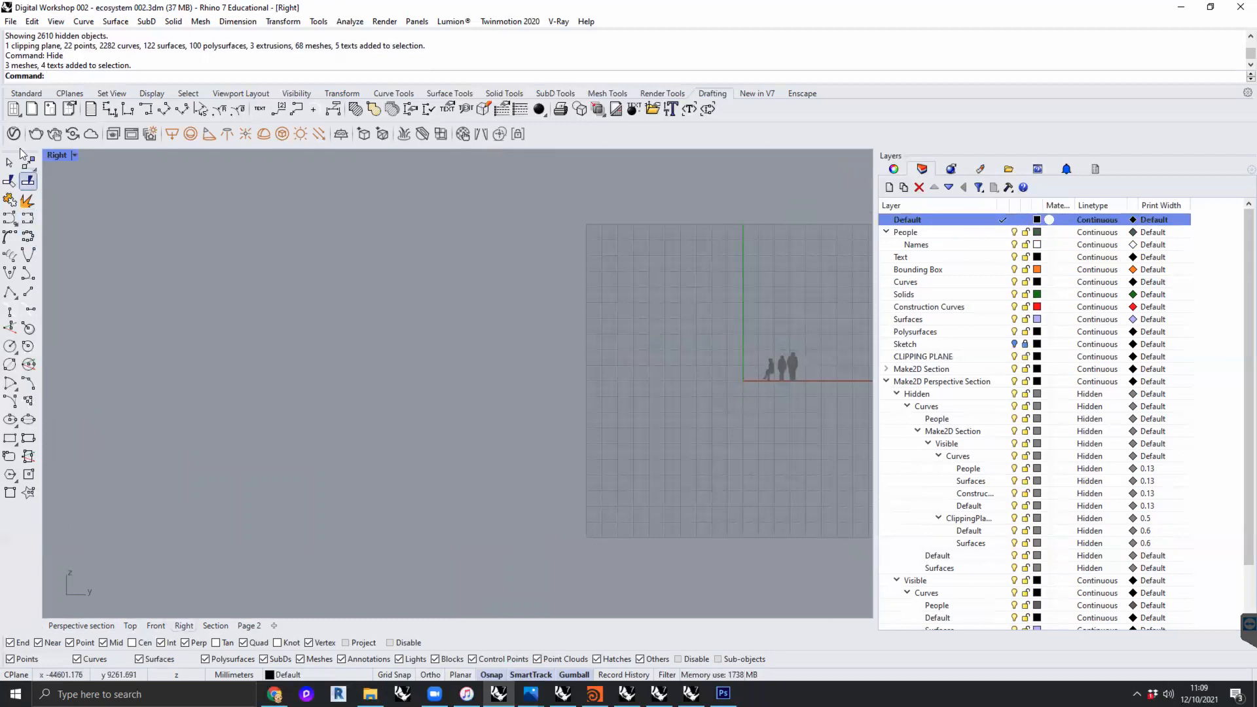
- Draw a degree-3 control point curve in the Right view, starting level beneath the people and sloping gently down away from them
{"action": "left_click", "coordinate": [26, 93]}
{"action": "left_click", "coordinate": [29, 185]}
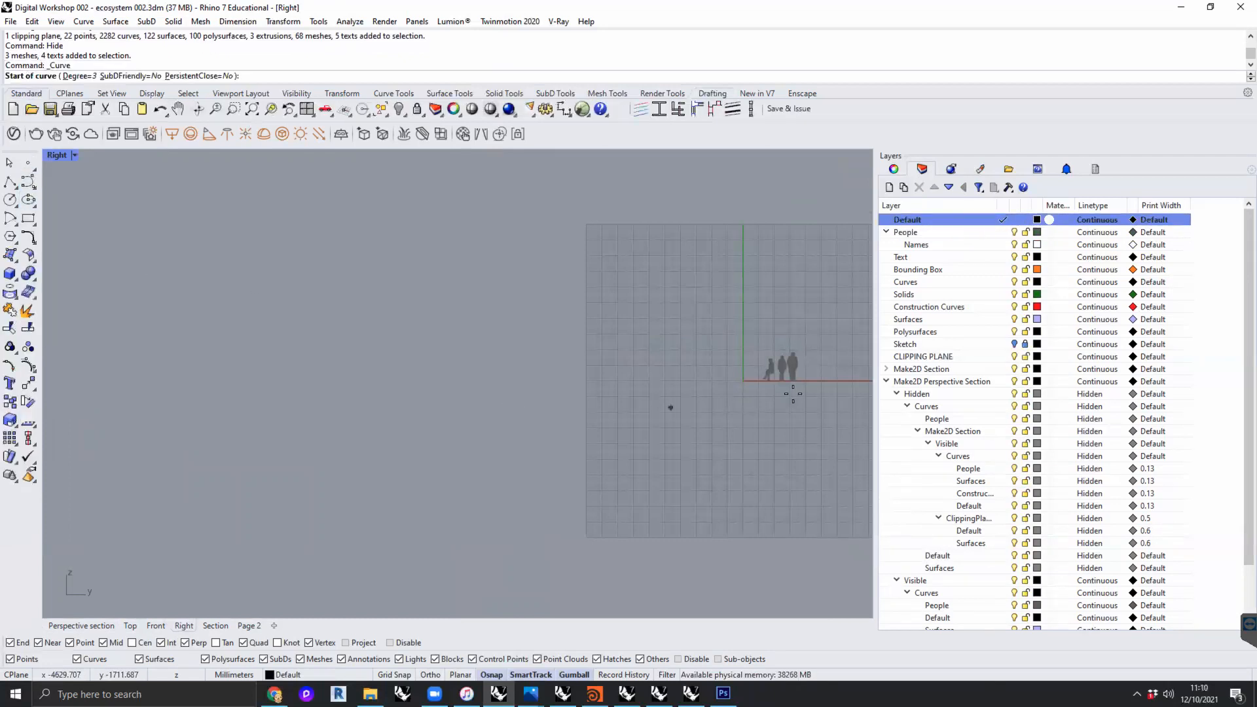
{"action": "left_click", "coordinate": [850, 382]}
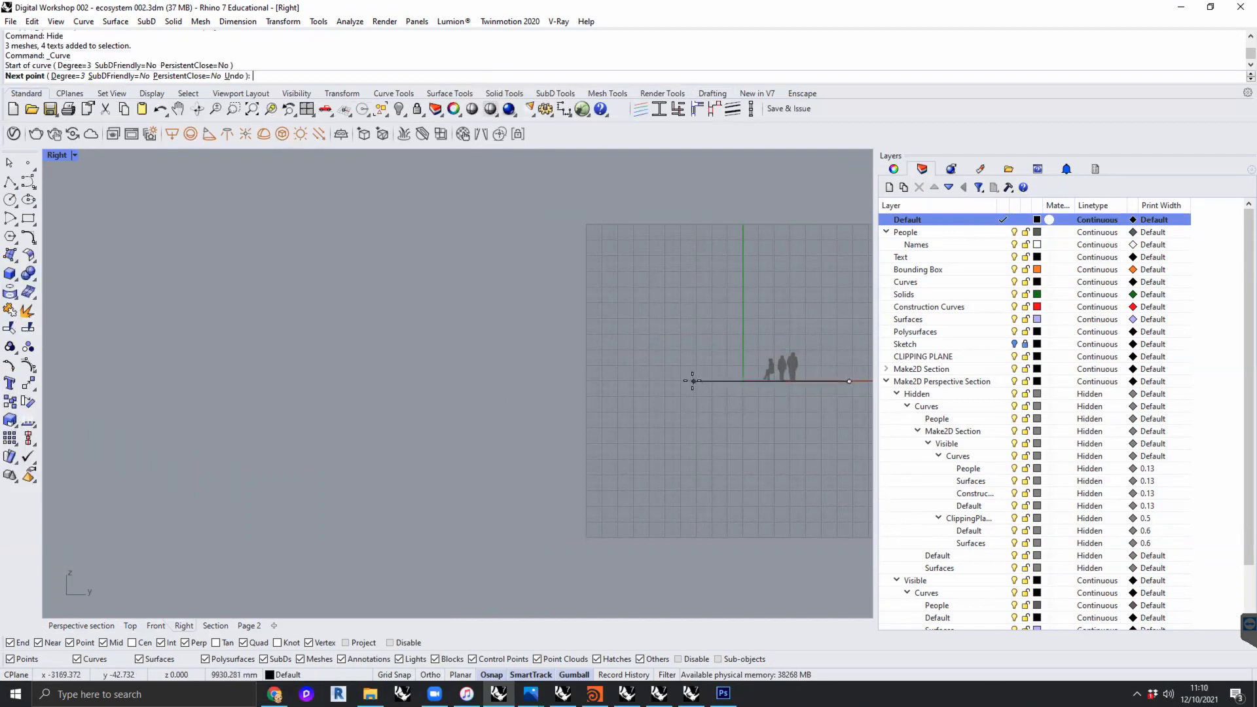
{"action": "left_click", "coordinate": [693, 382]}
{"action": "left_click", "coordinate": [544, 422]}
{"action": "left_click", "coordinate": [317, 464]}
{"action": "left_click", "coordinate": [184, 460]}
{"action": "key", "text": "Return"}
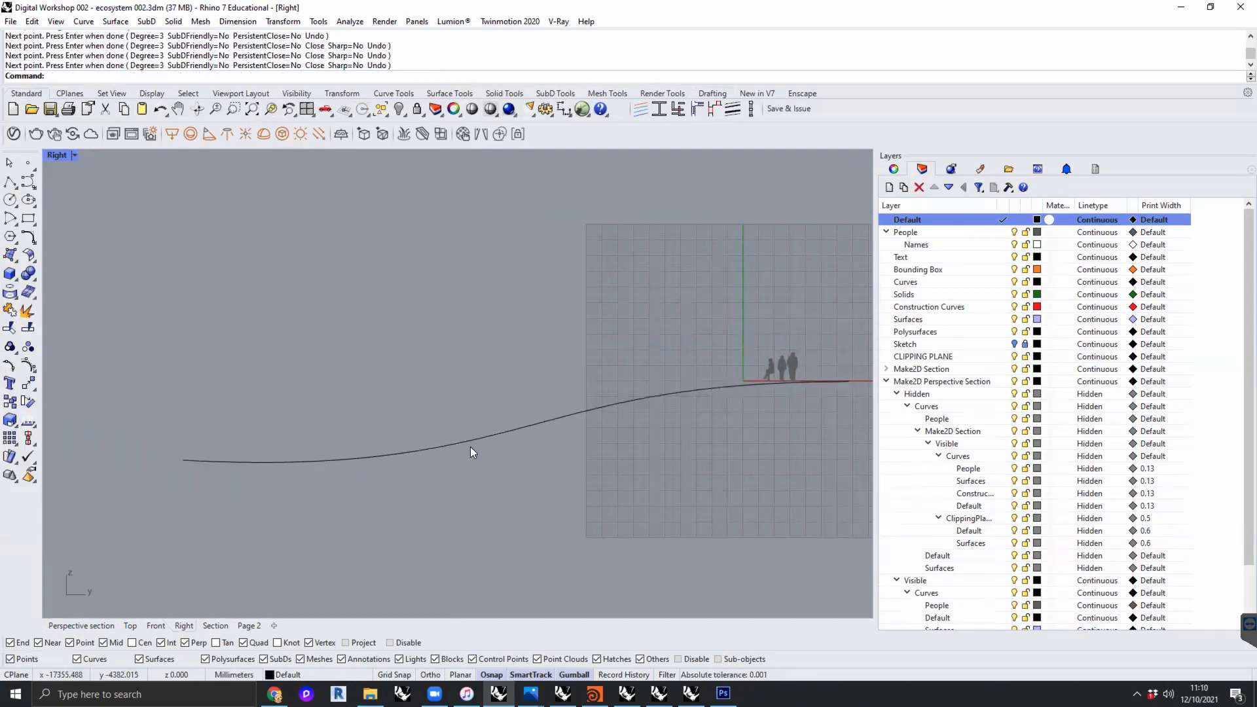
- Flatten the ground curve by scaling it vertically, and move it up to ground level beneath the people
{"action": "left_click", "coordinate": [508, 432]}
{"action": "left_click_drag", "start_coordinate": [517, 462], "coordinate": [517, 447]}
{"action": "left_click_drag", "start_coordinate": [516, 373], "coordinate": [517, 359]}
{"action": "key", "text": "Escape"}
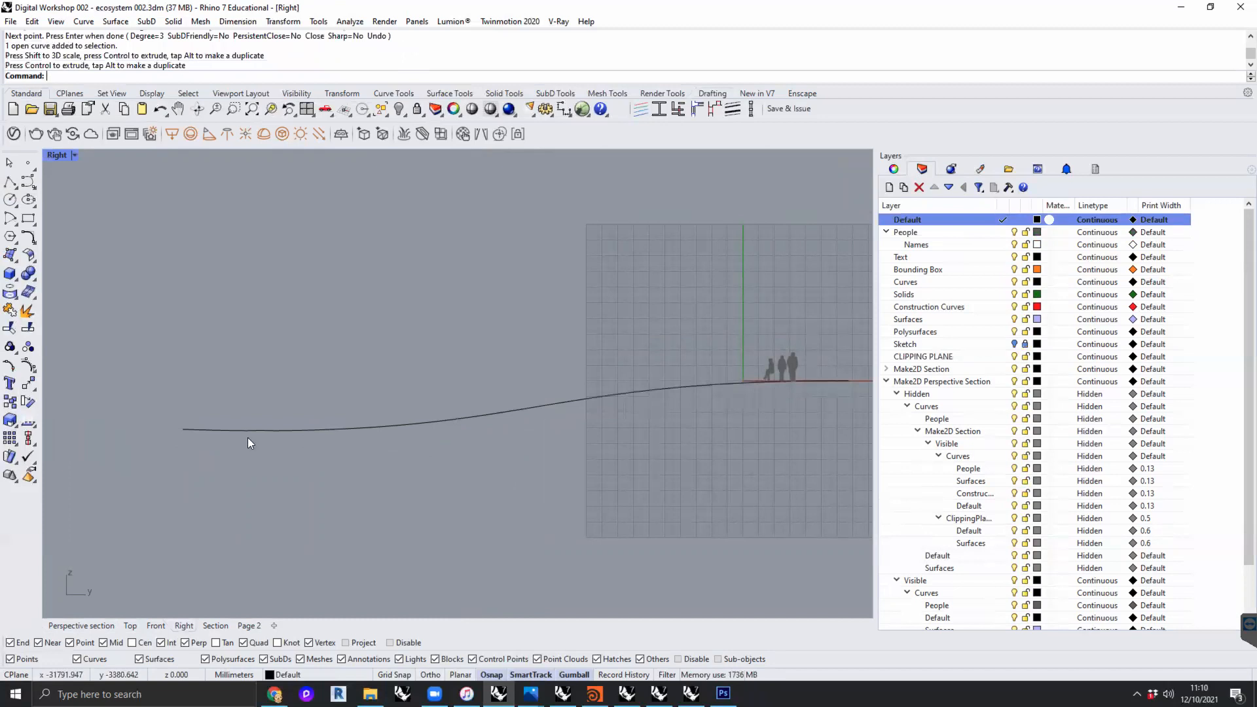
{"action": "scroll", "coordinate": [532, 388], "scroll_direction": "down", "scroll_amount": 4}
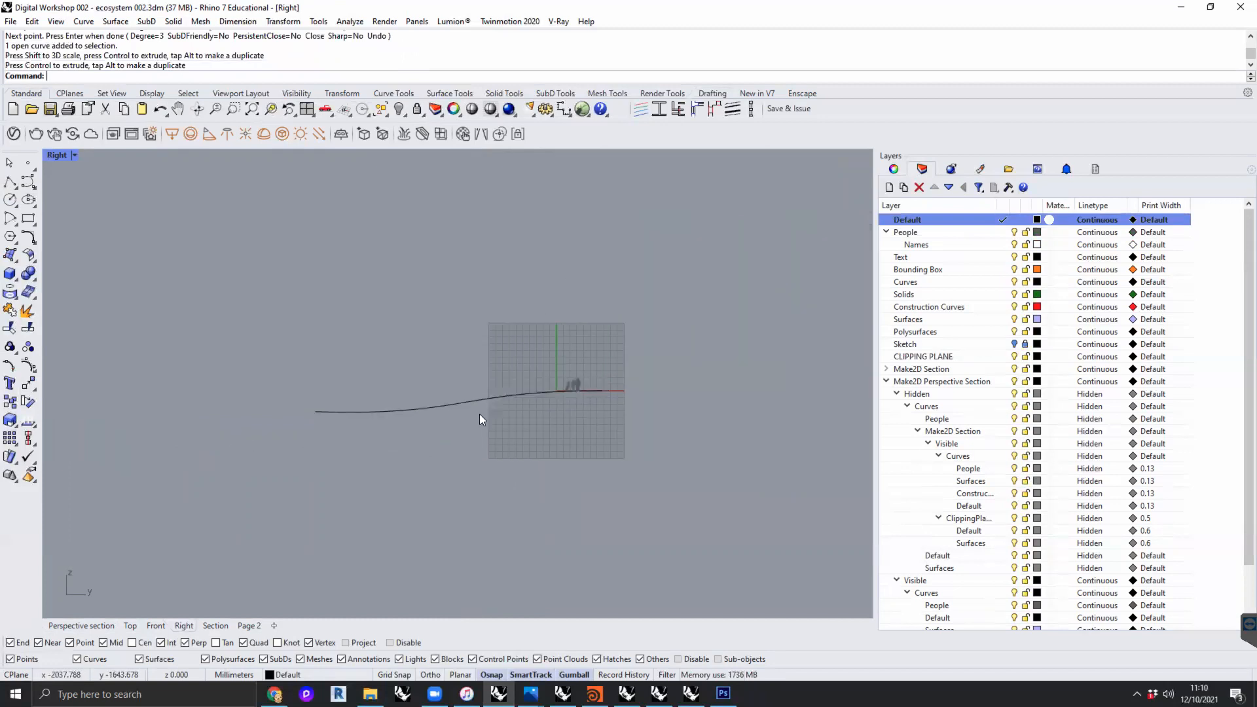
{"action": "scroll", "coordinate": [479, 414], "scroll_direction": "up", "scroll_amount": 2}
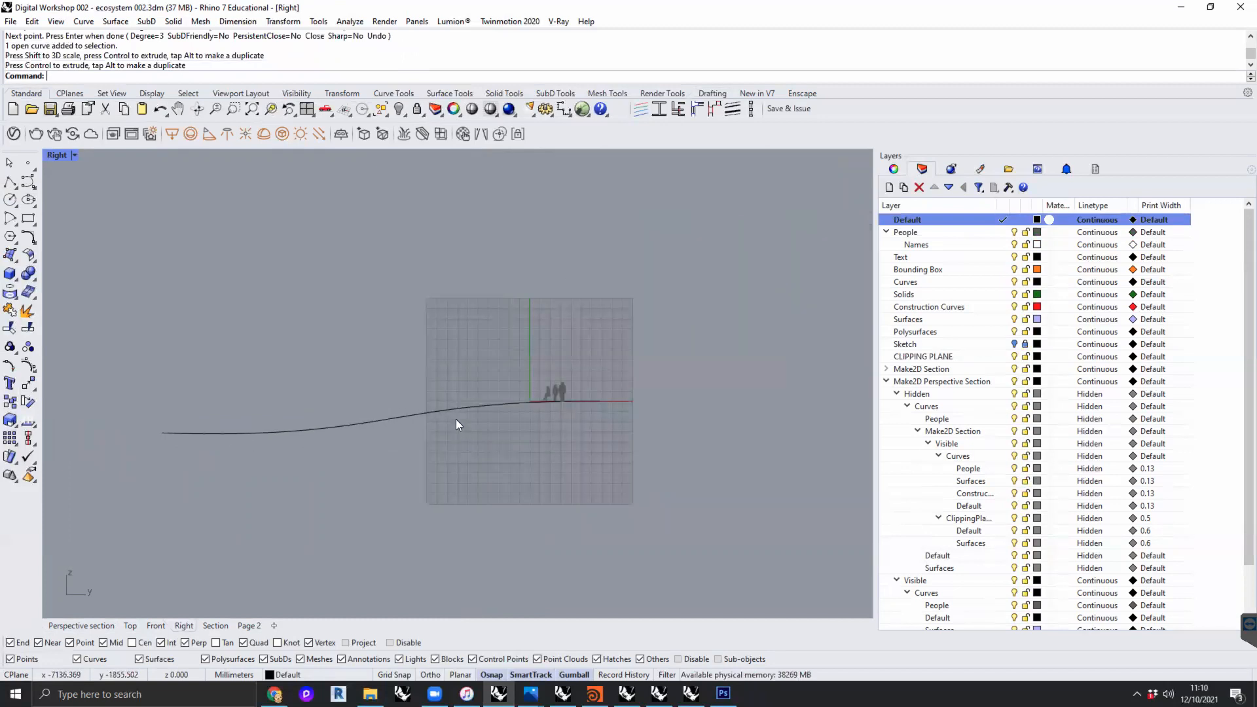
- Return to the four-viewport layout and set the Perspective section viewport to Ghosted display
{"action": "double_click", "coordinate": [58, 155]}
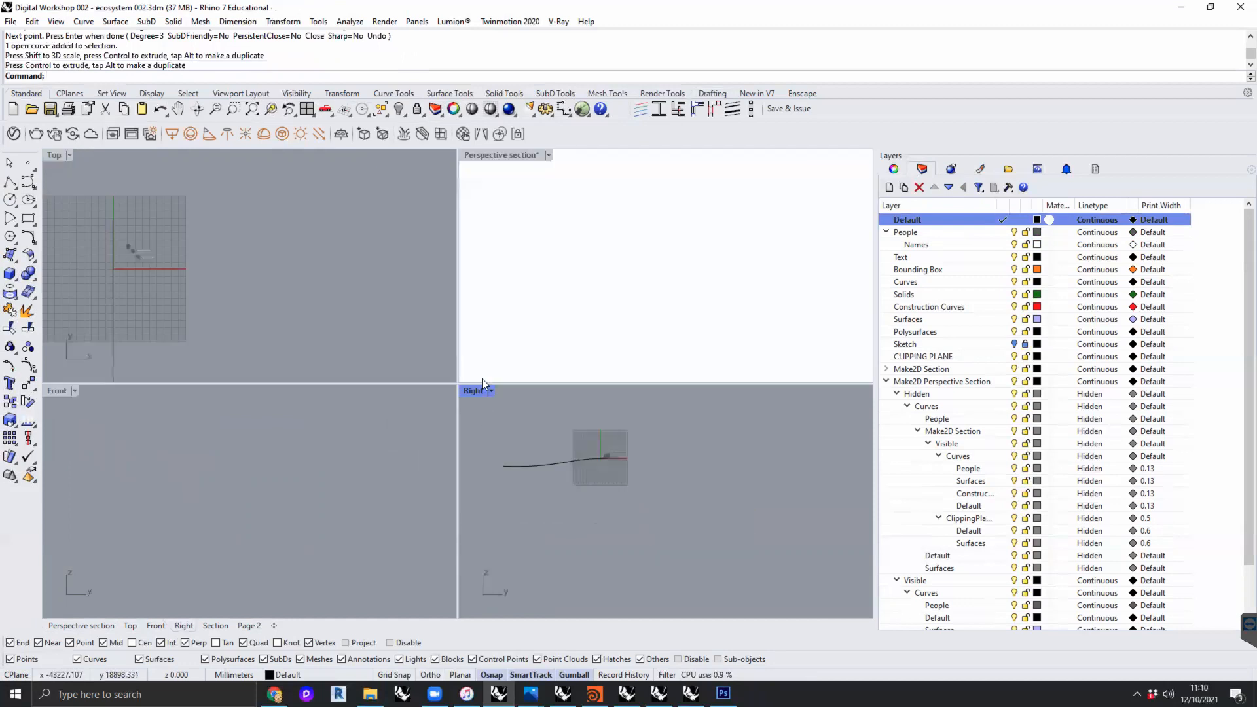
{"action": "left_click", "coordinate": [522, 254]}
{"action": "right_click_drag", "start_coordinate": [514, 271], "coordinate": [743, 273]}
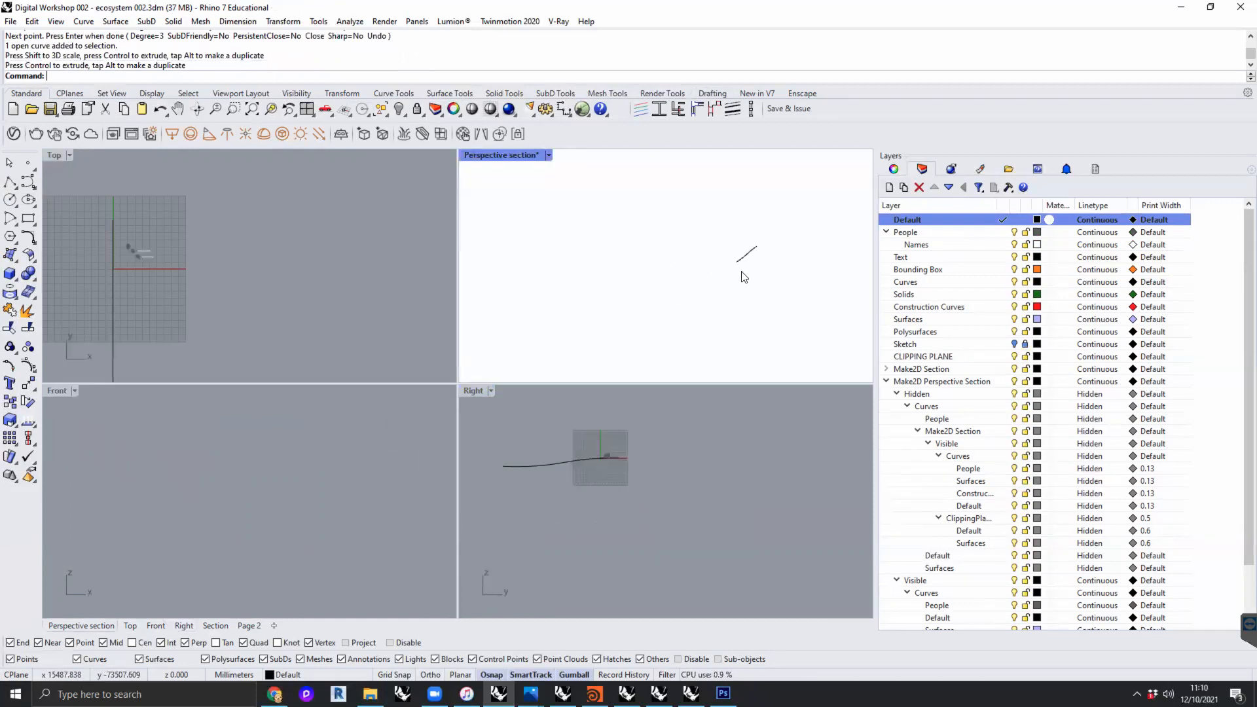
{"action": "left_click", "coordinate": [534, 155]}
{"action": "left_click", "coordinate": [592, 223]}
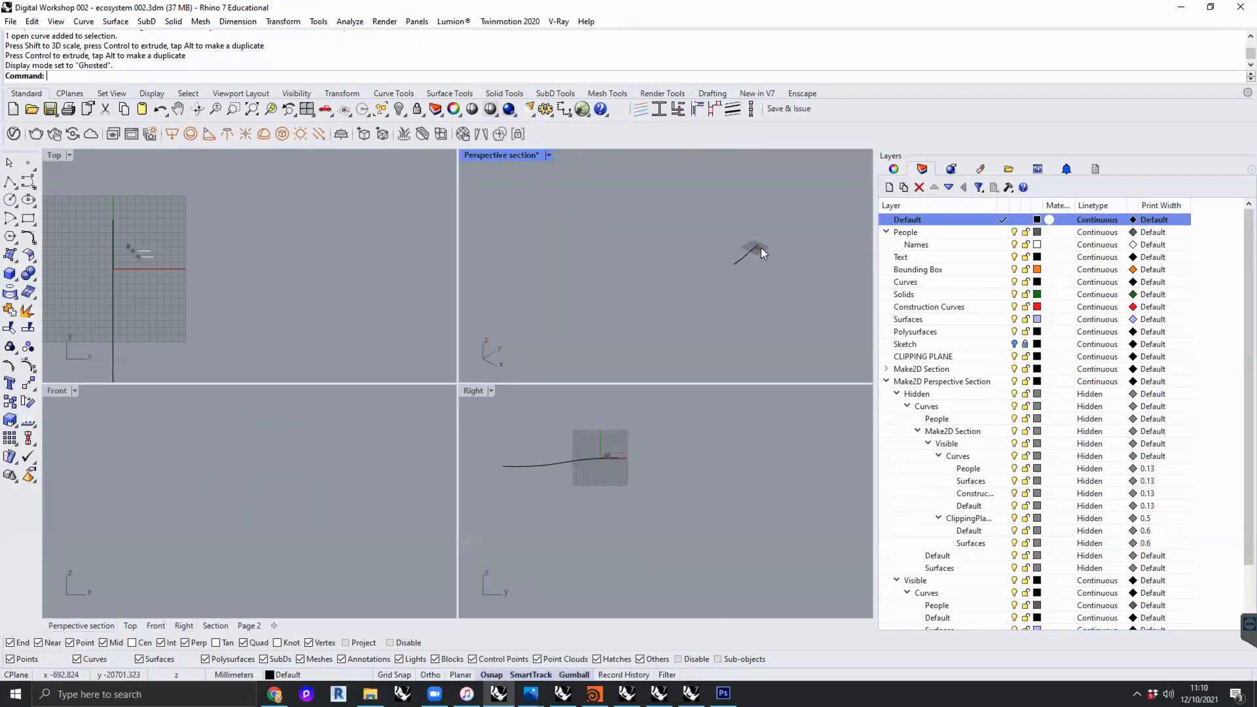
- Extrude the ground curve sideways along the X direction into a surface about 29888 mm wide, using ExtrudeCrv
{"action": "scroll", "coordinate": [751, 252], "scroll_direction": "up", "scroll_amount": 5}
{"action": "left_click", "coordinate": [712, 237]}
{"action": "right_click_drag", "start_coordinate": [732, 278], "coordinate": [719, 278], "text": "shift"}
{"action": "type", "text": "ExtrudeCrv"}
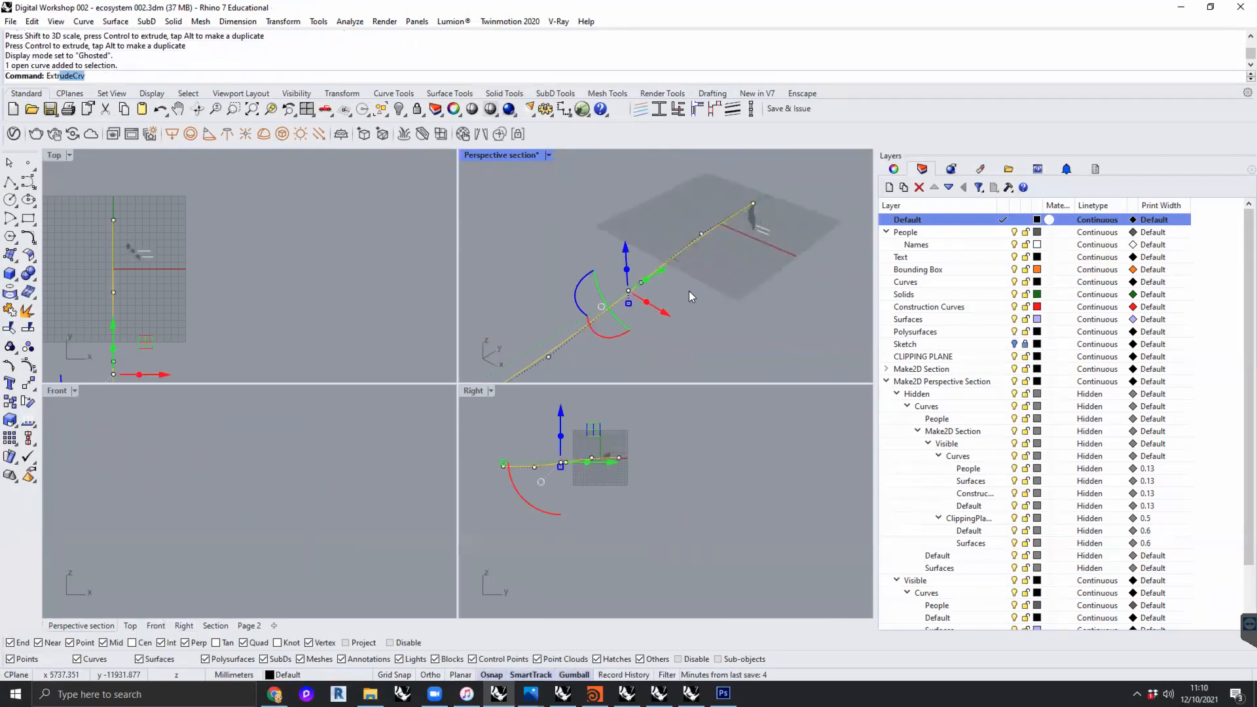
{"action": "key", "text": "Return"}
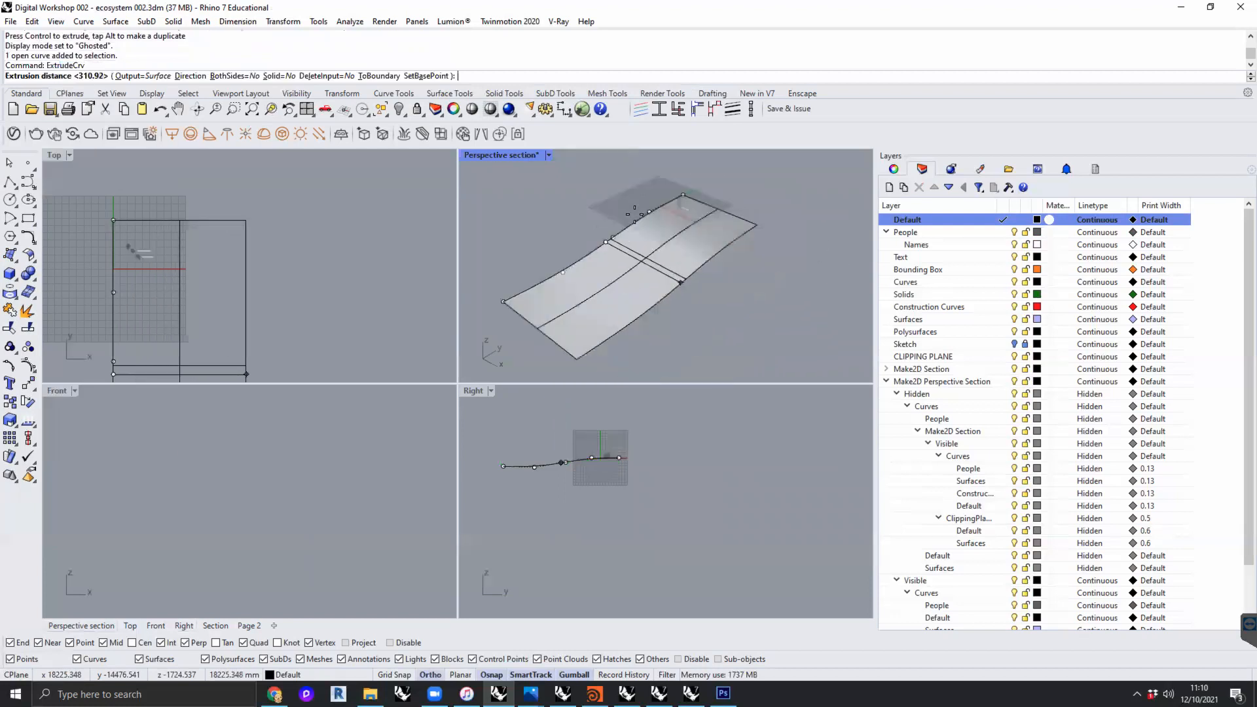
{"action": "right_click_drag", "start_coordinate": [634, 214], "coordinate": [595, 187], "text": "shift"}
{"action": "left_click", "coordinate": [710, 256]}
{"action": "right_click", "coordinate": [725, 278]}
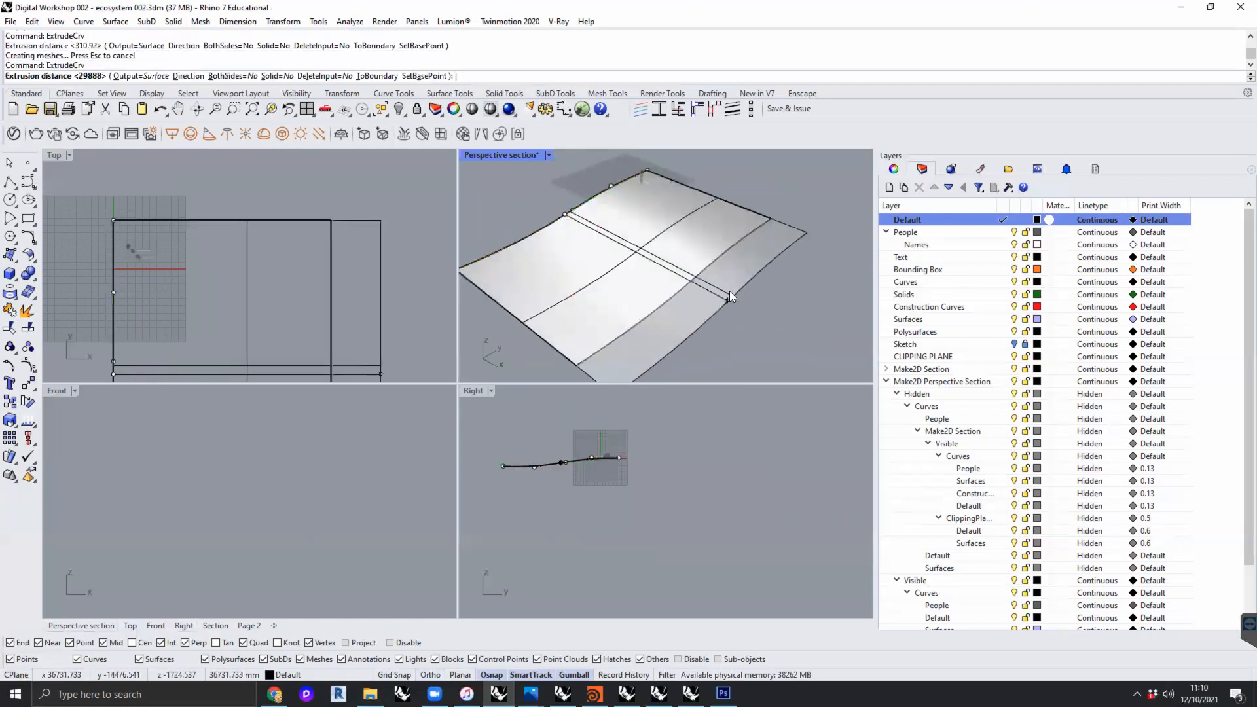
{"action": "right_click", "coordinate": [729, 291]}
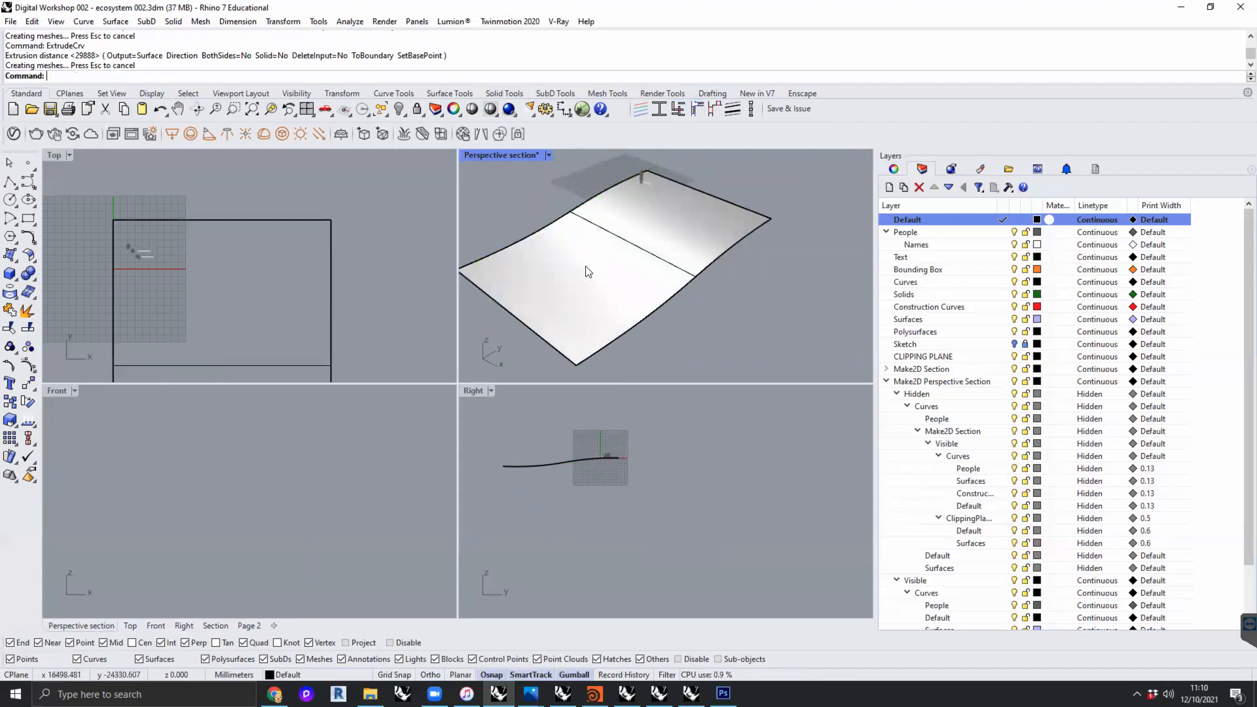
- Delete the extruded ground surfaces and keep only the original curve
{"action": "left_click", "coordinate": [668, 253]}
{"action": "key", "text": "Return"}
{"action": "key", "text": "Delete"}
{"action": "left_click", "coordinate": [673, 252]}
{"action": "key", "text": "Delete"}
- Copy the ground curve sideways along the X direction to make a second terrain profile
{"action": "left_click", "coordinate": [580, 206]}
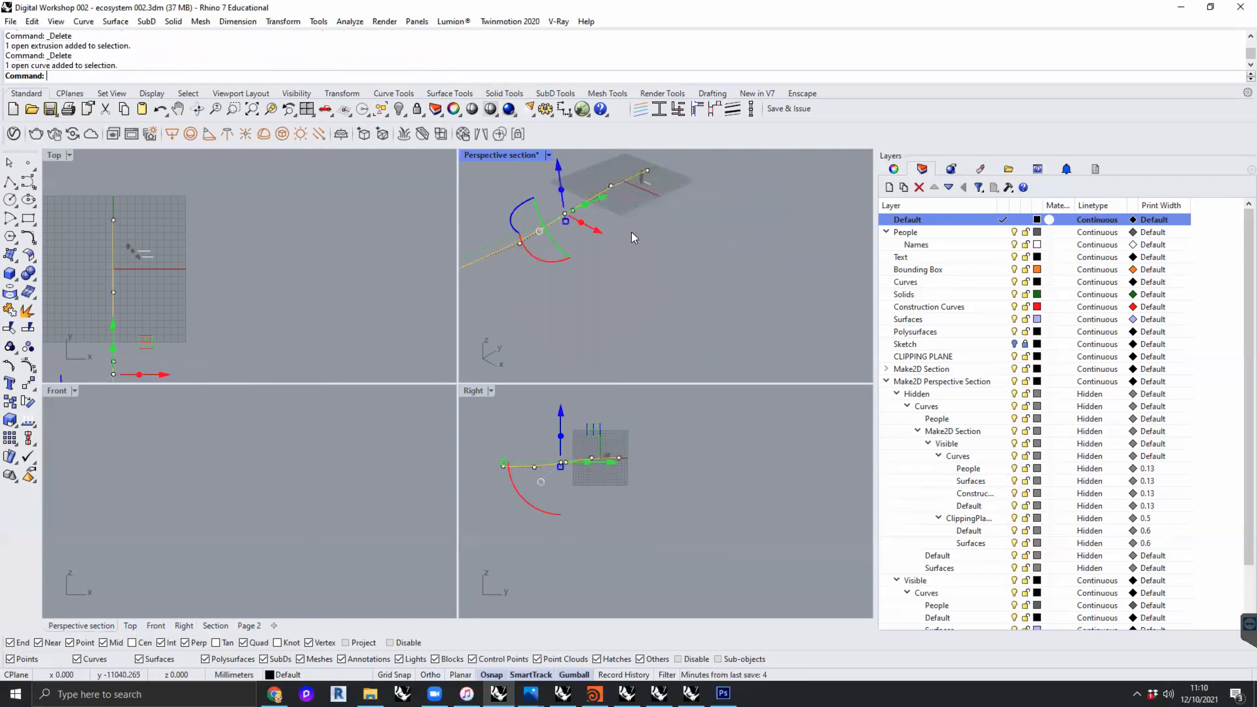
{"action": "left_click_drag", "start_coordinate": [639, 236], "coordinate": [666, 251]}
{"action": "left_click", "coordinate": [667, 313]}
- Reshape the second profile curve by moving individual control points vertically
{"action": "left_click", "coordinate": [754, 236]}
{"action": "mouse_move", "coordinate": [753, 199]}
{"action": "left_mouse_down"}
{"action": "mouse_move", "coordinate": [760, 225]}
{"action": "mouse_move", "coordinate": [760, 194]}
{"action": "left_mouse_up"}
{"action": "left_click", "coordinate": [752, 236]}
{"action": "left_click", "coordinate": [754, 235]}
{"action": "left_click", "coordinate": [779, 274]}
{"action": "right_click_drag", "start_coordinate": [777, 301], "coordinate": [783, 278]}
- Copy the second profile curve further along the X direction to make a third terrain profile
{"action": "left_click", "coordinate": [700, 260]}
{"action": "right_click_drag", "start_coordinate": [704, 263], "coordinate": [750, 299]}
{"action": "left_click_drag", "start_coordinate": [750, 299], "coordinate": [814, 326]}
{"action": "left_click", "coordinate": [679, 268]}
- Select the middle control points of the third profile curve and move them down to deepen its slope
{"action": "left_click", "coordinate": [744, 310]}
{"action": "scroll", "coordinate": [743, 310], "scroll_direction": "up", "scroll_amount": 7}
{"action": "left_click", "coordinate": [722, 300]}
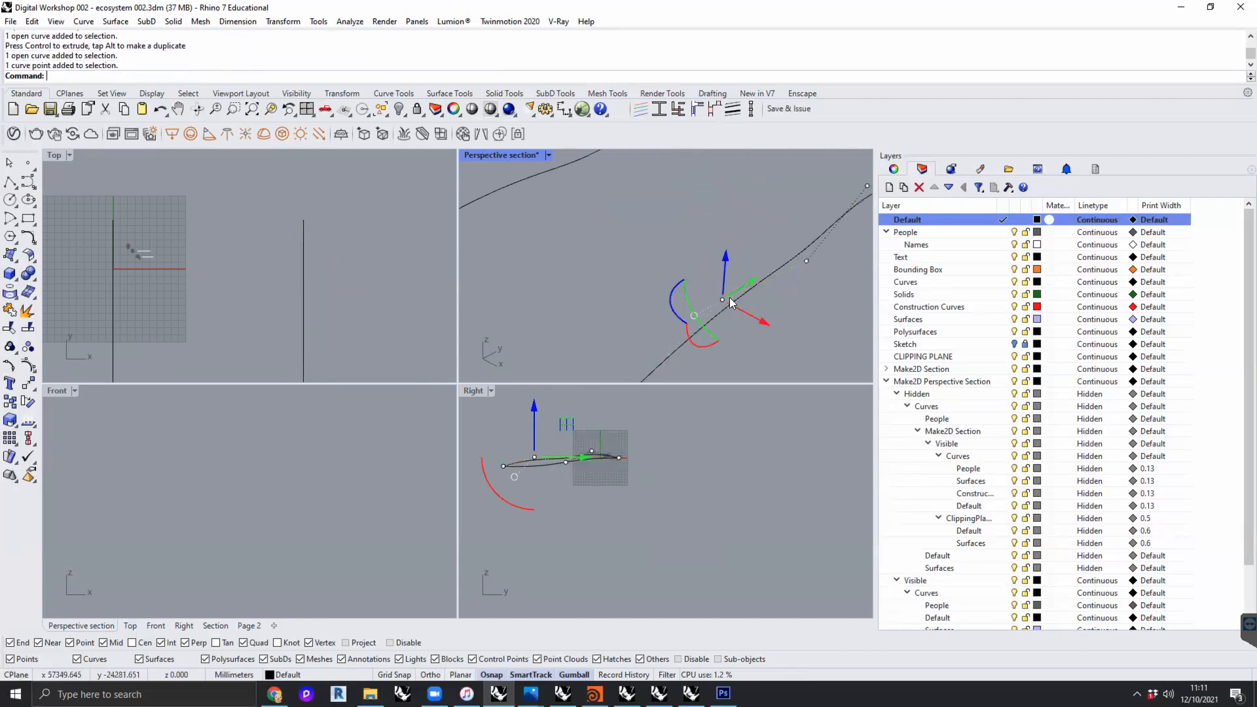
{"action": "scroll", "coordinate": [731, 300], "scroll_direction": "down", "scroll_amount": 8}
{"action": "left_click", "coordinate": [757, 284], "text": "shift"}
{"action": "left_click_drag", "start_coordinate": [747, 250], "coordinate": [748, 273]}
{"action": "scroll", "coordinate": [574, 467], "scroll_direction": "up", "scroll_amount": 5}
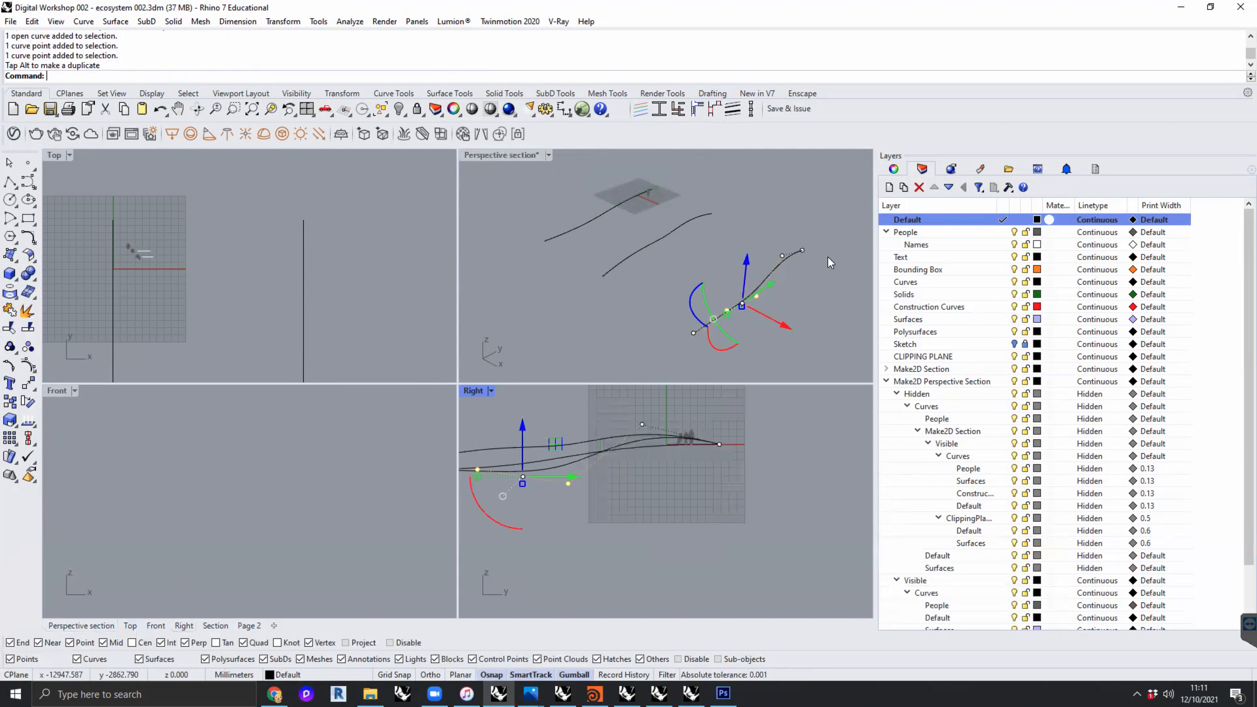
- Lower the control point near the far end of the third terrain profile curve
{"action": "left_click", "coordinate": [784, 255]}
{"action": "left_click_drag", "start_coordinate": [787, 217], "coordinate": [787, 227]}
{"action": "left_click", "coordinate": [809, 308]}
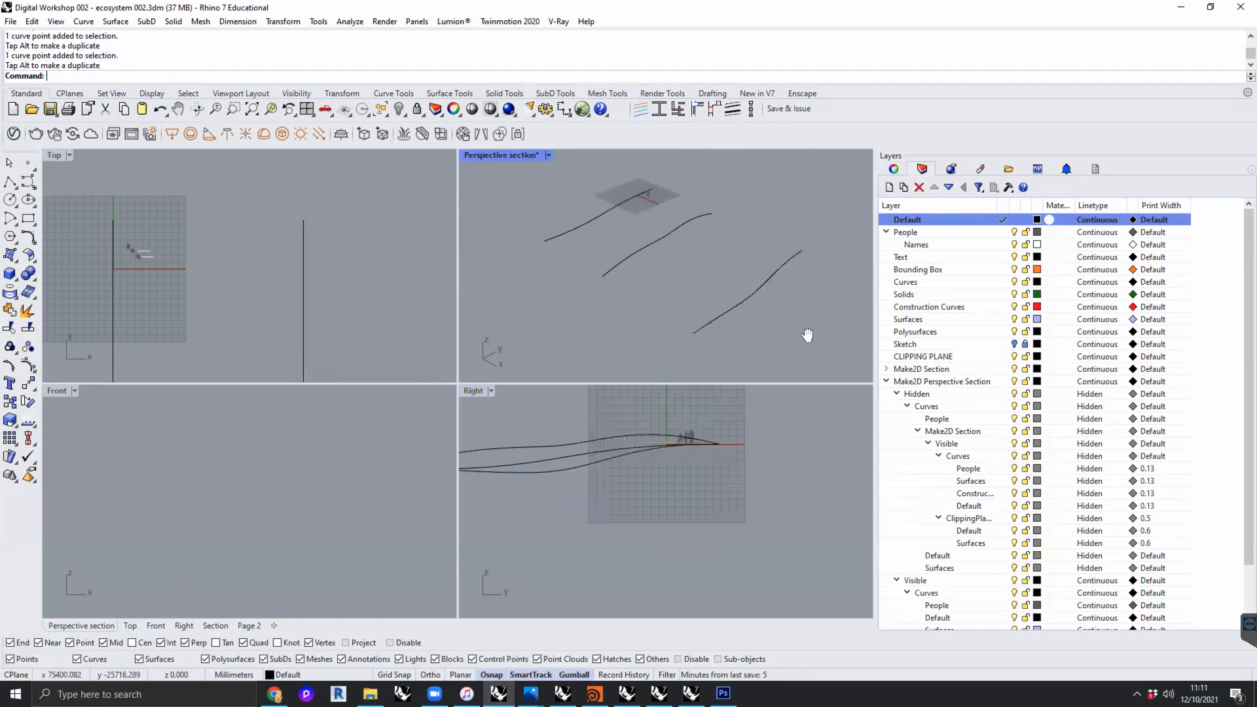
- Loft the three terrain profile curves into one surface with the Normal style and no simplification
{"action": "right_click_drag", "start_coordinate": [807, 335], "coordinate": [825, 327]}
{"action": "left_click", "coordinate": [563, 233]}
{"action": "left_click", "coordinate": [630, 259], "text": "shift"}
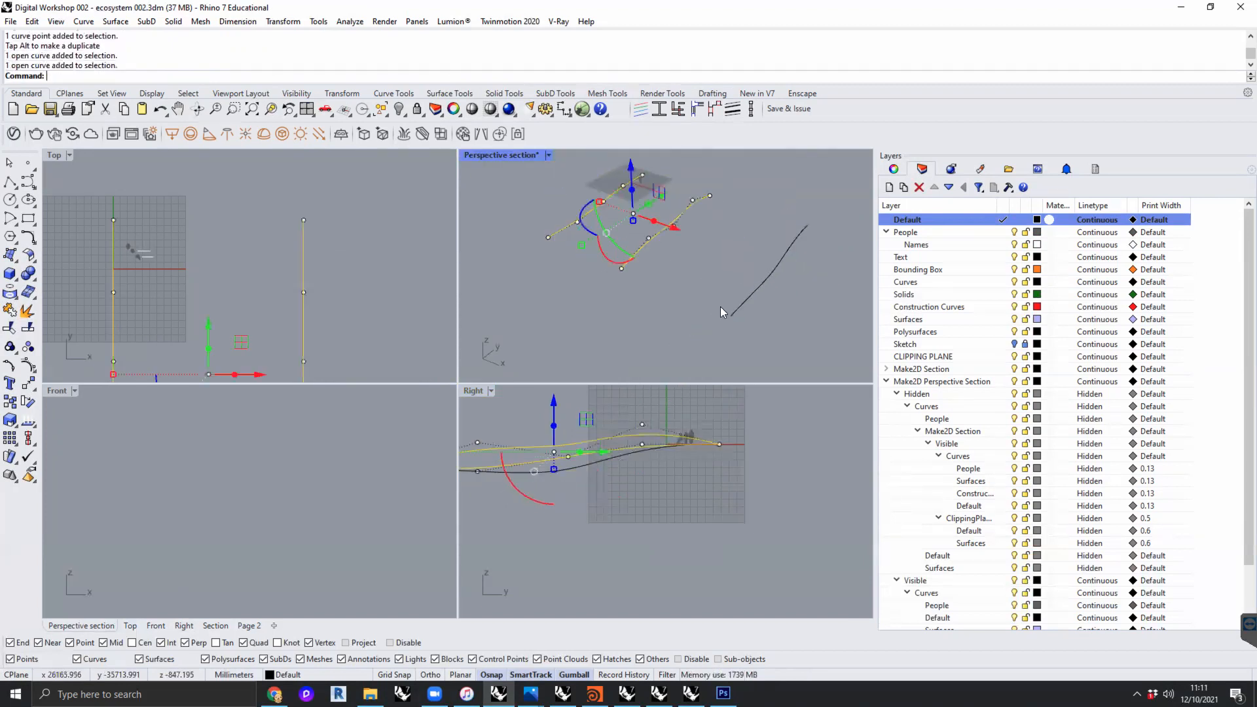
{"action": "left_click", "coordinate": [746, 312], "text": "shift"}
{"action": "type", "text": "loft"}
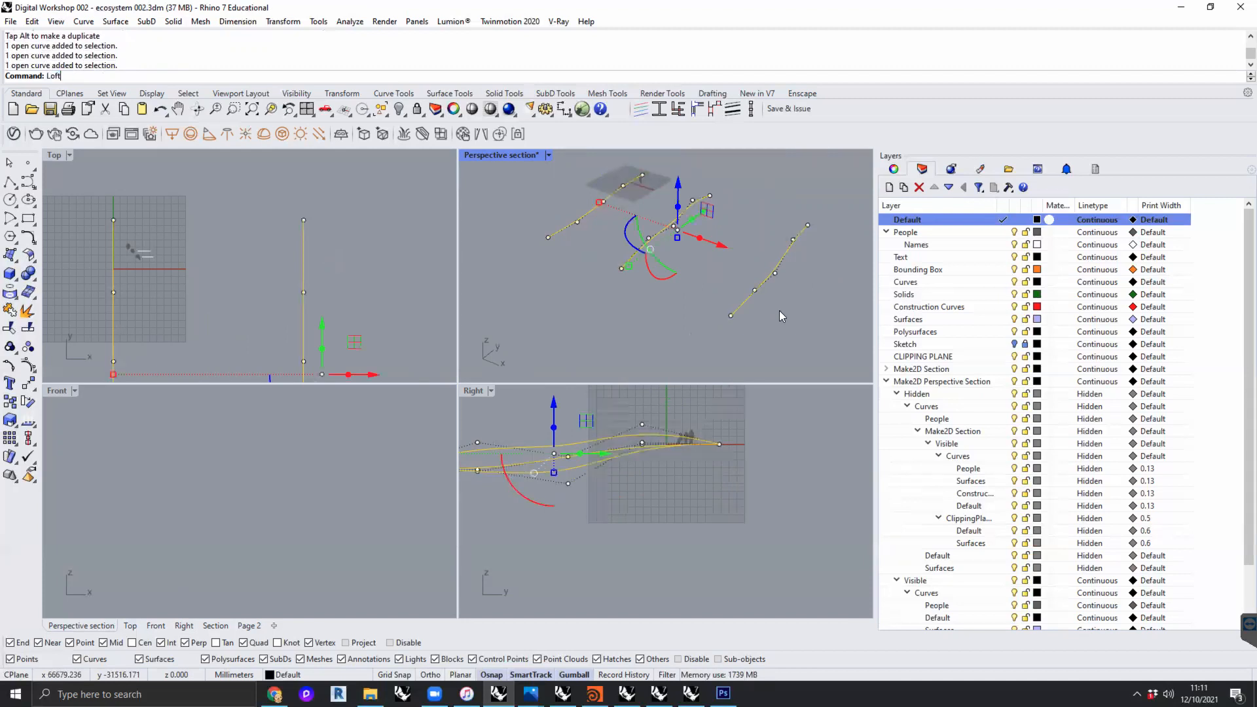
{"action": "key", "text": "Return"}
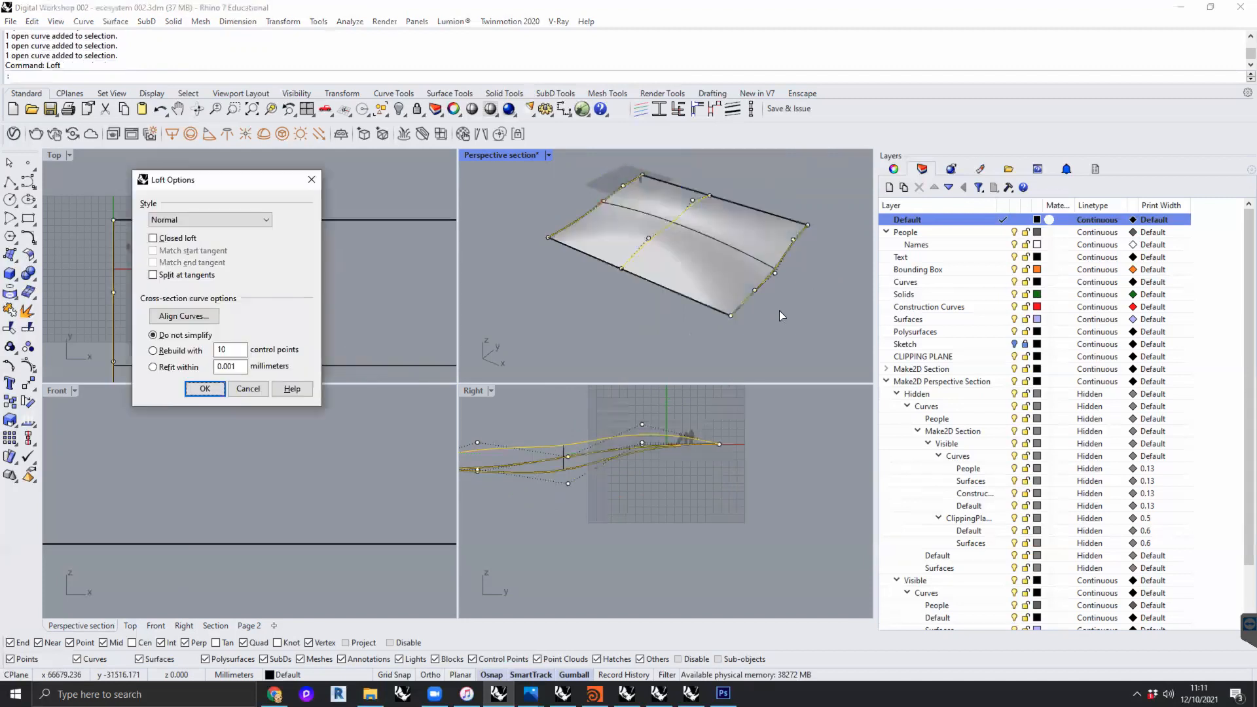
{"action": "left_click", "coordinate": [200, 389]}
- Delete the lofted terrain surface, leaving its three profile curves in place
{"action": "right_click_drag", "start_coordinate": [681, 282], "coordinate": [640, 196]}
{"action": "scroll", "coordinate": [663, 236], "scroll_direction": "up", "scroll_amount": 5}
{"action": "scroll", "coordinate": [703, 255], "scroll_direction": "down", "scroll_amount": 5}
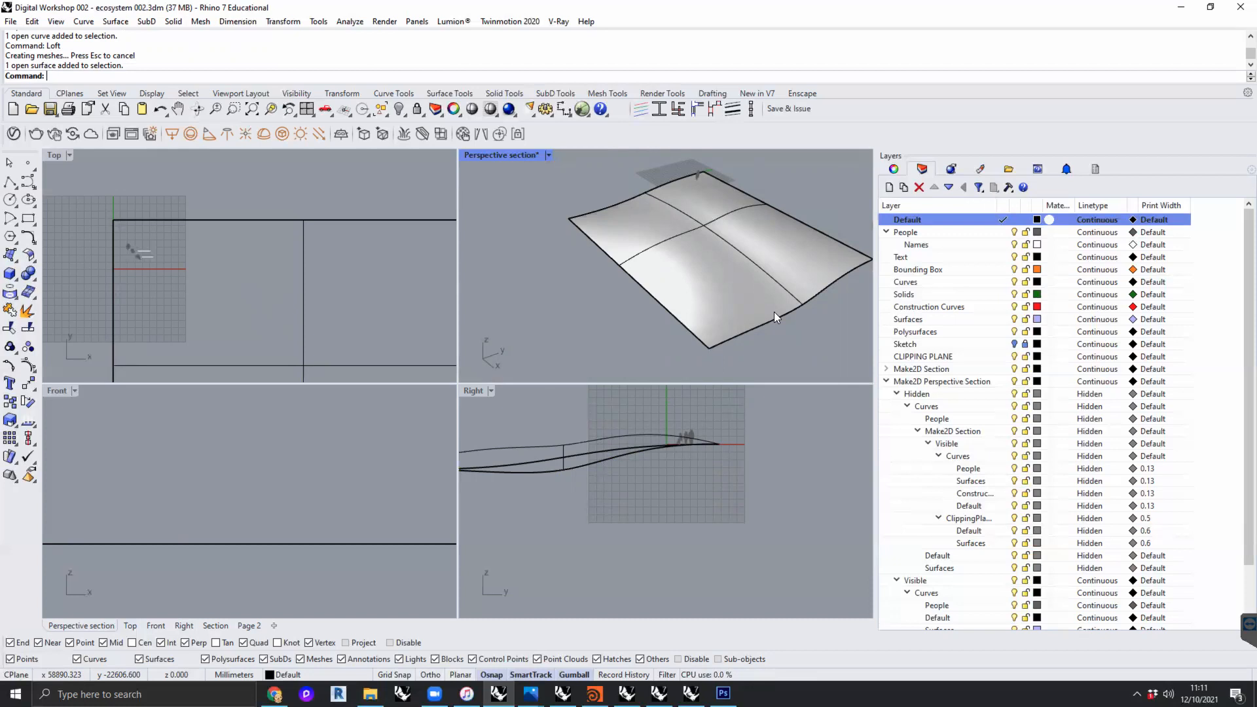
{"action": "left_click", "coordinate": [728, 287]}
{"action": "key", "text": "Delete"}
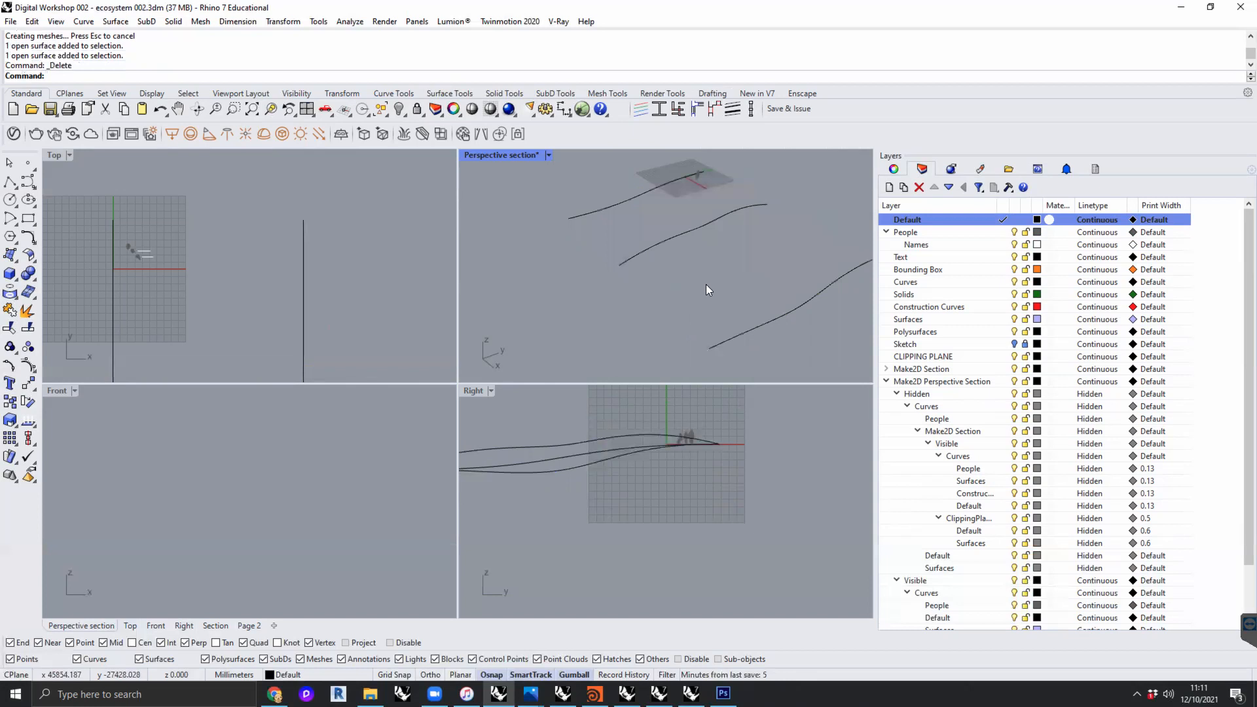
- Switch to the "3d final model in line with GAs 020" file and examine its faceted terrain with everything selected
{"action": "left_click", "coordinate": [626, 693]}
{"action": "left_click", "coordinate": [660, 693]}
{"action": "left_click", "coordinate": [659, 693]}
{"action": "left_click", "coordinate": [659, 693]}
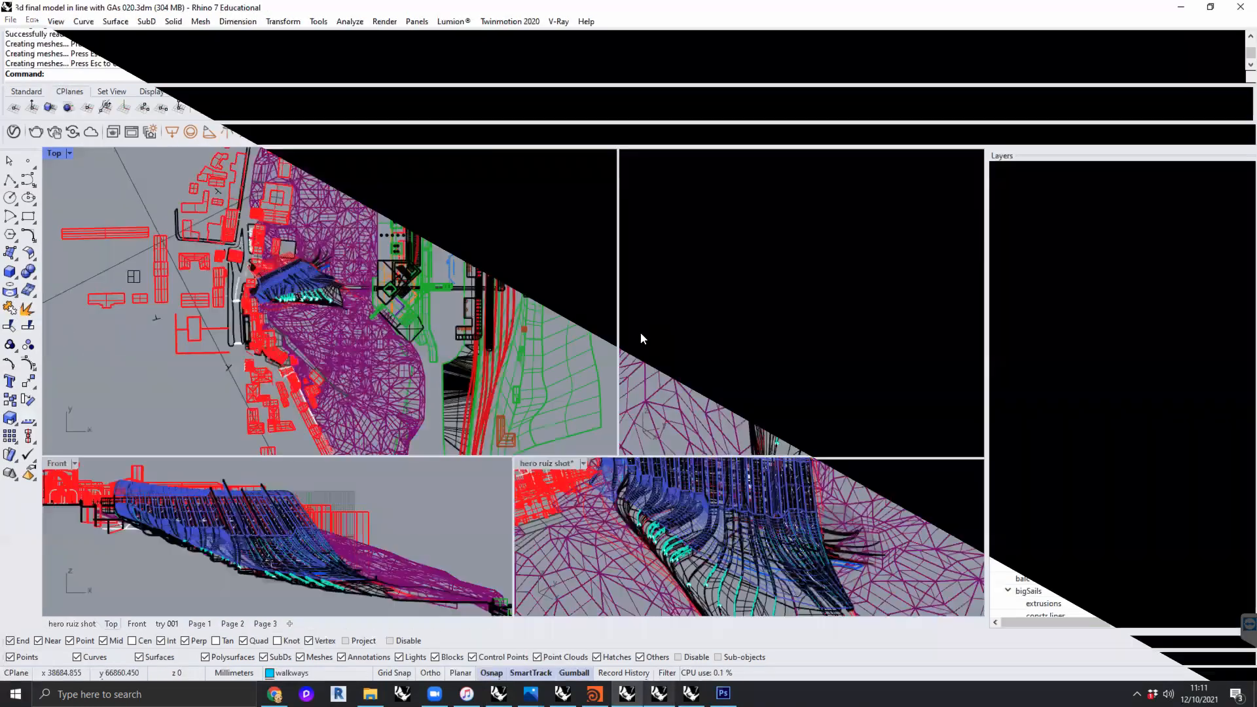
{"action": "key", "text": "ctrl+a"}
{"action": "scroll", "coordinate": [351, 353], "scroll_direction": "up", "scroll_amount": 4}
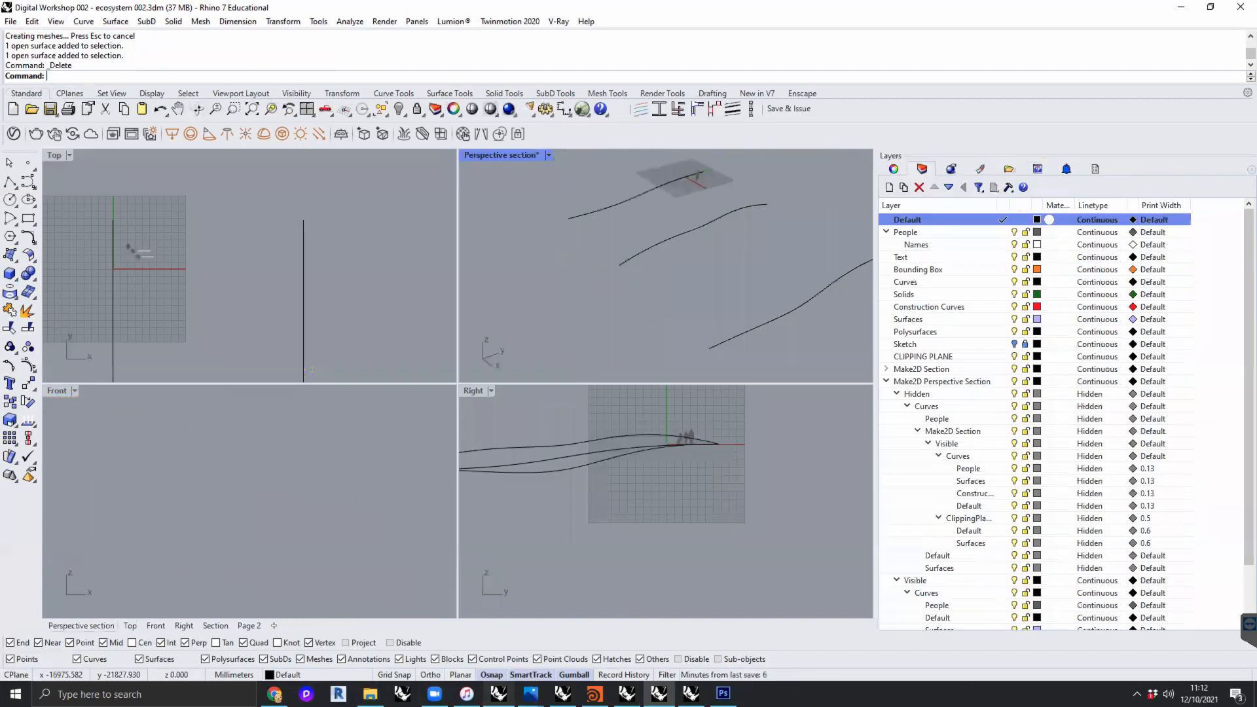
- Return to the ecosystem 002 model and undo the deletion of the lofted terrain surface
{"action": "left_click", "coordinate": [499, 695]}
{"action": "right_click_drag", "start_coordinate": [352, 260], "coordinate": [262, 242]}
{"action": "scroll", "coordinate": [368, 214], "scroll_direction": "down", "scroll_amount": 6}
{"action": "left_click_drag", "start_coordinate": [407, 319], "coordinate": [215, 257]}
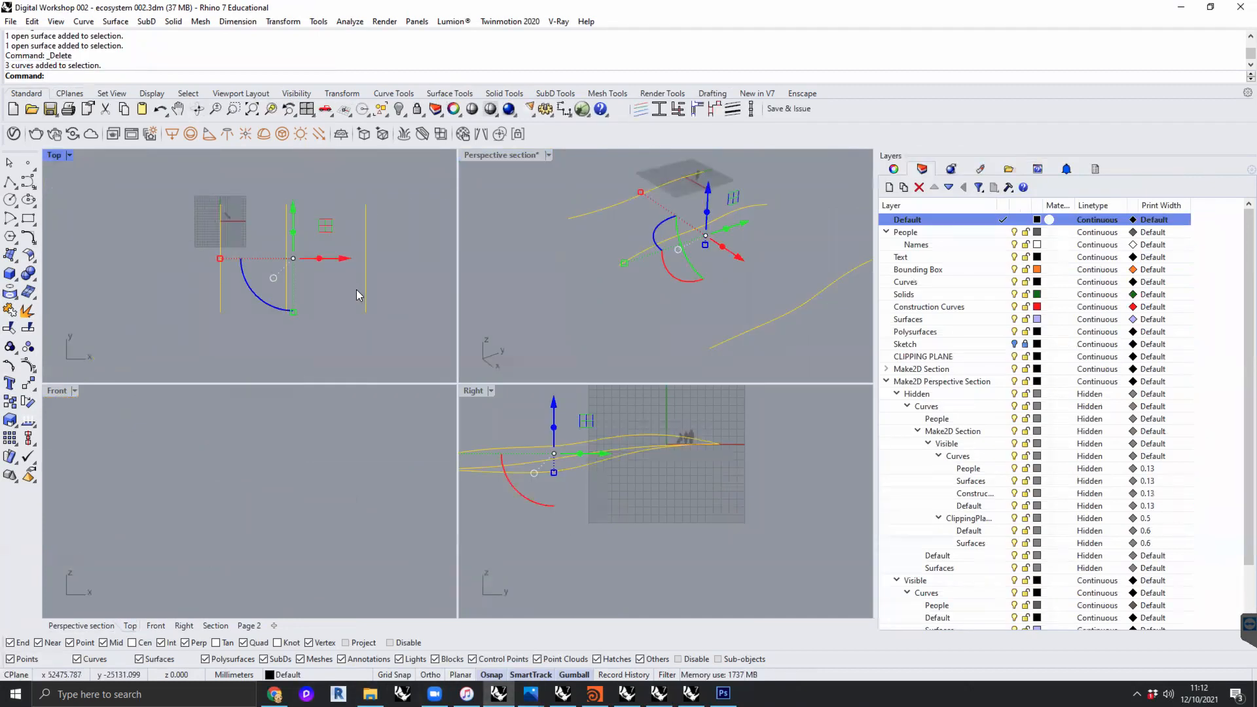
{"action": "key", "text": "ctrl+z"}
{"action": "key", "text": "Escape"}
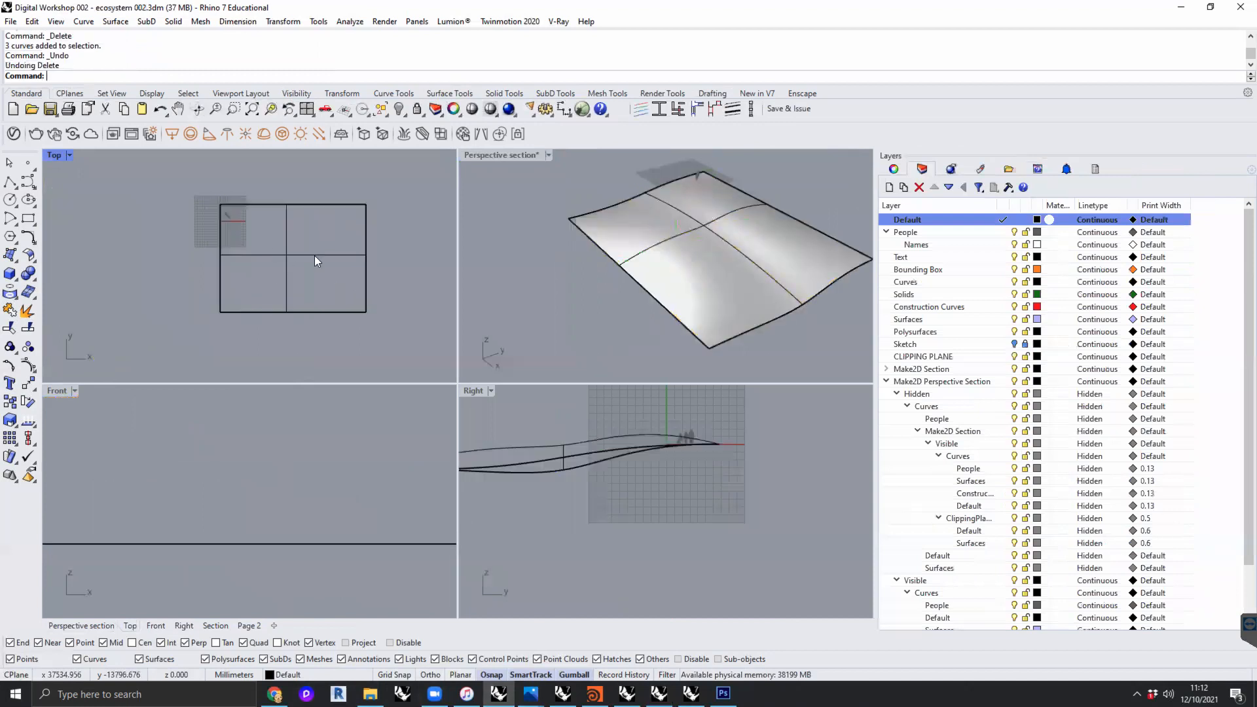
- Create a small four-corner surface from points within the terrain outline in the Top view
{"action": "left_click", "coordinate": [314, 261]}
{"action": "scroll", "coordinate": [315, 253], "scroll_direction": "up", "scroll_amount": 3}
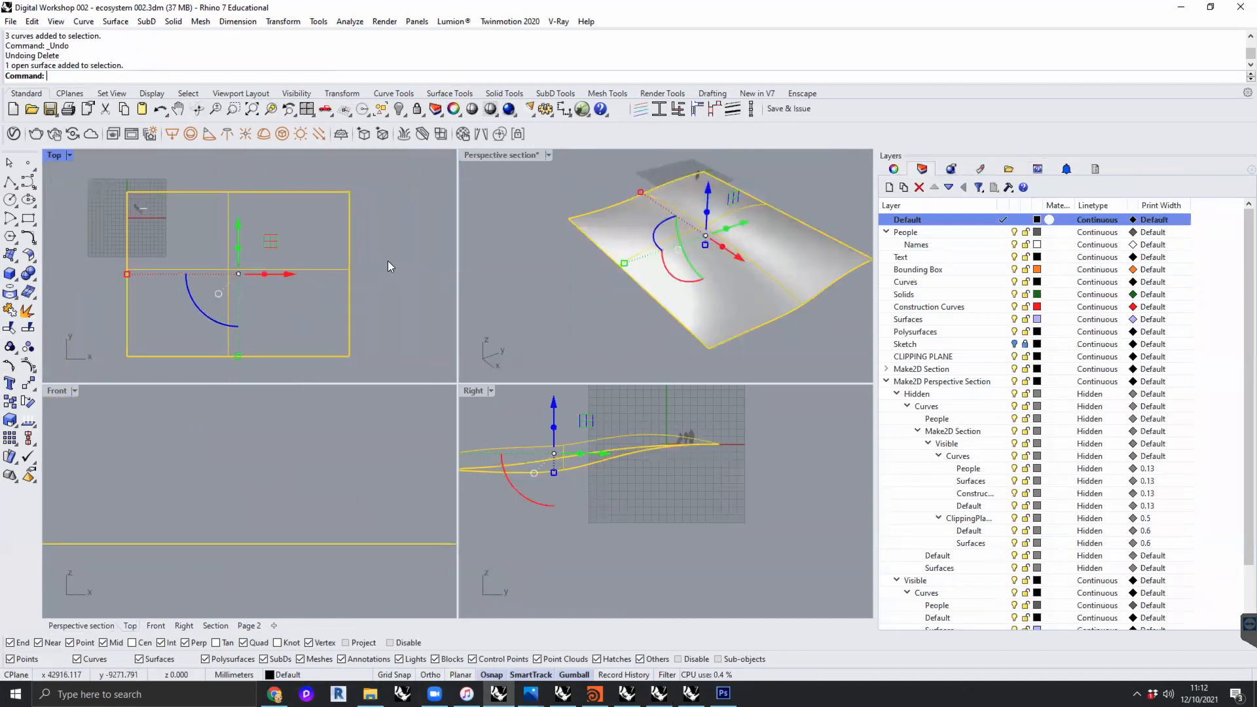
{"action": "key", "text": "Escape"}
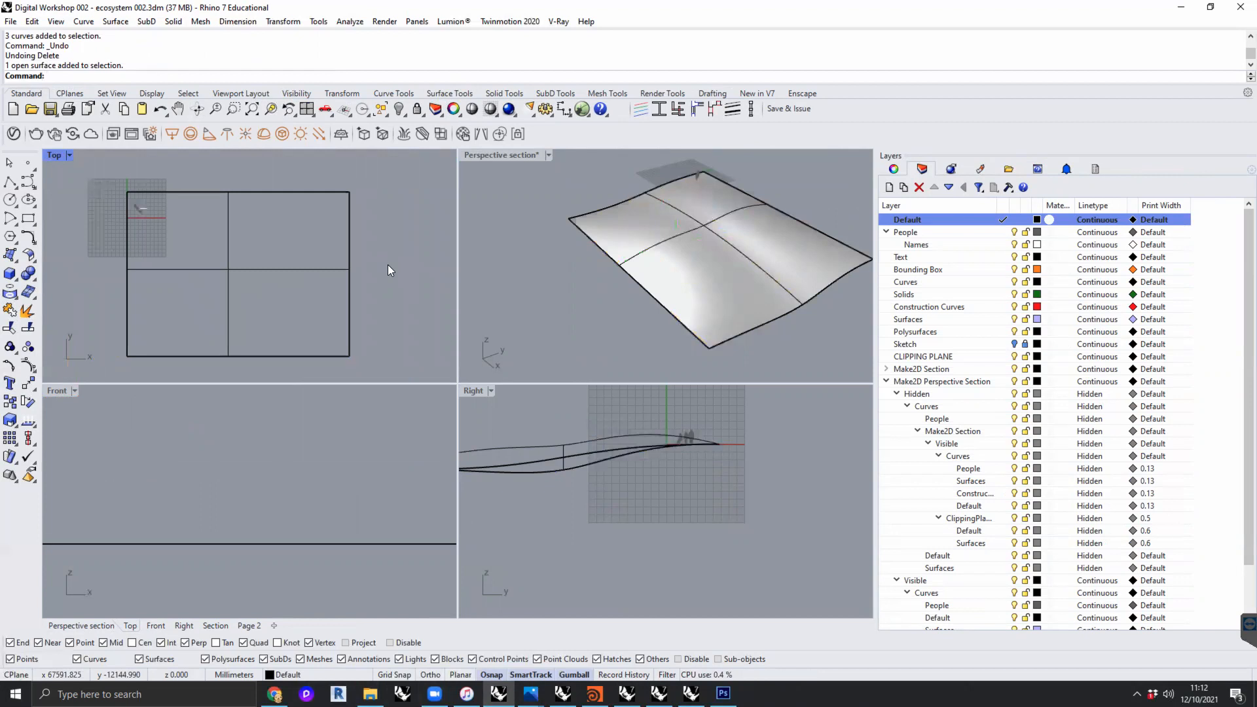
{"action": "left_click", "coordinate": [10, 255]}
{"action": "left_click", "coordinate": [199, 249]}
{"action": "left_click", "coordinate": [215, 252]}
{"action": "left_click", "coordinate": [212, 269]}
{"action": "left_click", "coordinate": [197, 272]}
- Create a second four-corner surface sharing the upper edge of the first one in the Top view
{"action": "right_click", "coordinate": [201, 264]}
{"action": "scroll", "coordinate": [201, 265], "scroll_direction": "up", "scroll_amount": 6}
{"action": "right_click", "coordinate": [227, 246]}
{"action": "right_click", "coordinate": [226, 245]}
{"action": "left_click", "coordinate": [227, 244]}
{"action": "left_click", "coordinate": [242, 227]}
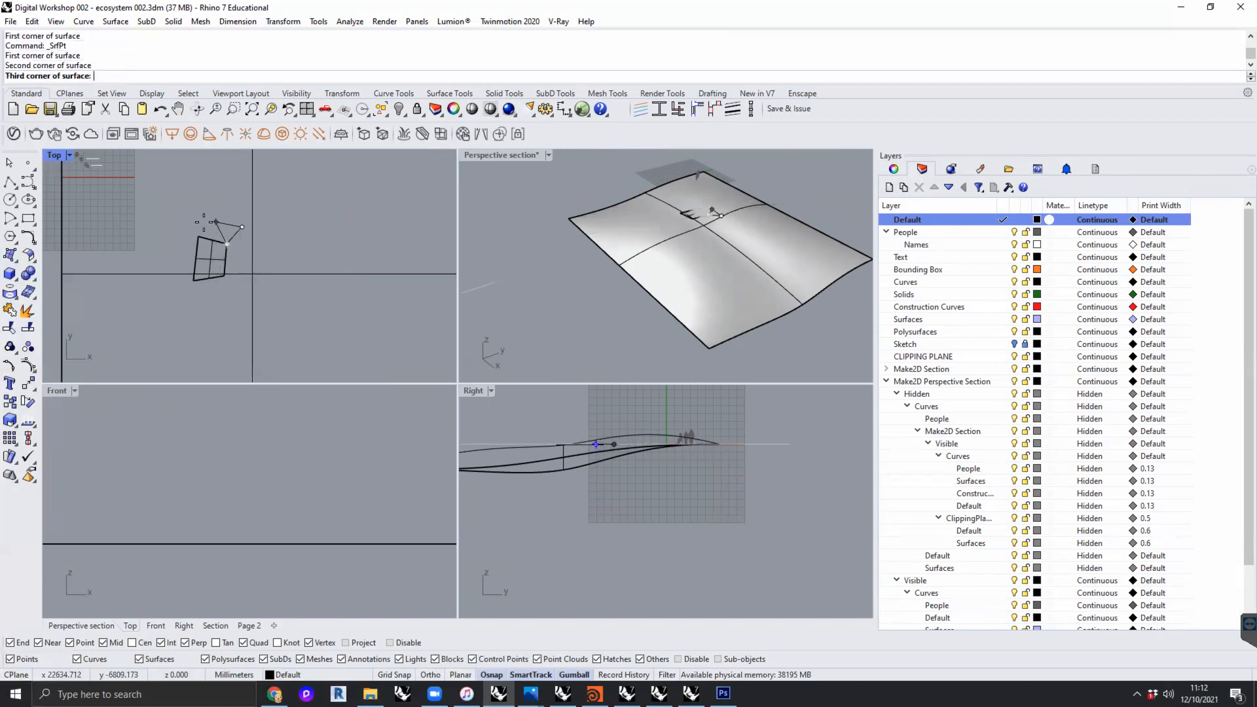
{"action": "left_click", "coordinate": [206, 214]}
{"action": "left_click", "coordinate": [198, 233]}
- Create a third four-corner surface continuing from the upper edge of the second one in the Top view
{"action": "right_click", "coordinate": [264, 243]}
{"action": "left_click", "coordinate": [242, 227]}
{"action": "left_click", "coordinate": [241, 191]}
{"action": "left_click", "coordinate": [218, 195]}
{"action": "left_click", "coordinate": [206, 214]}
{"action": "right_click", "coordinate": [214, 229]}
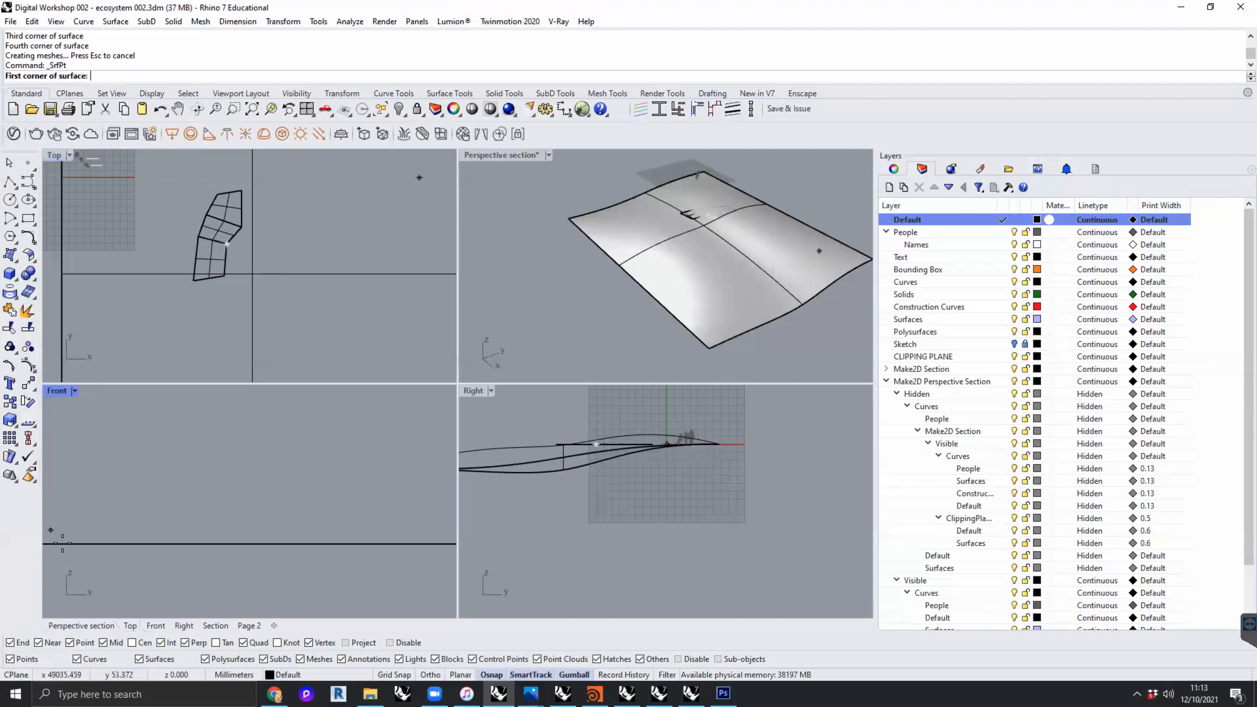
{"action": "left_click", "coordinate": [70, 643]}
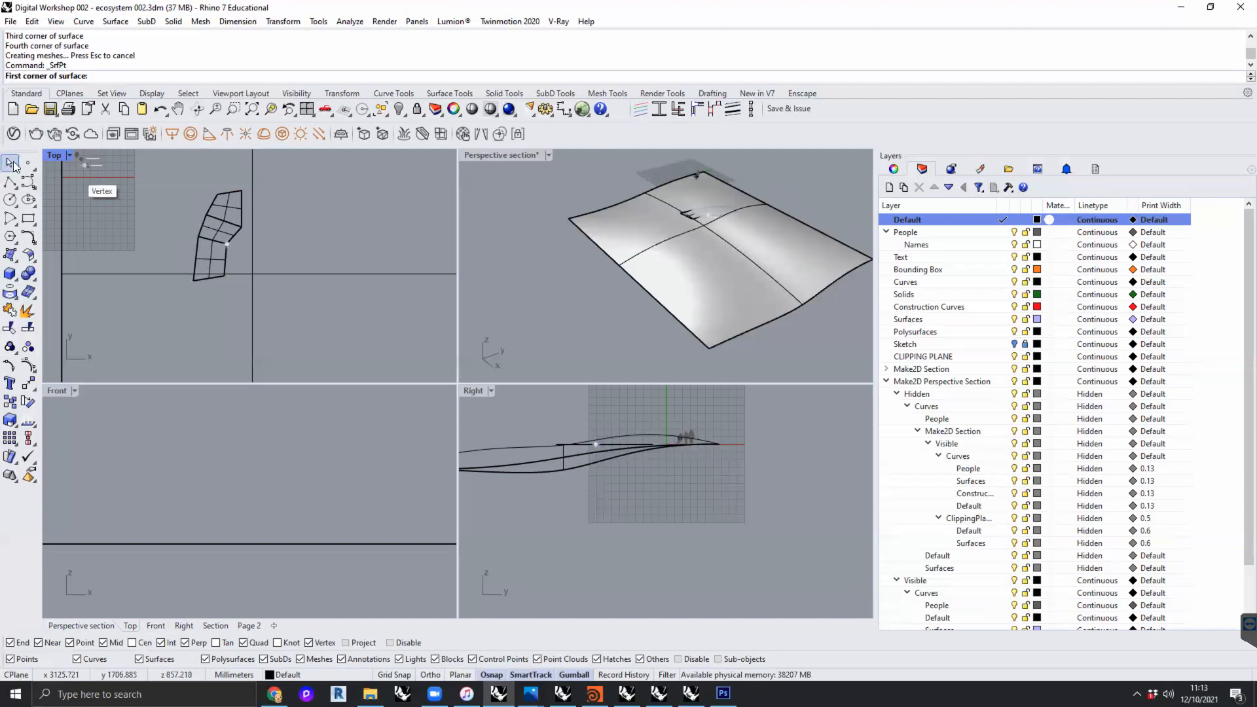
{"action": "key", "text": "Escape"}
- Select only the three small four-corner surfaces and join them into one polysurface
{"action": "key", "text": "ctrl+a"}
{"action": "left_click", "coordinate": [216, 326]}
{"action": "left_click_drag", "start_coordinate": [181, 328], "coordinate": [283, 166]}
{"action": "type", "text": "Join"}
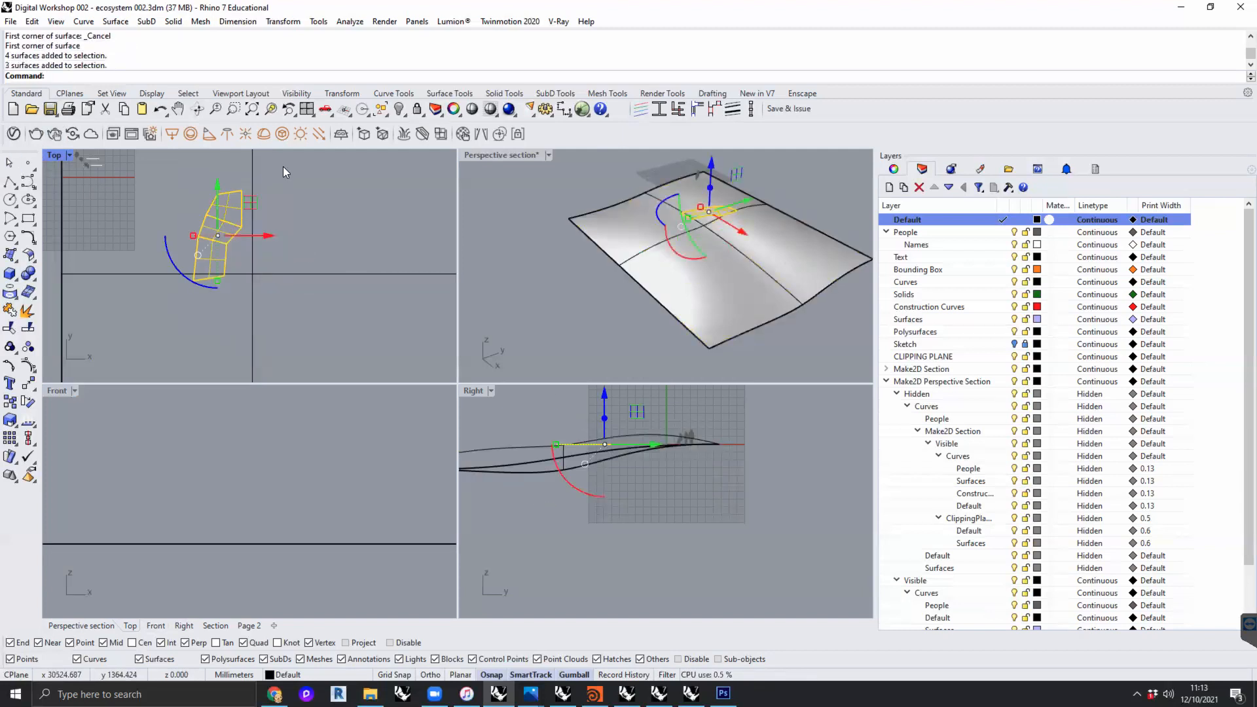
{"action": "key", "text": "Return"}
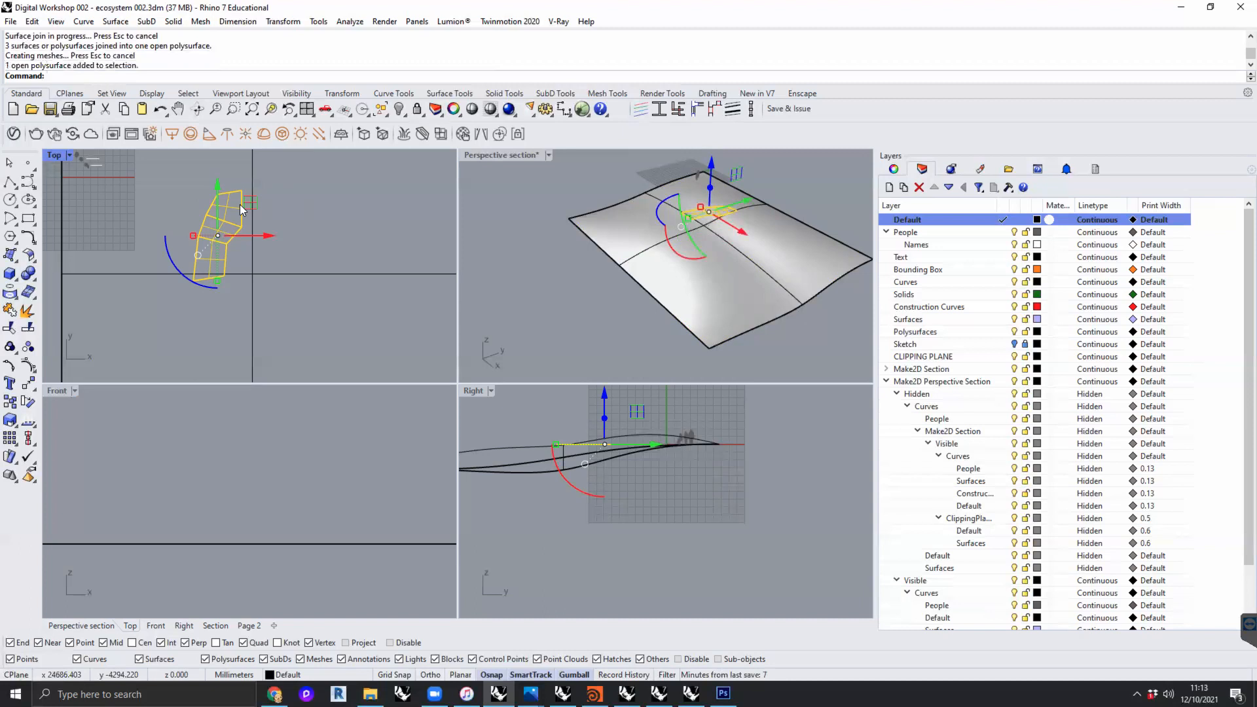
- Delete the lofted terrain surface beneath the joined strip
{"action": "scroll", "coordinate": [238, 237], "scroll_direction": "up", "scroll_amount": 10}
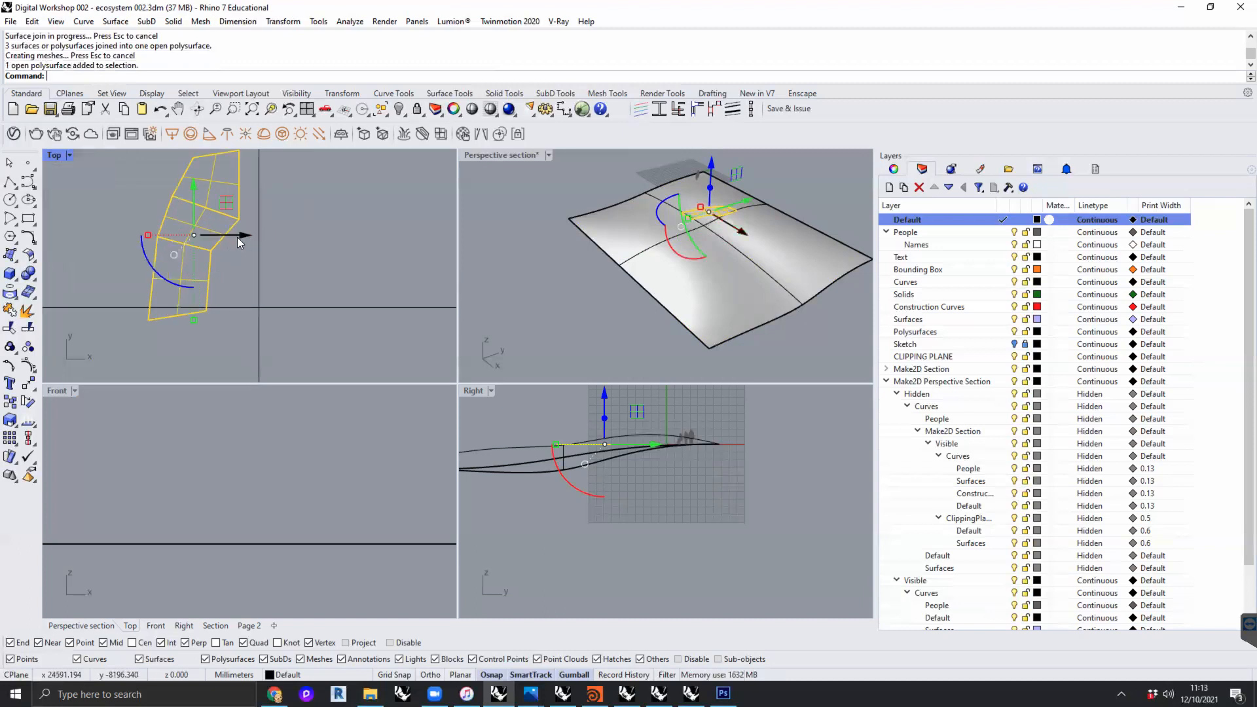
{"action": "scroll", "coordinate": [275, 255], "scroll_direction": "down", "scroll_amount": 6}
{"action": "scroll", "coordinate": [301, 259], "scroll_direction": "down", "scroll_amount": 4}
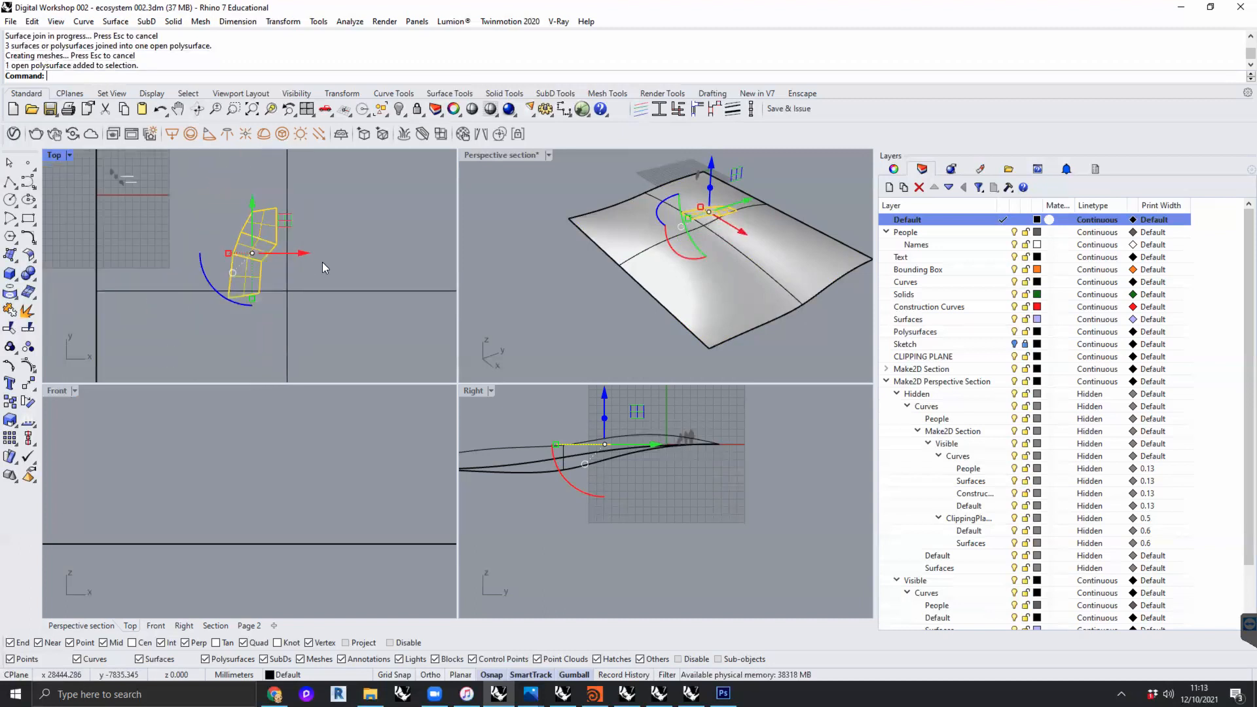
{"action": "left_click", "coordinate": [699, 259]}
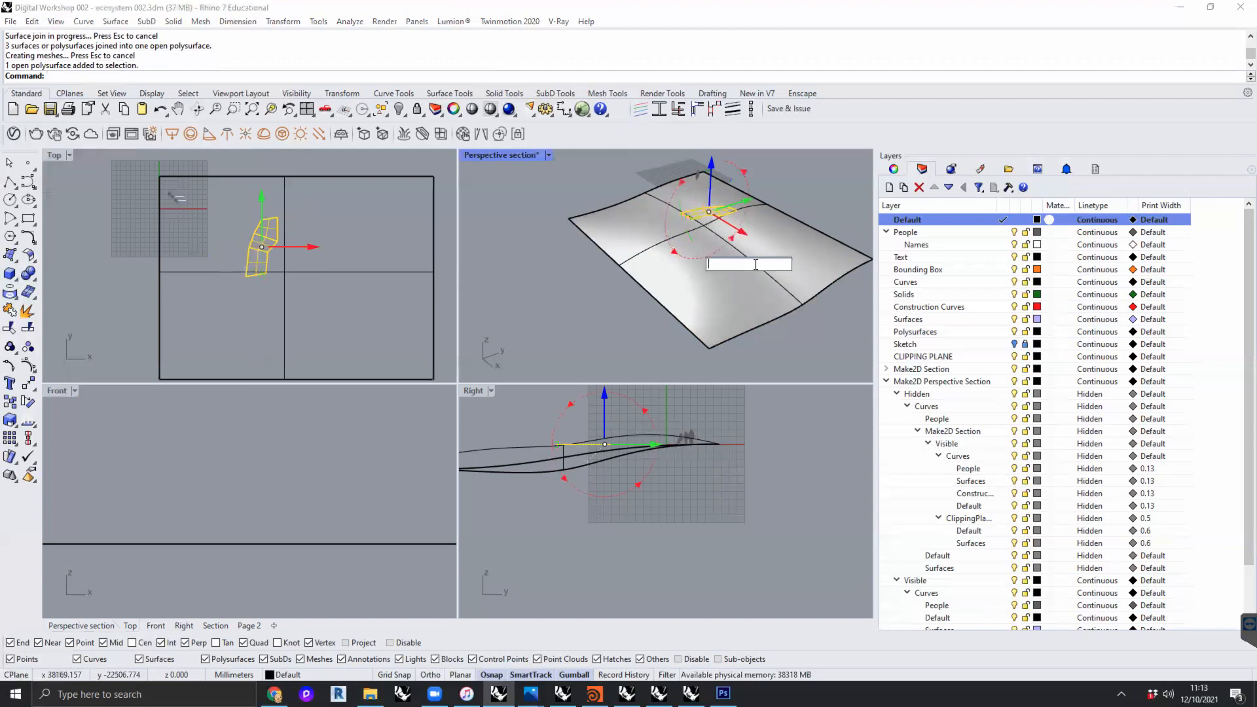
{"action": "key", "text": "Delete"}
{"action": "scroll", "coordinate": [746, 230], "scroll_direction": "up", "scroll_amount": 4}
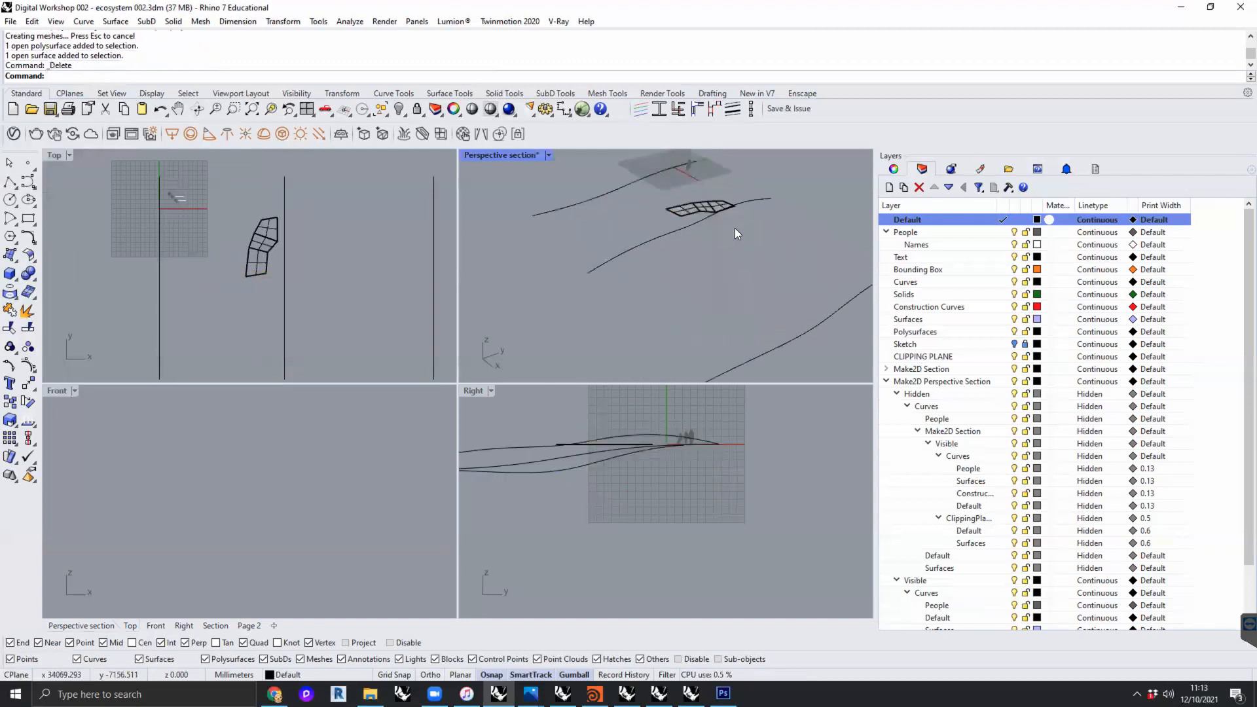
- Select the three terrain profile curves and delete them
{"action": "left_click", "coordinate": [544, 202]}
{"action": "left_click", "coordinate": [595, 257], "text": "shift"}
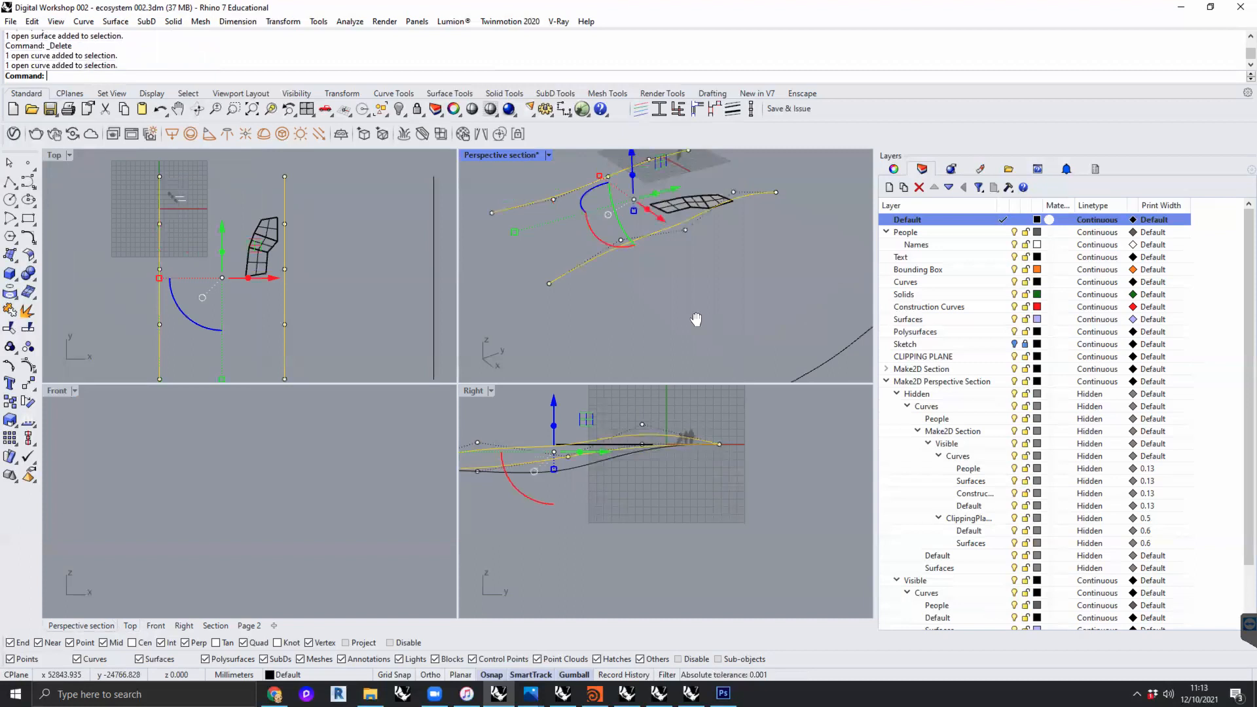
{"action": "right_click_drag", "start_coordinate": [695, 319], "coordinate": [648, 288], "text": "shift"}
{"action": "left_click", "coordinate": [742, 337], "text": "shift"}
{"action": "key", "text": "Delete"}
{"action": "scroll", "coordinate": [655, 186], "scroll_direction": "up", "scroll_amount": 4}
{"action": "right_click_drag", "start_coordinate": [668, 225], "coordinate": [664, 270], "text": "shift"}
- Try to turn on the control points of the joined polysurface with PointsOn
{"action": "left_click", "coordinate": [659, 214]}
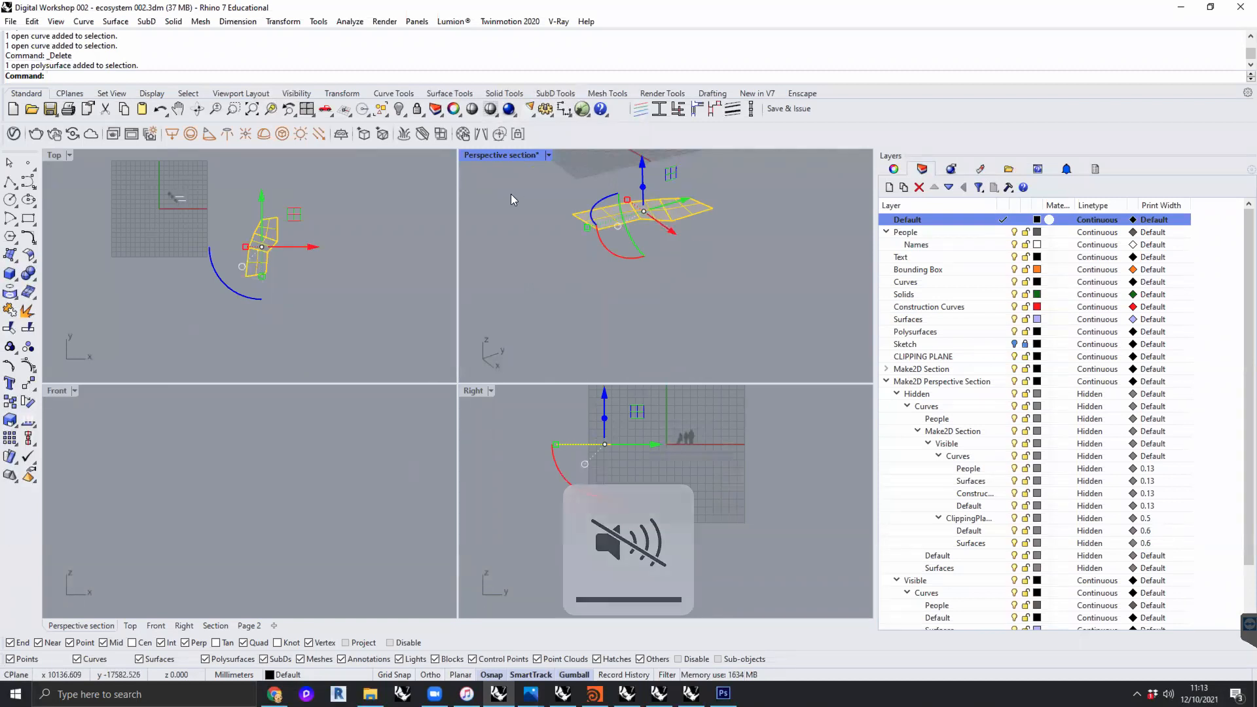
{"action": "type", "text": "PointsOn"}
{"action": "key", "text": "Return"}
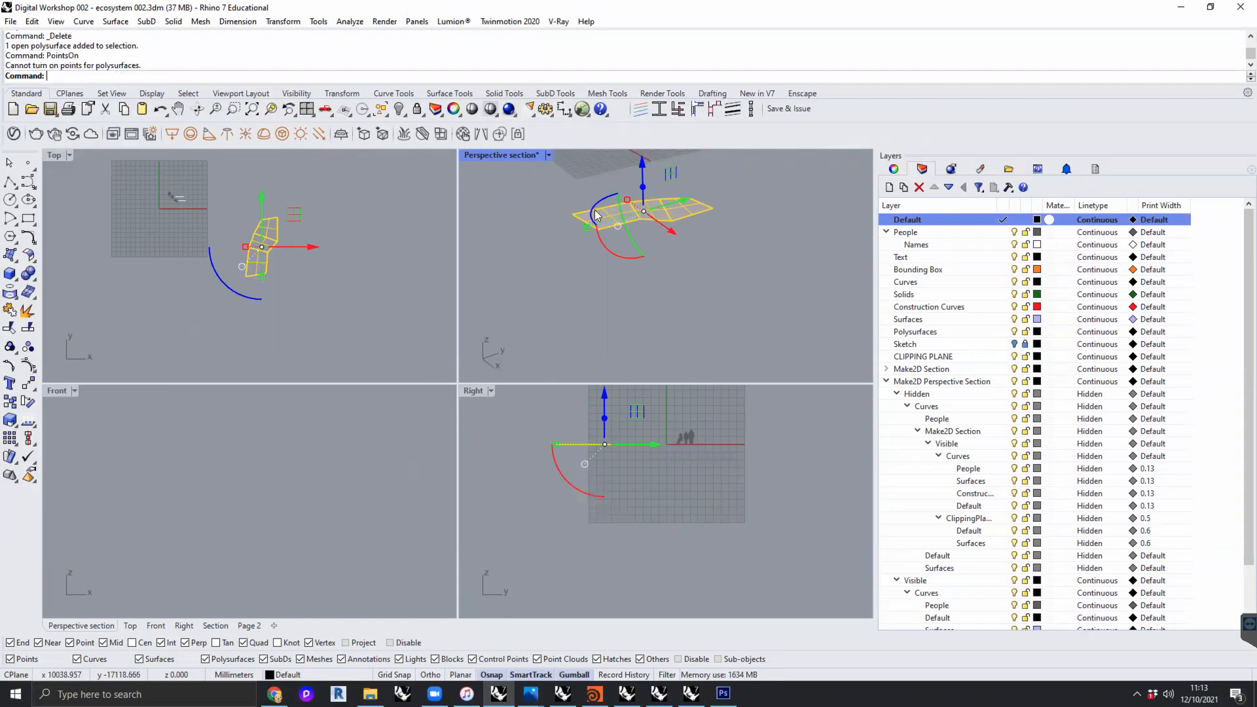
{"action": "key", "text": "Escape"}
{"action": "scroll", "coordinate": [675, 219], "scroll_direction": "up", "scroll_amount": 3}
{"action": "left_click", "coordinate": [664, 216]}
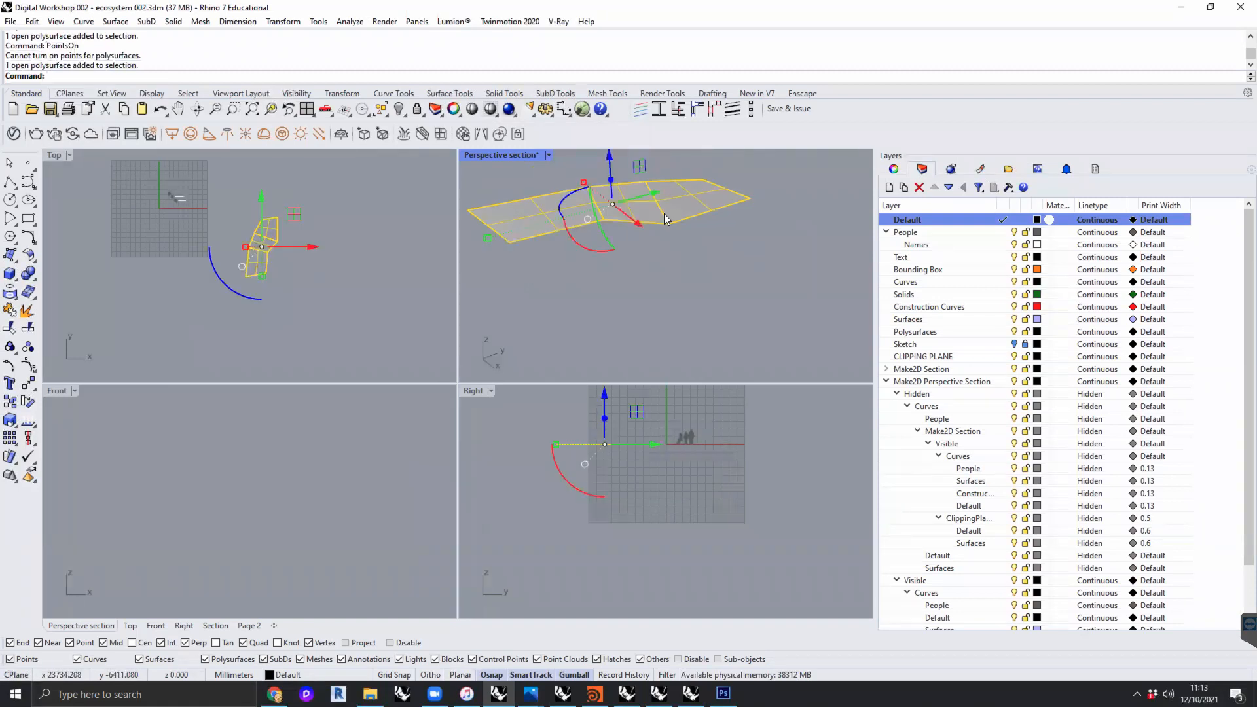
- Undo the deletions of the curves and lofted surface as well as the join of the three small surfaces
{"action": "key", "text": "ctrl+z"}
{"action": "key", "text": "ctrl+z"}
{"action": "key", "text": "ctrl+z"}
{"action": "scroll", "coordinate": [625, 224], "scroll_direction": "down", "scroll_amount": 5}
{"action": "left_click", "coordinate": [630, 210]}
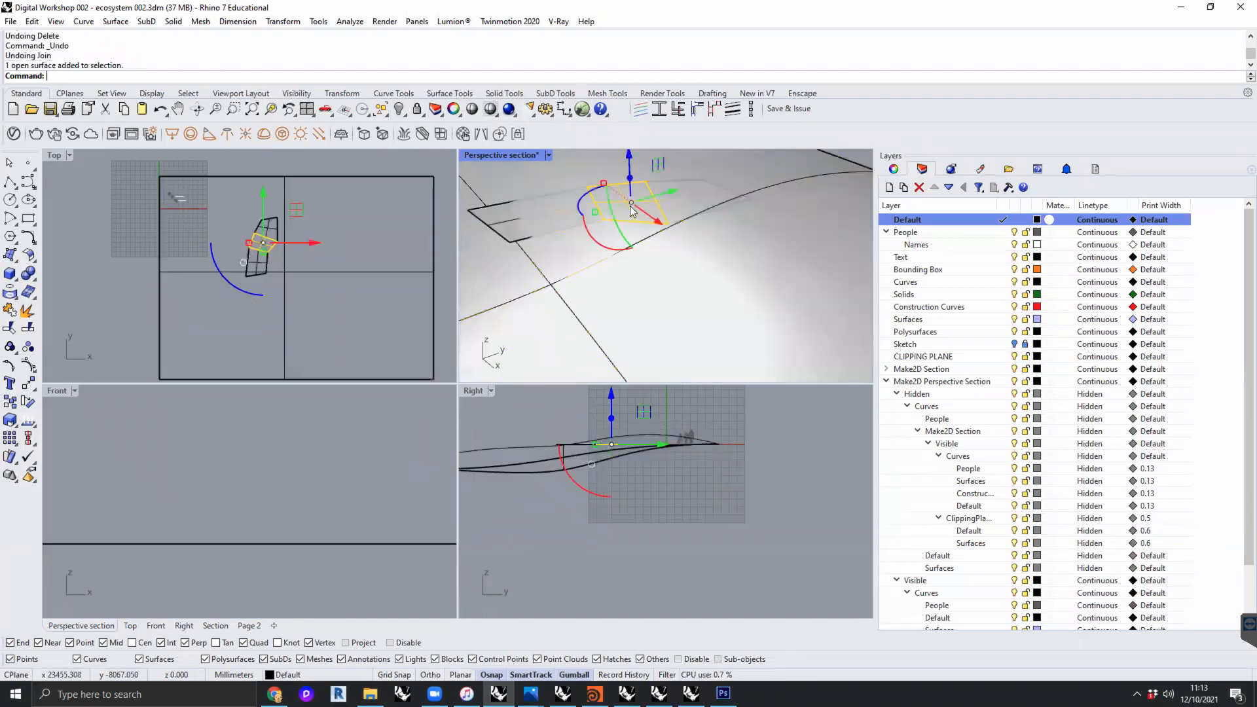
- Delete the lofted terrain surface and the middle profile curve near the strip
{"action": "left_click", "coordinate": [785, 177]}
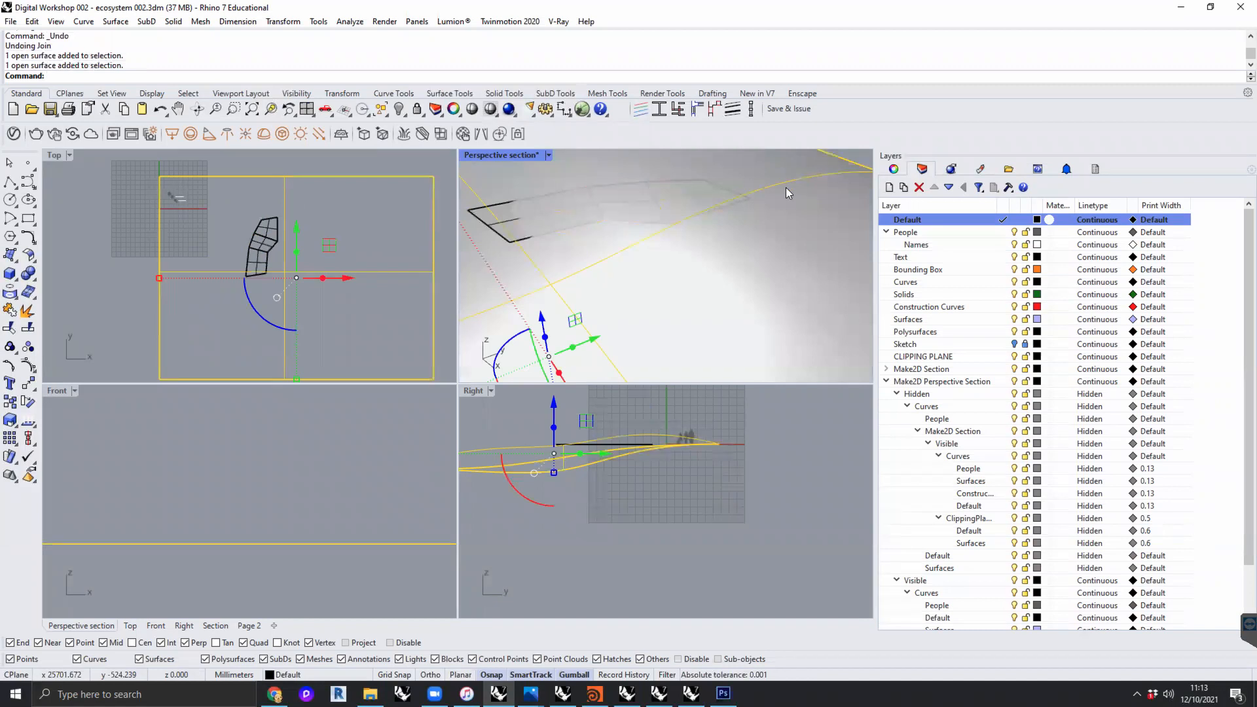
{"action": "key", "text": "Delete"}
{"action": "left_click", "coordinate": [781, 182]}
{"action": "key", "text": "Delete"}
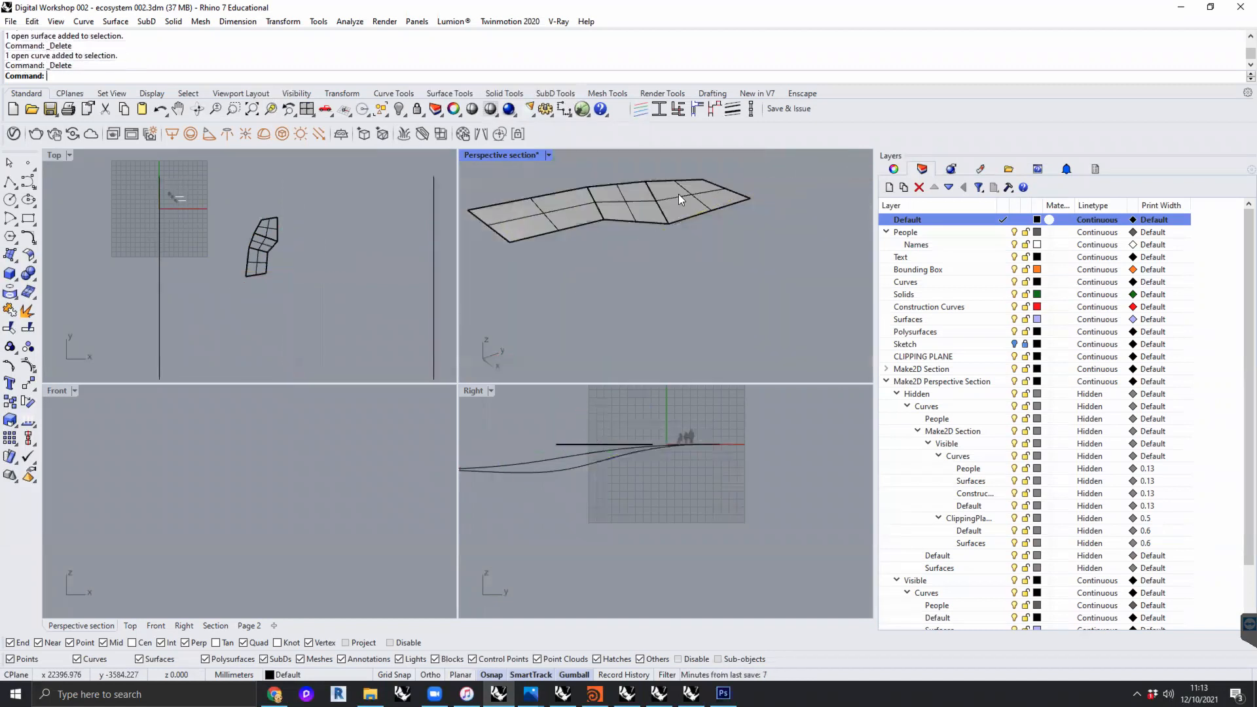
- Select the three separate four-corner surfaces and turn on their control points with PointsOn
{"action": "left_click", "coordinate": [652, 220]}
{"action": "left_click", "coordinate": [698, 201], "text": "shift"}
{"action": "right_click_drag", "start_coordinate": [708, 274], "coordinate": [698, 299], "text": "shift"}
{"action": "left_click", "coordinate": [516, 243], "text": "shift"}
{"action": "type", "text": "PointsOn"}
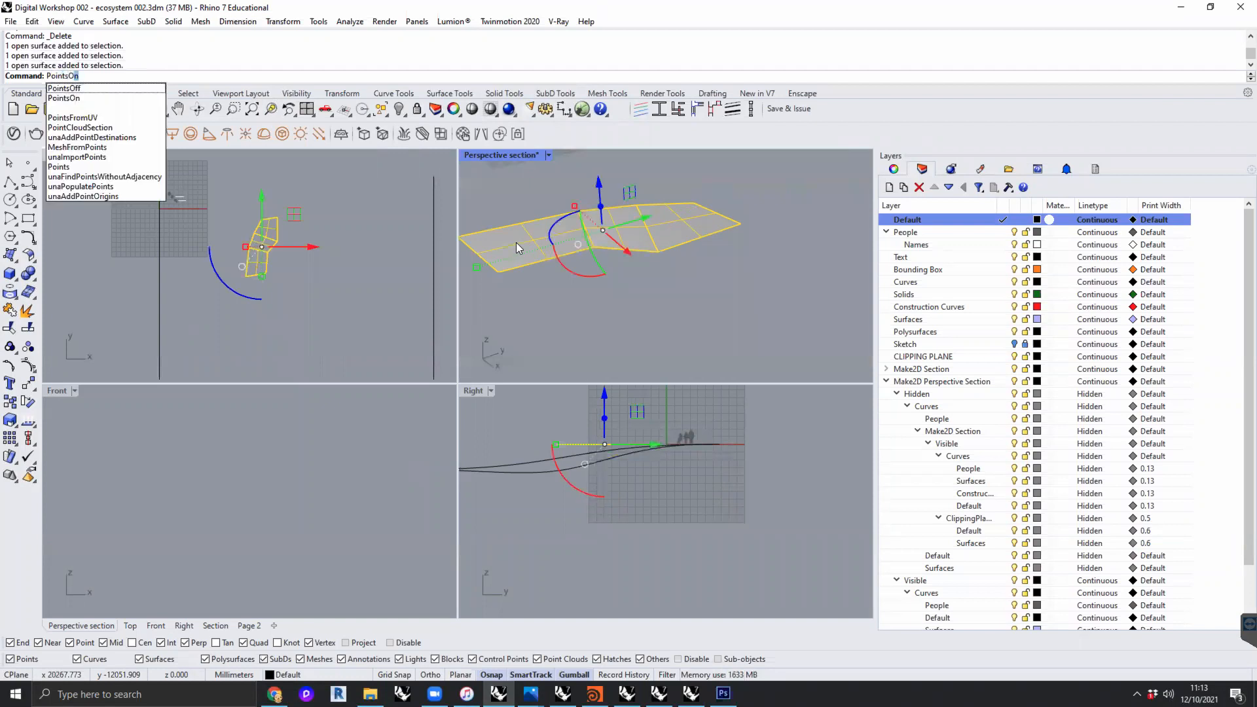
{"action": "key", "text": "Return"}
- Raise control points of the three adjoining surfaces, including those at their shared edges, to fold the flat strip into angled facets
{"action": "left_click_drag", "start_coordinate": [642, 280], "coordinate": [681, 159]}
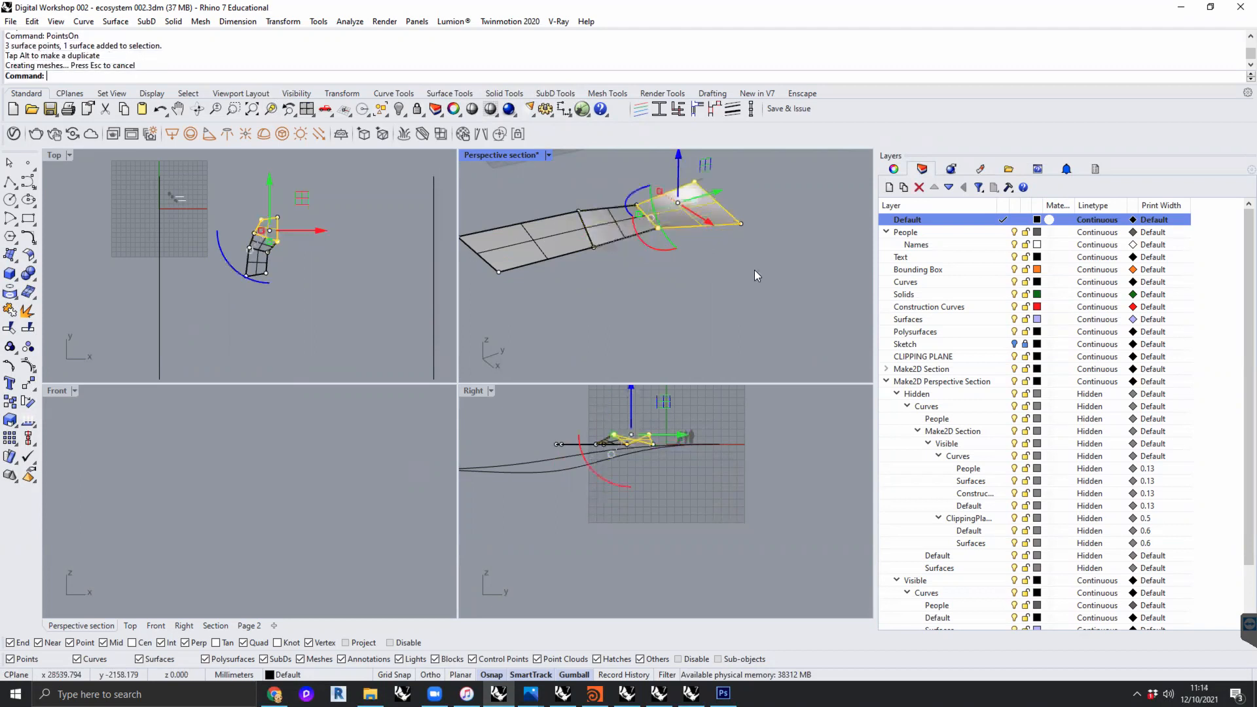
{"action": "left_click_drag", "start_coordinate": [607, 190], "coordinate": [576, 269]}
{"action": "left_click", "coordinate": [590, 174]}
{"action": "left_click_drag", "start_coordinate": [595, 191], "coordinate": [572, 270]}
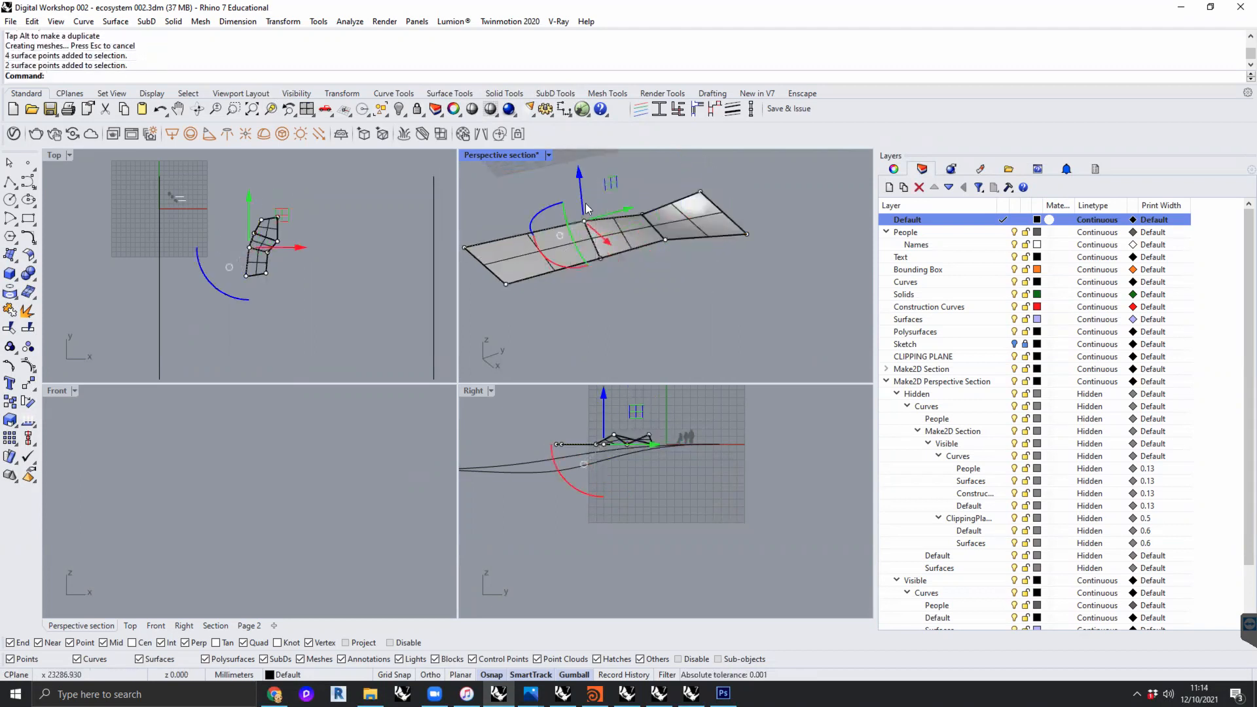
{"action": "left_click_drag", "start_coordinate": [579, 173], "coordinate": [577, 151]}
- Turn off the control points and examine the folded strip of three surfaces from different angles
{"action": "right_click_drag", "start_coordinate": [743, 269], "coordinate": [679, 291]}
{"action": "left_click", "coordinate": [722, 252]}
{"action": "right_click_drag", "start_coordinate": [757, 256], "coordinate": [792, 301]}
{"action": "right_click_drag", "start_coordinate": [500, 331], "coordinate": [743, 289], "text": "shift"}
{"action": "key", "text": "Escape"}
{"action": "left_click", "coordinate": [555, 211]}
{"action": "scroll", "coordinate": [757, 291], "scroll_direction": "up", "scroll_amount": 5}
{"action": "scroll", "coordinate": [755, 299], "scroll_direction": "down", "scroll_amount": 6}
{"action": "scroll", "coordinate": [704, 295], "scroll_direction": "up", "scroll_amount": 5}
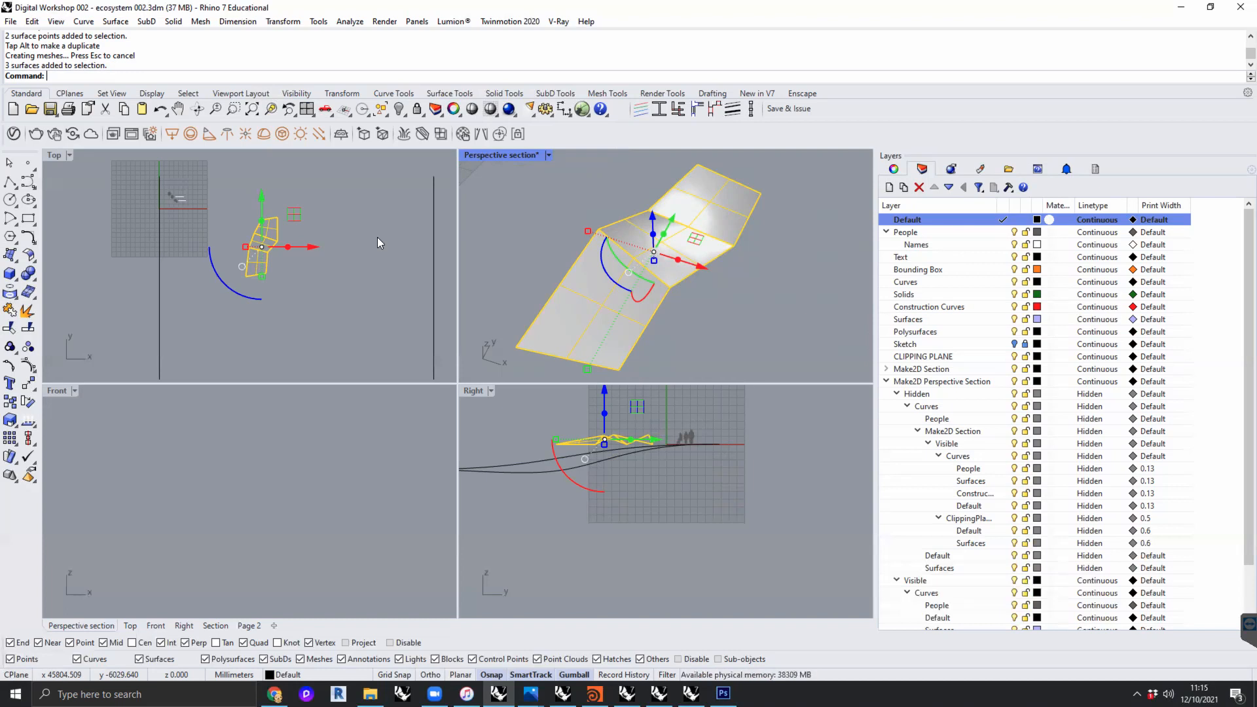
{"action": "left_click", "coordinate": [517, 234]}
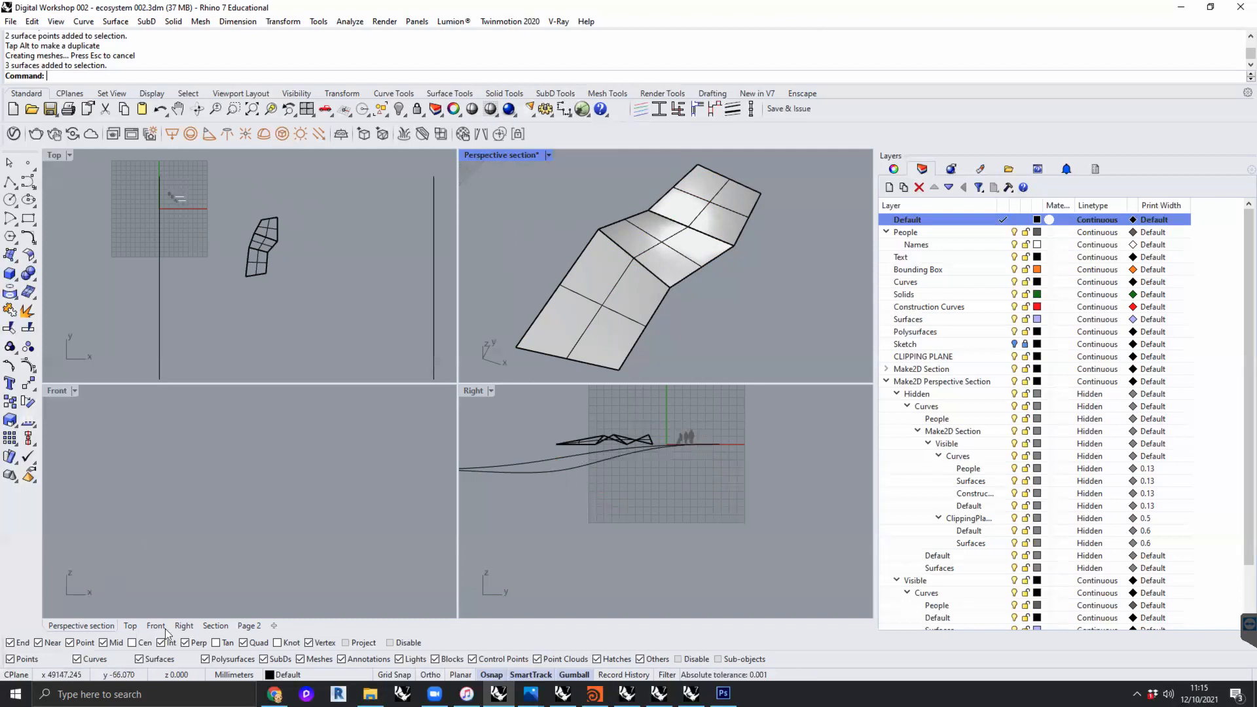
- Switch to the Page 2 layout and open the document properties
{"action": "left_click", "coordinate": [258, 625]}
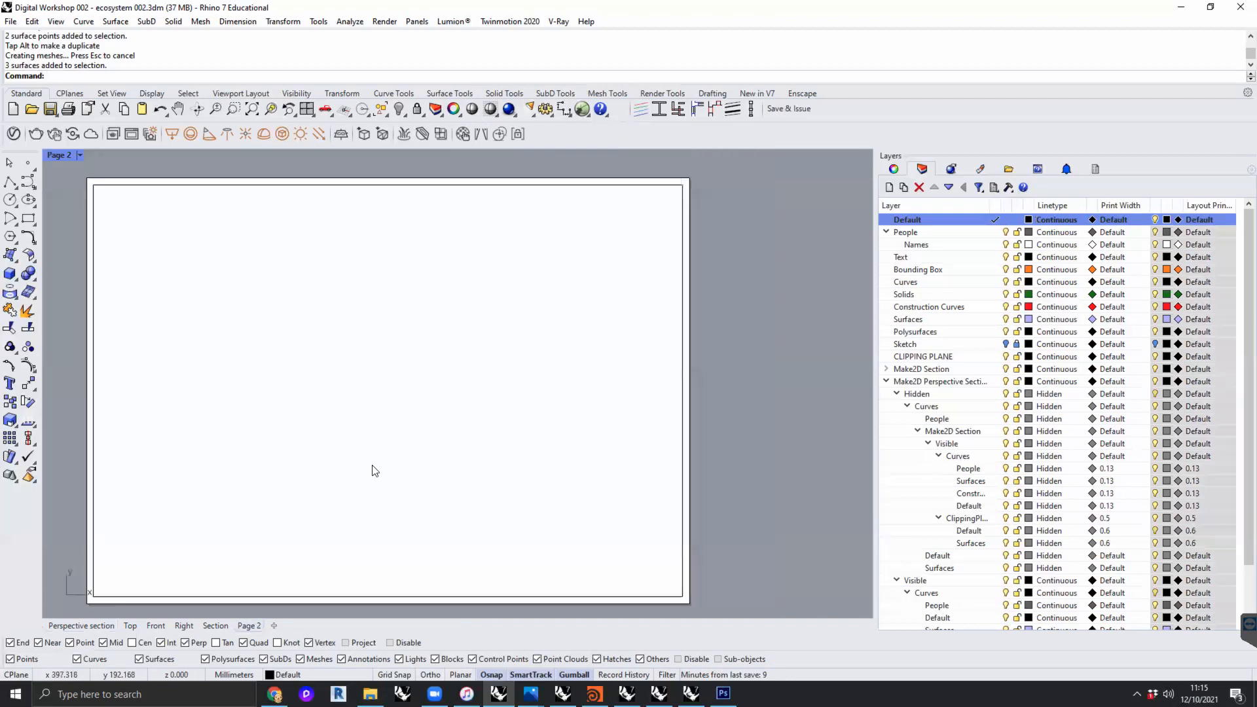
{"action": "scroll", "coordinate": [373, 469], "scroll_direction": "down", "scroll_amount": 2}
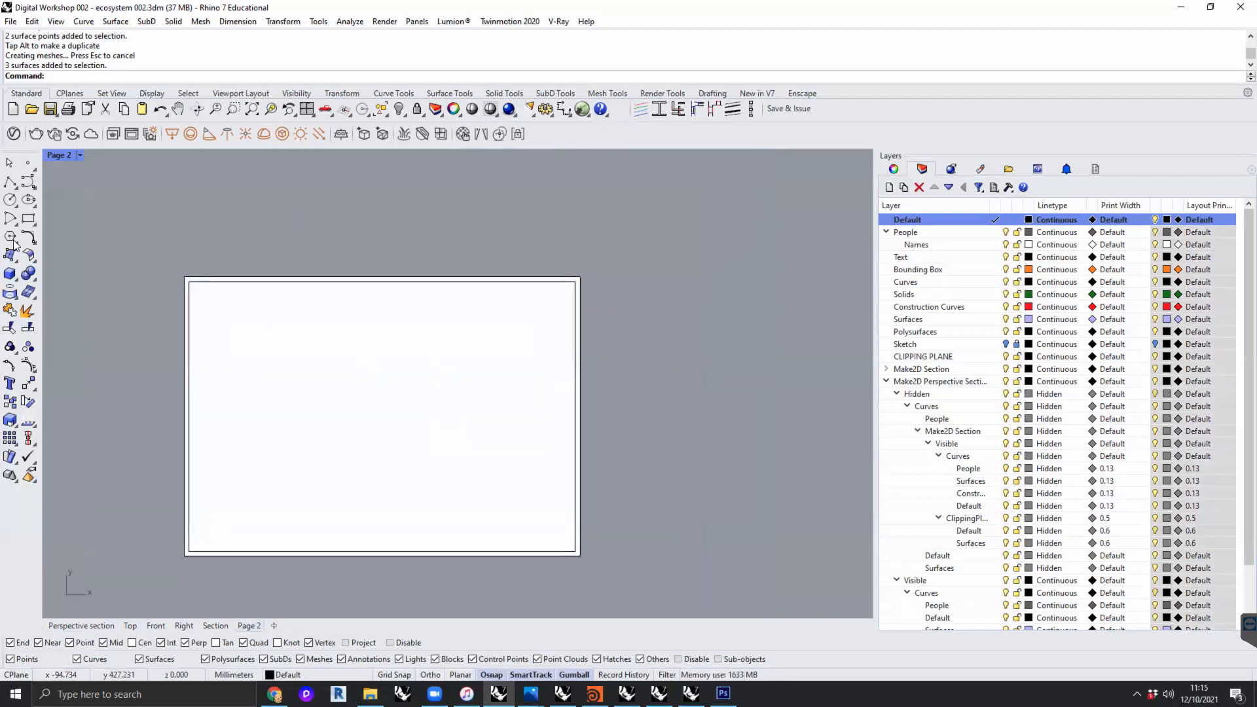
{"action": "left_click", "coordinate": [15, 23]}
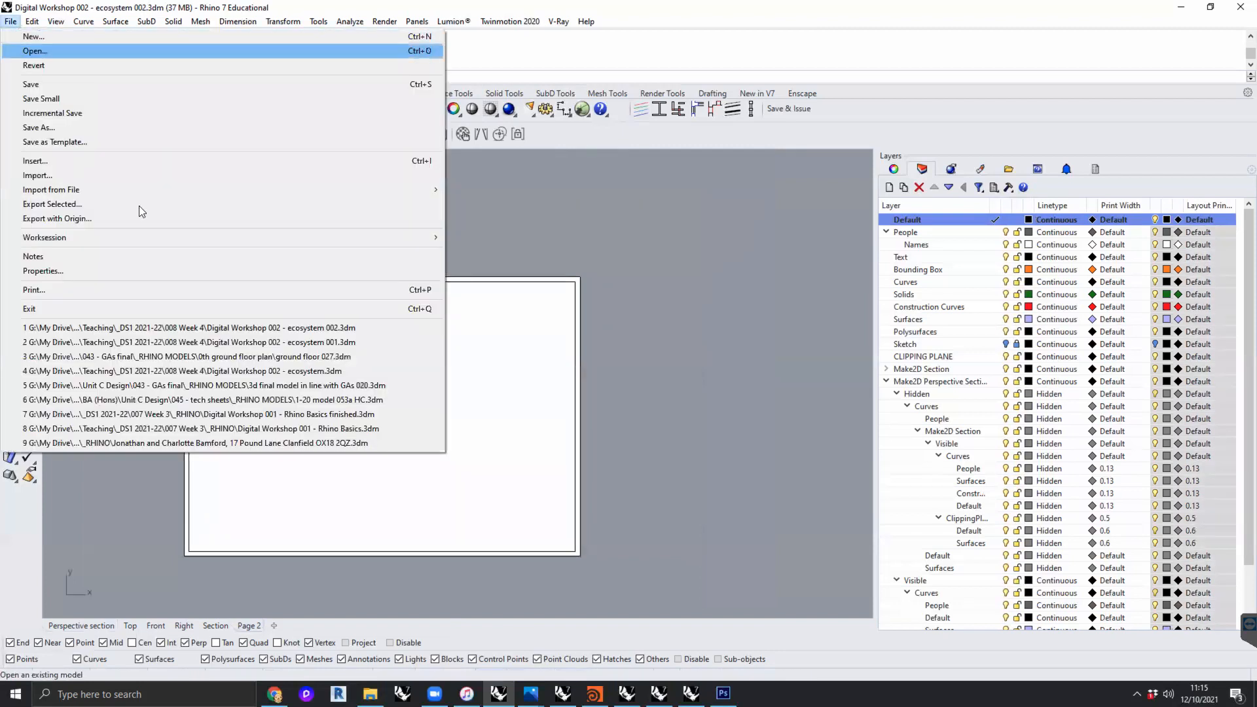
{"action": "left_click", "coordinate": [55, 269]}
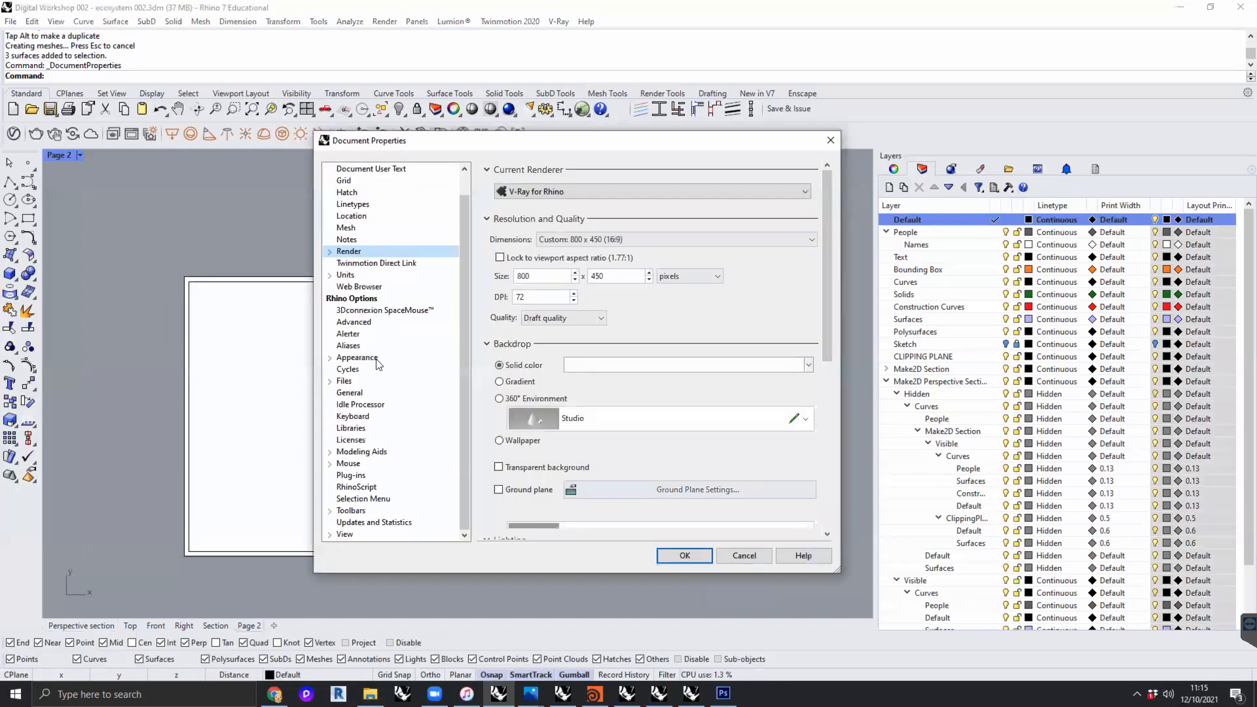
- Browse the document properties and Rhino options to reach the Colors settings under Appearance
{"action": "scroll", "coordinate": [366, 255], "scroll_direction": "up", "scroll_amount": 1}
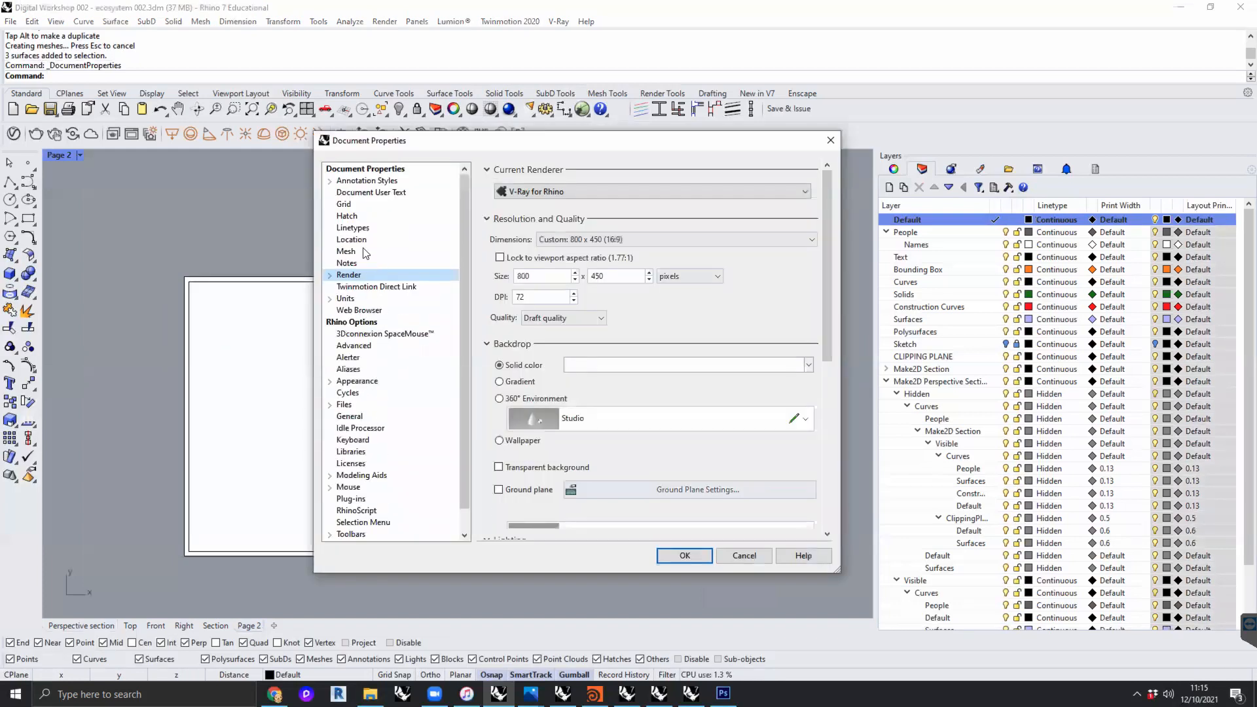
{"action": "left_click", "coordinate": [357, 181]}
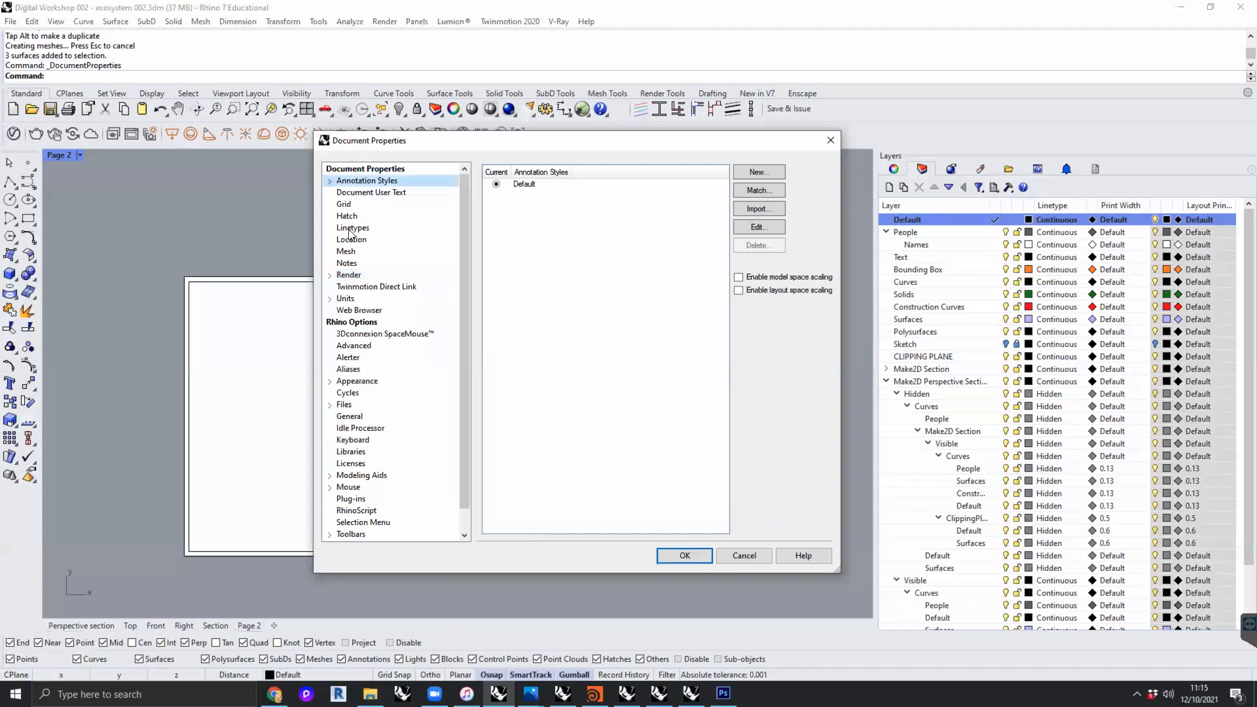
{"action": "scroll", "coordinate": [367, 330], "scroll_direction": "down", "scroll_amount": 1}
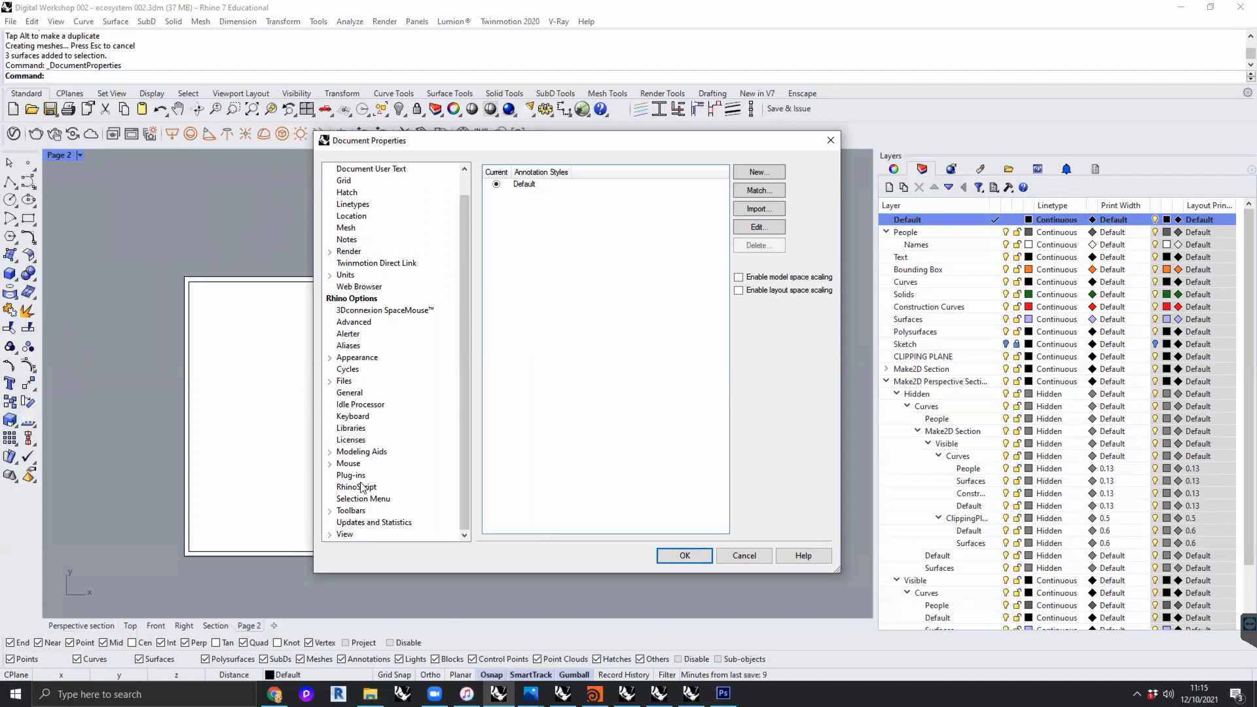
{"action": "left_click", "coordinate": [347, 533]}
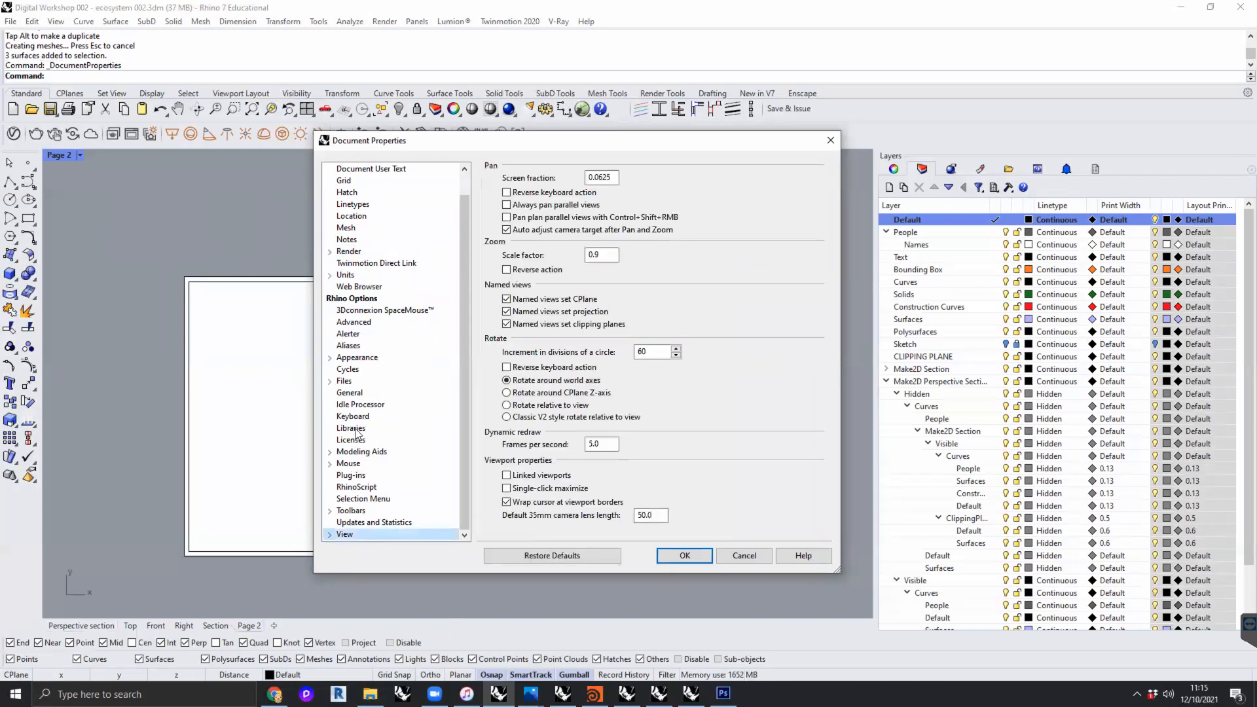
{"action": "left_click", "coordinate": [358, 361]}
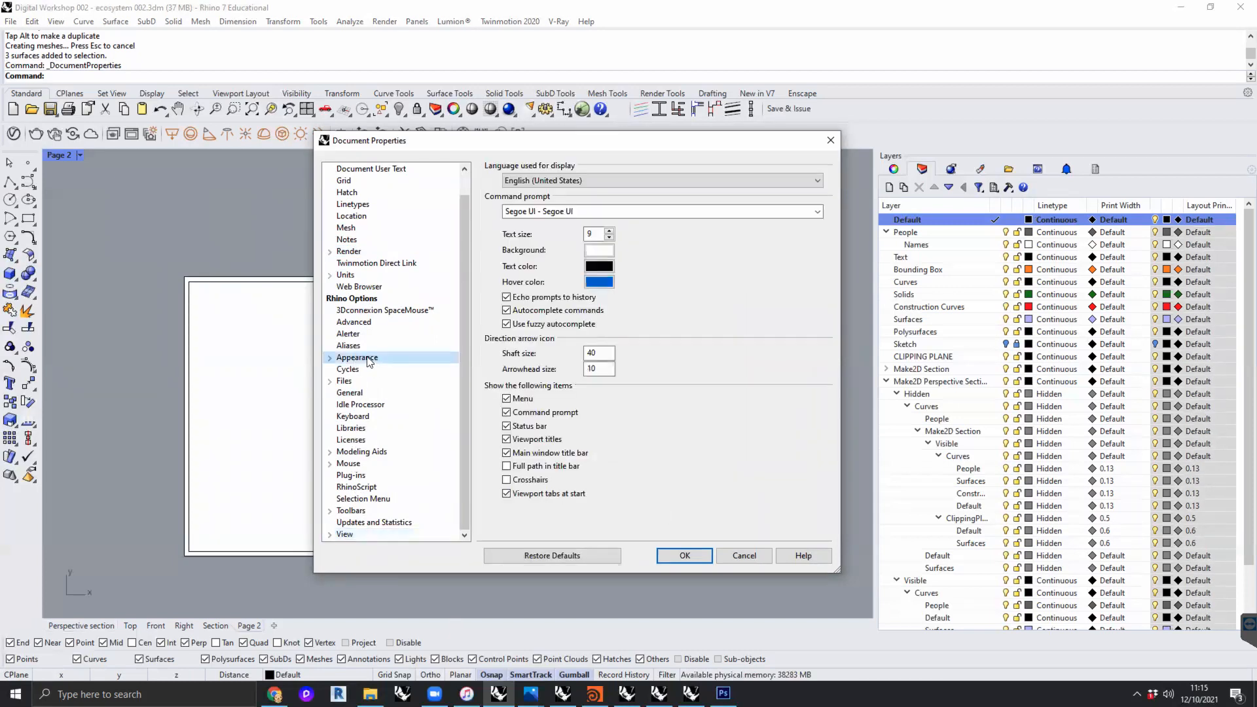
{"action": "left_click", "coordinate": [330, 358]}
{"action": "left_click", "coordinate": [358, 369]}
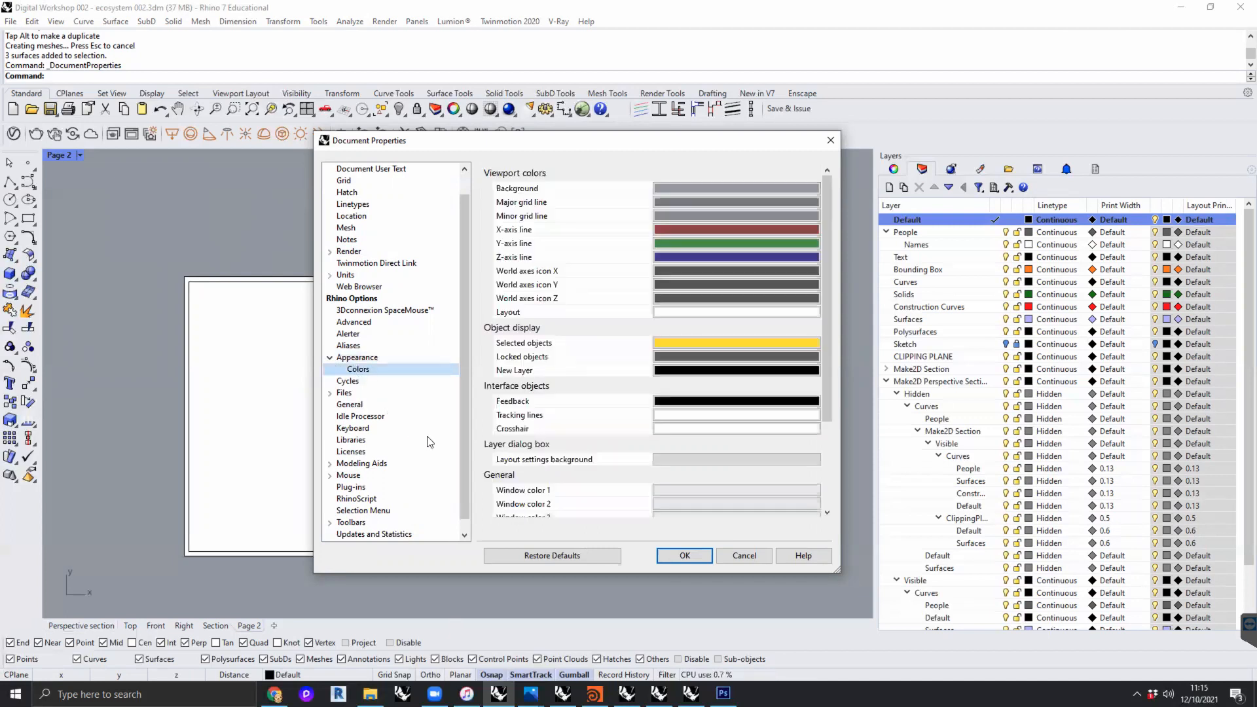
- Set the layout viewport color to White and apply the document properties
{"action": "left_click_drag", "start_coordinate": [826, 246], "coordinate": [819, 207]}
{"action": "left_click", "coordinate": [700, 312]}
{"action": "left_click", "coordinate": [910, 341]}
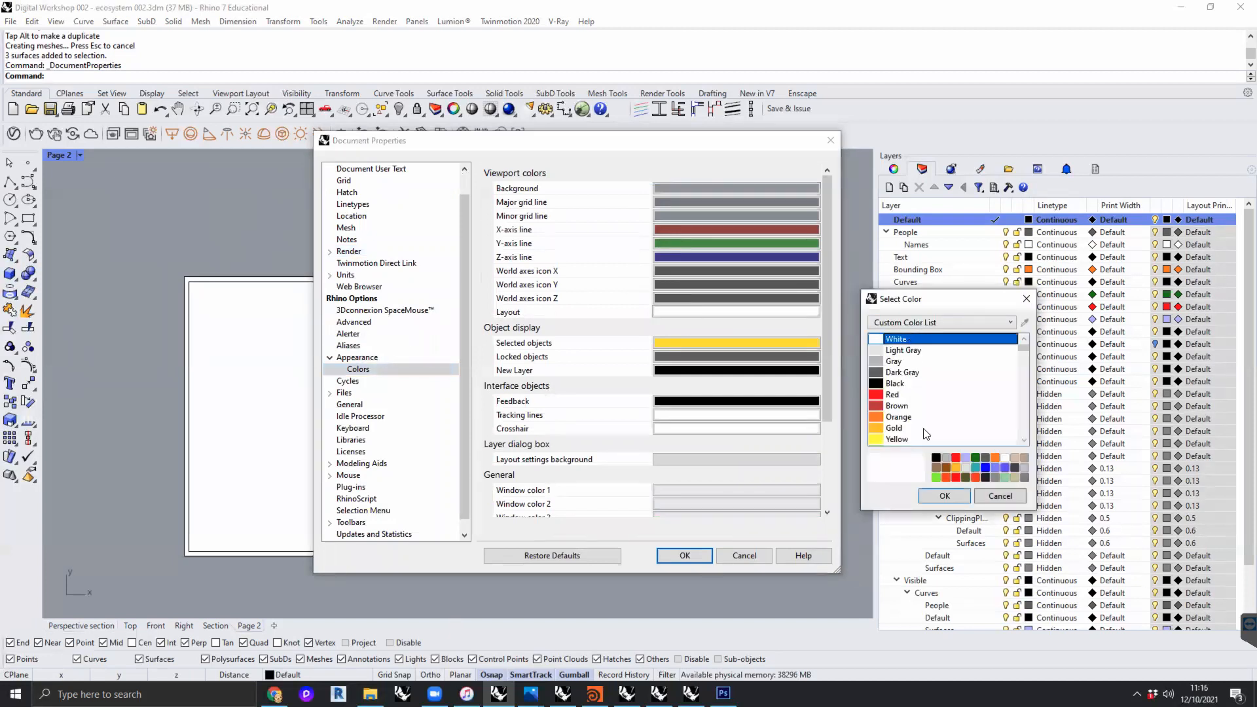
{"action": "left_click", "coordinate": [945, 495]}
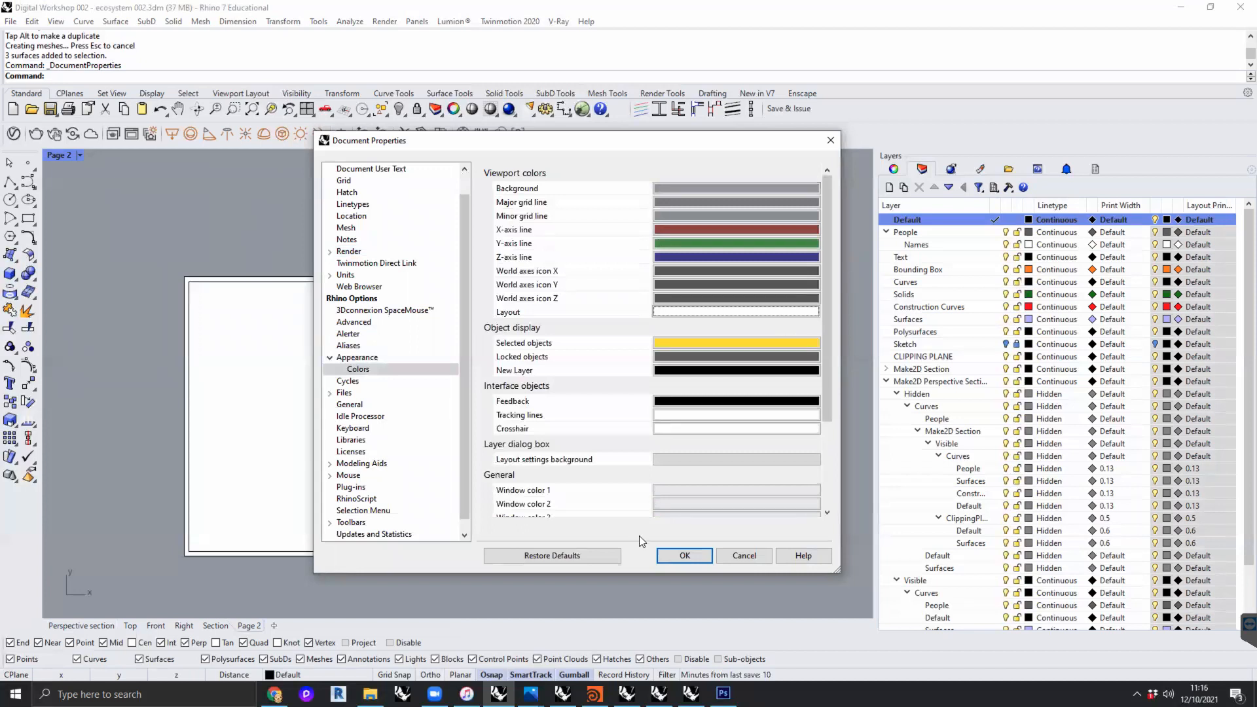
{"action": "left_click", "coordinate": [666, 554]}
{"action": "right_click_drag", "start_coordinate": [684, 433], "coordinate": [730, 431]}
{"action": "scroll", "coordinate": [690, 406], "scroll_direction": "up", "scroll_amount": 2}
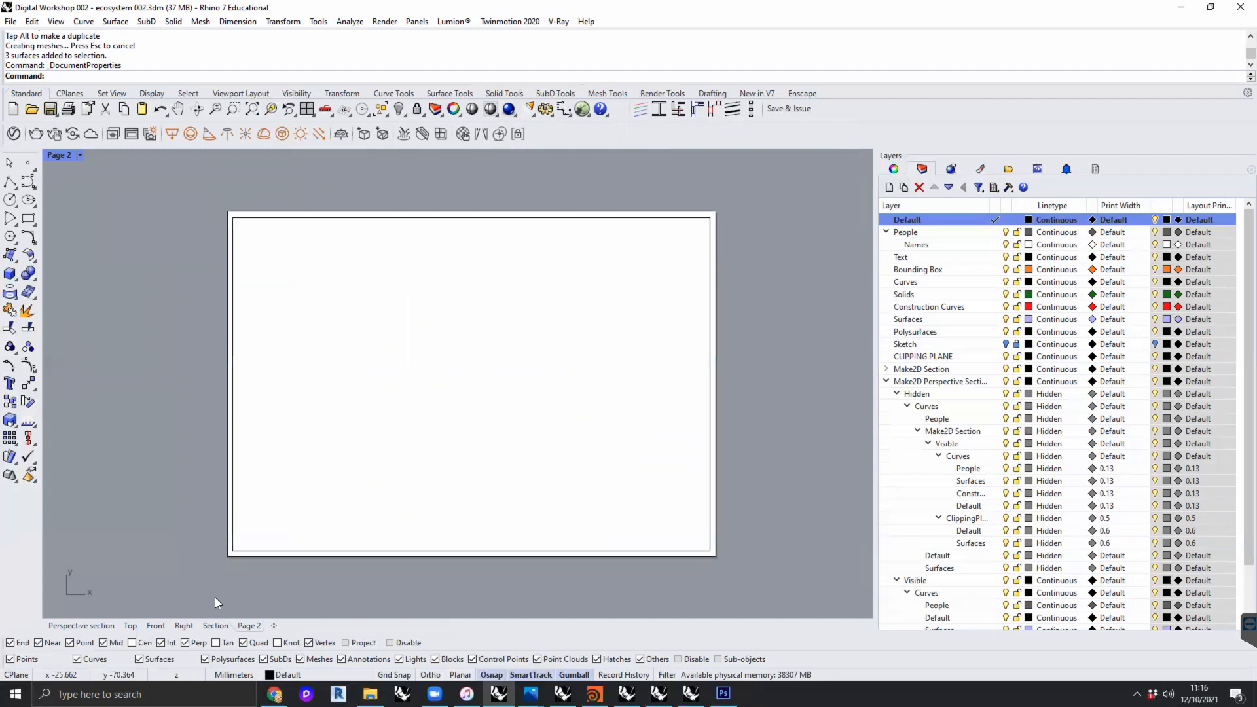
- Maximize the Perspective section view and reveal all hidden objects with Show
{"action": "left_click", "coordinate": [84, 625]}
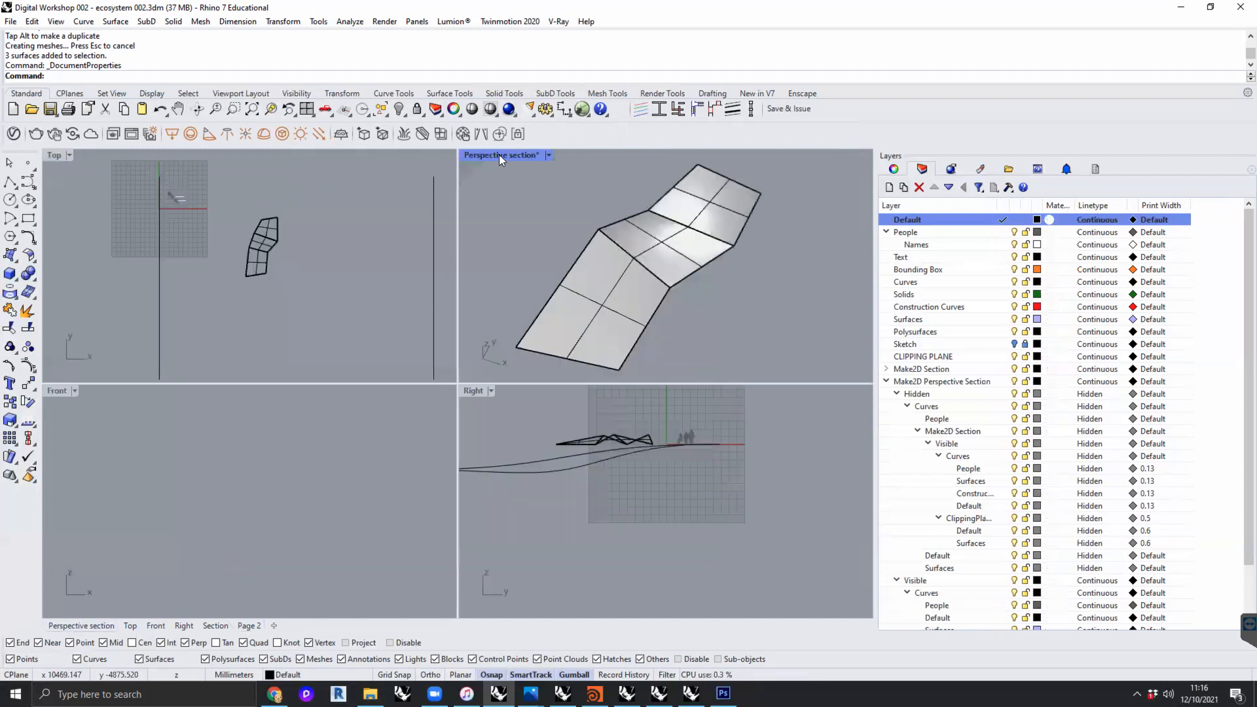
{"action": "double_click", "coordinate": [499, 155]}
{"action": "right_click_drag", "start_coordinate": [616, 380], "coordinate": [632, 412], "text": "shift"}
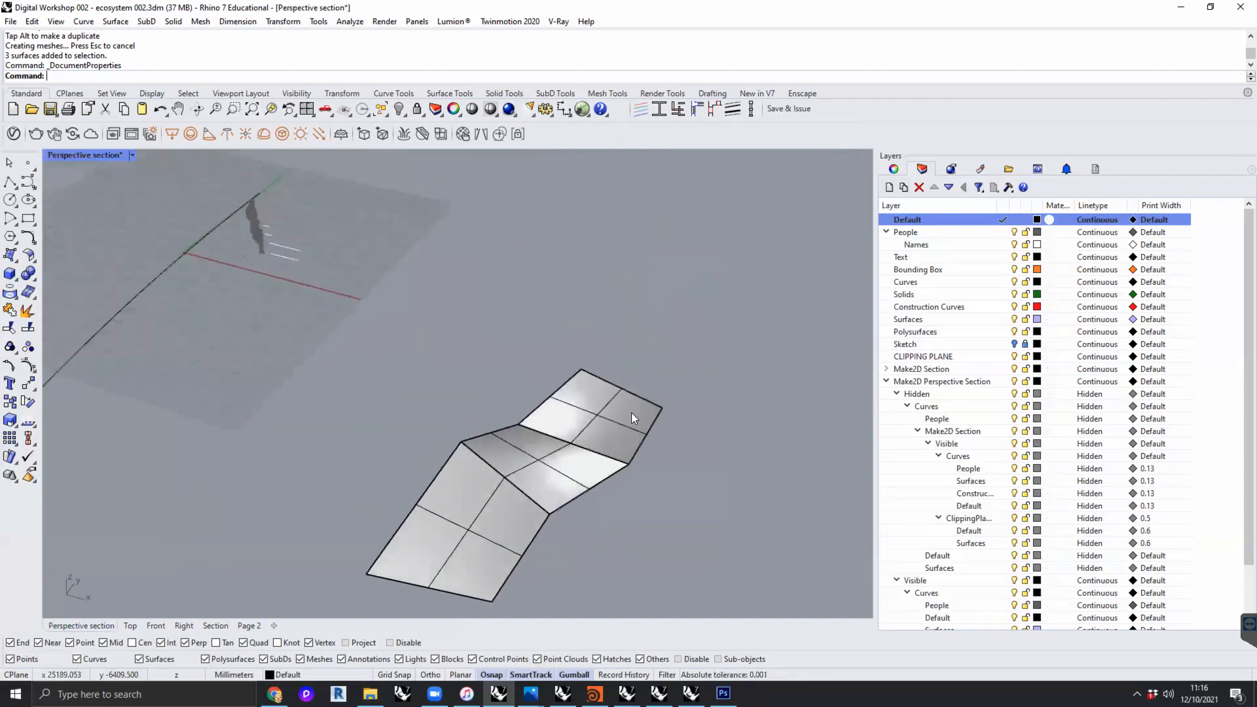
{"action": "type", "text": "Show"}
{"action": "key", "text": "Return"}
{"action": "scroll", "coordinate": [609, 386], "scroll_direction": "down", "scroll_amount": 4}
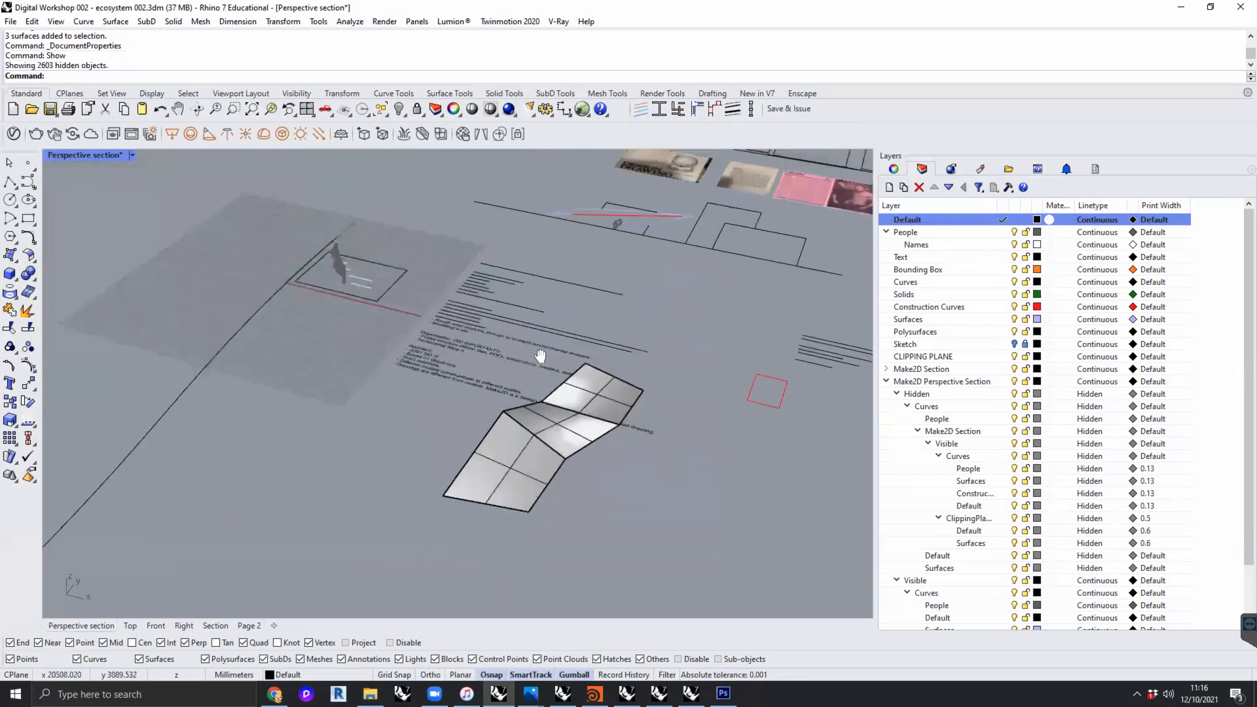
{"action": "right_click_drag", "start_coordinate": [539, 356], "coordinate": [484, 311], "text": "shift"}
{"action": "scroll", "coordinate": [485, 312], "scroll_direction": "down", "scroll_amount": 3}
- Switch the perspective view to the Artistic display mode and look closely at the folded strip
{"action": "left_click", "coordinate": [132, 154]}
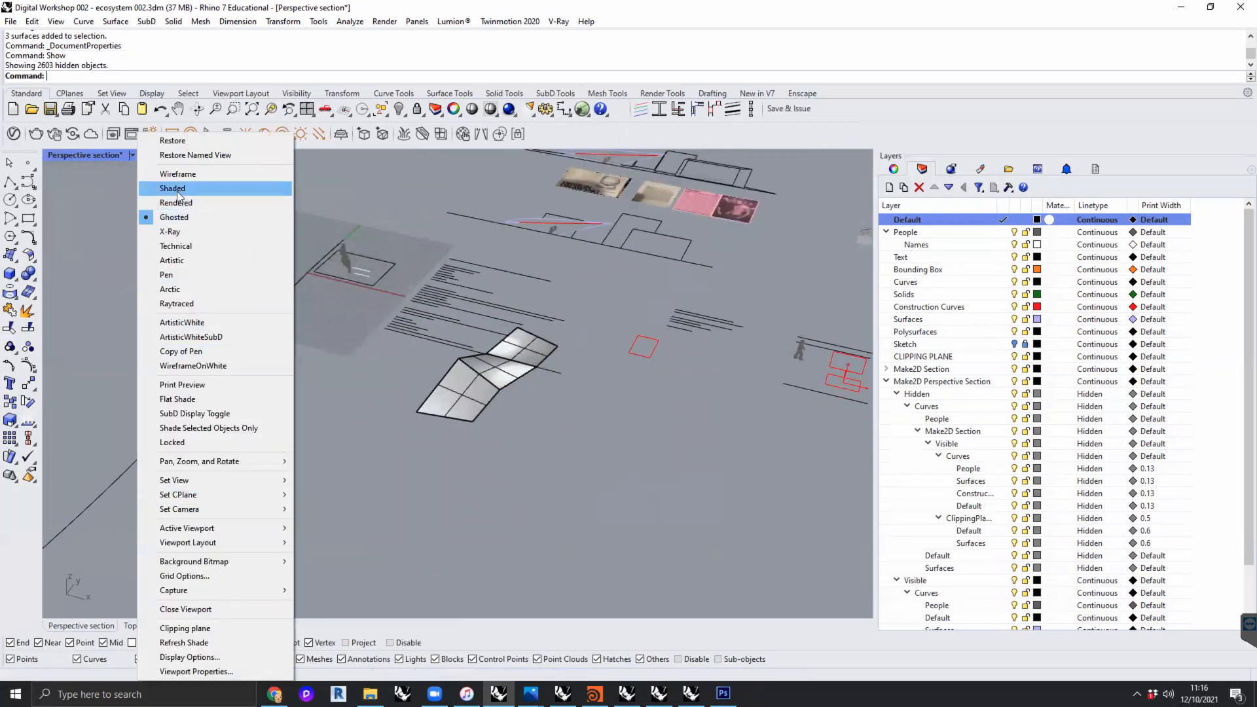
{"action": "left_click", "coordinate": [184, 262]}
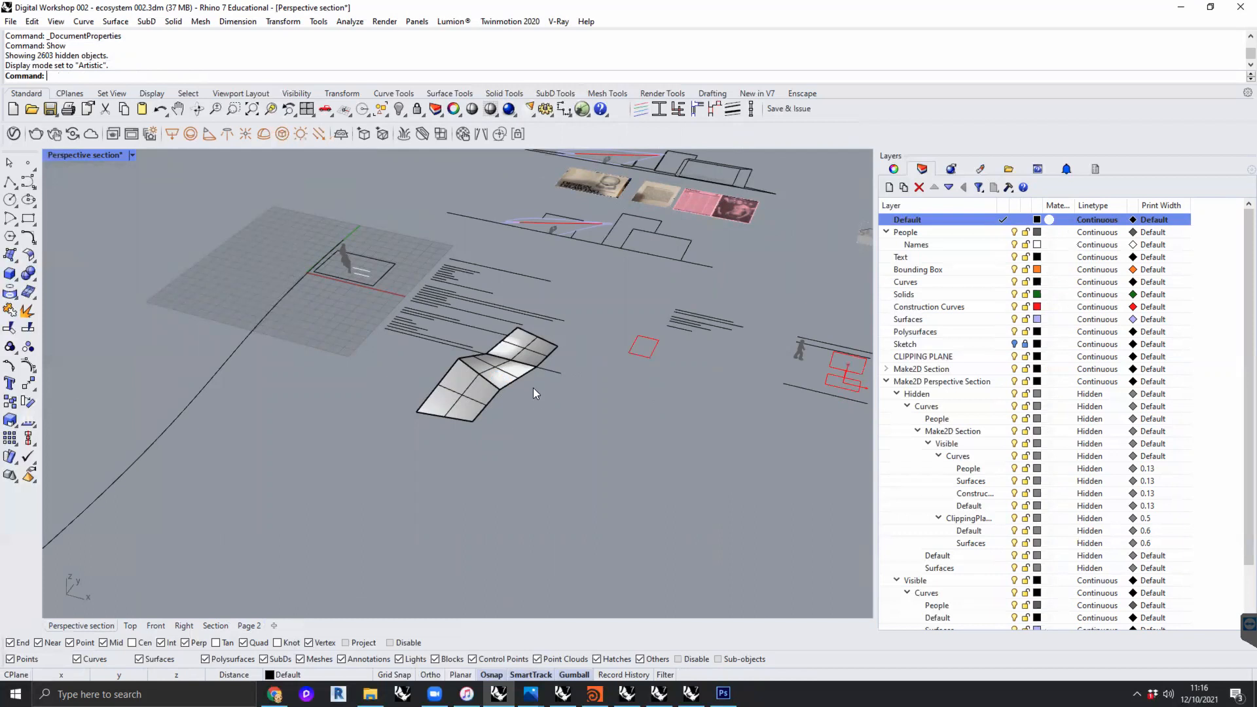
{"action": "scroll", "coordinate": [508, 410], "scroll_direction": "up", "scroll_amount": 2}
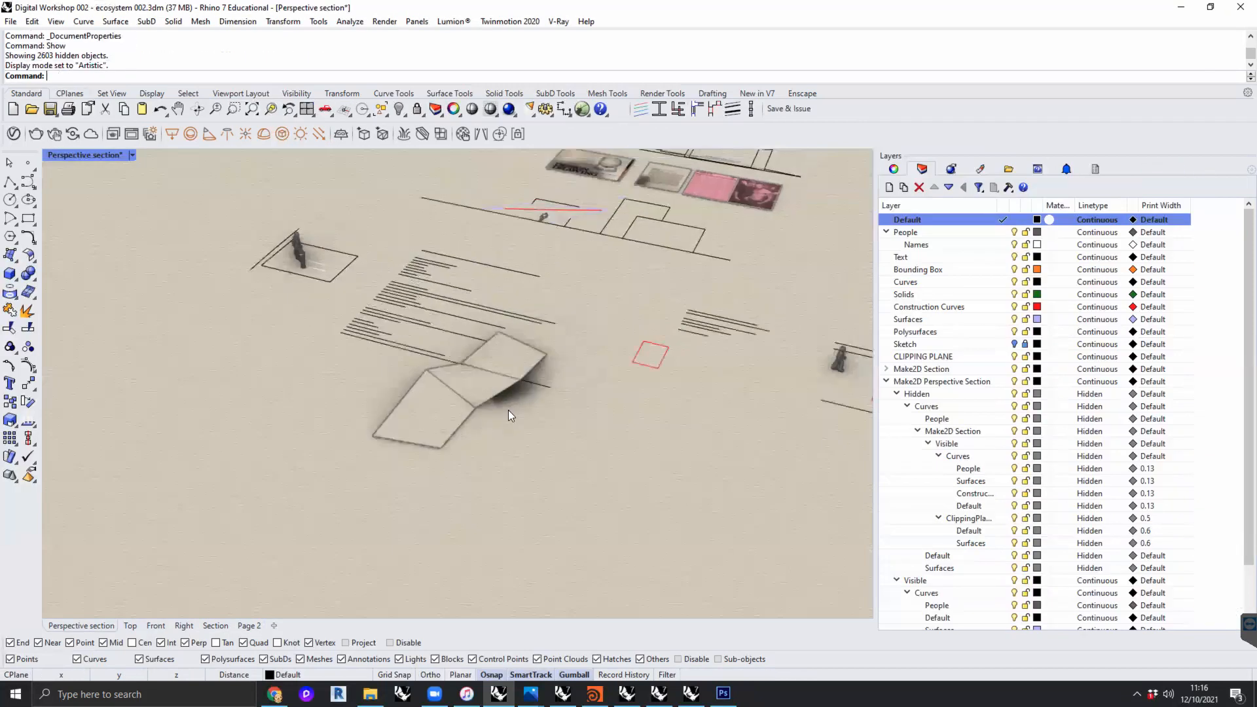
{"action": "scroll", "coordinate": [512, 432], "scroll_direction": "up", "scroll_amount": 3}
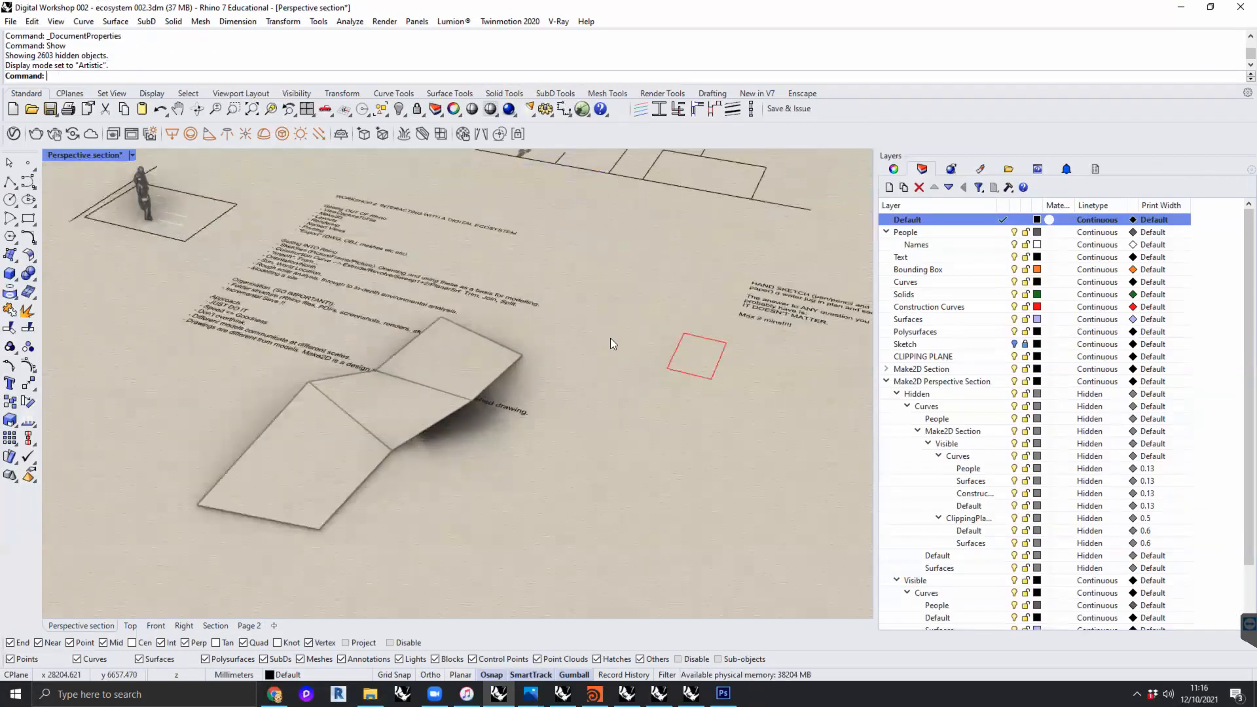
- Change the perspective view to the ArtisticWhite display mode and examine the folded strip
{"action": "left_click", "coordinate": [131, 155]}
{"action": "left_click", "coordinate": [187, 323]}
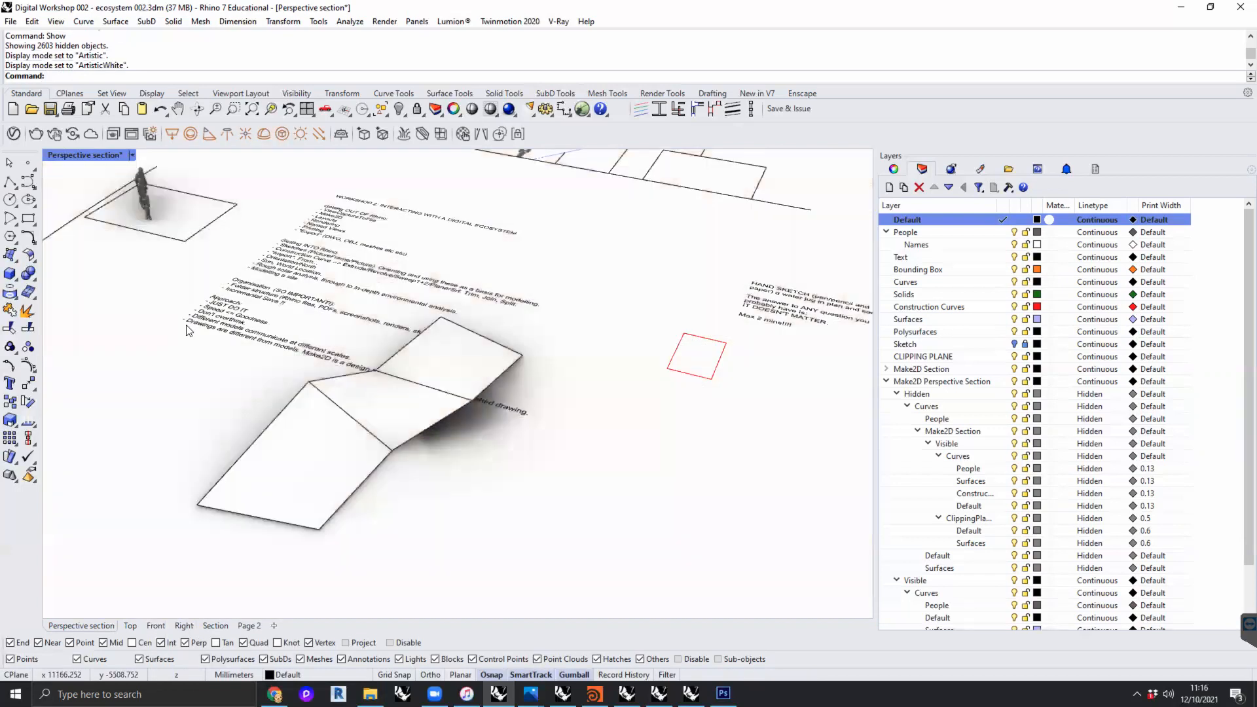
{"action": "scroll", "coordinate": [336, 380], "scroll_direction": "down", "scroll_amount": 2}
{"action": "right_click_drag", "start_coordinate": [335, 380], "coordinate": [331, 439]}
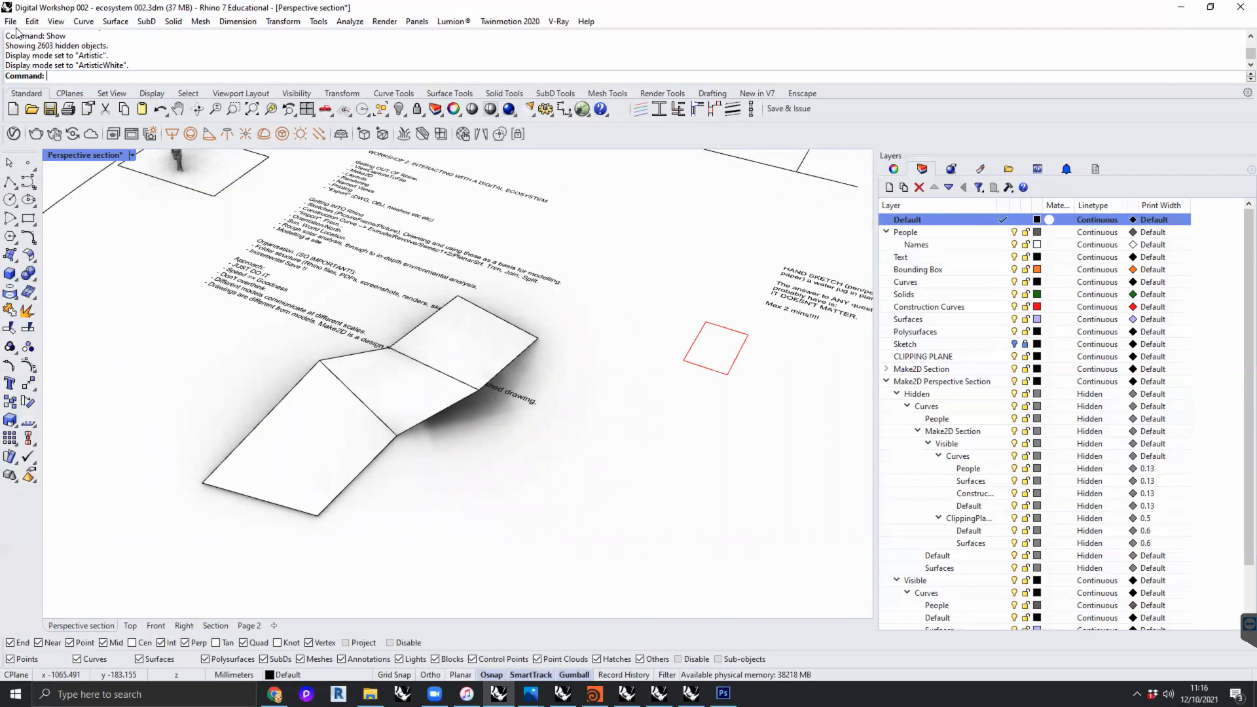
- Preview the perspective view in the Copy of Pen and WireframeOnWhite display modes
{"action": "left_click", "coordinate": [132, 156]}
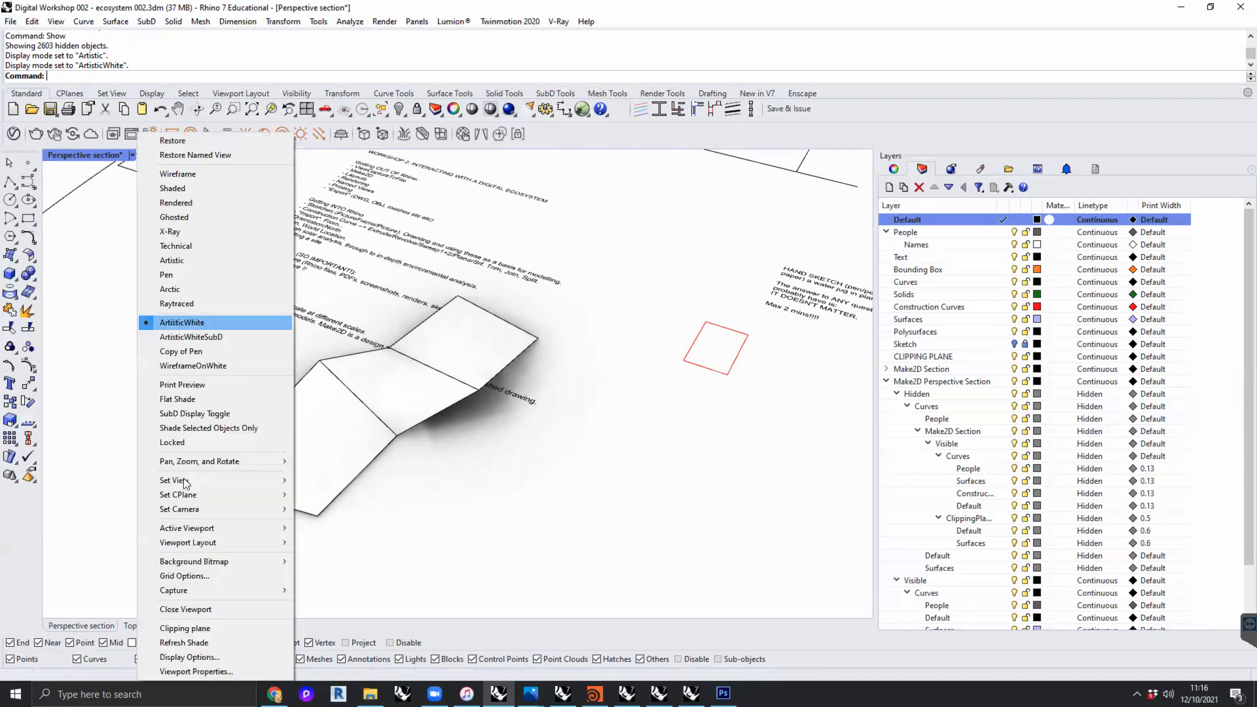
{"action": "left_click", "coordinate": [201, 351]}
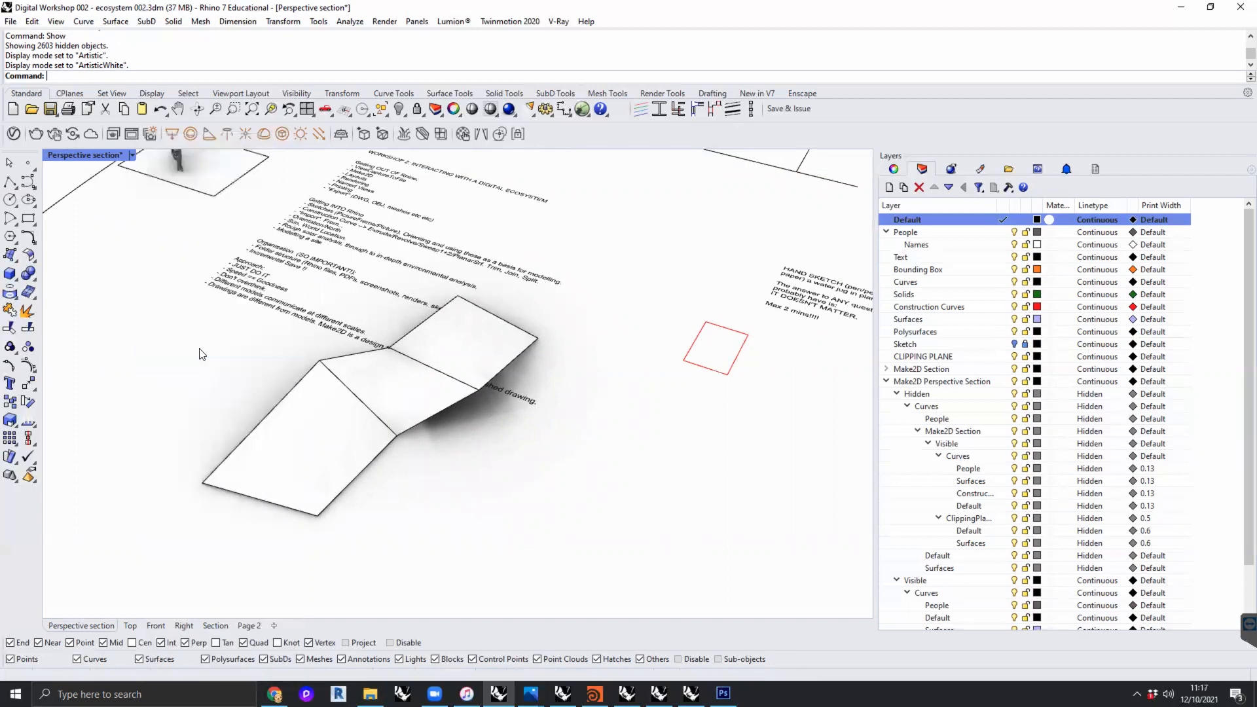
{"action": "left_click", "coordinate": [133, 155]}
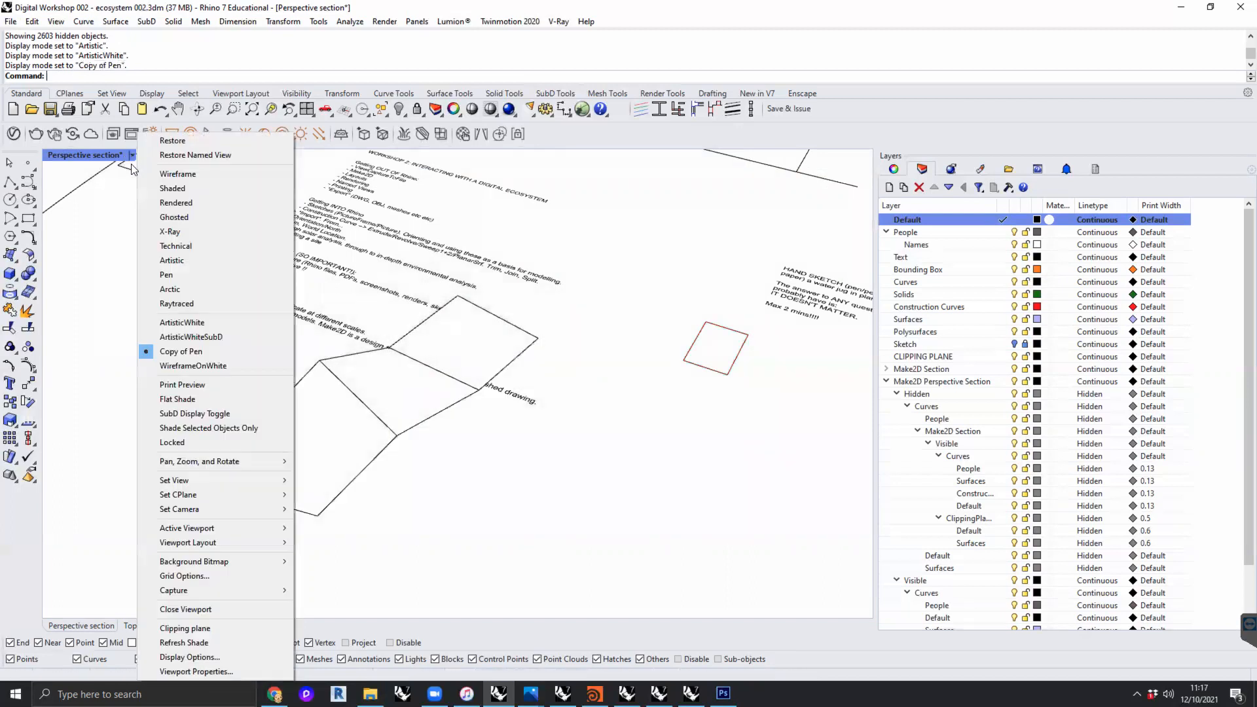
{"action": "left_click", "coordinate": [197, 364]}
{"action": "right_click_drag", "start_coordinate": [221, 378], "coordinate": [266, 359]}
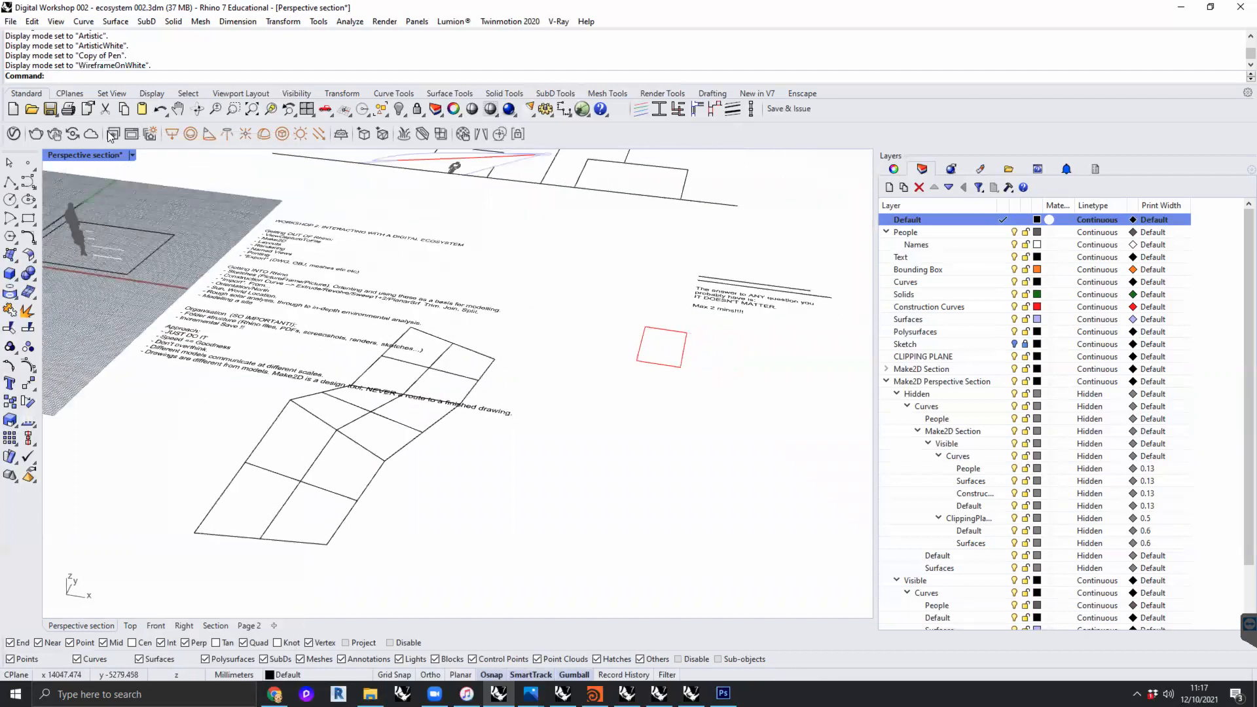
- Return the perspective view to Copy of Pen for comparison and finish with the Wireframe display mode
{"action": "left_click", "coordinate": [133, 156]}
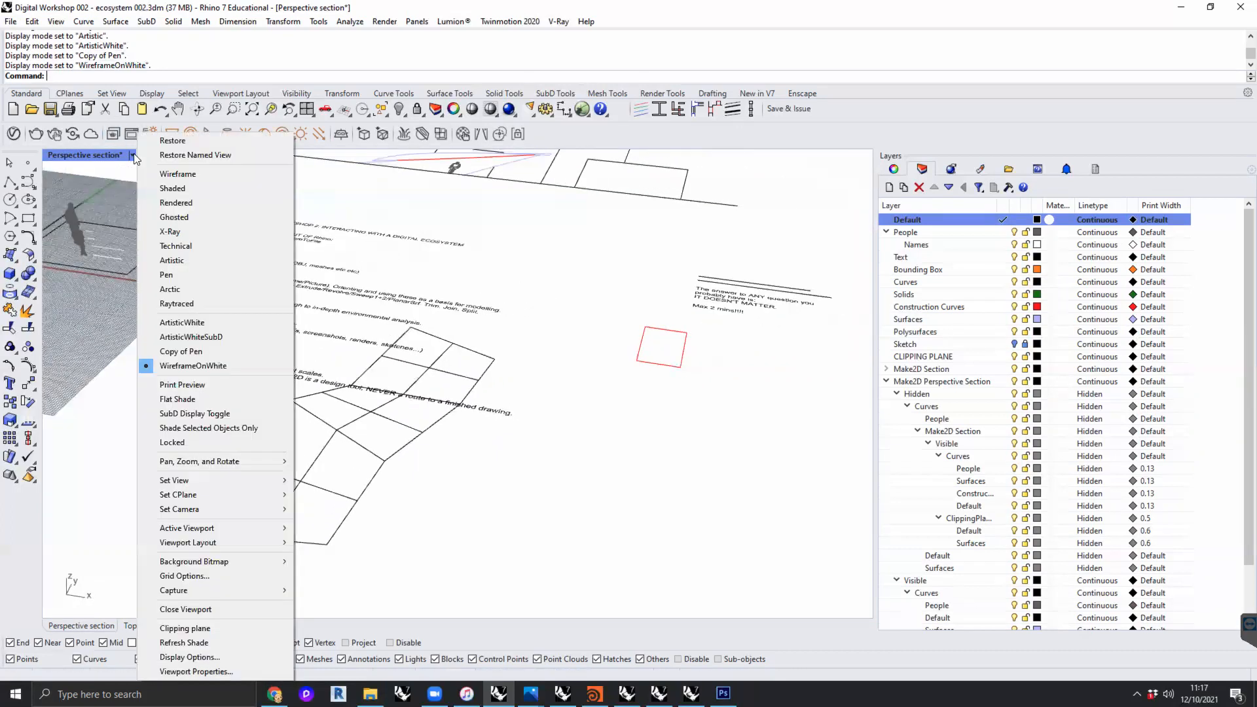
{"action": "left_click", "coordinate": [207, 348]}
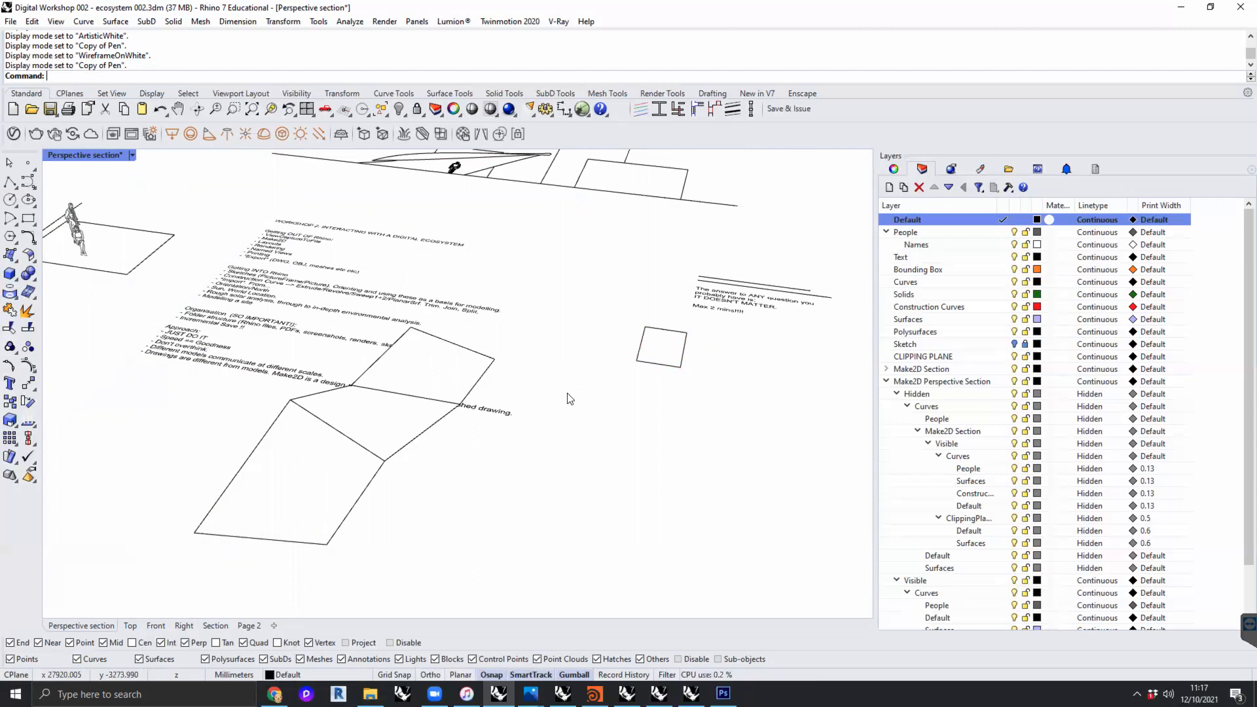
{"action": "left_click", "coordinate": [132, 155]}
{"action": "left_click", "coordinate": [160, 171]}
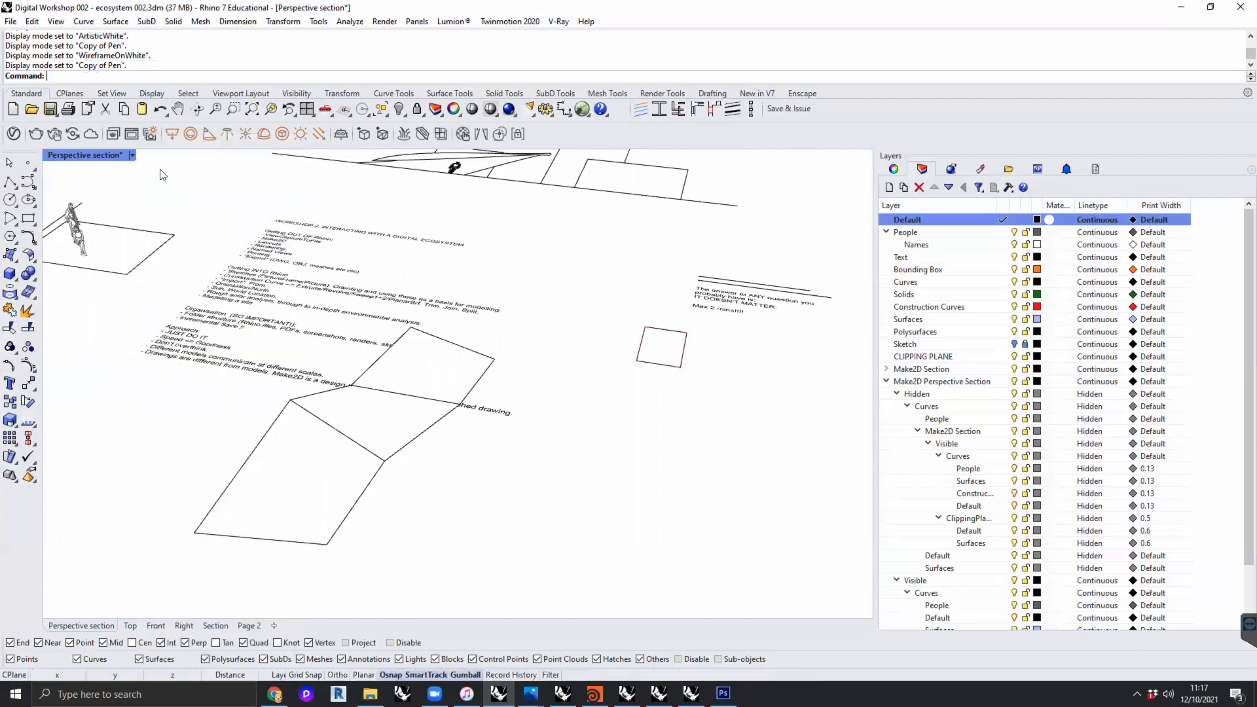
{"action": "right_click_drag", "start_coordinate": [564, 380], "coordinate": [542, 401], "text": "shift"}
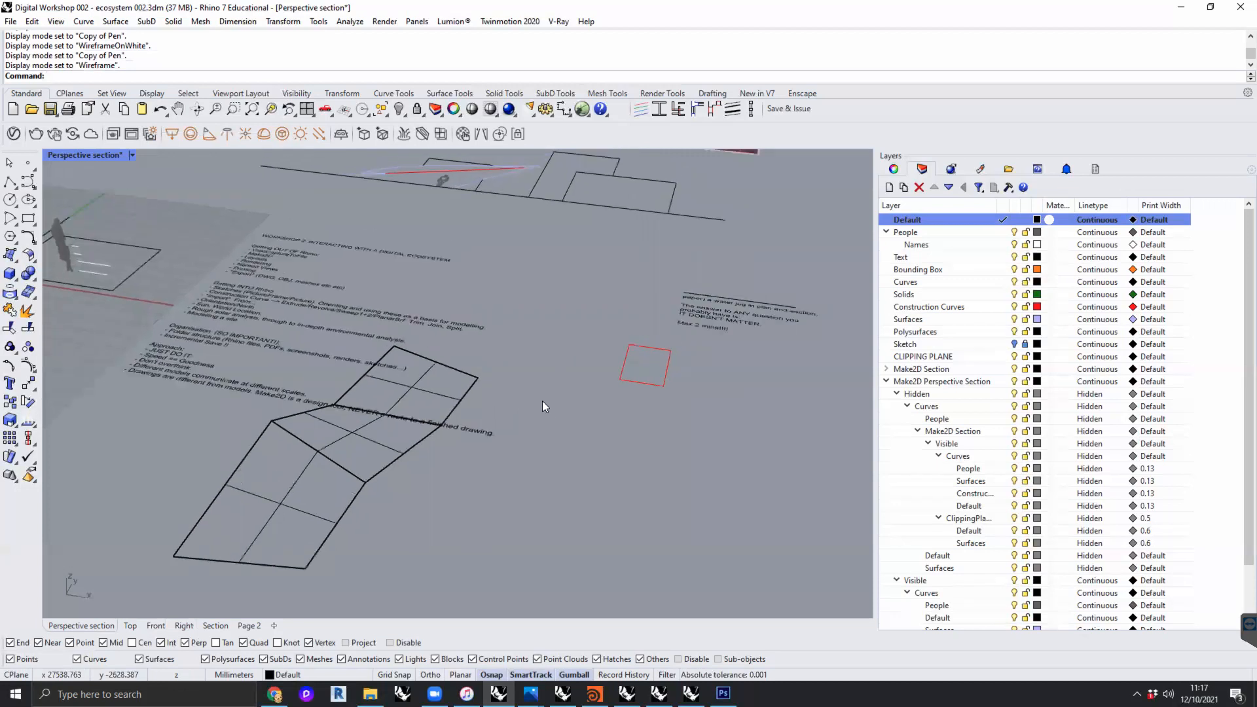